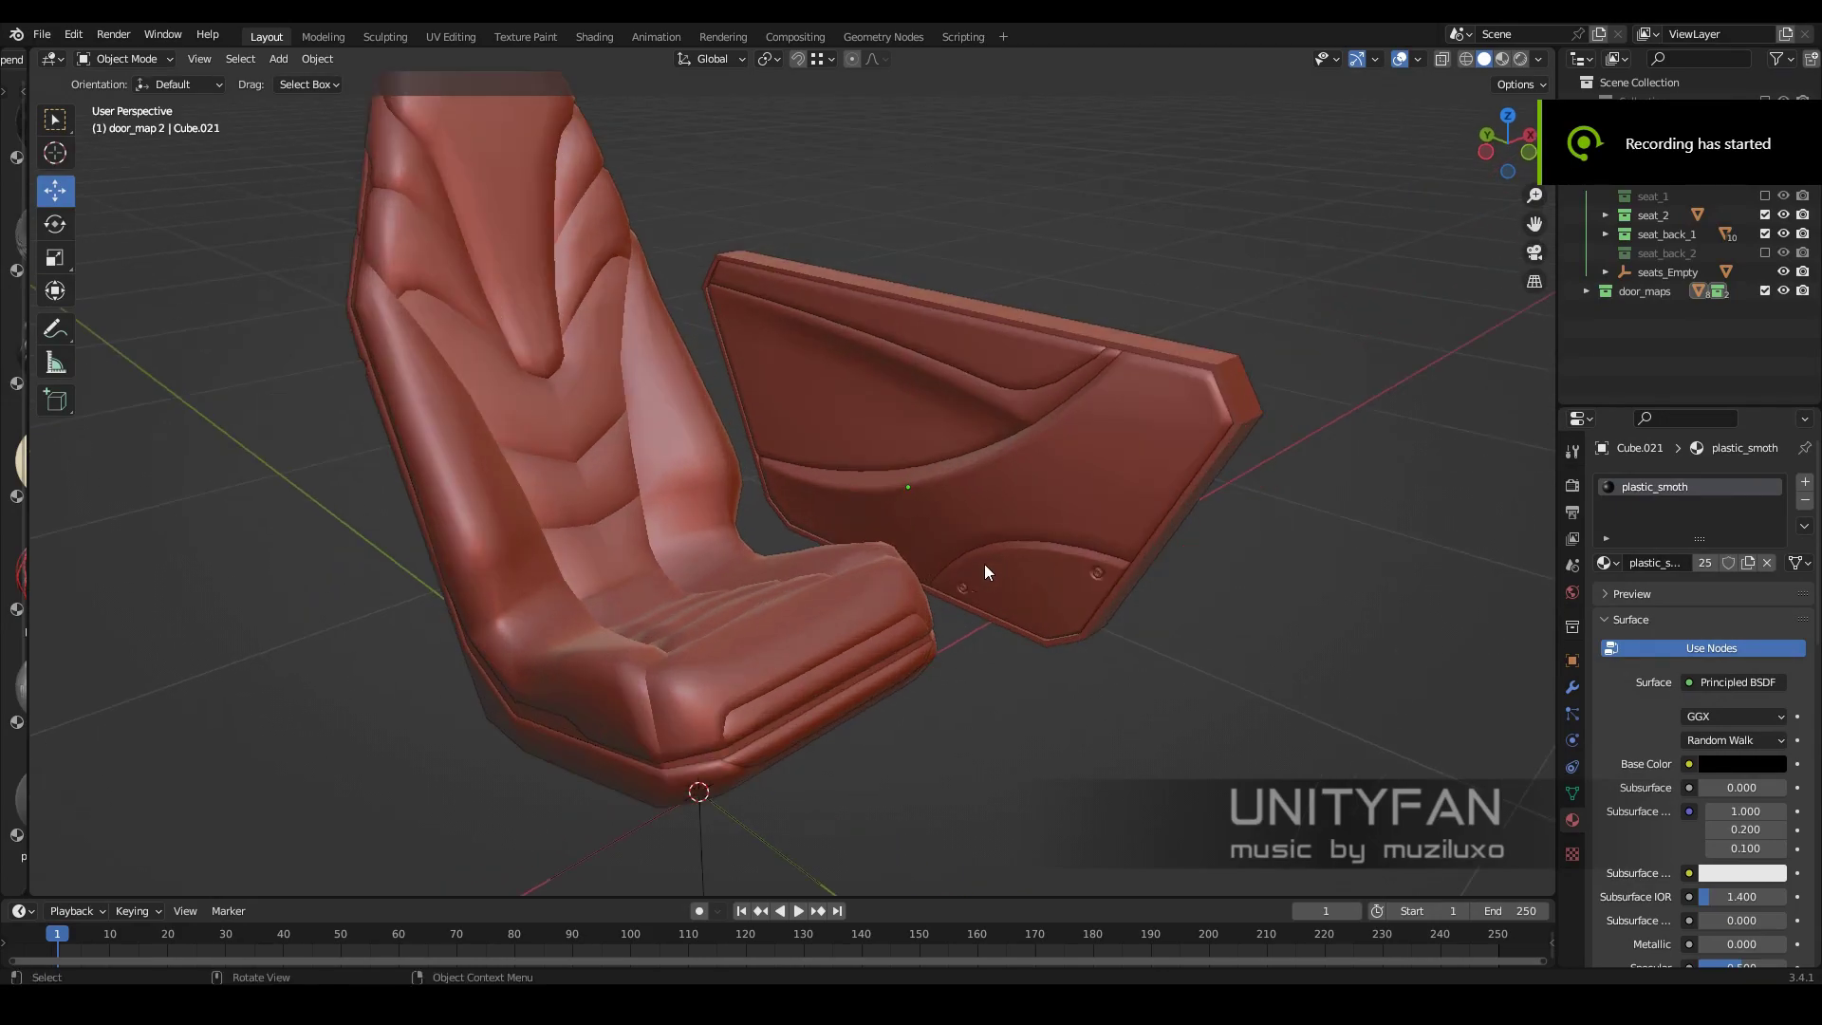
Knife-cut a new edge on the door panel insert, from its upper rim down into the face
{"action": "key", "text": "Tab"}
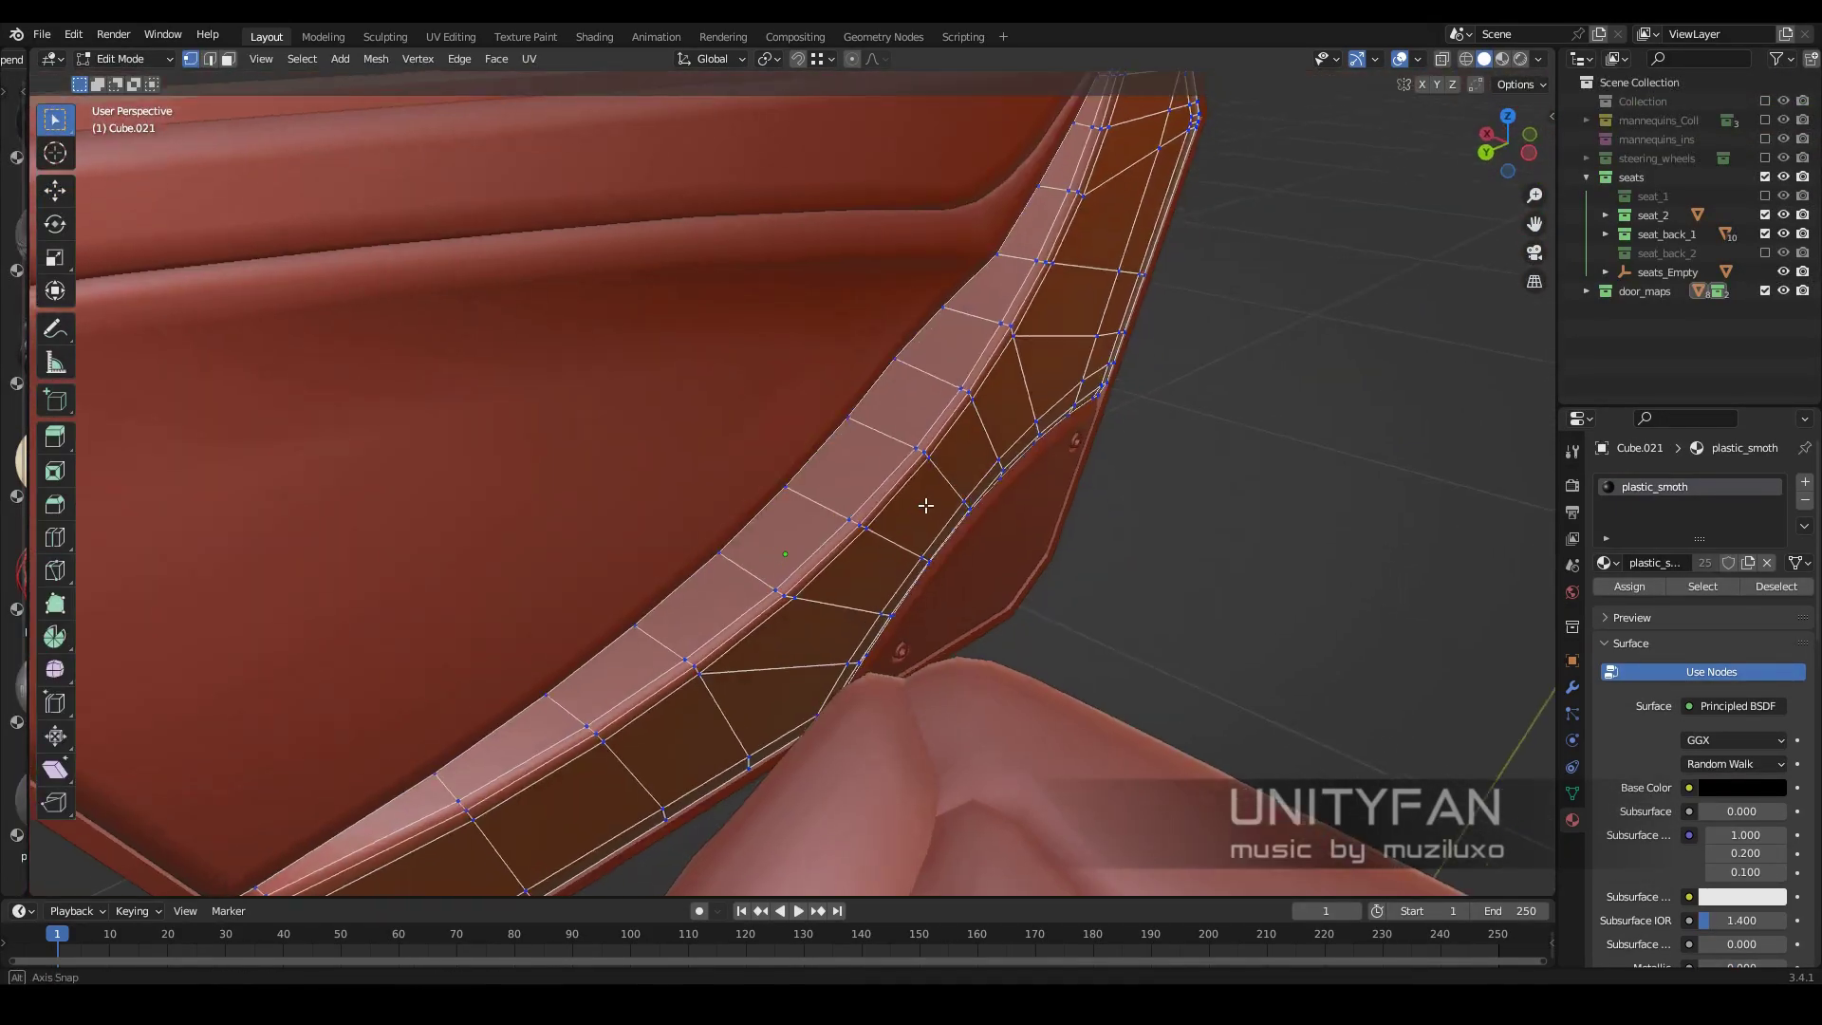
{"action": "middle_click_drag", "start_coordinate": [1005, 486], "coordinate": [776, 526]}
{"action": "scroll", "coordinate": [1079, 406], "scroll_direction": "down", "scroll_amount": 3}
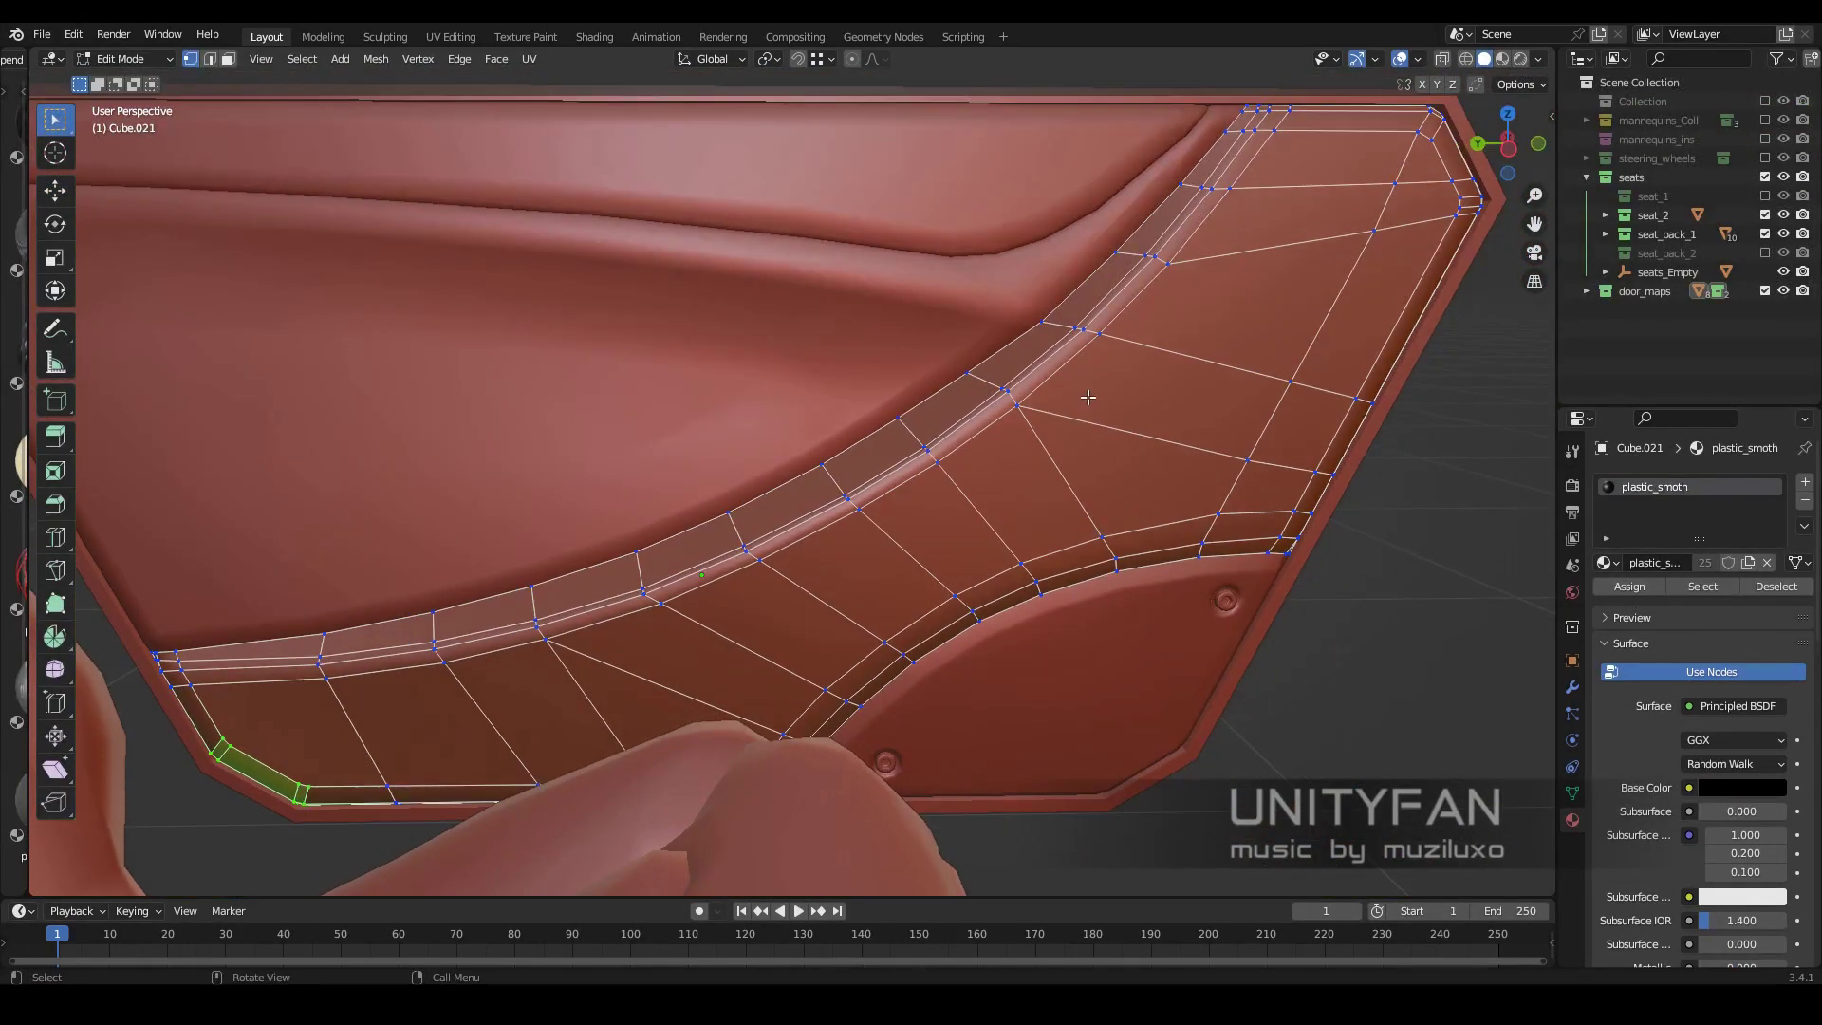
{"action": "scroll", "coordinate": [1089, 398], "scroll_direction": "up", "scroll_amount": 3}
{"action": "key", "text": "k"}
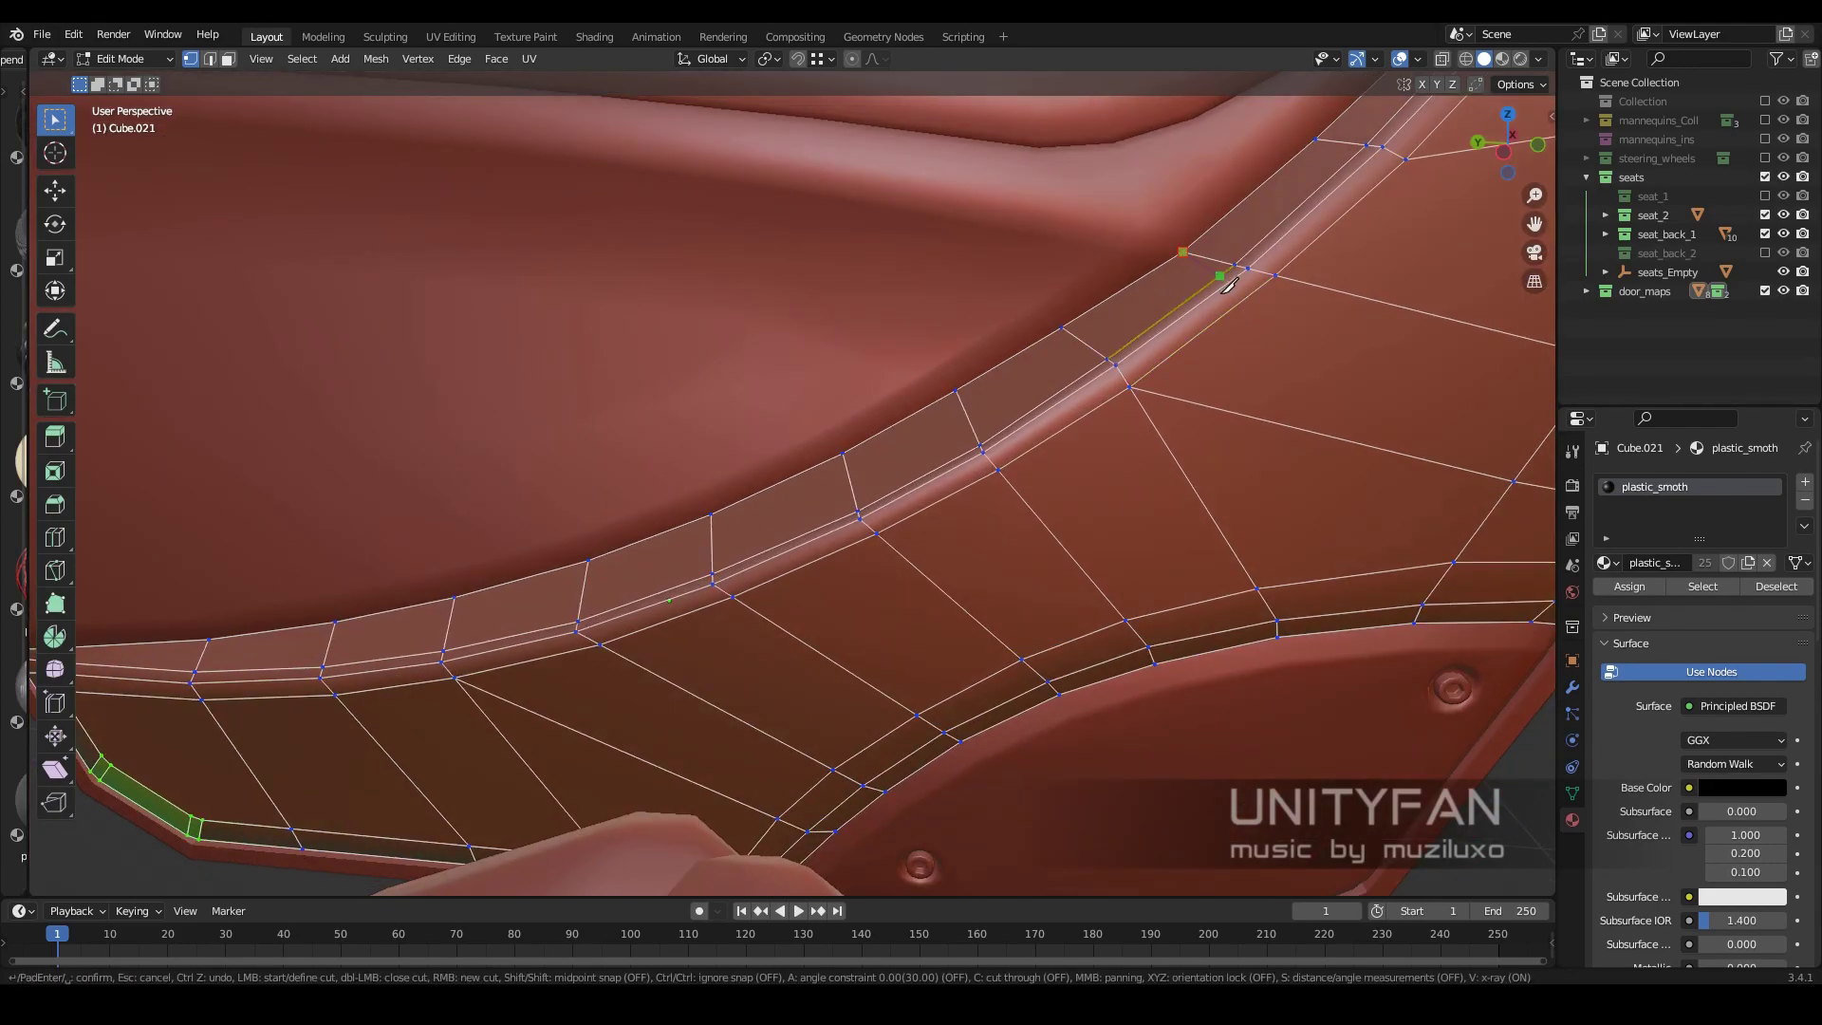
{"action": "mouse_move", "coordinate": [1234, 311]}
{"action": "middle_mouse_down"}
{"action": "mouse_move", "coordinate": [1234, 371]}
{"action": "mouse_move", "coordinate": [1177, 419]}
{"action": "middle_mouse_up"}
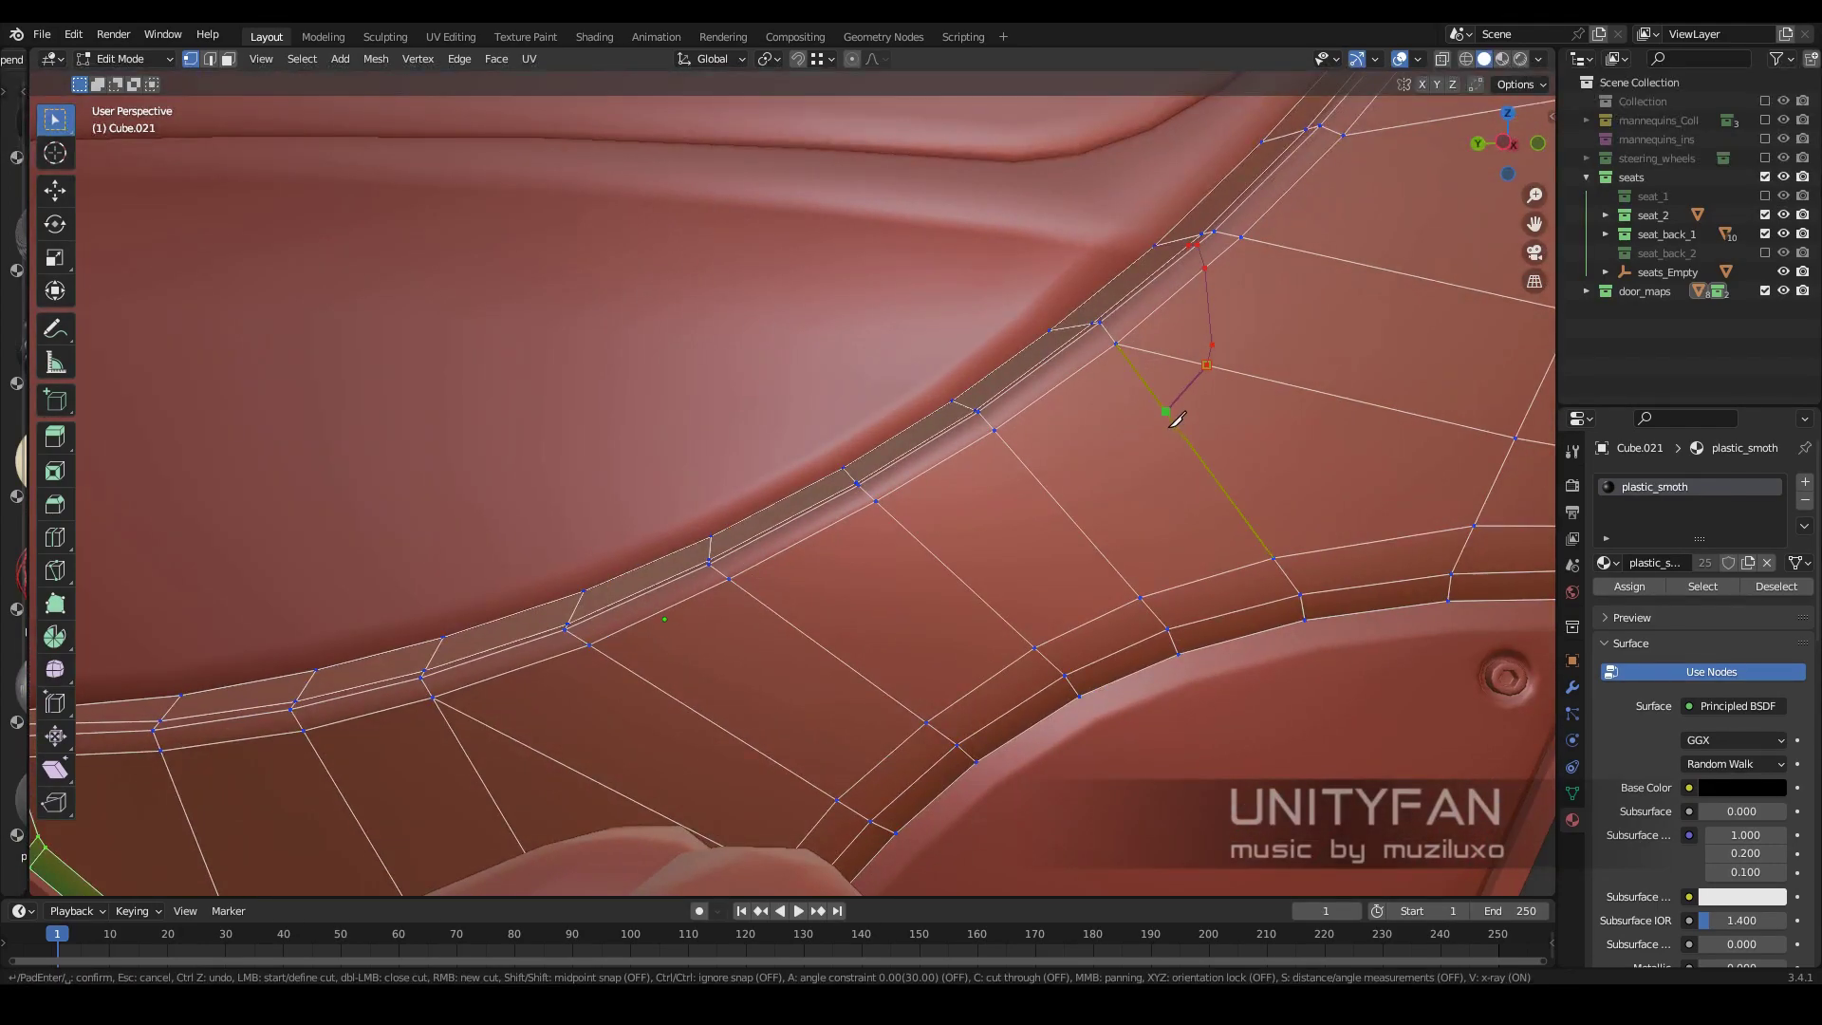
{"action": "key", "text": "Return"}
{"action": "scroll", "coordinate": [988, 561], "scroll_direction": "down", "scroll_amount": 5}
{"action": "mouse_move", "coordinate": [926, 569]}
{"action": "middle_mouse_down"}
{"action": "mouse_move", "coordinate": [930, 532]}
{"action": "mouse_move", "coordinate": [899, 521]}
{"action": "mouse_move", "coordinate": [1069, 511]}
{"action": "middle_mouse_up"}
Add a Bezier curve at the door panel and adjust its point position and handle scale
{"action": "key", "text": "Tab"}
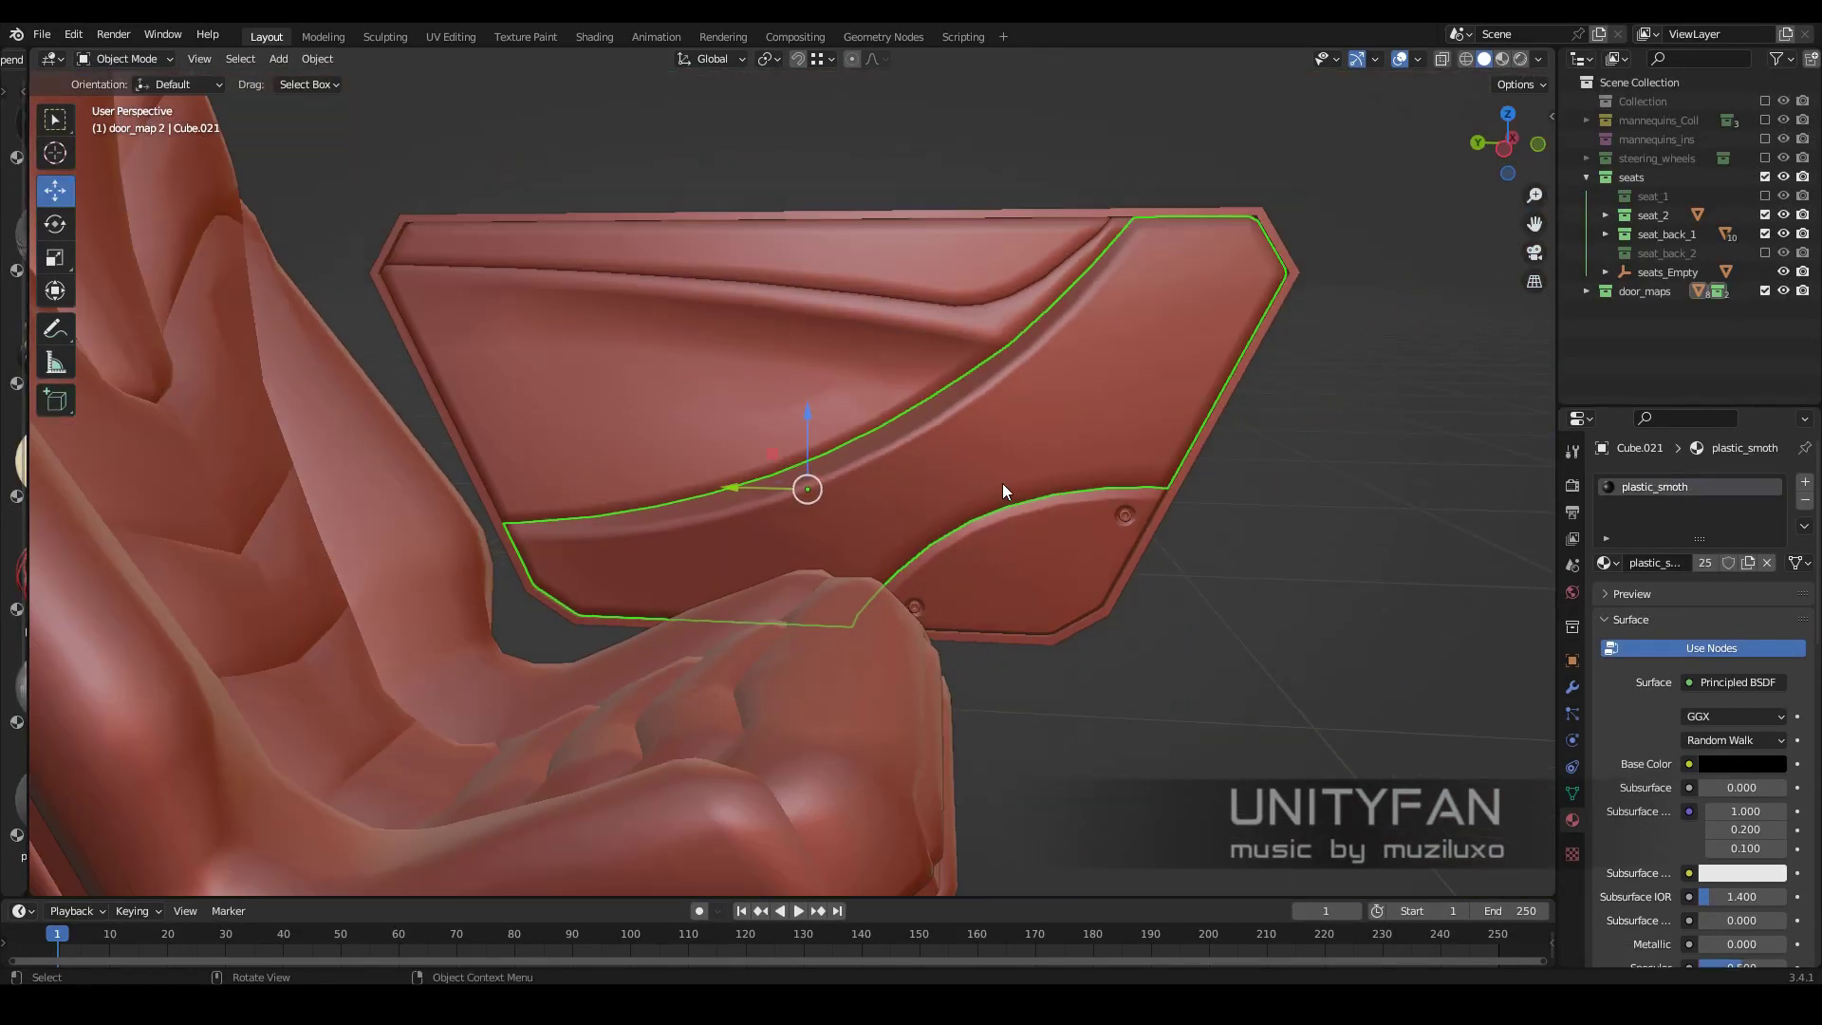
{"action": "key", "text": "shift+a"}
{"action": "left_click", "coordinate": [1073, 500]}
{"action": "key", "text": "Tab"}
{"action": "mouse_move", "coordinate": [917, 493]}
{"action": "middle_mouse_down"}
{"action": "mouse_move", "coordinate": [959, 550]}
{"action": "mouse_move", "coordinate": [1025, 590]}
{"action": "mouse_move", "coordinate": [927, 590]}
{"action": "mouse_move", "coordinate": [1045, 532]}
{"action": "middle_mouse_up"}
{"action": "key", "text": "g"}
{"action": "left_click", "coordinate": [977, 582]}
{"action": "key", "text": "s"}
{"action": "left_click", "coordinate": [984, 573]}
{"action": "scroll", "coordinate": [986, 576], "scroll_direction": "up", "scroll_amount": 4}
{"action": "key", "text": "Tab"}
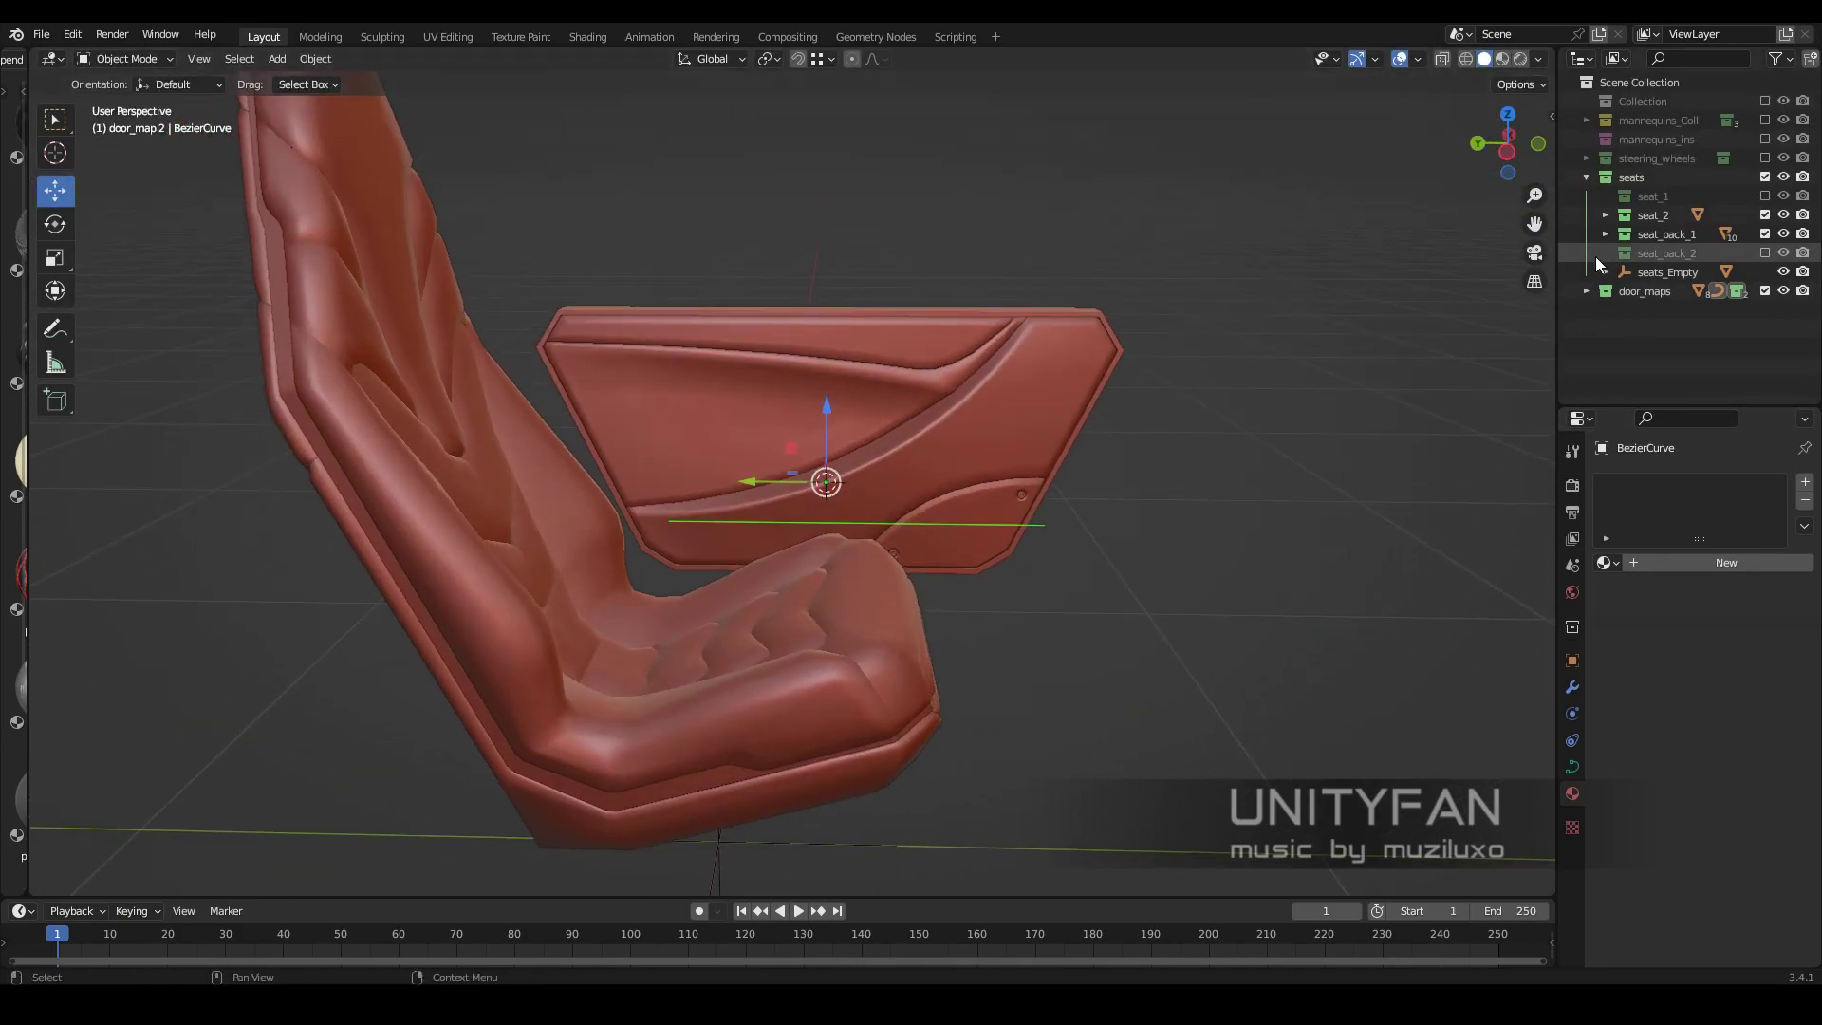
Exclude the seats collections in the Outliner so only the door panel shows
{"action": "left_click", "coordinate": [1766, 235]}
{"action": "left_click", "coordinate": [1766, 215]}
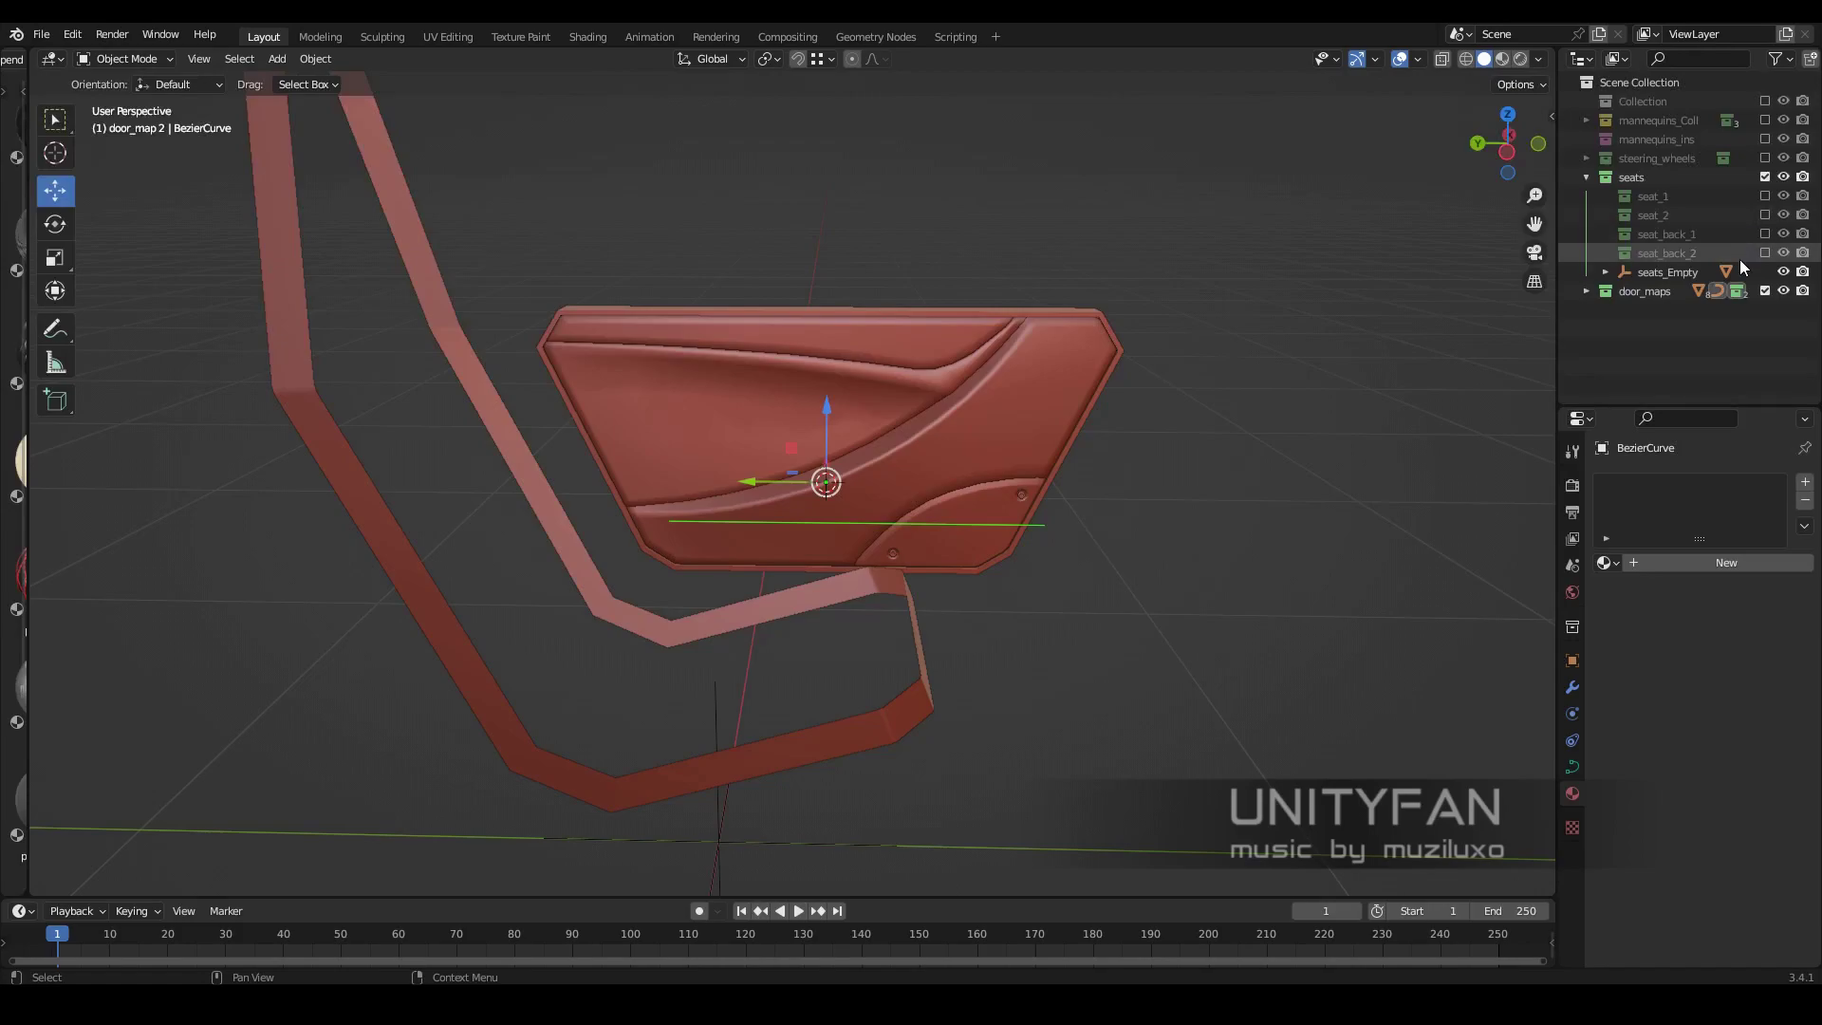
{"action": "left_click", "coordinate": [1766, 158]}
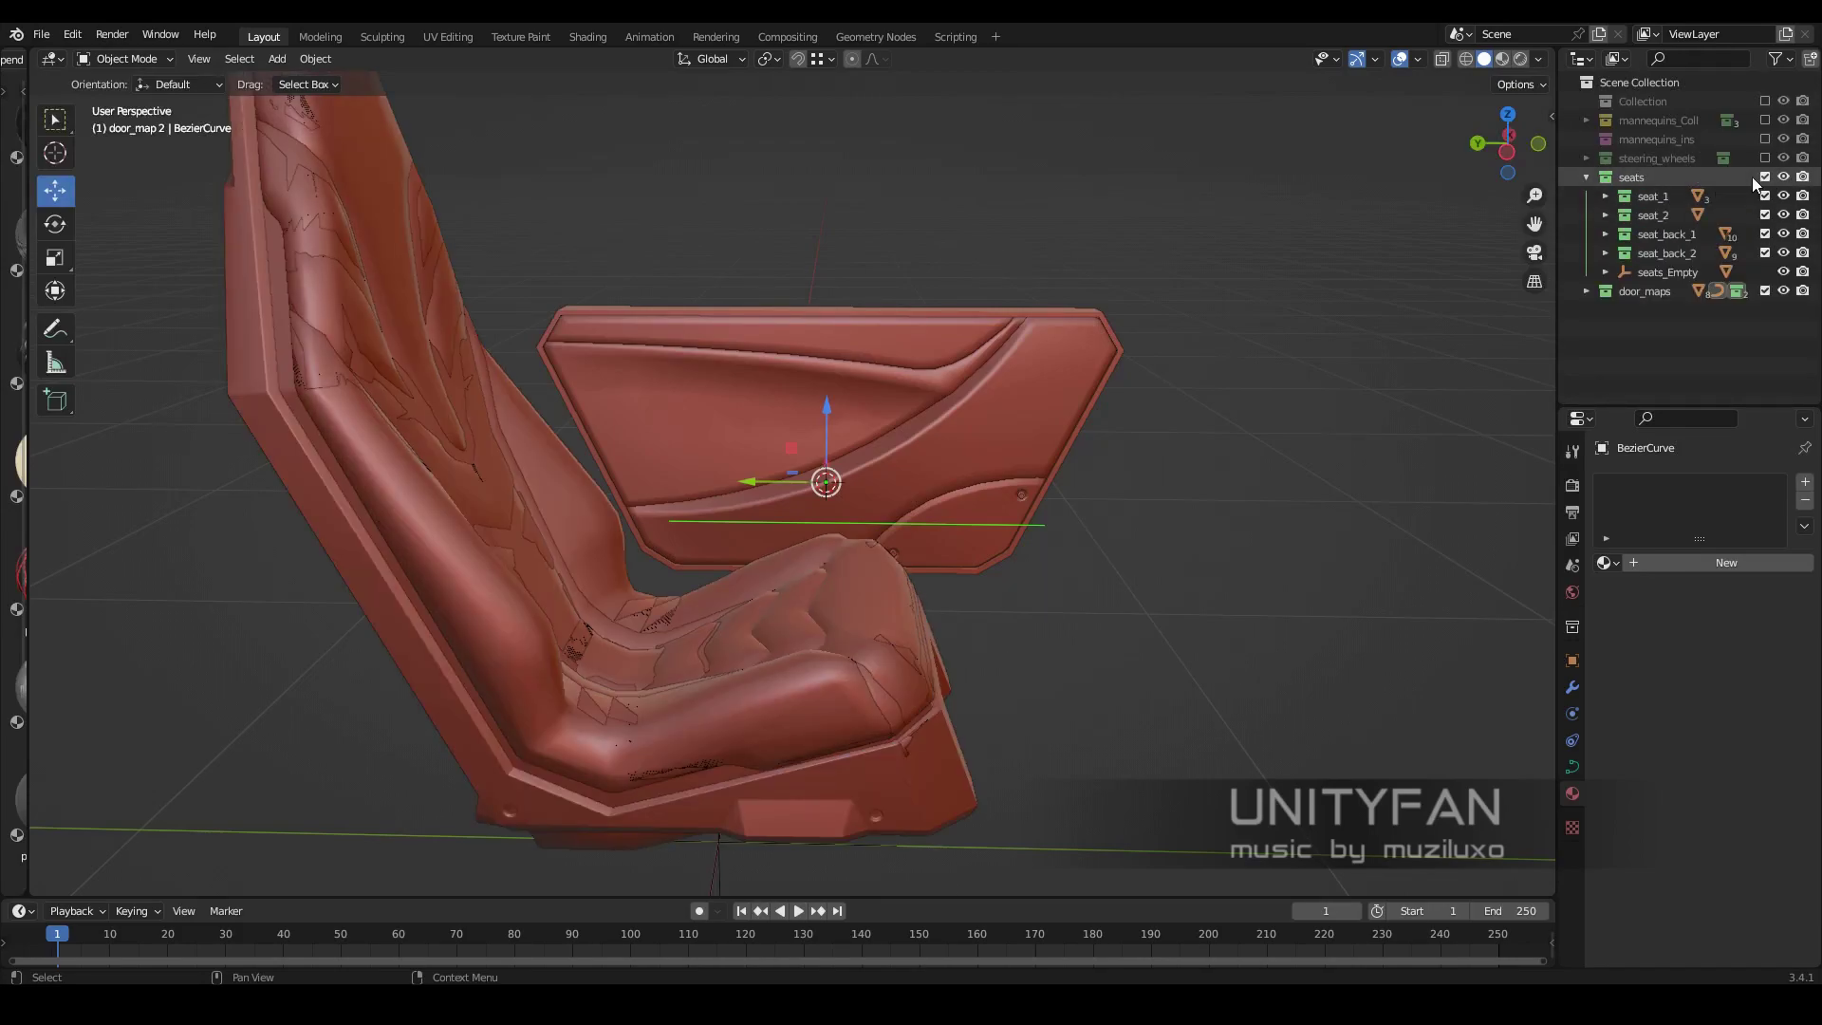
{"action": "left_click", "coordinate": [1766, 177]}
{"action": "middle_click_drag", "start_coordinate": [958, 456], "coordinate": [935, 465]}
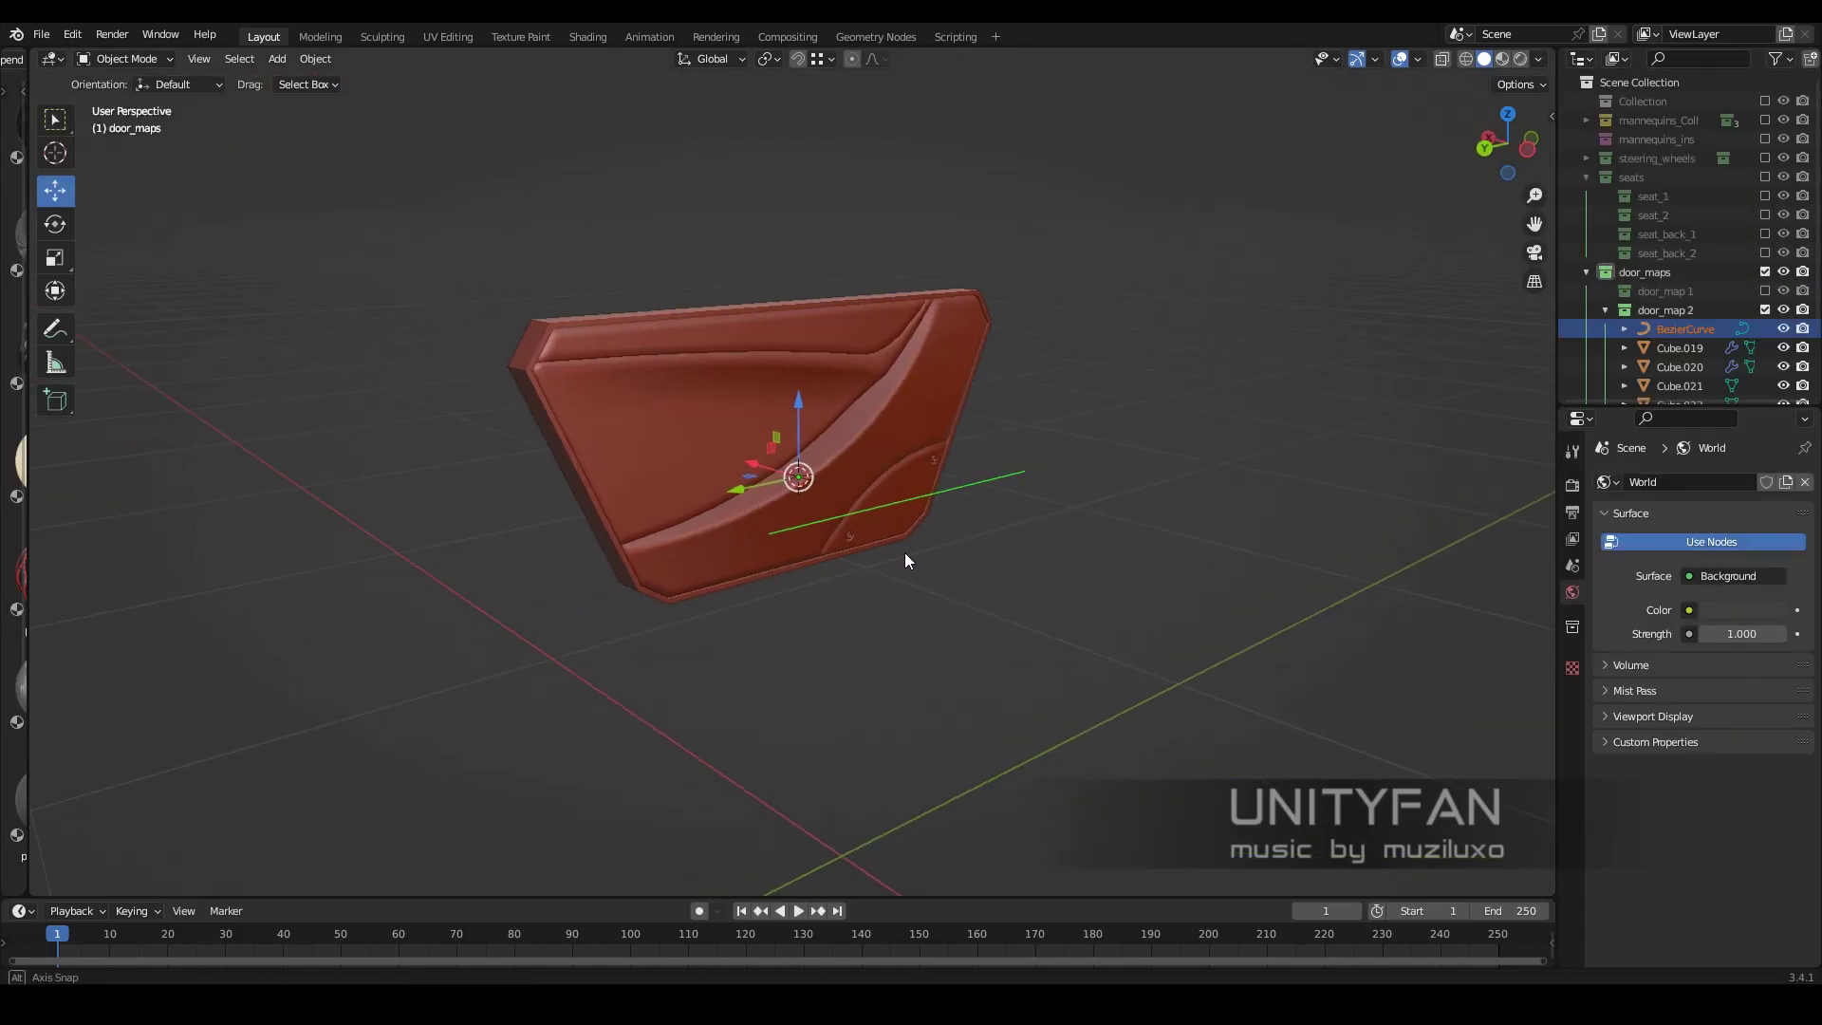
{"action": "middle_click_drag", "start_coordinate": [904, 552], "coordinate": [1069, 516]}
In Left Orthographic view, move the curve point onto the insert and tilt its handles diagonally
{"action": "key", "text": "KP_1"}
{"action": "key", "text": "ctrl+KP_3"}
{"action": "key", "text": "Tab"}
{"action": "left_click_drag", "start_coordinate": [1094, 497], "coordinate": [1018, 408]}
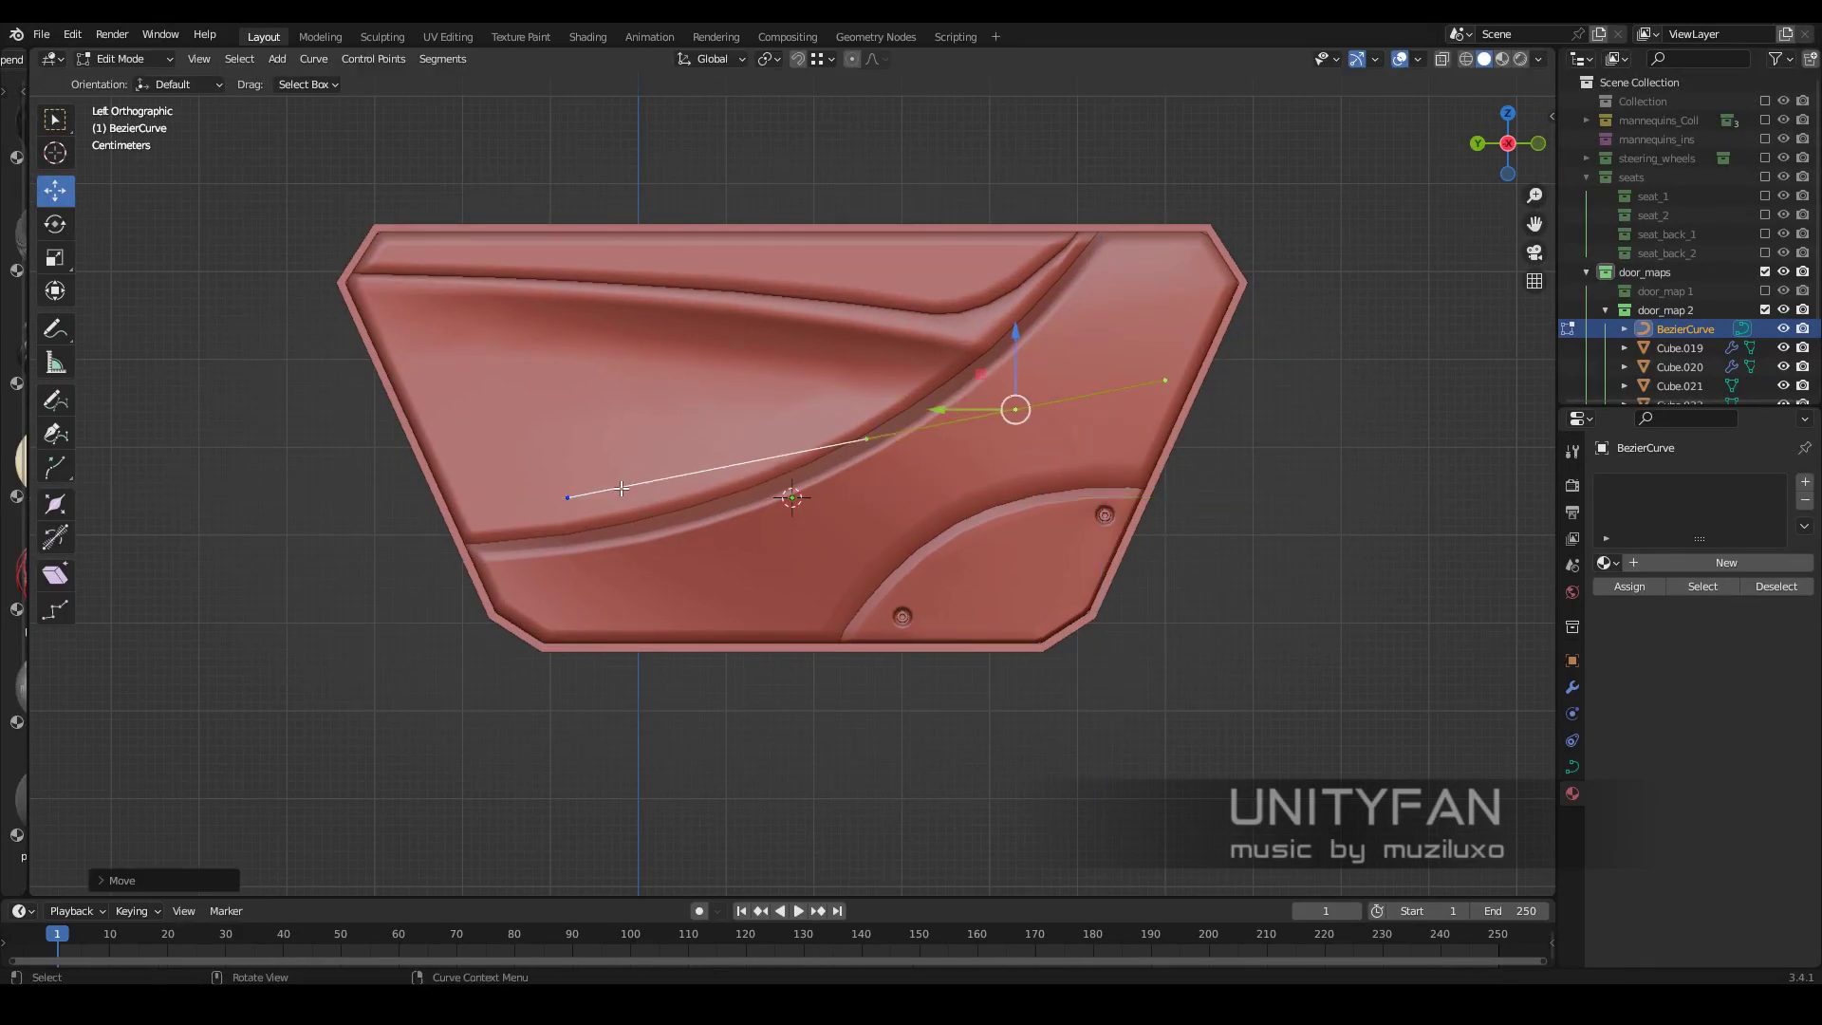
{"action": "scroll", "coordinate": [1017, 408], "scroll_direction": "up", "scroll_amount": 2}
{"action": "left_click_drag", "start_coordinate": [835, 521], "coordinate": [1122, 374]}
{"action": "left_click_drag", "start_coordinate": [1028, 423], "coordinate": [1045, 429]}
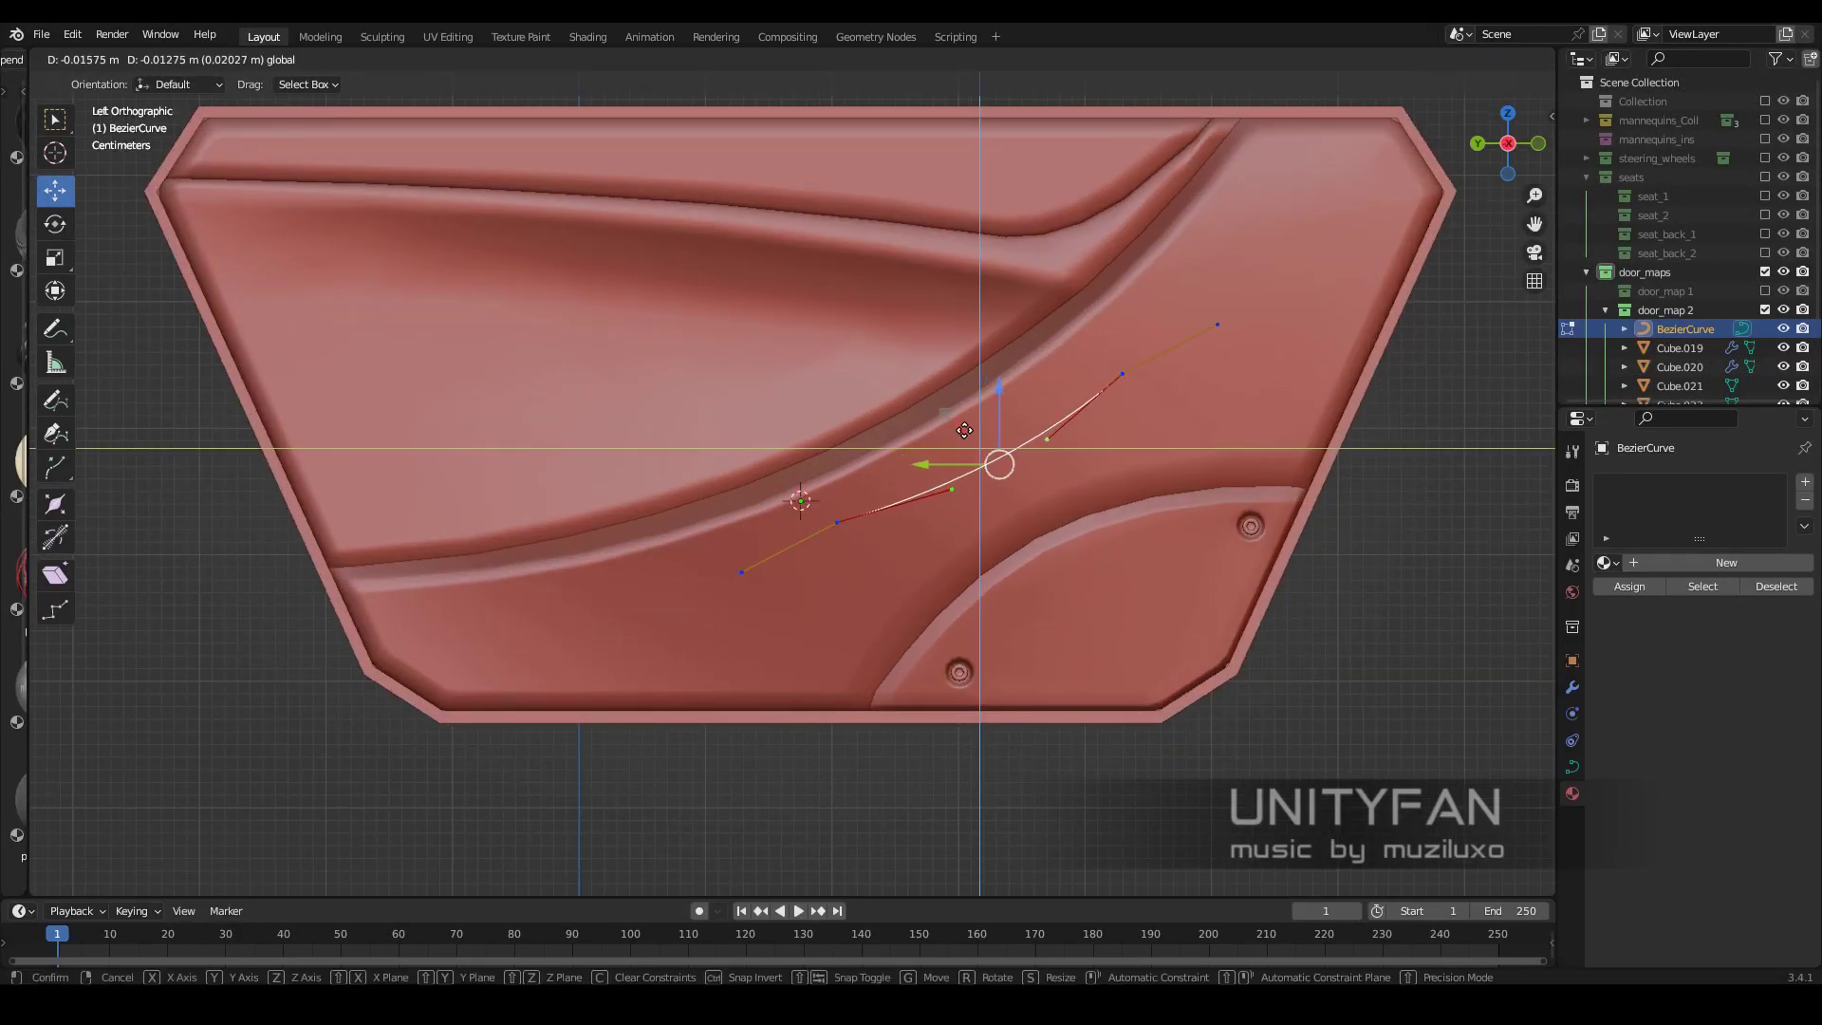
{"action": "scroll", "coordinate": [1046, 517], "scroll_direction": "up", "scroll_amount": 3}
{"action": "scroll", "coordinate": [1046, 518], "scroll_direction": "down", "scroll_amount": 2}
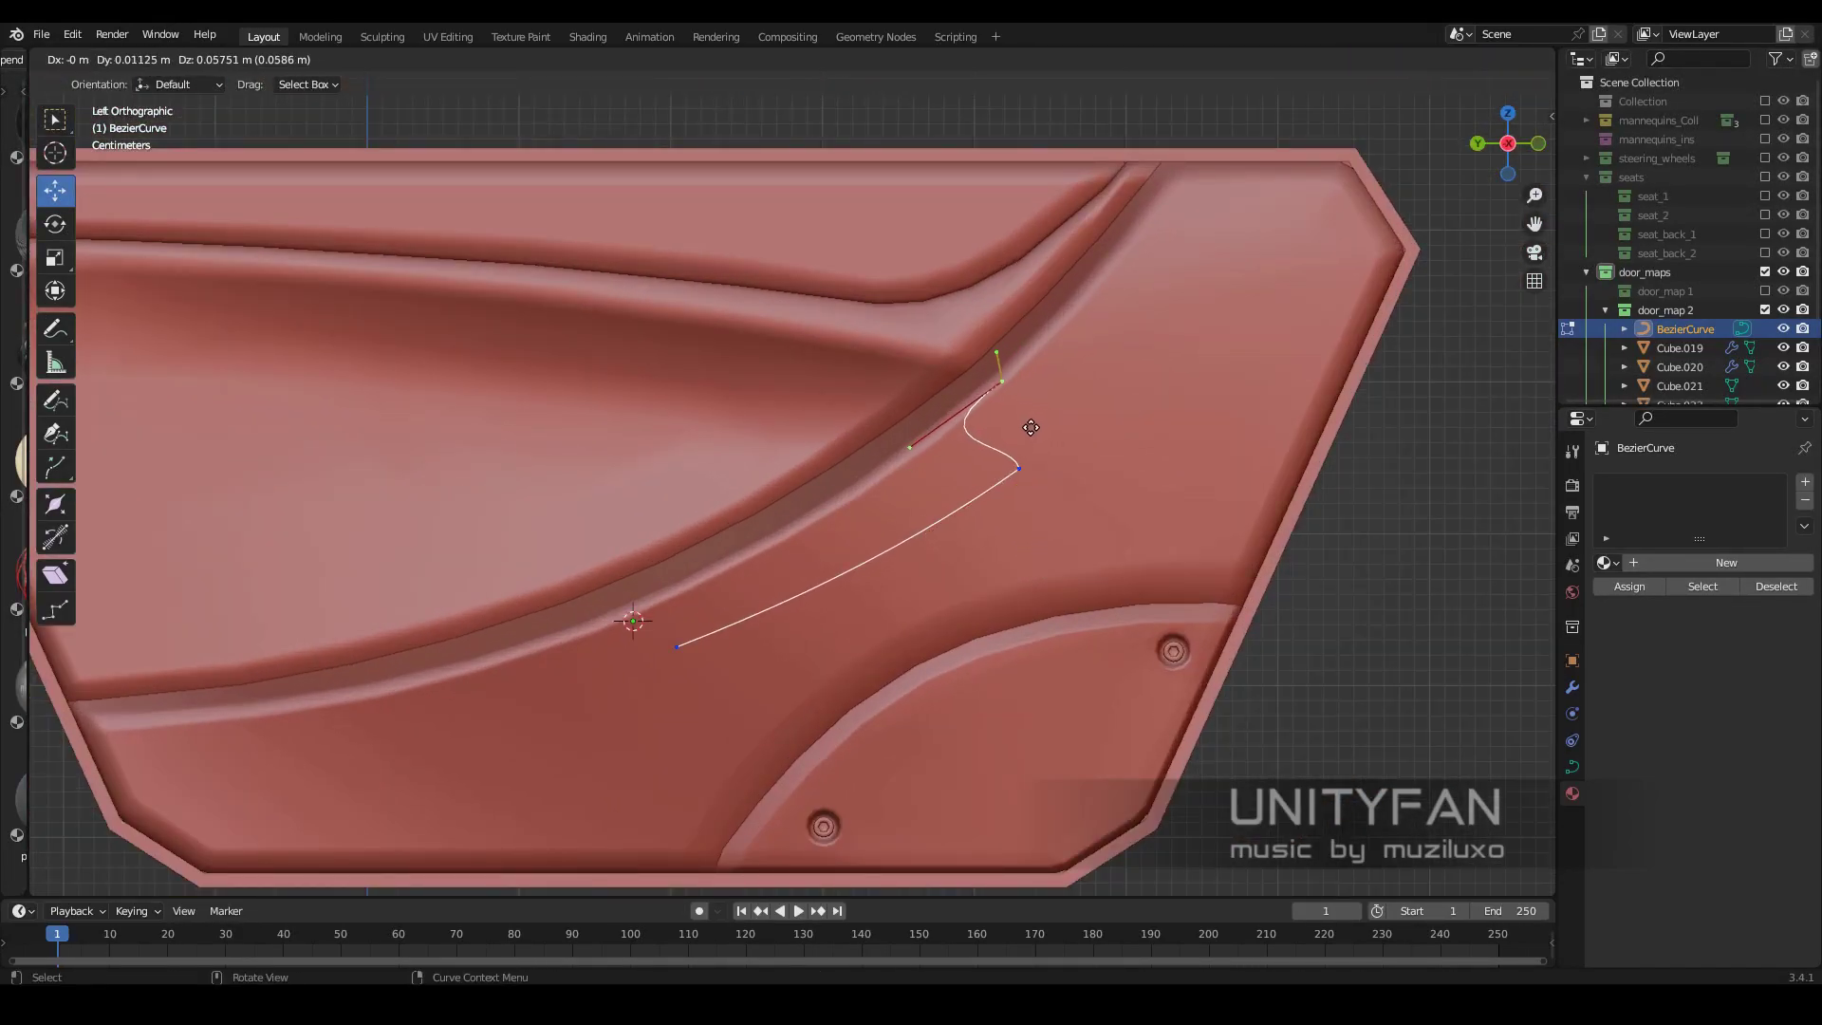
{"action": "left_click_drag", "start_coordinate": [978, 416], "coordinate": [979, 395]}
{"action": "scroll", "coordinate": [1159, 456], "scroll_direction": "up", "scroll_amount": 3}
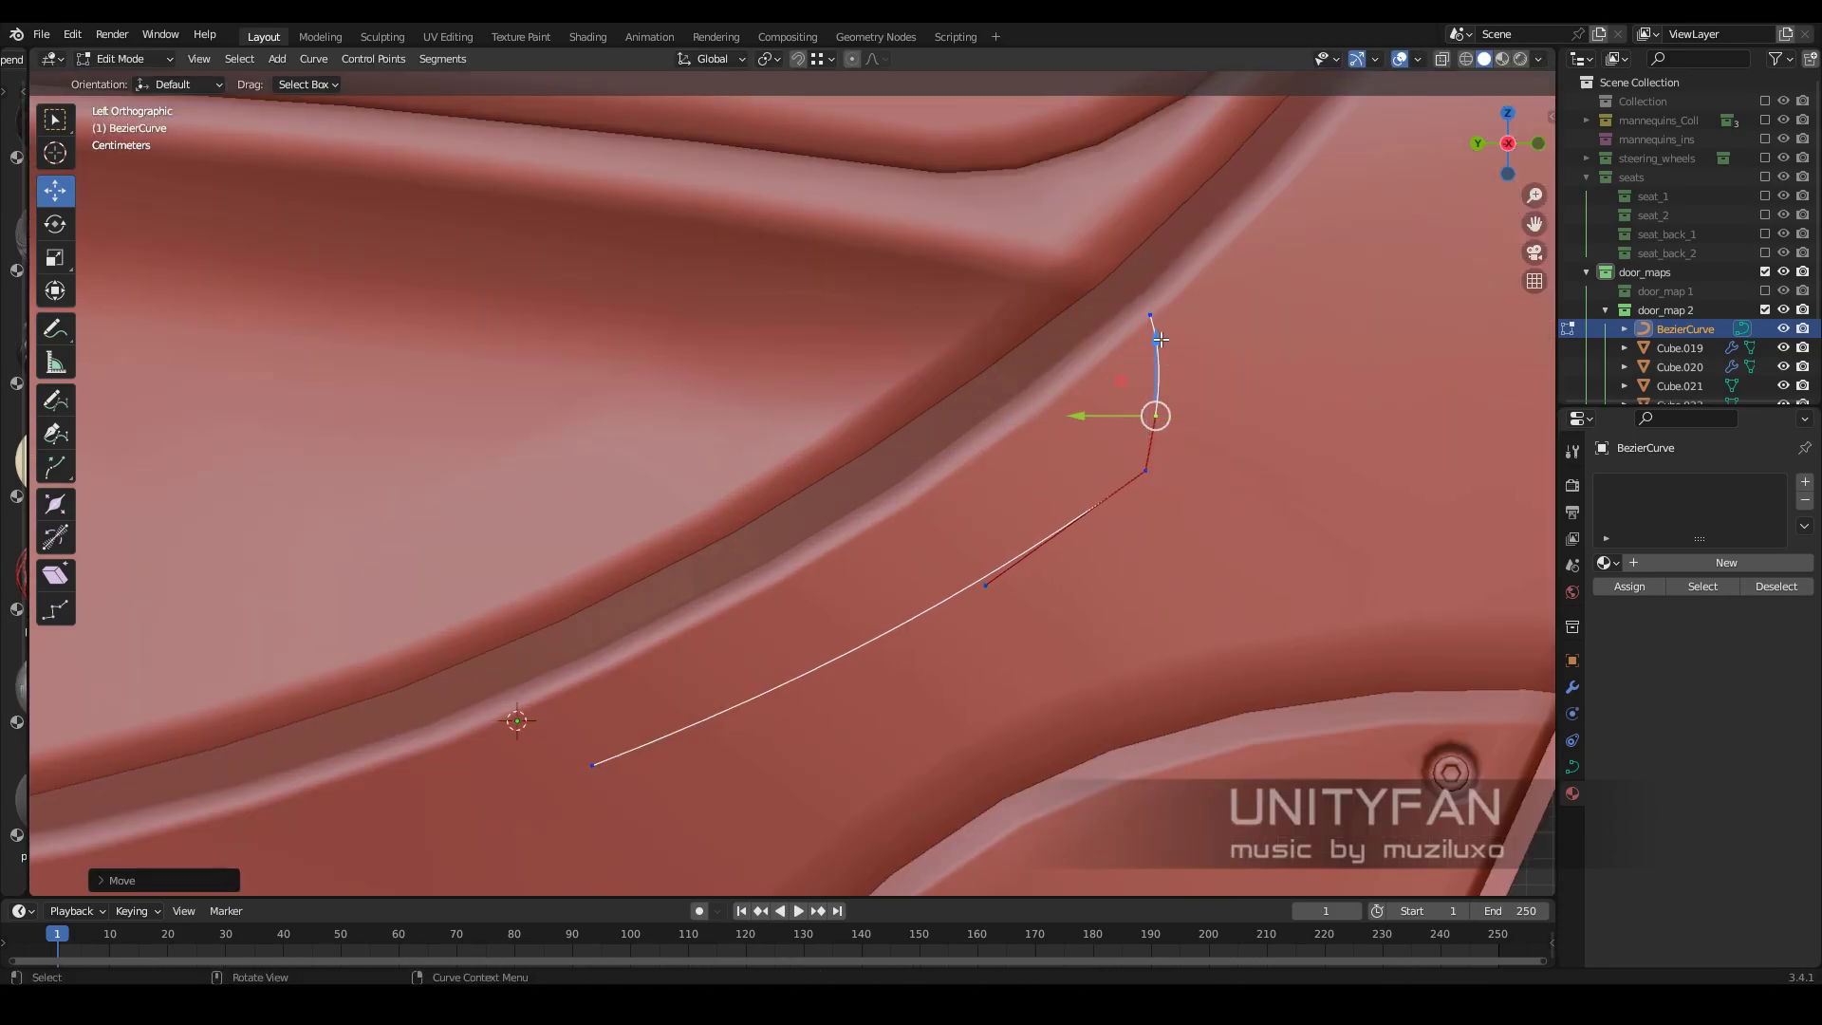
{"action": "left_click", "coordinate": [1129, 344]}
Move the remaining curve points down-left so the guide runs toward the insert's lower left
{"action": "scroll", "coordinate": [1126, 505], "scroll_direction": "down", "scroll_amount": 5}
{"action": "scroll", "coordinate": [826, 594], "scroll_direction": "up", "scroll_amount": 4}
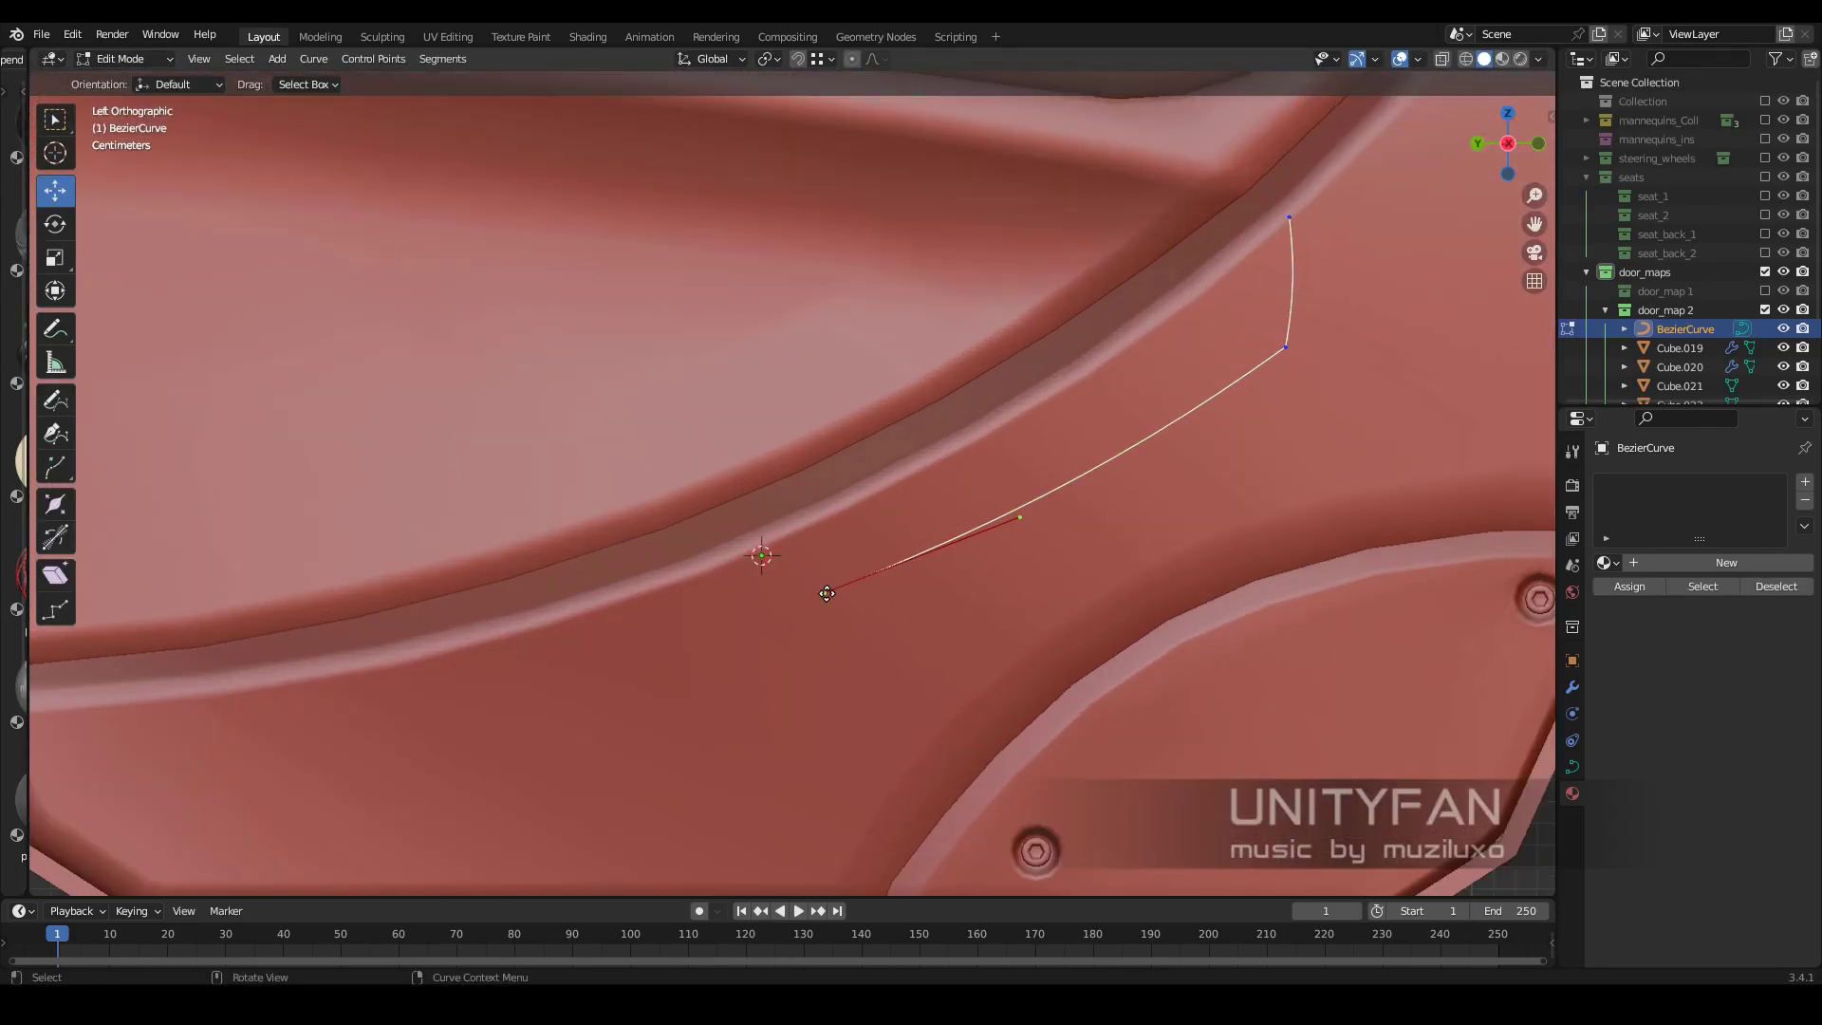
{"action": "left_click", "coordinate": [815, 514]}
{"action": "scroll", "coordinate": [825, 569], "scroll_direction": "down", "scroll_amount": 1}
{"action": "scroll", "coordinate": [938, 577], "scroll_direction": "down", "scroll_amount": 2}
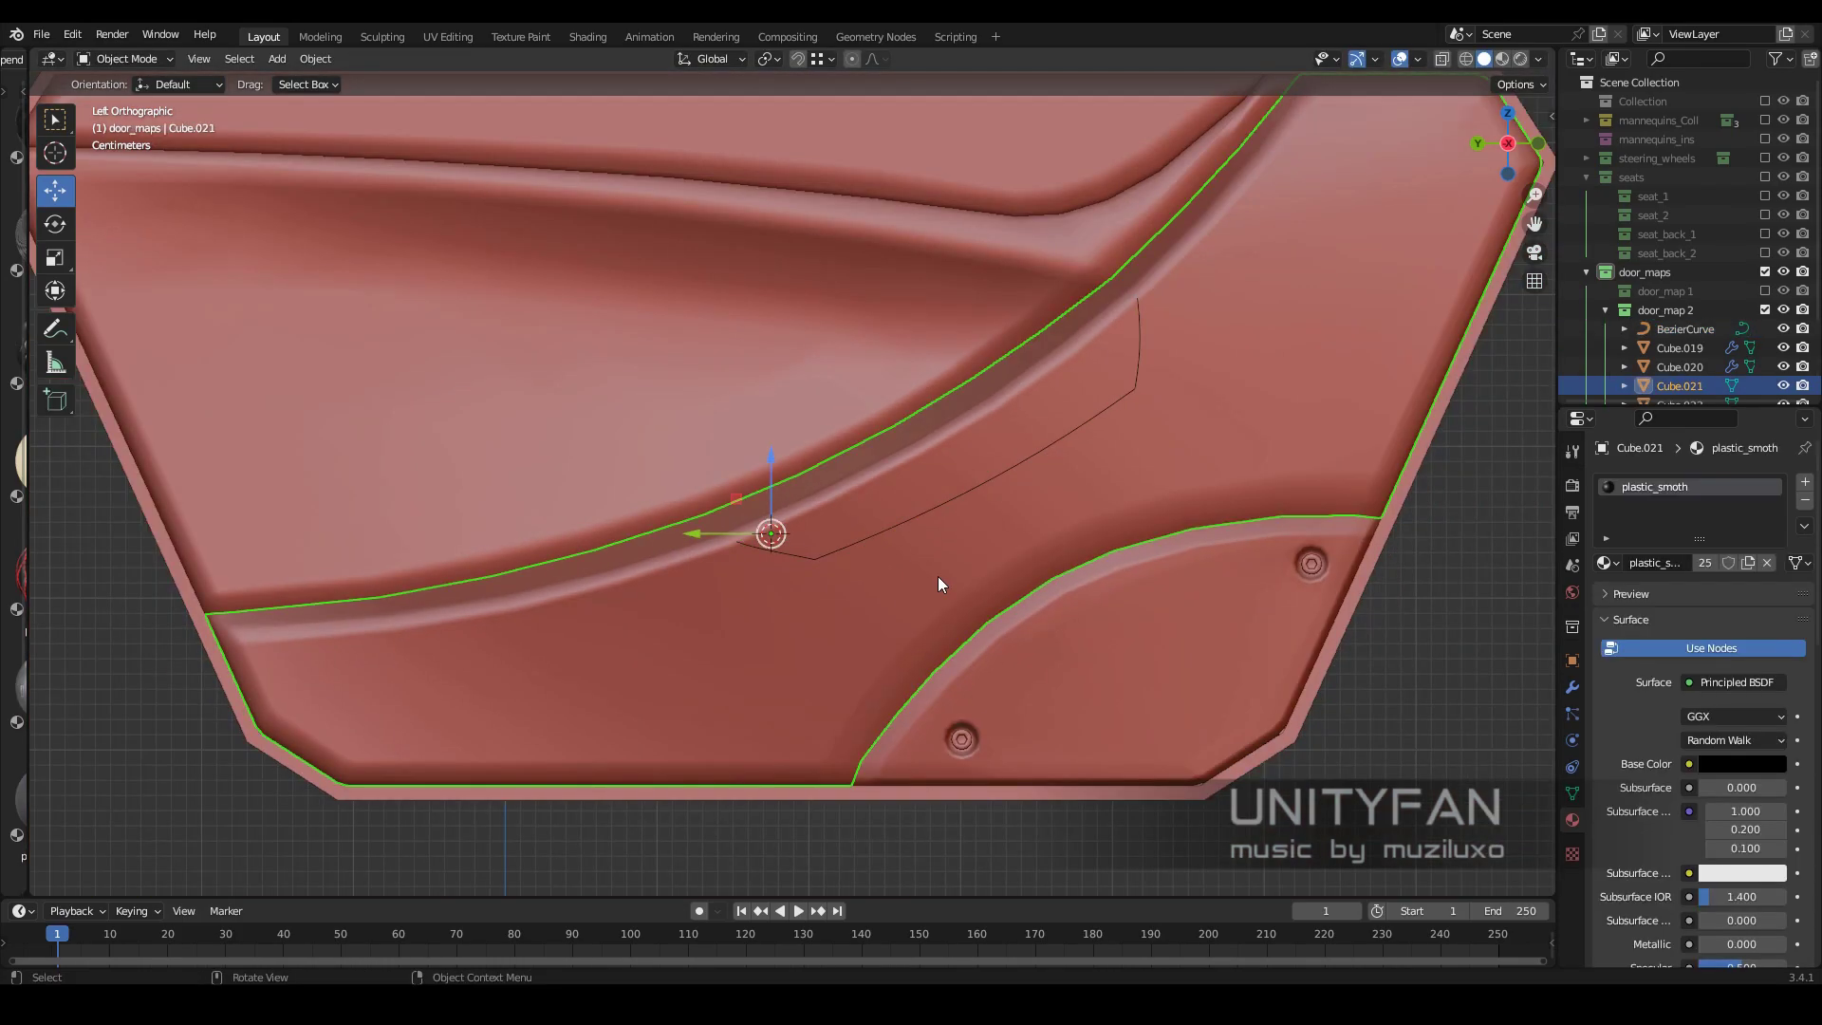
{"action": "scroll", "coordinate": [976, 414], "scroll_direction": "up", "scroll_amount": 1}
{"action": "scroll", "coordinate": [1020, 446], "scroll_direction": "up", "scroll_amount": 2}
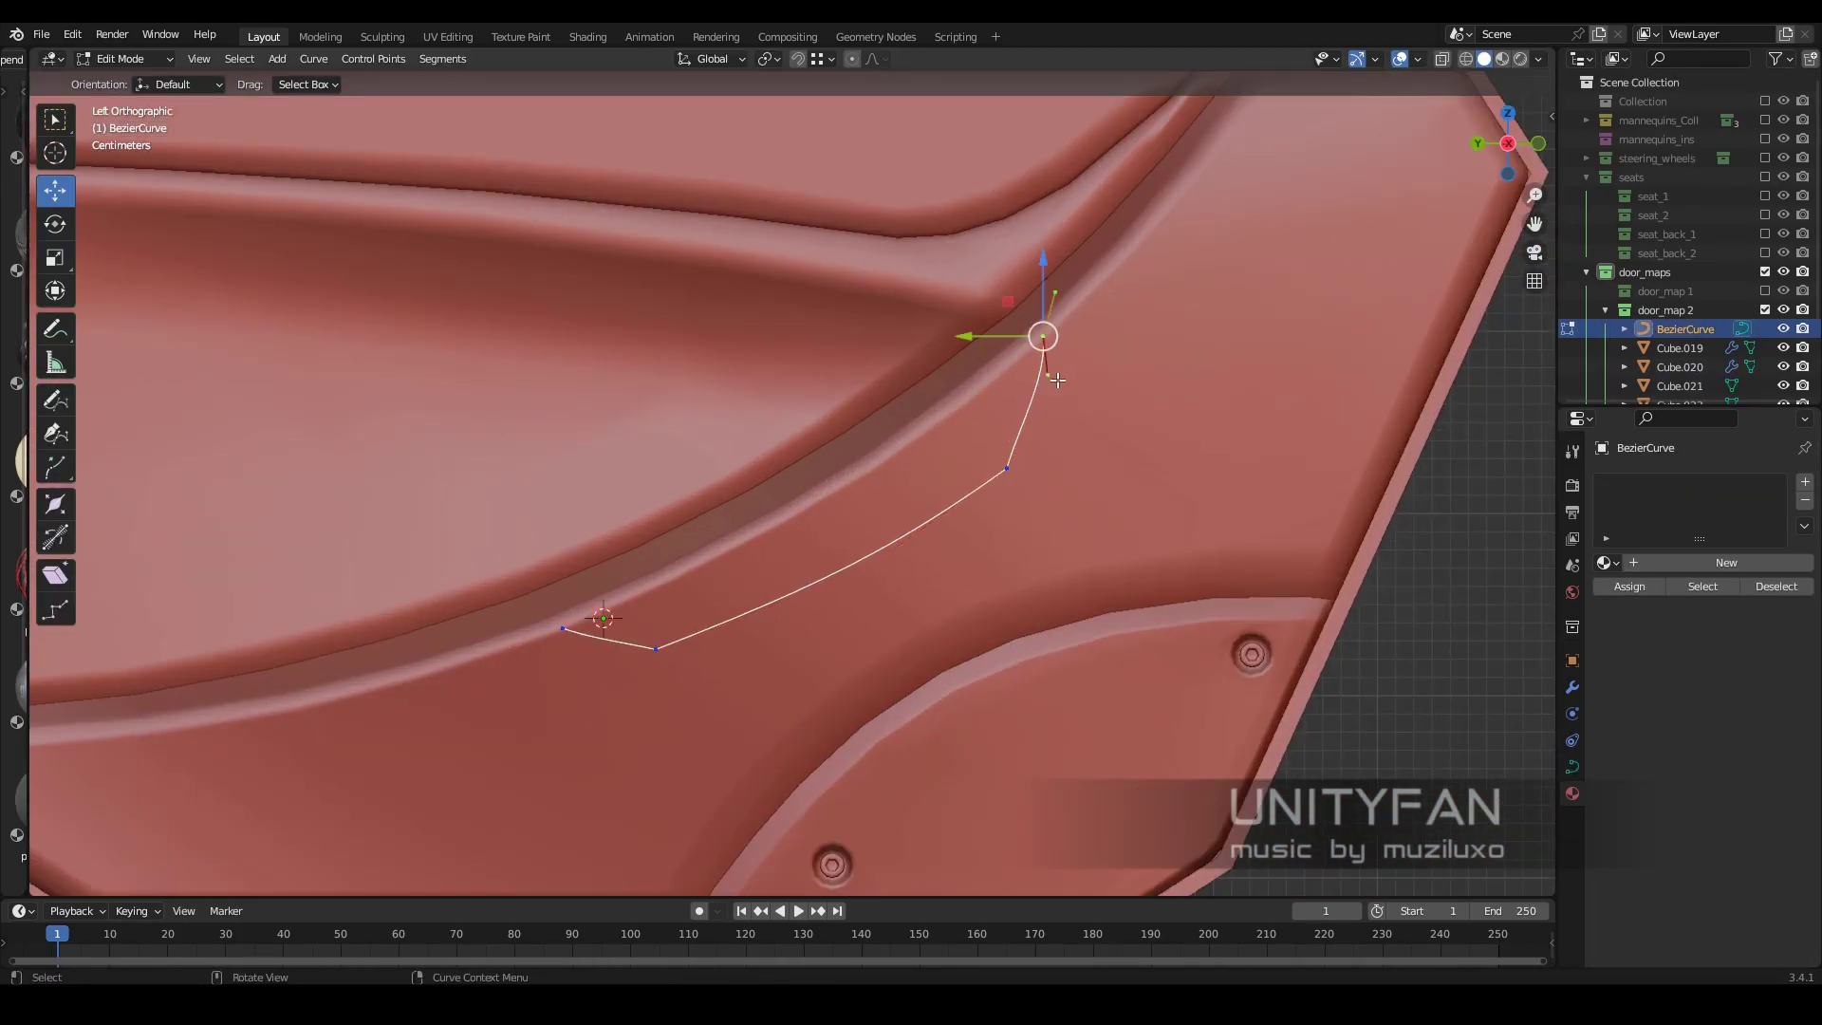
{"action": "left_click_drag", "start_coordinate": [979, 436], "coordinate": [888, 511]}
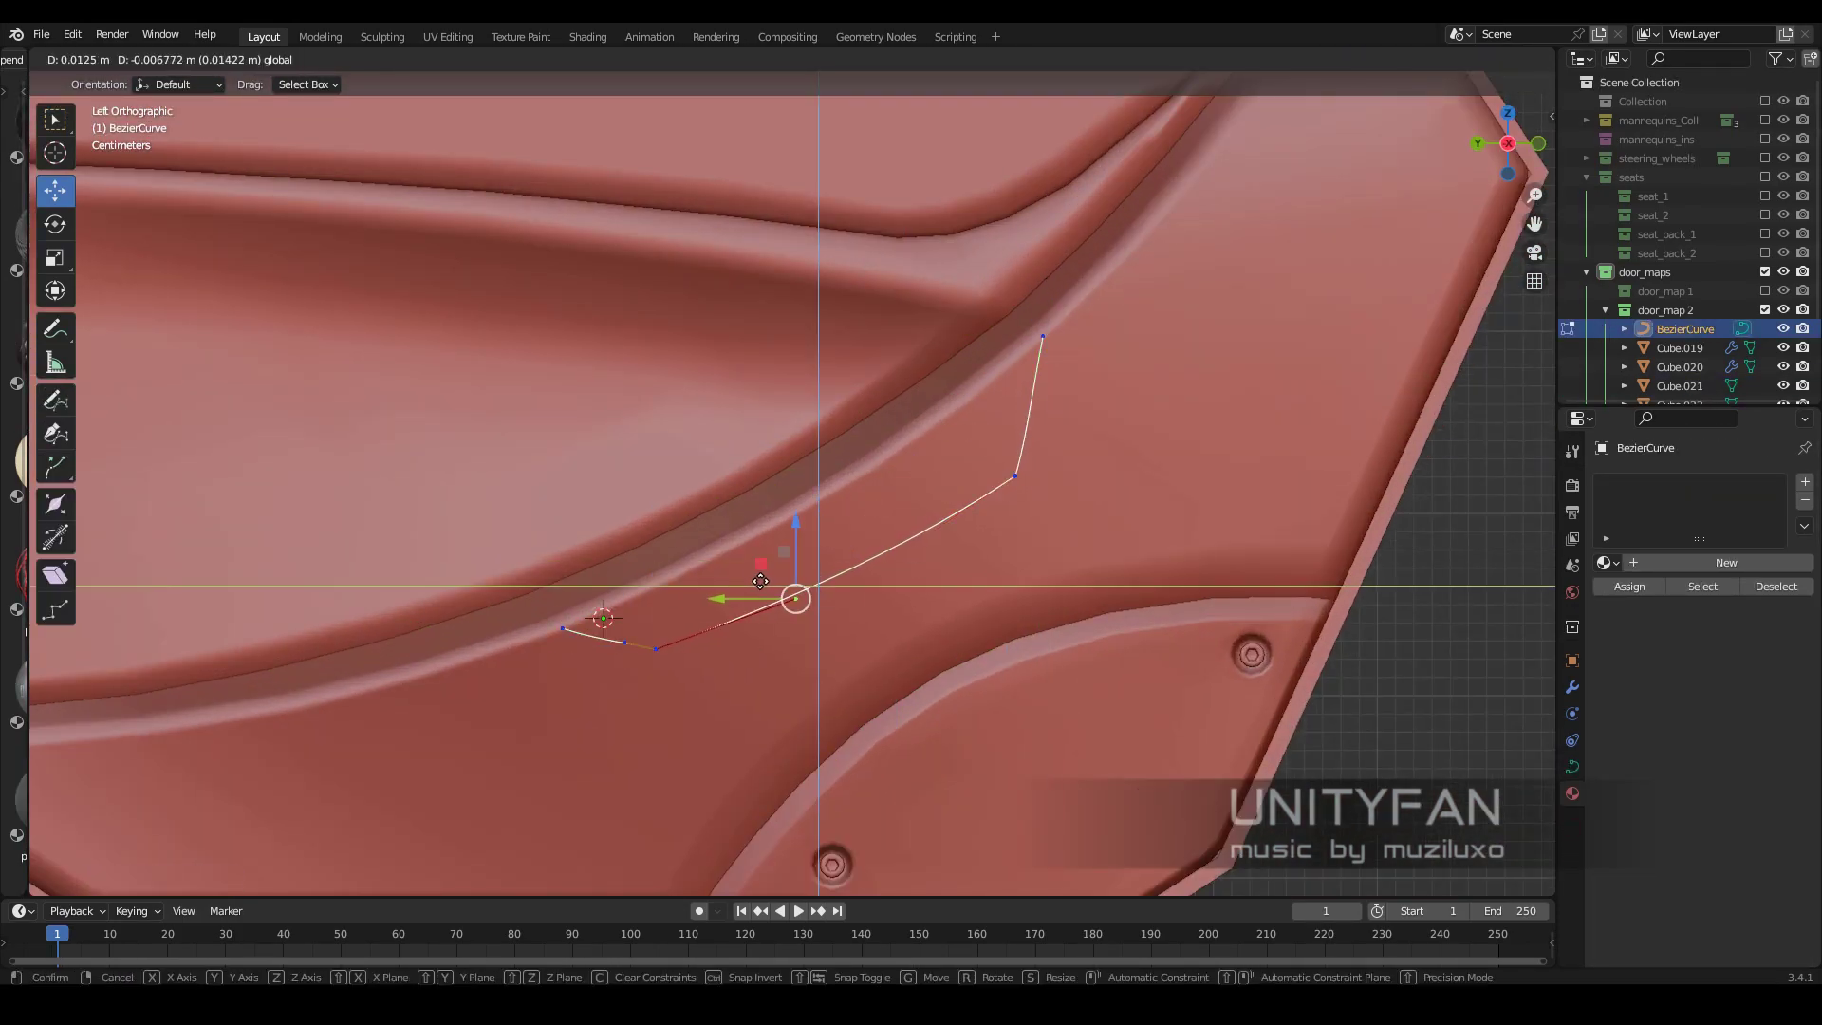
{"action": "left_click", "coordinate": [760, 581]}
{"action": "scroll", "coordinate": [721, 550], "scroll_direction": "up", "scroll_amount": 3}
{"action": "key", "text": "g"}
{"action": "scroll", "coordinate": [863, 632], "scroll_direction": "down", "scroll_amount": 3}
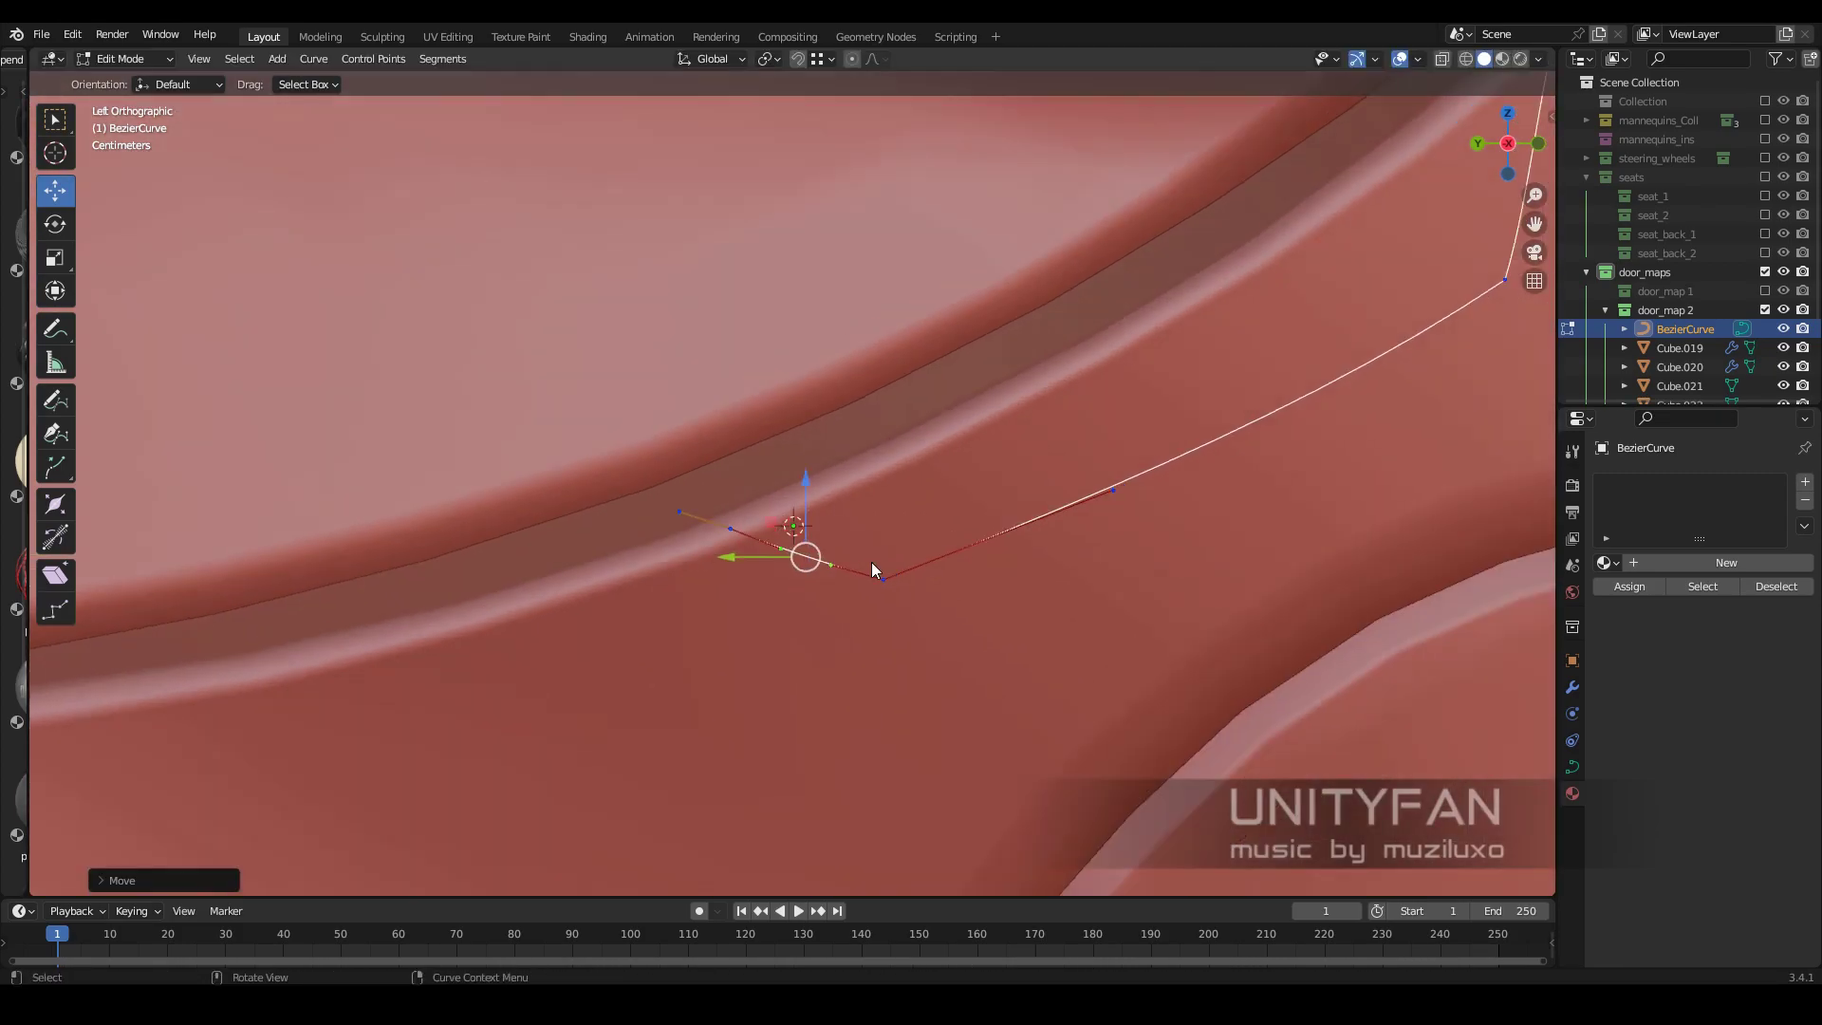
{"action": "key", "text": "alt+q"}
{"action": "scroll", "coordinate": [750, 450], "scroll_direction": "up", "scroll_amount": 3}
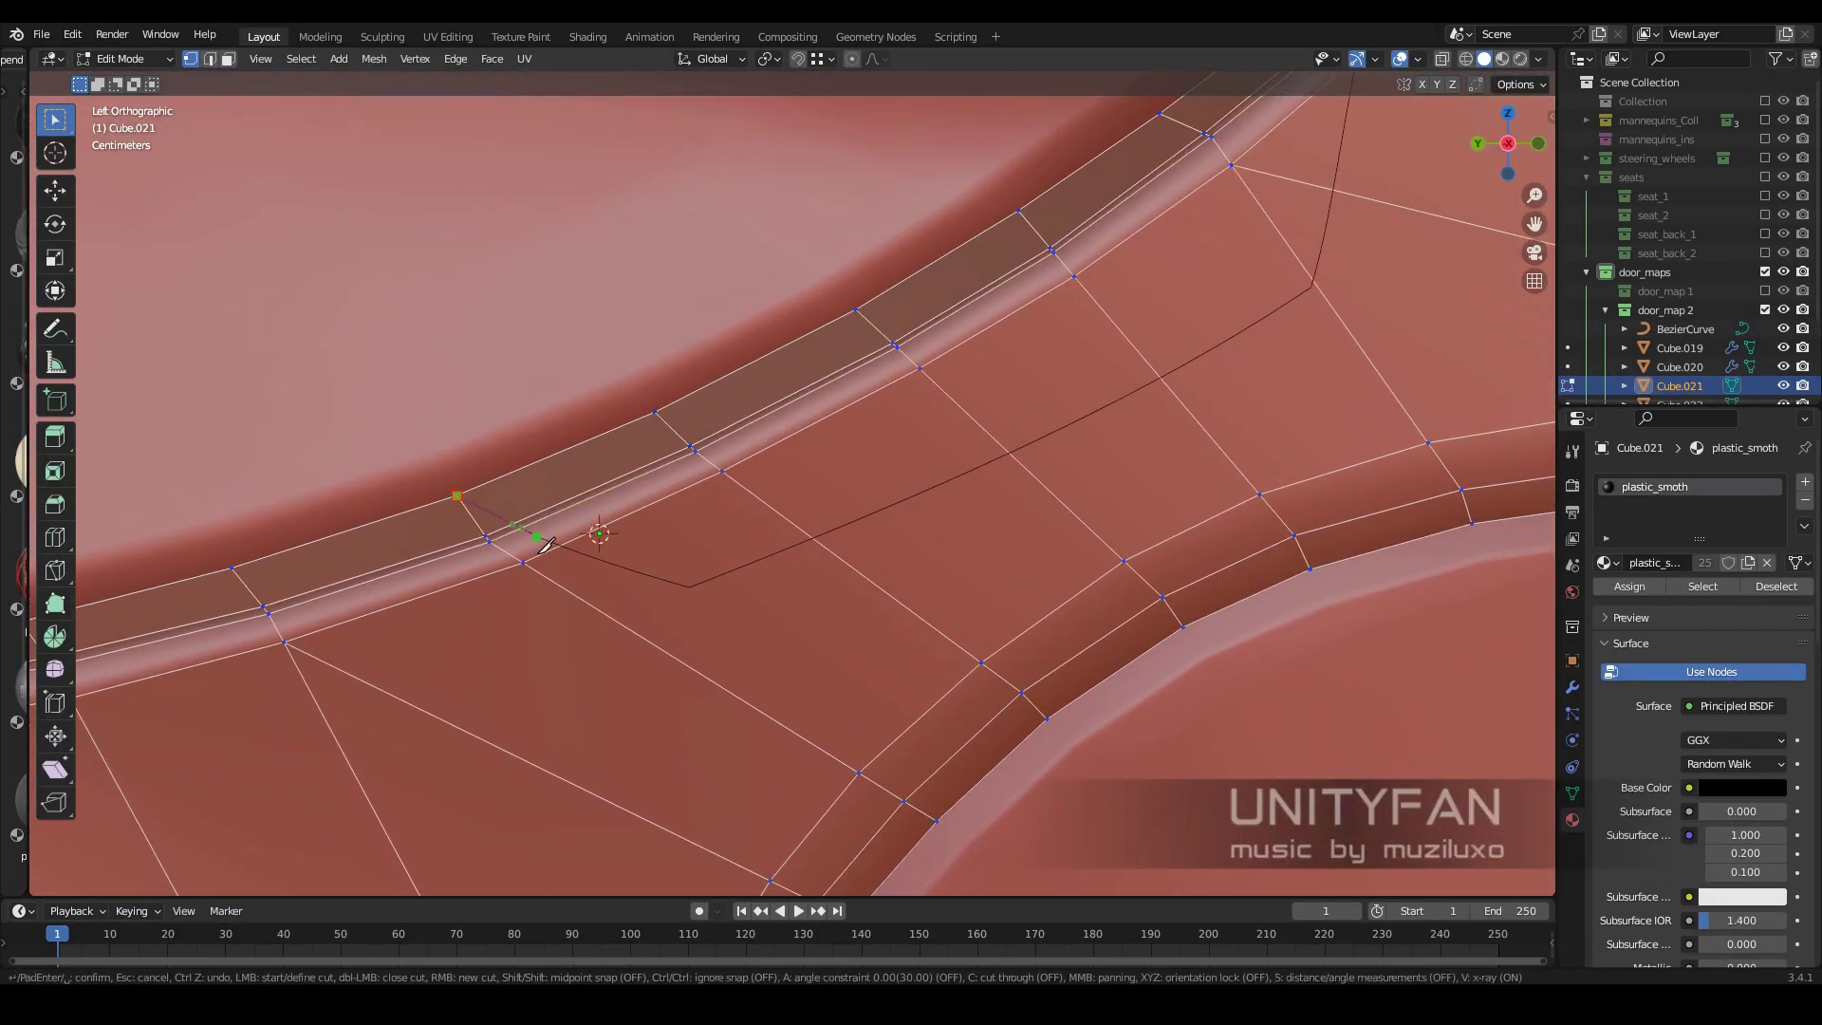
Knife-cut along the Bezier guide from the upper rim down across the insert mesh
{"action": "scroll", "coordinate": [938, 512], "scroll_direction": "down", "scroll_amount": 2}
{"action": "scroll", "coordinate": [855, 529], "scroll_direction": "up", "scroll_amount": 2}
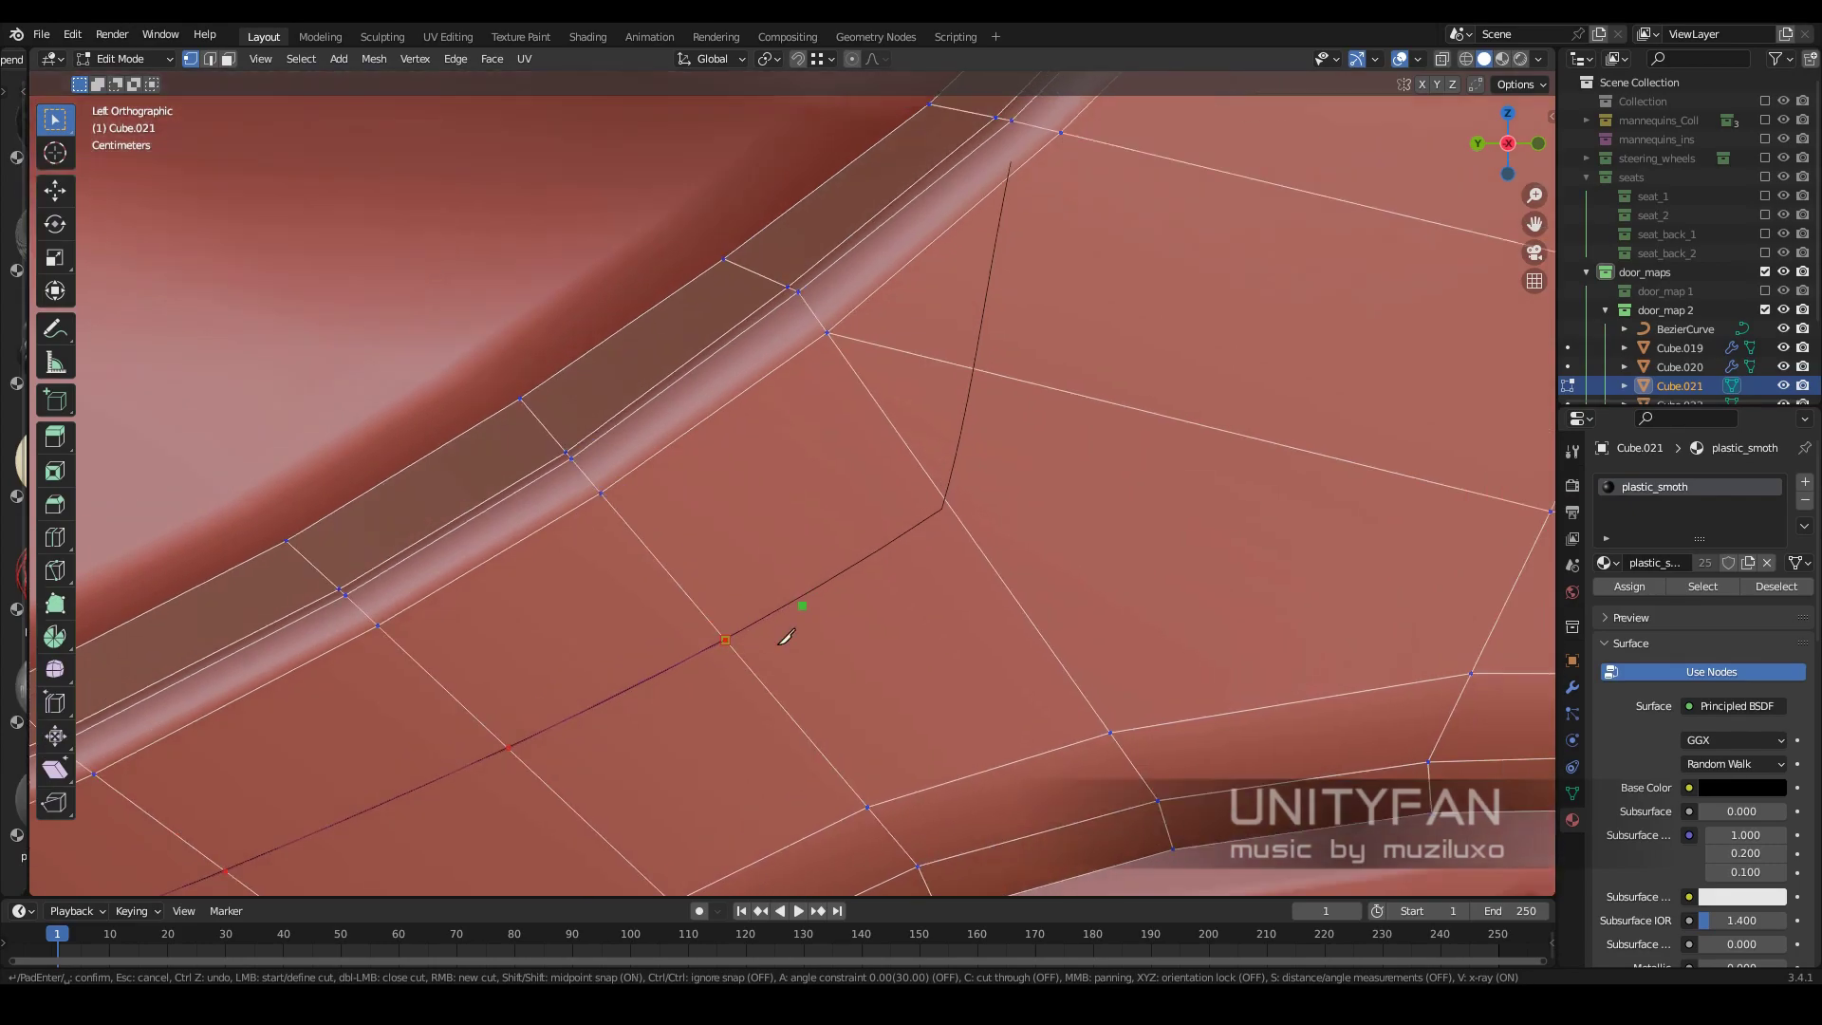
{"action": "scroll", "coordinate": [794, 622], "scroll_direction": "up", "scroll_amount": 1}
{"action": "scroll", "coordinate": [936, 386], "scroll_direction": "up", "scroll_amount": 1}
{"action": "left_click", "coordinate": [902, 357]}
{"action": "middle_click_drag", "start_coordinate": [904, 363], "coordinate": [901, 454], "text": "shift"}
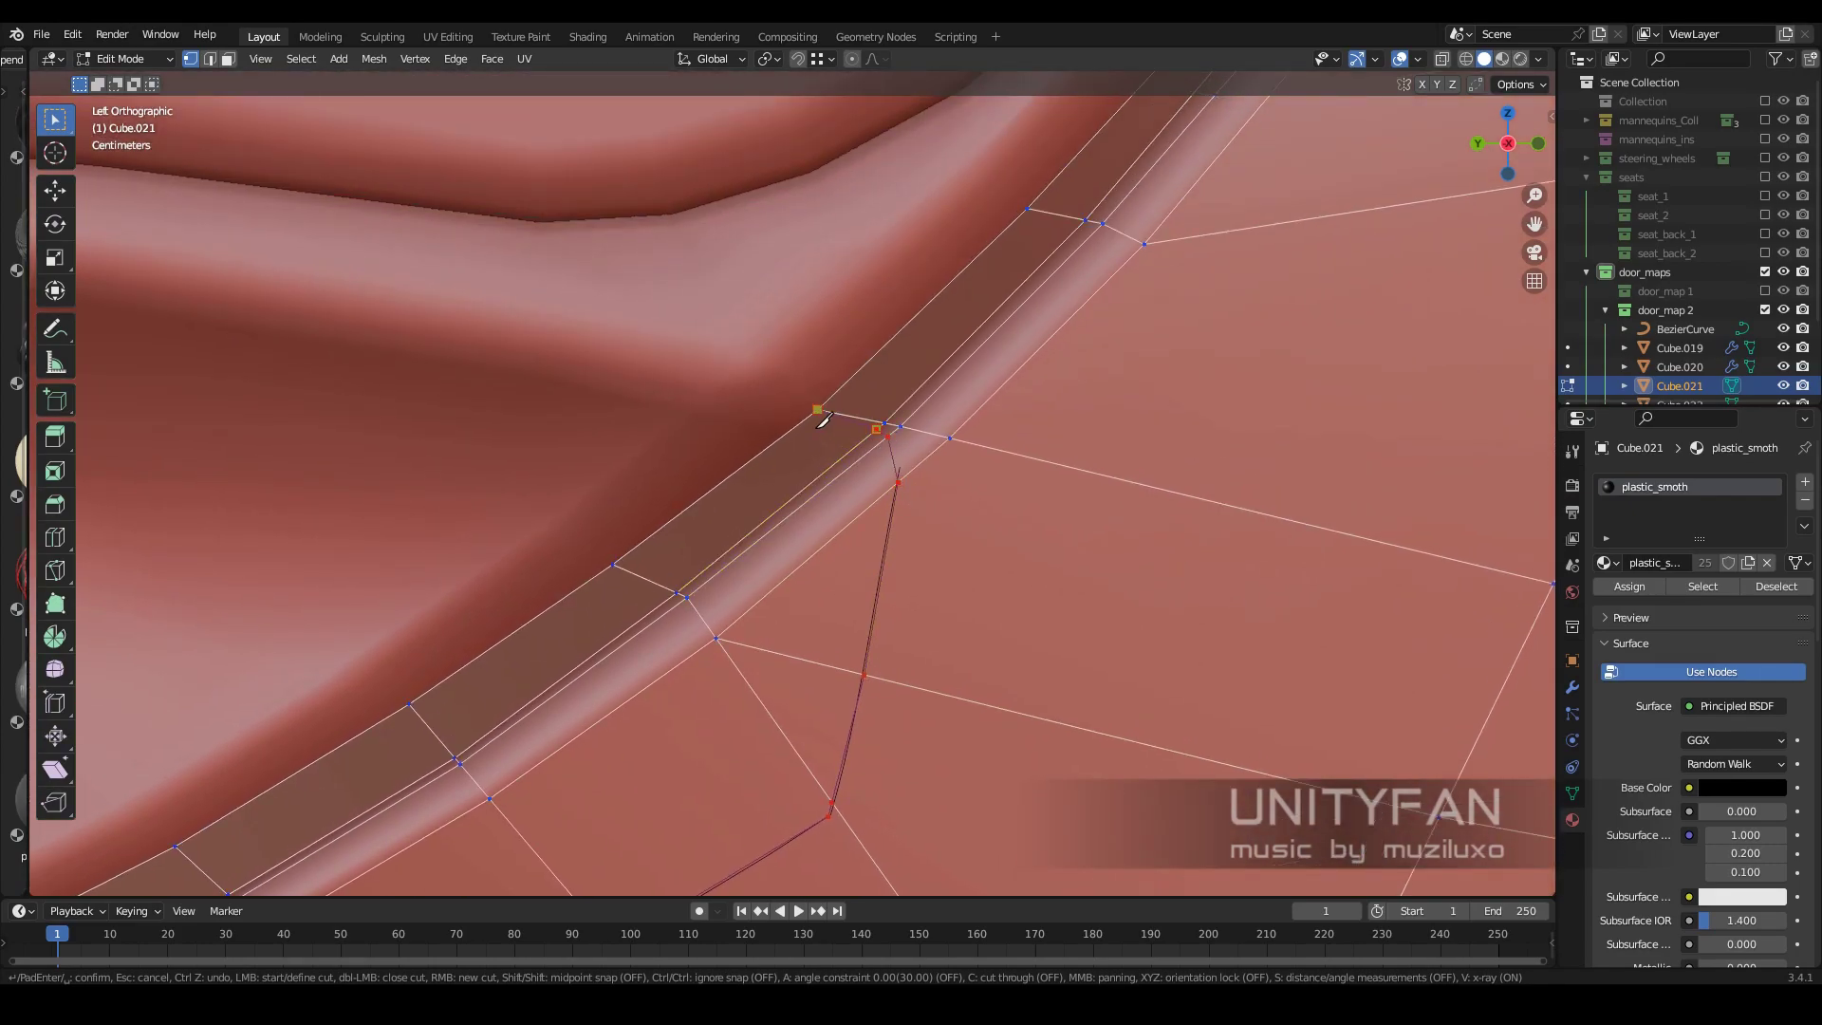
{"action": "key", "text": "Return"}
{"action": "scroll", "coordinate": [915, 598], "scroll_direction": "down", "scroll_amount": 3}
Inspect the new cut along the door rim in perspective and end the knife session
{"action": "middle_click_drag", "start_coordinate": [915, 598], "coordinate": [1039, 551]}
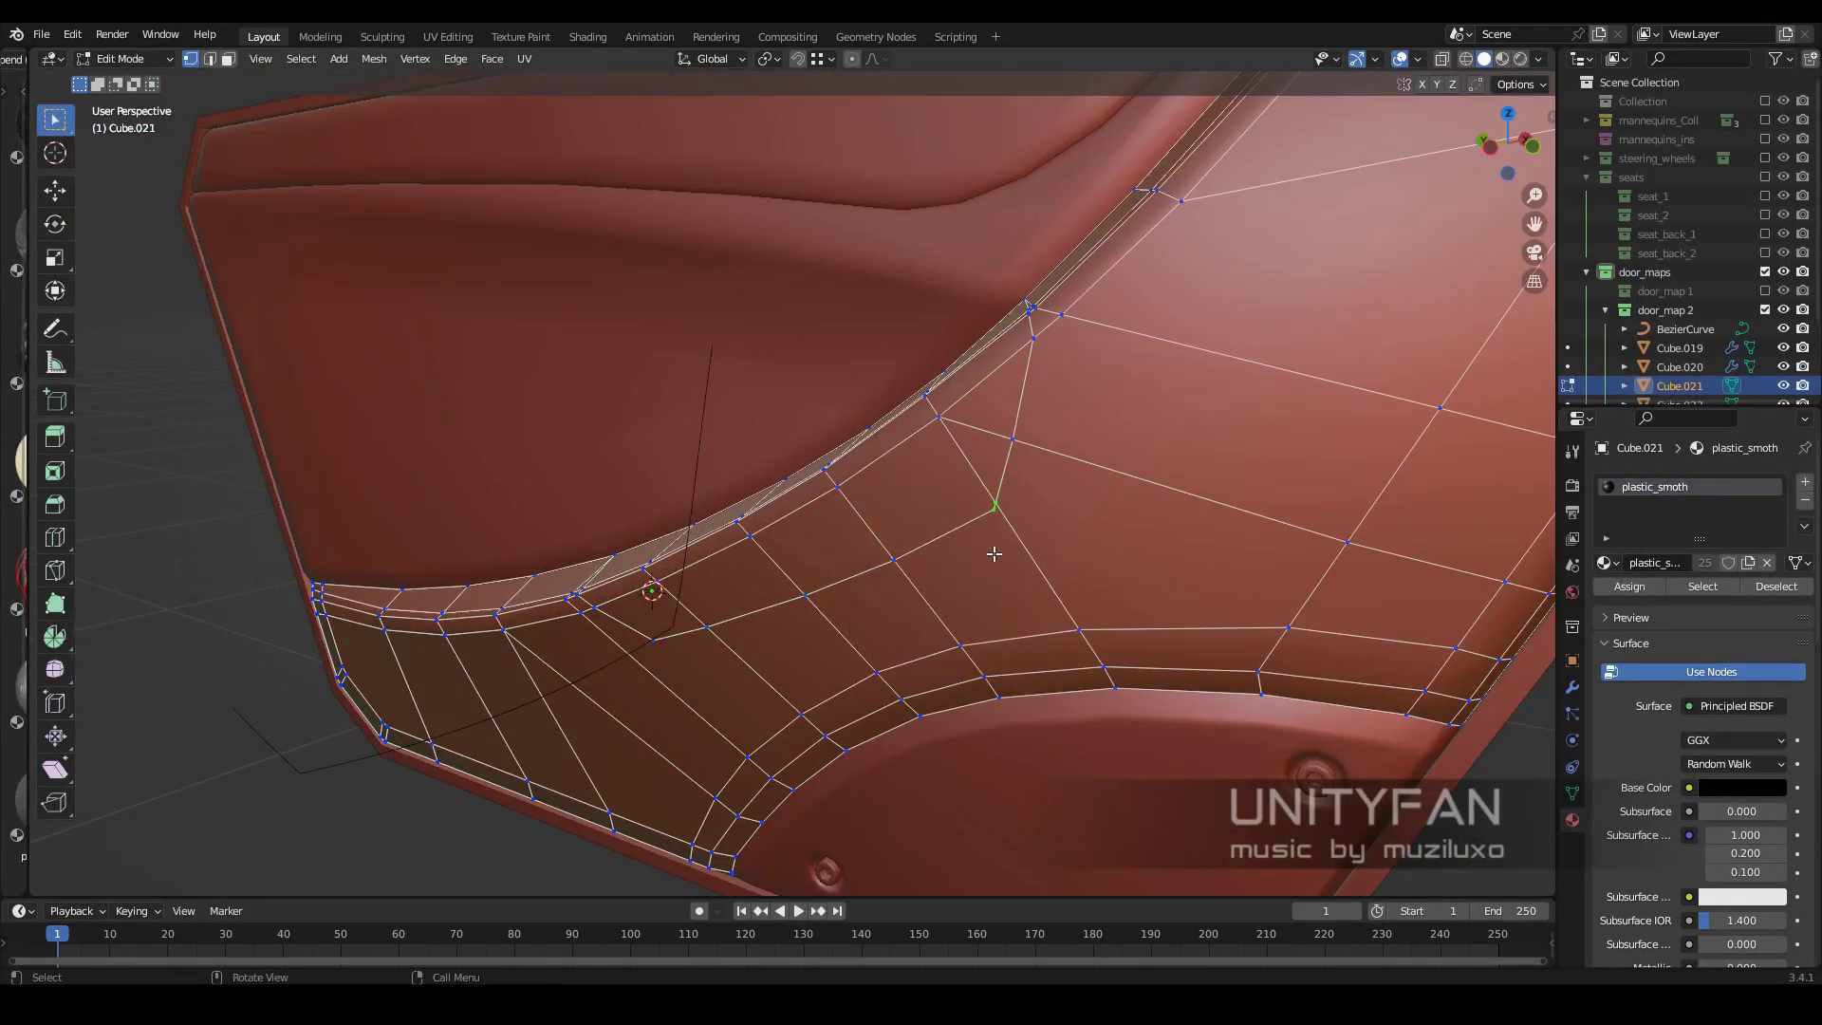
{"action": "scroll", "coordinate": [922, 631], "scroll_direction": "down", "scroll_amount": 5}
{"action": "scroll", "coordinate": [759, 539], "scroll_direction": "up", "scroll_amount": 3}
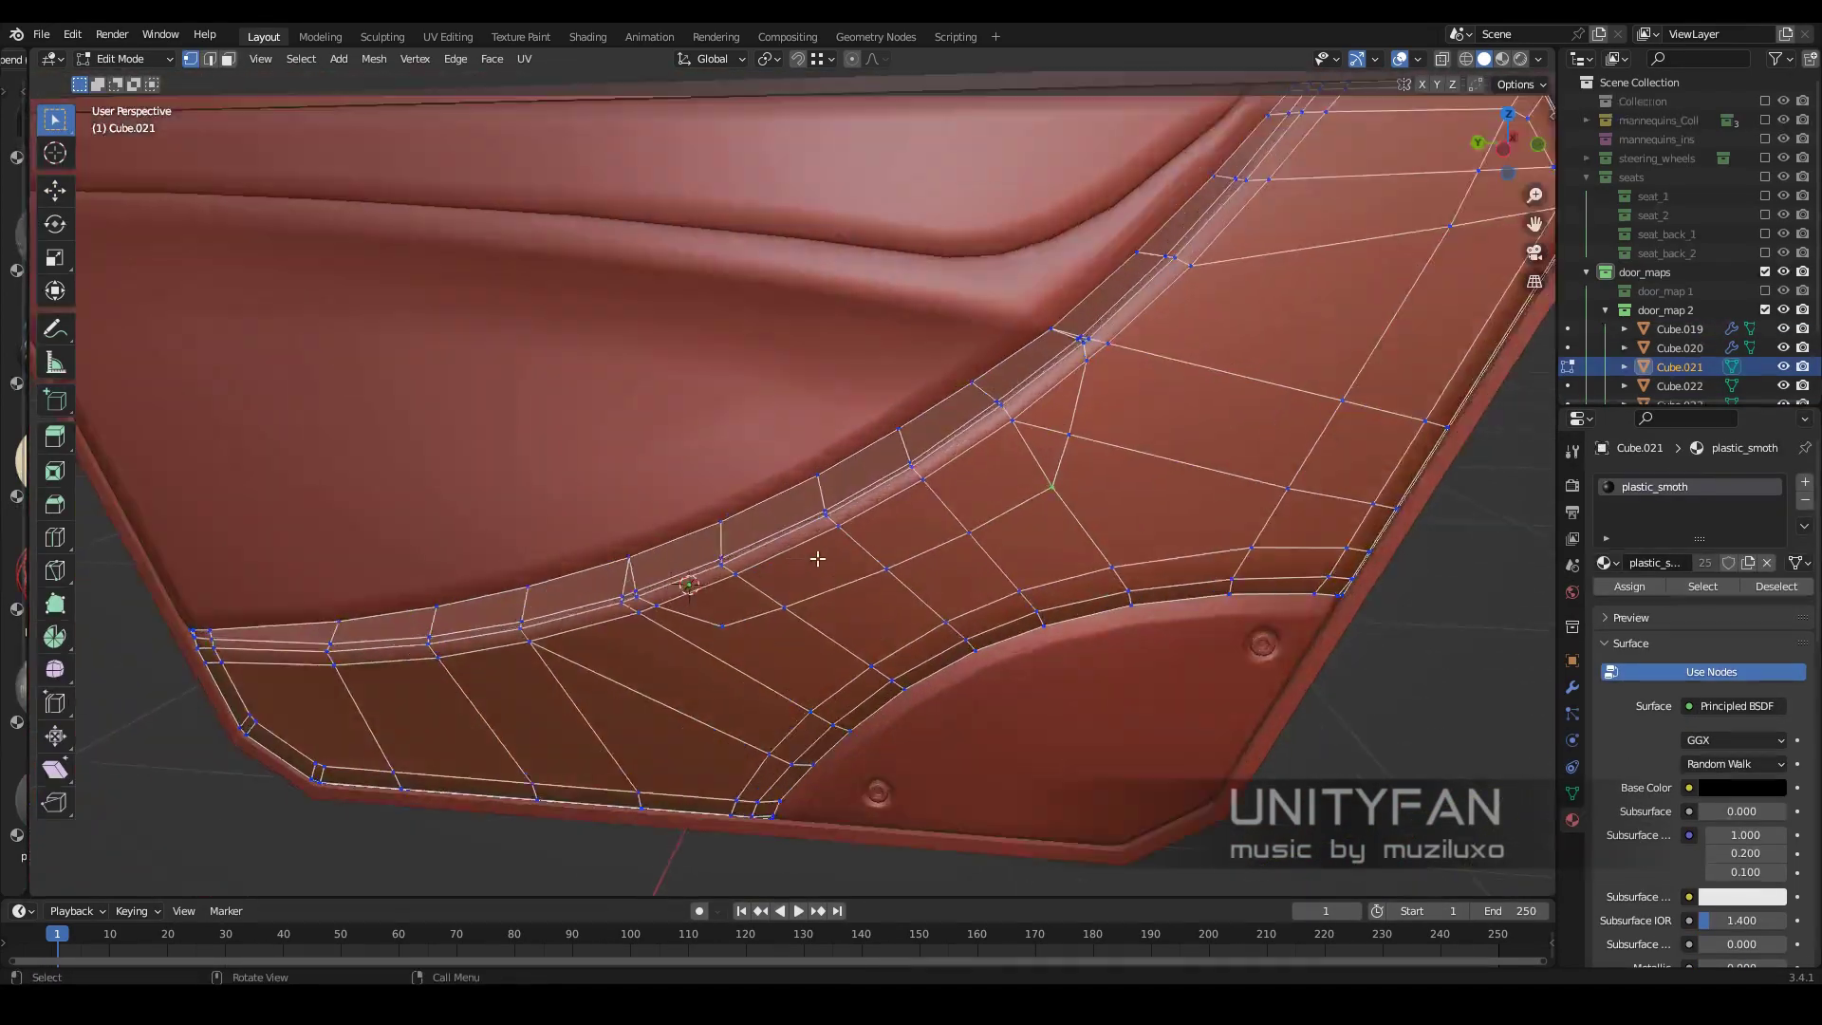
{"action": "scroll", "coordinate": [955, 581], "scroll_direction": "up", "scroll_amount": 2}
{"action": "mouse_move", "coordinate": [955, 580]}
{"action": "middle_mouse_down", "text": "shift"}
{"action": "mouse_move", "coordinate": [956, 452]}
{"action": "mouse_move", "coordinate": [874, 496]}
{"action": "middle_mouse_up", "text": "shift"}
{"action": "scroll", "coordinate": [956, 452], "scroll_direction": "up", "scroll_amount": 2}
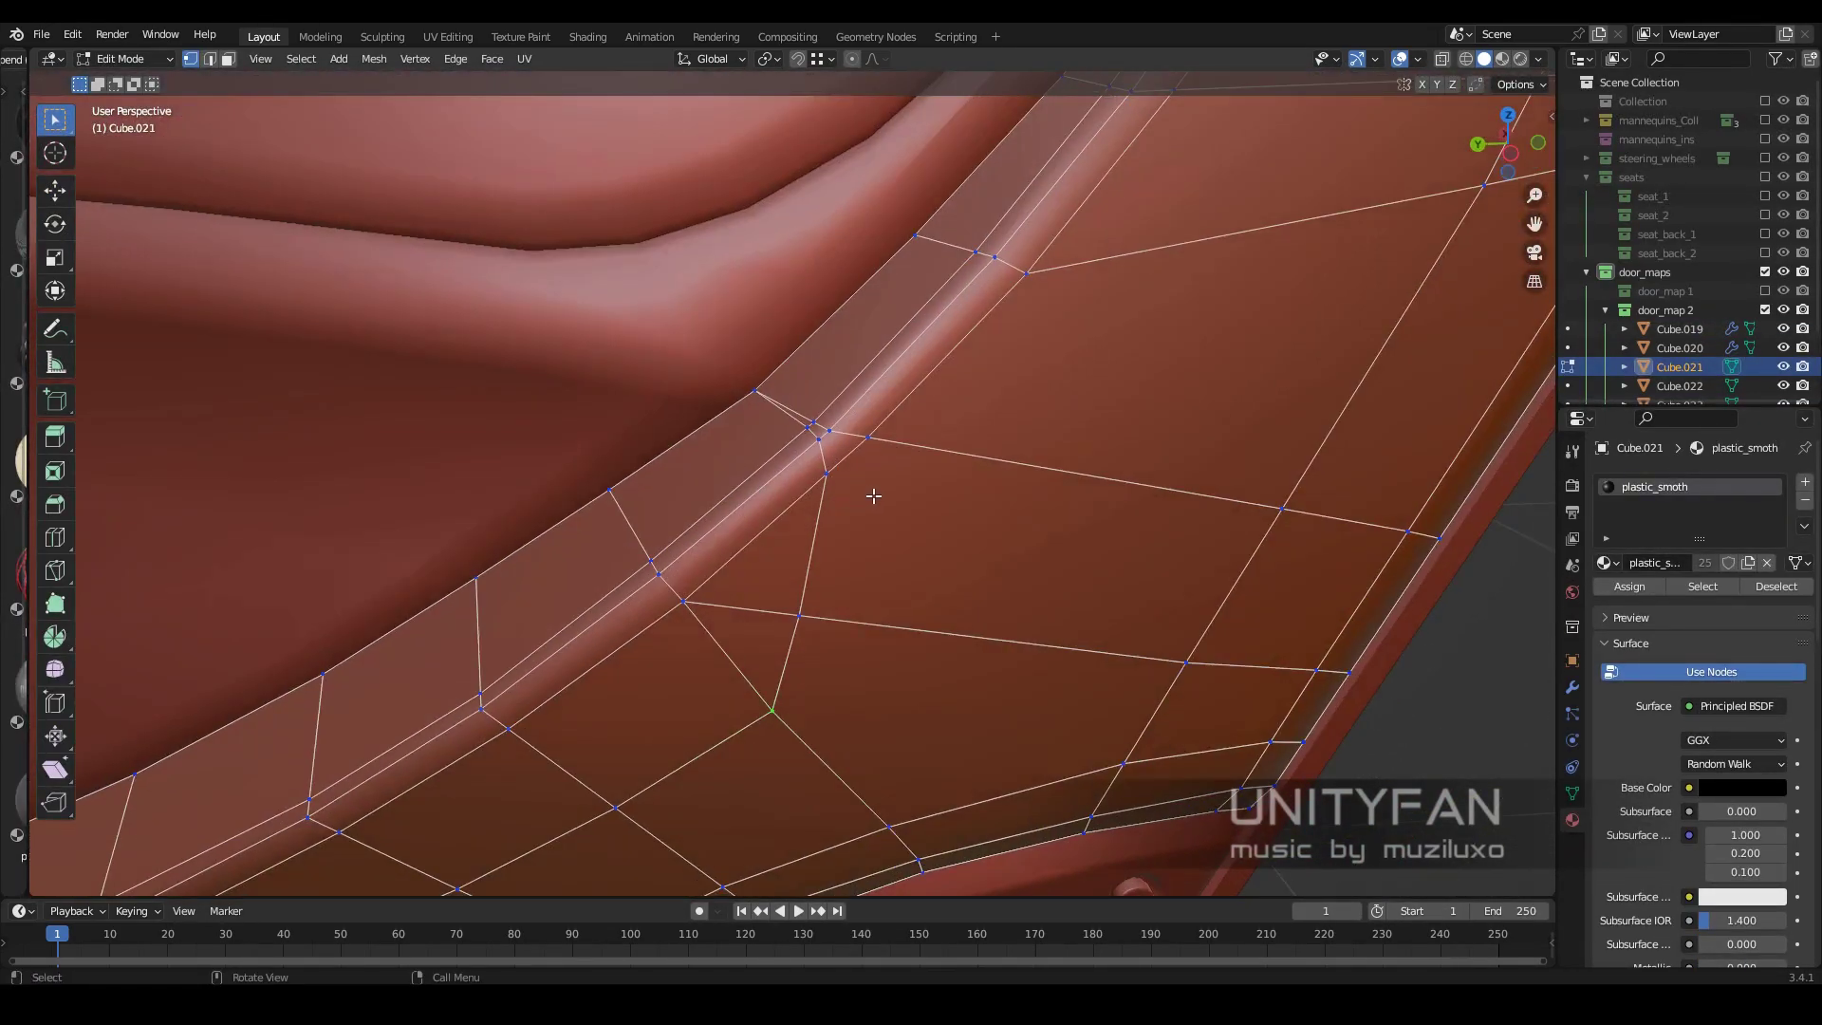
{"action": "key", "text": "Return"}
{"action": "scroll", "coordinate": [840, 410], "scroll_direction": "down", "scroll_amount": 4}
{"action": "scroll", "coordinate": [854, 456], "scroll_direction": "up", "scroll_amount": 4}
Dissolve the stray edges left on the insert mesh
{"action": "key", "text": "2"}
{"action": "key", "text": "x"}
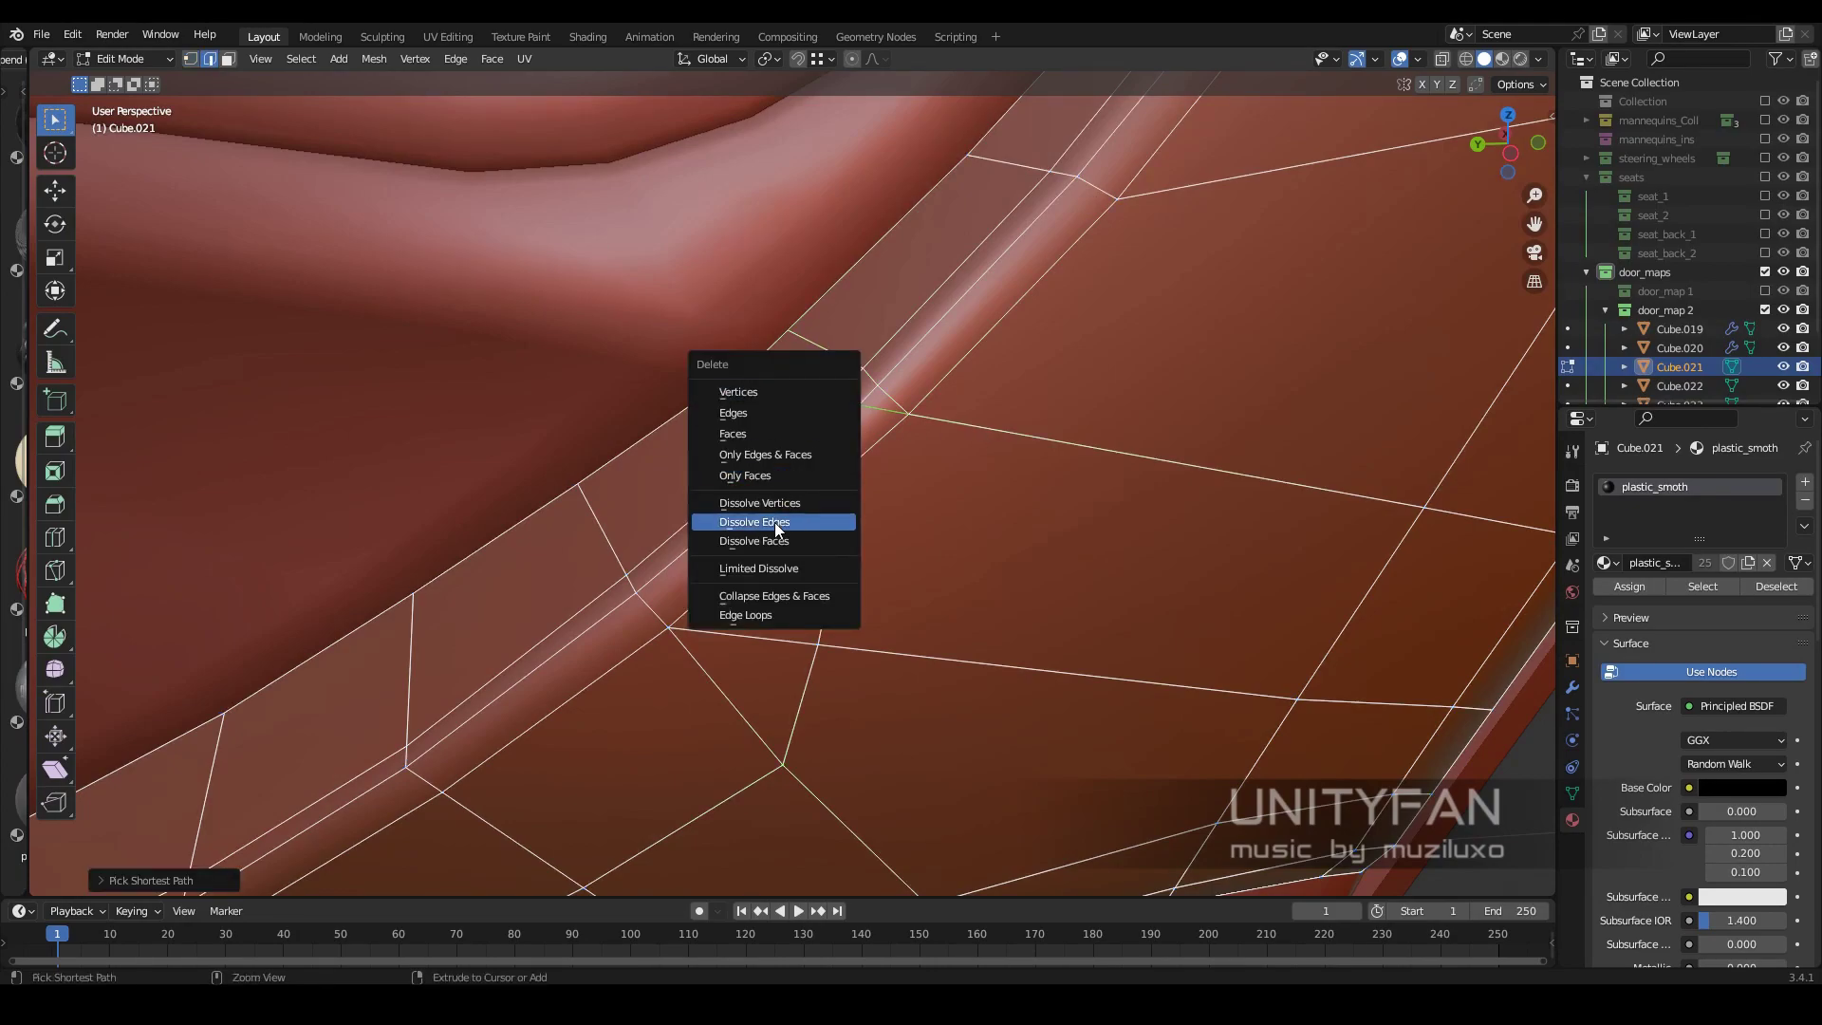
{"action": "left_click", "coordinate": [767, 521]}
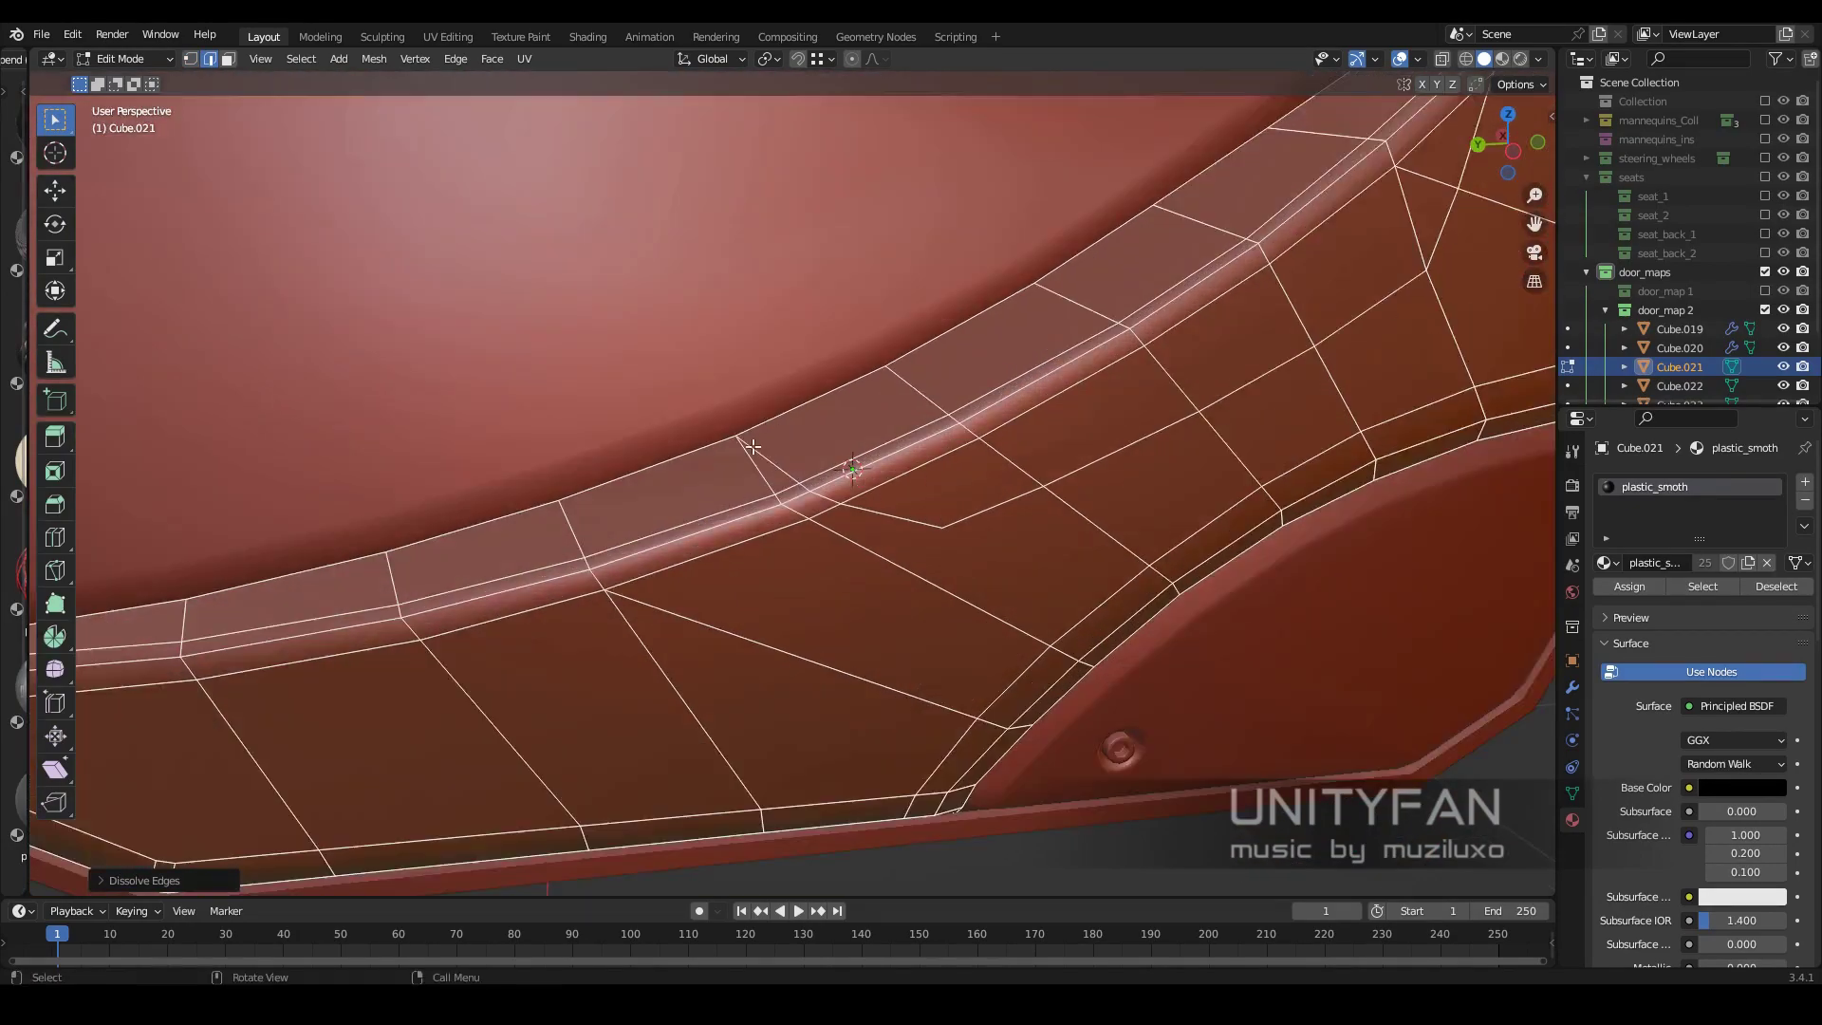
{"action": "key", "text": "1"}
{"action": "scroll", "coordinate": [789, 483], "scroll_direction": "up", "scroll_amount": 2}
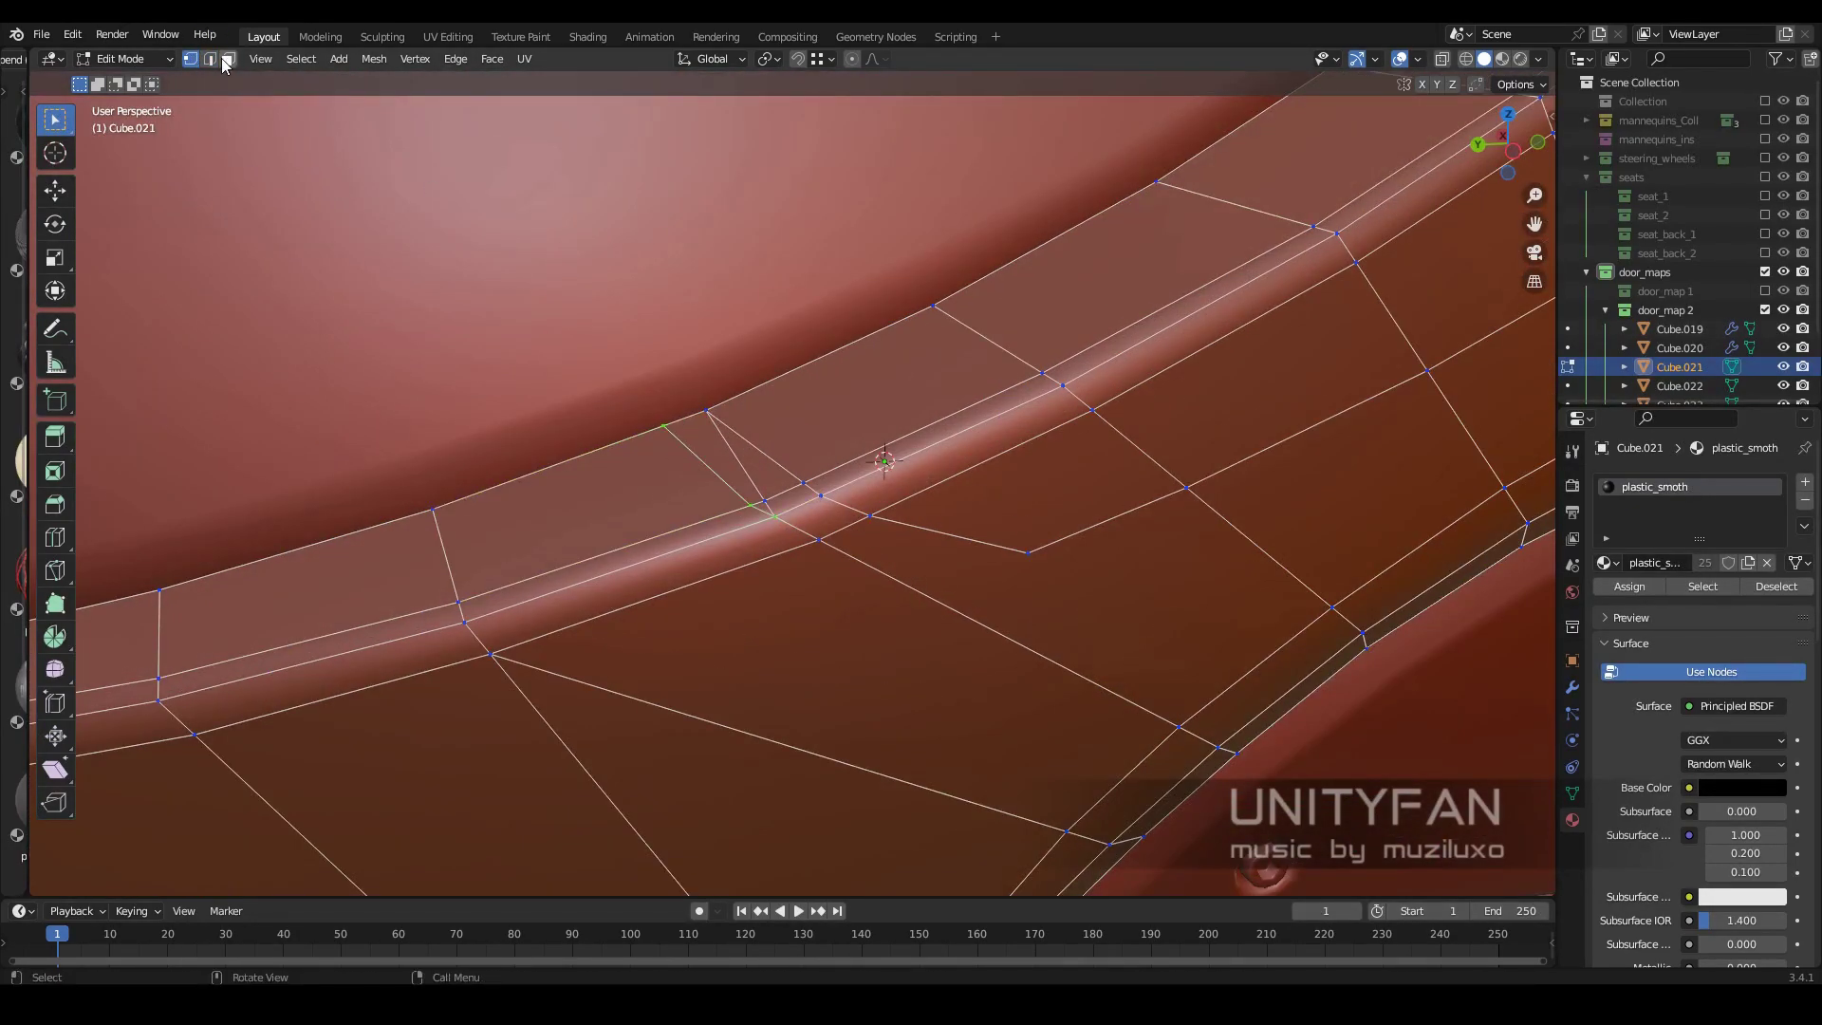
{"action": "key", "text": "x"}
{"action": "left_click", "coordinate": [820, 511]}
{"action": "scroll", "coordinate": [820, 511], "scroll_direction": "down", "scroll_amount": 3}
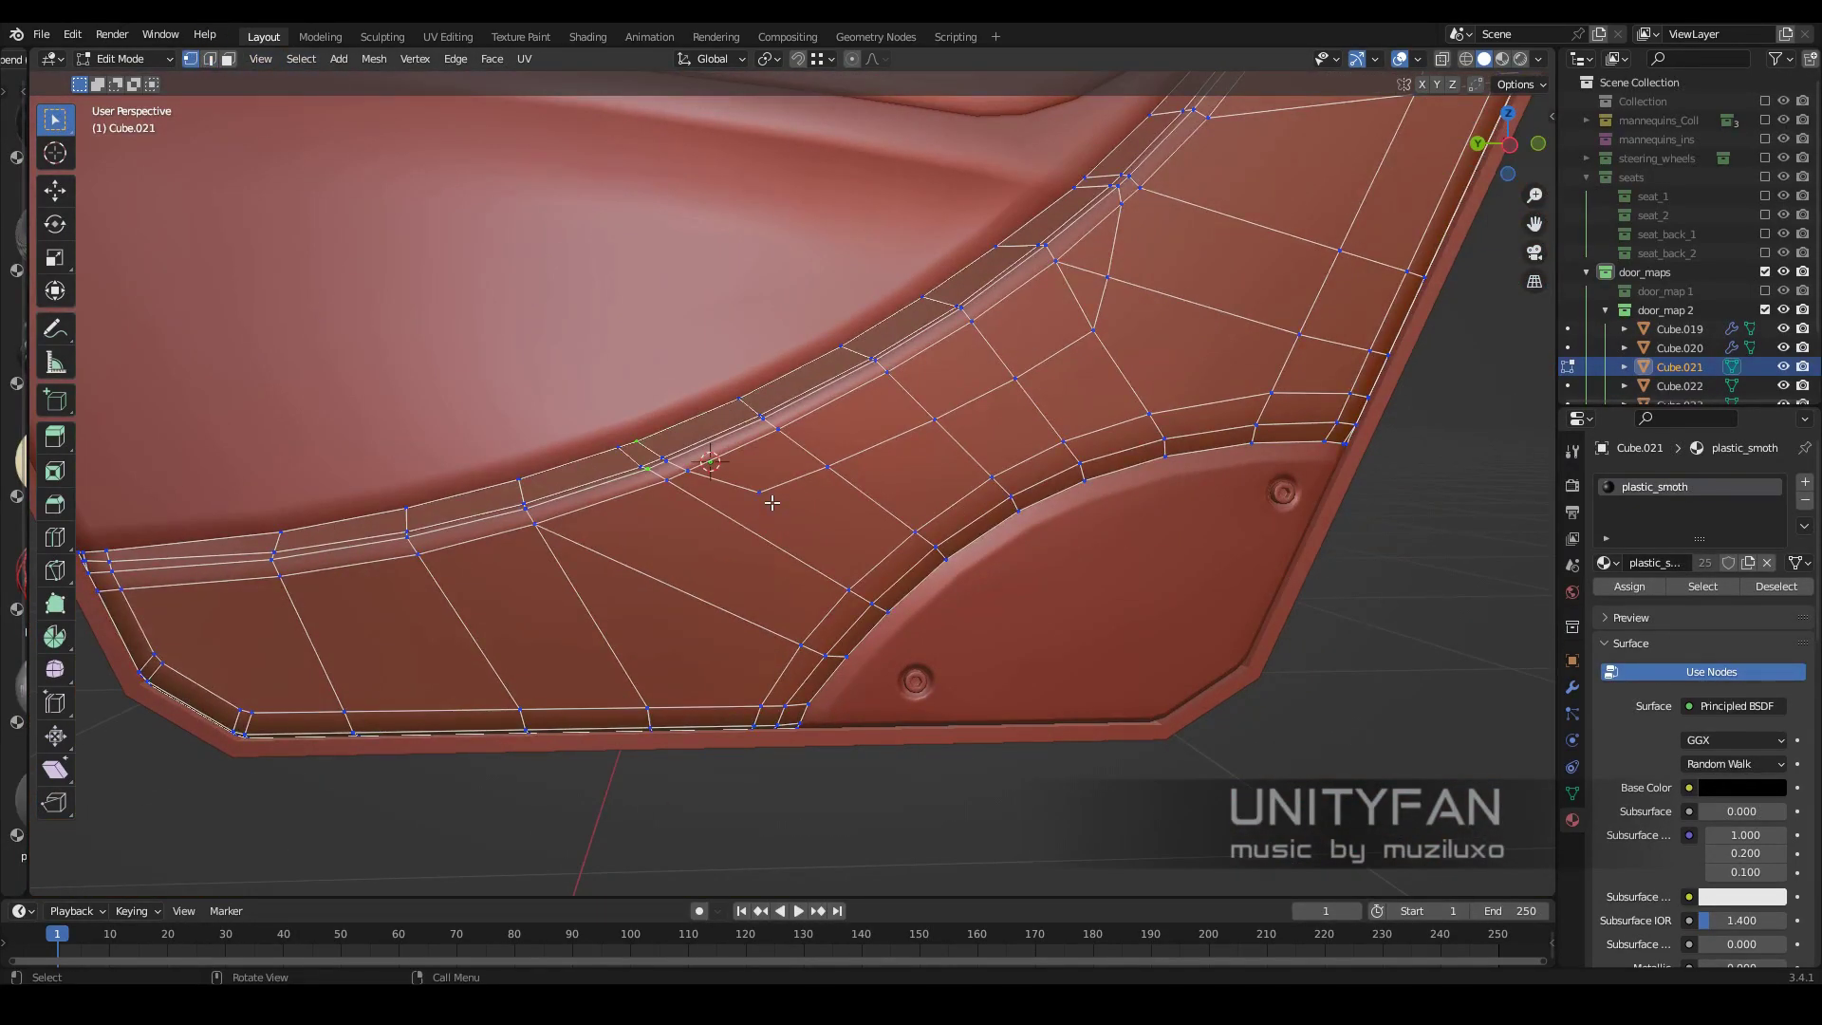
{"action": "scroll", "coordinate": [772, 504], "scroll_direction": "up", "scroll_amount": 1}
In edge select mode, extend the edge path selection up to the rim
{"action": "key", "text": "k"}
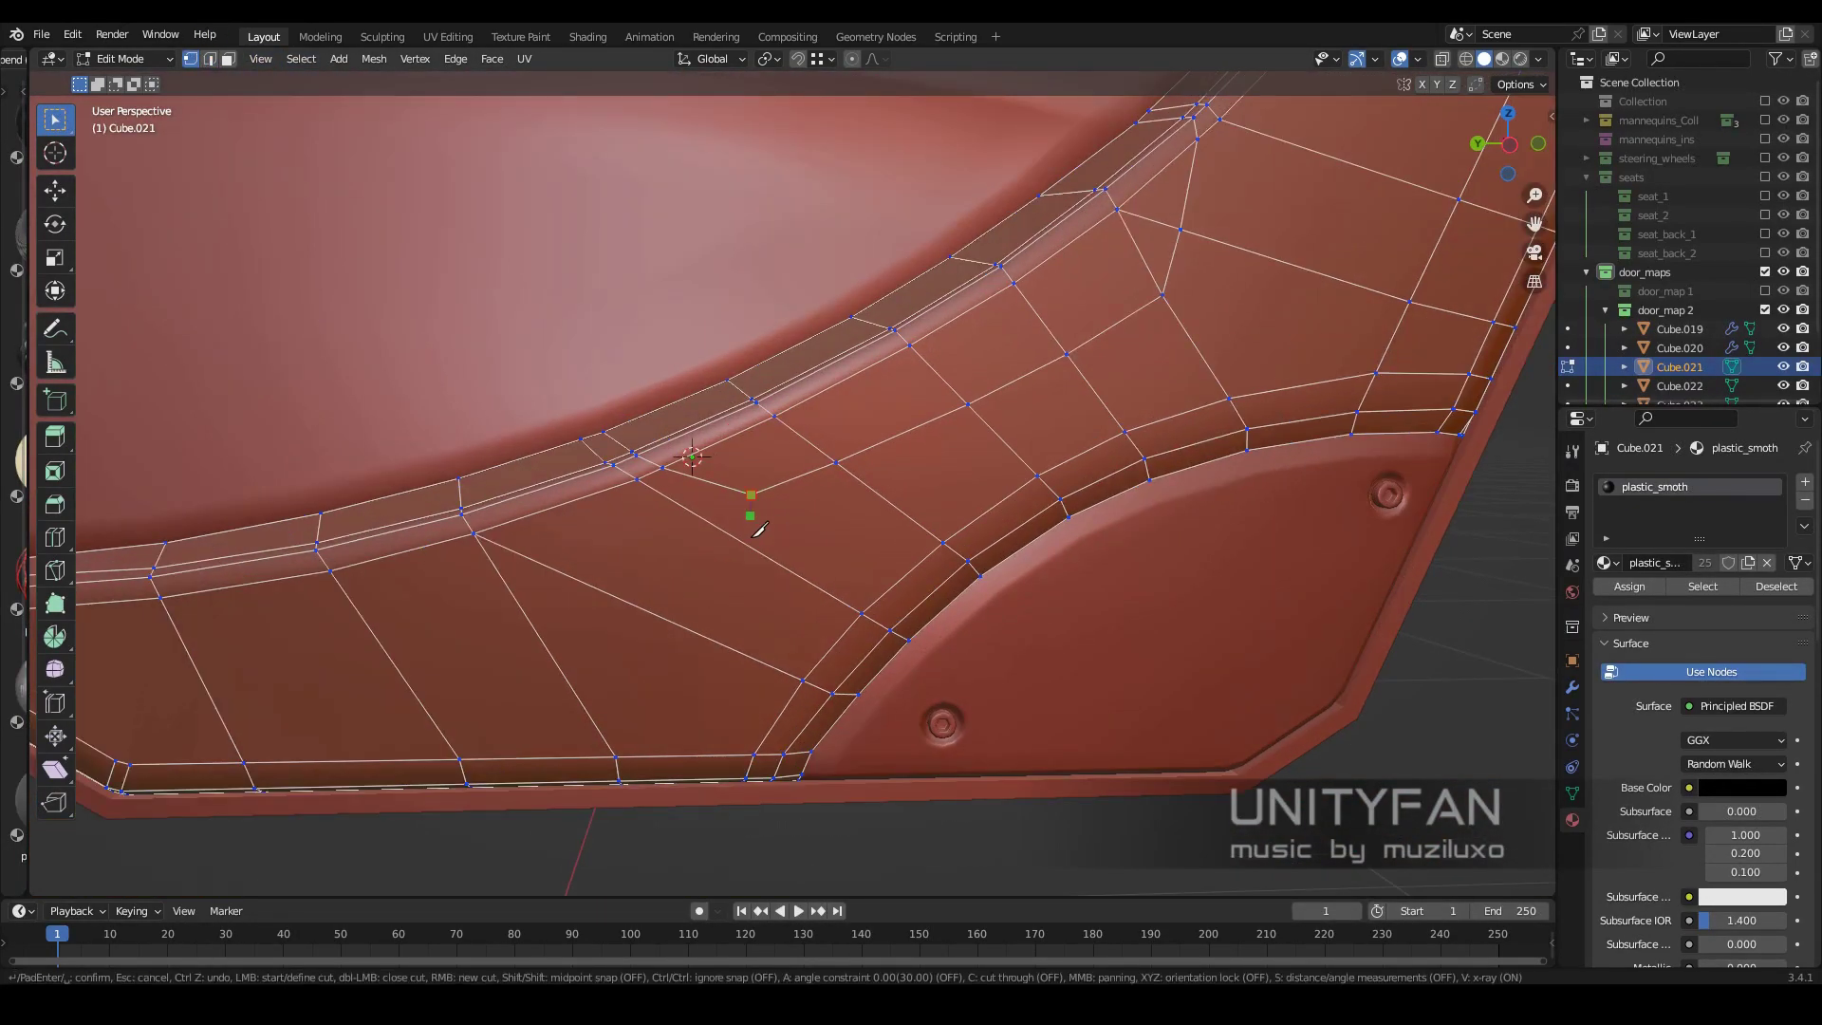
{"action": "scroll", "coordinate": [801, 551], "scroll_direction": "down", "scroll_amount": 3}
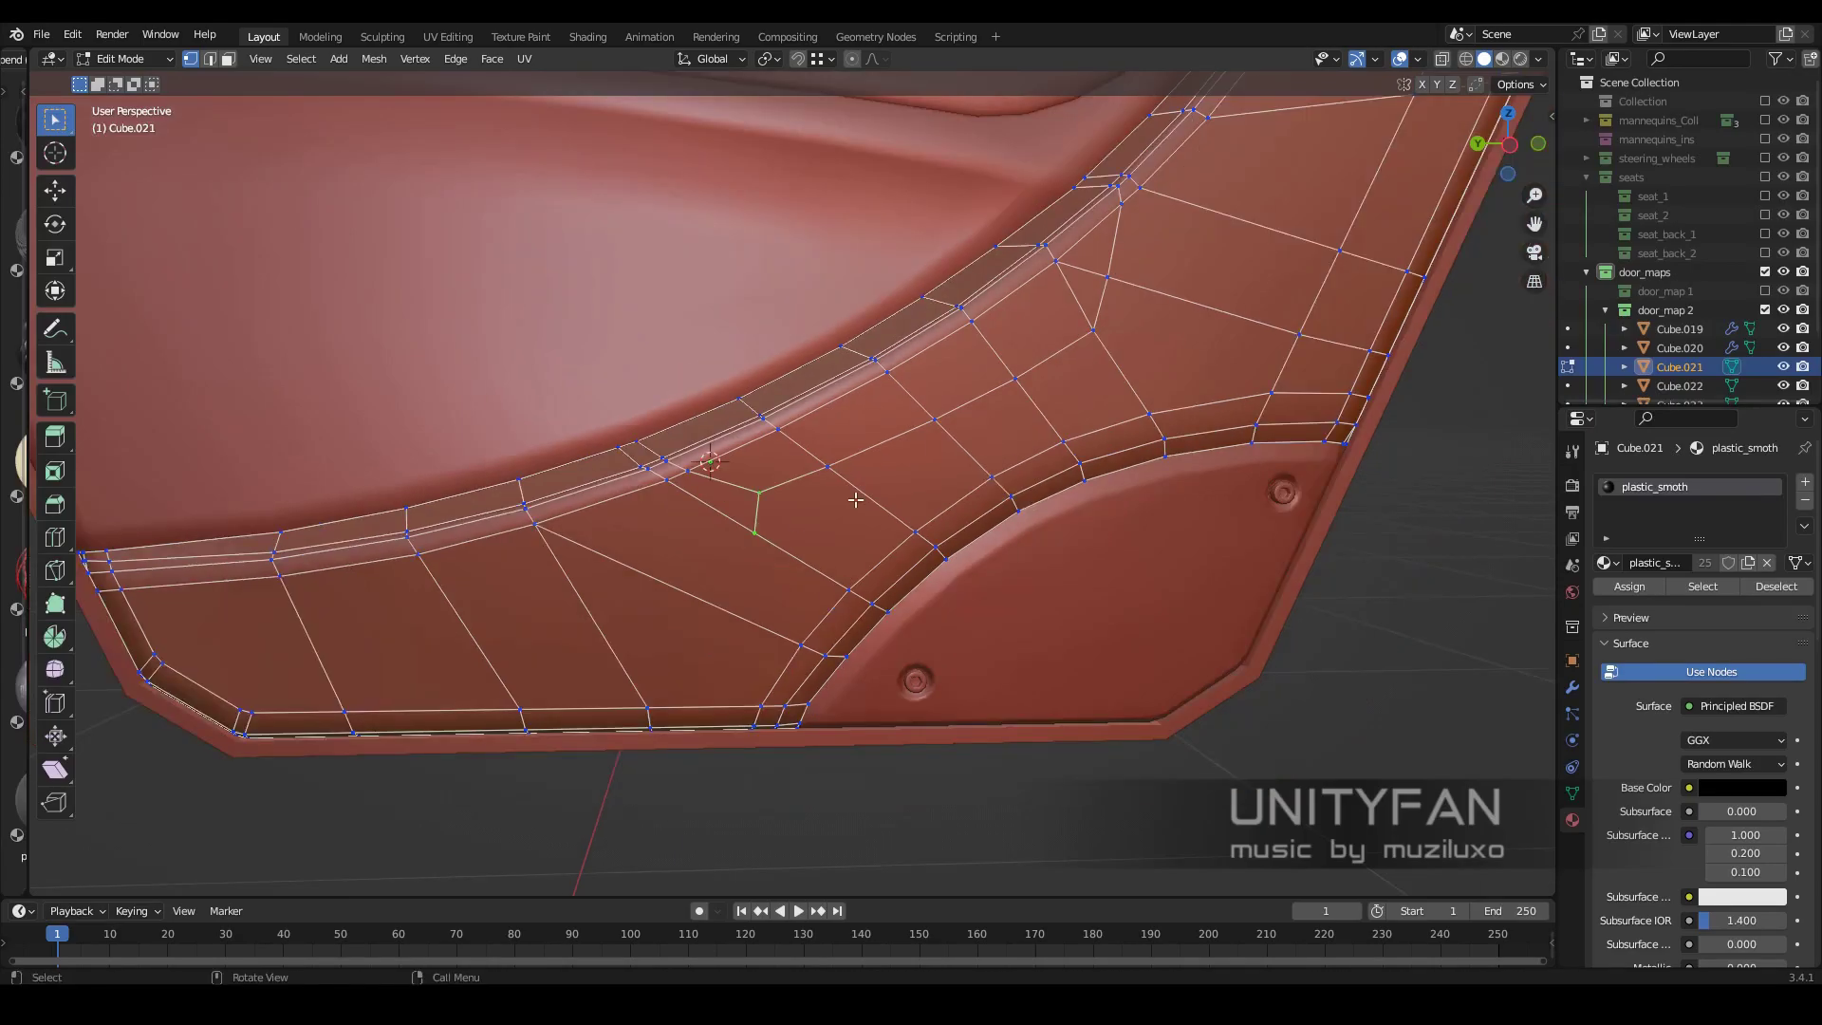
{"action": "middle_click_drag", "start_coordinate": [800, 550], "coordinate": [665, 493]}
{"action": "scroll", "coordinate": [665, 493], "scroll_direction": "up", "scroll_amount": 3}
{"action": "left_click", "coordinate": [220, 59]}
{"action": "left_click", "coordinate": [965, 508], "text": "ctrl"}
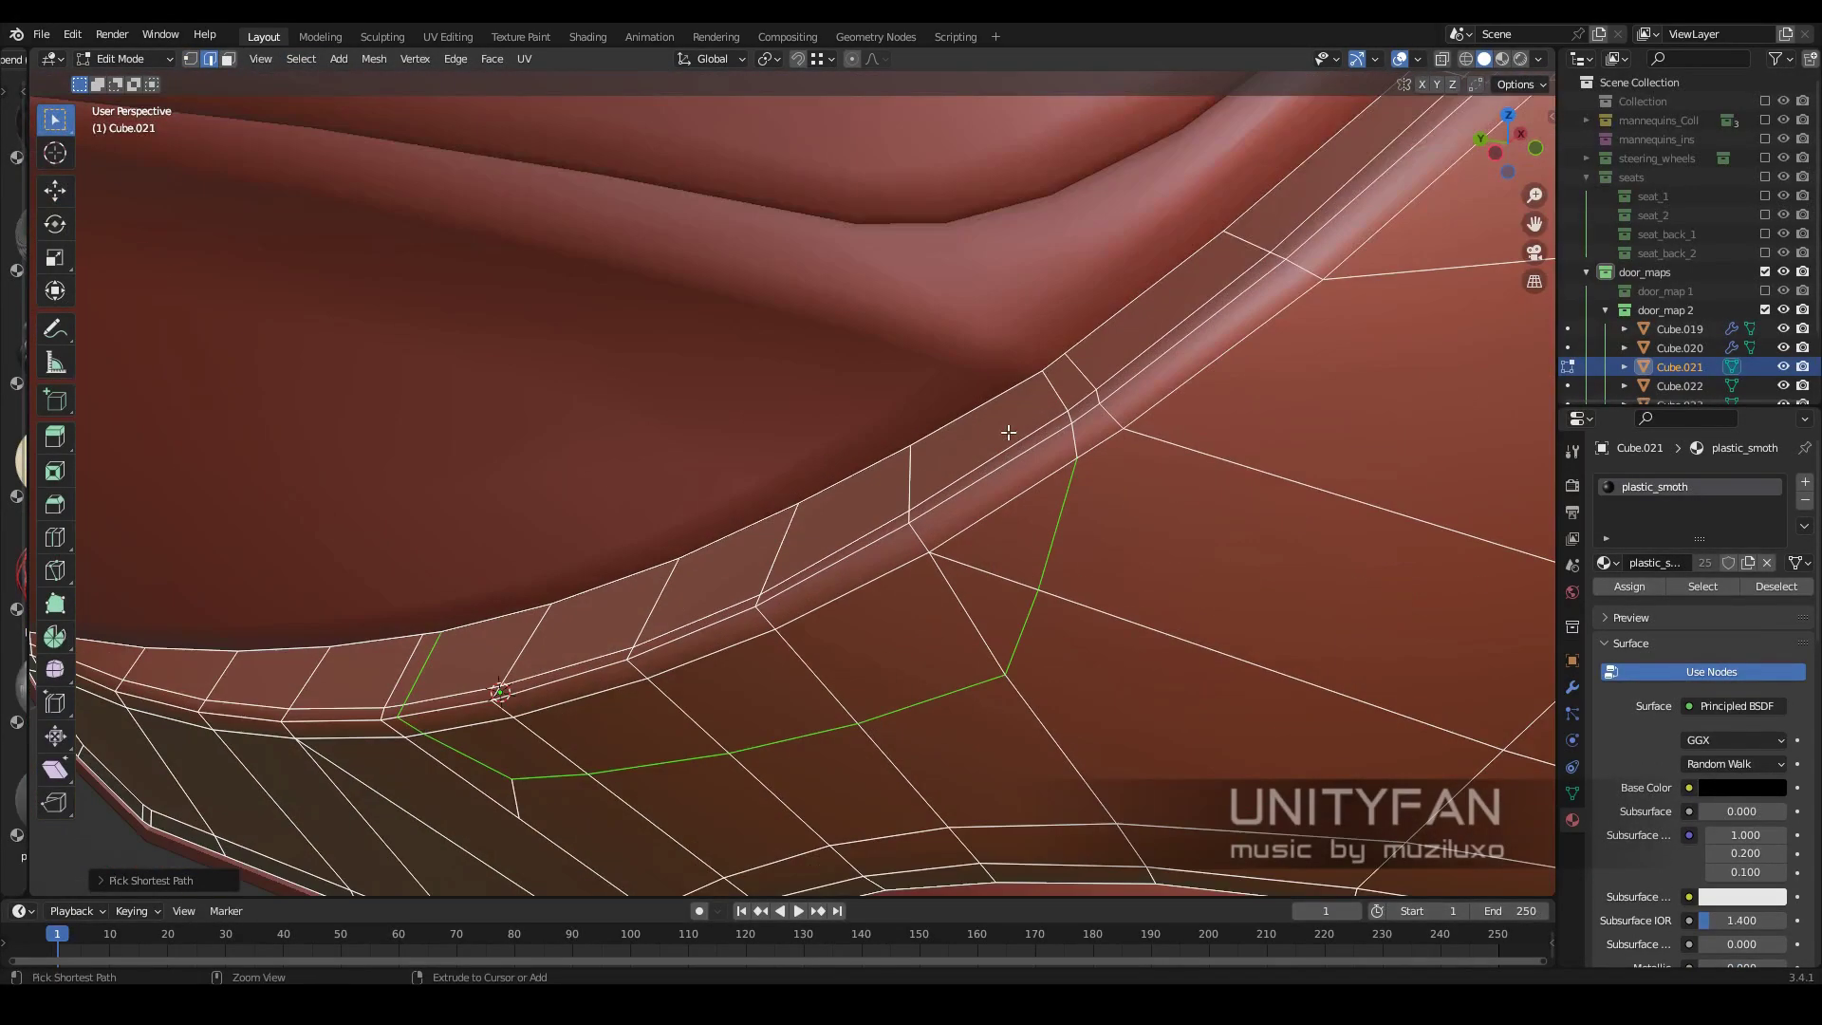
{"action": "scroll", "coordinate": [965, 507], "scroll_direction": "down", "scroll_amount": 3}
{"action": "scroll", "coordinate": [1073, 521], "scroll_direction": "up", "scroll_amount": 3}
{"action": "mouse_move", "coordinate": [965, 507]}
{"action": "middle_mouse_down"}
{"action": "mouse_move", "coordinate": [1072, 521]}
{"action": "mouse_move", "coordinate": [702, 617]}
{"action": "mouse_move", "coordinate": [753, 598]}
{"action": "mouse_move", "coordinate": [770, 715]}
{"action": "middle_mouse_up"}
{"action": "scroll", "coordinate": [1024, 495], "scroll_direction": "down", "scroll_amount": 3}
{"action": "scroll", "coordinate": [702, 617], "scroll_direction": "up", "scroll_amount": 3}
Add a loop cut running alongside the selected edge path
{"action": "left_click", "coordinate": [55, 537]}
{"action": "left_click", "coordinate": [700, 625]}
{"action": "left_click", "coordinate": [55, 120]}
{"action": "scroll", "coordinate": [1005, 287], "scroll_direction": "up", "scroll_amount": 3}
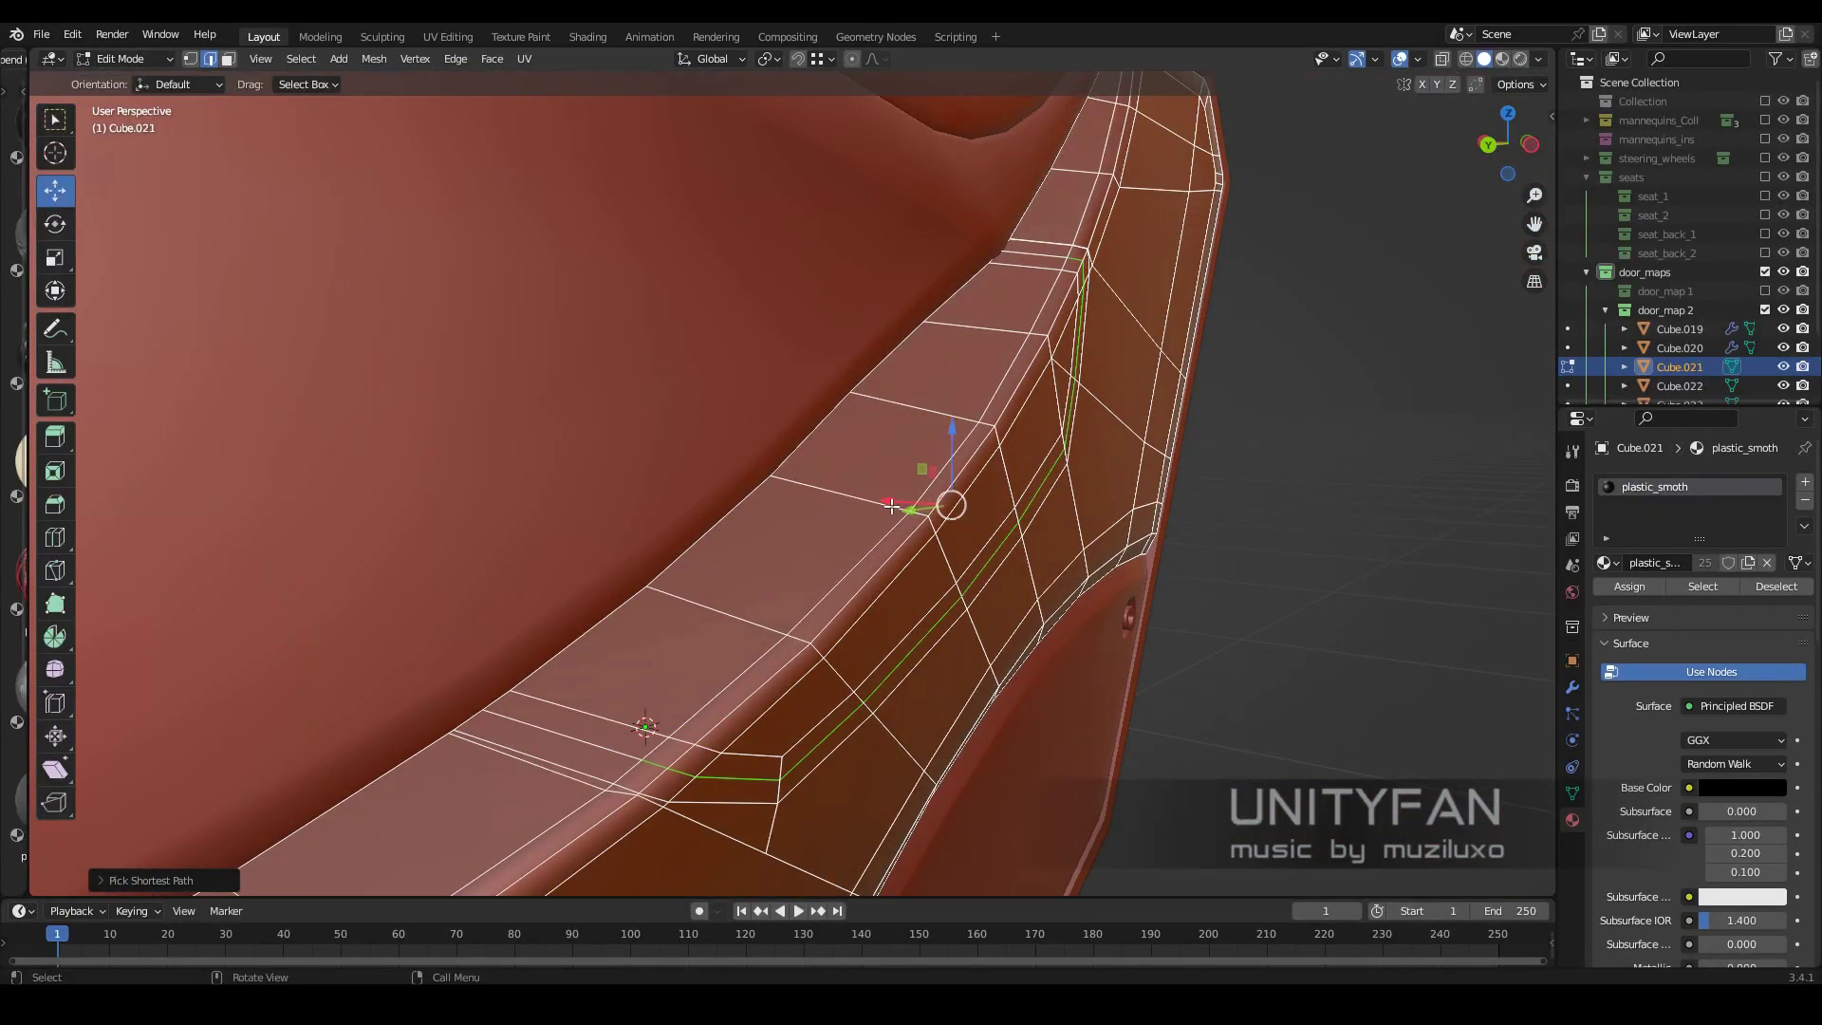
Reposition the vertices at the armrest pocket corner onto the rim
{"action": "scroll", "coordinate": [892, 506], "scroll_direction": "down", "scroll_amount": 4}
{"action": "scroll", "coordinate": [873, 498], "scroll_direction": "down", "scroll_amount": 3}
{"action": "scroll", "coordinate": [869, 491], "scroll_direction": "up", "scroll_amount": 4}
{"action": "scroll", "coordinate": [870, 507], "scroll_direction": "up", "scroll_amount": 3}
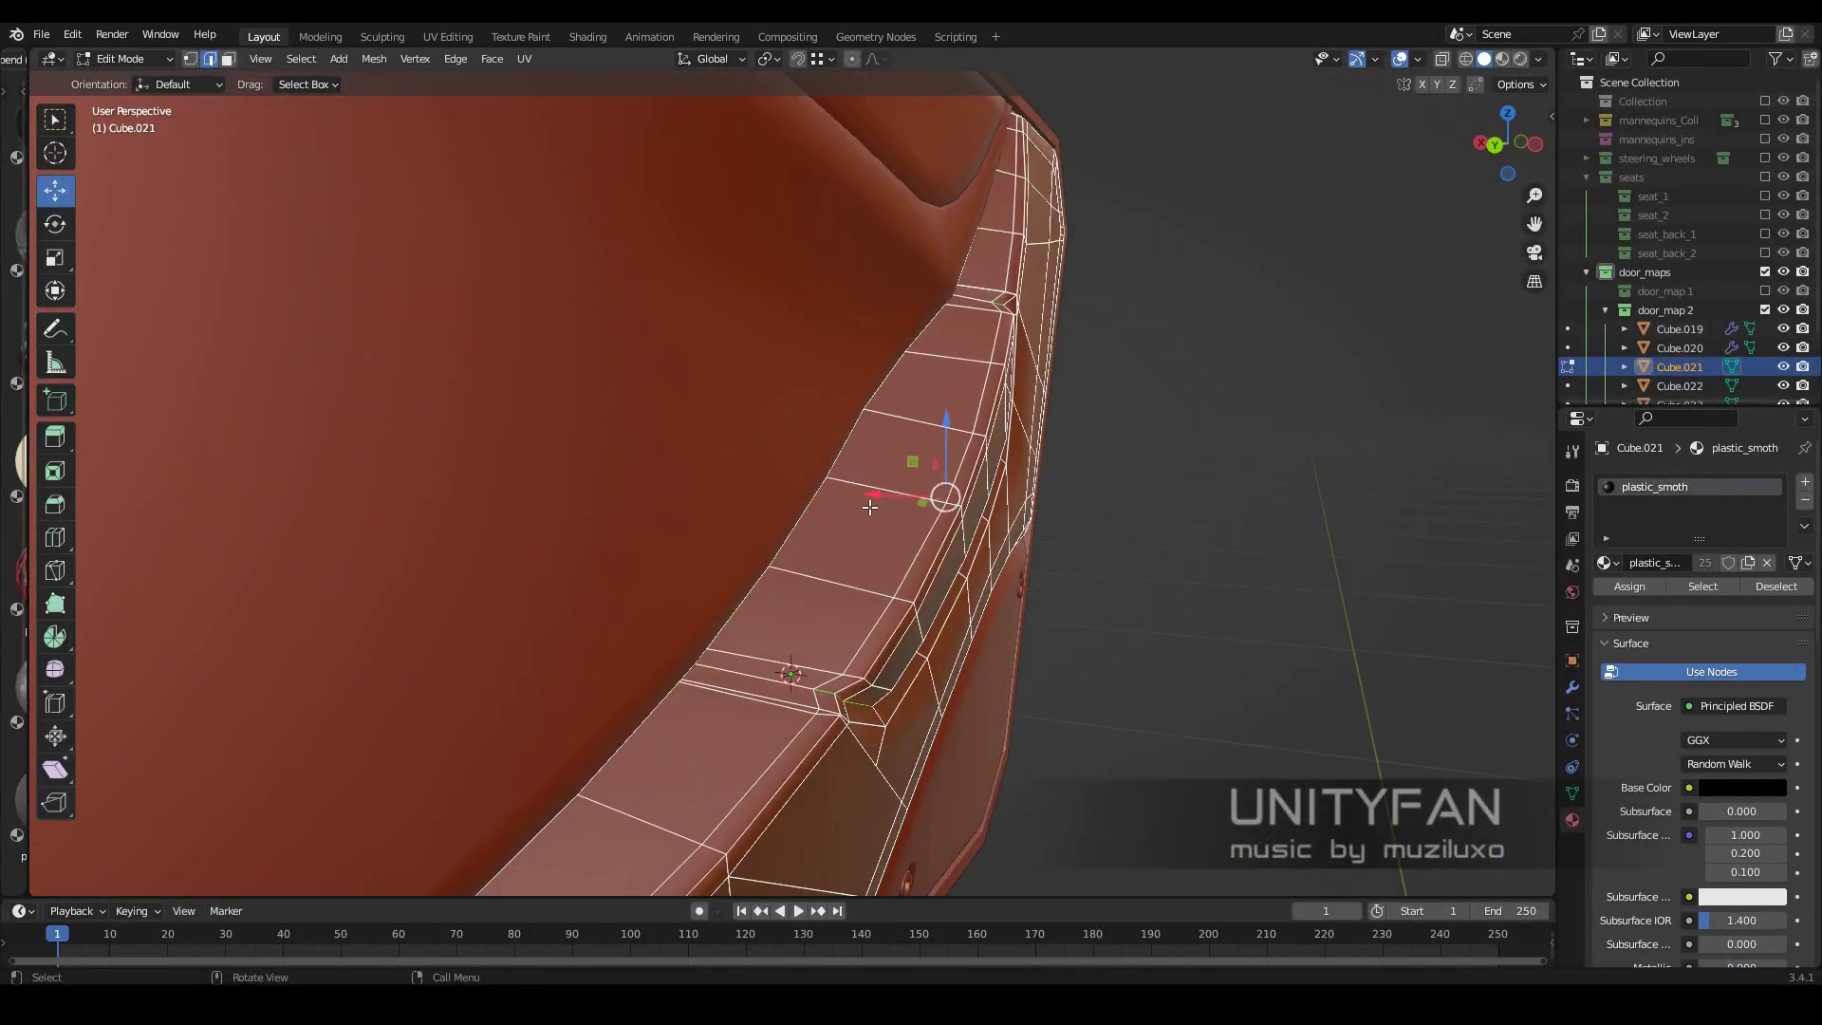
{"action": "scroll", "coordinate": [870, 508], "scroll_direction": "up", "scroll_amount": 2}
{"action": "scroll", "coordinate": [702, 513], "scroll_direction": "up", "scroll_amount": 3}
{"action": "scroll", "coordinate": [579, 503], "scroll_direction": "up", "scroll_amount": 3}
{"action": "left_click_drag", "start_coordinate": [497, 489], "coordinate": [504, 491]}
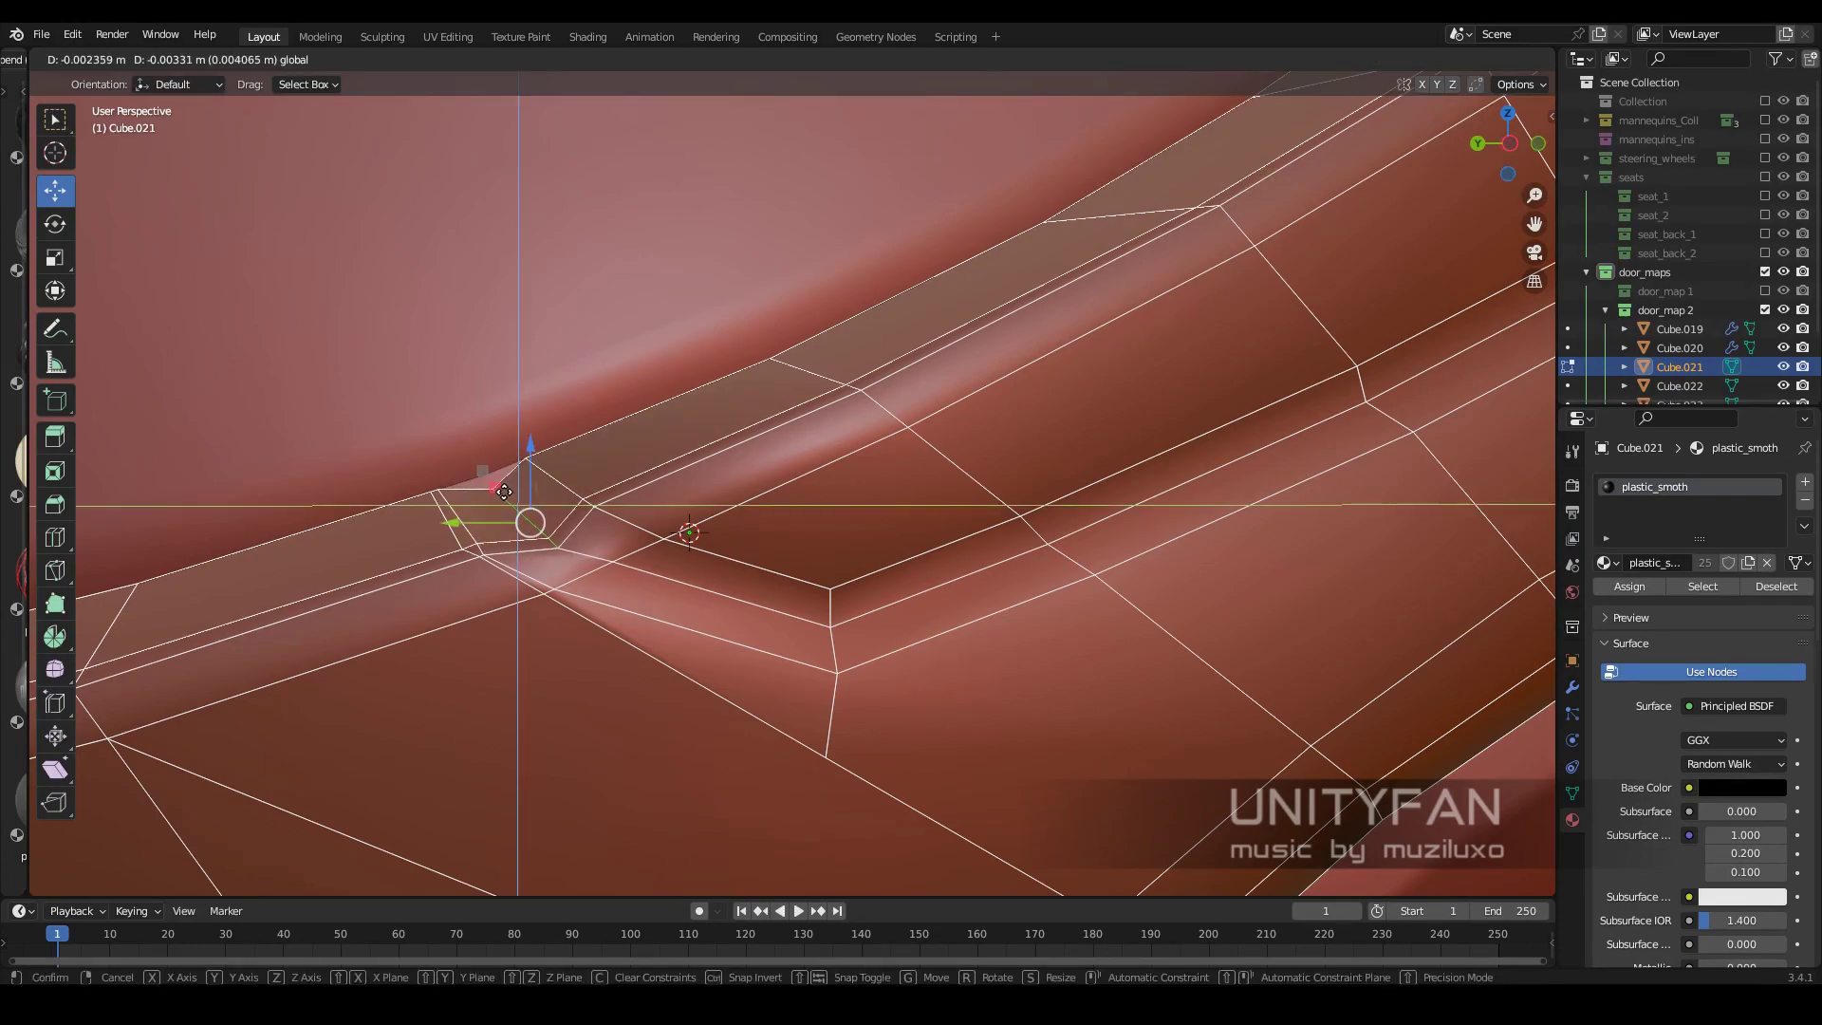
{"action": "scroll", "coordinate": [590, 565], "scroll_direction": "down", "scroll_amount": 3}
{"action": "scroll", "coordinate": [654, 462], "scroll_direction": "up", "scroll_amount": 4}
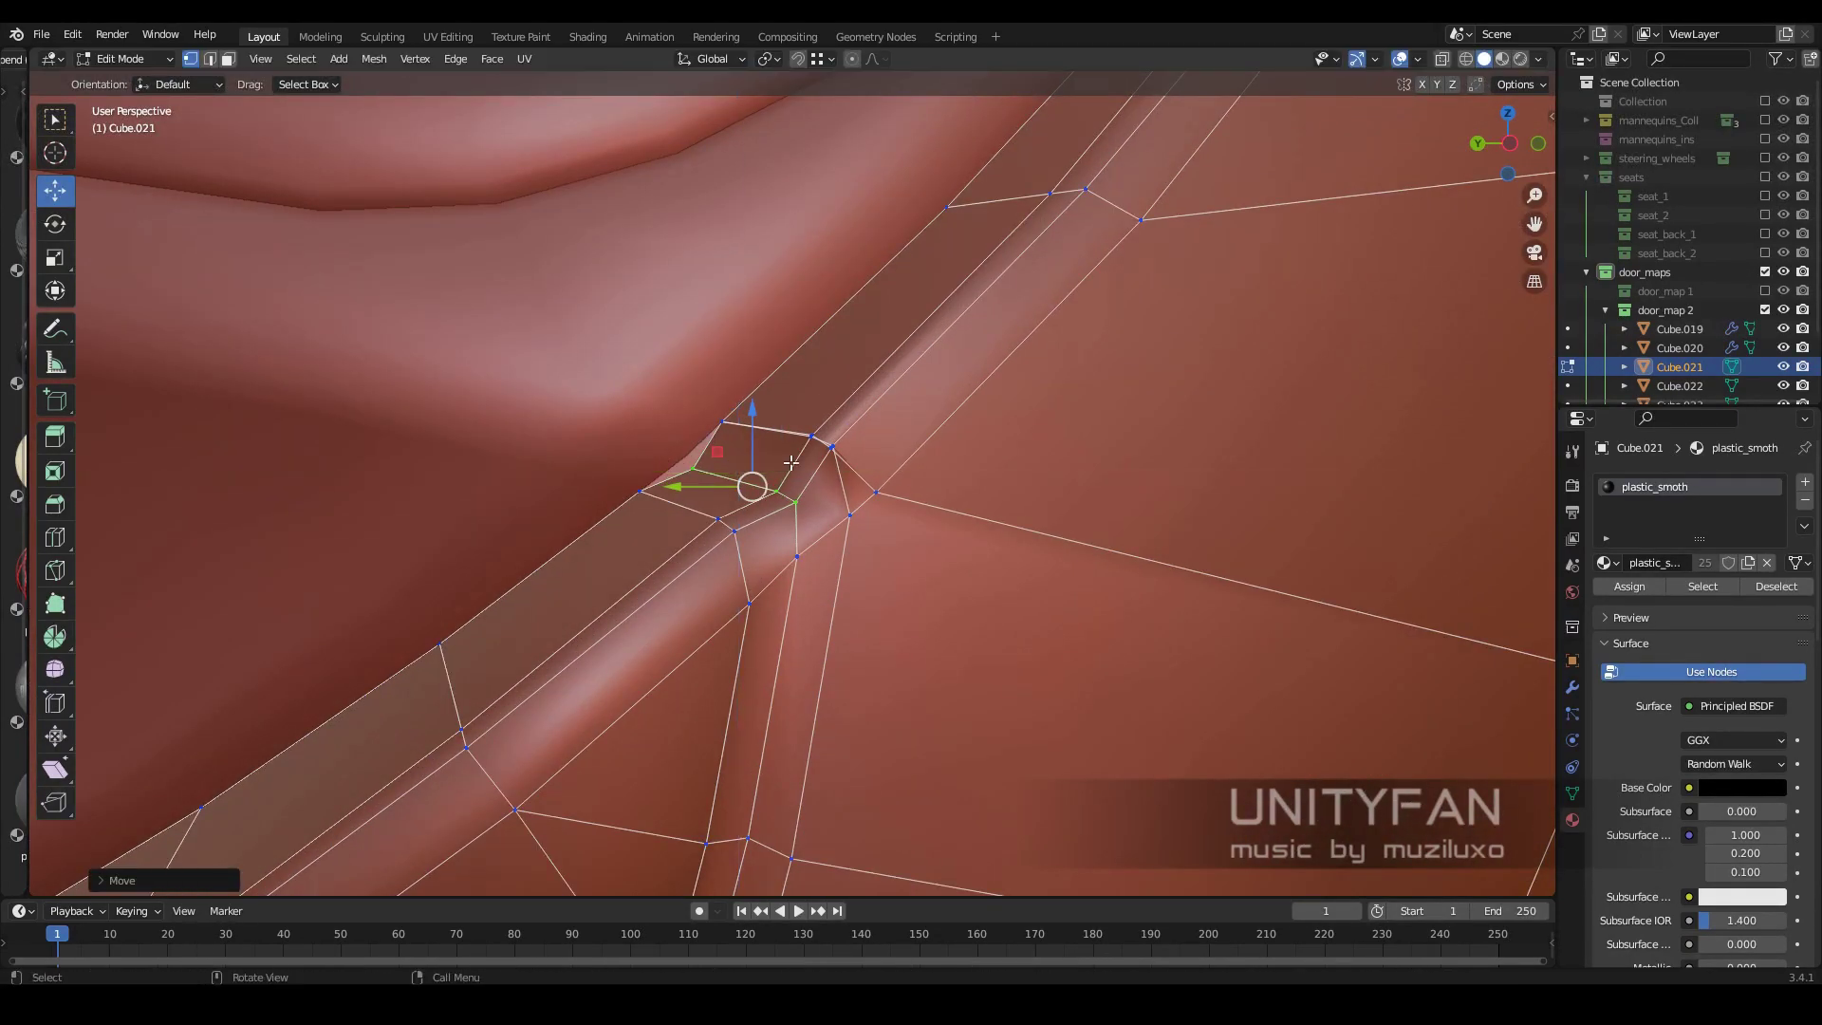
{"action": "scroll", "coordinate": [792, 462], "scroll_direction": "up", "scroll_amount": 2}
{"action": "left_click_drag", "start_coordinate": [807, 521], "coordinate": [703, 496]}
{"action": "scroll", "coordinate": [508, 487], "scroll_direction": "up", "scroll_amount": 3}
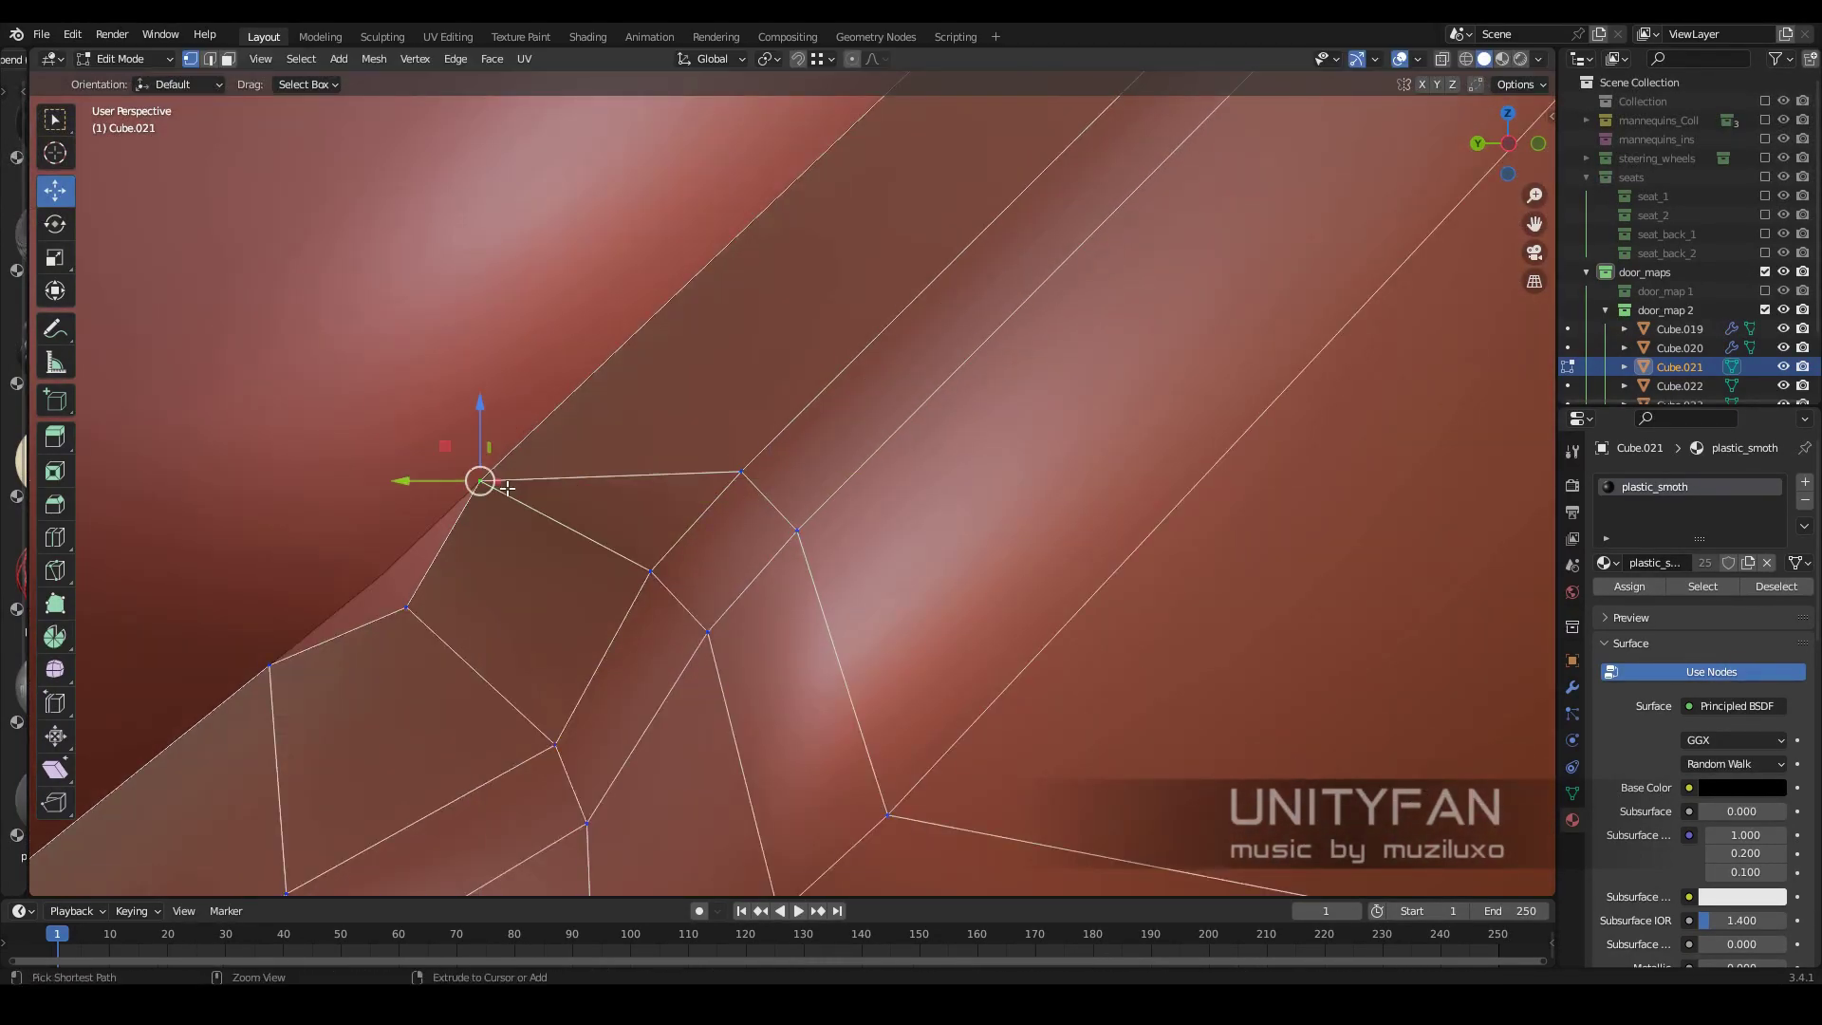
{"action": "key", "text": "shift+z"}
{"action": "left_click", "coordinate": [530, 388]}
Knife-cut a new edge from a rim vertex and dissolve the extra edge
{"action": "key", "text": "shift+z"}
{"action": "scroll", "coordinate": [778, 432], "scroll_direction": "down", "scroll_amount": 2}
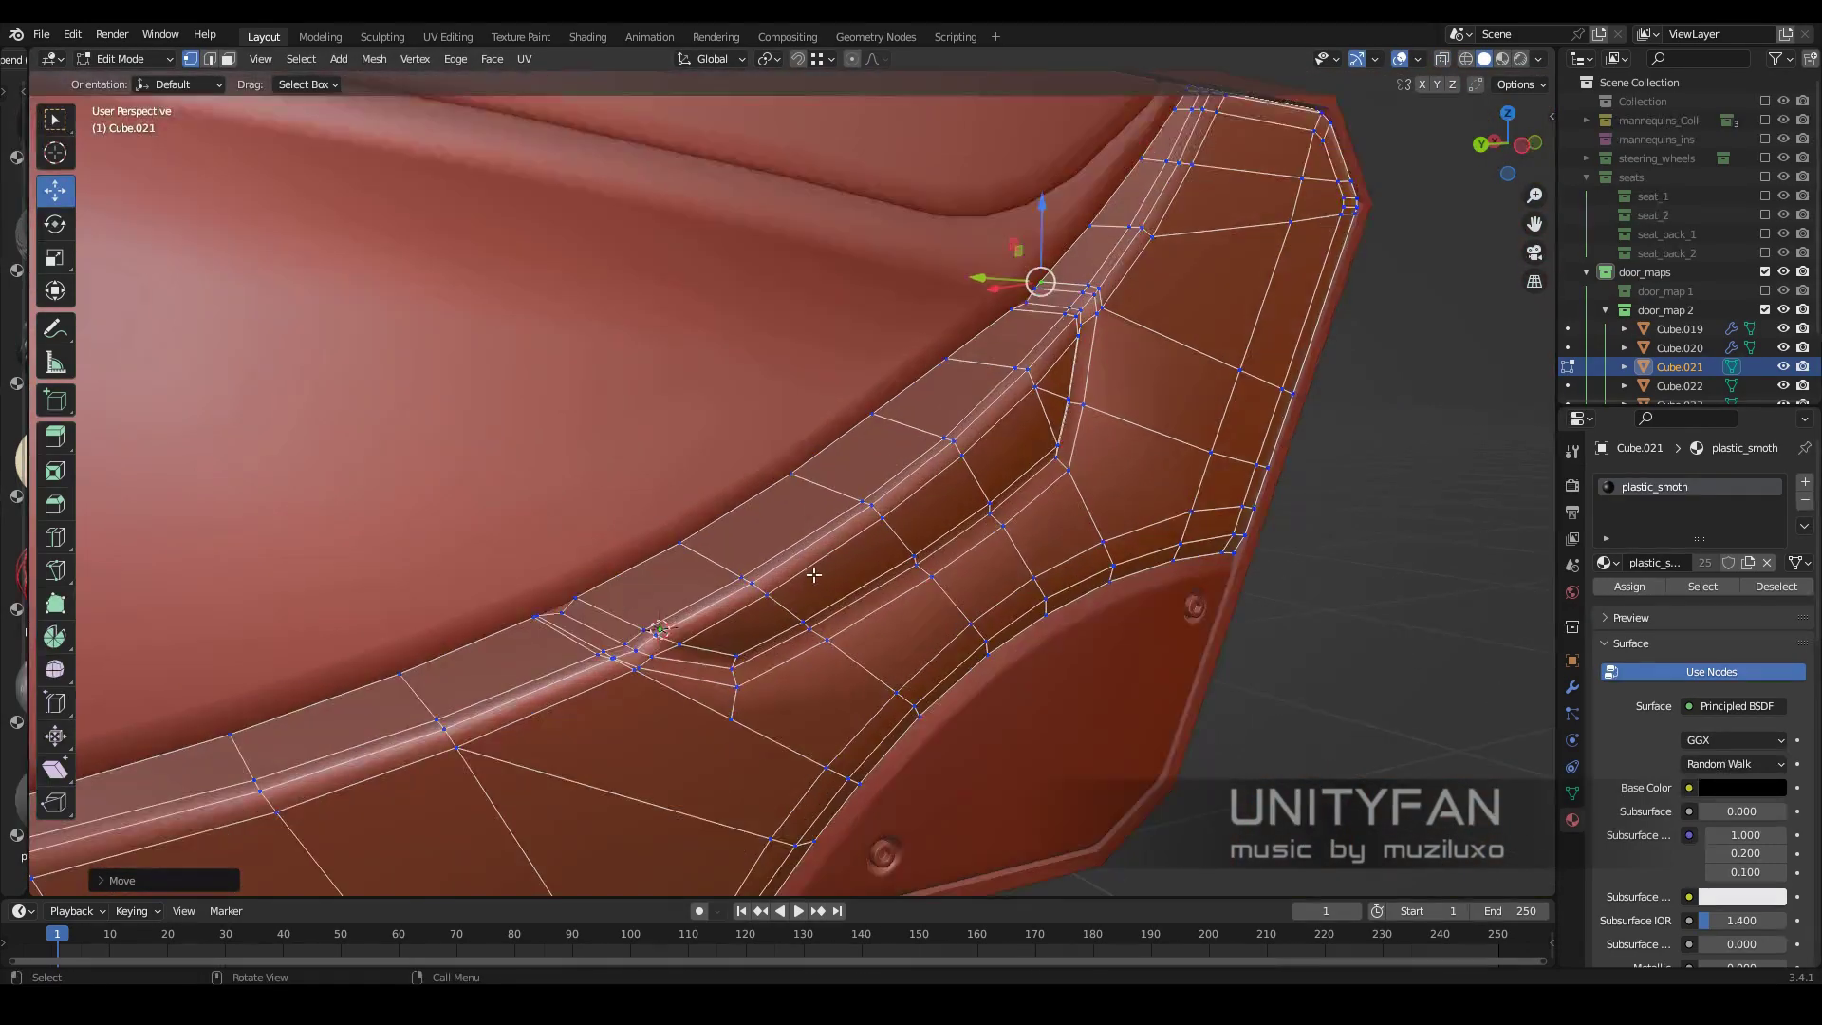
{"action": "scroll", "coordinate": [779, 432], "scroll_direction": "up", "scroll_amount": 2}
{"action": "key", "text": "k"}
{"action": "left_click", "coordinate": [899, 618]}
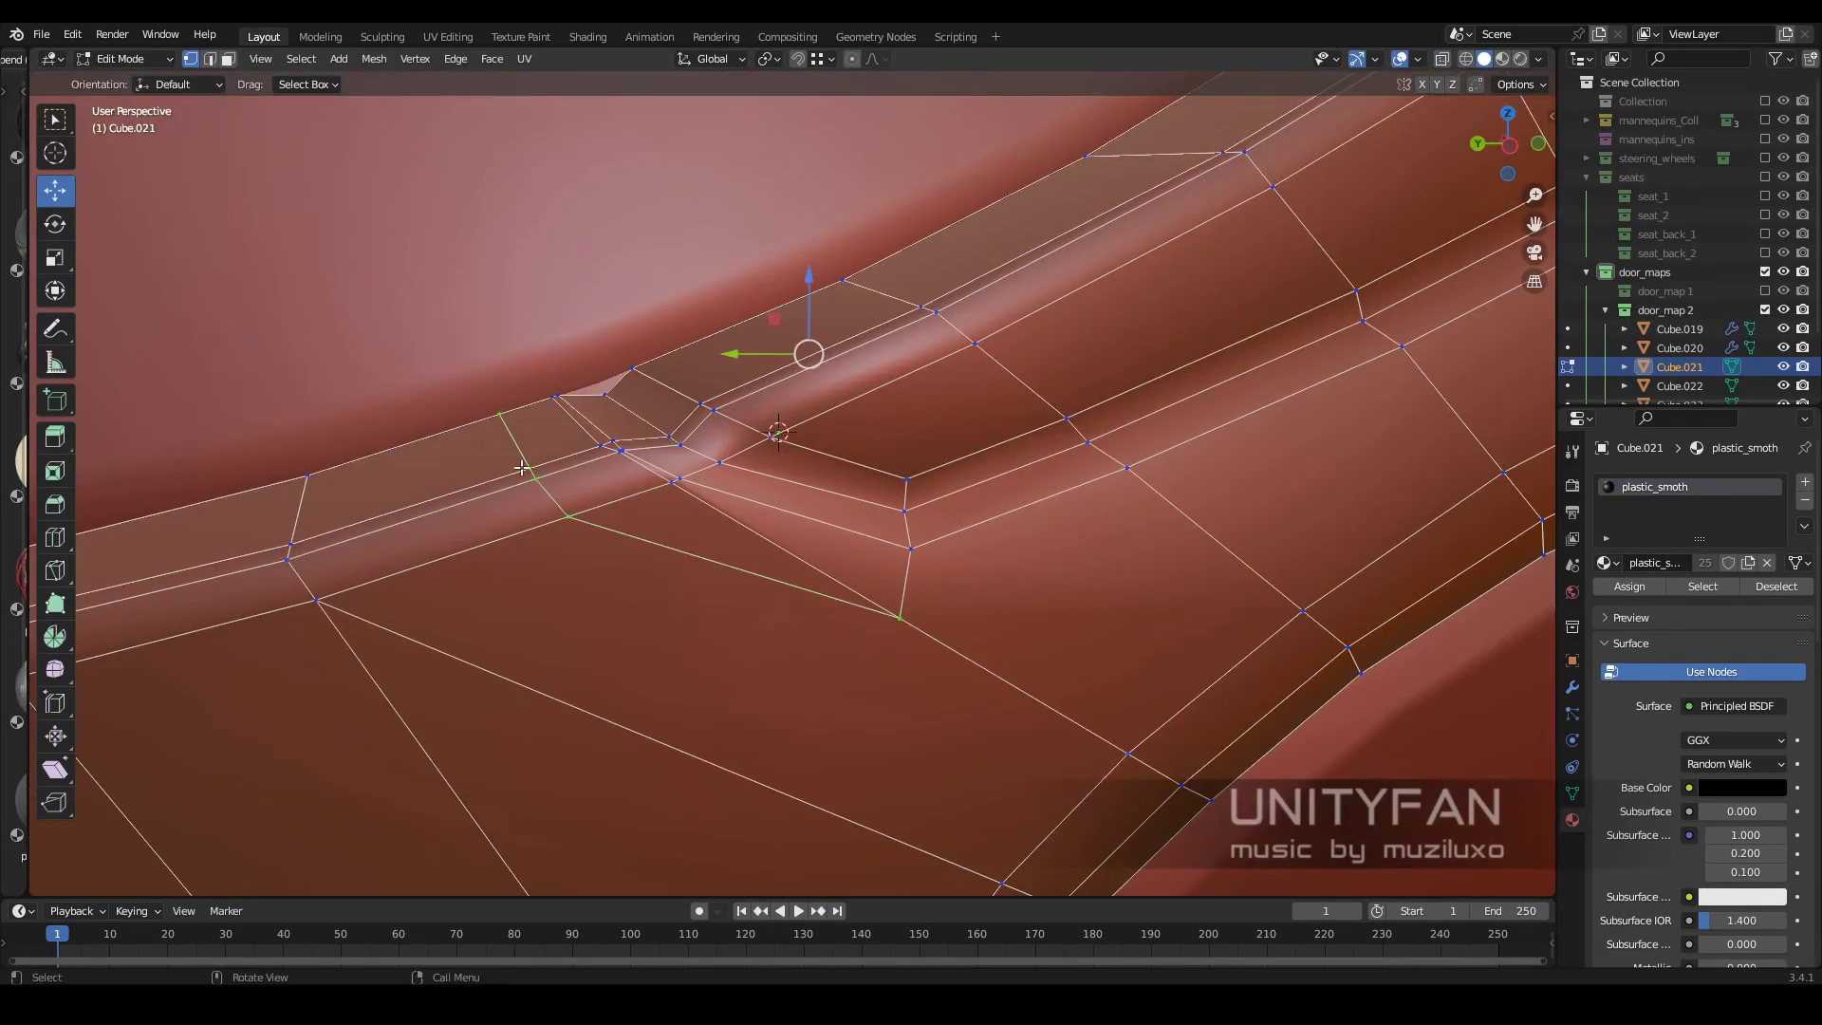
{"action": "scroll", "coordinate": [650, 501], "scroll_direction": "down", "scroll_amount": 3}
{"action": "key", "text": "x"}
{"action": "left_click", "coordinate": [204, 73]}
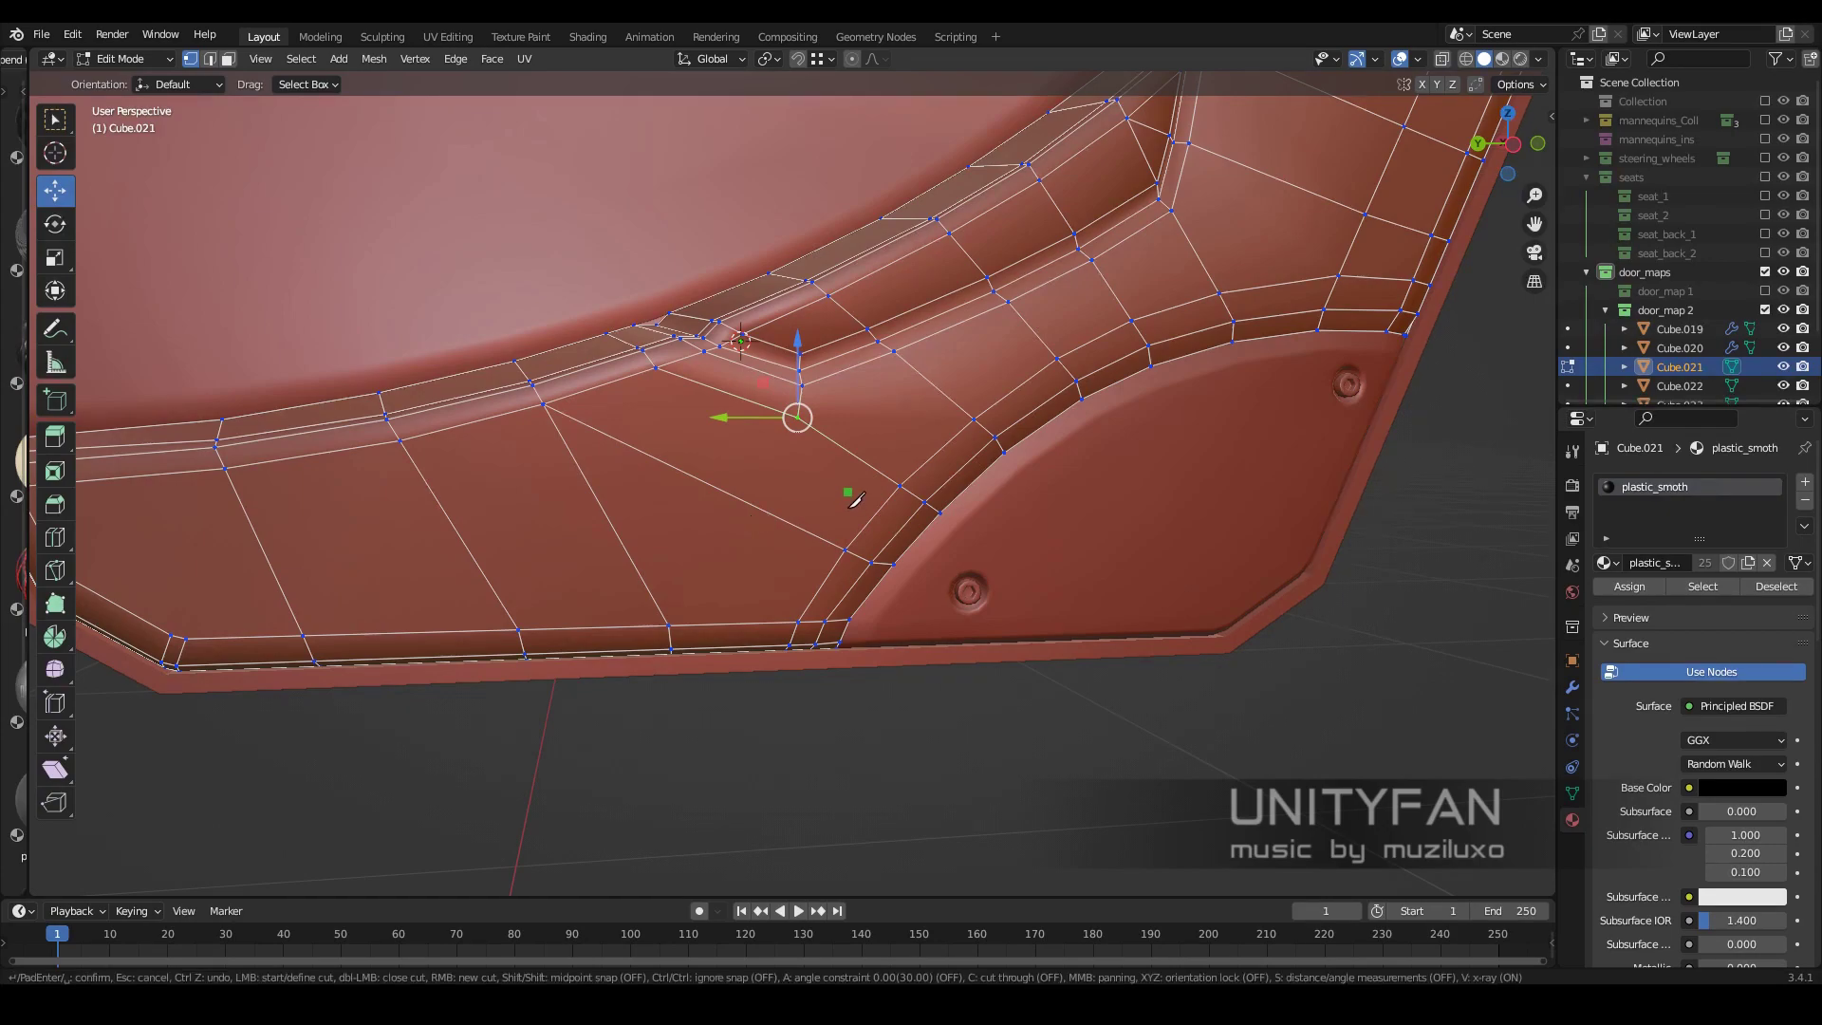
{"action": "middle_click_drag", "start_coordinate": [666, 525], "coordinate": [703, 521], "text": "shift"}
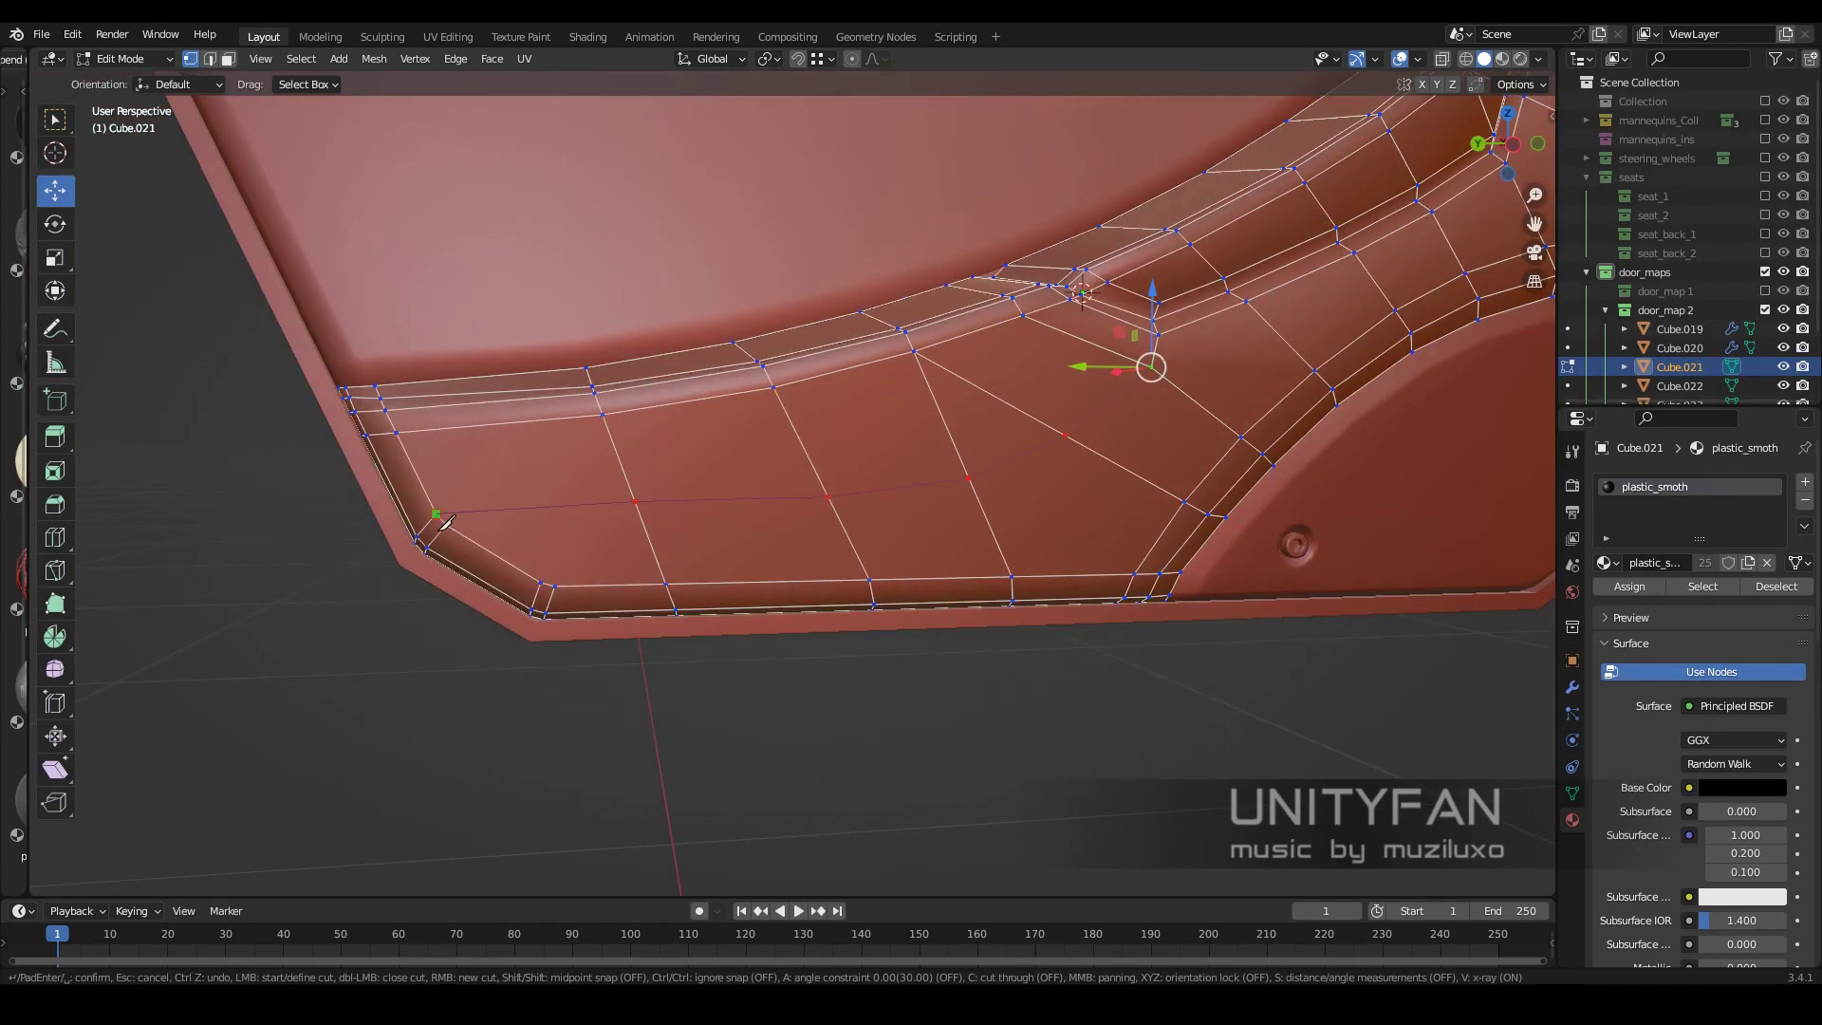
{"action": "key", "text": "Return"}
{"action": "scroll", "coordinate": [884, 505], "scroll_direction": "up", "scroll_amount": 2}
Merge the selected vertices into one and add another knife cut on the lower panel rim
{"action": "left_click", "coordinate": [769, 548]}
{"action": "scroll", "coordinate": [724, 550], "scroll_direction": "down", "scroll_amount": 2}
{"action": "middle_click_drag", "start_coordinate": [724, 550], "coordinate": [619, 527], "text": "shift"}
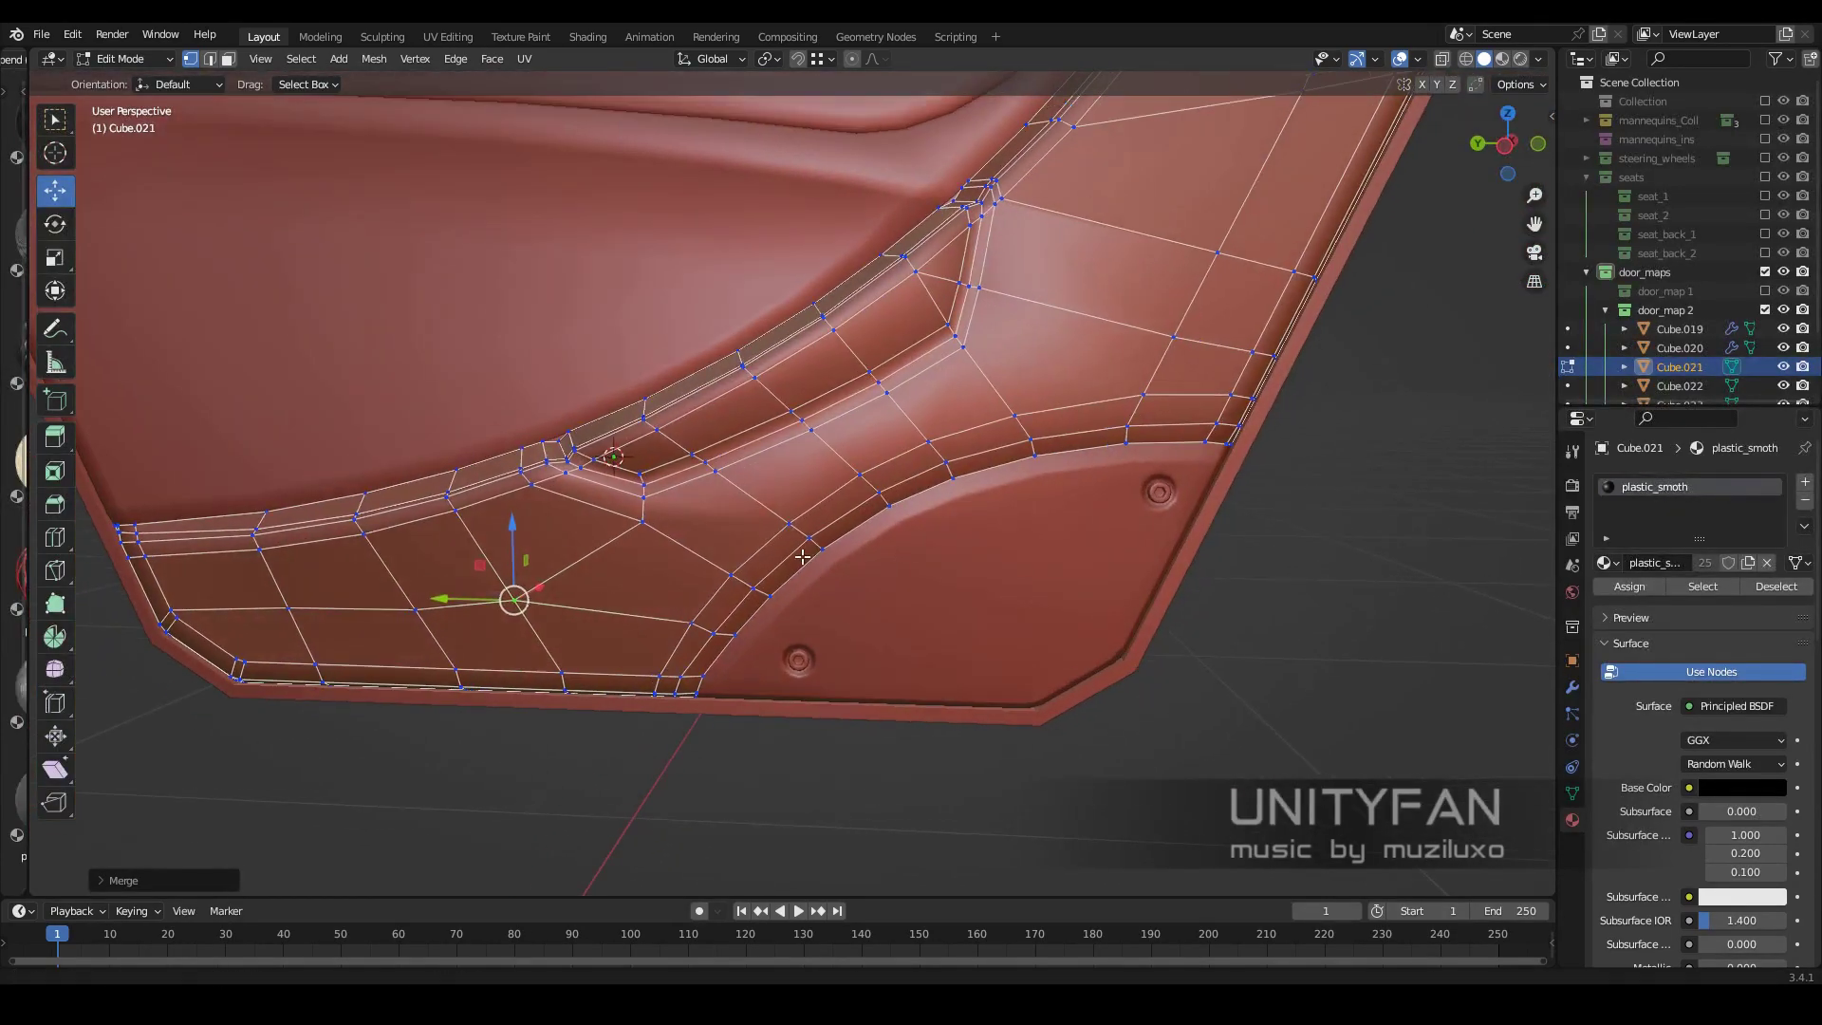
{"action": "key", "text": "k"}
{"action": "left_click", "coordinate": [825, 457]}
{"action": "scroll", "coordinate": [824, 457], "scroll_direction": "up", "scroll_amount": 3}
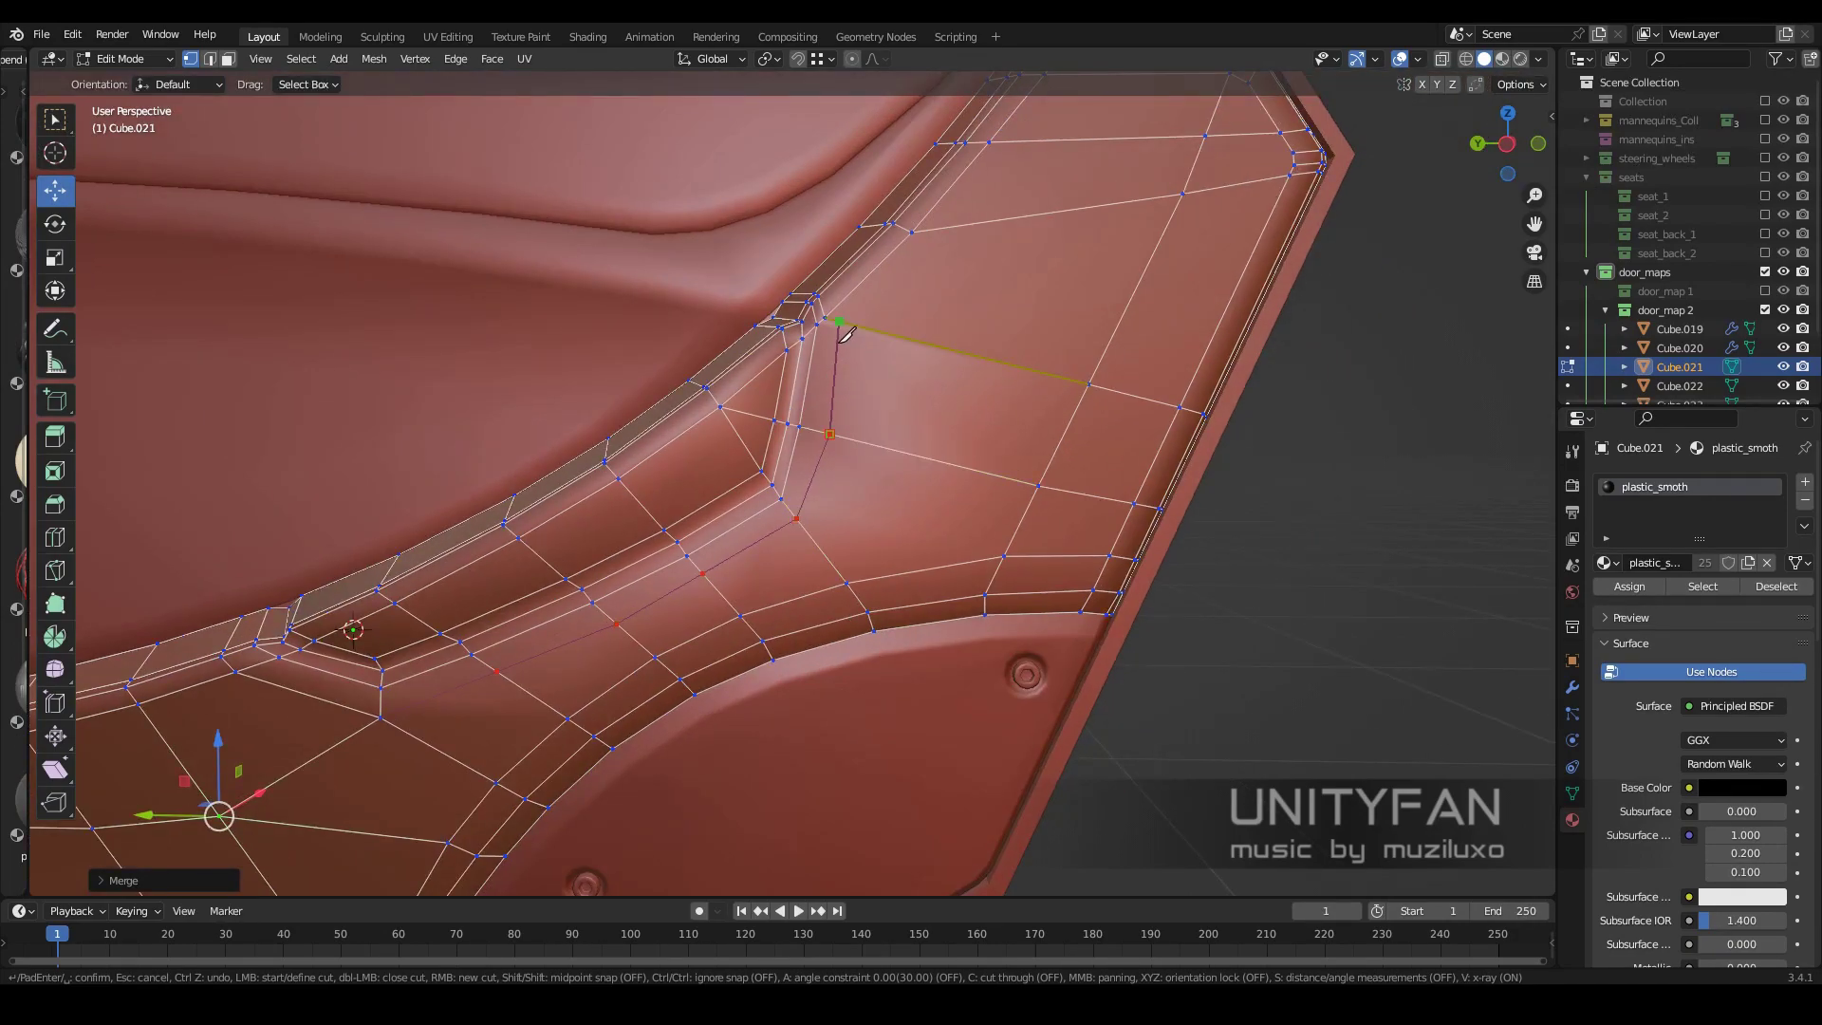
{"action": "key", "text": "Return"}
{"action": "scroll", "coordinate": [723, 610], "scroll_direction": "up", "scroll_amount": 3}
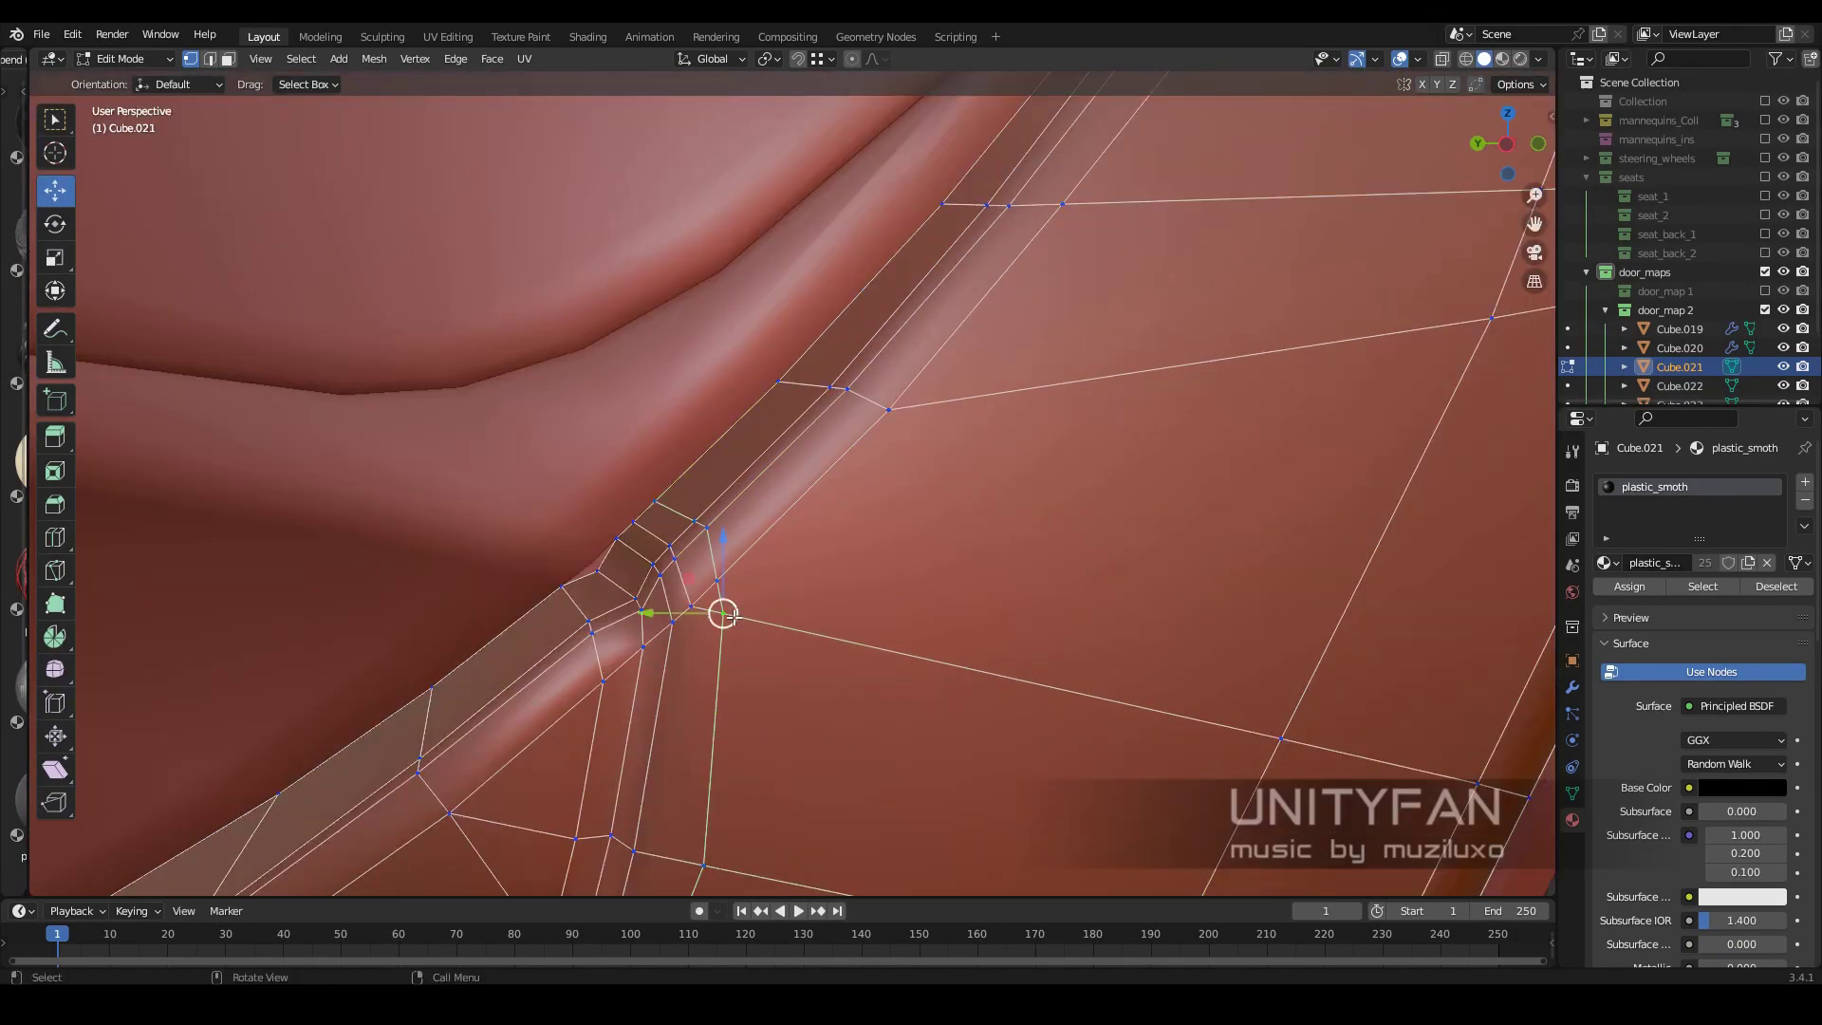
{"action": "scroll", "coordinate": [727, 618], "scroll_direction": "down", "scroll_amount": 2}
Dissolve the selected edges on the door panel
{"action": "key", "text": "2"}
{"action": "key", "text": "x"}
{"action": "left_click", "coordinate": [712, 518]}
{"action": "scroll", "coordinate": [712, 518], "scroll_direction": "down", "scroll_amount": 4}
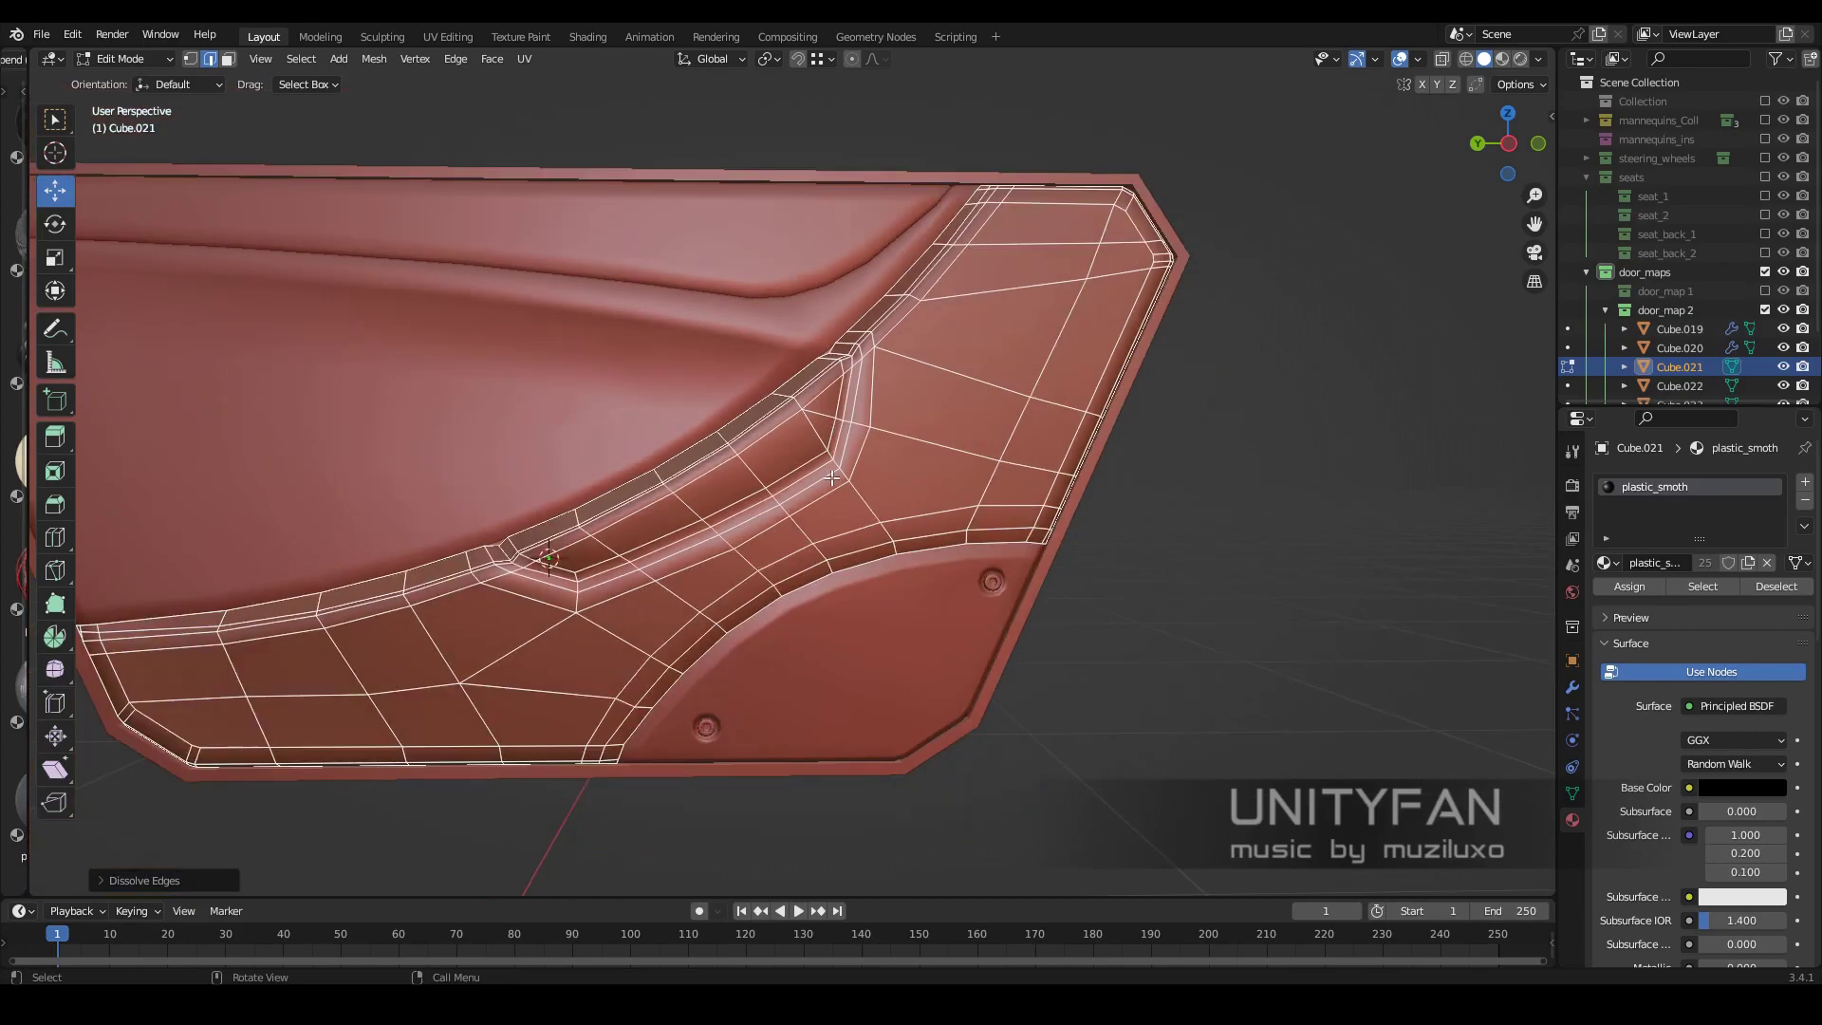
{"action": "middle_click_drag", "start_coordinate": [855, 531], "coordinate": [909, 558]}
{"action": "scroll", "coordinate": [757, 530], "scroll_direction": "down", "scroll_amount": 4}
{"action": "scroll", "coordinate": [757, 530], "scroll_direction": "up", "scroll_amount": 4}
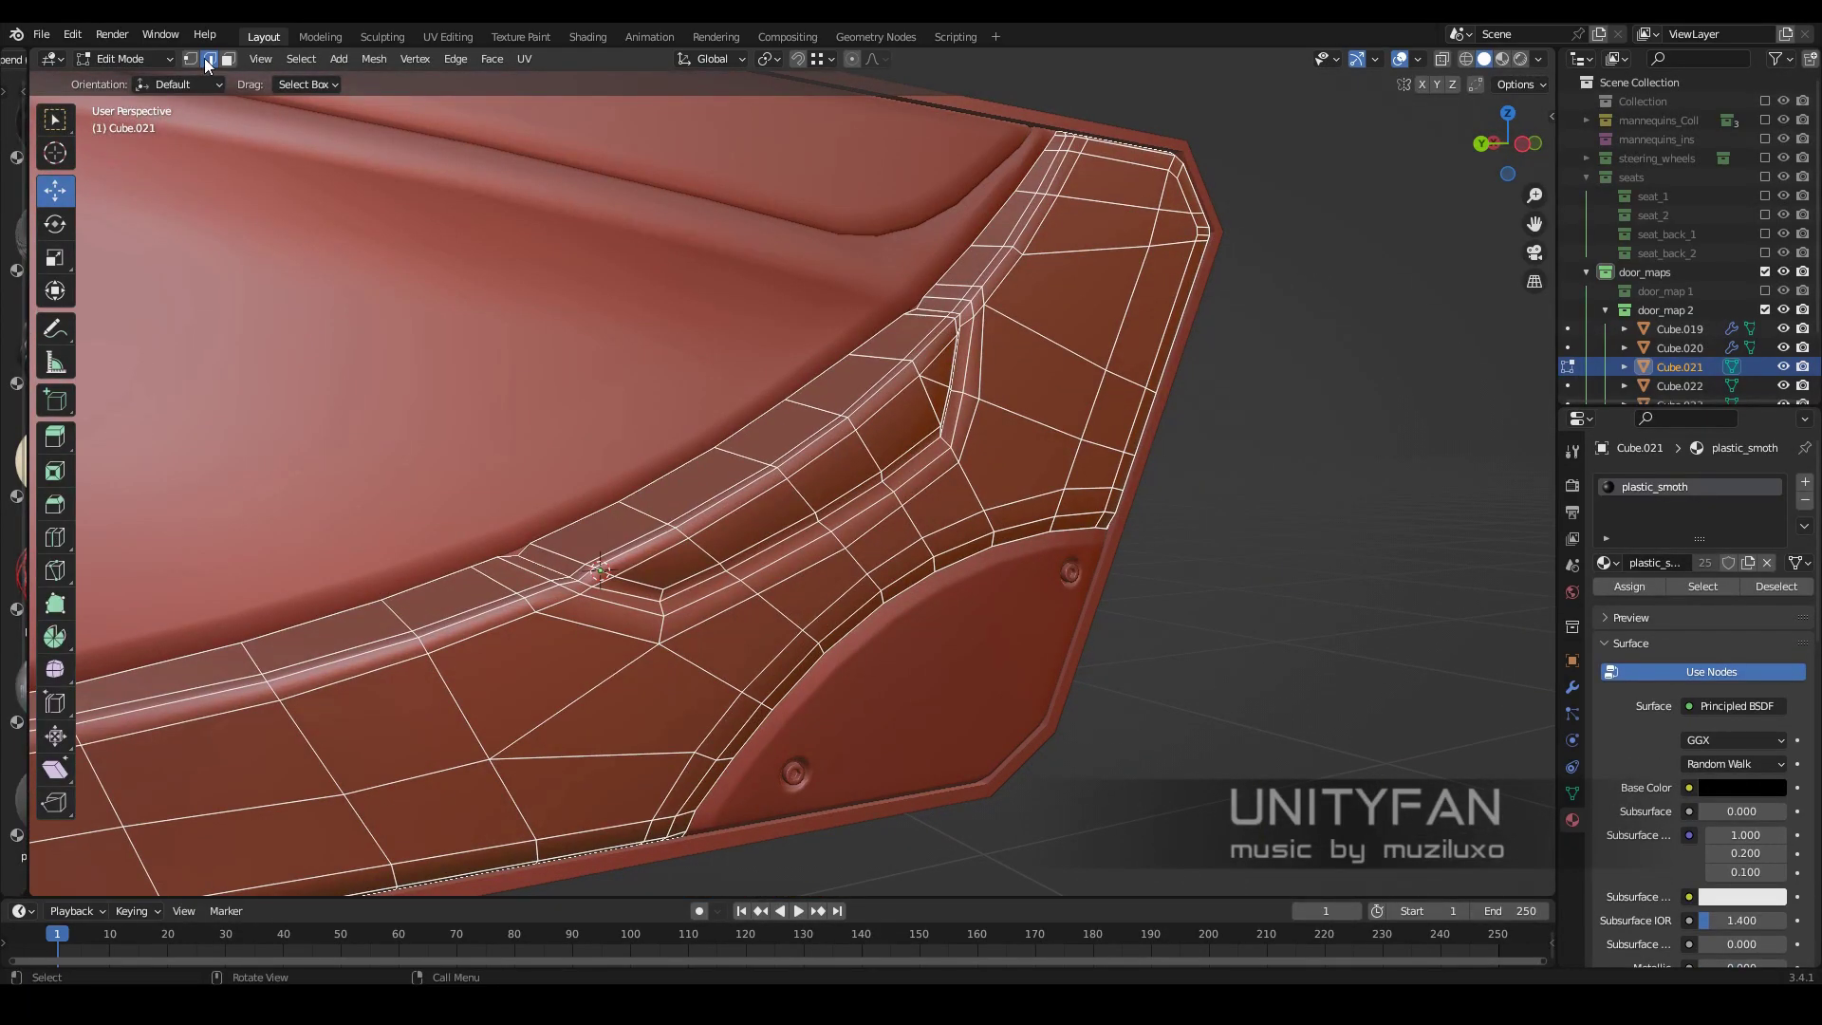
Circle-select the armrest top strip faces and separate them into their own object
{"action": "middle_click_drag", "start_coordinate": [426, 238], "coordinate": [532, 564]}
{"action": "key", "text": "c"}
{"action": "left_click_drag", "start_coordinate": [532, 565], "coordinate": [755, 426]}
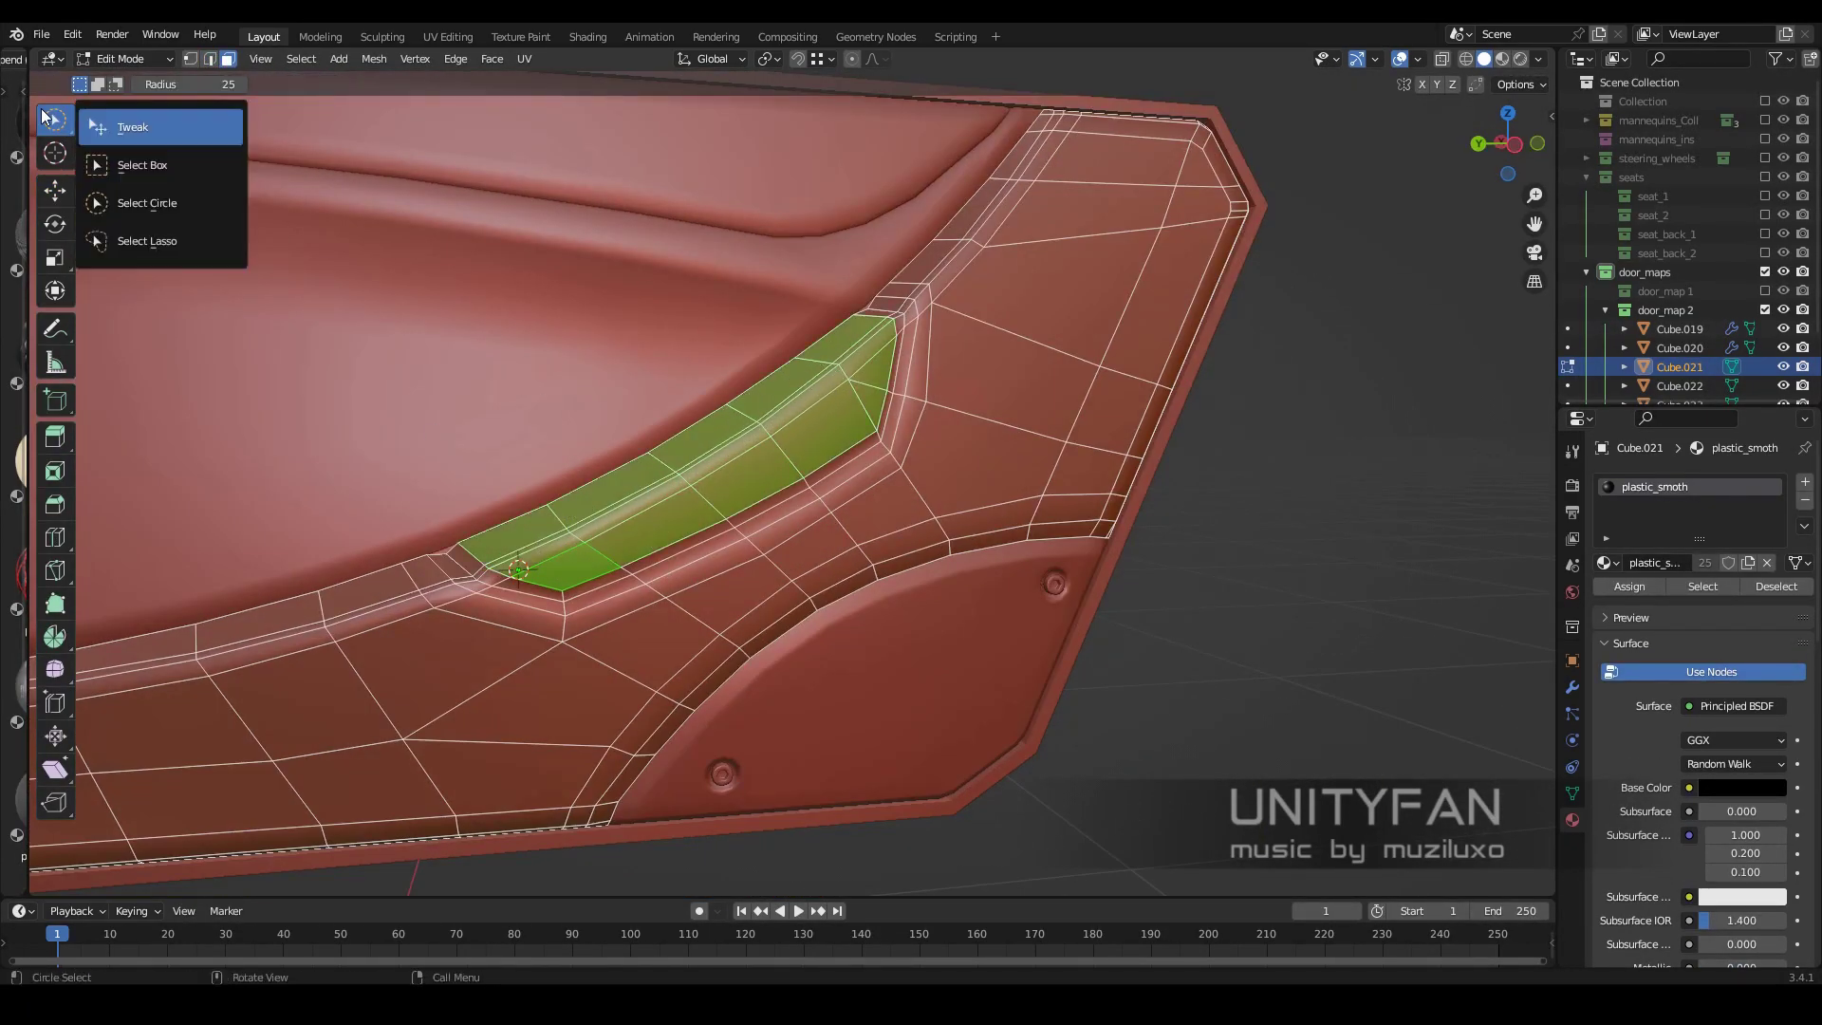
{"action": "key", "text": "p"}
{"action": "left_click", "coordinate": [807, 490]}
{"action": "key", "text": "Tab"}
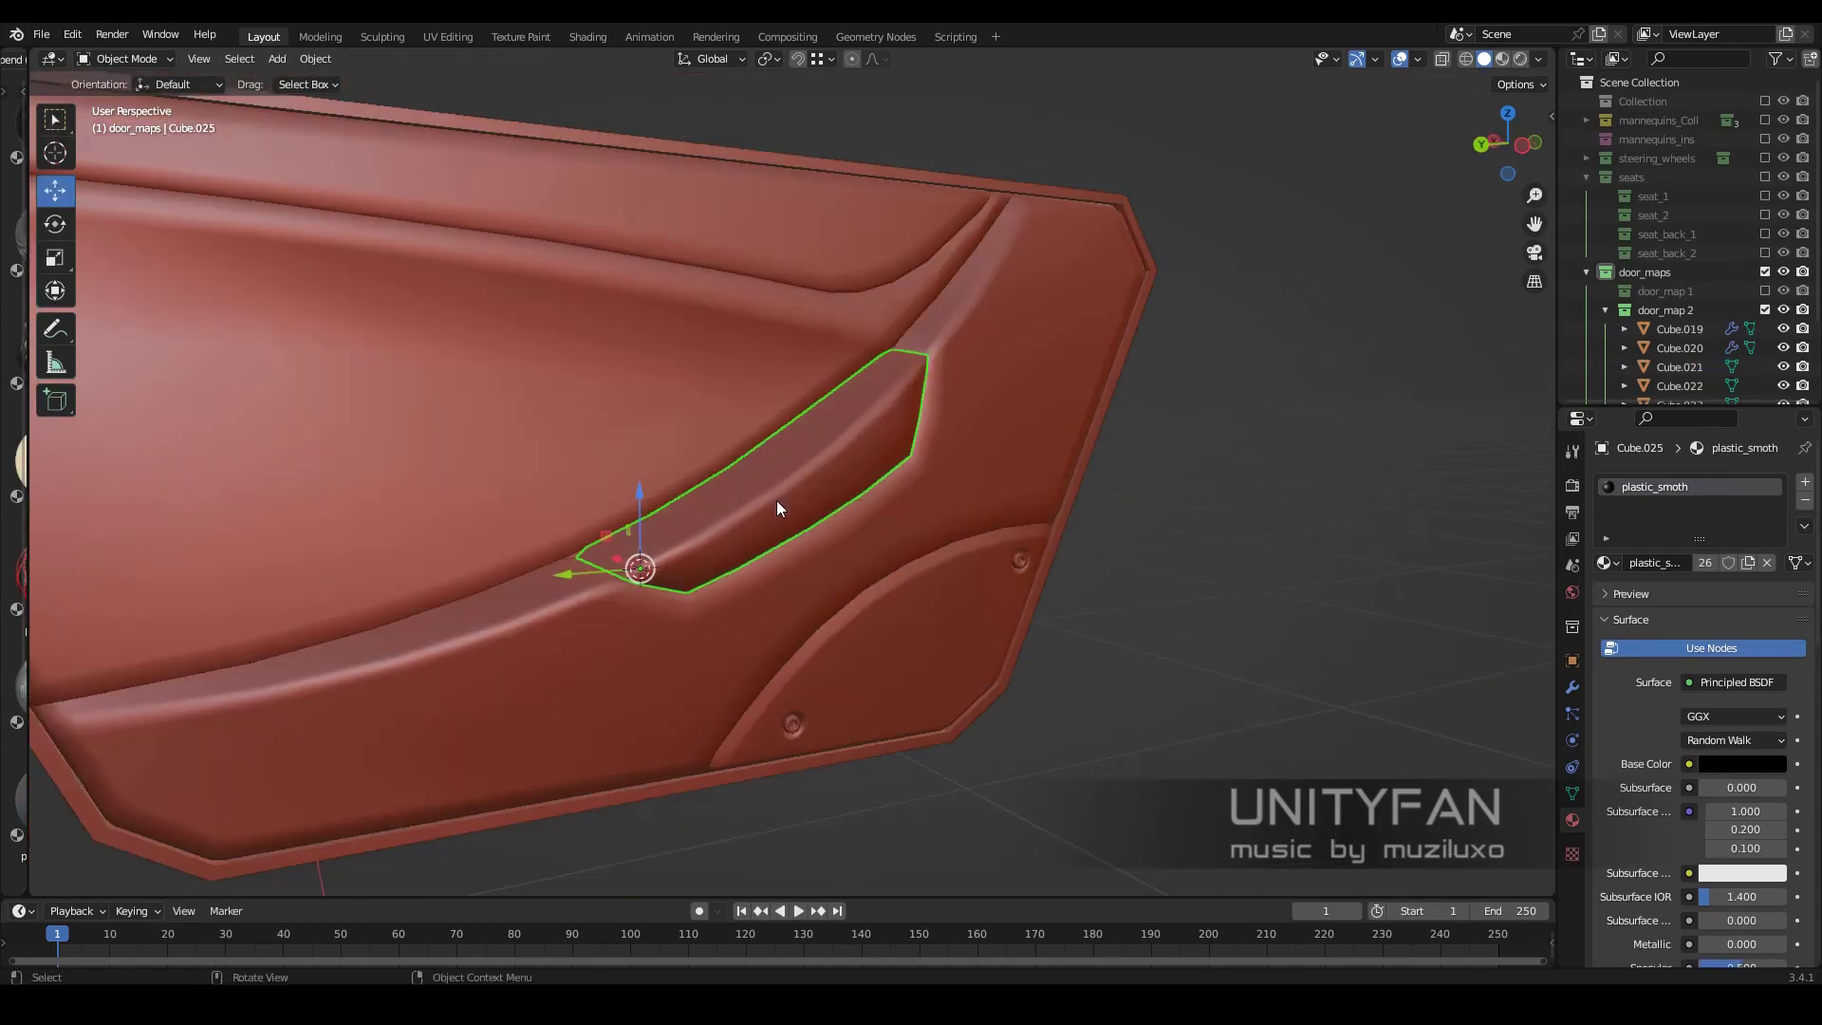
Assign the plastic_matte material to the separated armrest strip in material preview
{"action": "key", "text": "w"}
{"action": "key", "text": "z"}
{"action": "left_click", "coordinate": [890, 621]}
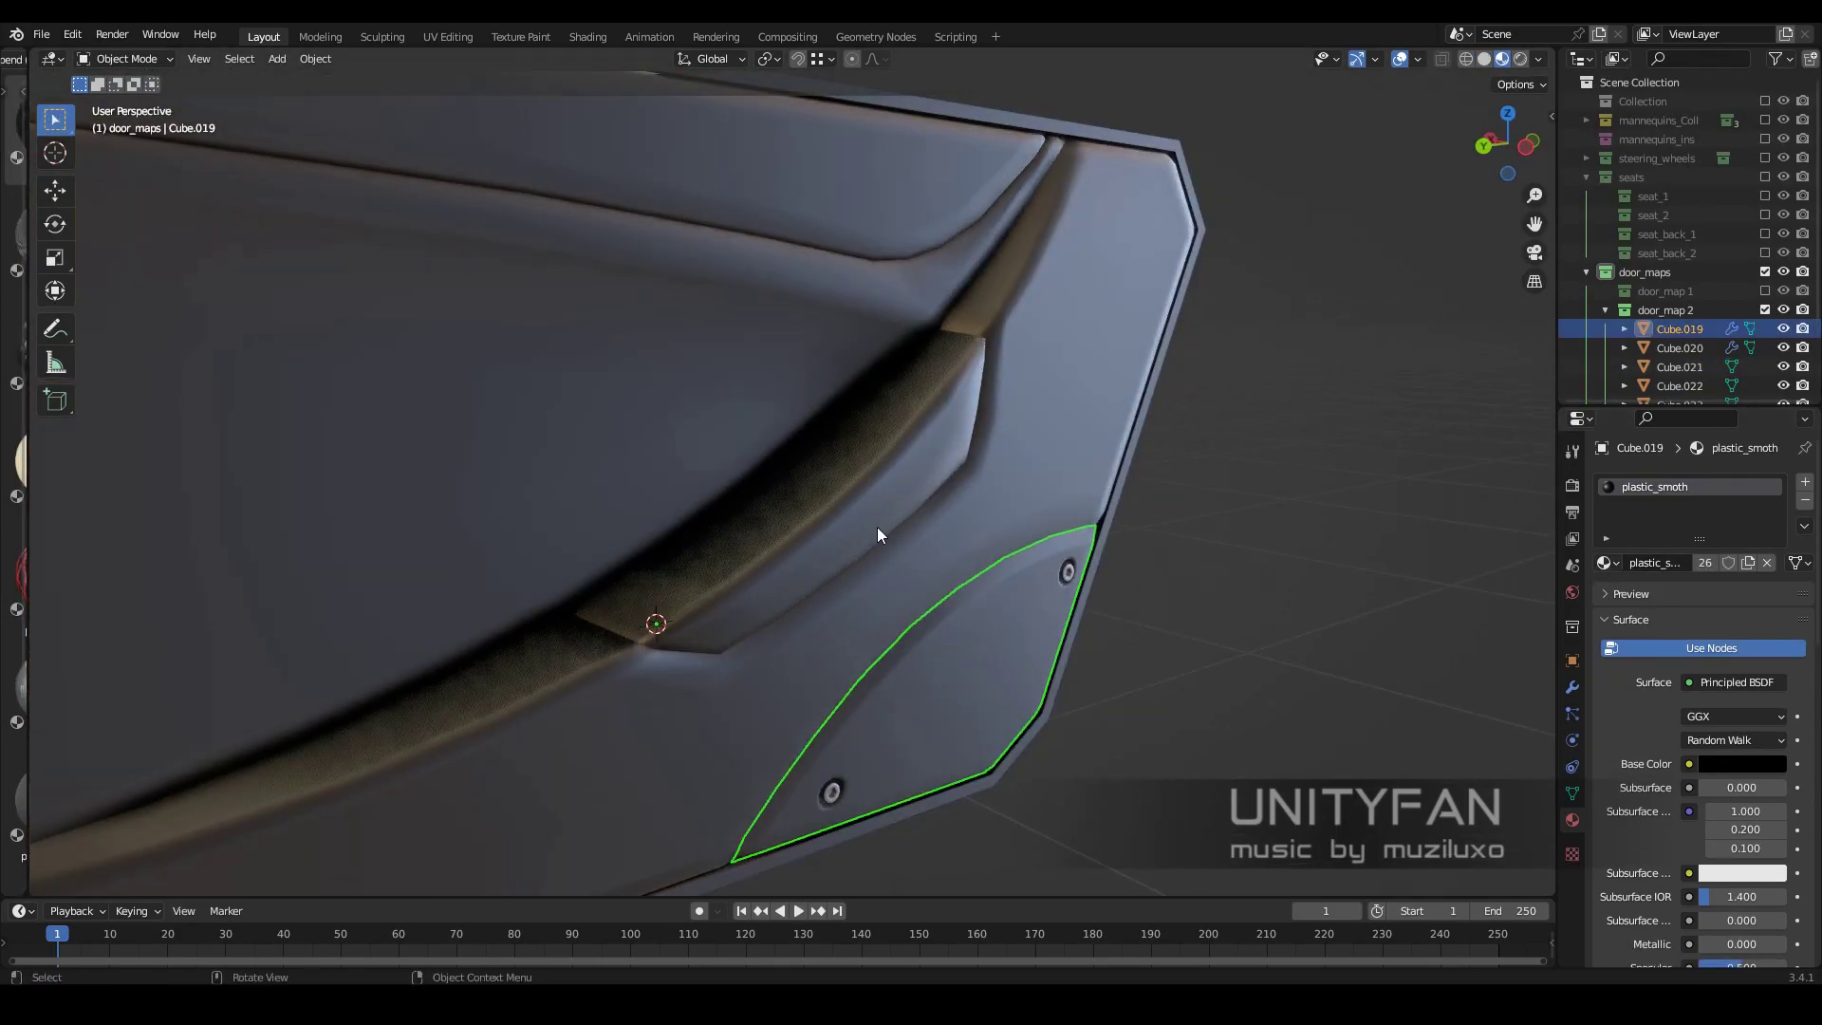
{"action": "scroll", "coordinate": [877, 527], "scroll_direction": "down", "scroll_amount": 5}
{"action": "middle_click_drag", "start_coordinate": [942, 596], "coordinate": [780, 526]}
{"action": "scroll", "coordinate": [780, 525], "scroll_direction": "up", "scroll_amount": 5}
{"action": "left_click", "coordinate": [1605, 563]}
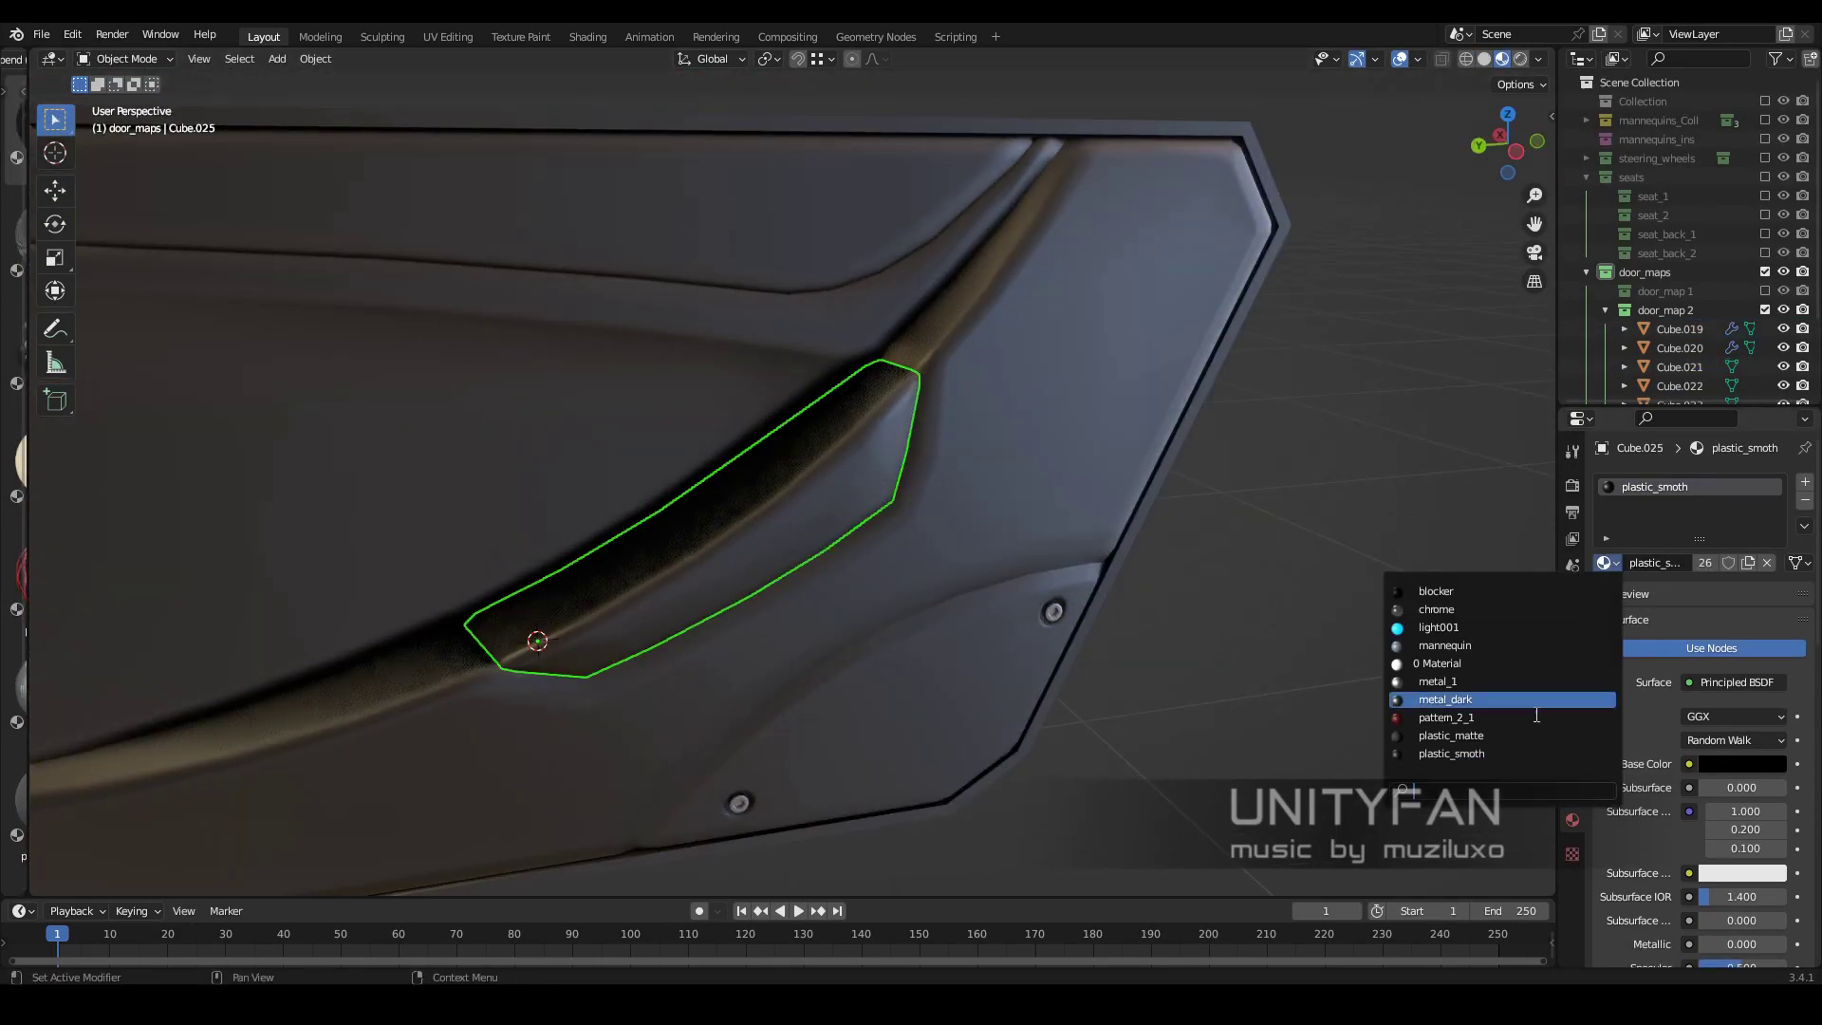
{"action": "left_click", "coordinate": [1453, 700]}
{"action": "scroll", "coordinate": [972, 538], "scroll_direction": "down", "scroll_amount": 5}
{"action": "scroll", "coordinate": [887, 542], "scroll_direction": "up", "scroll_amount": 5}
{"action": "scroll", "coordinate": [962, 640], "scroll_direction": "down", "scroll_amount": 5}
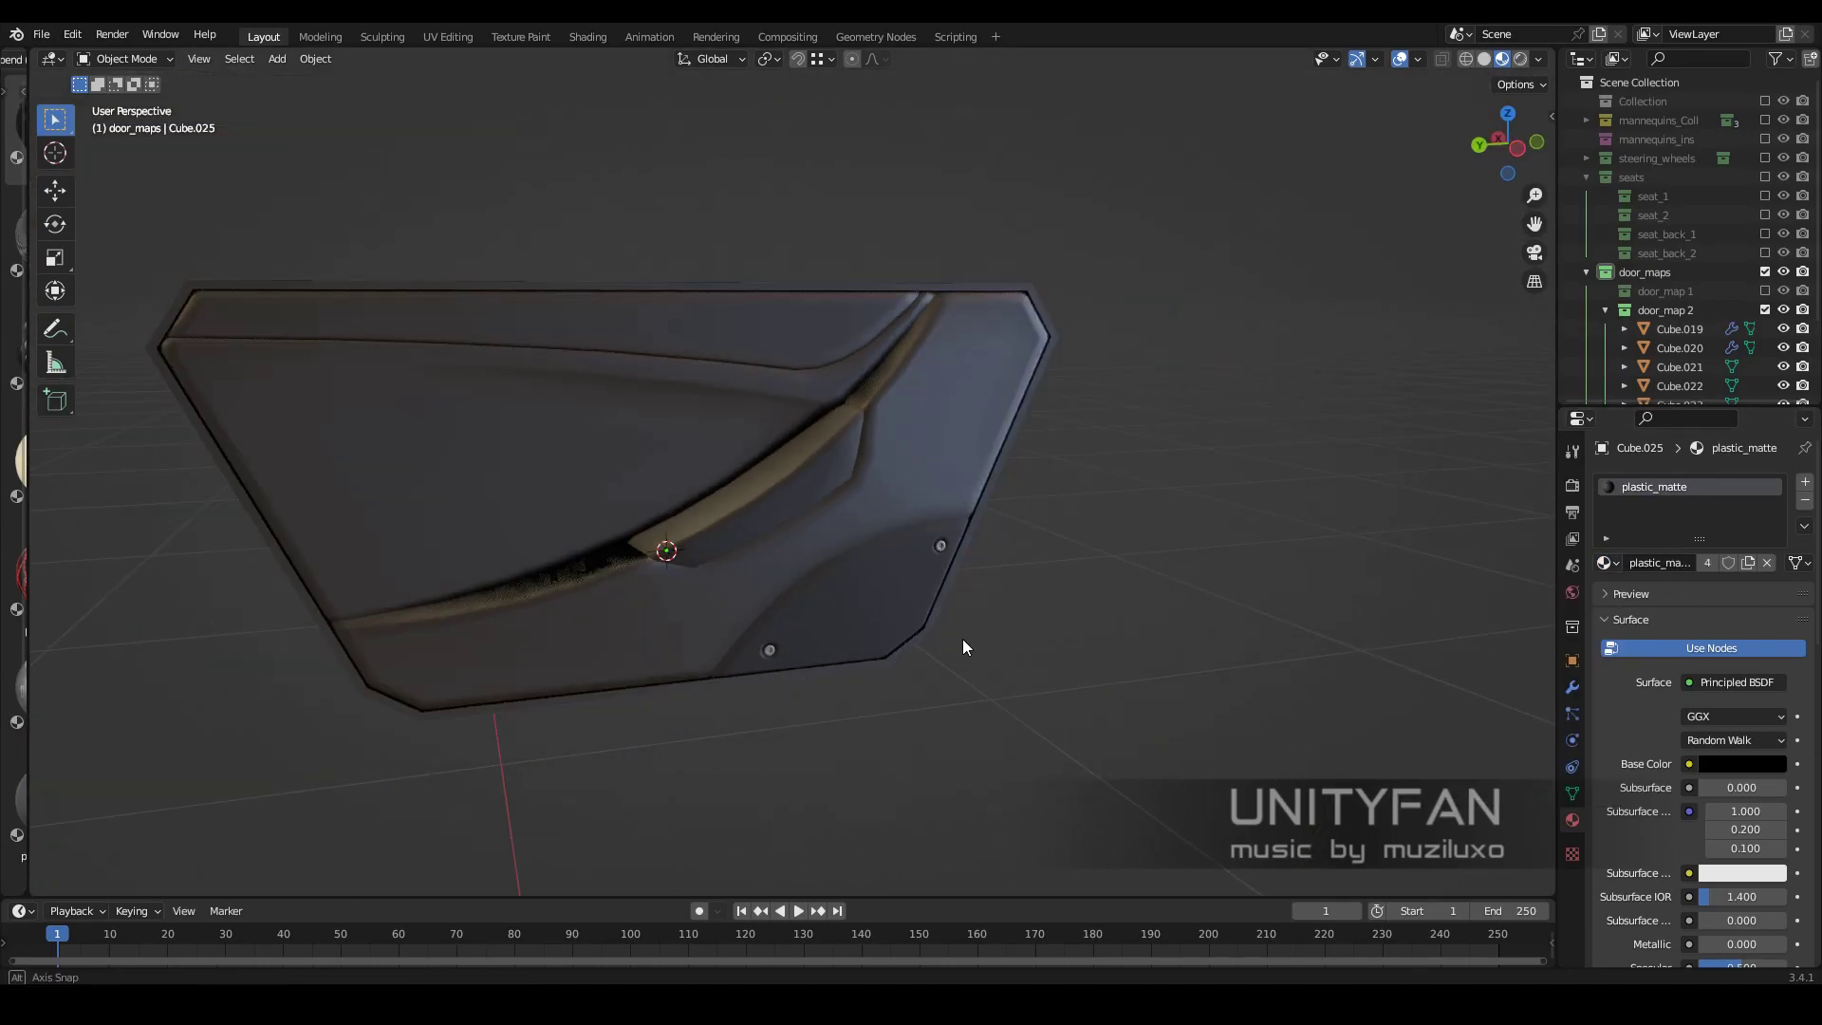
{"action": "scroll", "coordinate": [1028, 601], "scroll_direction": "up", "scroll_amount": 5}
Select the separated armrest strip and enter Edit Mode on it
{"action": "left_click", "coordinate": [871, 485]}
{"action": "key", "text": "Tab"}
{"action": "scroll", "coordinate": [859, 525], "scroll_direction": "up", "scroll_amount": 3}
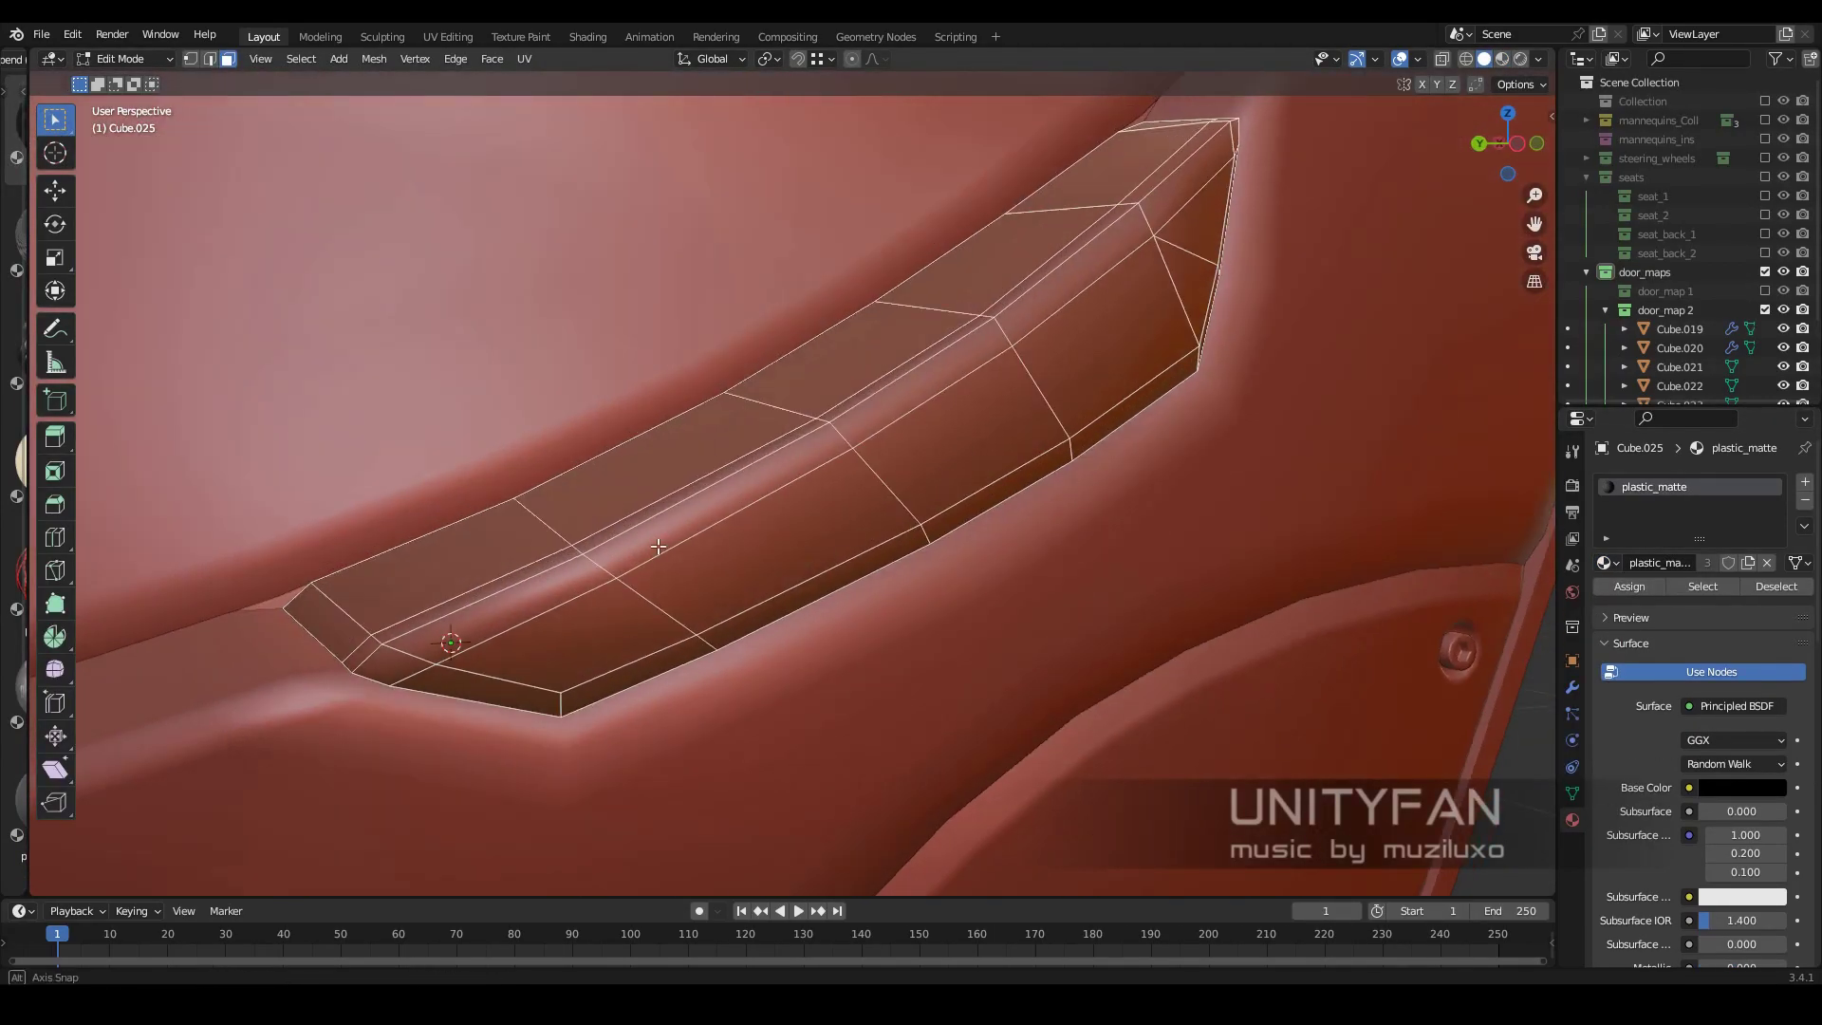
{"action": "scroll", "coordinate": [742, 622], "scroll_direction": "down", "scroll_amount": 5}
Add a weight-limited Bevel modifier with a 0.002 m amount to the strip
{"action": "key", "text": "Tab"}
{"action": "scroll", "coordinate": [745, 512], "scroll_direction": "up", "scroll_amount": 5}
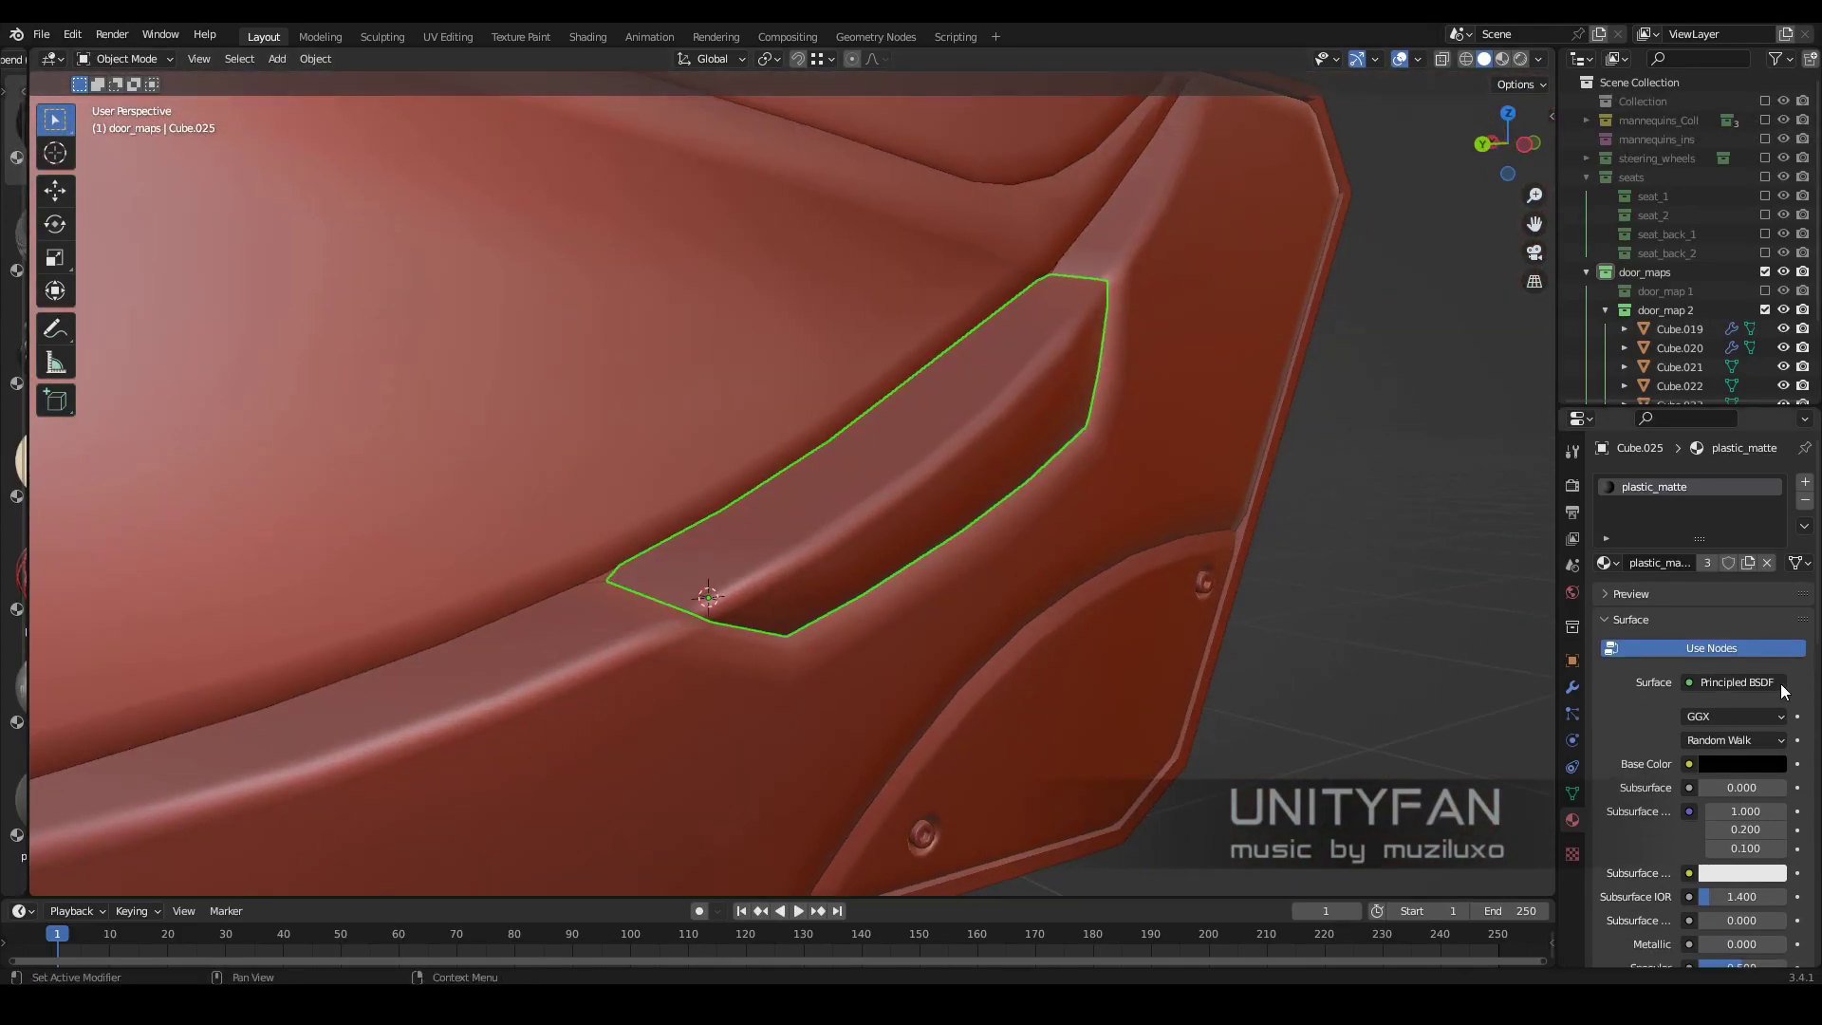
{"action": "left_click", "coordinate": [1572, 686]}
{"action": "left_click", "coordinate": [1644, 482]}
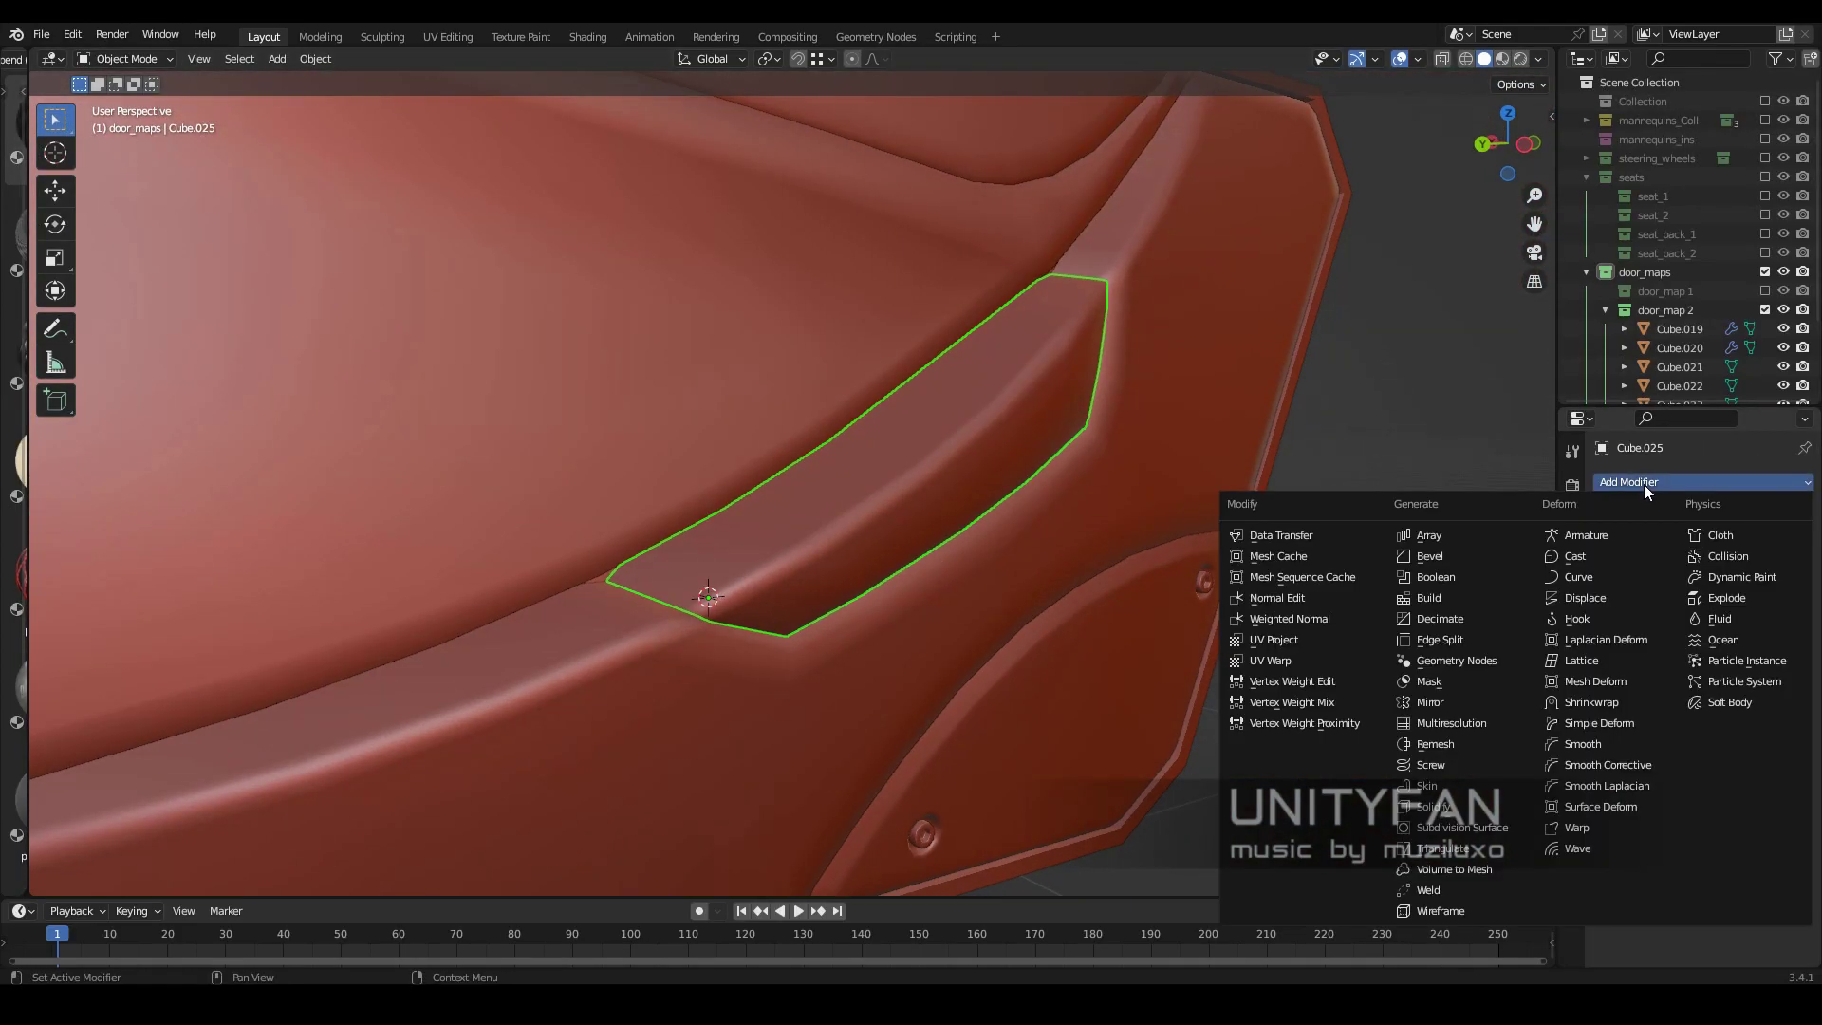
{"action": "left_click", "coordinate": [1432, 555]}
{"action": "left_click", "coordinate": [1723, 645]}
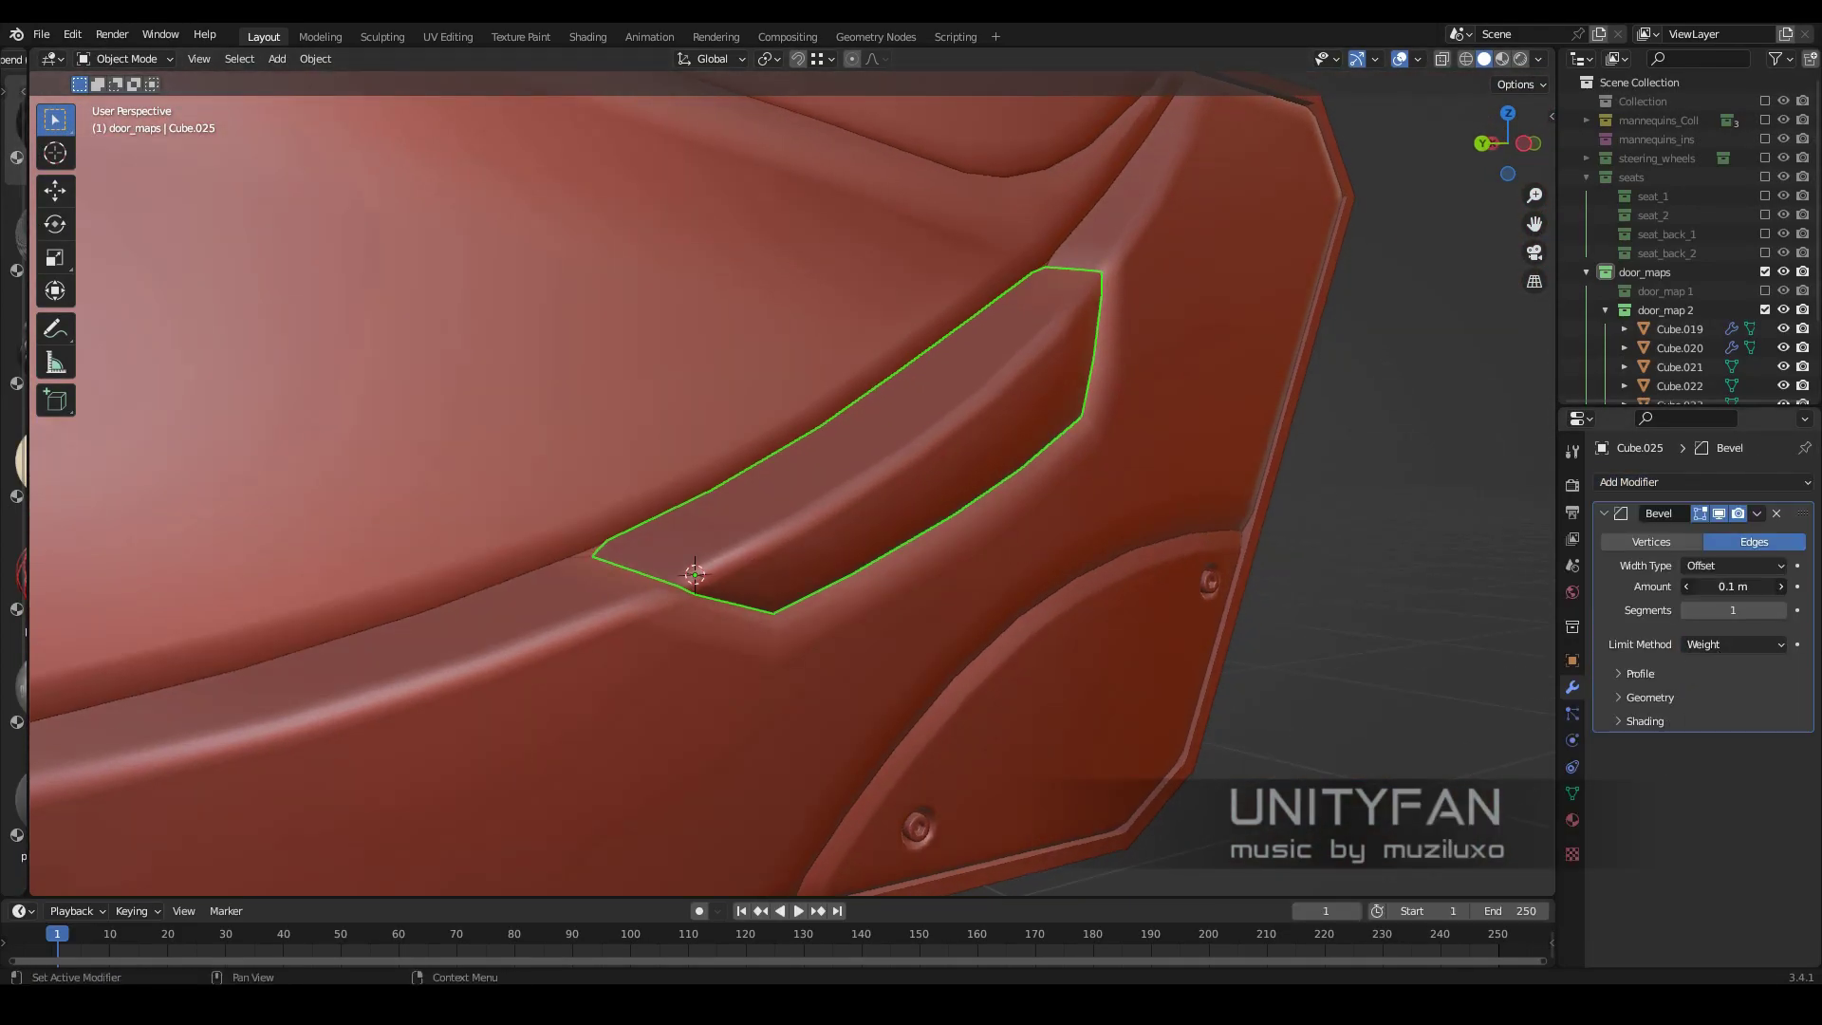
{"action": "type", "text": "2"}
{"action": "key", "text": "Return"}
{"action": "key", "text": "Tab"}
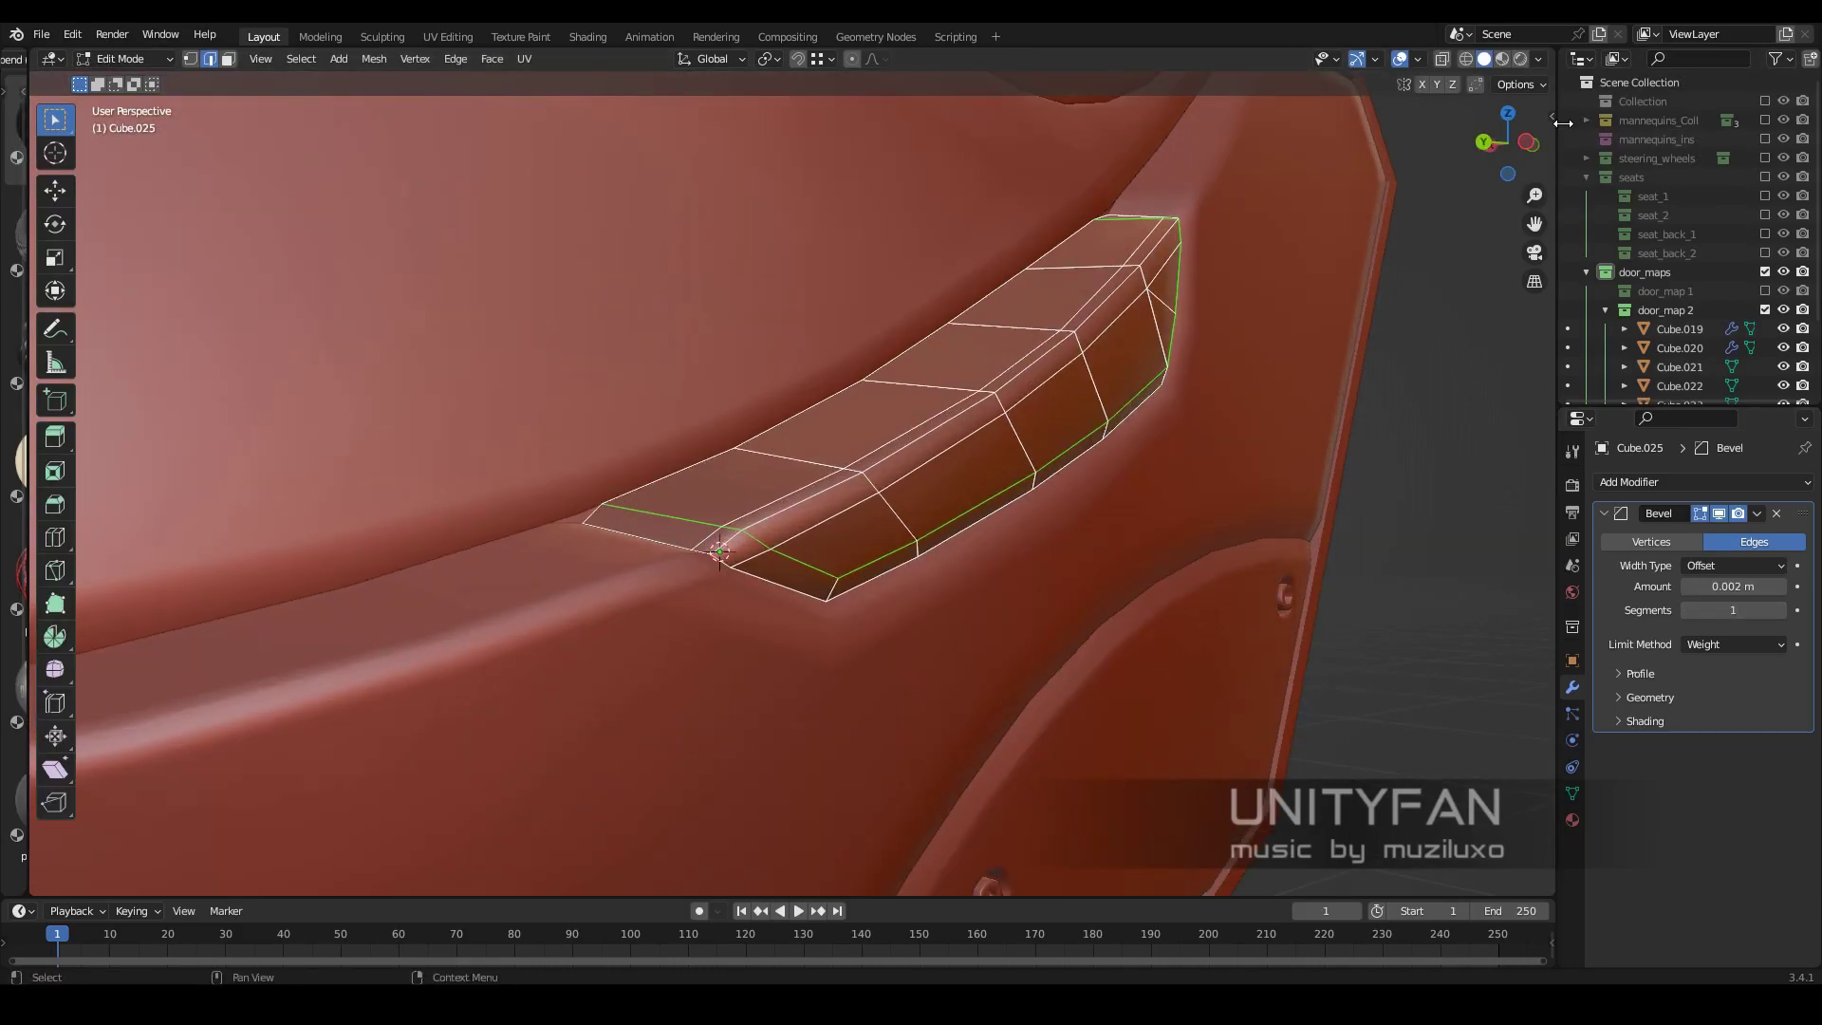
{"action": "key", "text": "n"}
{"action": "key", "text": "Tab"}
Add a Weighted Normal modifier with its weight raised to 100
{"action": "left_click", "coordinate": [1671, 483]}
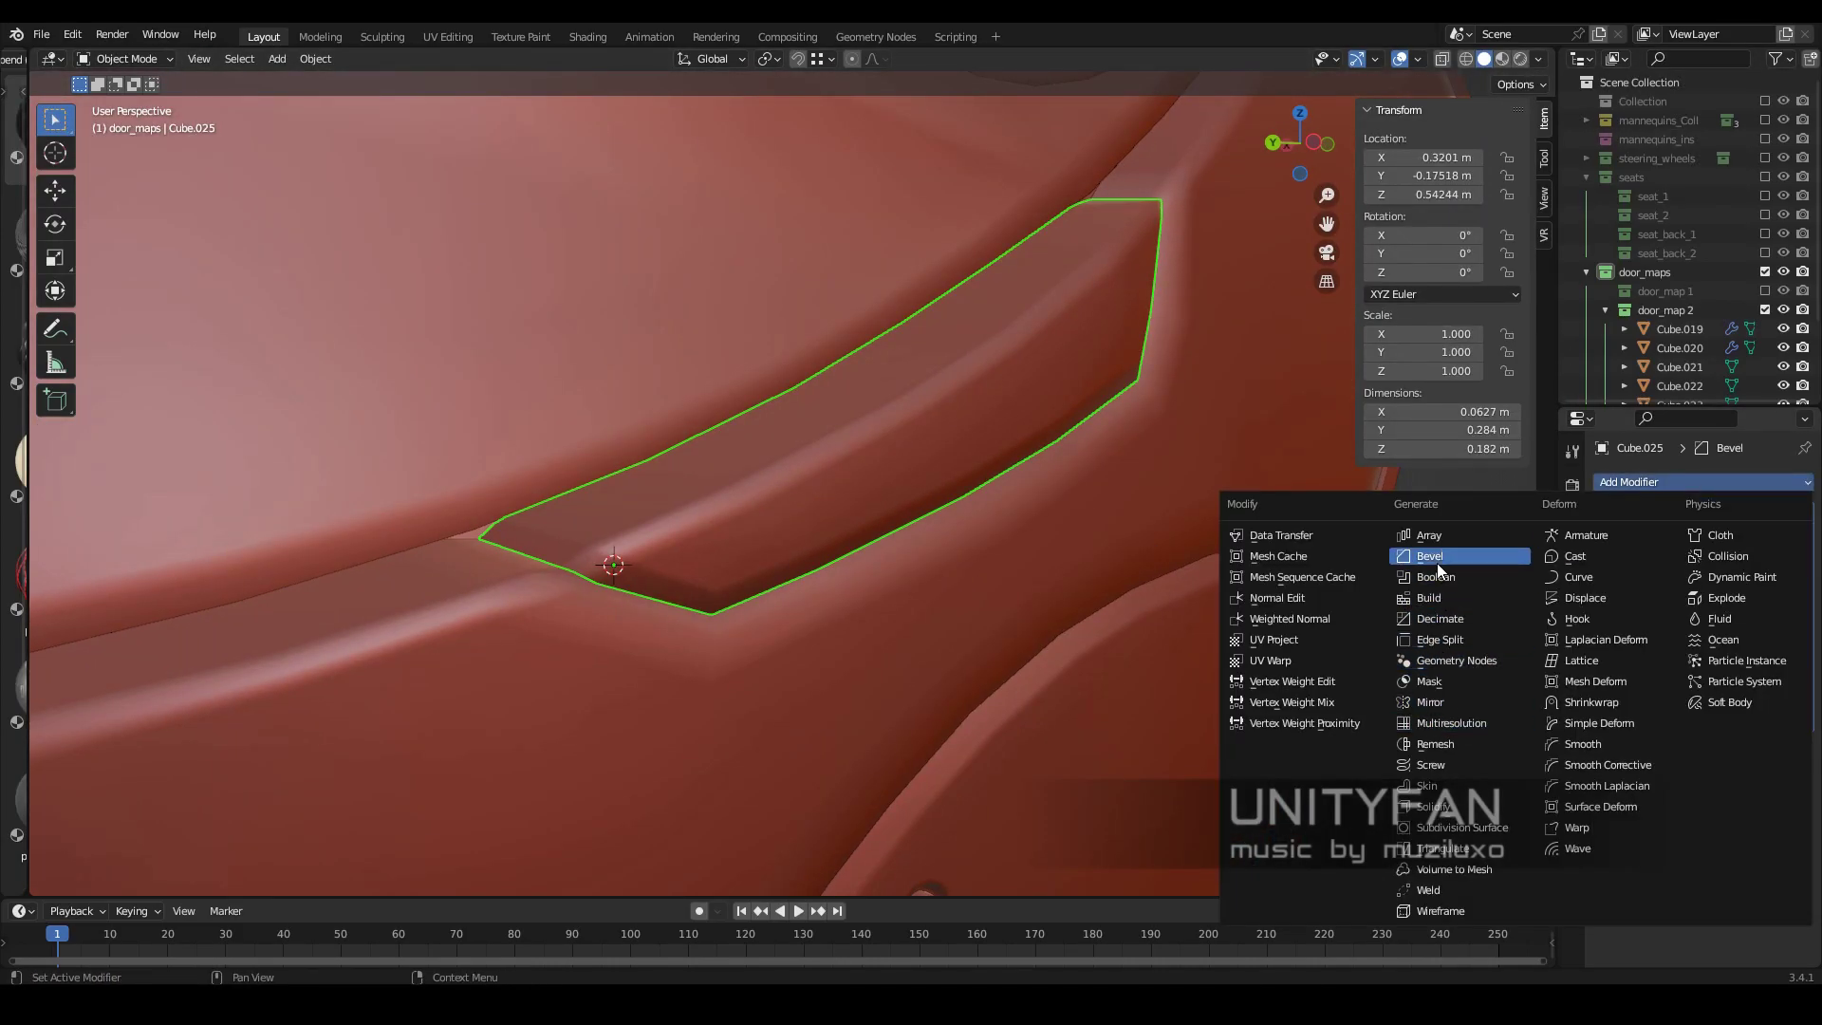
{"action": "left_click", "coordinate": [1289, 619]}
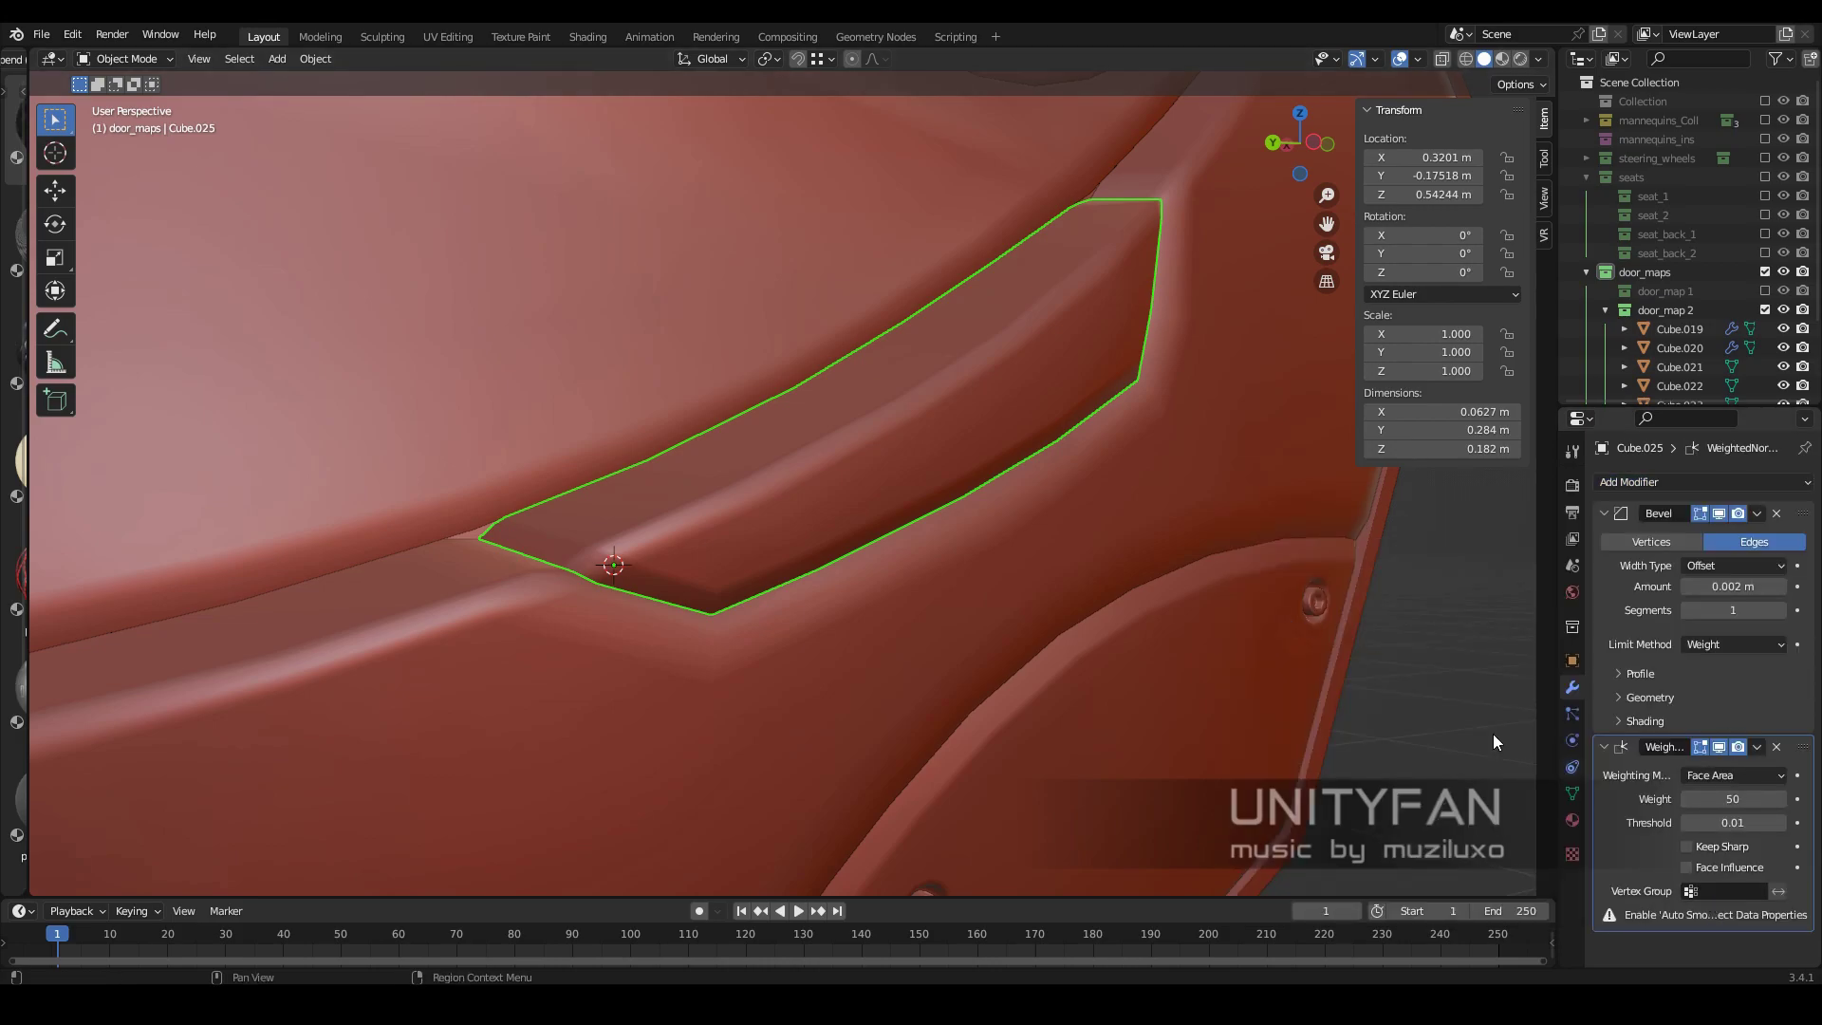
{"action": "left_click_drag", "start_coordinate": [1734, 799], "coordinate": [1785, 799]}
{"action": "scroll", "coordinate": [989, 596], "scroll_direction": "down", "scroll_amount": 5}
{"action": "scroll", "coordinate": [915, 560], "scroll_direction": "up", "scroll_amount": 5}
Set a bevel weight of 1 on the strip's lower outer edges
{"action": "key", "text": "Tab"}
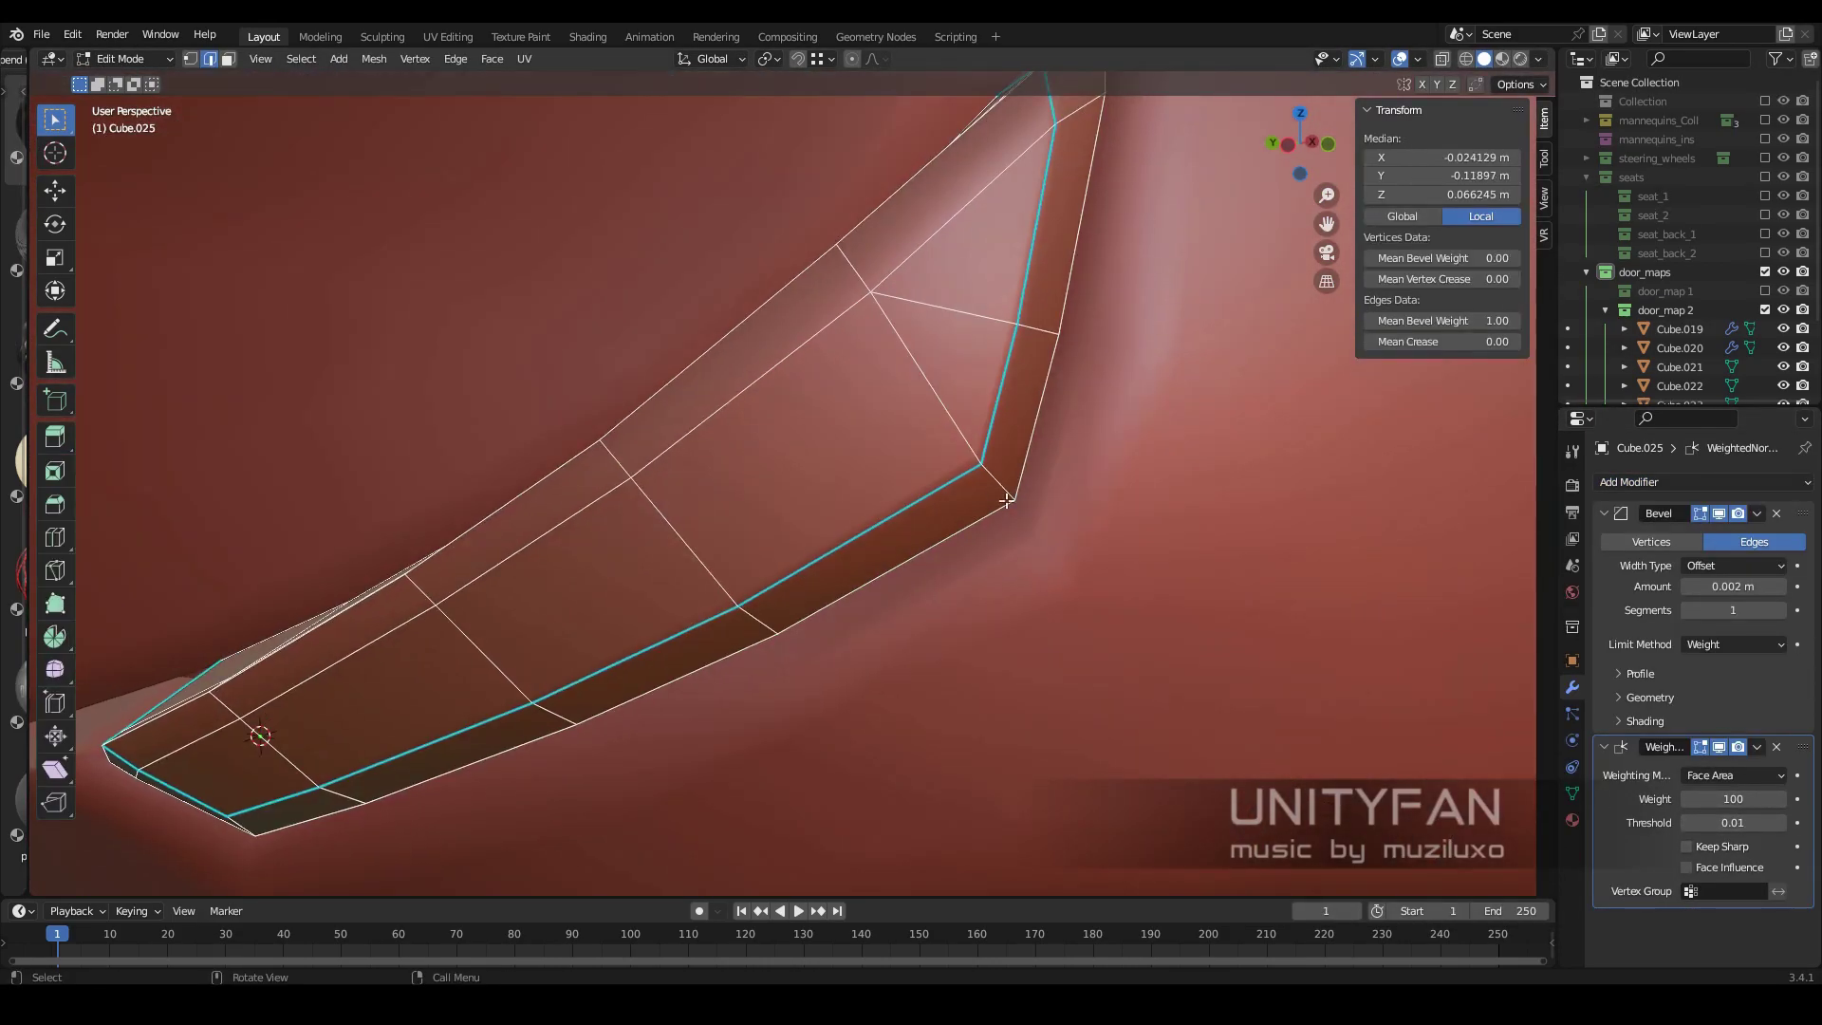
{"action": "left_click", "coordinate": [1122, 554]}
{"action": "scroll", "coordinate": [1073, 485], "scroll_direction": "up", "scroll_amount": 5}
{"action": "left_click_drag", "start_coordinate": [1468, 326], "coordinate": [1509, 326]}
{"action": "scroll", "coordinate": [929, 451], "scroll_direction": "down", "scroll_amount": 2}
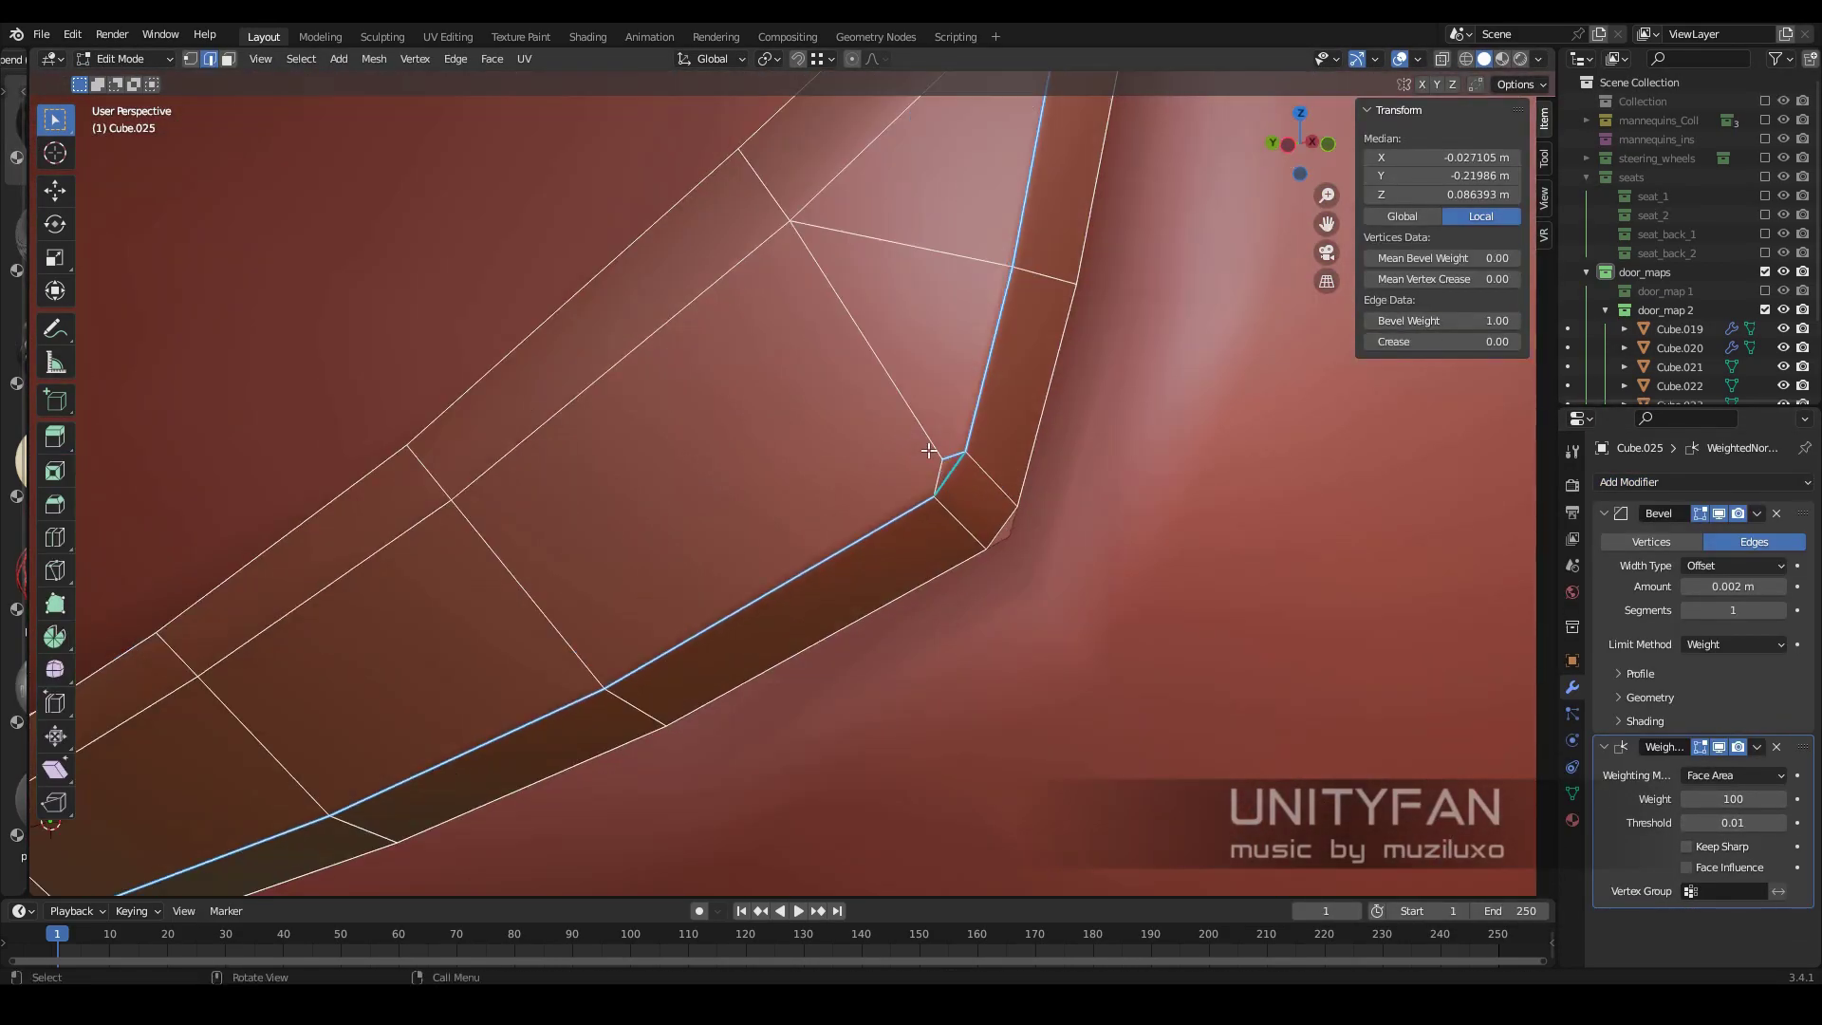
{"action": "left_click", "coordinate": [863, 380]}
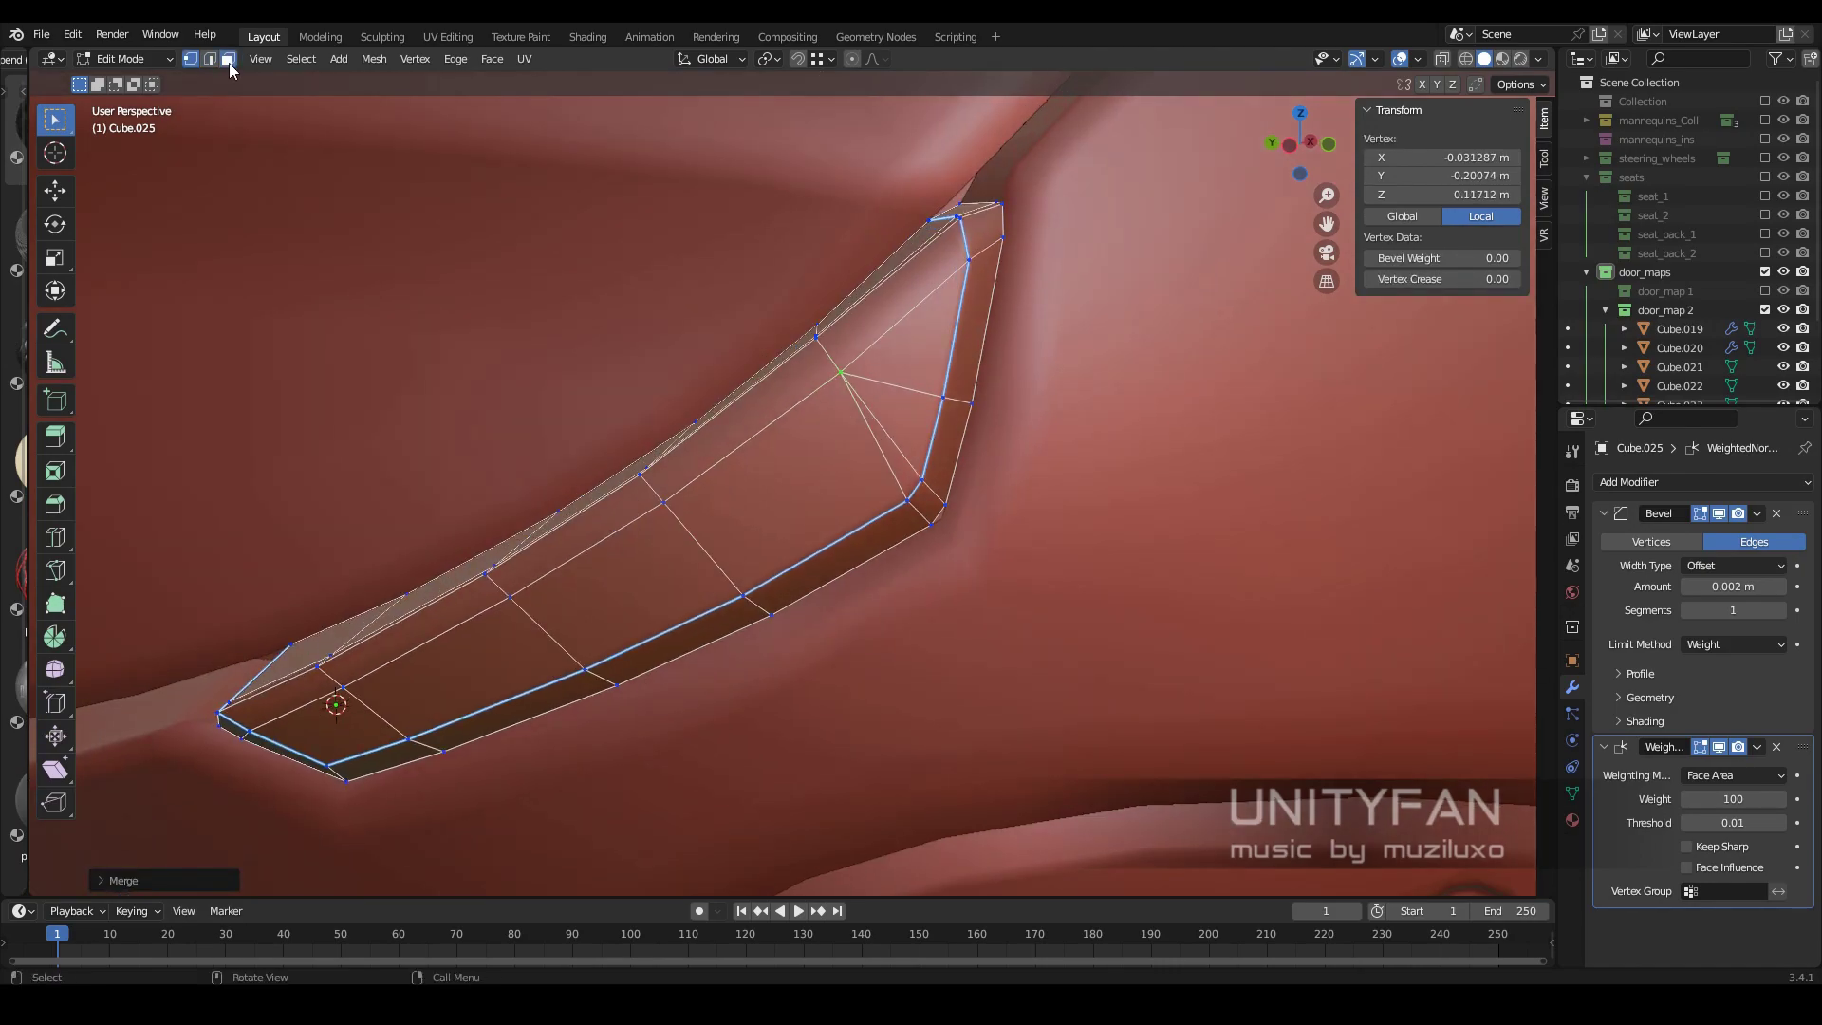
Merge the door panel's short corner edge into a single vertex
{"action": "key", "text": "Tab"}
{"action": "left_click", "coordinate": [1011, 484]}
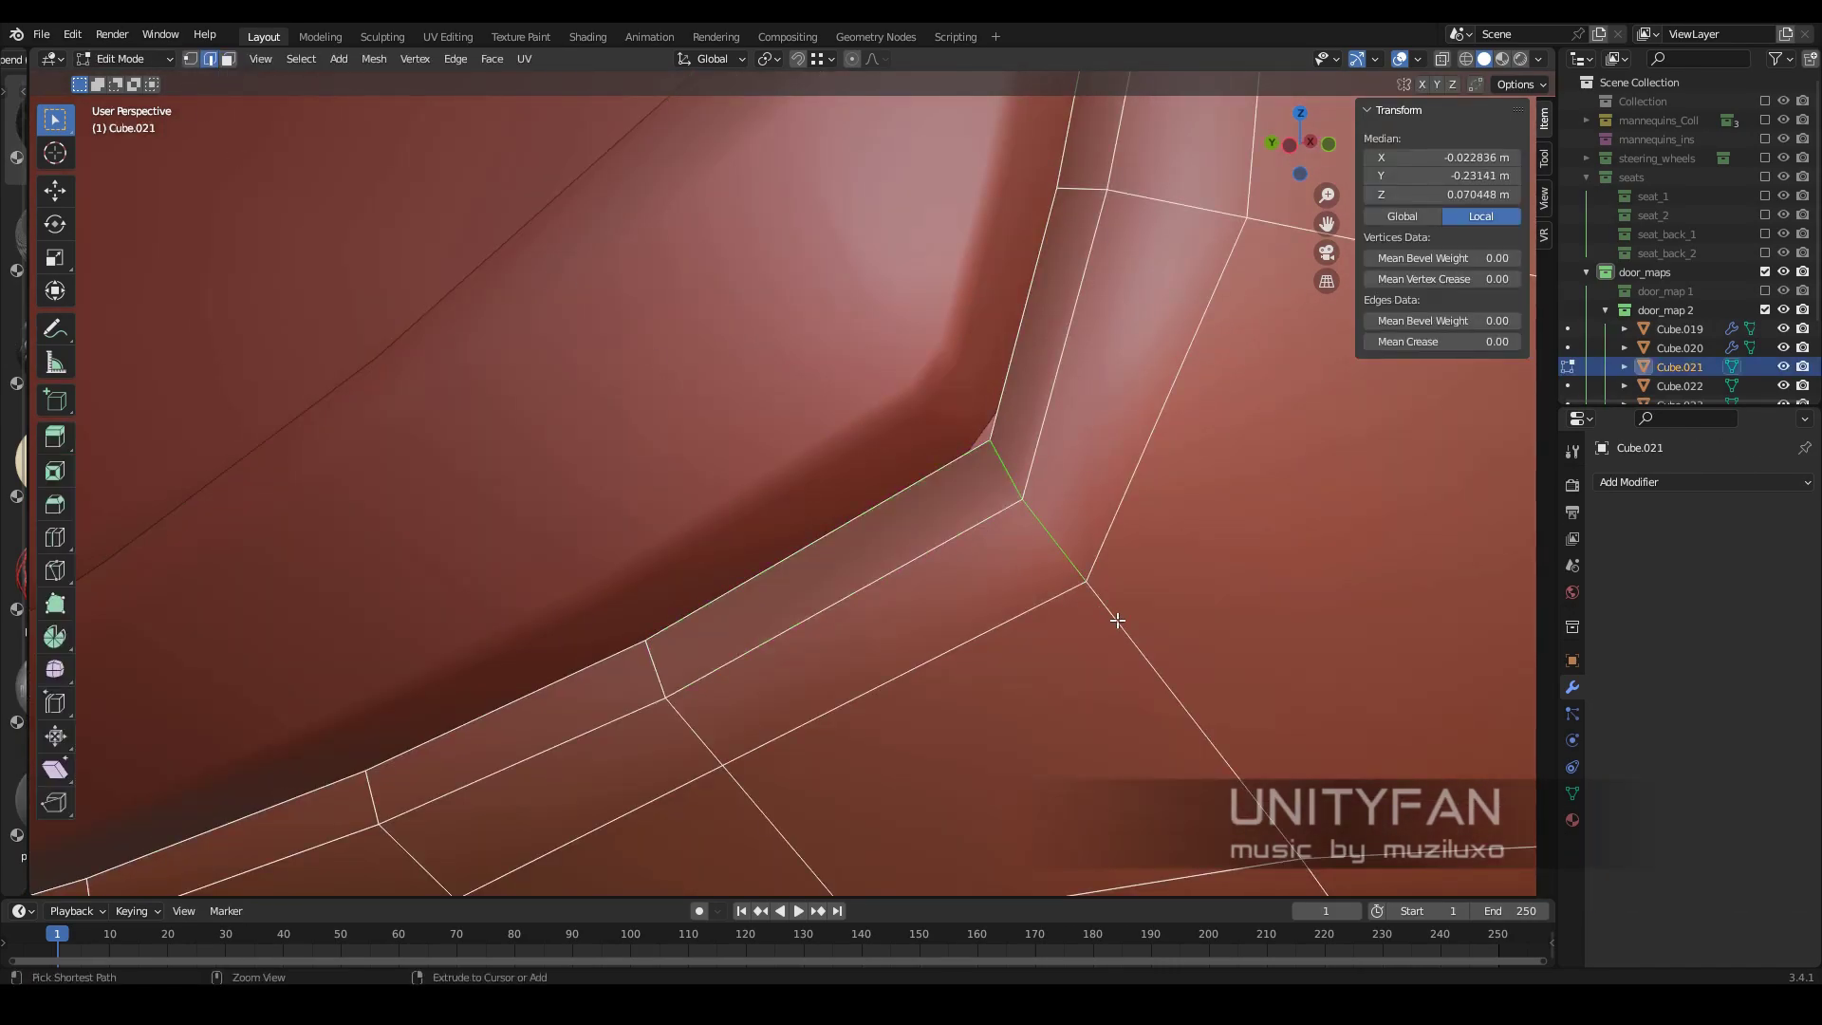
{"action": "key", "text": "m"}
{"action": "left_click", "coordinate": [1119, 627]}
{"action": "scroll", "coordinate": [1119, 630], "scroll_direction": "down", "scroll_amount": 3}
{"action": "key", "text": "1"}
{"action": "scroll", "coordinate": [949, 636], "scroll_direction": "down", "scroll_amount": 3}
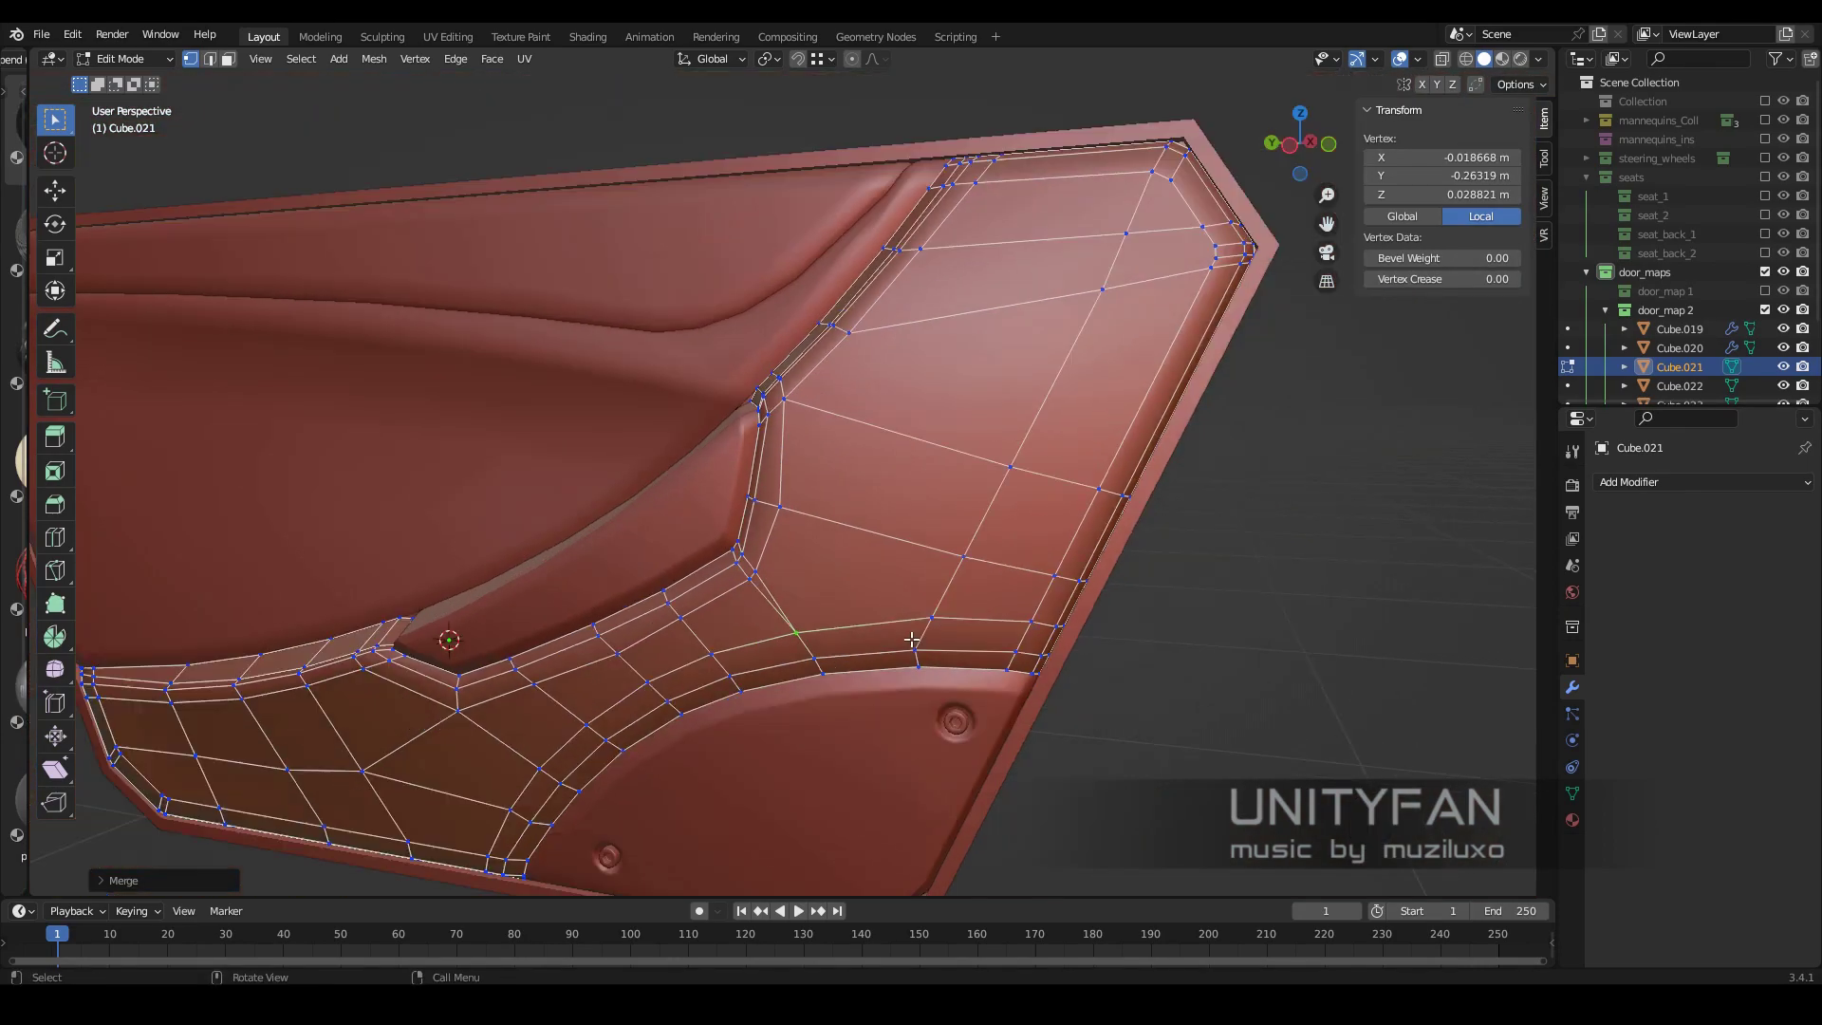
{"action": "scroll", "coordinate": [912, 641], "scroll_direction": "down", "scroll_amount": 1}
Knife-cut an edge across the door panel between opposite corner vertices
{"action": "key", "text": "k"}
{"action": "left_click", "coordinate": [787, 670]}
{"action": "left_click", "coordinate": [1080, 199]}
{"action": "key", "text": "Return"}
{"action": "middle_click_drag", "start_coordinate": [1085, 202], "coordinate": [854, 427]}
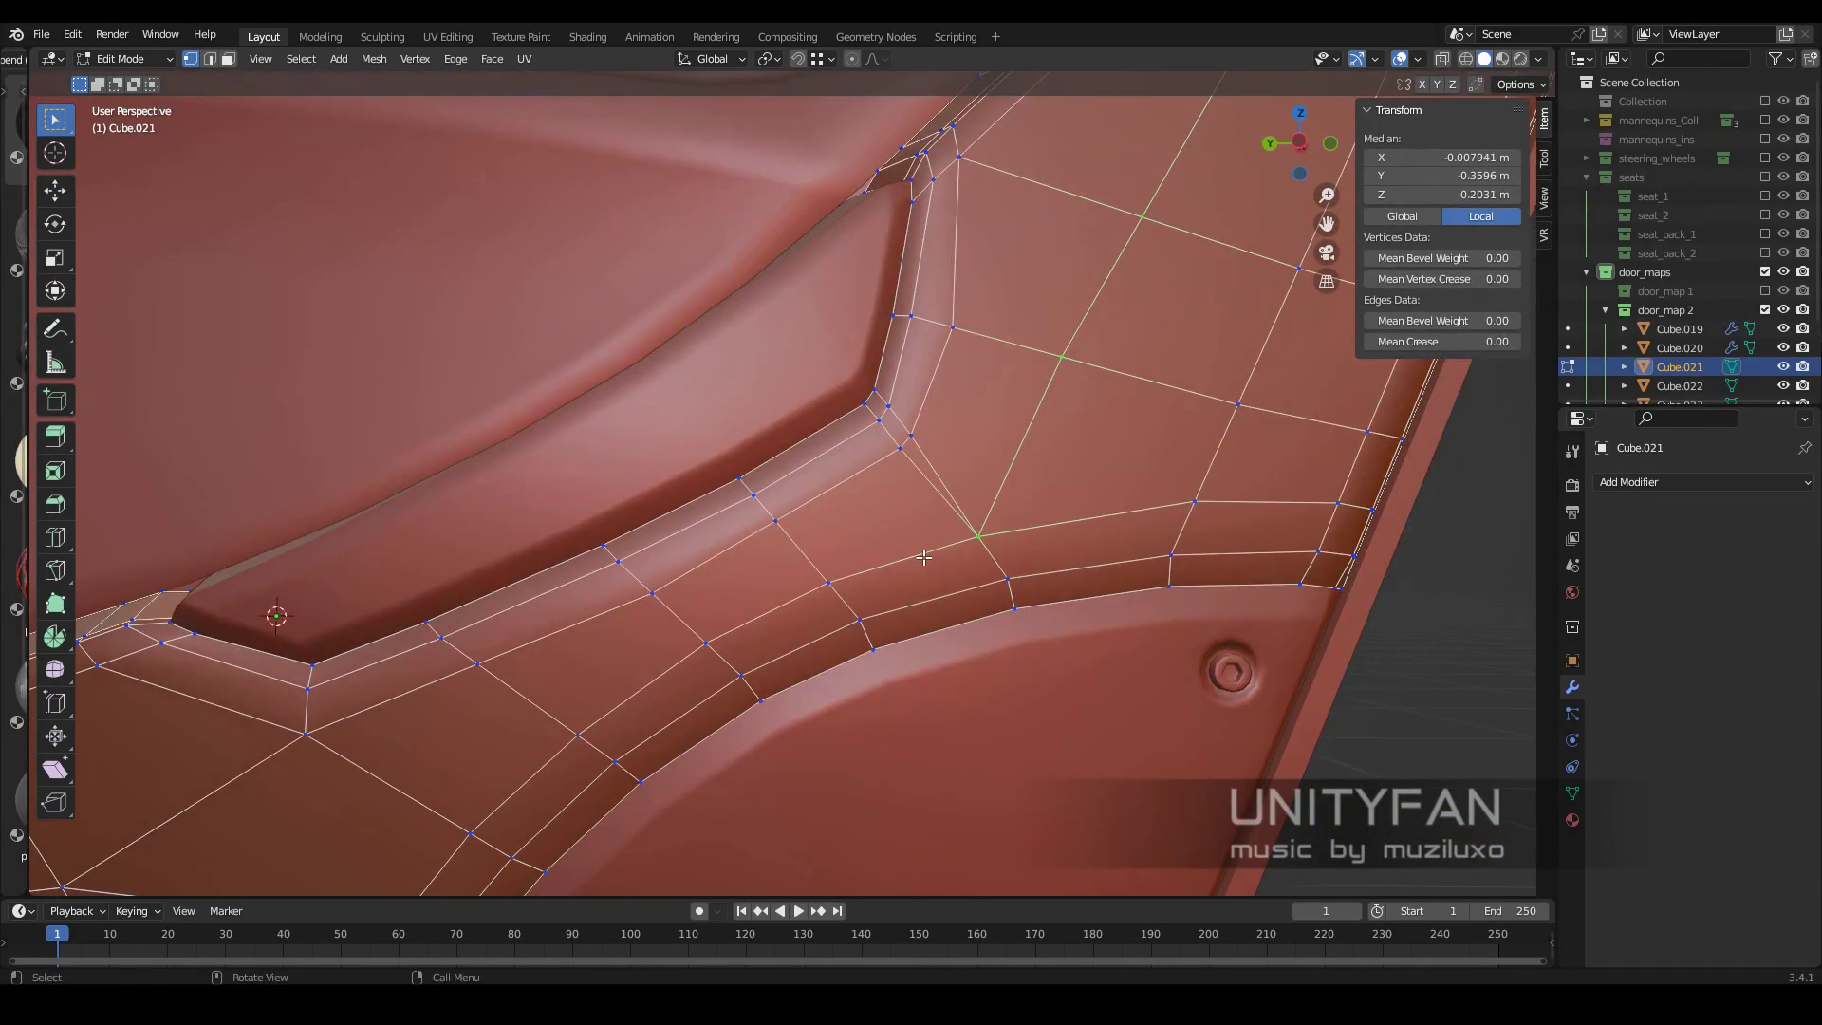
{"action": "scroll", "coordinate": [854, 427], "scroll_direction": "down", "scroll_amount": 3}
{"action": "key", "text": "Tab"}
Select the door handle Cube.025, enter Edit Mode and frame it
{"action": "left_click", "coordinate": [743, 516]}
{"action": "key", "text": "Tab"}
{"action": "key", "text": "KP_Decimal"}
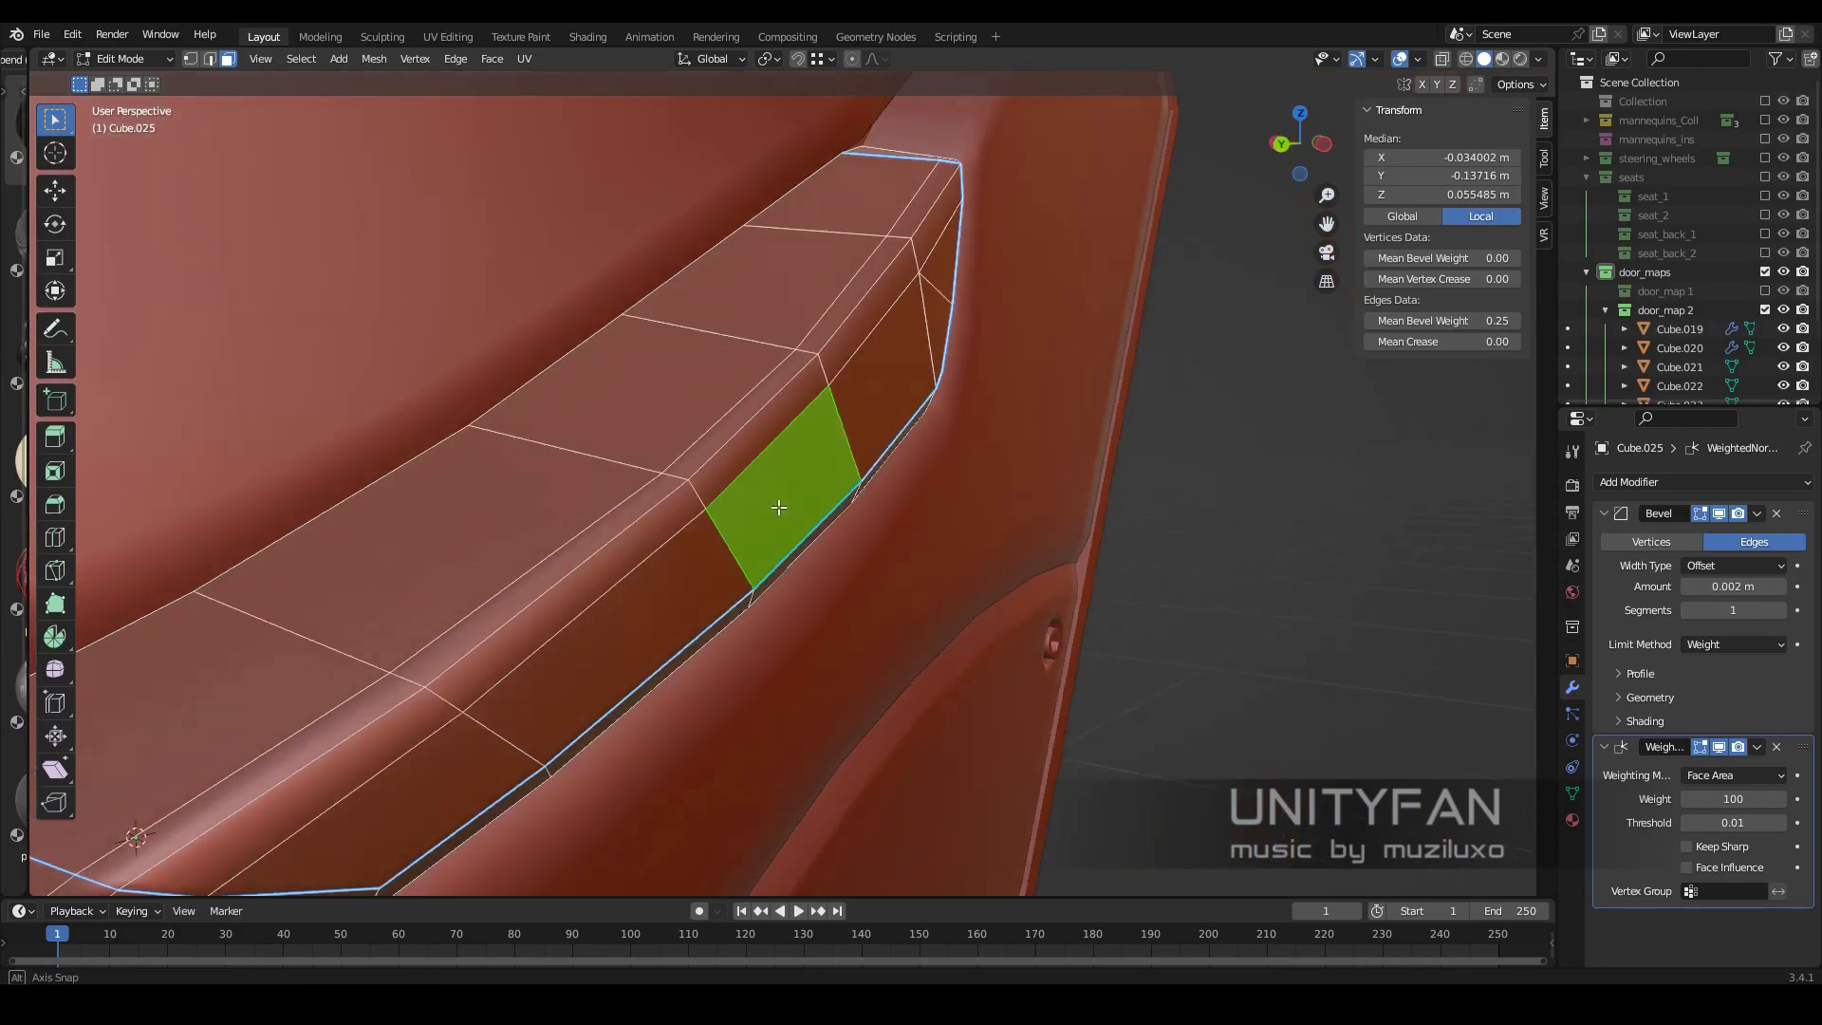
Knife-cut a loop of new edges outlining the pocket on the handle top
{"action": "mouse_move", "coordinate": [917, 499]}
{"action": "middle_mouse_down"}
{"action": "mouse_move", "coordinate": [772, 509]}
{"action": "mouse_move", "coordinate": [712, 563]}
{"action": "mouse_move", "coordinate": [566, 576]}
{"action": "middle_mouse_up"}
{"action": "key", "text": "alt+a"}
{"action": "key", "text": "1"}
{"action": "scroll", "coordinate": [712, 563], "scroll_direction": "up", "scroll_amount": 3}
{"action": "key", "text": "k"}
{"action": "middle_click_drag", "start_coordinate": [1044, 404], "coordinate": [989, 459], "text": "shift"}
{"action": "left_click", "coordinate": [1023, 405]}
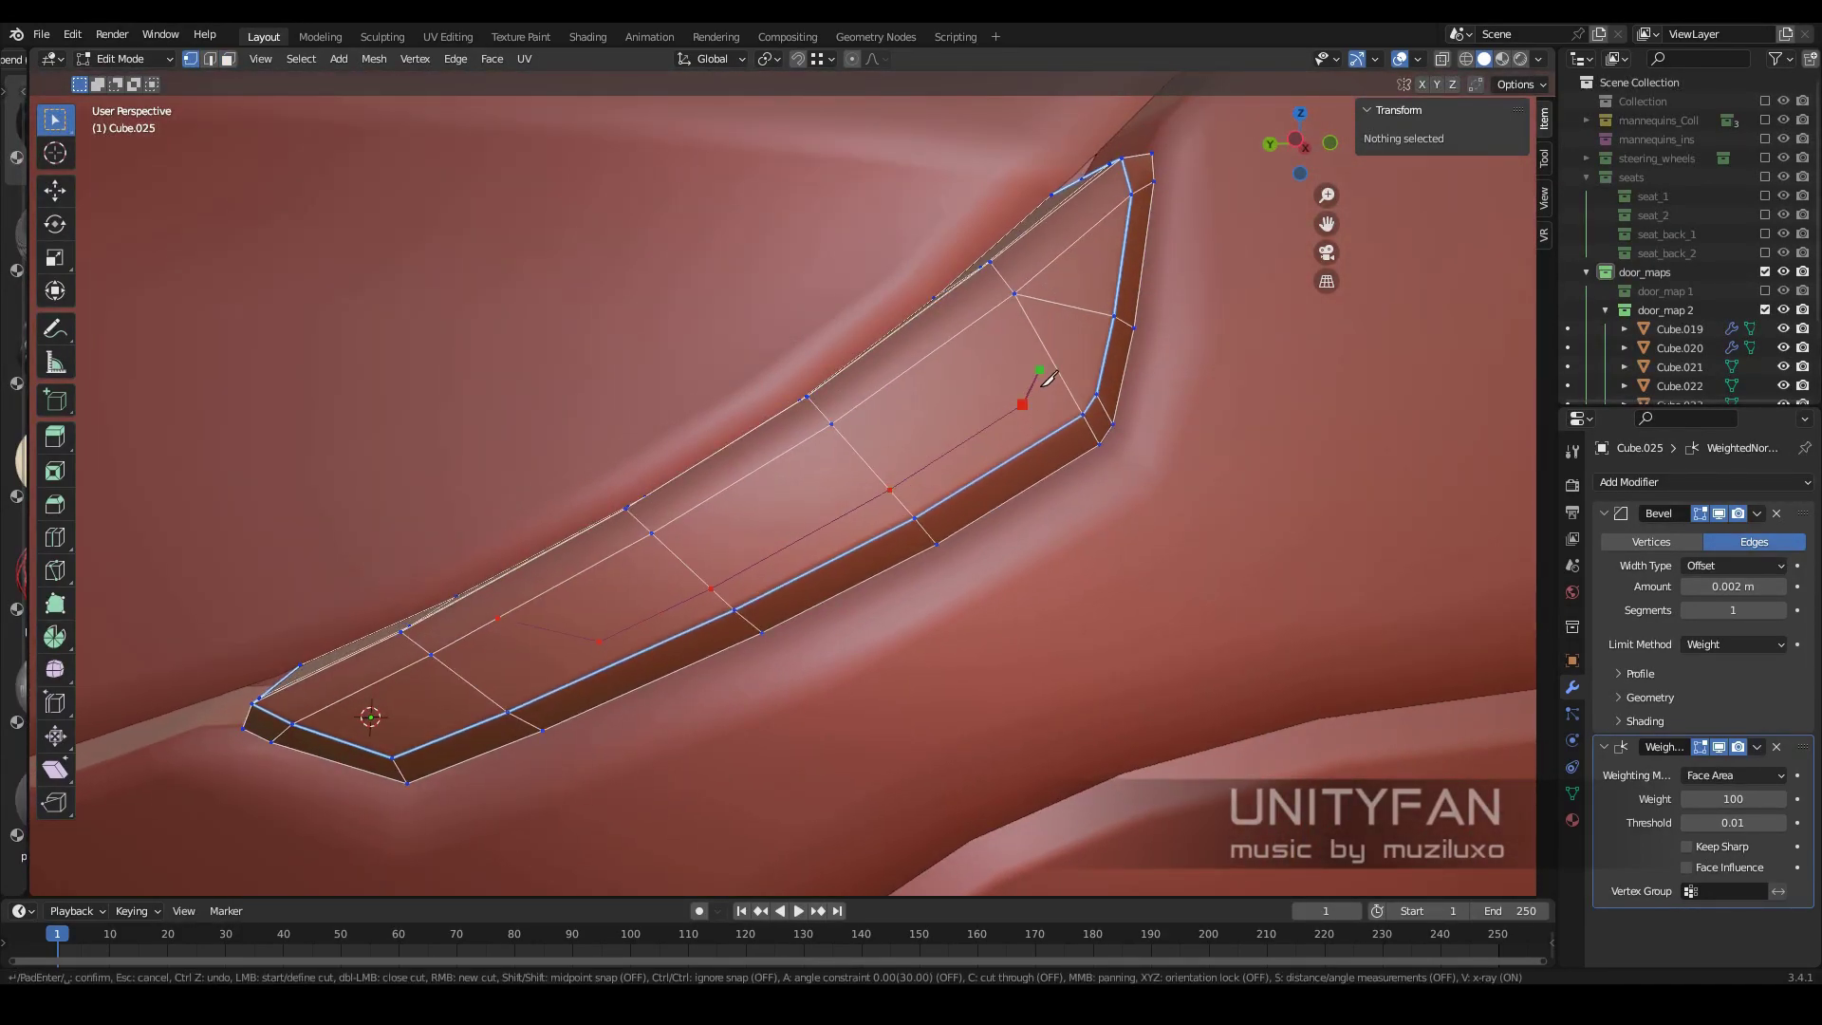
{"action": "middle_click_drag", "start_coordinate": [1084, 262], "coordinate": [690, 731]}
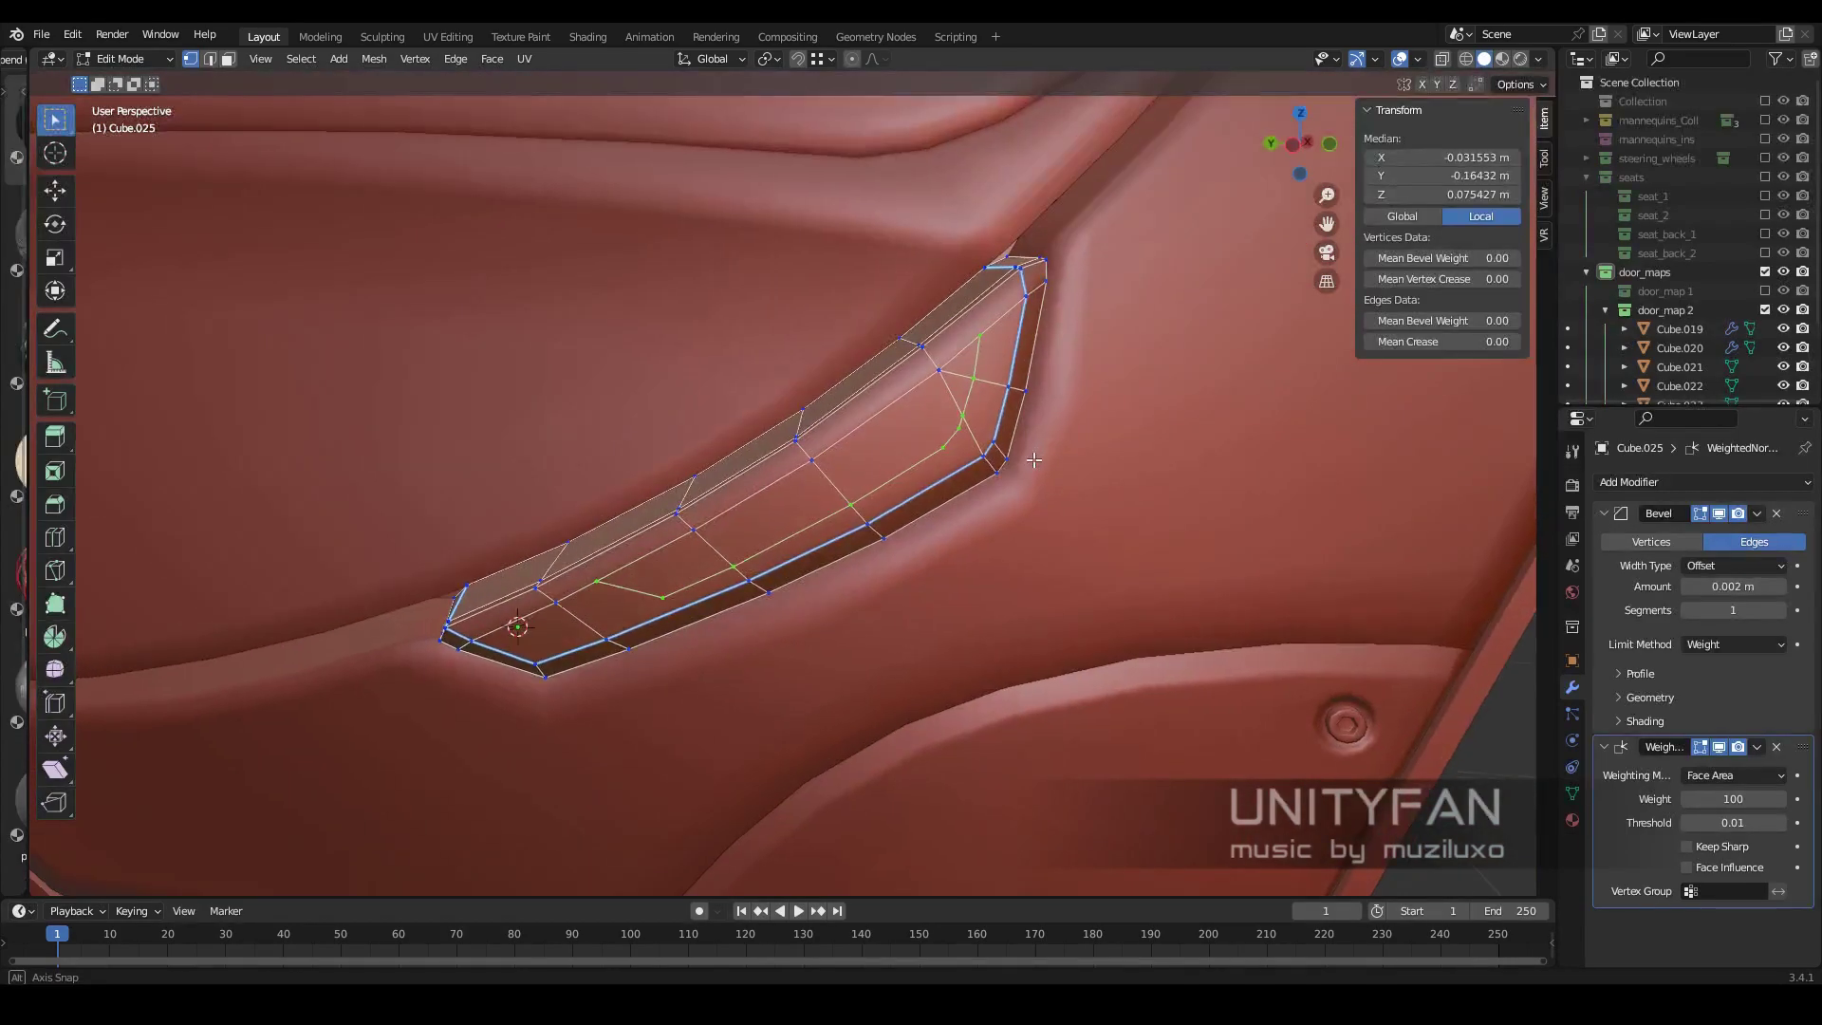
{"action": "scroll", "coordinate": [690, 731], "scroll_direction": "up", "scroll_amount": 4}
{"action": "left_click", "coordinate": [598, 606]}
{"action": "middle_click_drag", "start_coordinate": [604, 610], "coordinate": [628, 571]}
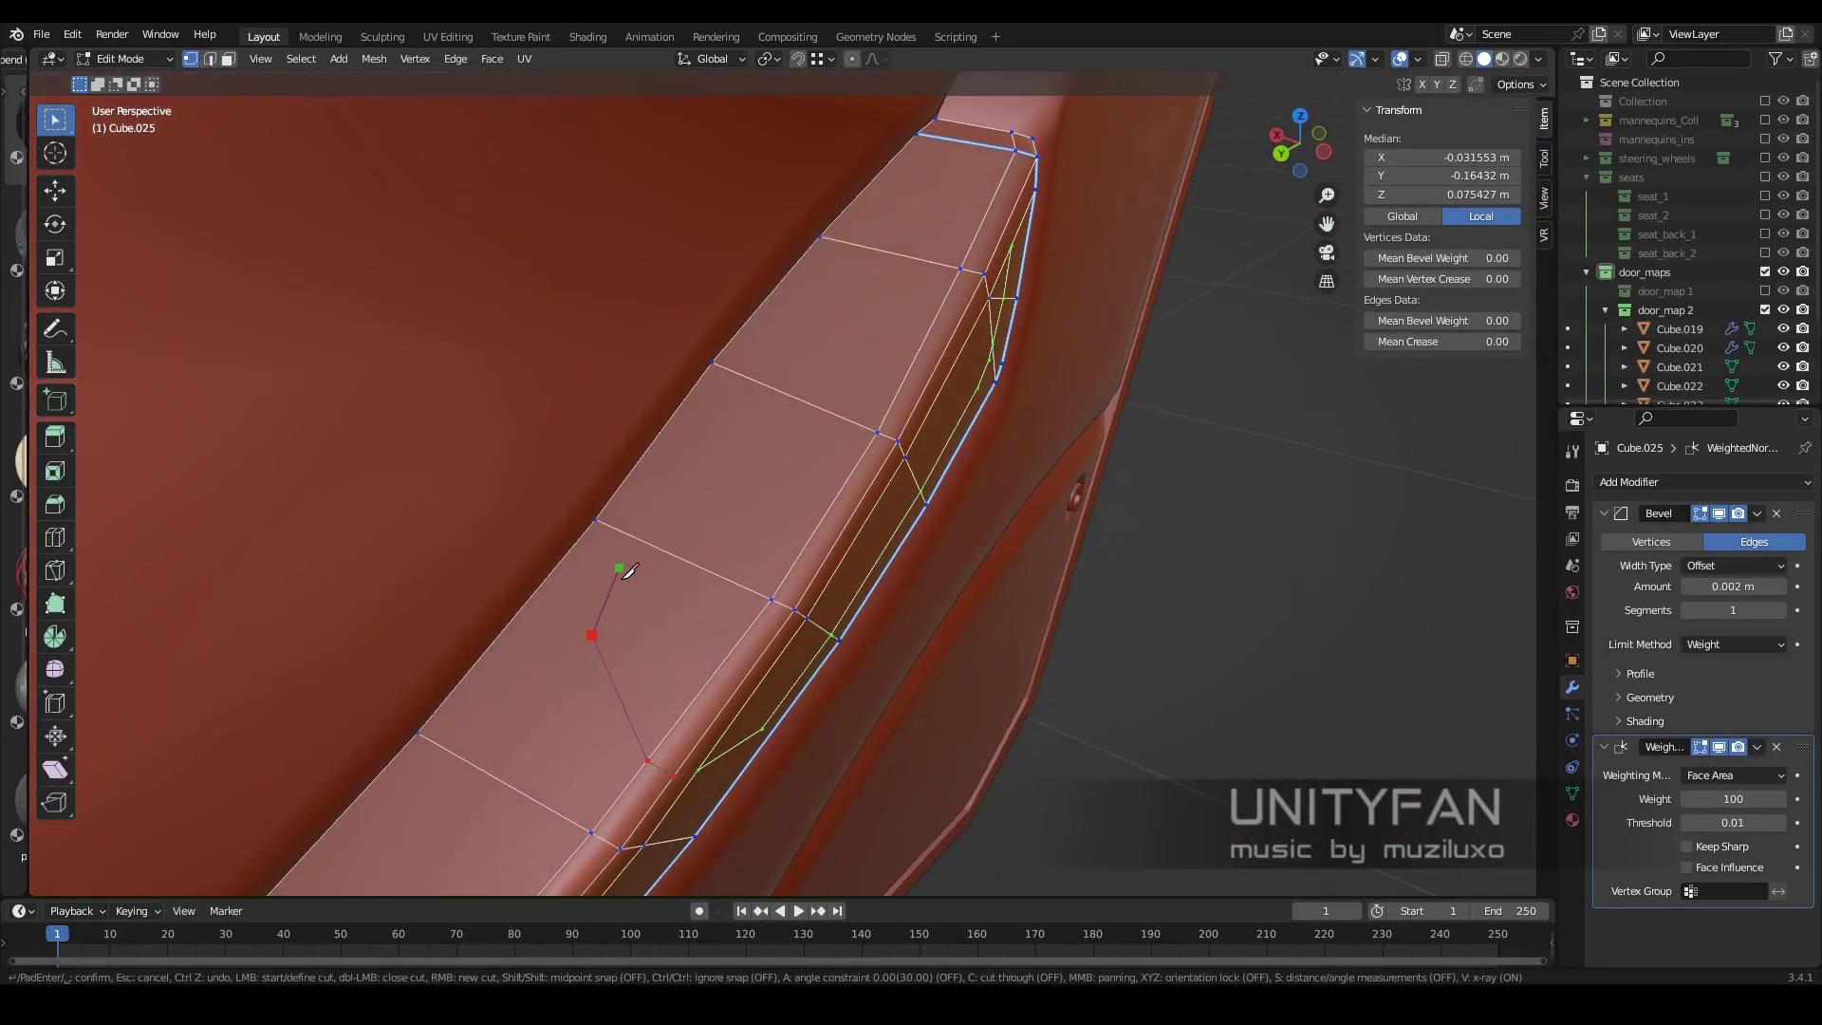
{"action": "left_click", "coordinate": [742, 392]}
{"action": "mouse_move", "coordinate": [744, 396]}
{"action": "middle_mouse_down"}
{"action": "mouse_move", "coordinate": [778, 411]}
{"action": "mouse_move", "coordinate": [878, 386]}
{"action": "middle_mouse_up"}
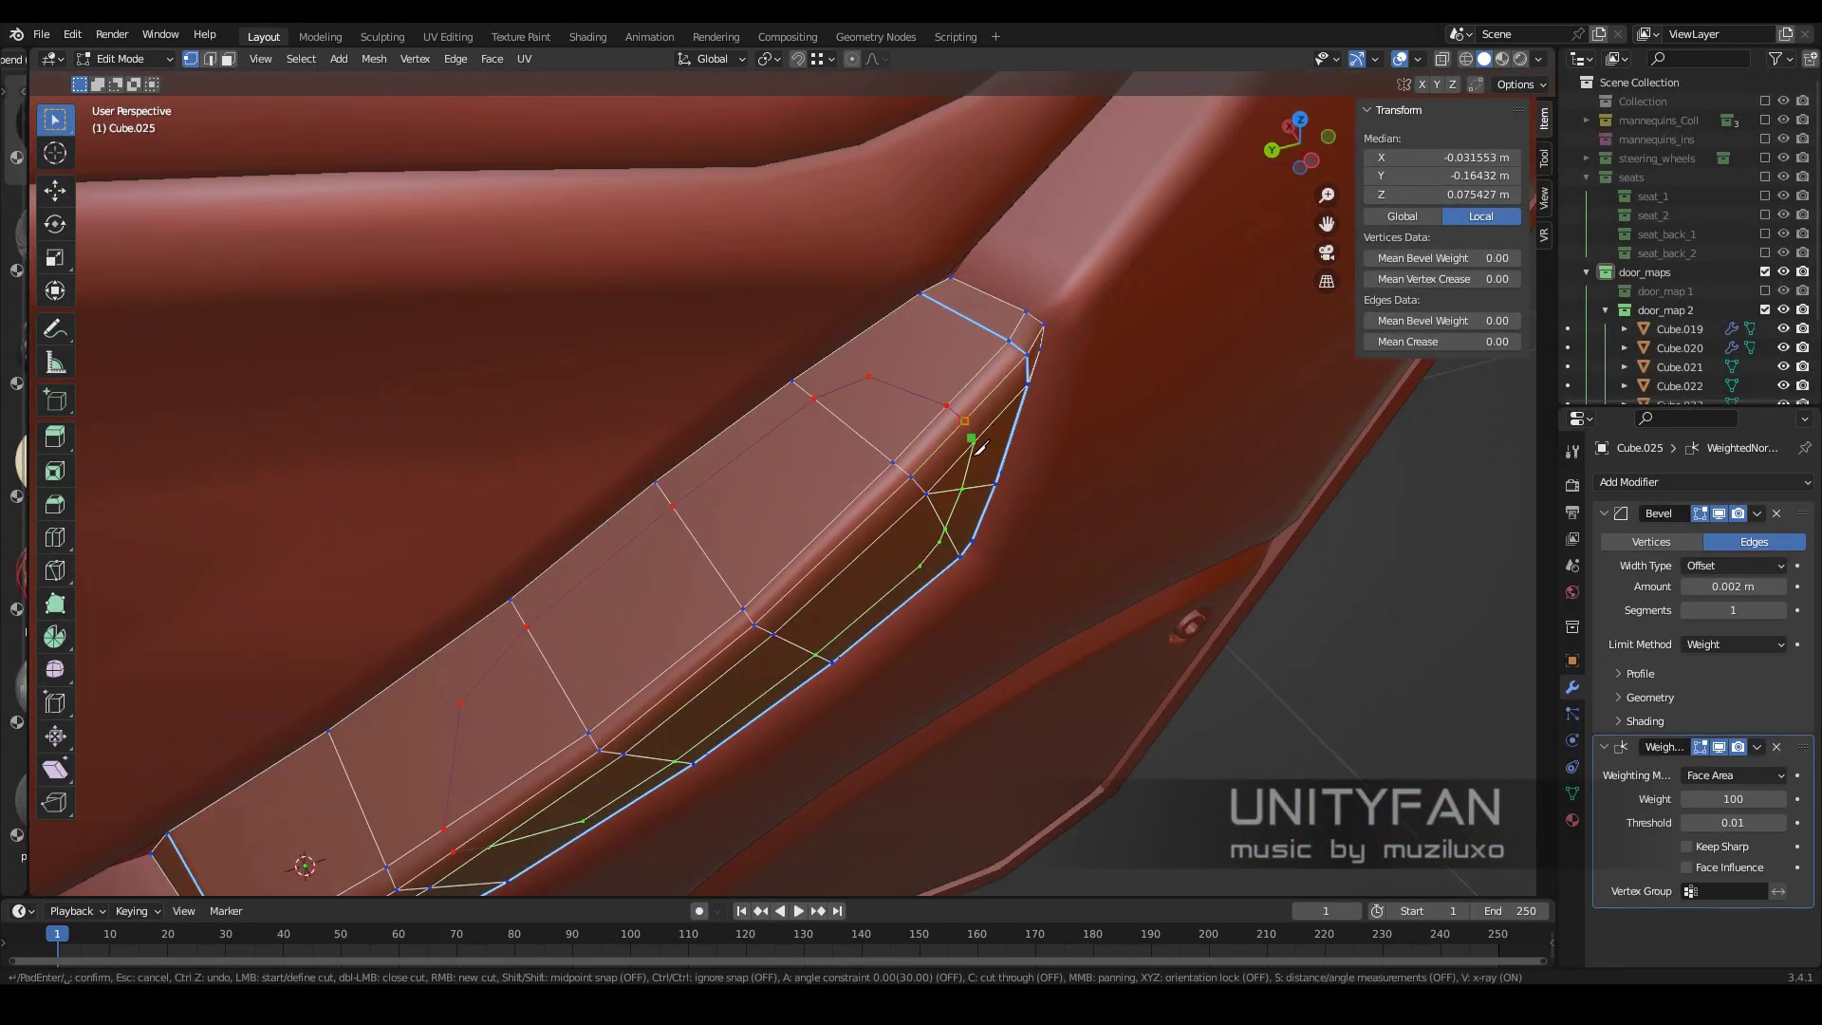
{"action": "key", "text": "Return"}
{"action": "scroll", "coordinate": [981, 446], "scroll_direction": "down", "scroll_amount": 3}
{"action": "mouse_move", "coordinate": [981, 446]}
{"action": "middle_mouse_down"}
{"action": "mouse_move", "coordinate": [866, 596]}
{"action": "mouse_move", "coordinate": [721, 384]}
{"action": "middle_mouse_up"}
{"action": "scroll", "coordinate": [902, 532], "scroll_direction": "up", "scroll_amount": 3}
Scale the inner pocket faces down and sink them into the handle
{"action": "key", "text": "3"}
{"action": "mouse_move", "coordinate": [705, 597]}
{"action": "middle_mouse_down"}
{"action": "mouse_move", "coordinate": [793, 460]}
{"action": "mouse_move", "coordinate": [785, 517]}
{"action": "mouse_move", "coordinate": [913, 506]}
{"action": "mouse_move", "coordinate": [773, 529]}
{"action": "middle_mouse_up"}
{"action": "key", "text": "s"}
{"action": "left_click", "coordinate": [794, 494]}
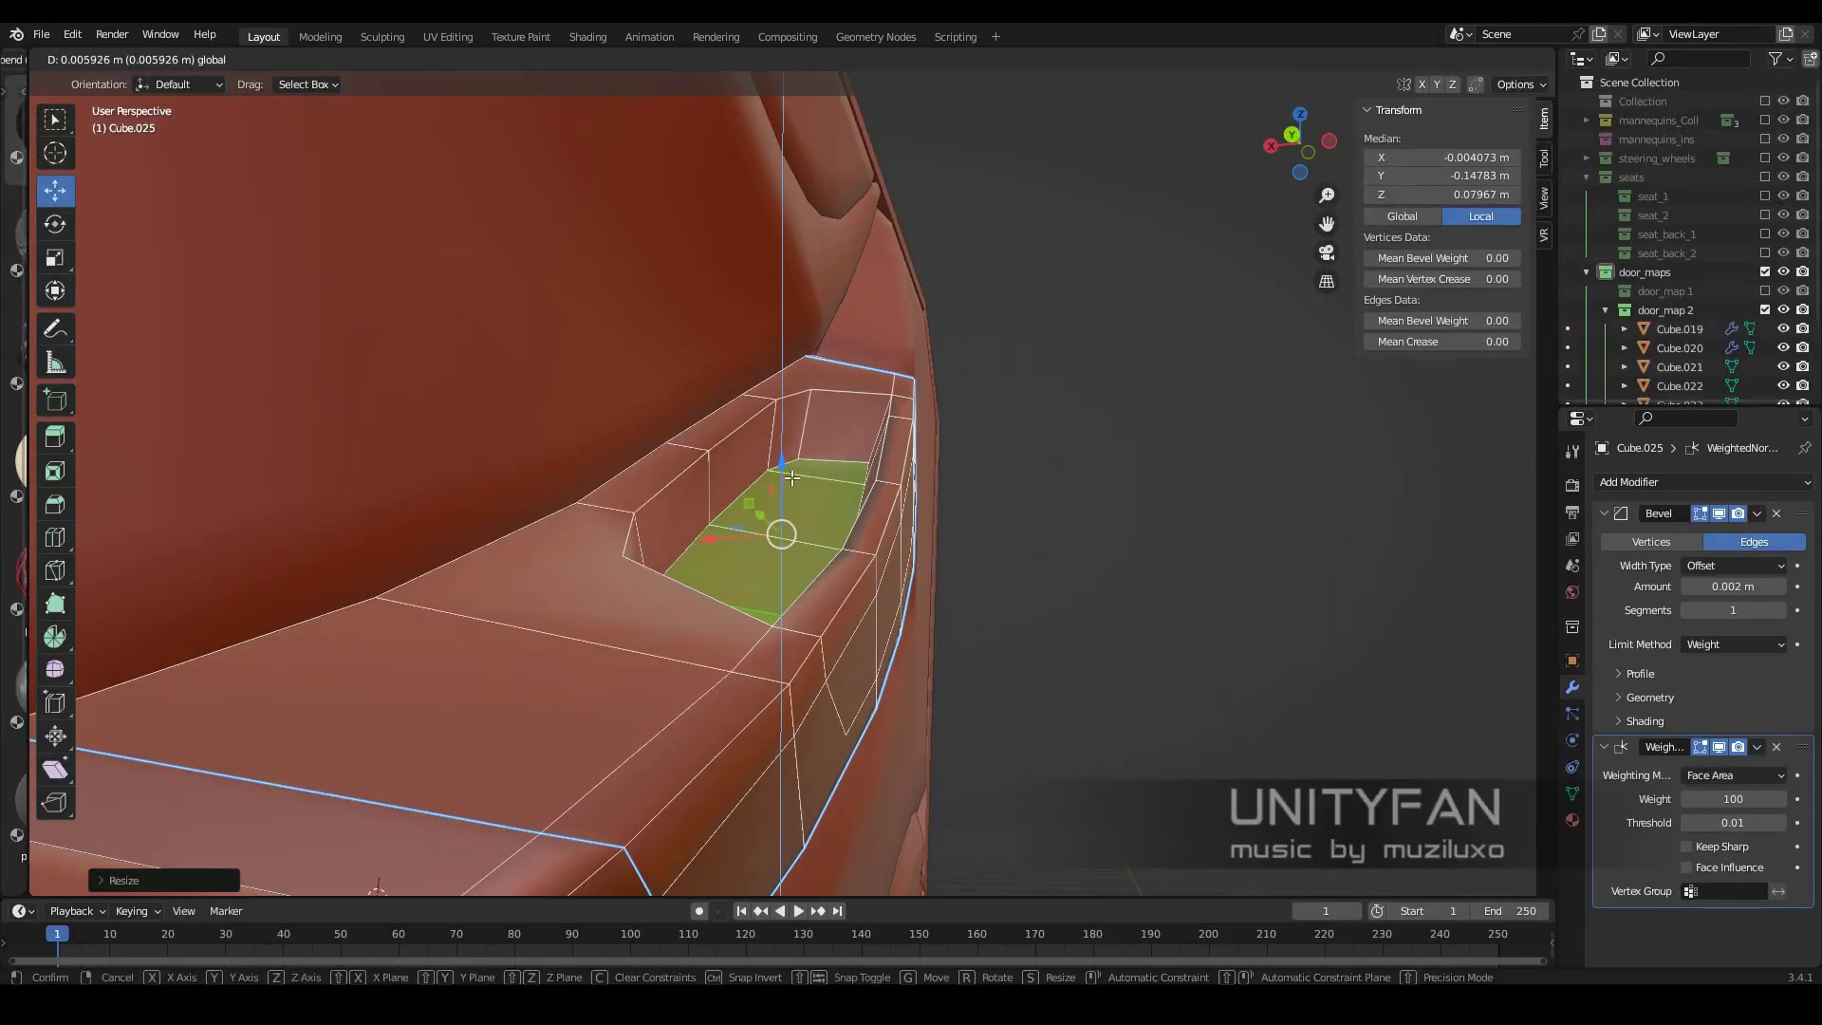
{"action": "key", "text": "alt+z"}
{"action": "left_click_drag", "start_coordinate": [810, 529], "coordinate": [816, 512]}
{"action": "key", "text": "alt+z"}
Delete the selected faces and merge the opening's vertices at last
{"action": "key", "text": "x"}
{"action": "left_click", "coordinate": [823, 521]}
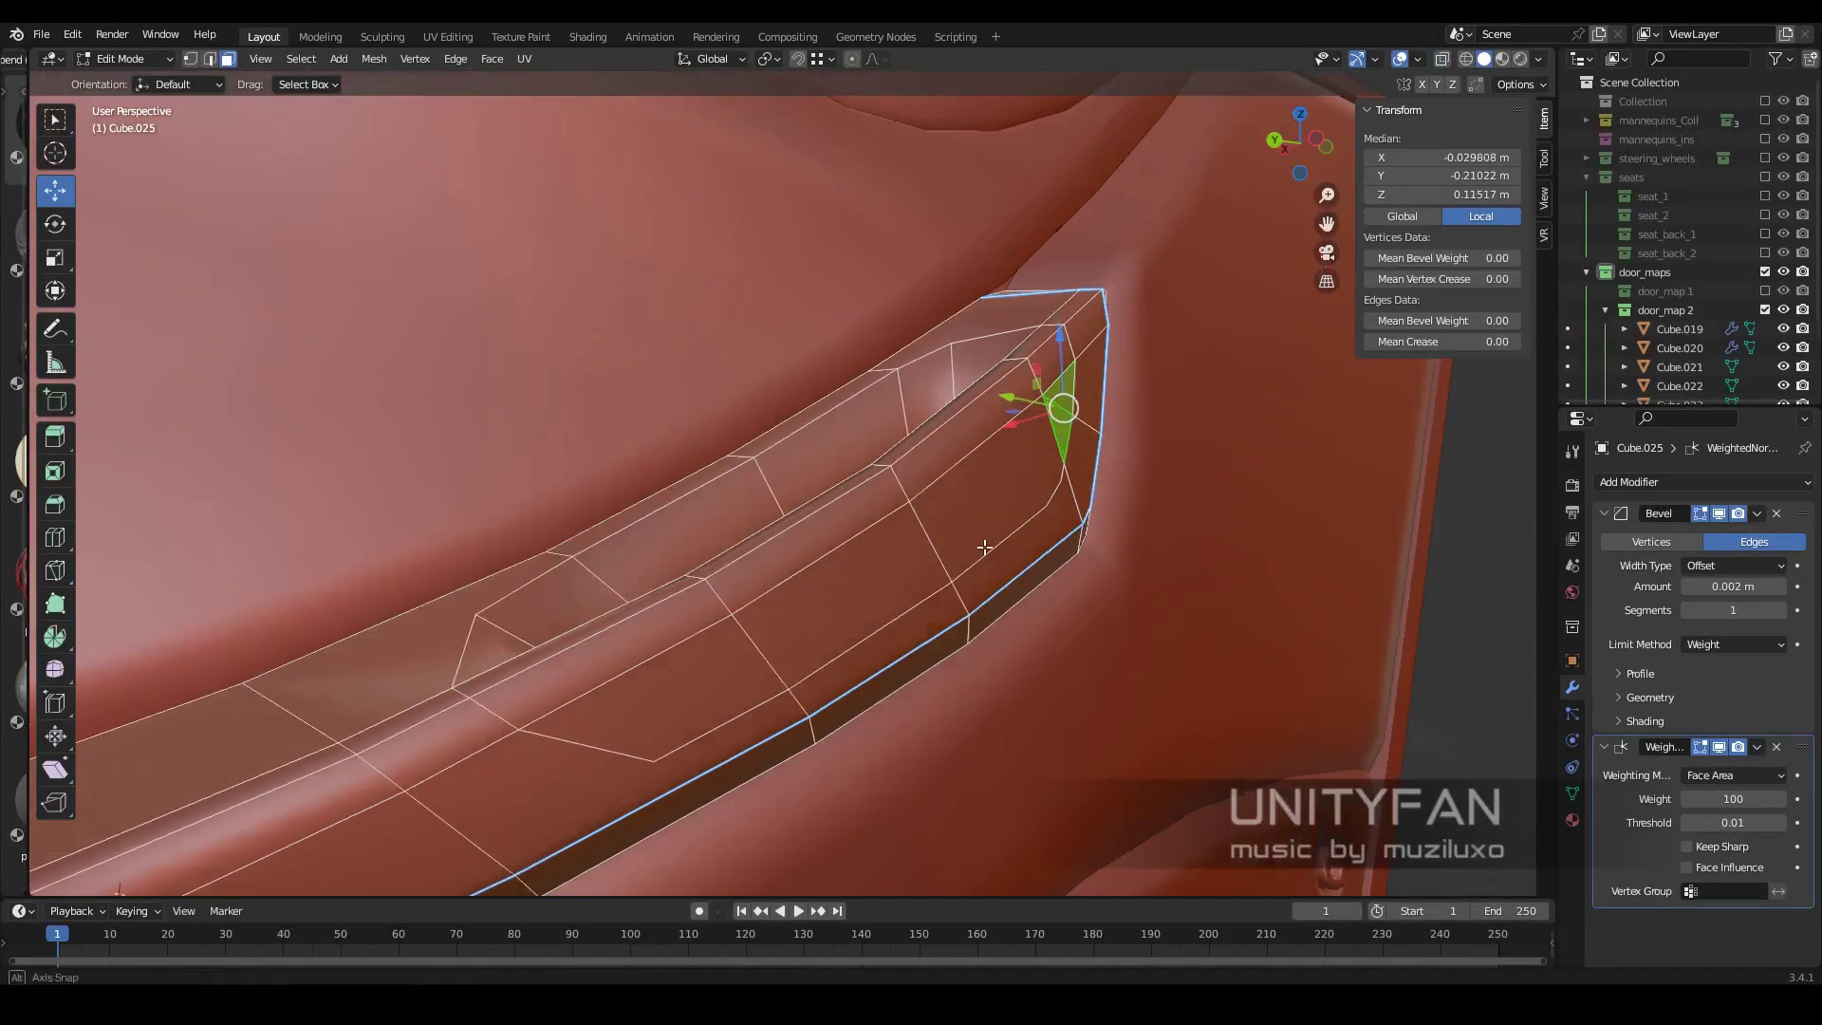
{"action": "middle_click_drag", "start_coordinate": [824, 522], "coordinate": [911, 472]}
{"action": "key", "text": "1"}
{"action": "left_click", "coordinate": [973, 528]}
Extrude the pocket's inner face region and delete a face to open the recess
{"action": "key", "text": "3"}
{"action": "left_click", "coordinate": [1049, 373]}
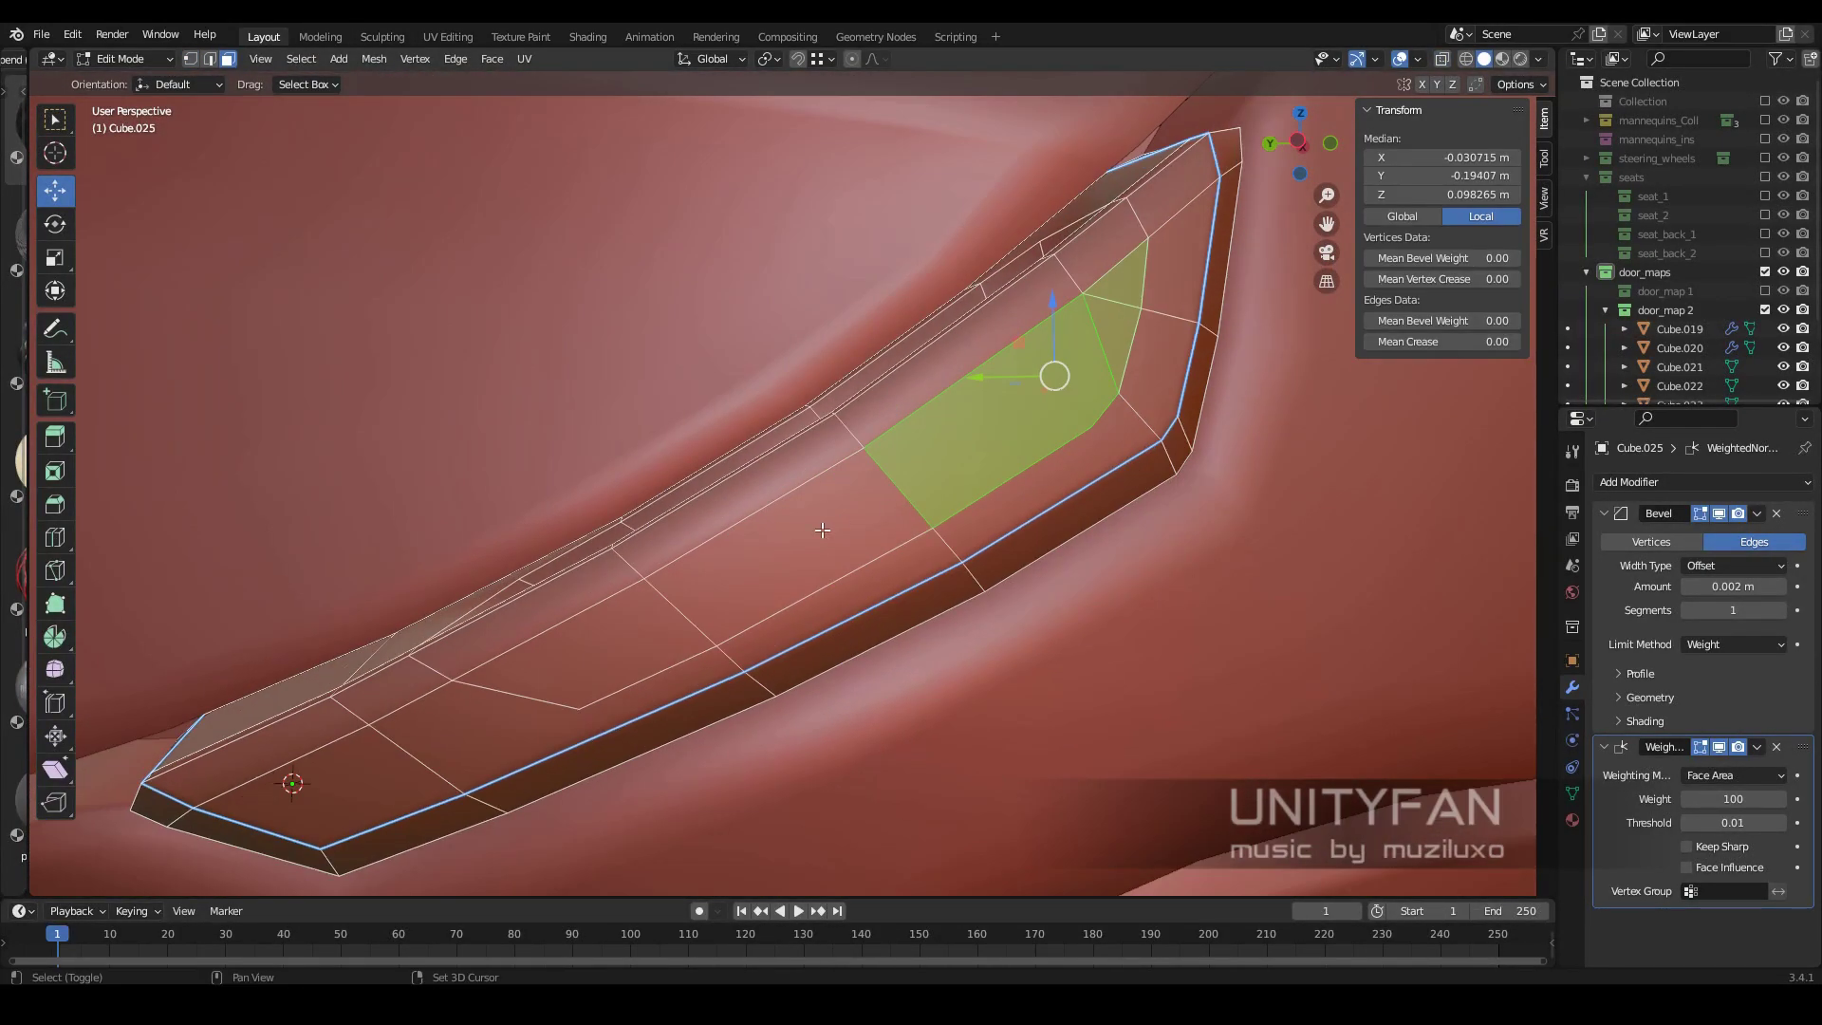
{"action": "mouse_move", "coordinate": [1049, 374]}
{"action": "middle_mouse_down"}
{"action": "mouse_move", "coordinate": [977, 541]}
{"action": "mouse_move", "coordinate": [1053, 585]}
{"action": "mouse_move", "coordinate": [835, 446]}
{"action": "mouse_move", "coordinate": [940, 588]}
{"action": "mouse_move", "coordinate": [806, 575]}
{"action": "mouse_move", "coordinate": [884, 562]}
{"action": "middle_mouse_up"}
{"action": "key", "text": "e"}
{"action": "left_click", "coordinate": [900, 516]}
{"action": "key", "text": "x"}
{"action": "left_click", "coordinate": [826, 435]}
{"action": "scroll", "coordinate": [941, 587], "scroll_direction": "down", "scroll_amount": 2}
{"action": "scroll", "coordinate": [846, 329], "scroll_direction": "up", "scroll_amount": 5}
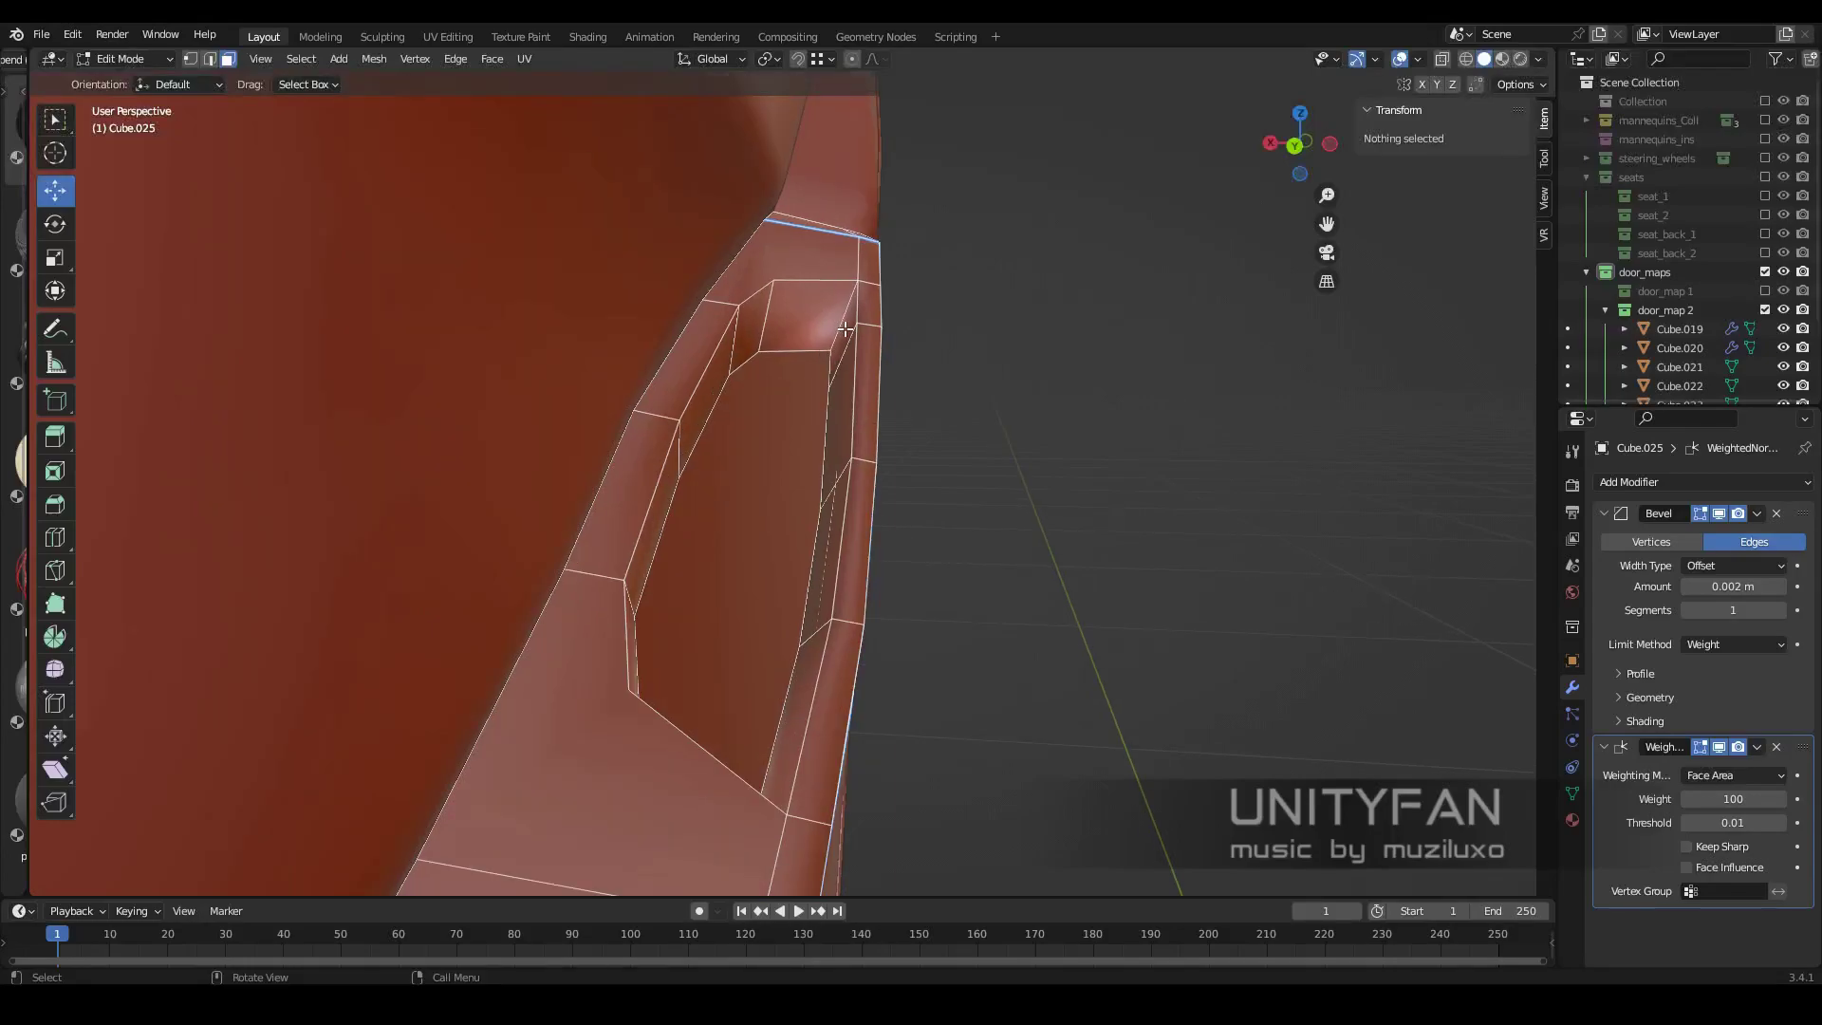
{"action": "middle_click_drag", "start_coordinate": [846, 330], "coordinate": [229, 60]}
{"action": "left_click", "coordinate": [730, 621], "text": "shift"}
{"action": "middle_click_drag", "start_coordinate": [730, 621], "coordinate": [839, 600]}
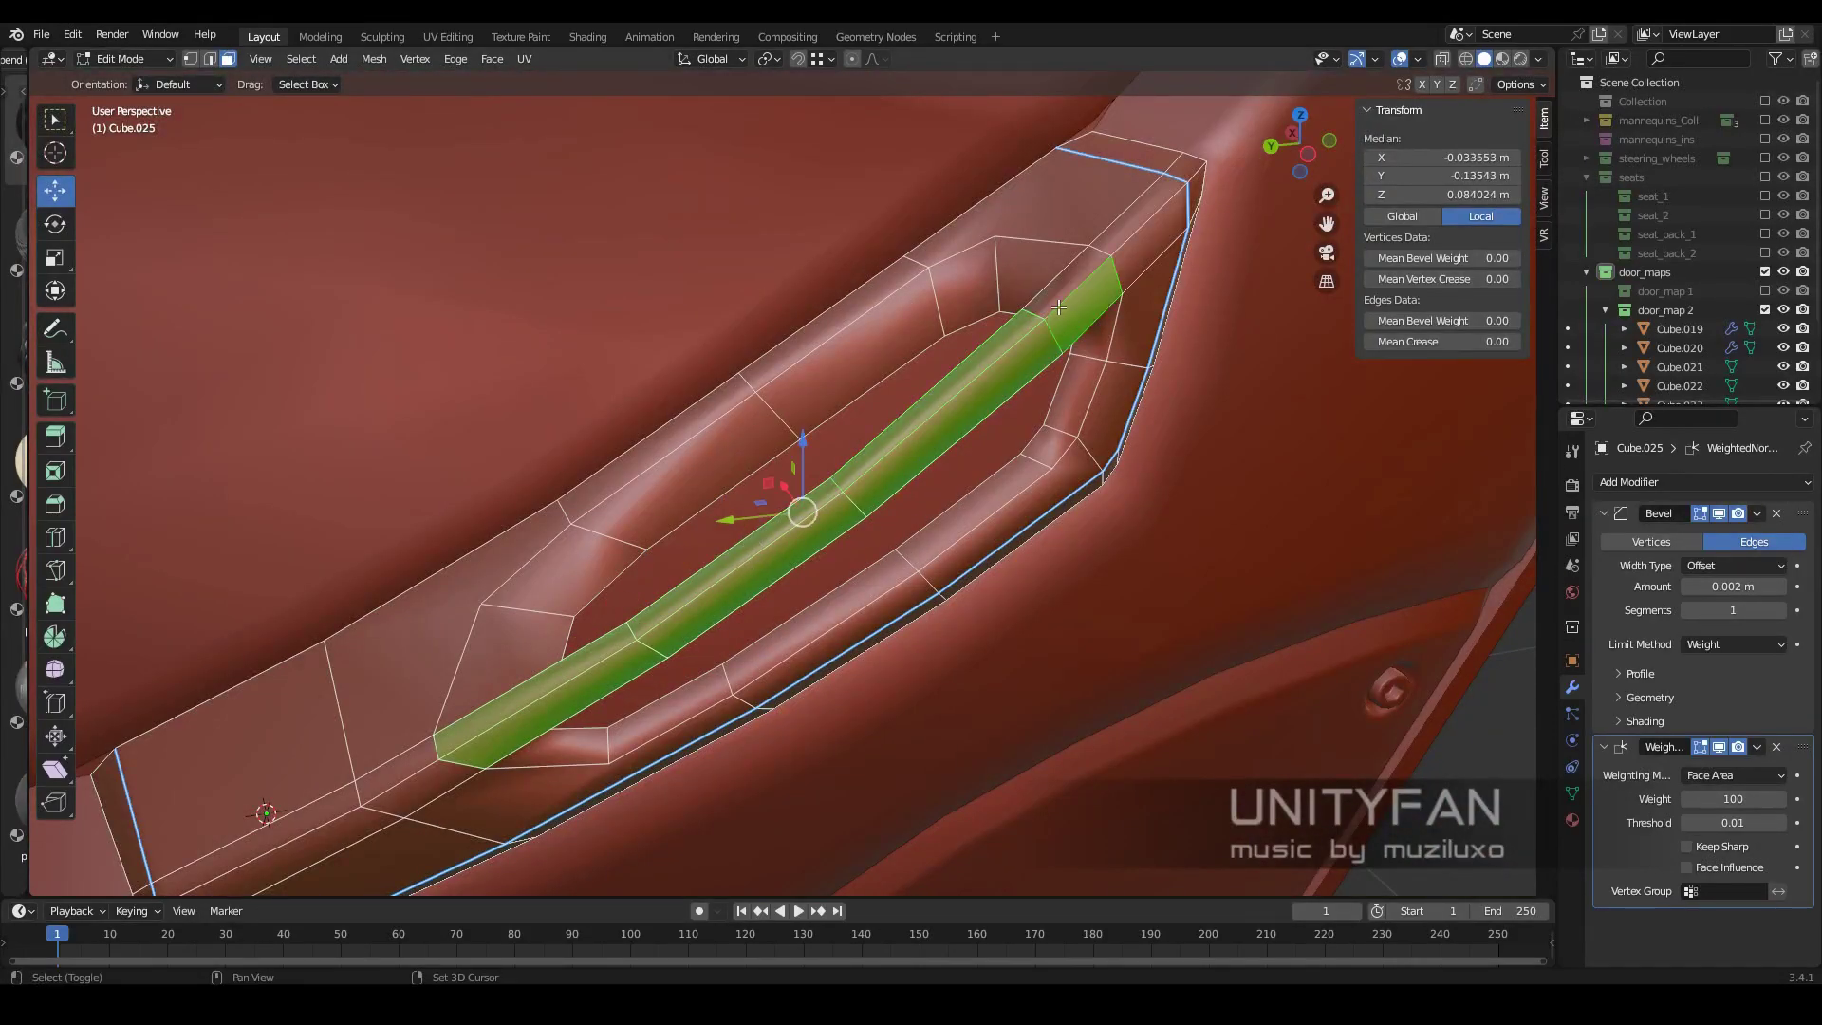
Clear the selection and pick edges inside the handle pocket
{"action": "key", "text": "alt+a"}
{"action": "middle_click_drag", "start_coordinate": [1058, 307], "coordinate": [935, 426]}
{"action": "key", "text": "alt+a"}
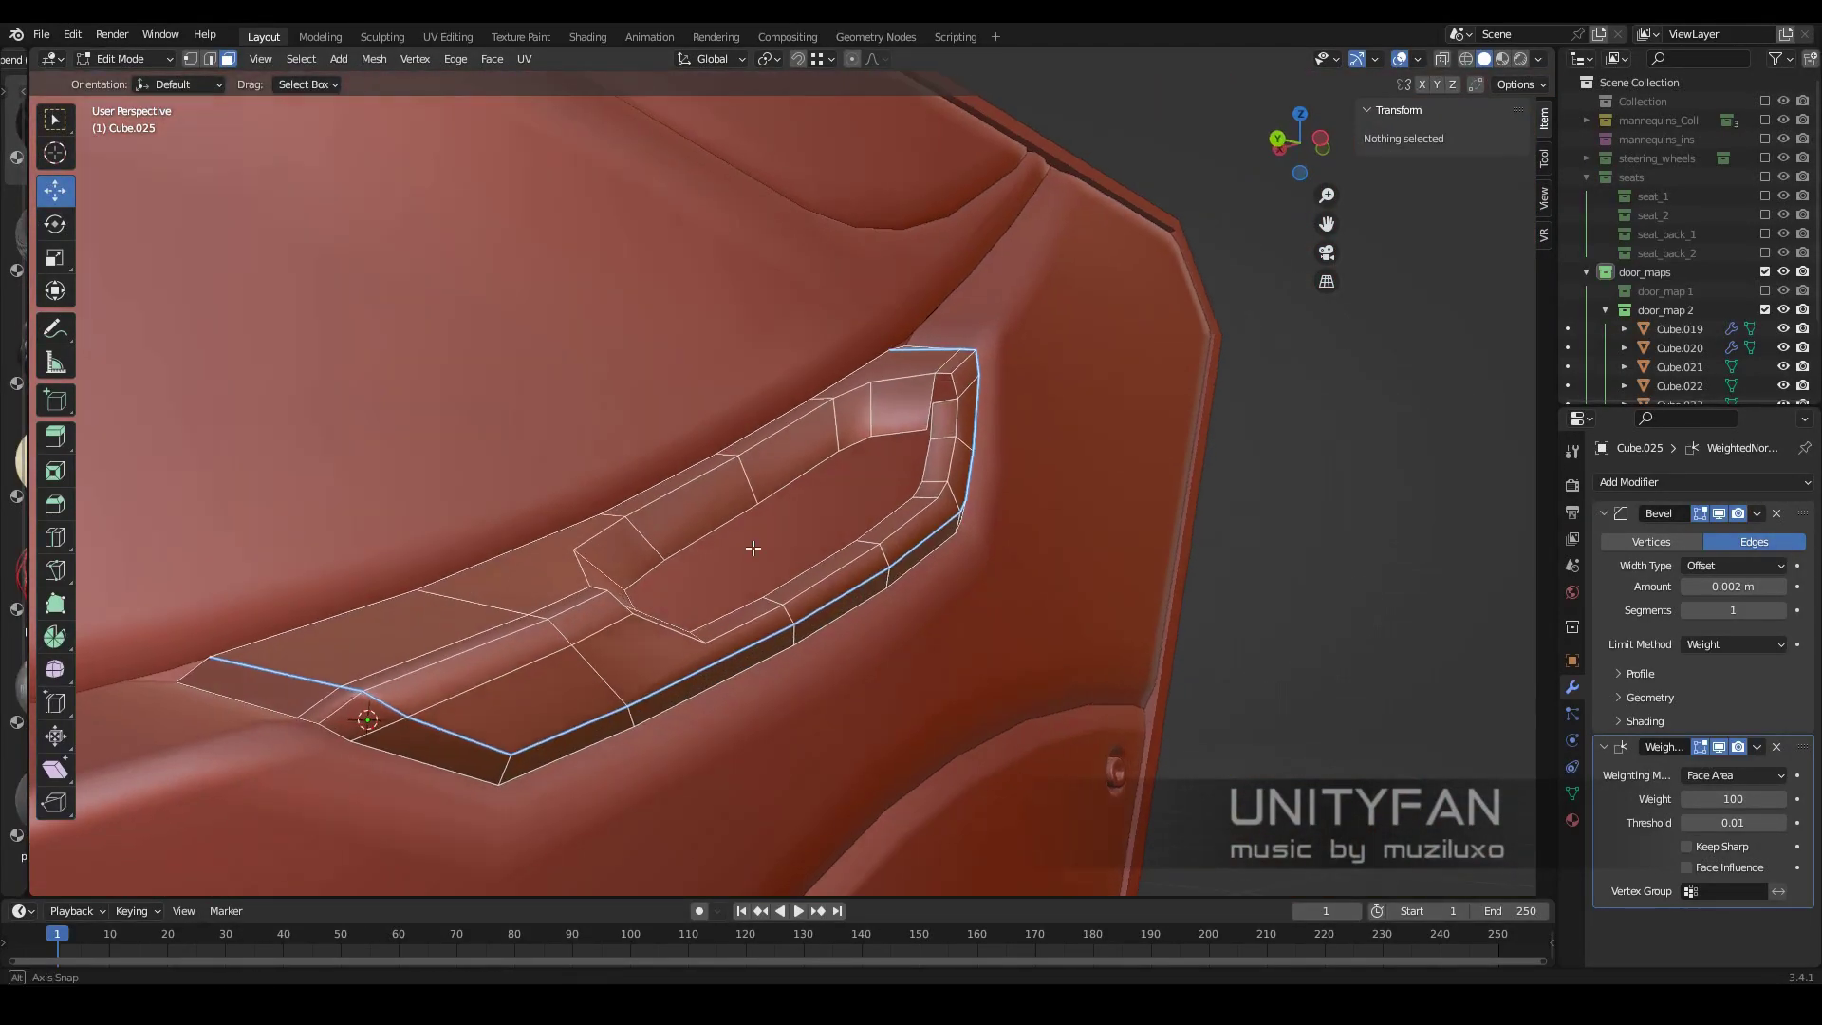
{"action": "middle_click_drag", "start_coordinate": [714, 613], "coordinate": [205, 60]}
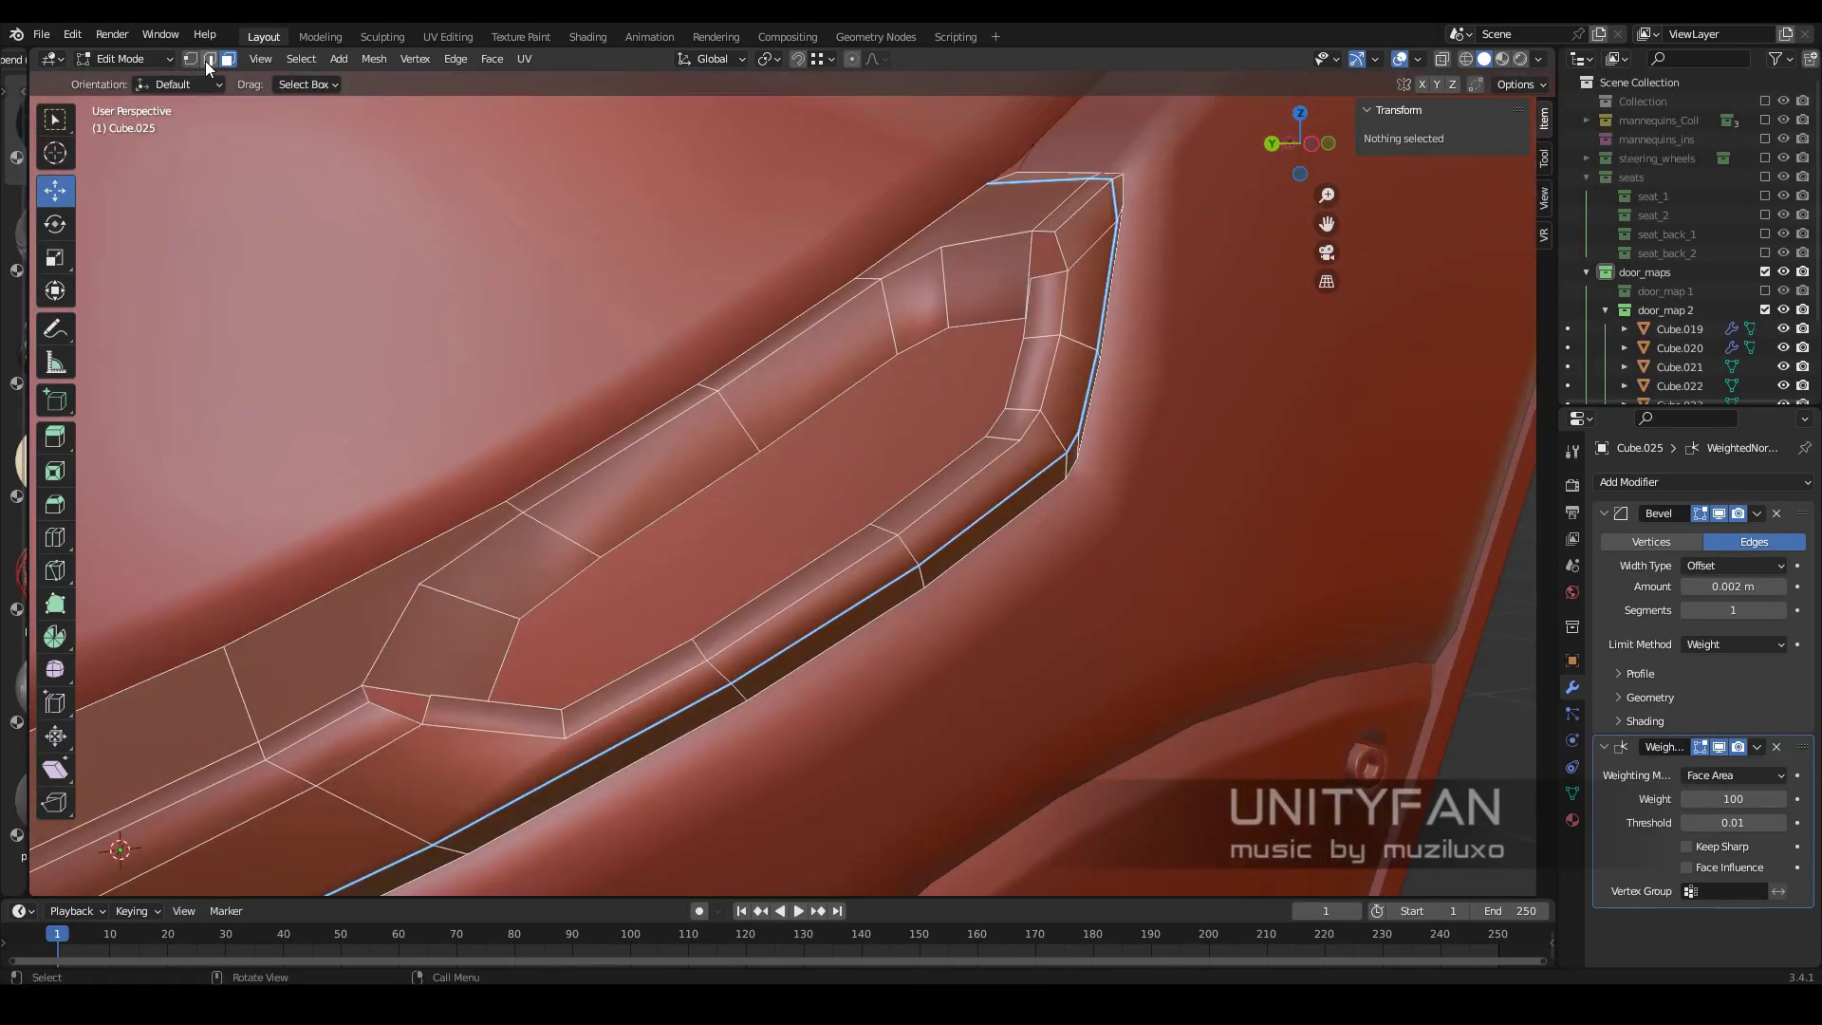
{"action": "left_click", "coordinate": [210, 59]}
{"action": "left_click", "coordinate": [732, 509]}
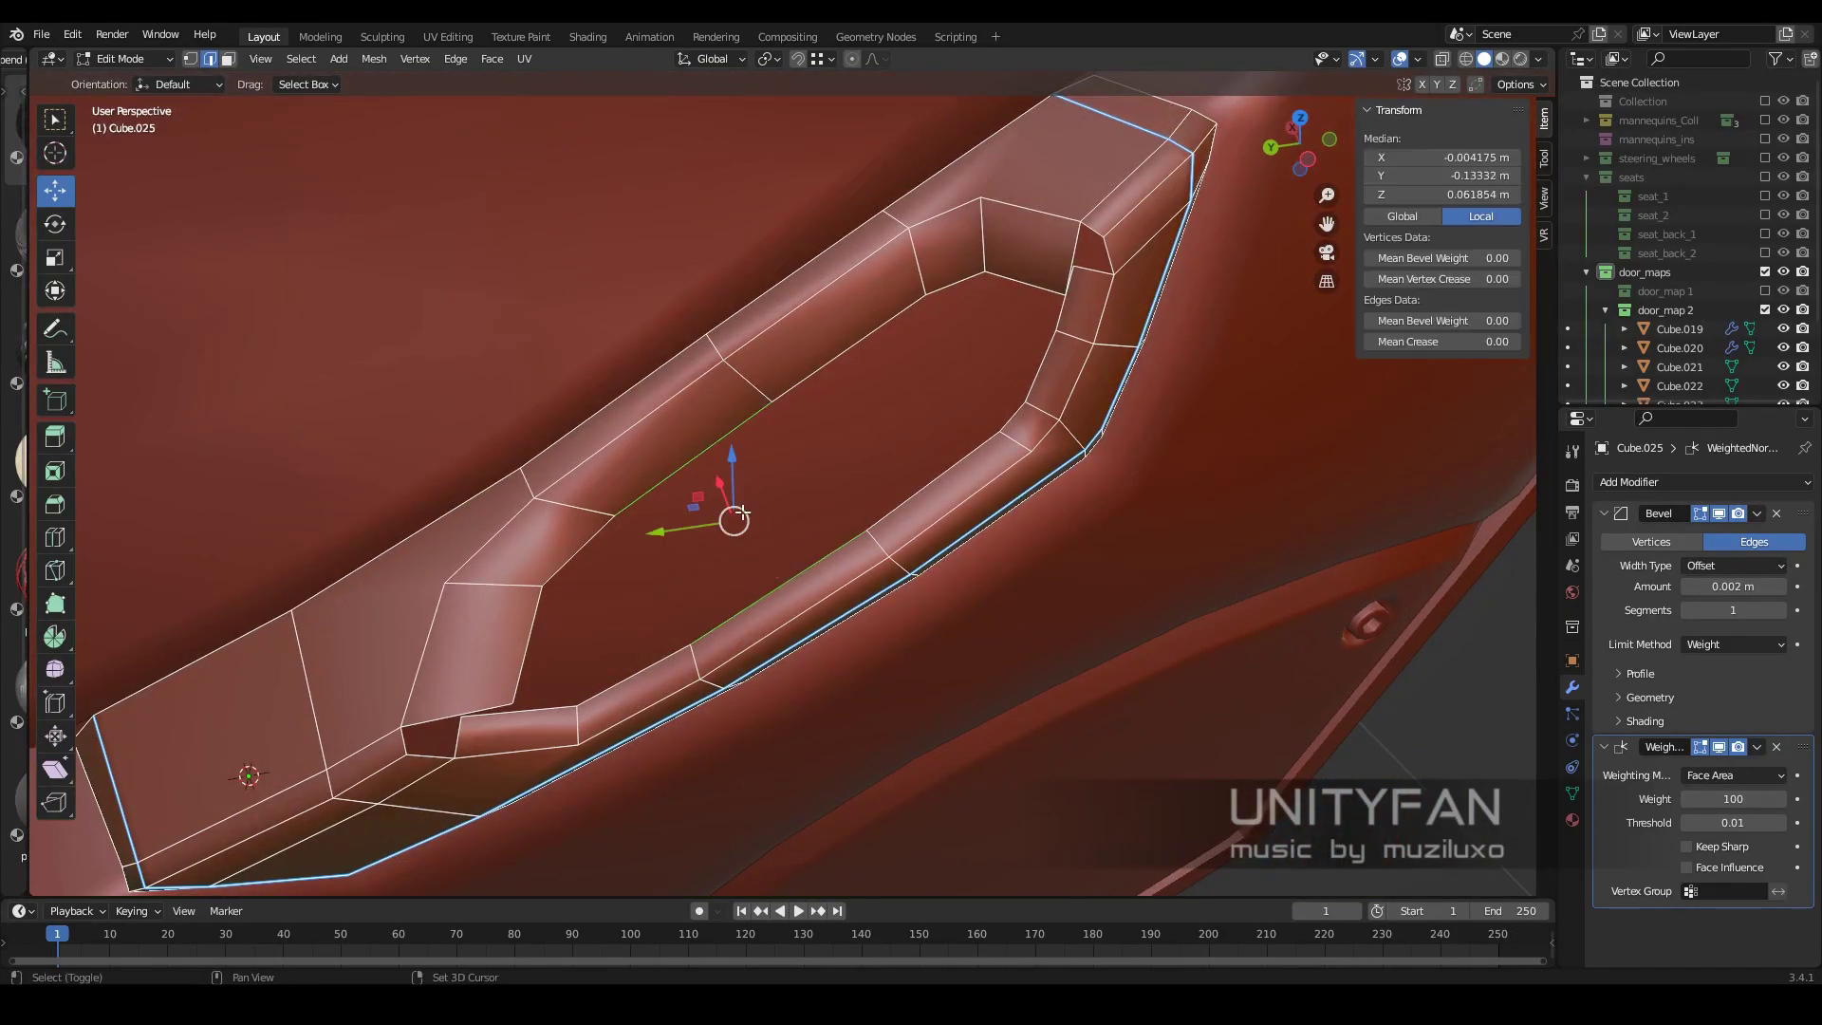
{"action": "mouse_move", "coordinate": [732, 509]}
{"action": "middle_mouse_down"}
{"action": "mouse_move", "coordinate": [885, 473]}
{"action": "mouse_move", "coordinate": [855, 452]}
{"action": "mouse_move", "coordinate": [879, 529]}
{"action": "middle_mouse_up"}
{"action": "left_click", "coordinate": [872, 472]}
Select and reposition pocket vertices along an edge path
{"action": "key", "text": "1"}
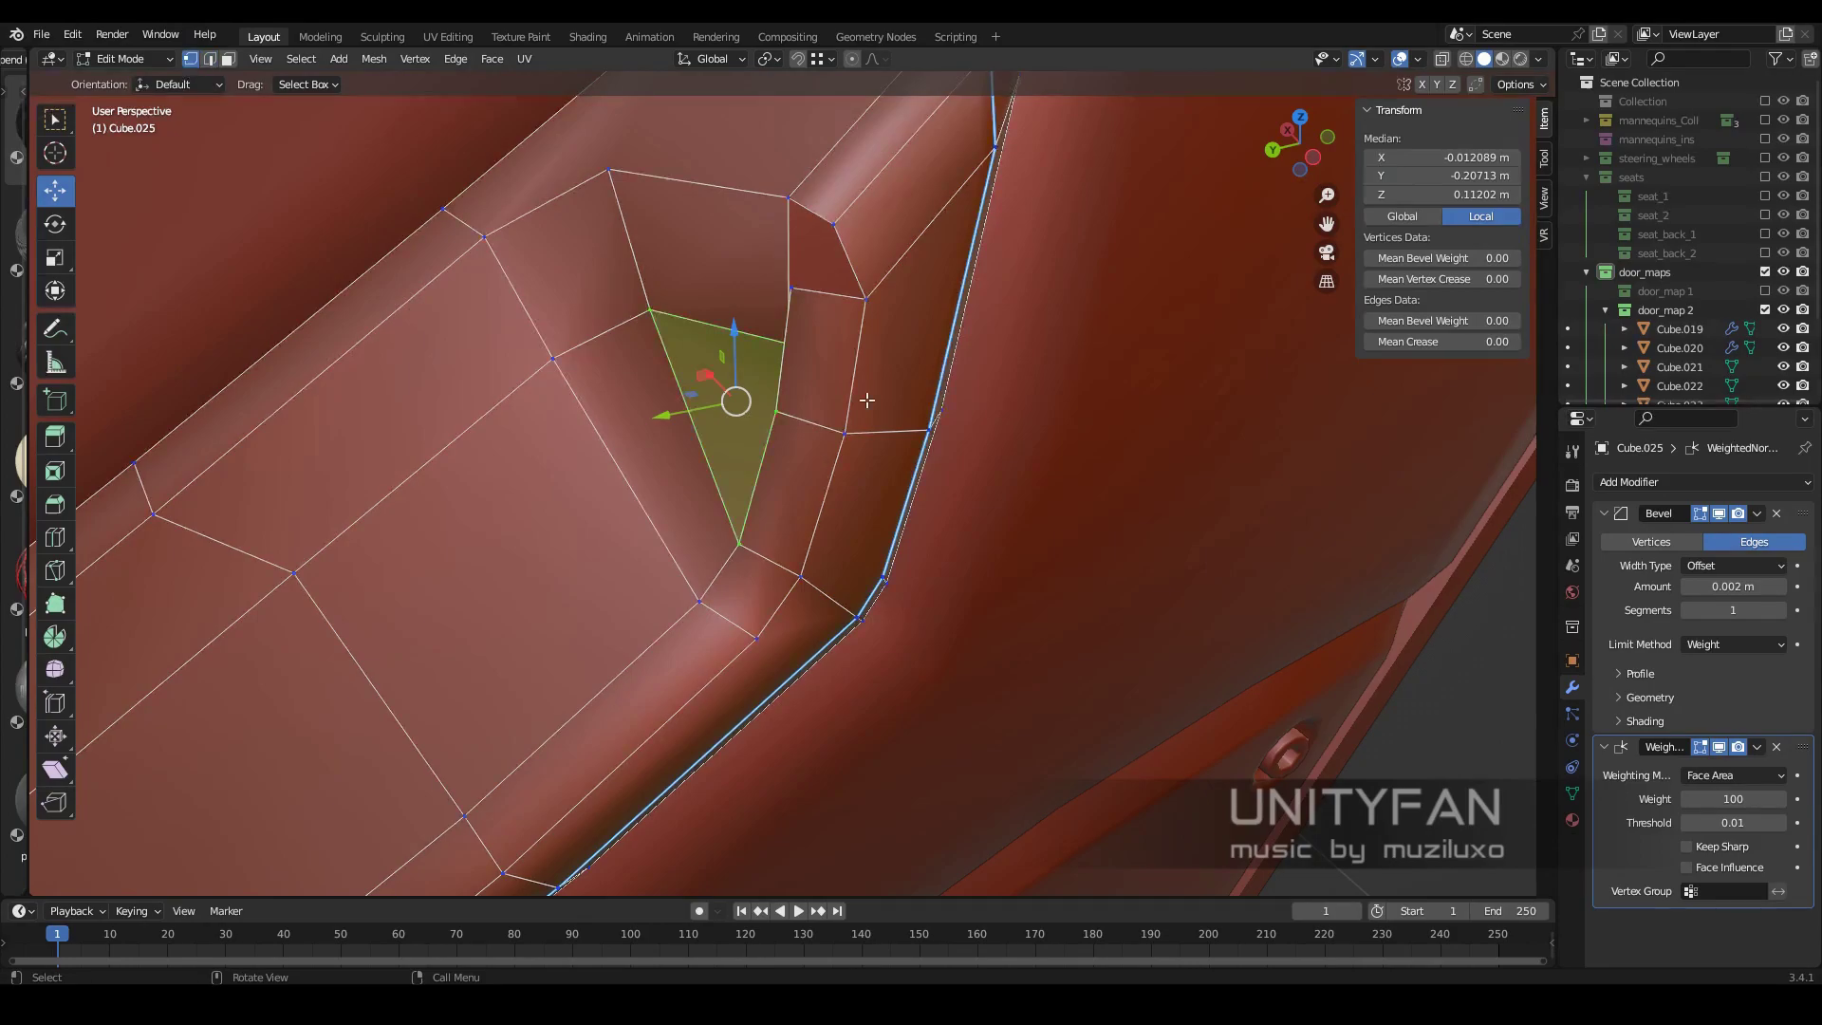
{"action": "left_click", "coordinate": [872, 399]}
{"action": "mouse_move", "coordinate": [871, 399]}
{"action": "middle_mouse_down"}
{"action": "mouse_move", "coordinate": [739, 350]}
{"action": "mouse_move", "coordinate": [855, 398]}
{"action": "mouse_move", "coordinate": [814, 390]}
{"action": "mouse_move", "coordinate": [833, 399]}
{"action": "mouse_move", "coordinate": [853, 316]}
{"action": "mouse_move", "coordinate": [750, 399]}
{"action": "mouse_move", "coordinate": [530, 459]}
{"action": "mouse_move", "coordinate": [851, 419]}
{"action": "mouse_move", "coordinate": [854, 500]}
{"action": "mouse_move", "coordinate": [757, 442]}
{"action": "middle_mouse_up"}
{"action": "left_click", "coordinate": [855, 404]}
{"action": "key", "text": "2"}
{"action": "left_click", "coordinate": [853, 316], "text": "ctrl"}
{"action": "key", "text": "1"}
{"action": "left_click", "coordinate": [745, 411]}
Knife-cut extra edges in the pocket and merge the stray vertex
{"action": "key", "text": "k"}
{"action": "middle_click_drag", "start_coordinate": [620, 582], "coordinate": [615, 556]}
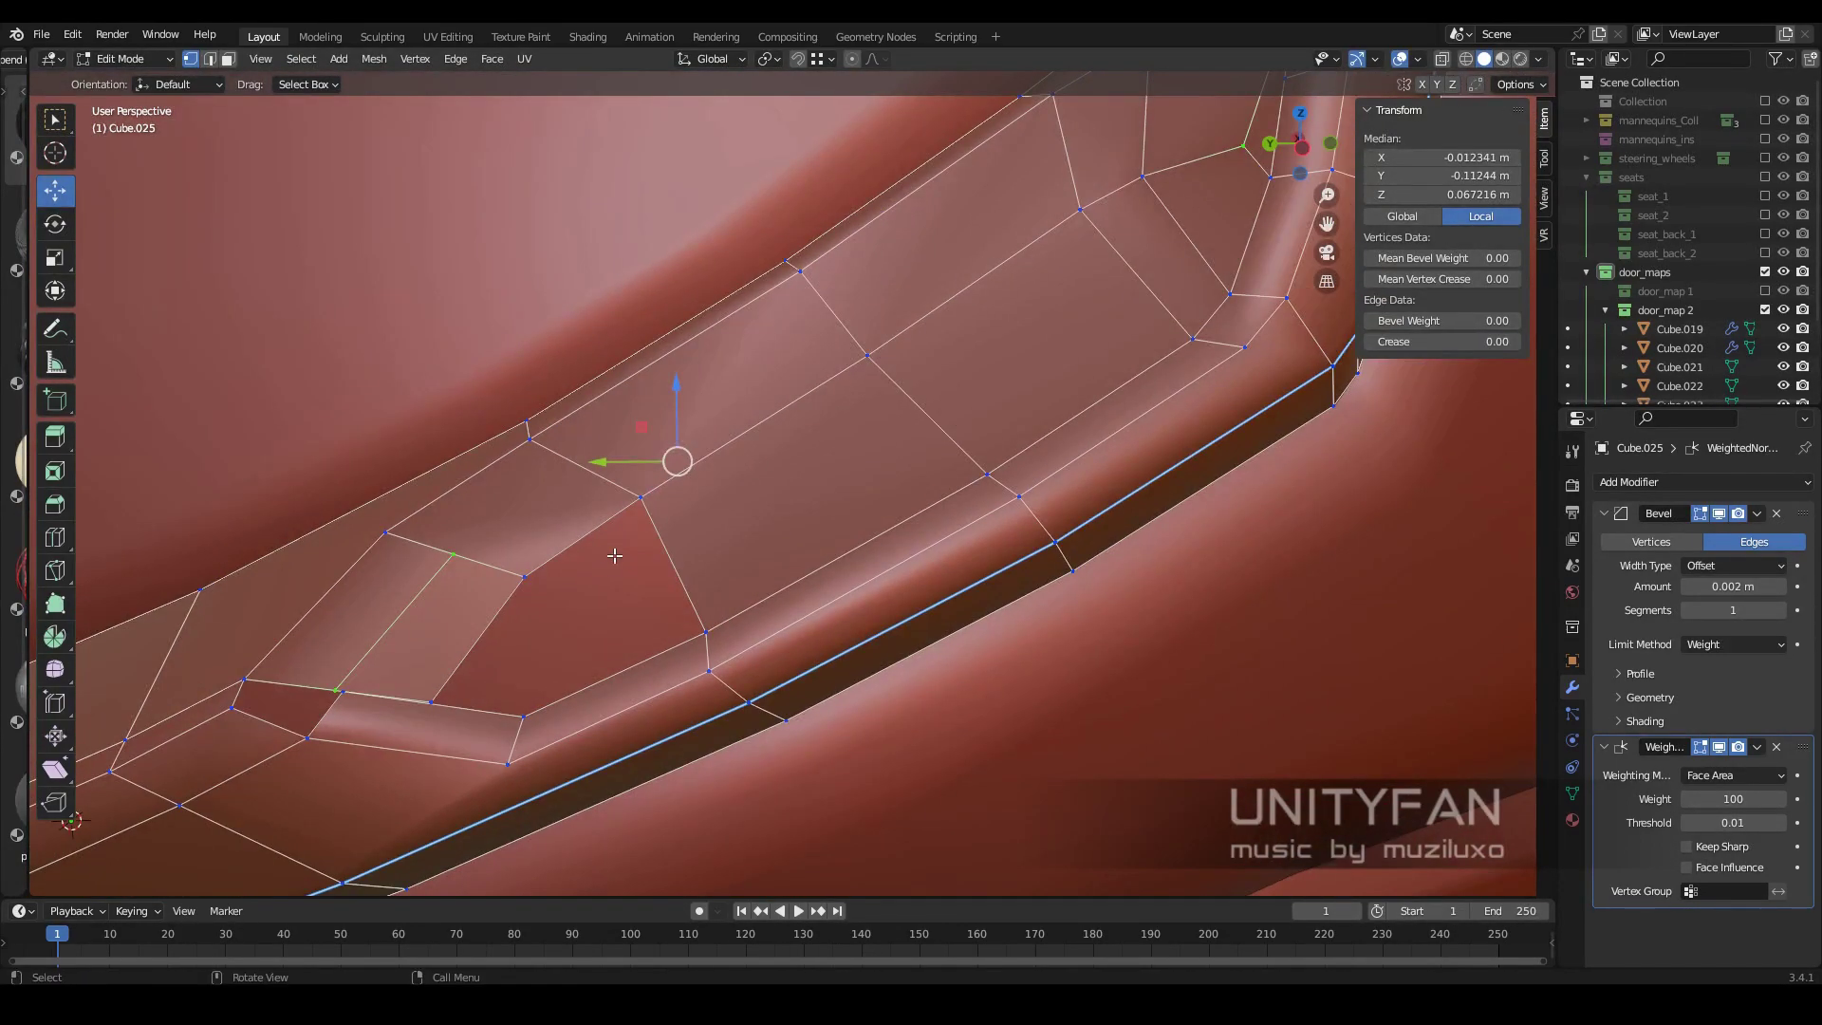
{"action": "middle_click_drag", "start_coordinate": [593, 467], "coordinate": [802, 337]}
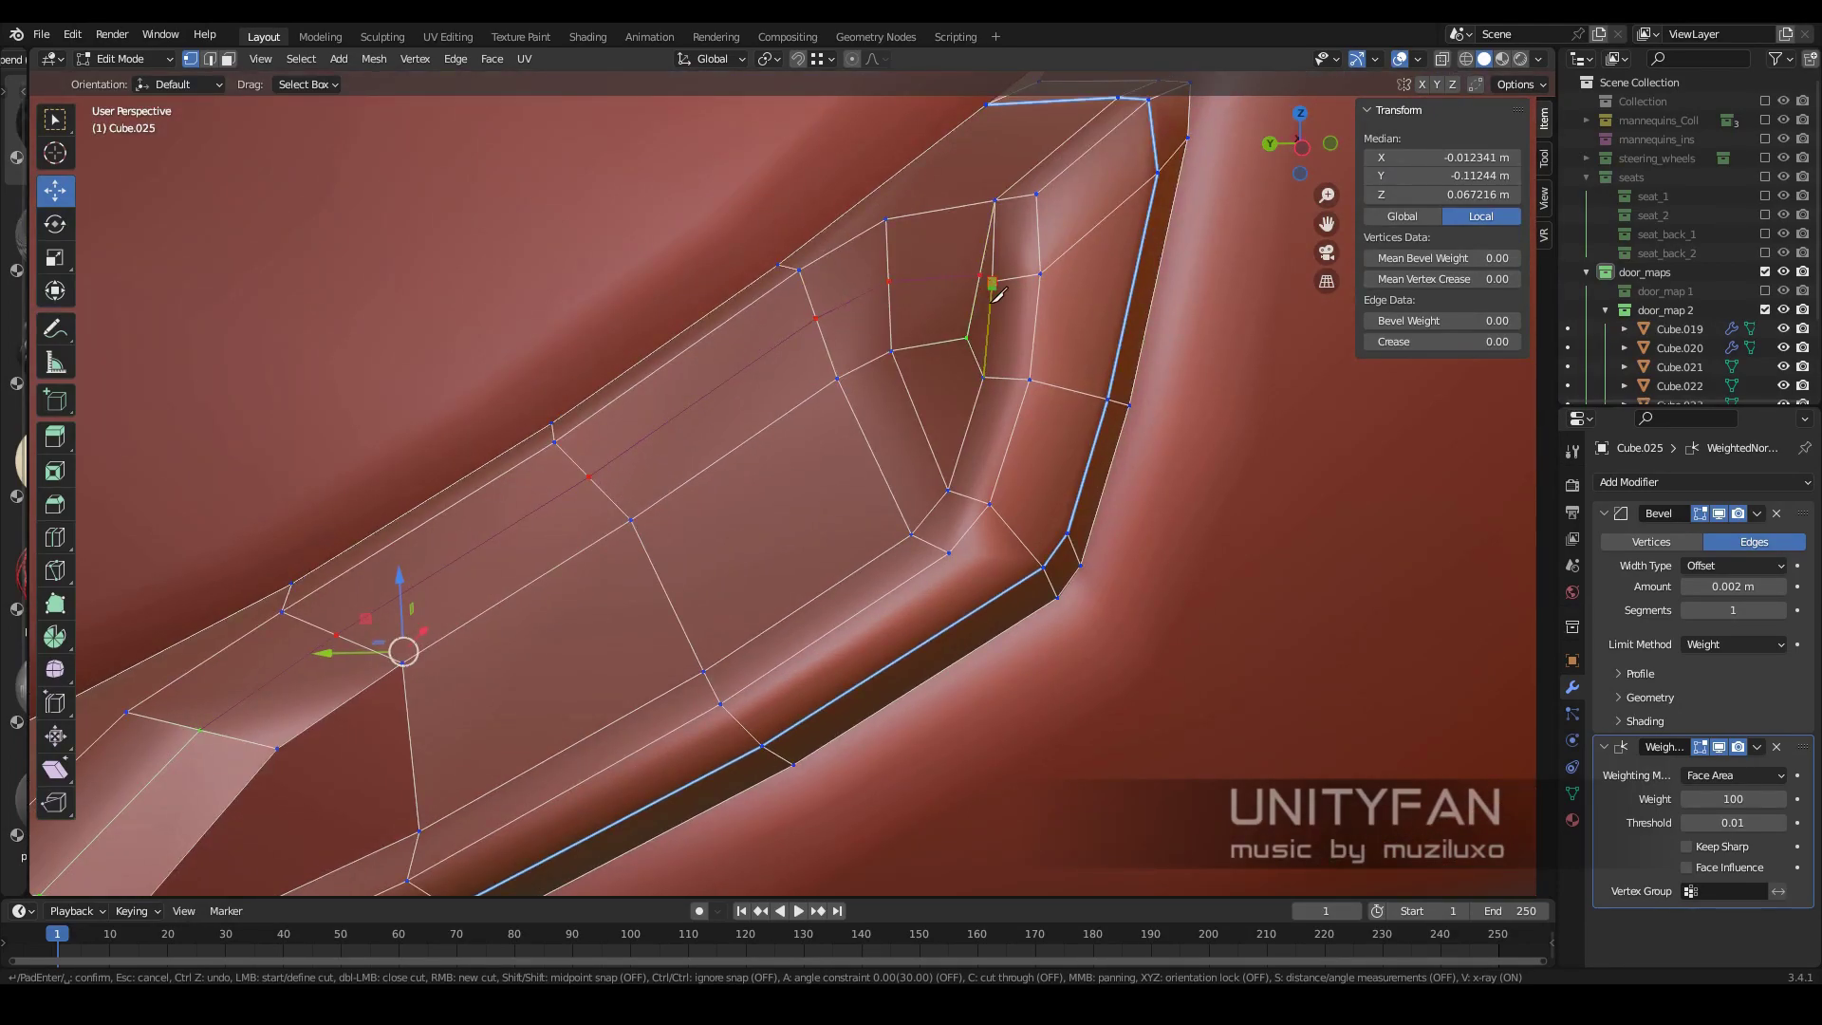
{"action": "key", "text": "Return"}
{"action": "mouse_move", "coordinate": [1050, 285]}
{"action": "middle_mouse_down"}
{"action": "mouse_move", "coordinate": [916, 395]}
{"action": "mouse_move", "coordinate": [1070, 342]}
{"action": "mouse_move", "coordinate": [951, 449]}
{"action": "mouse_move", "coordinate": [742, 536]}
{"action": "middle_mouse_up"}
{"action": "left_click", "coordinate": [741, 536]}
{"action": "mouse_move", "coordinate": [855, 541]}
{"action": "middle_mouse_down"}
{"action": "mouse_move", "coordinate": [953, 573]}
{"action": "mouse_move", "coordinate": [674, 580]}
{"action": "middle_mouse_up"}
{"action": "left_click", "coordinate": [980, 555]}
Return the handle to Object Mode to view the beveled recess
{"action": "key", "text": "2"}
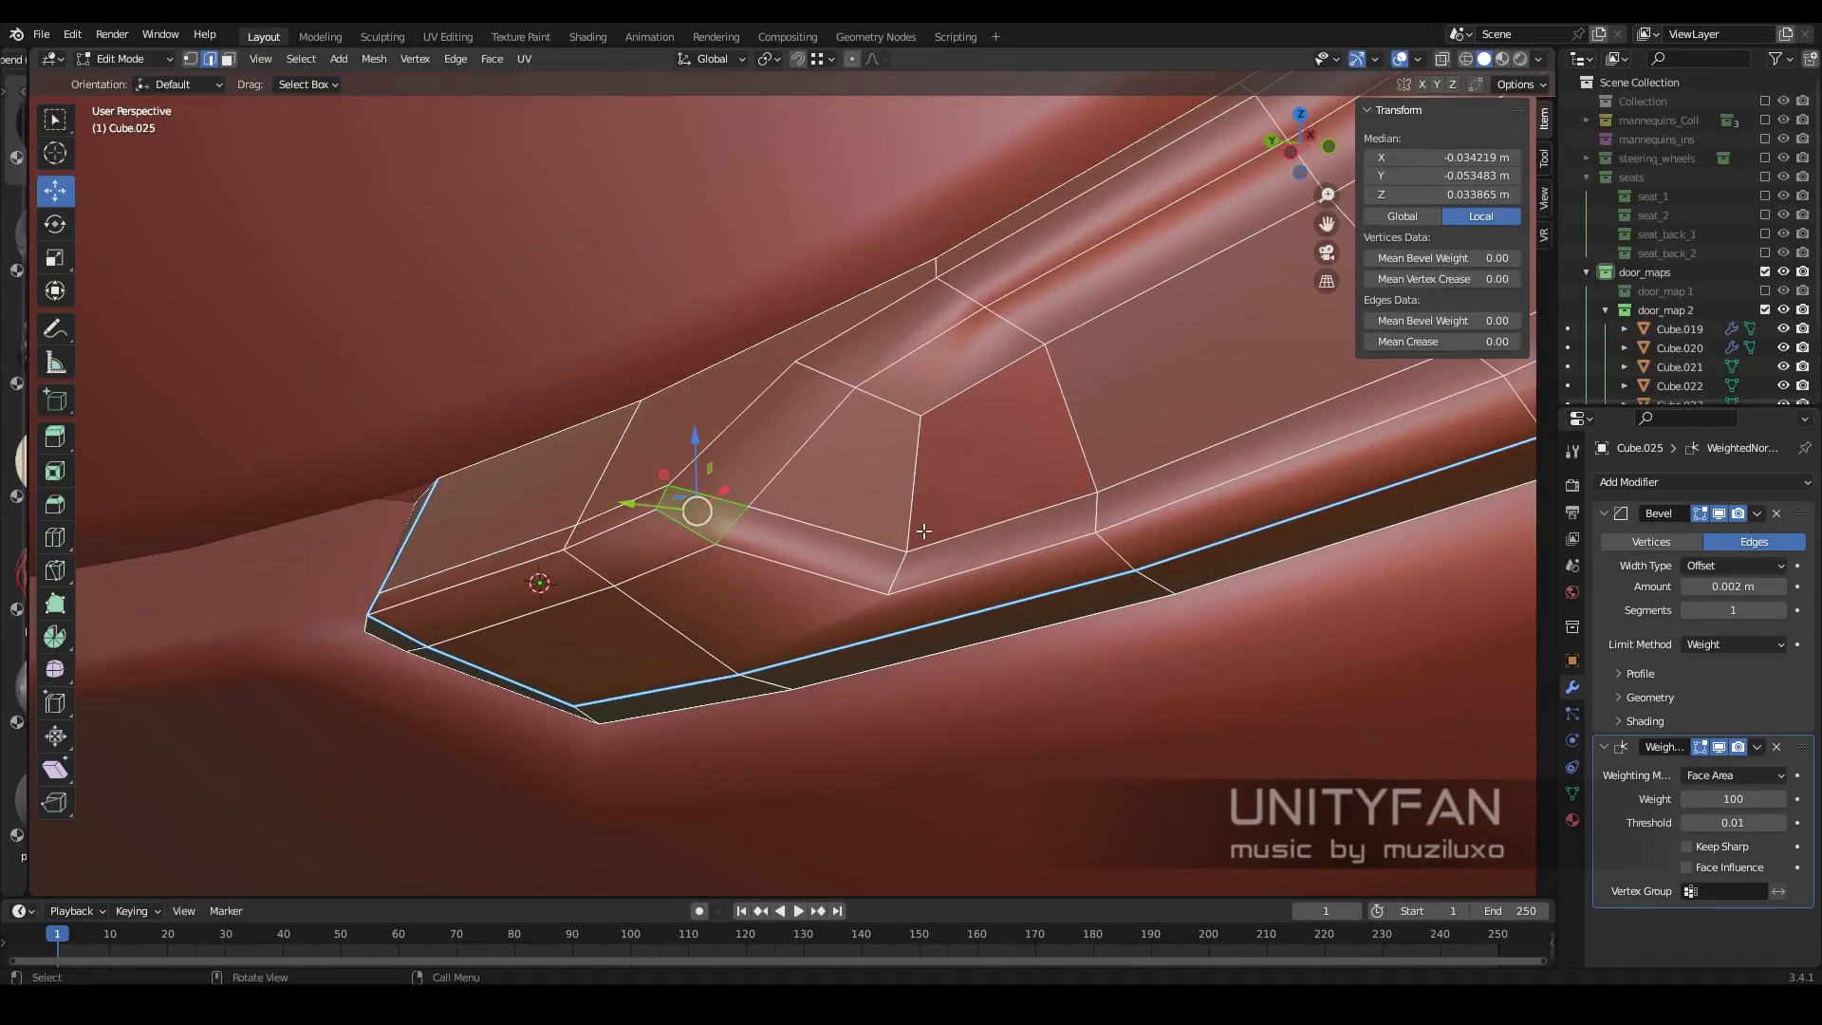
{"action": "scroll", "coordinate": [946, 551], "scroll_direction": "down", "scroll_amount": 5}
{"action": "scroll", "coordinate": [916, 541], "scroll_direction": "up", "scroll_amount": 3}
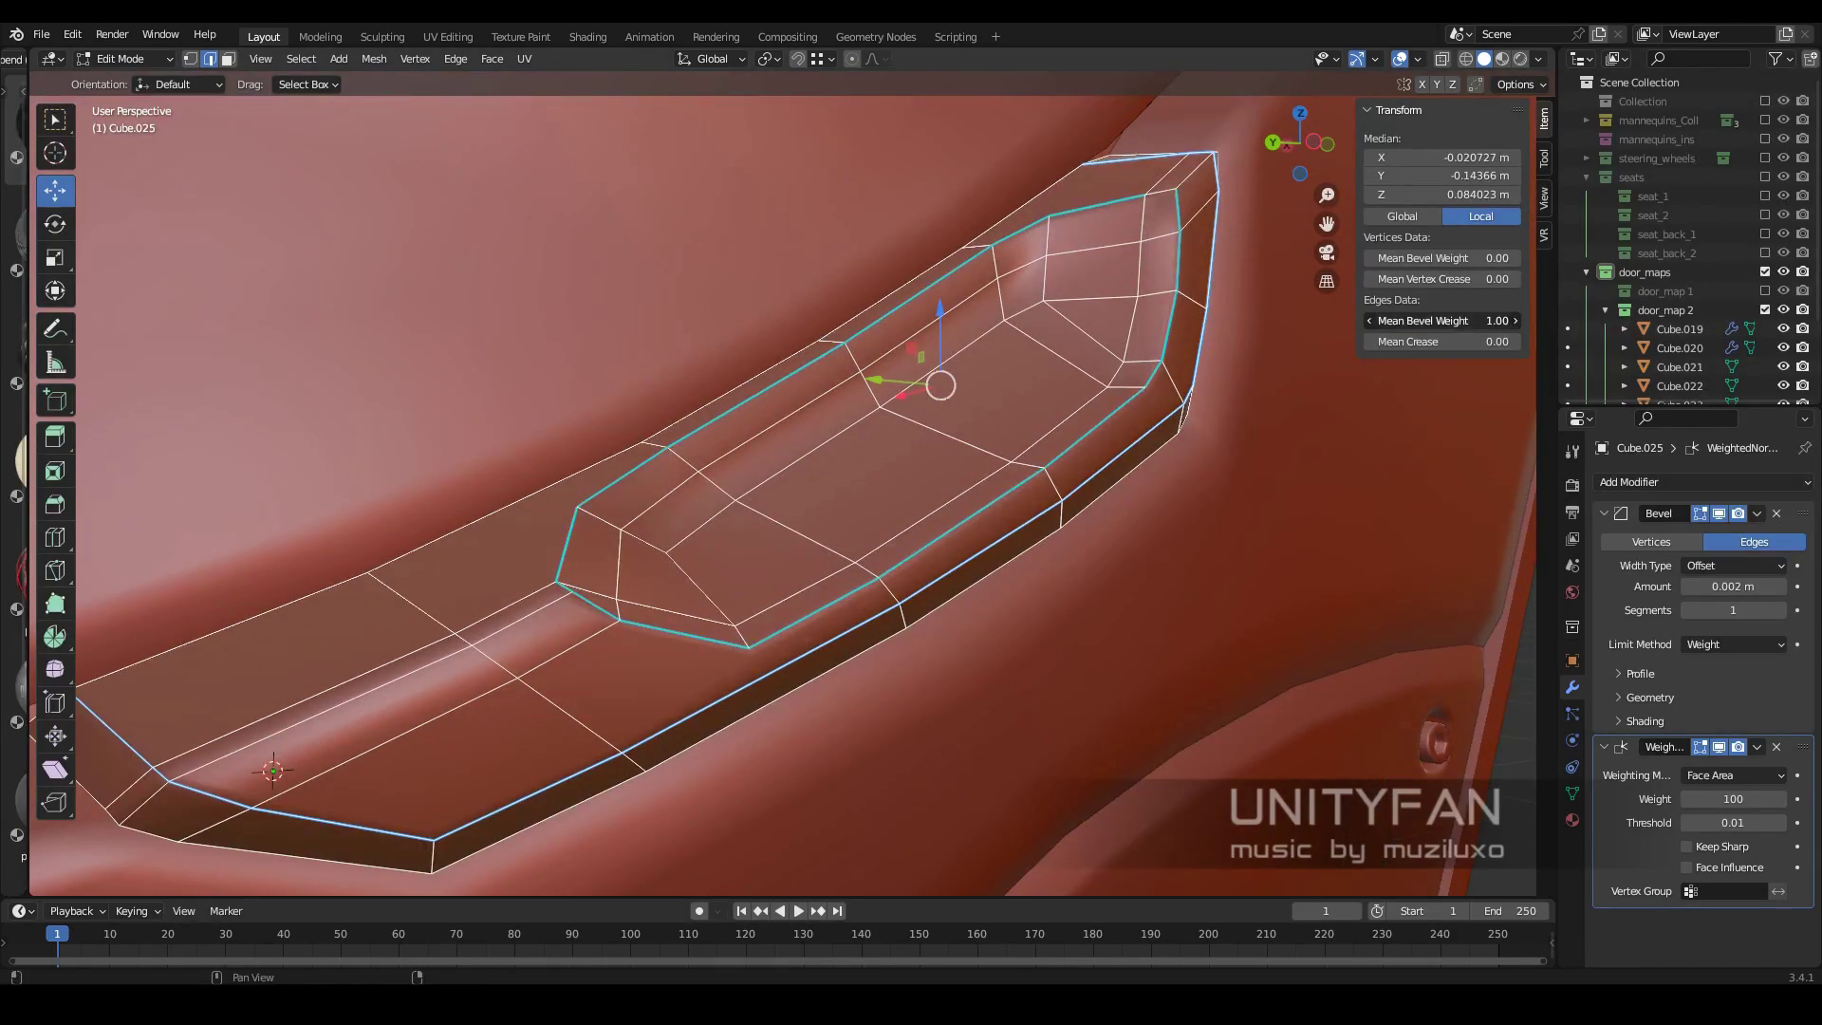
{"action": "key", "text": "Tab"}
{"action": "scroll", "coordinate": [908, 554], "scroll_direction": "down", "scroll_amount": 6}
Select the door handle Cube.025 and pick an edge path around its pocket in Edit Mode
{"action": "scroll", "coordinate": [919, 558], "scroll_direction": "up", "scroll_amount": 3}
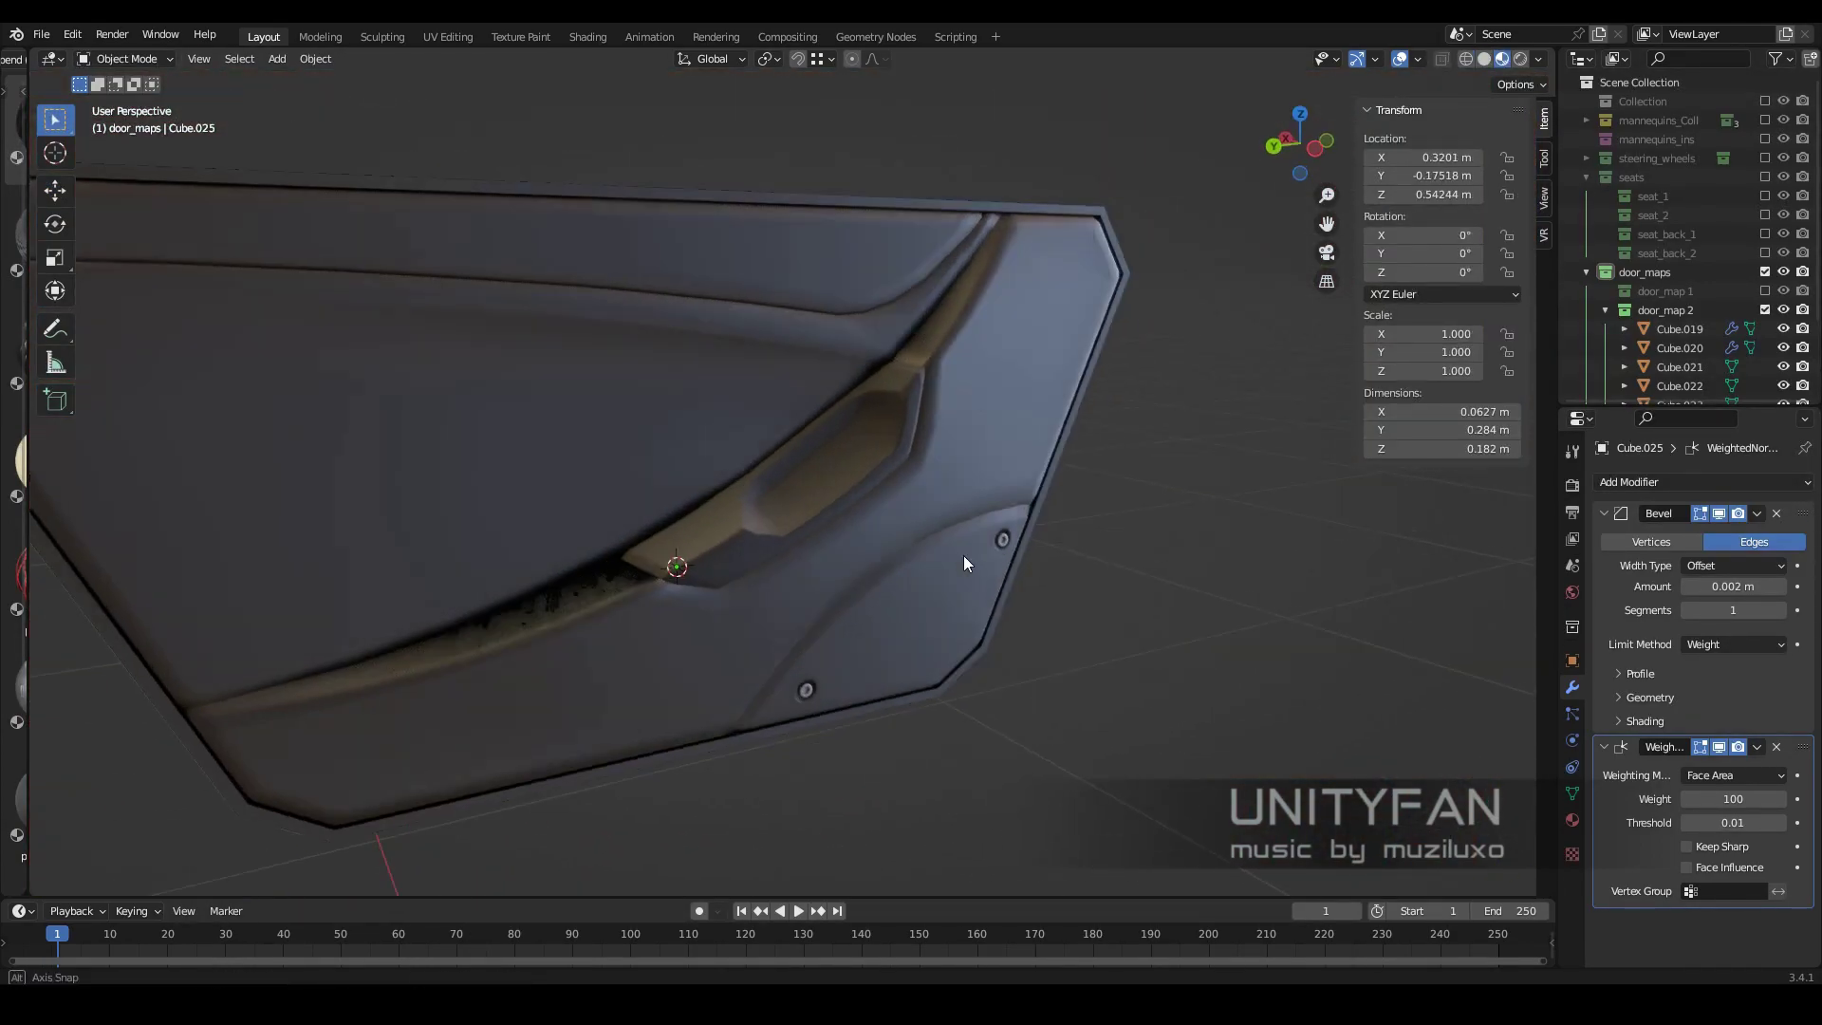
{"action": "left_click", "coordinate": [877, 513]}
{"action": "key", "text": "Tab"}
{"action": "scroll", "coordinate": [873, 523], "scroll_direction": "up", "scroll_amount": 4}
{"action": "scroll", "coordinate": [872, 525], "scroll_direction": "up", "scroll_amount": 2}
{"action": "scroll", "coordinate": [871, 525], "scroll_direction": "down", "scroll_amount": 3}
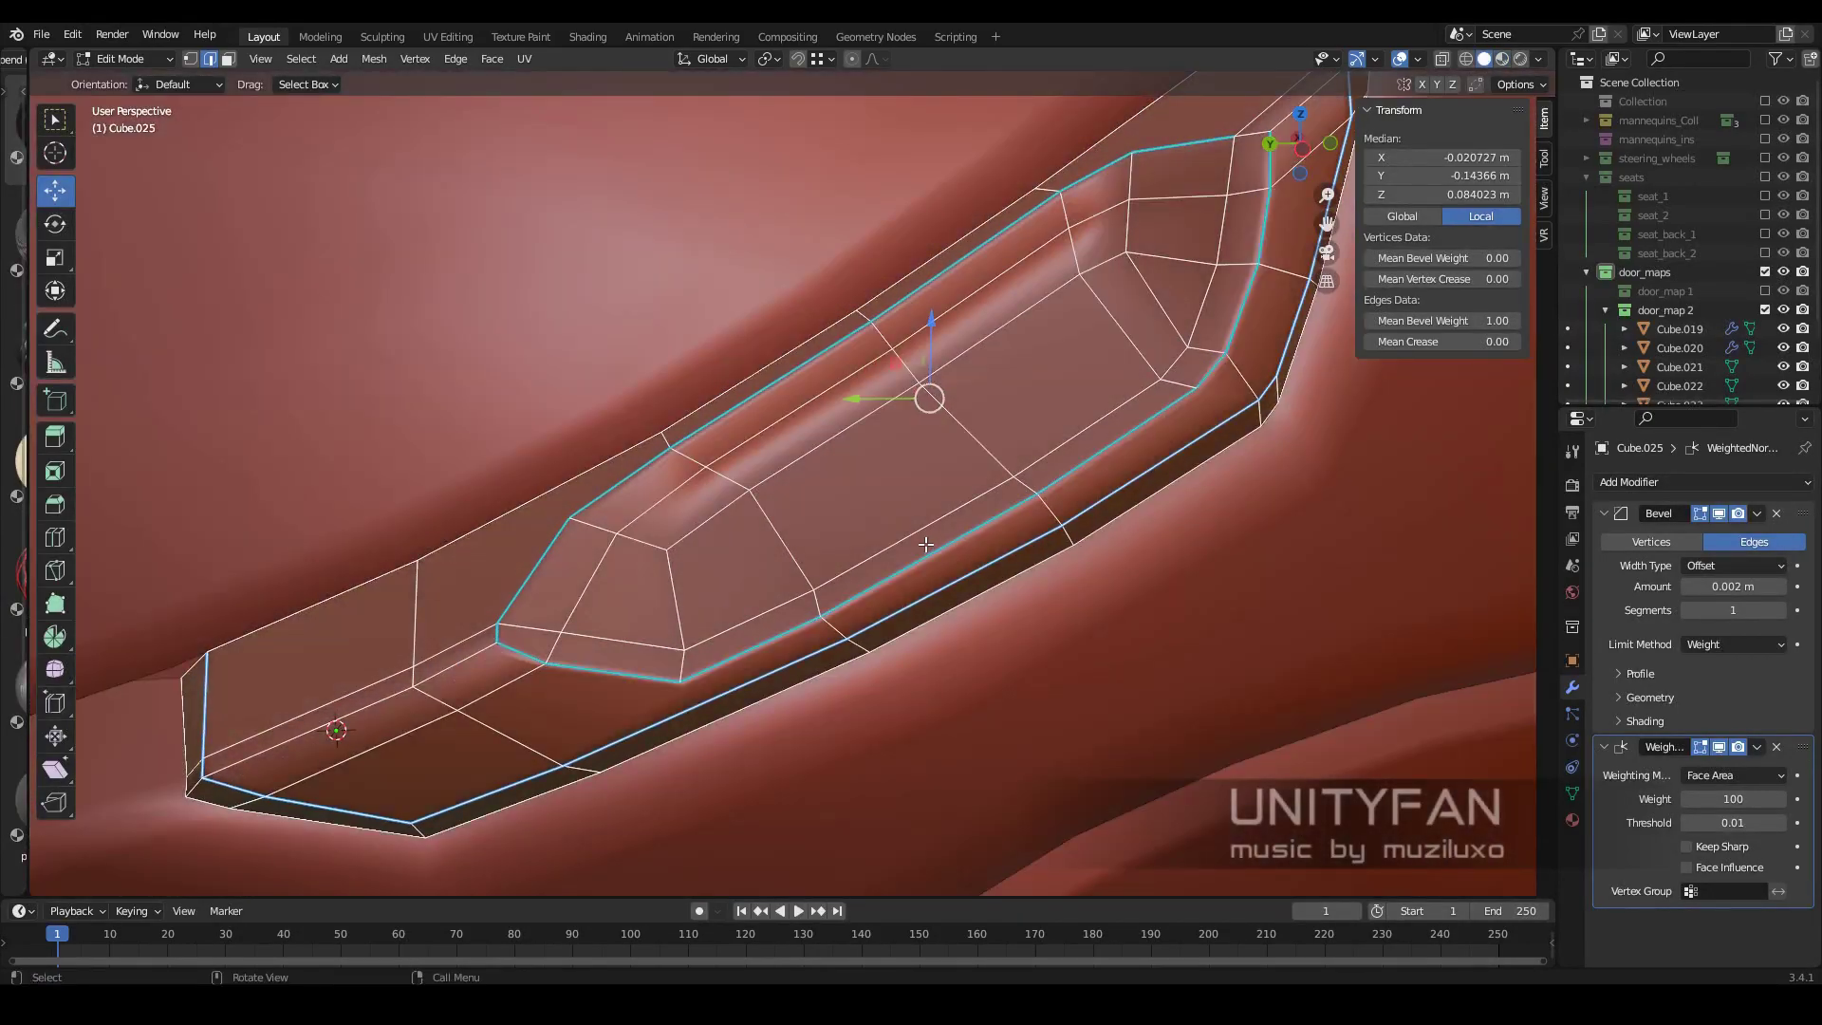
{"action": "left_click", "coordinate": [946, 488], "text": "ctrl"}
{"action": "mouse_move", "coordinate": [946, 488]}
{"action": "middle_mouse_down"}
{"action": "mouse_move", "coordinate": [874, 462]}
{"action": "mouse_move", "coordinate": [854, 475]}
{"action": "mouse_move", "coordinate": [892, 494]}
{"action": "mouse_move", "coordinate": [826, 560]}
{"action": "middle_mouse_up"}
{"action": "key", "text": "Escape"}
{"action": "scroll", "coordinate": [892, 494], "scroll_direction": "up", "scroll_amount": 2}
{"action": "key", "text": "Tab"}
{"action": "key", "text": "Tab"}
Knife-cut extra pocket edges, move the pocket vertices, and return to Object Mode to check shading
{"action": "scroll", "coordinate": [747, 611], "scroll_direction": "up", "scroll_amount": 2}
{"action": "key", "text": "k"}
{"action": "left_click", "coordinate": [826, 560], "text": "shift"}
{"action": "scroll", "coordinate": [715, 540], "scroll_direction": "up", "scroll_amount": 1}
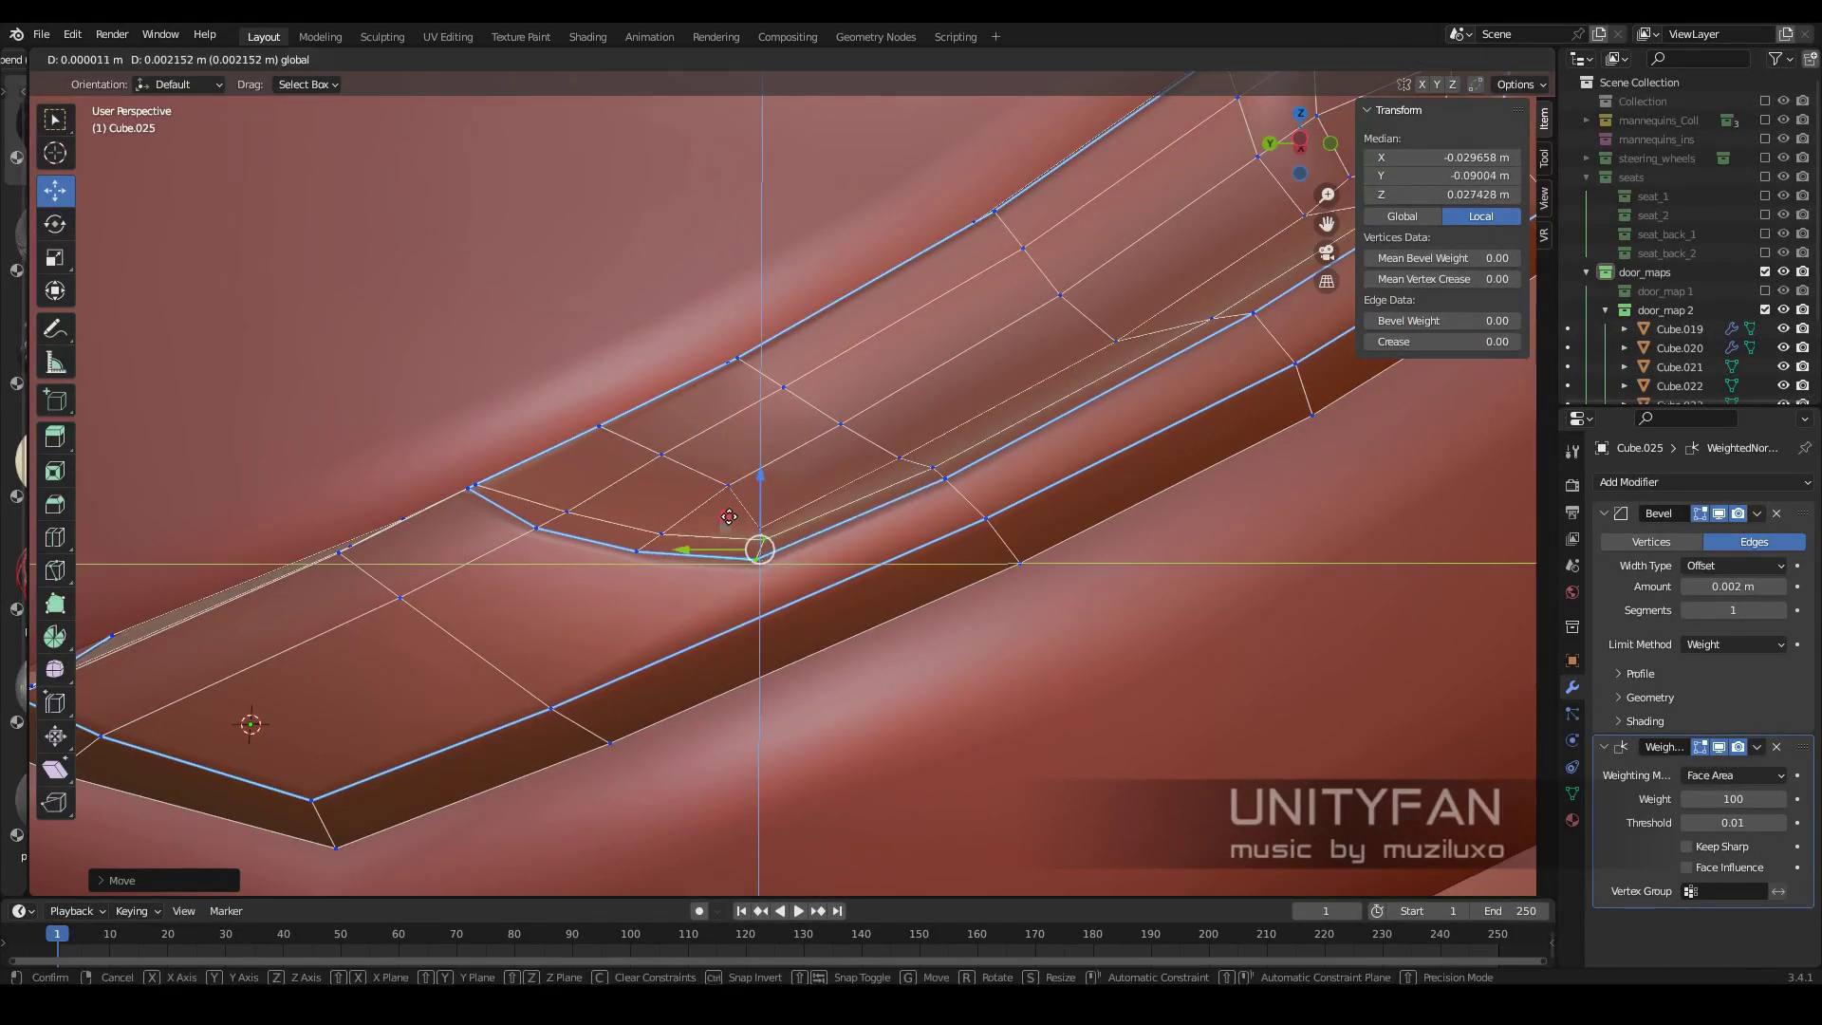
{"action": "left_click", "coordinate": [775, 488]}
{"action": "scroll", "coordinate": [774, 488], "scroll_direction": "down", "scroll_amount": 3}
{"action": "scroll", "coordinate": [868, 594], "scroll_direction": "up", "scroll_amount": 4}
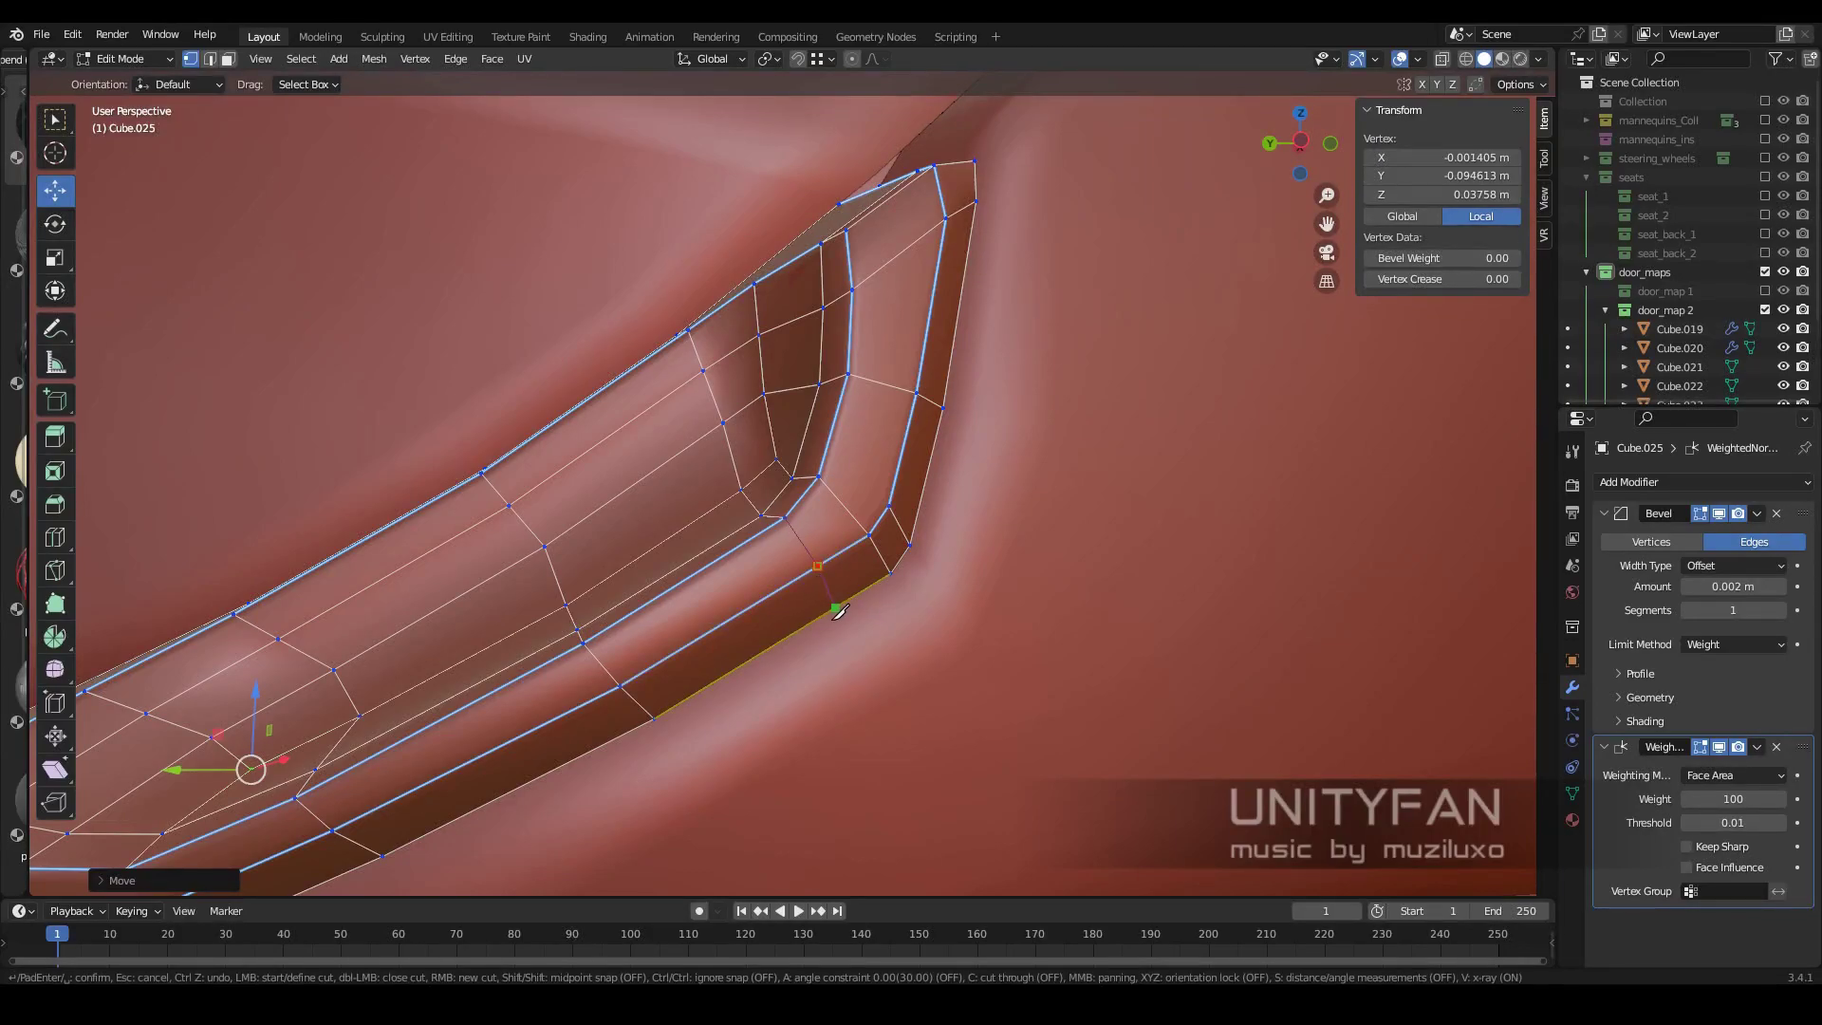
{"action": "scroll", "coordinate": [839, 612], "scroll_direction": "down", "scroll_amount": 3}
{"action": "scroll", "coordinate": [812, 509], "scroll_direction": "up", "scroll_amount": 3}
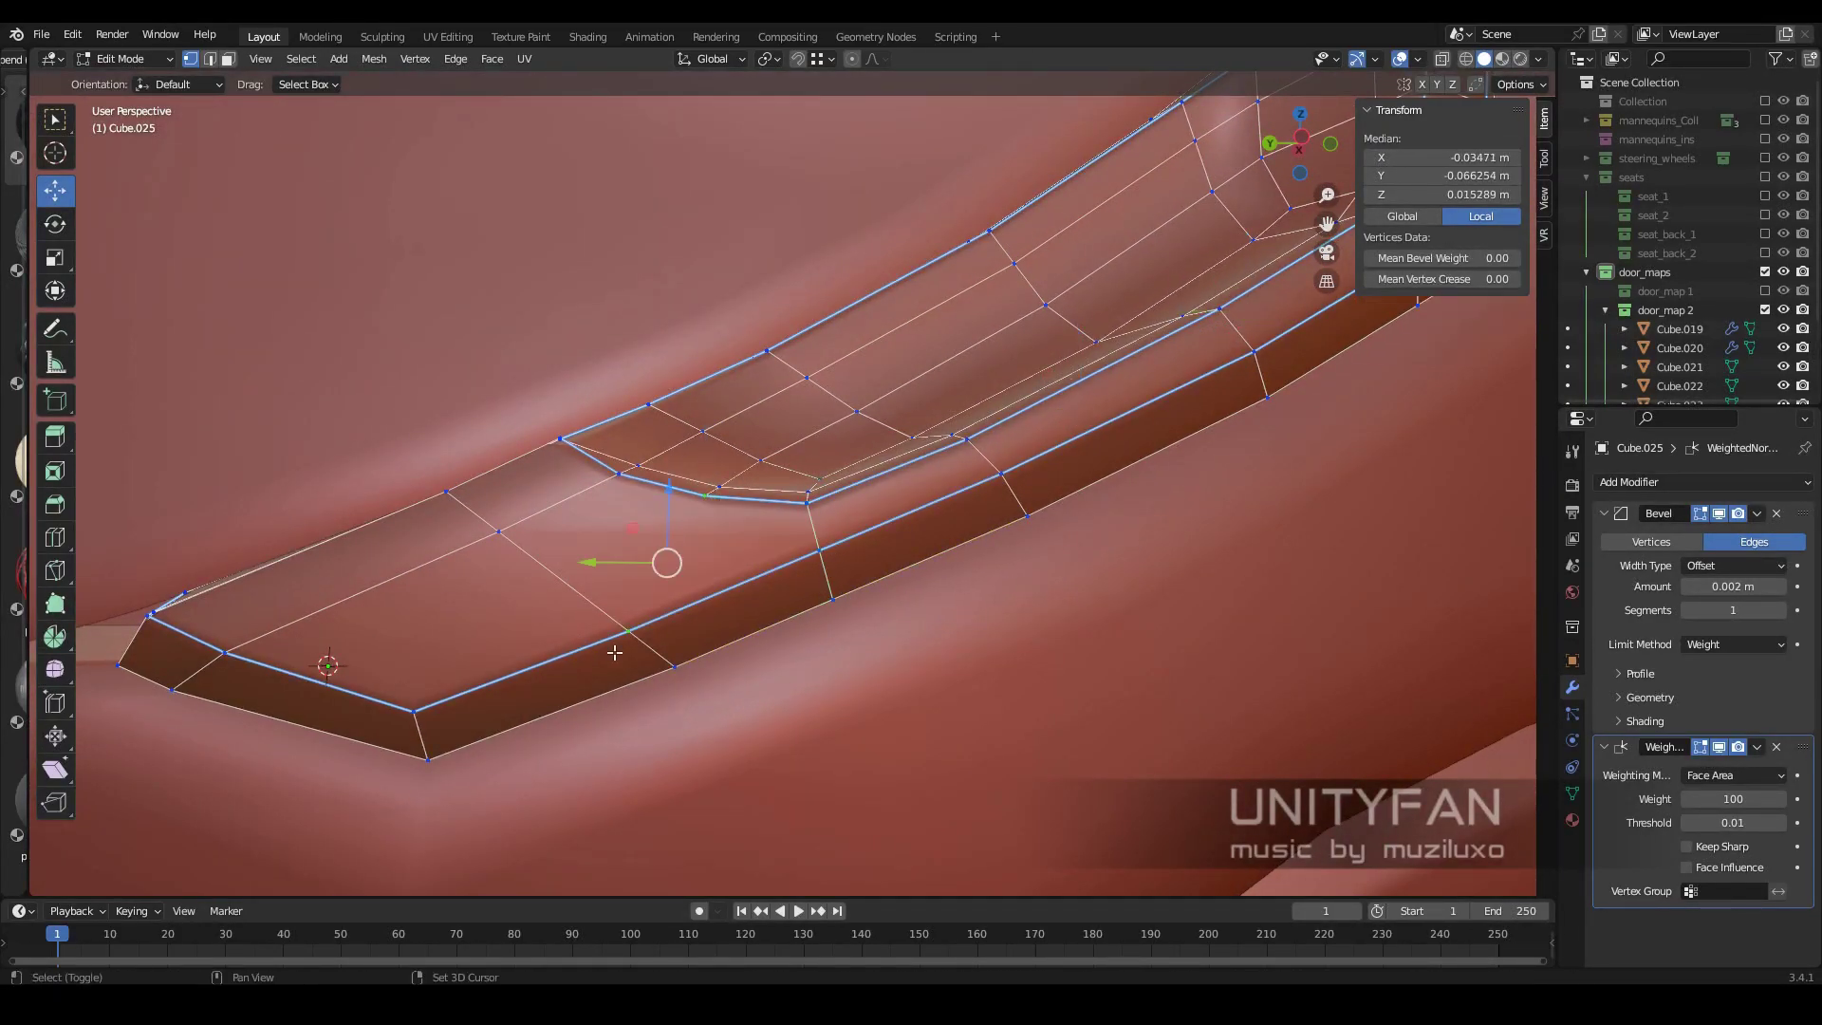
{"action": "key", "text": "Tab"}
{"action": "scroll", "coordinate": [785, 574], "scroll_direction": "down", "scroll_amount": 3}
{"action": "mouse_move", "coordinate": [786, 573]}
{"action": "middle_mouse_down"}
{"action": "mouse_move", "coordinate": [1001, 498]}
{"action": "mouse_move", "coordinate": [881, 587]}
{"action": "middle_mouse_up"}
Set the handle's Bevel modifier Amount to 0.0015 m
{"action": "scroll", "coordinate": [881, 587], "scroll_direction": "up", "scroll_amount": 4}
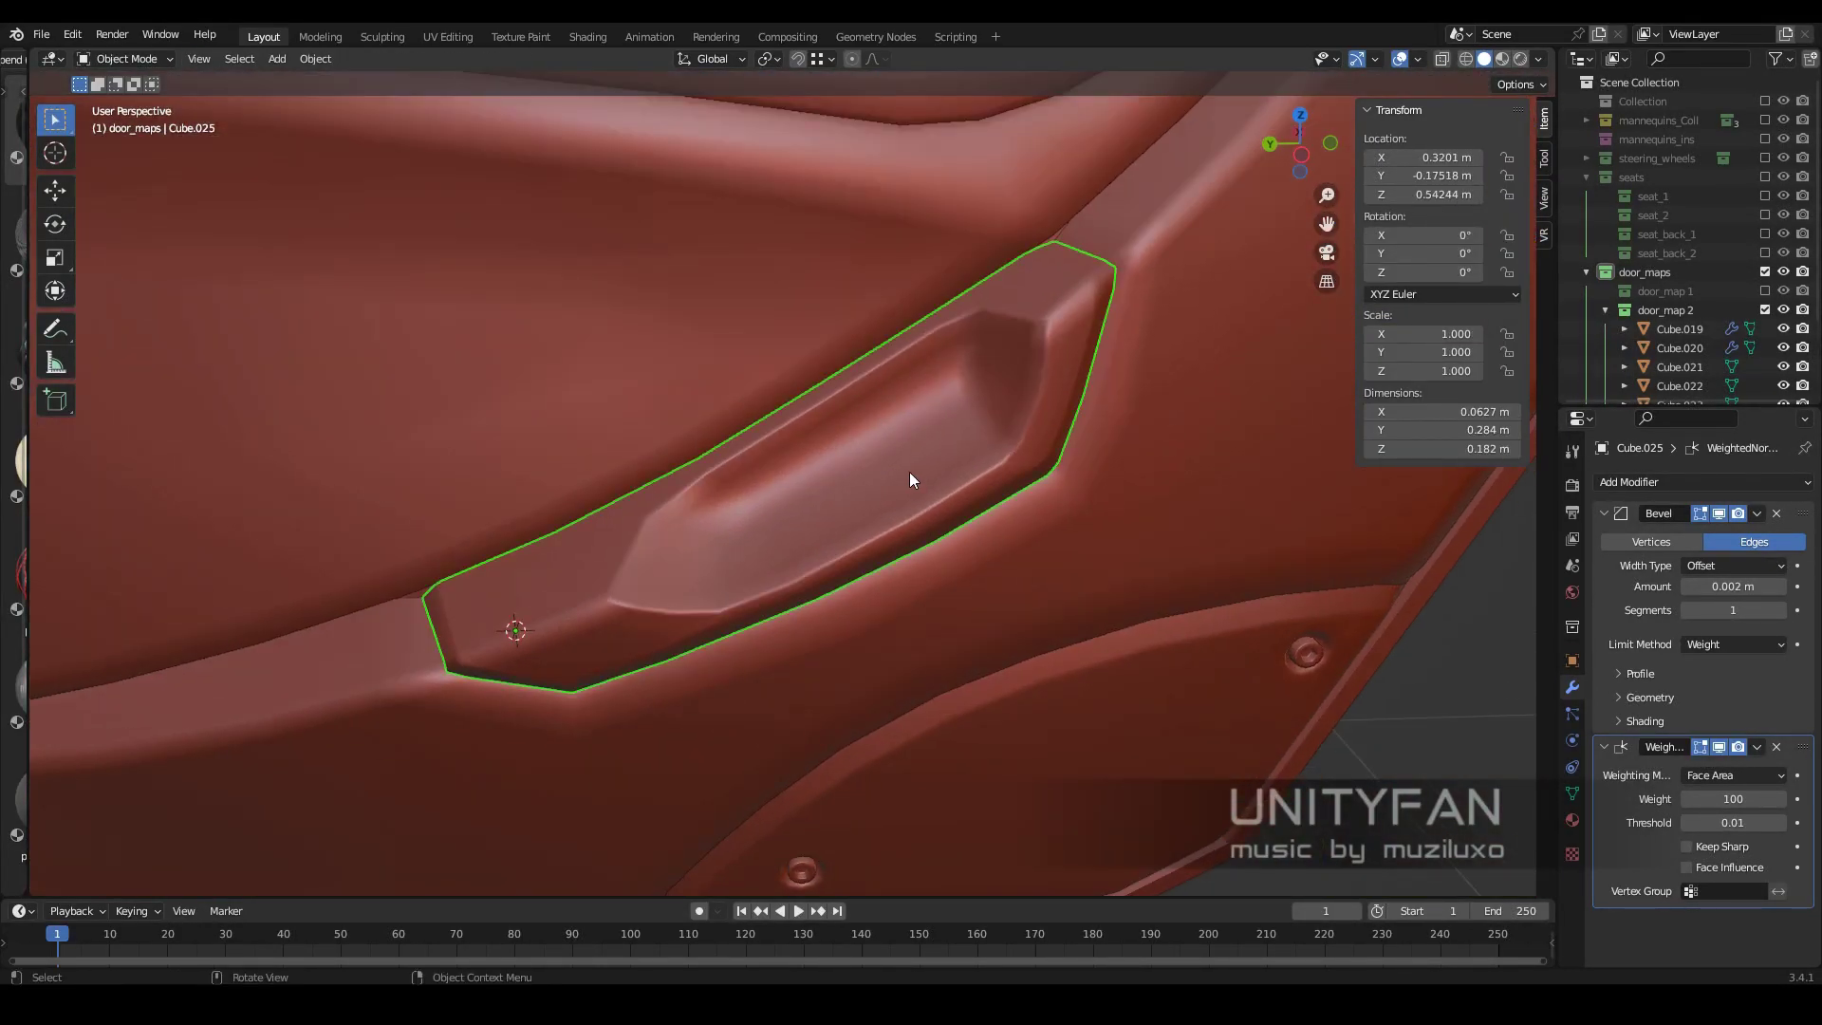
{"action": "key", "text": "Tab"}
{"action": "middle_click_drag", "start_coordinate": [910, 478], "coordinate": [854, 456]}
{"action": "key", "text": "Tab"}
{"action": "scroll", "coordinate": [854, 456], "scroll_direction": "up", "scroll_amount": 3}
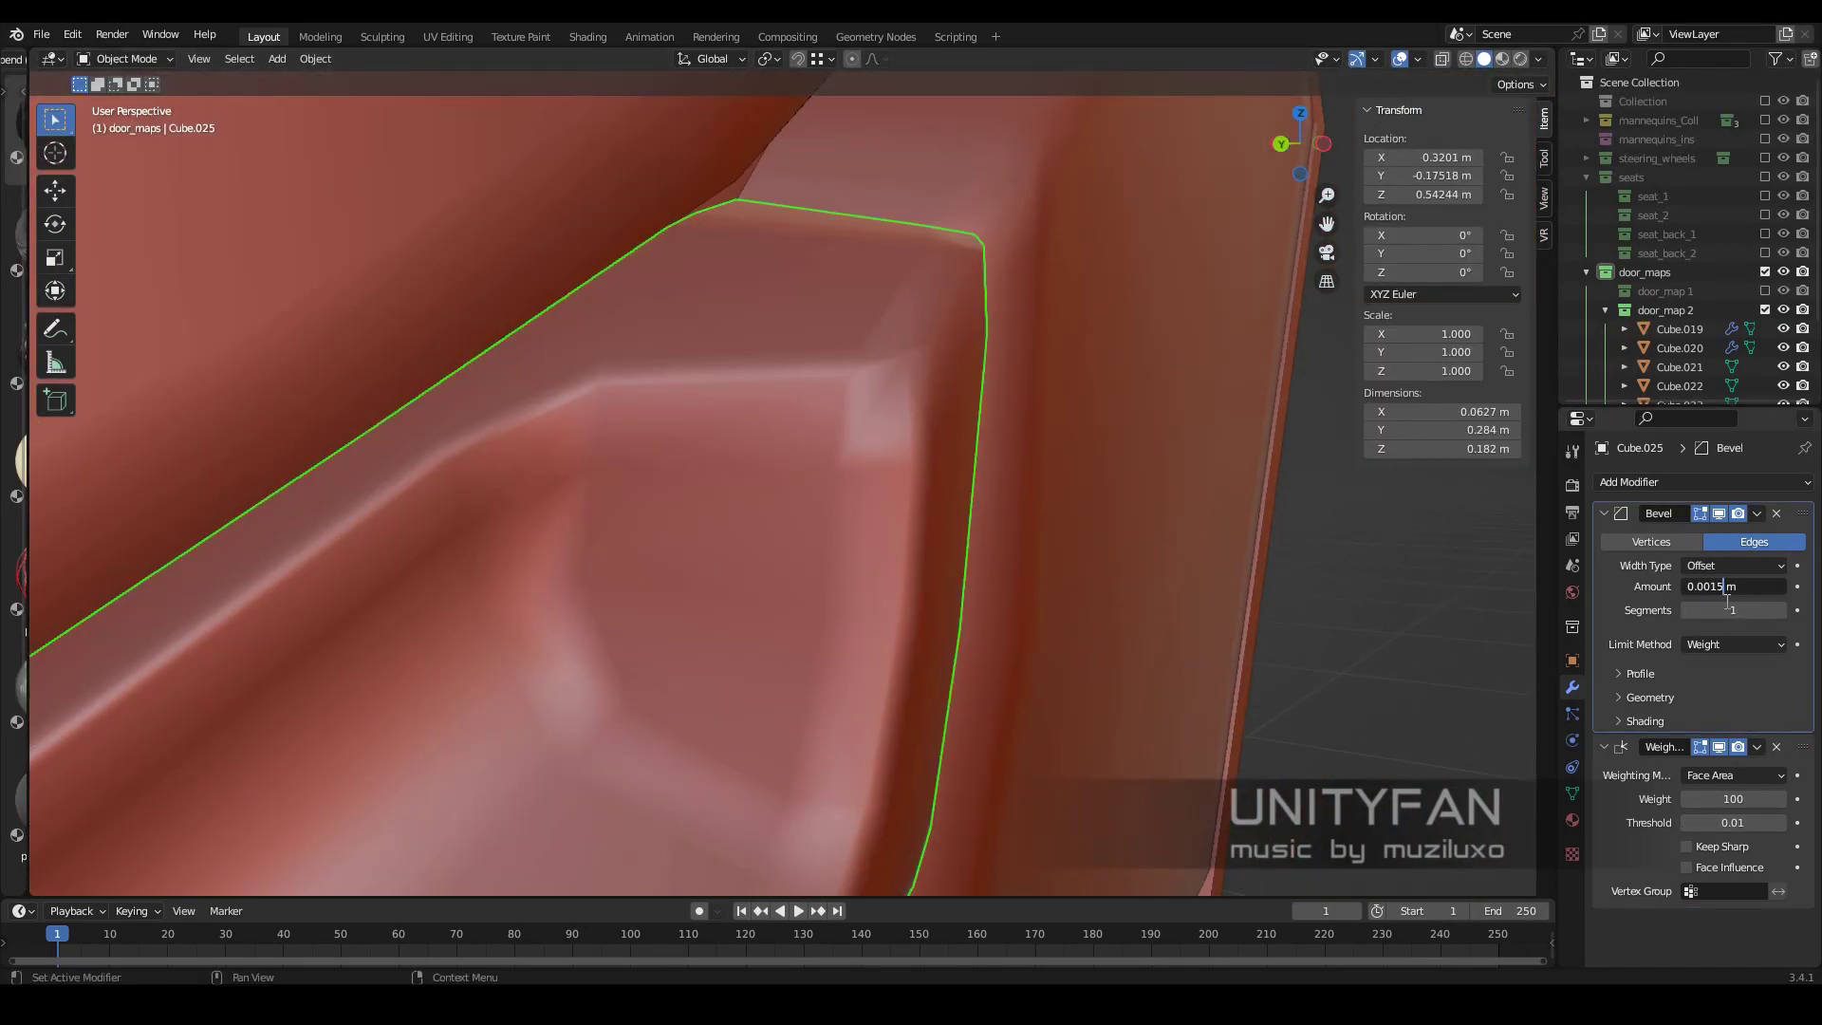
{"action": "key", "text": "Return"}
{"action": "scroll", "coordinate": [874, 629], "scroll_direction": "down", "scroll_amount": 4}
Select the pocket's edge loop in edge mode and bevel it
{"action": "key", "text": "Tab"}
{"action": "scroll", "coordinate": [874, 629], "scroll_direction": "up", "scroll_amount": 2}
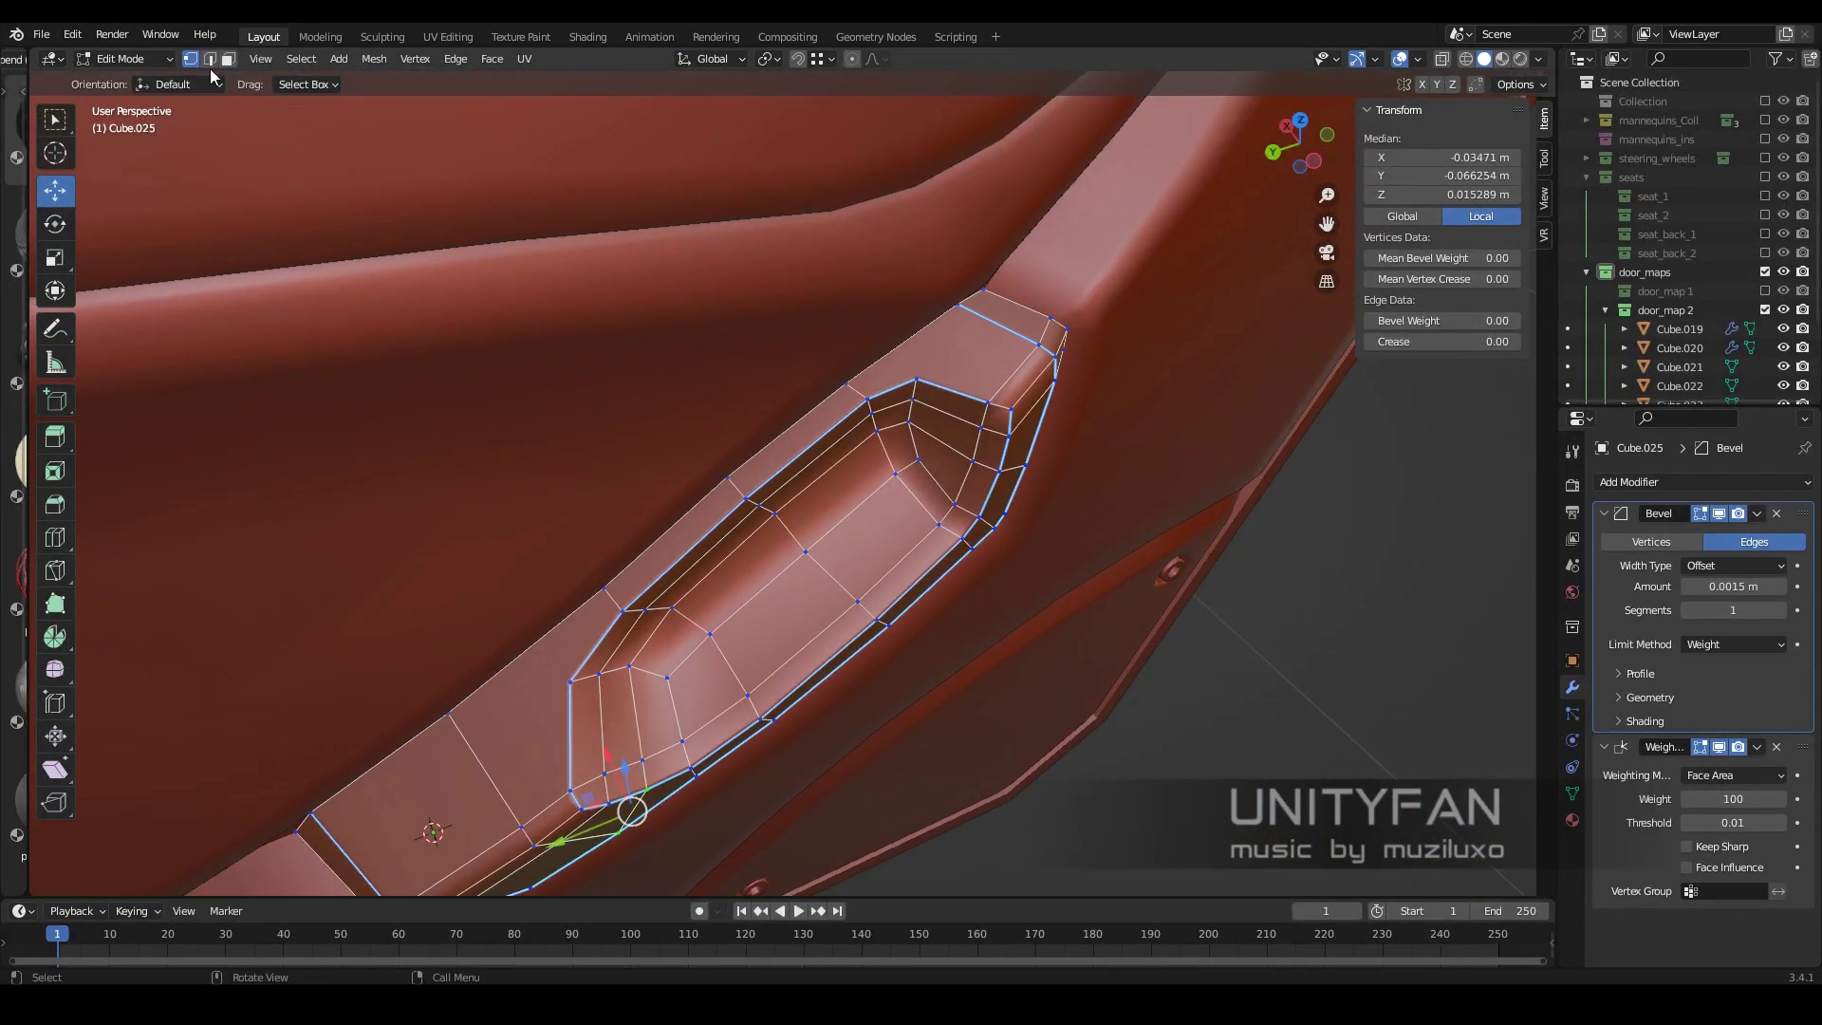
{"action": "left_click", "coordinate": [209, 59]}
{"action": "middle_click_drag", "start_coordinate": [712, 570], "coordinate": [1035, 399], "text": "shift"}
{"action": "left_click", "coordinate": [1129, 371], "text": "ctrl"}
{"action": "left_click", "coordinate": [1166, 380]}
{"action": "middle_click_drag", "start_coordinate": [1165, 380], "coordinate": [1088, 464], "text": "shift"}
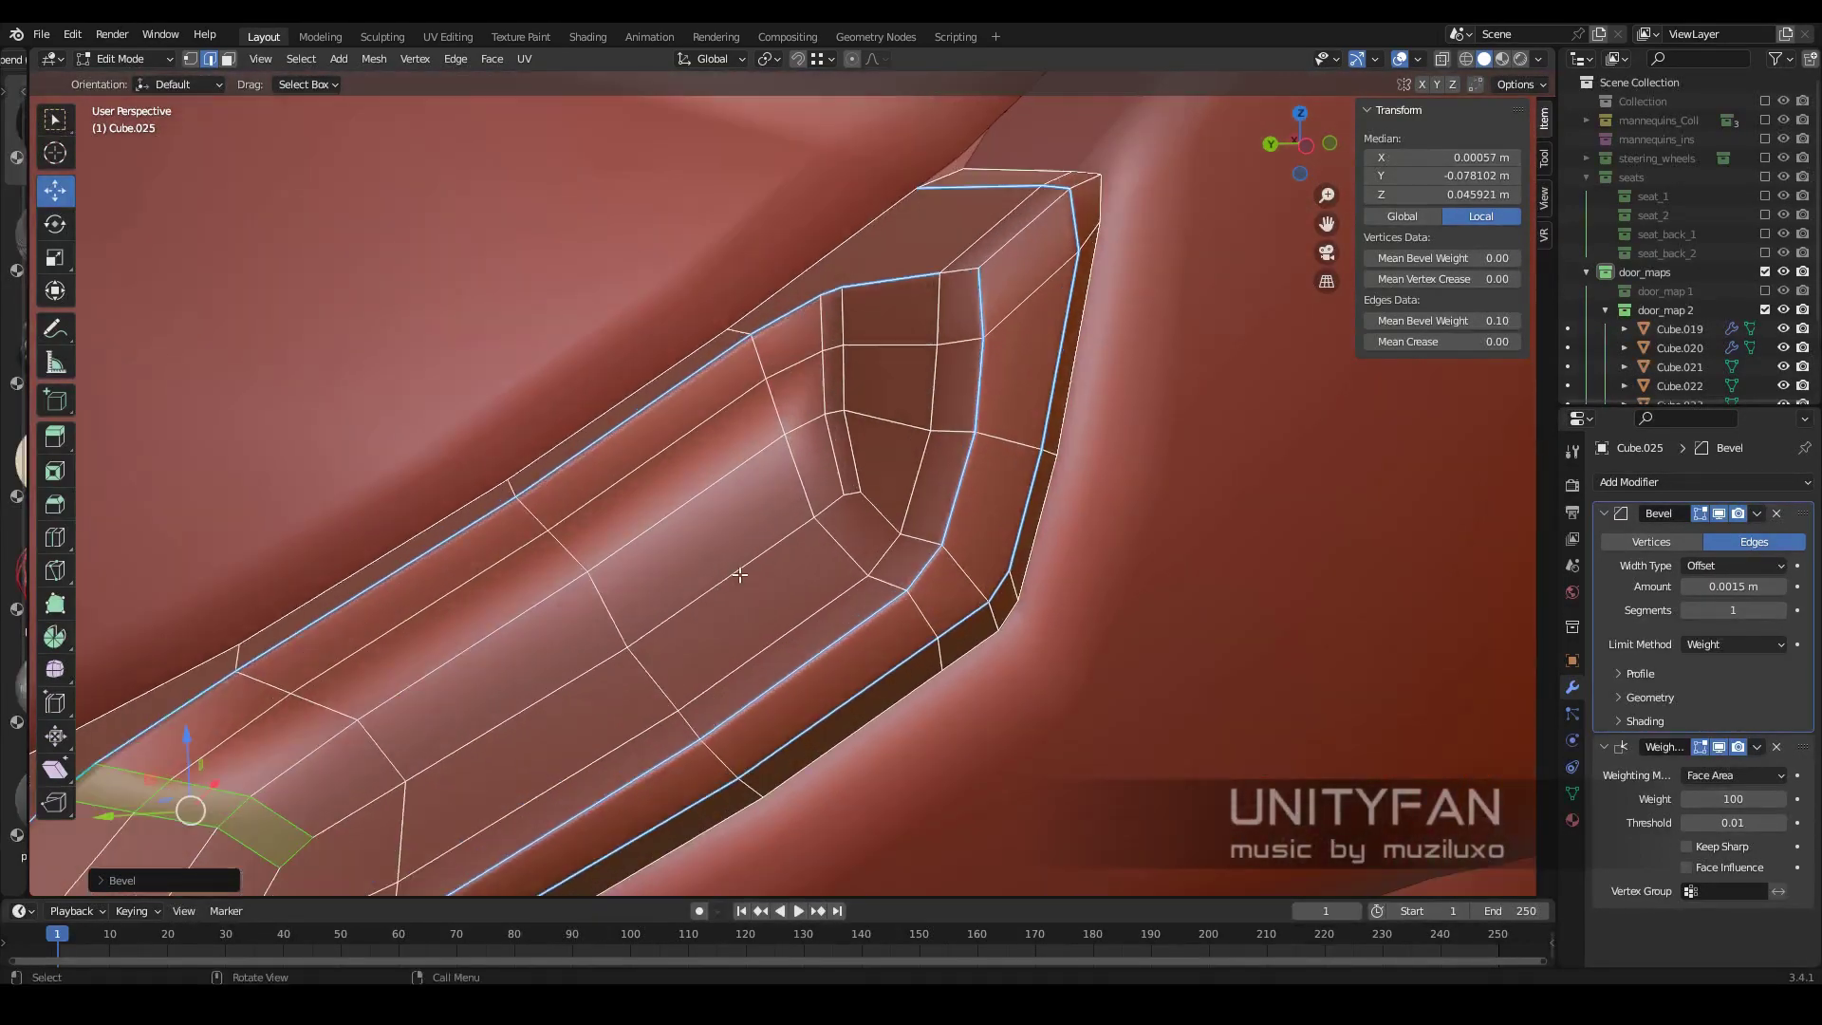
Select a path of pocket rim edges and set their bevel weight to full
{"action": "middle_click_drag", "start_coordinate": [877, 590], "coordinate": [816, 579]}
{"action": "scroll", "coordinate": [796, 596], "scroll_direction": "down", "scroll_amount": 3}
{"action": "scroll", "coordinate": [854, 525], "scroll_direction": "up", "scroll_amount": 3}
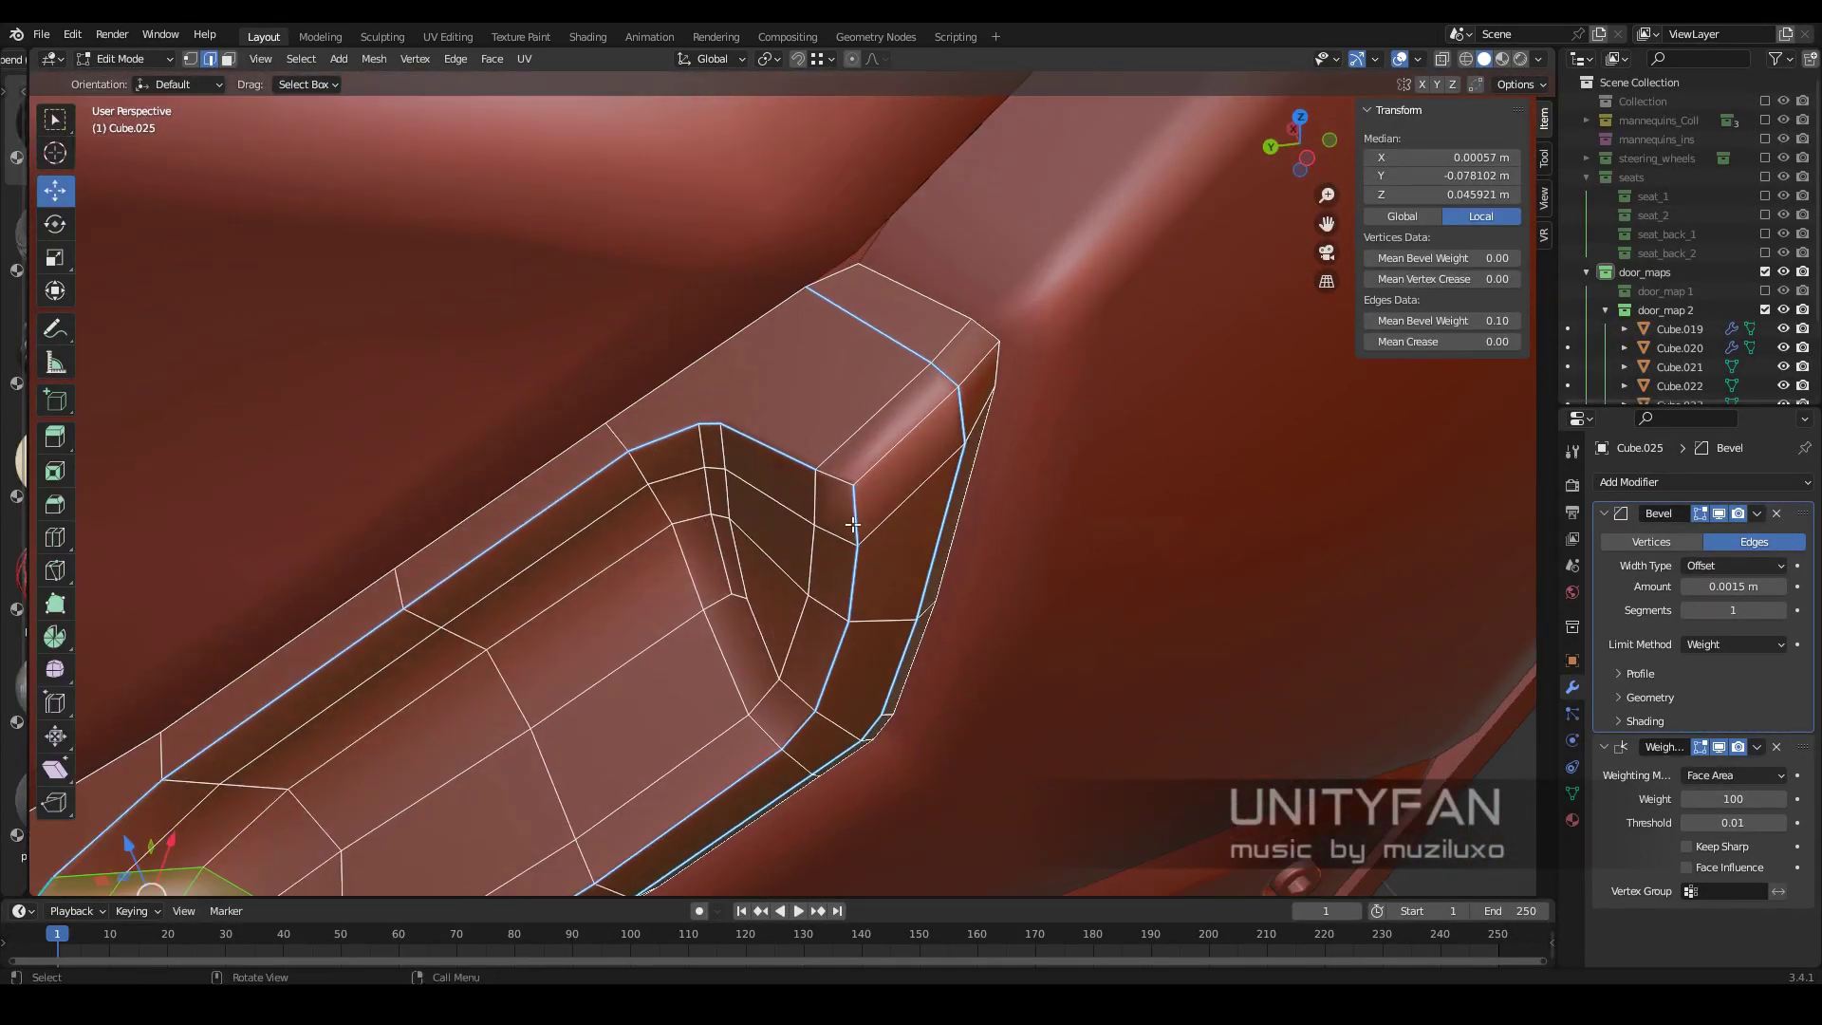
{"action": "scroll", "coordinate": [720, 488], "scroll_direction": "down", "scroll_amount": 3}
{"action": "scroll", "coordinate": [721, 487], "scroll_direction": "up", "scroll_amount": 3}
{"action": "middle_click_drag", "start_coordinate": [785, 446], "coordinate": [796, 531]}
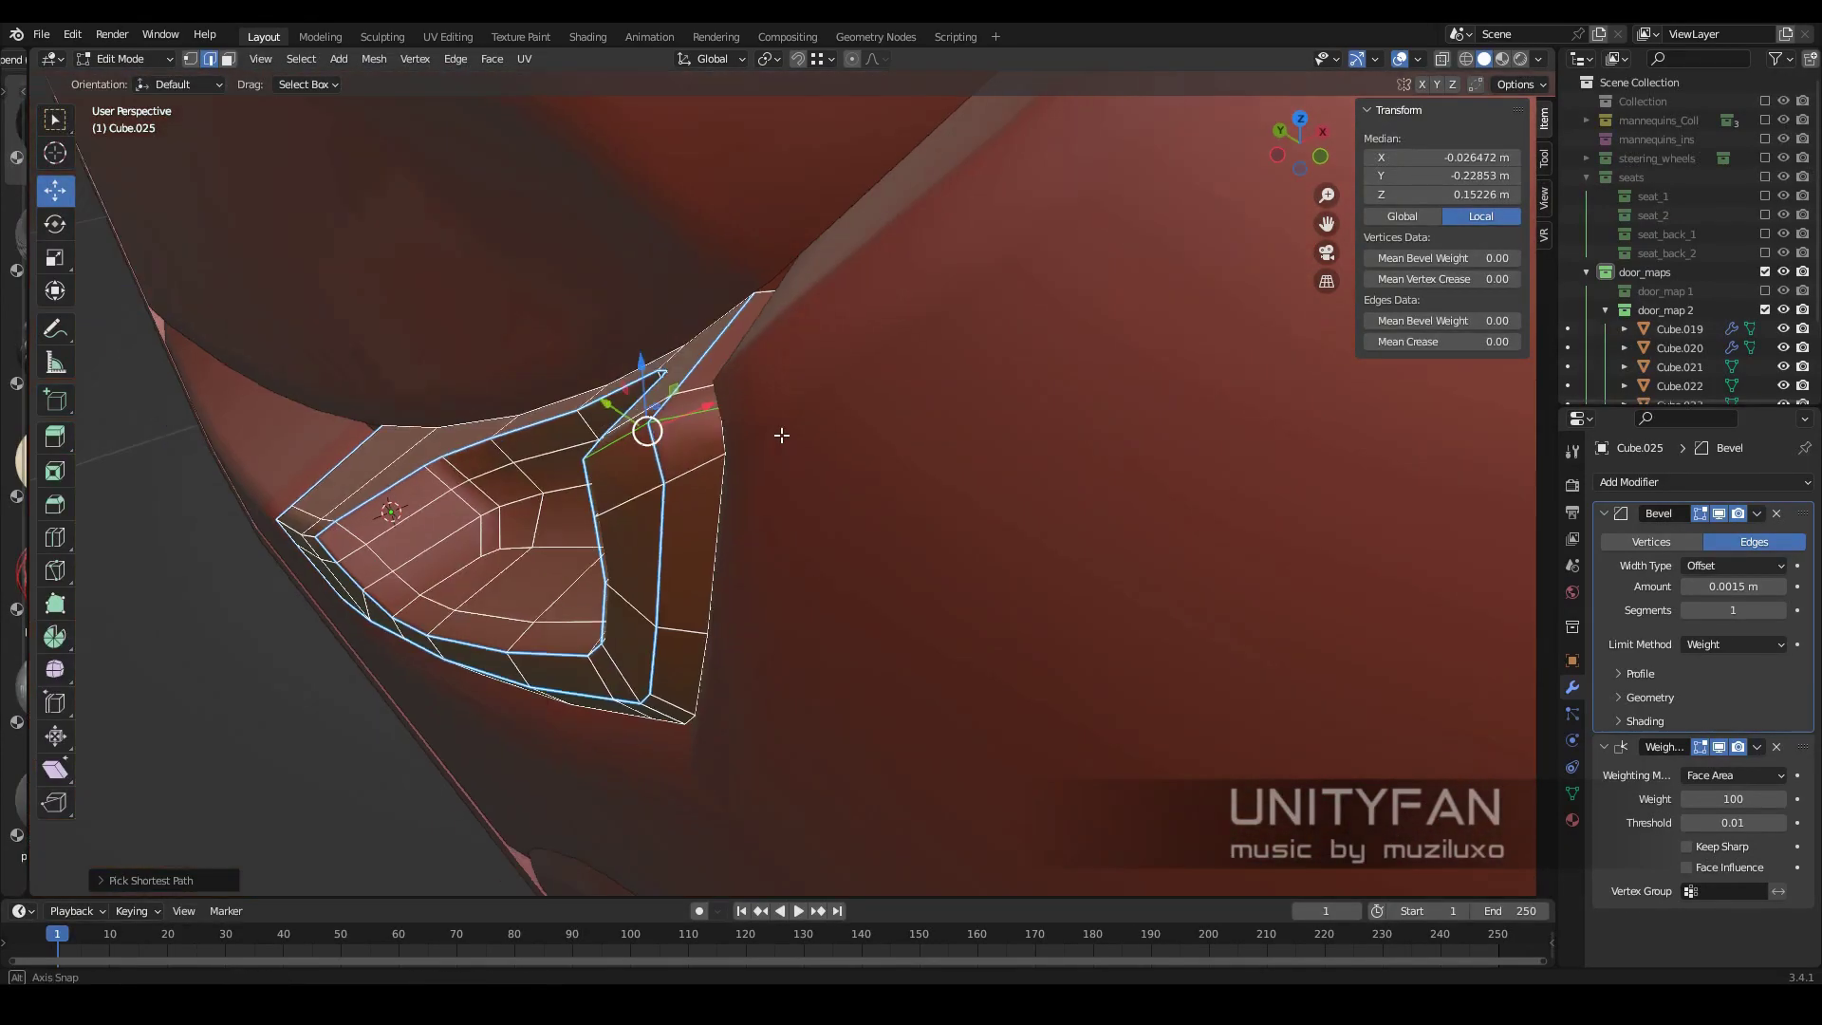
{"action": "left_click", "coordinate": [795, 532], "text": "ctrl"}
{"action": "scroll", "coordinate": [1227, 499], "scroll_direction": "down", "scroll_amount": 4}
{"action": "middle_click_drag", "start_coordinate": [1227, 498], "coordinate": [1012, 565]}
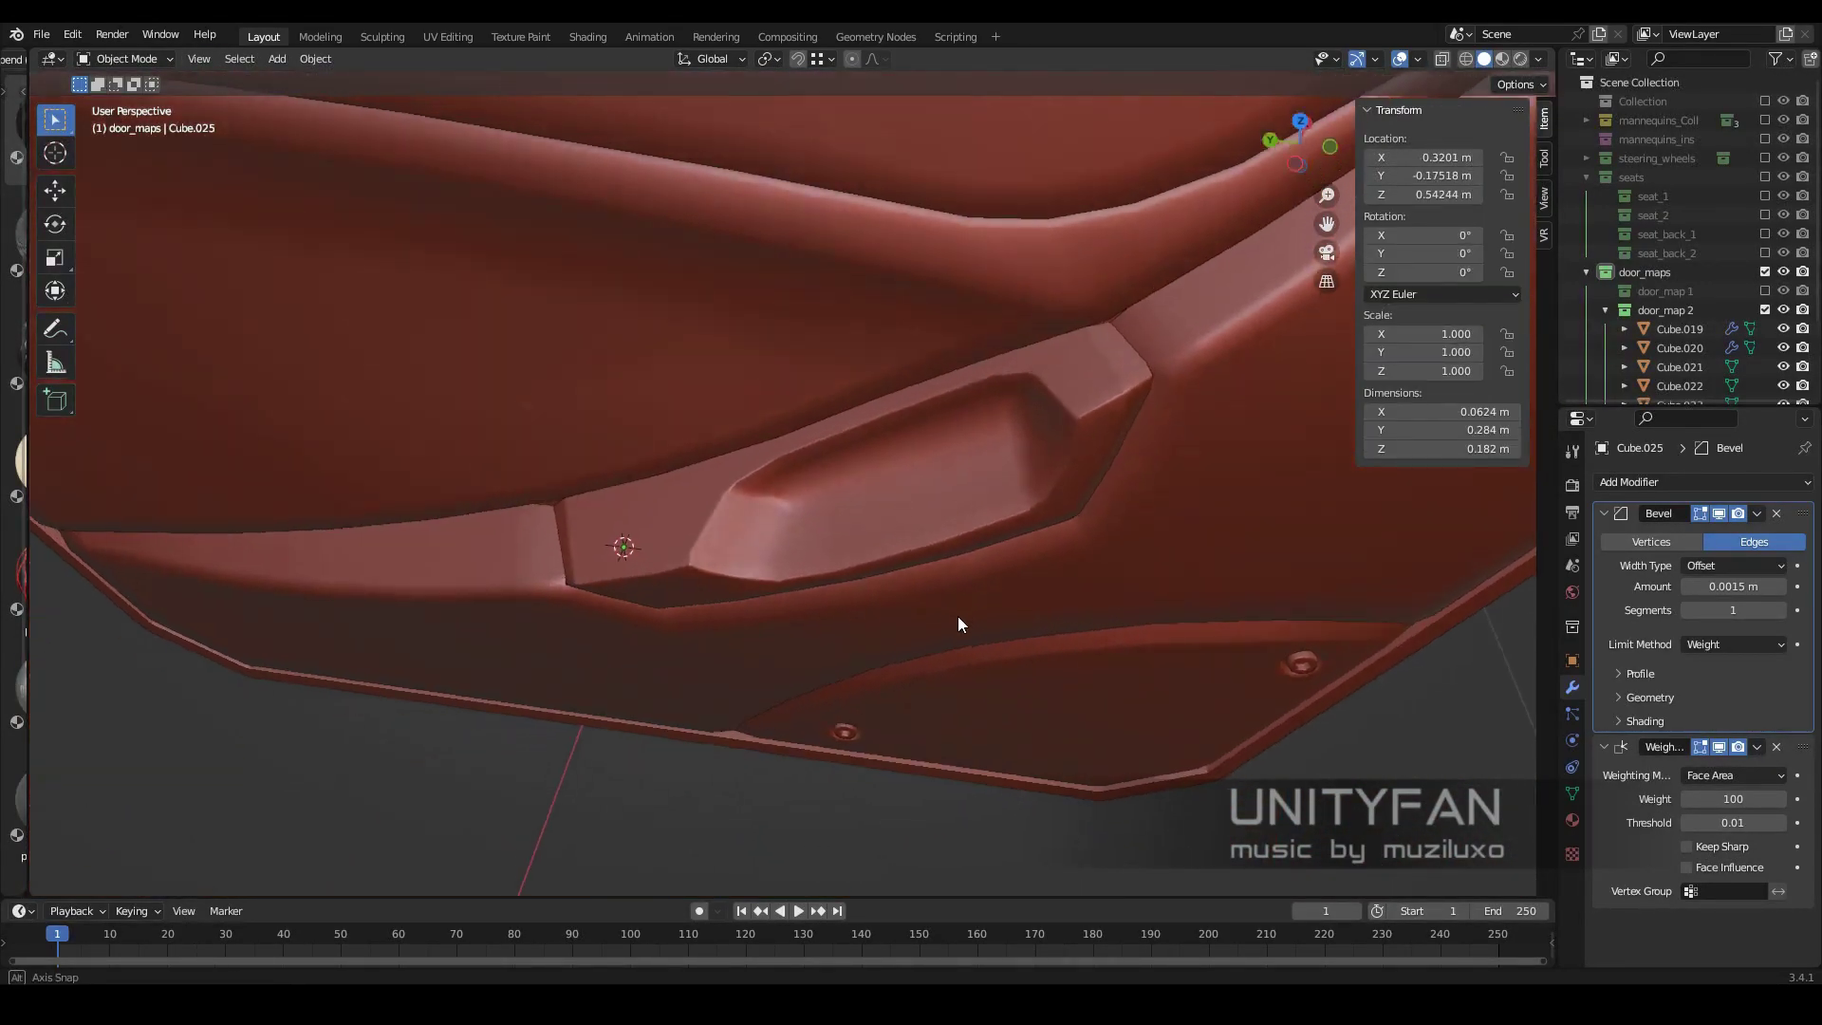
{"action": "scroll", "coordinate": [880, 555], "scroll_direction": "up", "scroll_amount": 5}
{"action": "scroll", "coordinate": [880, 555], "scroll_direction": "down", "scroll_amount": 3}
{"action": "middle_click_drag", "start_coordinate": [880, 554], "coordinate": [642, 482]}
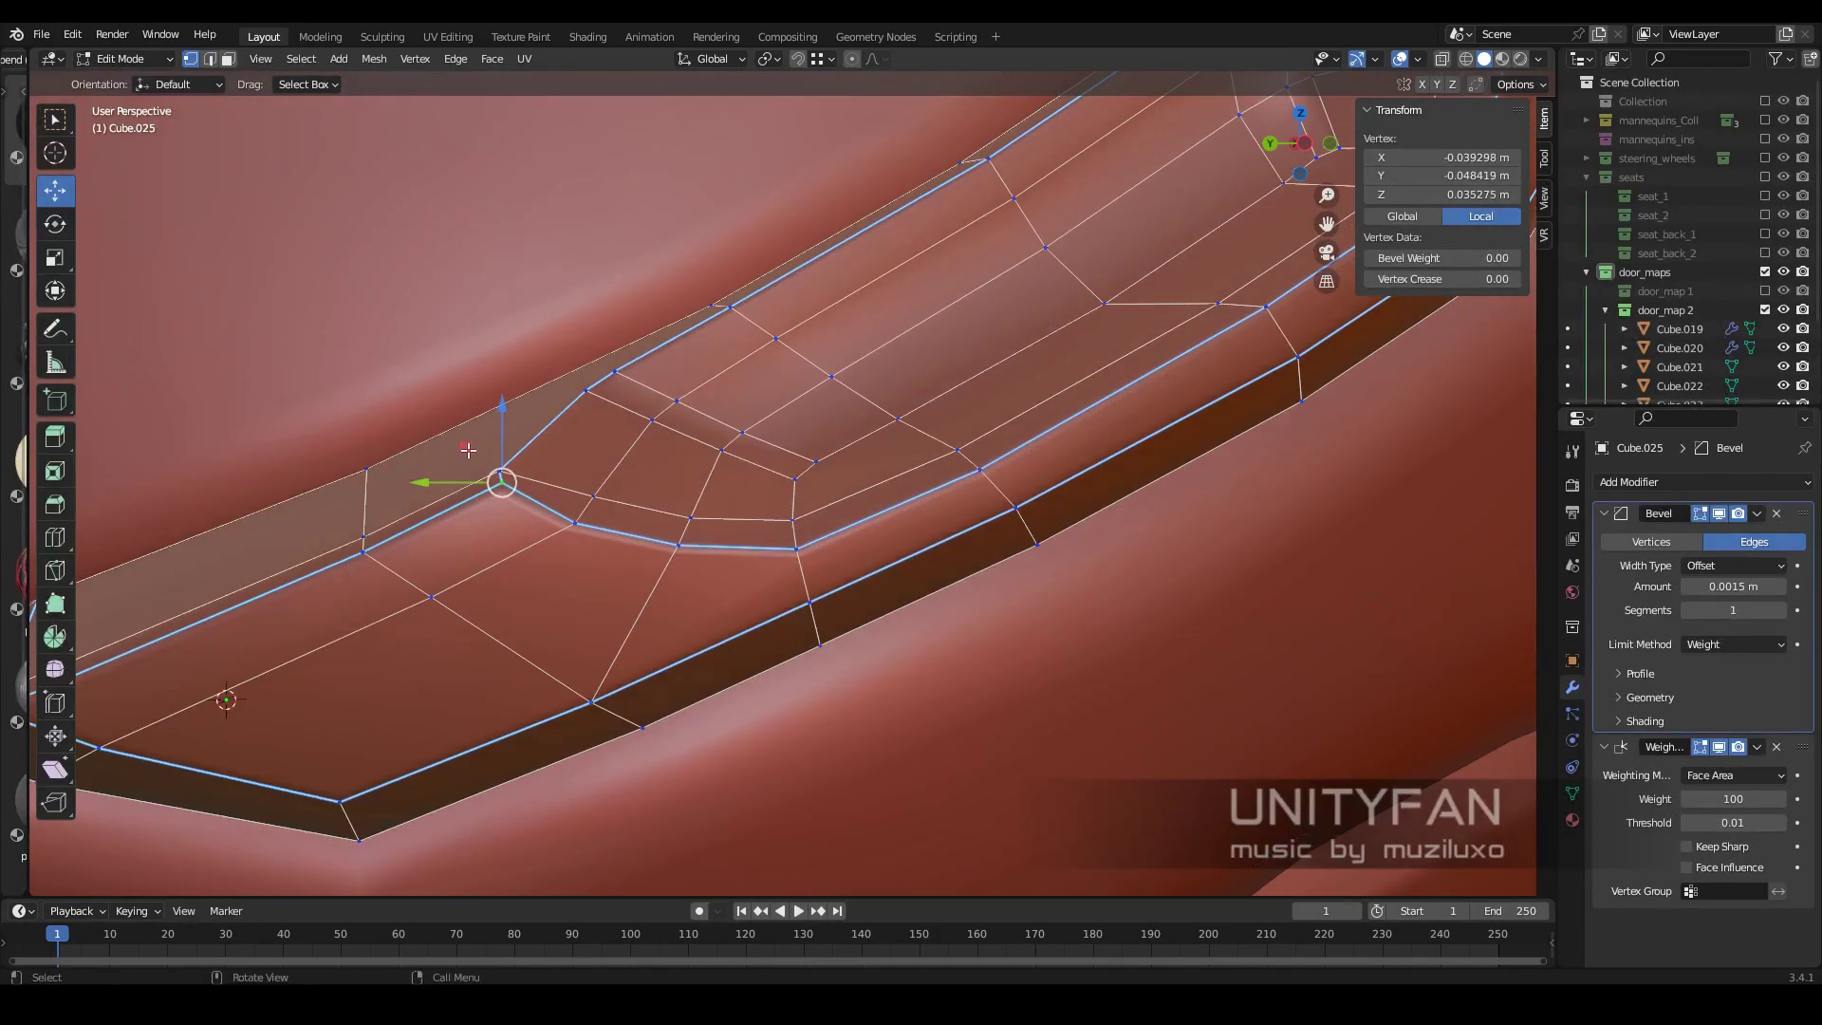
Check the beveled handle, nudge a pocket vertex, and switch editing to Cube.022
{"action": "key", "text": "Tab"}
{"action": "scroll", "coordinate": [641, 482], "scroll_direction": "down", "scroll_amount": 2}
{"action": "scroll", "coordinate": [706, 636], "scroll_direction": "up", "scroll_amount": 3}
{"action": "key", "text": "Tab"}
{"action": "mouse_move", "coordinate": [706, 636]}
{"action": "middle_mouse_down"}
{"action": "mouse_move", "coordinate": [891, 530]}
{"action": "mouse_move", "coordinate": [867, 549]}
{"action": "middle_mouse_up"}
{"action": "key", "text": "Tab"}
{"action": "key", "text": "Tab"}
{"action": "scroll", "coordinate": [759, 655], "scroll_direction": "up", "scroll_amount": 2}
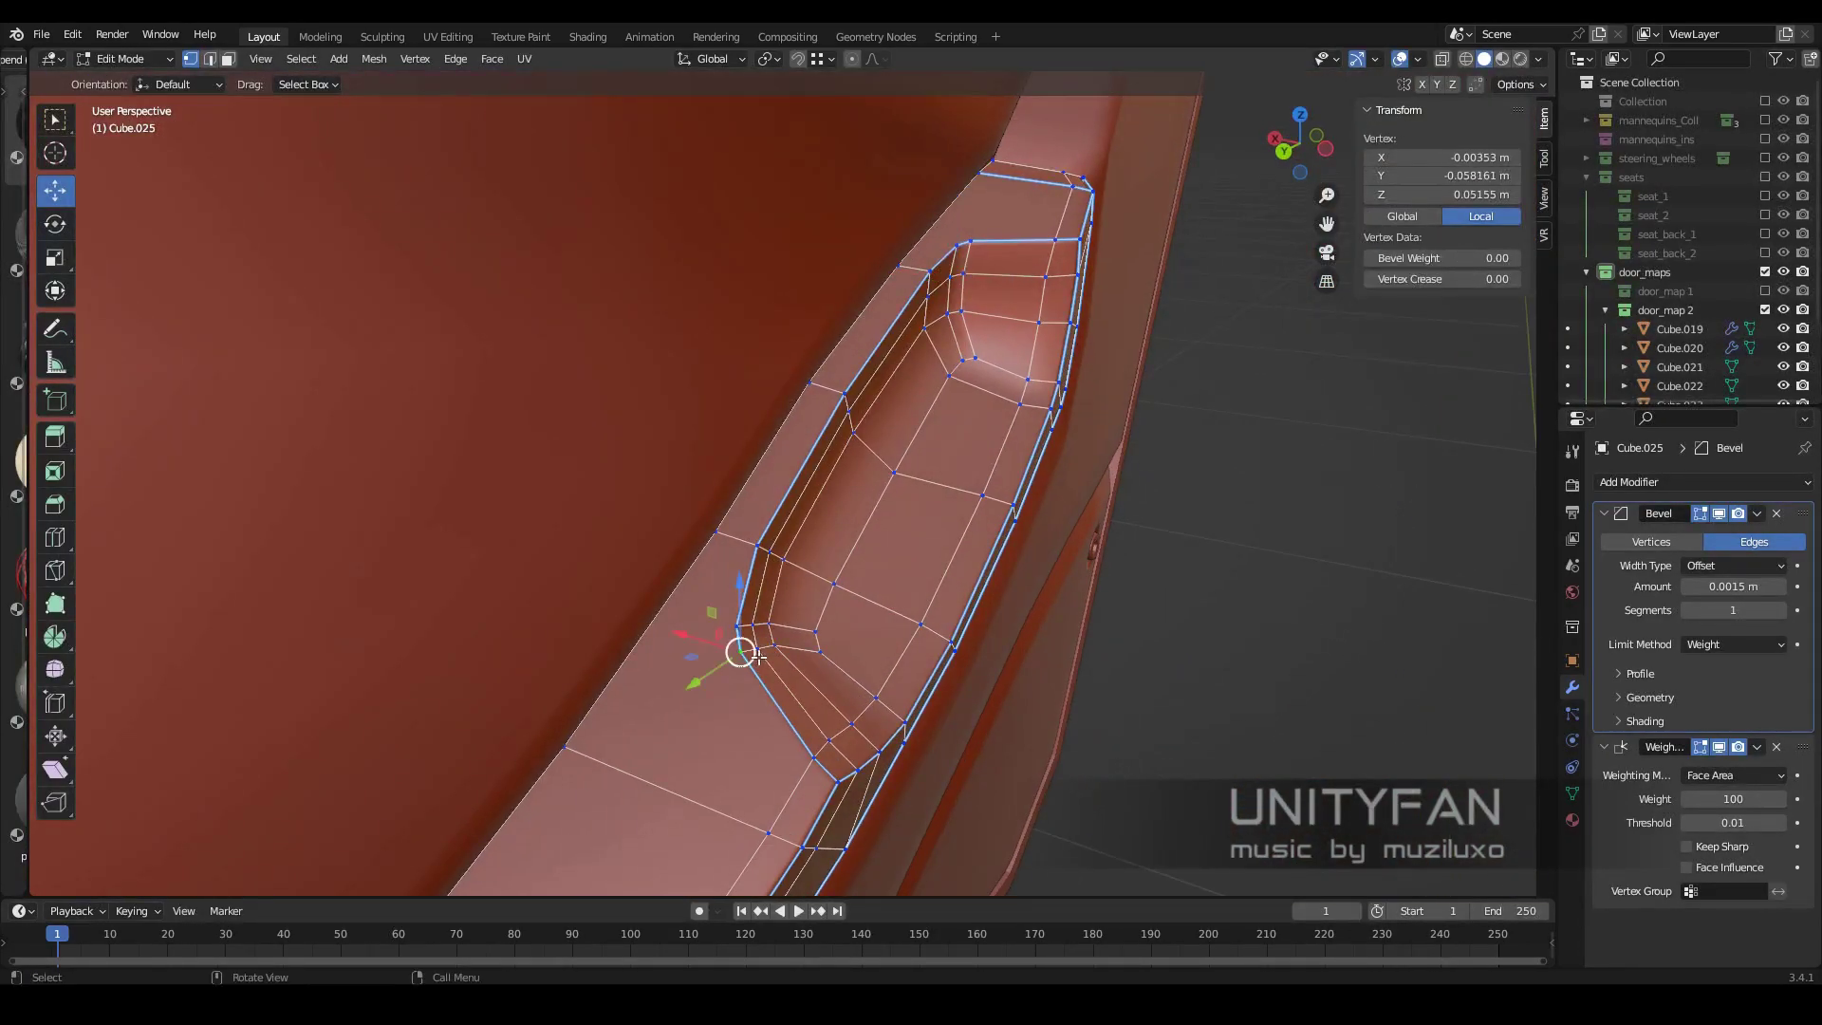
{"action": "middle_click_drag", "start_coordinate": [773, 630], "coordinate": [800, 541]}
{"action": "left_click_drag", "start_coordinate": [800, 540], "coordinate": [833, 560]}
{"action": "mouse_move", "coordinate": [832, 560]}
{"action": "middle_mouse_down"}
{"action": "mouse_move", "coordinate": [835, 446]}
{"action": "mouse_move", "coordinate": [1005, 510]}
{"action": "middle_mouse_up"}
{"action": "scroll", "coordinate": [822, 468], "scroll_direction": "up", "scroll_amount": 3}
{"action": "key", "text": "alt+q"}
{"action": "key", "text": "Tab"}
Switch the viewport to Material Preview shading to view the door panel
{"action": "scroll", "coordinate": [950, 570], "scroll_direction": "down", "scroll_amount": 4}
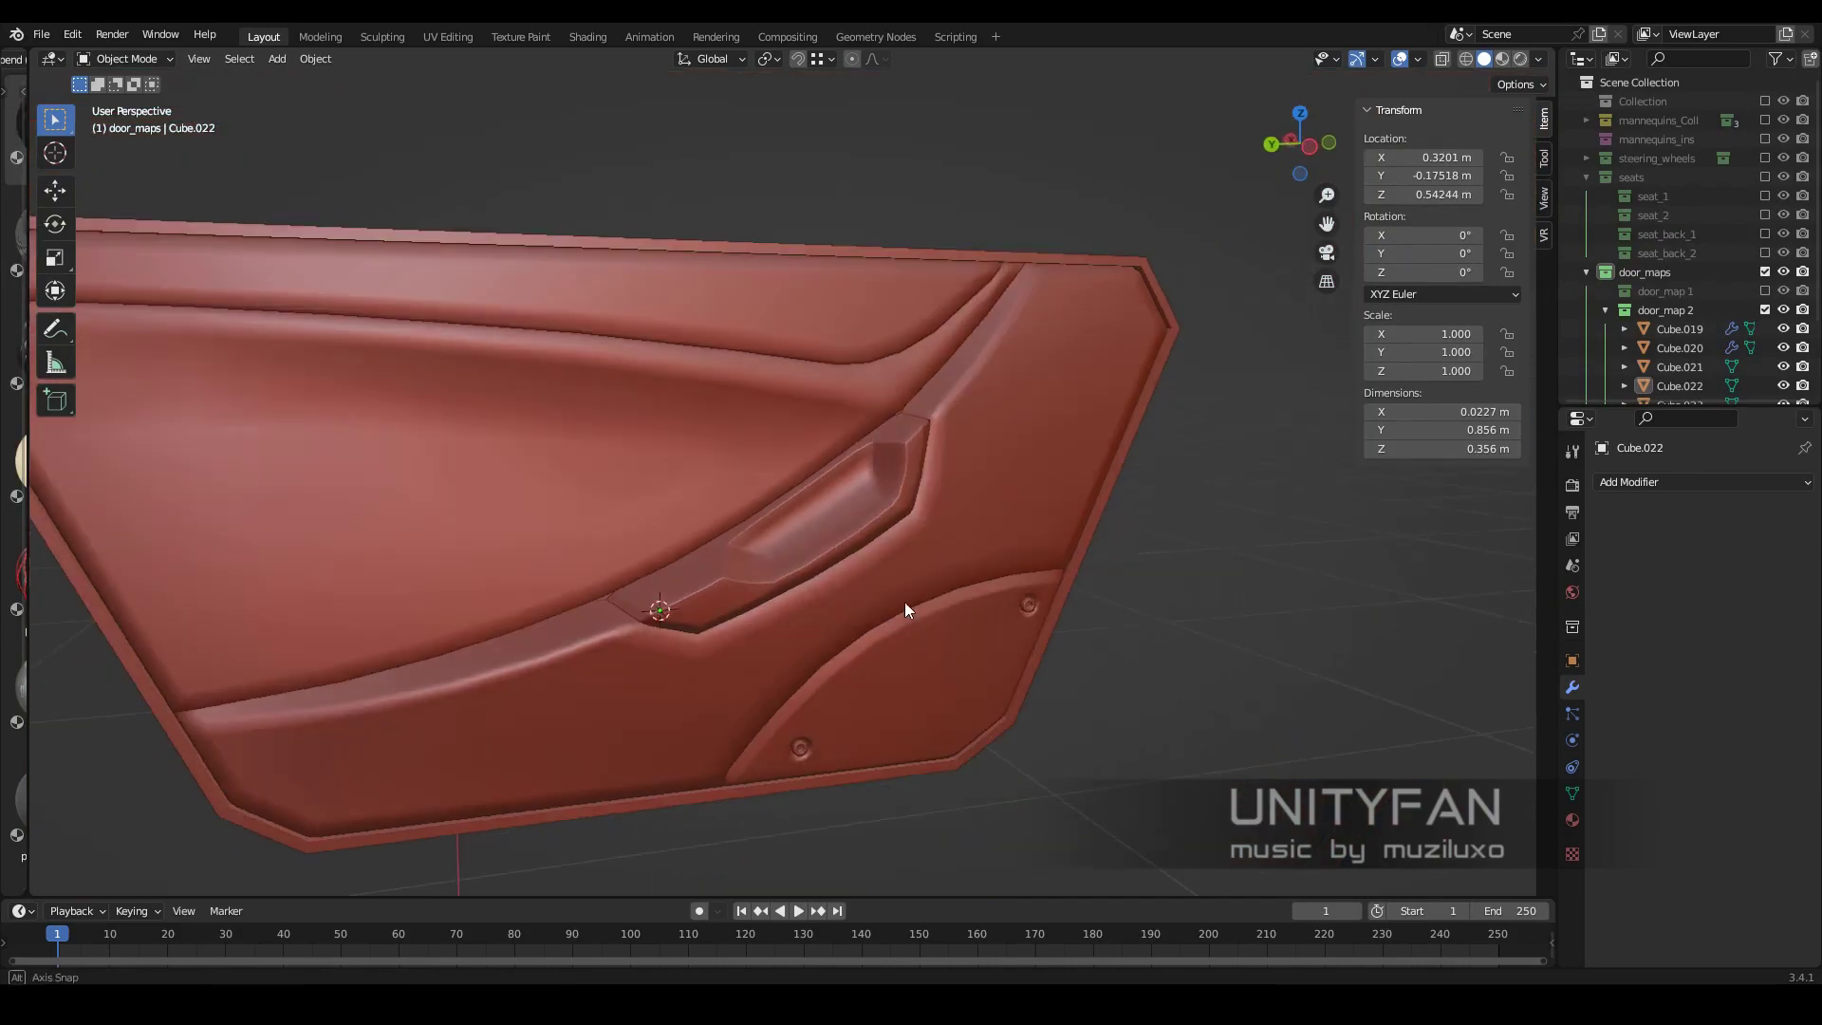
{"action": "key", "text": "z"}
{"action": "left_click", "coordinate": [898, 704]}
{"action": "mouse_move", "coordinate": [898, 703]}
{"action": "middle_mouse_down"}
{"action": "mouse_move", "coordinate": [851, 601]}
{"action": "mouse_move", "coordinate": [968, 618]}
{"action": "middle_mouse_up"}
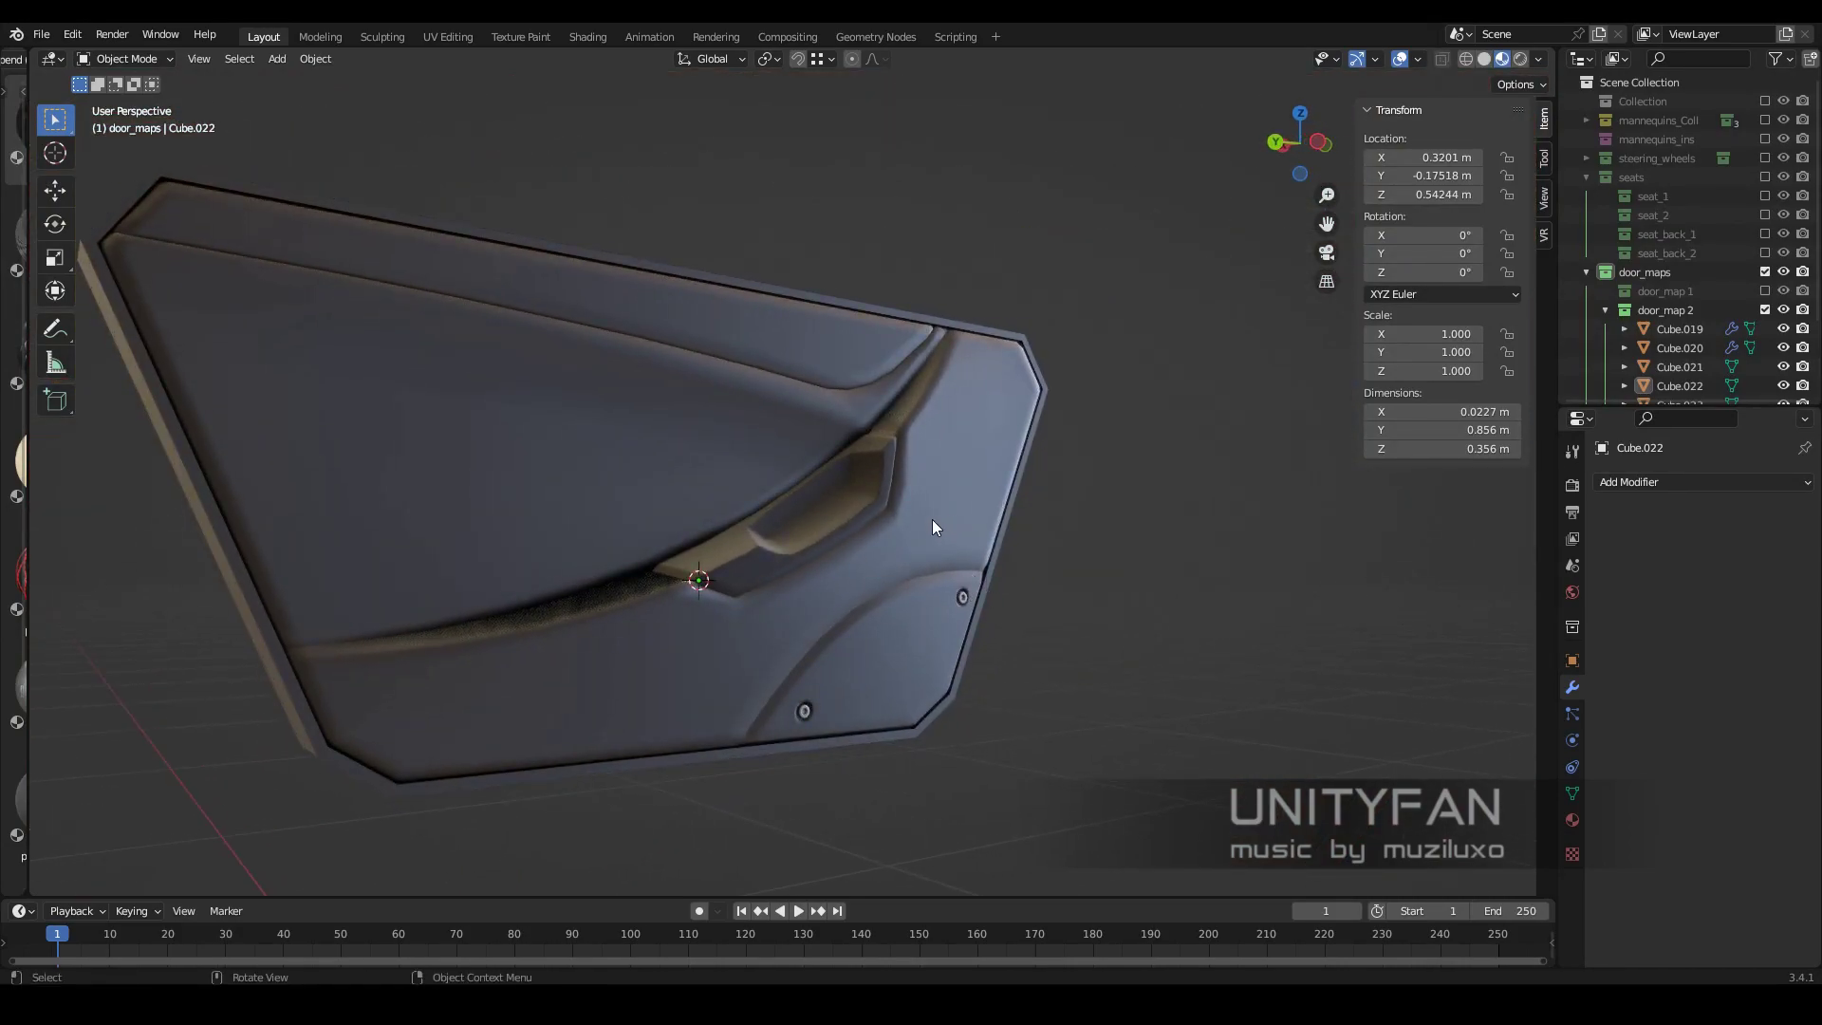
{"action": "middle_click_drag", "start_coordinate": [932, 520], "coordinate": [822, 504]}
{"action": "scroll", "coordinate": [823, 504], "scroll_direction": "up", "scroll_amount": 3}
Select the recess's upper edge loop on Cube.025 and move it slightly
{"action": "left_click", "coordinate": [865, 597]}
{"action": "key", "text": "Tab"}
{"action": "mouse_move", "coordinate": [864, 596]}
{"action": "middle_mouse_down"}
{"action": "mouse_move", "coordinate": [961, 470]}
{"action": "mouse_move", "coordinate": [1030, 488]}
{"action": "middle_mouse_up"}
{"action": "left_click", "coordinate": [961, 471]}
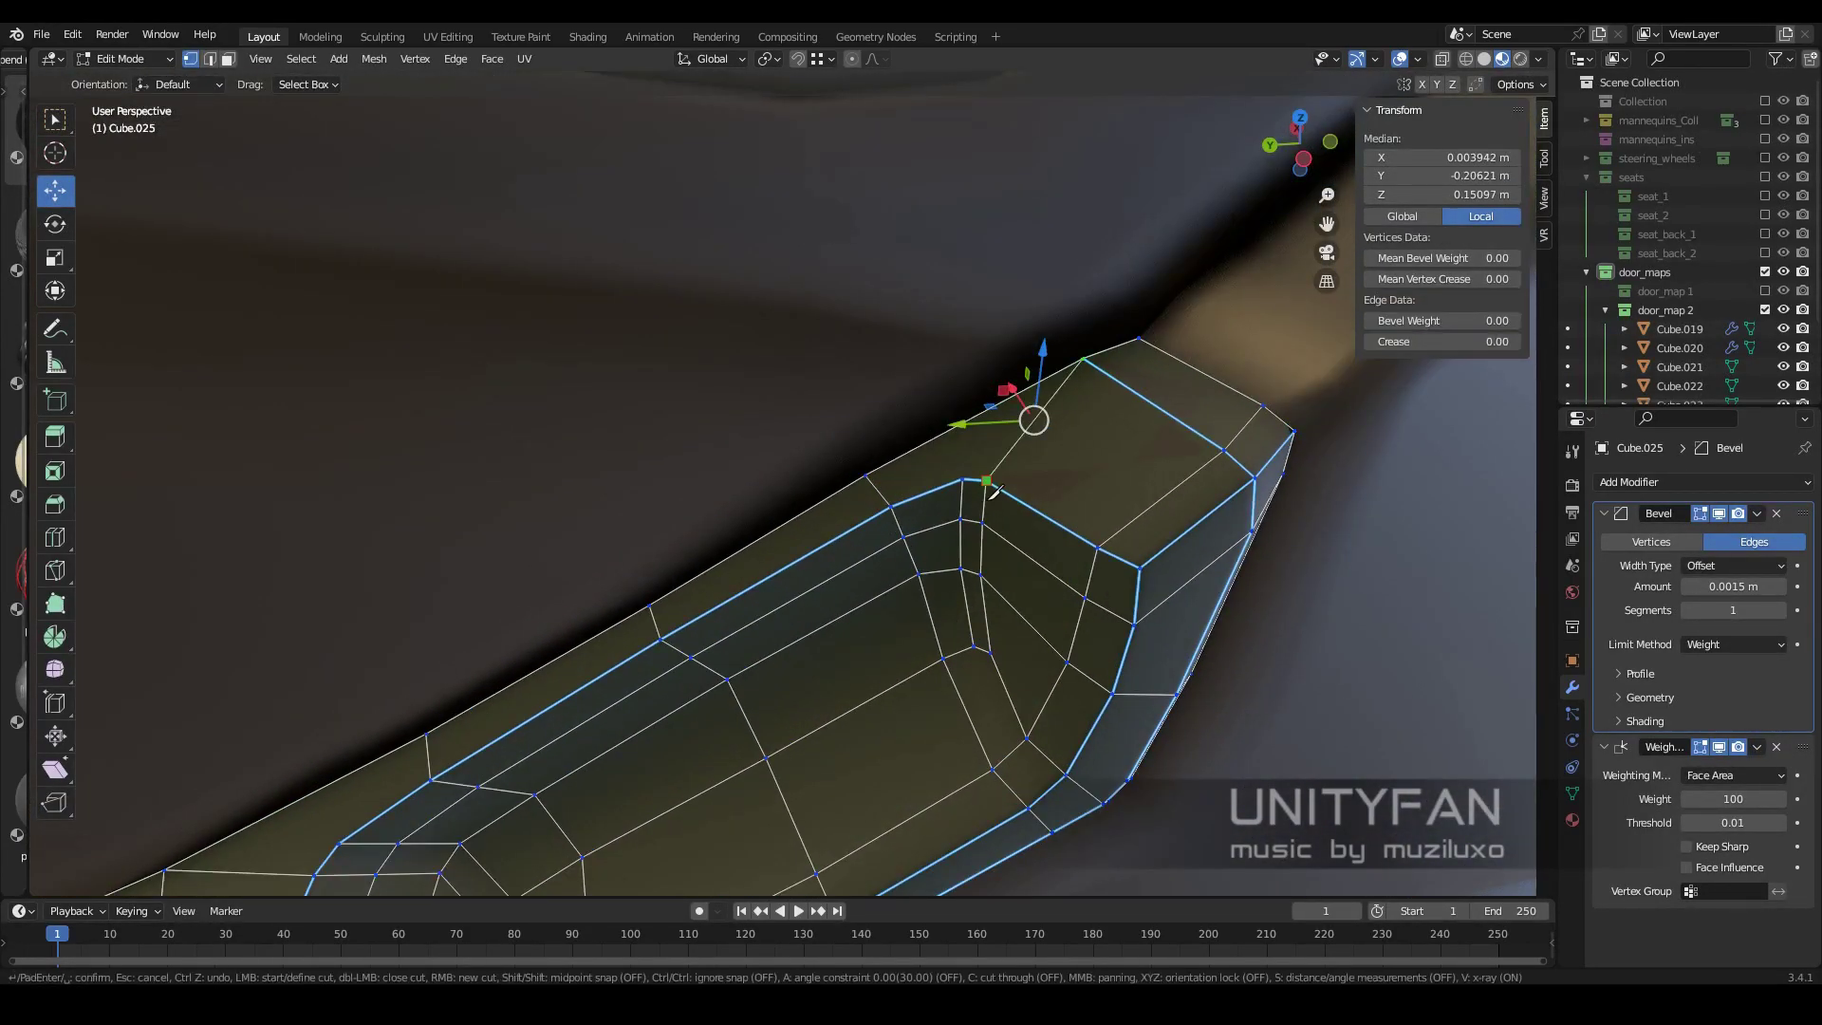
{"action": "middle_click_drag", "start_coordinate": [967, 424], "coordinate": [834, 570]}
{"action": "scroll", "coordinate": [896, 555], "scroll_direction": "up", "scroll_amount": 4}
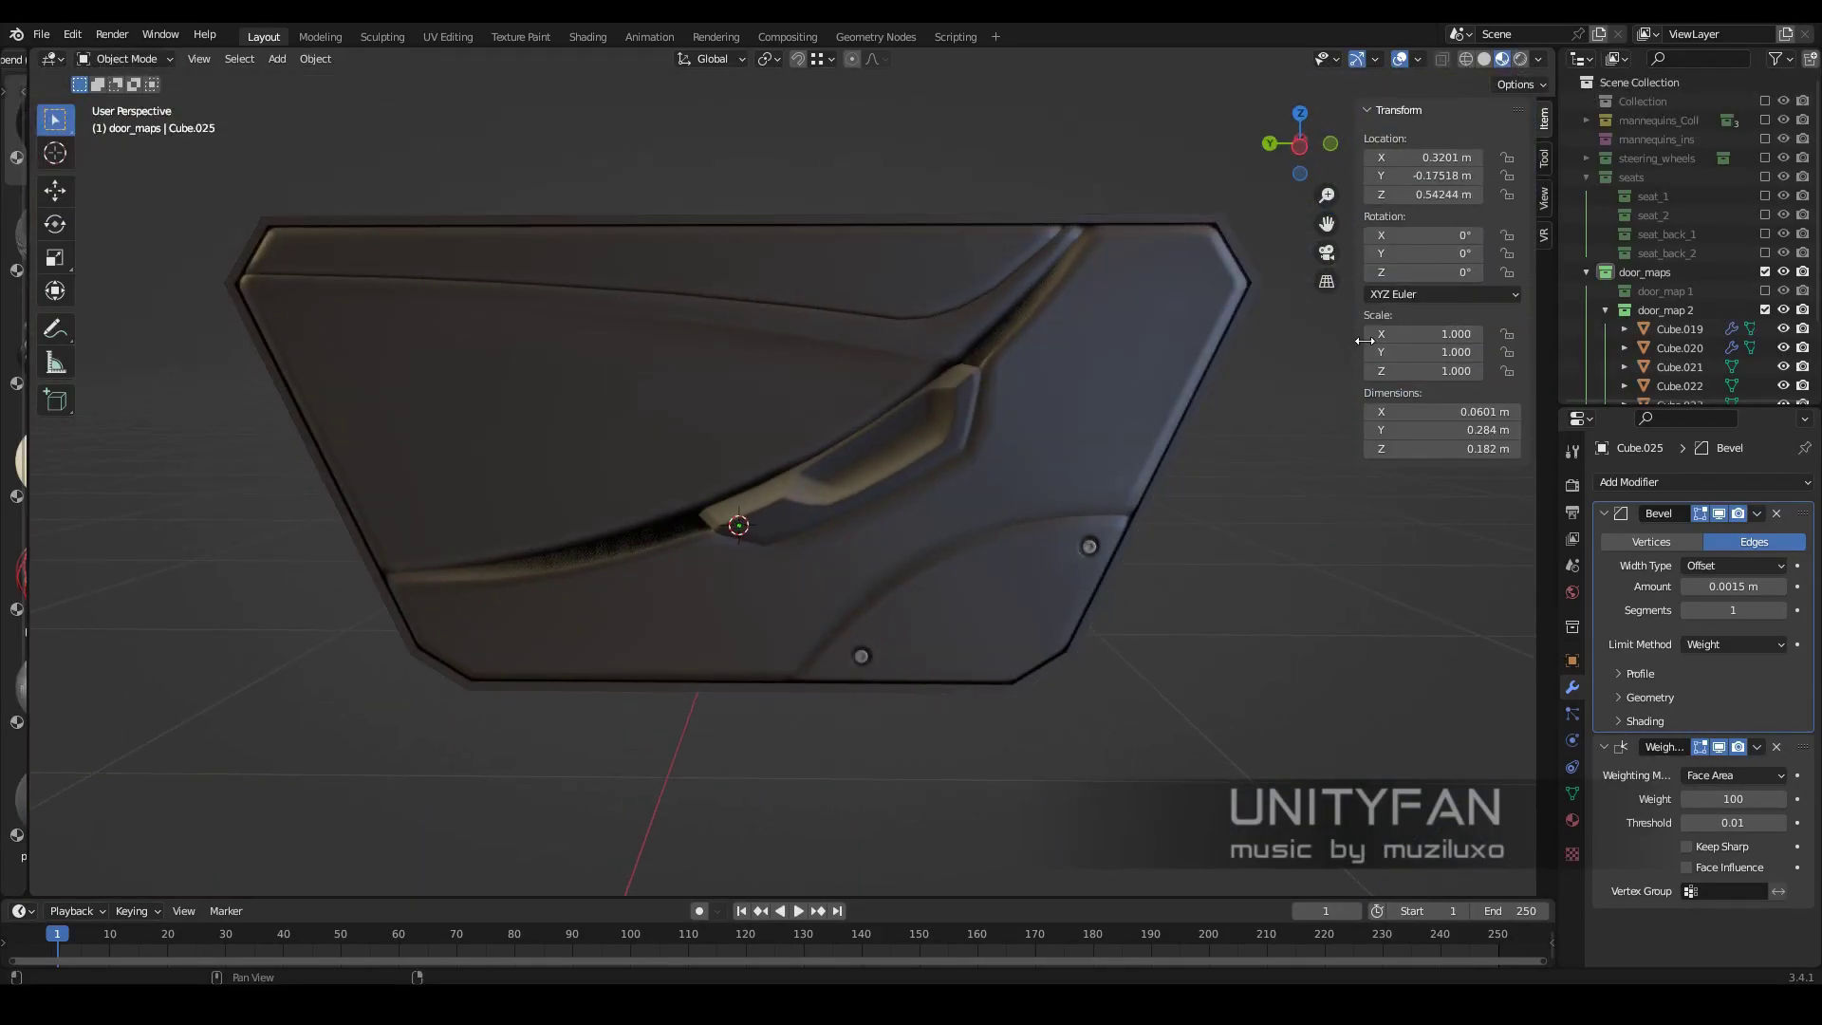
{"action": "key", "text": "n"}
{"action": "mouse_move", "coordinate": [1034, 446]}
{"action": "middle_mouse_down"}
{"action": "mouse_move", "coordinate": [1022, 425]}
{"action": "mouse_move", "coordinate": [1042, 463]}
{"action": "middle_mouse_up"}
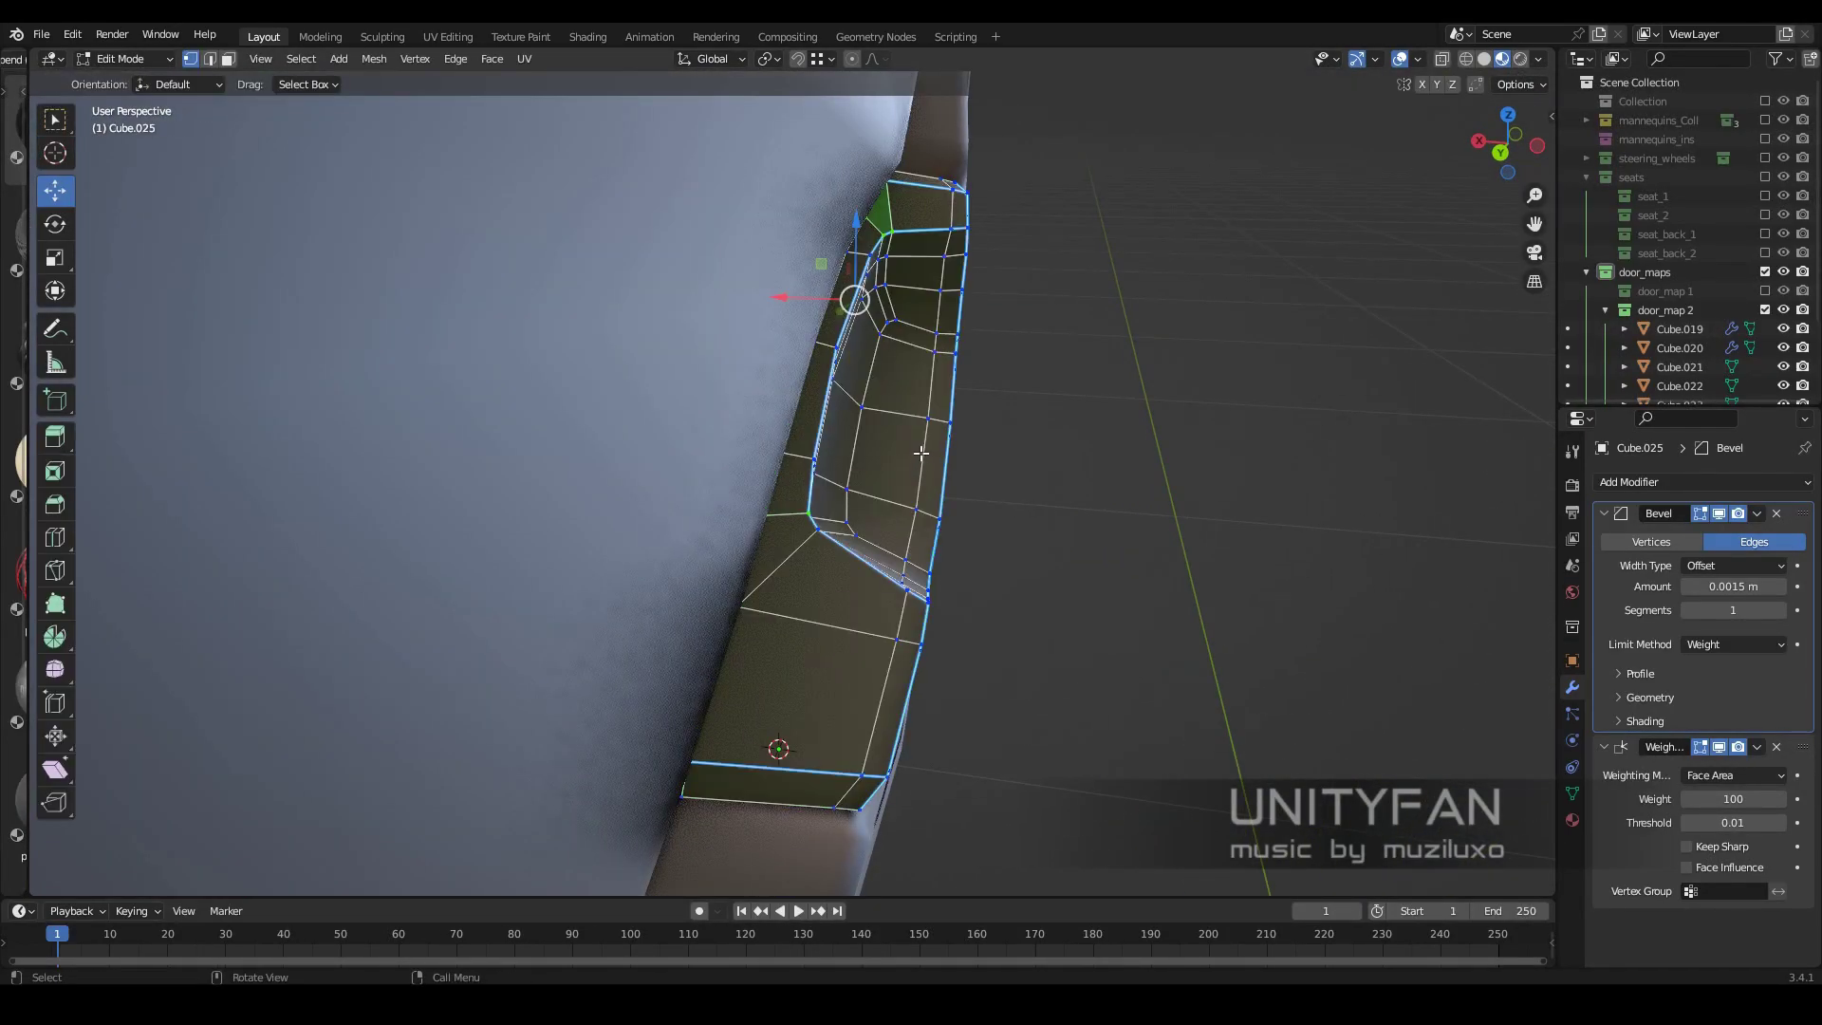
{"action": "key", "text": "g"}
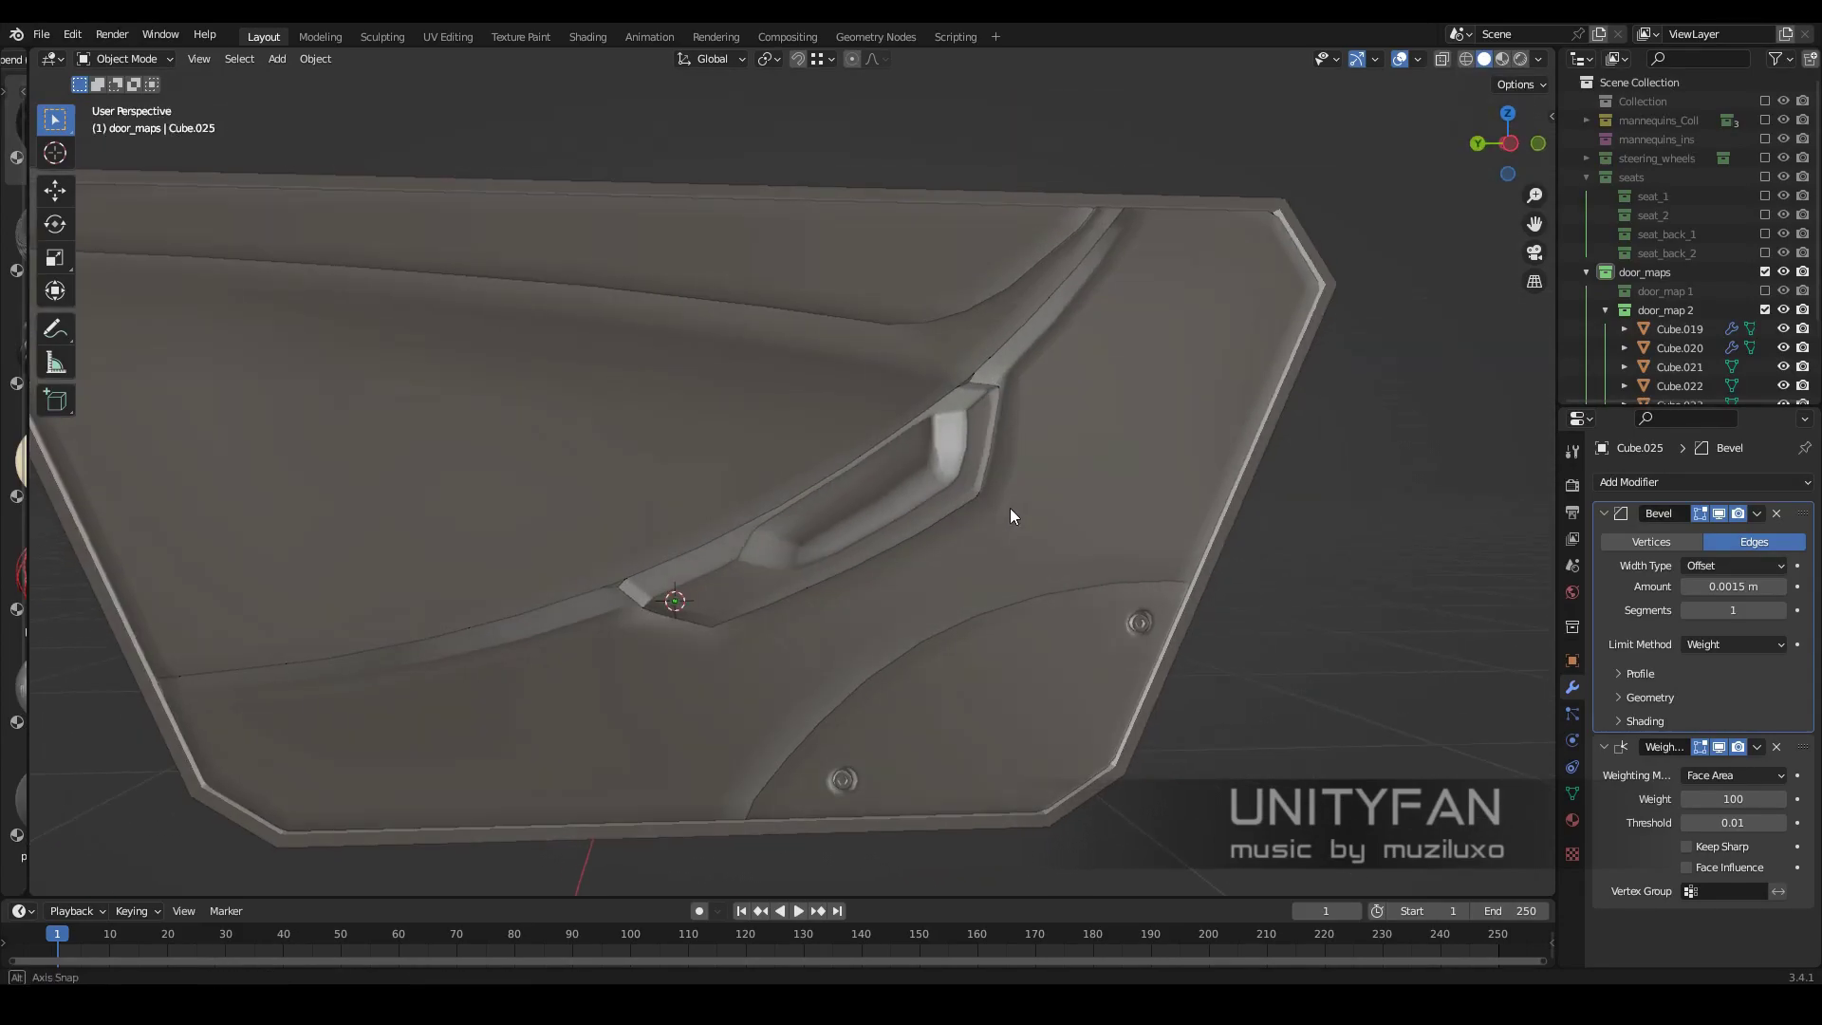
{"action": "left_click", "coordinate": [959, 519]}
Duplicate the recess's two end faces and separate them into their own object
{"action": "scroll", "coordinate": [983, 450], "scroll_direction": "up", "scroll_amount": 3}
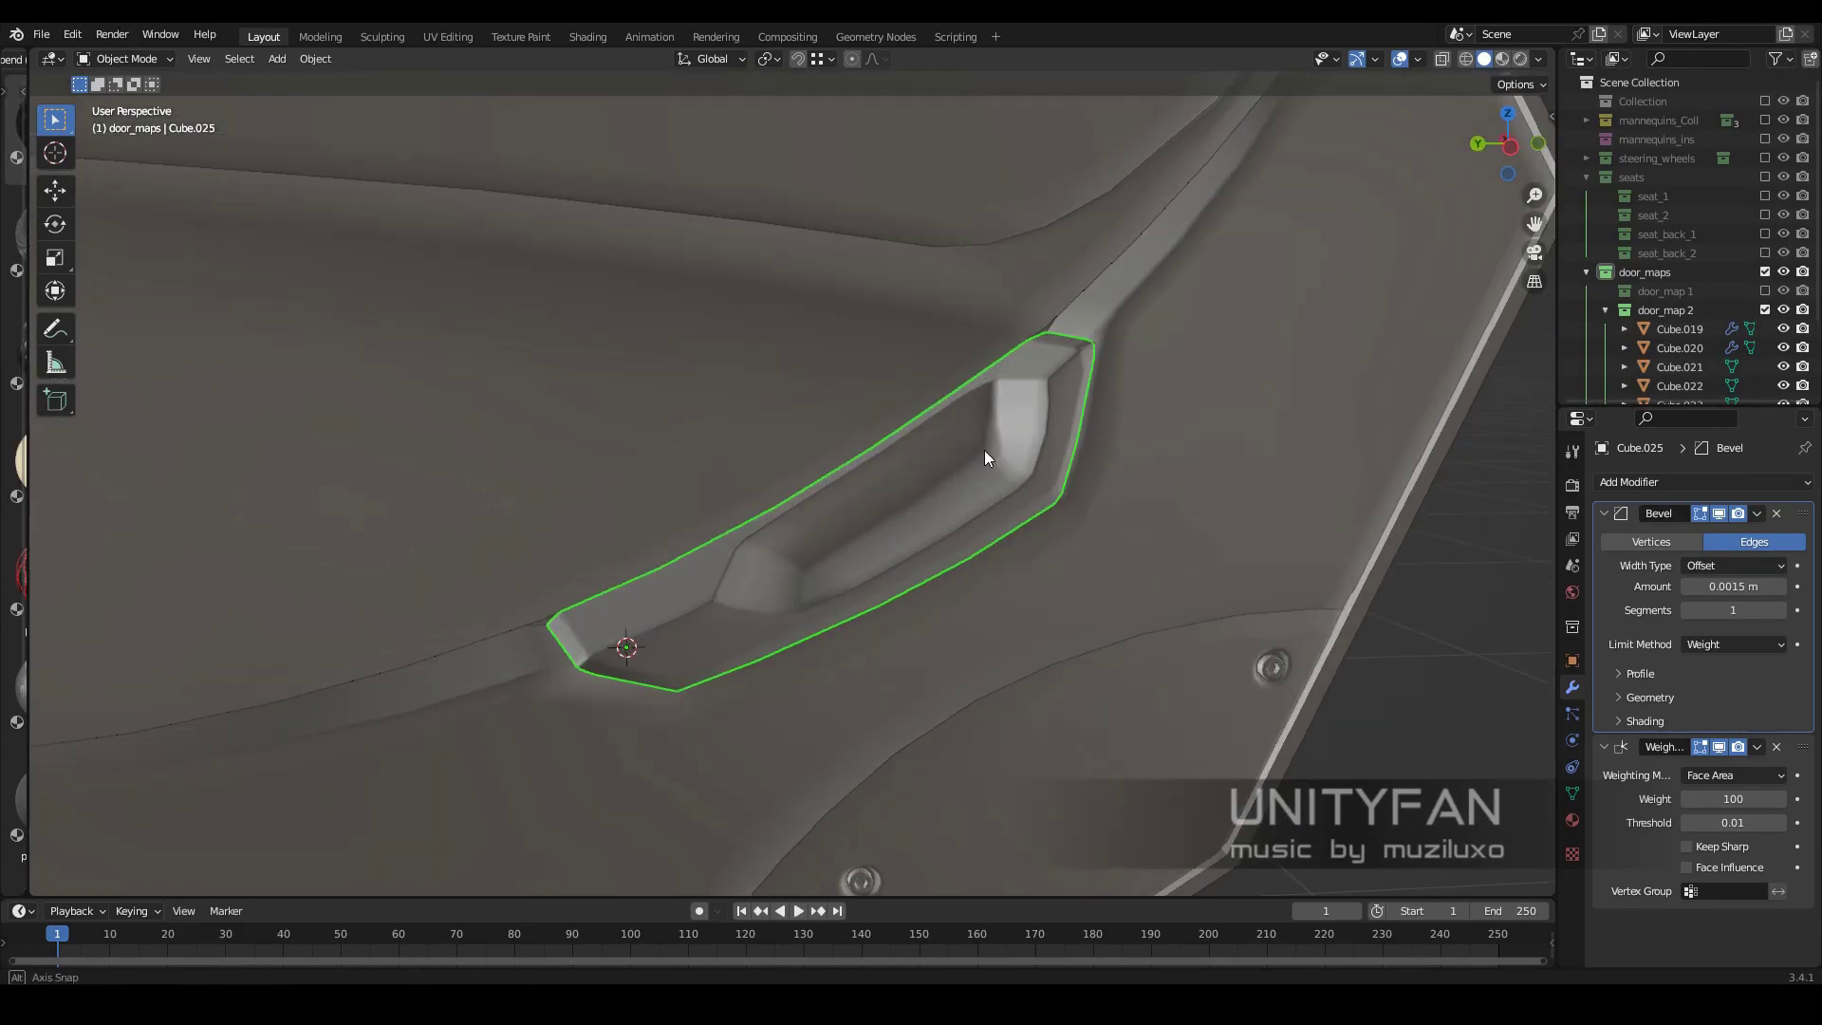
{"action": "key", "text": "Tab"}
{"action": "key", "text": "3"}
{"action": "middle_click_drag", "start_coordinate": [665, 474], "coordinate": [760, 456]}
{"action": "left_click", "coordinate": [630, 598]}
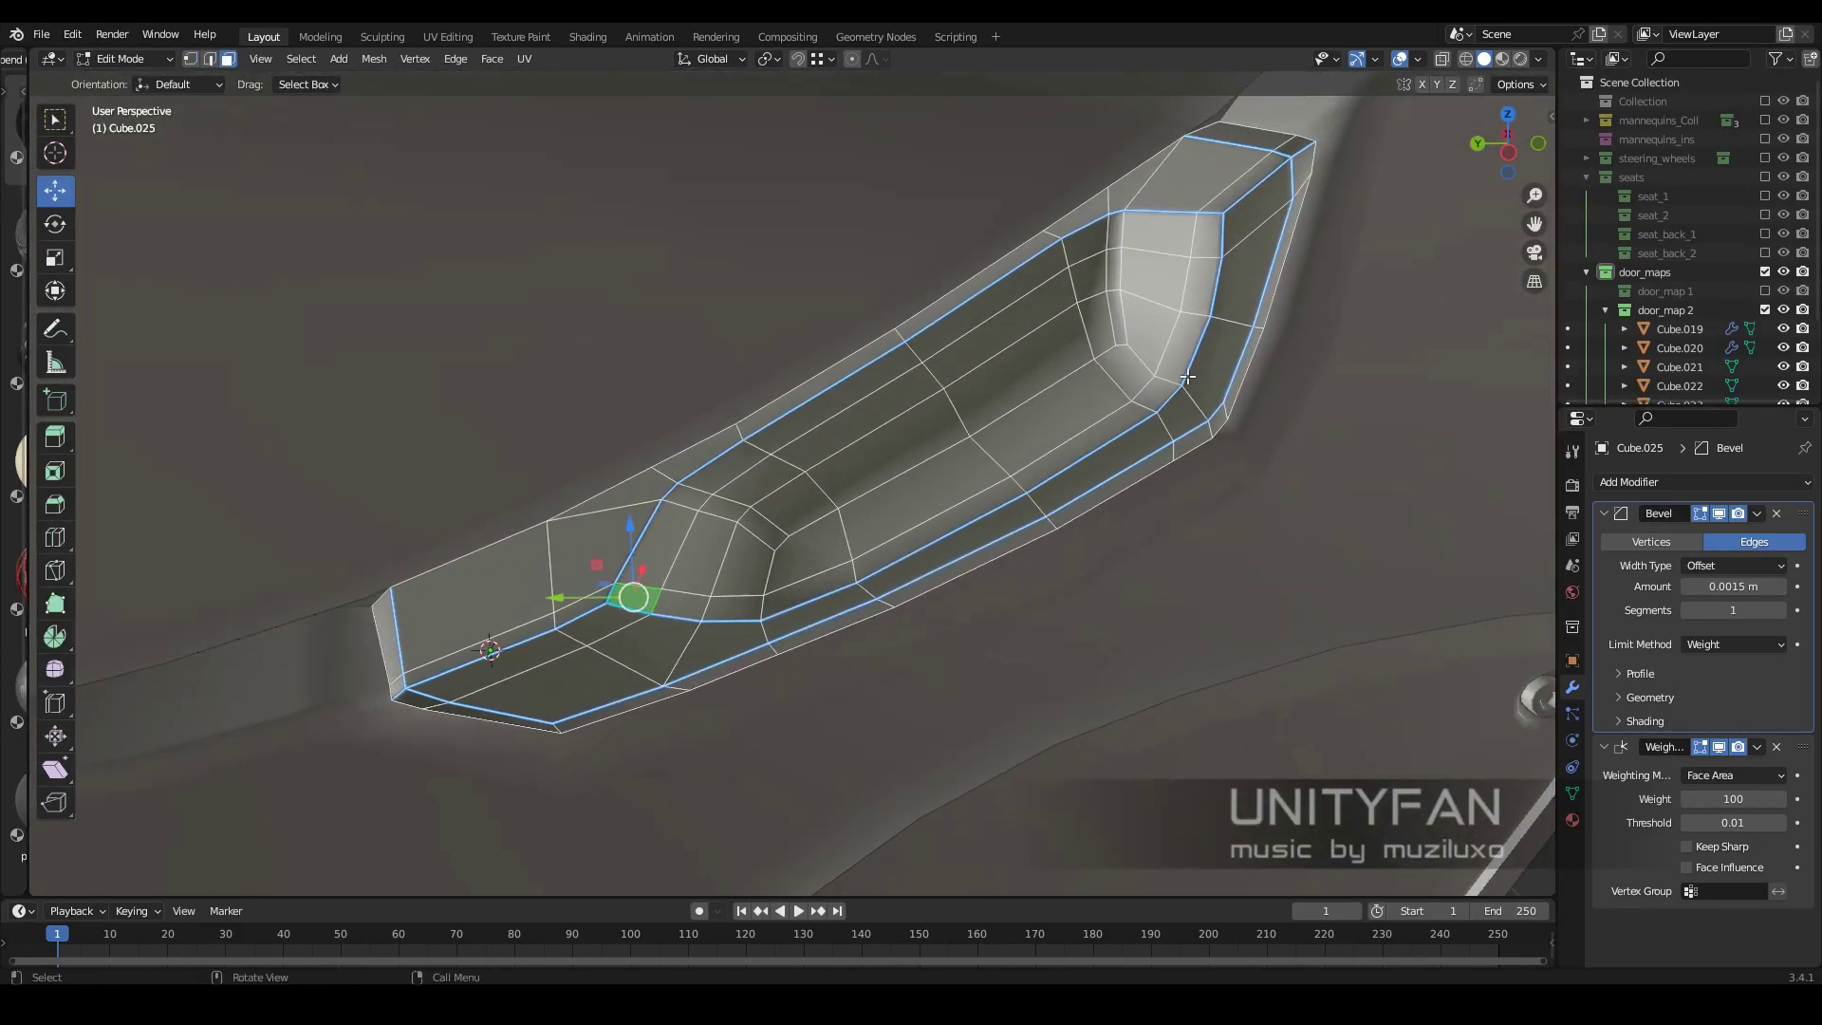
{"action": "left_click", "coordinate": [1180, 231], "text": "shift"}
{"action": "key", "text": "shift+d"}
{"action": "key", "text": "Escape"}
{"action": "left_click", "coordinate": [1168, 242]}
Bridge the two faces into a long bar, Cube.026, and assign it the chrome material
{"action": "middle_click_drag", "start_coordinate": [1168, 242], "coordinate": [989, 469]}
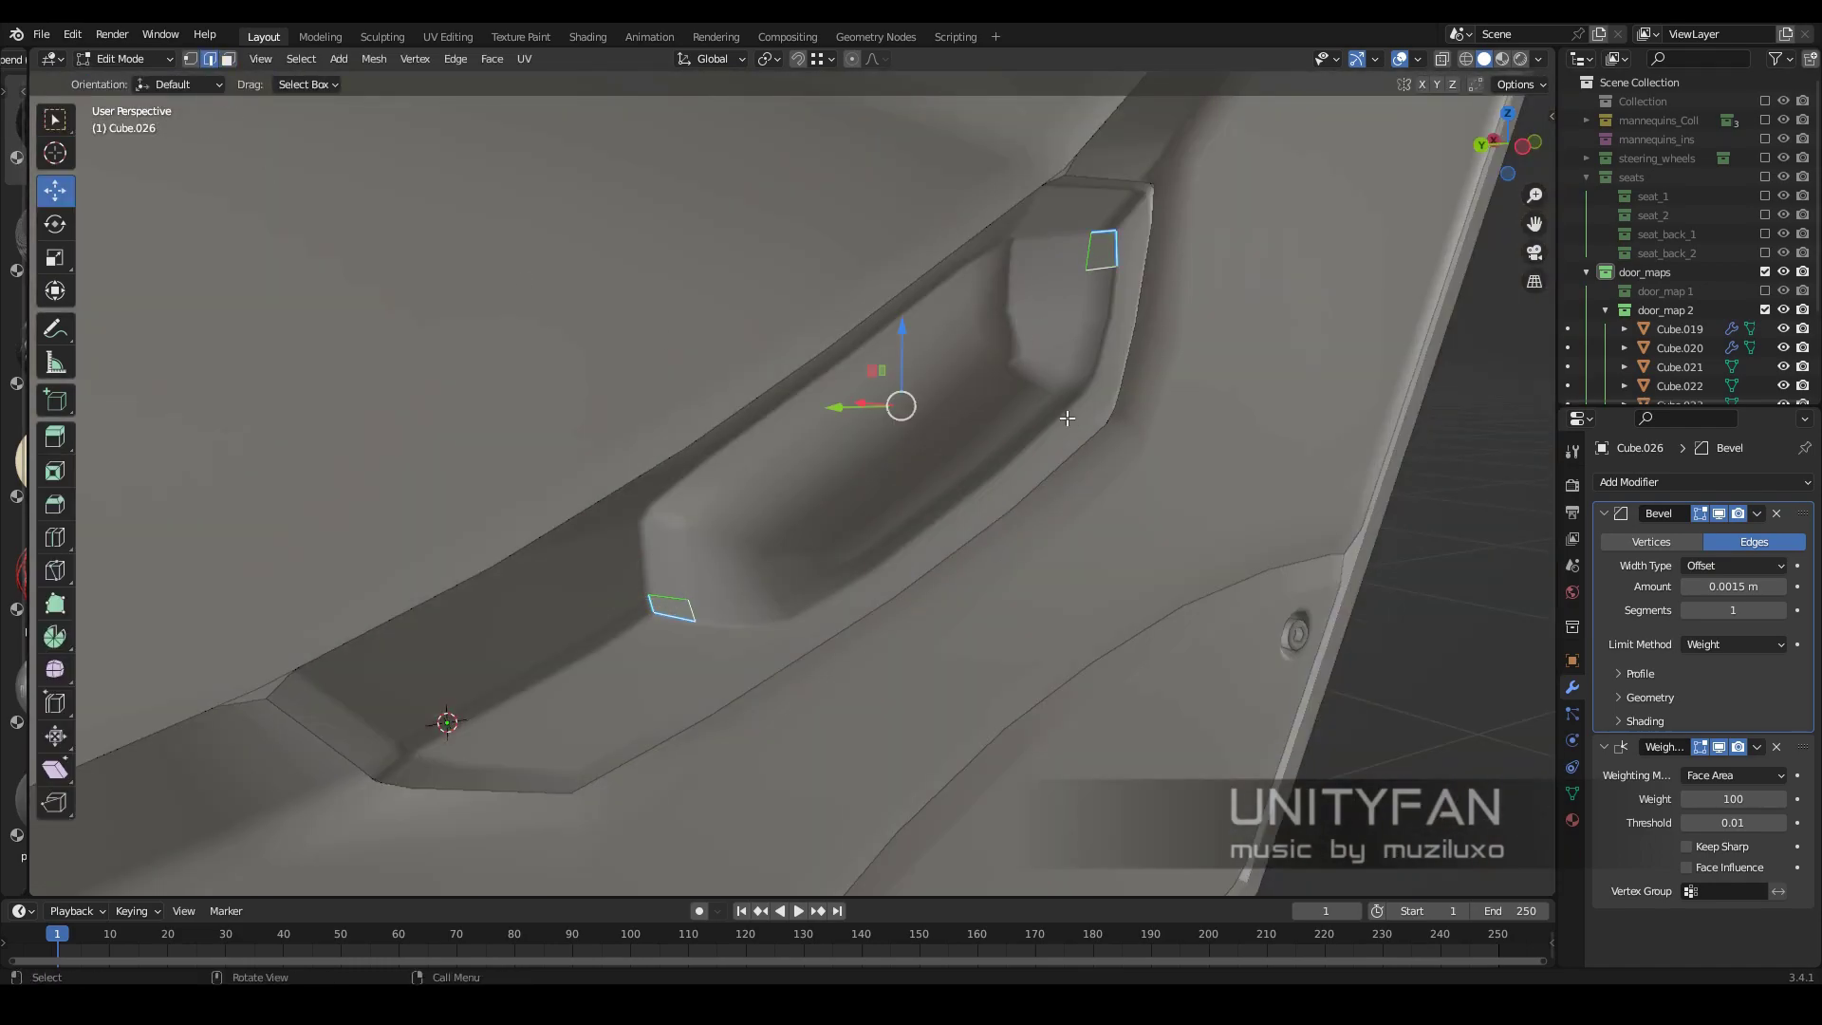
{"action": "key", "text": "f"}
{"action": "middle_click_drag", "start_coordinate": [1067, 418], "coordinate": [825, 580]}
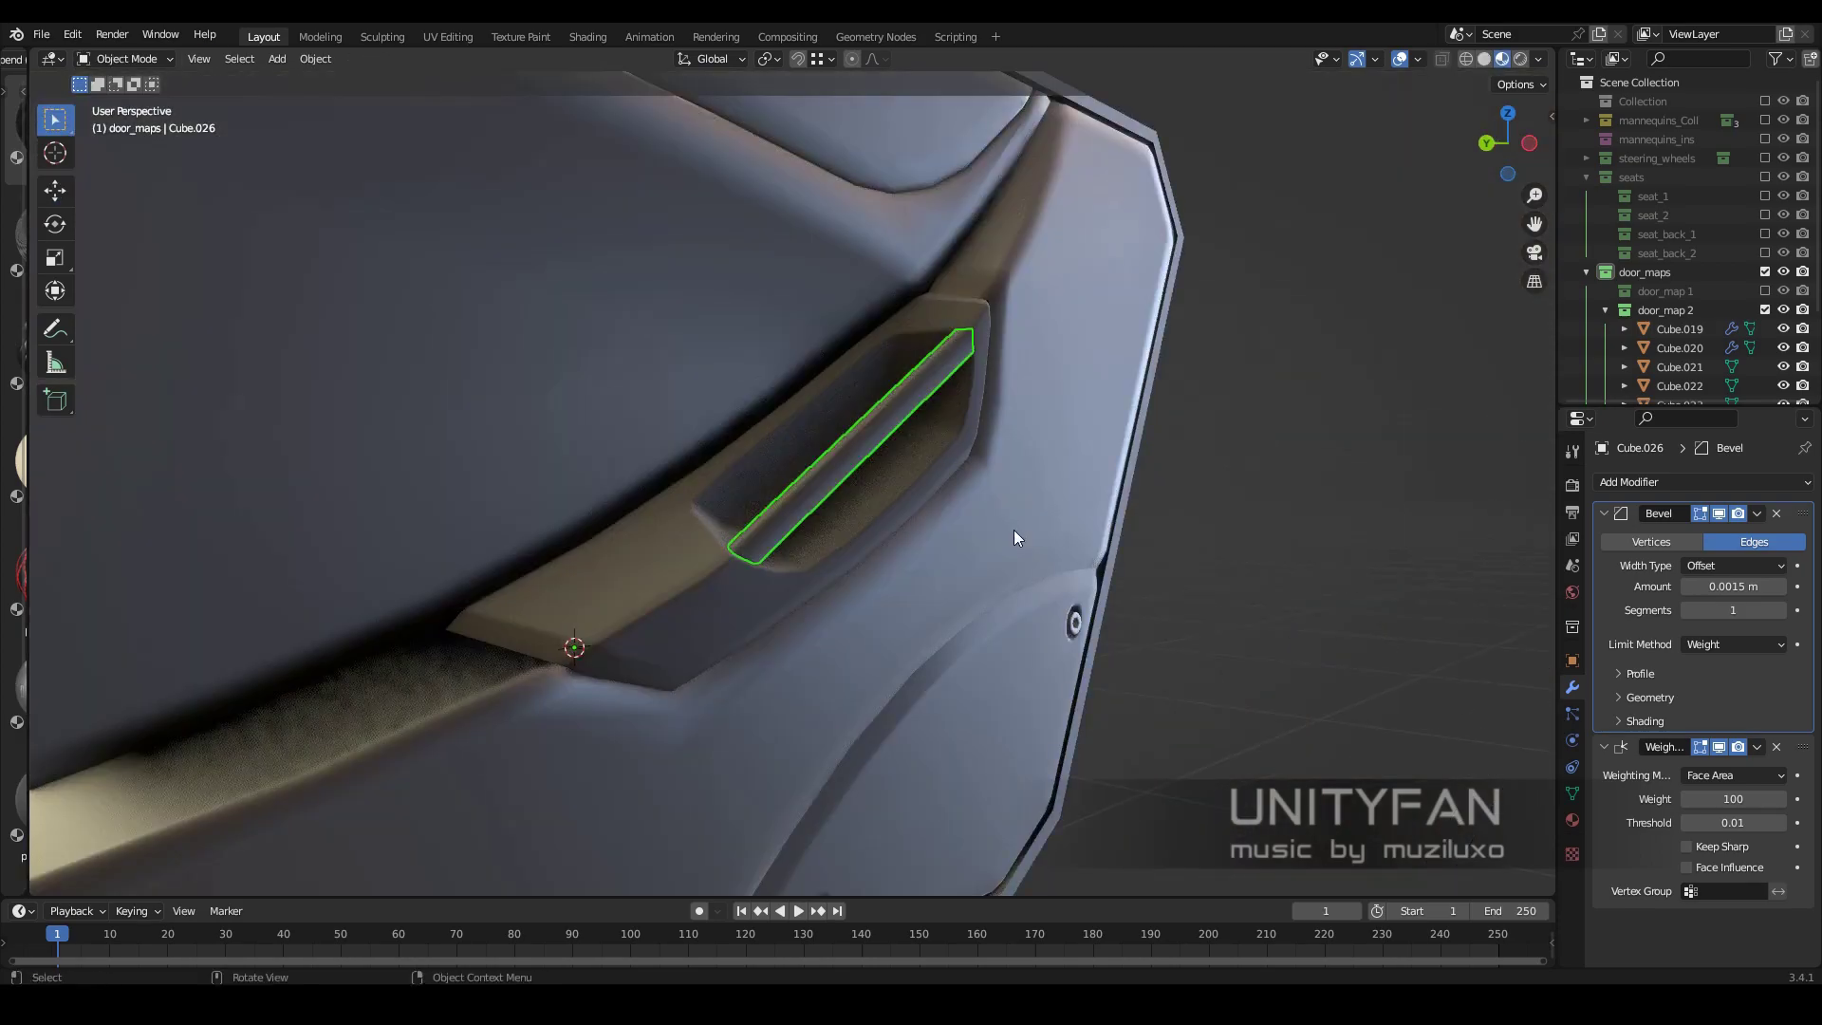
{"action": "left_click", "coordinate": [1572, 820]}
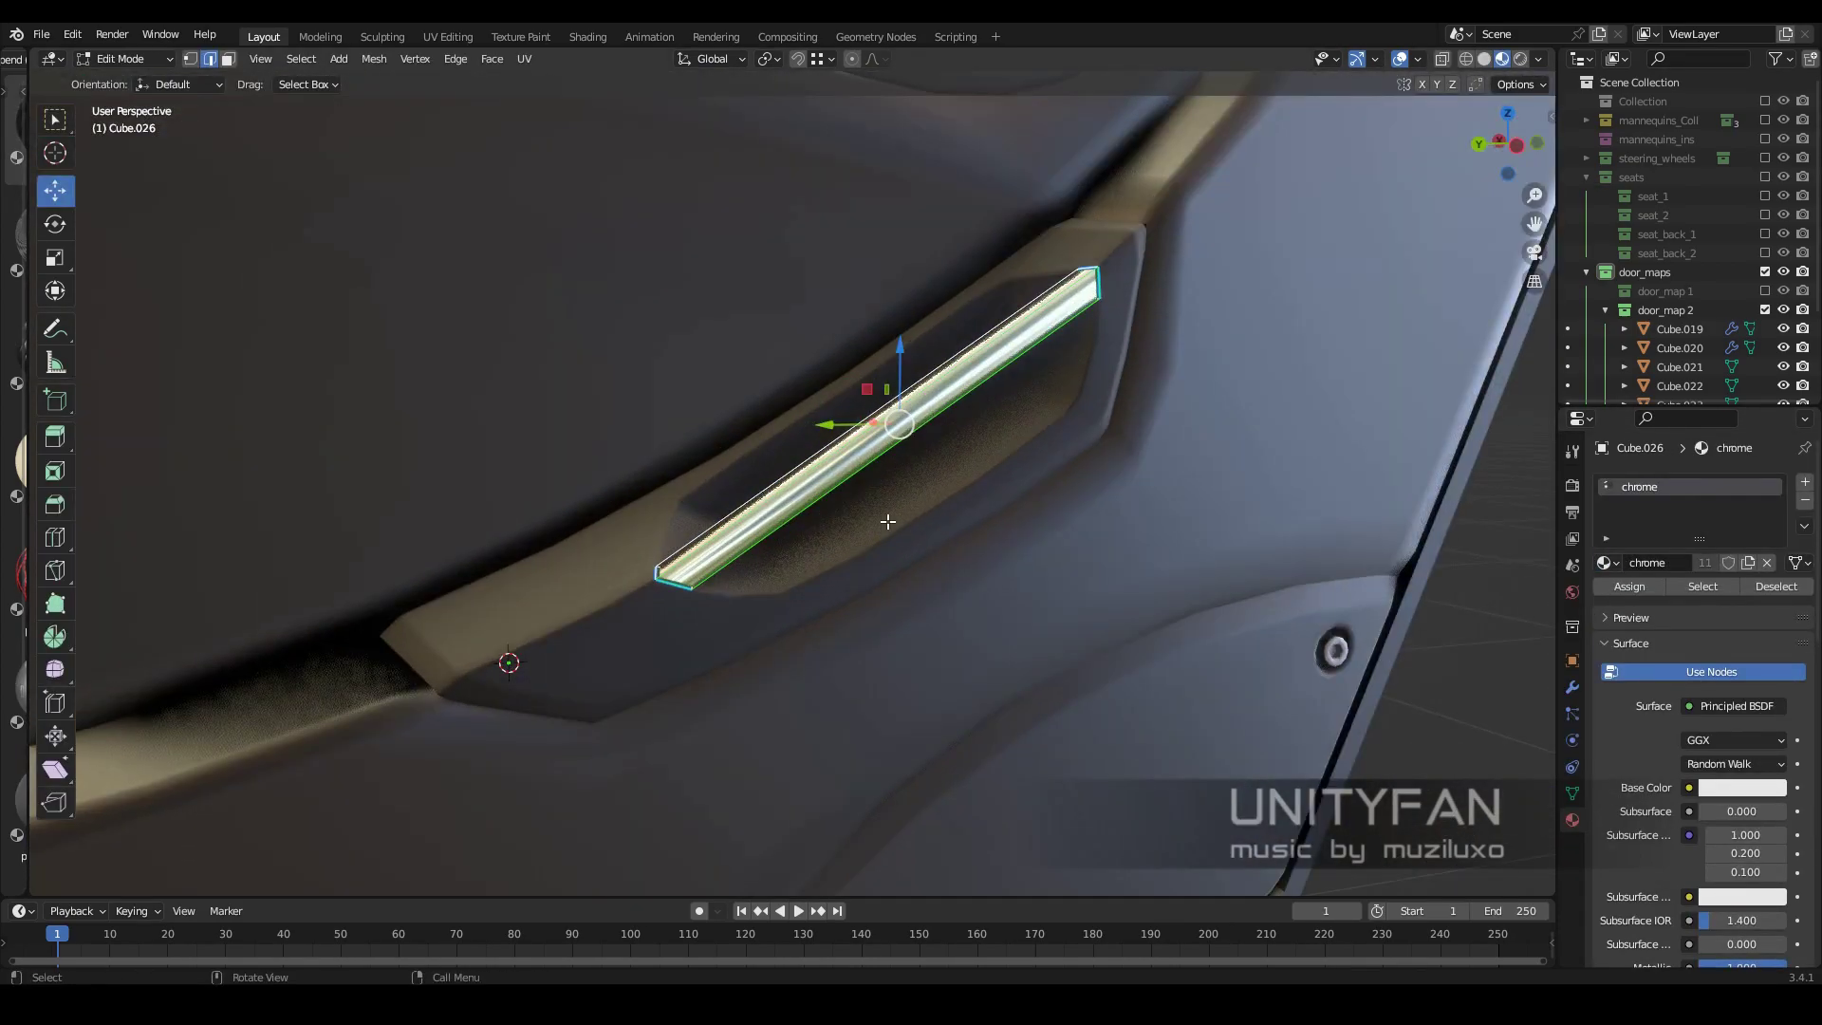
{"action": "mouse_move", "coordinate": [1073, 358]}
{"action": "middle_mouse_down"}
{"action": "mouse_move", "coordinate": [949, 408]}
{"action": "mouse_move", "coordinate": [1418, 399]}
{"action": "middle_mouse_up"}
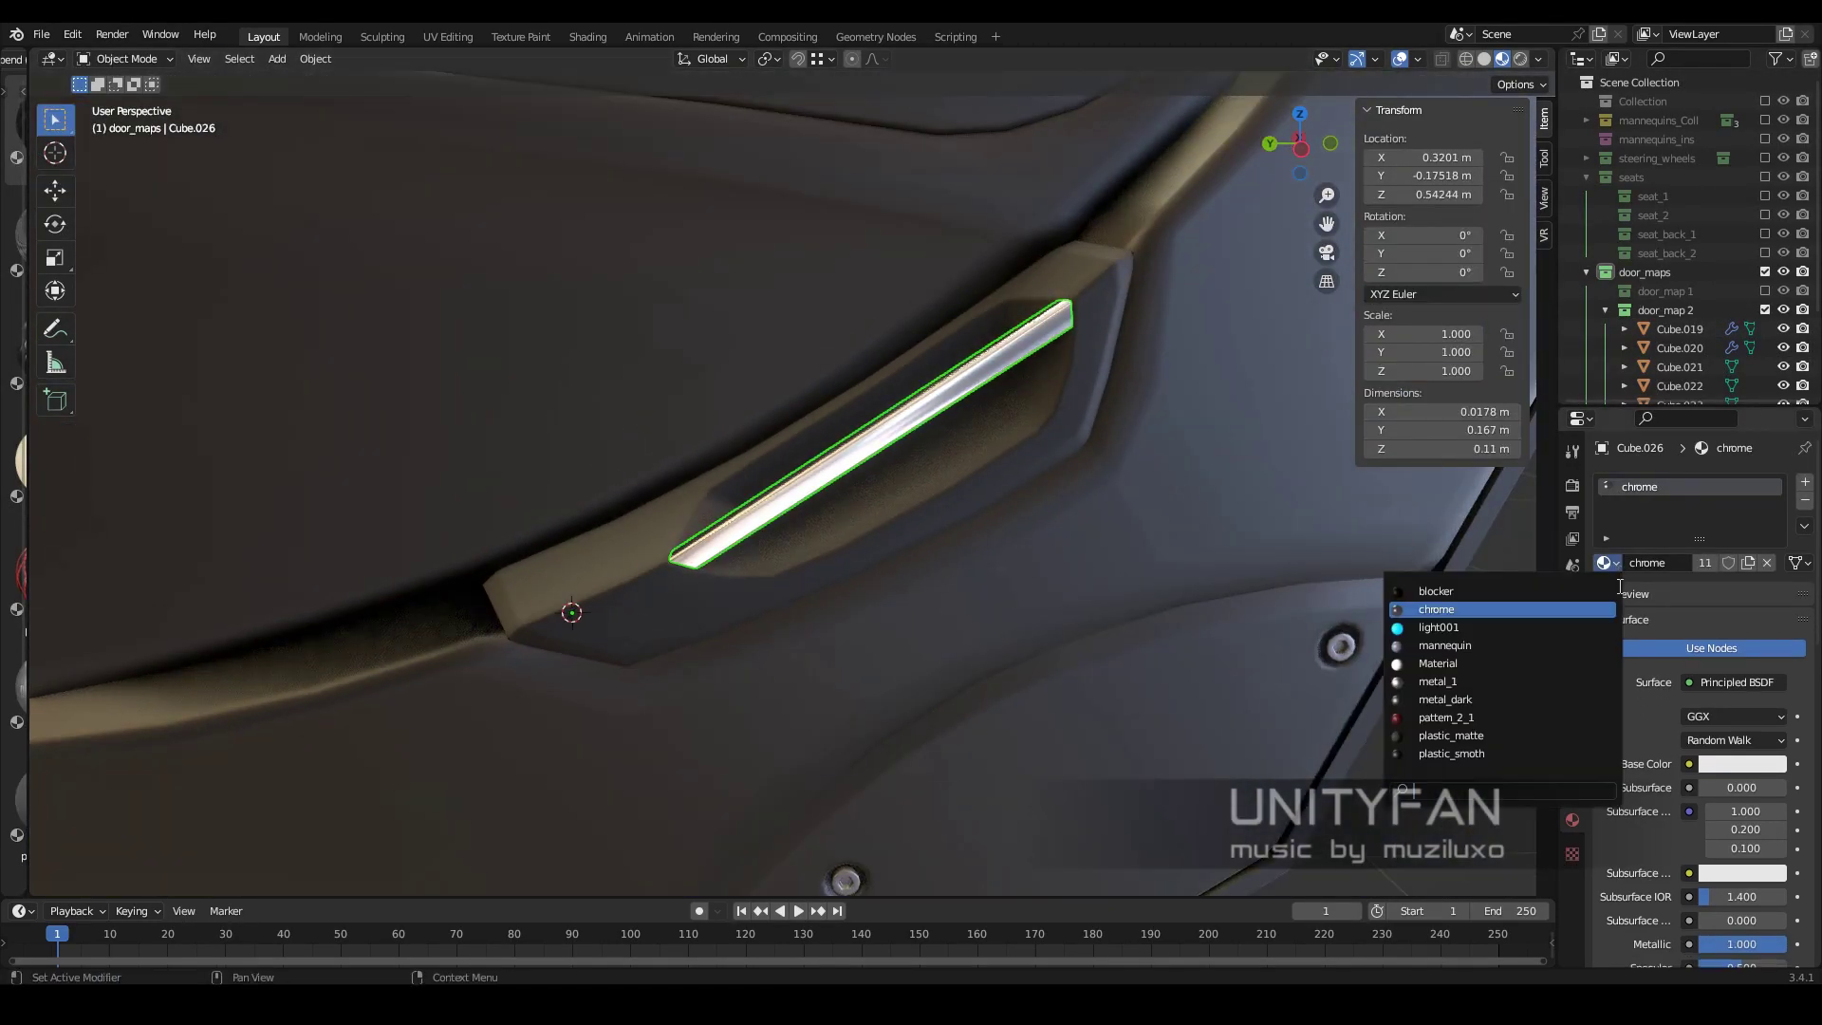
Give the bar the metal_dark material and reposition its new loop cut in Left Ortho view
{"action": "left_click", "coordinate": [1462, 707]}
{"action": "left_click", "coordinate": [1607, 563]}
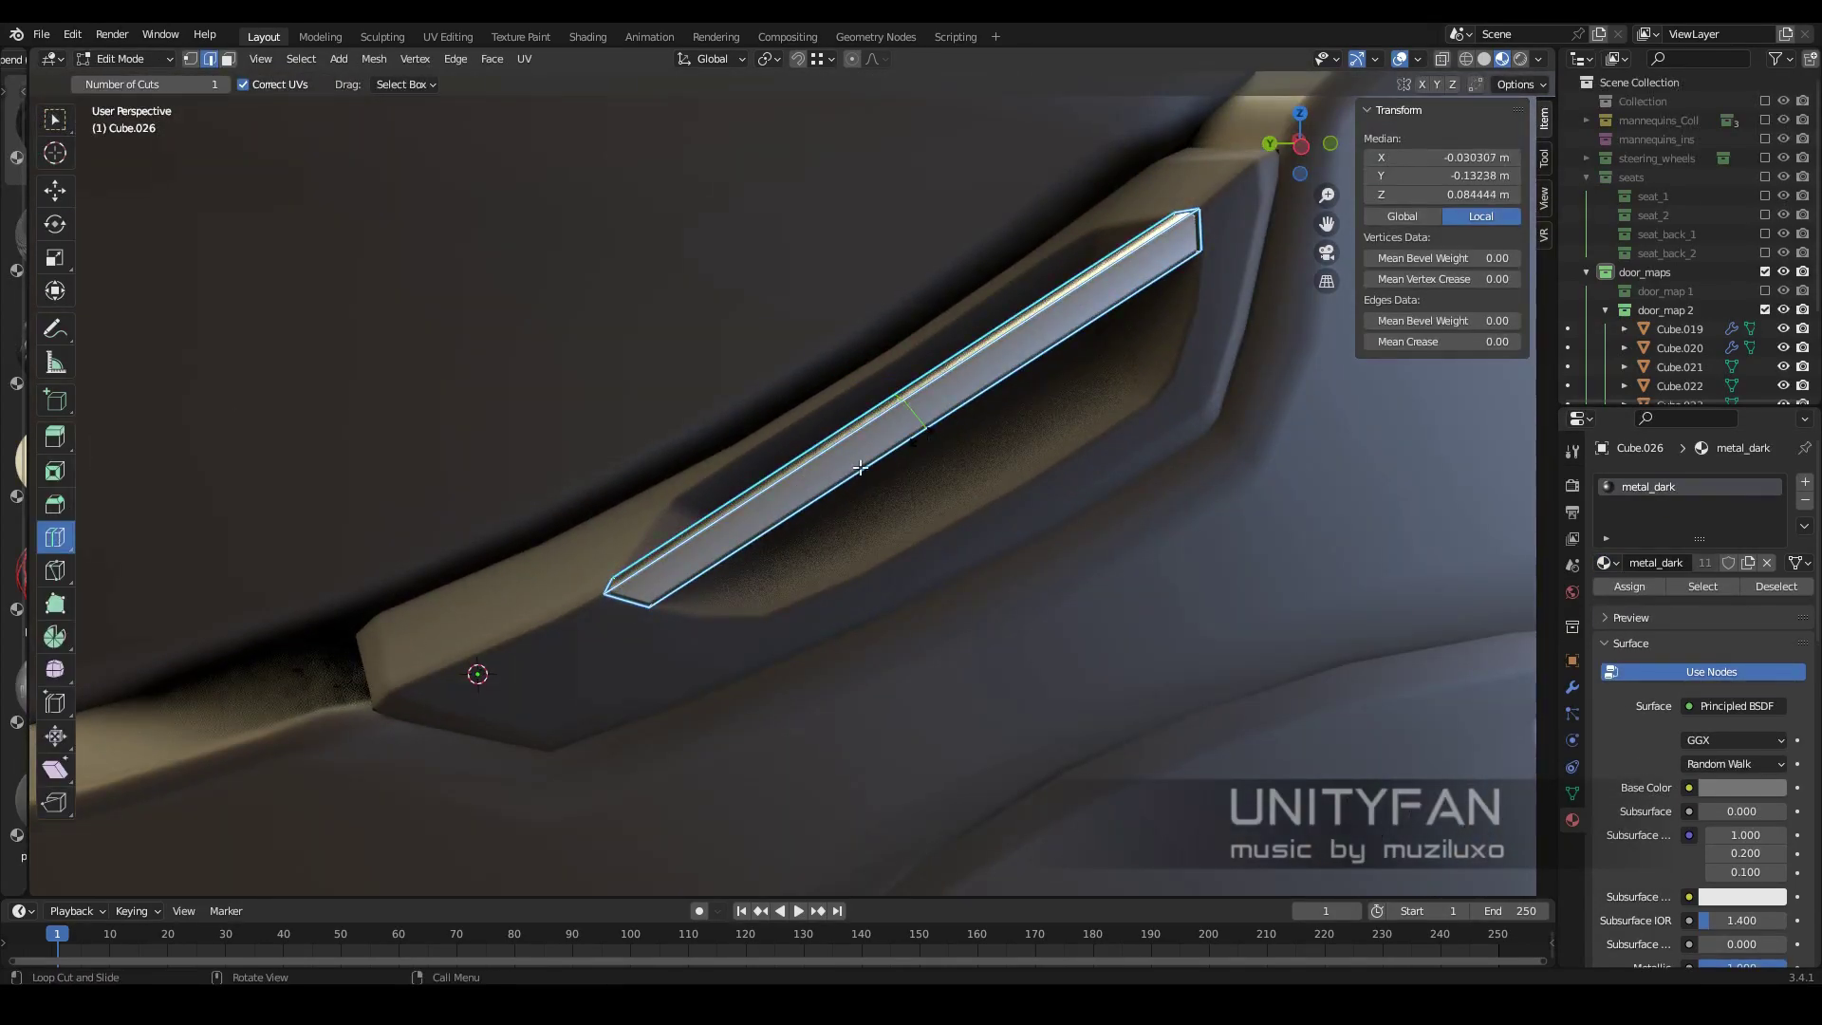
{"action": "key", "text": "ctrl+KP_3"}
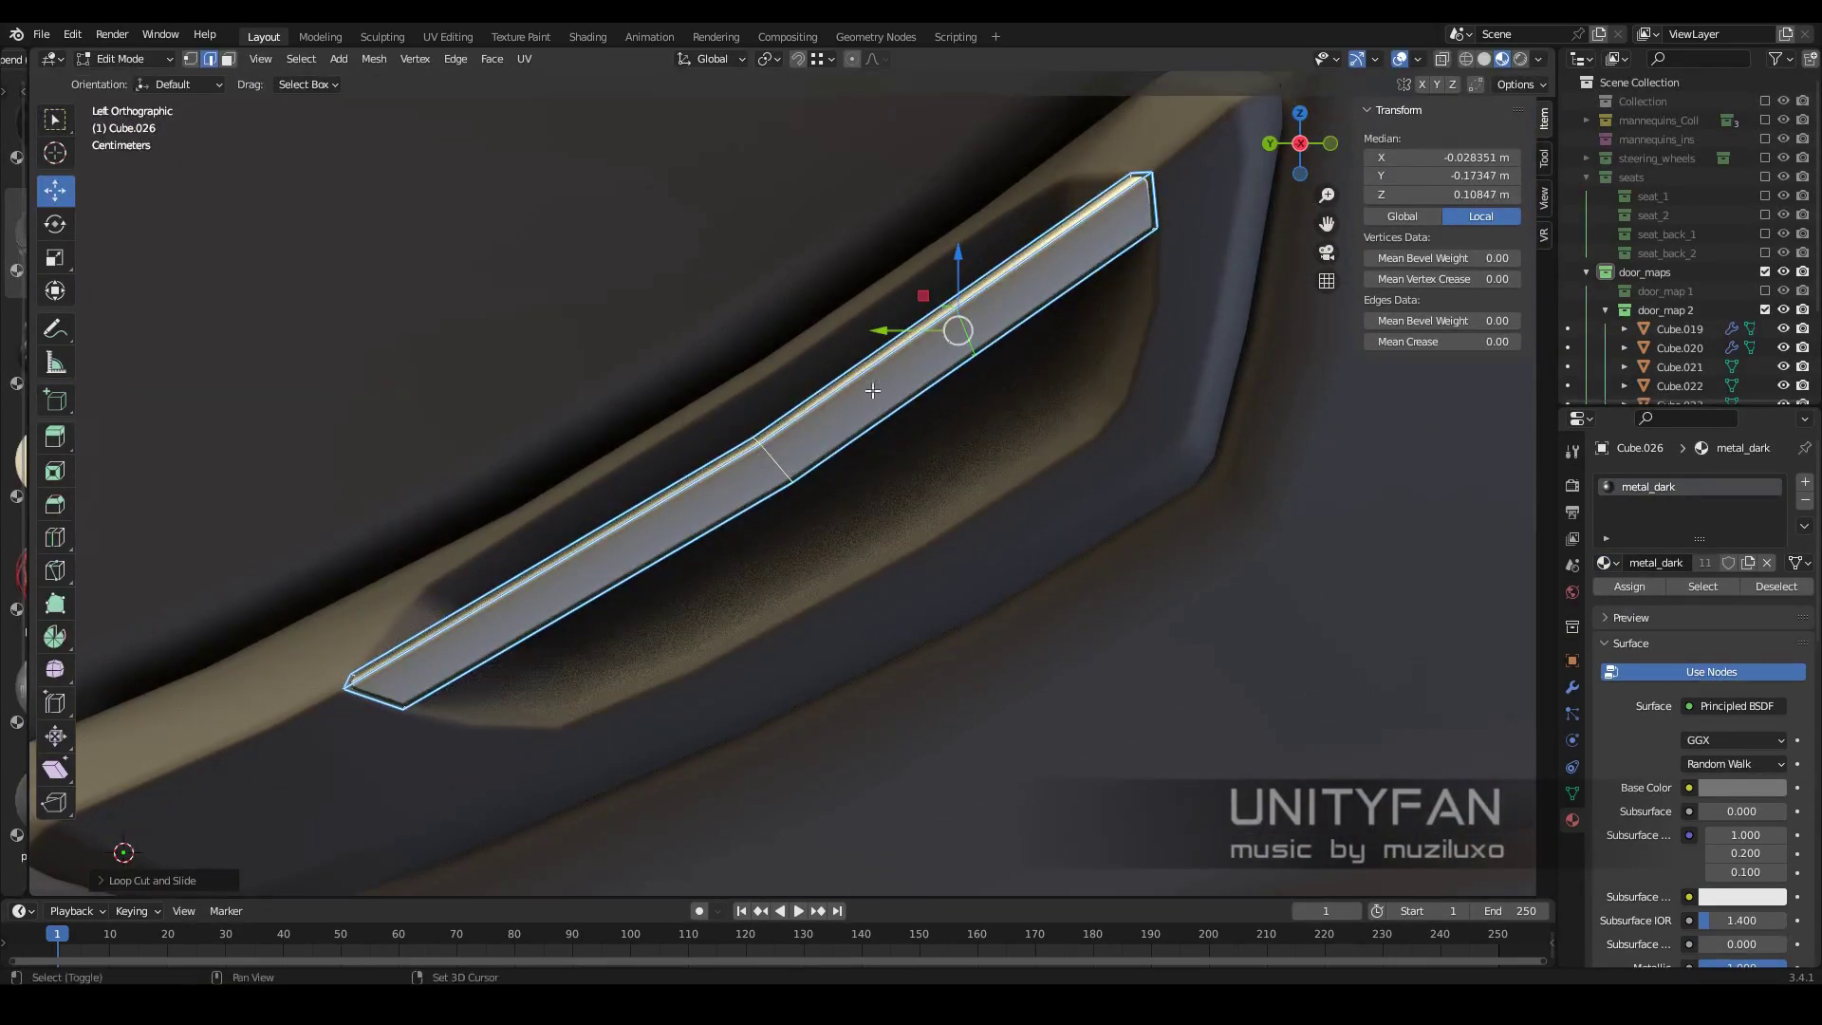
{"action": "key", "text": "g"}
{"action": "left_click", "coordinate": [114, 545]}
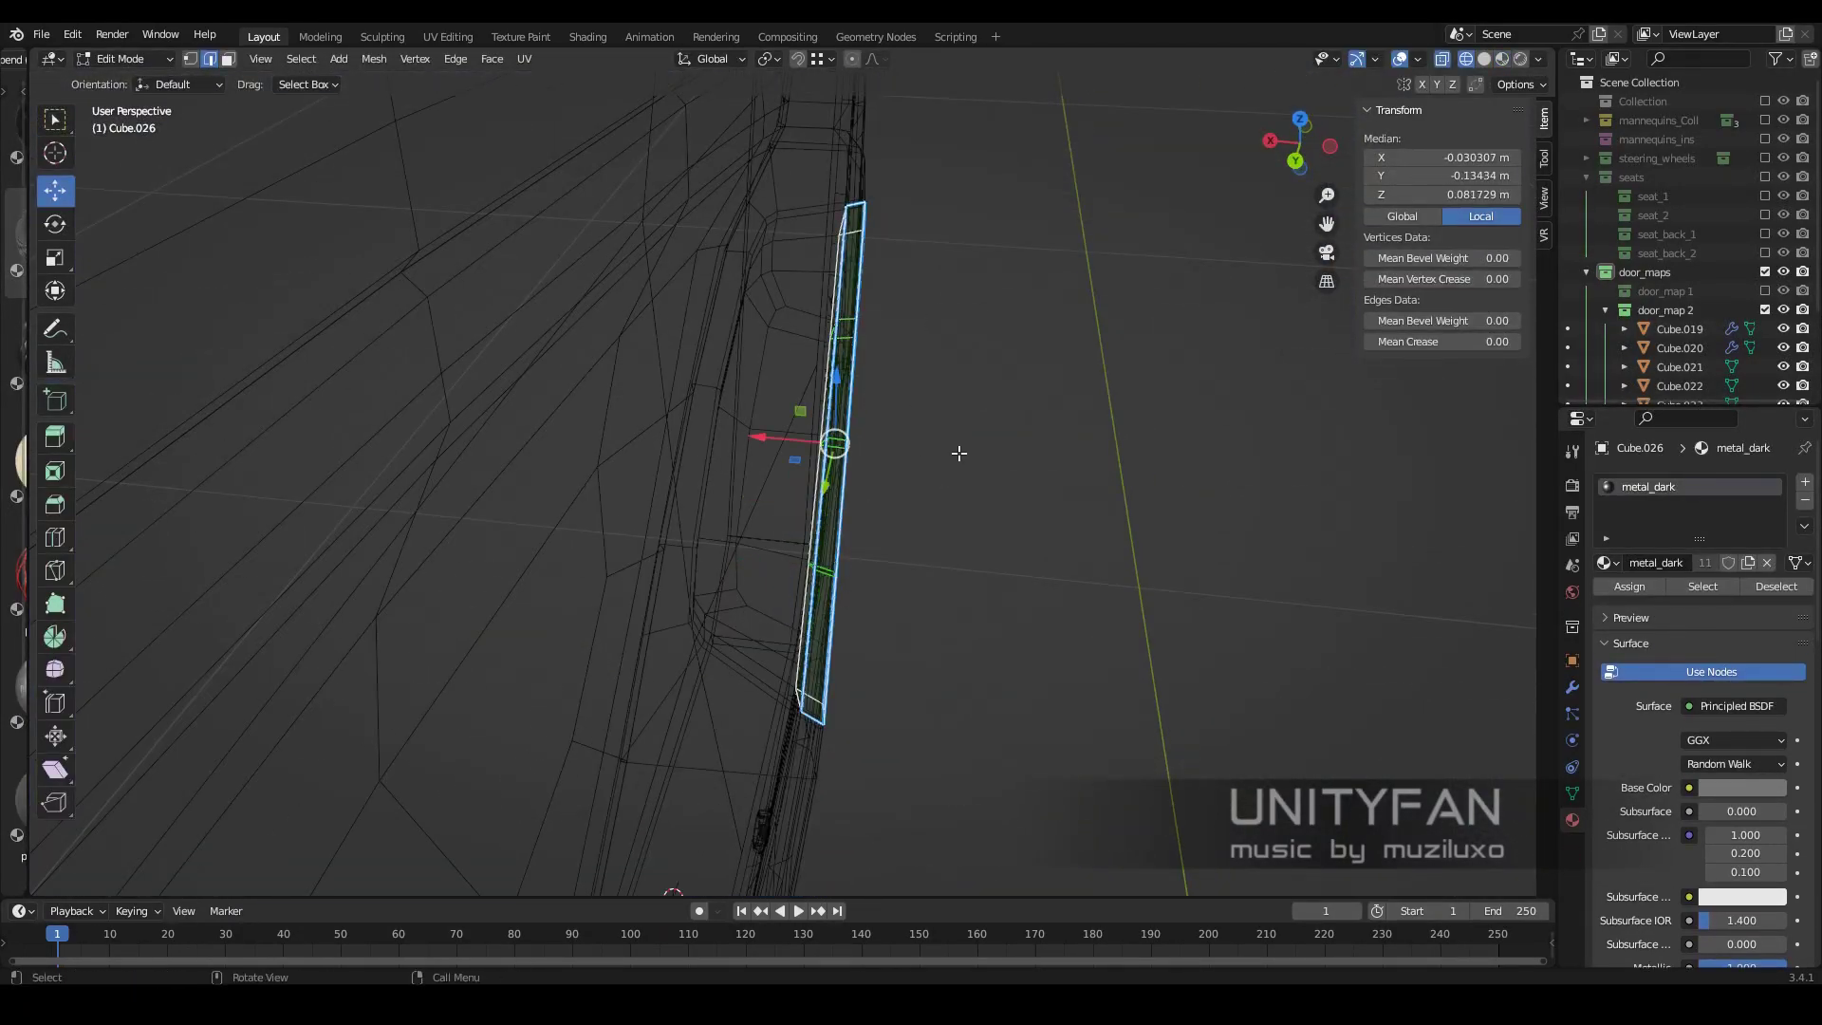
{"action": "key", "text": "shift+z"}
{"action": "middle_click_drag", "start_coordinate": [959, 453], "coordinate": [1024, 480]}
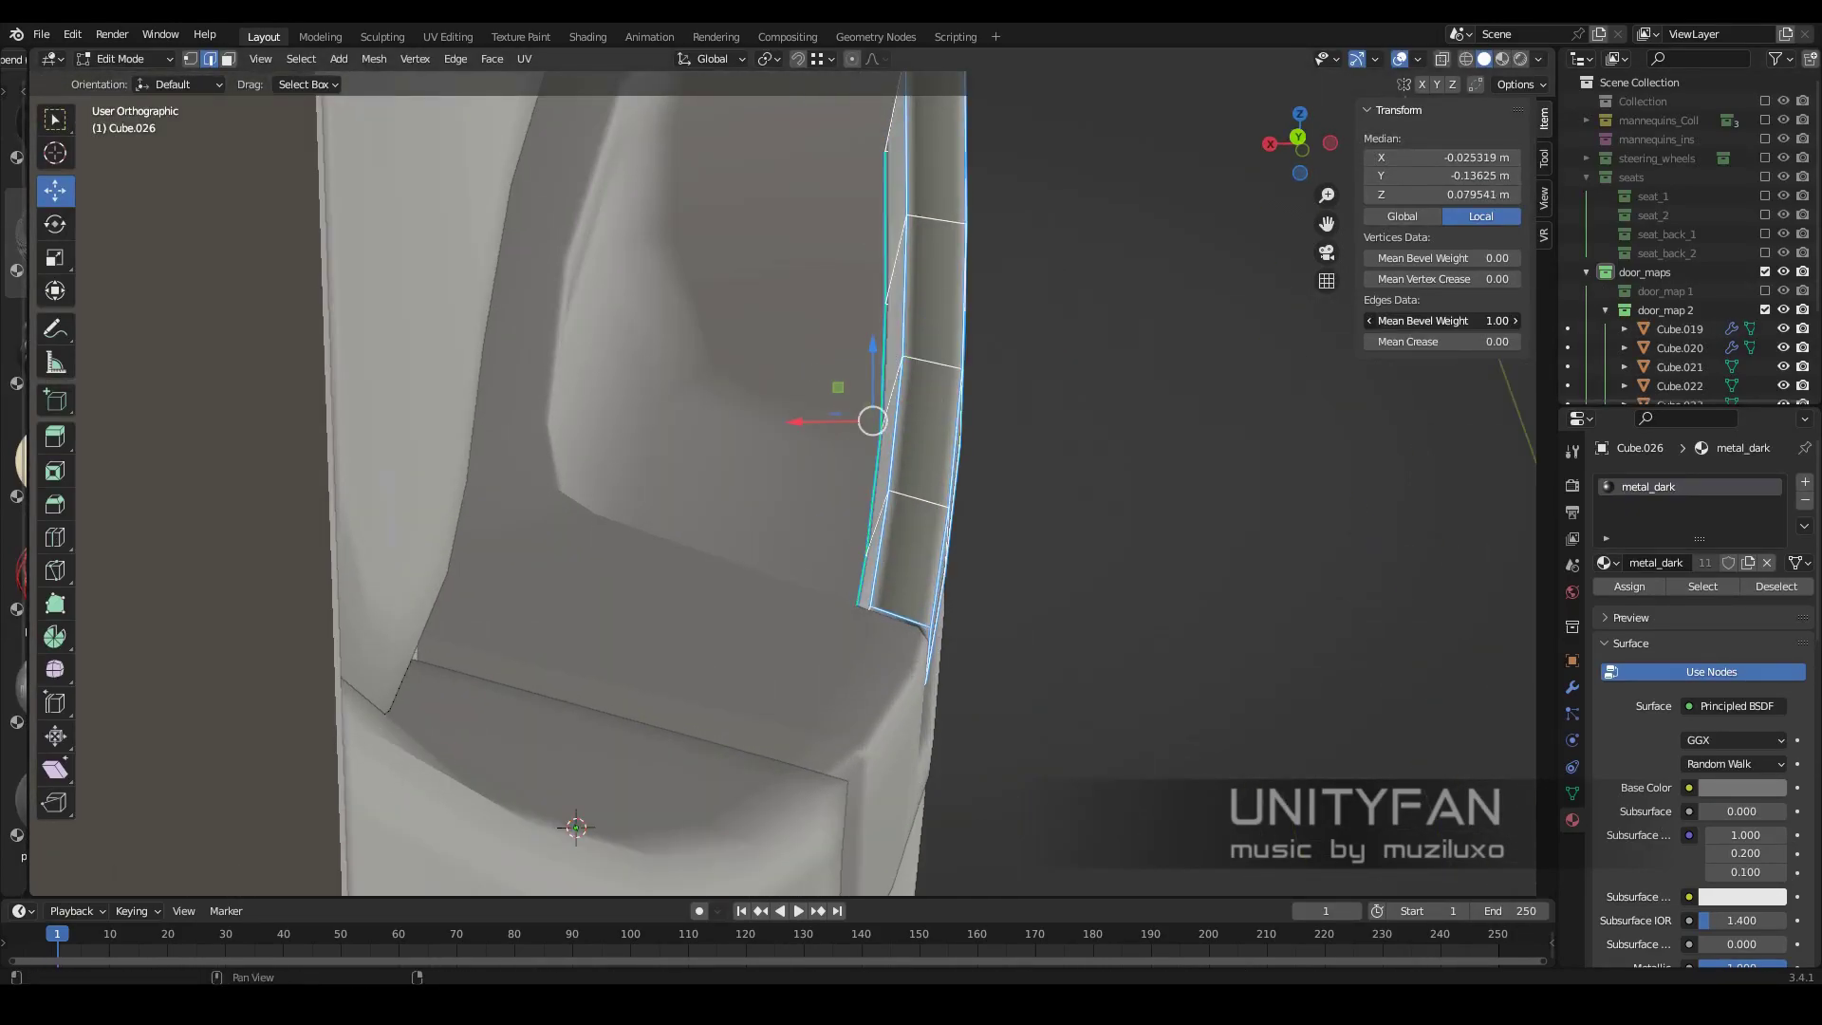
{"action": "key", "text": "shift+z"}
{"action": "middle_click_drag", "start_coordinate": [664, 475], "coordinate": [762, 513]}
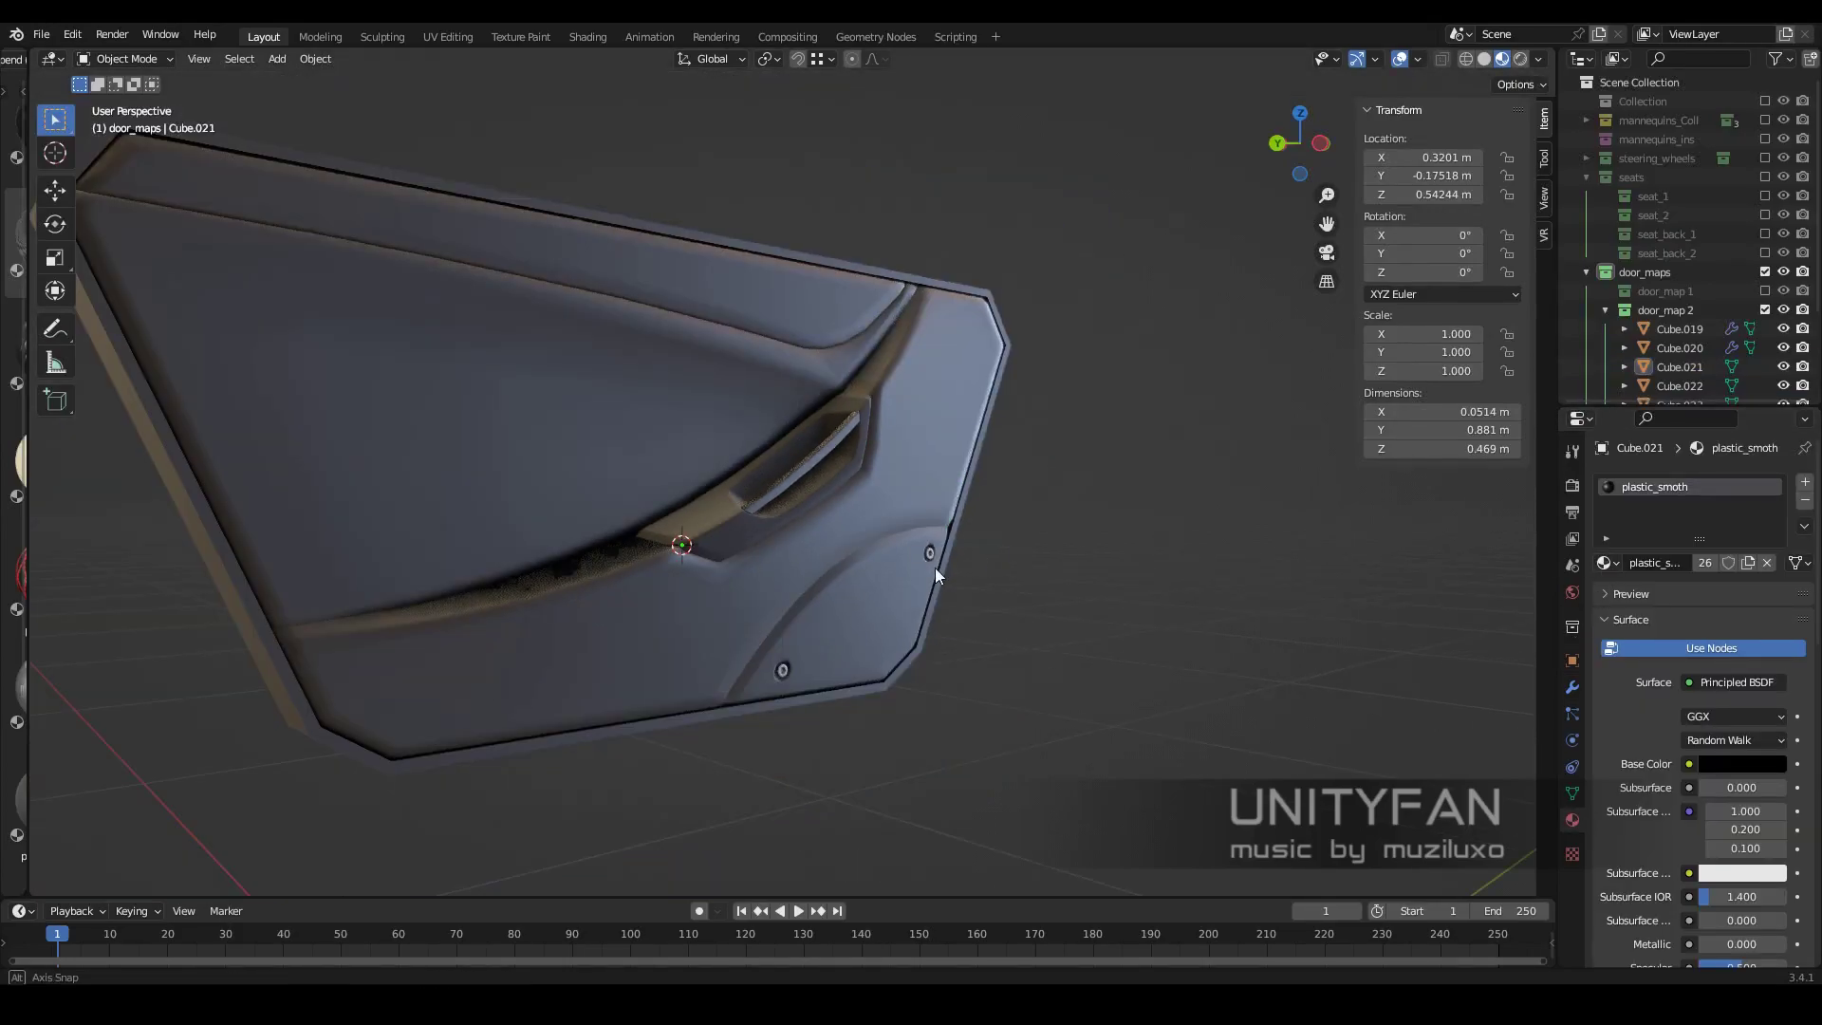
Move the bar's right-end edge so it angles into the recess, then reapply chrome
{"action": "middle_click_drag", "start_coordinate": [936, 568], "coordinate": [938, 528]}
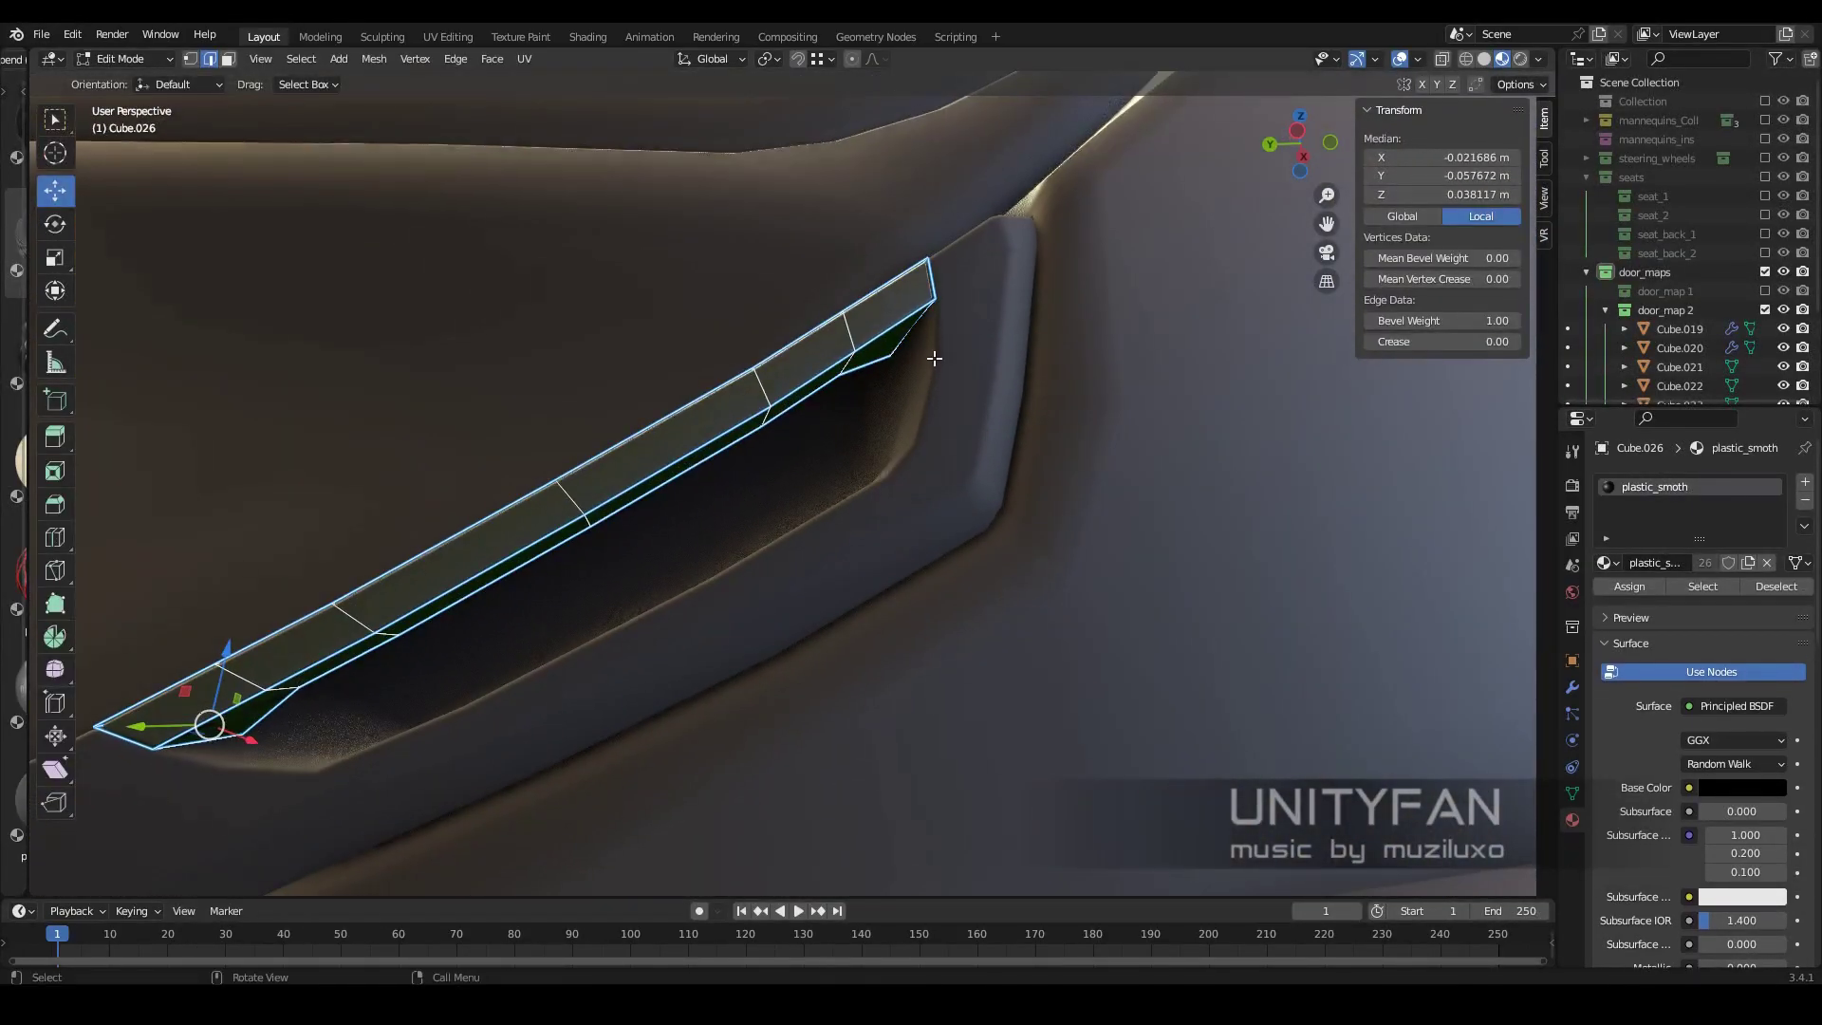
{"action": "left_click", "coordinate": [934, 358]}
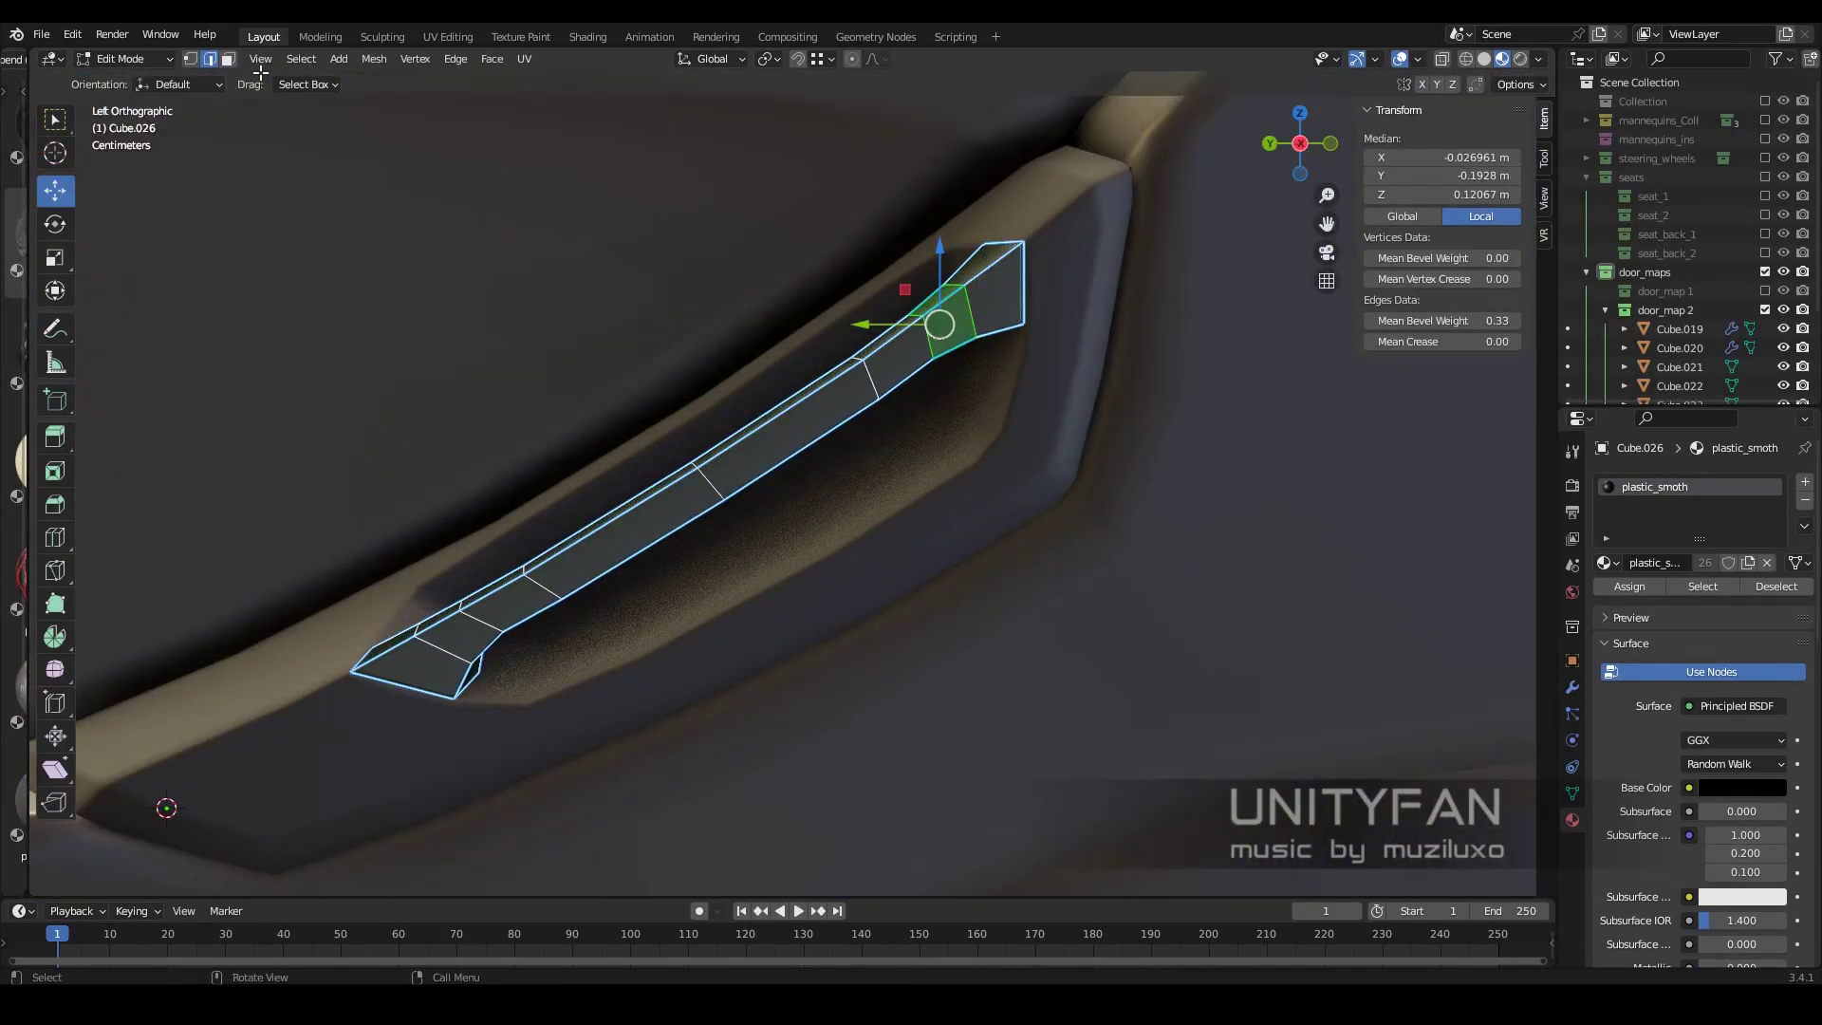
{"action": "scroll", "coordinate": [821, 333], "scroll_direction": "down", "scroll_amount": 2}
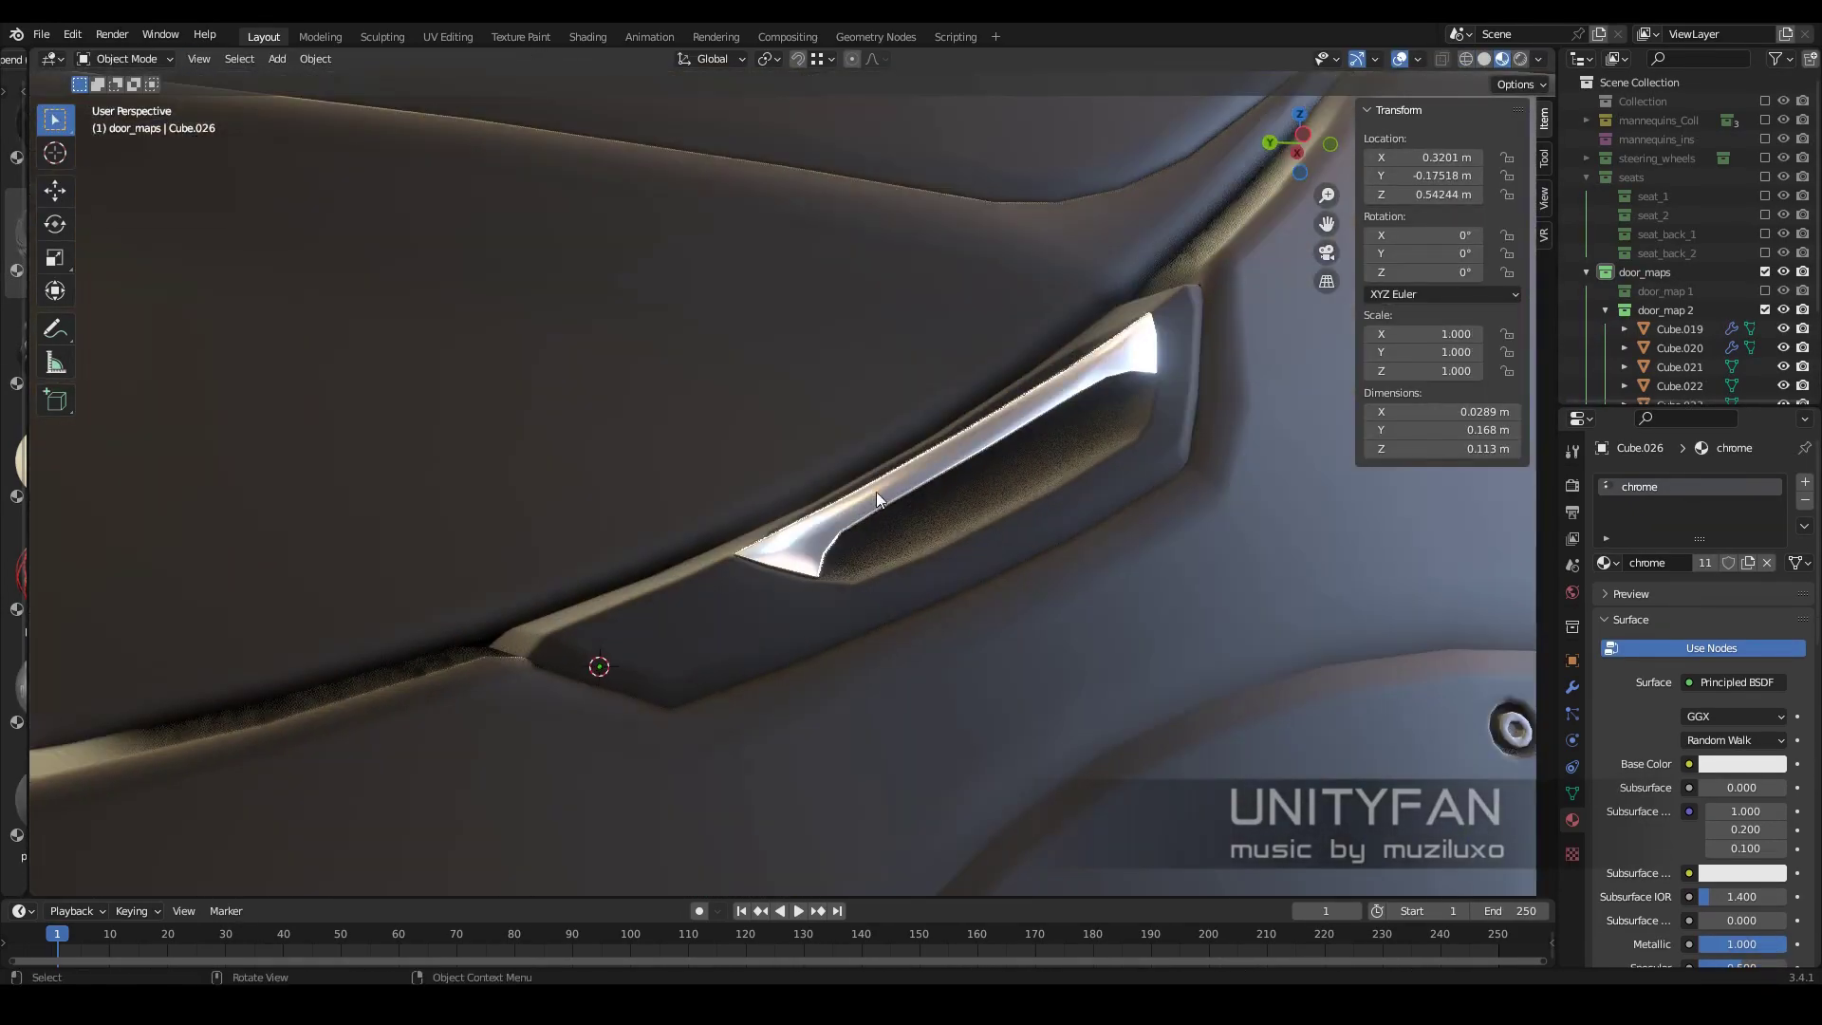
Knife-cut new edges along the chrome Cube.026 bar and return to a perspective view
{"action": "middle_click_drag", "start_coordinate": [814, 590], "coordinate": [836, 573]}
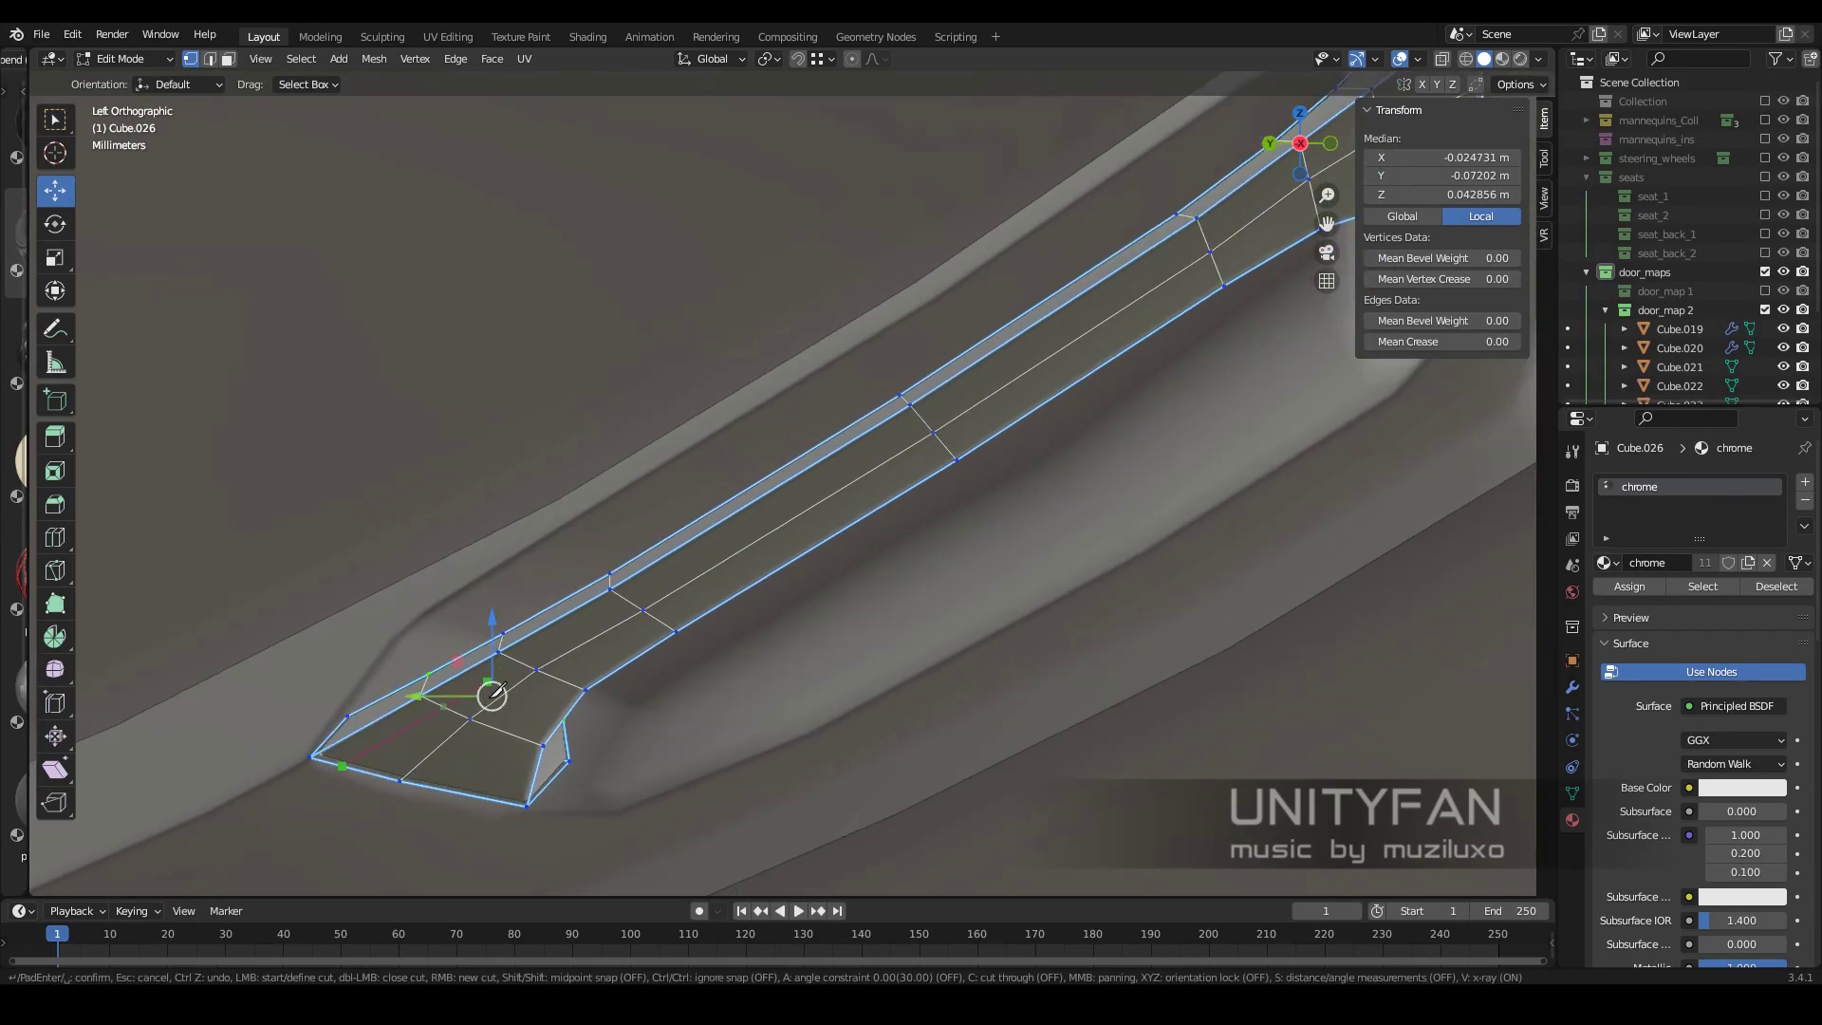
{"action": "scroll", "coordinate": [670, 598], "scroll_direction": "up", "scroll_amount": 3}
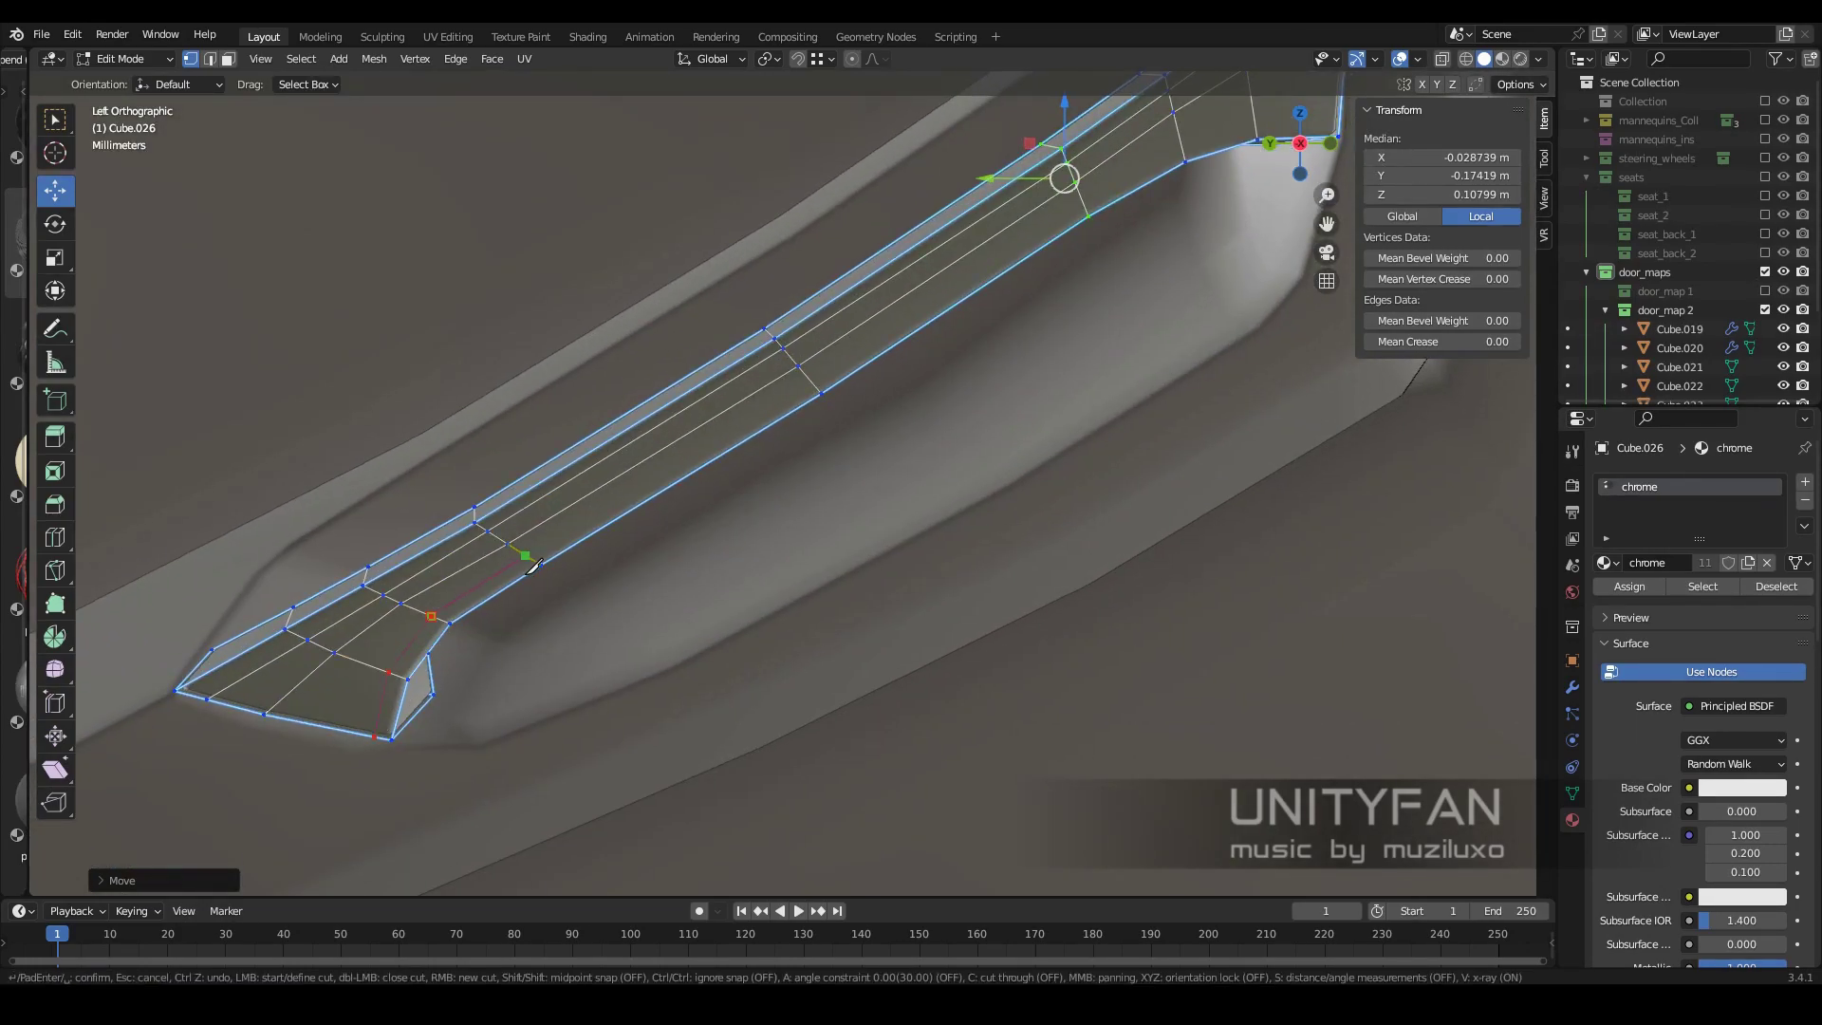
{"action": "scroll", "coordinate": [533, 567], "scroll_direction": "up", "scroll_amount": 3}
{"action": "scroll", "coordinate": [691, 429], "scroll_direction": "up", "scroll_amount": 1}
{"action": "key", "text": "Return"}
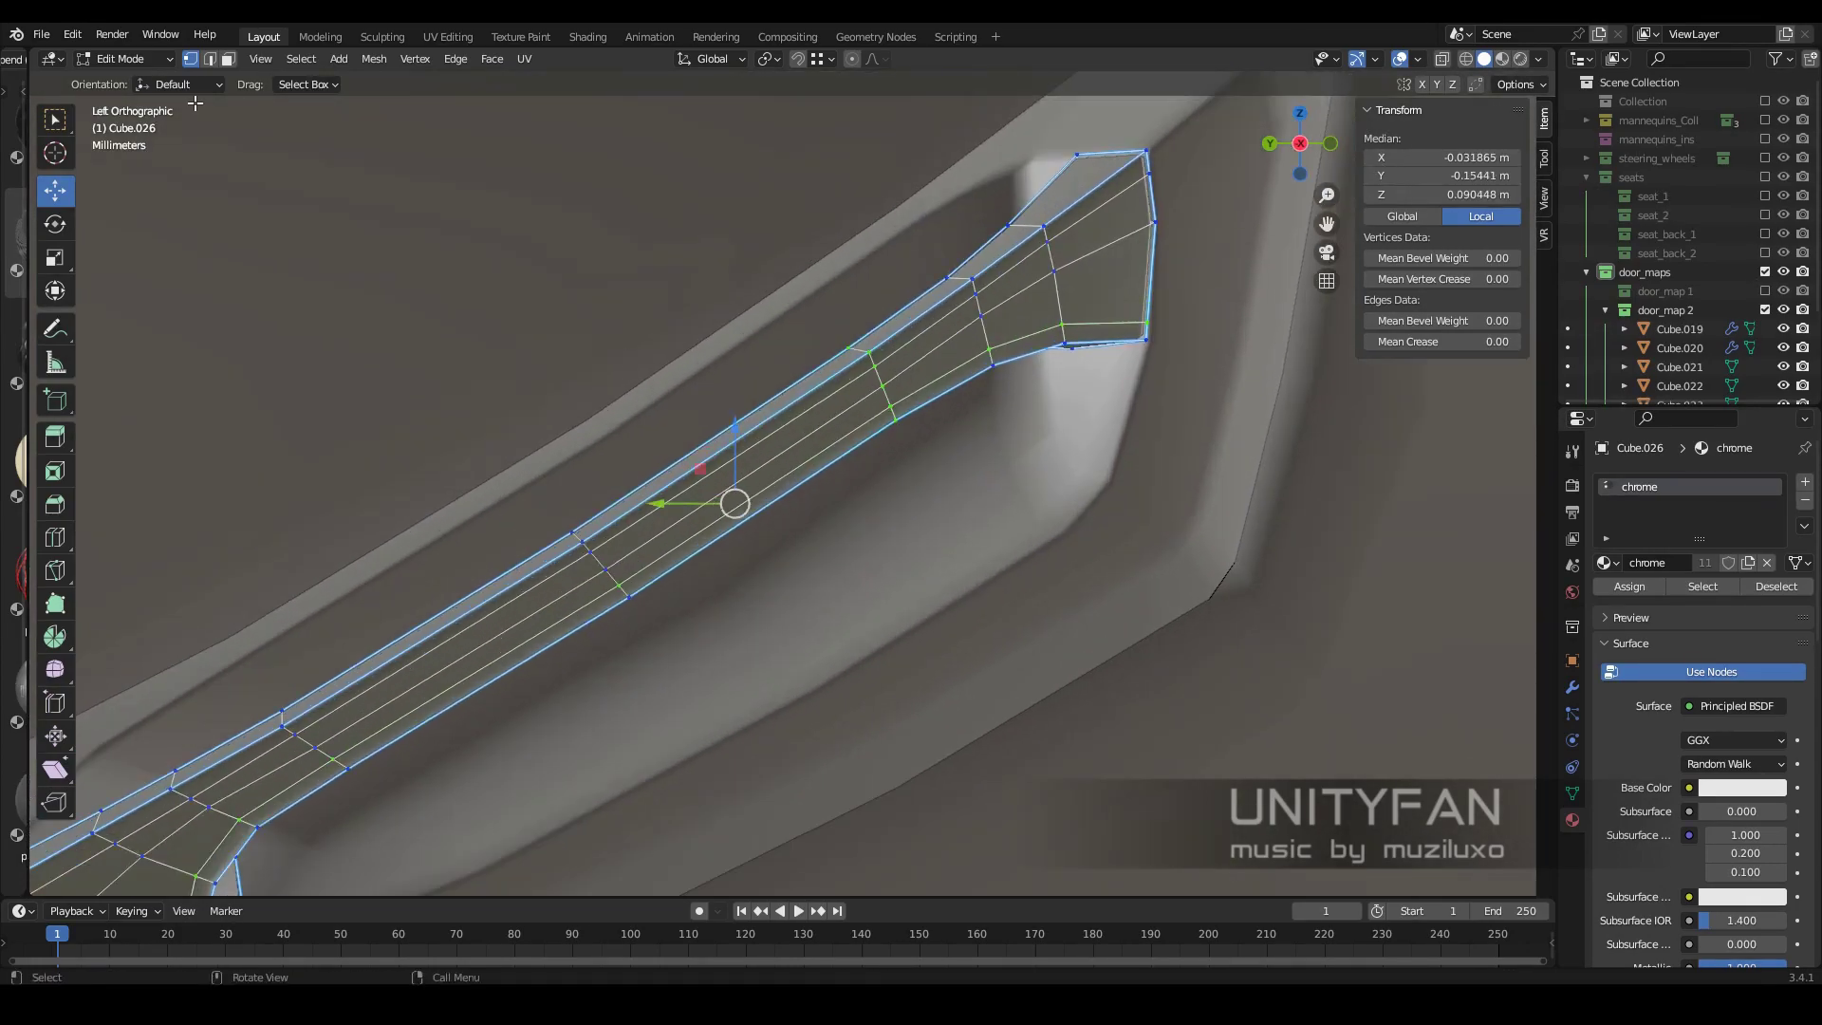
{"action": "middle_click_drag", "start_coordinate": [917, 384], "coordinate": [813, 644]}
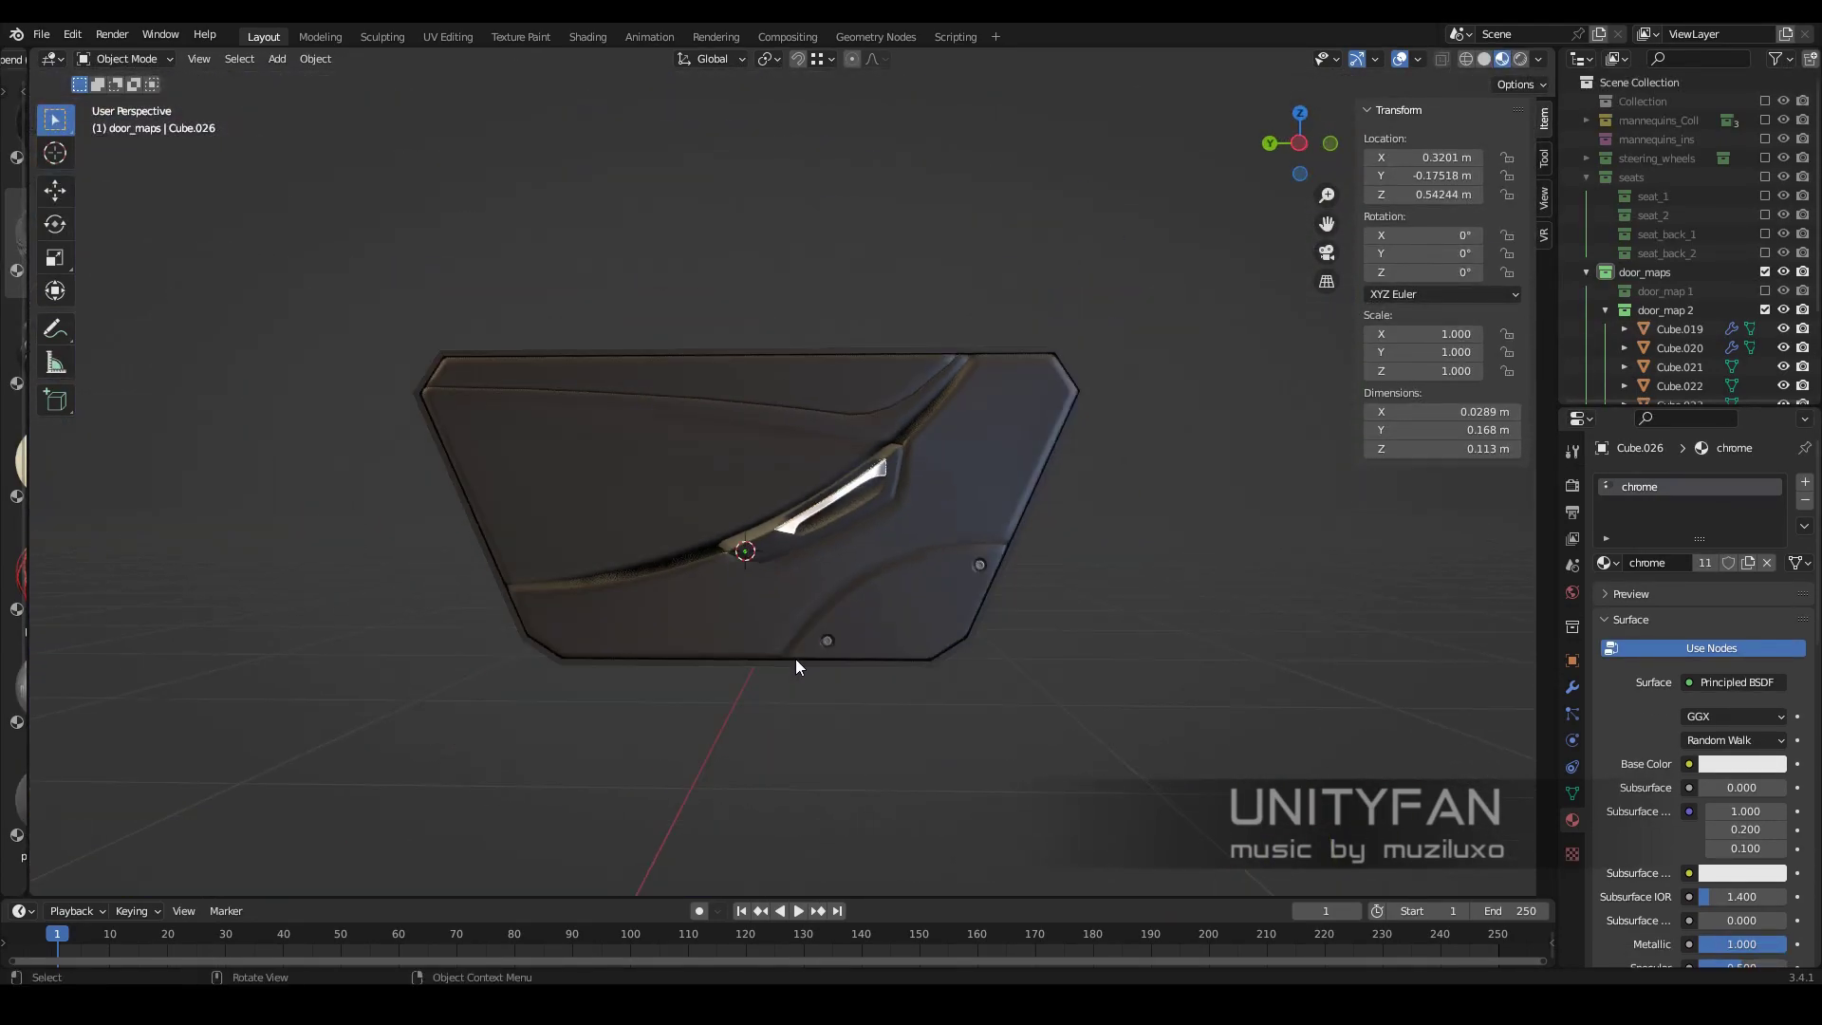
Toggle visibility of door_map 1 and door_map 2 and show the seat_back_1 collection
{"action": "mouse_move", "coordinate": [1317, 614]}
{"action": "middle_mouse_down"}
{"action": "mouse_move", "coordinate": [860, 611]}
{"action": "mouse_move", "coordinate": [1061, 678]}
{"action": "mouse_move", "coordinate": [941, 584]}
{"action": "mouse_move", "coordinate": [1012, 561]}
{"action": "mouse_move", "coordinate": [955, 525]}
{"action": "middle_mouse_up"}
{"action": "left_click", "coordinate": [1766, 310]}
{"action": "left_click", "coordinate": [1765, 290]}
{"action": "scroll", "coordinate": [955, 526], "scroll_direction": "up", "scroll_amount": 2}
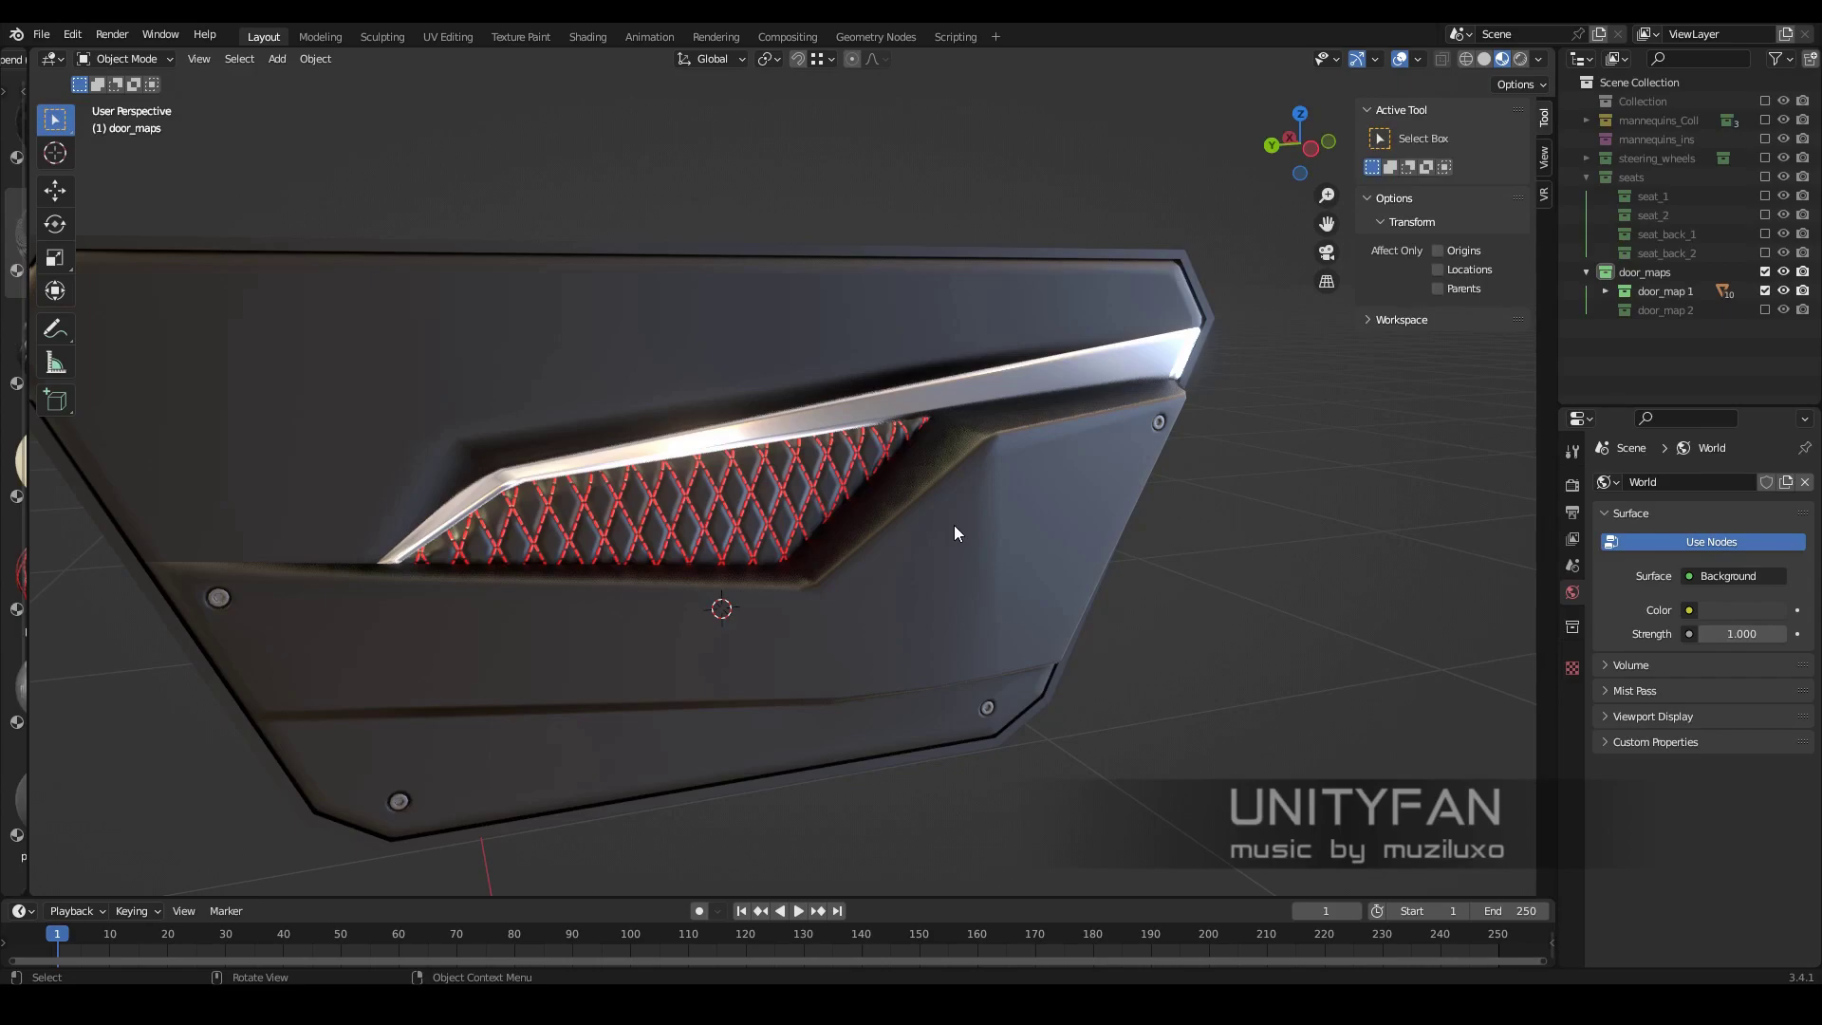
{"action": "left_click", "coordinate": [1765, 309]}
{"action": "scroll", "coordinate": [841, 516], "scroll_direction": "down", "scroll_amount": 3}
{"action": "left_click", "coordinate": [758, 550]}
{"action": "left_click", "coordinate": [1766, 234]}
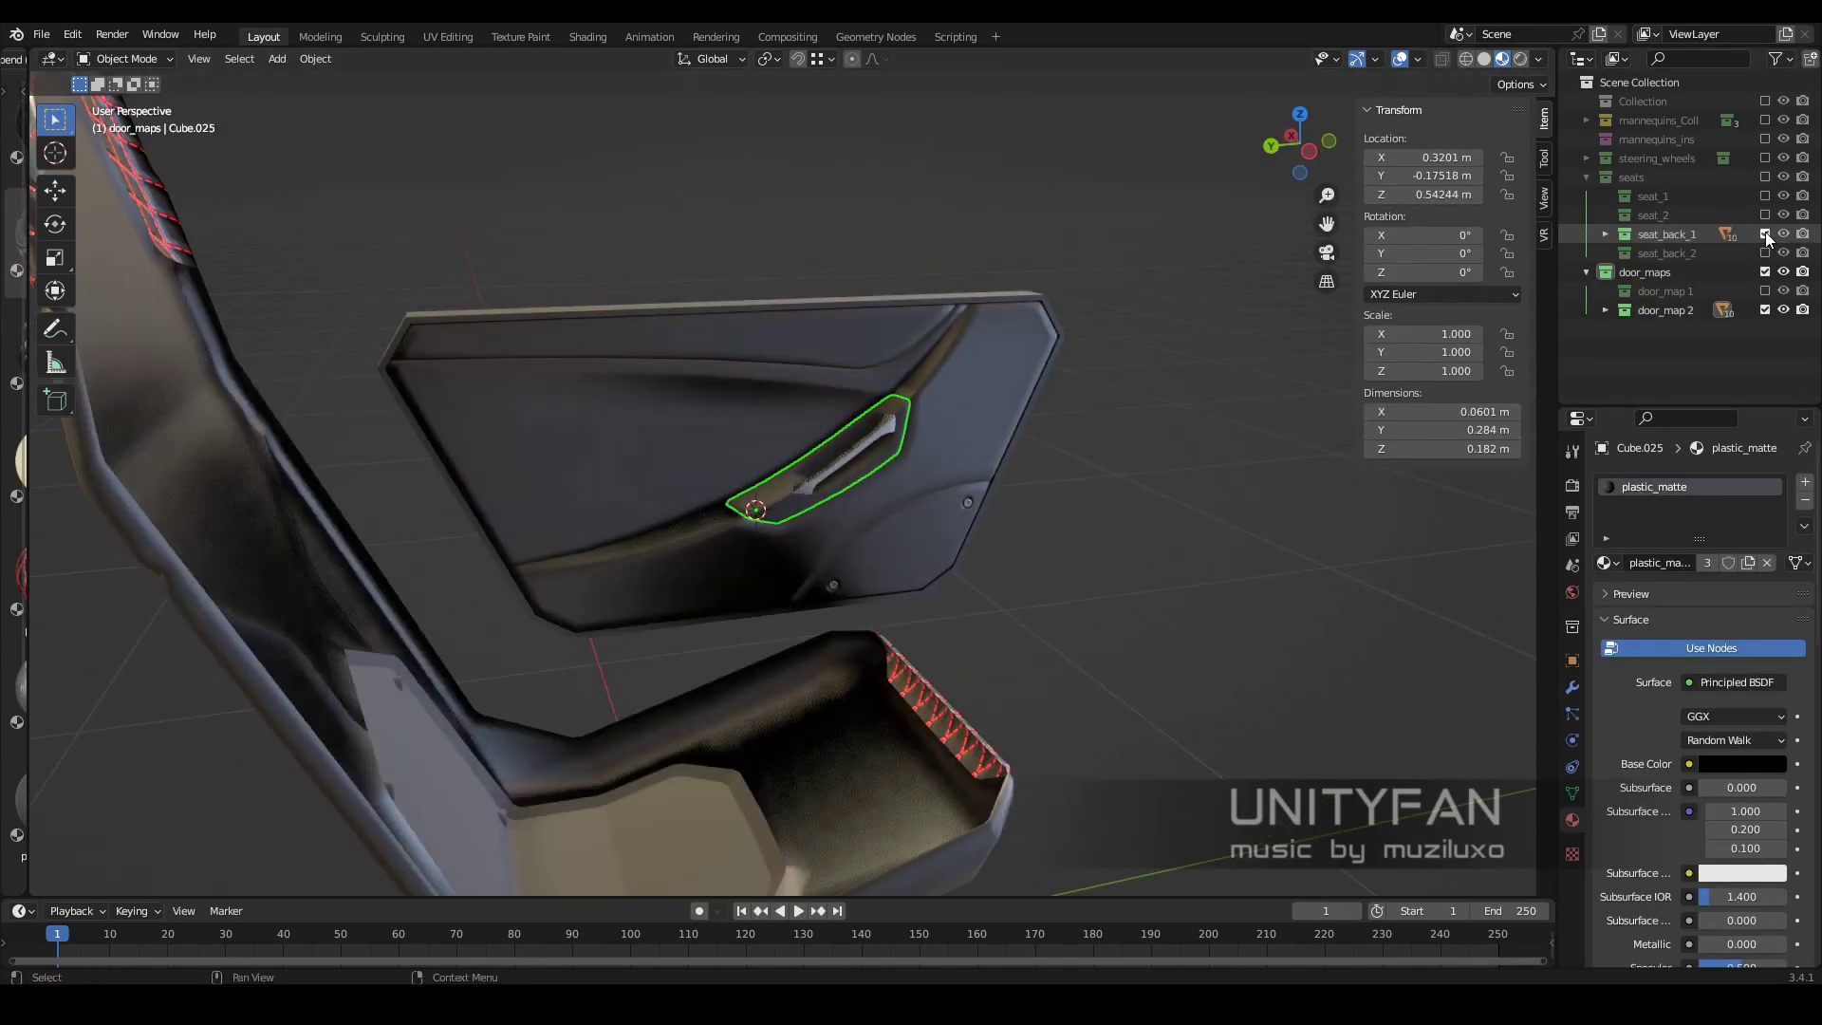
{"action": "mouse_move", "coordinate": [994, 495]}
{"action": "middle_mouse_down"}
{"action": "mouse_move", "coordinate": [913, 556]}
{"action": "mouse_move", "coordinate": [788, 550]}
{"action": "mouse_move", "coordinate": [883, 539]}
{"action": "mouse_move", "coordinate": [839, 619]}
{"action": "middle_mouse_up"}
{"action": "scroll", "coordinate": [1007, 550], "scroll_direction": "up", "scroll_amount": 3}
{"action": "scroll", "coordinate": [788, 550], "scroll_direction": "down", "scroll_amount": 3}
{"action": "scroll", "coordinate": [883, 539], "scroll_direction": "up", "scroll_amount": 2}
Select the grab recess Cube.025 and briefly enter and leave its Edit Mode
{"action": "left_click", "coordinate": [761, 515]}
{"action": "key", "text": "Tab"}
{"action": "scroll", "coordinate": [686, 494], "scroll_direction": "up", "scroll_amount": 3}
{"action": "key", "text": "Tab"}
Add a new cube, Cube.027, shrink it to a small block and apply its scale
{"action": "key", "text": "shift+a"}
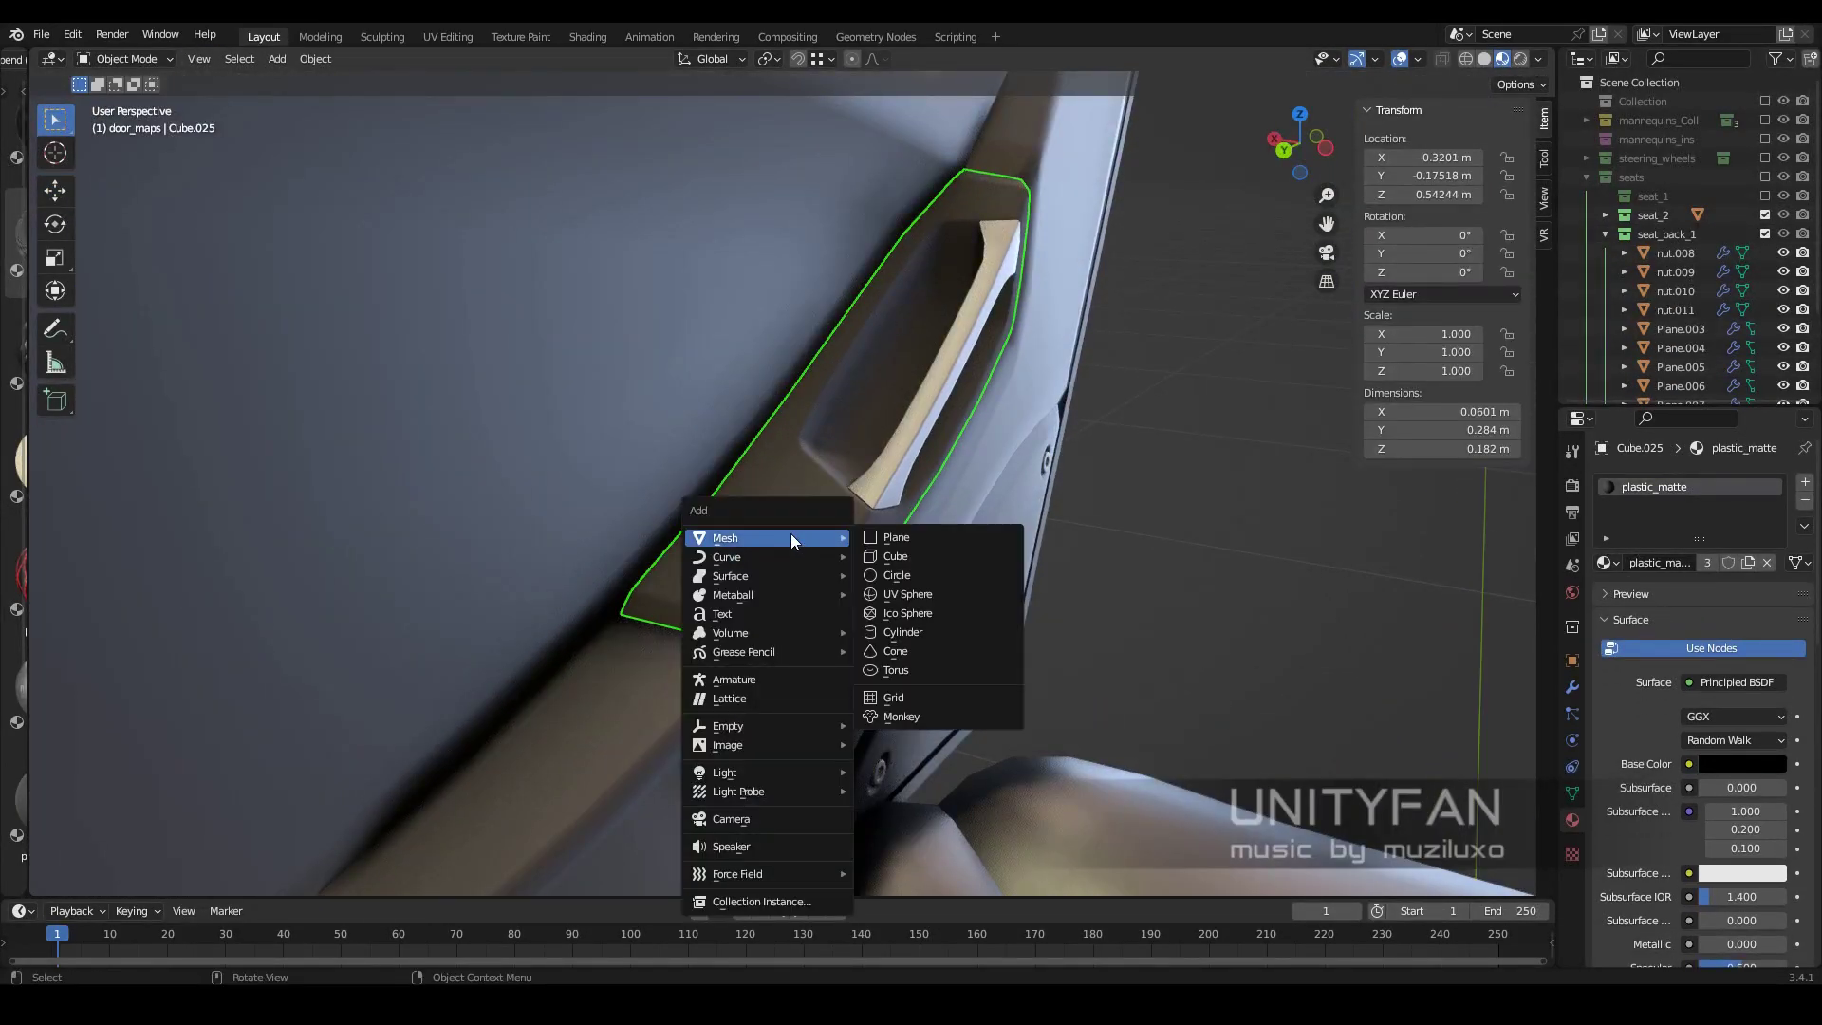
{"action": "left_click", "coordinate": [913, 551]}
{"action": "key", "text": "s"}
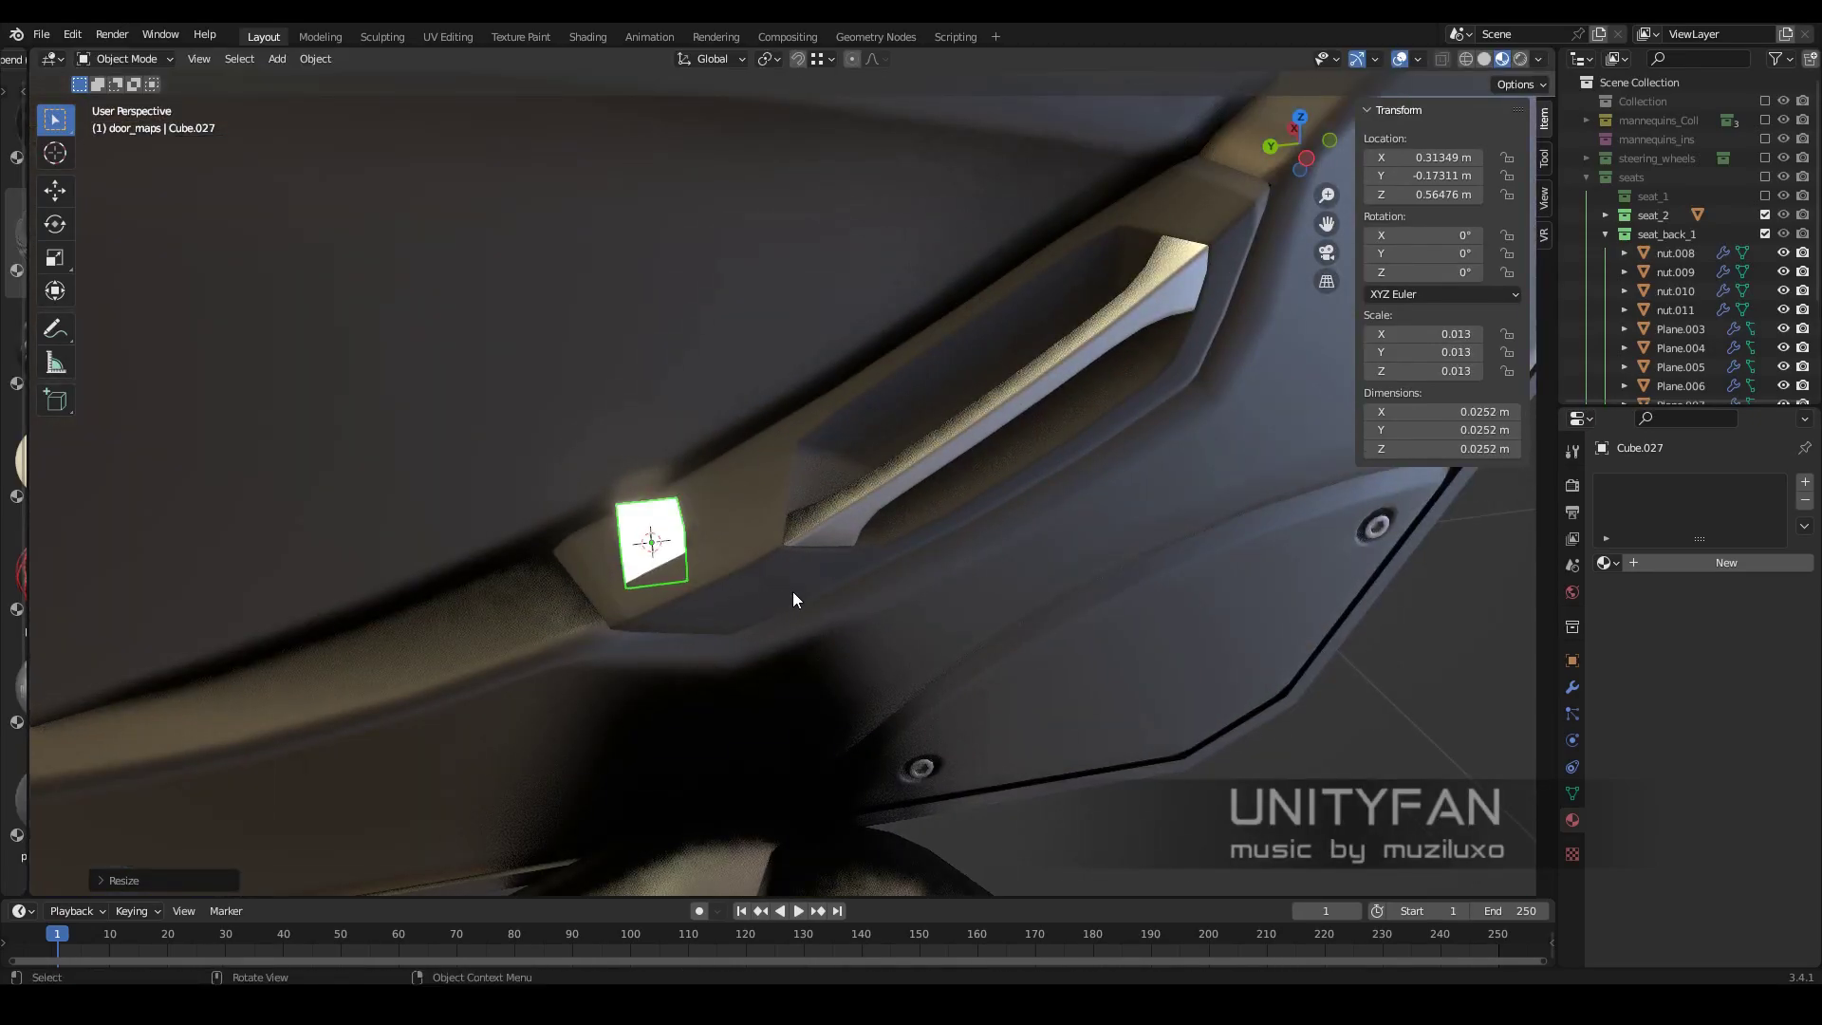
{"action": "left_click", "coordinate": [822, 588]}
{"action": "key", "text": "ctrl+a"}
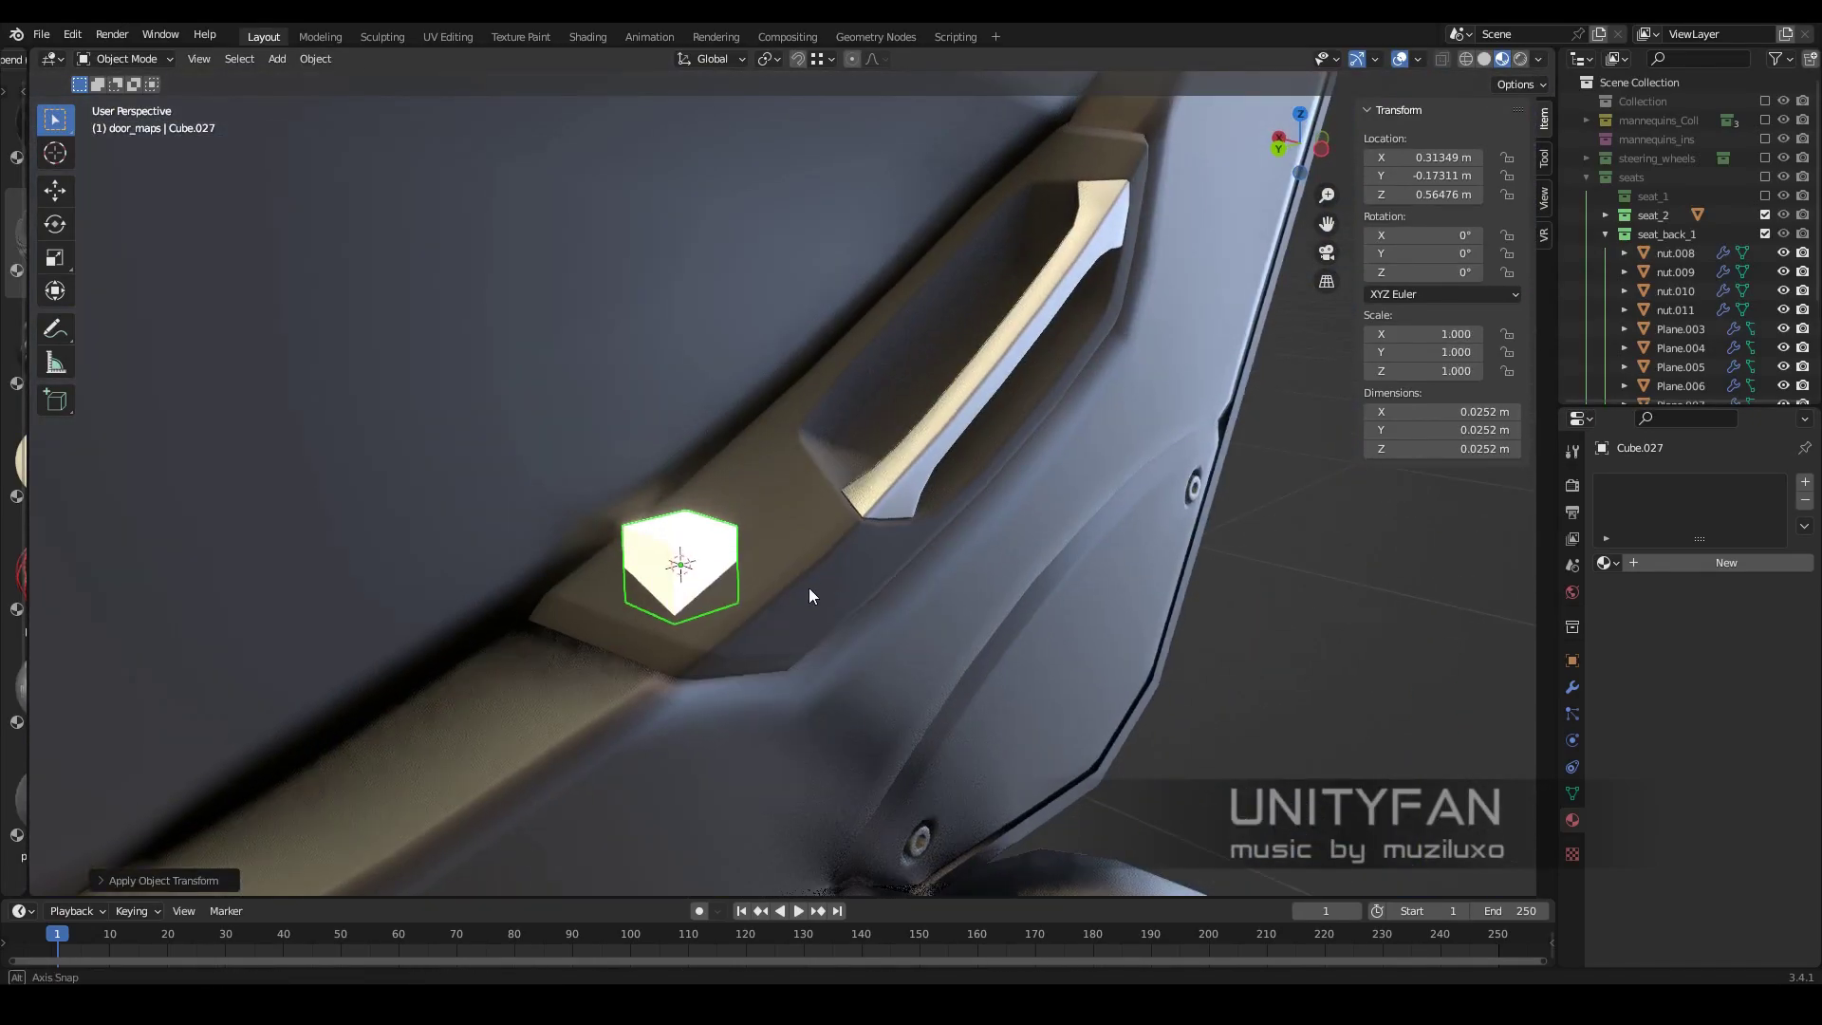
{"action": "middle_click_drag", "start_coordinate": [809, 588], "coordinate": [1067, 617]}
{"action": "left_click", "coordinate": [1605, 233]}
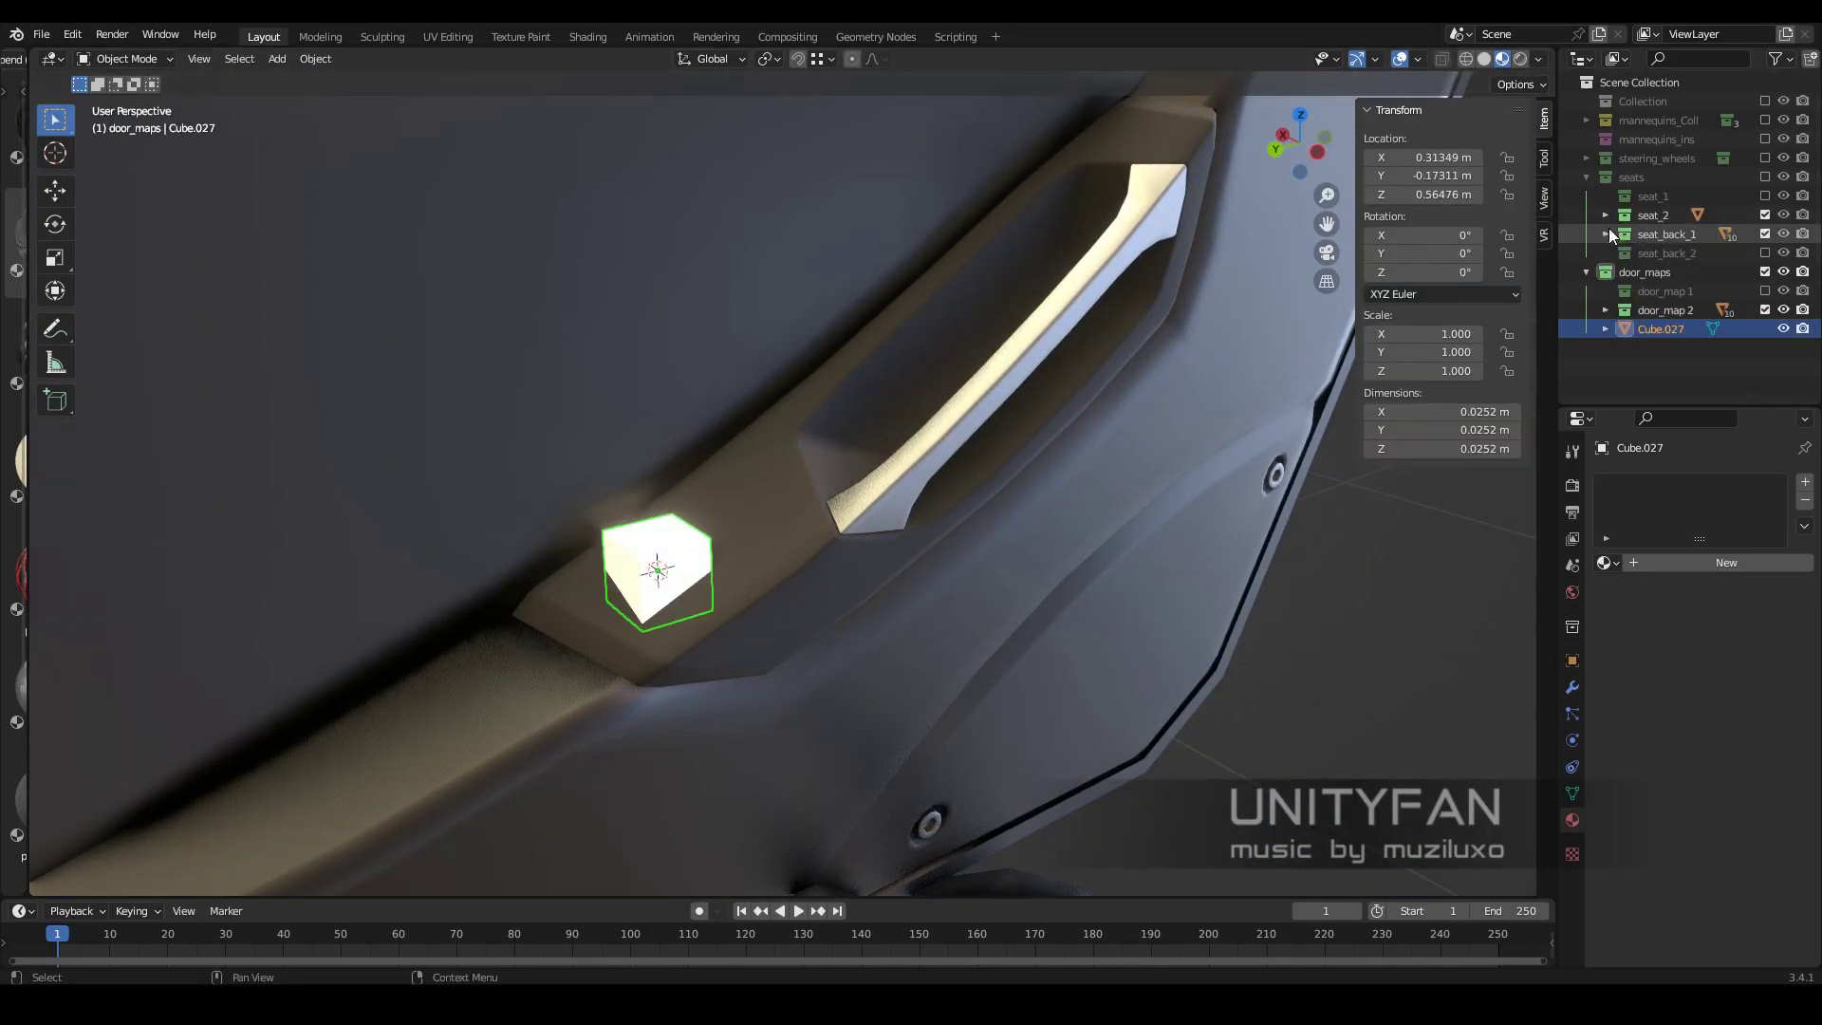
{"action": "left_click", "coordinate": [1648, 326]}
{"action": "middle_click_drag", "start_coordinate": [805, 546], "coordinate": [950, 569]}
{"action": "left_click", "coordinate": [997, 579]}
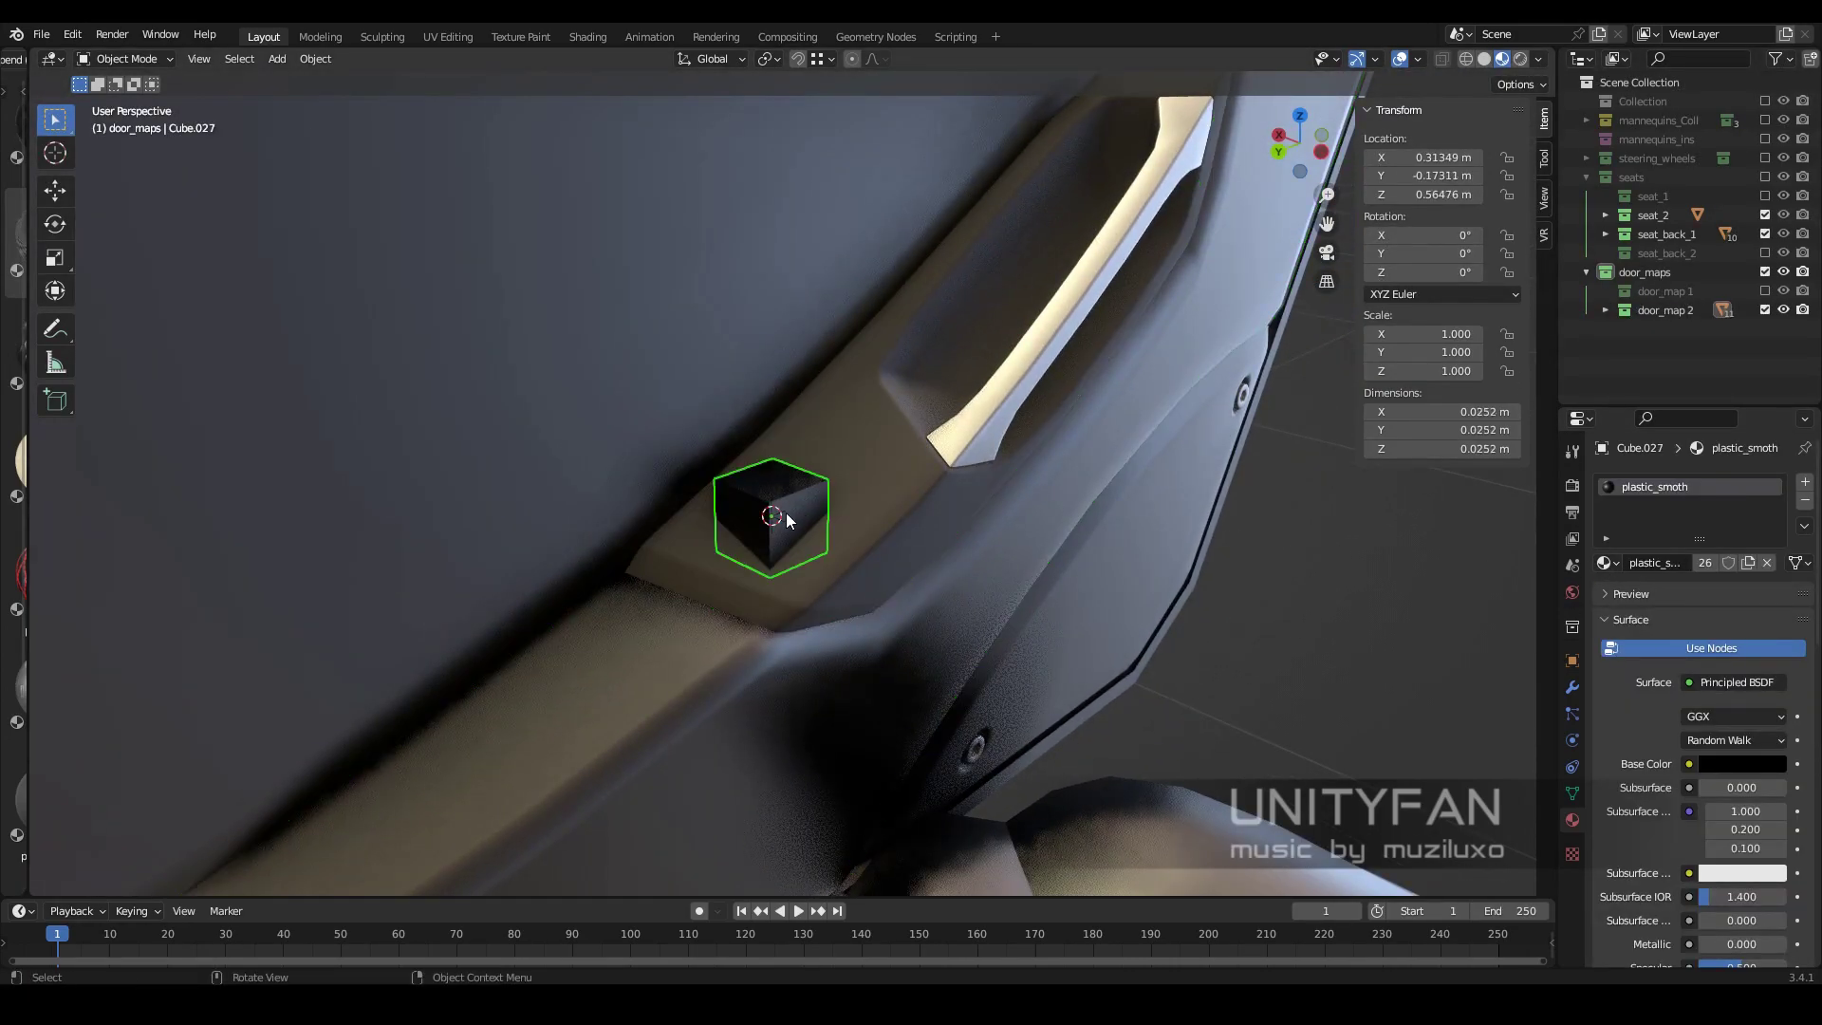
{"action": "scroll", "coordinate": [787, 518], "scroll_direction": "up", "scroll_amount": 5}
Flatten the small cube vertically into a thin plate
{"action": "key", "text": "Tab"}
{"action": "scroll", "coordinate": [786, 519], "scroll_direction": "down", "scroll_amount": 5}
{"action": "key", "text": "z"}
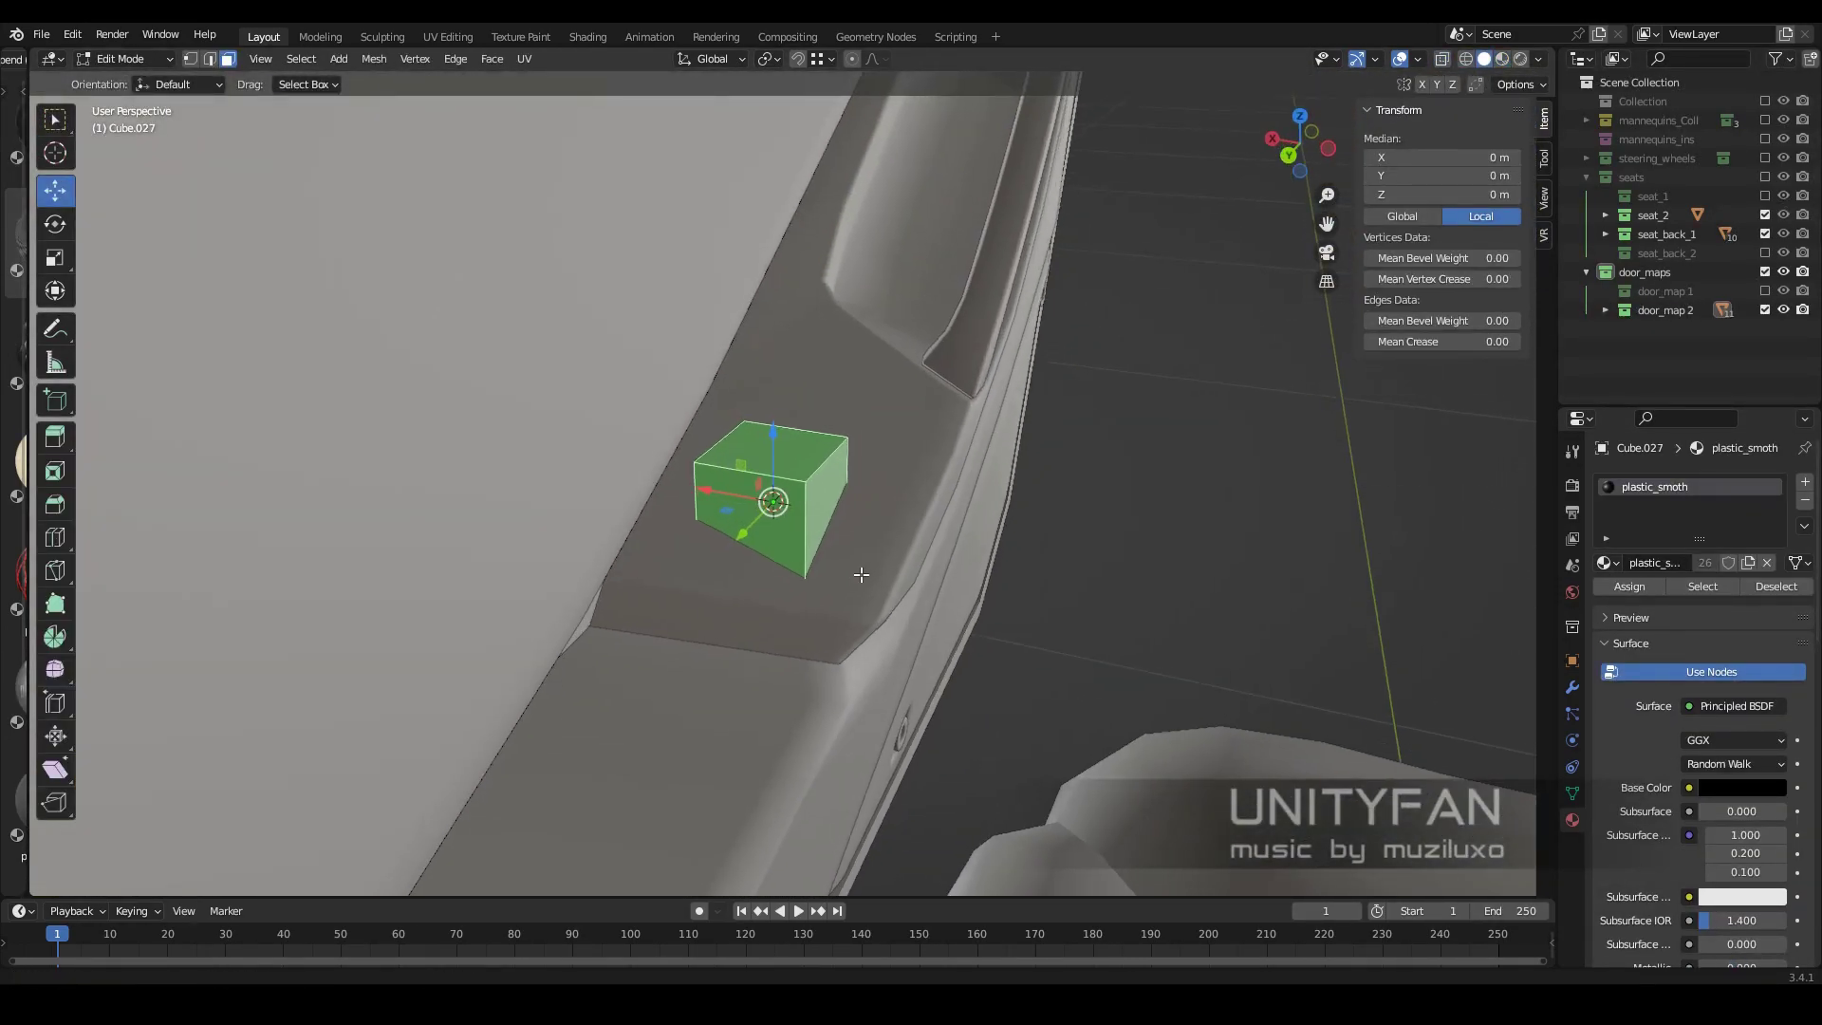
{"action": "middle_click_drag", "start_coordinate": [861, 574], "coordinate": [140, 507]}
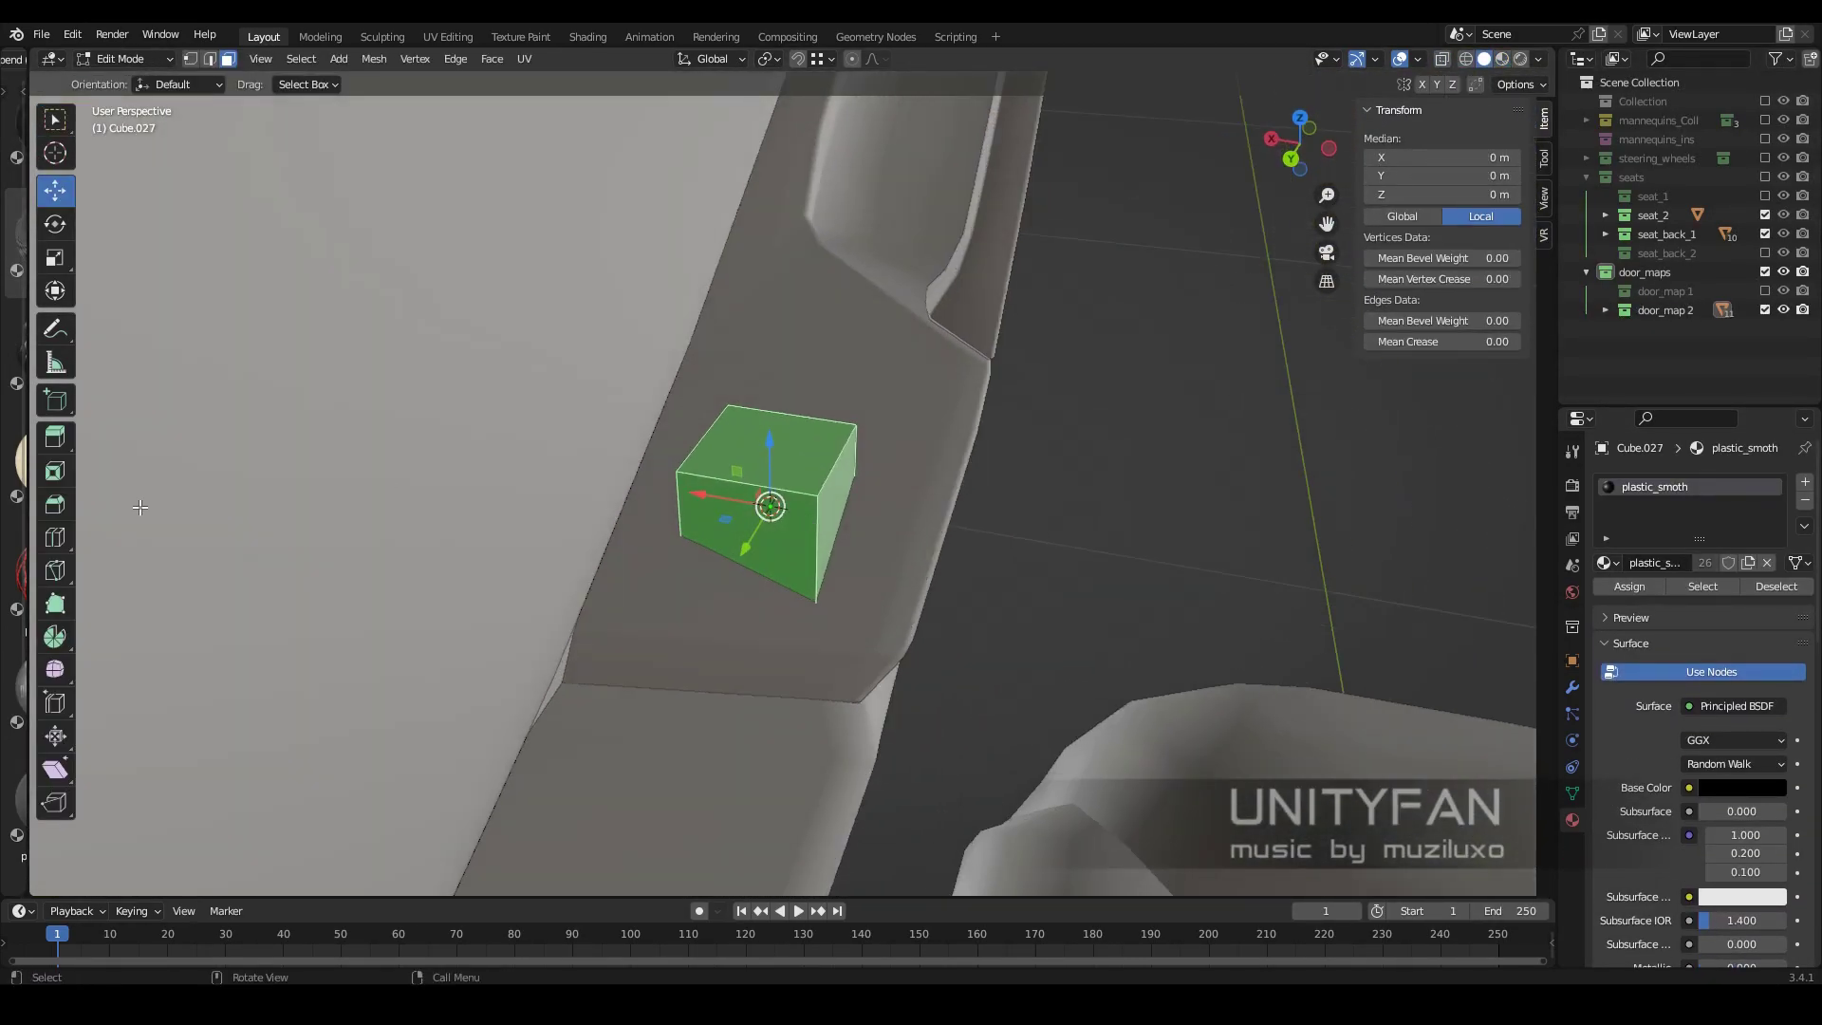
{"action": "left_click", "coordinate": [56, 191]}
{"action": "key", "text": "shift+z"}
{"action": "middle_click_drag", "start_coordinate": [493, 427], "coordinate": [643, 430]}
{"action": "left_click_drag", "start_coordinate": [522, 440], "coordinate": [521, 438]}
{"action": "key", "text": "shift+z"}
{"action": "middle_click_drag", "start_coordinate": [665, 475], "coordinate": [937, 541]}
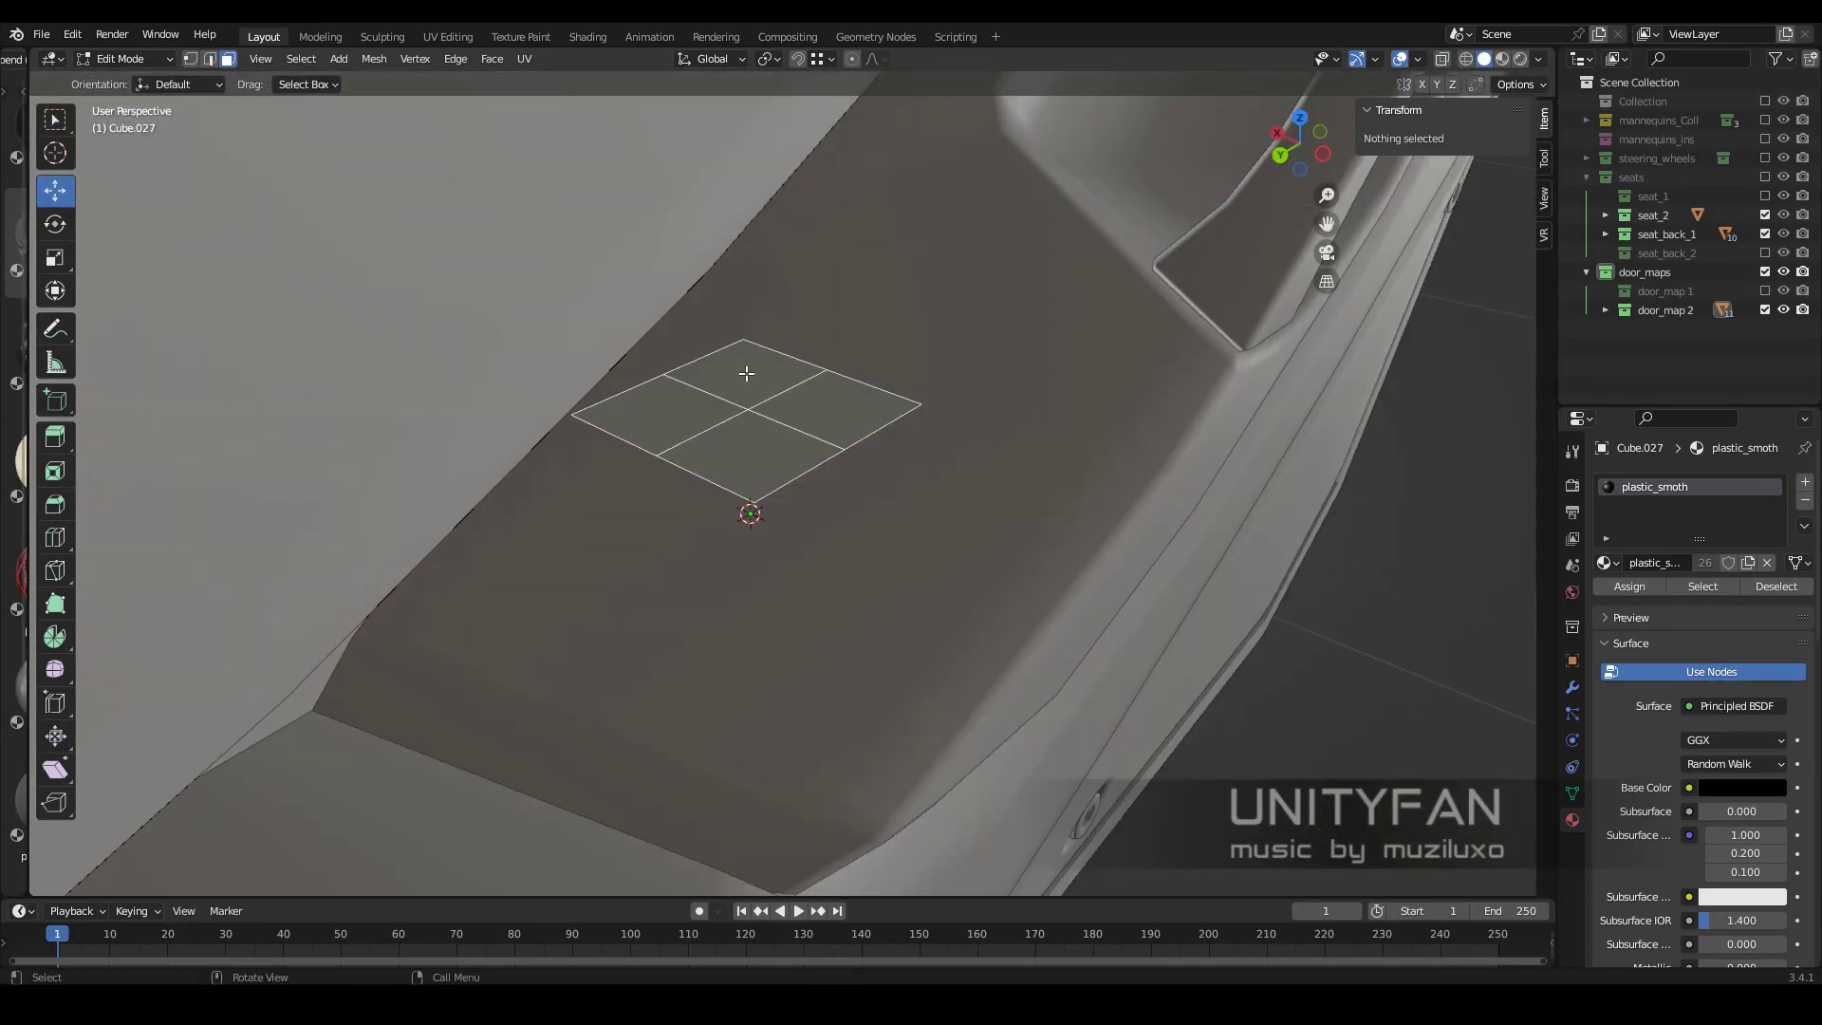
{"action": "key", "text": "g"}
{"action": "key", "text": "z"}
{"action": "key", "text": "Tab"}
Keep only one quarter of the plate and stretch it along Y
{"action": "middle_click_drag", "start_coordinate": [750, 512], "coordinate": [800, 448]}
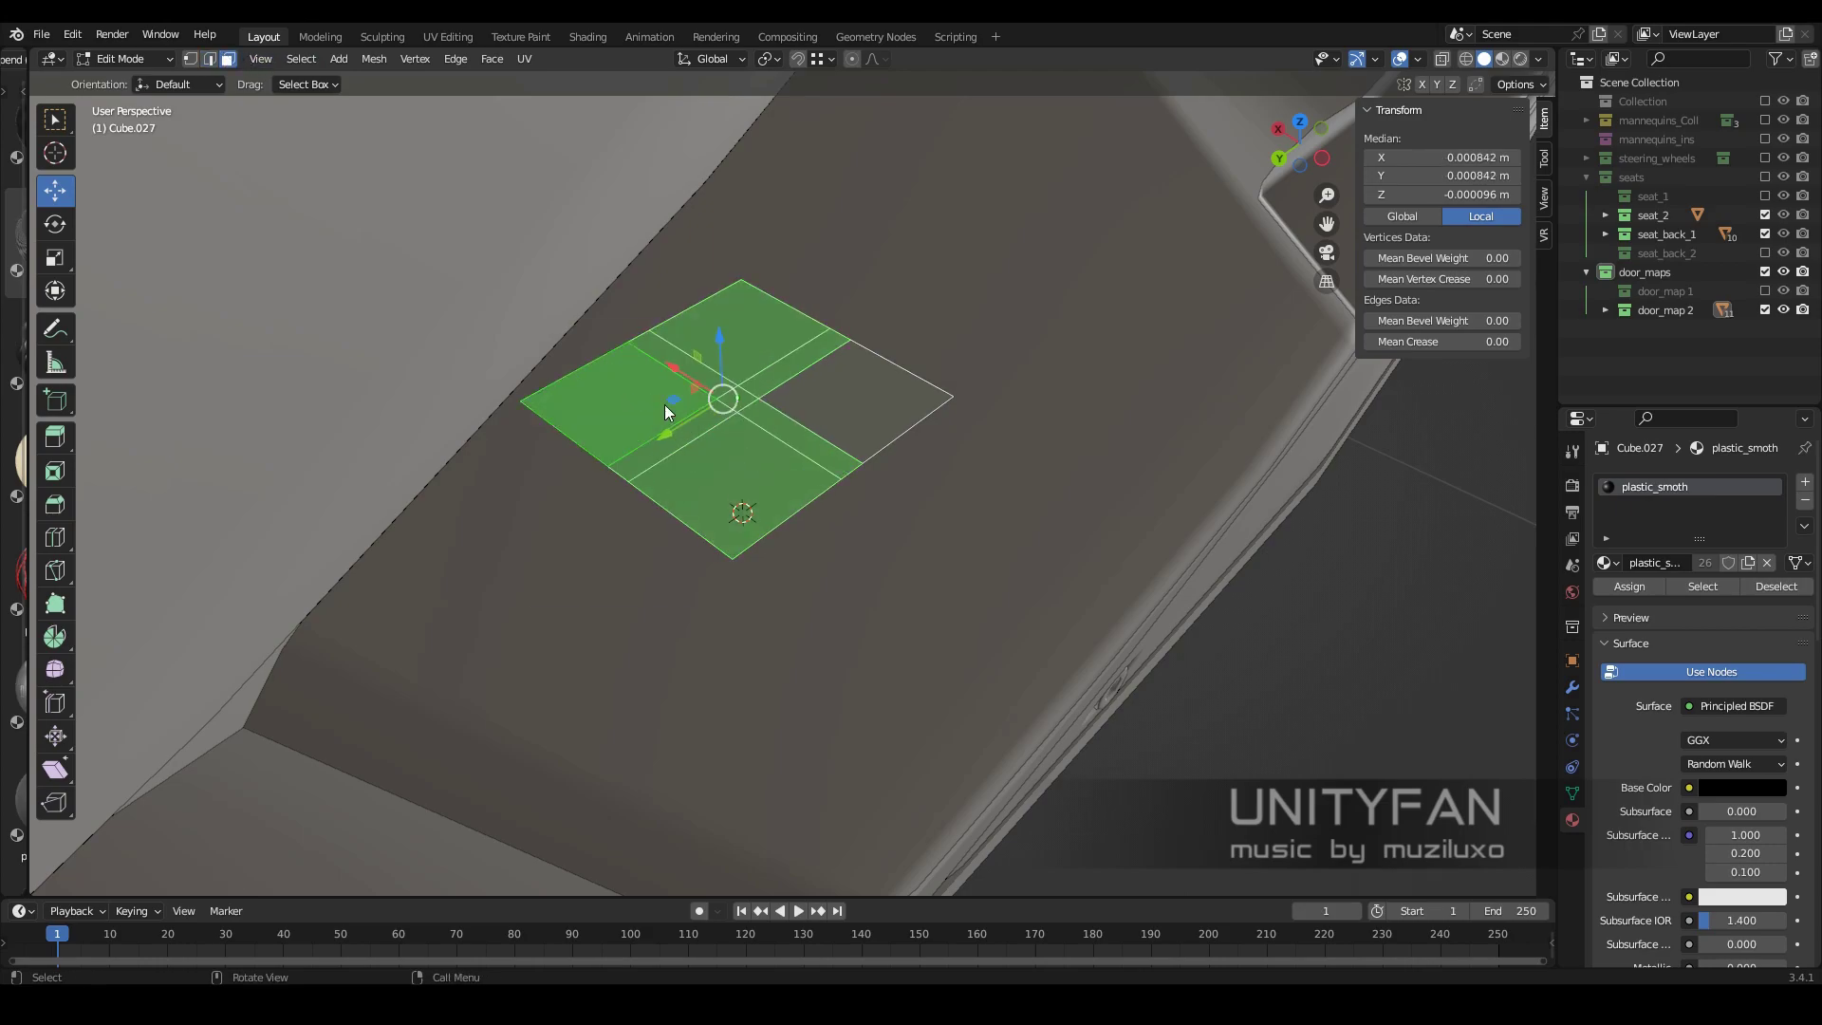
{"action": "scroll", "coordinate": [667, 411], "scroll_direction": "down", "scroll_amount": 5}
{"action": "middle_click_drag", "start_coordinate": [671, 557], "coordinate": [699, 570]}
{"action": "key", "text": "Tab"}
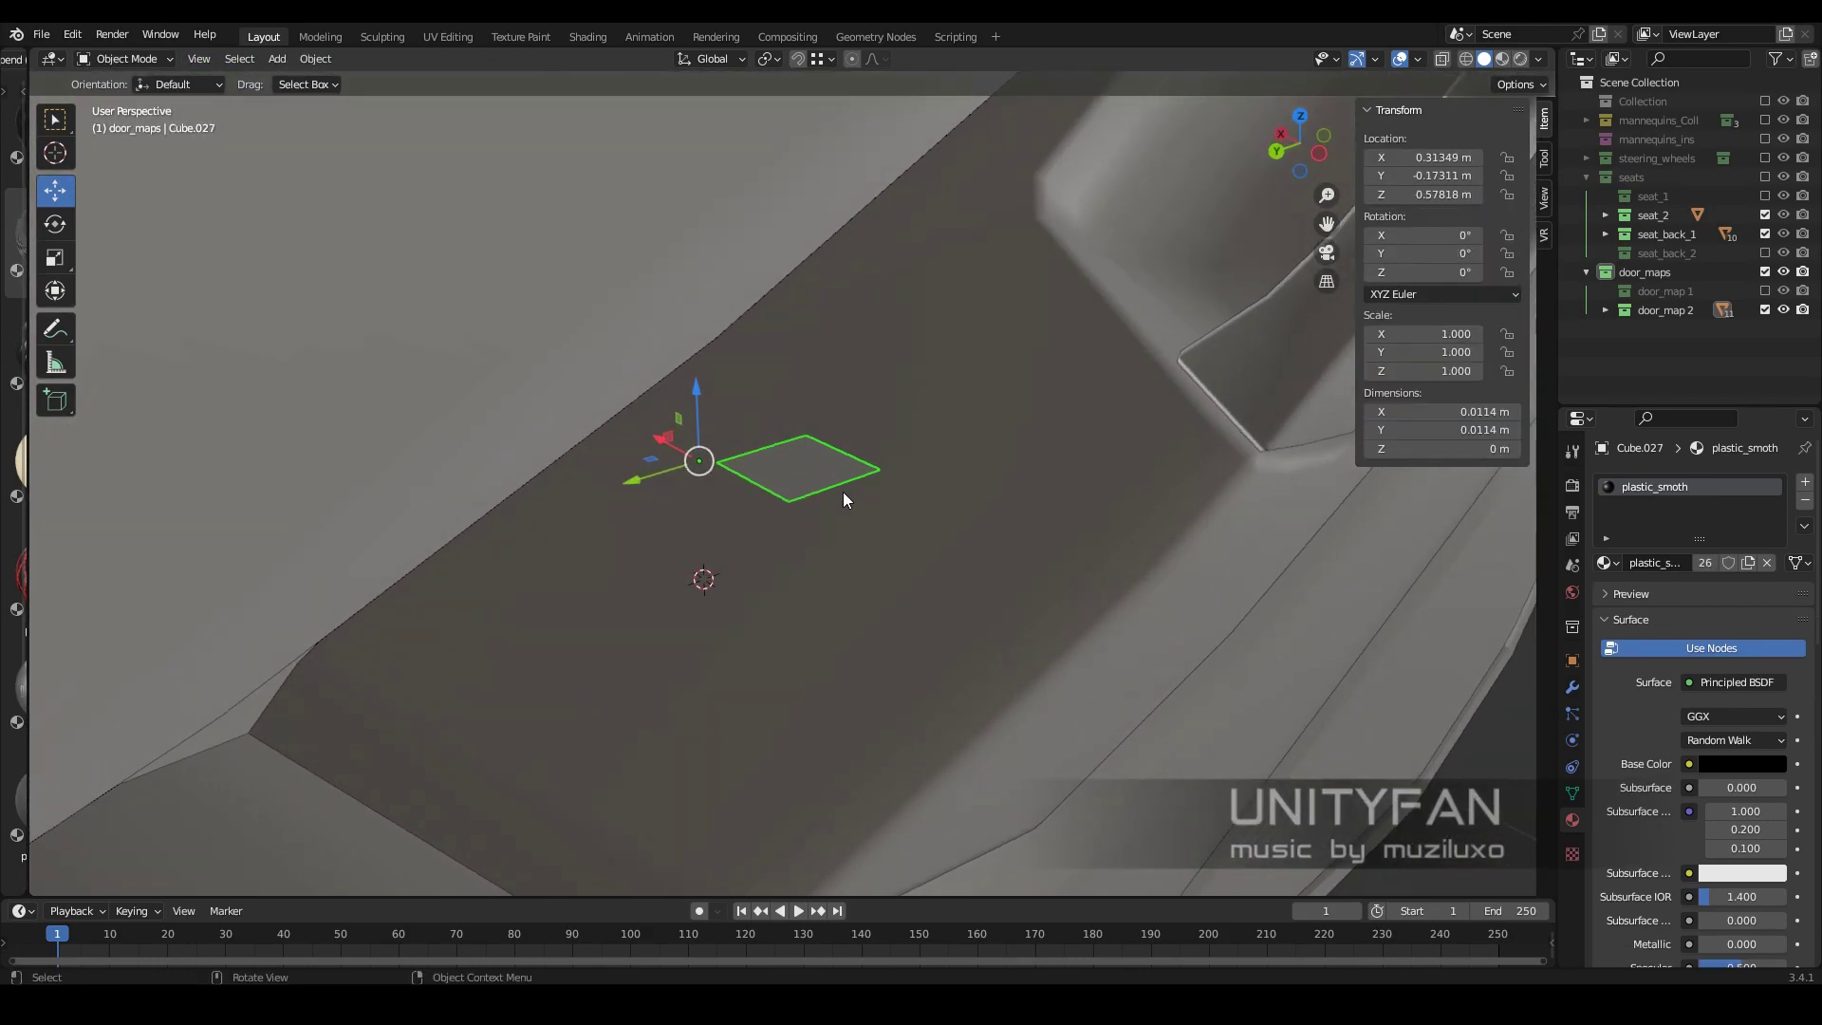
{"action": "key", "text": "Tab"}
{"action": "scroll", "coordinate": [843, 501], "scroll_direction": "up", "scroll_amount": 3}
{"action": "middle_click_drag", "start_coordinate": [843, 500], "coordinate": [759, 531]}
{"action": "key", "text": "s"}
{"action": "key", "text": "y"}
{"action": "key", "text": "Tab"}
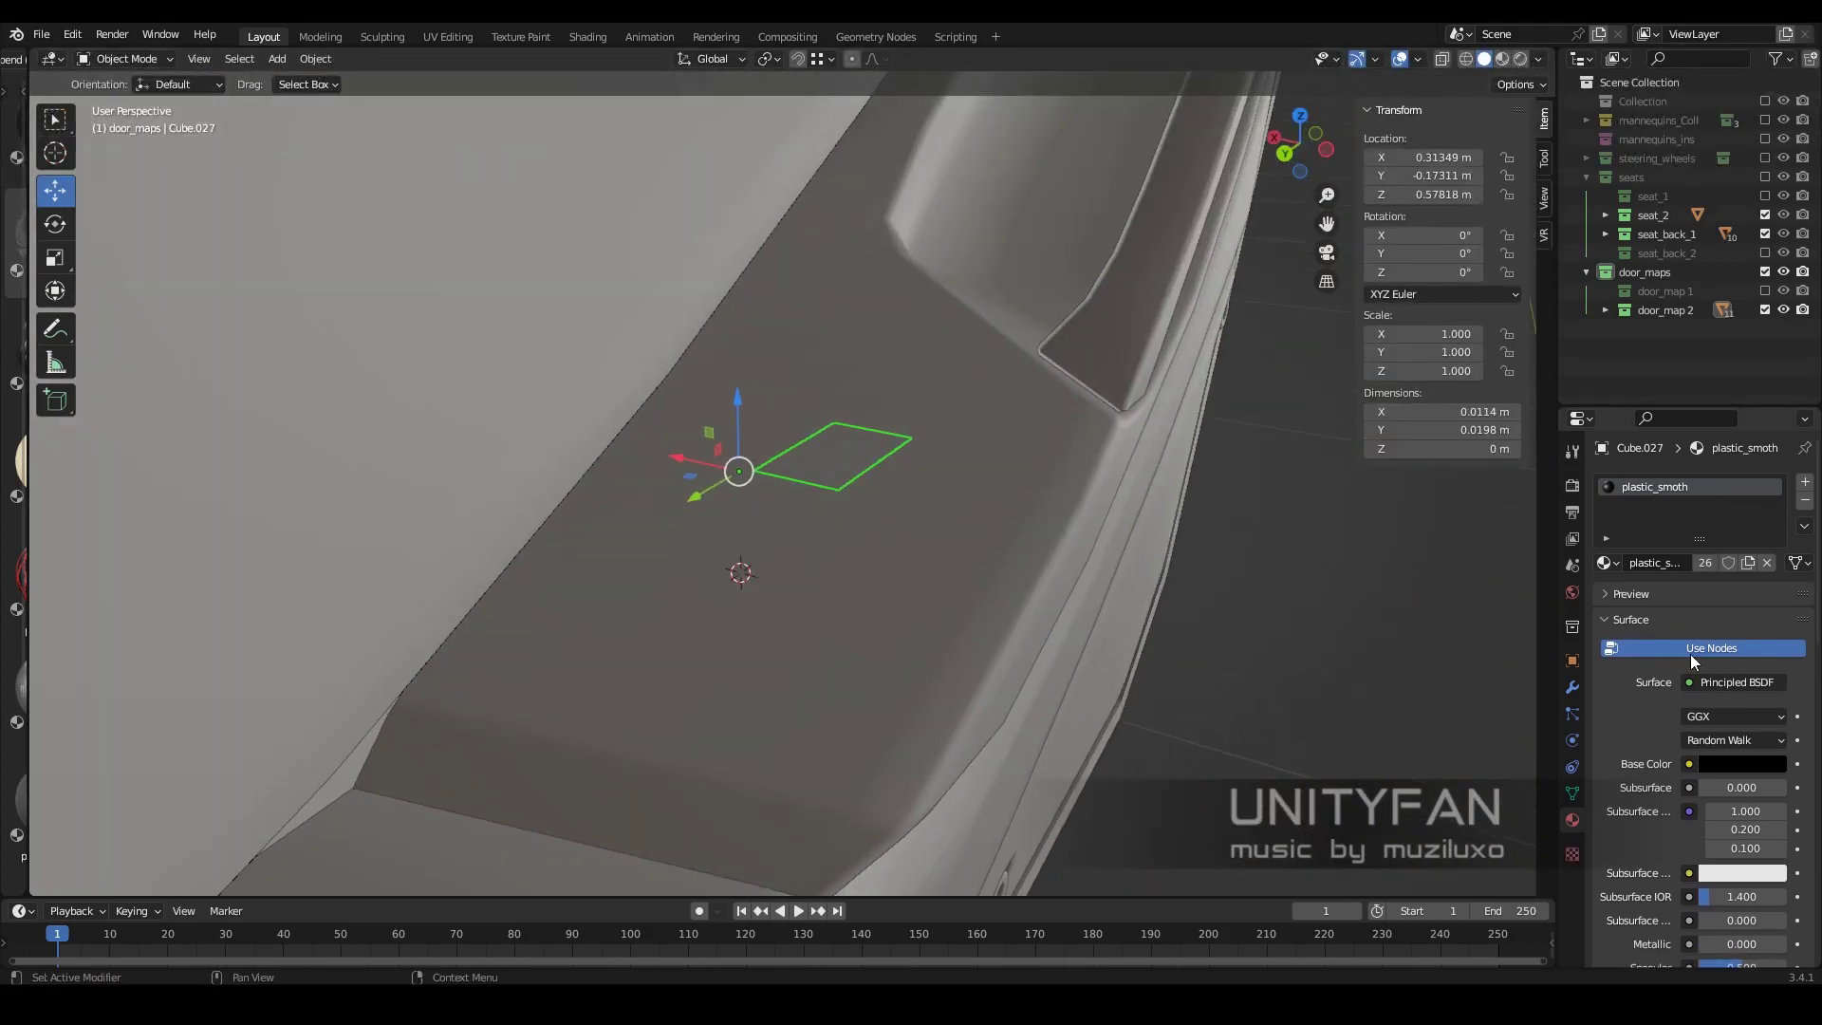
Add a Mirror modifier on X and Y to make four plates
{"action": "left_click", "coordinate": [1572, 686]}
{"action": "left_click", "coordinate": [1667, 482]}
{"action": "left_click", "coordinate": [1424, 702]}
{"action": "middle_click_drag", "start_coordinate": [1424, 683], "coordinate": [1519, 455]}
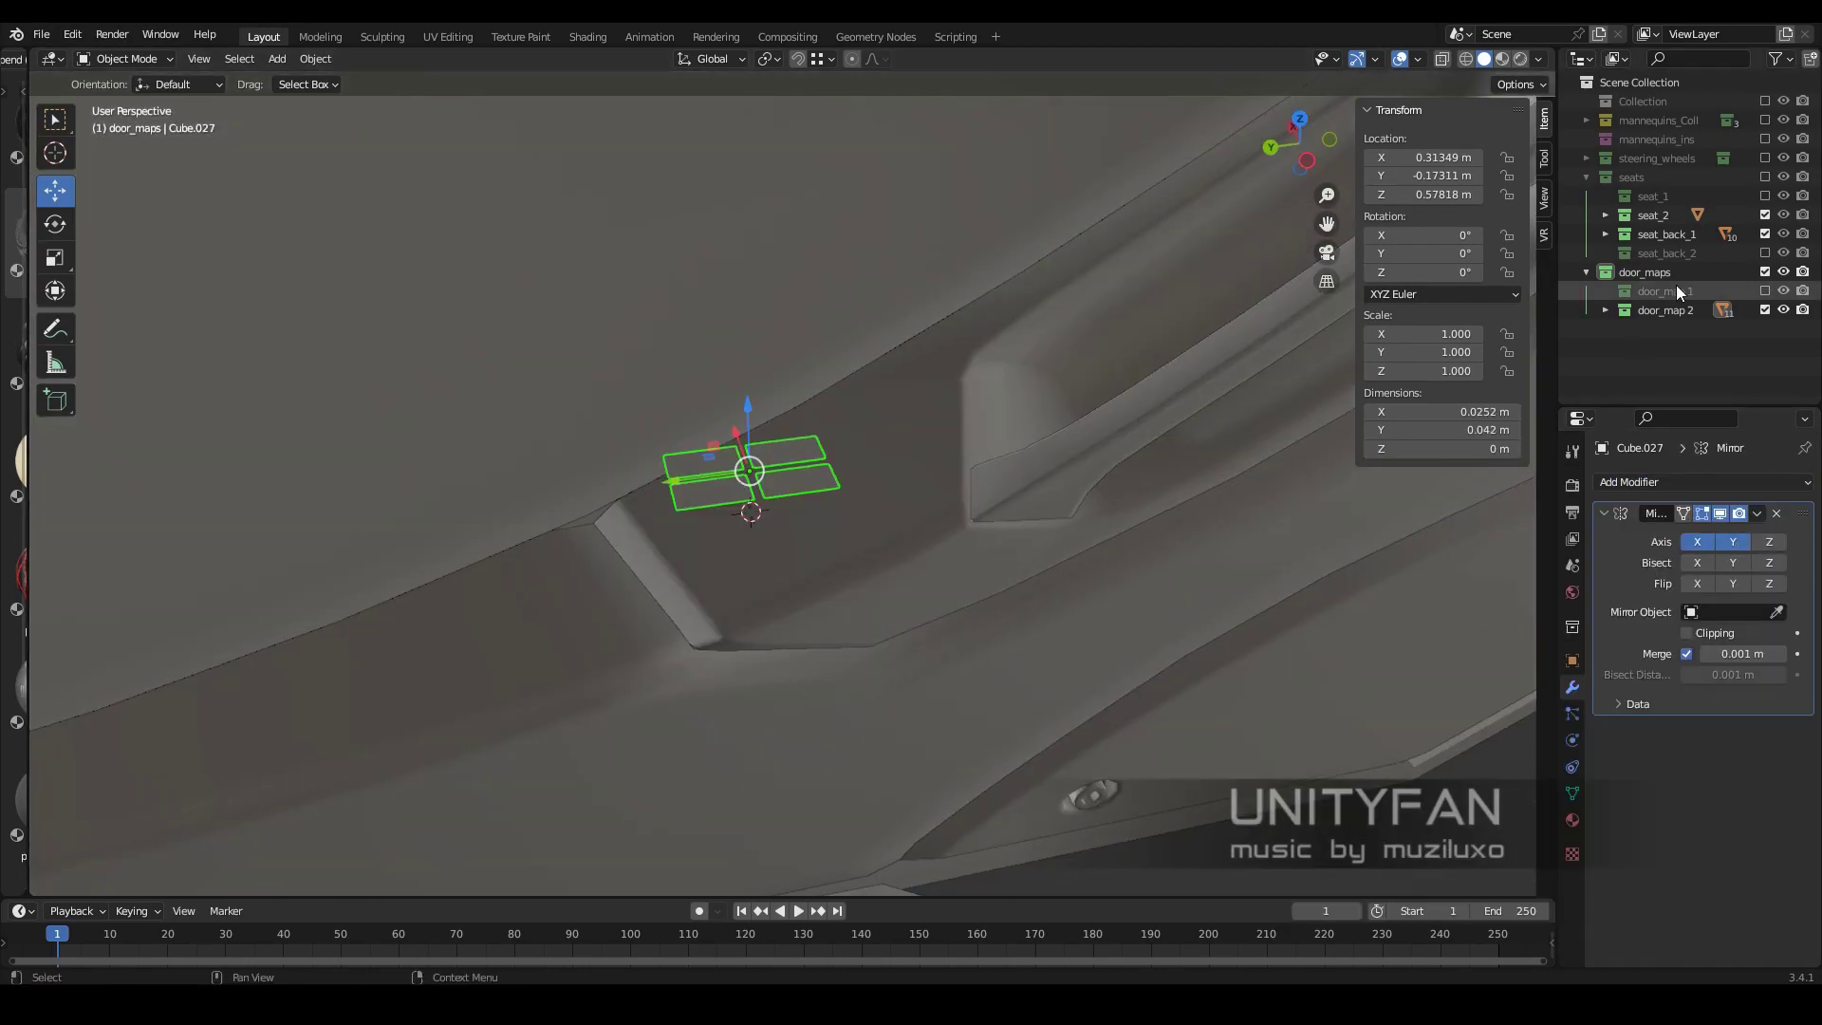
Show the mannequins_ins collection and slide the plate away from the centre to space the four copies
{"action": "left_click", "coordinate": [1765, 139]}
{"action": "mouse_move", "coordinate": [903, 505]}
{"action": "middle_mouse_down"}
{"action": "mouse_move", "coordinate": [828, 504]}
{"action": "mouse_move", "coordinate": [863, 465]}
{"action": "middle_mouse_up"}
{"action": "scroll", "coordinate": [863, 465], "scroll_direction": "up", "scroll_amount": 3}
{"action": "key", "text": "Tab"}
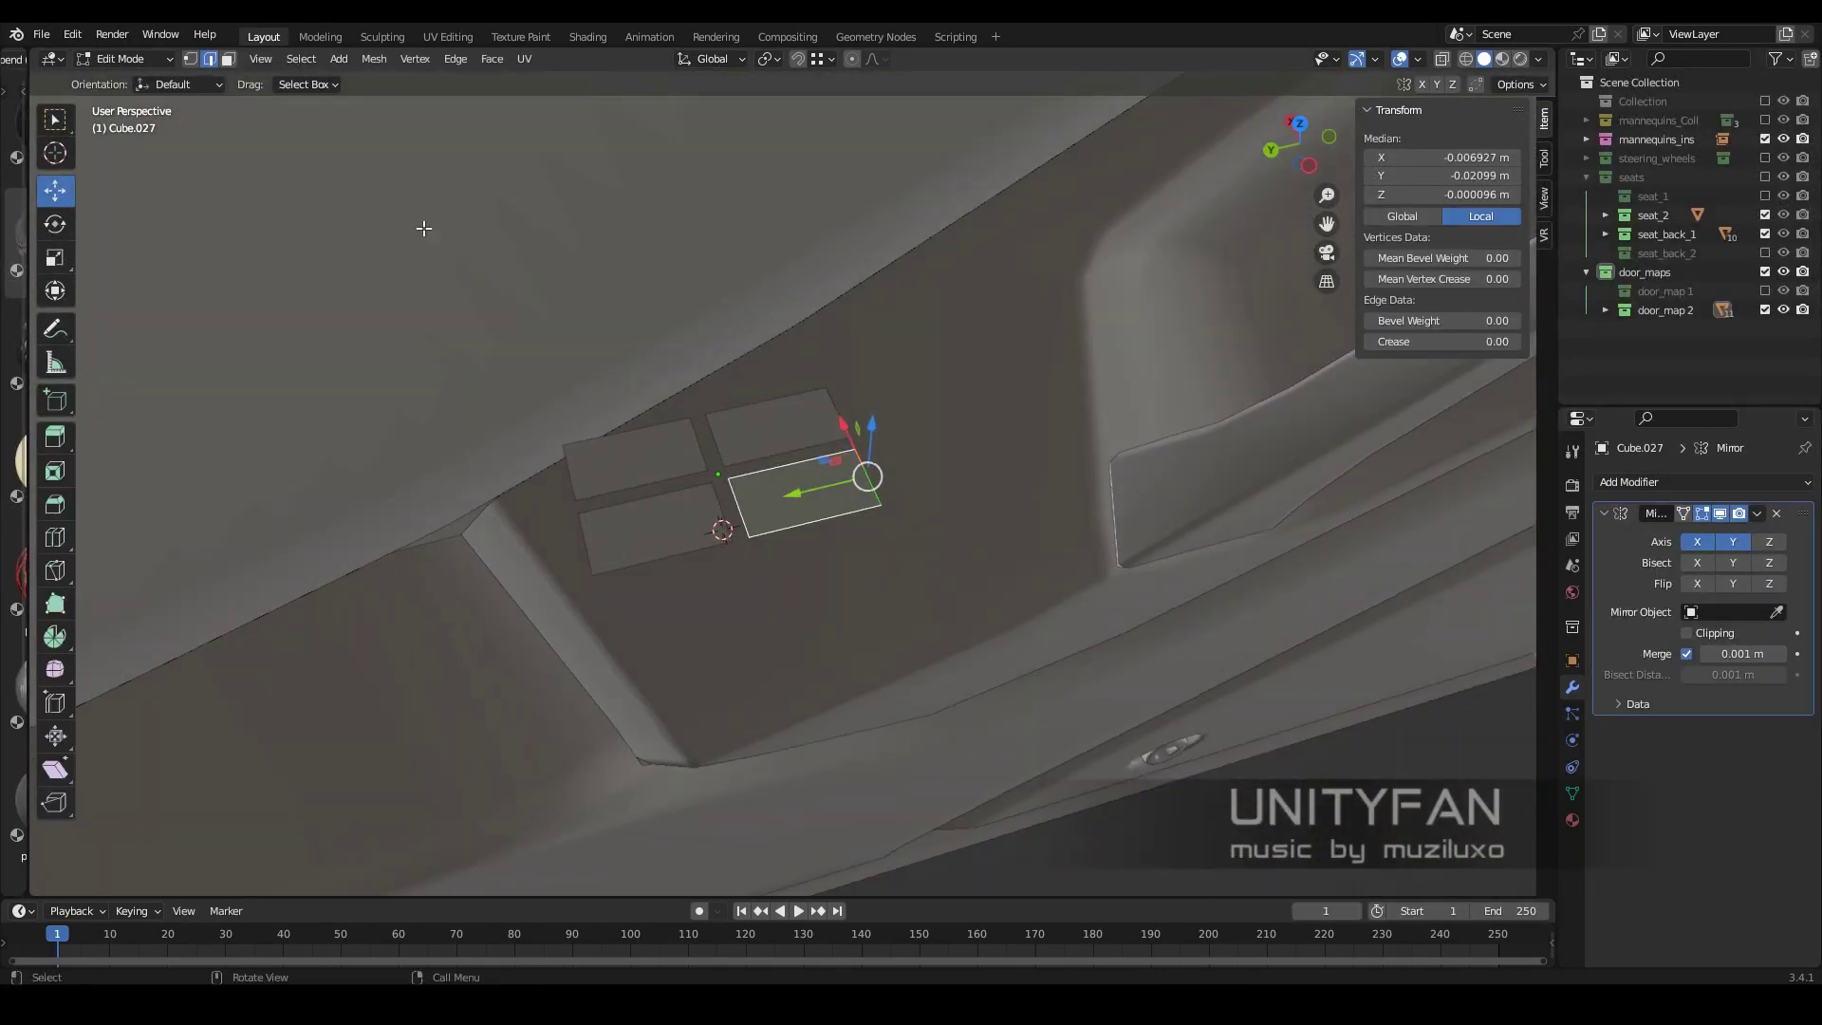
{"action": "middle_click_drag", "start_coordinate": [841, 527], "coordinate": [252, 47]}
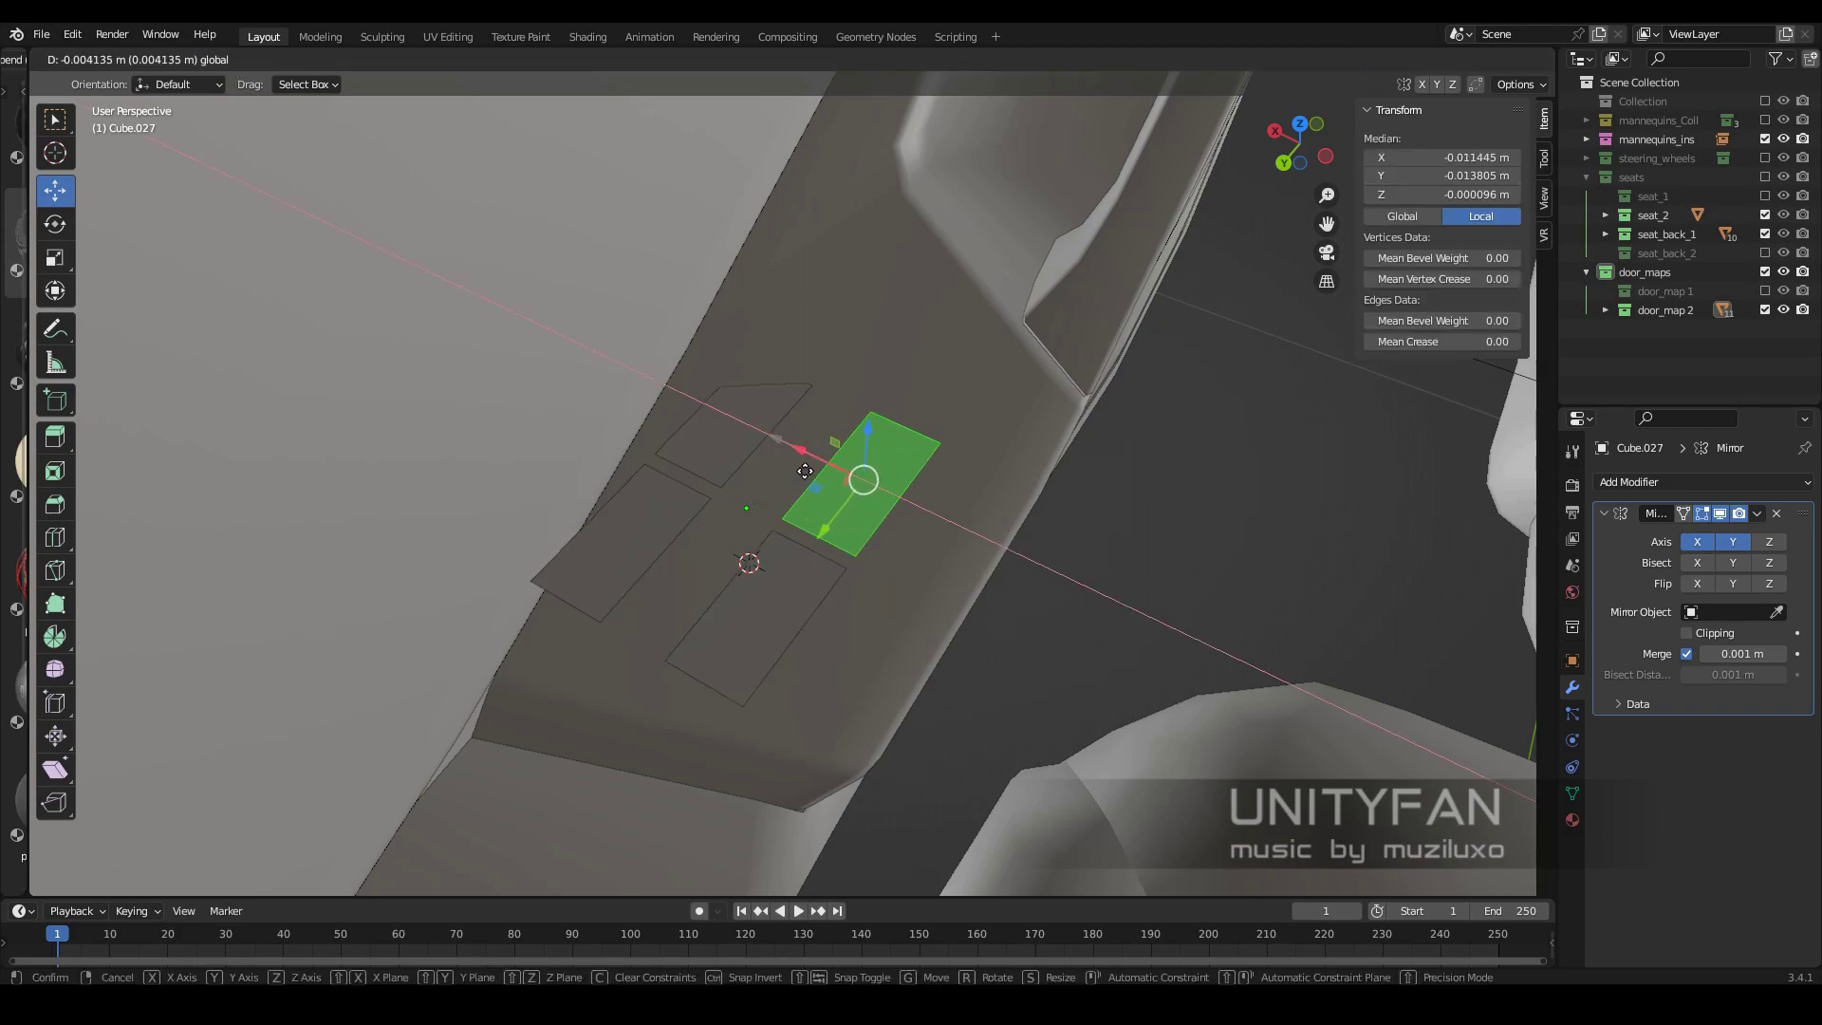
{"action": "left_click", "coordinate": [805, 472]}
{"action": "scroll", "coordinate": [805, 472], "scroll_direction": "down", "scroll_amount": 4}
{"action": "mouse_move", "coordinate": [805, 472]}
{"action": "middle_mouse_down"}
{"action": "mouse_move", "coordinate": [846, 516]}
{"action": "mouse_move", "coordinate": [839, 555]}
{"action": "middle_mouse_up"}
{"action": "key", "text": "Tab"}
{"action": "scroll", "coordinate": [839, 555], "scroll_direction": "up", "scroll_amount": 5}
{"action": "middle_click_drag", "start_coordinate": [891, 492], "coordinate": [929, 479]}
Extrude the plates 0.0035 m into blocks and scale their top faces to taper them
{"action": "key", "text": "Tab"}
{"action": "key", "text": "e"}
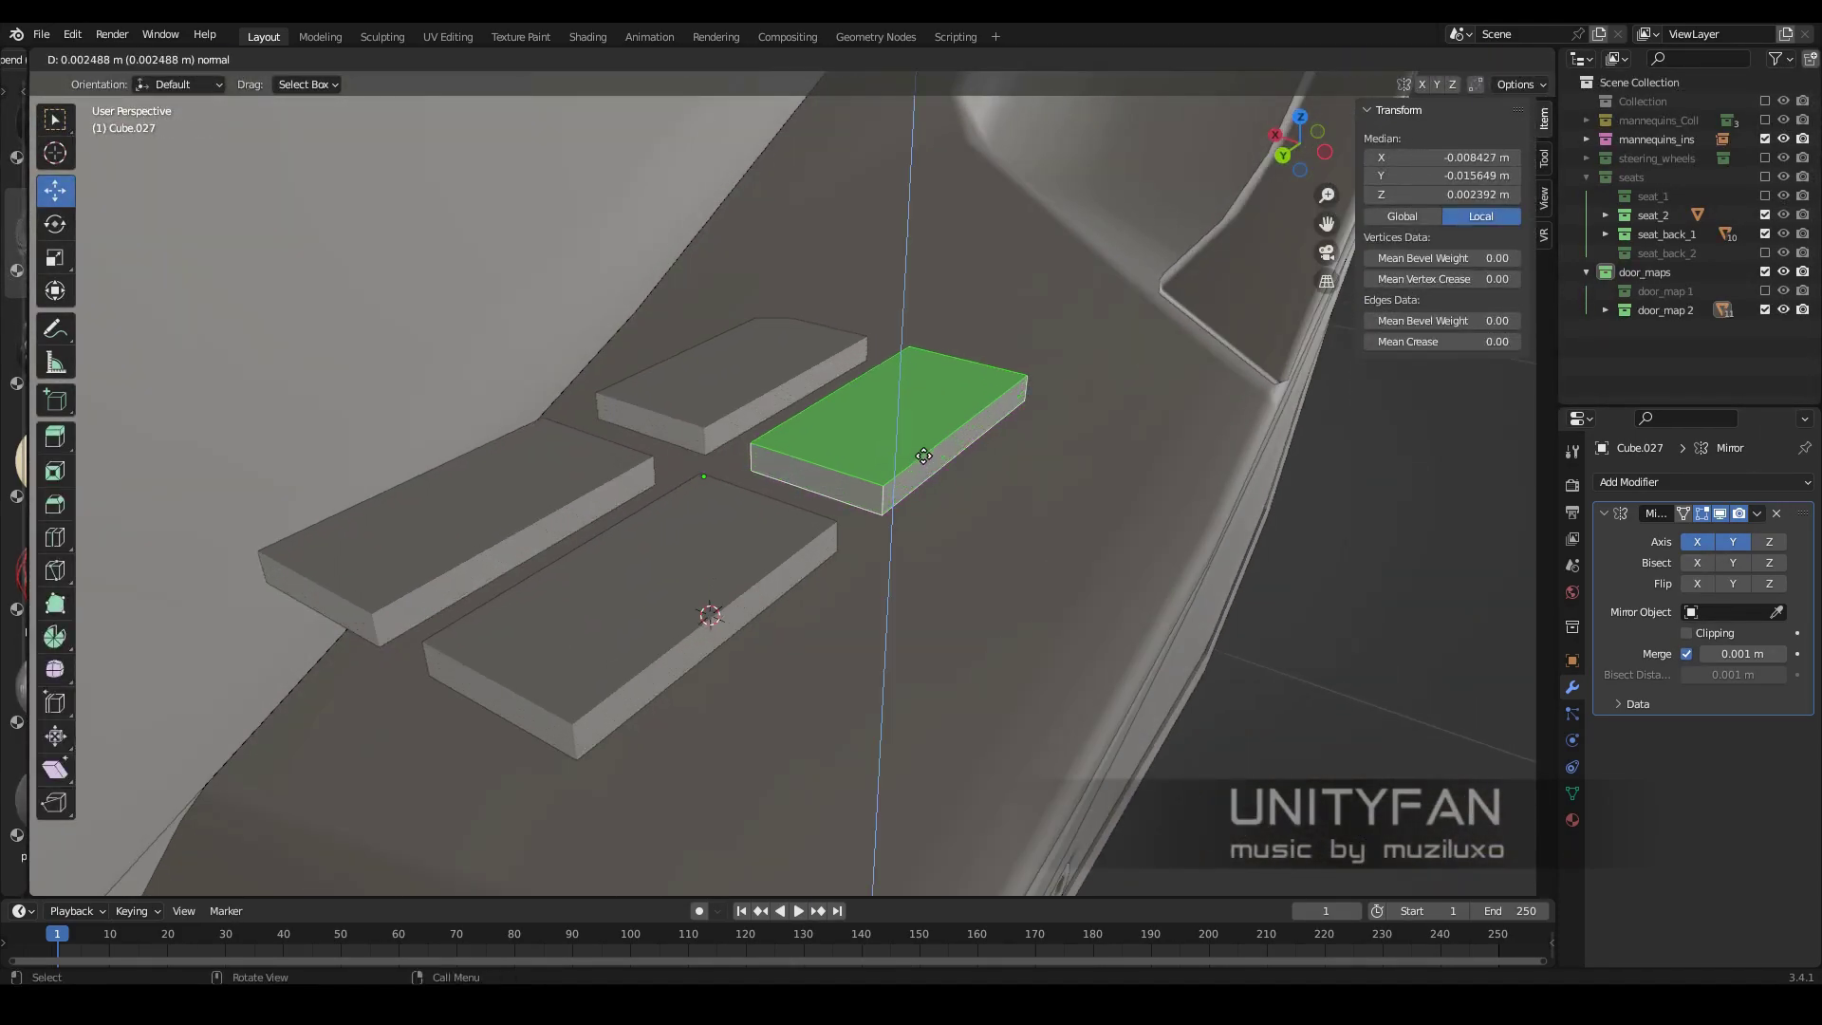
{"action": "left_click", "coordinate": [923, 456]}
{"action": "middle_click_drag", "start_coordinate": [903, 354], "coordinate": [892, 487]}
{"action": "key", "text": "alt+a"}
{"action": "left_click", "coordinate": [1063, 532]}
{"action": "scroll", "coordinate": [1064, 531], "scroll_direction": "down", "scroll_amount": 3}
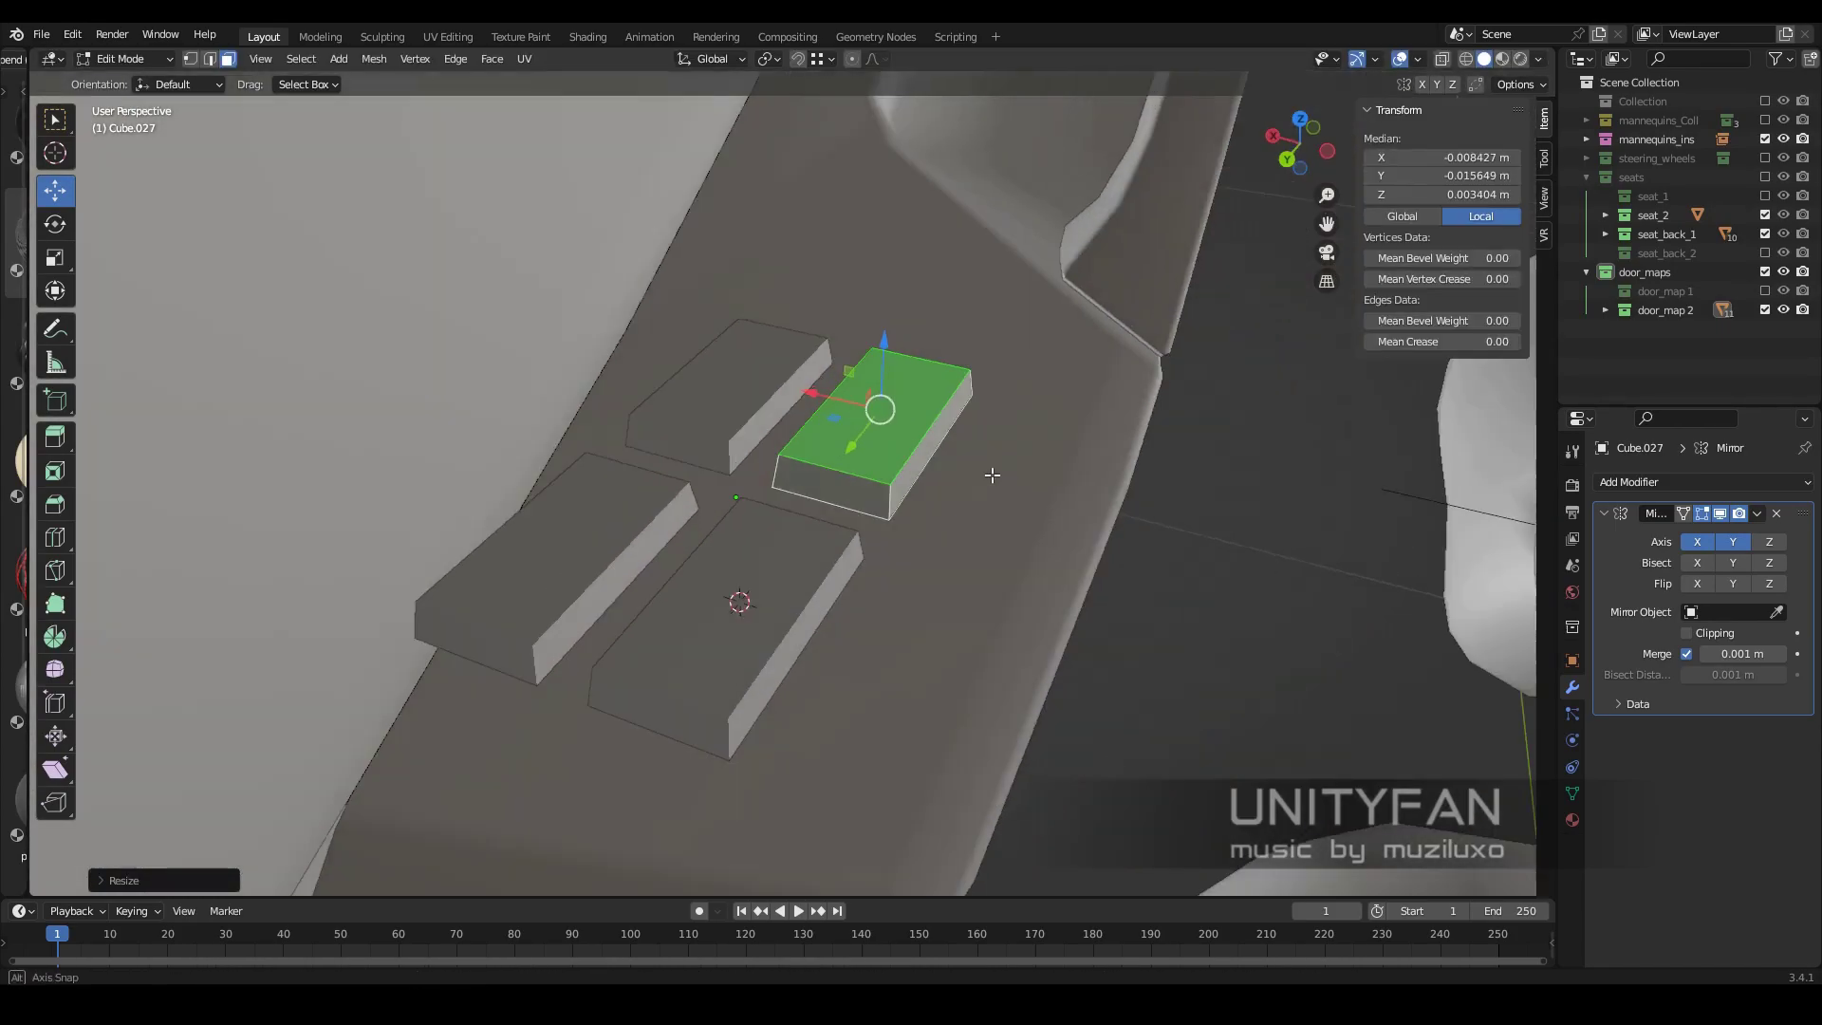
{"action": "middle_click_drag", "start_coordinate": [997, 541], "coordinate": [947, 551]}
{"action": "scroll", "coordinate": [946, 551], "scroll_direction": "up", "scroll_amount": 3}
{"action": "left_click", "coordinate": [926, 532]}
{"action": "key", "text": "Tab"}
Shade Cube.027 smooth and add a Weight-limited Bevel plus a Weighted Normal modifier
{"action": "scroll", "coordinate": [906, 482], "scroll_direction": "up", "scroll_amount": 2}
{"action": "right_click", "coordinate": [868, 471]}
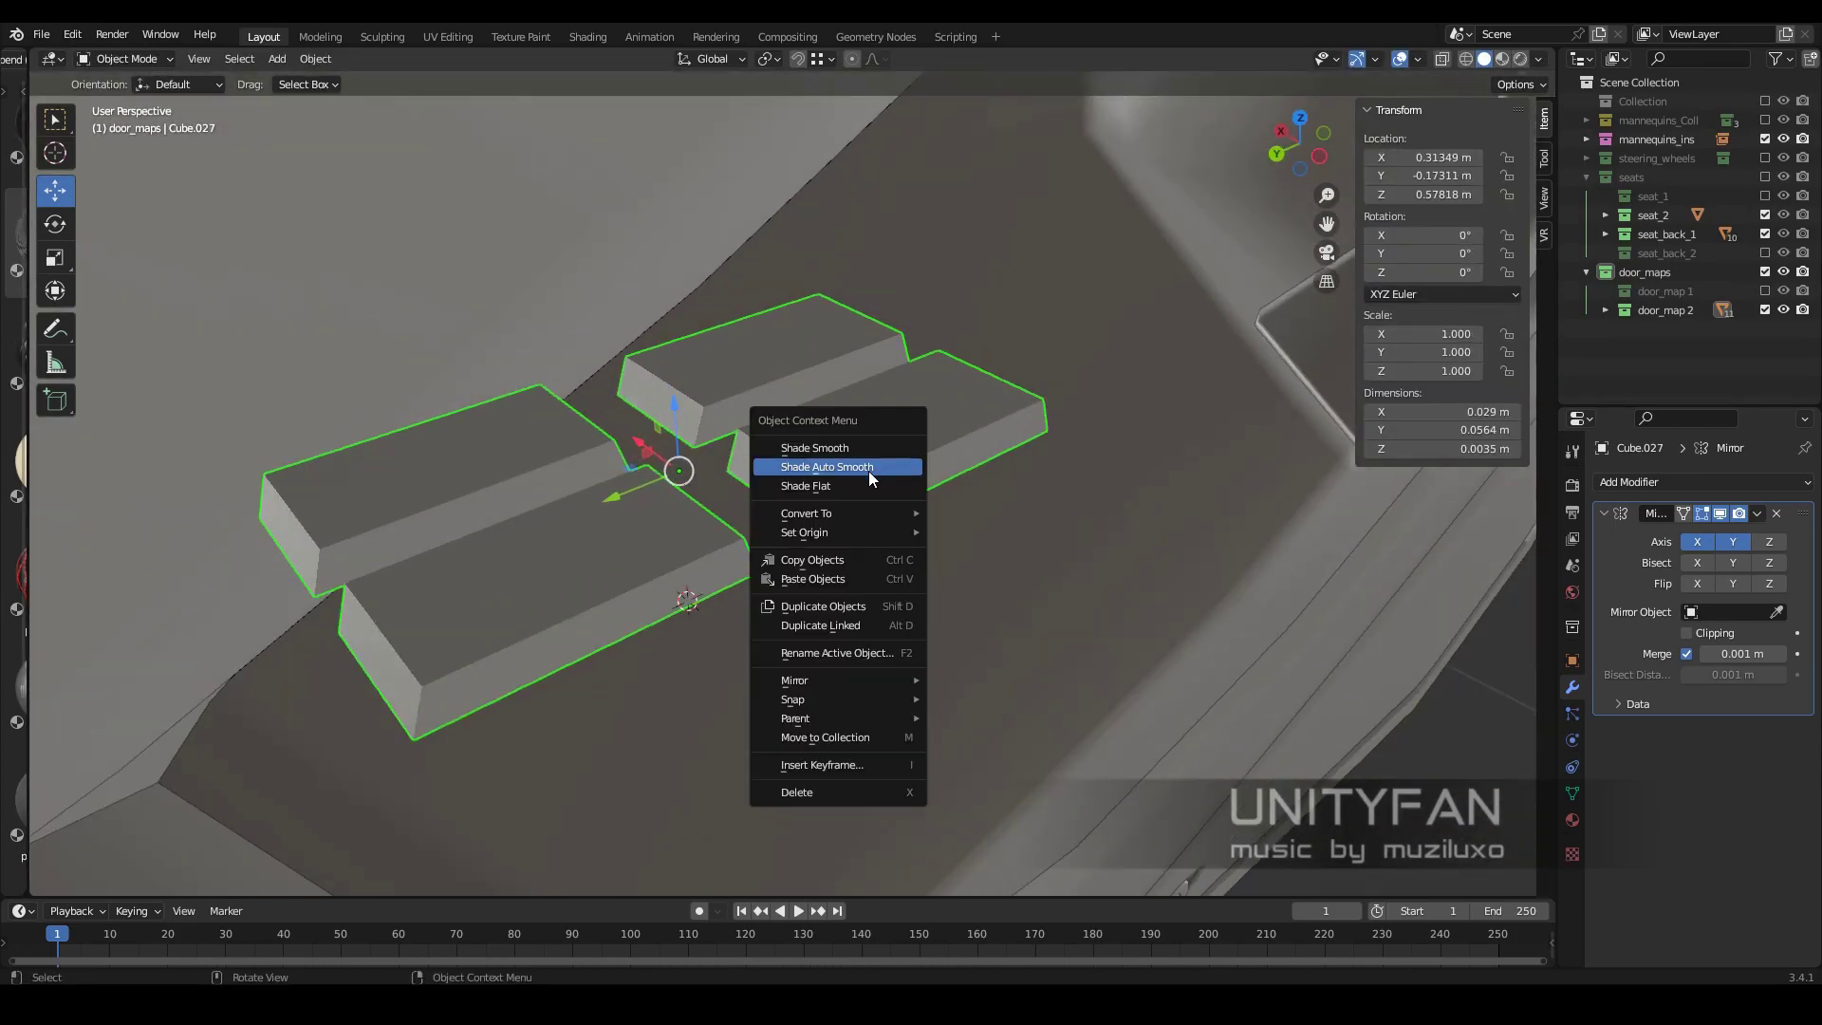
{"action": "left_click", "coordinate": [1676, 483]}
{"action": "left_click", "coordinate": [1441, 558]}
{"action": "left_click", "coordinate": [1727, 860]}
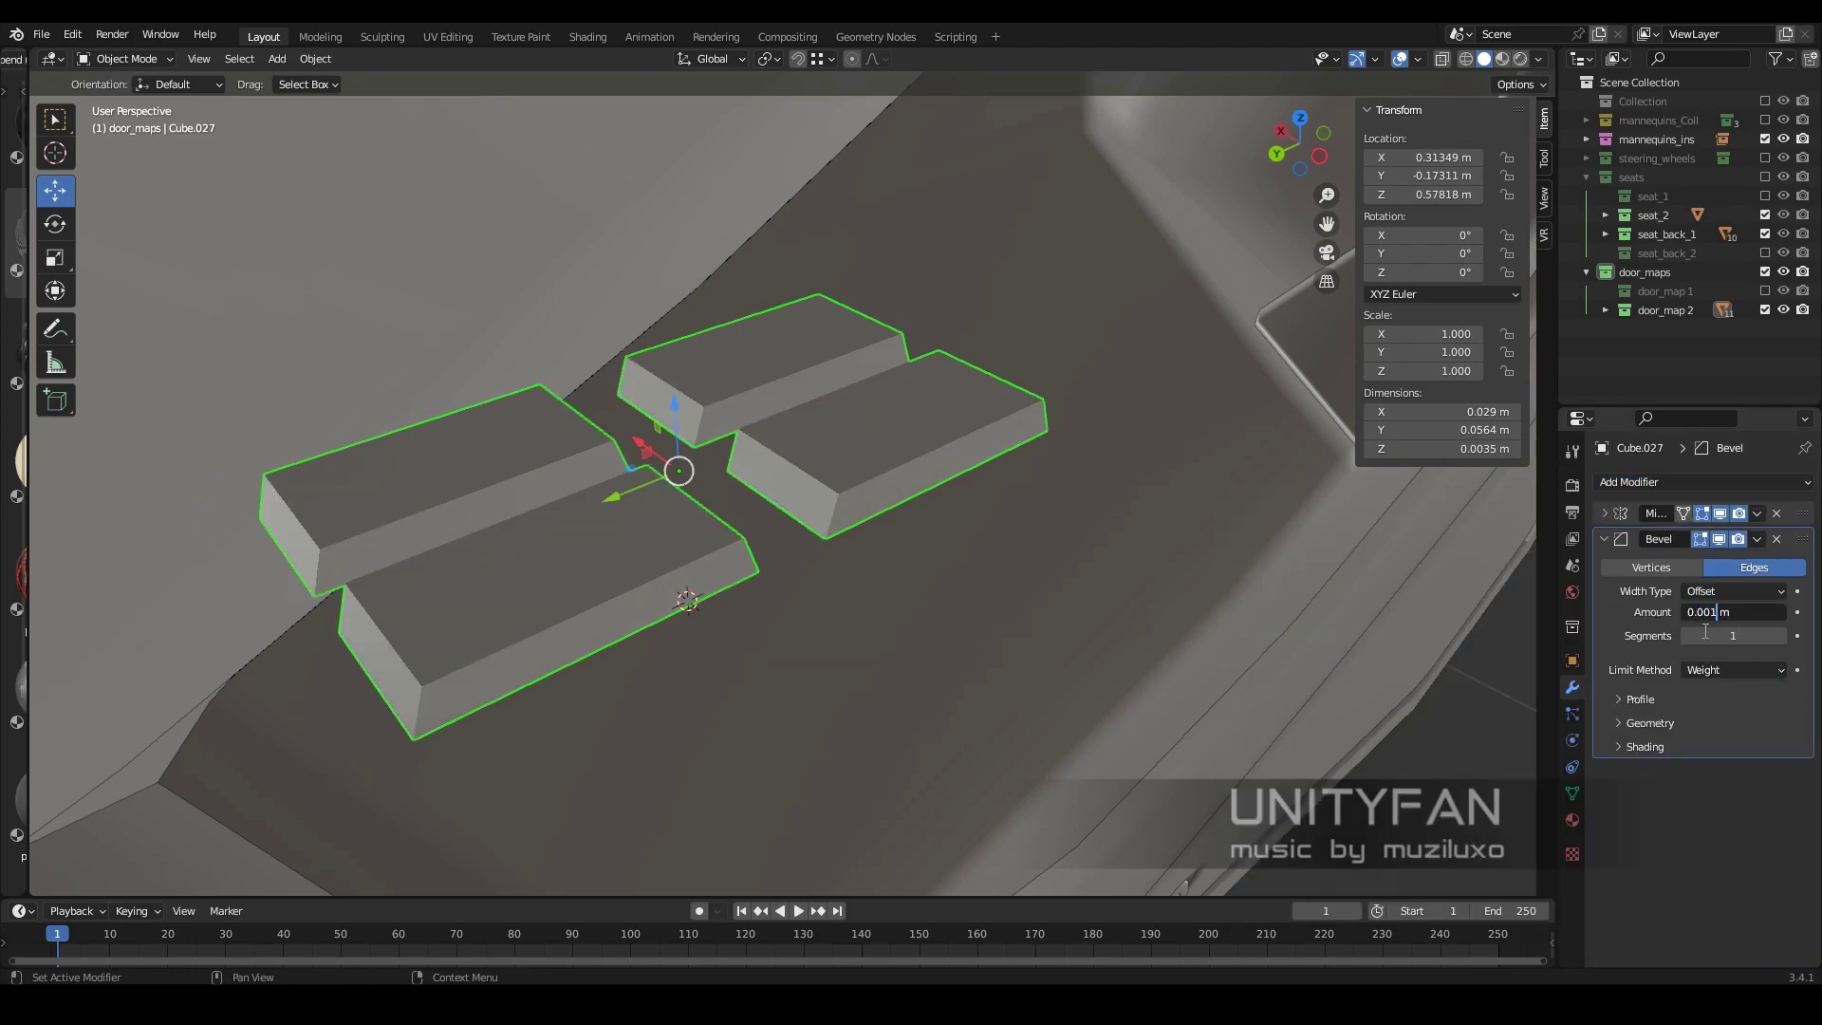
{"action": "left_click", "coordinate": [1675, 482]}
{"action": "left_click", "coordinate": [1457, 619]}
{"action": "left_click", "coordinate": [1605, 540]}
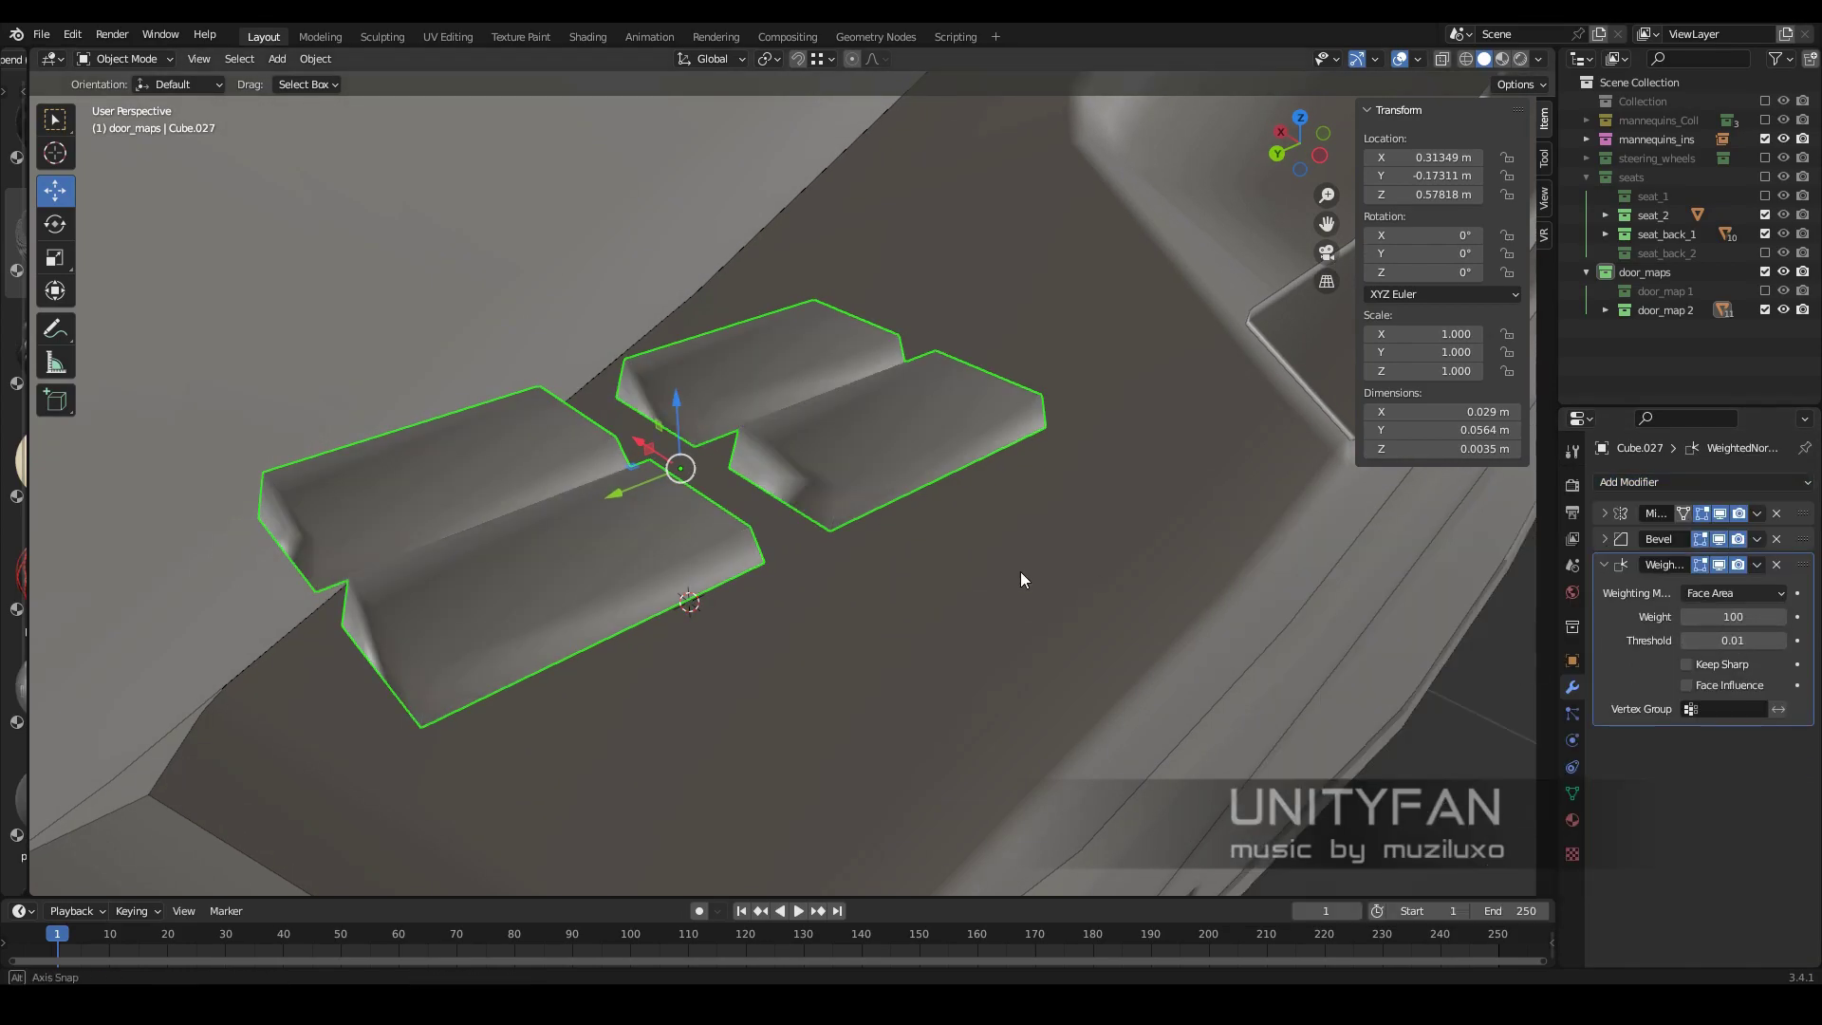
{"action": "key", "text": "Tab"}
Bevel the blocks' corner edges to chamfer them
{"action": "key", "text": "2"}
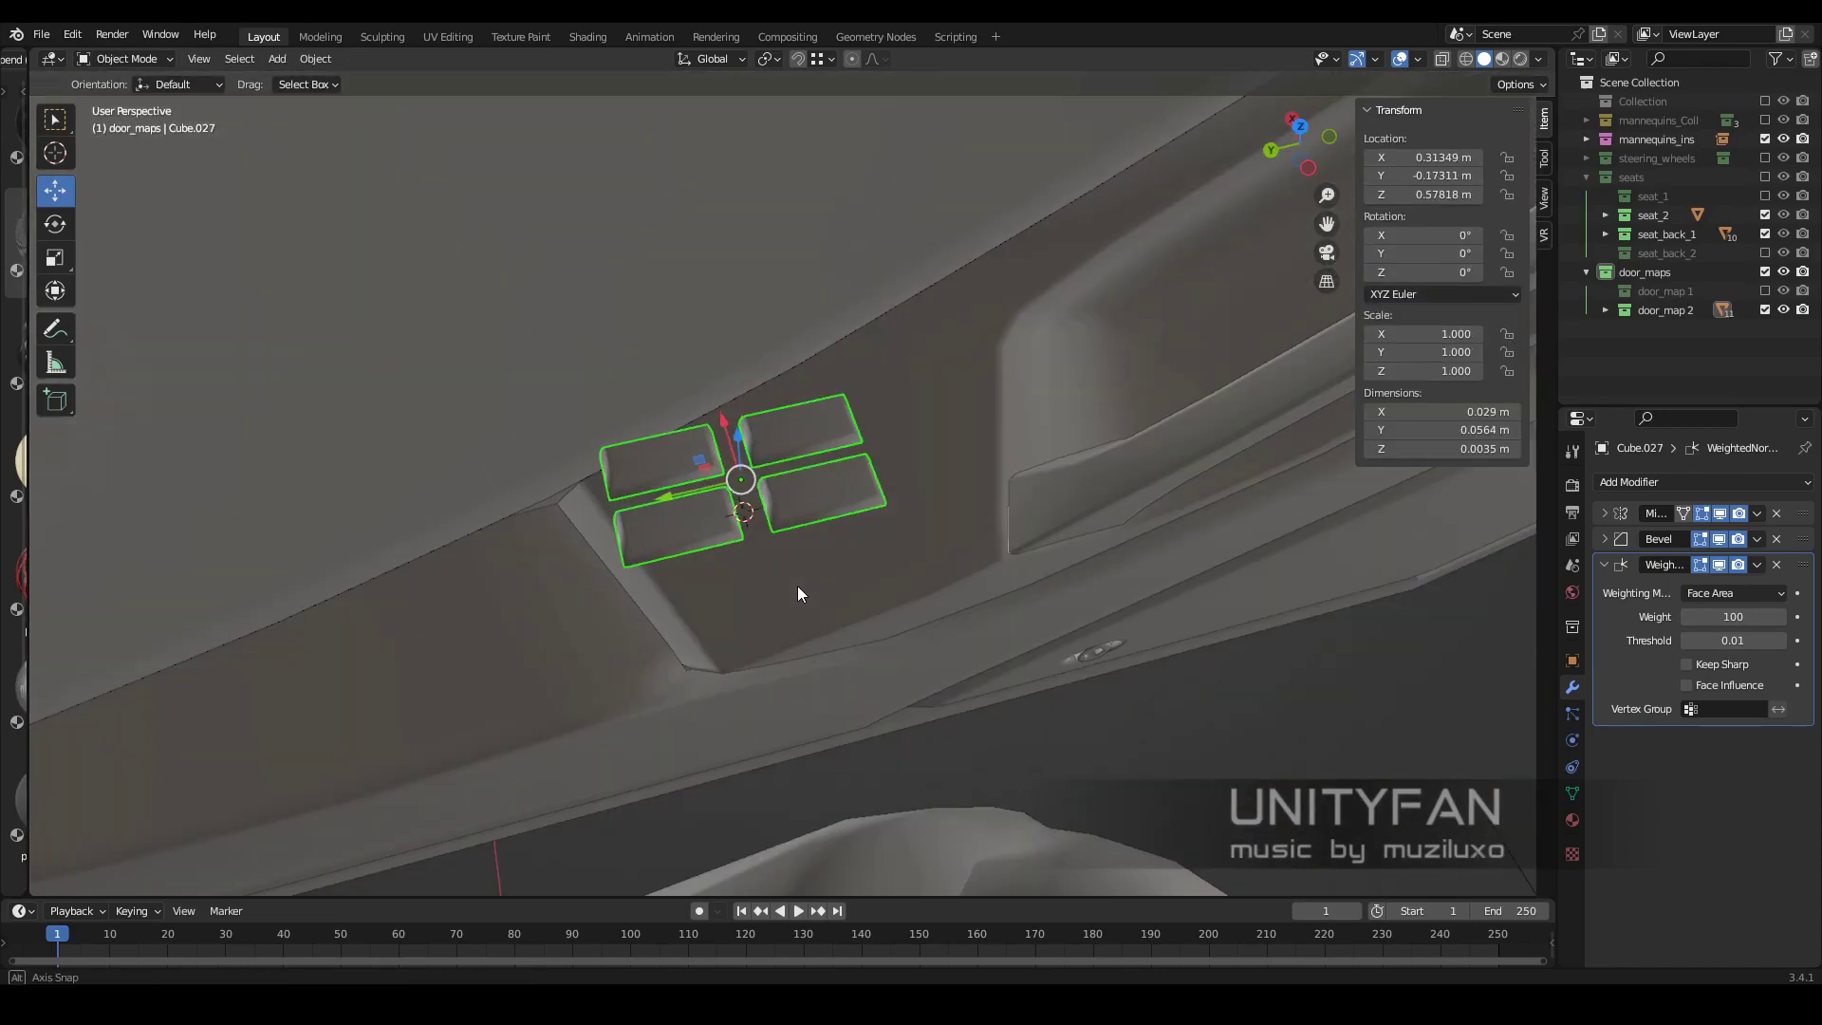
{"action": "mouse_move", "coordinate": [797, 585]}
{"action": "middle_mouse_down"}
{"action": "mouse_move", "coordinate": [1035, 579]}
{"action": "mouse_move", "coordinate": [957, 623]}
{"action": "mouse_move", "coordinate": [1164, 564]}
{"action": "mouse_move", "coordinate": [835, 474]}
{"action": "mouse_move", "coordinate": [929, 594]}
{"action": "mouse_move", "coordinate": [854, 569]}
{"action": "middle_mouse_up"}
{"action": "left_click", "coordinate": [1058, 582]}
{"action": "key", "text": "Tab"}
{"action": "key", "text": "Tab"}
{"action": "right_click", "coordinate": [816, 474]}
{"action": "left_click", "coordinate": [849, 497], "text": "alt"}
{"action": "left_click", "coordinate": [820, 485]}
{"action": "left_click", "coordinate": [954, 604]}
{"action": "left_click", "coordinate": [811, 470]}
{"action": "mouse_move", "coordinate": [812, 470]}
{"action": "middle_mouse_down"}
{"action": "mouse_move", "coordinate": [997, 589]}
{"action": "mouse_move", "coordinate": [949, 513]}
{"action": "mouse_move", "coordinate": [988, 471]}
{"action": "middle_mouse_up"}
{"action": "scroll", "coordinate": [996, 590], "scroll_direction": "up", "scroll_amount": 2}
{"action": "key", "text": "Tab"}
{"action": "key", "text": "Tab"}
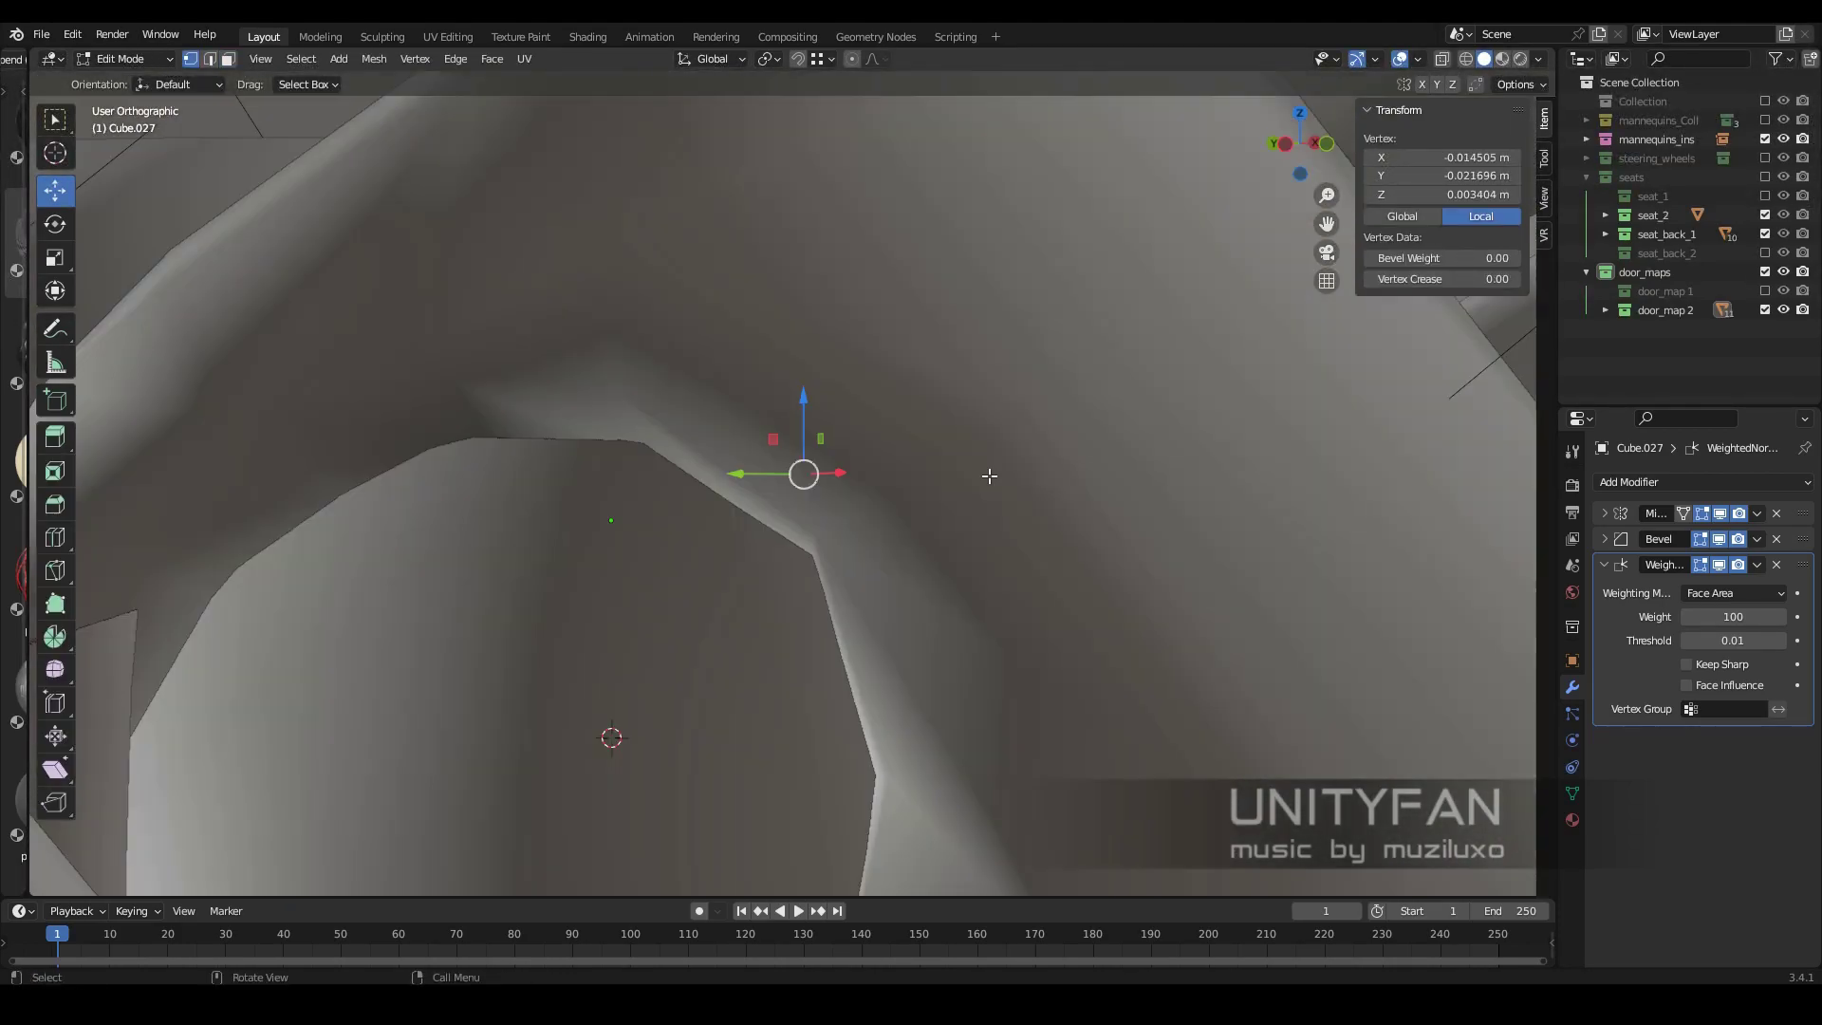
In Right Orthographic view with X-ray, lower the middle top vertices into a rocker-style dip
{"action": "key", "text": "KP_3"}
{"action": "key", "text": "alt+z"}
{"action": "scroll", "coordinate": [895, 498], "scroll_direction": "down", "scroll_amount": 3}
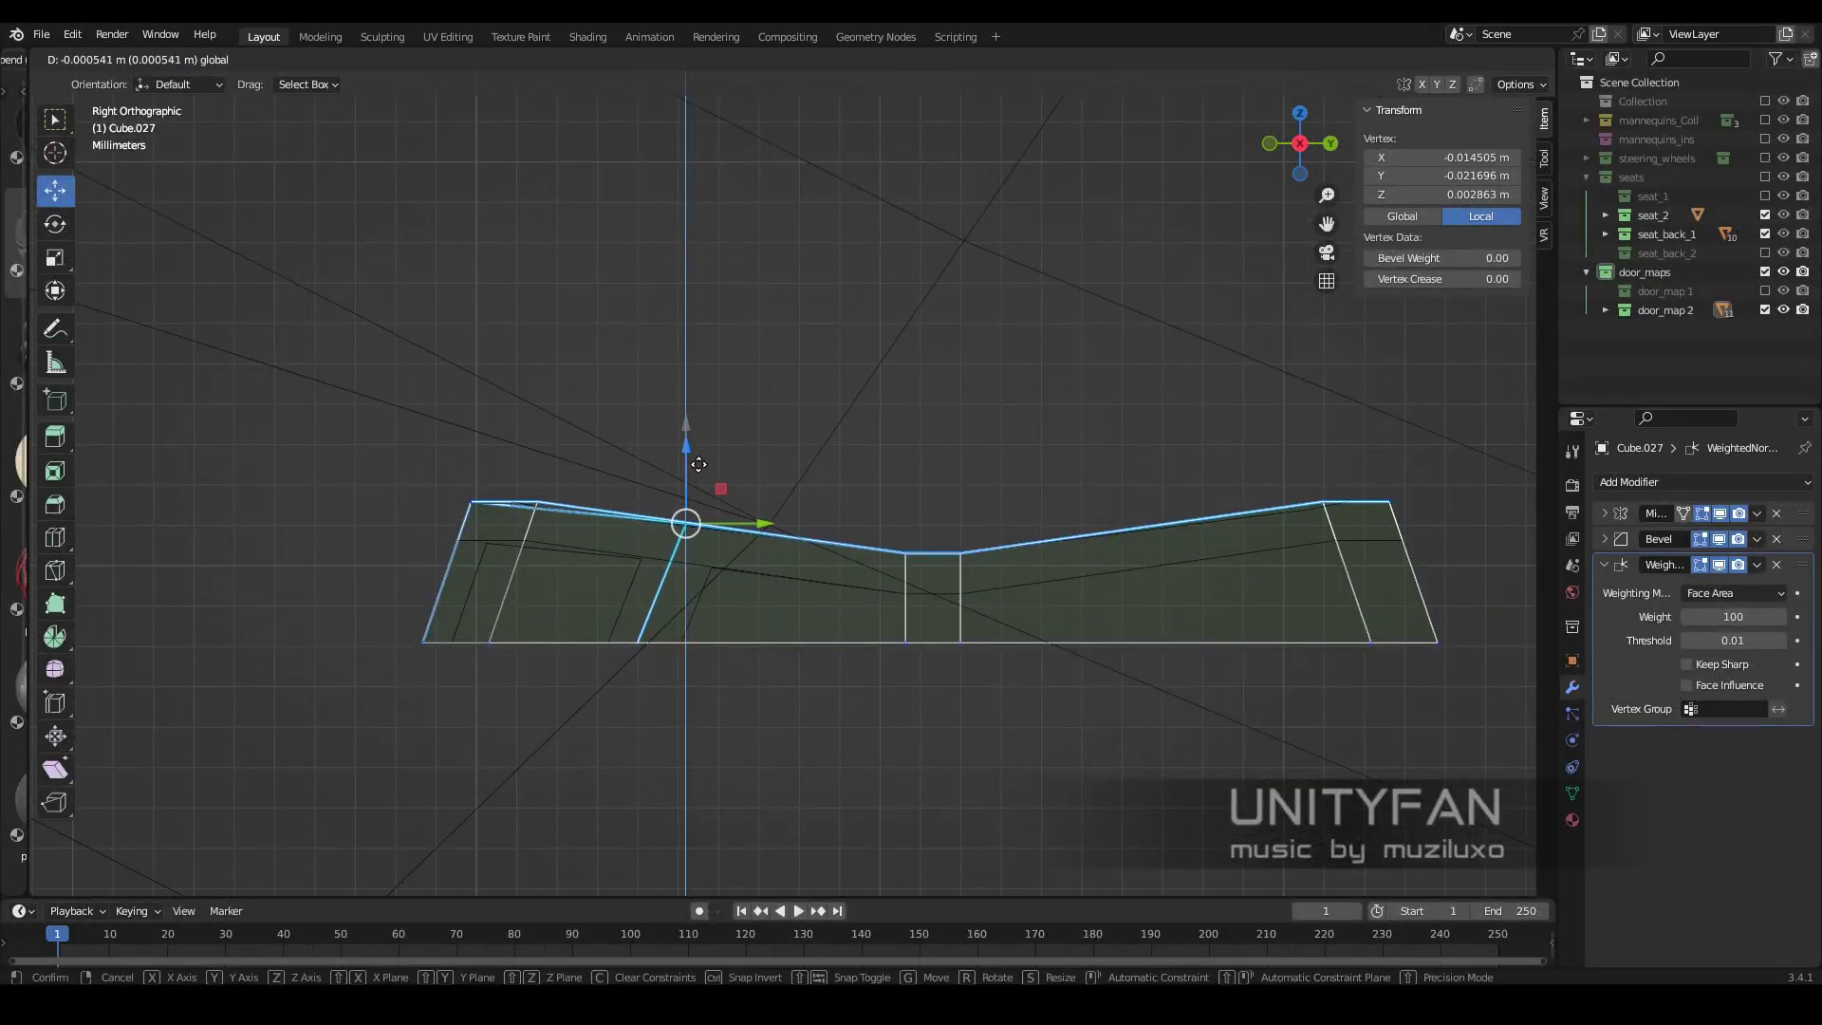
{"action": "left_click", "coordinate": [1165, 447]}
{"action": "key", "text": "alt+z"}
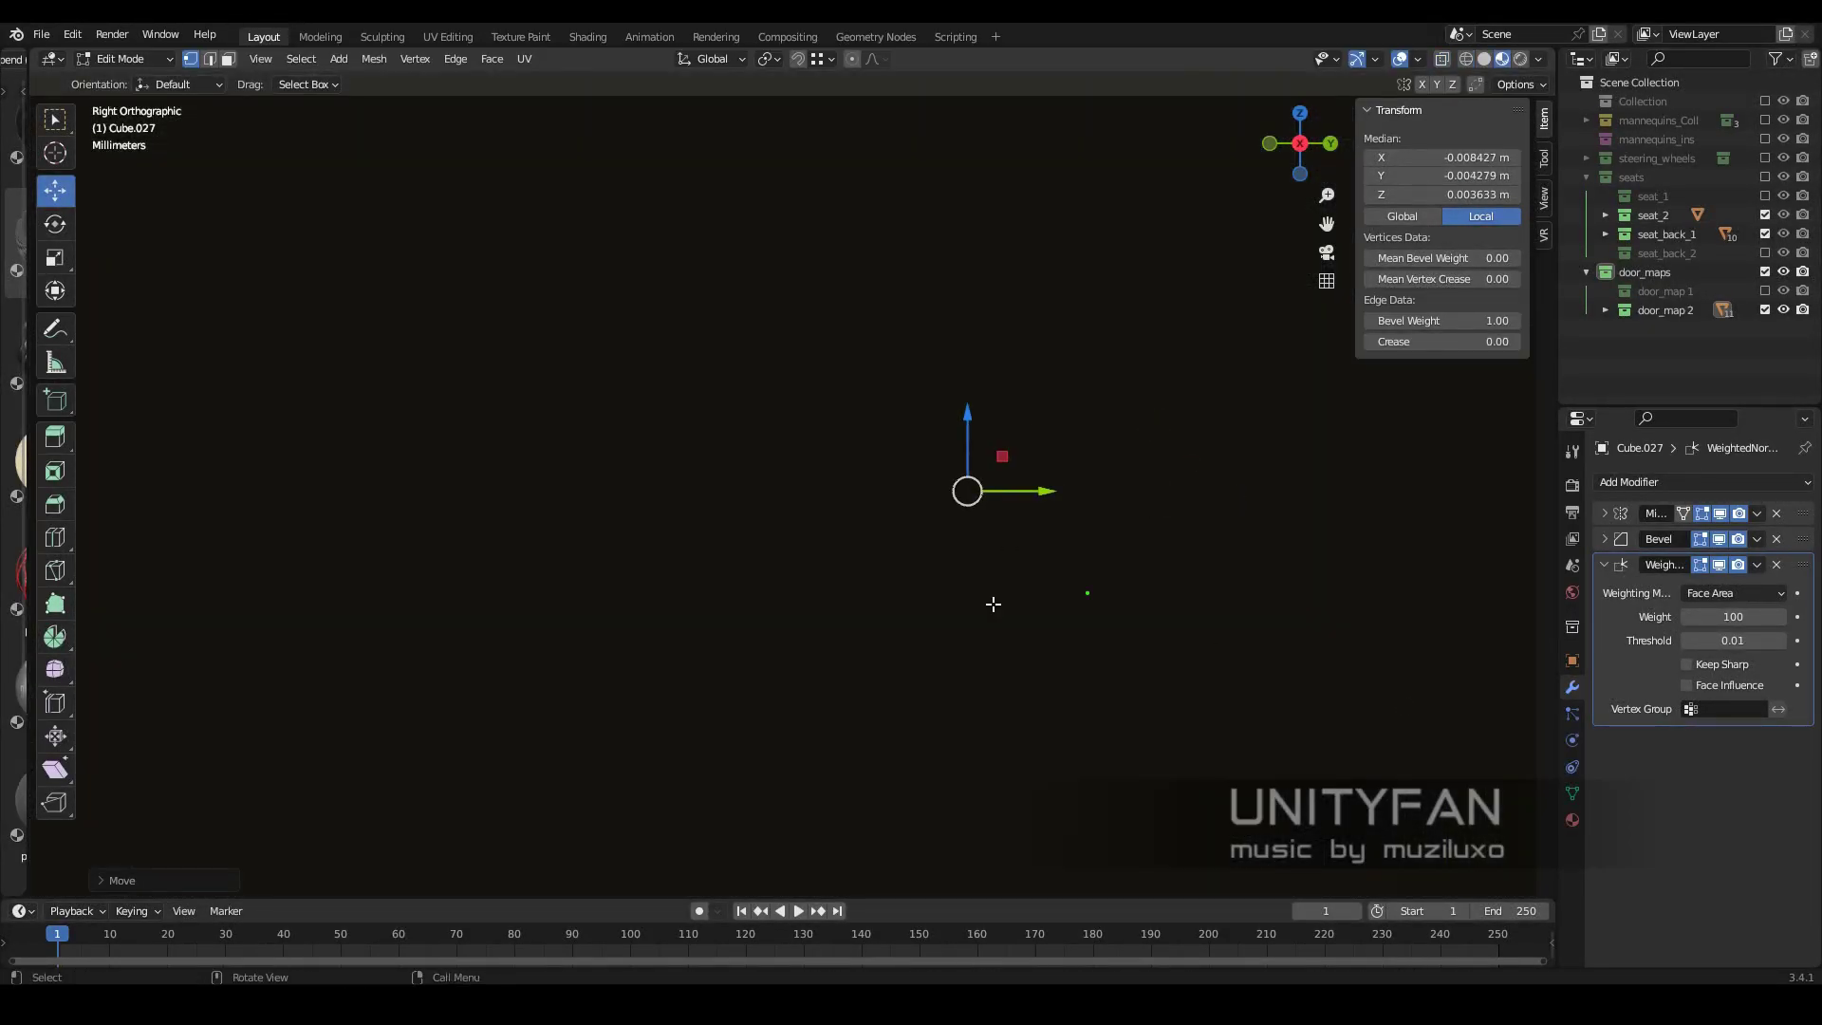
{"action": "mouse_move", "coordinate": [993, 602]}
{"action": "middle_mouse_down"}
{"action": "mouse_move", "coordinate": [831, 613]}
{"action": "mouse_move", "coordinate": [908, 600]}
{"action": "mouse_move", "coordinate": [877, 621]}
{"action": "mouse_move", "coordinate": [756, 558]}
{"action": "mouse_move", "coordinate": [750, 607]}
{"action": "middle_mouse_up"}
{"action": "key", "text": "Tab"}
{"action": "scroll", "coordinate": [784, 569], "scroll_direction": "up", "scroll_amount": 3}
Knife-cut new edges across the top of a switch button
{"action": "key", "text": "Tab"}
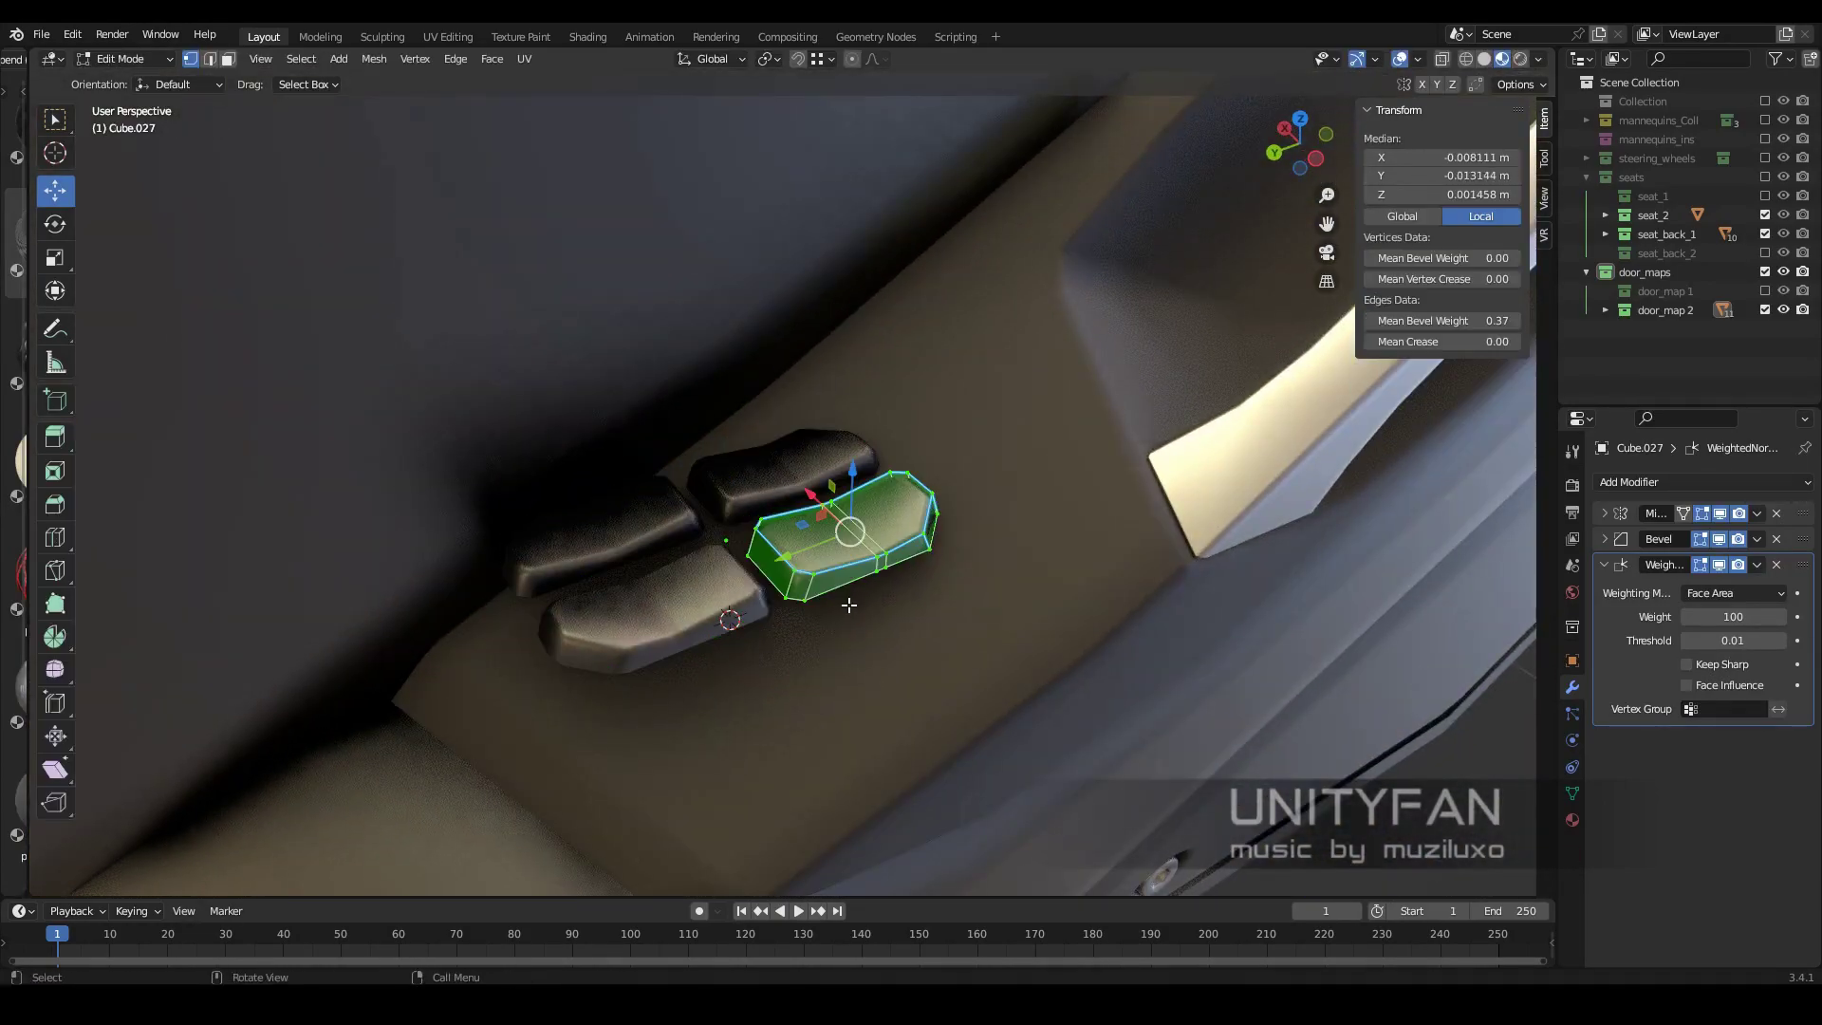
{"action": "scroll", "coordinate": [750, 608], "scroll_direction": "up", "scroll_amount": 2}
{"action": "scroll", "coordinate": [737, 632], "scroll_direction": "up", "scroll_amount": 2}
{"action": "left_click", "coordinate": [1006, 676]}
{"action": "scroll", "coordinate": [1006, 677], "scroll_direction": "down", "scroll_amount": 2}
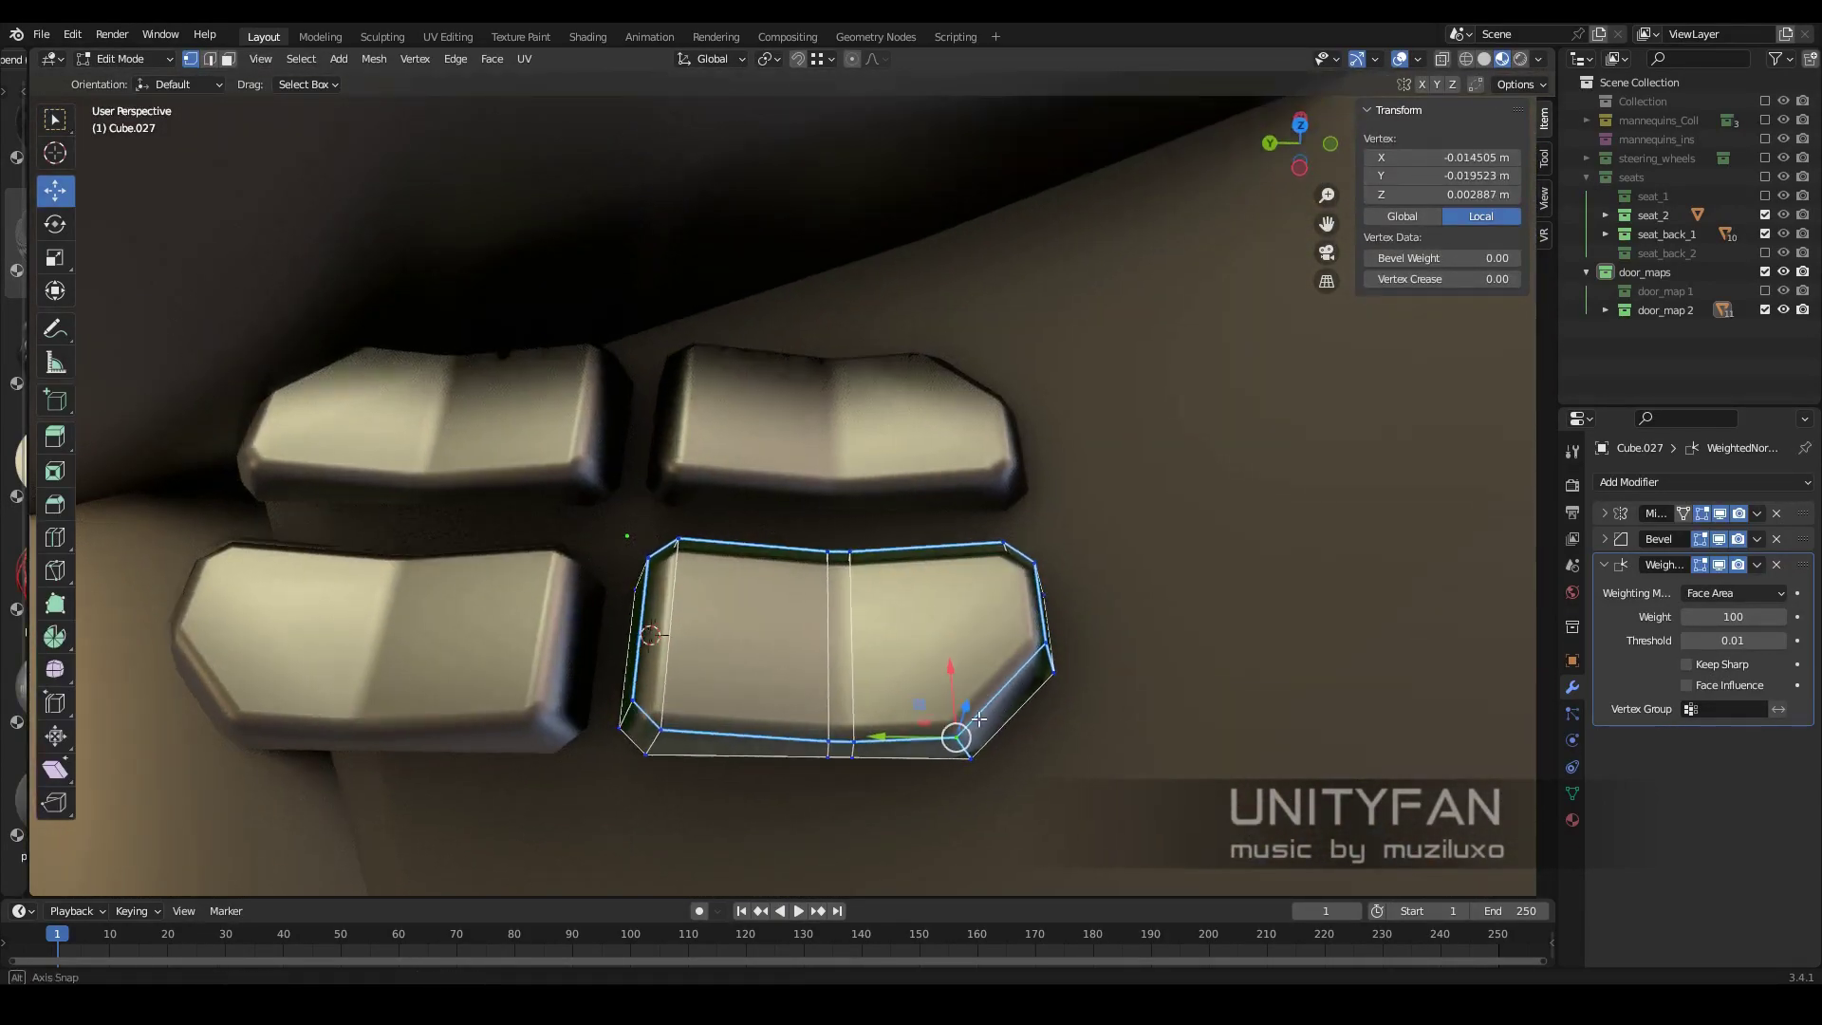
{"action": "mouse_move", "coordinate": [1005, 677]}
{"action": "middle_mouse_down"}
{"action": "mouse_move", "coordinate": [704, 595]}
{"action": "mouse_move", "coordinate": [1029, 700]}
{"action": "mouse_move", "coordinate": [877, 631]}
{"action": "mouse_move", "coordinate": [731, 674]}
{"action": "middle_mouse_up"}
{"action": "key", "text": "k"}
{"action": "left_click", "coordinate": [837, 371]}
{"action": "left_click", "coordinate": [911, 630]}
{"action": "key", "text": "Return"}
{"action": "scroll", "coordinate": [911, 631], "scroll_direction": "down", "scroll_amount": 3}
{"action": "scroll", "coordinate": [877, 630], "scroll_direction": "up", "scroll_amount": 3}
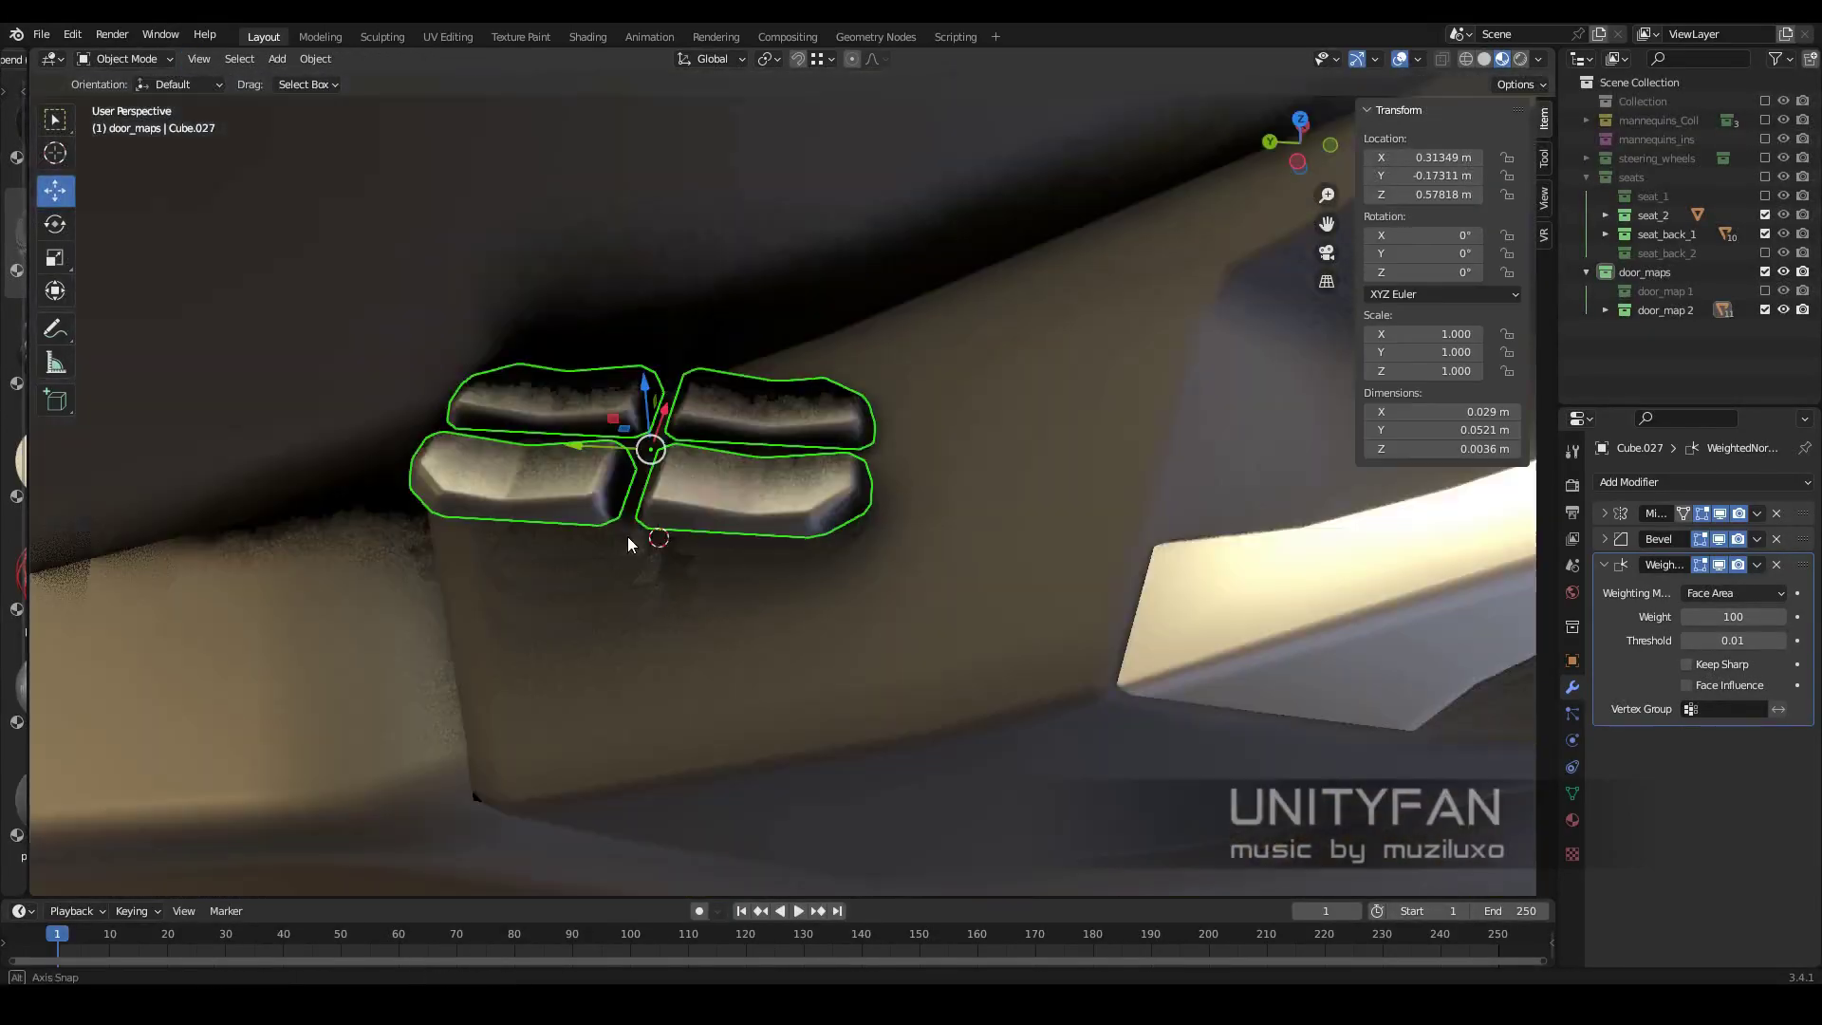
{"action": "mouse_move", "coordinate": [628, 537]}
{"action": "middle_mouse_down"}
{"action": "mouse_move", "coordinate": [1050, 607]}
{"action": "mouse_move", "coordinate": [795, 531]}
{"action": "mouse_move", "coordinate": [814, 458]}
{"action": "mouse_move", "coordinate": [910, 560]}
{"action": "mouse_move", "coordinate": [994, 532]}
{"action": "mouse_move", "coordinate": [927, 566]}
{"action": "middle_mouse_up"}
{"action": "scroll", "coordinate": [1050, 607], "scroll_direction": "down", "scroll_amount": 3}
{"action": "scroll", "coordinate": [815, 457], "scroll_direction": "down", "scroll_amount": 2}
{"action": "scroll", "coordinate": [993, 538], "scroll_direction": "up", "scroll_amount": 3}
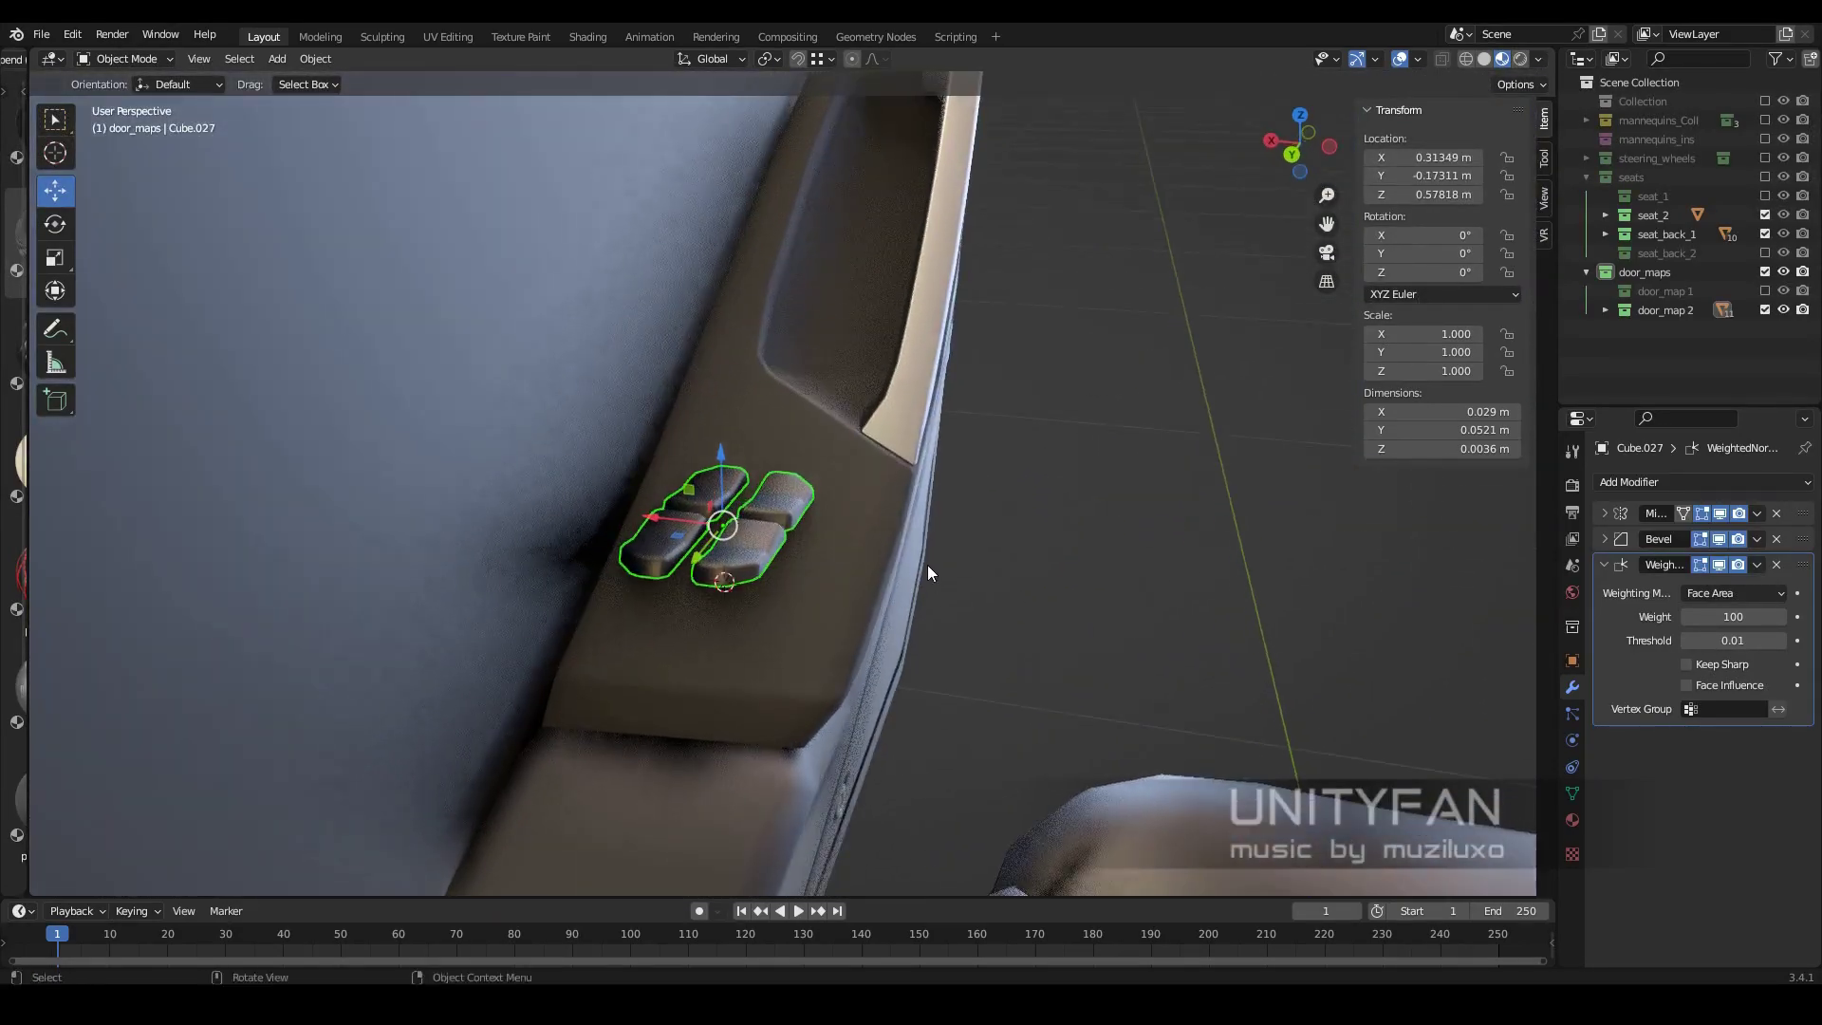
Scale a button's top face down and raise it slightly into a small rectangular patch
{"action": "key", "text": "Tab"}
{"action": "mouse_move", "coordinate": [745, 610]}
{"action": "middle_mouse_down"}
{"action": "mouse_move", "coordinate": [896, 505]}
{"action": "mouse_move", "coordinate": [800, 567]}
{"action": "mouse_move", "coordinate": [608, 512]}
{"action": "mouse_move", "coordinate": [664, 532]}
{"action": "middle_mouse_up"}
{"action": "left_click", "coordinate": [886, 509]}
{"action": "left_click", "coordinate": [800, 568]}
{"action": "left_click", "coordinate": [902, 588]}
{"action": "left_click_drag", "start_coordinate": [712, 494], "coordinate": [712, 475]}
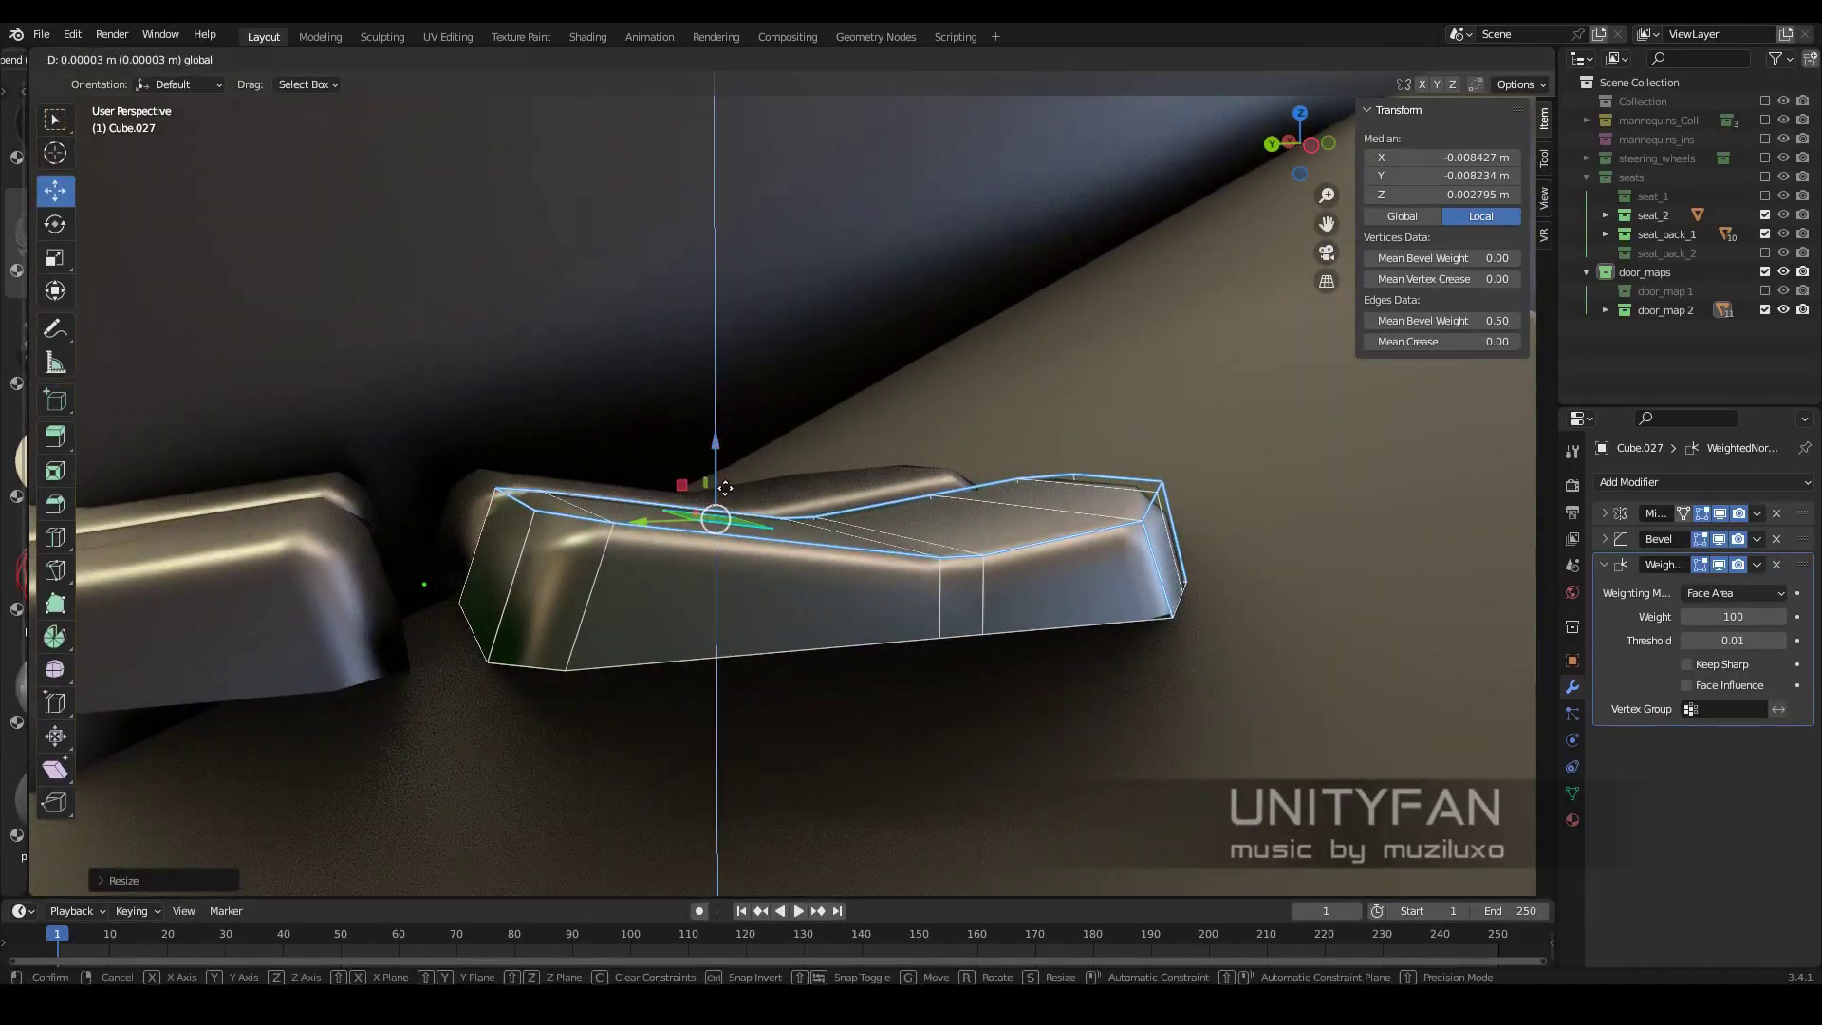
{"action": "mouse_move", "coordinate": [712, 474]}
{"action": "middle_mouse_down"}
{"action": "mouse_move", "coordinate": [709, 602]}
{"action": "mouse_move", "coordinate": [816, 594]}
{"action": "mouse_move", "coordinate": [752, 580]}
{"action": "middle_mouse_up"}
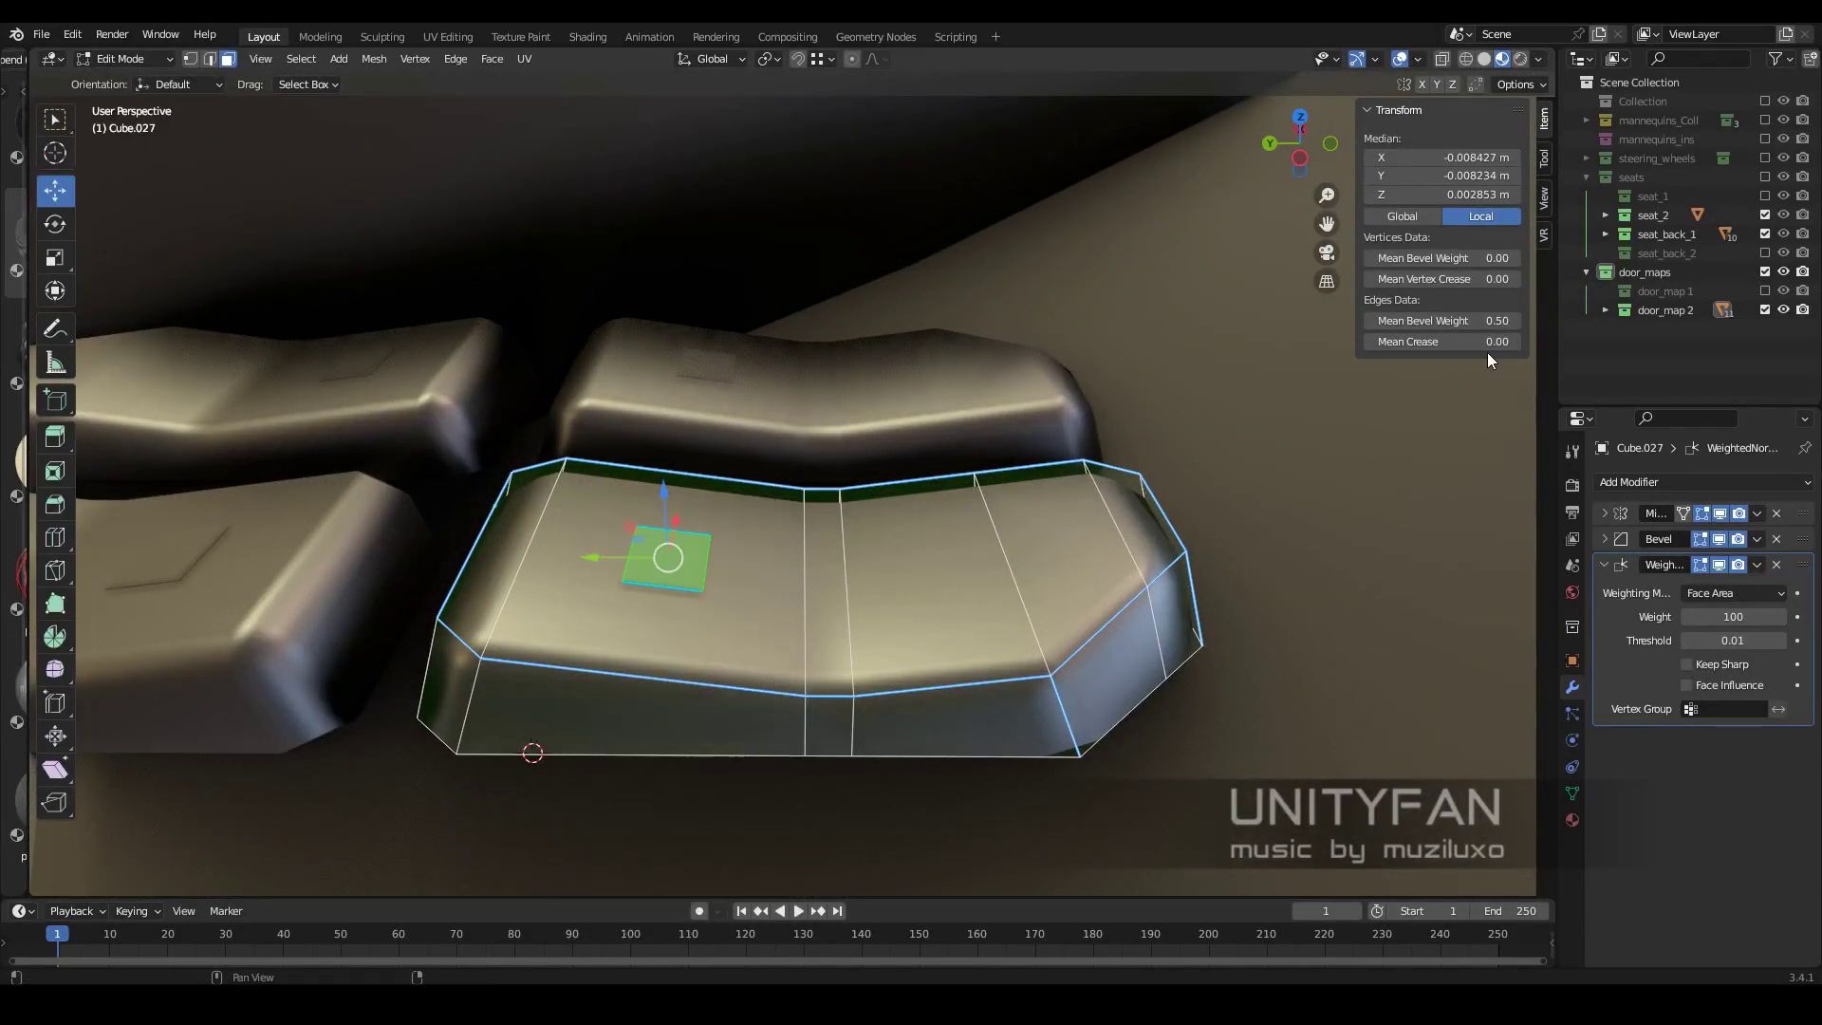
{"action": "scroll", "coordinate": [854, 550], "scroll_direction": "down", "scroll_amount": 3}
{"action": "middle_click_drag", "start_coordinate": [854, 551], "coordinate": [845, 541]}
{"action": "key", "text": "2"}
{"action": "scroll", "coordinate": [846, 541], "scroll_direction": "up", "scroll_amount": 3}
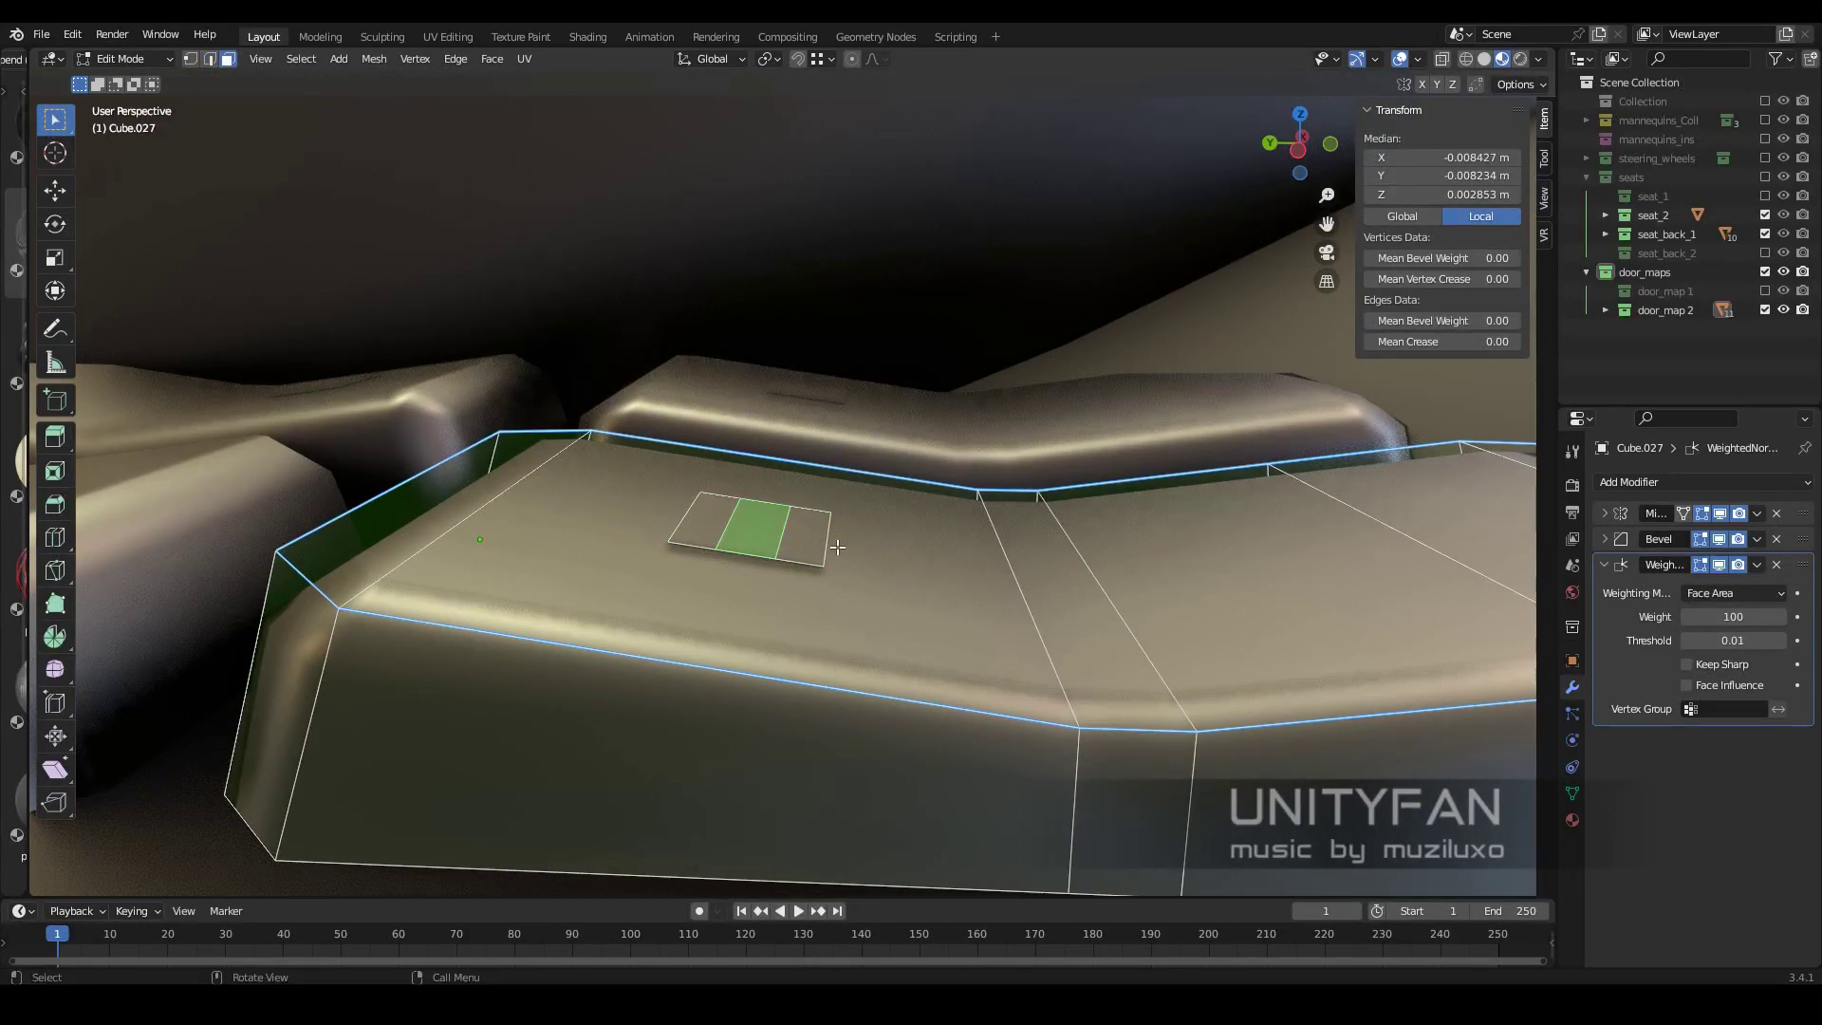
Assign the light001 material to the small patch on the button top
{"action": "left_click", "coordinate": [723, 529]}
{"action": "scroll", "coordinate": [723, 528], "scroll_direction": "down", "scroll_amount": 4}
{"action": "left_click", "coordinate": [1573, 820]}
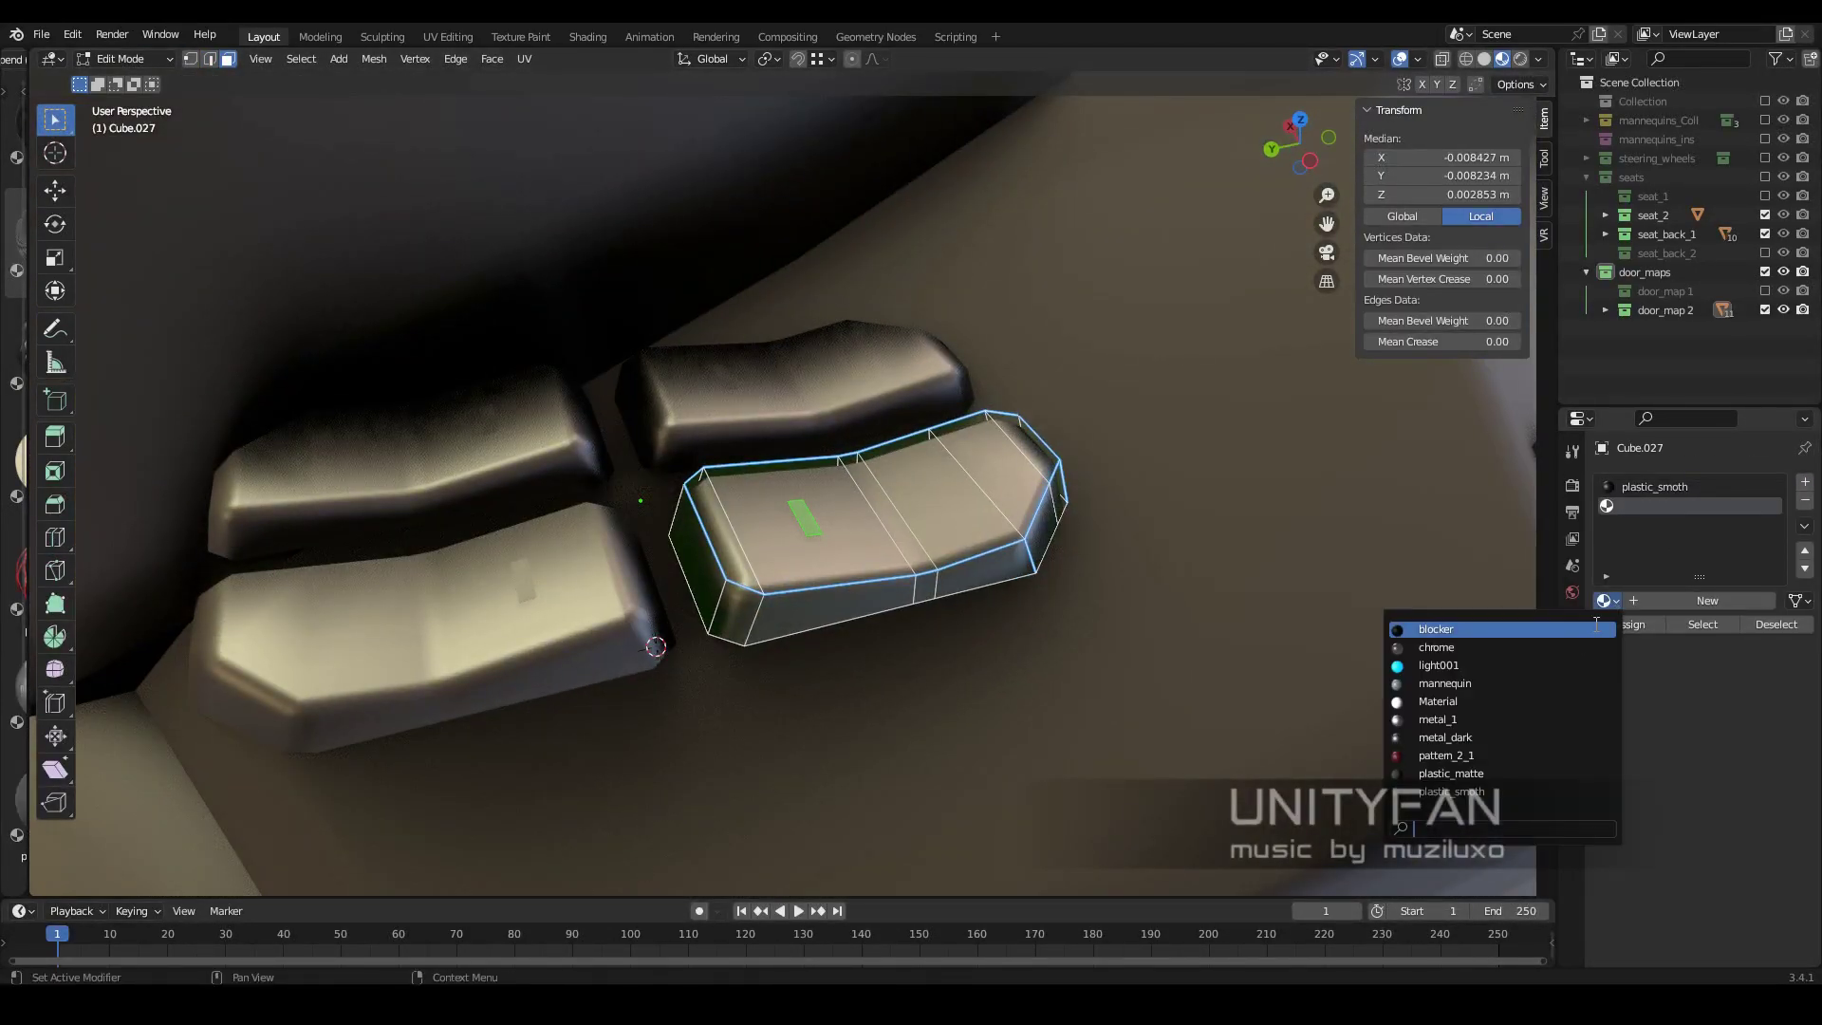
{"action": "scroll", "coordinate": [801, 590], "scroll_direction": "down", "scroll_amount": 4}
{"action": "scroll", "coordinate": [852, 590], "scroll_direction": "up", "scroll_amount": 5}
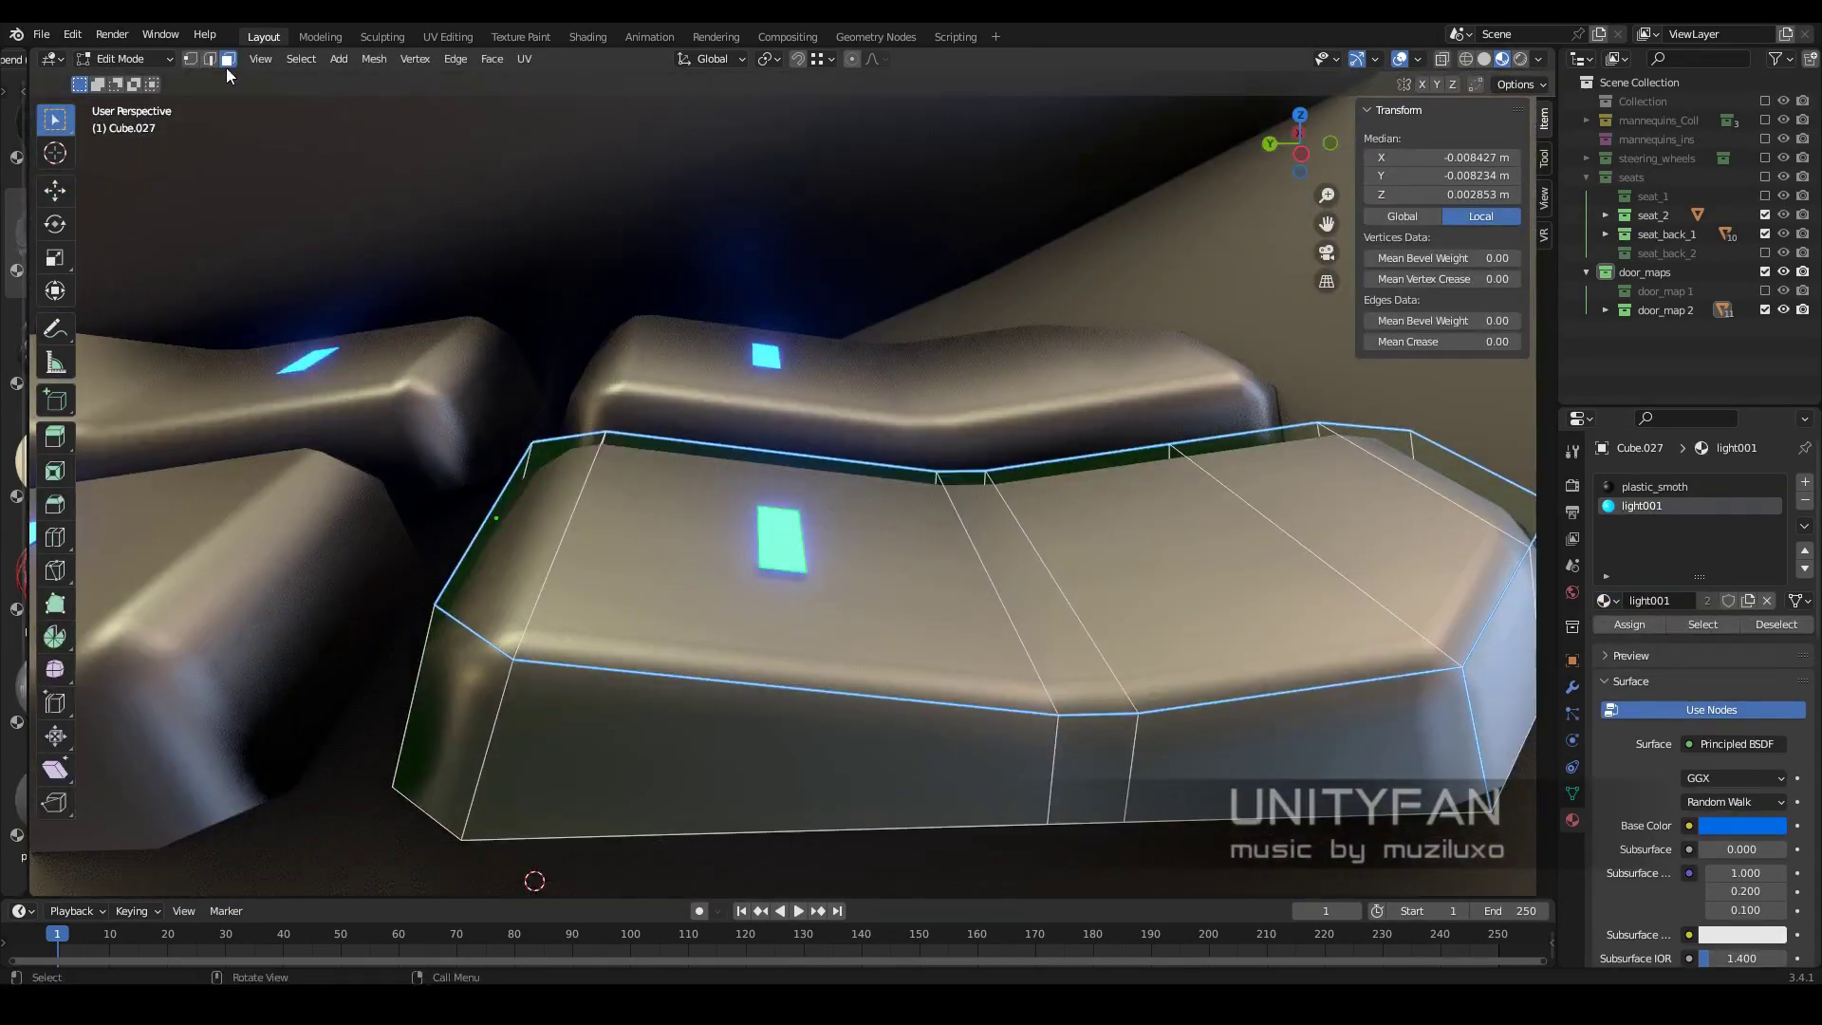
{"action": "middle_click_drag", "start_coordinate": [851, 591], "coordinate": [1221, 679]}
{"action": "key", "text": "Tab"}
{"action": "scroll", "coordinate": [837, 560], "scroll_direction": "down", "scroll_amount": 5}
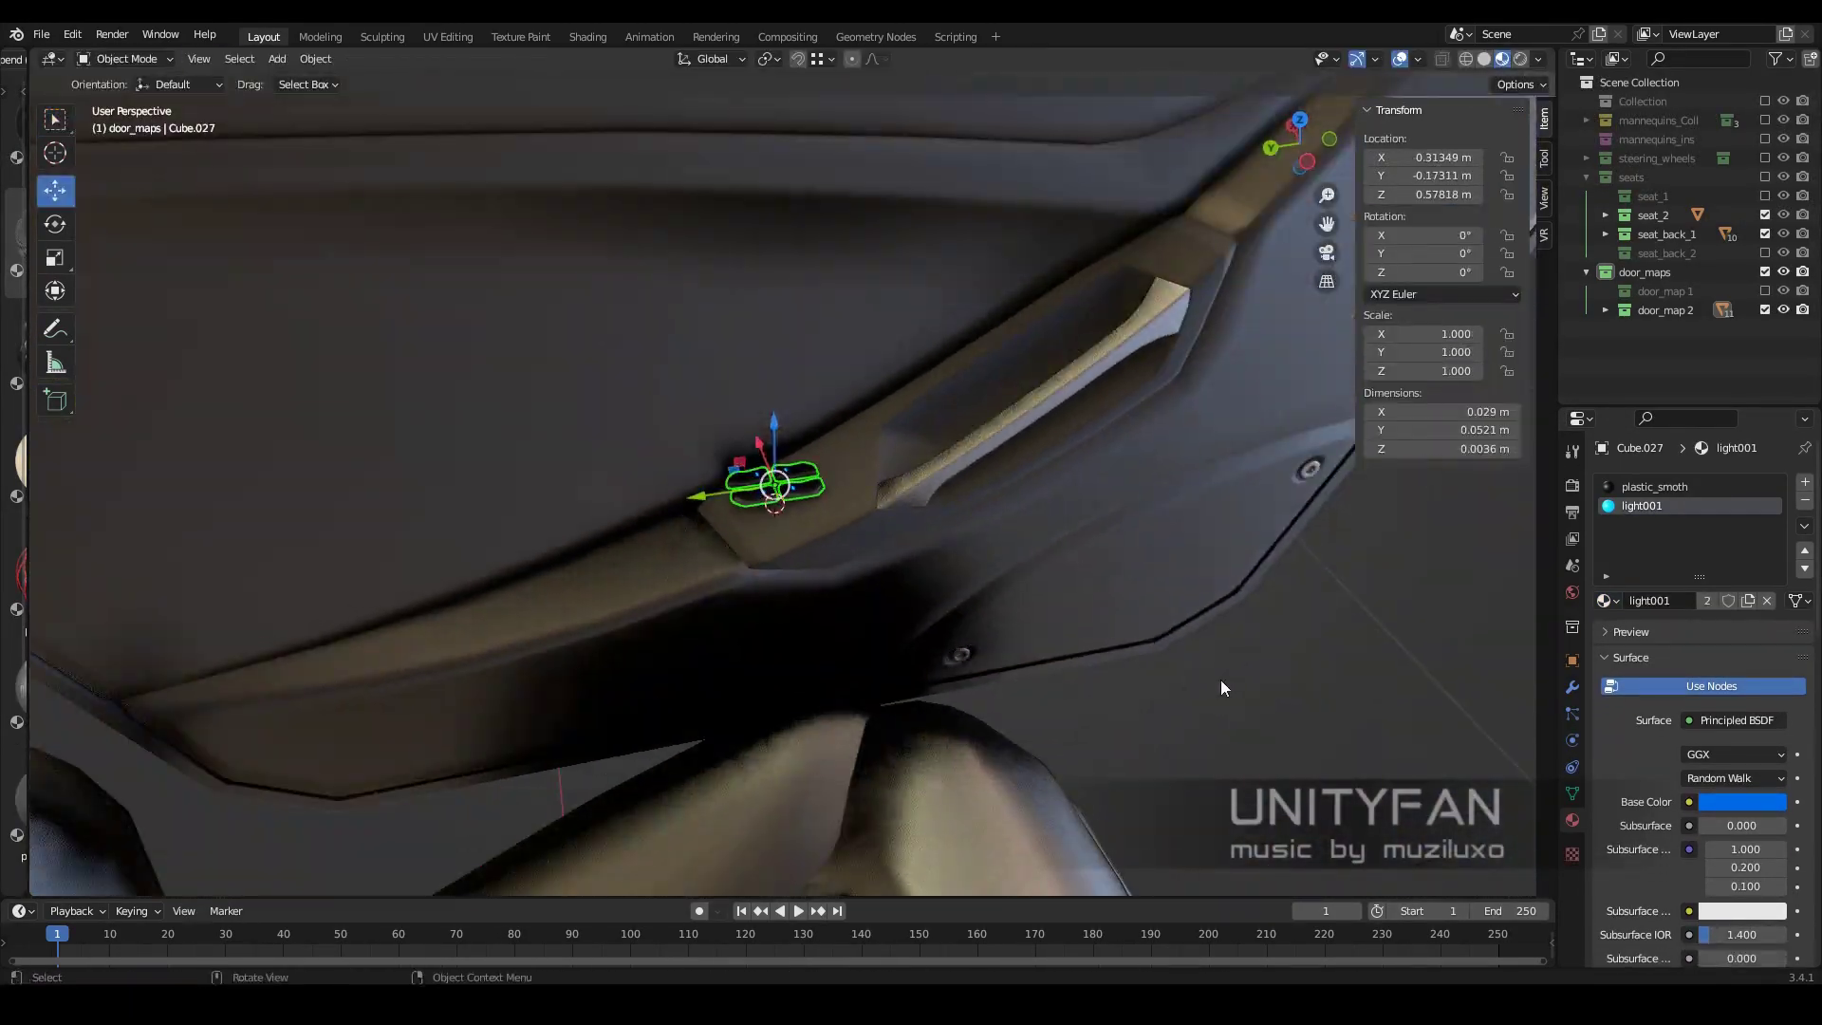
{"action": "scroll", "coordinate": [873, 590], "scroll_direction": "up", "scroll_amount": 3}
{"action": "scroll", "coordinate": [873, 590], "scroll_direction": "up", "scroll_amount": 4}
Inset the light patch, recess and shrink it, then view the buttons in Material Preview
{"action": "mouse_move", "coordinate": [784, 547]}
{"action": "middle_mouse_down"}
{"action": "mouse_move", "coordinate": [828, 551]}
{"action": "mouse_move", "coordinate": [210, 237]}
{"action": "middle_mouse_up"}
{"action": "scroll", "coordinate": [827, 551], "scroll_direction": "up", "scroll_amount": 3}
{"action": "key", "text": "Tab"}
{"action": "scroll", "coordinate": [210, 236], "scroll_direction": "up", "scroll_amount": 3}
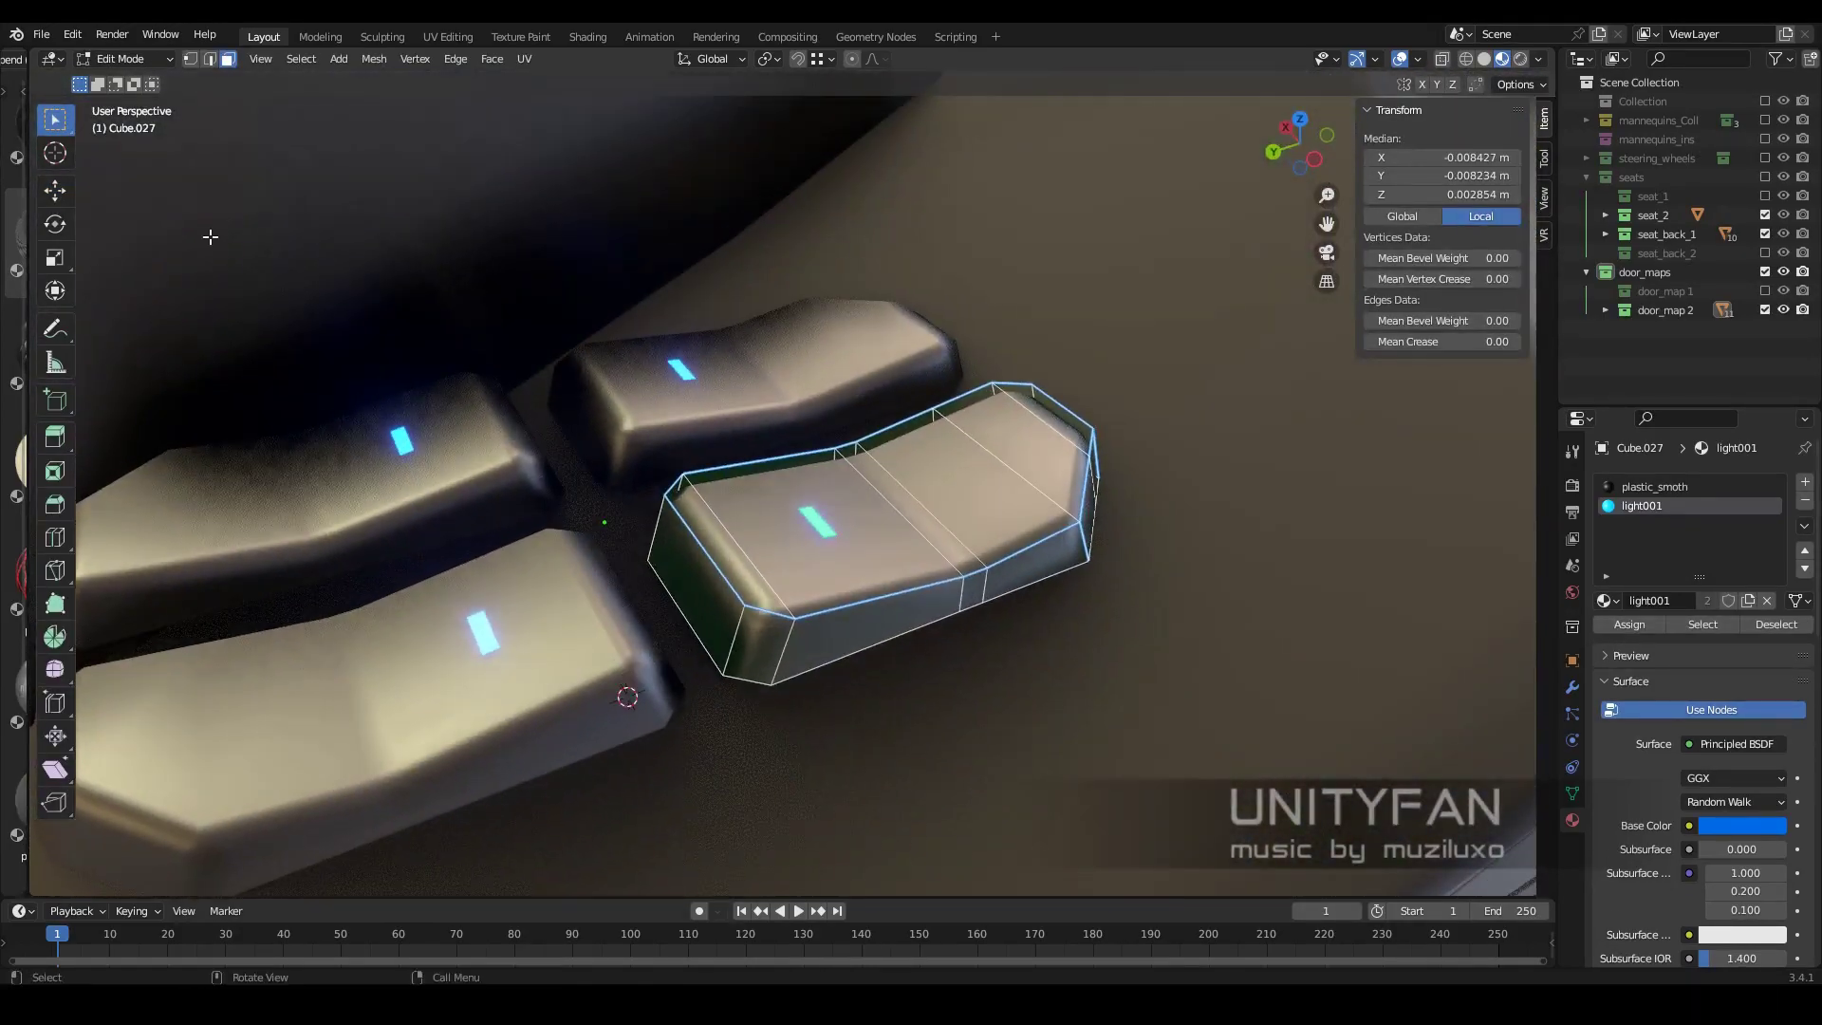
{"action": "mouse_move", "coordinate": [757, 574]}
{"action": "middle_mouse_down"}
{"action": "mouse_move", "coordinate": [931, 557]}
{"action": "mouse_move", "coordinate": [847, 601]}
{"action": "middle_mouse_up"}
{"action": "left_click", "coordinate": [938, 617]}
{"action": "key", "text": "e"}
{"action": "left_click", "coordinate": [897, 658]}
{"action": "key", "text": "shift+z"}
{"action": "middle_click_drag", "start_coordinate": [897, 658], "coordinate": [690, 662]}
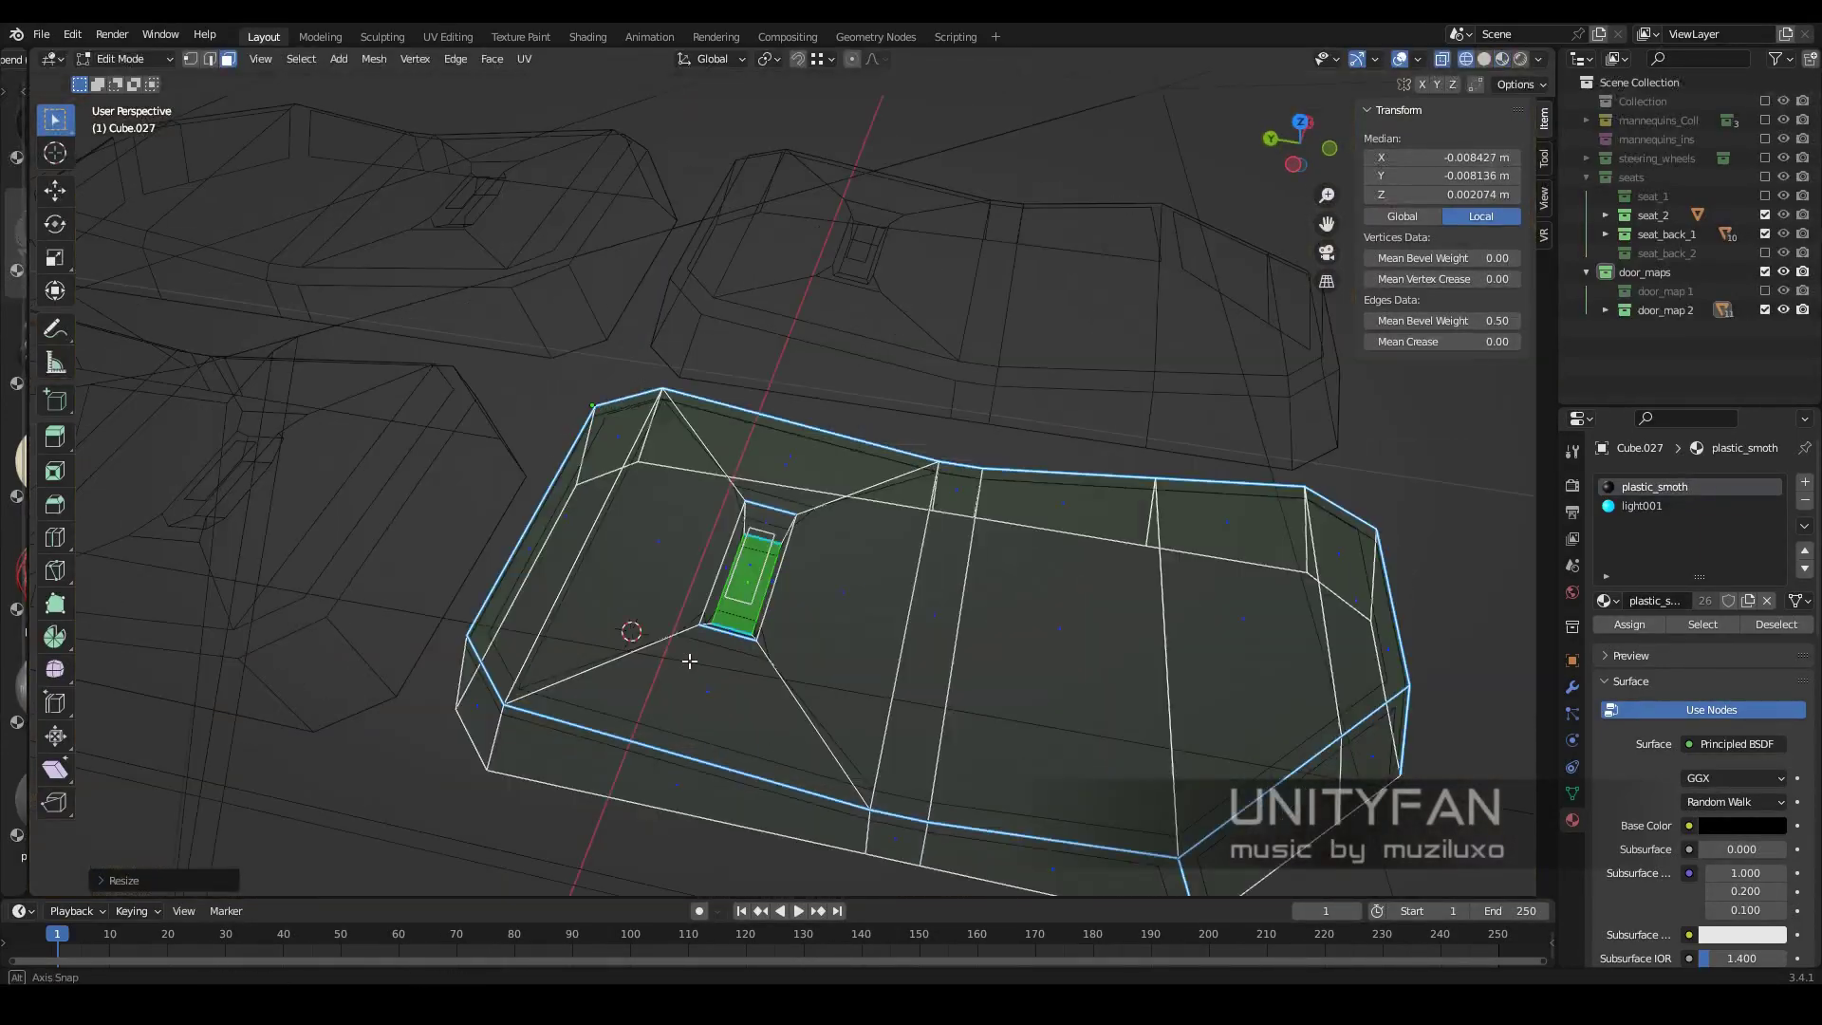
{"action": "key", "text": "shift+z"}
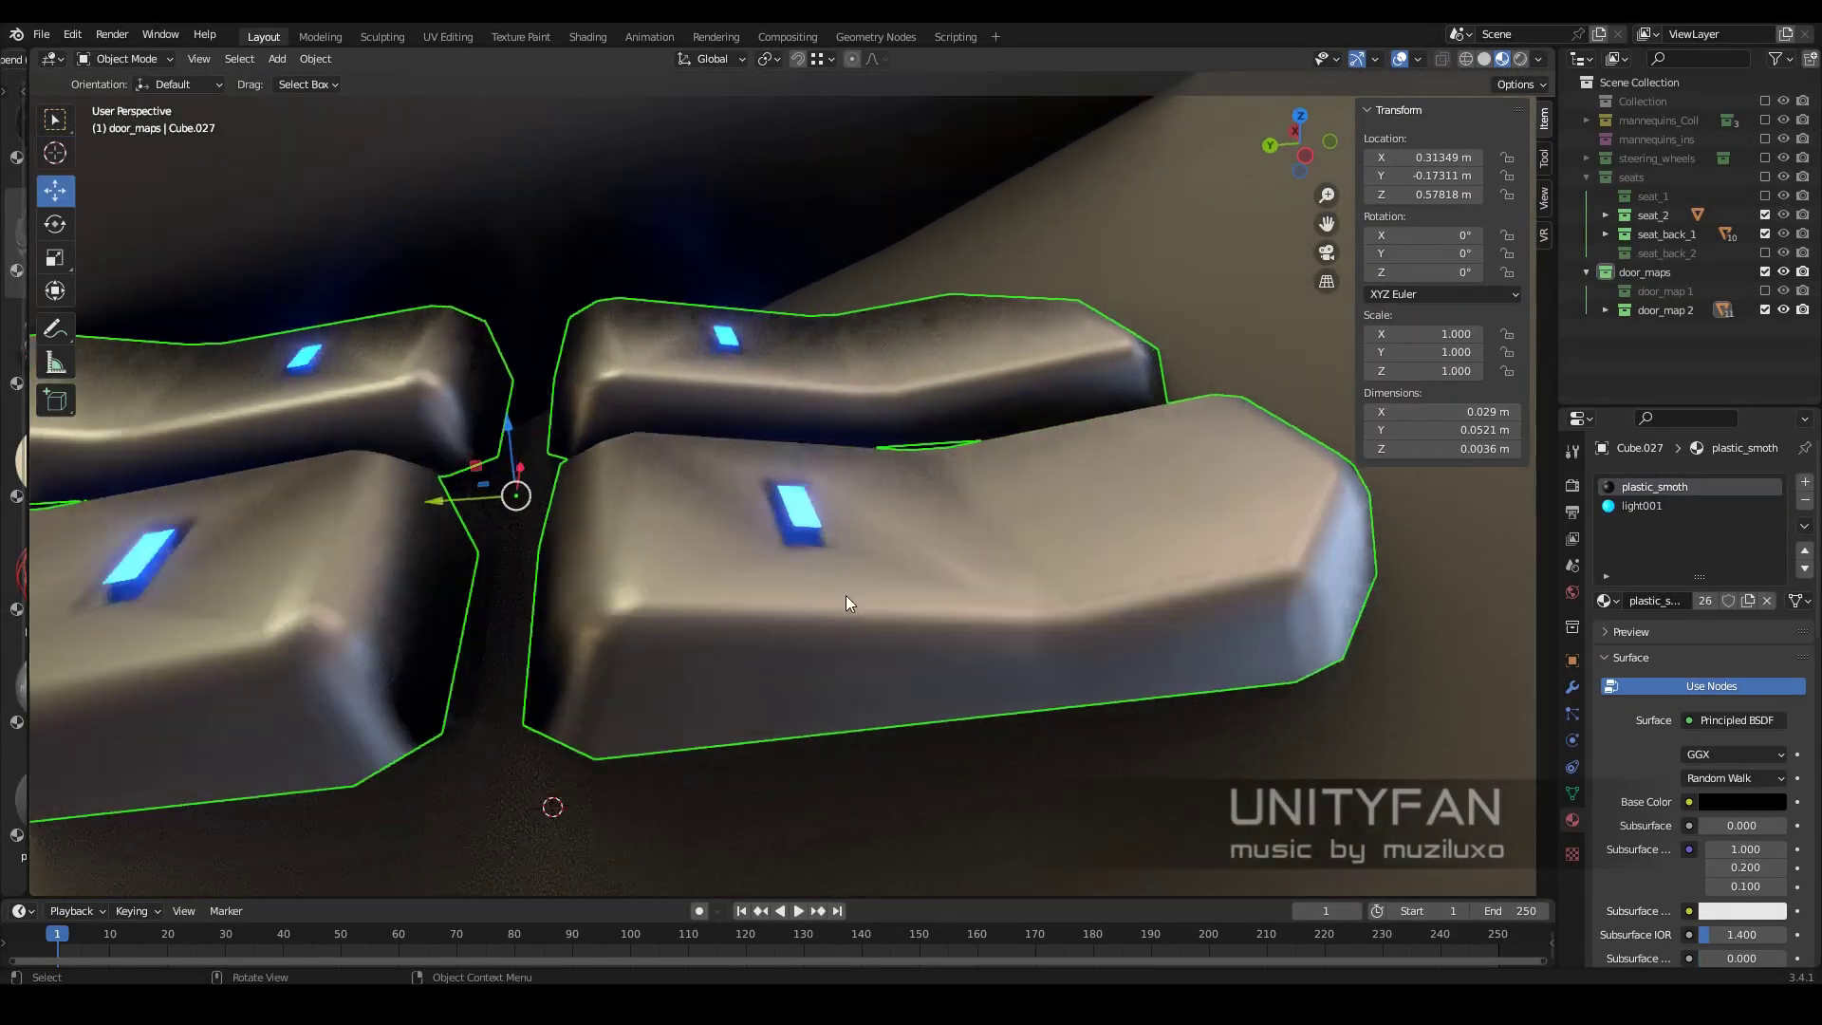
Set the Mean Bevel Weight of the button's light-recess edges to 0
{"action": "middle_click_drag", "start_coordinate": [845, 595], "coordinate": [705, 510]}
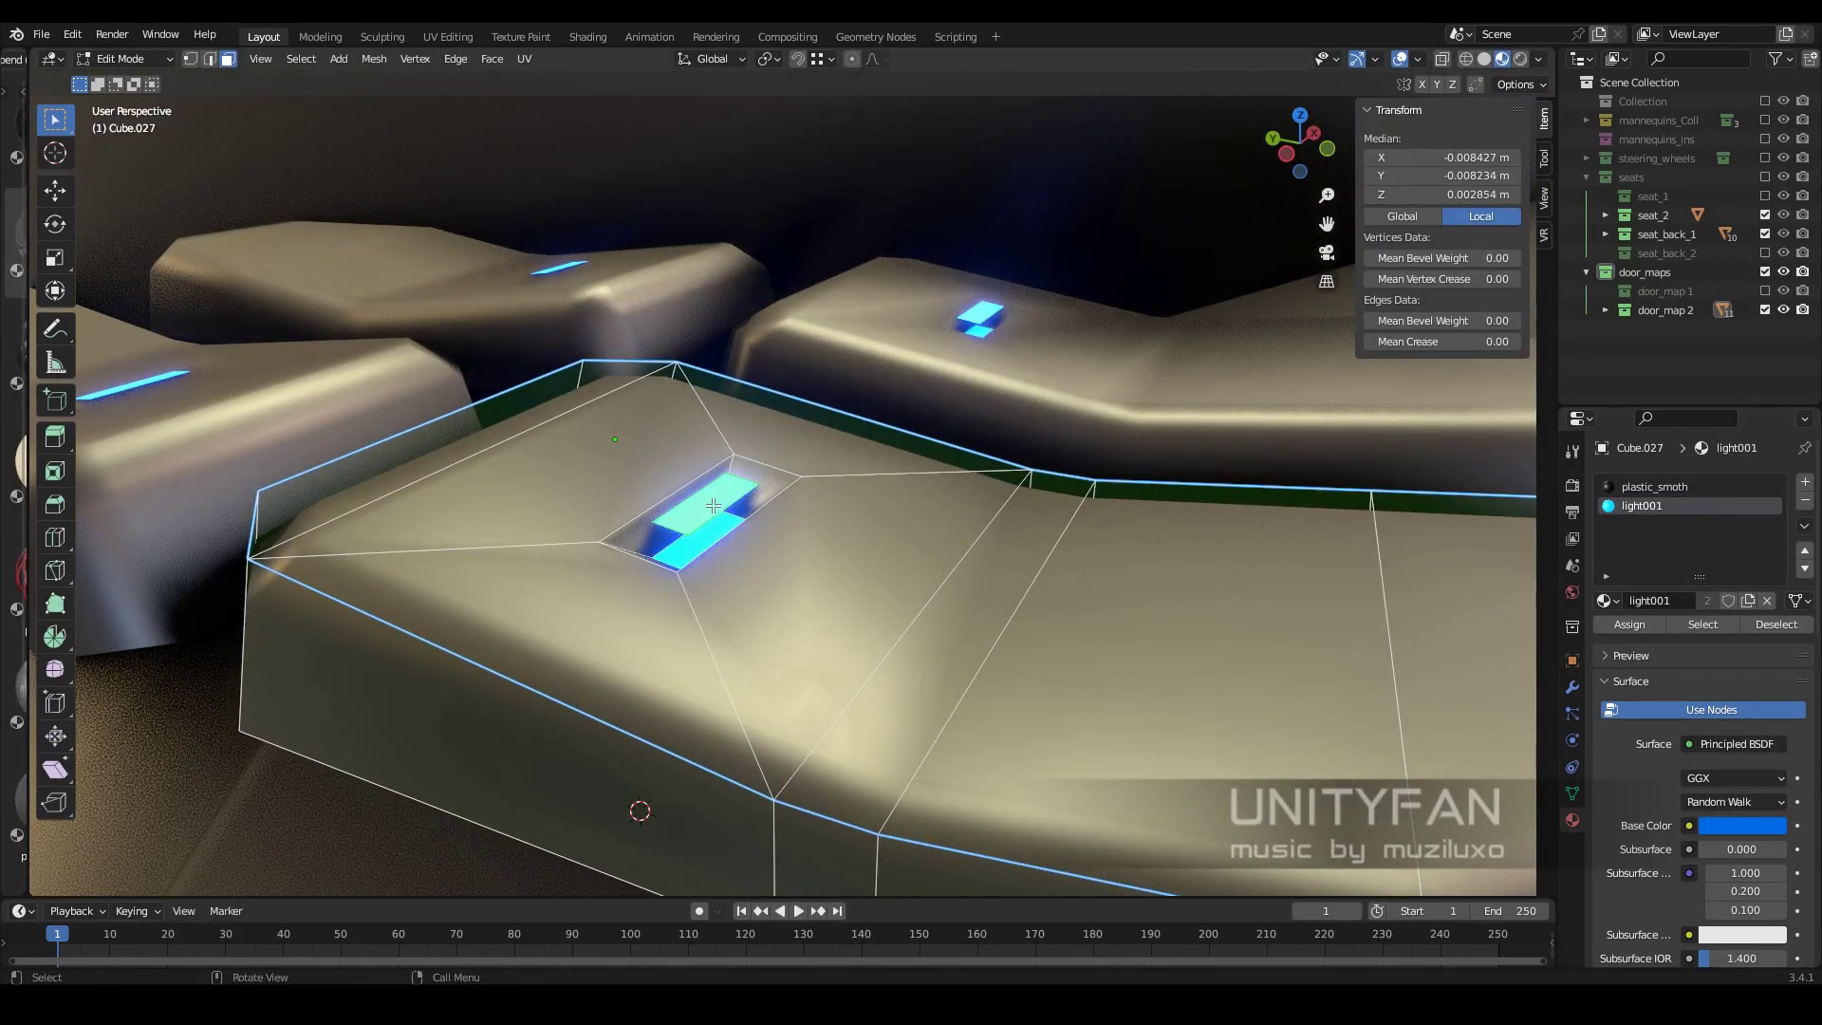
{"action": "scroll", "coordinate": [714, 506], "scroll_direction": "down", "scroll_amount": 5}
{"action": "middle_click_drag", "start_coordinate": [814, 539], "coordinate": [569, 380]}
{"action": "scroll", "coordinate": [302, 219], "scroll_direction": "up", "scroll_amount": 5}
{"action": "key", "text": "alt+a"}
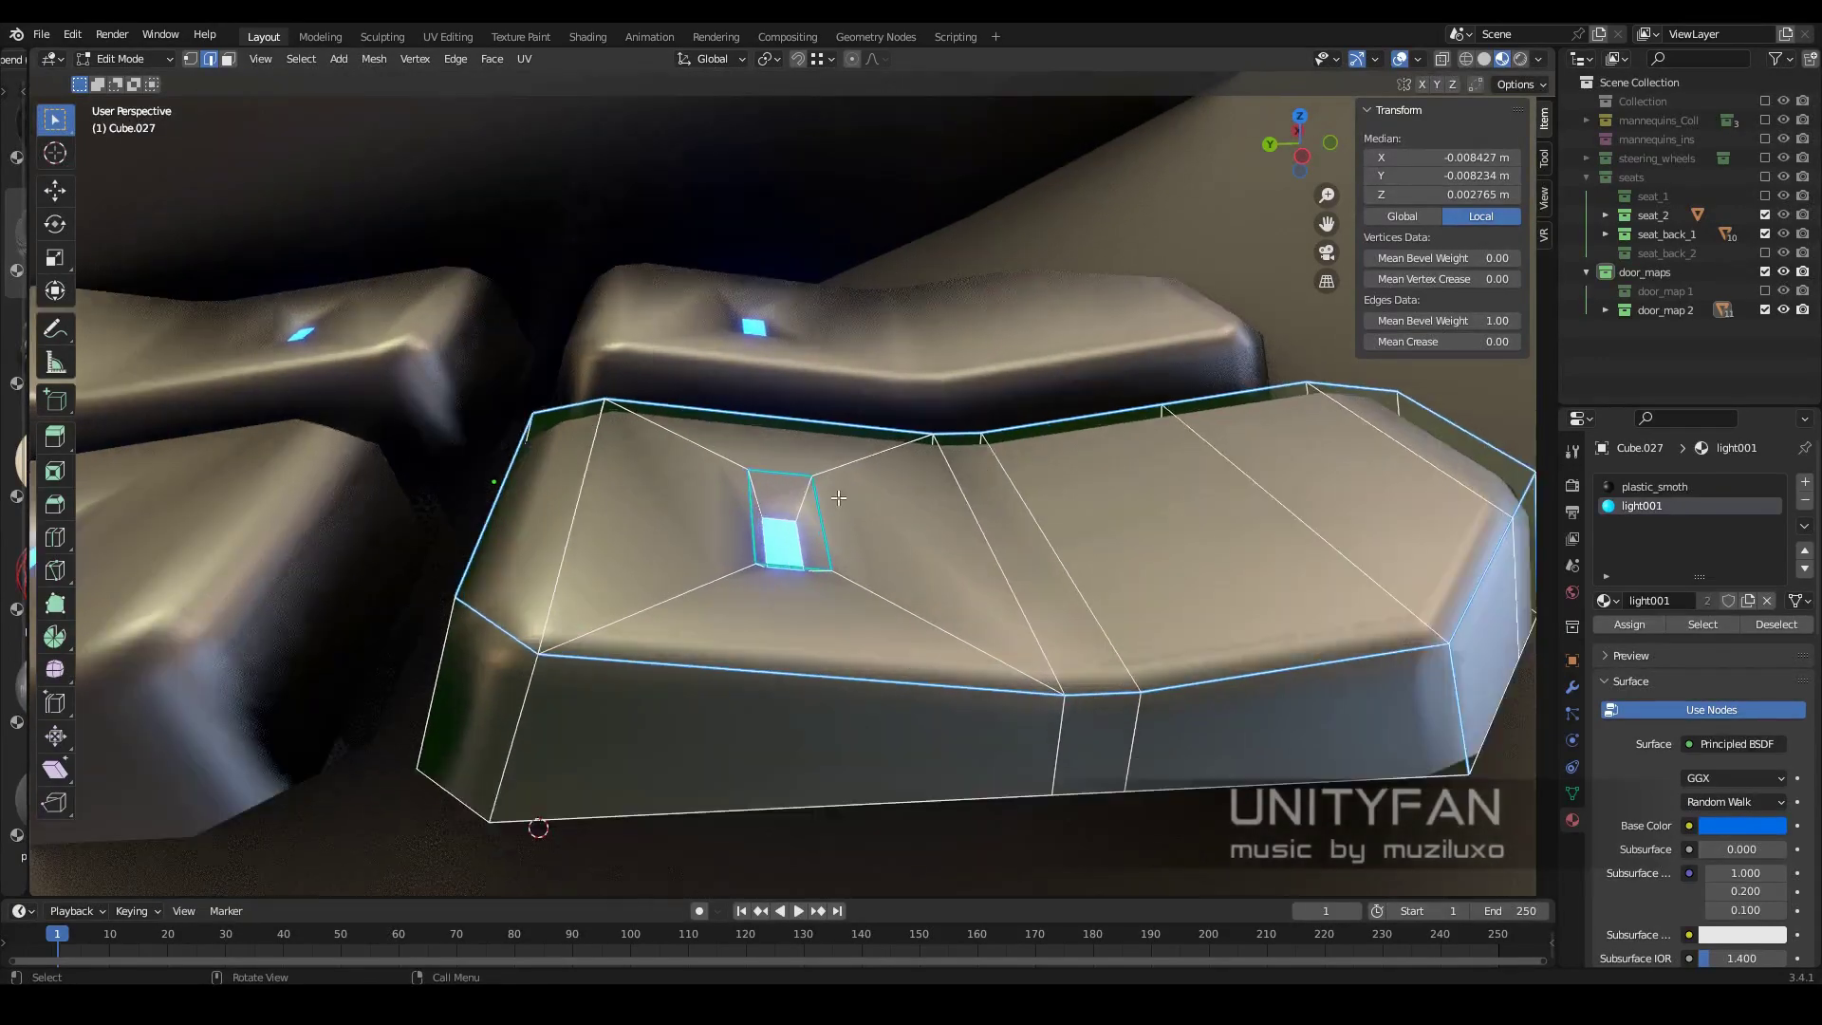
{"action": "left_click_drag", "start_coordinate": [1481, 321], "coordinate": [1447, 323]}
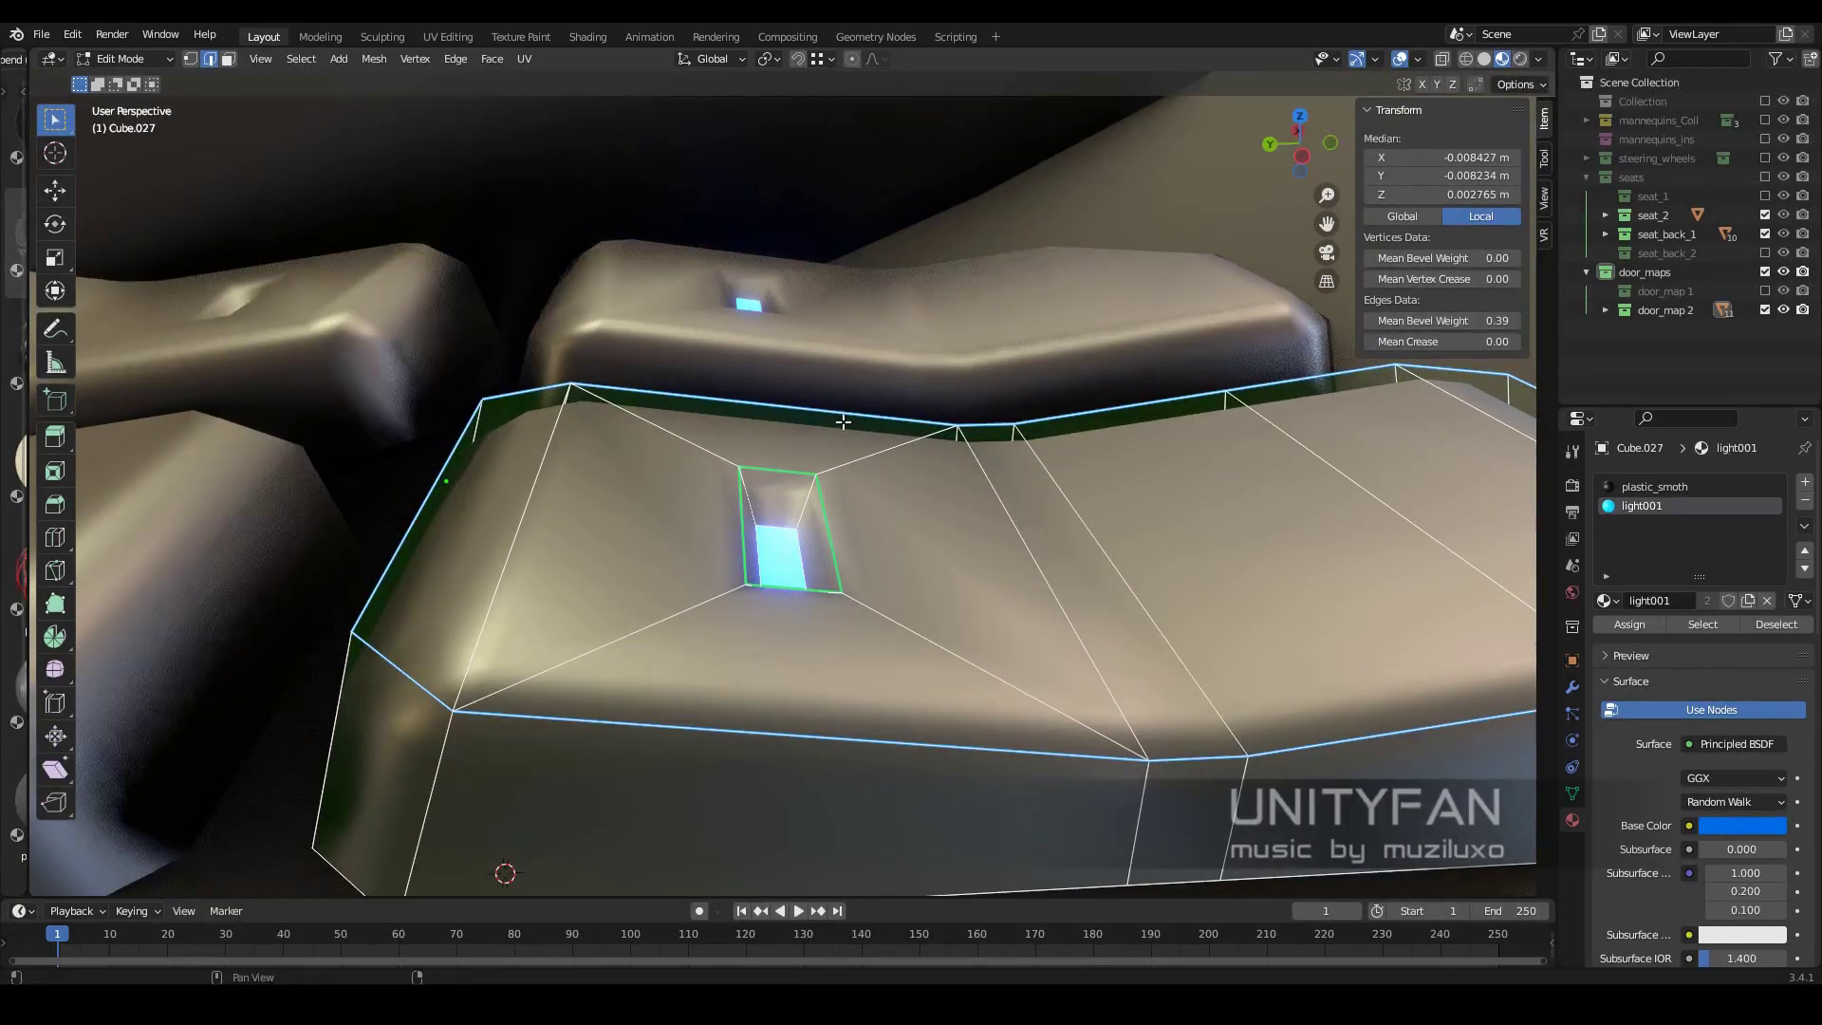
Knife-cut new edges across the lower end of the window button
{"action": "scroll", "coordinate": [844, 422], "scroll_direction": "down", "scroll_amount": 5}
{"action": "middle_click_drag", "start_coordinate": [1012, 522], "coordinate": [898, 551]}
{"action": "scroll", "coordinate": [898, 550], "scroll_direction": "up", "scroll_amount": 4}
{"action": "mouse_move", "coordinate": [955, 613]}
{"action": "middle_mouse_down"}
{"action": "mouse_move", "coordinate": [910, 551]}
{"action": "mouse_move", "coordinate": [850, 646]}
{"action": "middle_mouse_up"}
{"action": "scroll", "coordinate": [909, 551], "scroll_direction": "up", "scroll_amount": 4}
{"action": "key", "text": "1"}
{"action": "key", "text": "k"}
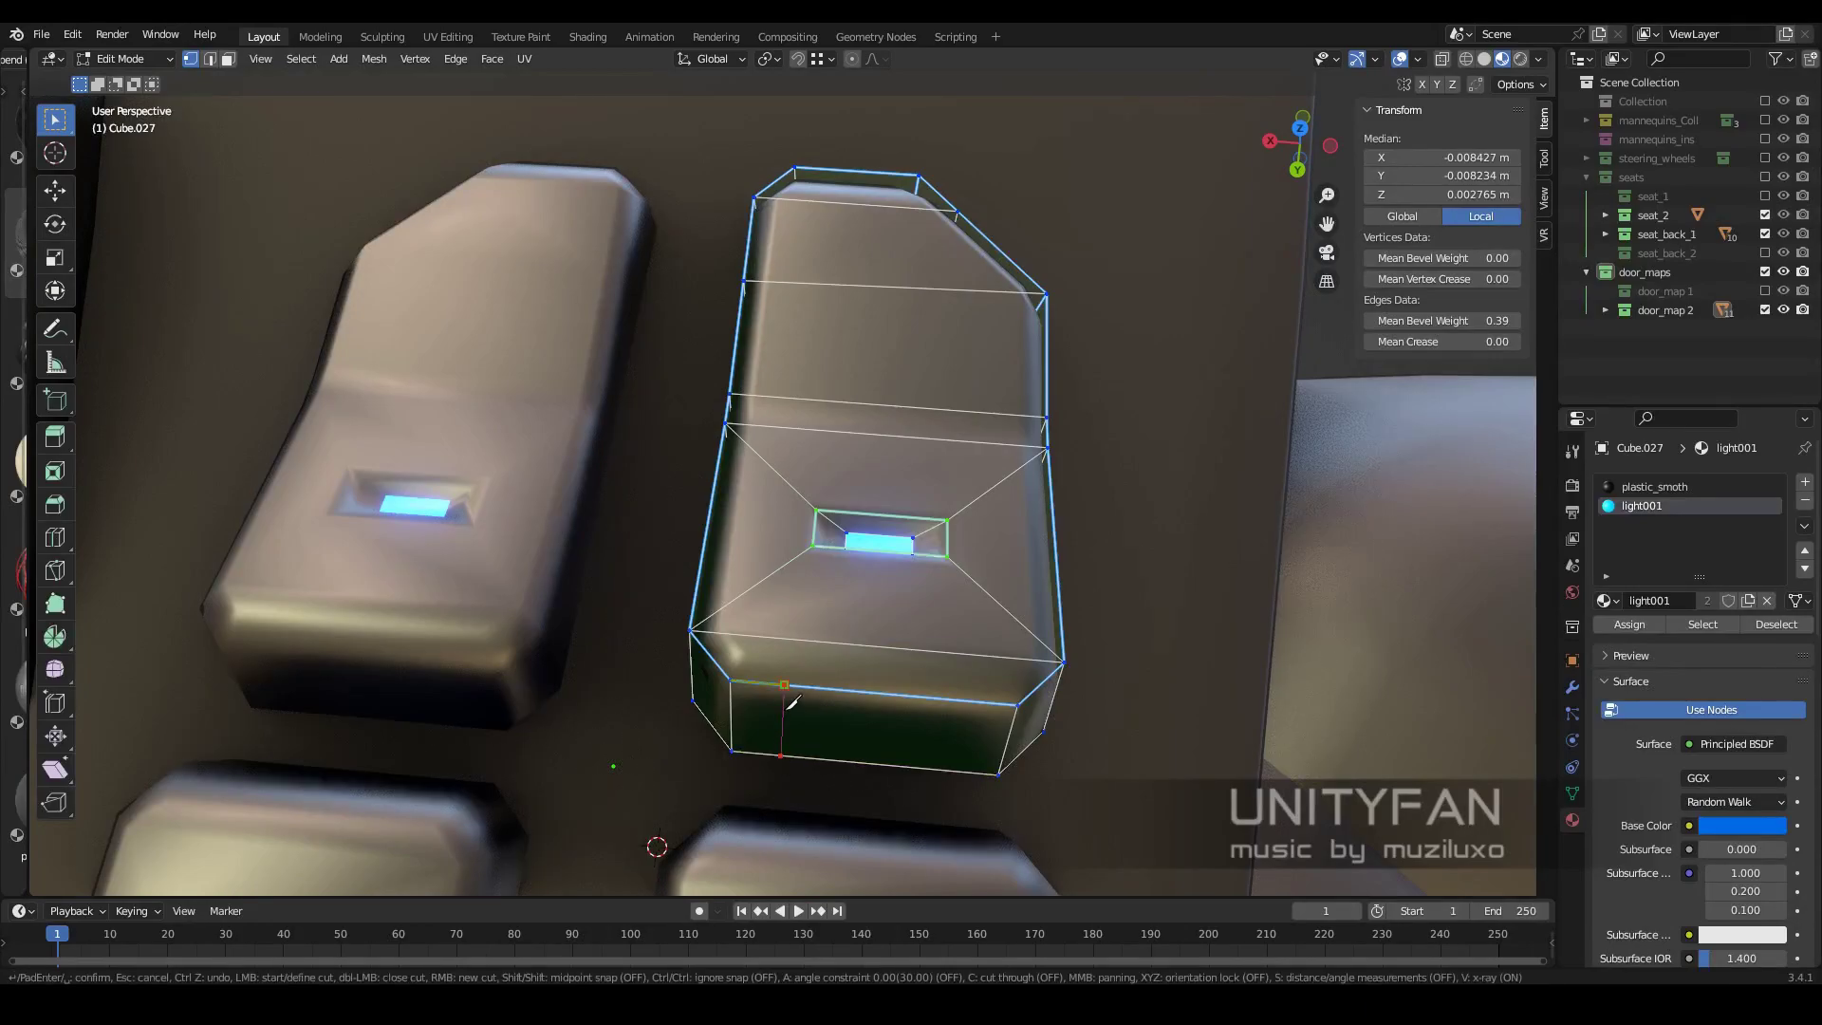
{"action": "key", "text": "Return"}
Merge the new cut vertices At Last and add a second knife cut on the button
{"action": "mouse_move", "coordinate": [842, 186]}
{"action": "middle_mouse_down"}
{"action": "mouse_move", "coordinate": [1050, 765]}
{"action": "mouse_move", "coordinate": [823, 738]}
{"action": "mouse_move", "coordinate": [805, 514]}
{"action": "mouse_move", "coordinate": [594, 435]}
{"action": "middle_mouse_up"}
{"action": "key", "text": "Return"}
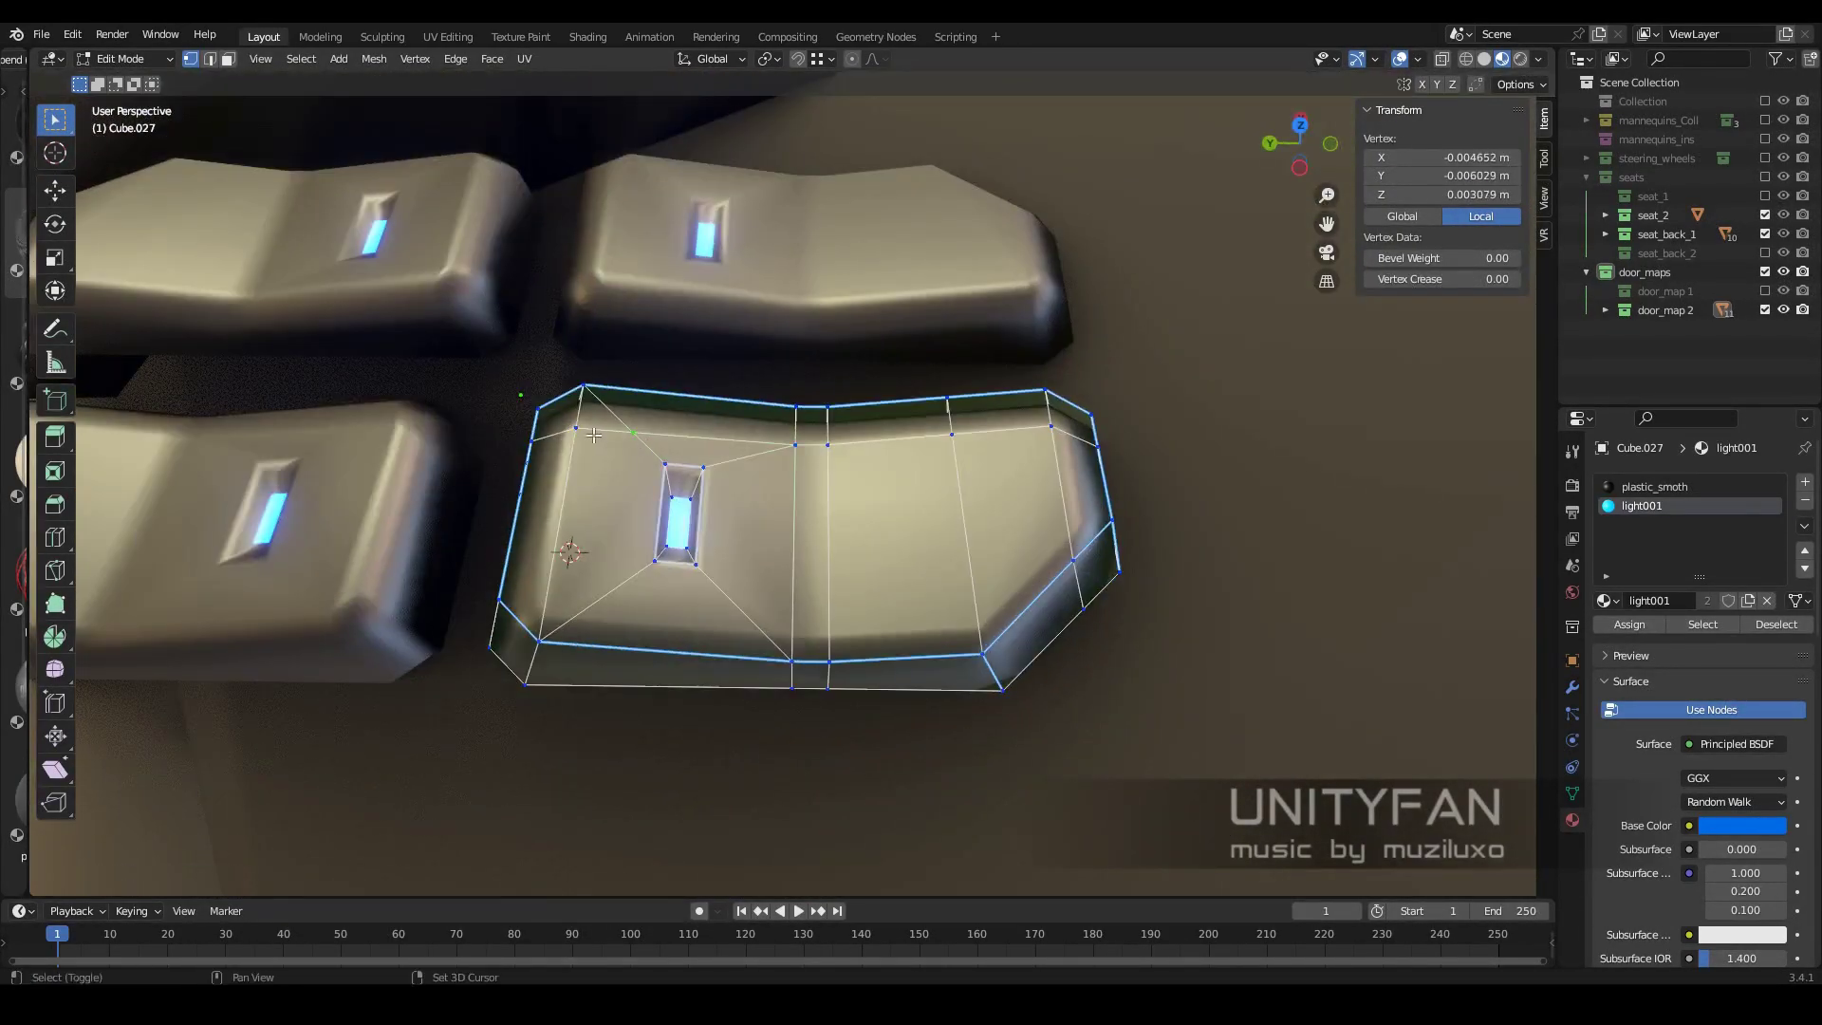
{"action": "left_click", "coordinate": [663, 492]}
{"action": "middle_click_drag", "start_coordinate": [663, 492], "coordinate": [800, 771]}
{"action": "key", "text": "k"}
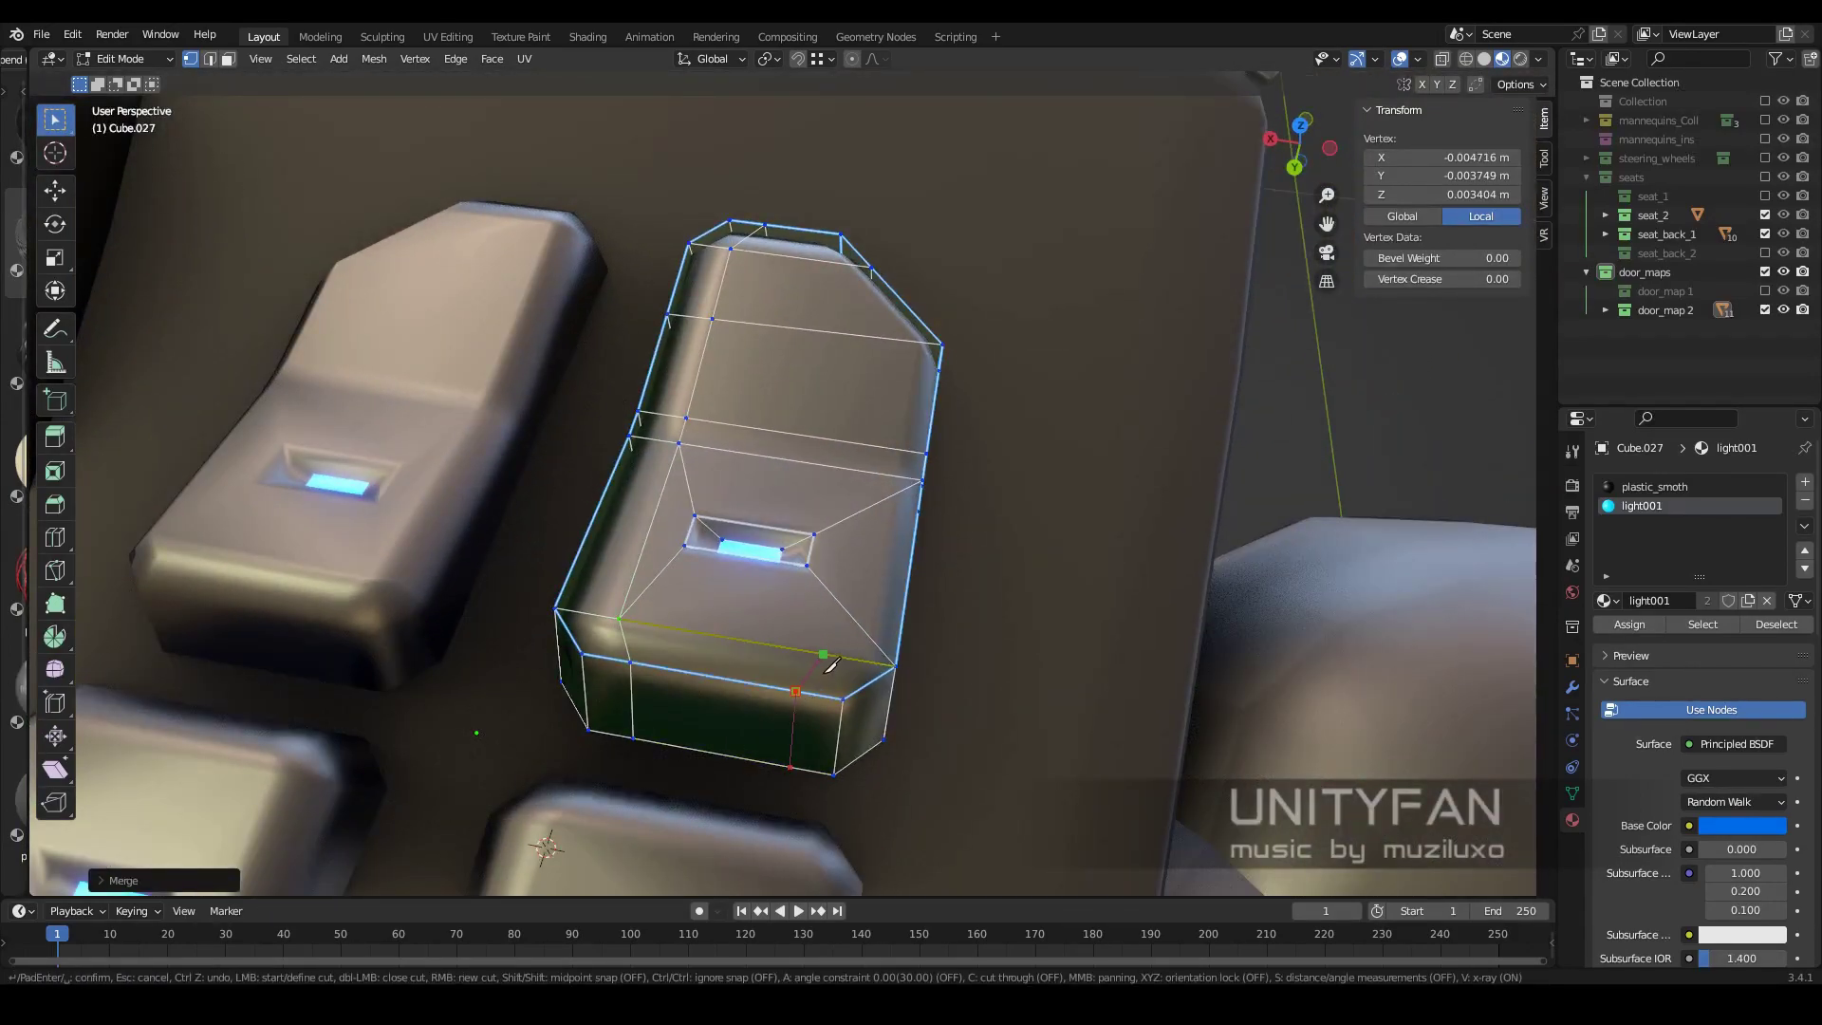
{"action": "mouse_move", "coordinate": [902, 356]}
{"action": "middle_mouse_down", "text": "shift"}
{"action": "mouse_move", "coordinate": [804, 493]}
{"action": "mouse_move", "coordinate": [835, 608]}
{"action": "middle_mouse_up", "text": "shift"}
{"action": "middle_click_drag", "start_coordinate": [722, 632], "coordinate": [663, 520]}
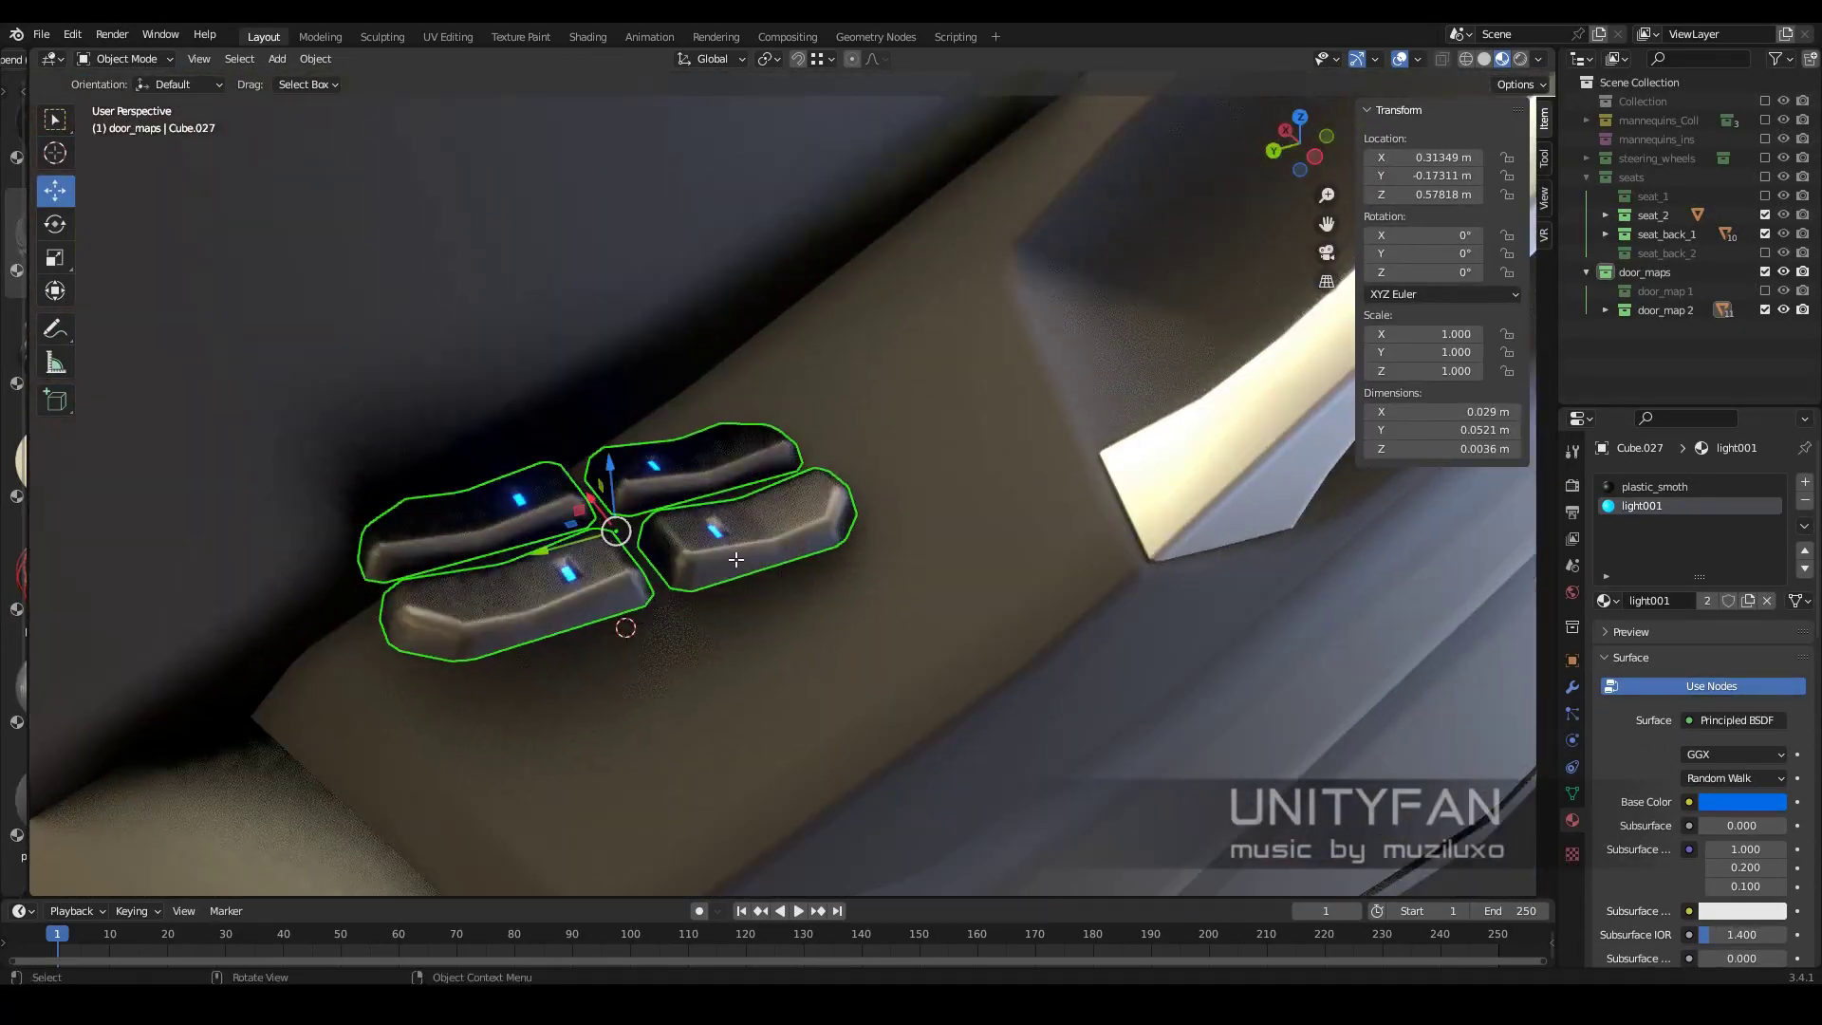
Select the whole button mesh and shift it along the X axis
{"action": "mouse_move", "coordinate": [607, 534]}
{"action": "middle_mouse_down"}
{"action": "mouse_move", "coordinate": [853, 544]}
{"action": "mouse_move", "coordinate": [779, 532]}
{"action": "middle_mouse_up"}
{"action": "key", "text": "l"}
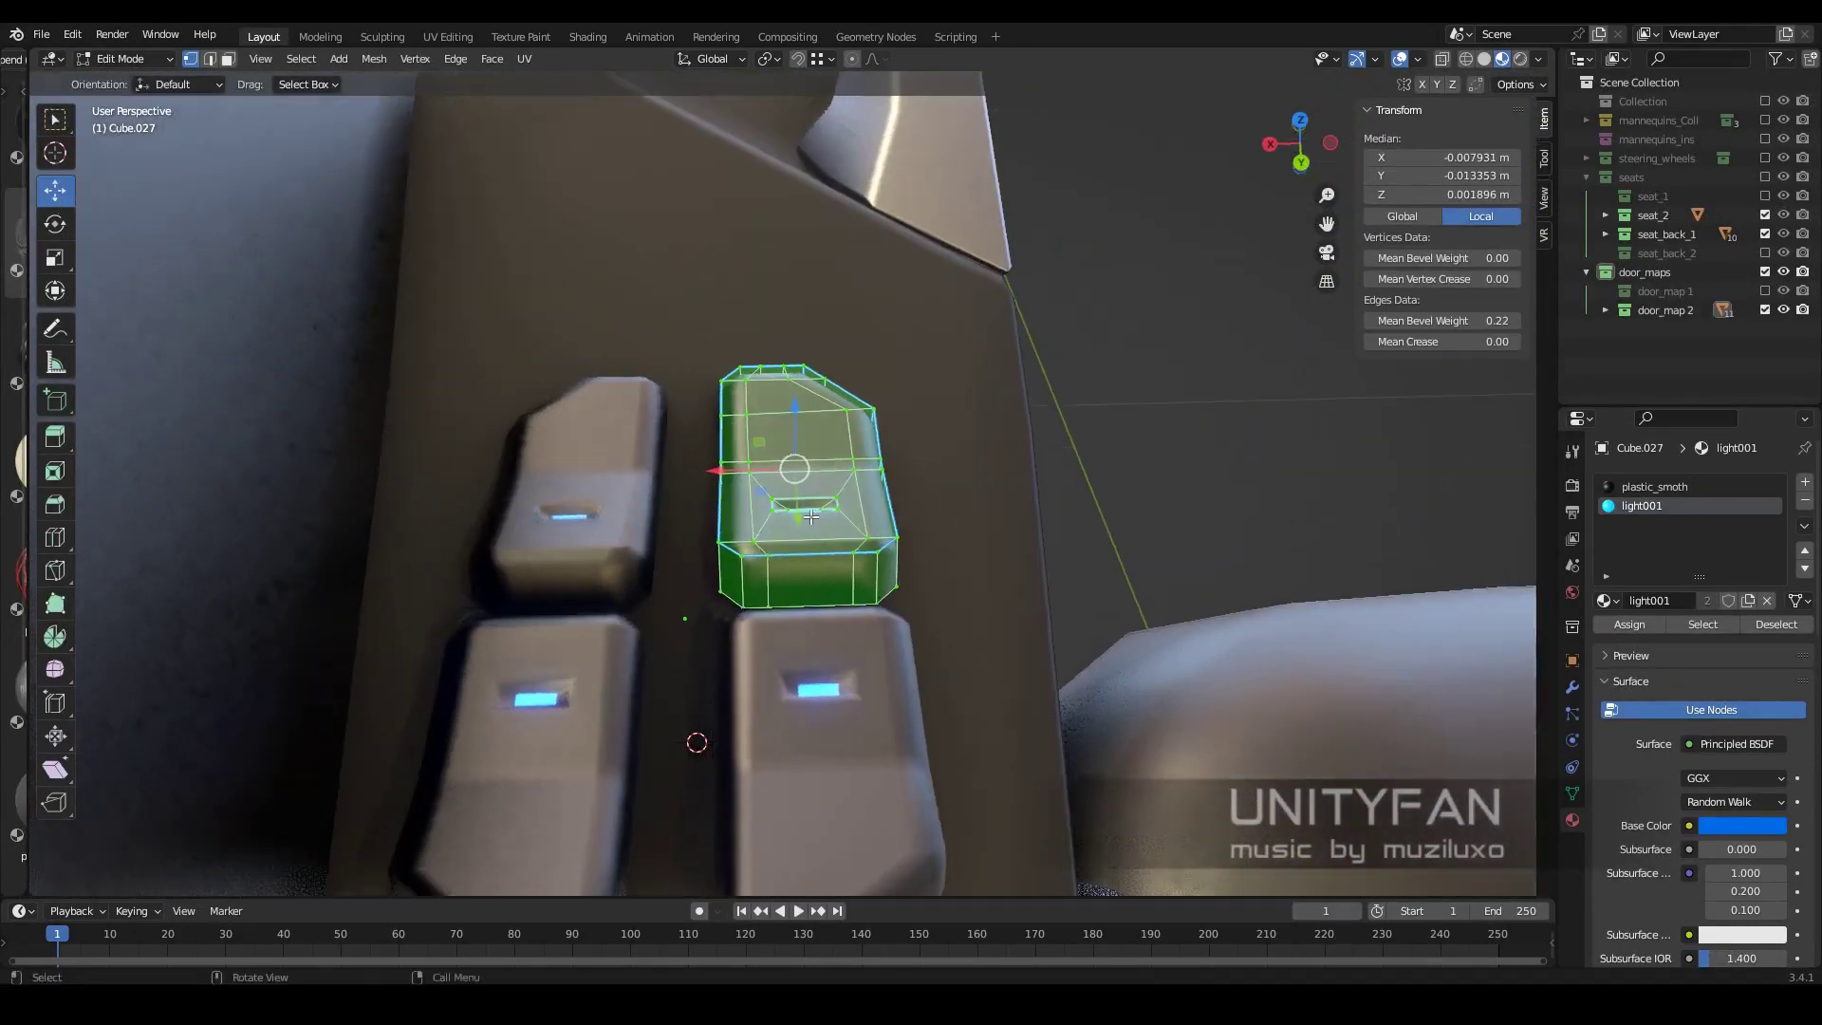
{"action": "key", "text": "g"}
{"action": "key", "text": "x"}
{"action": "left_click", "coordinate": [1576, 703]}
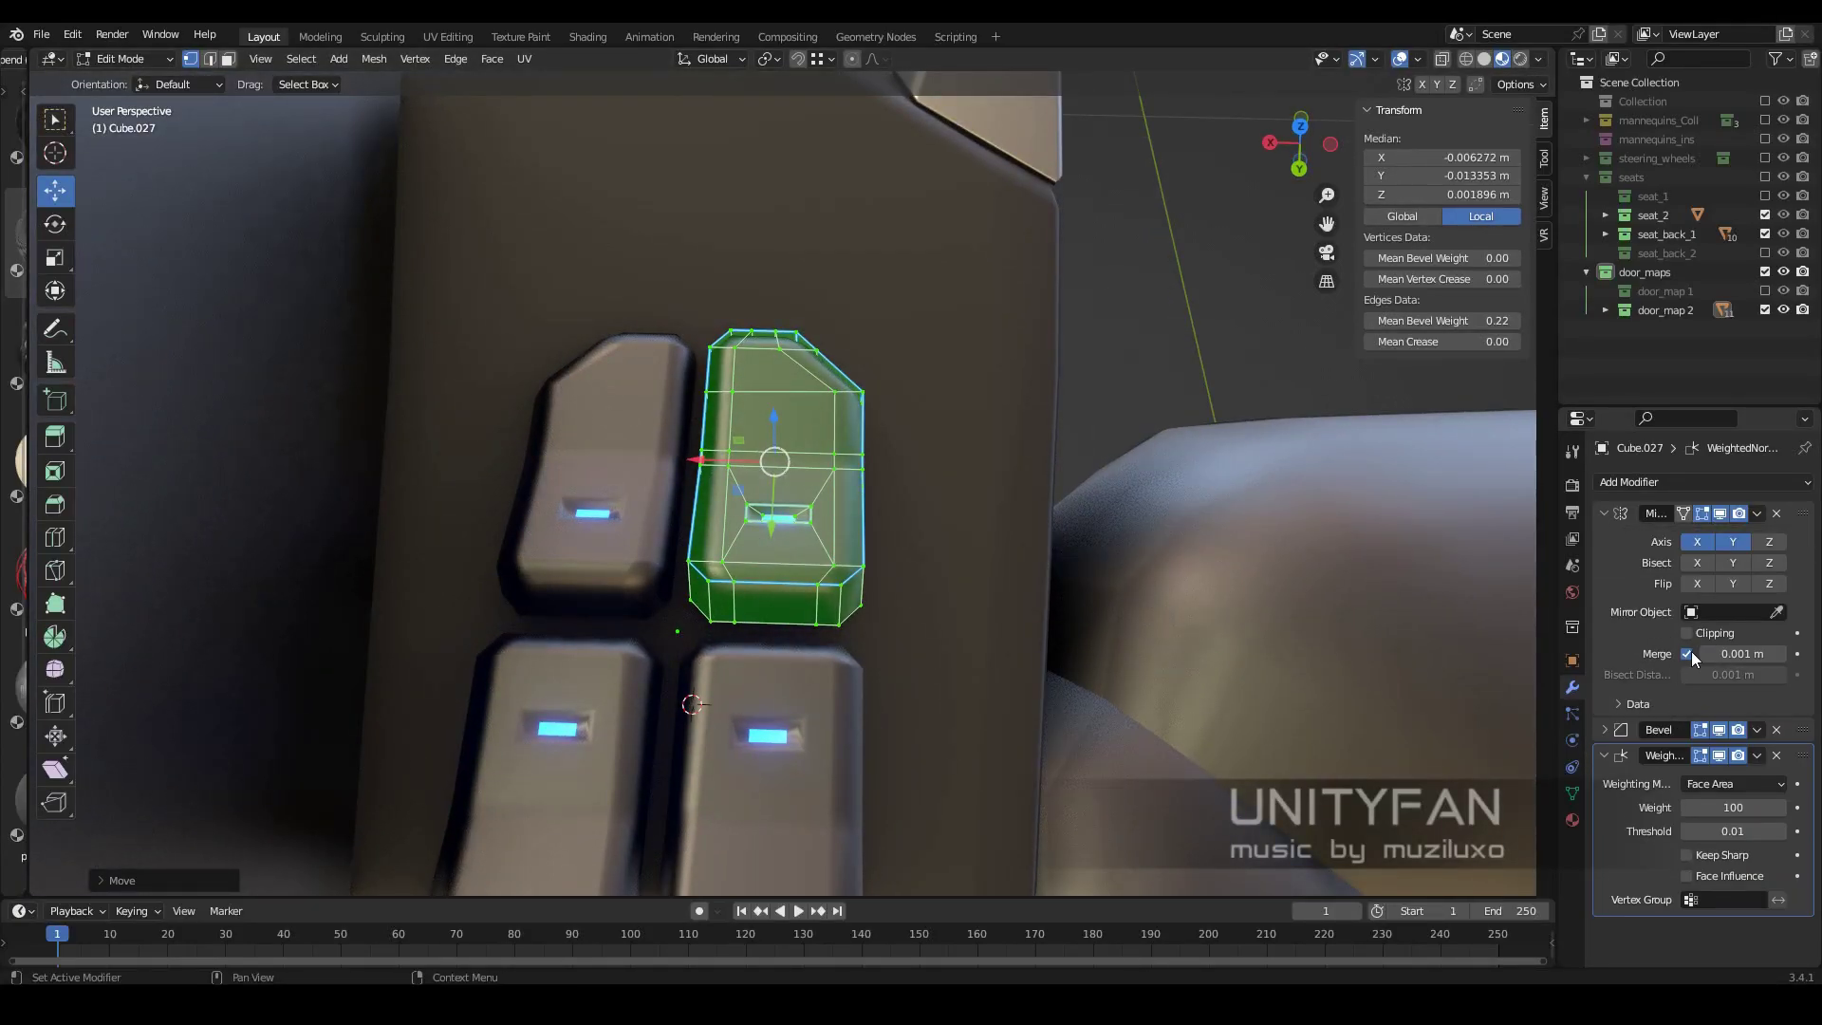
{"action": "right_click", "coordinate": [704, 473]}
{"action": "mouse_move", "coordinate": [704, 472]}
{"action": "middle_mouse_down"}
{"action": "mouse_move", "coordinate": [817, 550]}
{"action": "mouse_move", "coordinate": [832, 516]}
{"action": "mouse_move", "coordinate": [819, 543]}
{"action": "mouse_move", "coordinate": [795, 524]}
{"action": "middle_mouse_up"}
{"action": "left_click", "coordinate": [778, 534]}
From top view, extrude the button's outer edges into a strip for the surround
{"action": "key", "text": "Tab"}
{"action": "scroll", "coordinate": [826, 556], "scroll_direction": "down", "scroll_amount": 5}
{"action": "scroll", "coordinate": [795, 524], "scroll_direction": "up", "scroll_amount": 4}
{"action": "key", "text": "Tab"}
{"action": "middle_click_drag", "start_coordinate": [758, 596], "coordinate": [365, 219]}
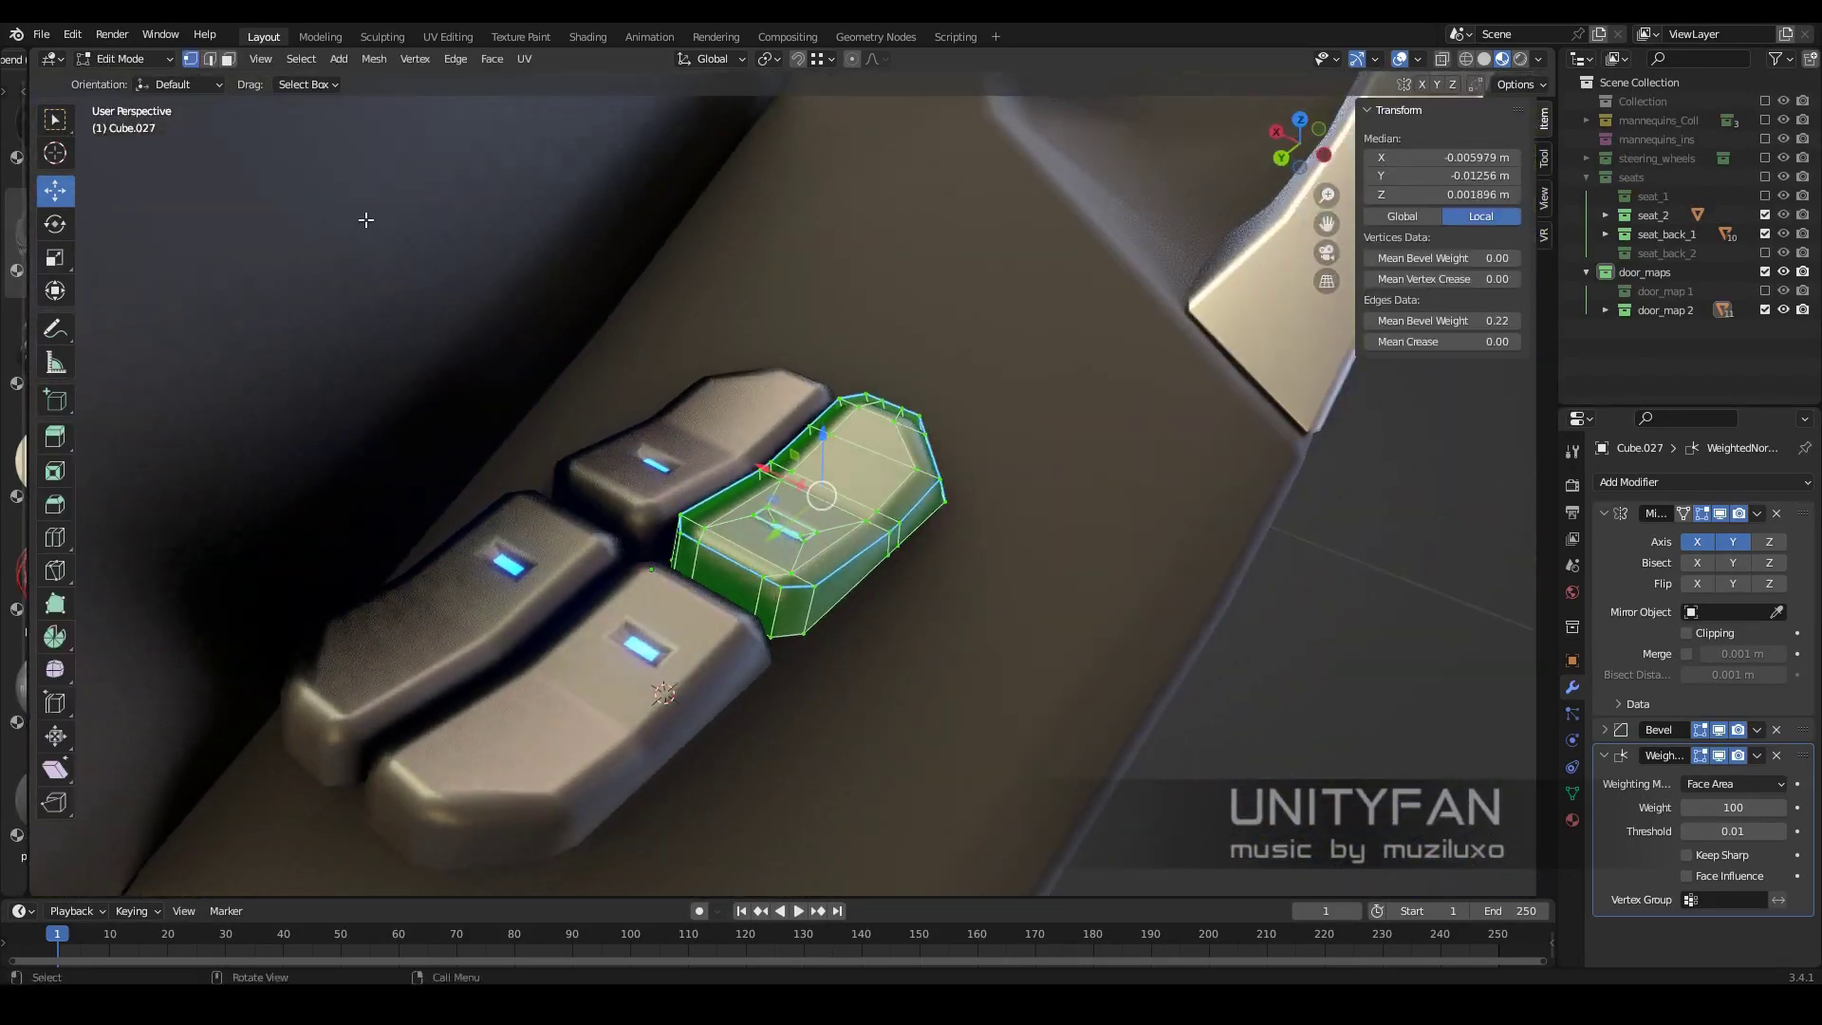
{"action": "mouse_move", "coordinate": [929, 643]}
{"action": "middle_mouse_down"}
{"action": "mouse_move", "coordinate": [826, 602]}
{"action": "mouse_move", "coordinate": [430, 211]}
{"action": "middle_mouse_up"}
{"action": "scroll", "coordinate": [690, 555], "scroll_direction": "up", "scroll_amount": 3}
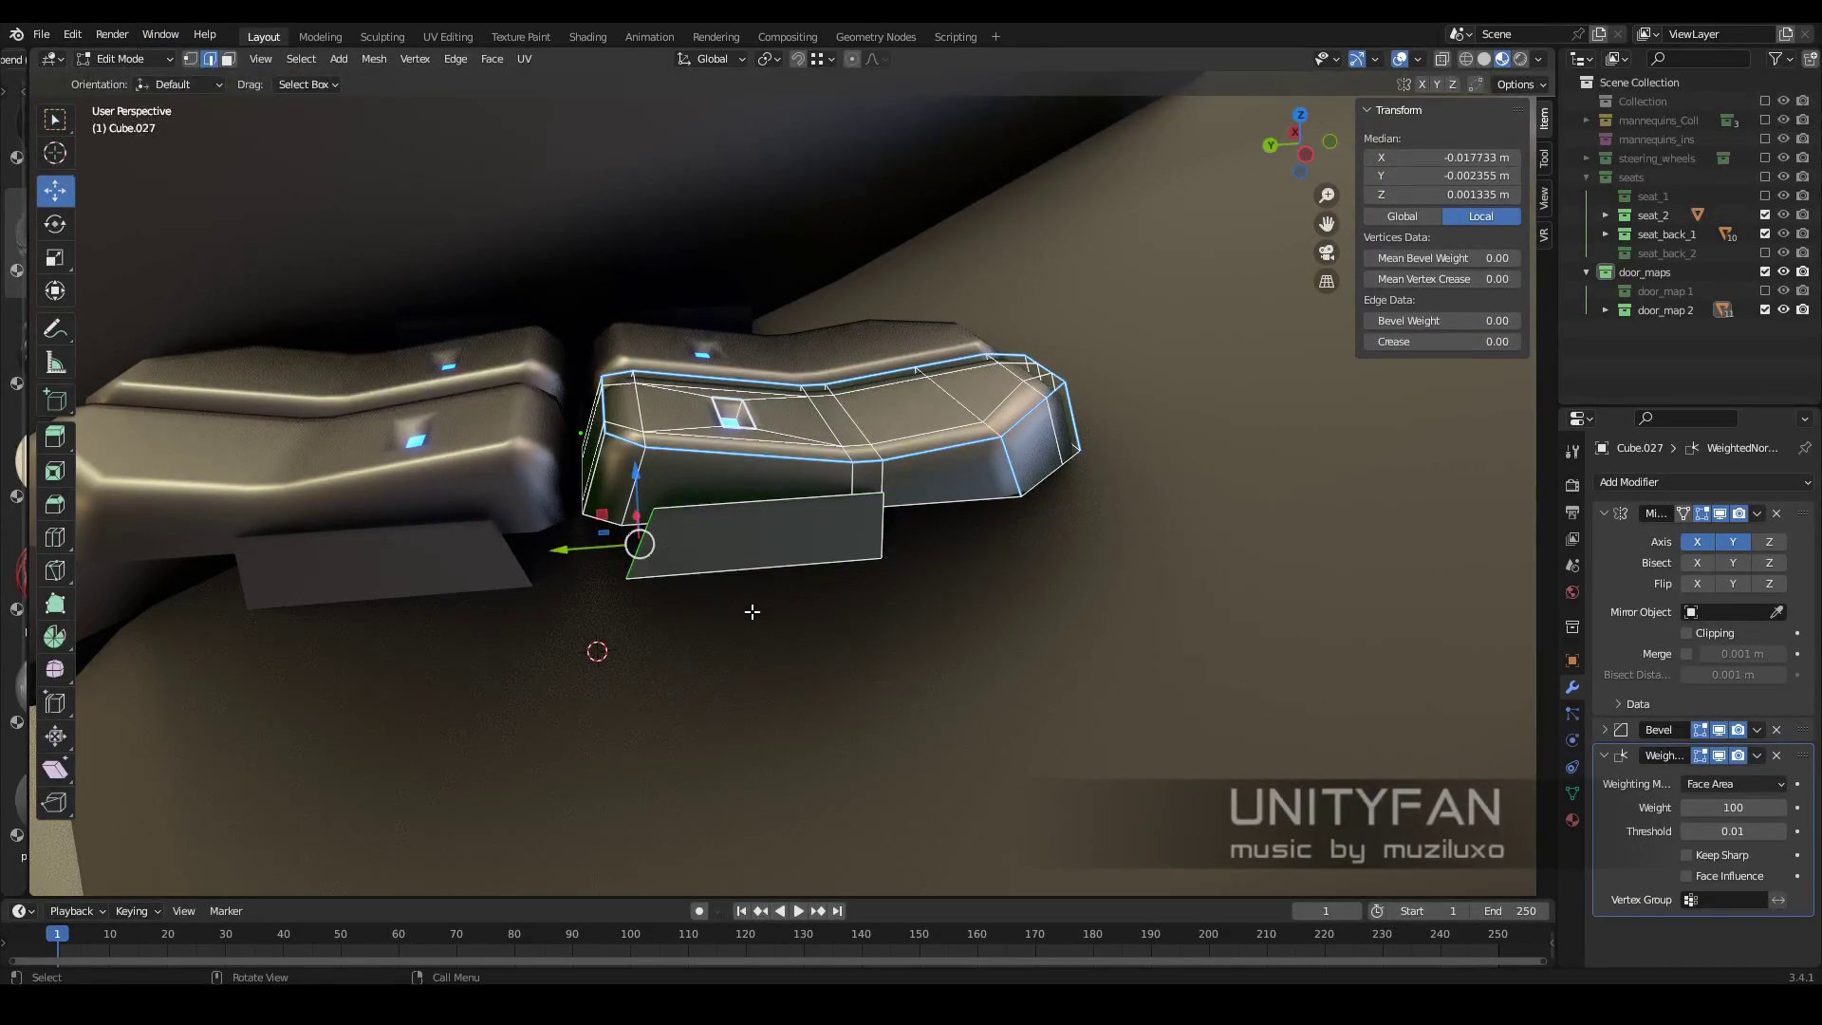
{"action": "middle_click_drag", "start_coordinate": [949, 474], "coordinate": [777, 514]}
{"action": "scroll", "coordinate": [776, 513], "scroll_direction": "down", "scroll_amount": 3}
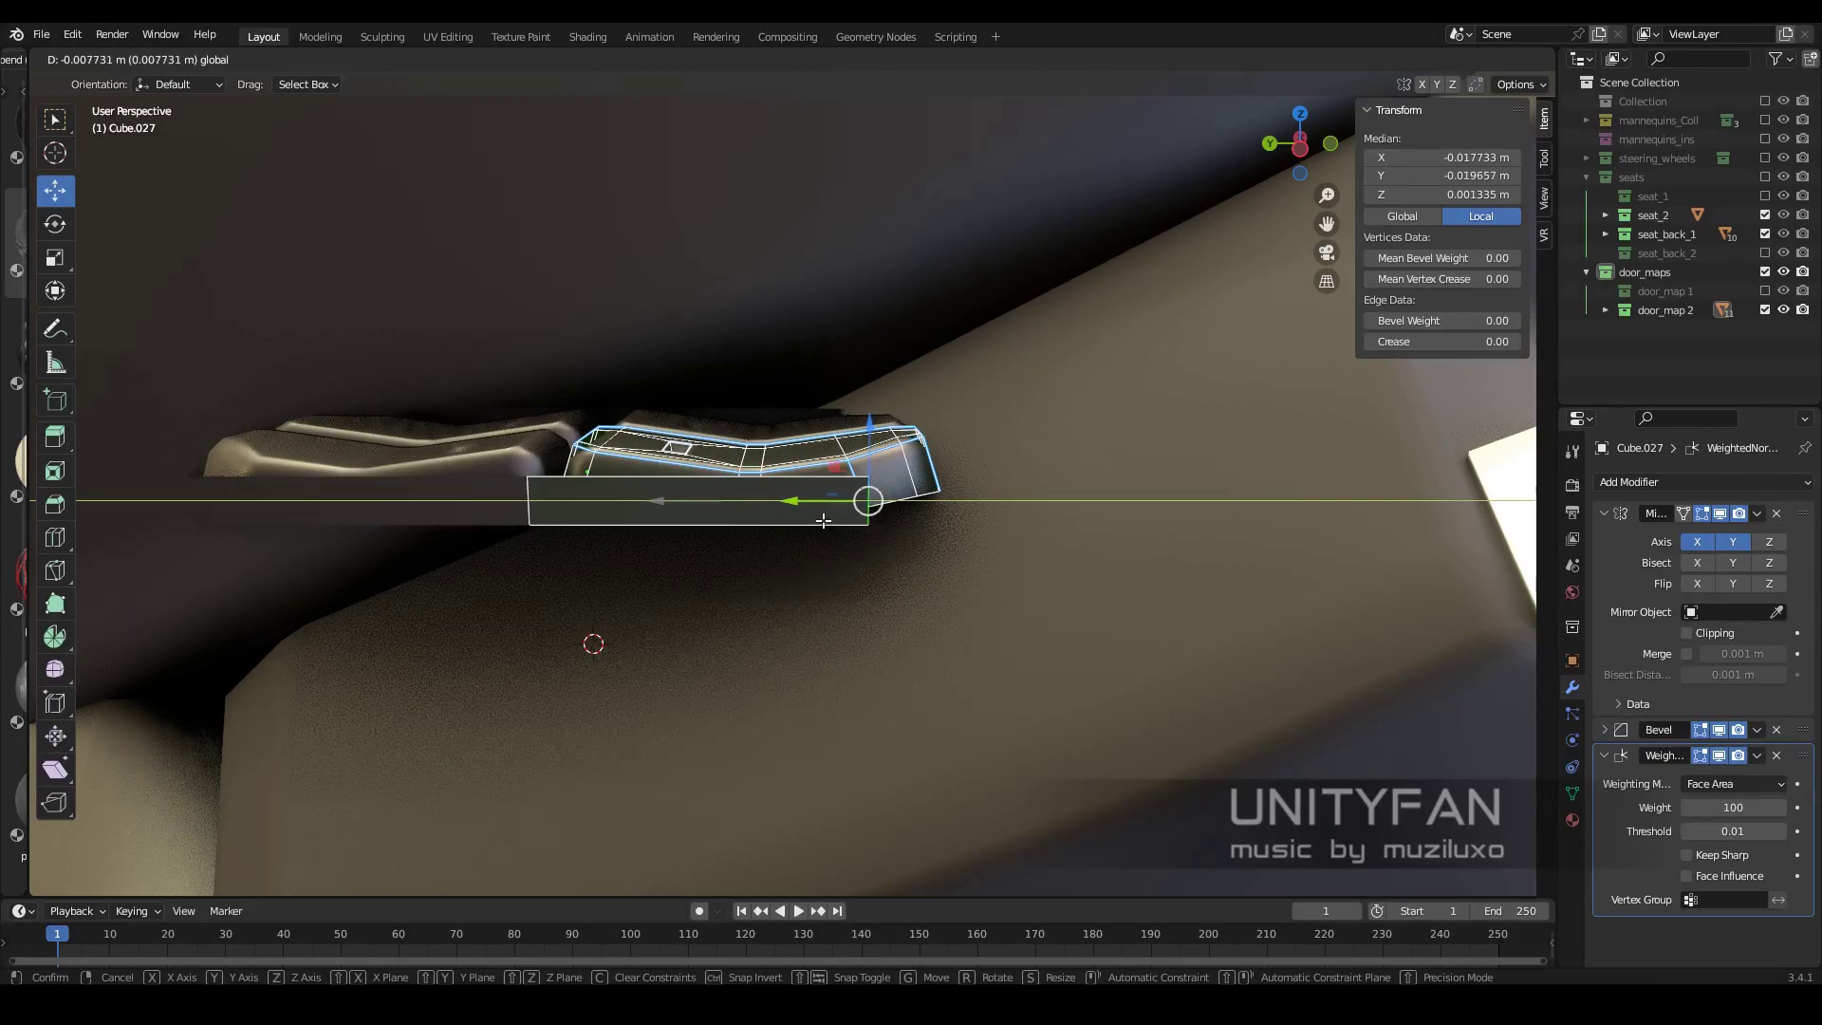
{"action": "key", "text": "KP_7"}
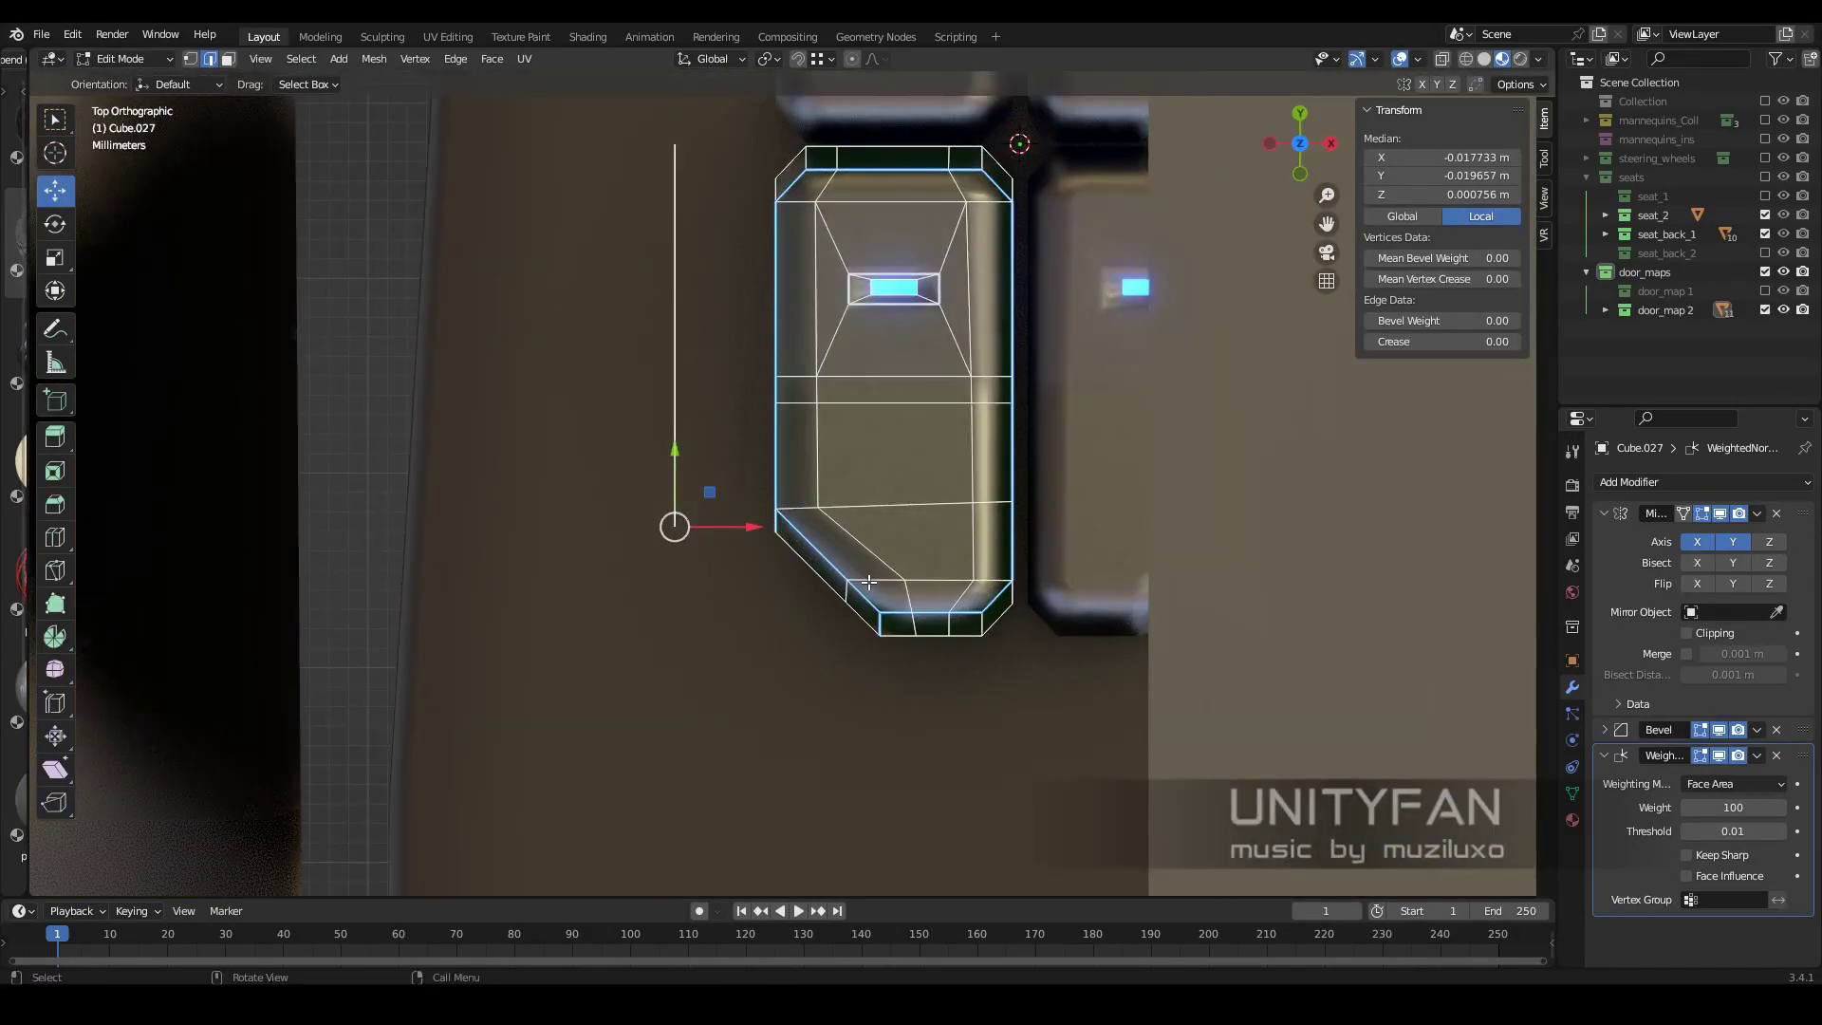
{"action": "left_click", "coordinate": [907, 681]}
{"action": "middle_click_drag", "start_coordinate": [906, 681], "coordinate": [842, 659]}
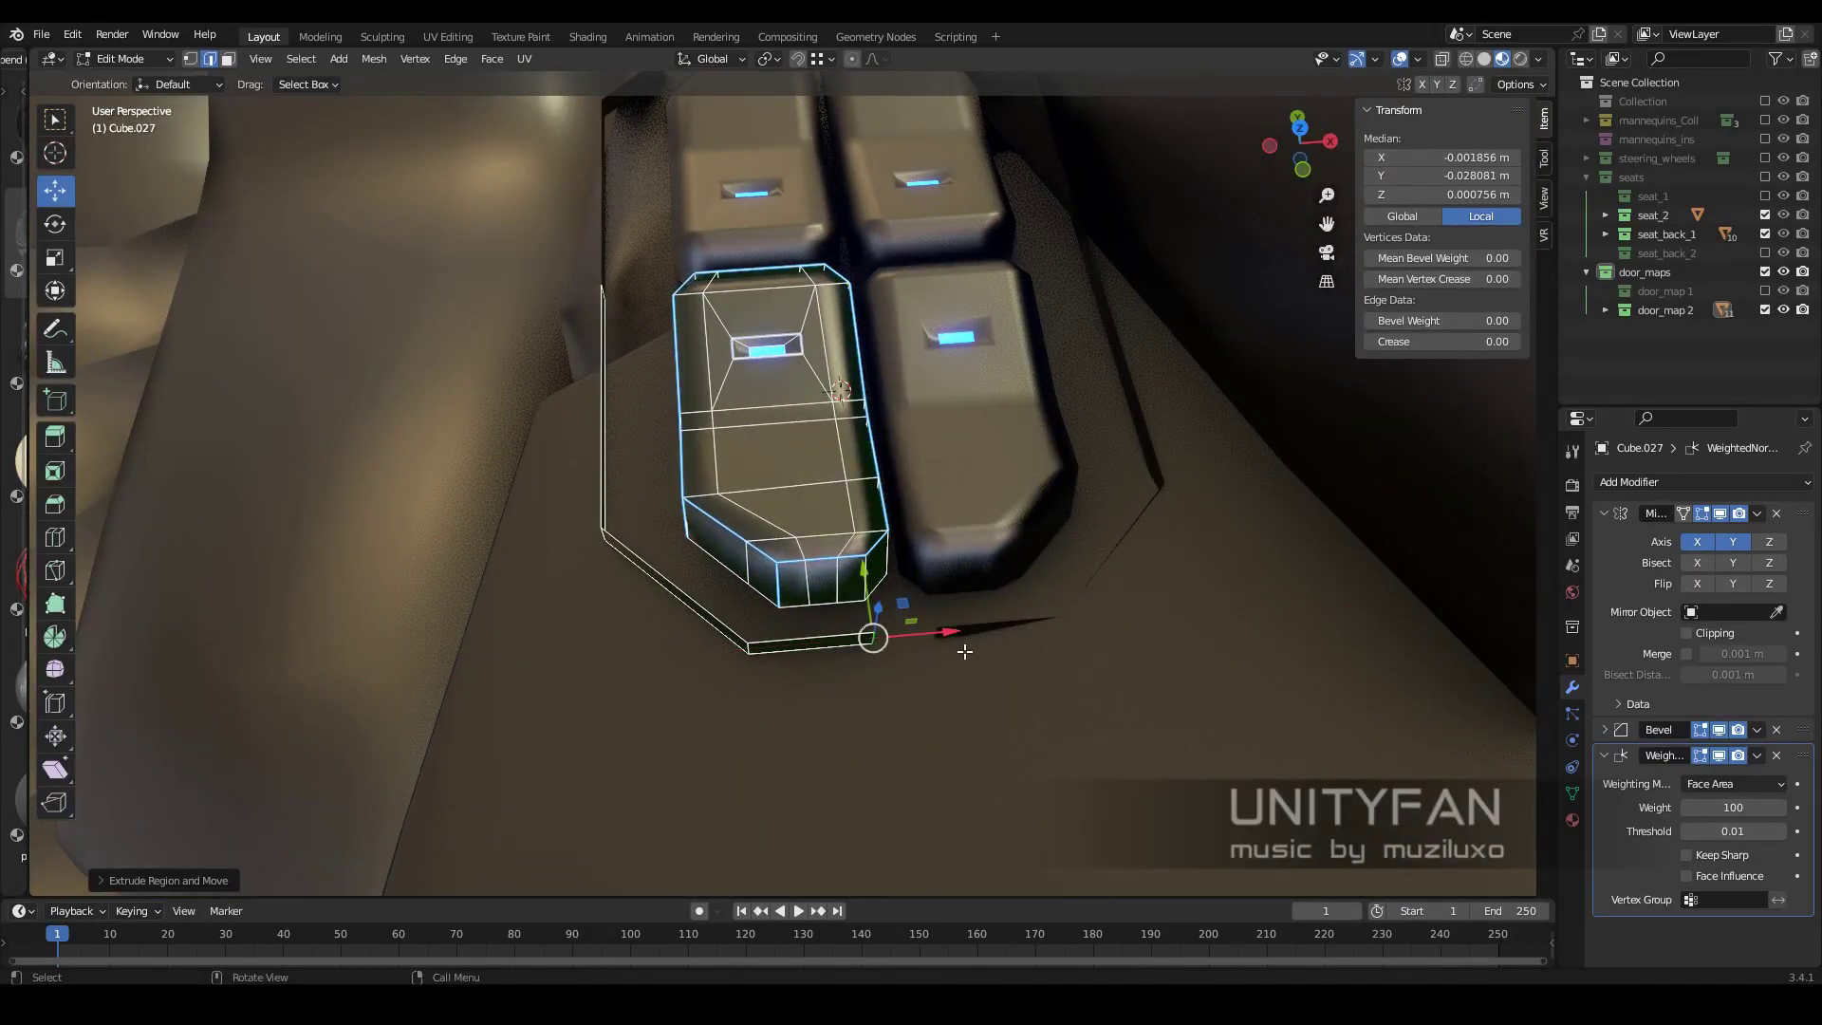
{"action": "mouse_move", "coordinate": [965, 652]}
{"action": "middle_mouse_down"}
{"action": "mouse_move", "coordinate": [1123, 566]}
{"action": "mouse_move", "coordinate": [985, 557]}
{"action": "mouse_move", "coordinate": [1107, 631]}
{"action": "mouse_move", "coordinate": [908, 590]}
{"action": "middle_mouse_up"}
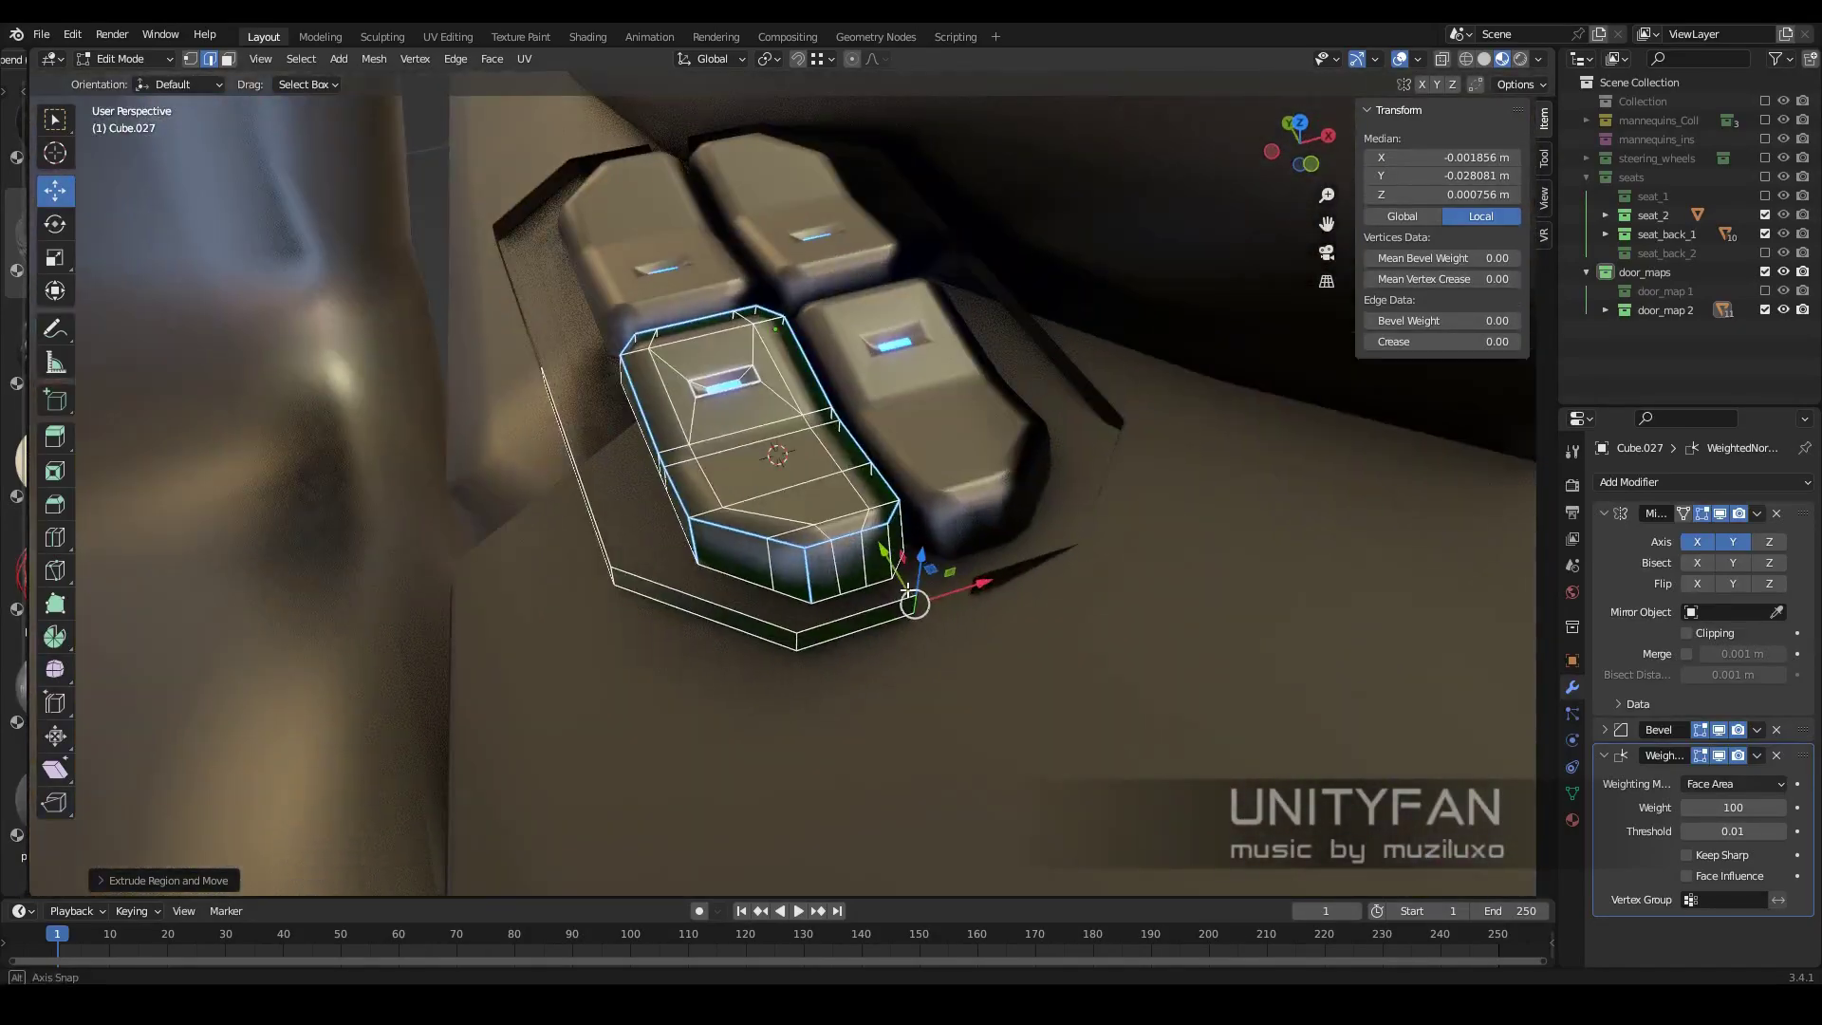
Enable Mirror Merge at 0.0001 m and slide the surround's base edges along Y
{"action": "left_click", "coordinate": [1687, 654]}
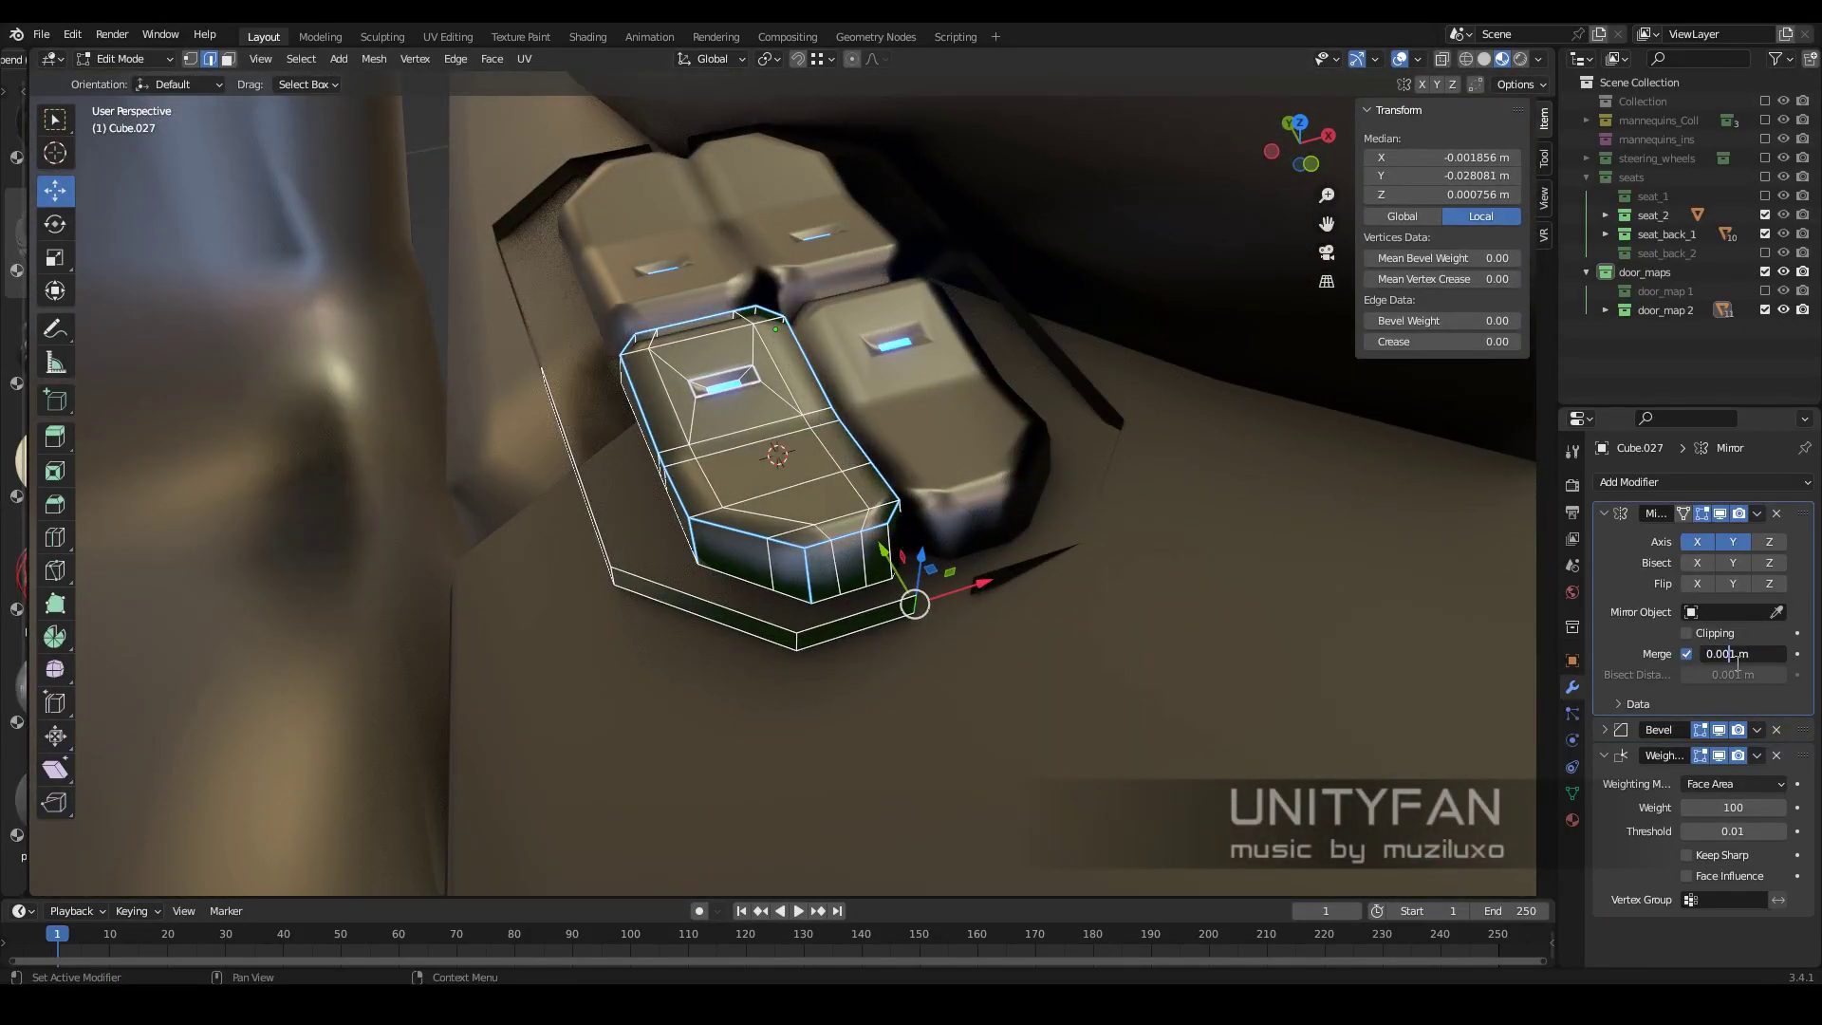
{"action": "mouse_move", "coordinate": [852, 732]}
{"action": "middle_mouse_down"}
{"action": "mouse_move", "coordinate": [1086, 575]}
{"action": "mouse_move", "coordinate": [950, 608]}
{"action": "mouse_move", "coordinate": [1092, 532]}
{"action": "middle_mouse_up"}
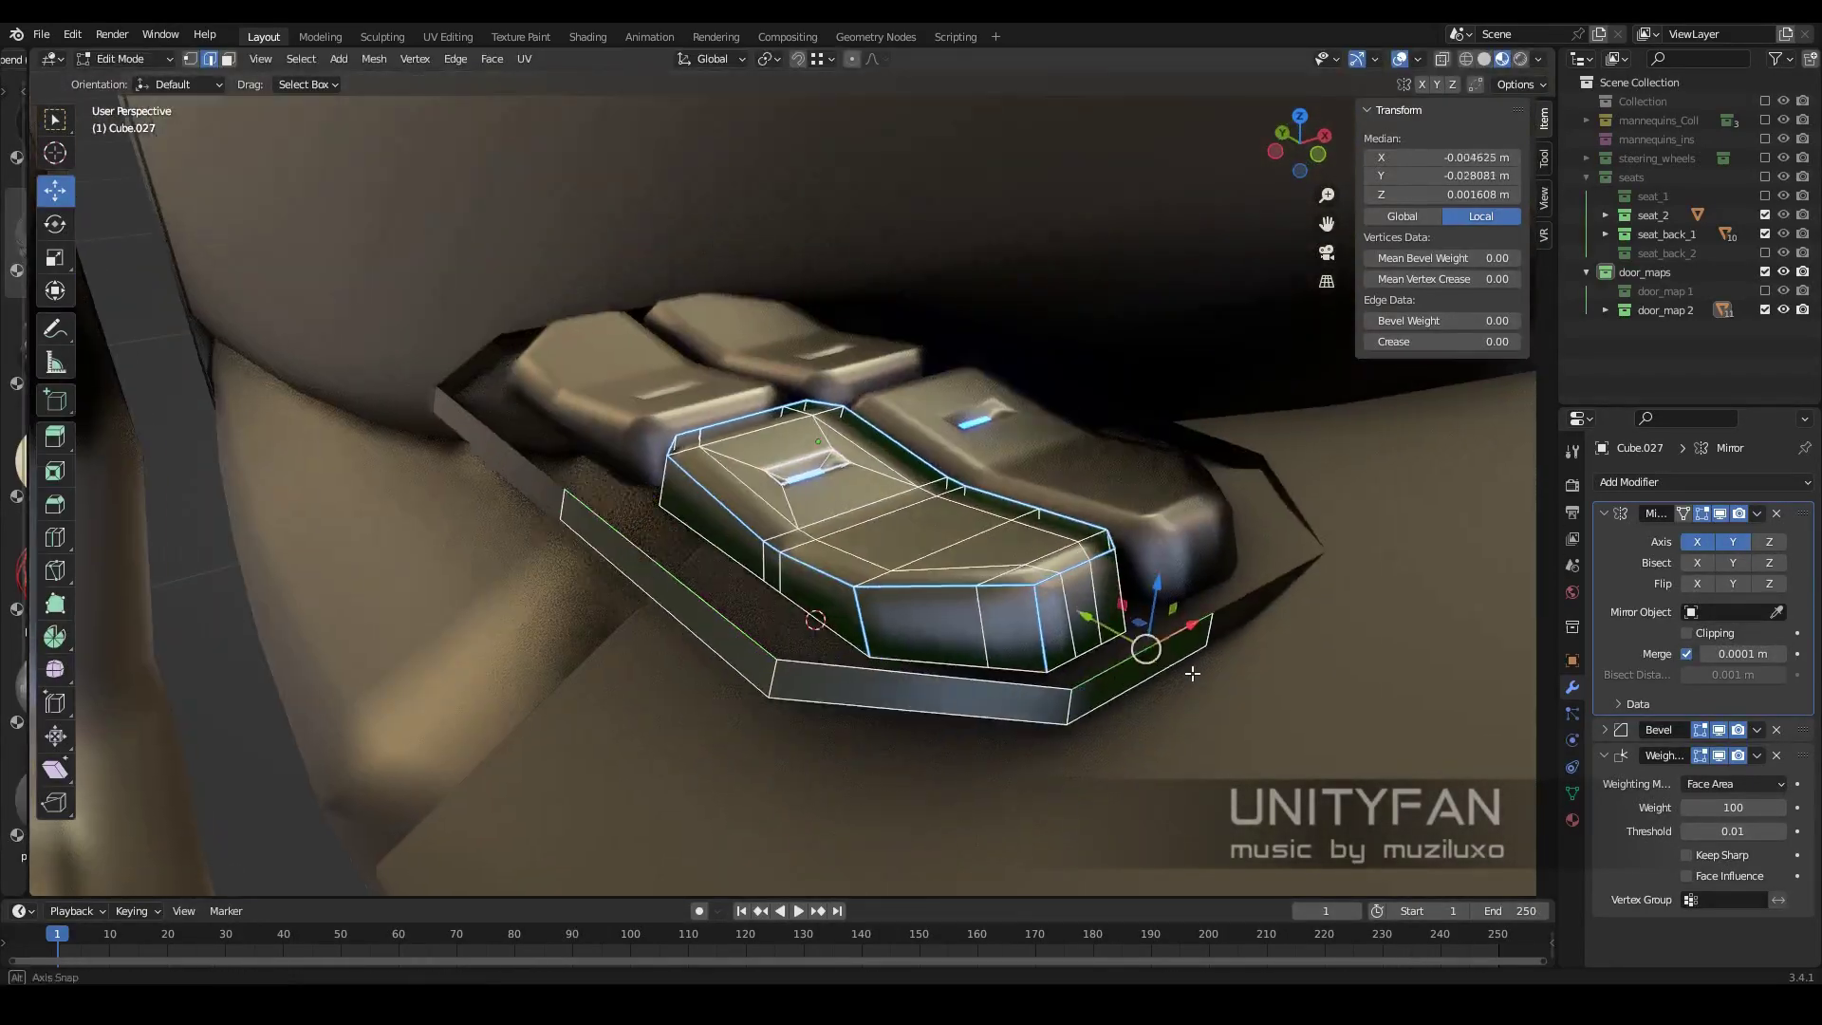
{"action": "left_click_drag", "start_coordinate": [1092, 531], "coordinate": [1092, 517]}
{"action": "middle_click_drag", "start_coordinate": [1093, 517], "coordinate": [1077, 607]}
{"action": "left_click_drag", "start_coordinate": [1096, 582], "coordinate": [1111, 588]}
{"action": "middle_click_drag", "start_coordinate": [1111, 588], "coordinate": [1148, 600]}
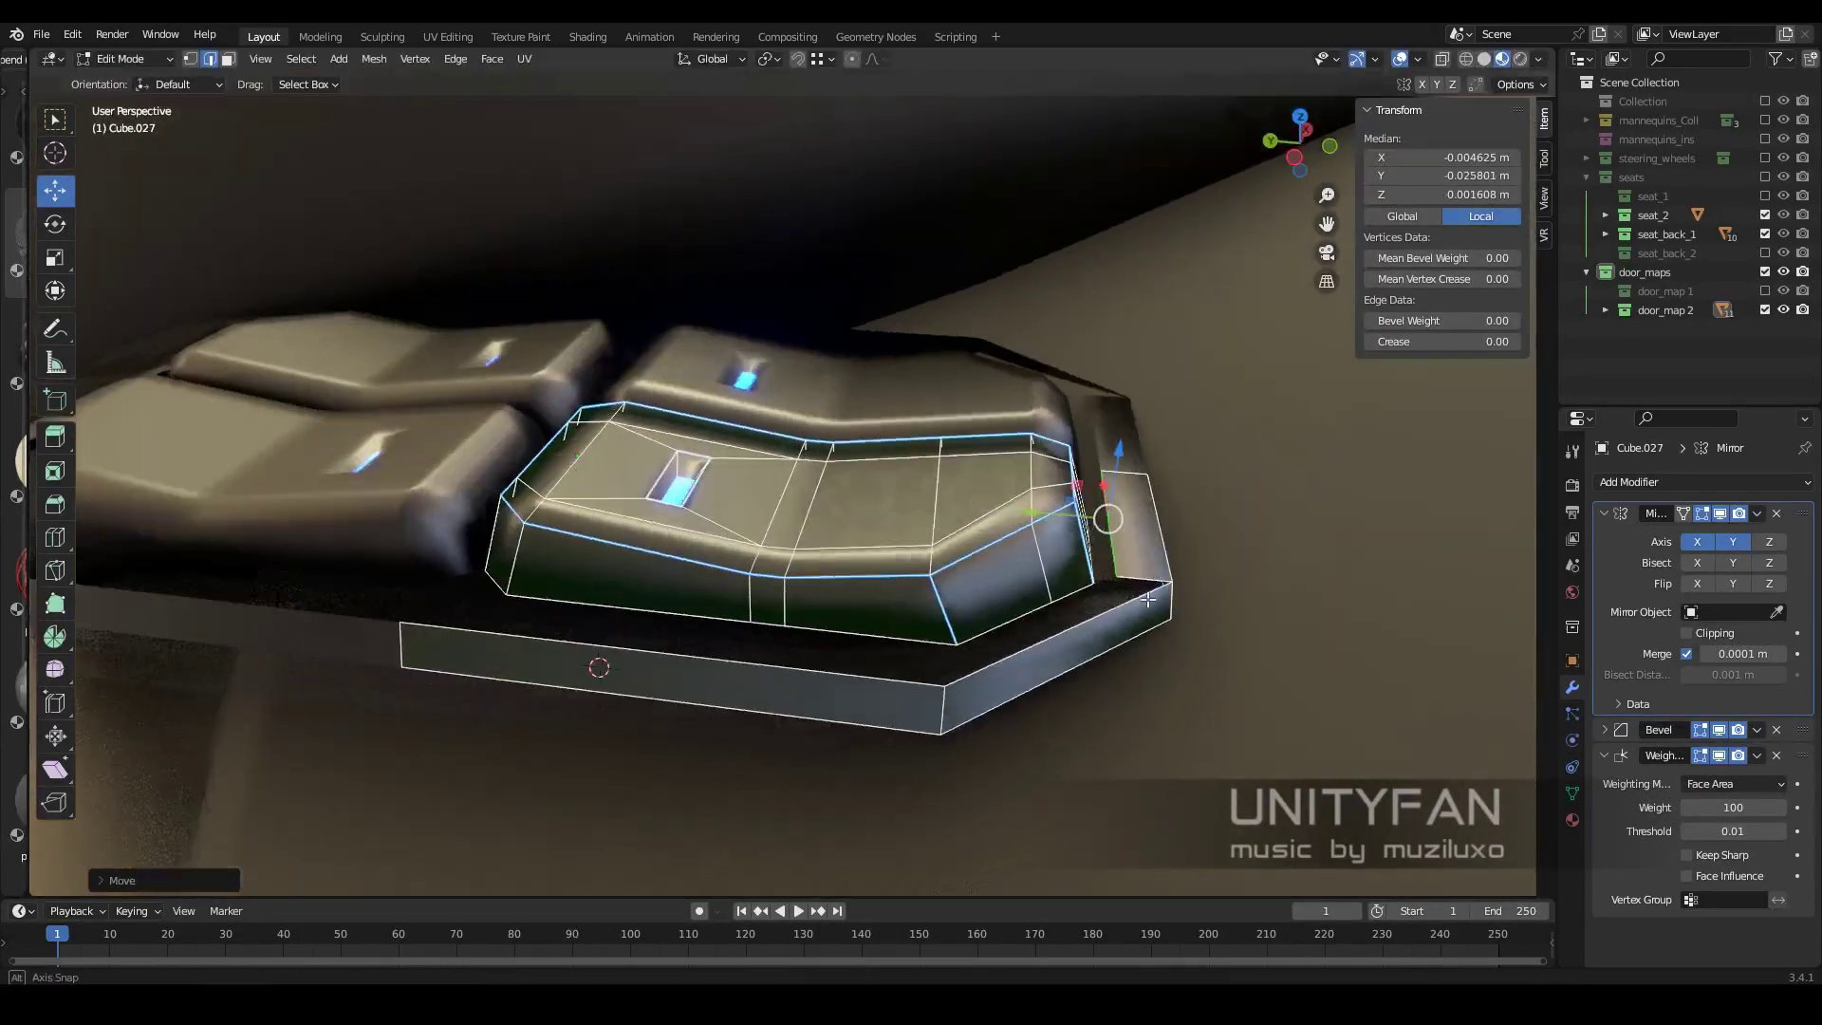
{"action": "middle_click_drag", "start_coordinate": [813, 627], "coordinate": [741, 504]}
{"action": "left_click", "coordinate": [884, 497]}
{"action": "mouse_move", "coordinate": [884, 497]}
{"action": "middle_mouse_down"}
{"action": "mouse_move", "coordinate": [1107, 552]}
{"action": "mouse_move", "coordinate": [922, 655]}
{"action": "middle_mouse_up"}
Extrude the outer edge again to extend the raised surround
{"action": "key", "text": "1"}
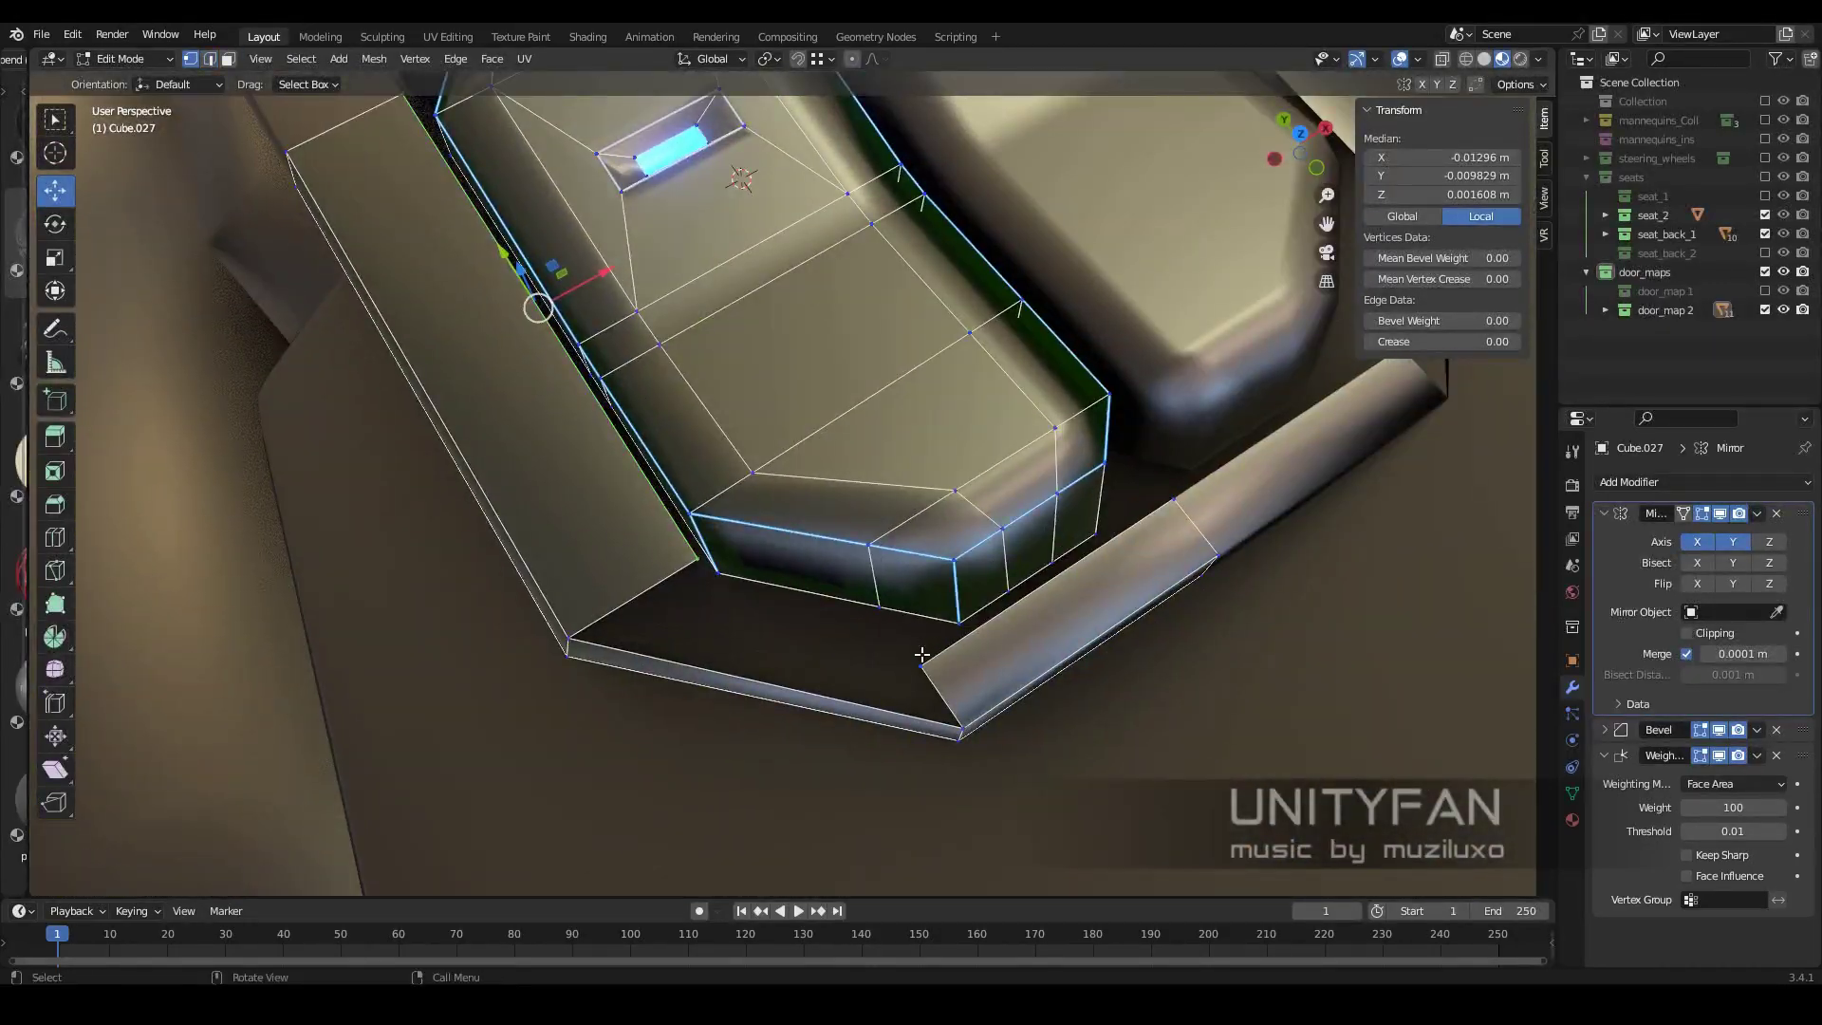
{"action": "middle_click_drag", "start_coordinate": [1172, 539], "coordinate": [997, 446]}
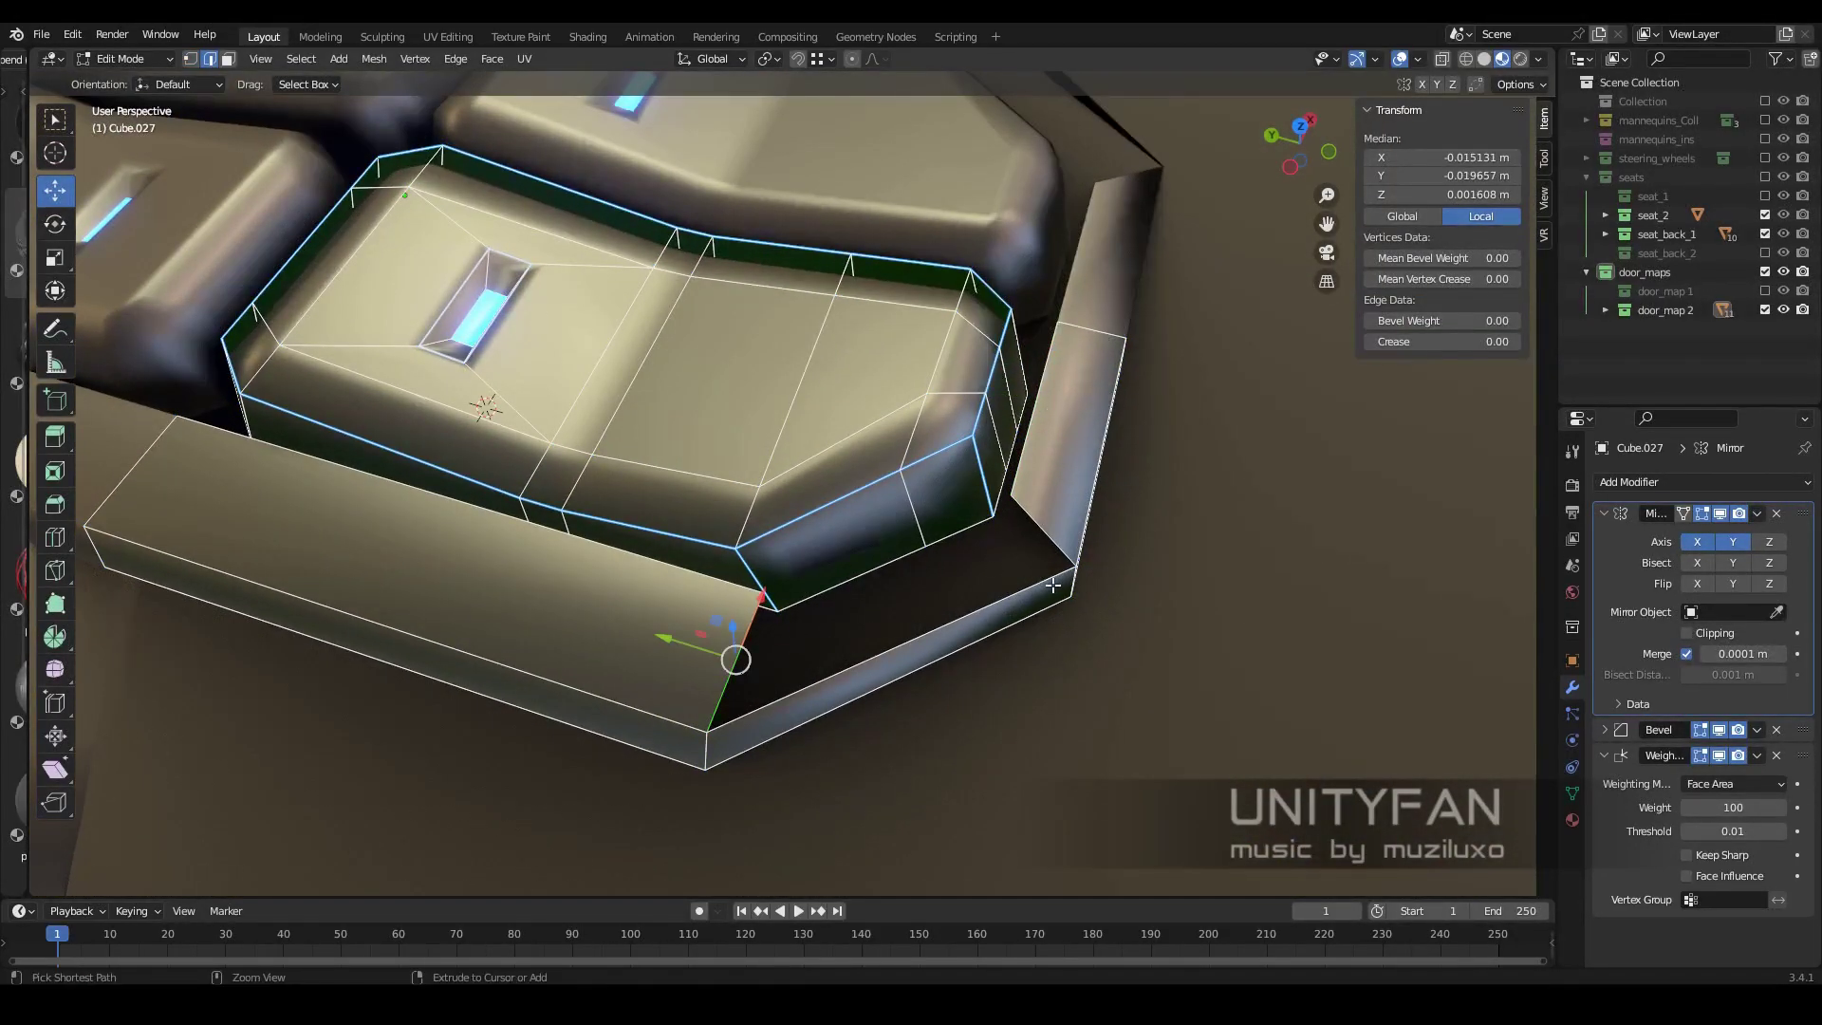
{"action": "scroll", "coordinate": [1042, 563], "scroll_direction": "down", "scroll_amount": 4}
{"action": "mouse_move", "coordinate": [1009, 509]}
{"action": "middle_mouse_down"}
{"action": "mouse_move", "coordinate": [944, 551]}
{"action": "mouse_move", "coordinate": [1005, 549]}
{"action": "middle_mouse_up"}
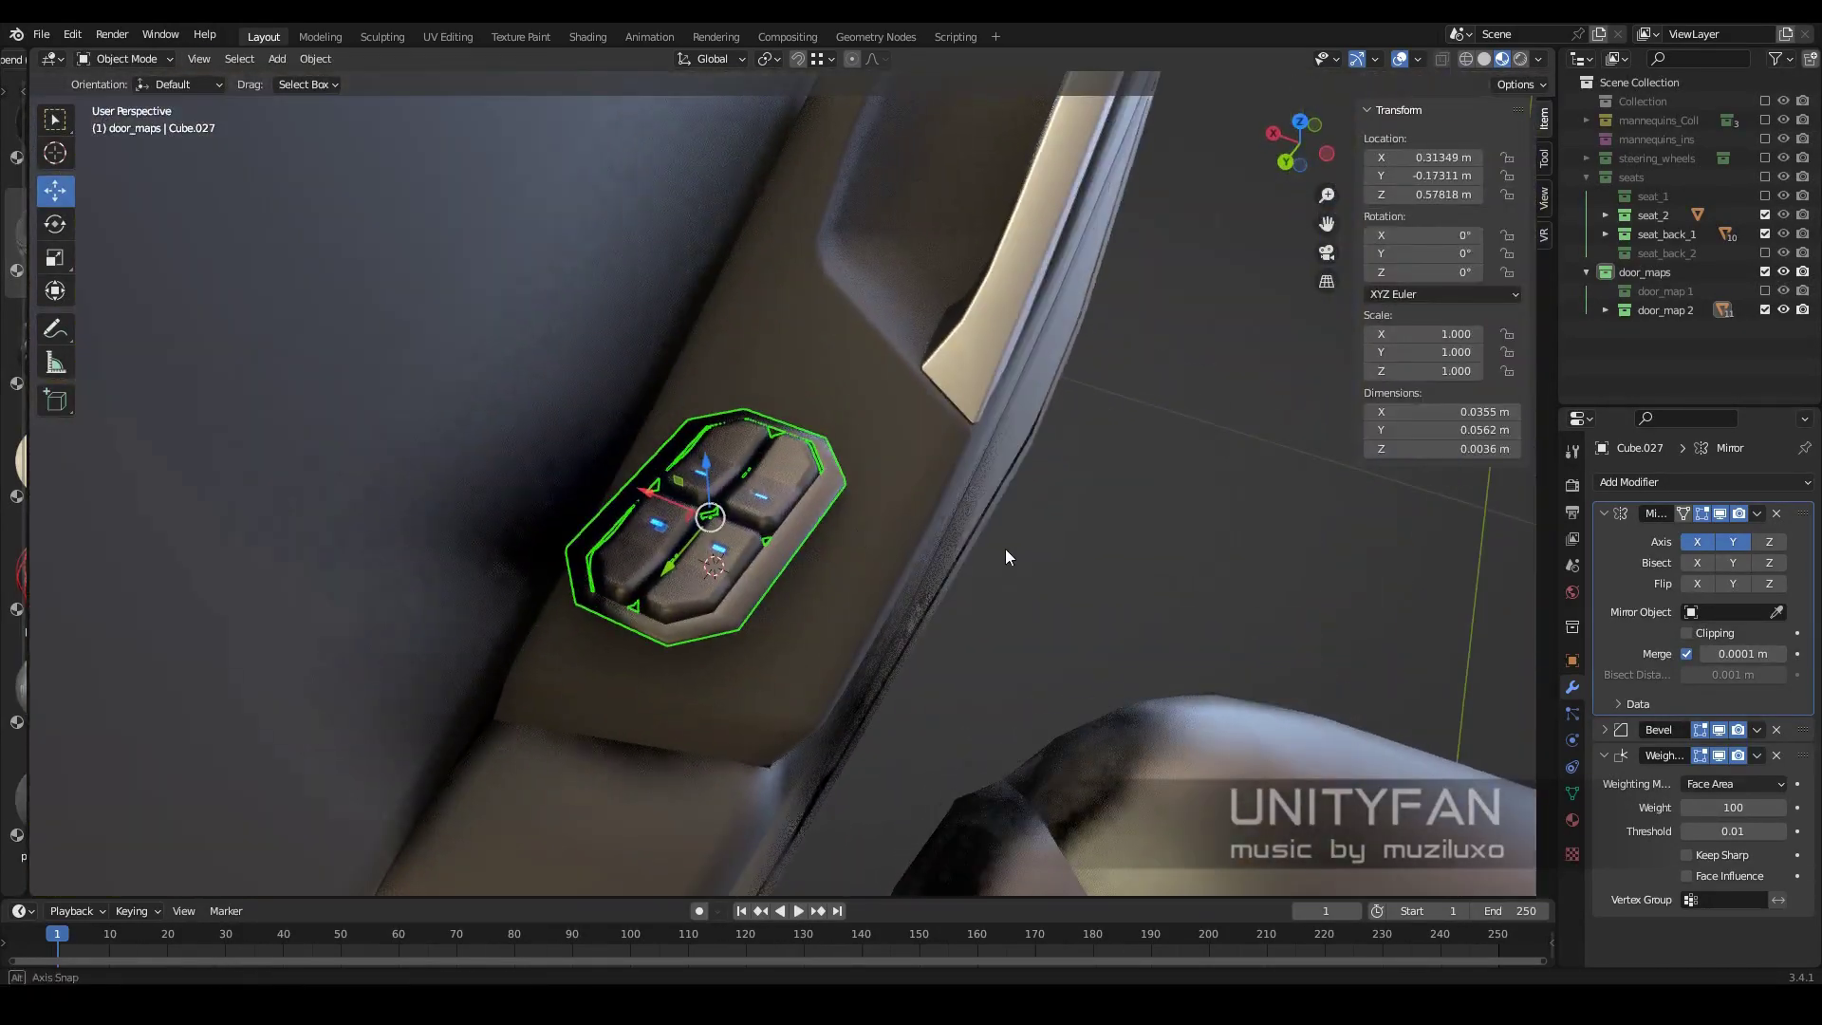
{"action": "scroll", "coordinate": [874, 503], "scroll_direction": "up", "scroll_amount": 4}
{"action": "mouse_move", "coordinate": [874, 503]}
{"action": "middle_mouse_down"}
{"action": "mouse_move", "coordinate": [847, 527]}
{"action": "mouse_move", "coordinate": [903, 450]}
{"action": "mouse_move", "coordinate": [1011, 738]}
{"action": "middle_mouse_up"}
{"action": "key", "text": "e"}
{"action": "left_click", "coordinate": [848, 526]}
{"action": "left_click", "coordinate": [884, 563]}
{"action": "left_click", "coordinate": [871, 504]}
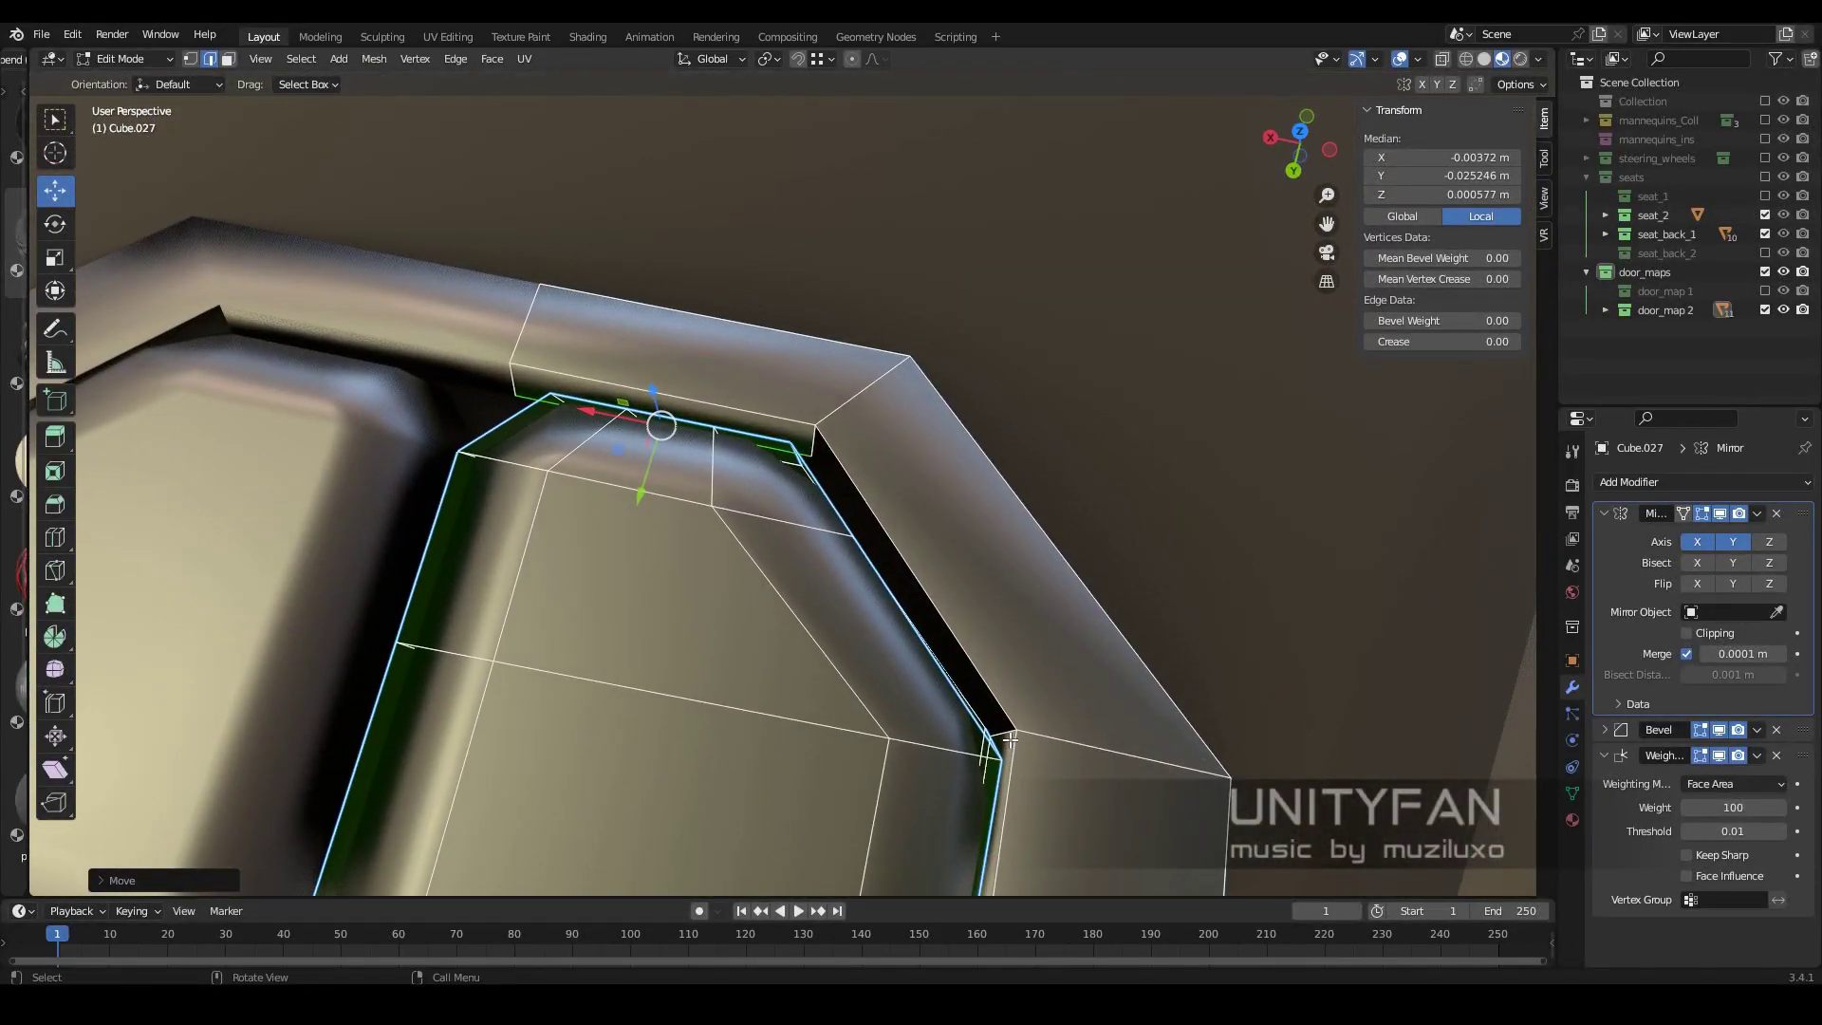
Nudge the surround vertices and clear the bevel weight on its edges
{"action": "scroll", "coordinate": [886, 499], "scroll_direction": "up", "scroll_amount": 2}
{"action": "key", "text": "1"}
{"action": "left_click", "coordinate": [768, 448]}
{"action": "scroll", "coordinate": [769, 448], "scroll_direction": "down", "scroll_amount": 4}
{"action": "mouse_move", "coordinate": [769, 448]}
{"action": "middle_mouse_down"}
{"action": "mouse_move", "coordinate": [965, 523]}
{"action": "mouse_move", "coordinate": [1476, 377]}
{"action": "middle_mouse_up"}
{"action": "key", "text": "ctrl+z"}
{"action": "scroll", "coordinate": [1476, 377], "scroll_direction": "up", "scroll_amount": 2}
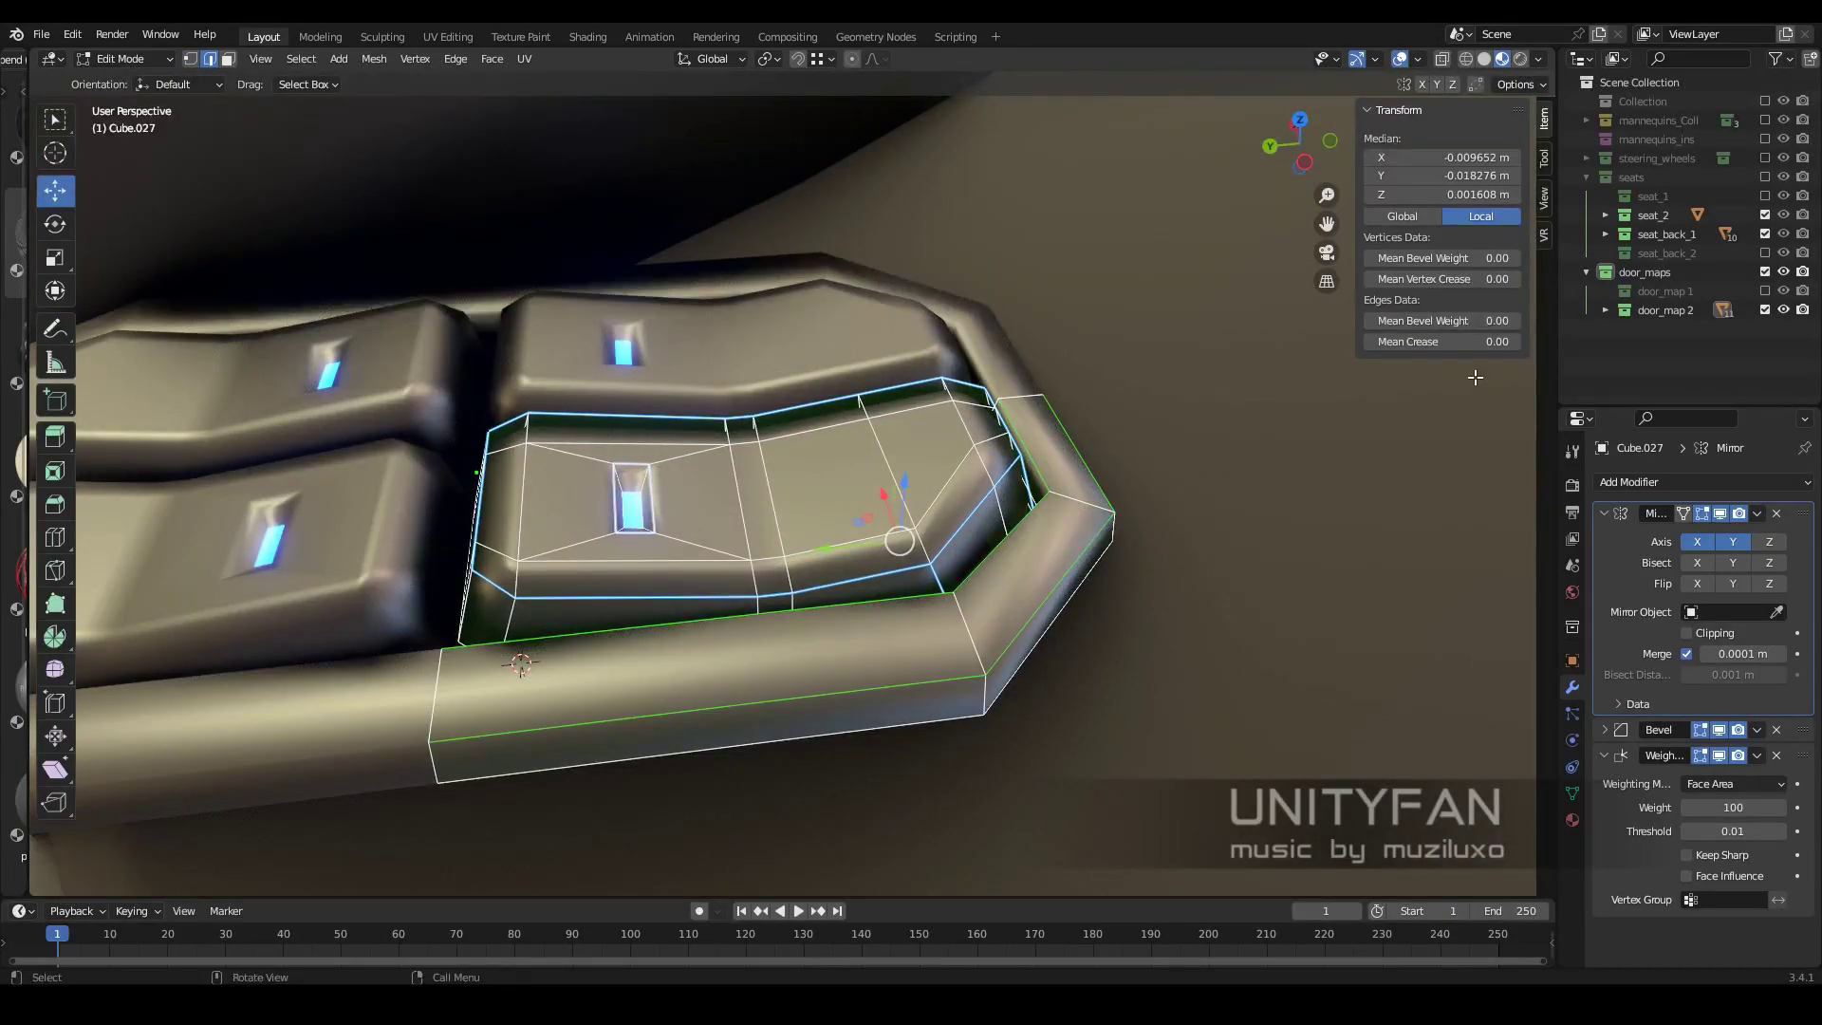
{"action": "mouse_move", "coordinate": [1035, 581]}
{"action": "middle_mouse_down", "text": "shift"}
{"action": "mouse_move", "coordinate": [1036, 493]}
{"action": "mouse_move", "coordinate": [1006, 556]}
{"action": "mouse_move", "coordinate": [868, 602]}
{"action": "mouse_move", "coordinate": [937, 526]}
{"action": "mouse_move", "coordinate": [907, 471]}
{"action": "mouse_move", "coordinate": [976, 612]}
{"action": "mouse_move", "coordinate": [947, 531]}
{"action": "mouse_move", "coordinate": [956, 640]}
{"action": "mouse_move", "coordinate": [899, 618]}
{"action": "mouse_move", "coordinate": [918, 537]}
{"action": "middle_mouse_up", "text": "shift"}
Toggle out of and back into Edit Mode and select other edges of the switch
{"action": "key", "text": "Tab"}
{"action": "scroll", "coordinate": [1079, 486], "scroll_direction": "down", "scroll_amount": 3}
{"action": "key", "text": "Tab"}
{"action": "key", "text": "Tab"}
{"action": "key", "text": "Tab"}
{"action": "left_click", "coordinate": [944, 626]}
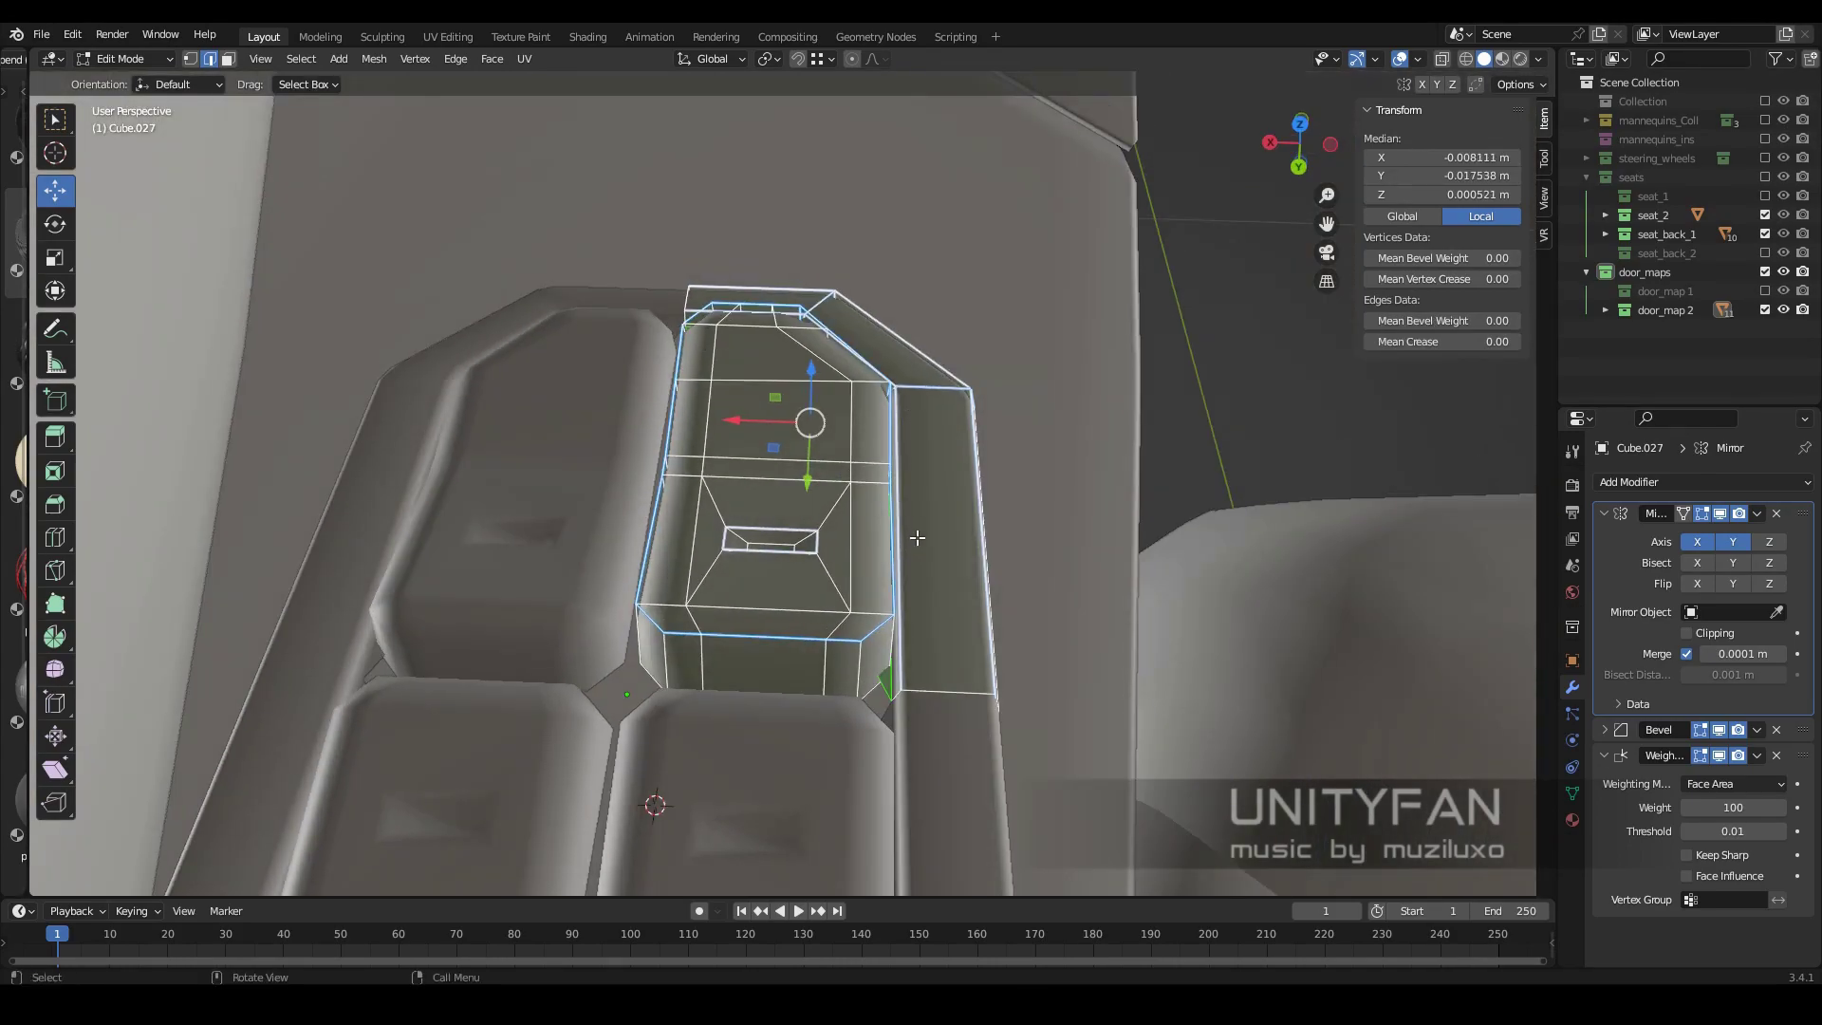
{"action": "left_click", "coordinate": [907, 670]}
{"action": "middle_click_drag", "start_coordinate": [906, 672], "coordinate": [908, 682]}
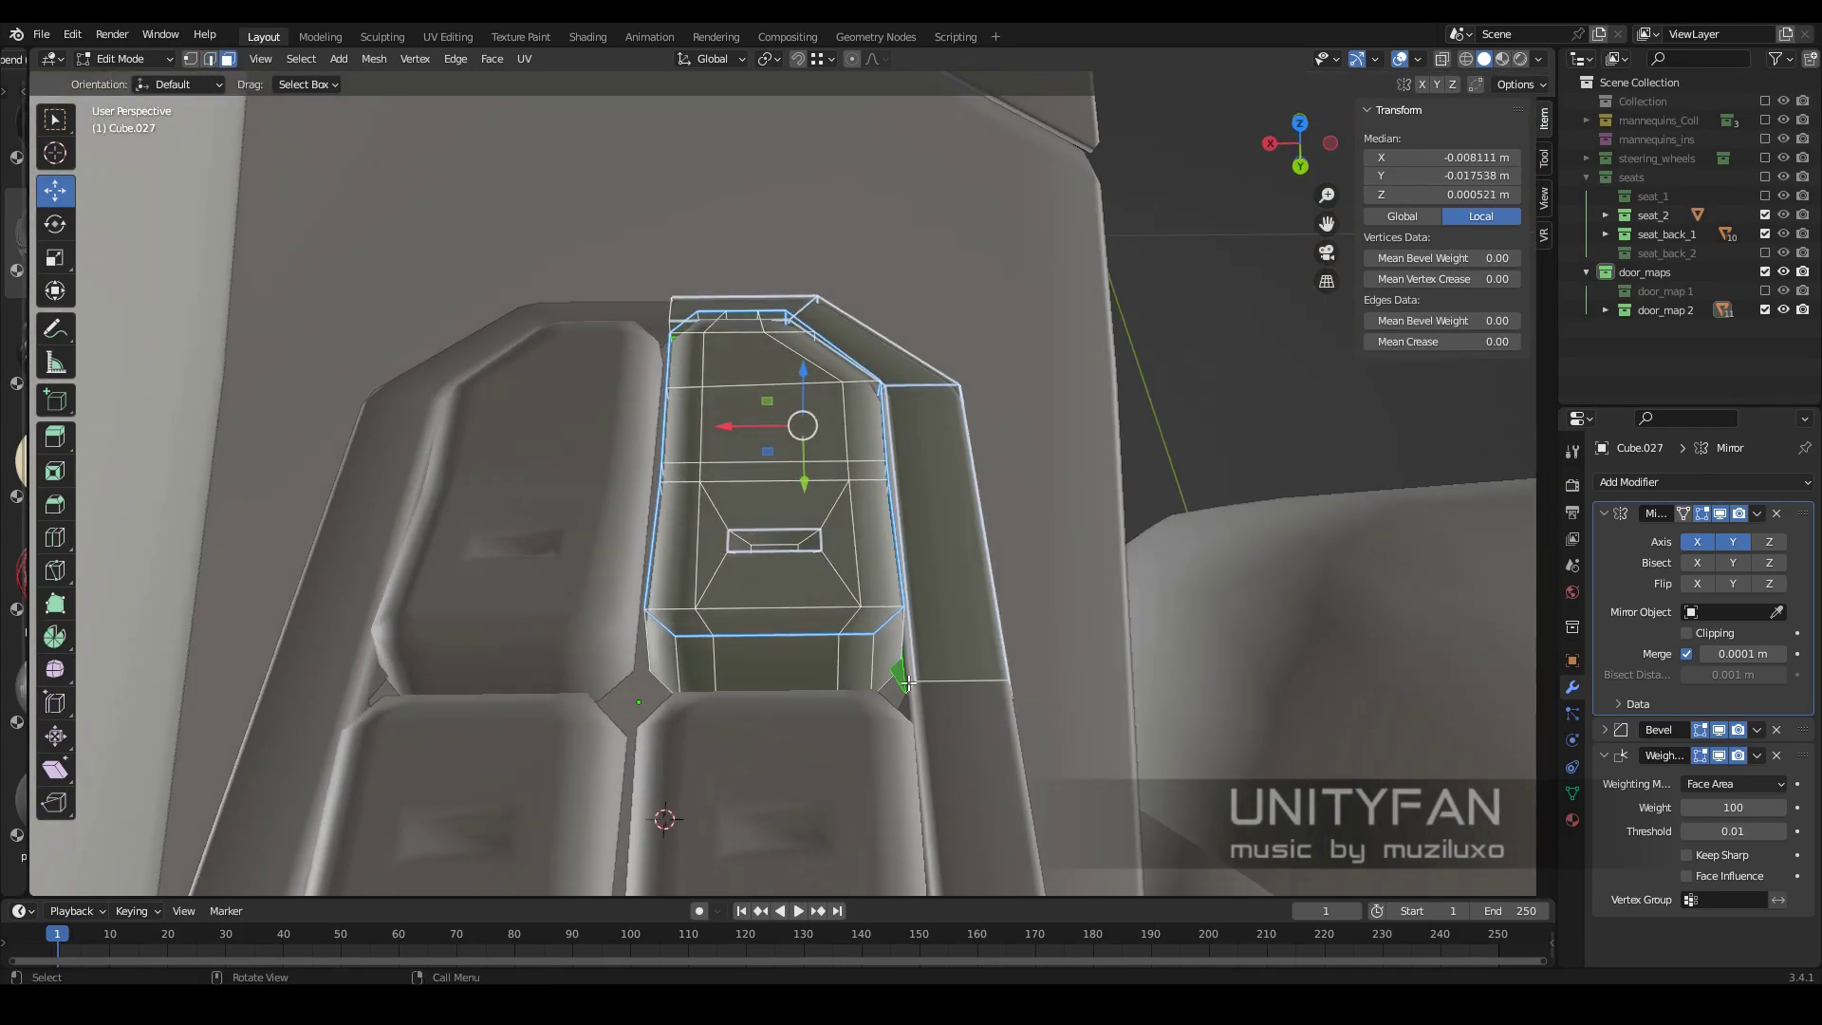
Assign the blocker material to the new material slot on the switch buttons
{"action": "key", "text": "1"}
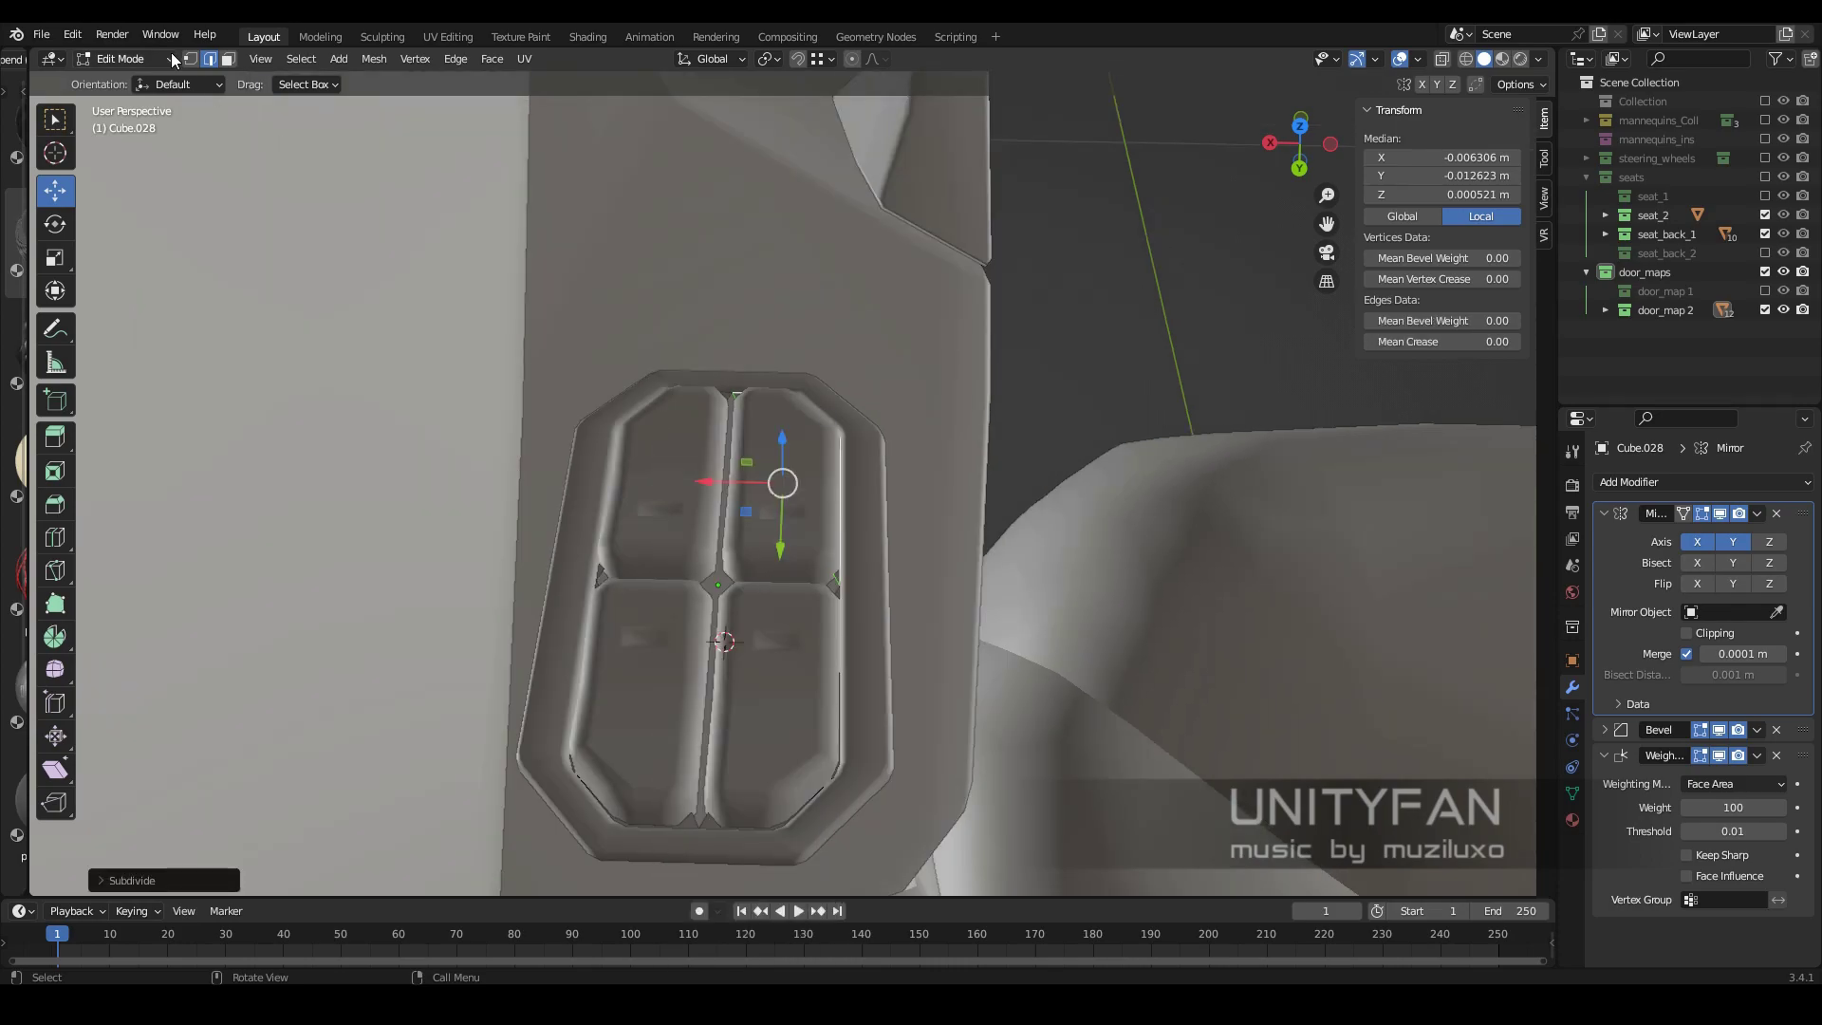
{"action": "key", "text": "alt+z"}
{"action": "key", "text": "shift+z"}
{"action": "scroll", "coordinate": [461, 241], "scroll_direction": "up", "scroll_amount": 4}
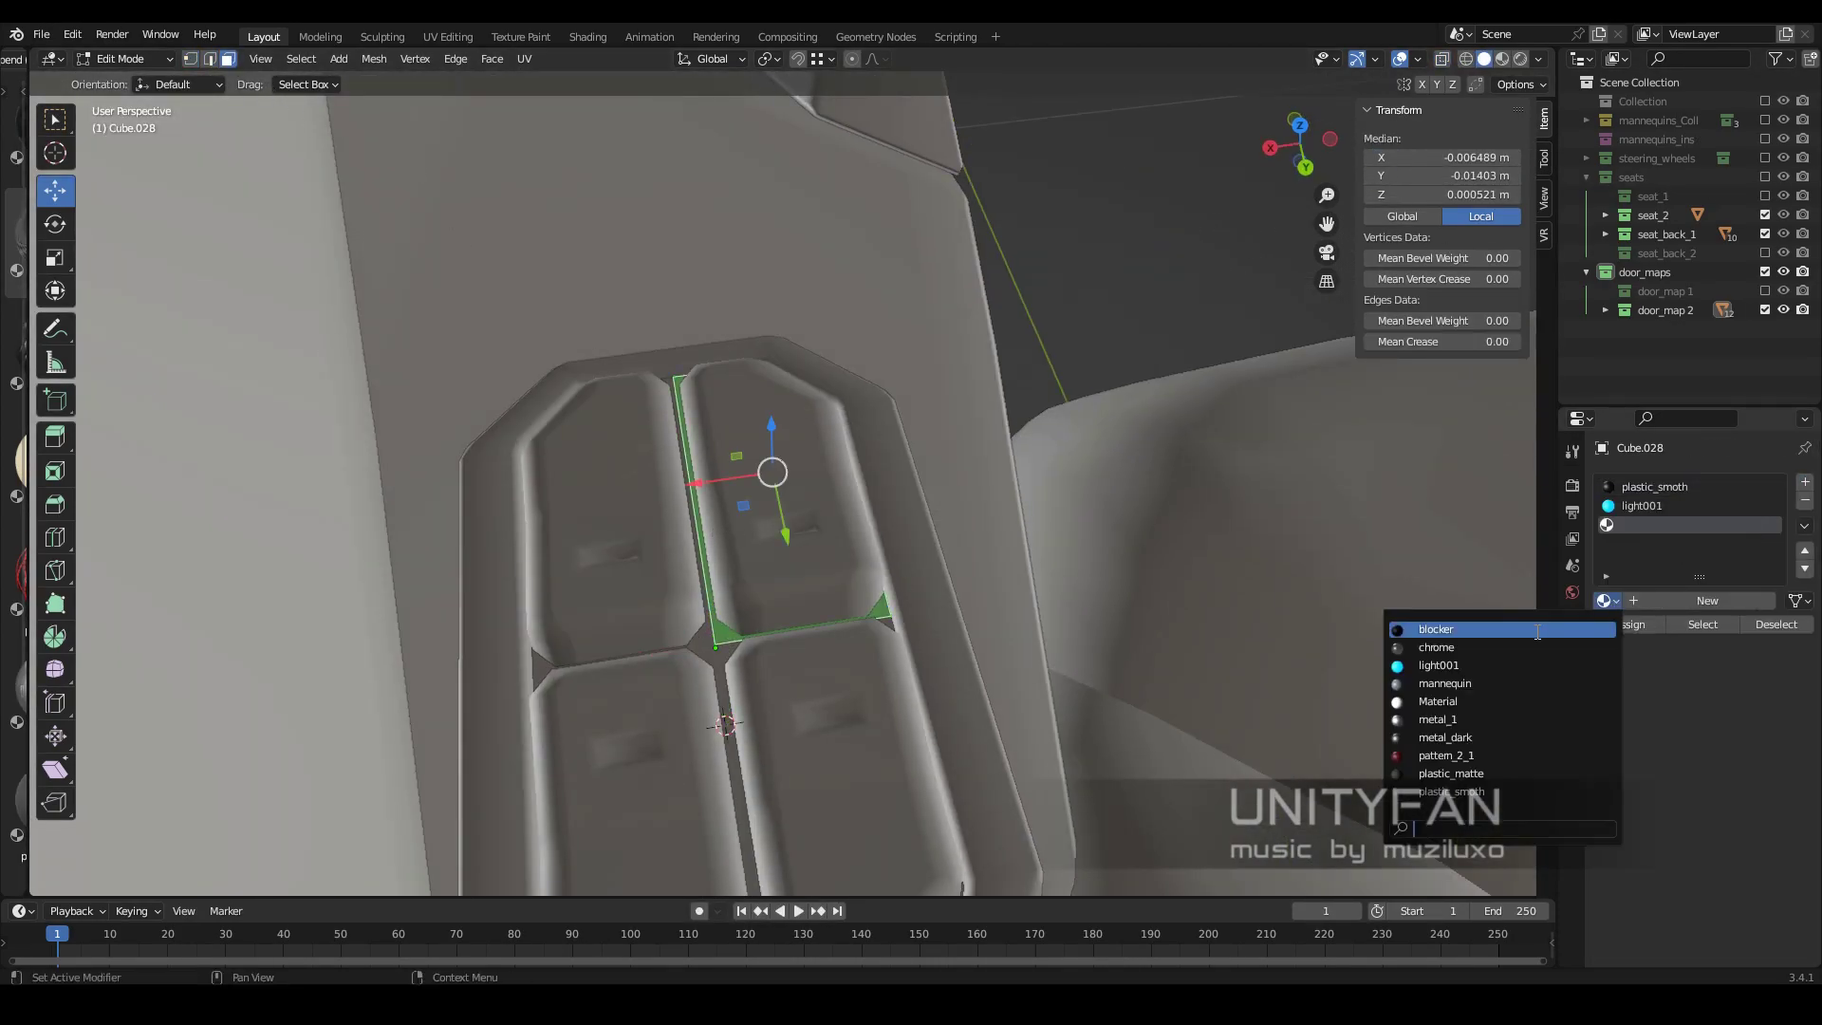
{"action": "left_click", "coordinate": [1537, 631]}
{"action": "scroll", "coordinate": [810, 535], "scroll_direction": "down", "scroll_amount": 3}
{"action": "middle_click_drag", "start_coordinate": [811, 536], "coordinate": [902, 572]}
{"action": "scroll", "coordinate": [881, 551], "scroll_direction": "up", "scroll_amount": 3}
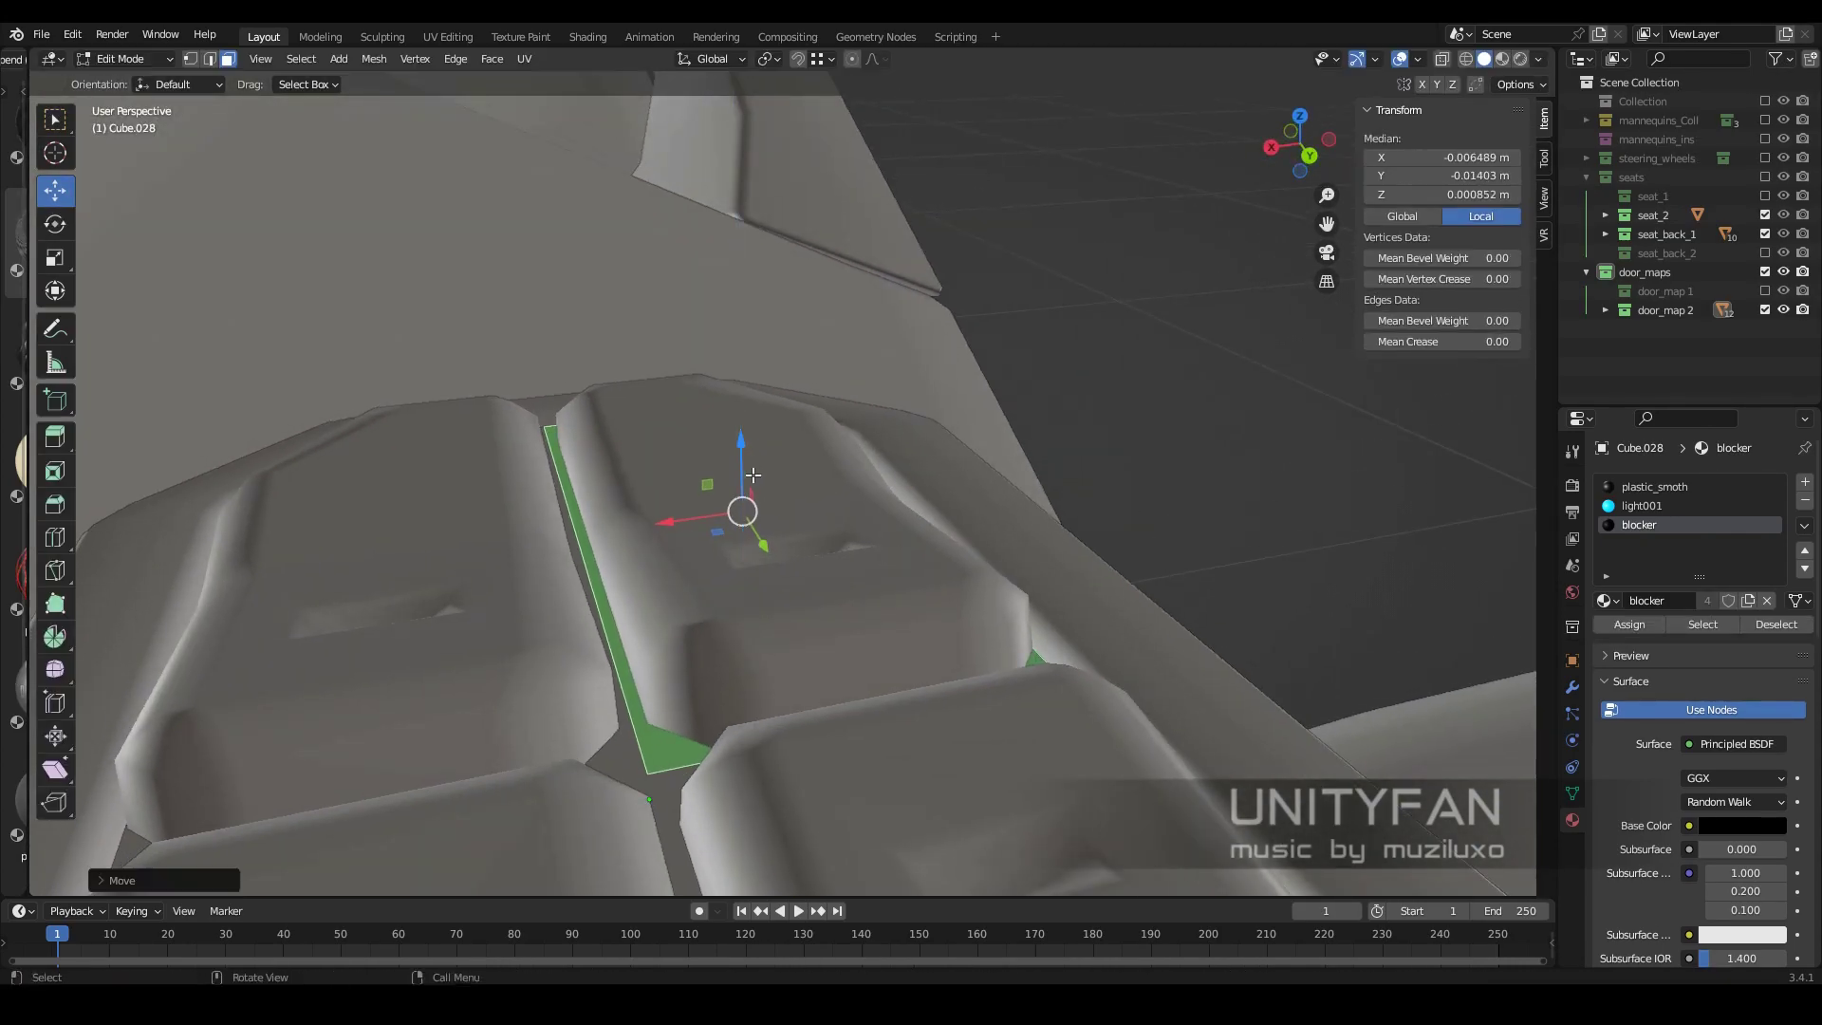
{"action": "mouse_move", "coordinate": [753, 475]}
{"action": "middle_mouse_down"}
{"action": "mouse_move", "coordinate": [732, 602]}
{"action": "mouse_move", "coordinate": [1021, 618]}
{"action": "mouse_move", "coordinate": [883, 660]}
{"action": "middle_mouse_up"}
Select Cube.027 in Object Mode and lower it along Z onto the armrest
{"action": "key", "text": "Tab"}
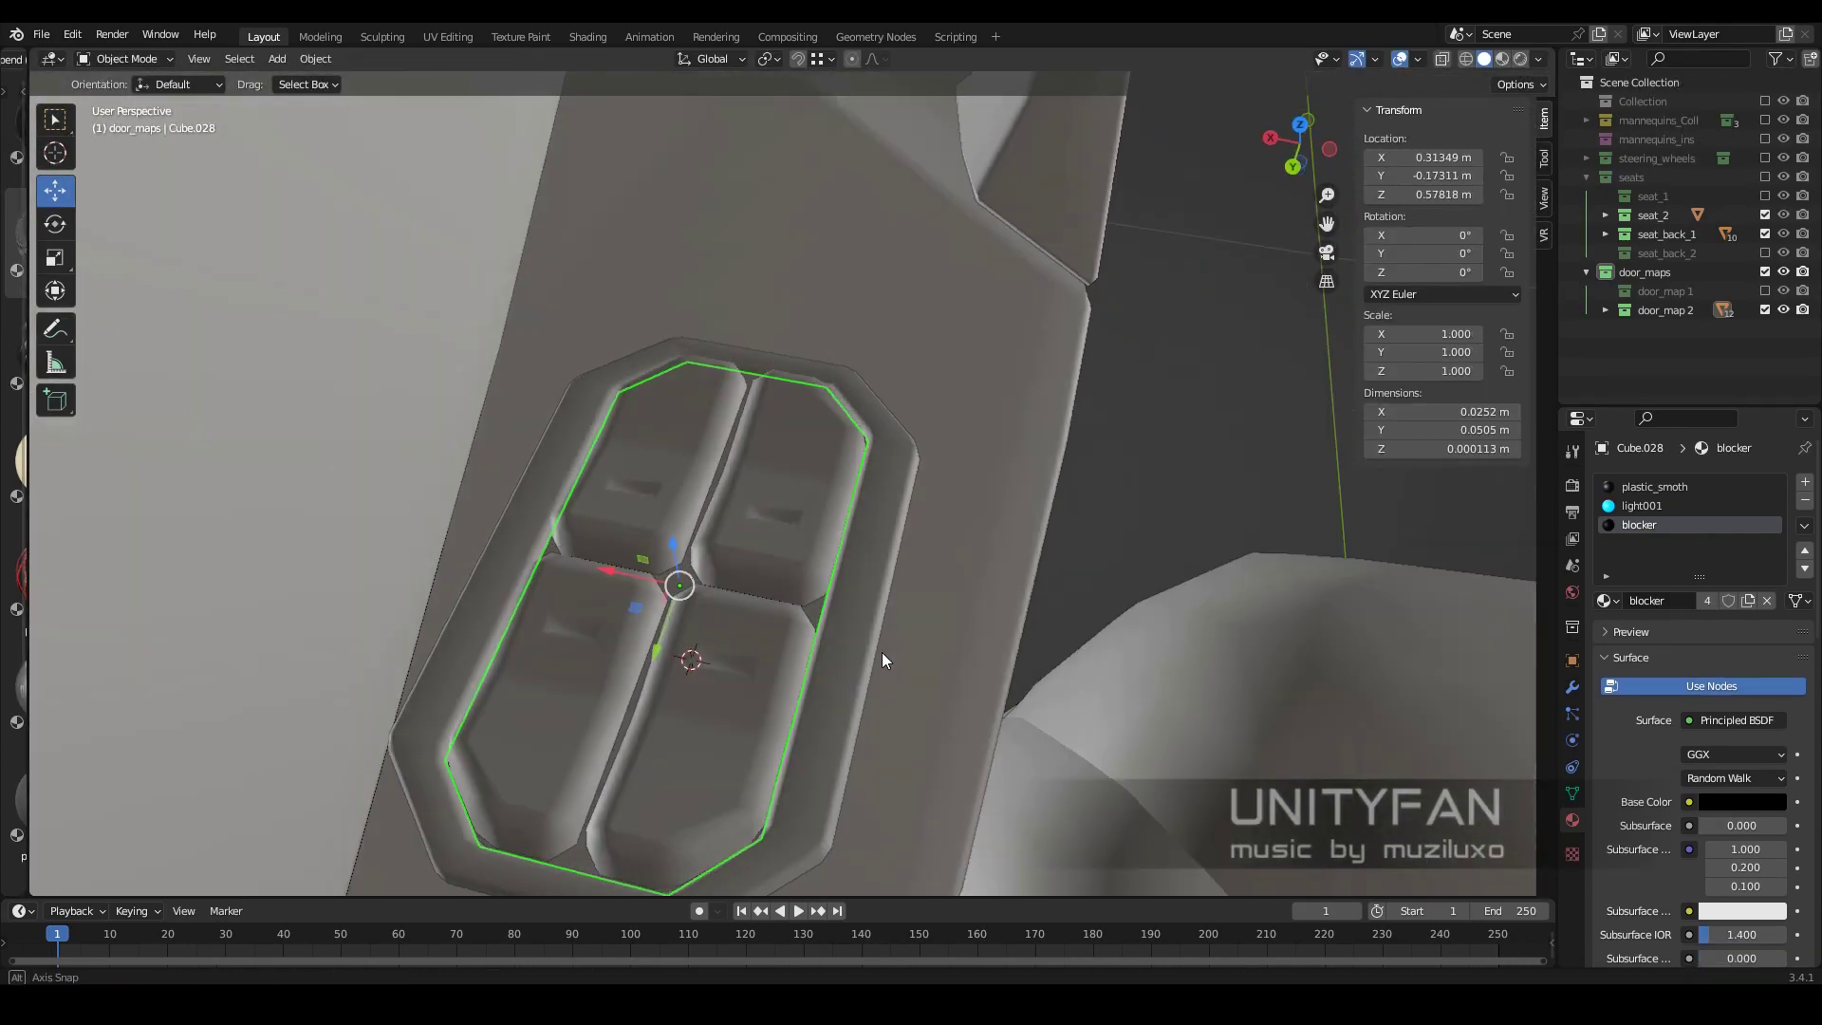
{"action": "scroll", "coordinate": [881, 652], "scroll_direction": "down", "scroll_amount": 1}
{"action": "left_click", "coordinate": [877, 595]}
{"action": "mouse_move", "coordinate": [878, 596]}
{"action": "middle_mouse_down"}
{"action": "mouse_move", "coordinate": [970, 601]}
{"action": "mouse_move", "coordinate": [792, 534]}
{"action": "mouse_move", "coordinate": [738, 434]}
{"action": "mouse_move", "coordinate": [726, 594]}
{"action": "mouse_move", "coordinate": [942, 584]}
{"action": "mouse_move", "coordinate": [796, 497]}
{"action": "mouse_move", "coordinate": [800, 560]}
{"action": "middle_mouse_up"}
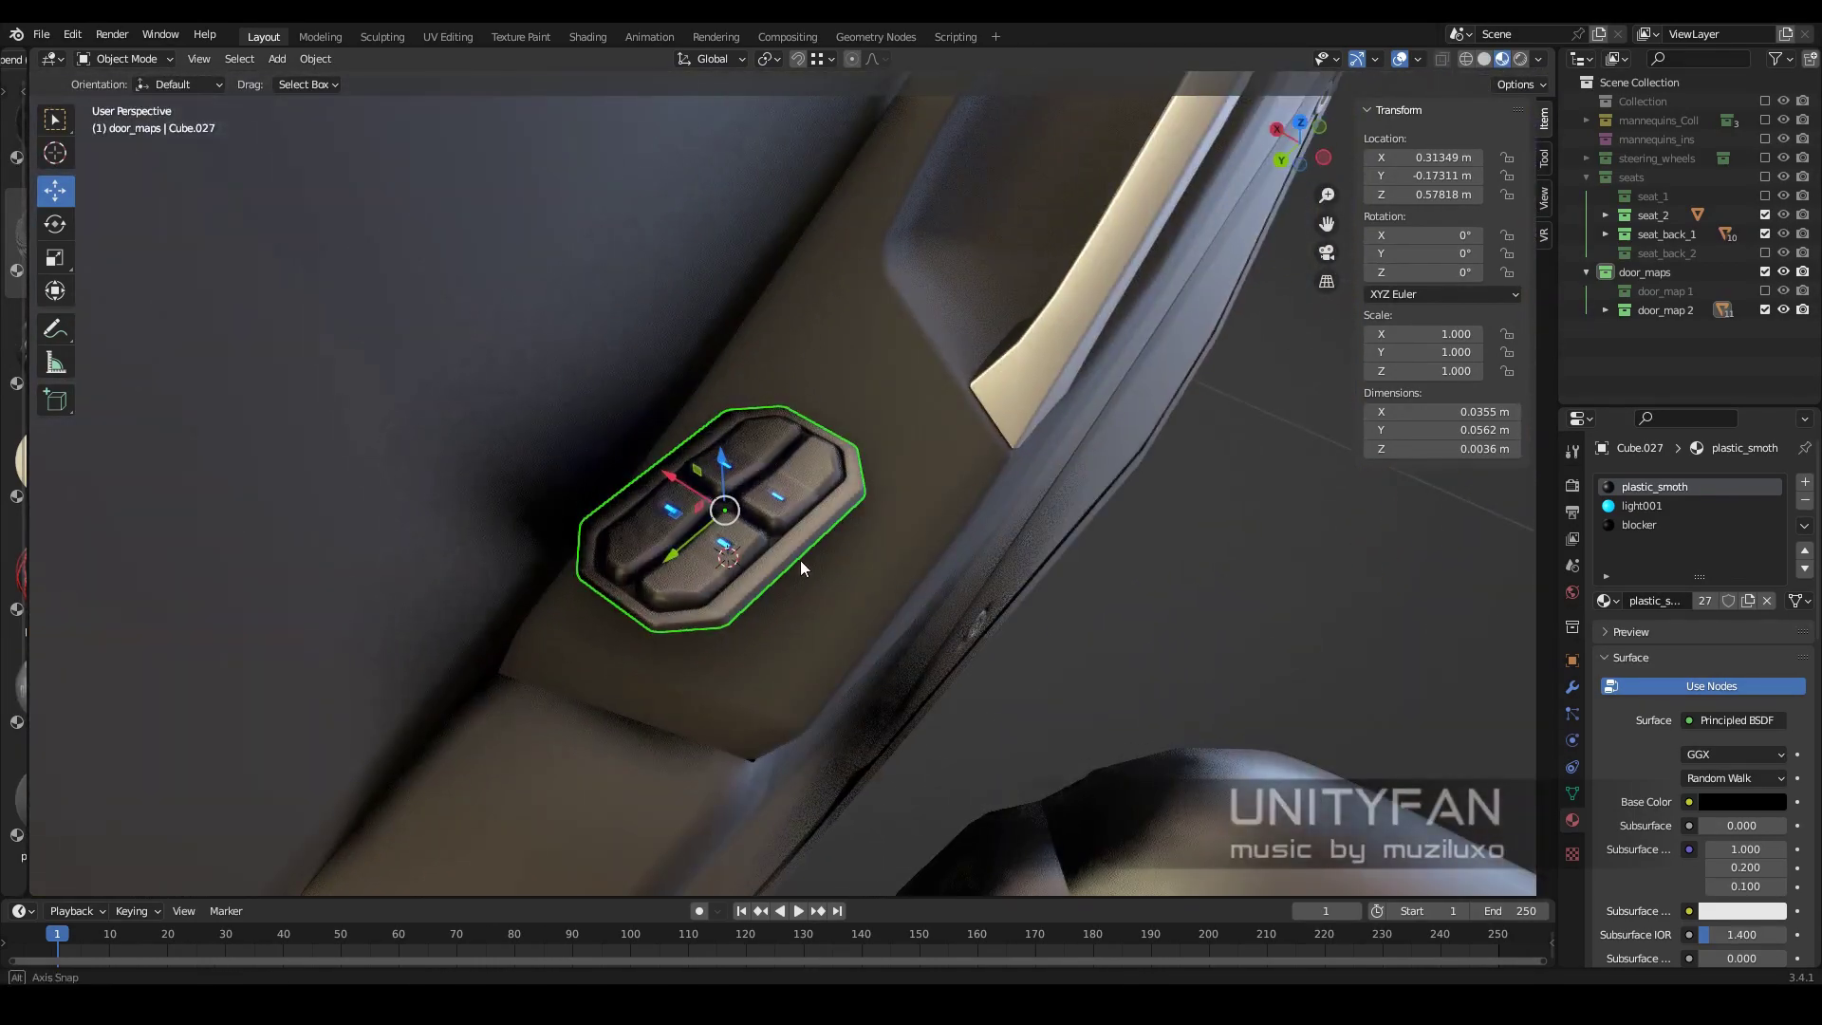
{"action": "mouse_move", "coordinate": [970, 518]}
{"action": "middle_mouse_down"}
{"action": "mouse_move", "coordinate": [881, 455]}
{"action": "mouse_move", "coordinate": [817, 537]}
{"action": "middle_mouse_up"}
{"action": "key", "text": "shift+z"}
{"action": "left_click_drag", "start_coordinate": [719, 430], "coordinate": [719, 487]}
{"action": "key", "text": "shift+z"}
{"action": "middle_click_drag", "start_coordinate": [720, 487], "coordinate": [841, 631]}
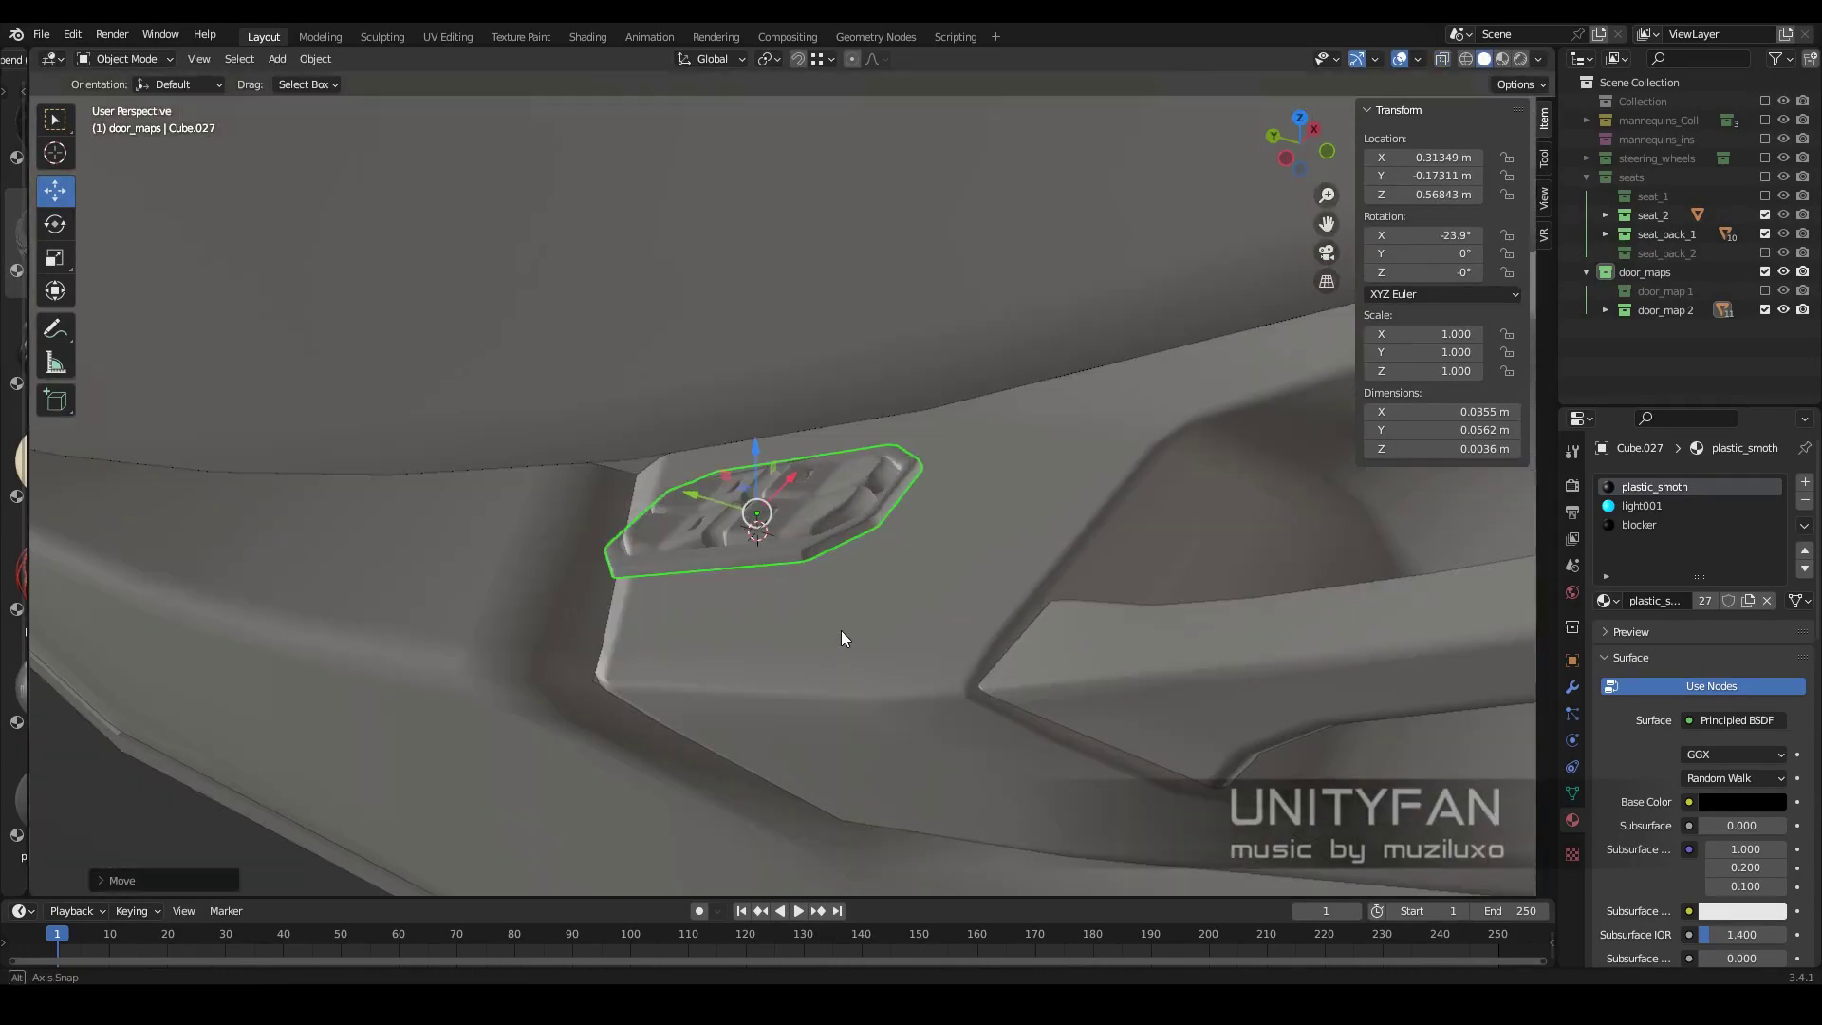
{"action": "scroll", "coordinate": [922, 492], "scroll_direction": "up", "scroll_amount": 2}
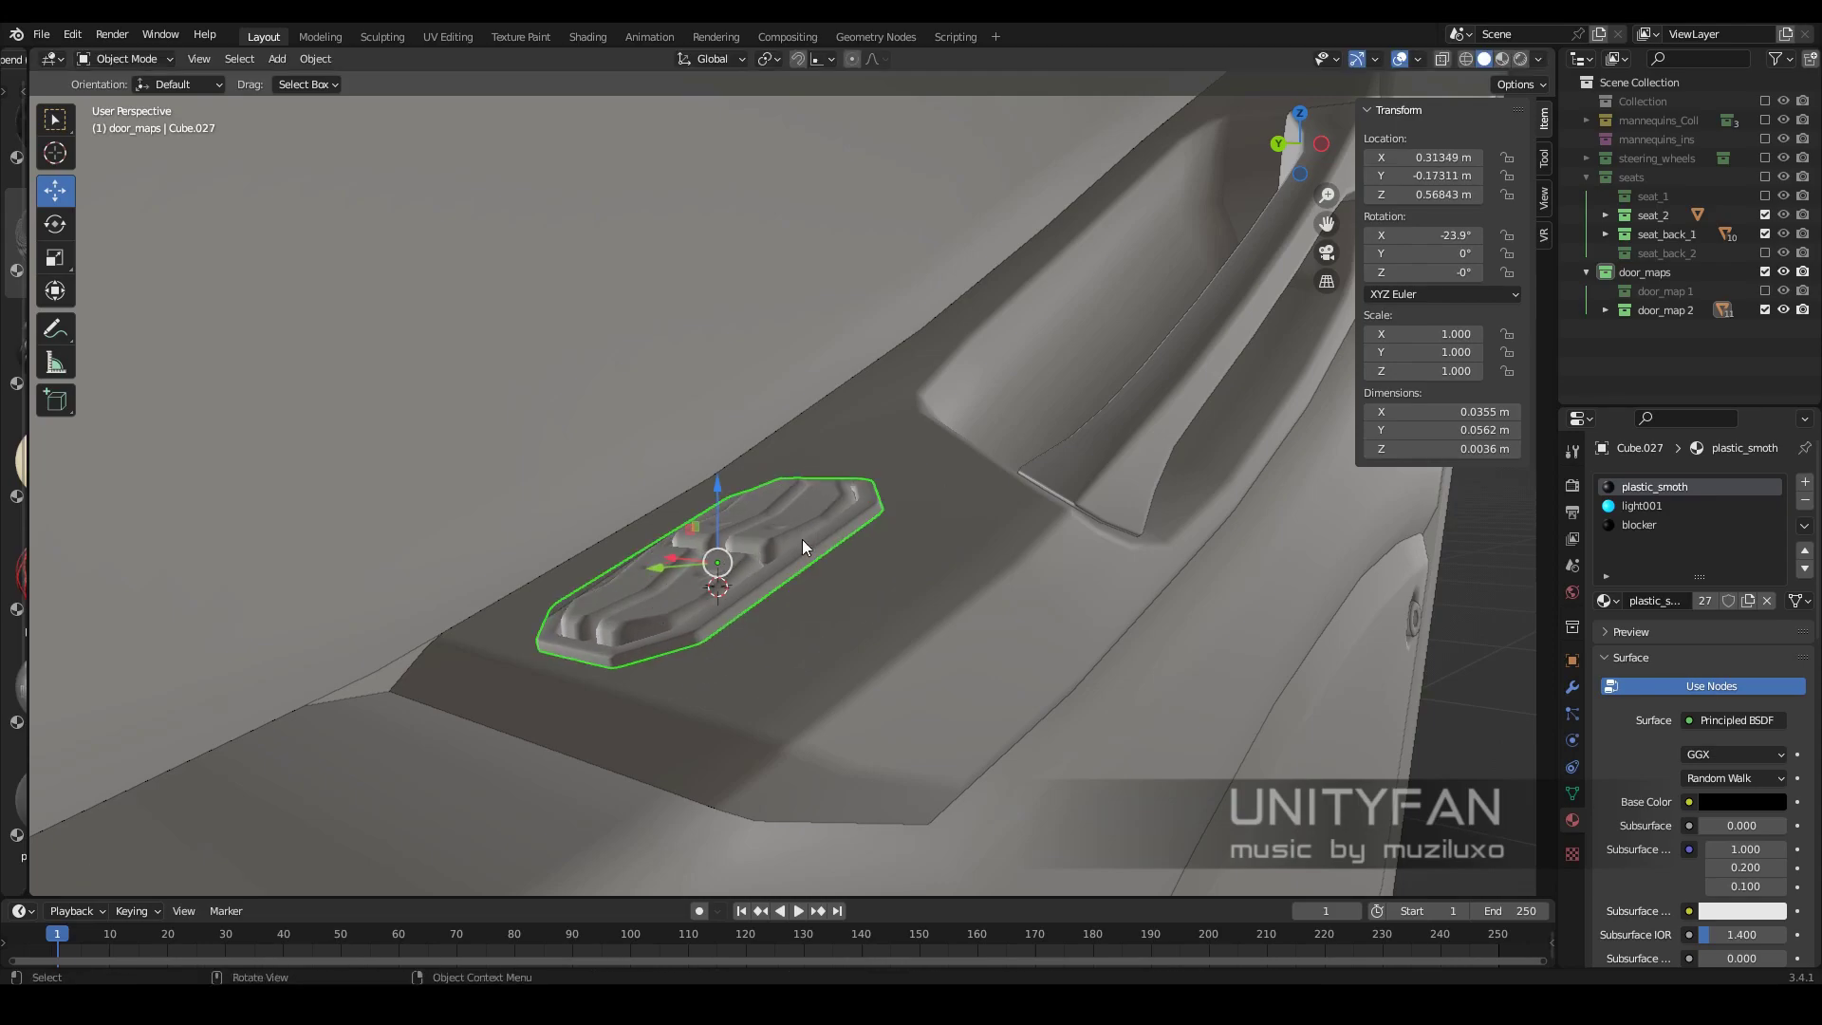
Enable Snap To Vertex and move the switch down onto the armrest surface
{"action": "left_click", "coordinate": [795, 172]}
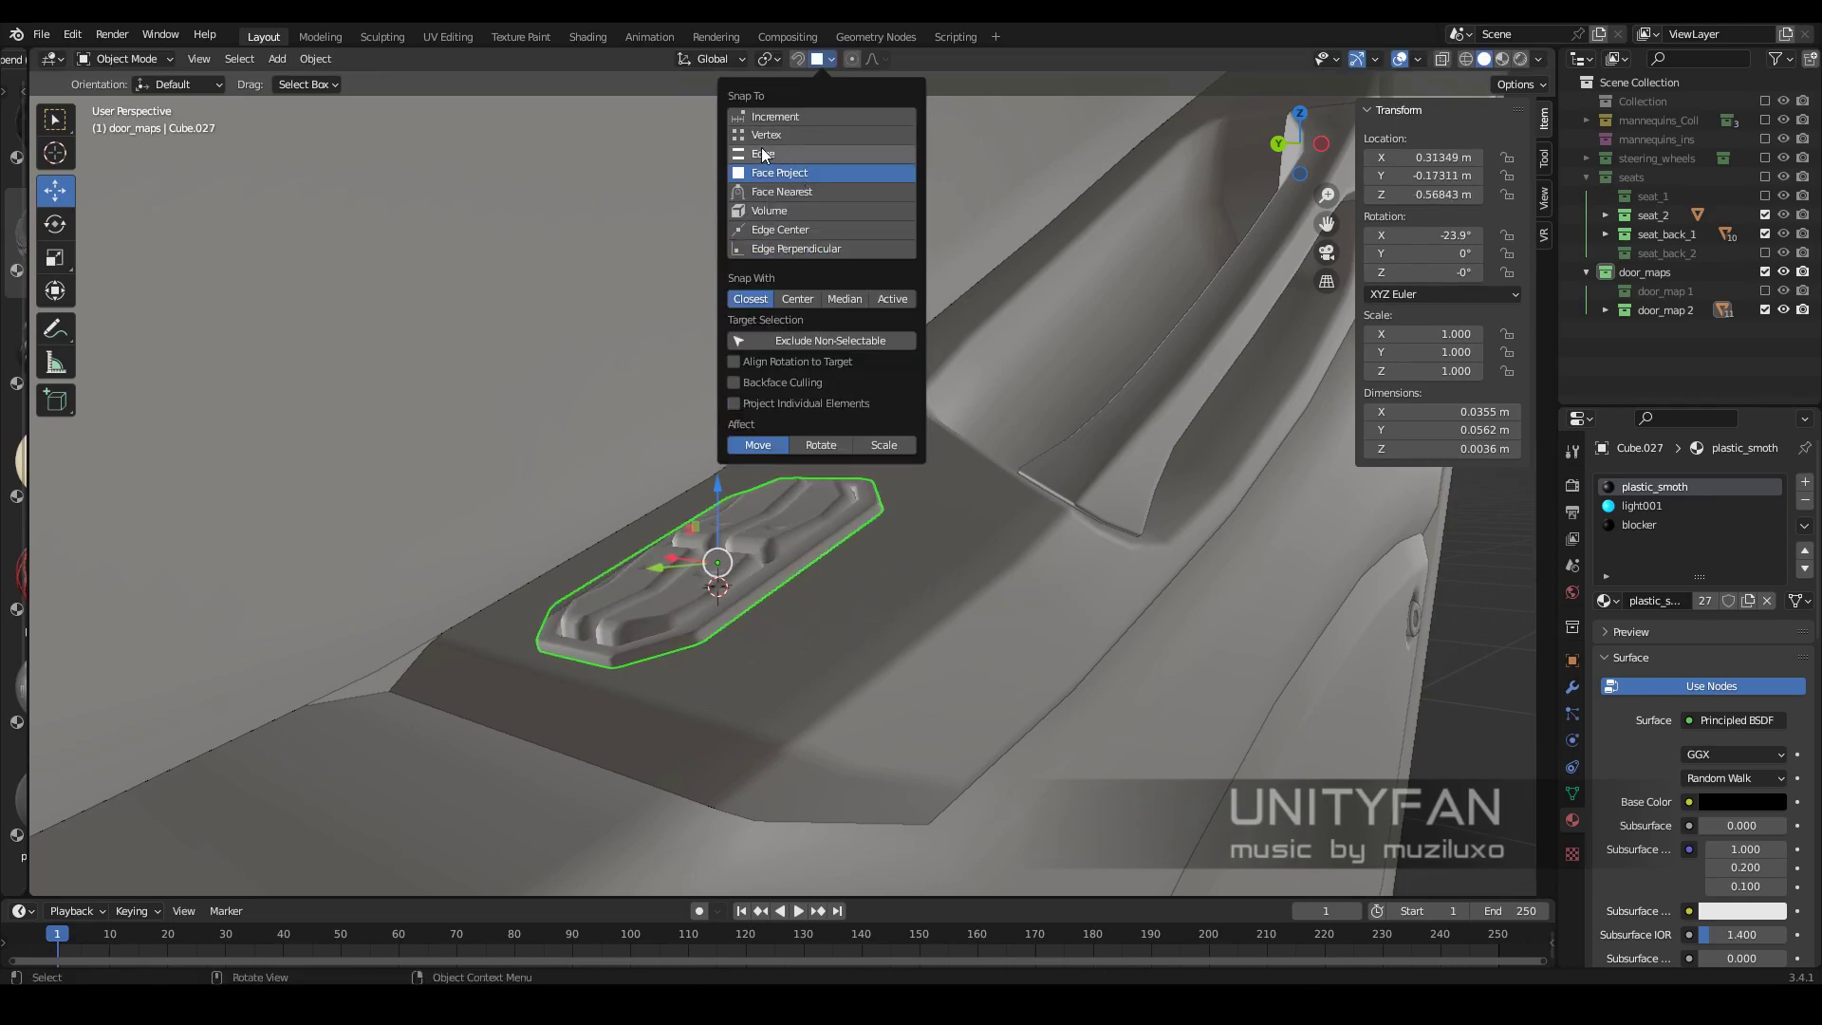
{"action": "left_click", "coordinate": [764, 138]}
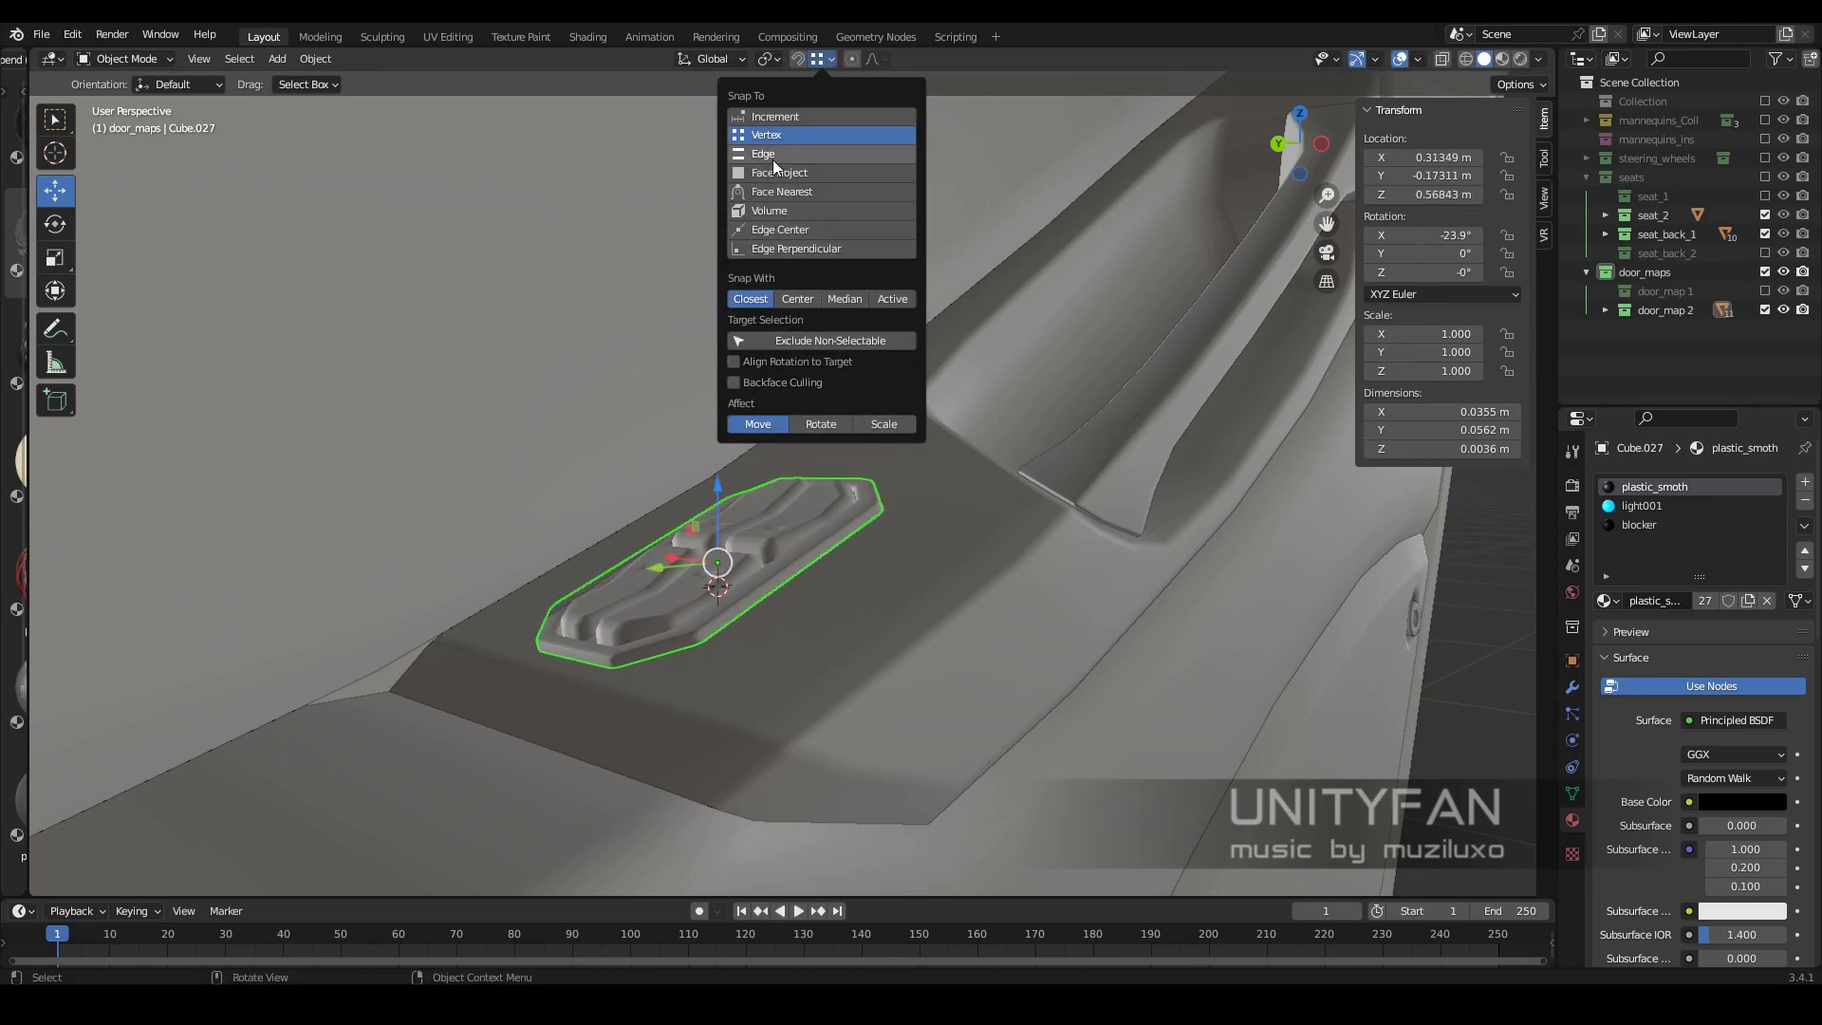
{"action": "key", "text": "g"}
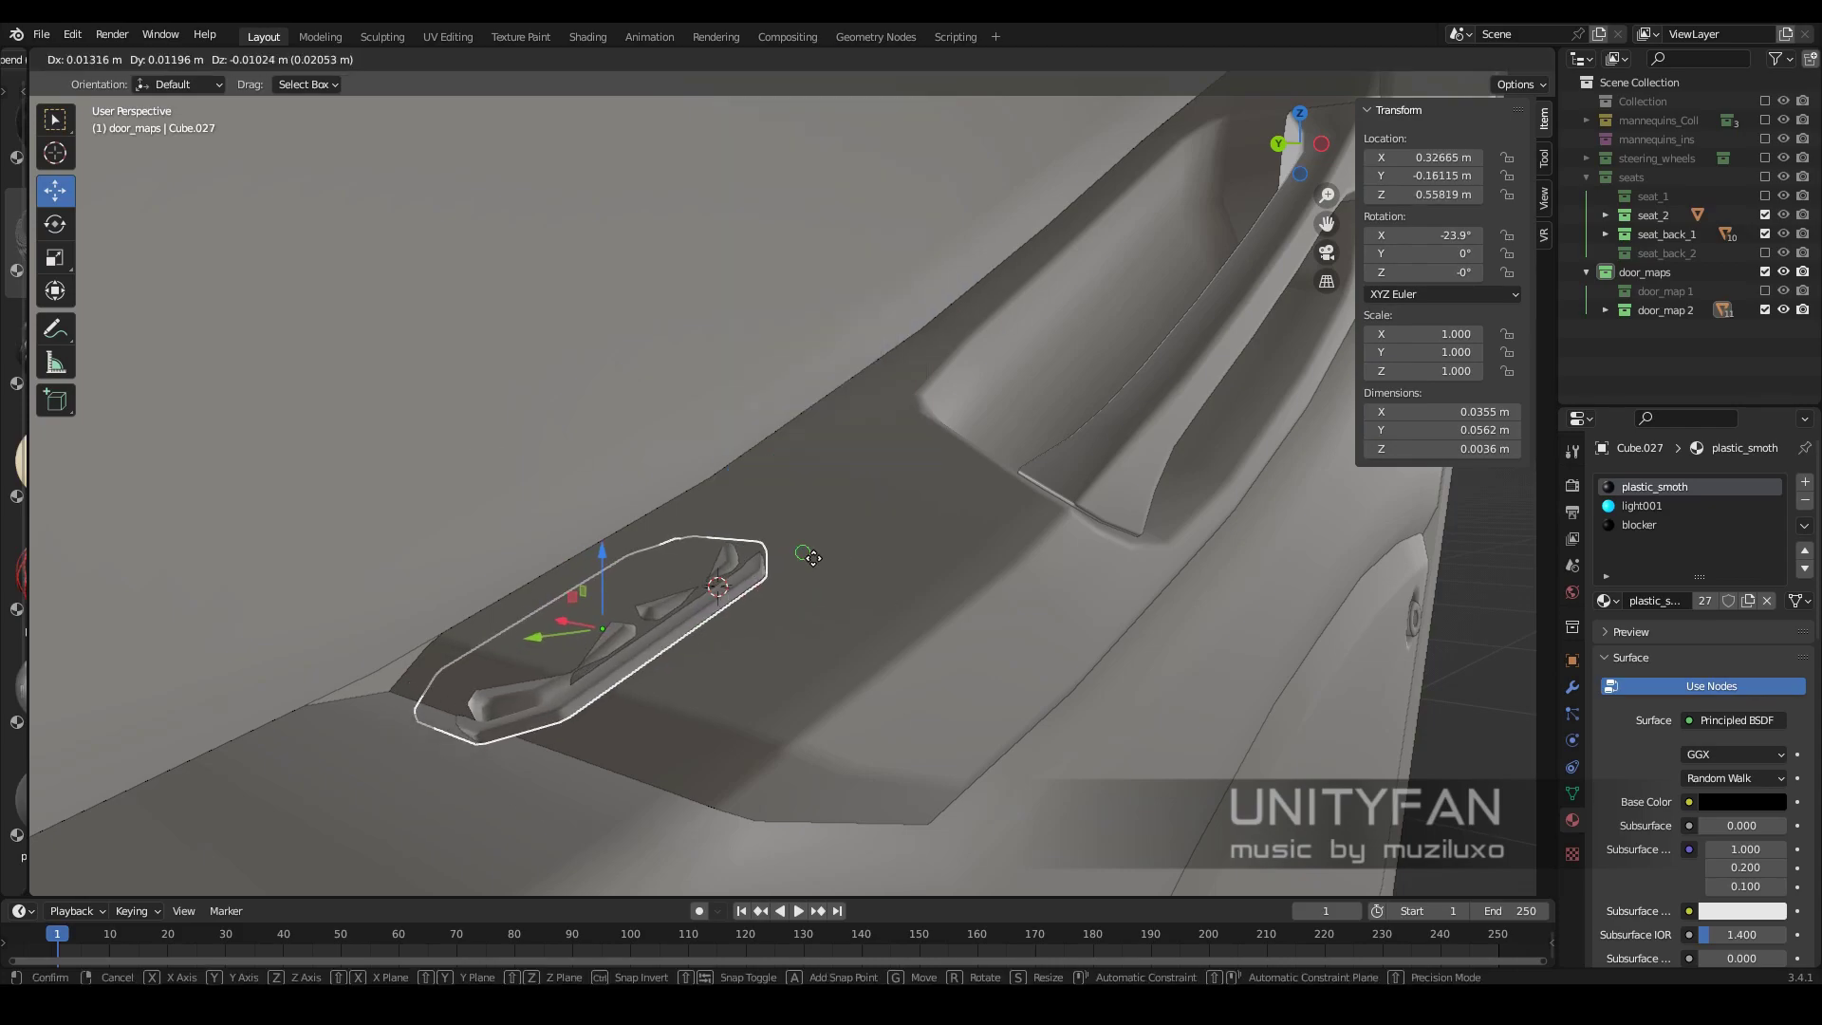
{"action": "middle_click_drag", "start_coordinate": [899, 542], "coordinate": [790, 508]}
{"action": "left_click_drag", "start_coordinate": [790, 509], "coordinate": [799, 514]}
Tilt the switch in Normal orientation to -25°, -16.6°, 7.56° to follow the armrest slope
{"action": "left_click", "coordinate": [61, 214]}
{"action": "left_click", "coordinate": [712, 59]}
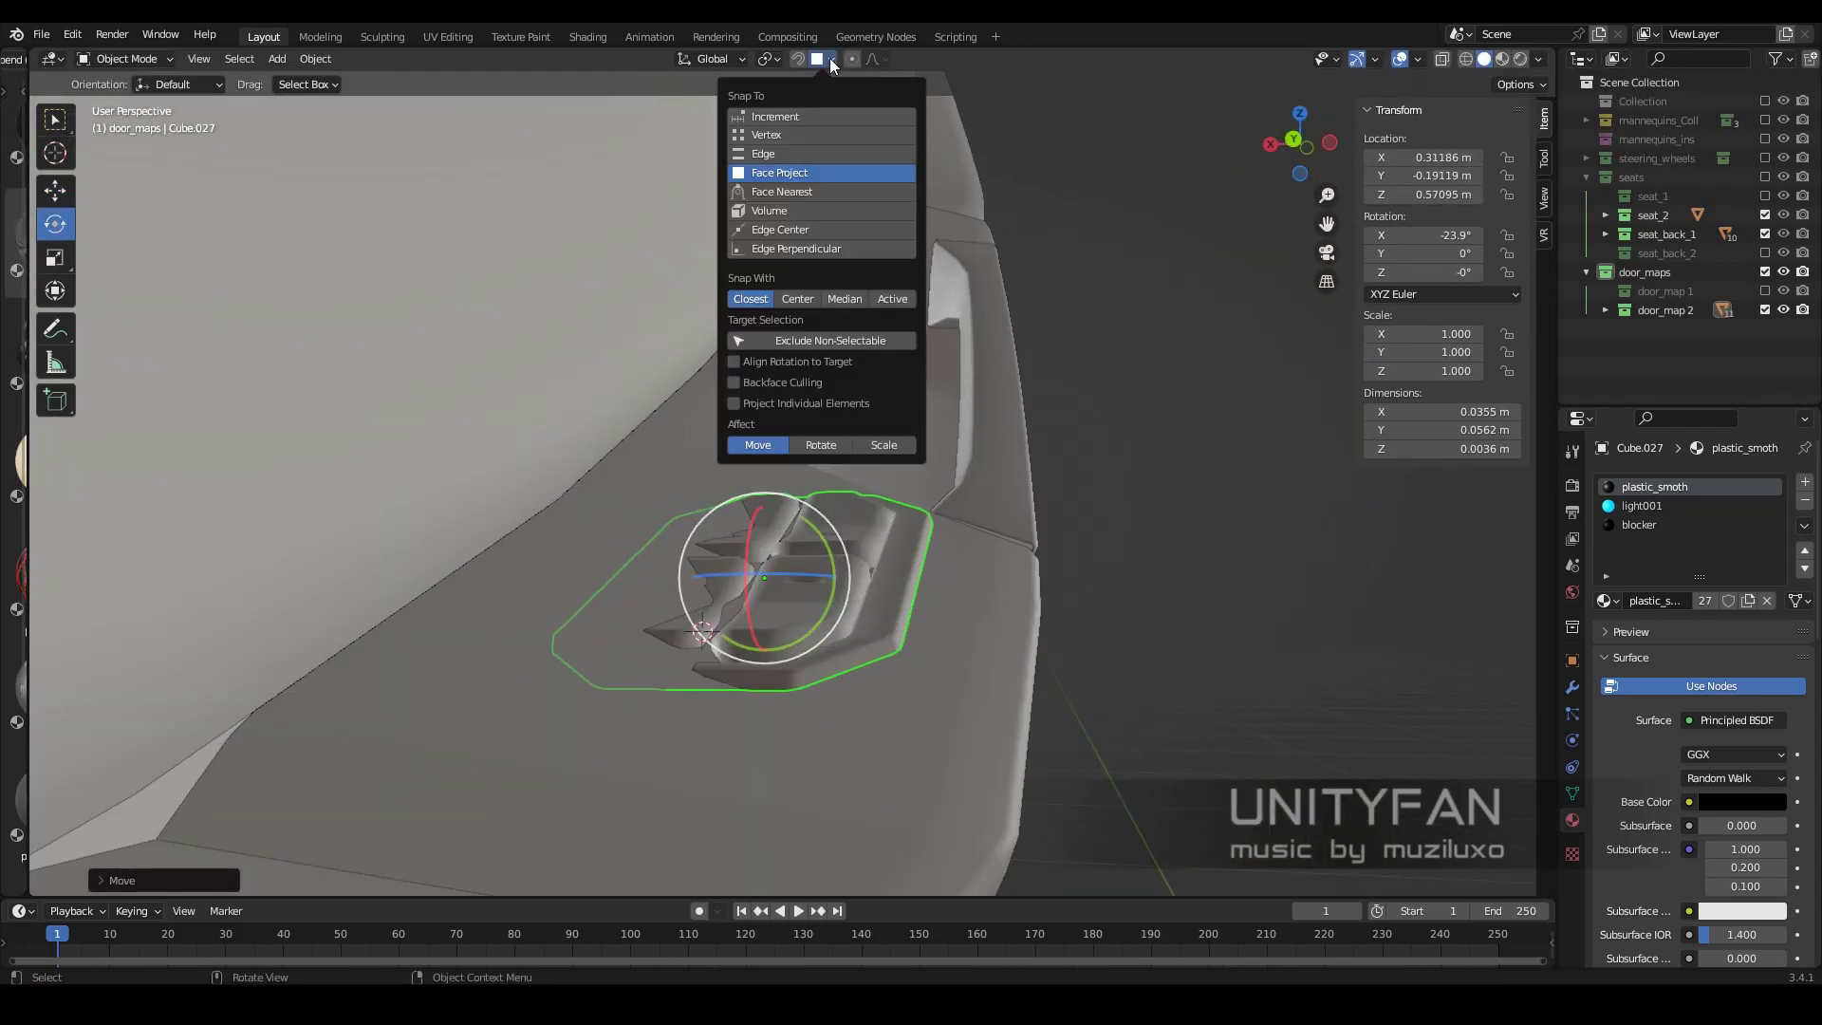
{"action": "left_click", "coordinate": [677, 157]}
{"action": "middle_click_drag", "start_coordinate": [677, 285], "coordinate": [802, 542]}
{"action": "left_click_drag", "start_coordinate": [802, 541], "coordinate": [812, 551]}
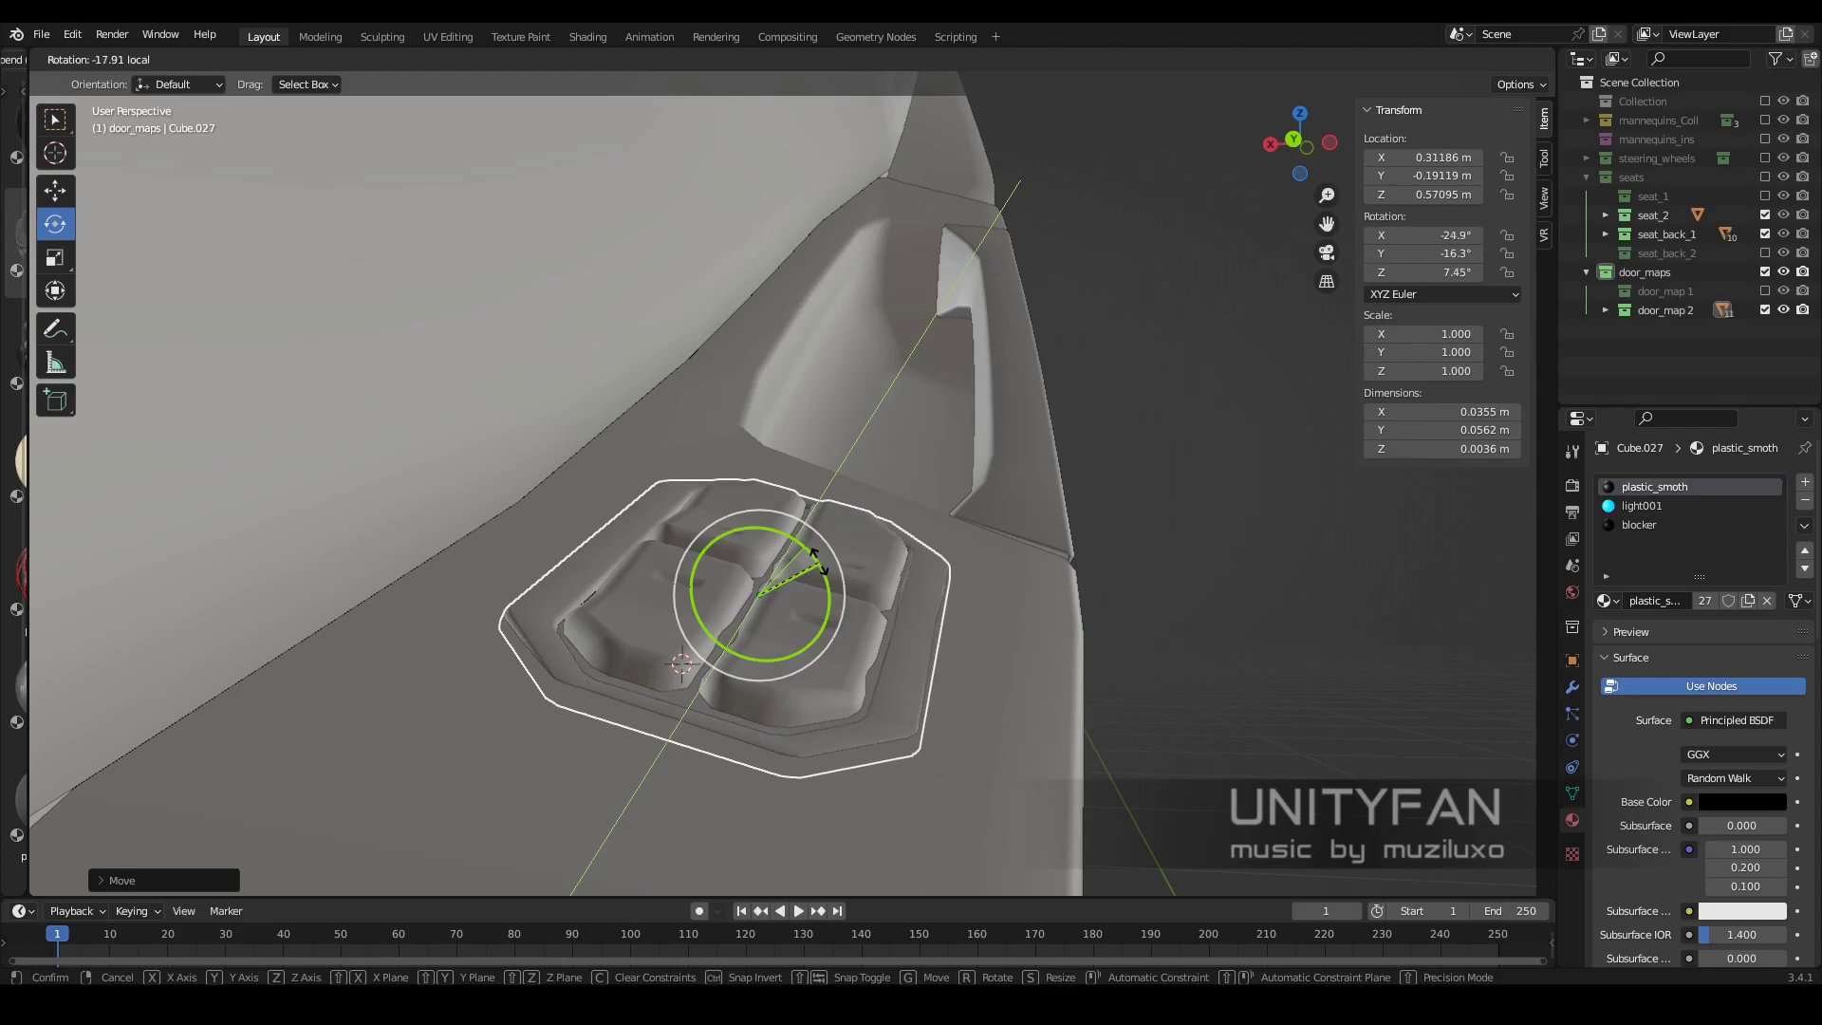
{"action": "mouse_move", "coordinate": [818, 570]}
{"action": "middle_mouse_down"}
{"action": "mouse_move", "coordinate": [759, 494]}
{"action": "mouse_move", "coordinate": [824, 618]}
{"action": "mouse_move", "coordinate": [801, 590]}
{"action": "mouse_move", "coordinate": [932, 591]}
{"action": "mouse_move", "coordinate": [866, 564]}
{"action": "mouse_move", "coordinate": [862, 816]}
{"action": "middle_mouse_up"}
{"action": "key", "text": "shift+space"}
{"action": "key", "text": "g"}
{"action": "left_click", "coordinate": [696, 519]}
{"action": "left_click", "coordinate": [866, 564]}
{"action": "key", "text": "Tab"}
Knife-cut edges on Cube.025 outlining a pad around the window switch
{"action": "key", "text": "k"}
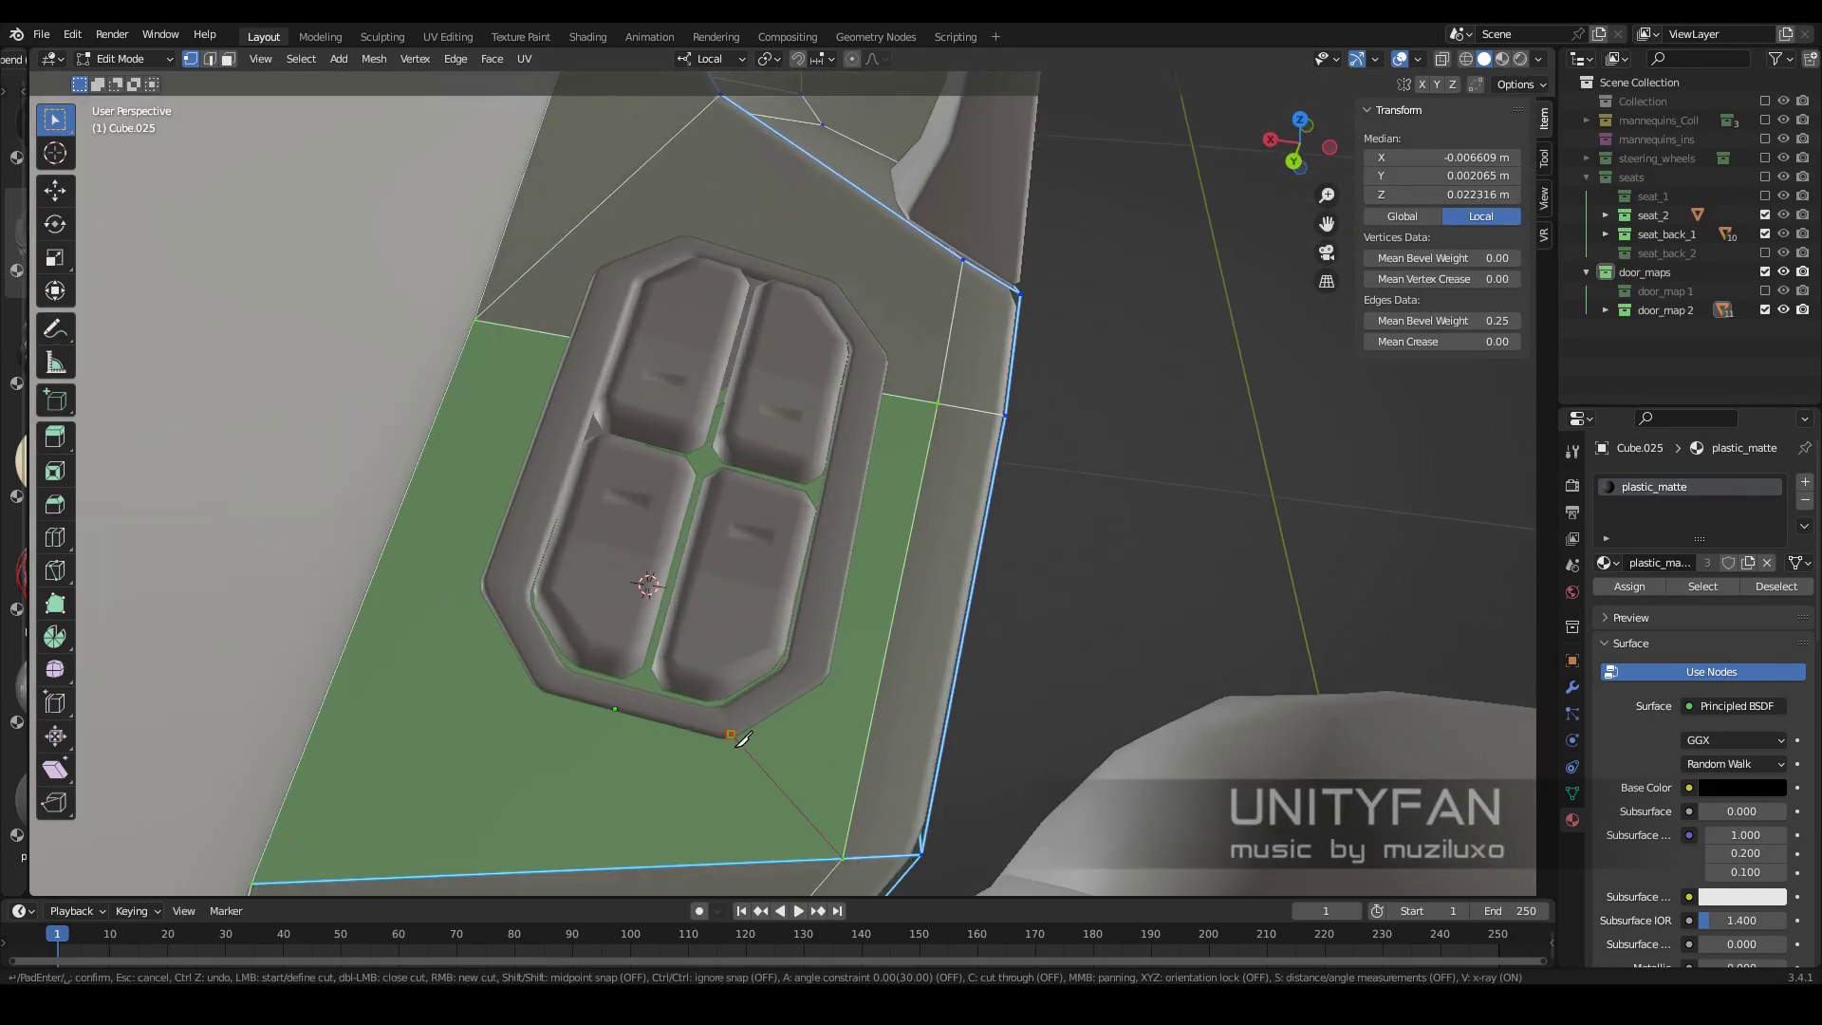
{"action": "middle_click_drag", "start_coordinate": [744, 738], "coordinate": [816, 654]}
{"action": "left_click", "coordinate": [825, 499]}
{"action": "left_click", "coordinate": [933, 339]}
{"action": "key", "text": "Return"}
{"action": "middle_click_drag", "start_coordinate": [932, 343], "coordinate": [796, 525], "text": "shift"}
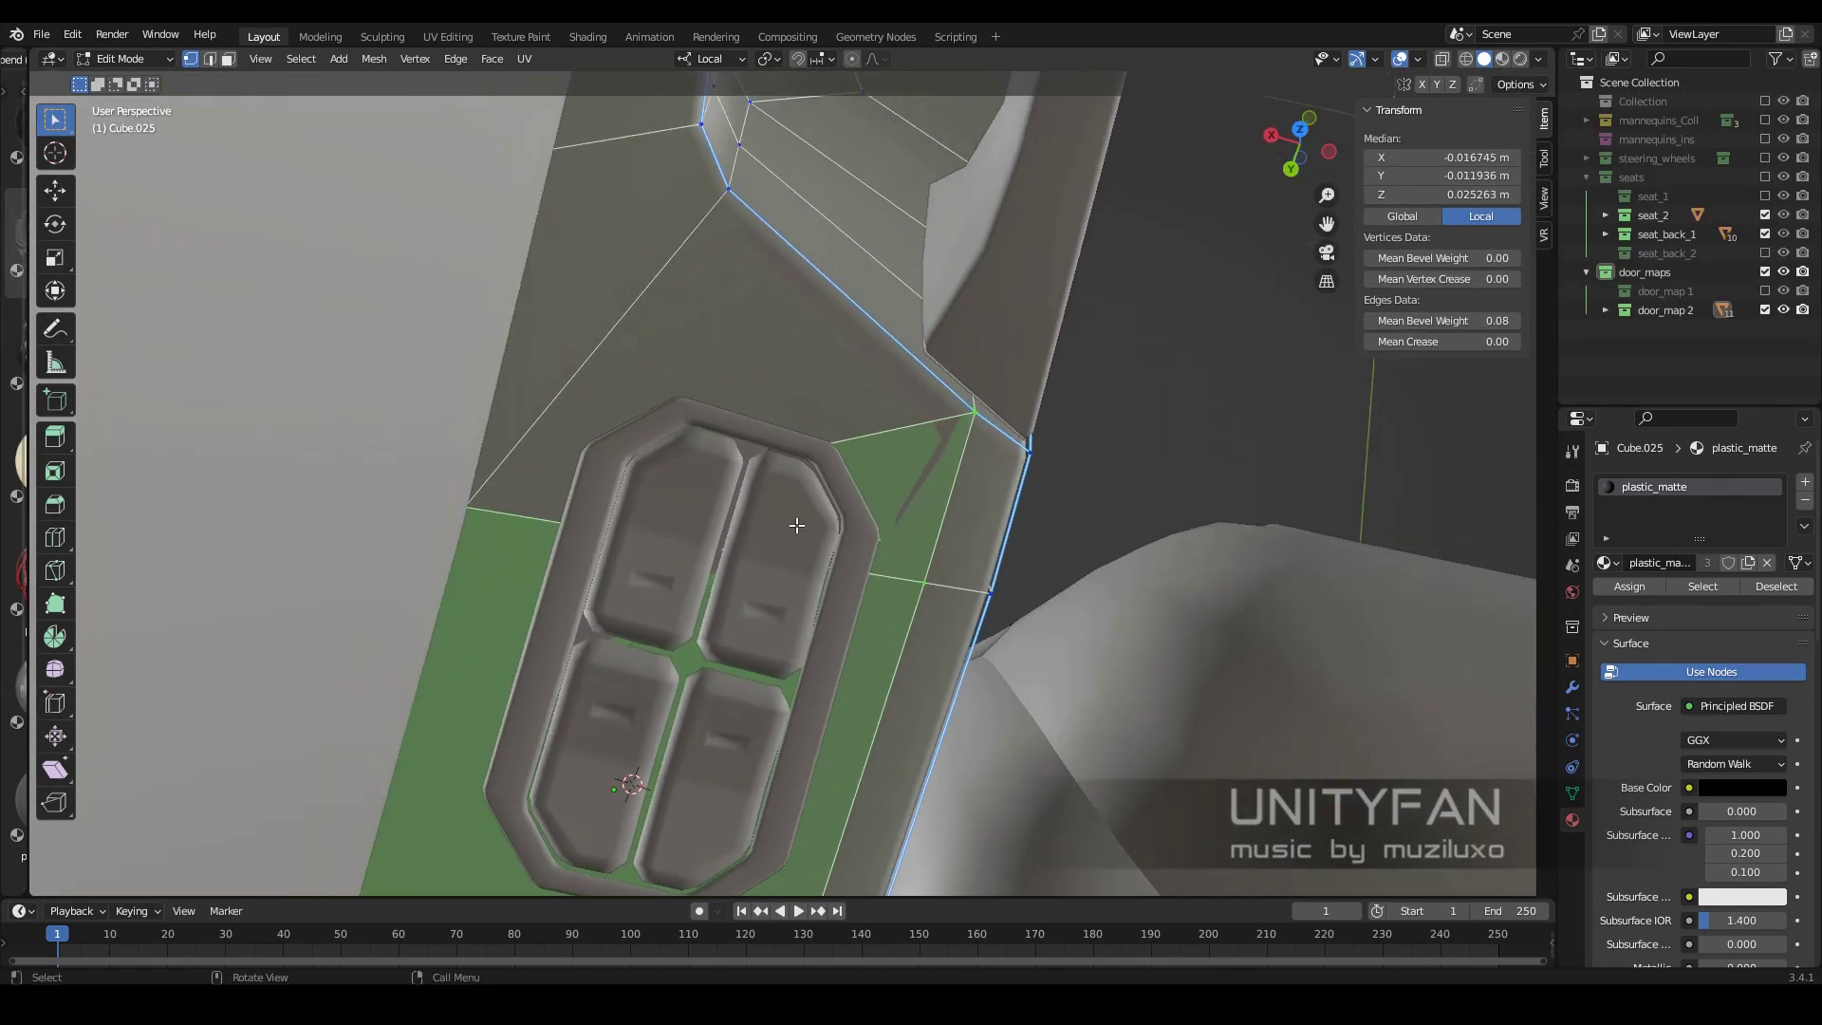
{"action": "left_click", "coordinate": [597, 595]}
{"action": "middle_click_drag", "start_coordinate": [597, 595], "coordinate": [617, 266], "text": "shift"}
{"action": "middle_click_drag", "start_coordinate": [664, 480], "coordinate": [648, 660], "text": "shift"}
{"action": "left_click", "coordinate": [648, 660]}
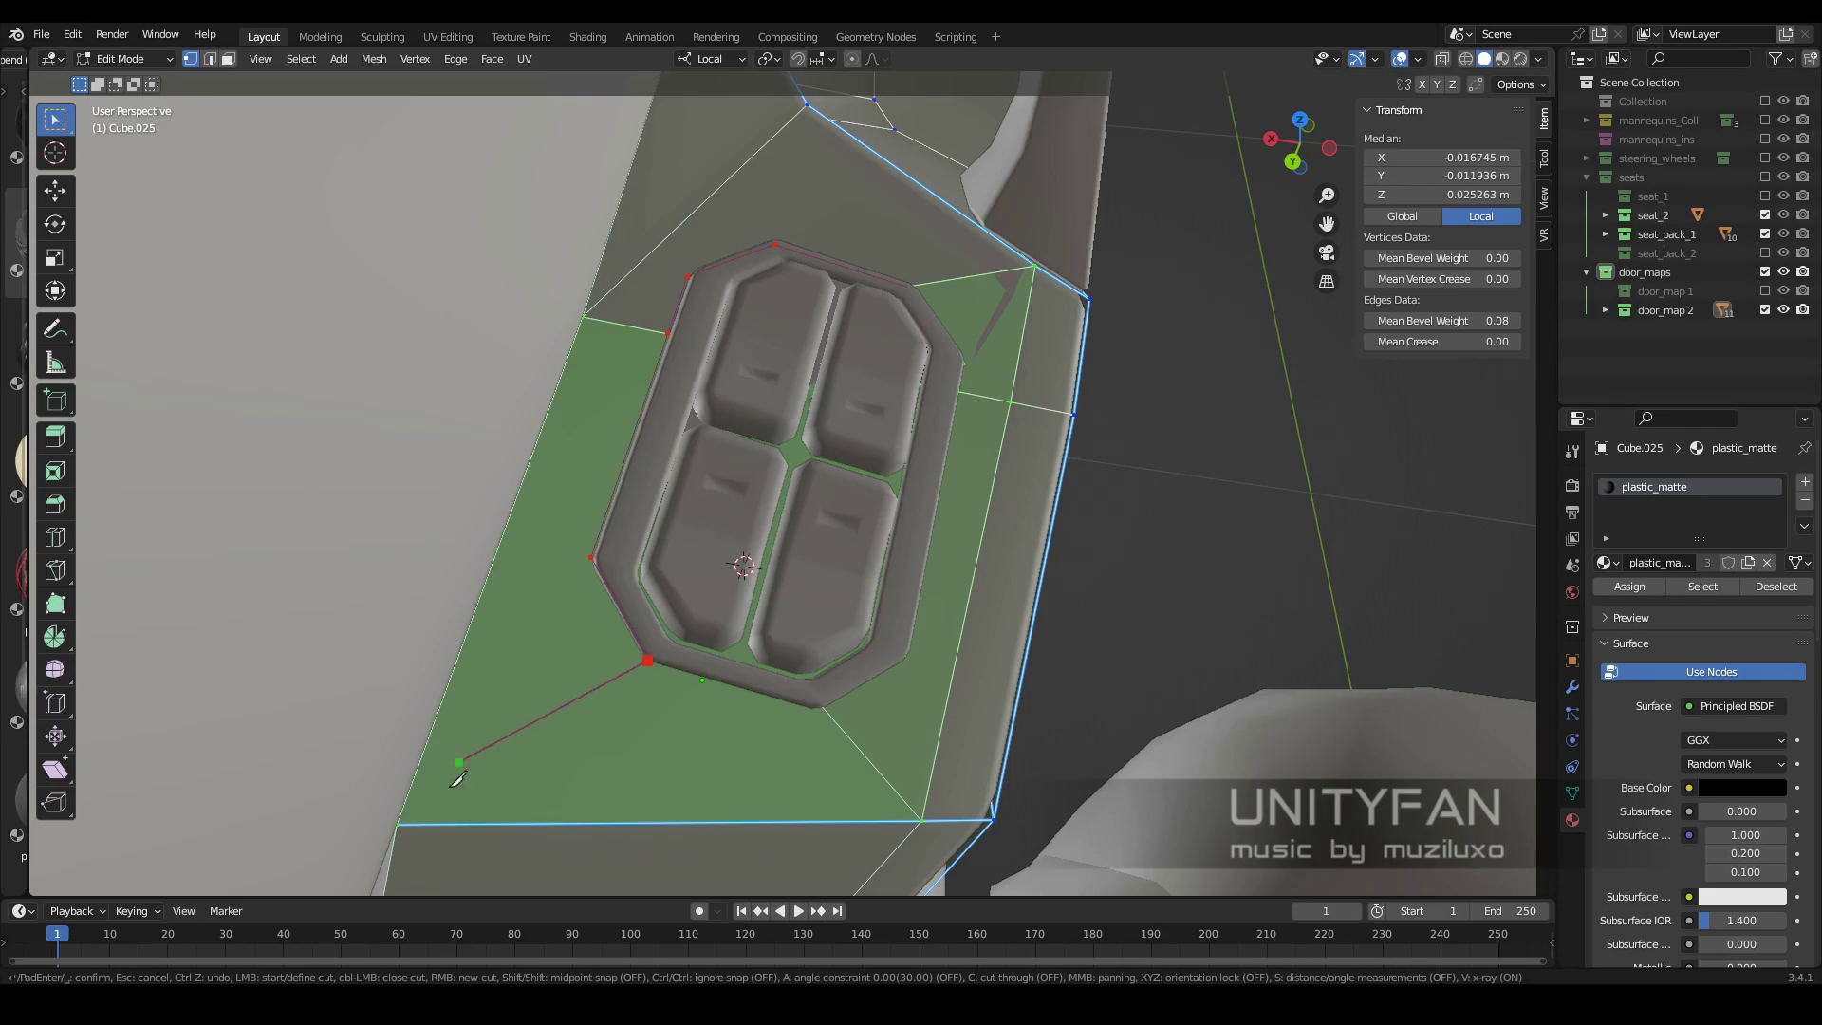
{"action": "mouse_move", "coordinate": [870, 722]}
{"action": "middle_mouse_down"}
{"action": "mouse_move", "coordinate": [854, 570]}
{"action": "mouse_move", "coordinate": [951, 471]}
{"action": "mouse_move", "coordinate": [854, 518]}
{"action": "mouse_move", "coordinate": [825, 572]}
{"action": "middle_mouse_up"}
Select the enclosed faces and extrude them into a raised pad
{"action": "key", "text": "3"}
{"action": "left_click", "coordinate": [814, 611]}
{"action": "key", "text": "e"}
{"action": "key", "text": "alt+z"}
{"action": "key", "text": "alt+z"}
{"action": "key", "text": "alt+z"}
{"action": "key", "text": "alt+a"}
{"action": "key", "text": "alt+z"}
{"action": "key", "text": "alt+z"}
{"action": "key", "text": "2"}
{"action": "key", "text": "alt+a"}
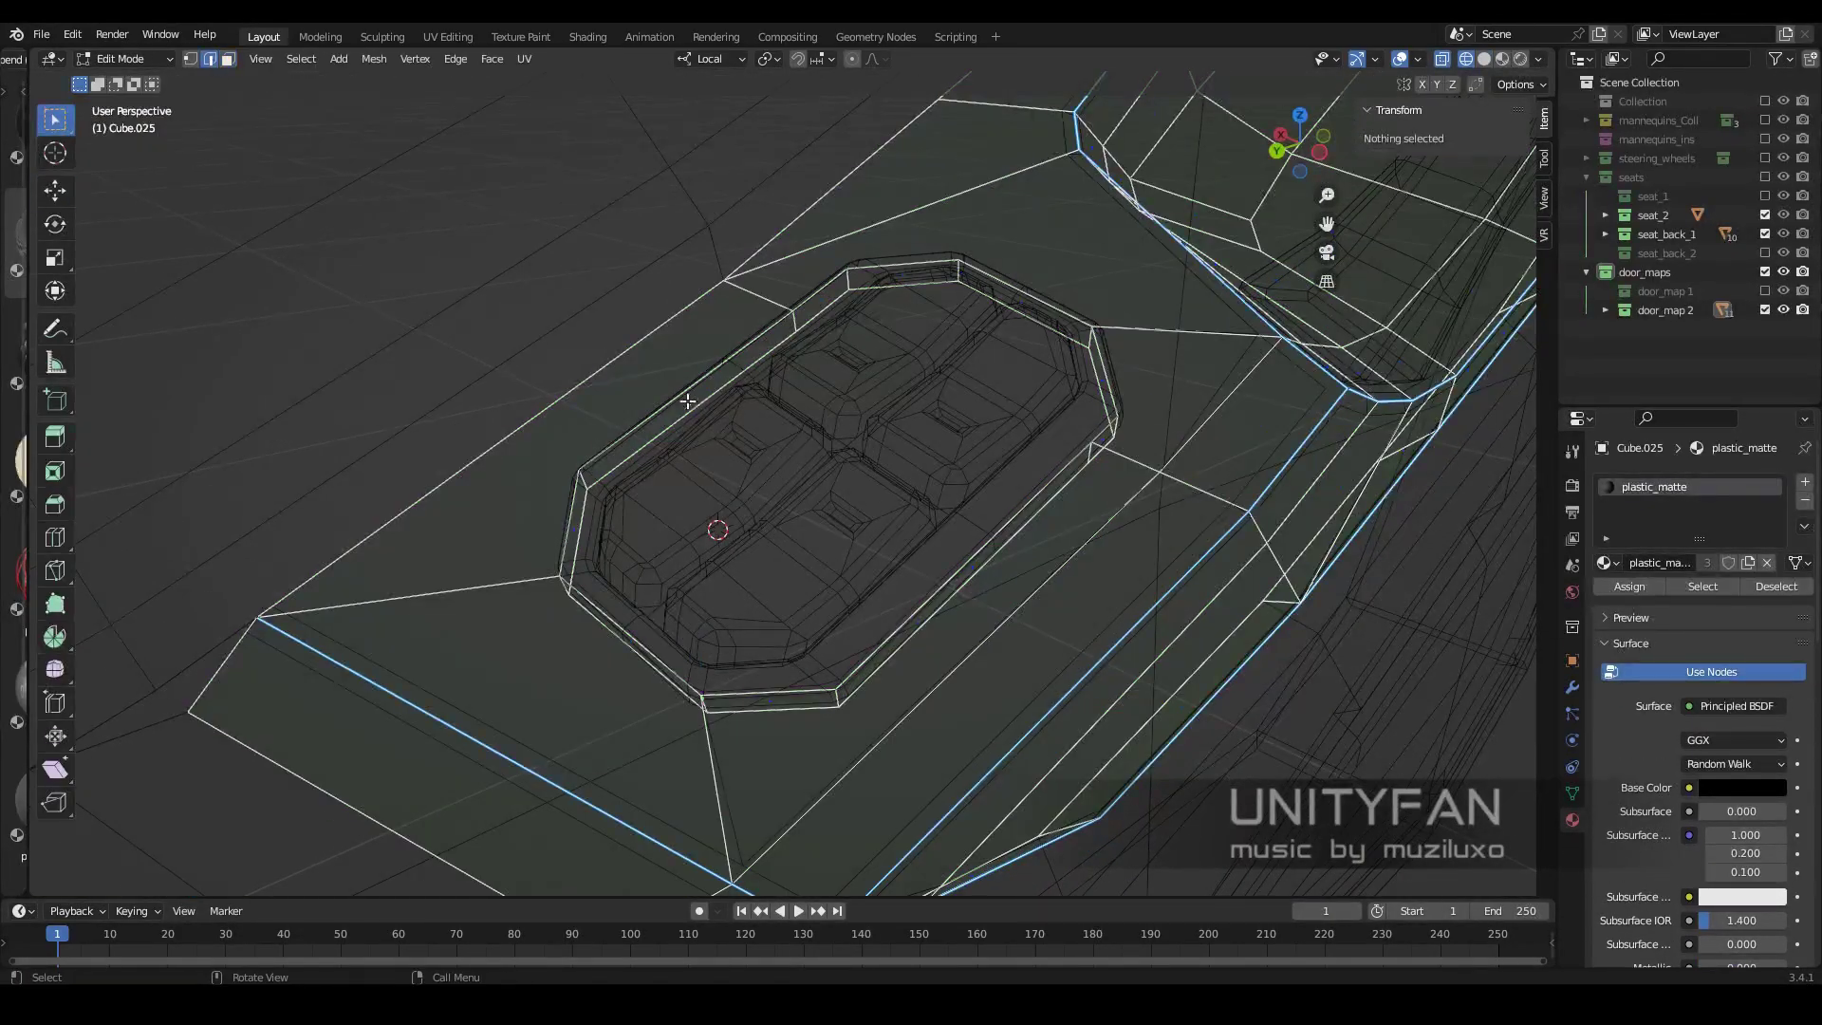
{"action": "key", "text": "alt+z"}
Return to Object Mode and select the door panel body around the handle
{"action": "mouse_move", "coordinate": [1001, 282]}
{"action": "middle_mouse_down"}
{"action": "mouse_move", "coordinate": [928, 497]}
{"action": "mouse_move", "coordinate": [1027, 562]}
{"action": "mouse_move", "coordinate": [947, 569]}
{"action": "mouse_move", "coordinate": [1289, 587]}
{"action": "mouse_move", "coordinate": [885, 555]}
{"action": "mouse_move", "coordinate": [1062, 550]}
{"action": "mouse_move", "coordinate": [969, 528]}
{"action": "middle_mouse_up"}
{"action": "key", "text": "Tab"}
{"action": "scroll", "coordinate": [945, 562], "scroll_direction": "down", "scroll_amount": 5}
{"action": "left_click", "coordinate": [1062, 550]}
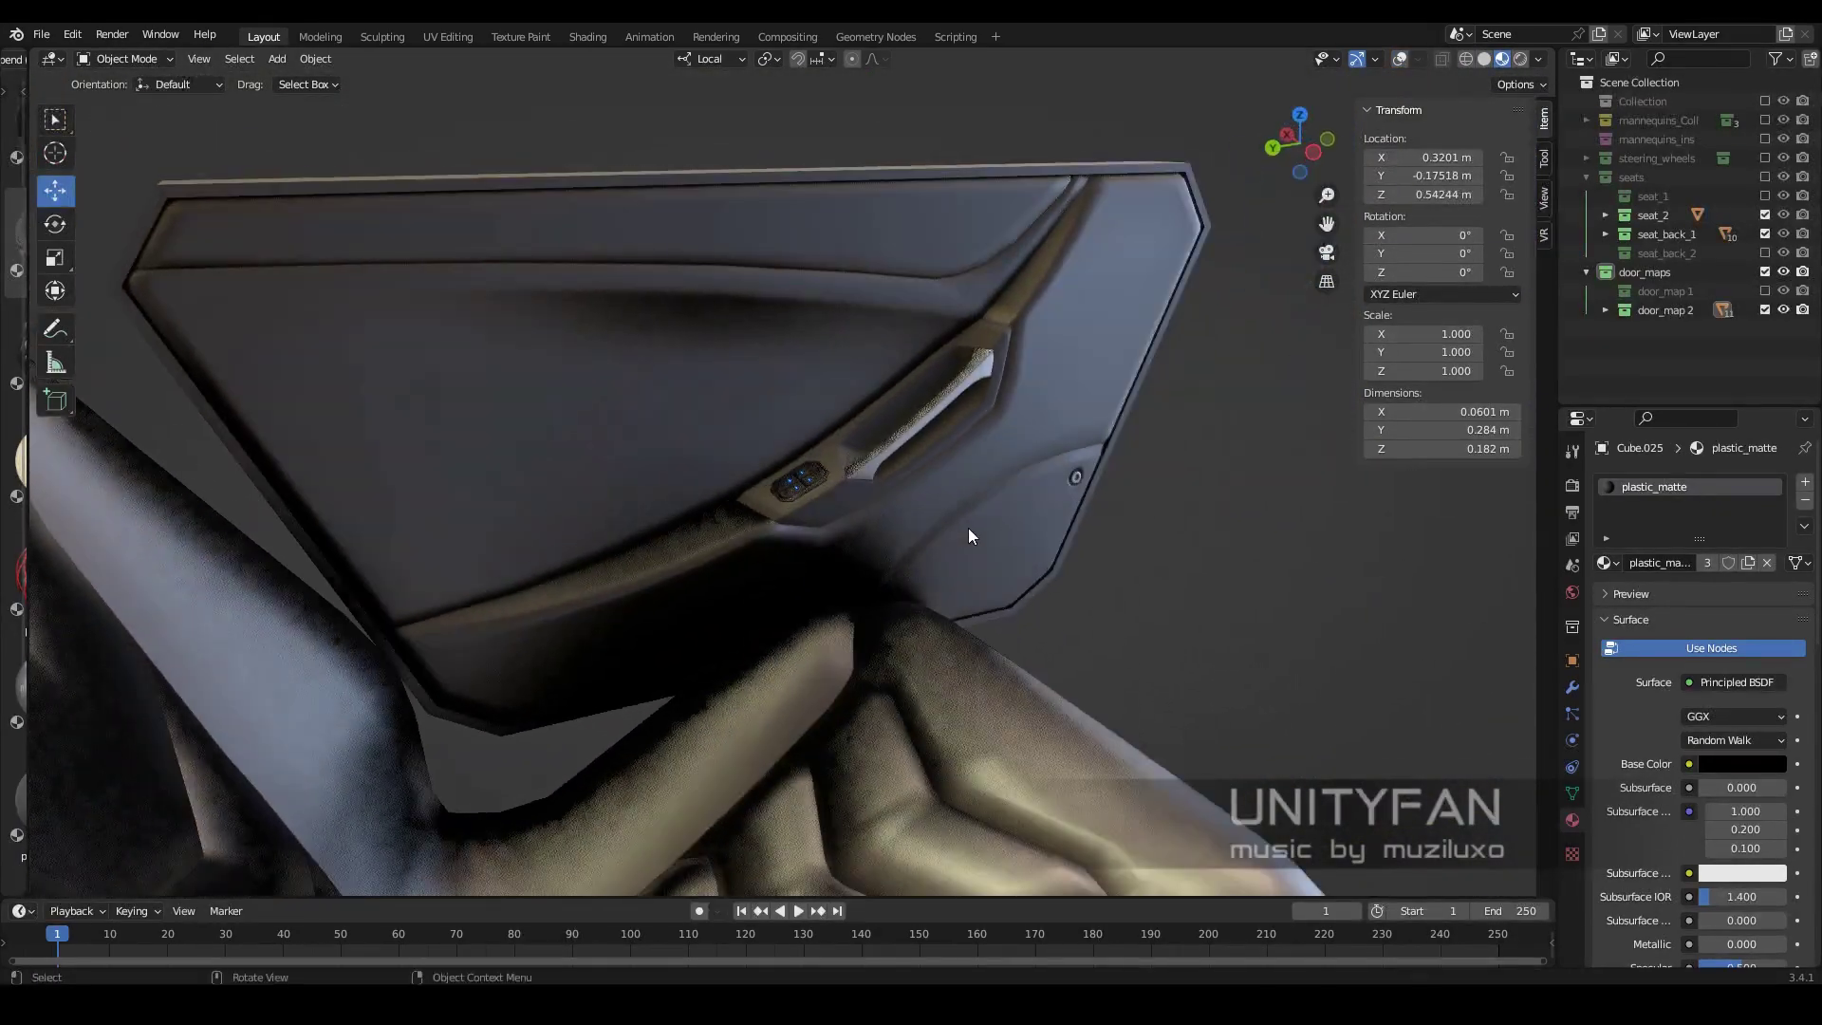
Nudge a door panel vertex along Y, then leave Edit Mode
{"action": "scroll", "coordinate": [968, 528], "scroll_direction": "up", "scroll_amount": 4}
{"action": "scroll", "coordinate": [932, 573], "scroll_direction": "up", "scroll_amount": 3}
{"action": "middle_click_drag", "start_coordinate": [1326, 120], "coordinate": [641, 340]}
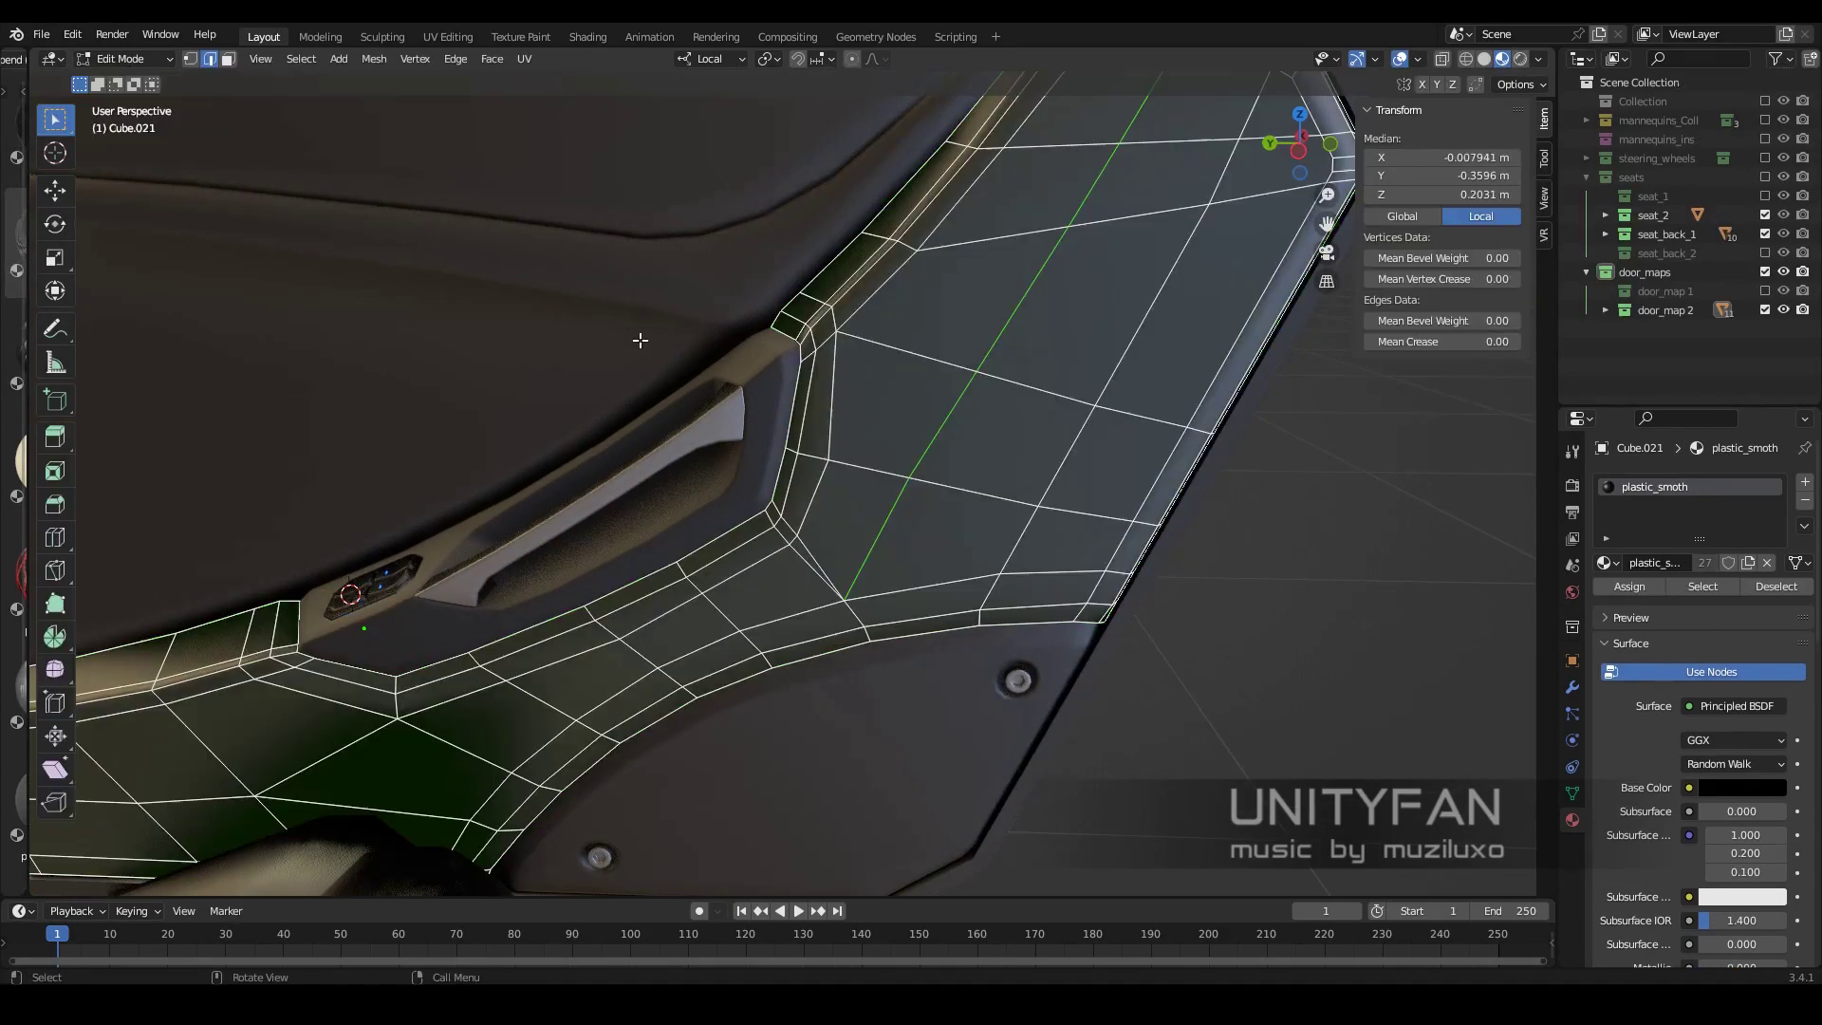
{"action": "key", "text": "shift+space"}
{"action": "key", "text": "g"}
{"action": "left_click_drag", "start_coordinate": [802, 454], "coordinate": [788, 454]}
{"action": "mouse_move", "coordinate": [787, 453]}
{"action": "middle_mouse_down"}
{"action": "mouse_move", "coordinate": [948, 496]}
{"action": "mouse_move", "coordinate": [773, 602]}
{"action": "mouse_move", "coordinate": [590, 448]}
{"action": "middle_mouse_up"}
{"action": "key", "text": "Tab"}
Show the seat_2 collection and toggle the door_map 2 collection's visibility
{"action": "scroll", "coordinate": [664, 493], "scroll_direction": "down", "scroll_amount": 4}
{"action": "scroll", "coordinate": [703, 526], "scroll_direction": "down", "scroll_amount": 4}
{"action": "middle_click_drag", "start_coordinate": [691, 611], "coordinate": [889, 579]}
{"action": "left_click", "coordinate": [1764, 215]}
{"action": "left_click", "coordinate": [1764, 310]}
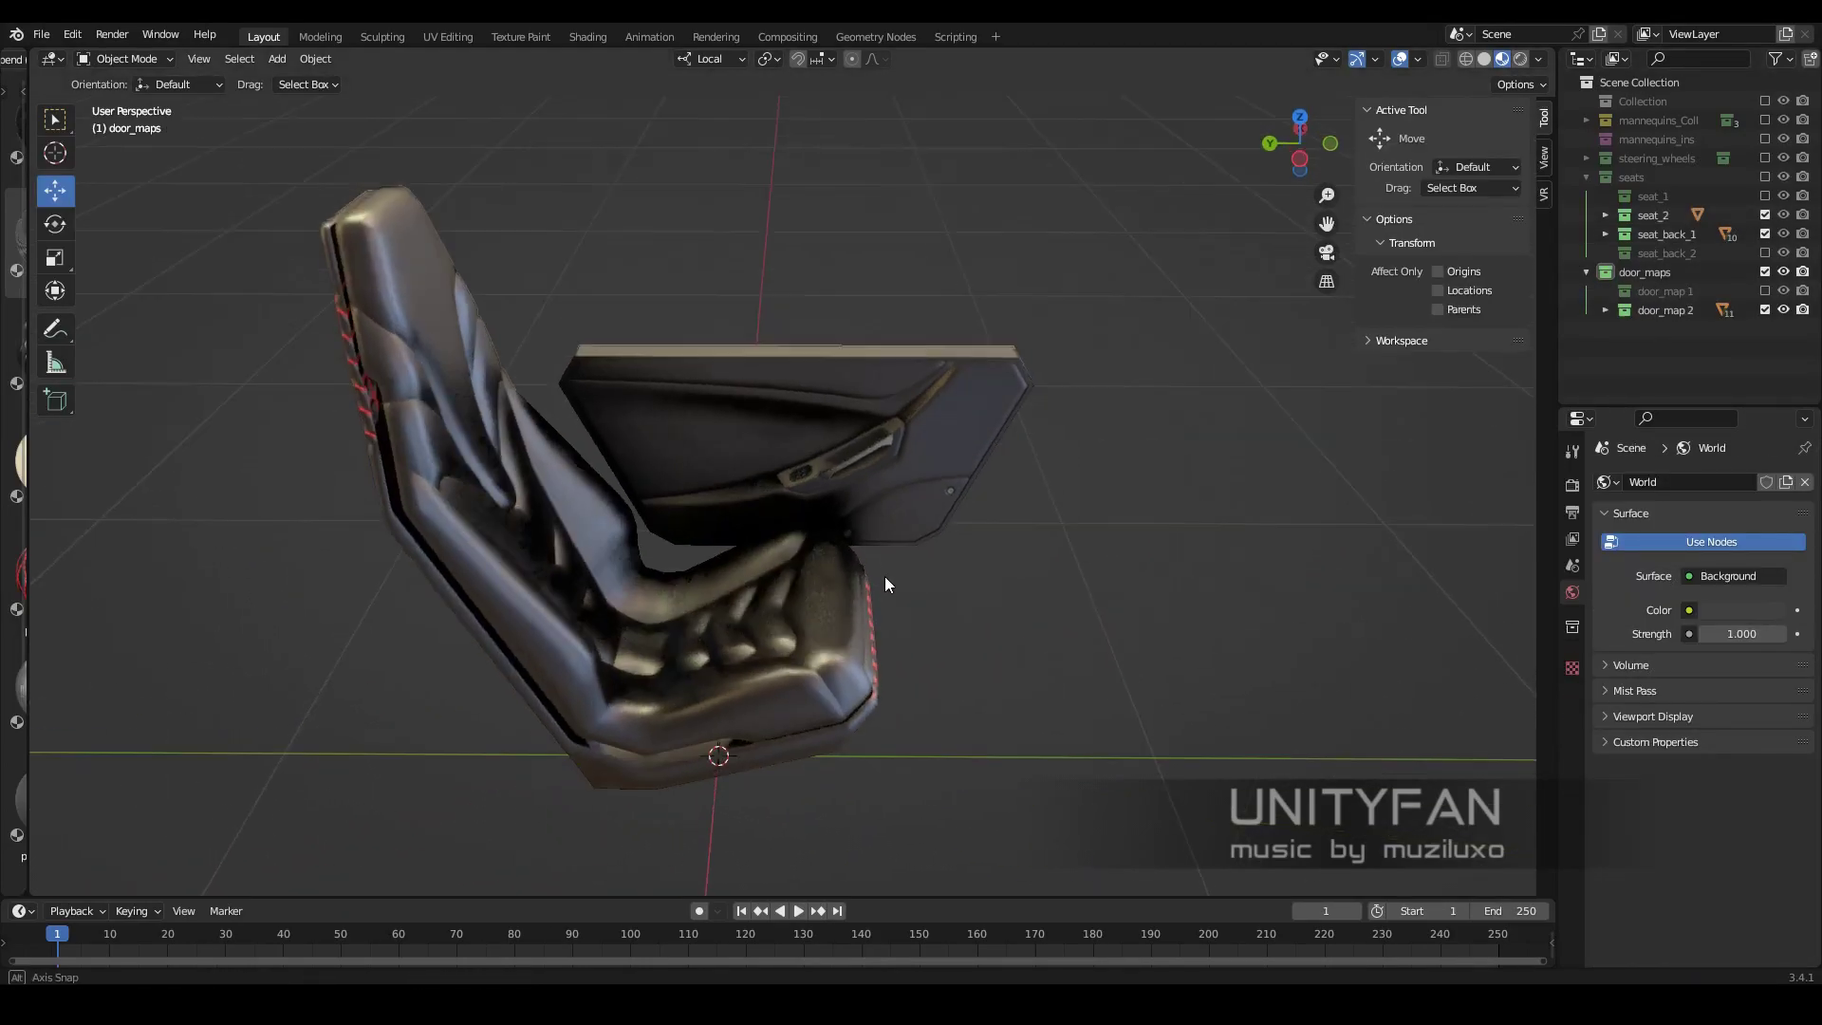
{"action": "scroll", "coordinate": [855, 588], "scroll_direction": "up", "scroll_amount": 4}
{"action": "scroll", "coordinate": [883, 570], "scroll_direction": "up", "scroll_amount": 3}
{"action": "middle_click_drag", "start_coordinate": [917, 549], "coordinate": [778, 570]}
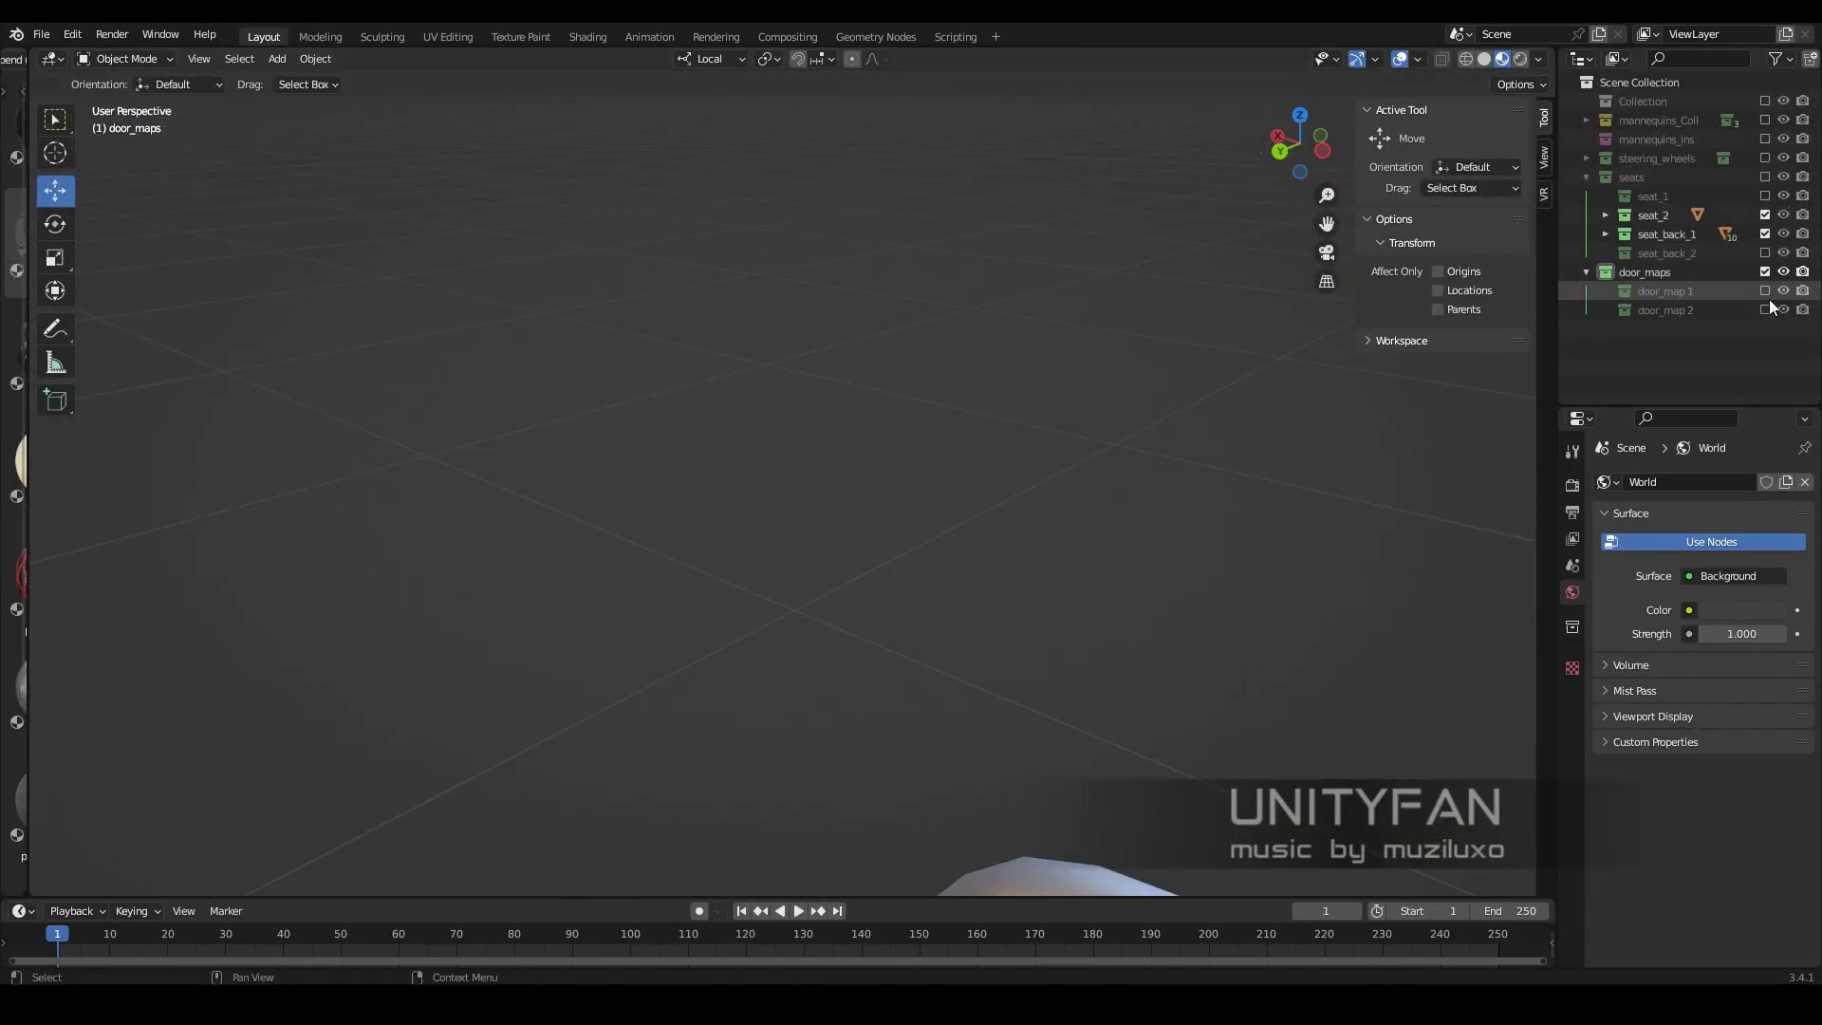
Move the window switch copy into the door_map 1 collection
{"action": "left_click", "coordinate": [765, 574]}
{"action": "key", "text": "m"}
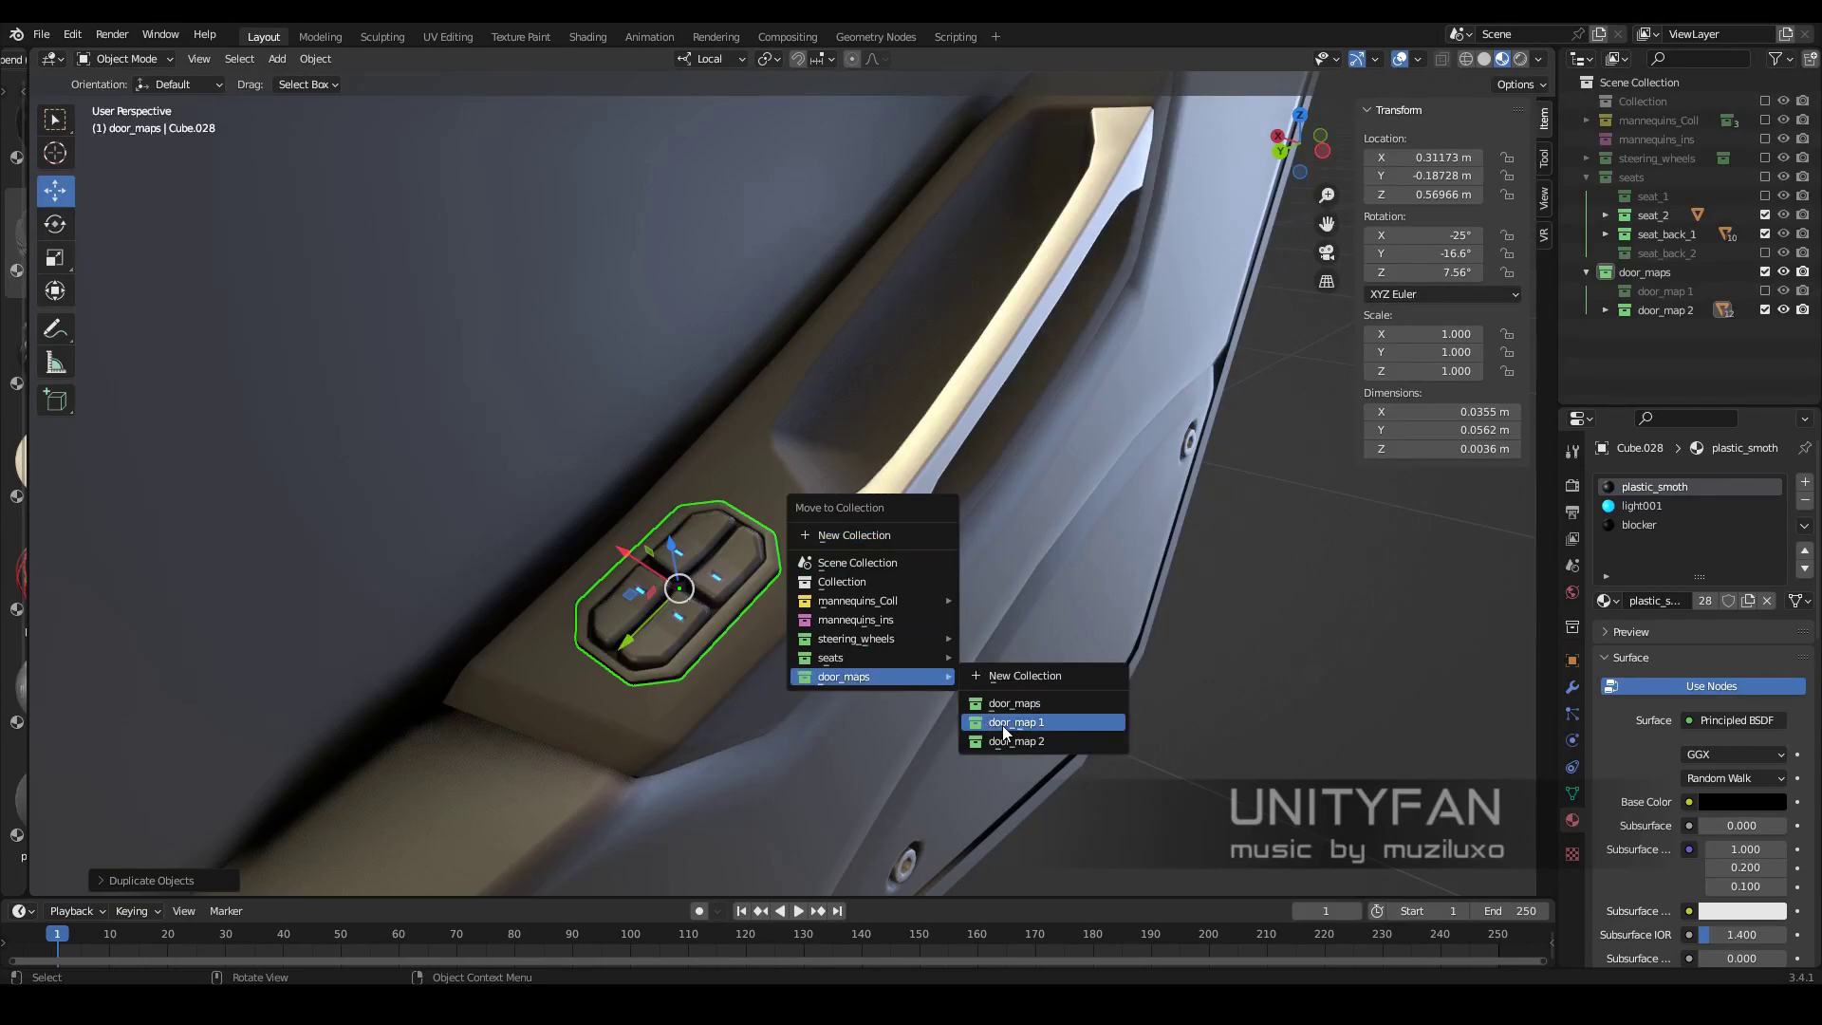
{"action": "left_click", "coordinate": [1002, 725]}
{"action": "left_click", "coordinate": [1764, 309]}
{"action": "scroll", "coordinate": [802, 530], "scroll_direction": "down", "scroll_amount": 4}
{"action": "middle_click_drag", "start_coordinate": [841, 524], "coordinate": [739, 484]}
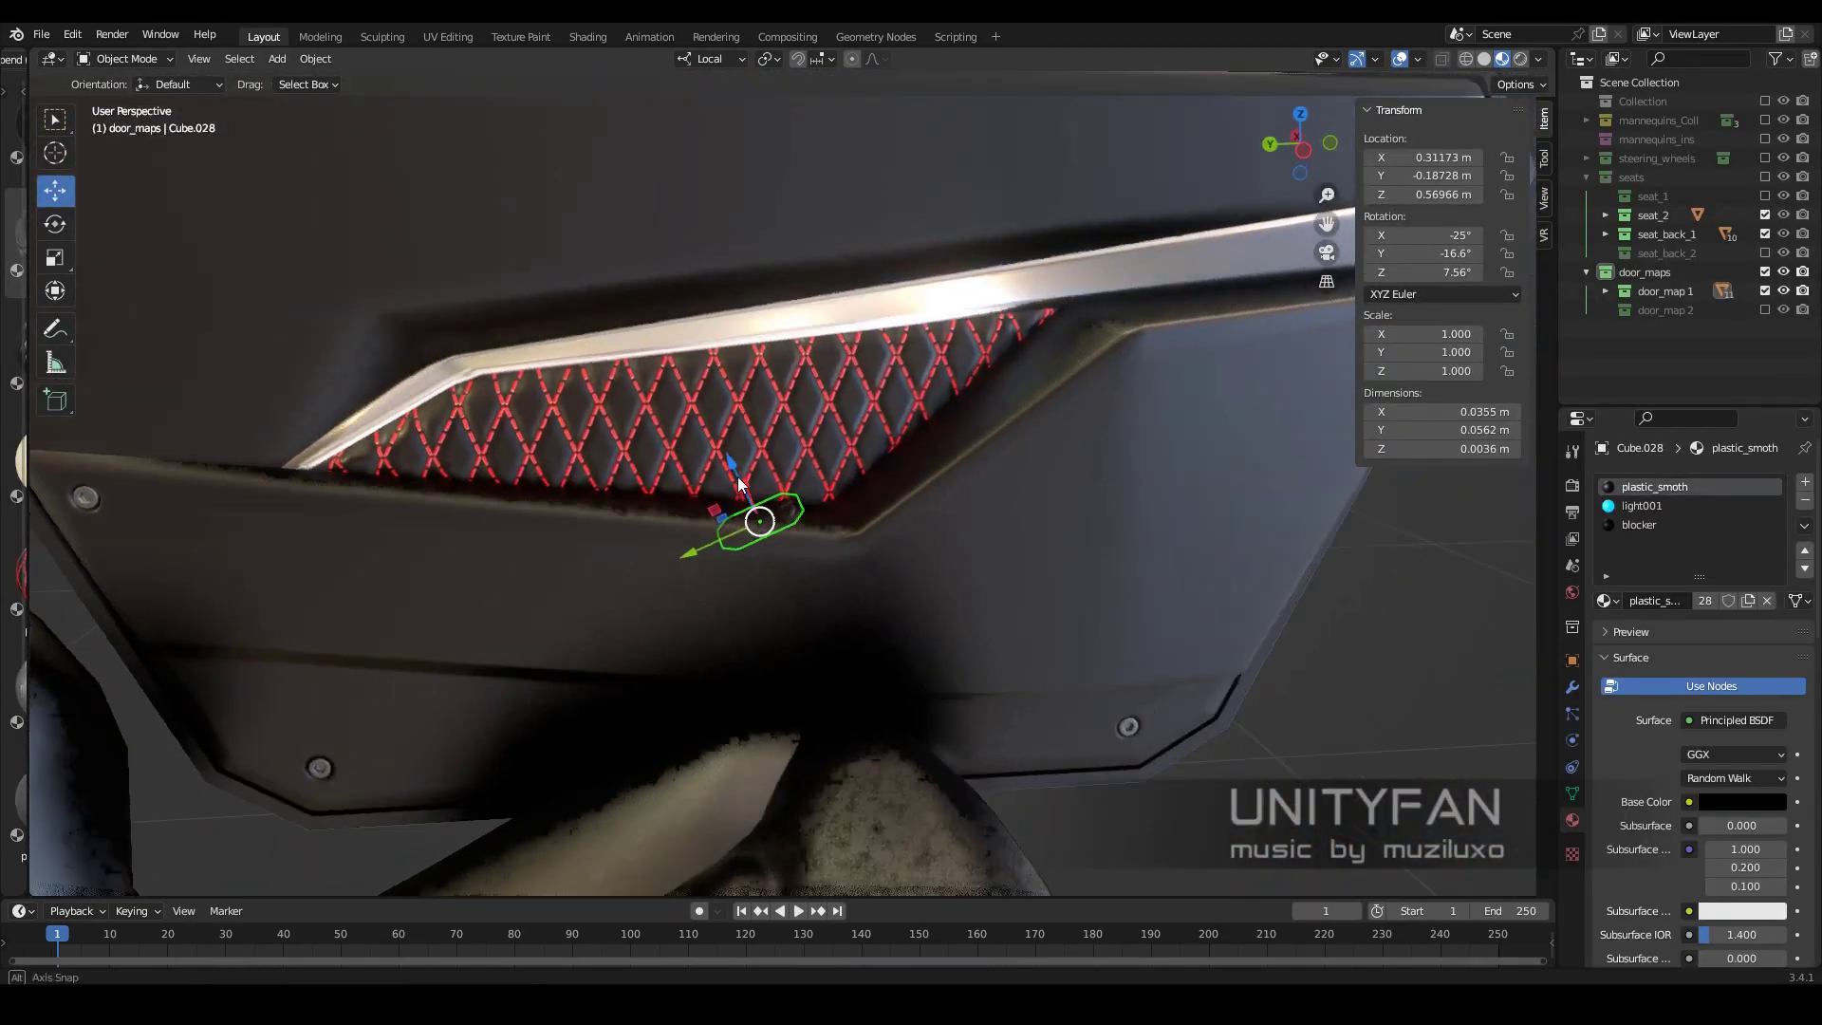
{"action": "left_click", "coordinate": [951, 389]}
Rotate the switch copy on one axis to match the armrest's tilt
{"action": "mouse_move", "coordinate": [964, 459]}
{"action": "middle_mouse_down"}
{"action": "mouse_move", "coordinate": [553, 524]}
{"action": "mouse_move", "coordinate": [807, 497]}
{"action": "mouse_move", "coordinate": [743, 453]}
{"action": "mouse_move", "coordinate": [734, 509]}
{"action": "middle_mouse_up"}
{"action": "scroll", "coordinate": [807, 497], "scroll_direction": "up", "scroll_amount": 3}
{"action": "key", "text": "r"}
{"action": "left_click", "coordinate": [804, 446]}
{"action": "key", "text": "g"}
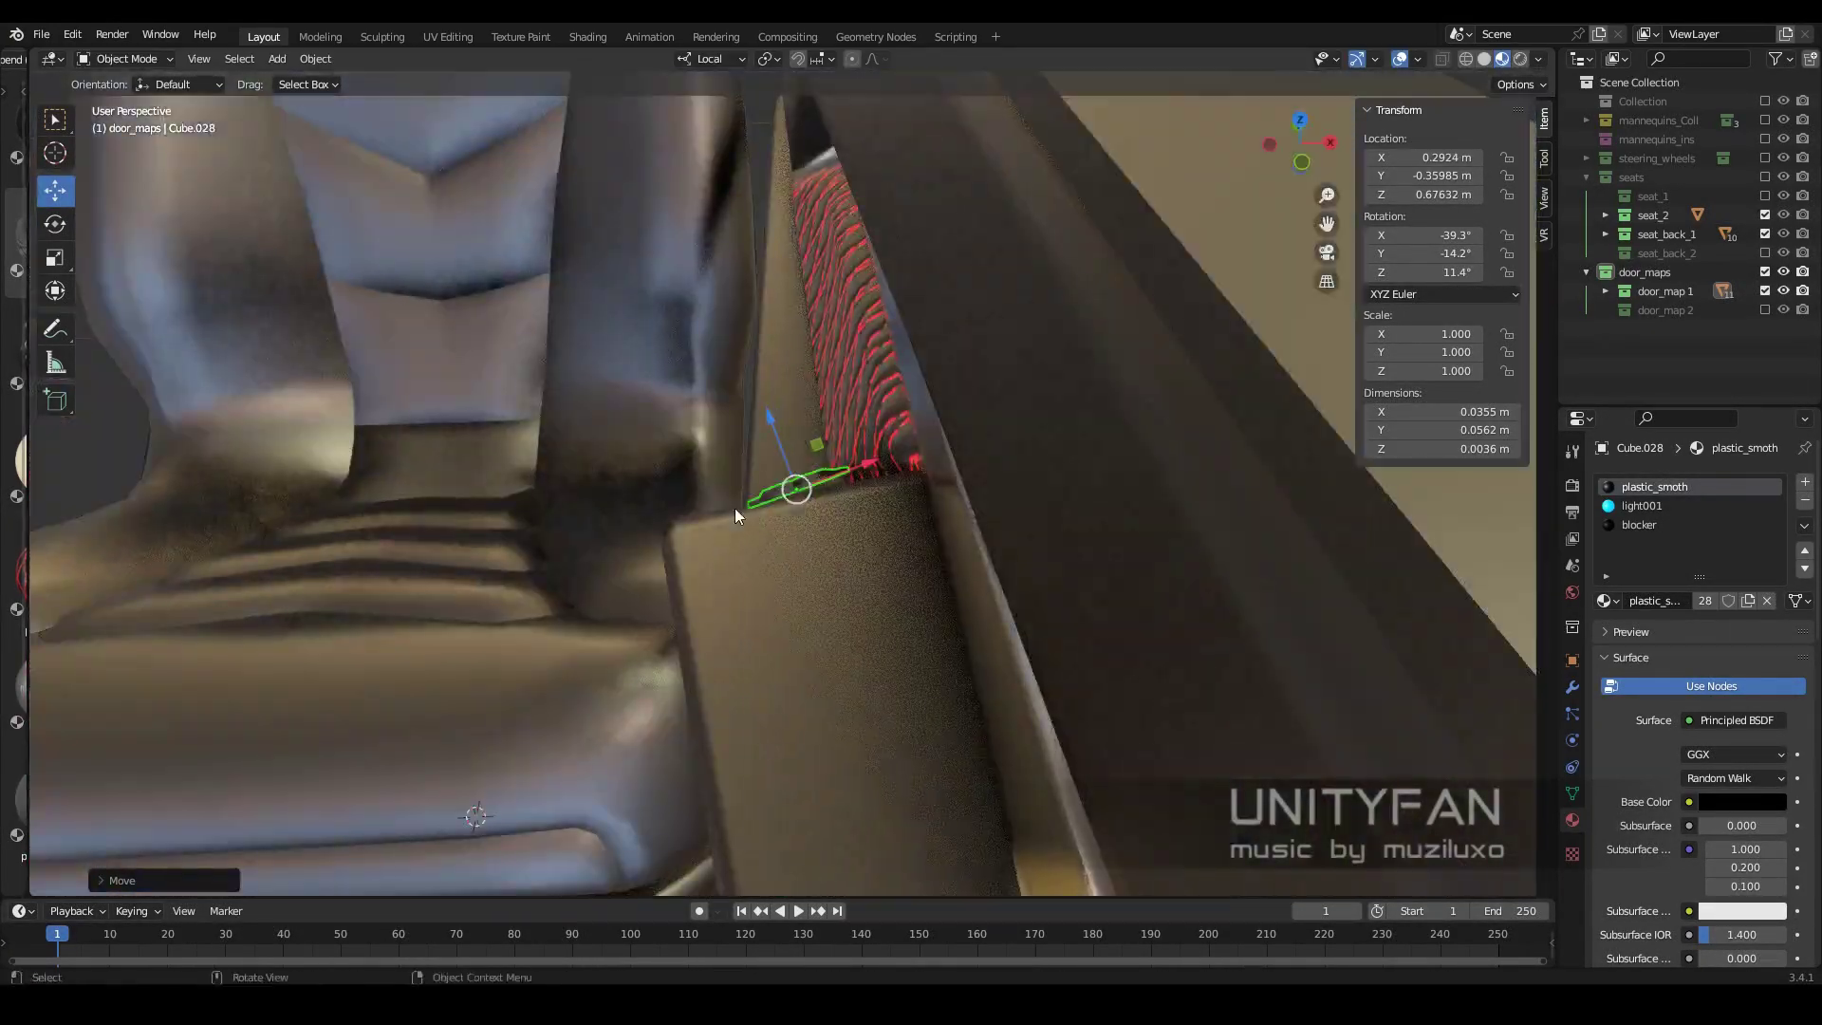
{"action": "key", "text": "shift+space"}
{"action": "key", "text": "r"}
{"action": "left_click_drag", "start_coordinate": [750, 479], "coordinate": [754, 472]}
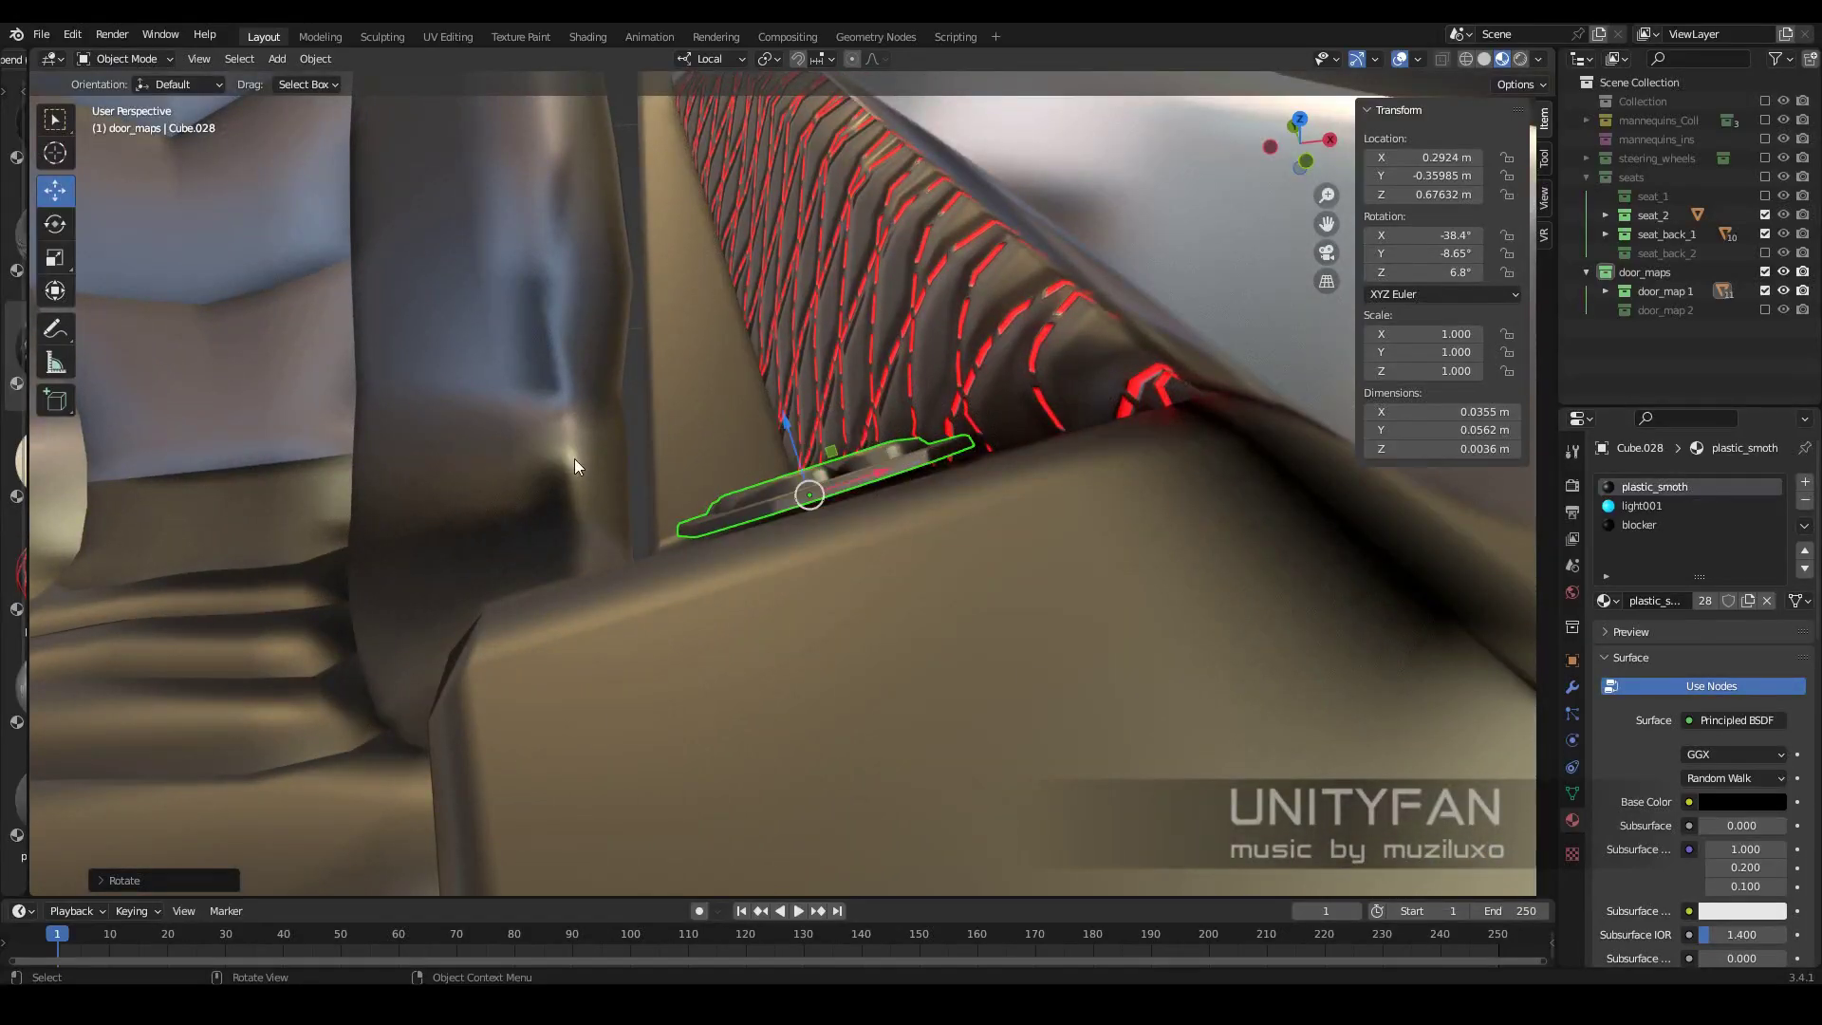
Make two small moves to bring the switch copy toward the armrest
{"action": "middle_click_drag", "start_coordinate": [576, 466], "coordinate": [807, 474]}
{"action": "key", "text": "g"}
{"action": "left_click", "coordinate": [902, 442]}
{"action": "mouse_move", "coordinate": [902, 442]}
{"action": "middle_mouse_down"}
{"action": "mouse_move", "coordinate": [650, 570]}
{"action": "mouse_move", "coordinate": [817, 556]}
{"action": "mouse_move", "coordinate": [663, 562]}
{"action": "mouse_move", "coordinate": [854, 584]}
{"action": "mouse_move", "coordinate": [968, 668]}
{"action": "middle_mouse_up"}
{"action": "key", "text": "g"}
{"action": "left_click", "coordinate": [816, 557]}
From the numpad side view, rotate and slide the switch onto the armrest surface
{"action": "key", "text": "KP_3"}
{"action": "key", "text": "ctrl+KP_3"}
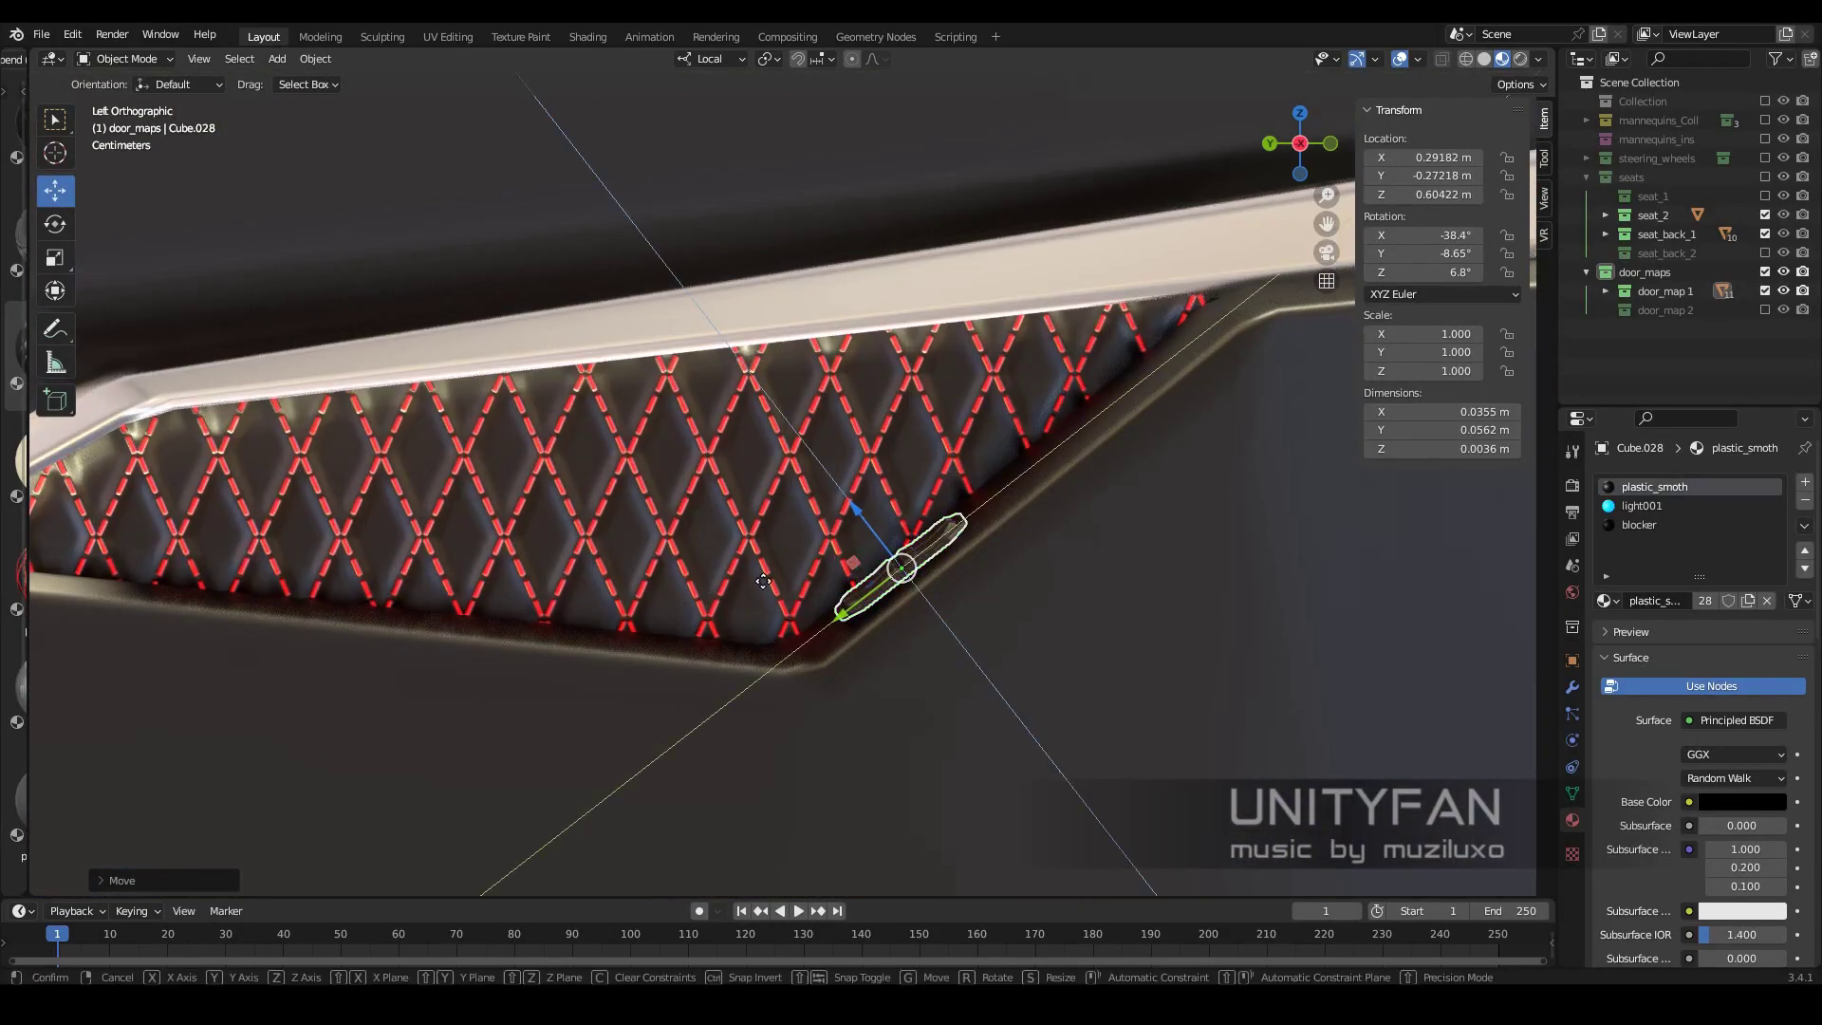
{"action": "key", "text": "r"}
{"action": "left_click_drag", "start_coordinate": [713, 672], "coordinate": [731, 655]}
{"action": "mouse_move", "coordinate": [731, 655]}
{"action": "middle_mouse_down"}
{"action": "mouse_move", "coordinate": [780, 591]}
{"action": "mouse_move", "coordinate": [610, 646]}
{"action": "mouse_move", "coordinate": [805, 642]}
{"action": "mouse_move", "coordinate": [755, 652]}
{"action": "mouse_move", "coordinate": [717, 593]}
{"action": "mouse_move", "coordinate": [624, 556]}
{"action": "mouse_move", "coordinate": [822, 600]}
{"action": "mouse_move", "coordinate": [43, 241]}
{"action": "middle_mouse_up"}
{"action": "left_click", "coordinate": [693, 606]}
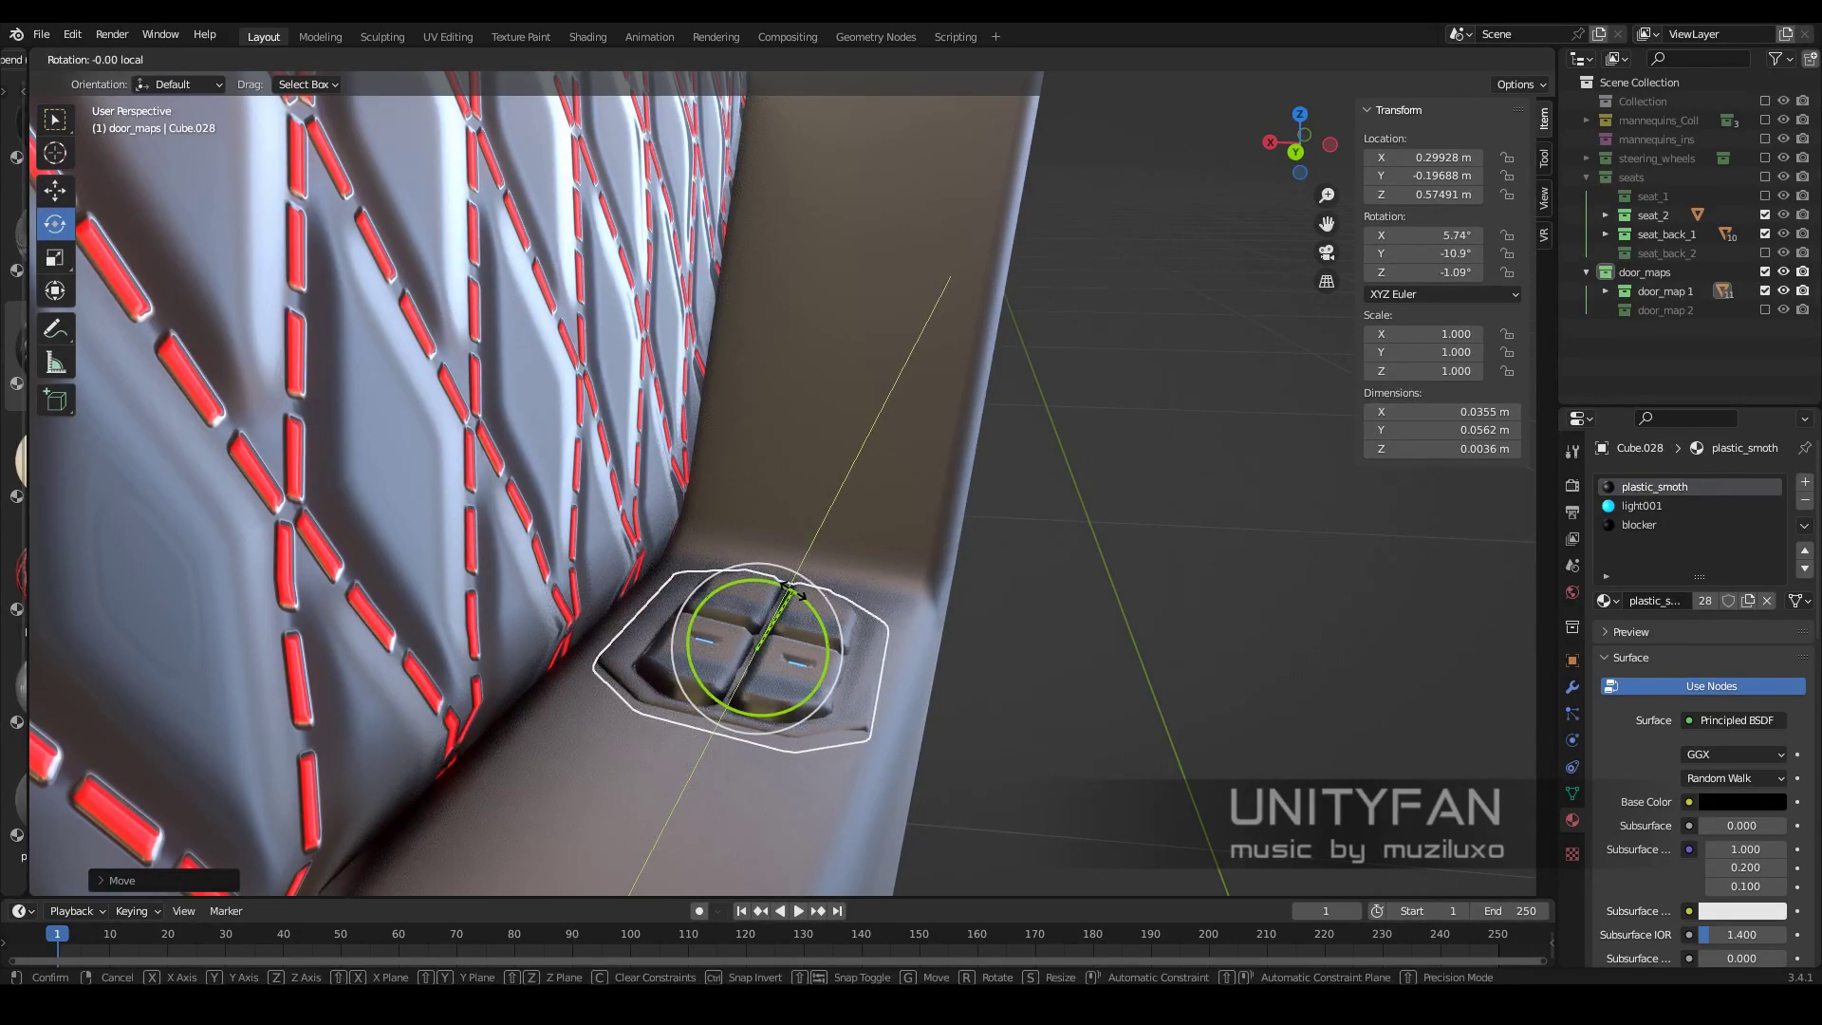
Check the switch in see-through display and shift it slightly into its final spot
{"action": "mouse_move", "coordinate": [802, 596]}
{"action": "middle_mouse_down"}
{"action": "mouse_move", "coordinate": [982, 539]}
{"action": "mouse_move", "coordinate": [801, 609]}
{"action": "mouse_move", "coordinate": [876, 662]}
{"action": "mouse_move", "coordinate": [1013, 681]}
{"action": "middle_mouse_up"}
{"action": "key", "text": "Tab"}
{"action": "key", "text": "shift+z"}
{"action": "key", "text": "shift+z"}
{"action": "middle_click_drag", "start_coordinate": [876, 636], "coordinate": [807, 617]}
{"action": "key", "text": "Tab"}
{"action": "scroll", "coordinate": [766, 685], "scroll_direction": "up", "scroll_amount": 3}
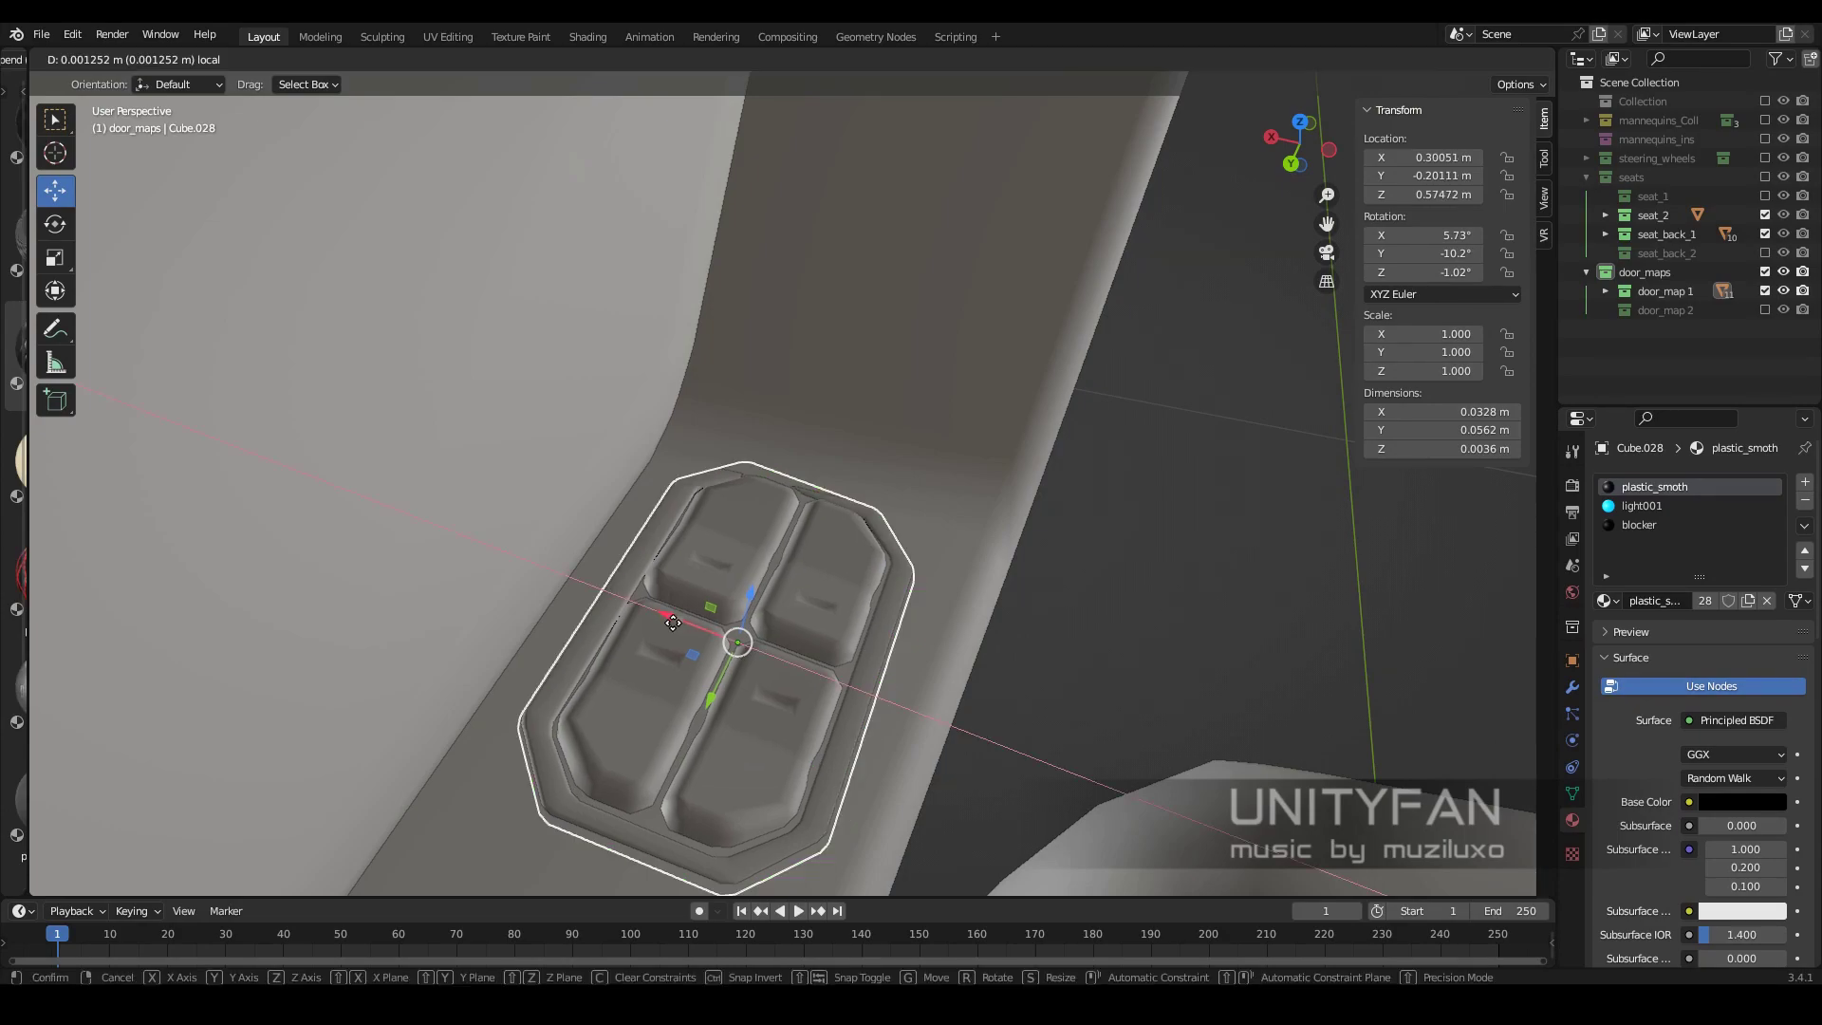
{"action": "key", "text": "g"}
{"action": "left_click", "coordinate": [687, 582]}
Select the door panel body, Cube.013
{"action": "scroll", "coordinate": [655, 615], "scroll_direction": "down", "scroll_amount": 2}
{"action": "middle_click_drag", "start_coordinate": [655, 615], "coordinate": [834, 549]}
{"action": "scroll", "coordinate": [835, 549], "scroll_direction": "down", "scroll_amount": 4}
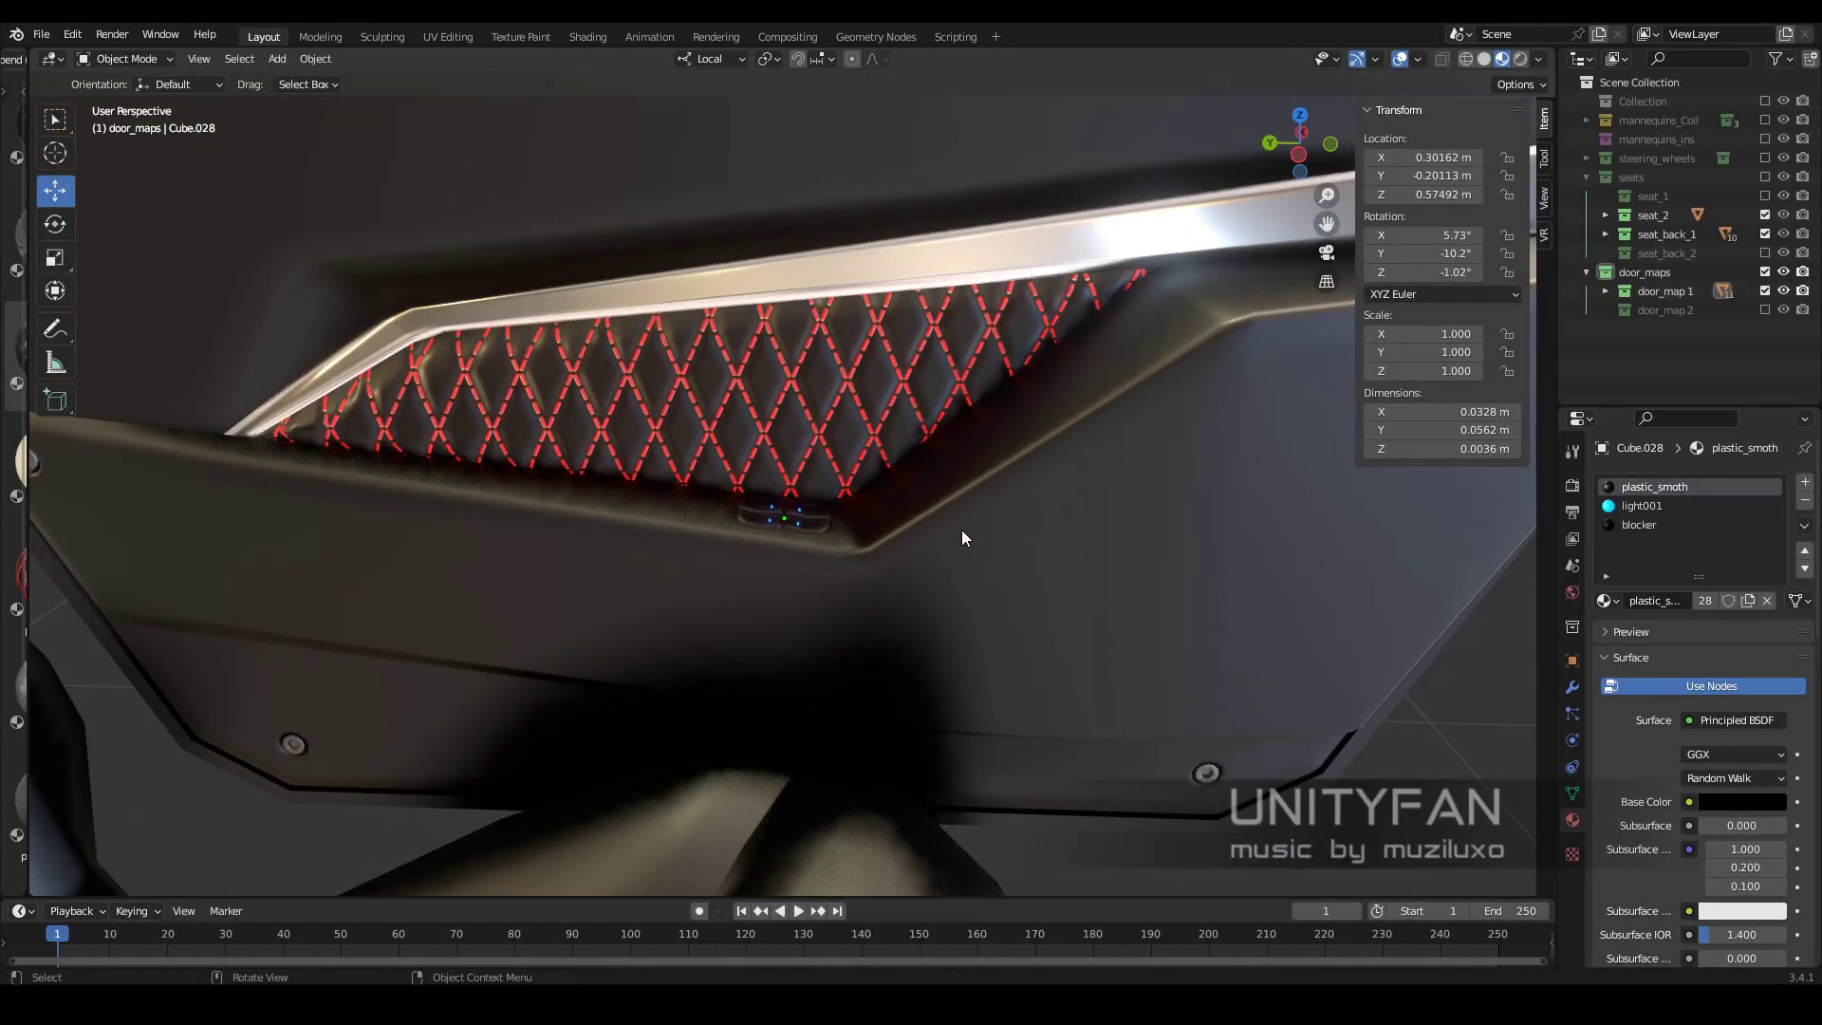
{"action": "left_click", "coordinate": [960, 530]}
In Cube.013's Edit Mode, knife-cut a first line below the quilted insert
{"action": "key", "text": "Tab"}
{"action": "scroll", "coordinate": [816, 545], "scroll_direction": "up", "scroll_amount": 2}
{"action": "scroll", "coordinate": [522, 465], "scroll_direction": "up", "scroll_amount": 2}
{"action": "middle_click_drag", "start_coordinate": [522, 466], "coordinate": [529, 468]}
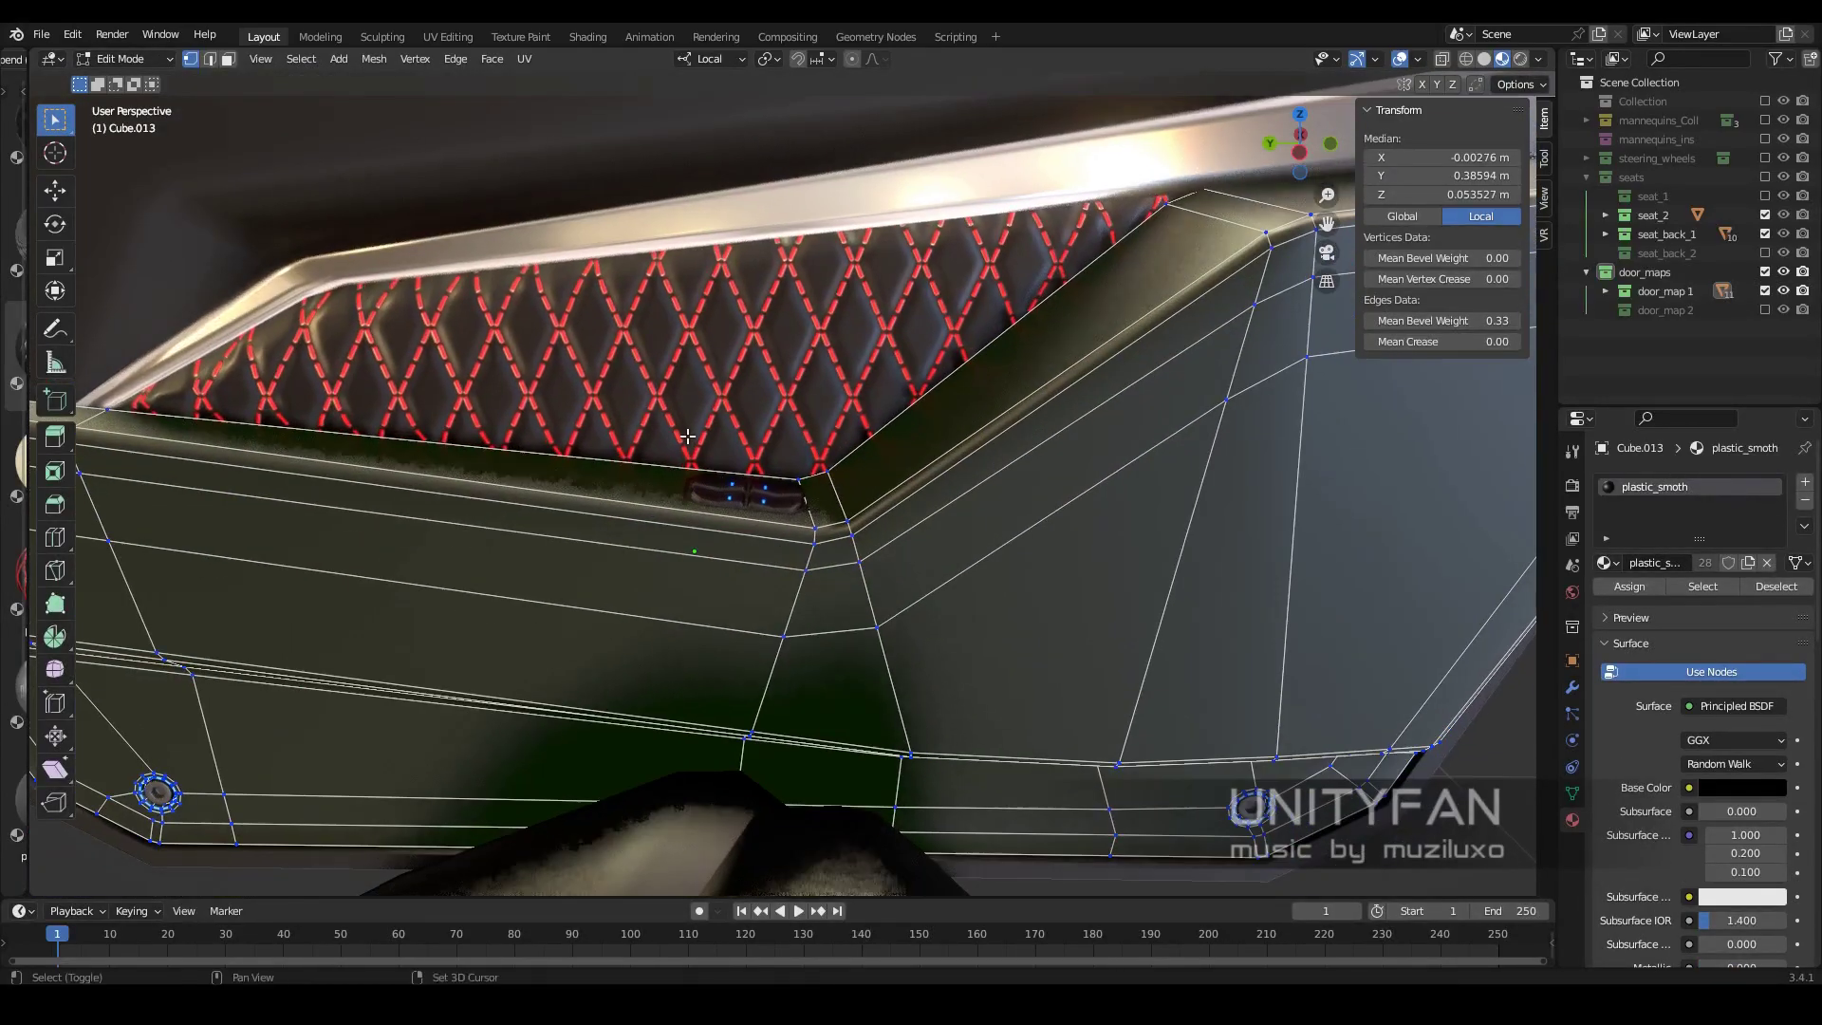
{"action": "key", "text": "k"}
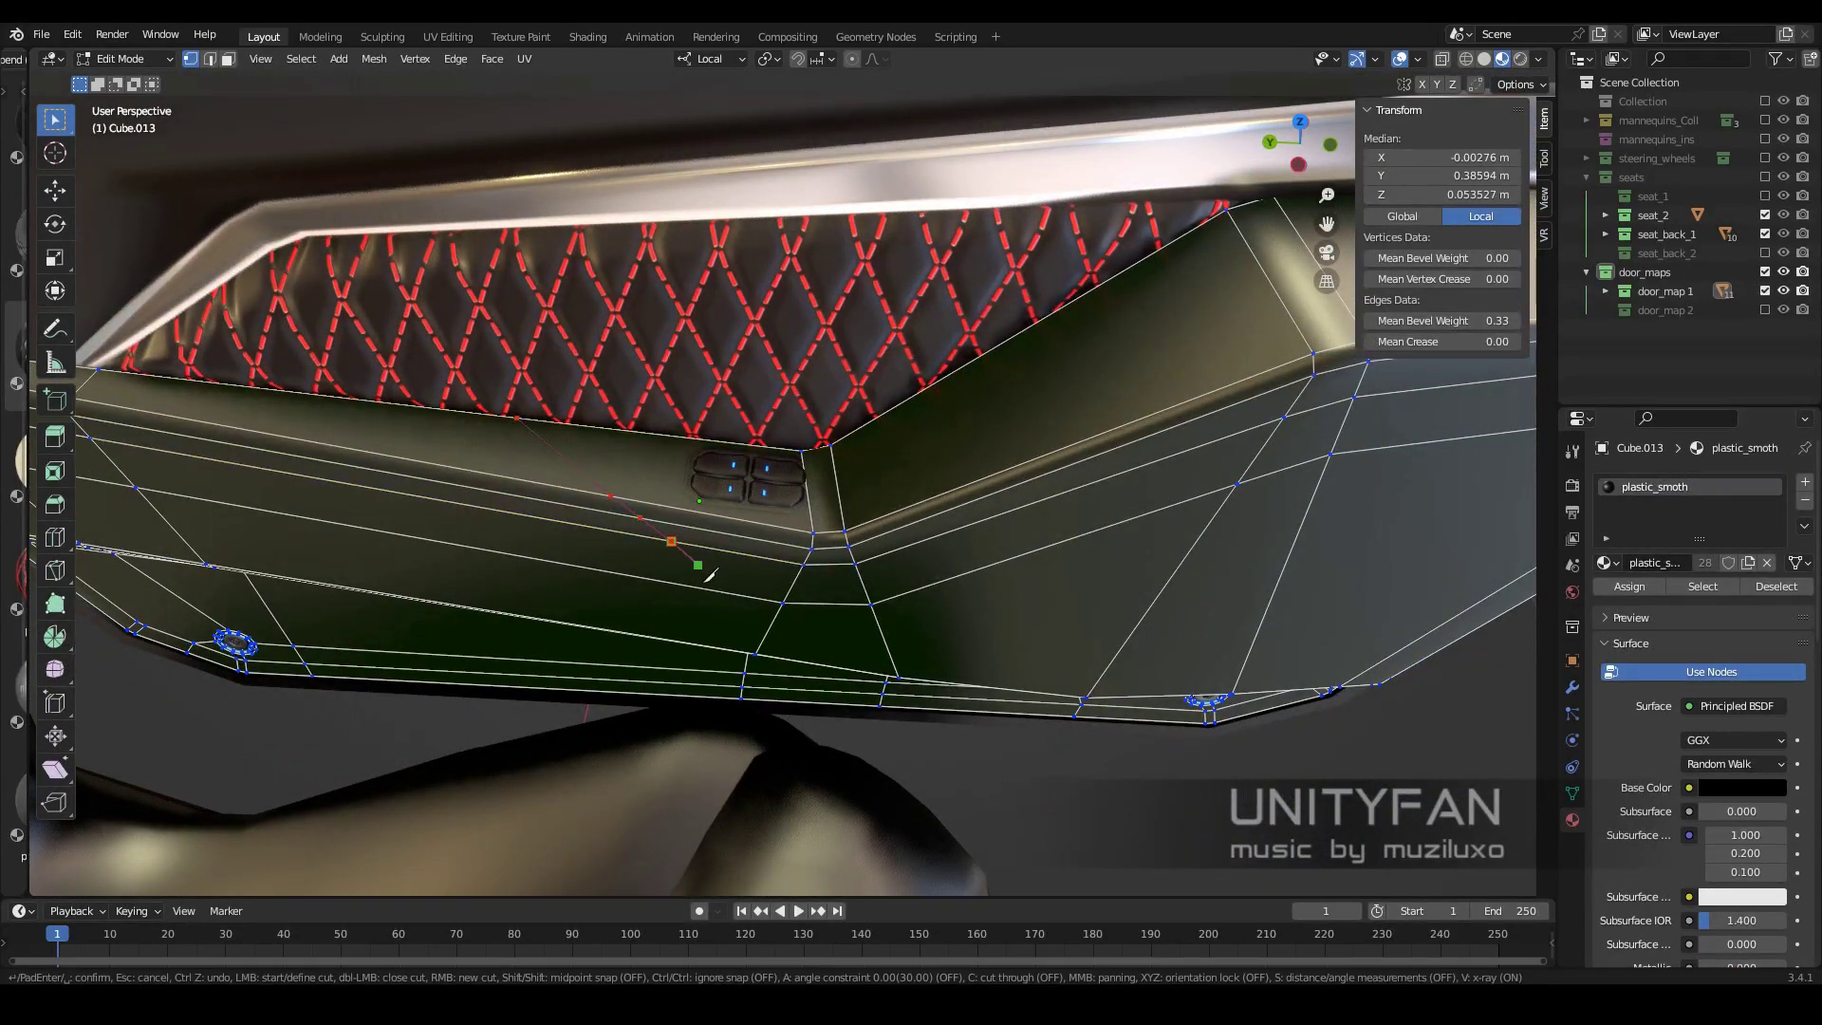
{"action": "middle_click_drag", "start_coordinate": [707, 574], "coordinate": [664, 570]}
{"action": "scroll", "coordinate": [644, 569], "scroll_direction": "up", "scroll_amount": 2}
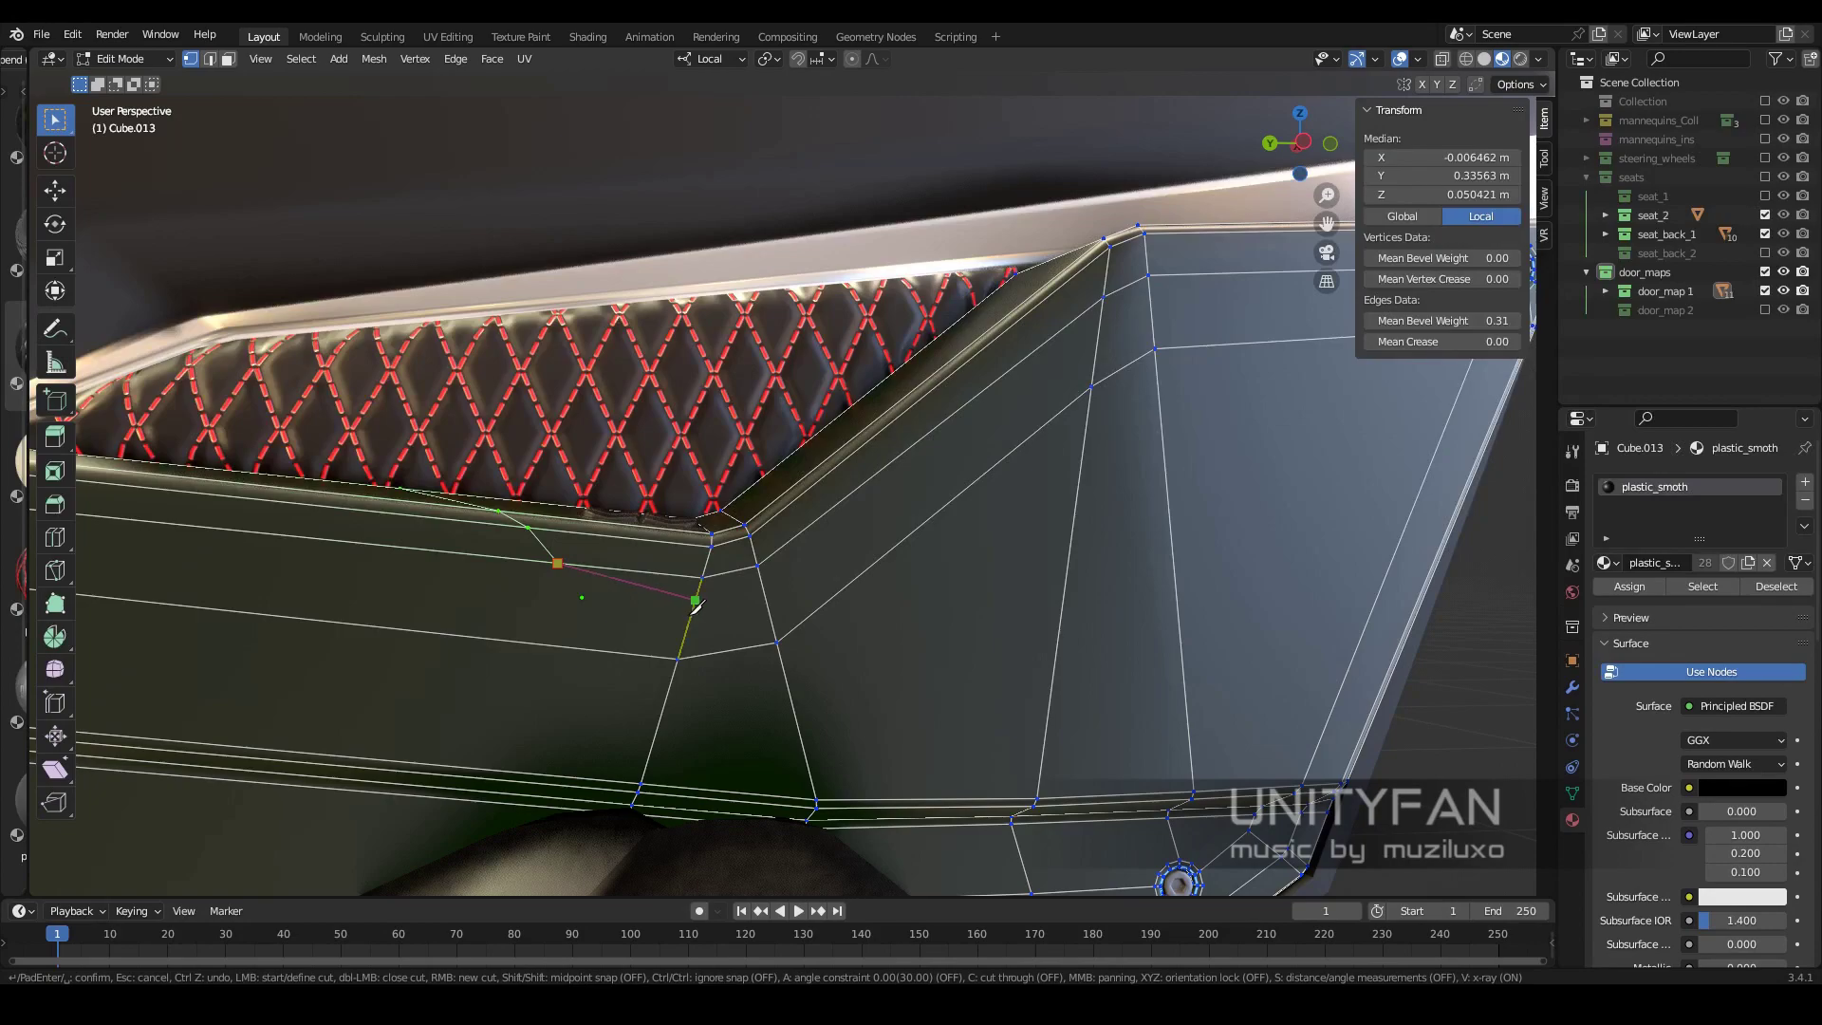
{"action": "scroll", "coordinate": [940, 499], "scroll_direction": "down", "scroll_amount": 2}
{"action": "key", "text": "Escape"}
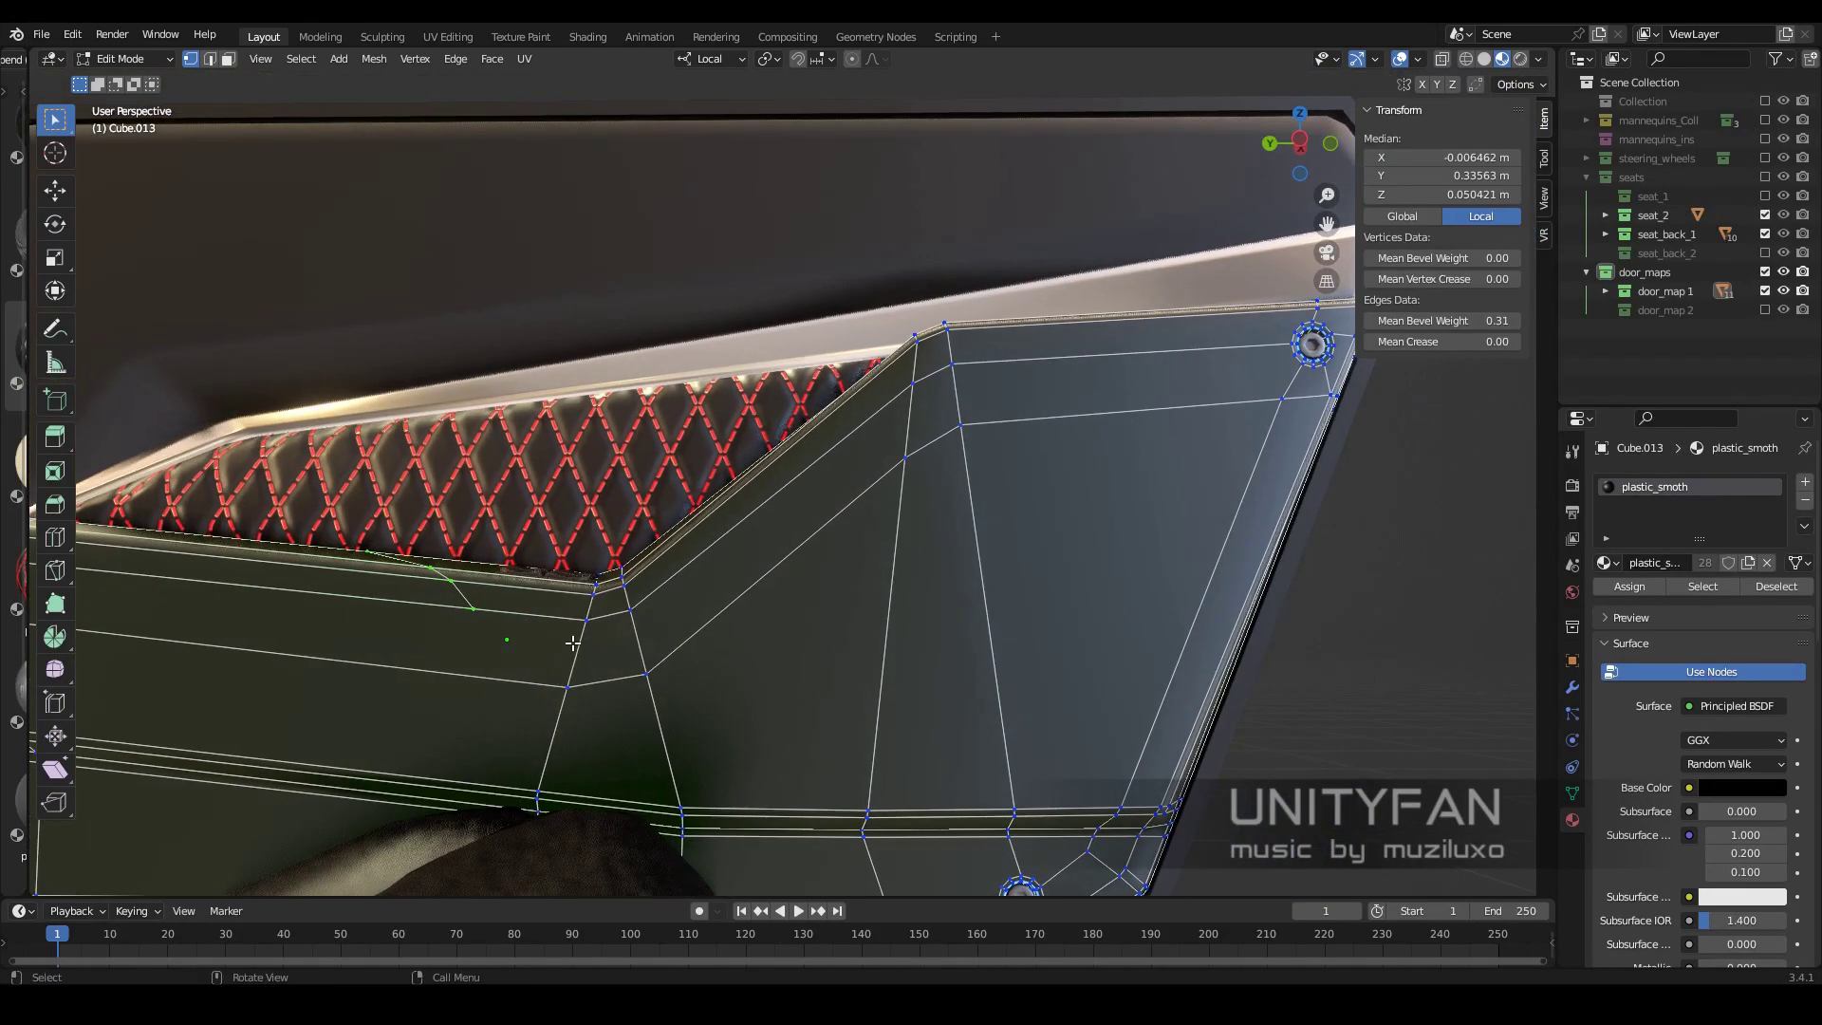
{"action": "key", "text": "Return"}
{"action": "scroll", "coordinate": [886, 542], "scroll_direction": "down", "scroll_amount": 2}
Knife-cut another line across the panel's side face
{"action": "middle_click_drag", "start_coordinate": [887, 541], "coordinate": [764, 594]}
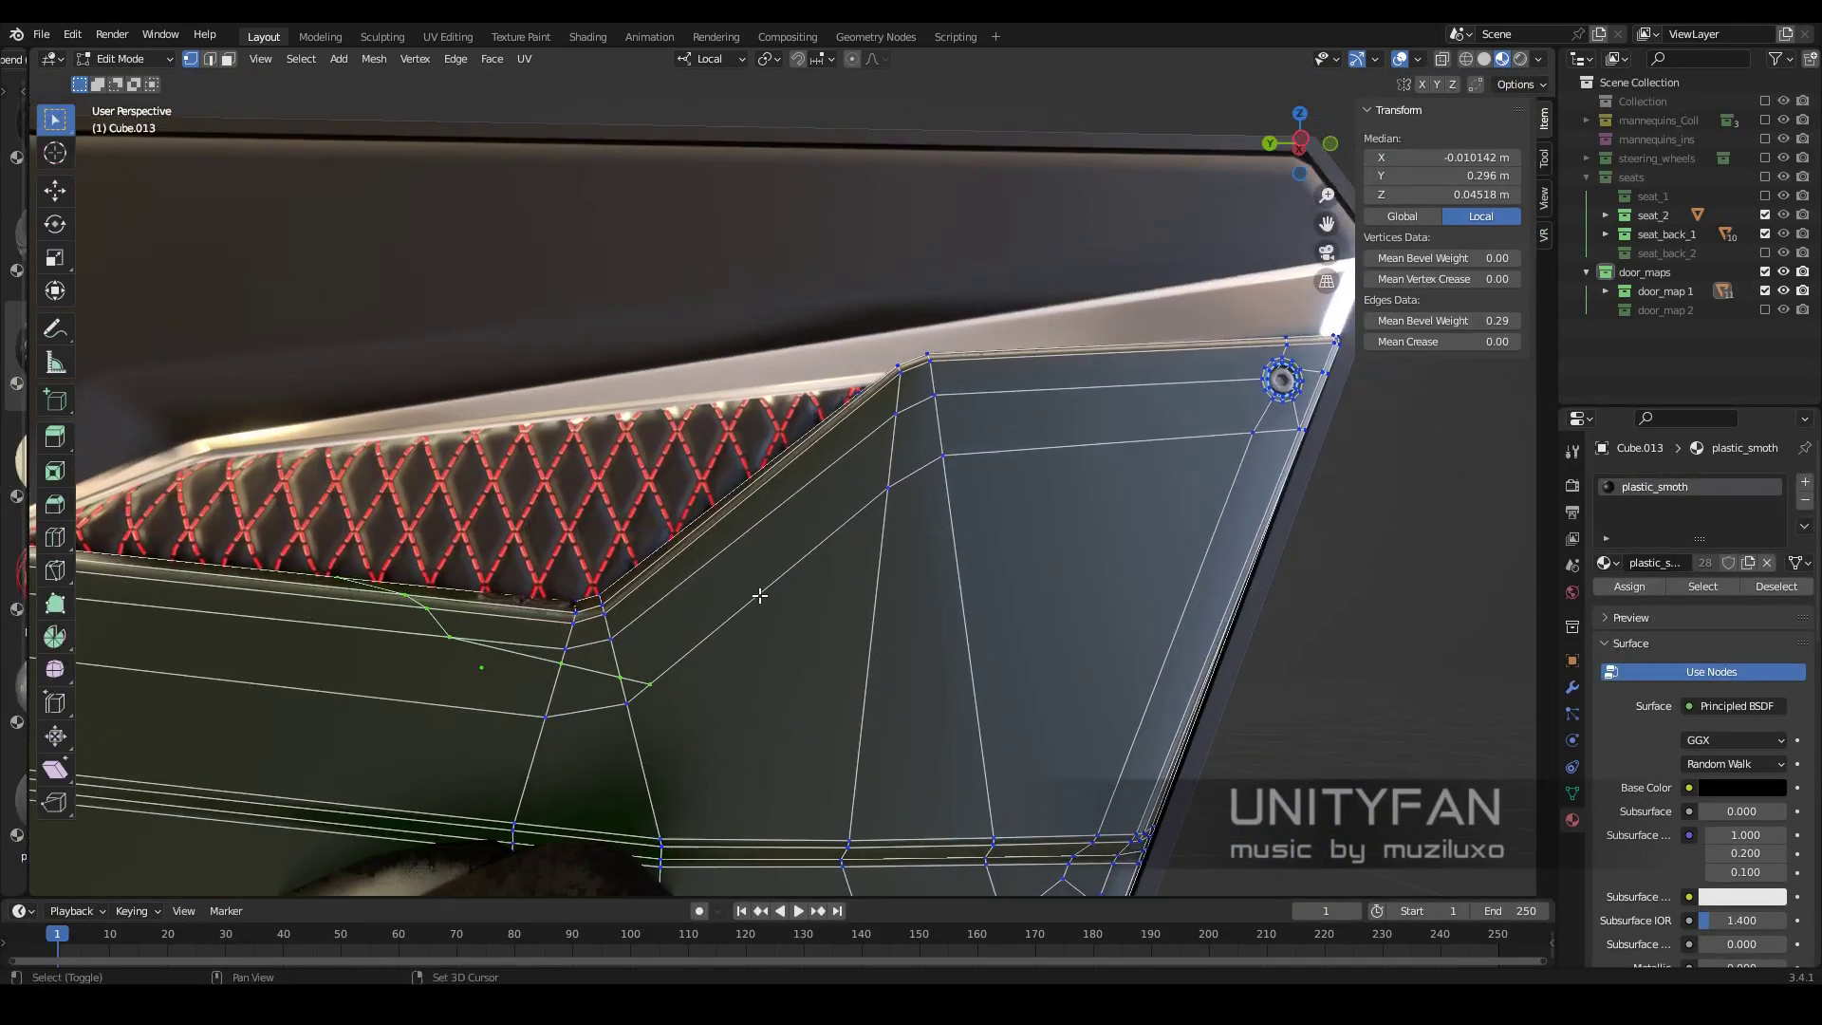
{"action": "scroll", "coordinate": [735, 584], "scroll_direction": "up", "scroll_amount": 2}
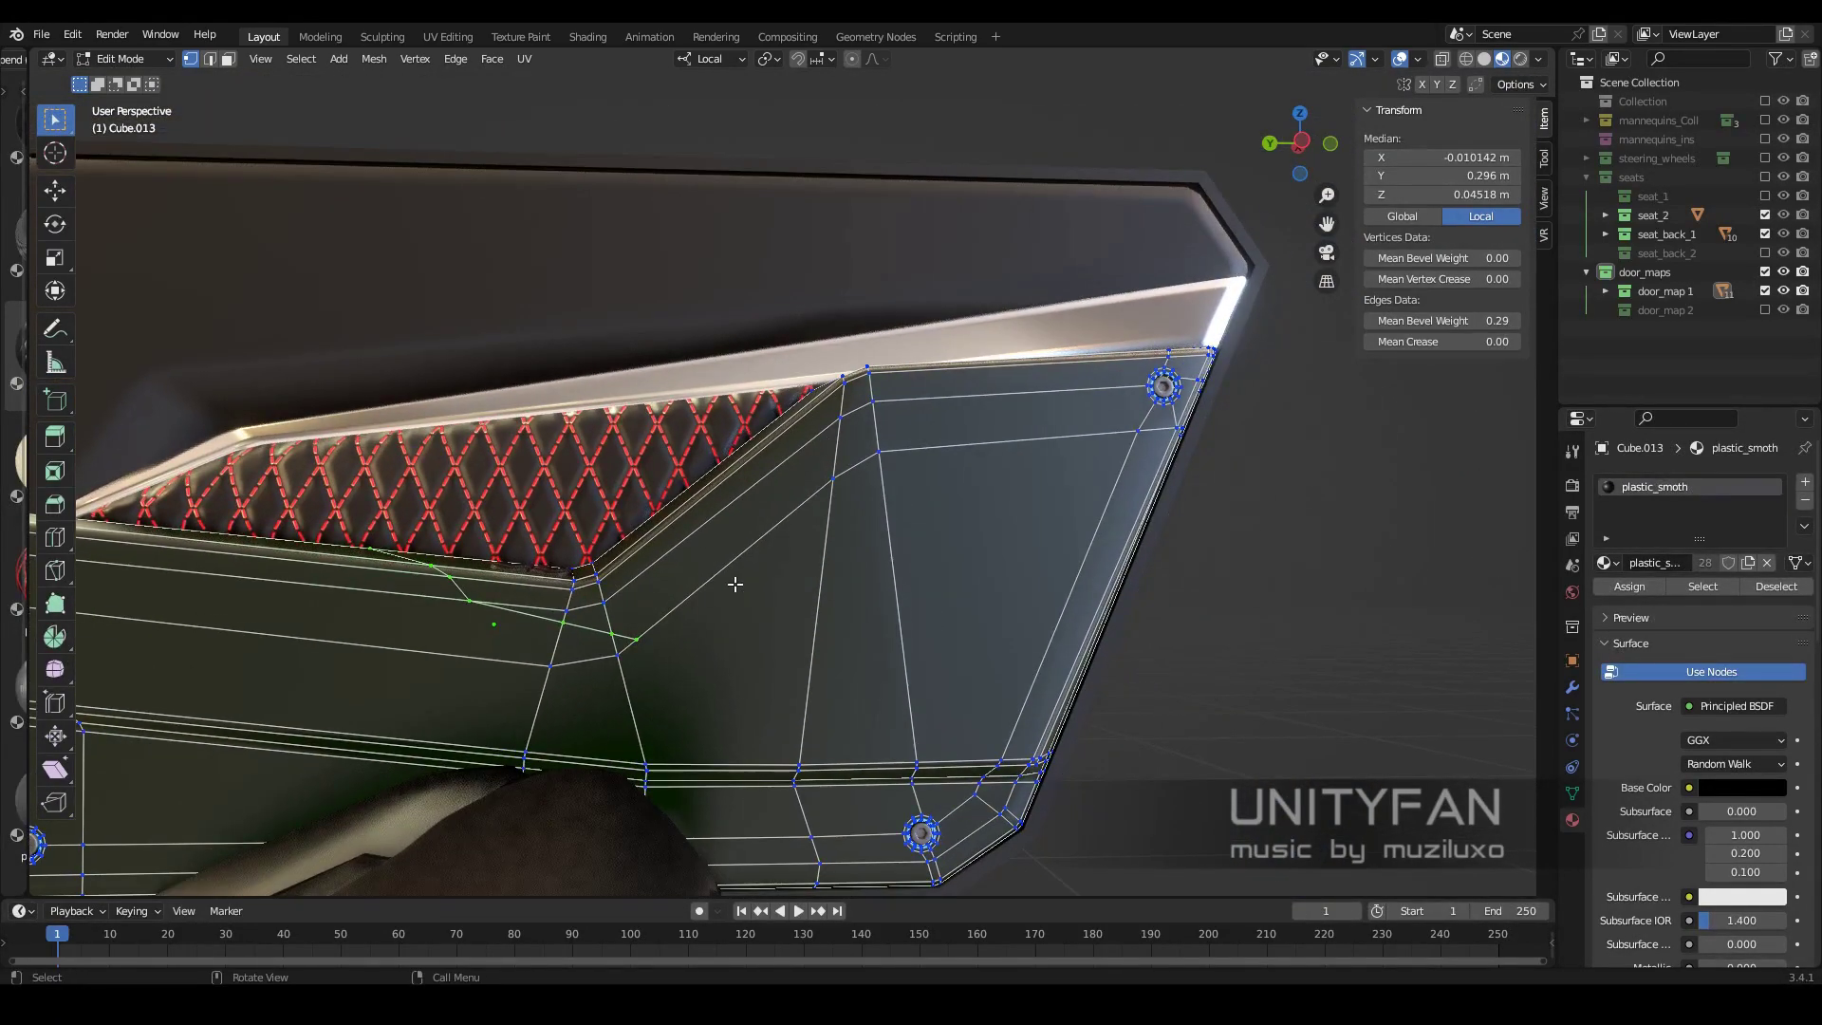
{"action": "left_click", "coordinate": [1023, 462]}
{"action": "middle_click_drag", "start_coordinate": [1025, 461], "coordinate": [1109, 374]}
{"action": "mouse_move", "coordinate": [925, 585]}
{"action": "middle_mouse_down"}
{"action": "mouse_move", "coordinate": [779, 539]}
{"action": "mouse_move", "coordinate": [1240, 429]}
{"action": "middle_mouse_up"}
{"action": "mouse_move", "coordinate": [1039, 510]}
{"action": "middle_mouse_down"}
{"action": "mouse_move", "coordinate": [1130, 488]}
{"action": "mouse_move", "coordinate": [1025, 459]}
{"action": "middle_mouse_up"}
{"action": "key", "text": "Return"}
{"action": "key", "text": "Return"}
Reposition a vertex, finish the cuts, and pick the shortest edge path along them
{"action": "middle_click_drag", "start_coordinate": [914, 534], "coordinate": [865, 529], "text": "alt"}
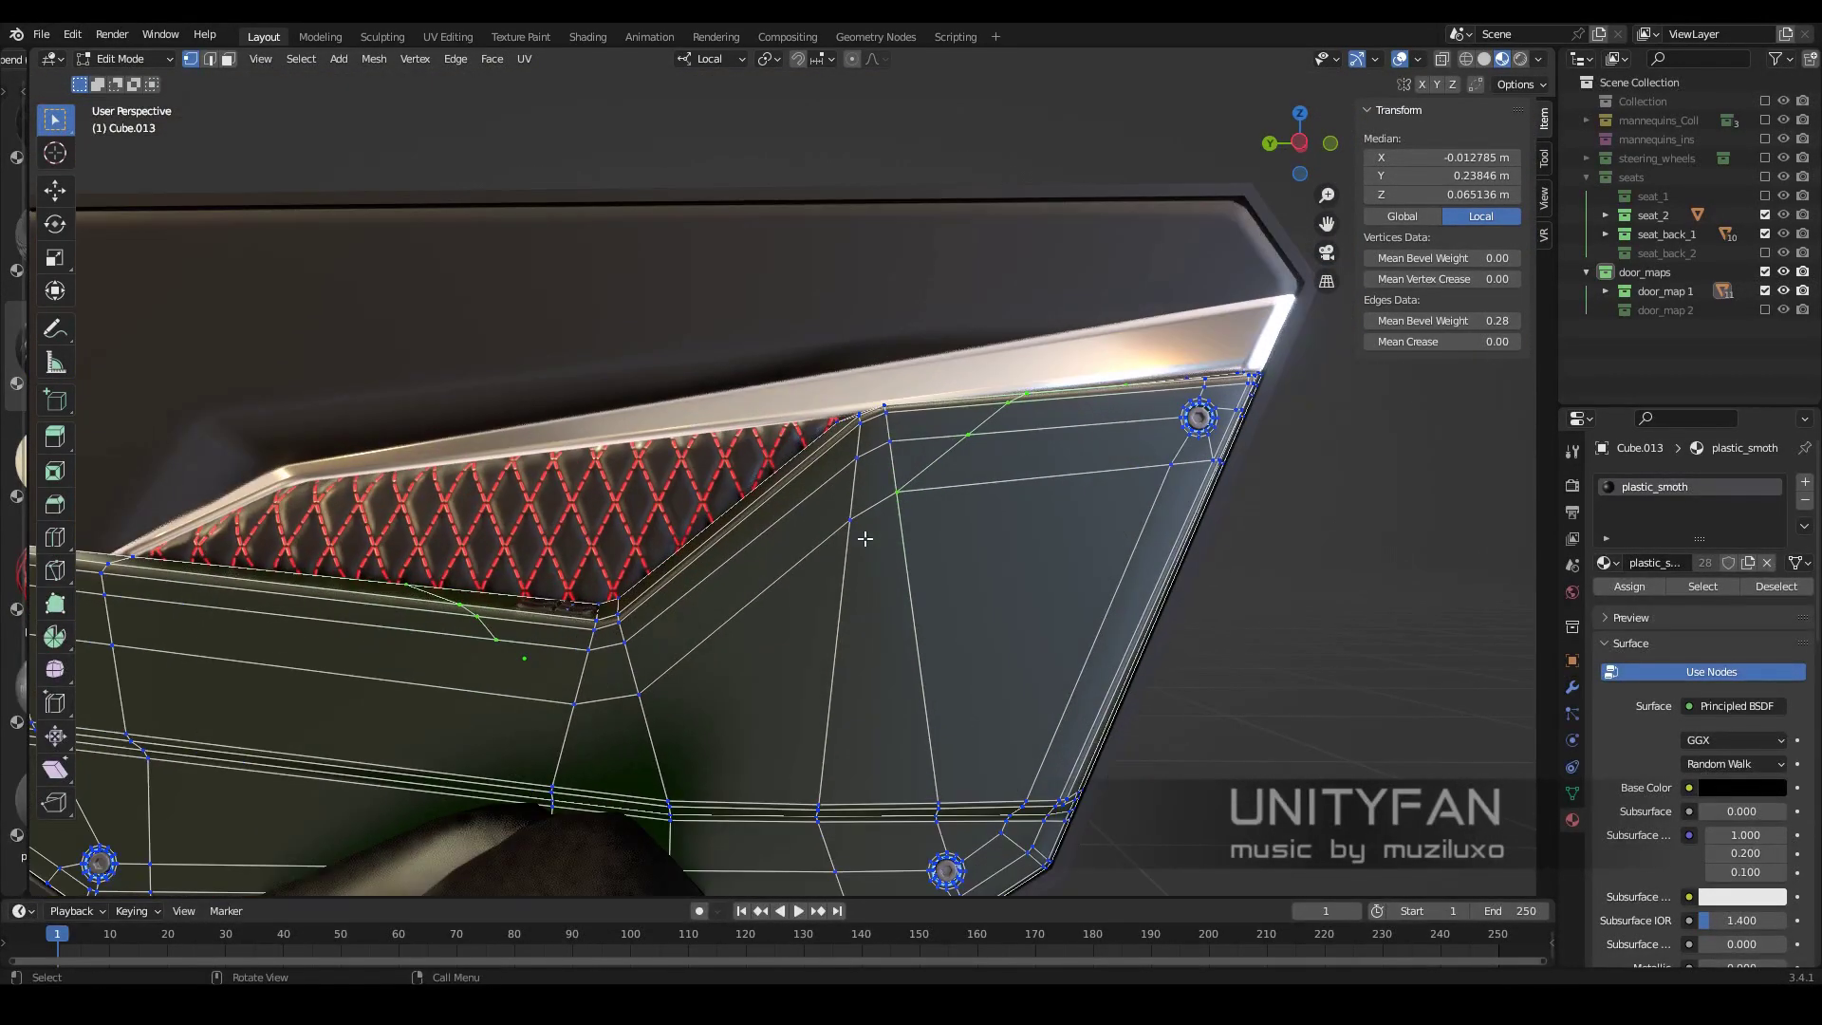
{"action": "left_click", "coordinate": [850, 518]}
{"action": "middle_click_drag", "start_coordinate": [753, 666], "coordinate": [850, 617], "text": "shift"}
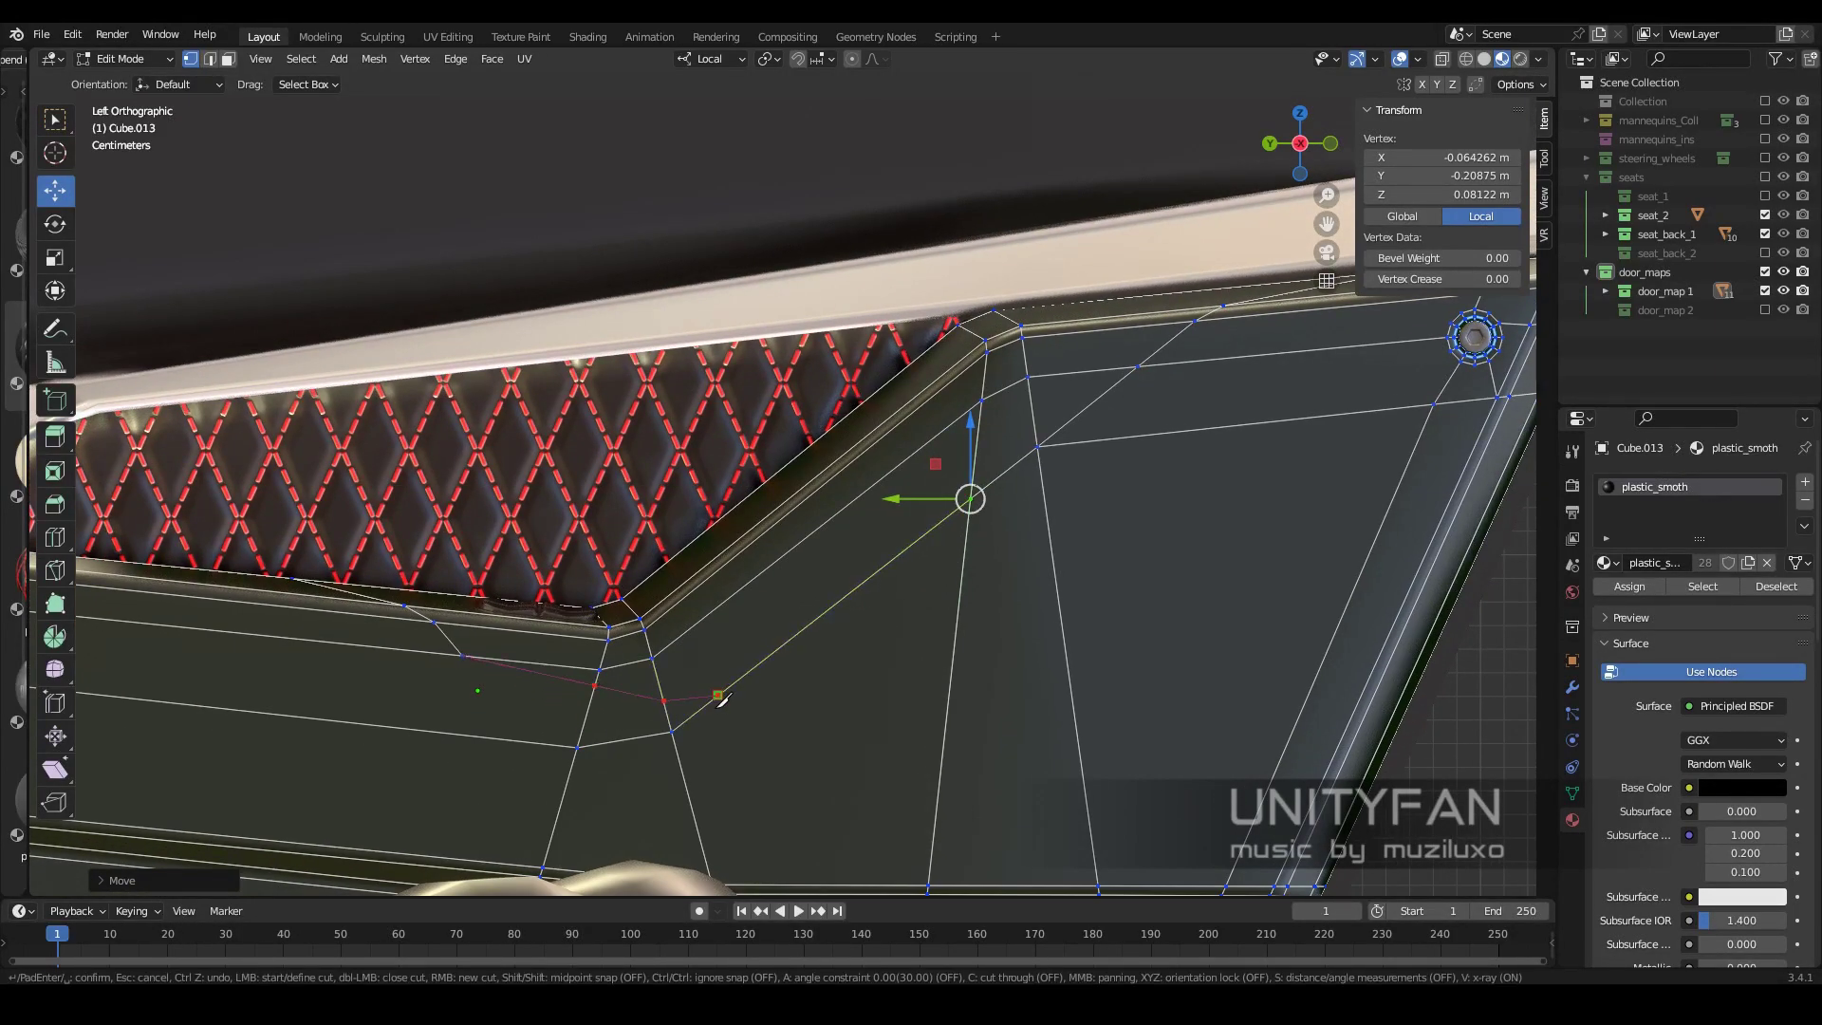
{"action": "key", "text": "Return"}
{"action": "mouse_move", "coordinate": [721, 700]}
{"action": "middle_mouse_down"}
{"action": "mouse_move", "coordinate": [746, 607]}
{"action": "mouse_move", "coordinate": [905, 680]}
{"action": "mouse_move", "coordinate": [593, 556]}
{"action": "mouse_move", "coordinate": [569, 588]}
{"action": "mouse_move", "coordinate": [886, 557]}
{"action": "mouse_move", "coordinate": [1016, 704]}
{"action": "middle_mouse_up"}
{"action": "left_click", "coordinate": [569, 588], "text": "ctrl"}
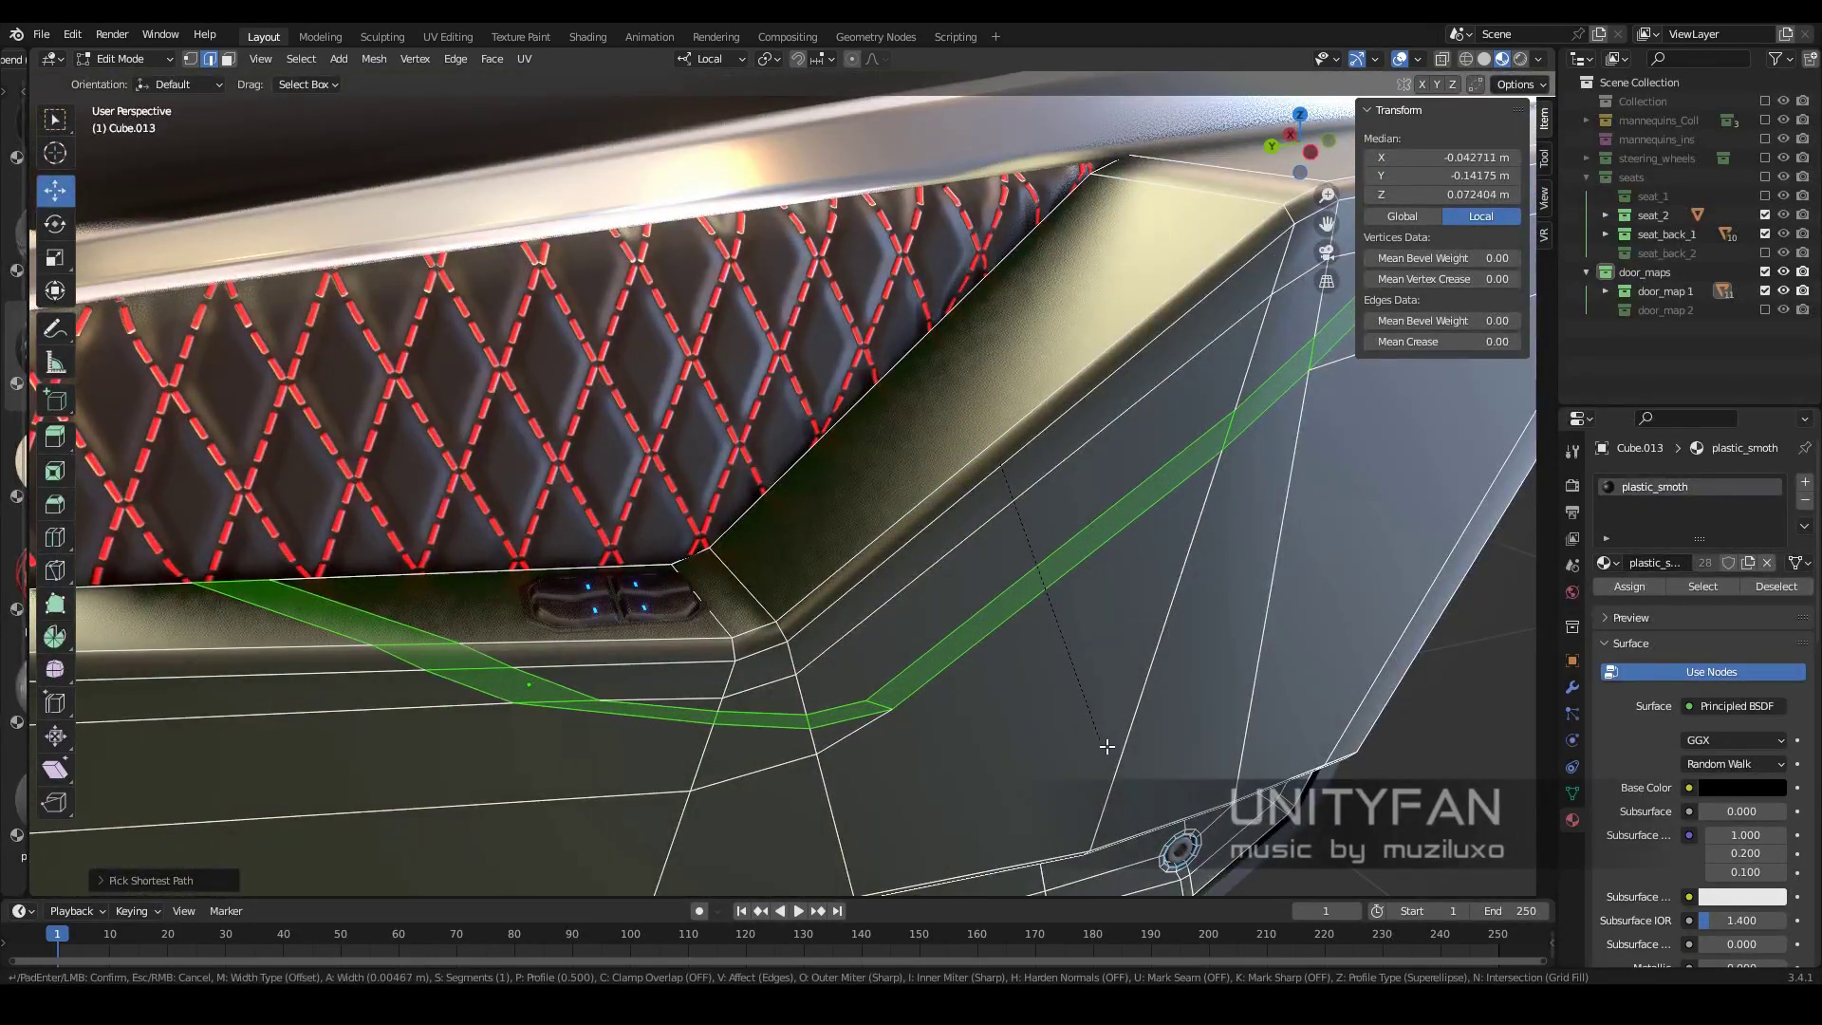
Confirm the 0.00467 m bevel and extrude the strip inward with Shrink/Fatten
{"action": "left_click", "coordinate": [1107, 746]}
{"action": "mouse_move", "coordinate": [1106, 746]}
{"action": "middle_mouse_down"}
{"action": "mouse_move", "coordinate": [997, 427]}
{"action": "mouse_move", "coordinate": [854, 285]}
{"action": "middle_mouse_up"}
{"action": "key", "text": "w"}
{"action": "scroll", "coordinate": [1074, 415], "scroll_direction": "up", "scroll_amount": 2}
{"action": "left_click", "coordinate": [492, 59]}
{"action": "key", "text": "Return"}
{"action": "scroll", "coordinate": [759, 475], "scroll_direction": "up", "scroll_amount": 3}
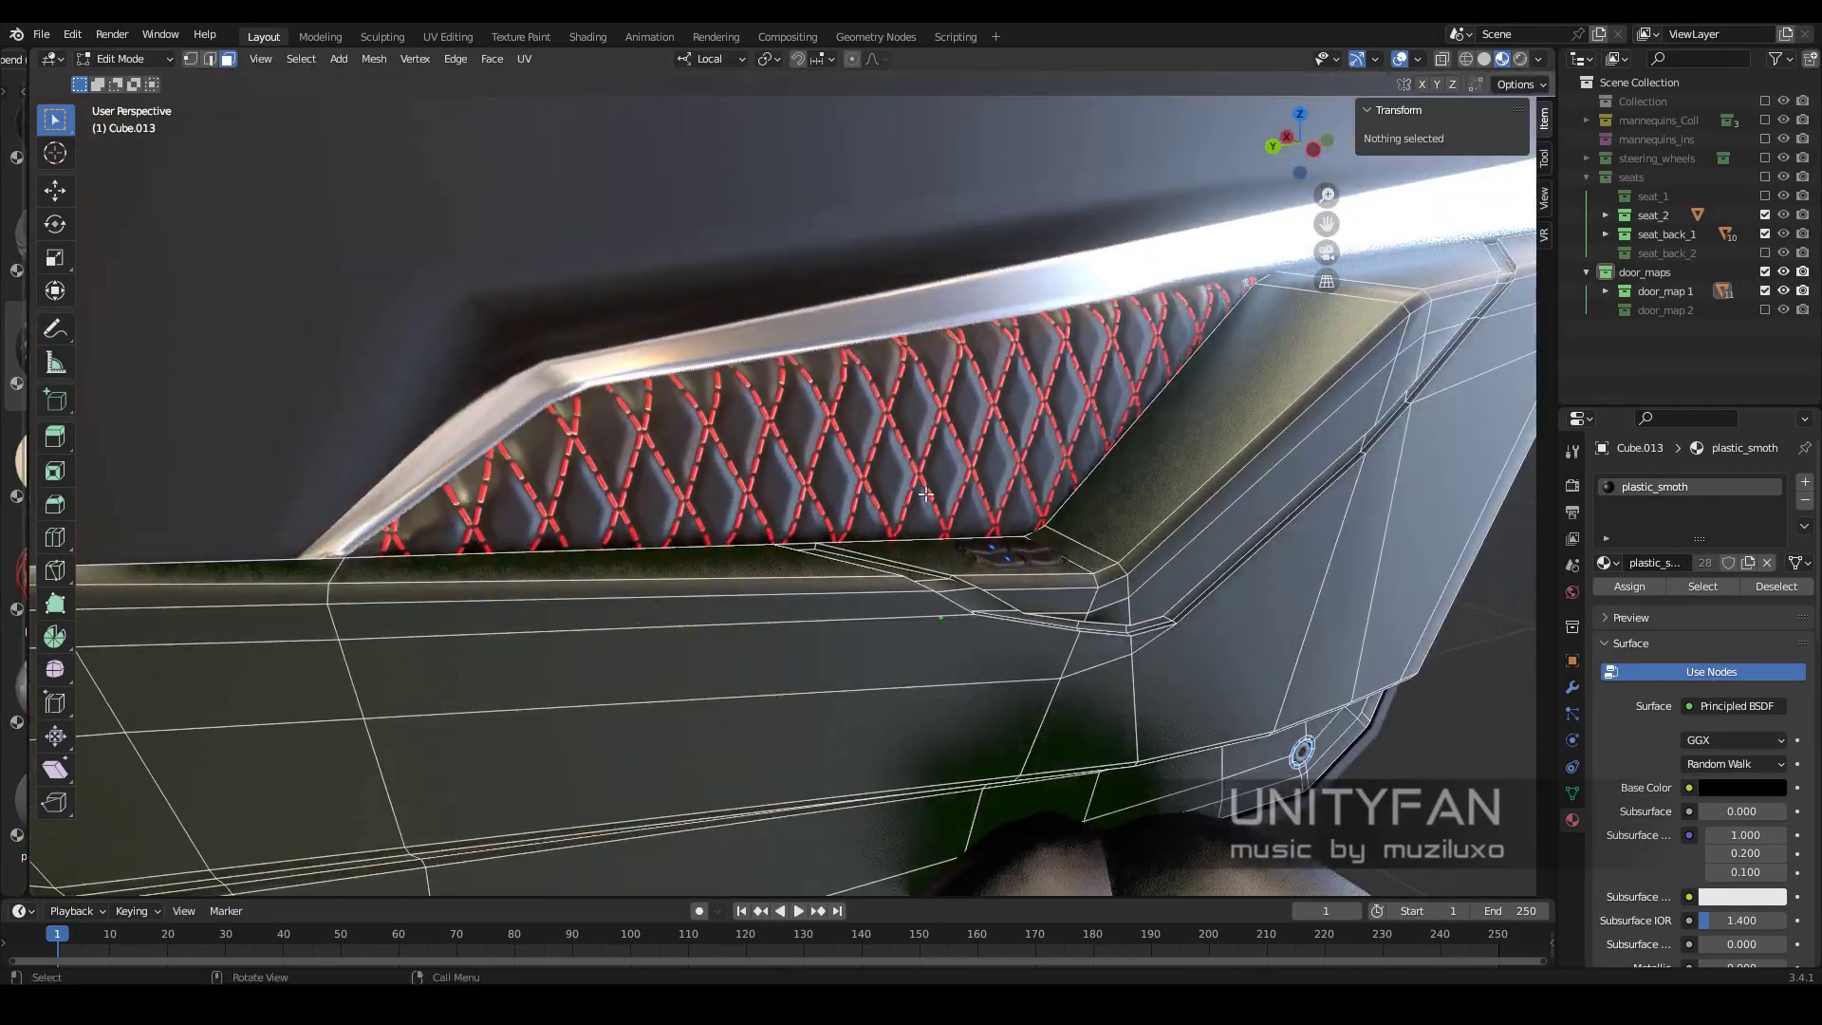
Circle-select the lower trim strip faces and separate them into Cube.029
{"action": "middle_click_drag", "start_coordinate": [1074, 382], "coordinate": [720, 511]}
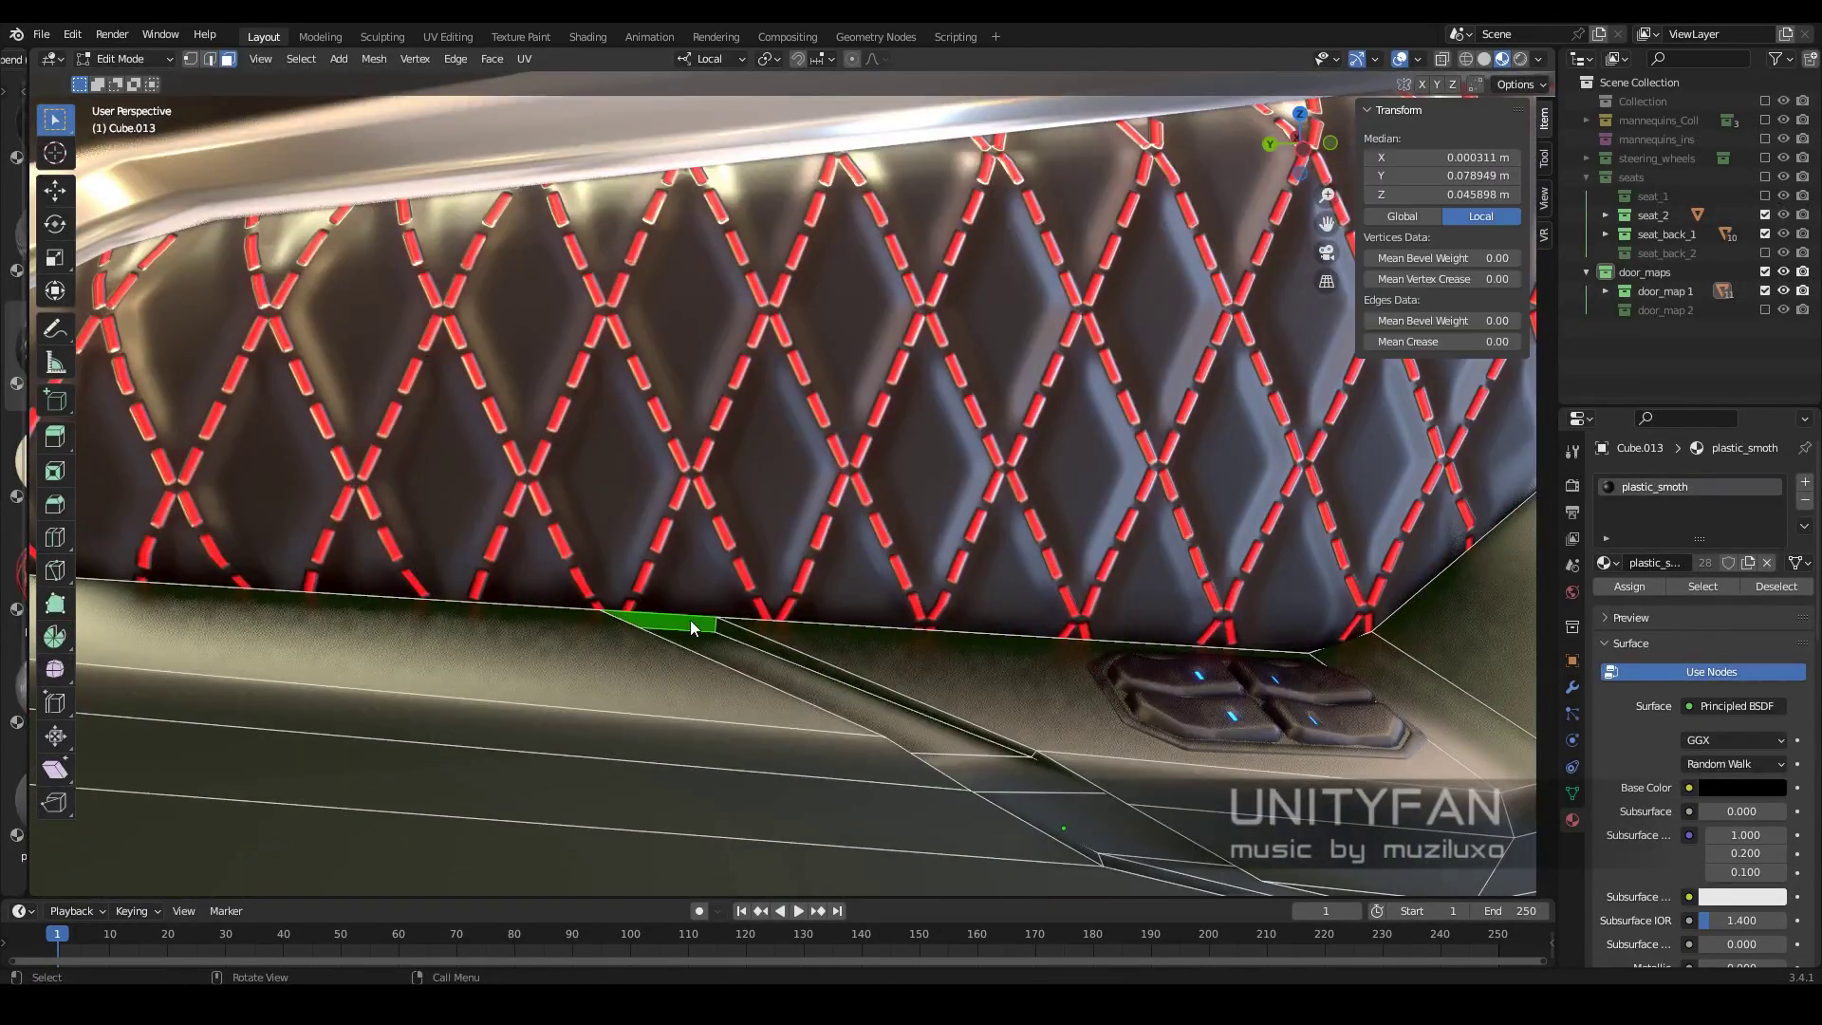
{"action": "middle_click_drag", "start_coordinate": [609, 551], "coordinate": [400, 523]}
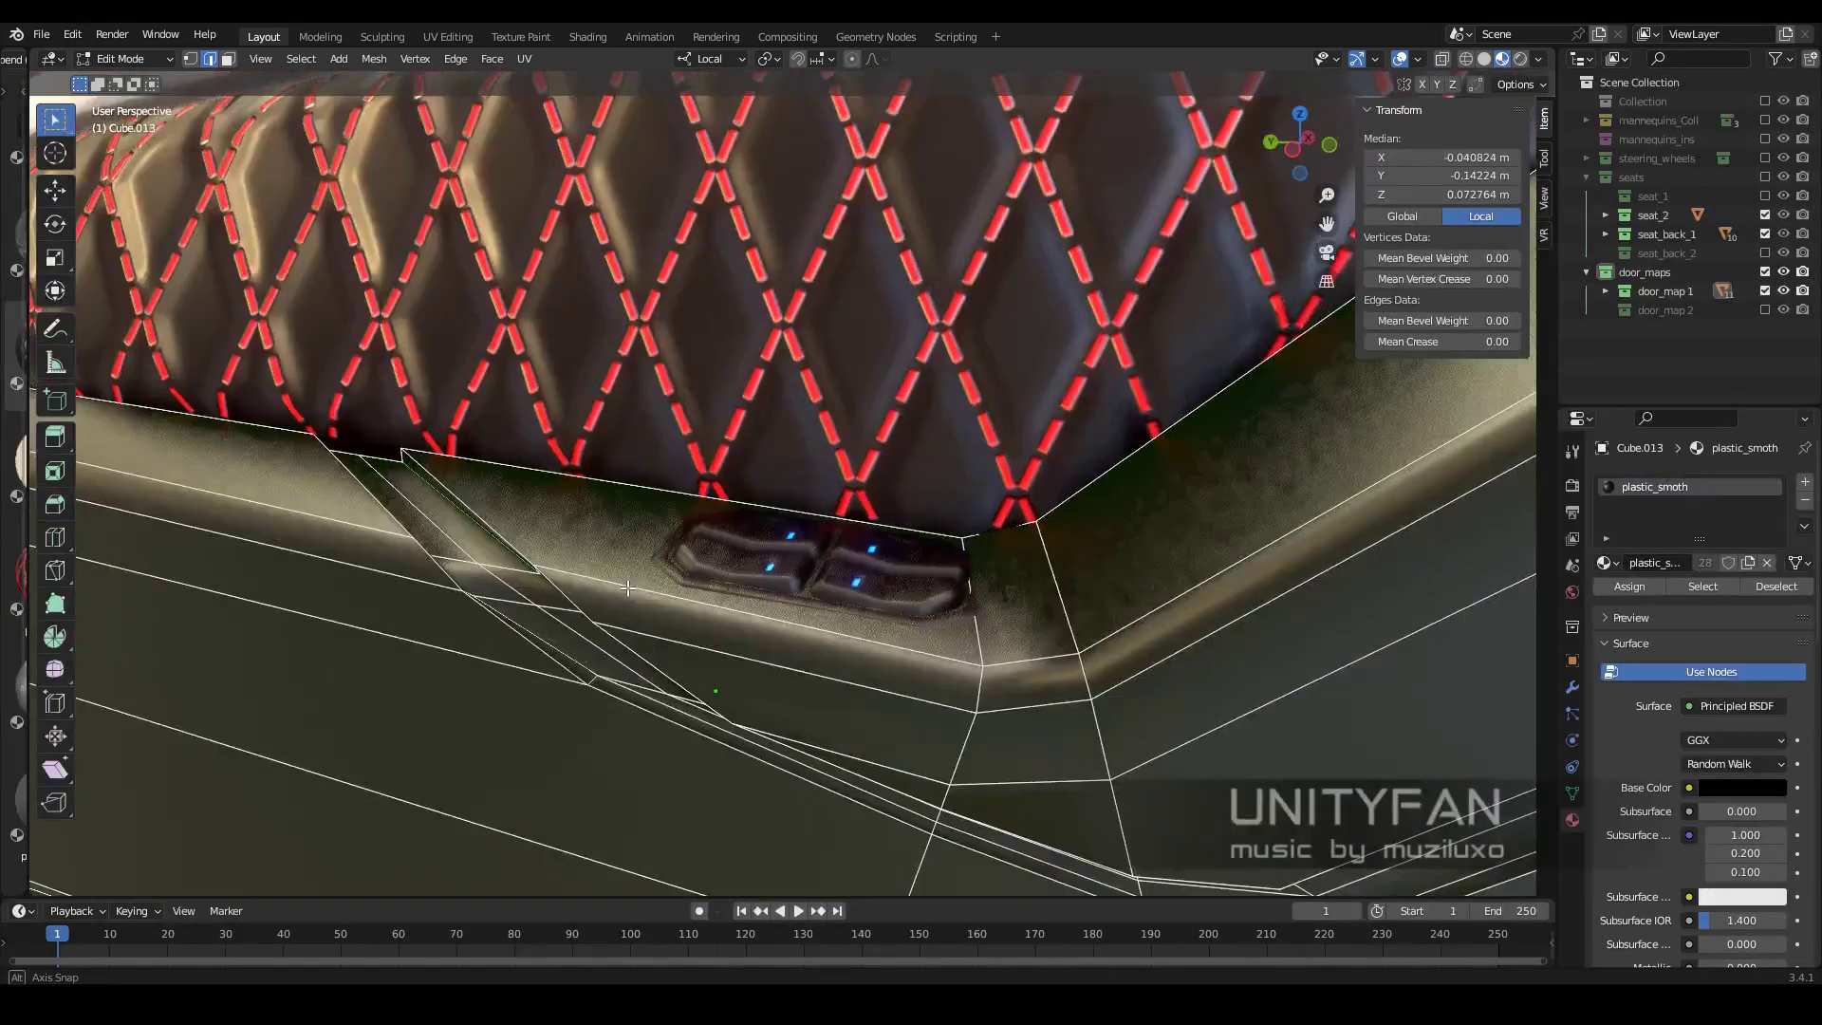
{"action": "middle_click_drag", "start_coordinate": [561, 567], "coordinate": [527, 527]}
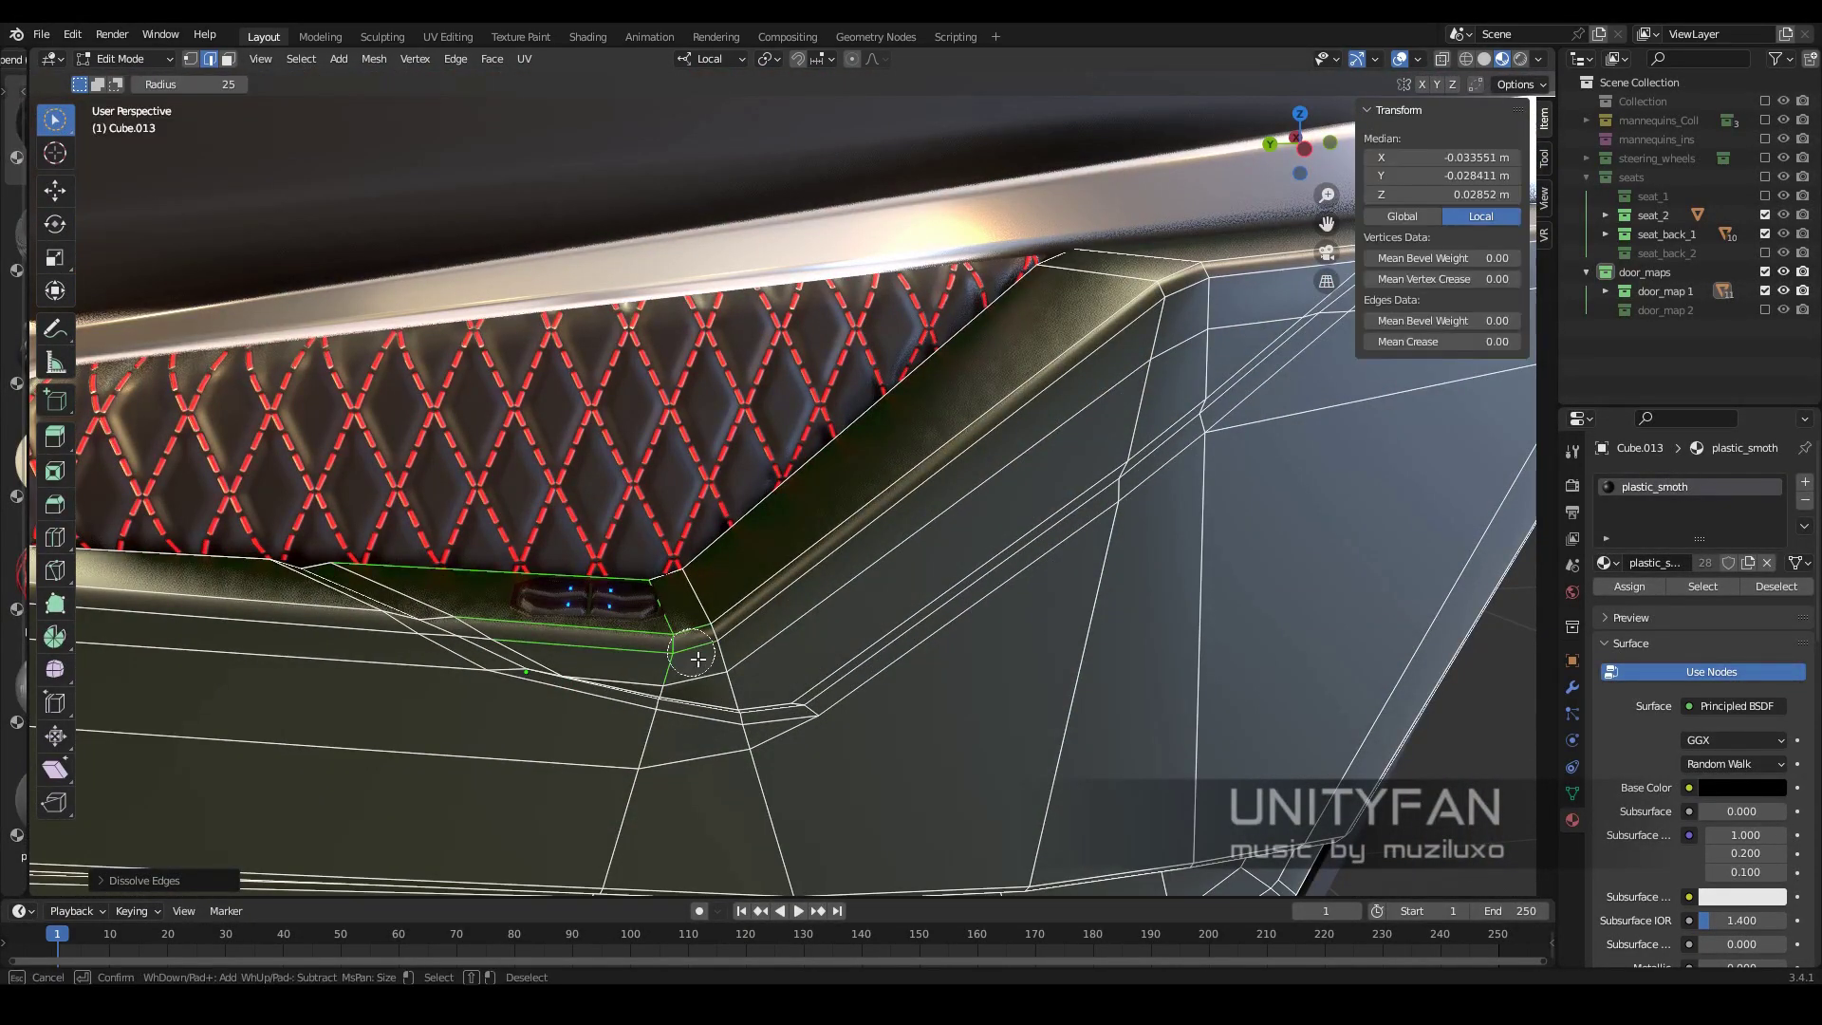
{"action": "middle_click_drag", "start_coordinate": [781, 629], "coordinate": [745, 528]}
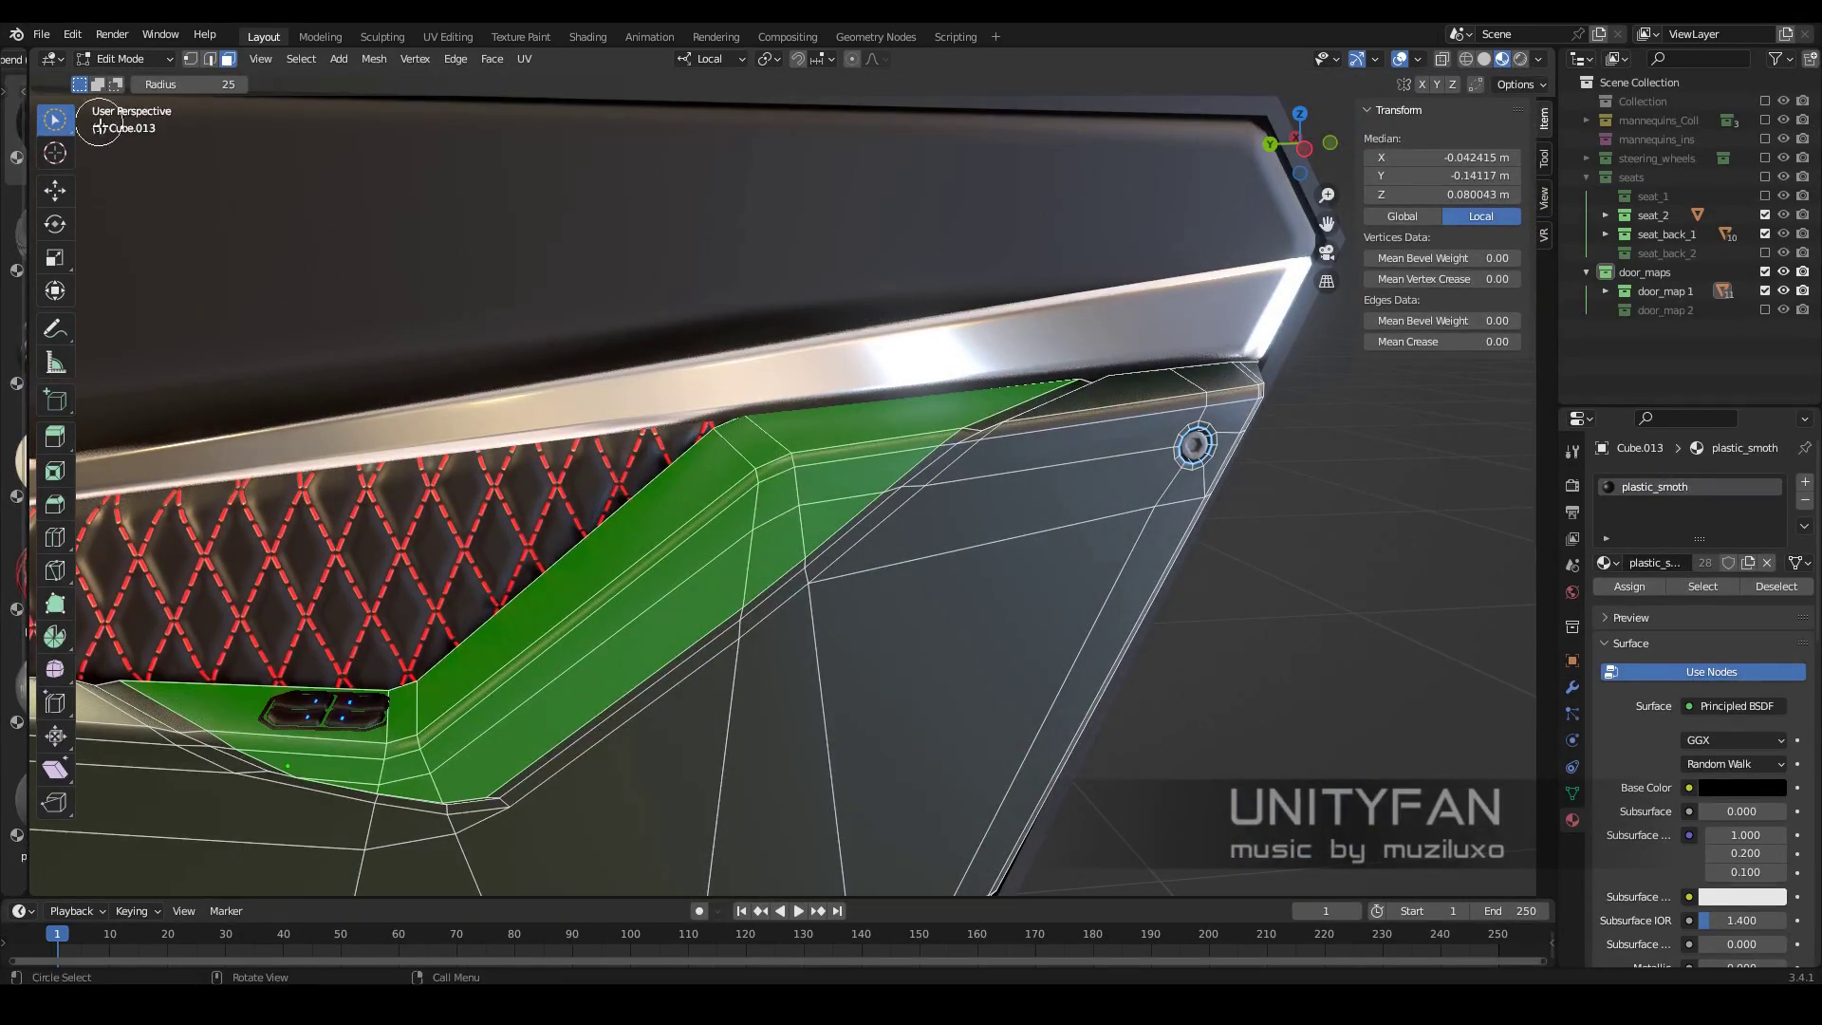
{"action": "key", "text": "Escape"}
{"action": "scroll", "coordinate": [854, 529], "scroll_direction": "up", "scroll_amount": 3}
{"action": "scroll", "coordinate": [854, 529], "scroll_direction": "down", "scroll_amount": 3}
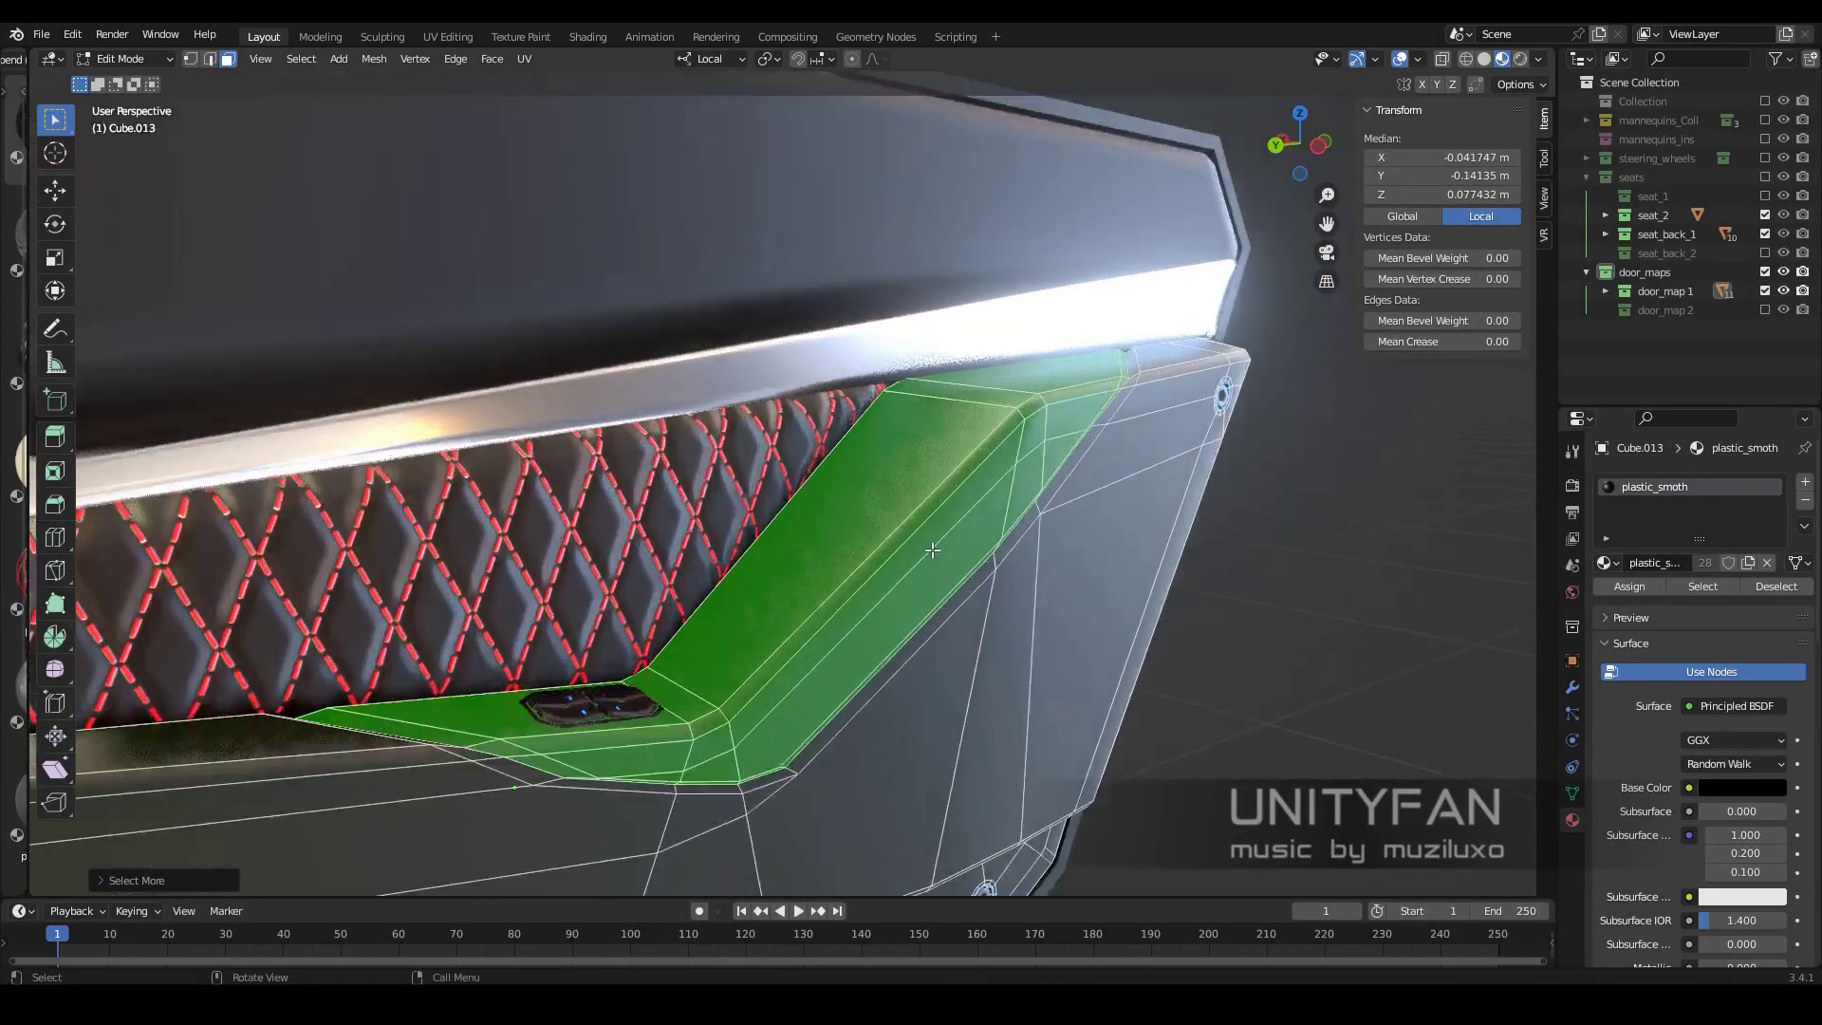
{"action": "scroll", "coordinate": [854, 528], "scroll_direction": "down", "scroll_amount": 2}
{"action": "key", "text": "Tab"}
{"action": "mouse_move", "coordinate": [920, 554]}
{"action": "middle_mouse_down"}
{"action": "mouse_move", "coordinate": [1112, 600]}
{"action": "mouse_move", "coordinate": [901, 555]}
{"action": "middle_mouse_up"}
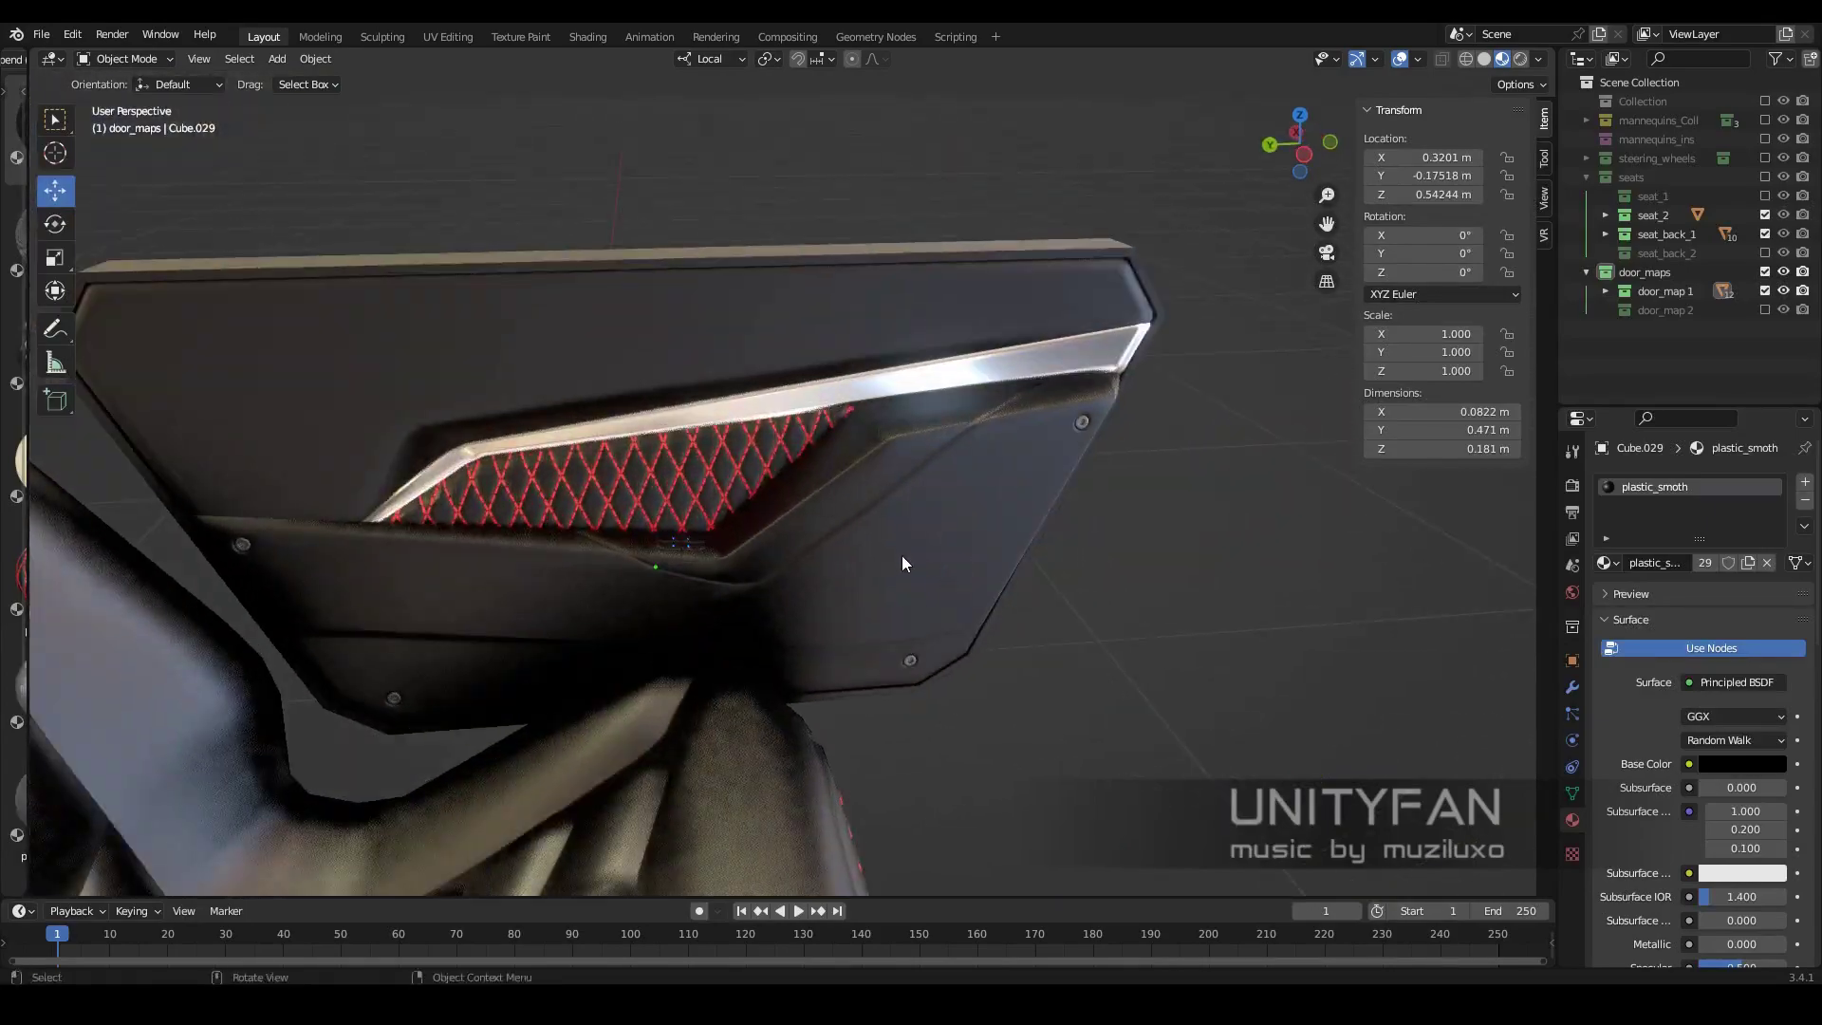
Assign the plastic_matte material to the armrest Cube.029
{"action": "left_click", "coordinate": [1604, 563]}
{"action": "left_click", "coordinate": [1376, 655]}
{"action": "scroll", "coordinate": [945, 641], "scroll_direction": "down", "scroll_amount": 3}
{"action": "middle_click_drag", "start_coordinate": [945, 640], "coordinate": [1061, 609]}
{"action": "scroll", "coordinate": [983, 665], "scroll_direction": "up", "scroll_amount": 5}
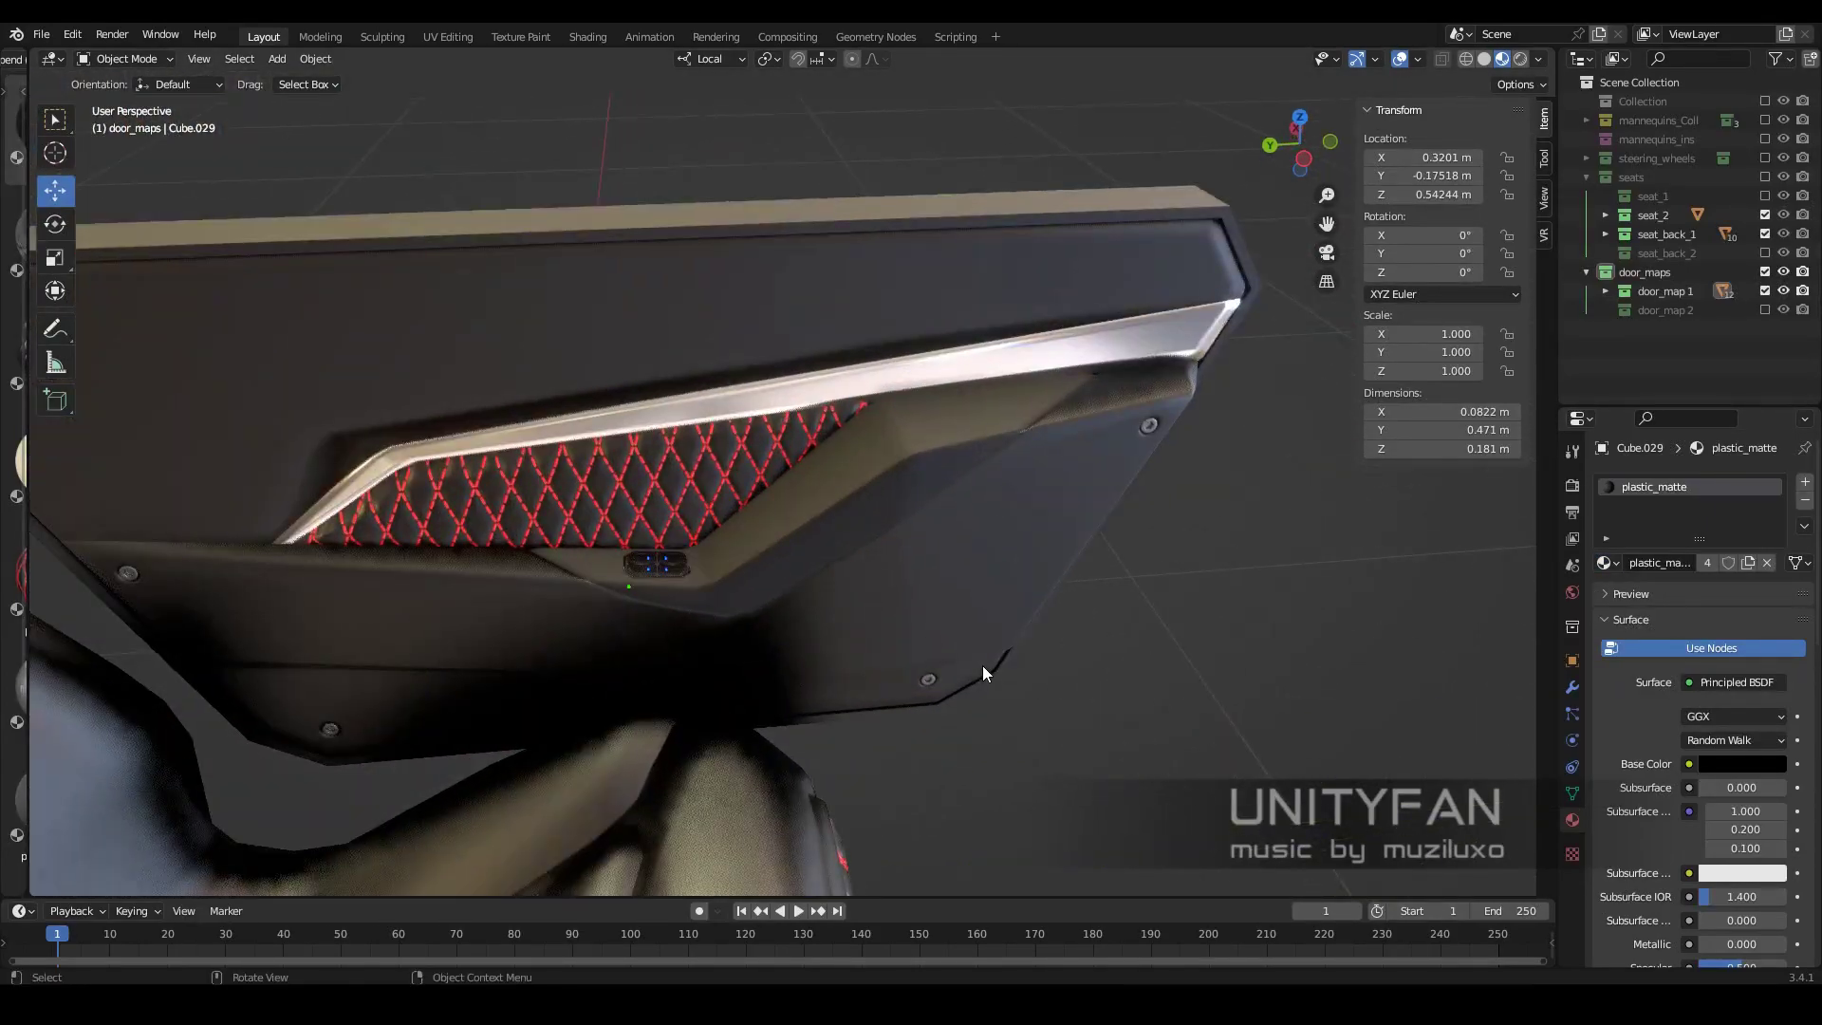
{"action": "mouse_move", "coordinate": [983, 665]}
{"action": "middle_mouse_down"}
{"action": "mouse_move", "coordinate": [907, 663]}
{"action": "mouse_move", "coordinate": [1027, 634]}
{"action": "mouse_move", "coordinate": [890, 619]}
{"action": "mouse_move", "coordinate": [896, 404]}
{"action": "mouse_move", "coordinate": [733, 548]}
{"action": "mouse_move", "coordinate": [757, 582]}
{"action": "mouse_move", "coordinate": [1032, 498]}
{"action": "mouse_move", "coordinate": [776, 494]}
{"action": "mouse_move", "coordinate": [895, 478]}
{"action": "mouse_move", "coordinate": [884, 517]}
{"action": "middle_mouse_up"}
Zoom in and edit the armrest mesh in vertex select mode
{"action": "scroll", "coordinate": [803, 465], "scroll_direction": "up", "scroll_amount": 2}
{"action": "scroll", "coordinate": [894, 520], "scroll_direction": "up", "scroll_amount": 2}
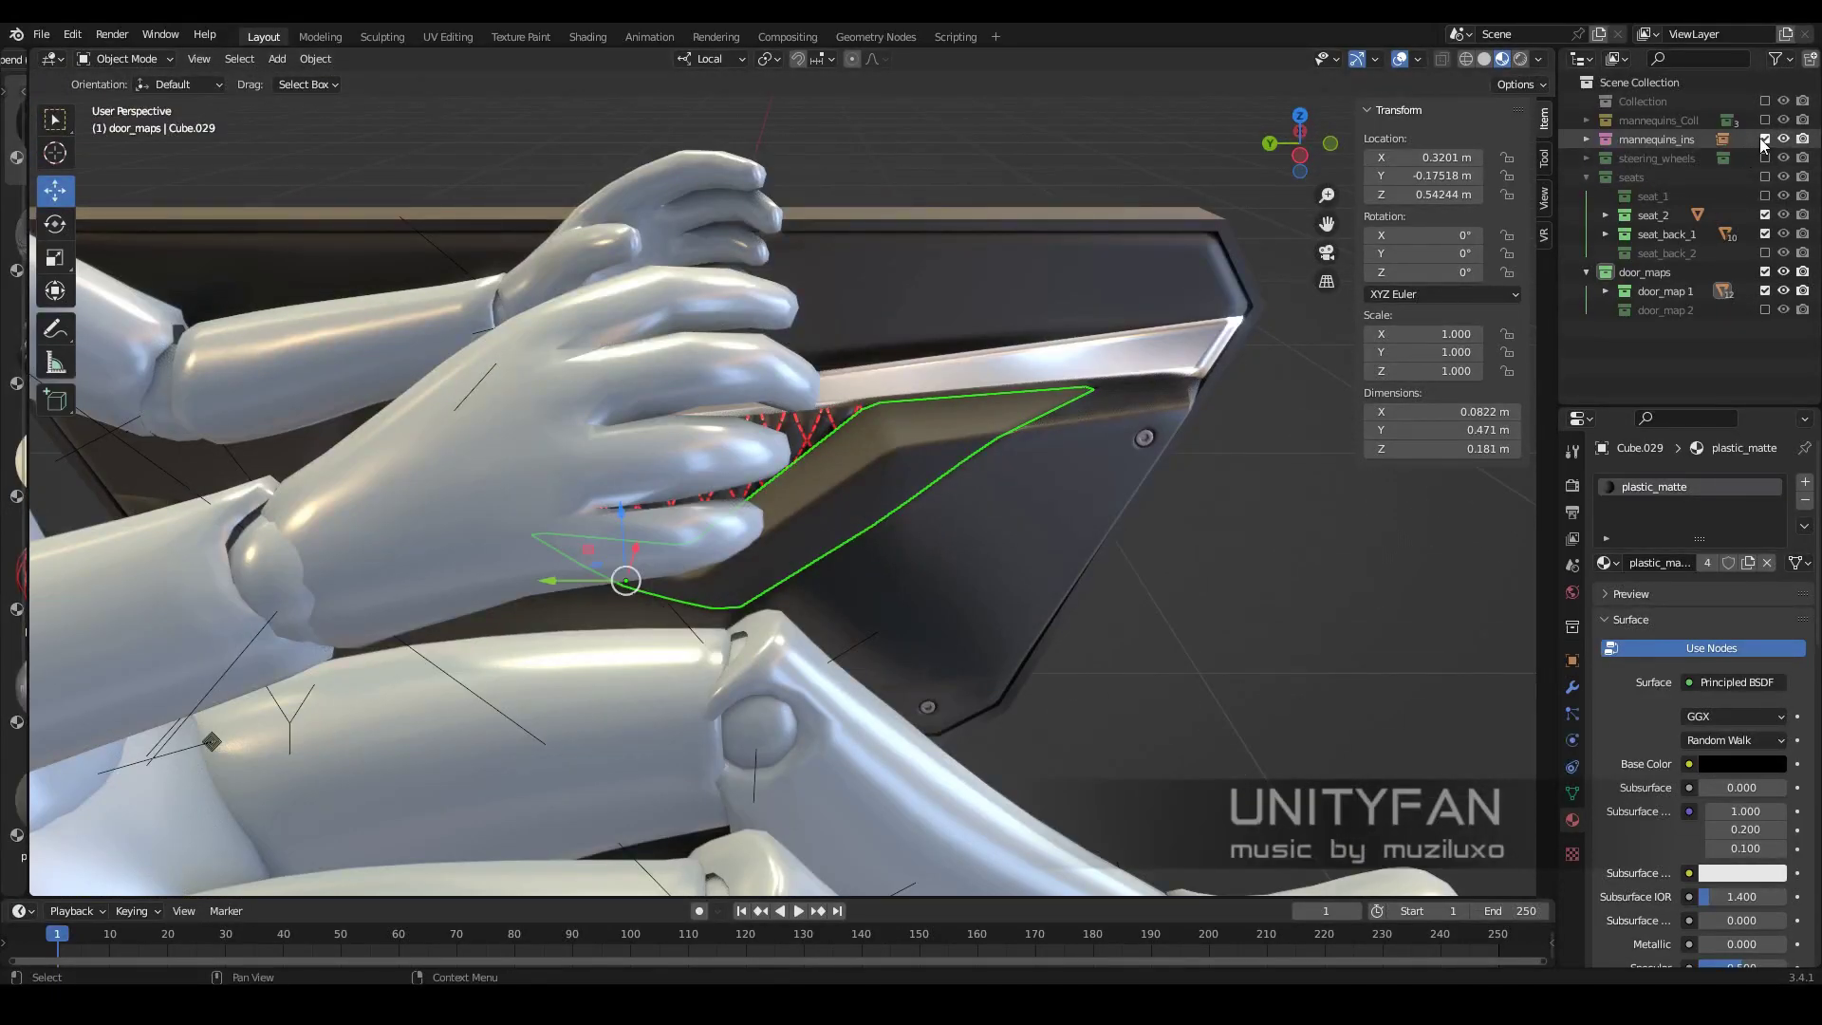
{"action": "scroll", "coordinate": [876, 459], "scroll_direction": "up", "scroll_amount": 3}
{"action": "key", "text": "Tab"}
{"action": "scroll", "coordinate": [875, 460], "scroll_direction": "up", "scroll_amount": 1}
{"action": "key", "text": "1"}
{"action": "scroll", "coordinate": [876, 459], "scroll_direction": "up", "scroll_amount": 2}
Knife two new cuts across the armrest
{"action": "key", "text": "k"}
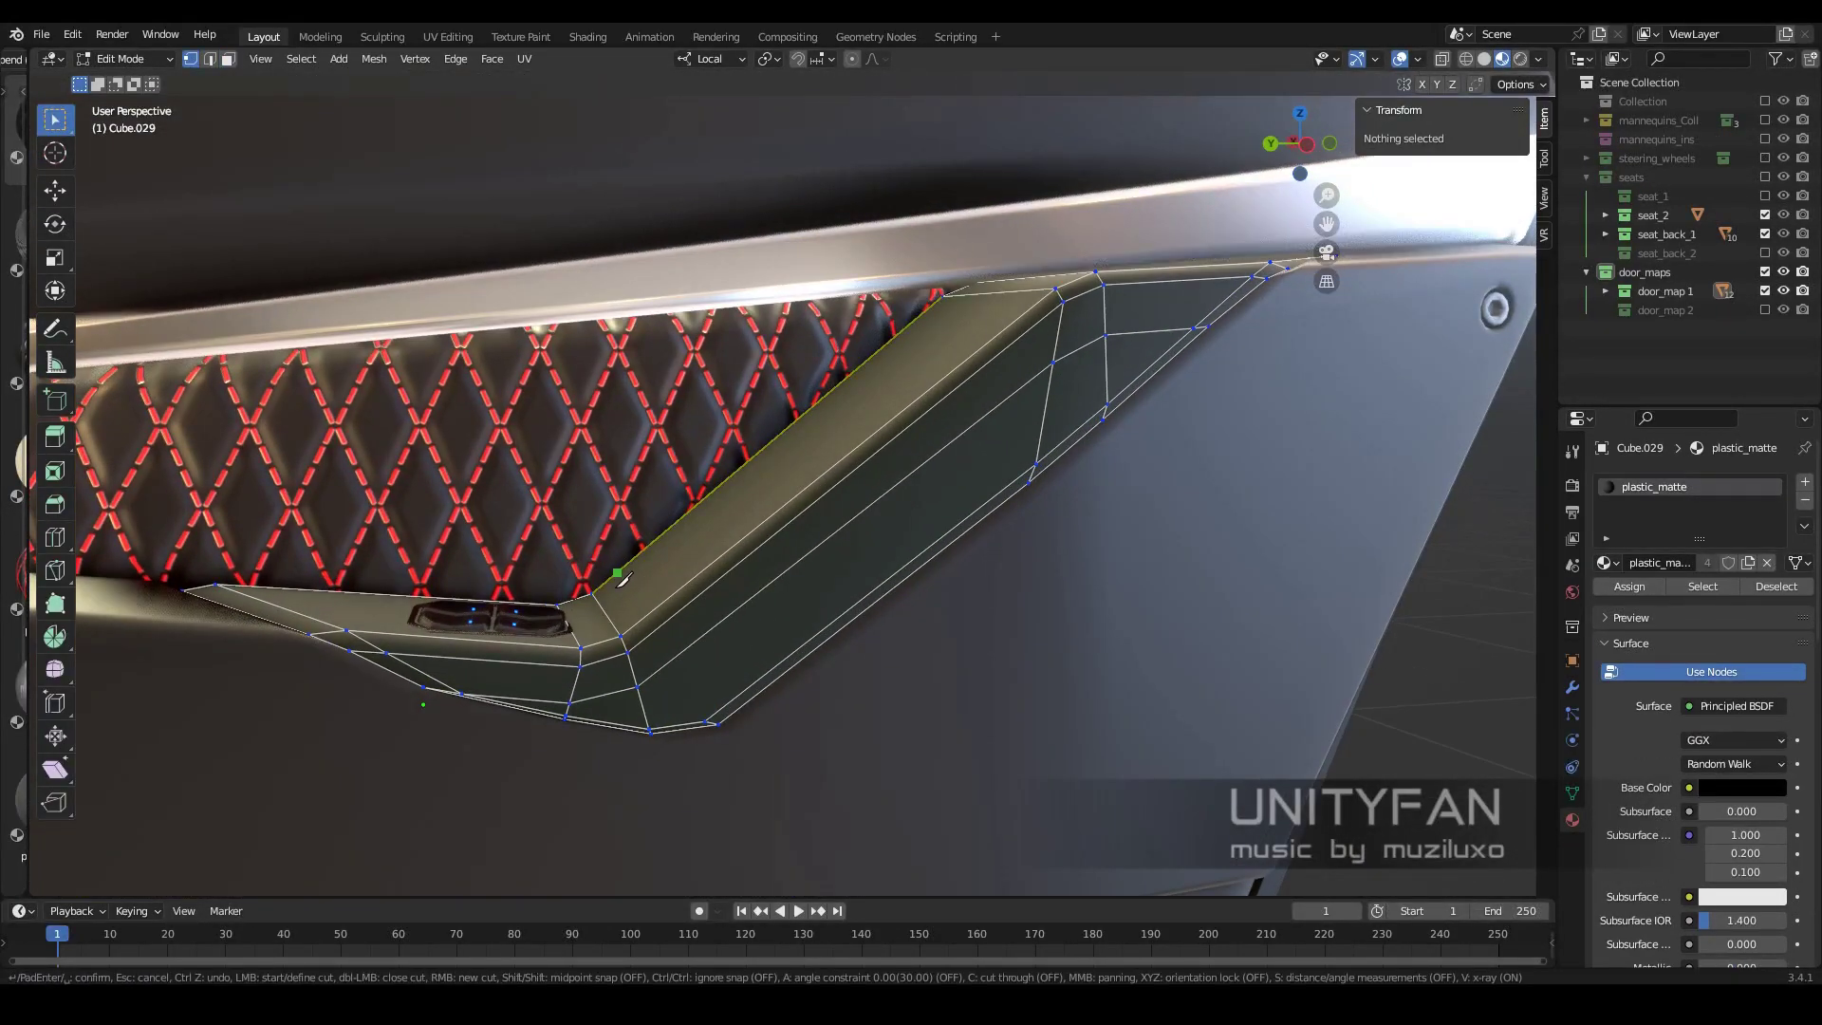
{"action": "key", "text": "Return"}
{"action": "key", "text": "k"}
{"action": "middle_click_drag", "start_coordinate": [776, 676], "coordinate": [378, 721]}
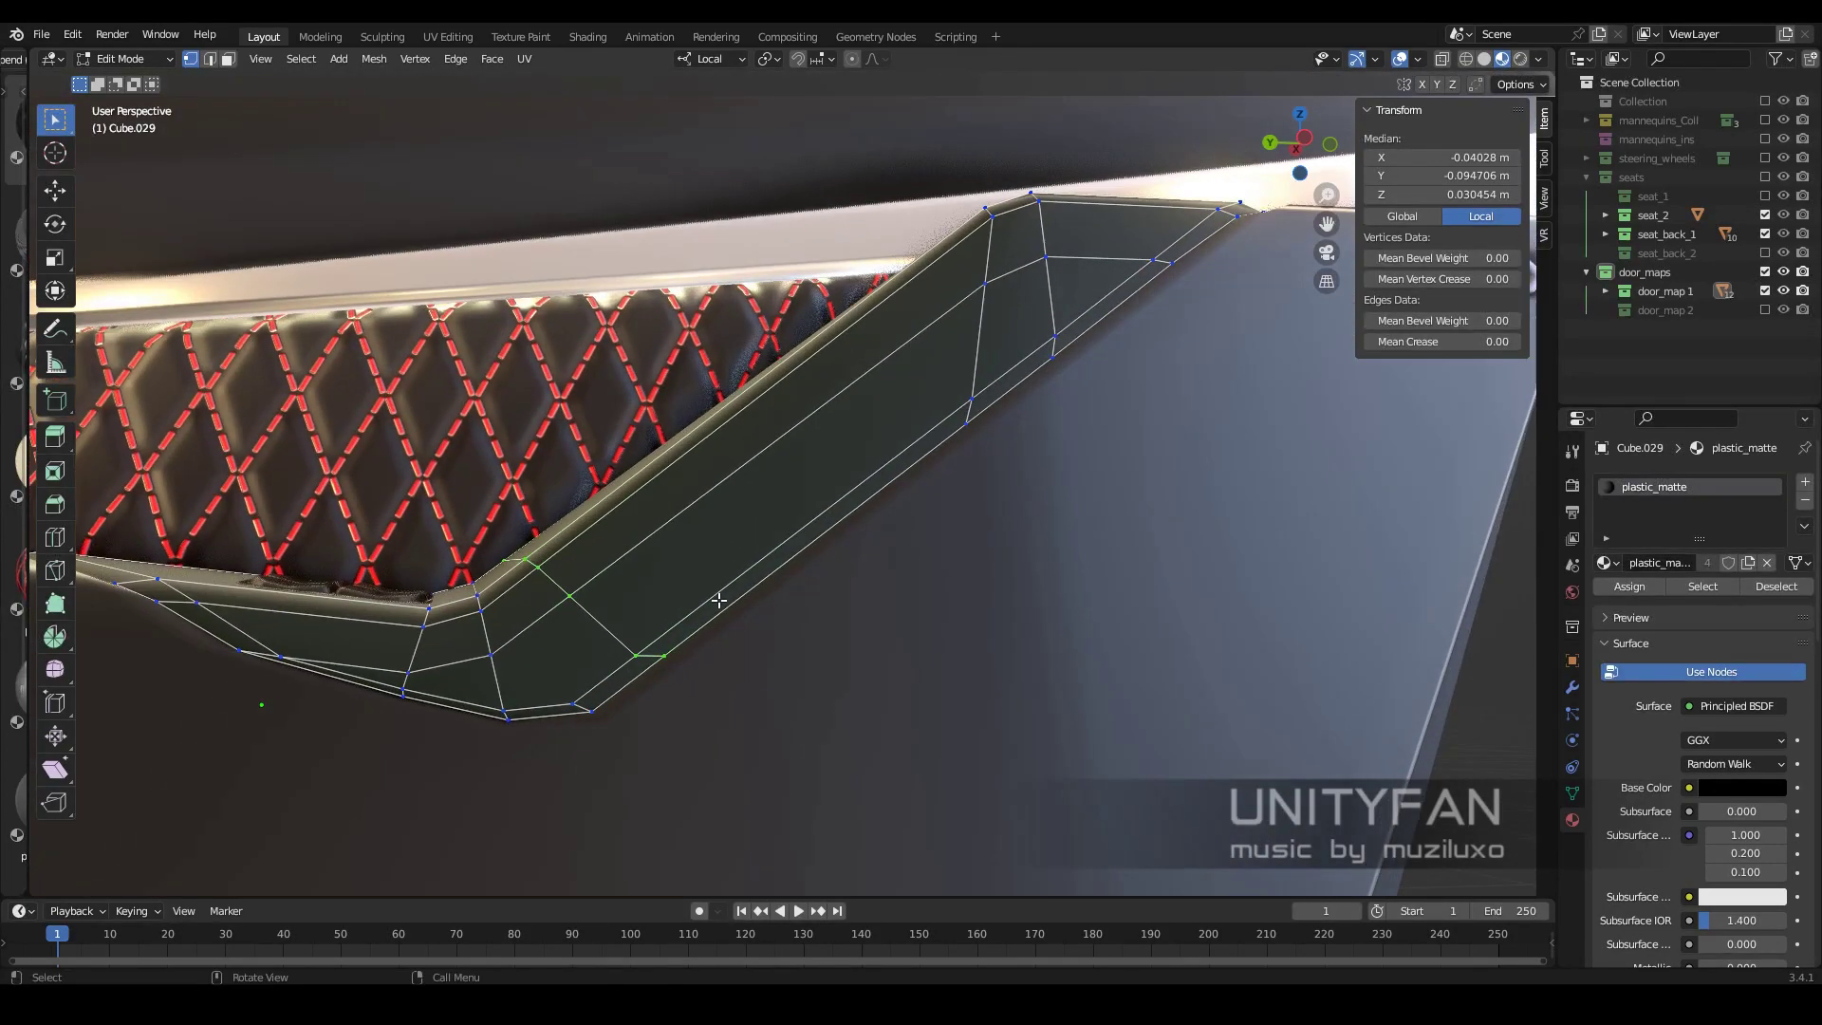
{"action": "middle_click_drag", "start_coordinate": [560, 734], "coordinate": [873, 624]}
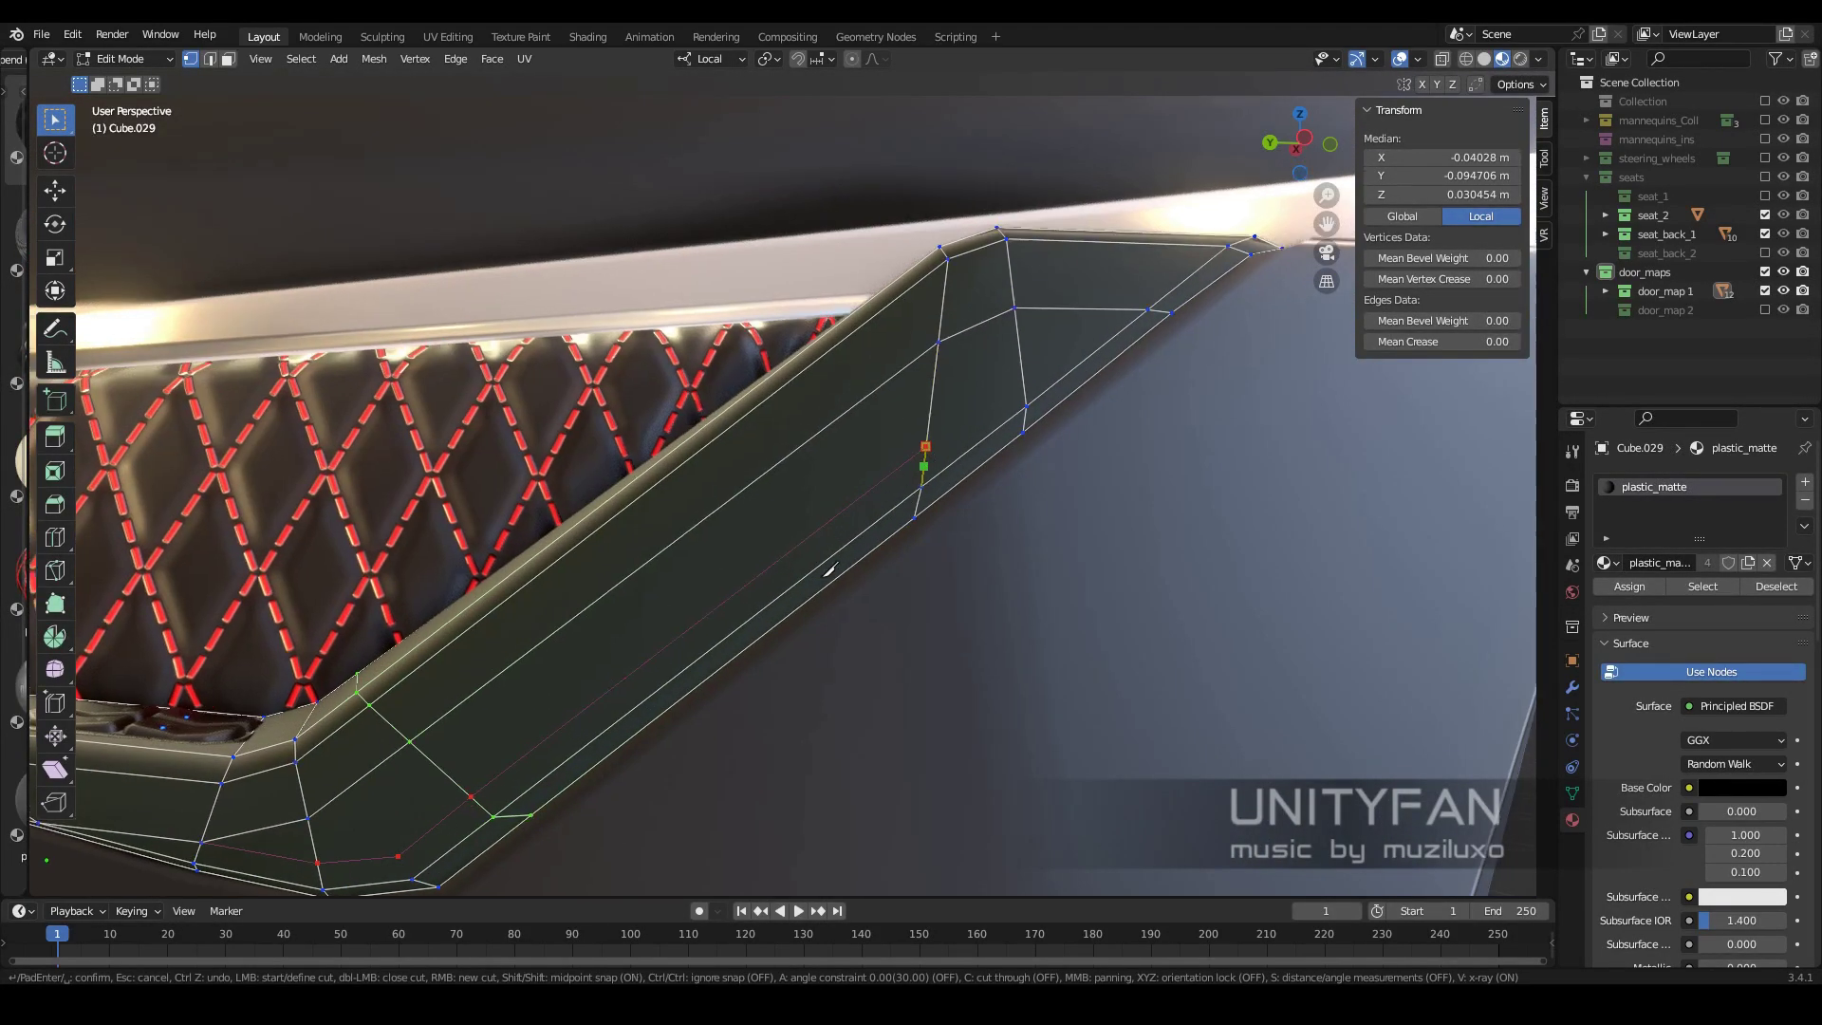
{"action": "key", "text": "Return"}
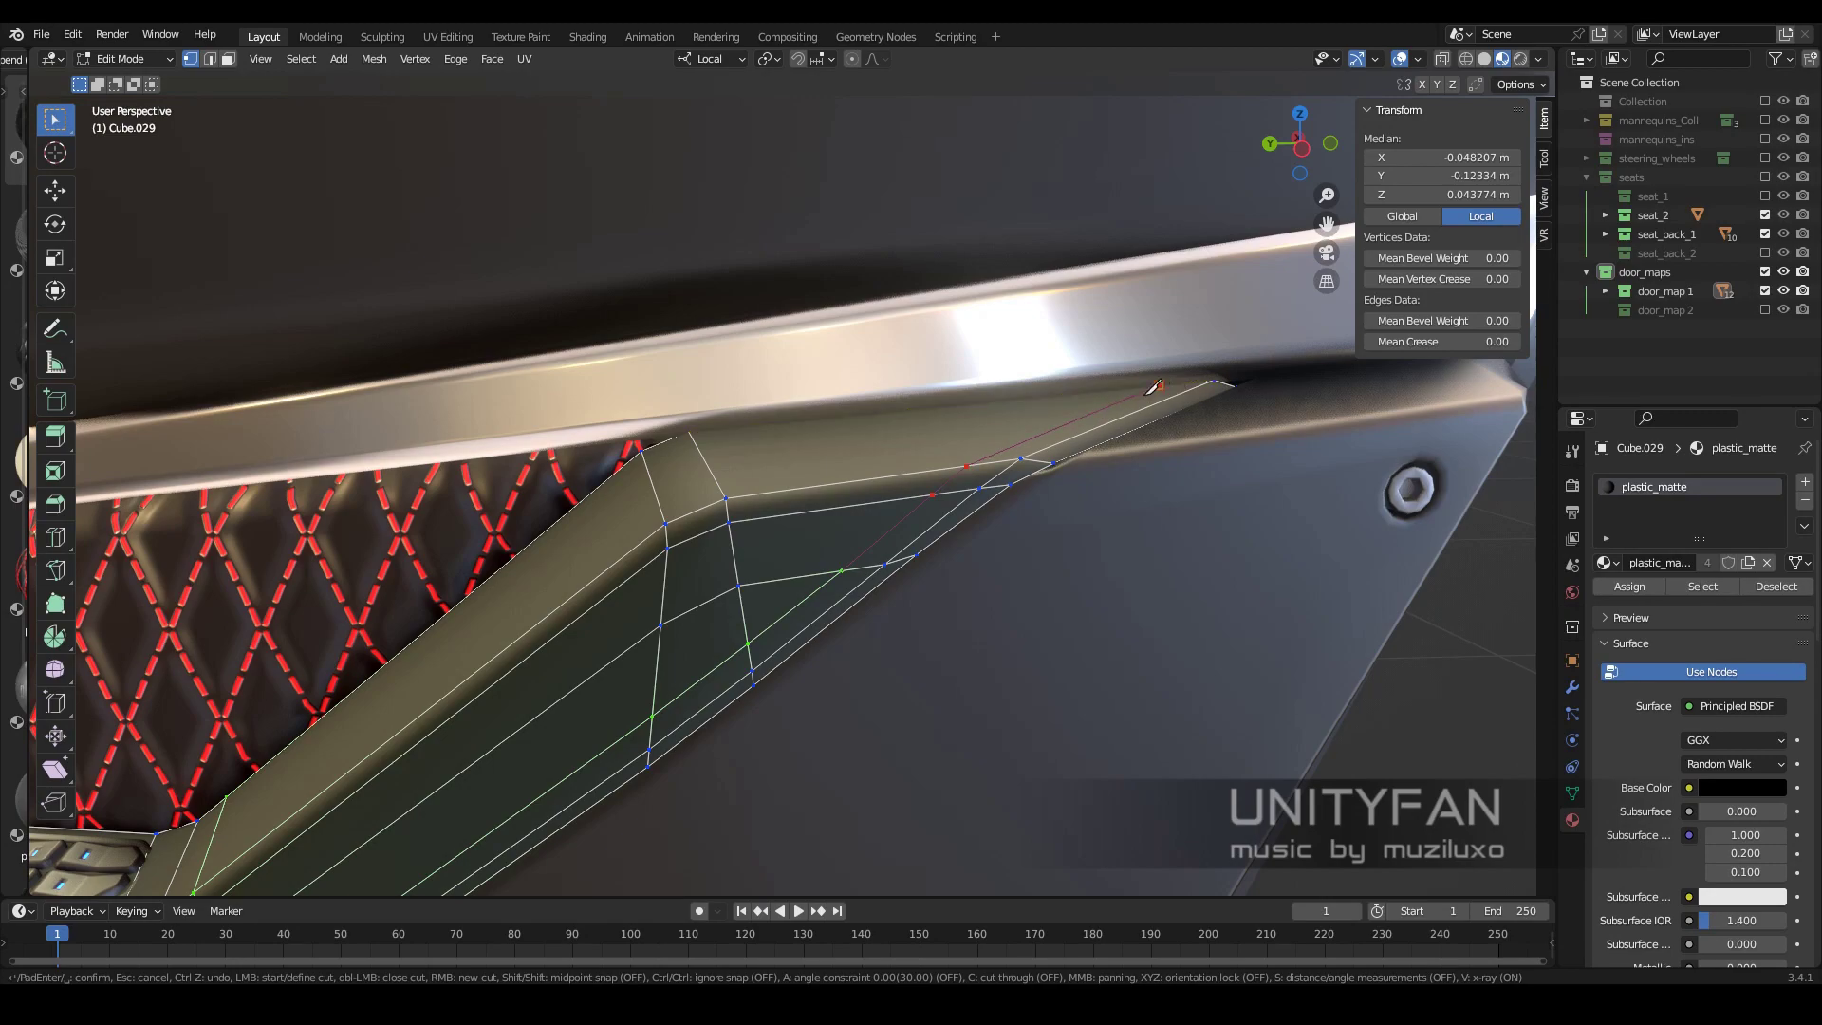
Slide a corner vertex of the armrest along its edge
{"action": "key", "text": "Return"}
{"action": "middle_click_drag", "start_coordinate": [1155, 388], "coordinate": [756, 651]}
{"action": "left_click", "coordinate": [710, 686]}
{"action": "left_click_drag", "start_coordinate": [719, 667], "coordinate": [675, 647]}
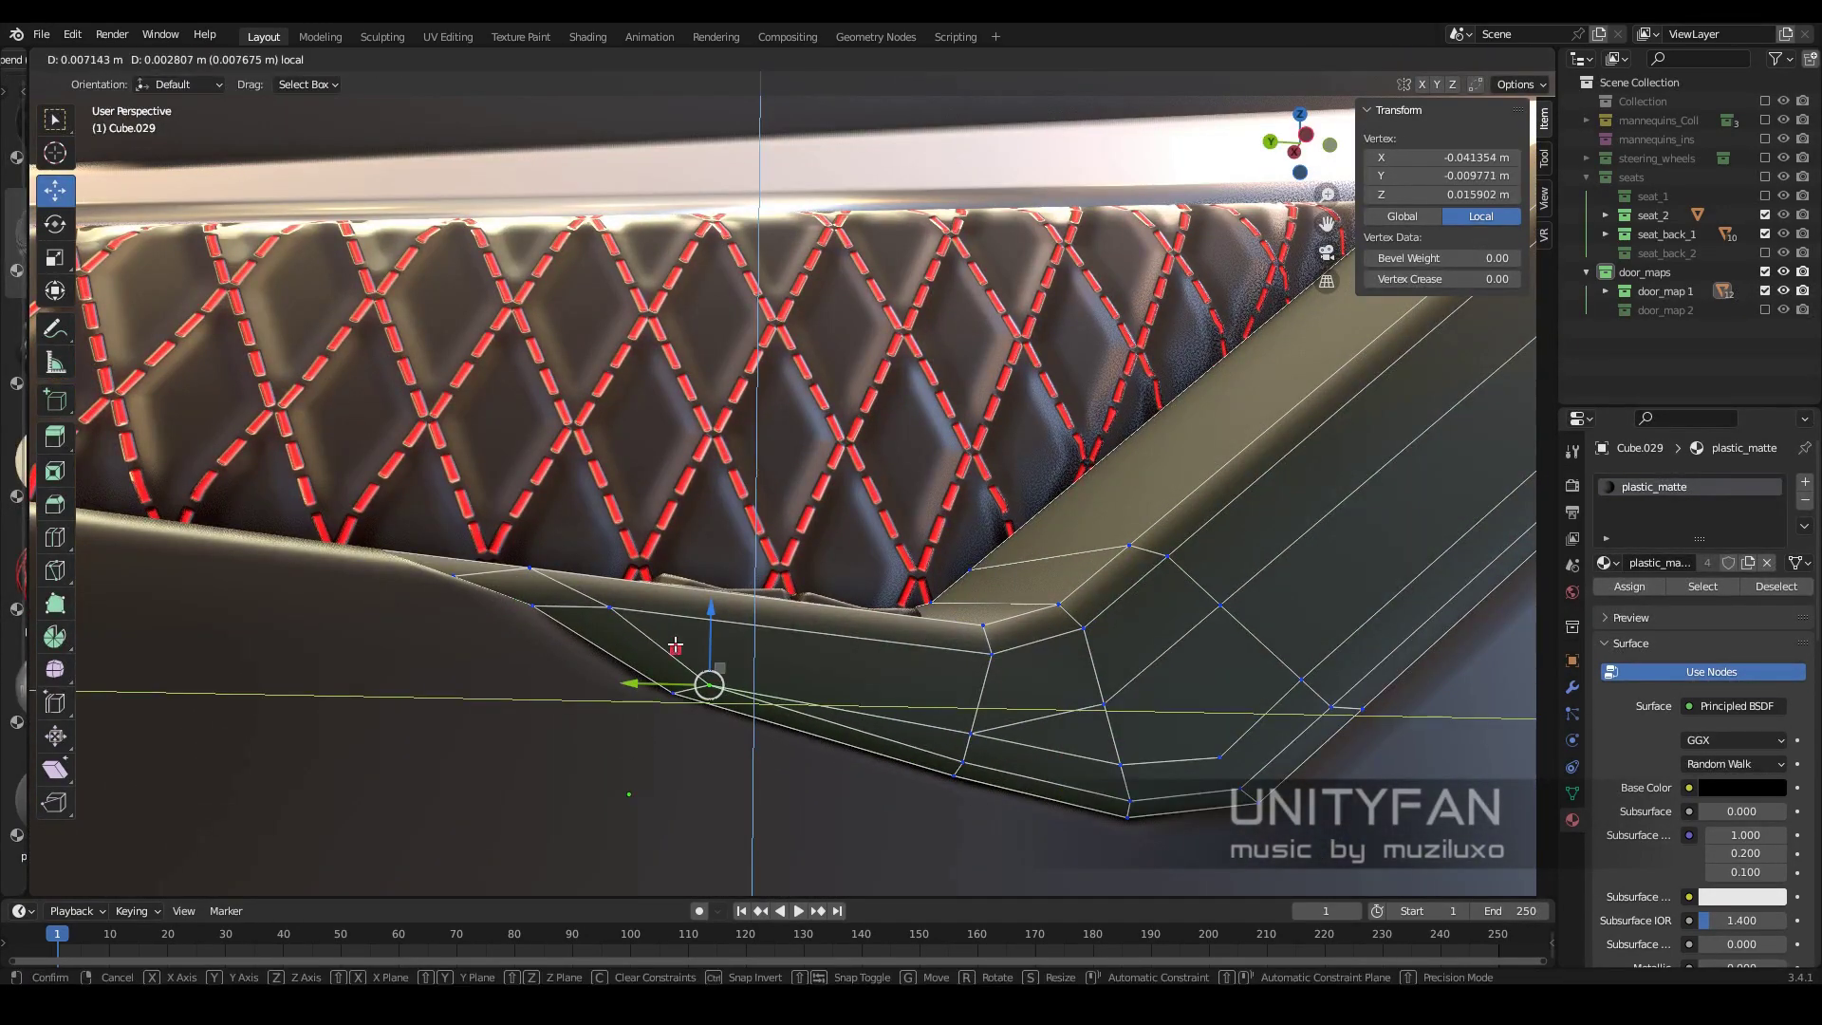
{"action": "left_click", "coordinate": [675, 648]}
{"action": "middle_click_drag", "start_coordinate": [675, 648], "coordinate": [786, 672]}
Add another knife cut and select a face on the armrest underside
{"action": "key", "text": "k"}
{"action": "middle_click_drag", "start_coordinate": [703, 626], "coordinate": [685, 597]}
{"action": "key", "text": "Return"}
{"action": "middle_click_drag", "start_coordinate": [691, 667], "coordinate": [226, 64]}
{"action": "left_click", "coordinate": [226, 61]}
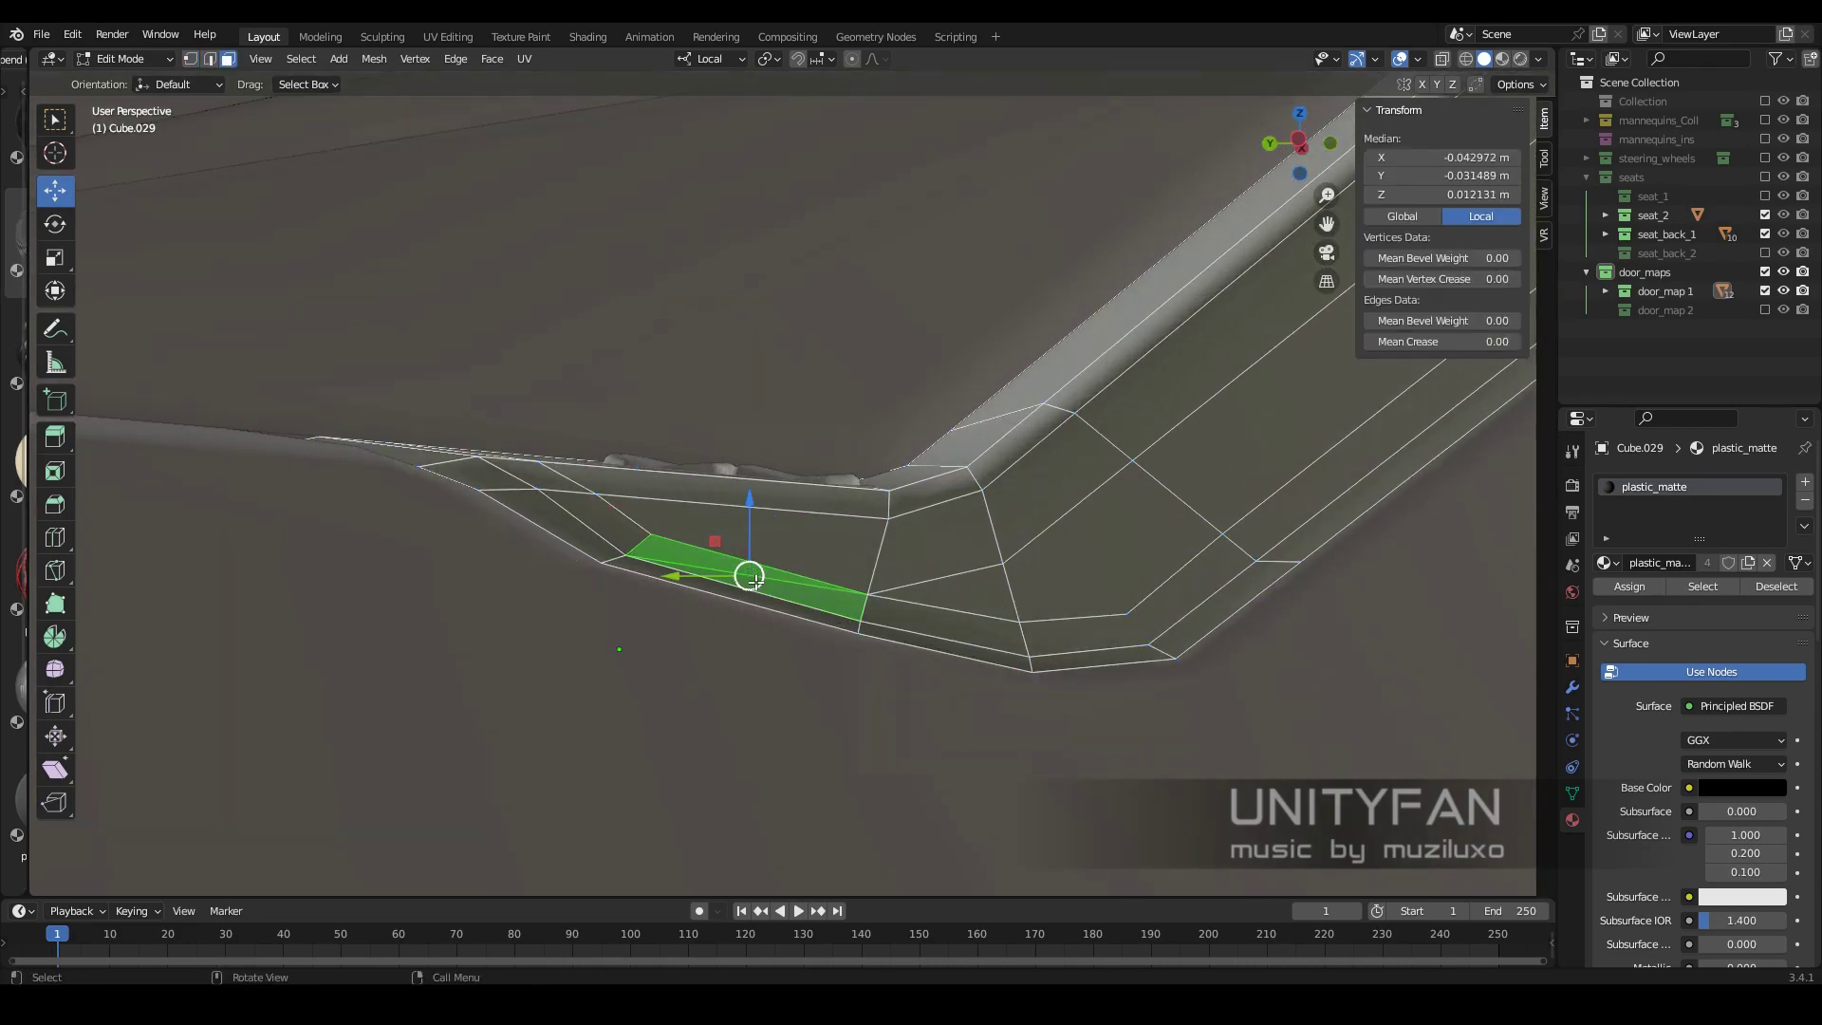
{"action": "mouse_move", "coordinate": [755, 580]}
{"action": "middle_mouse_down"}
{"action": "mouse_move", "coordinate": [902, 631]}
{"action": "mouse_move", "coordinate": [208, 107]}
{"action": "middle_mouse_up"}
{"action": "middle_click_drag", "start_coordinate": [832, 610], "coordinate": [487, 248]}
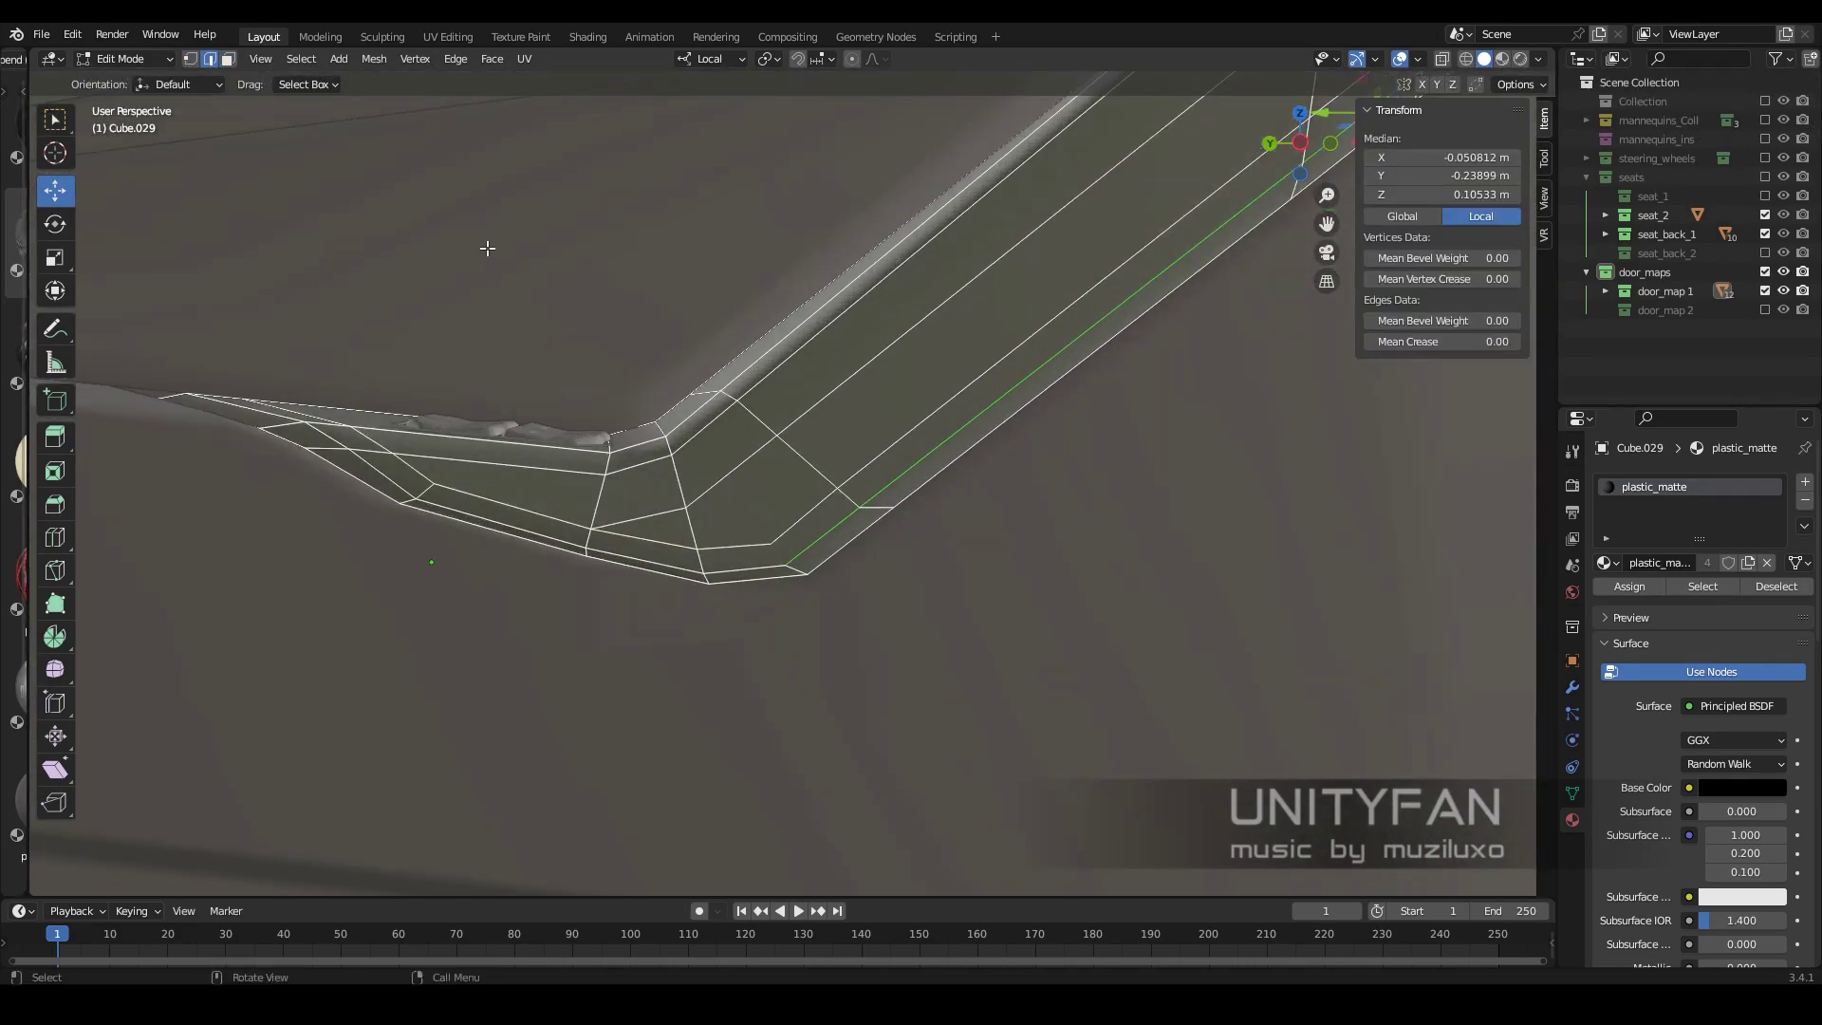
{"action": "mouse_move", "coordinate": [767, 541]}
{"action": "middle_mouse_down"}
{"action": "mouse_move", "coordinate": [887, 567]}
{"action": "mouse_move", "coordinate": [461, 453]}
{"action": "middle_mouse_up"}
In edge select, give the armrest's bottom edges a bevel weight, checking it in material shading
{"action": "key", "text": "z"}
{"action": "key", "text": "2"}
{"action": "middle_click_drag", "start_coordinate": [501, 513], "coordinate": [800, 573]}
{"action": "key", "text": "Tab"}
{"action": "mouse_move", "coordinate": [1145, 432]}
{"action": "middle_mouse_down"}
{"action": "mouse_move", "coordinate": [816, 579]}
{"action": "mouse_move", "coordinate": [940, 585]}
{"action": "mouse_move", "coordinate": [806, 612]}
{"action": "mouse_move", "coordinate": [991, 562]}
{"action": "middle_mouse_up"}
{"action": "key", "text": "z"}
{"action": "key", "text": "Tab"}
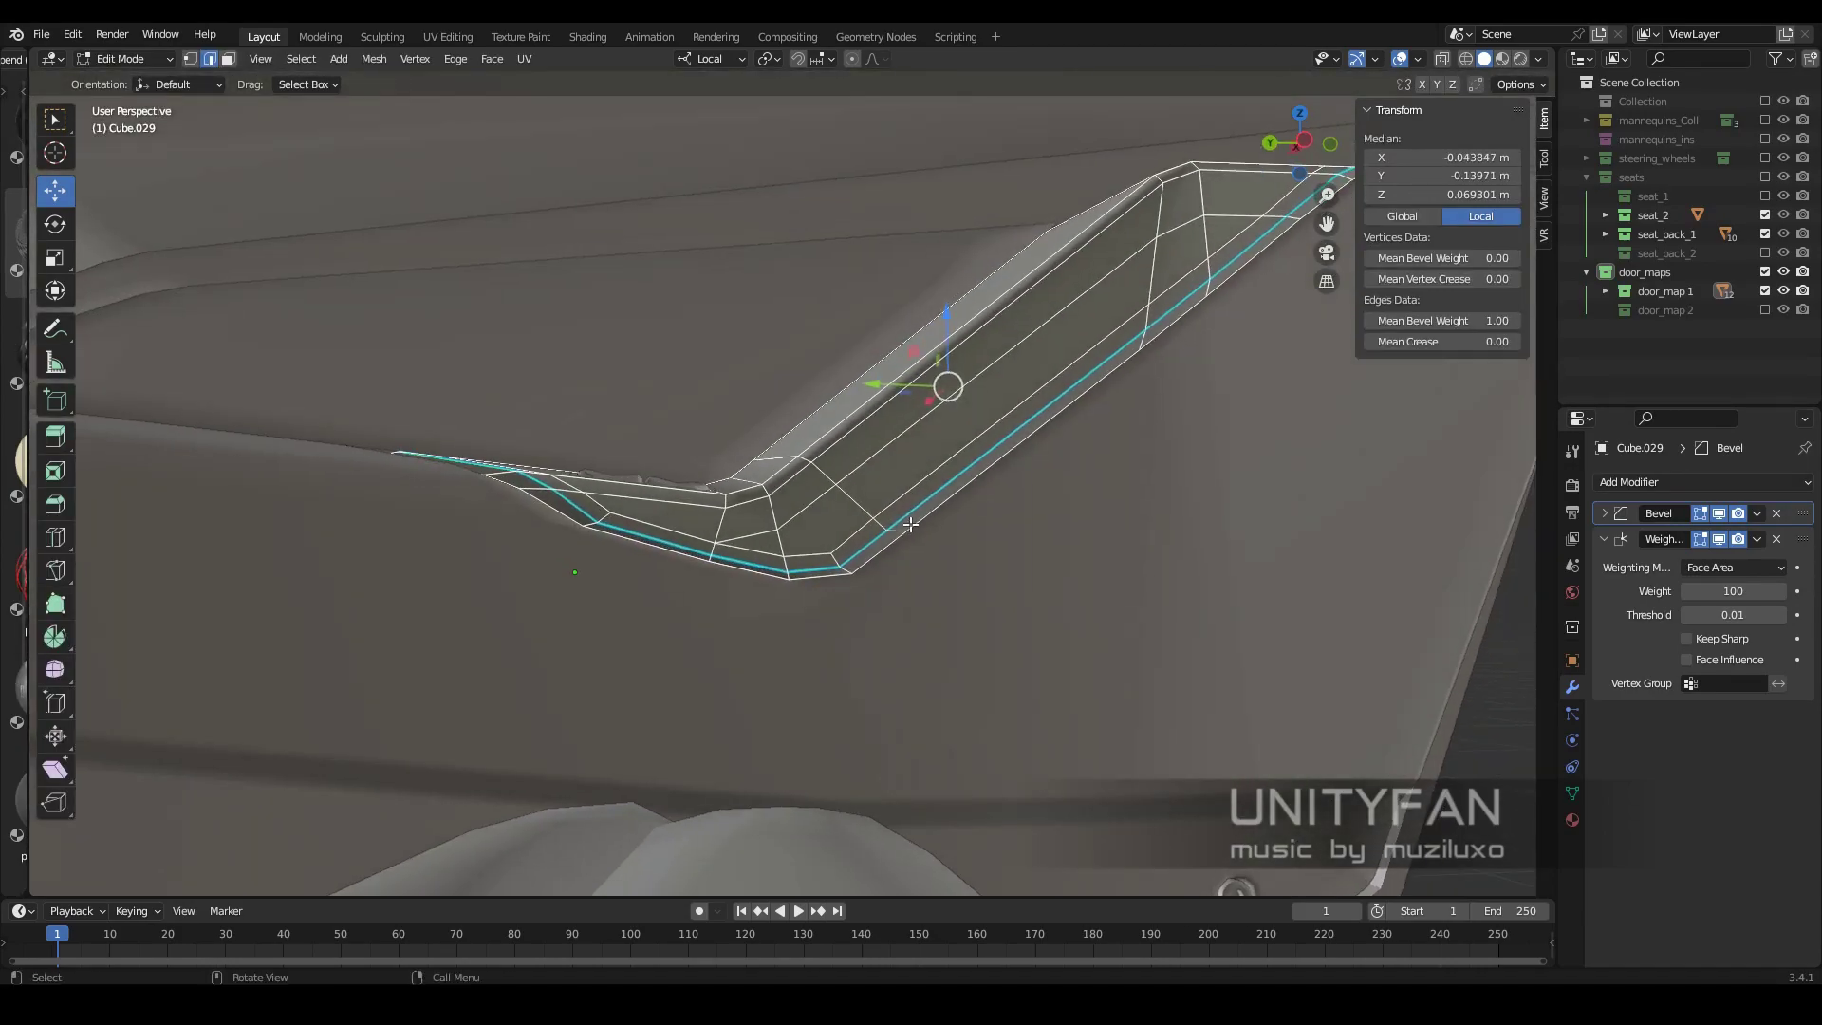
{"action": "scroll", "coordinate": [837, 590], "scroll_direction": "up", "scroll_amount": 3}
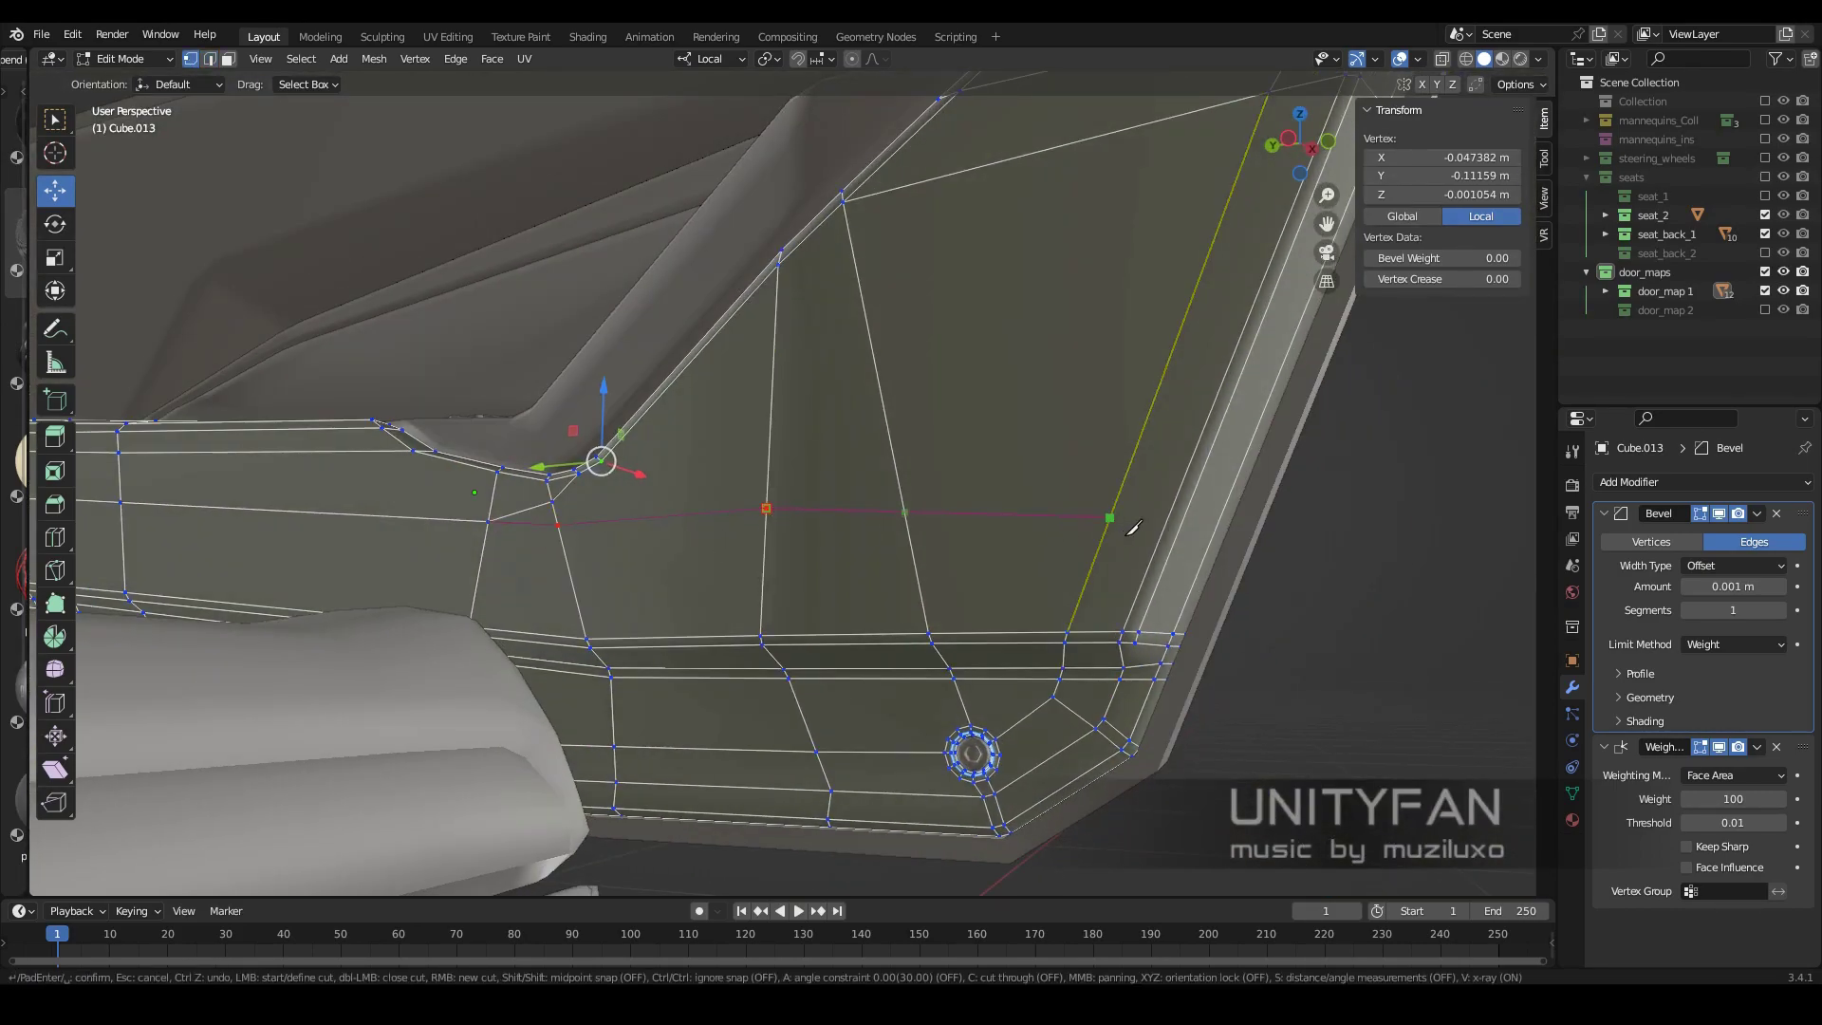
Knife an extra cut into the door panel below the armrest and merge its extra vertices
{"action": "middle_click_drag", "start_coordinate": [1249, 514], "coordinate": [1044, 532]}
{"action": "key", "text": "k"}
{"action": "left_click", "coordinate": [712, 447]}
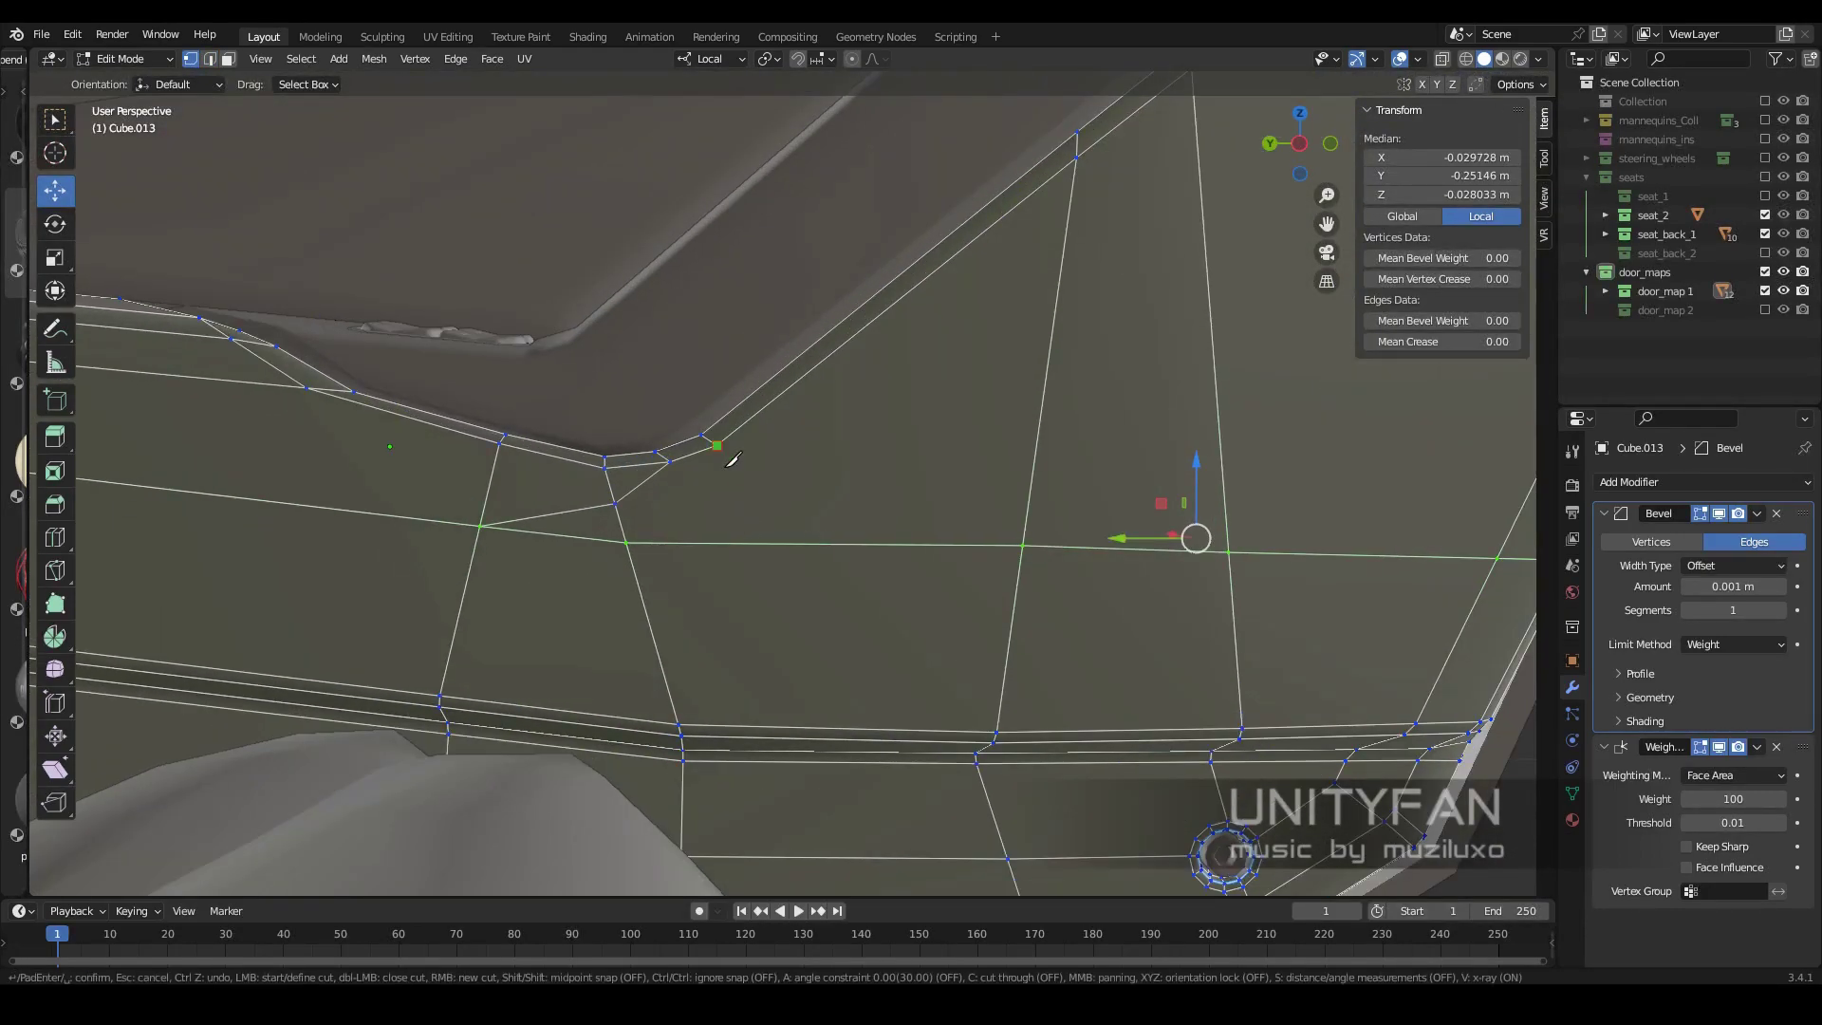
{"action": "key", "text": "Return"}
{"action": "mouse_move", "coordinate": [767, 822]}
{"action": "middle_mouse_down"}
{"action": "mouse_move", "coordinate": [662, 493]}
{"action": "mouse_move", "coordinate": [622, 491]}
{"action": "middle_mouse_up"}
{"action": "left_click", "coordinate": [655, 492]}
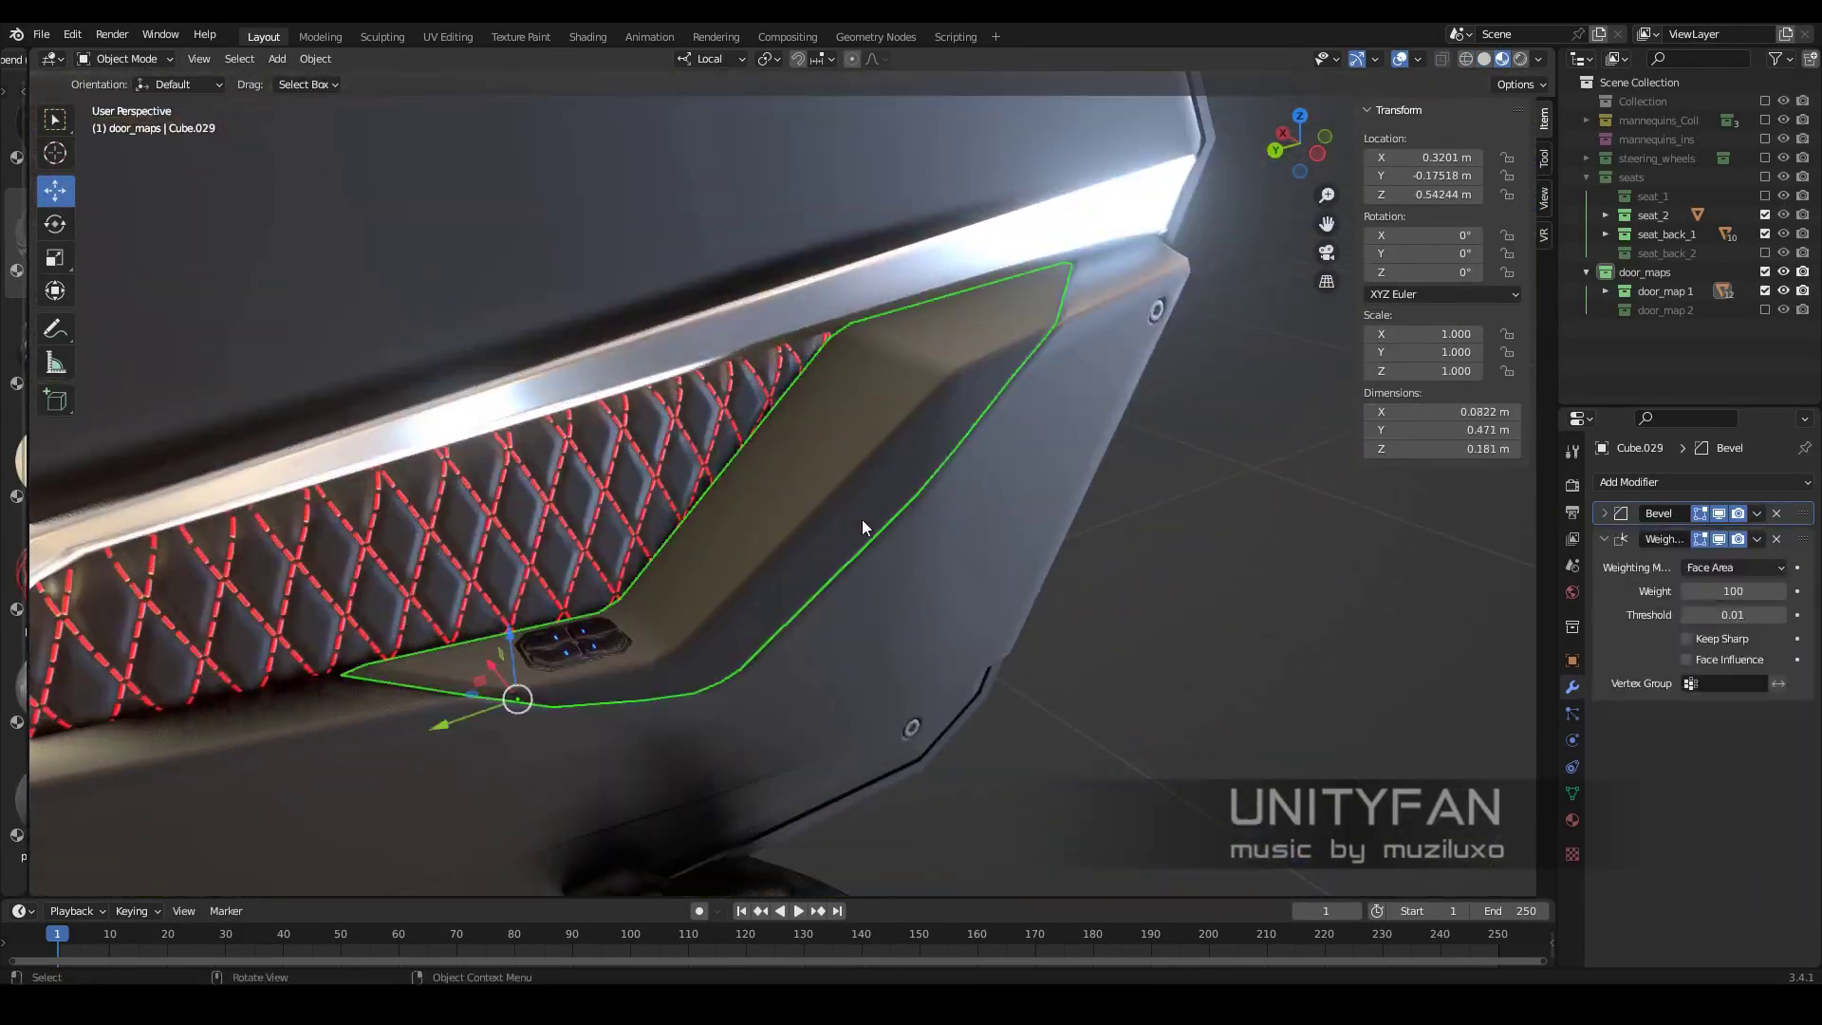
Return to Edit Mode on the armrest and select its sloped top face
{"action": "key", "text": "Tab"}
{"action": "middle_click_drag", "start_coordinate": [862, 527], "coordinate": [705, 510]}
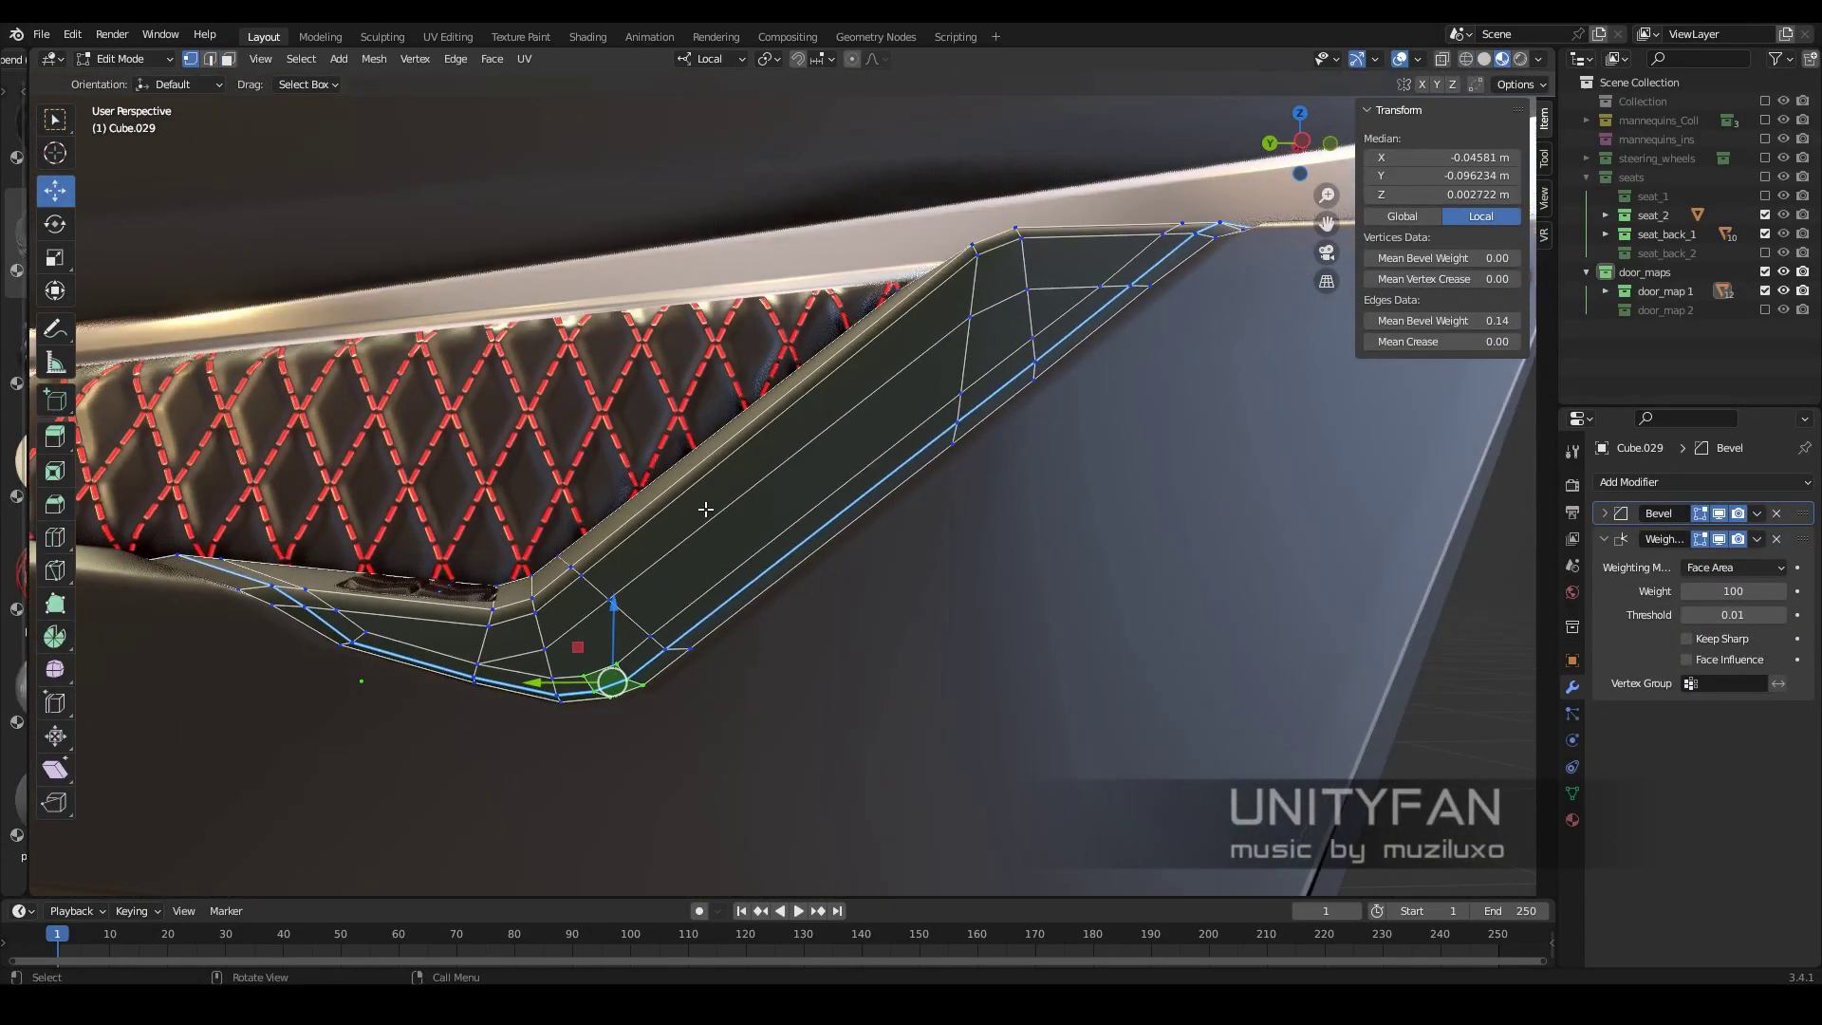
{"action": "middle_click_drag", "start_coordinate": [760, 594], "coordinate": [693, 615]}
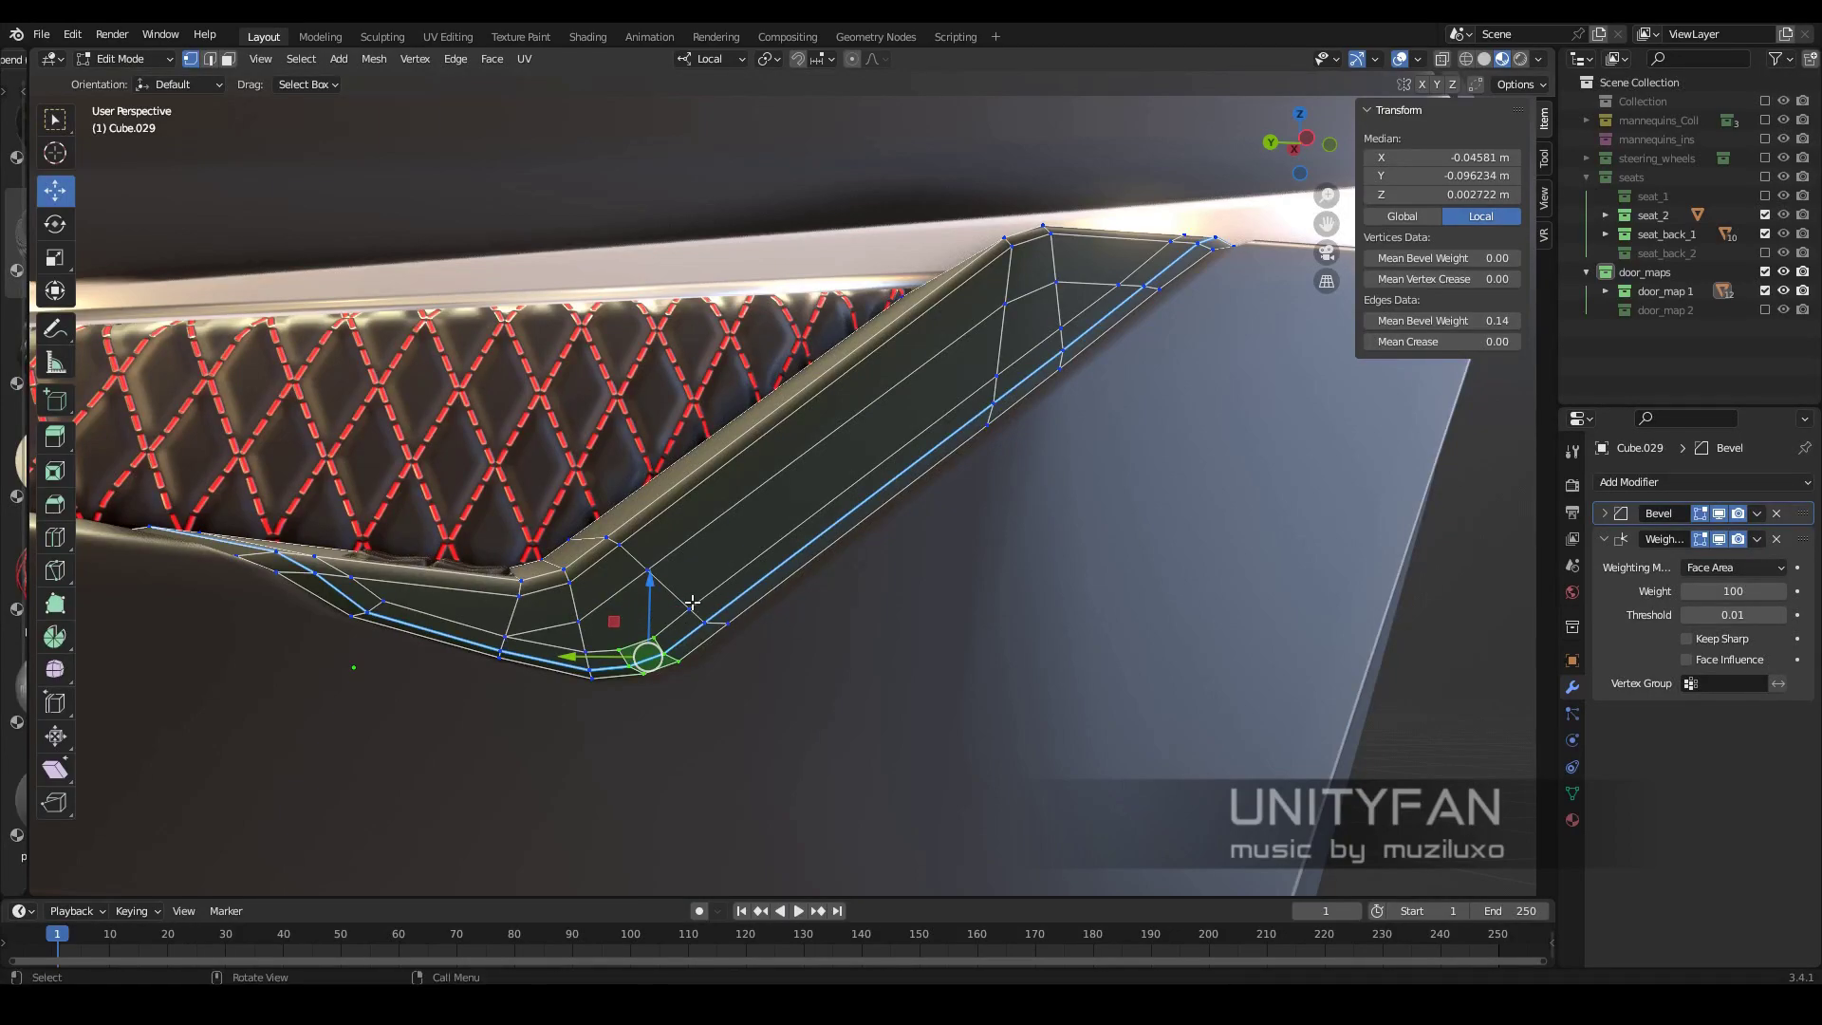
{"action": "key", "text": "Return"}
{"action": "middle_click_drag", "start_coordinate": [795, 574], "coordinate": [803, 611]}
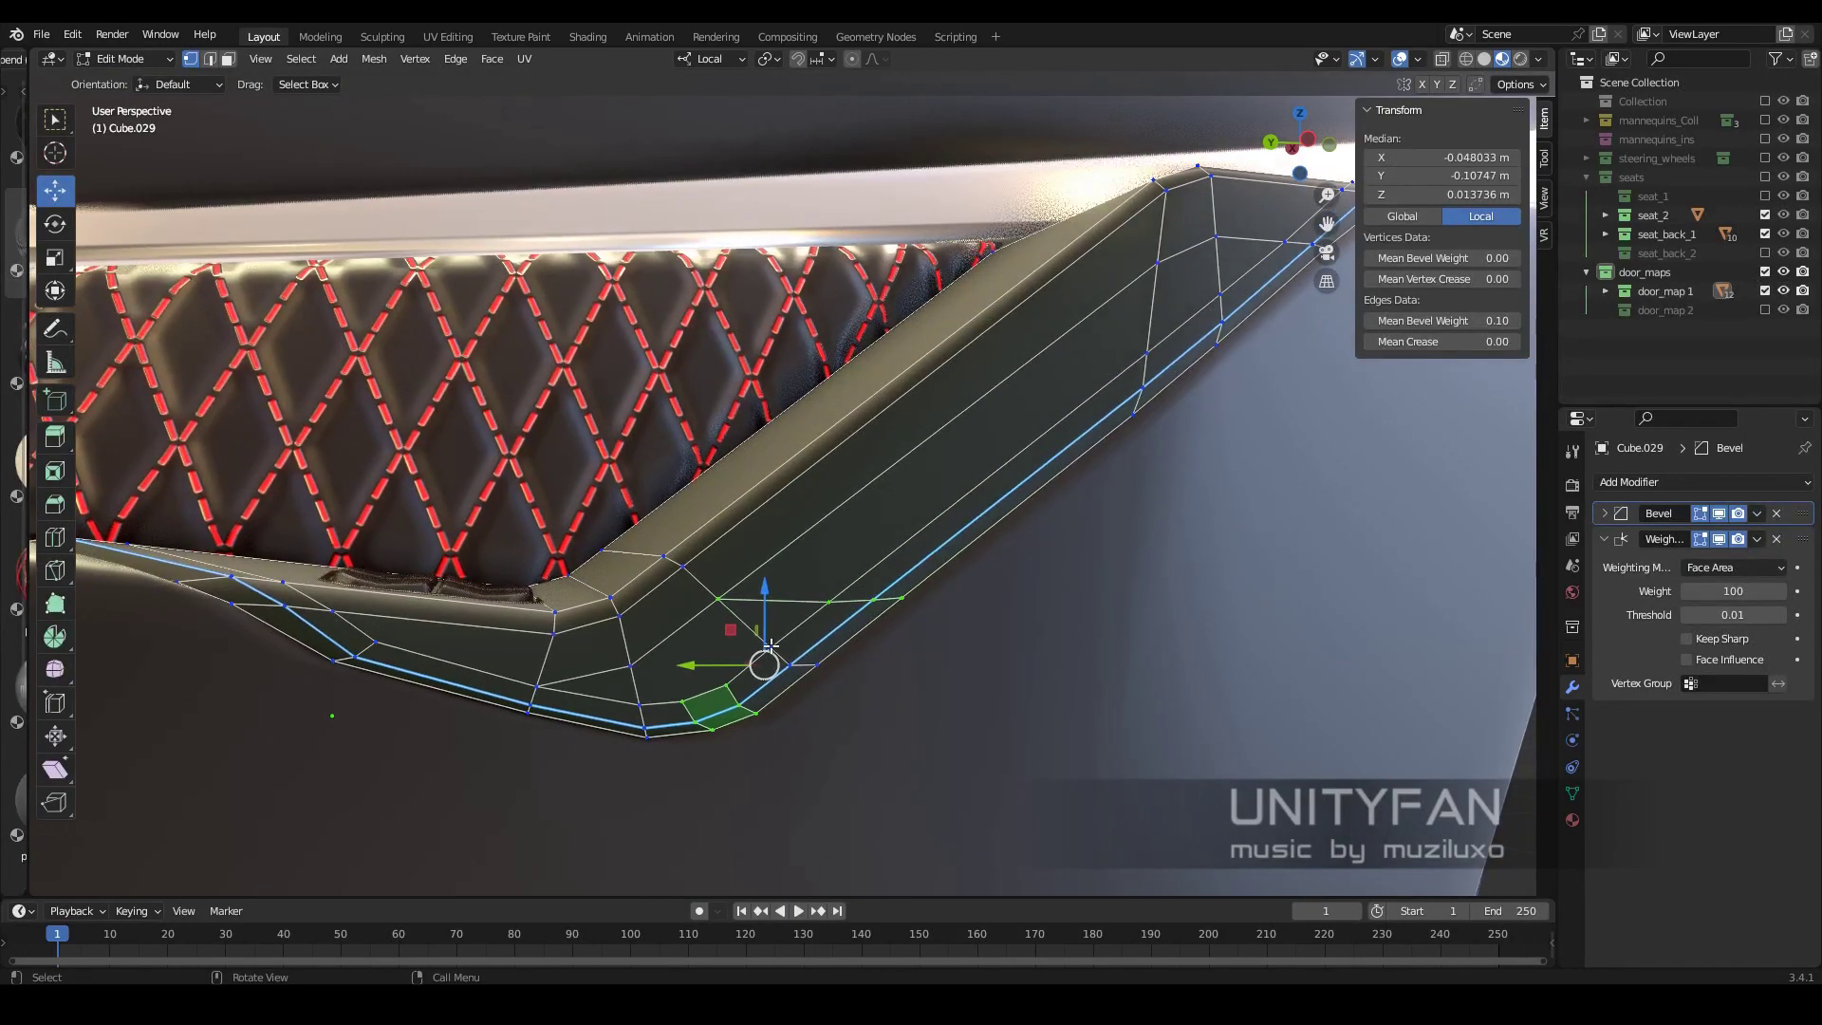
{"action": "mouse_move", "coordinate": [939, 419]}
{"action": "middle_mouse_down"}
{"action": "mouse_move", "coordinate": [931, 528]}
{"action": "mouse_move", "coordinate": [797, 541]}
{"action": "mouse_move", "coordinate": [441, 835]}
{"action": "middle_mouse_up"}
{"action": "left_click", "coordinate": [911, 531]}
Knife two cuts across the armrest top in vertex mode to outline the slot
{"action": "key", "text": "1"}
{"action": "key", "text": "k"}
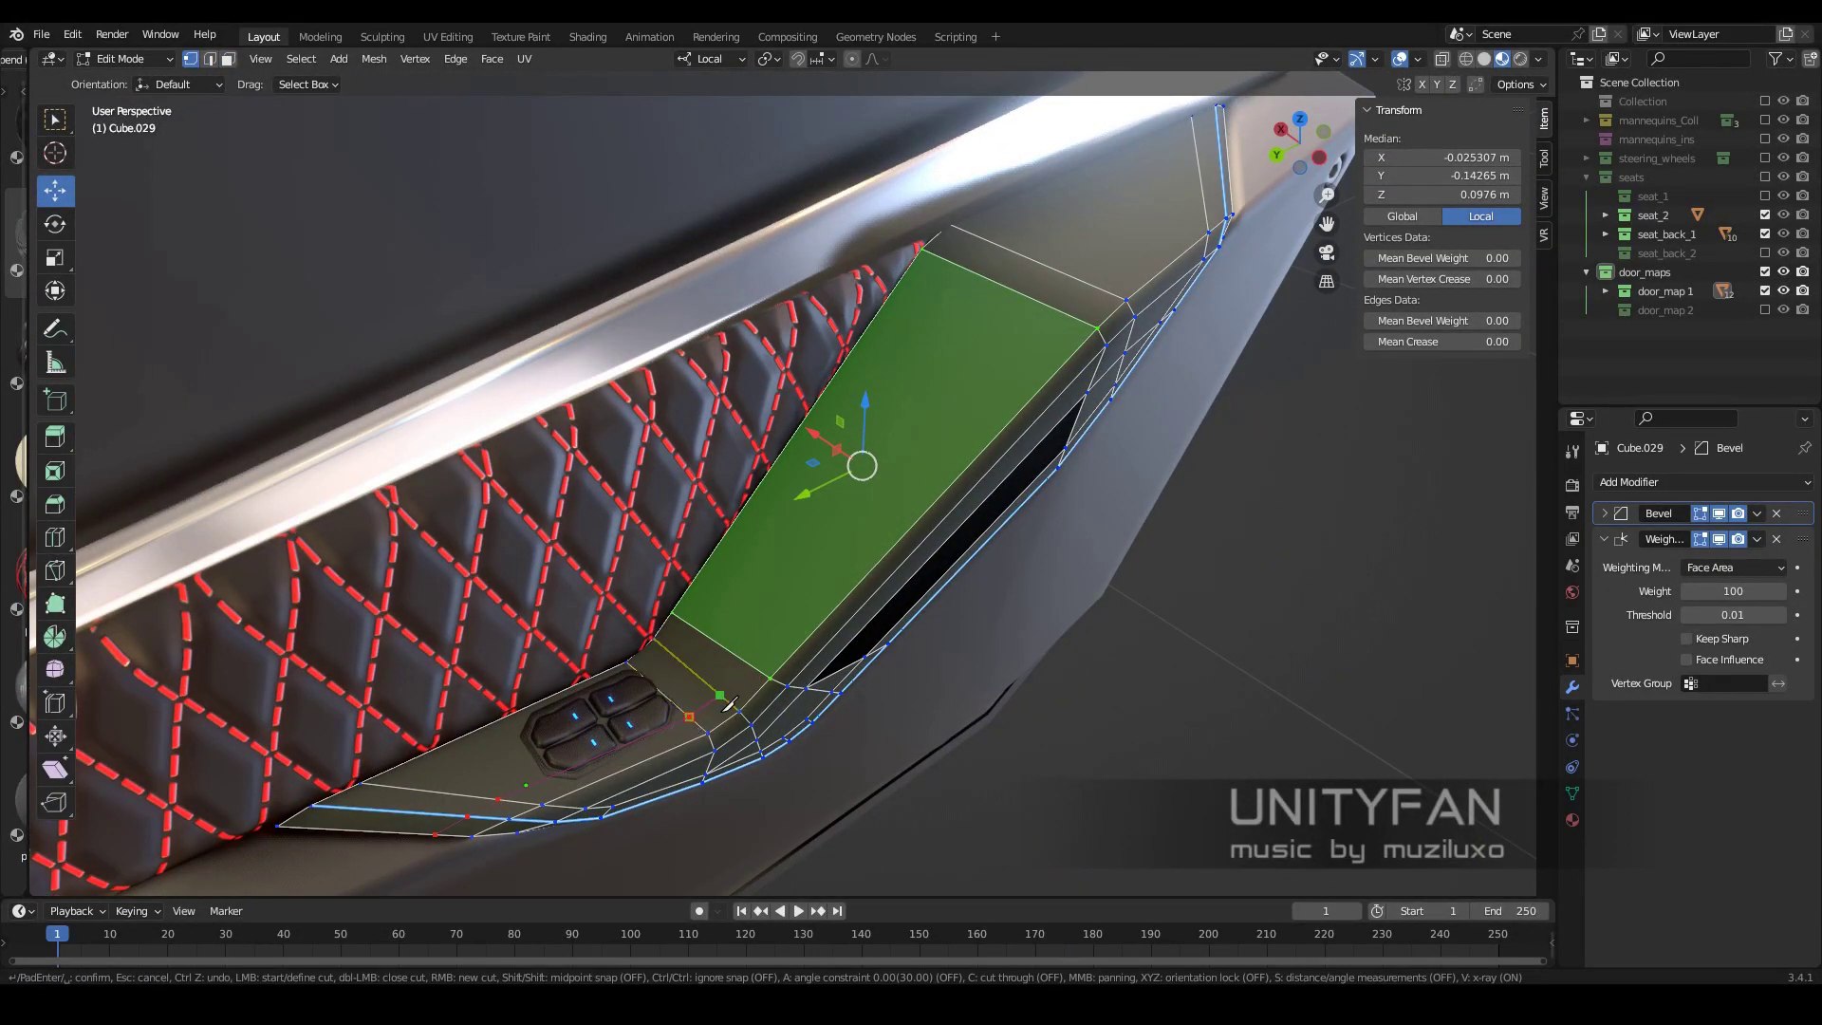
{"action": "key", "text": "Return"}
{"action": "middle_click_drag", "start_coordinate": [729, 702], "coordinate": [933, 548]}
{"action": "key", "text": "k"}
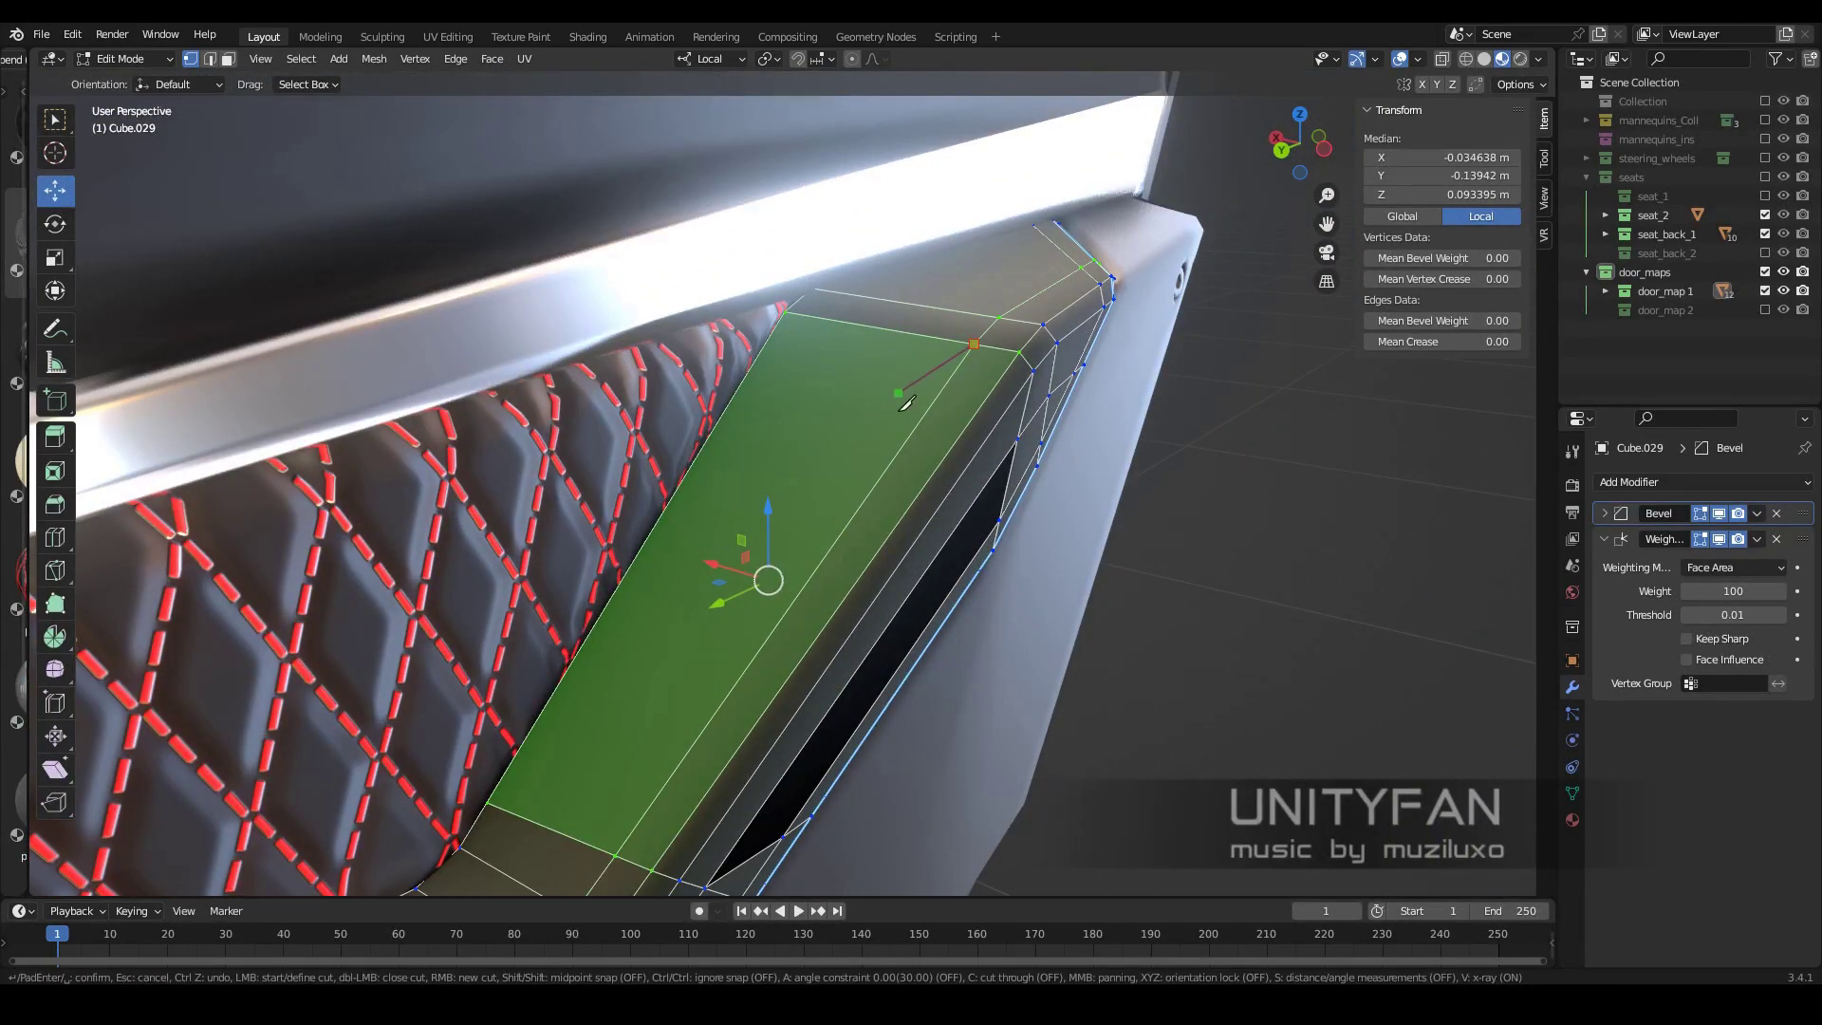
{"action": "key", "text": "Escape"}
{"action": "mouse_move", "coordinate": [859, 413]}
{"action": "middle_mouse_down"}
{"action": "mouse_move", "coordinate": [899, 482]}
{"action": "mouse_move", "coordinate": [959, 500]}
{"action": "middle_mouse_up"}
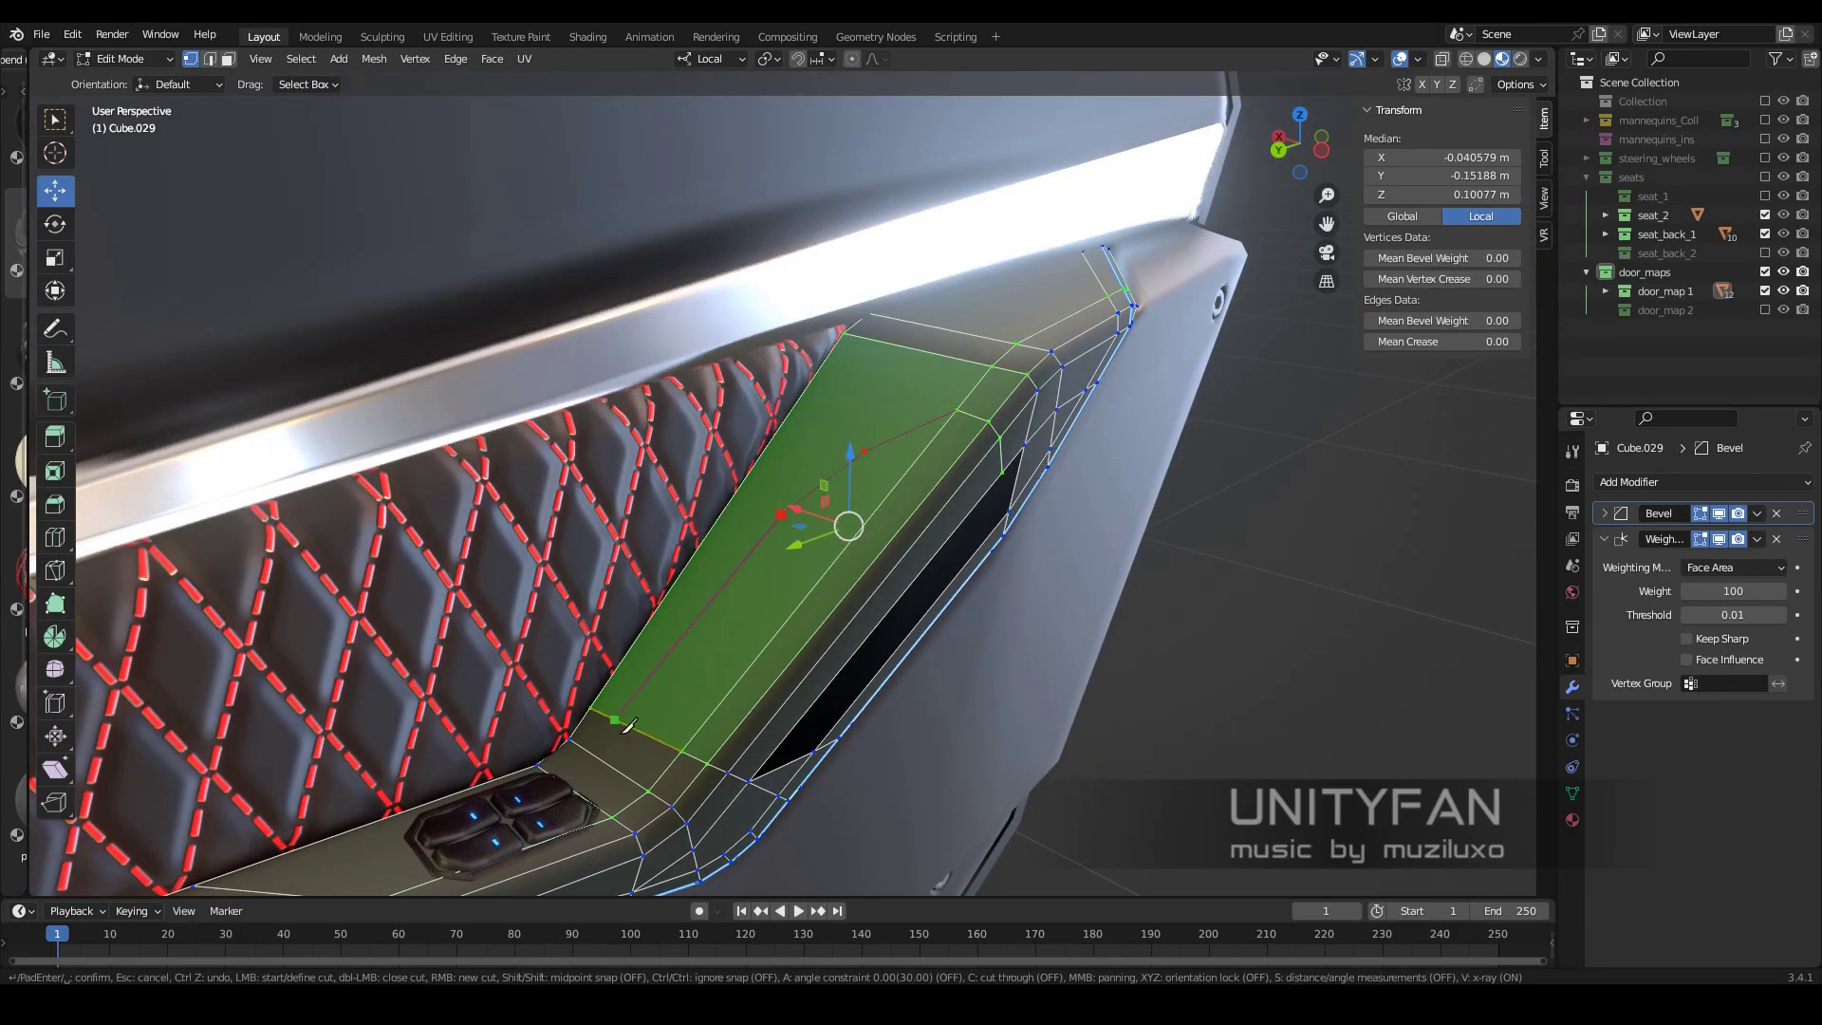
{"action": "middle_click_drag", "start_coordinate": [628, 707], "coordinate": [332, 88]}
Delete the inner face to open the slot and scale its rim edges
{"action": "left_click", "coordinate": [790, 484]}
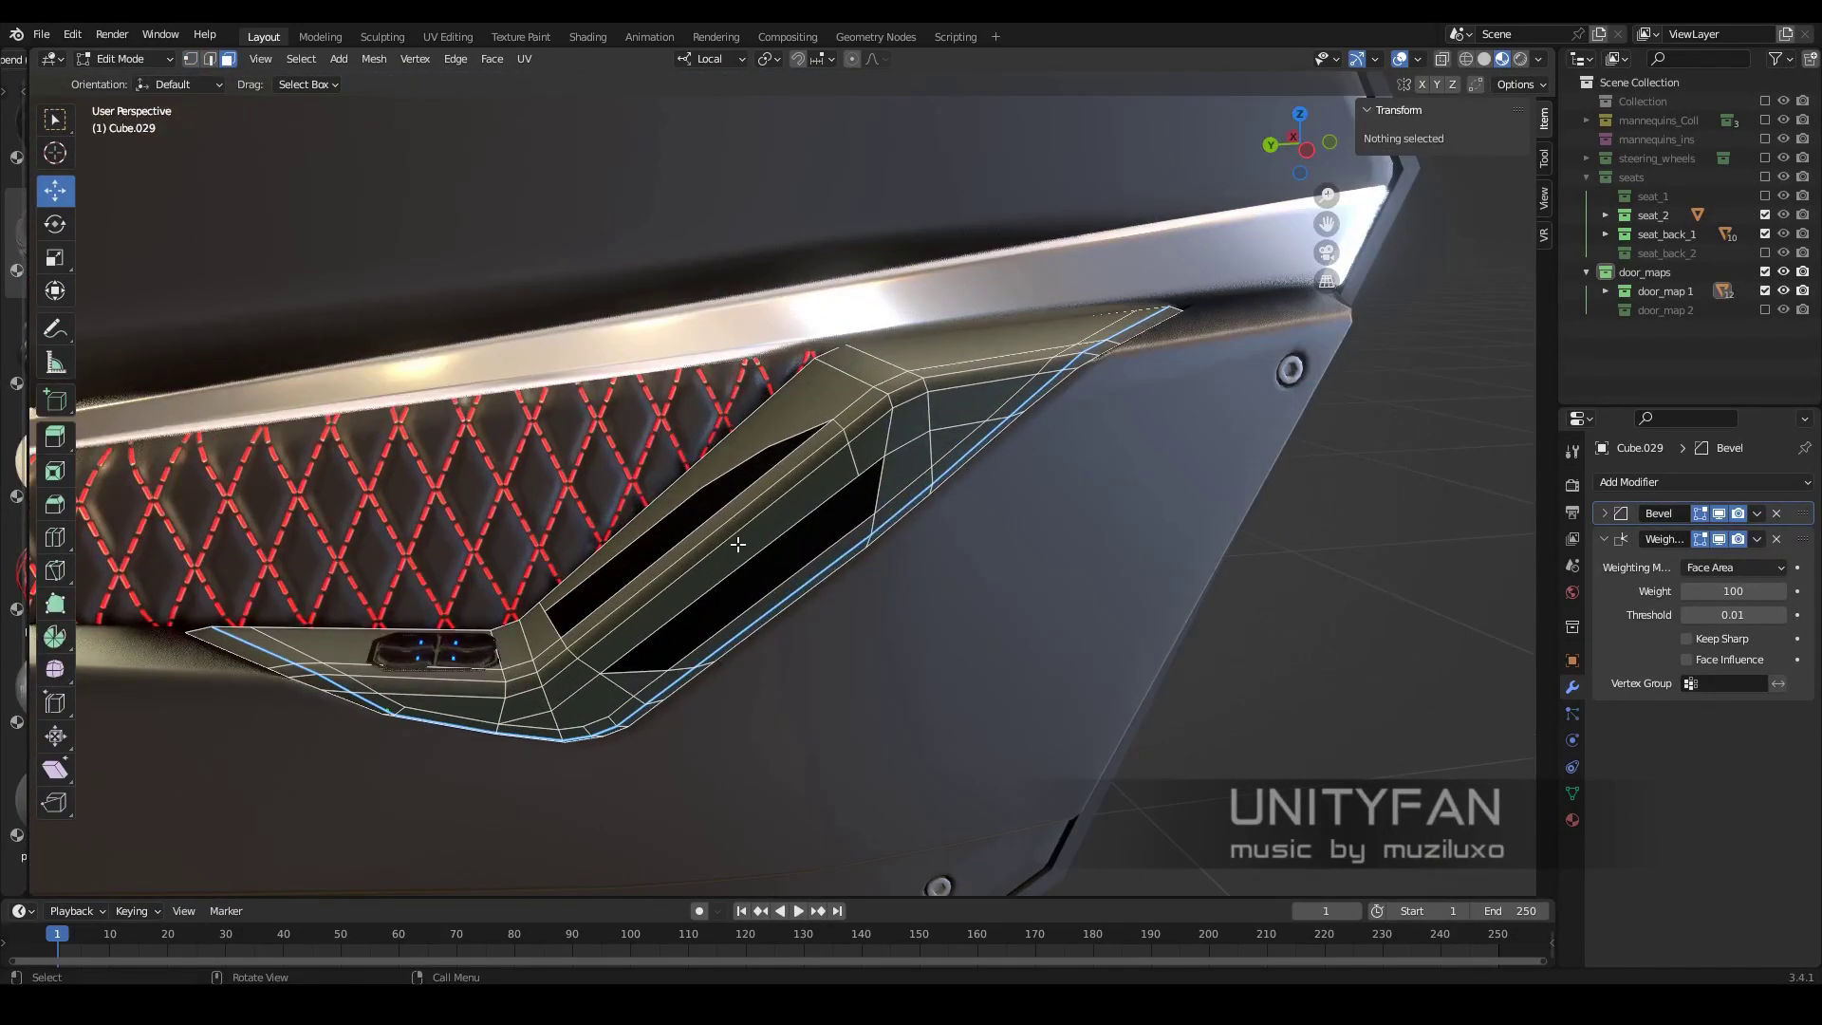
{"action": "middle_click_drag", "start_coordinate": [789, 486], "coordinate": [276, 84]}
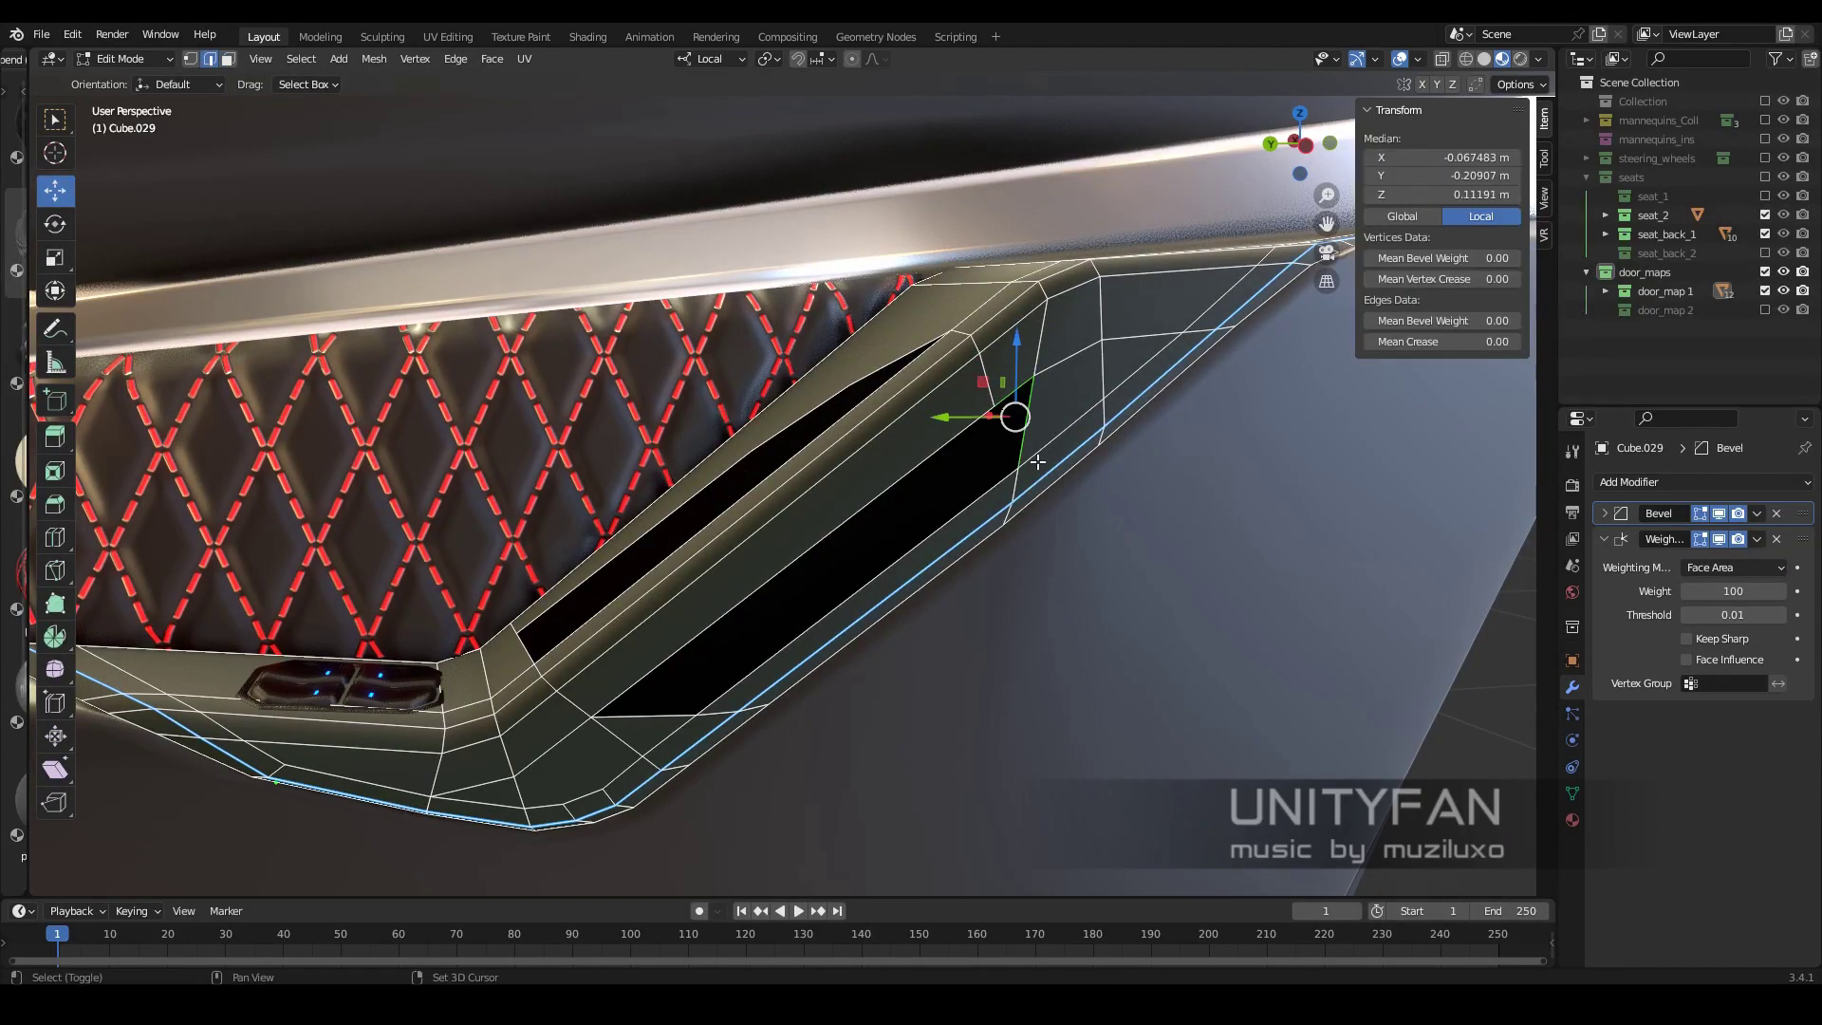
{"action": "left_click", "coordinate": [928, 507]}
{"action": "mouse_move", "coordinate": [928, 507]}
{"action": "middle_mouse_down"}
{"action": "mouse_move", "coordinate": [953, 521]}
{"action": "mouse_move", "coordinate": [866, 560]}
{"action": "mouse_move", "coordinate": [727, 560]}
{"action": "mouse_move", "coordinate": [837, 586]}
{"action": "mouse_move", "coordinate": [909, 544]}
{"action": "mouse_move", "coordinate": [833, 586]}
{"action": "middle_mouse_up"}
{"action": "left_click", "coordinate": [921, 560]}
{"action": "key", "text": "s"}
{"action": "left_click", "coordinate": [742, 578]}
Select the slot rim edge path and view the armrest in wireframe with X-ray
{"action": "left_click", "coordinate": [833, 587], "text": "ctrl"}
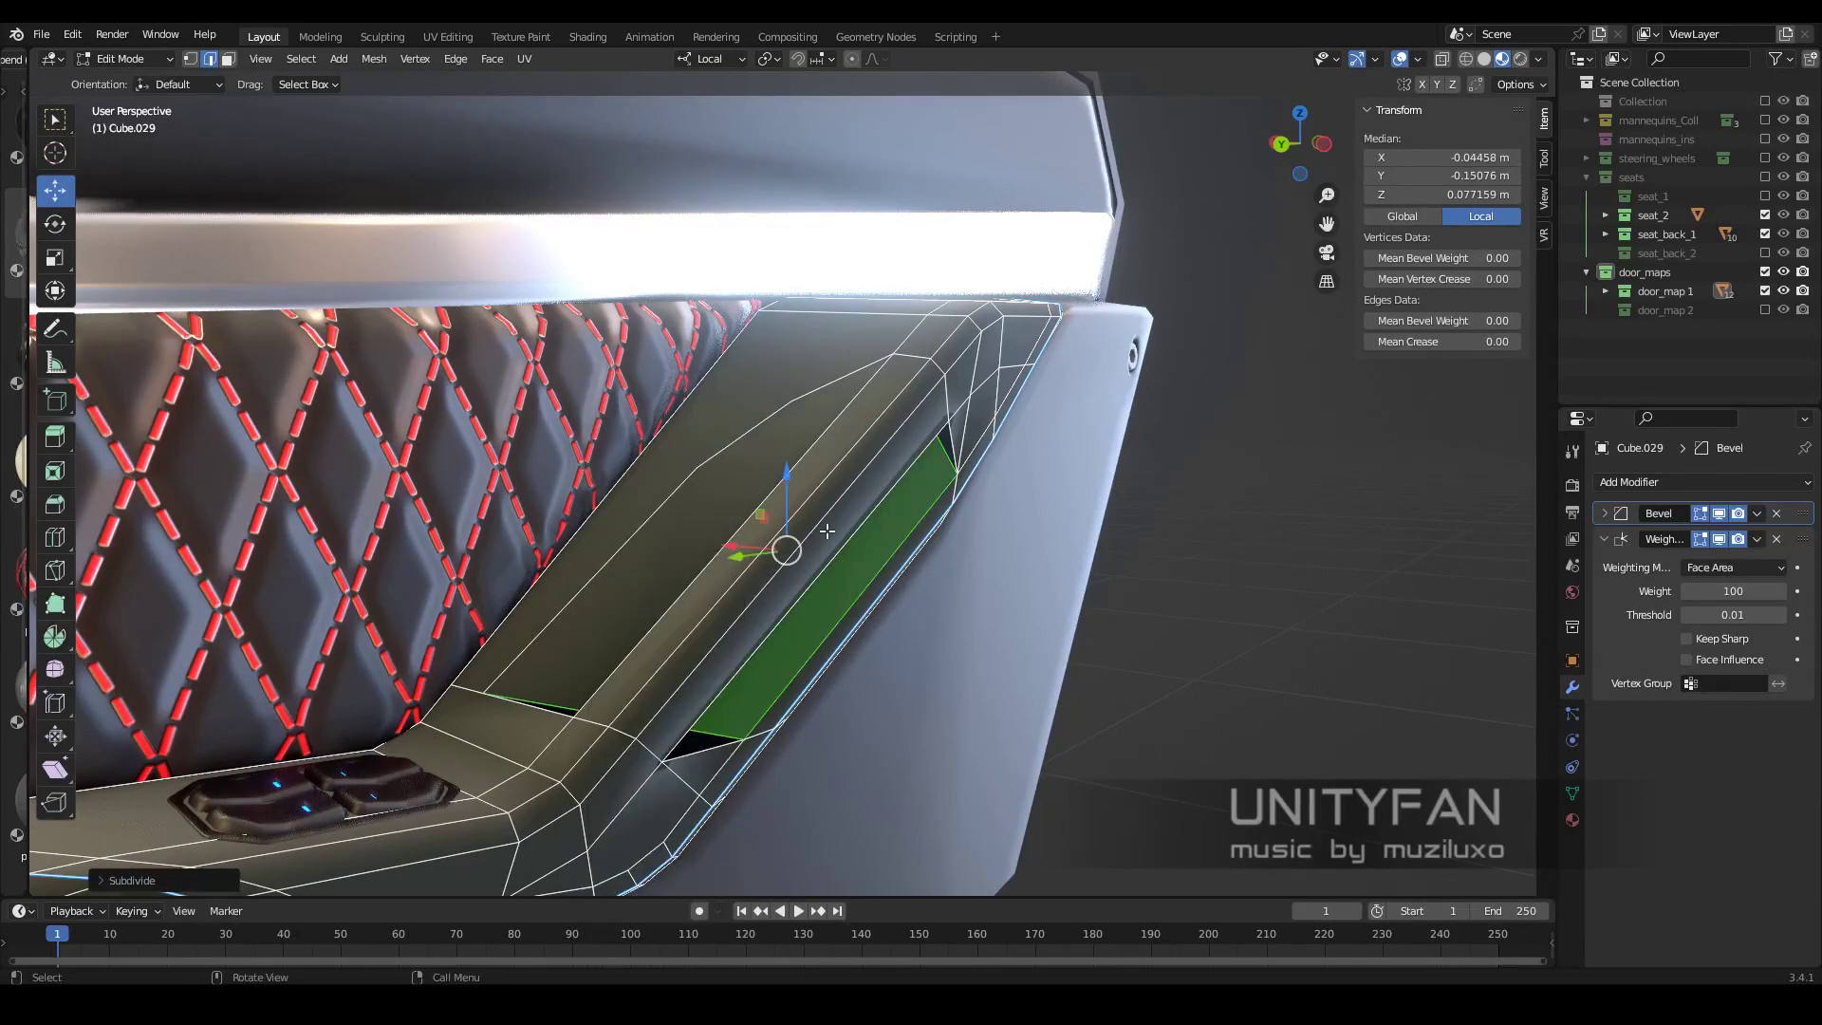
{"action": "key", "text": "z"}
{"action": "key", "text": "4"}
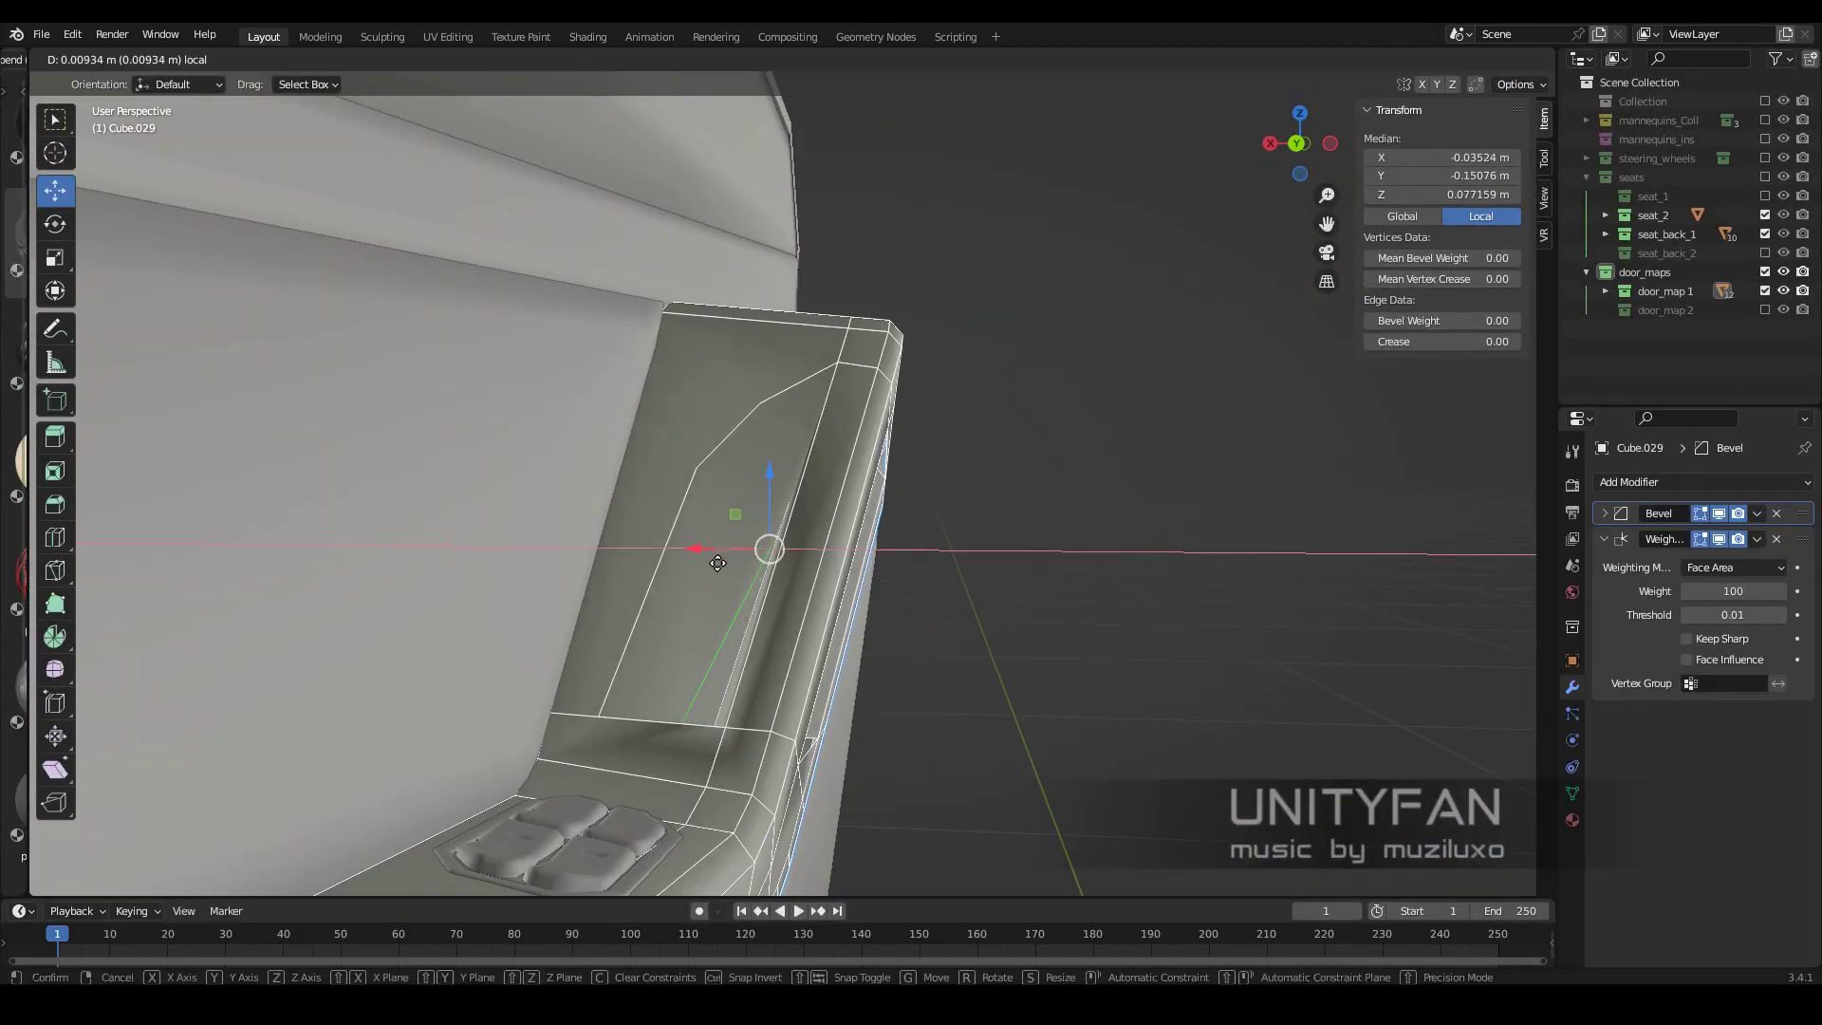
{"action": "key", "text": "z"}
{"action": "key", "text": "4"}
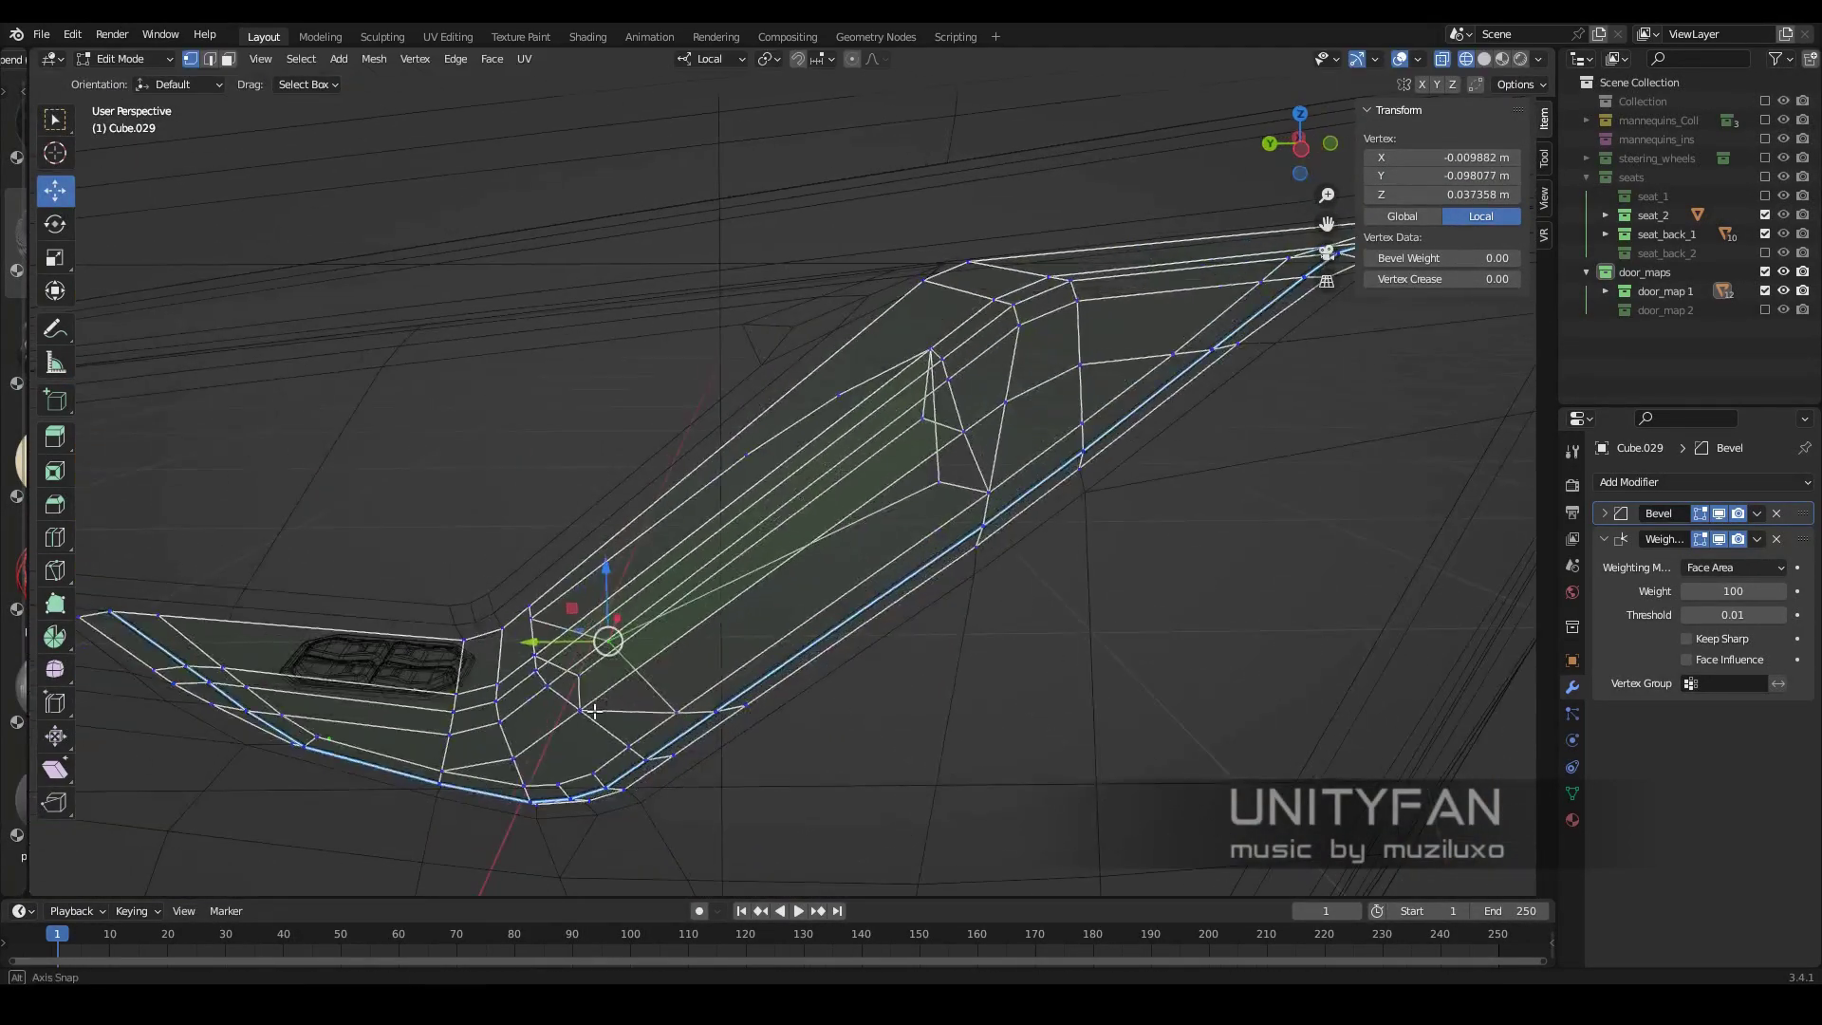
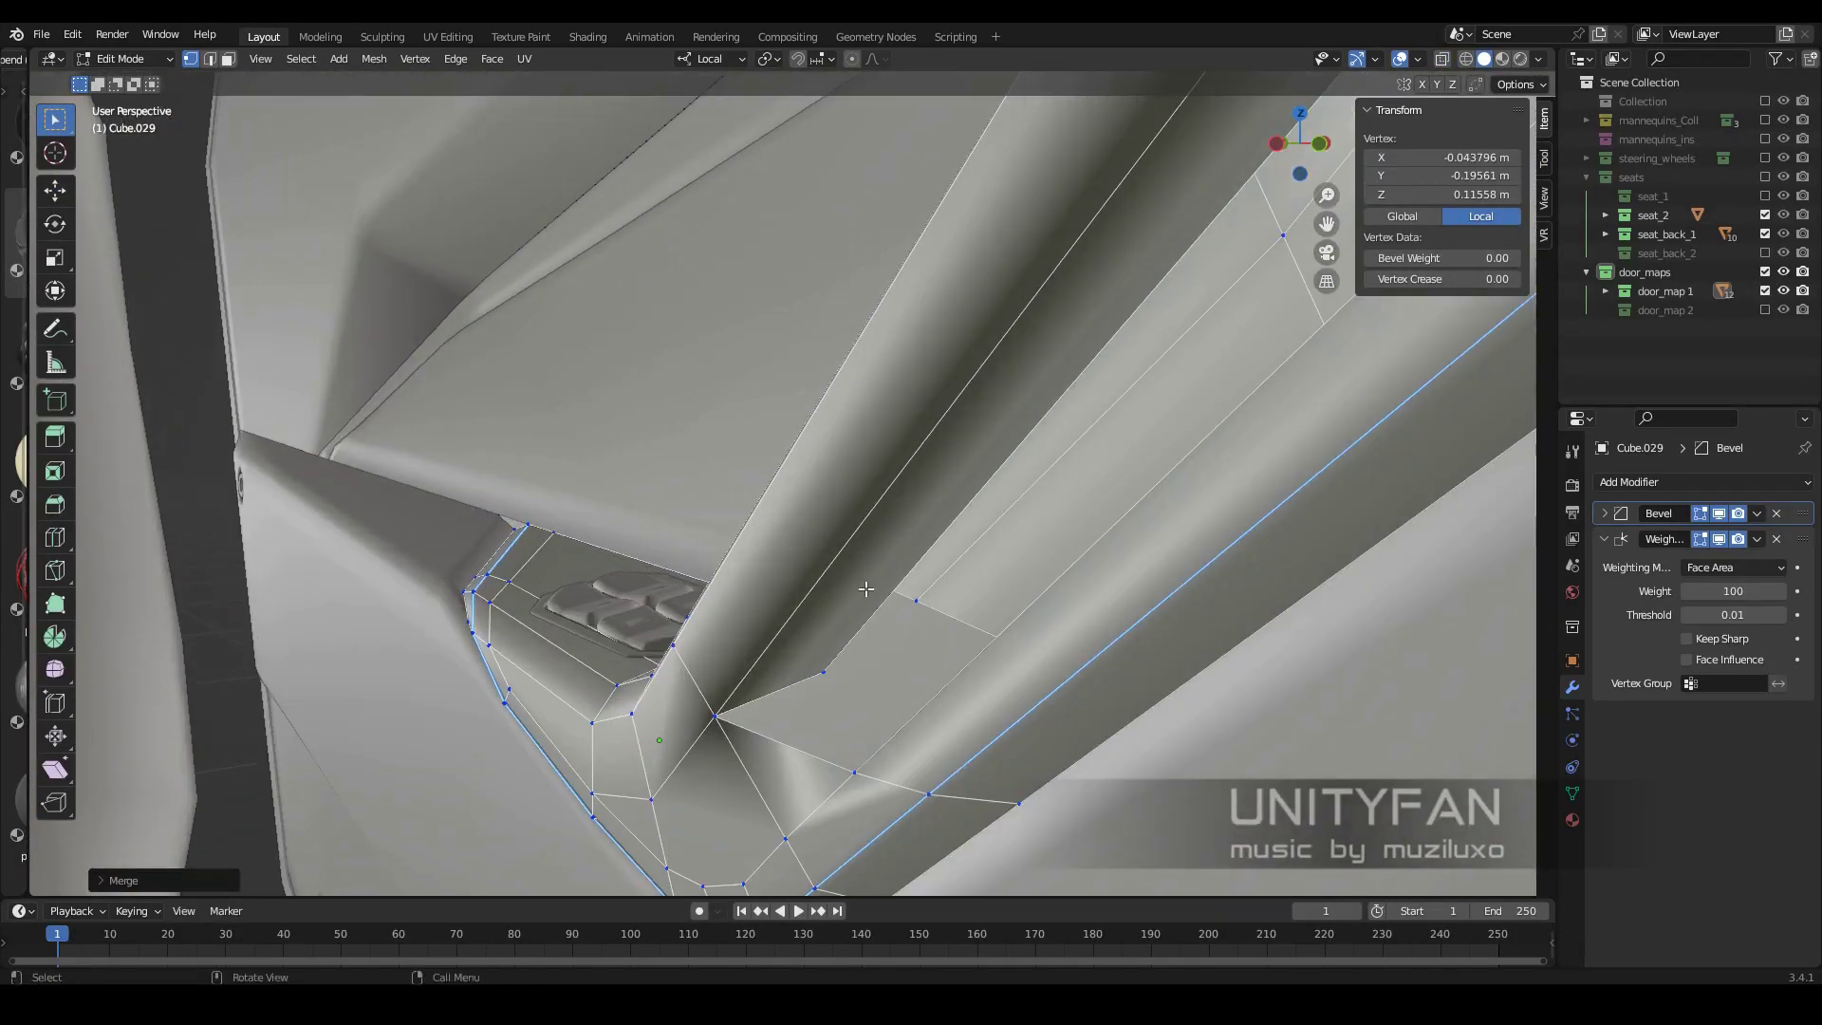
Knife-cut a new edge into the door trim near the window switch
{"action": "middle_click_drag", "start_coordinate": [866, 588], "coordinate": [839, 692]}
{"action": "middle_click_drag", "start_coordinate": [704, 575], "coordinate": [823, 566]}
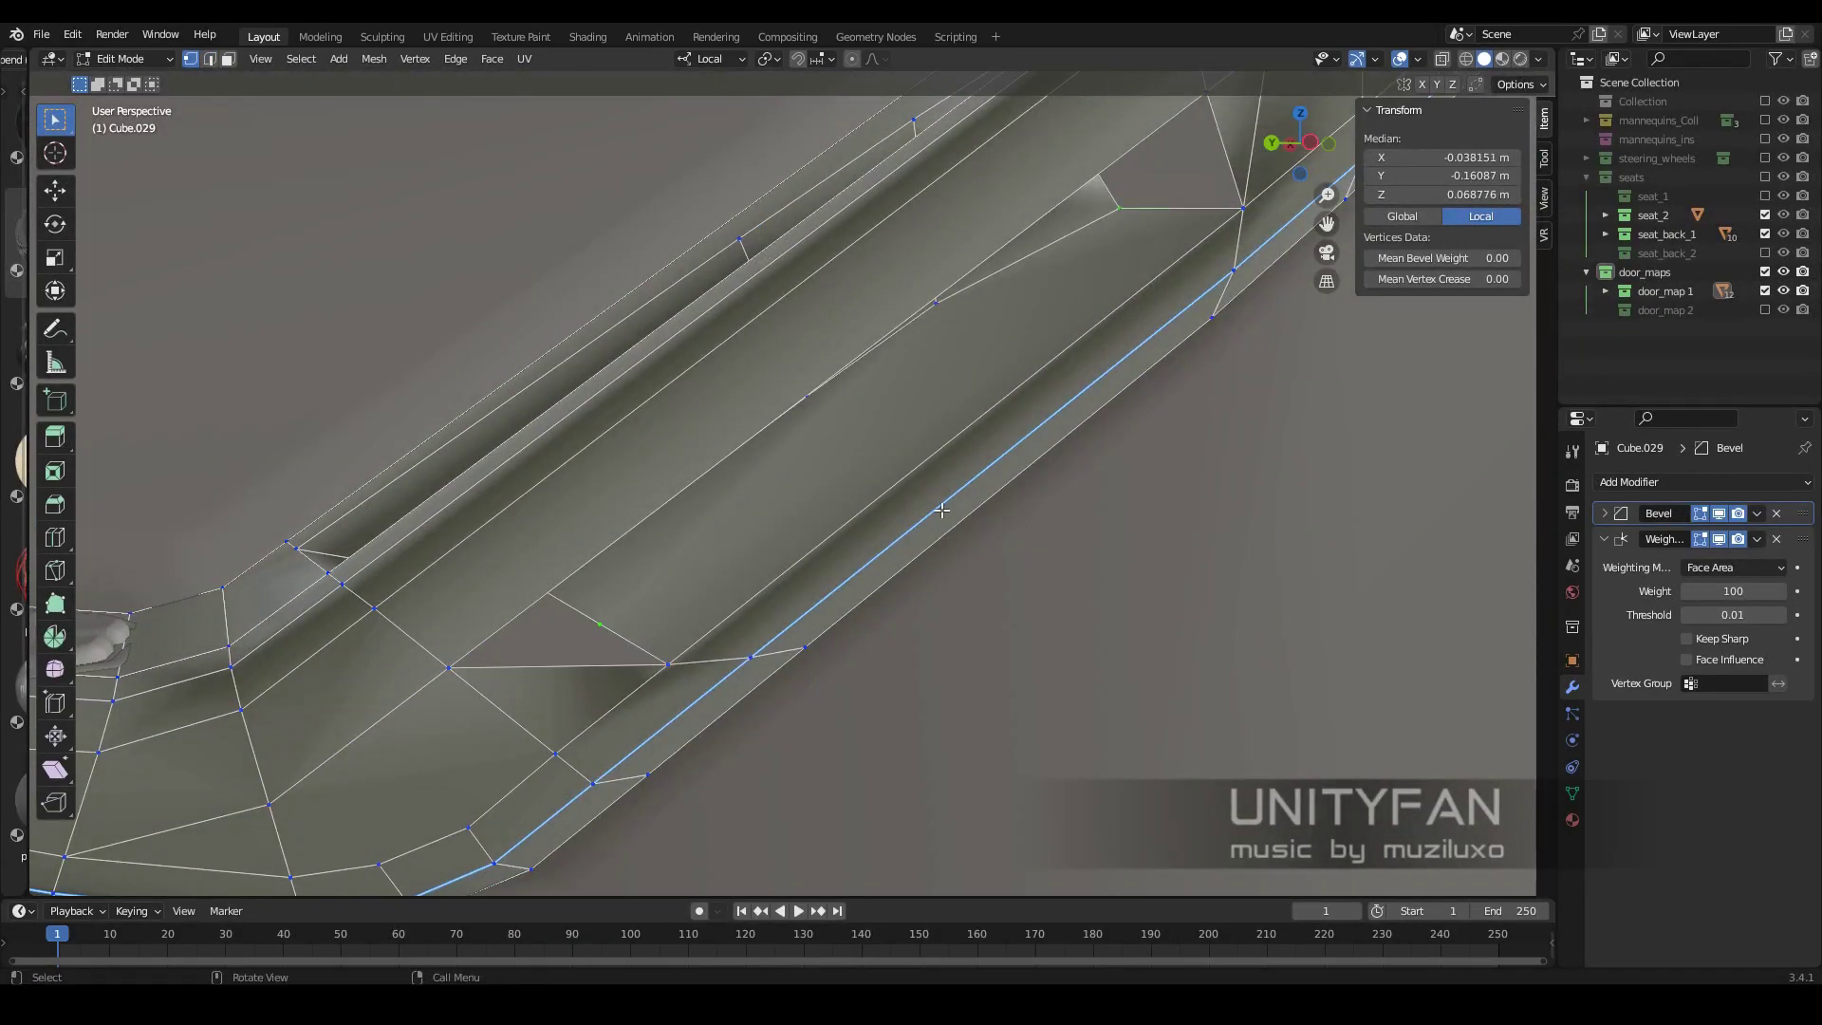
{"action": "key", "text": "2"}
{"action": "mouse_move", "coordinate": [942, 511]}
{"action": "middle_mouse_down"}
{"action": "mouse_move", "coordinate": [1032, 541]}
{"action": "mouse_move", "coordinate": [681, 641]}
{"action": "mouse_move", "coordinate": [850, 569]}
{"action": "mouse_move", "coordinate": [919, 580]}
{"action": "mouse_move", "coordinate": [965, 392]}
{"action": "middle_mouse_up"}
{"action": "key", "text": "1"}
{"action": "key", "text": "k"}
{"action": "left_click", "coordinate": [965, 392]}
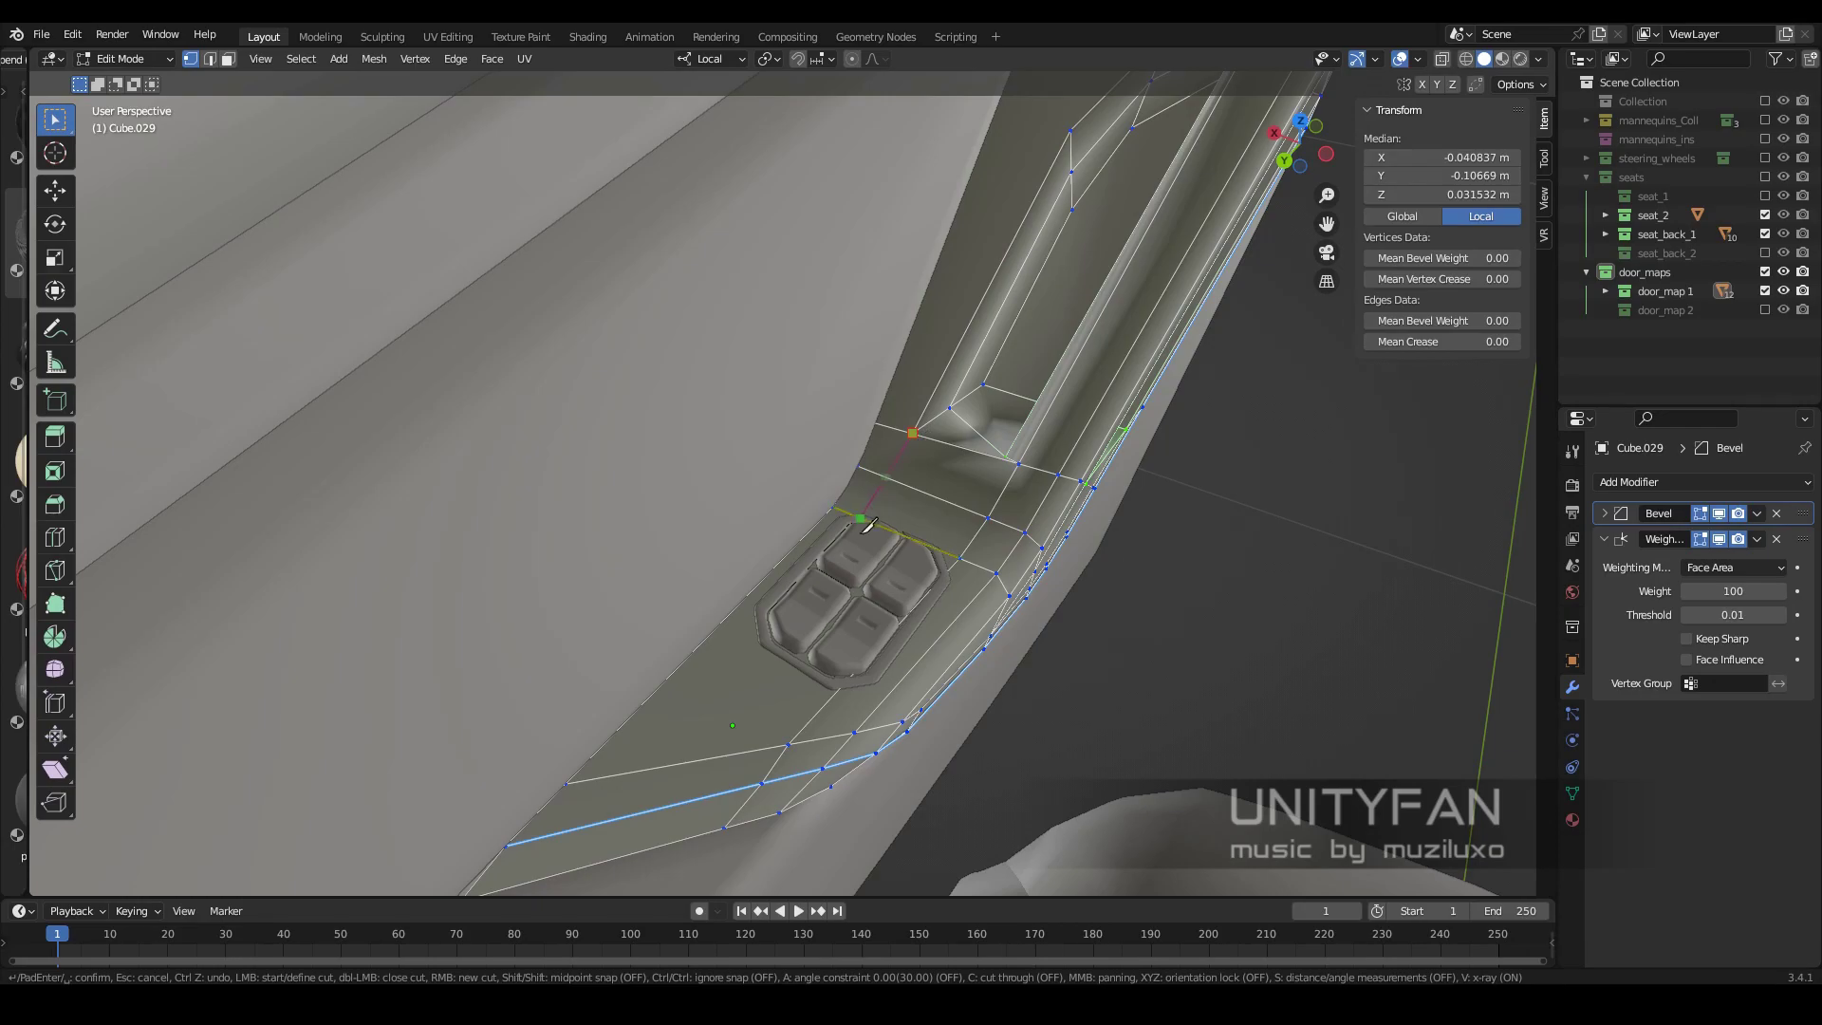
{"action": "middle_click_drag", "start_coordinate": [706, 728], "coordinate": [841, 585]}
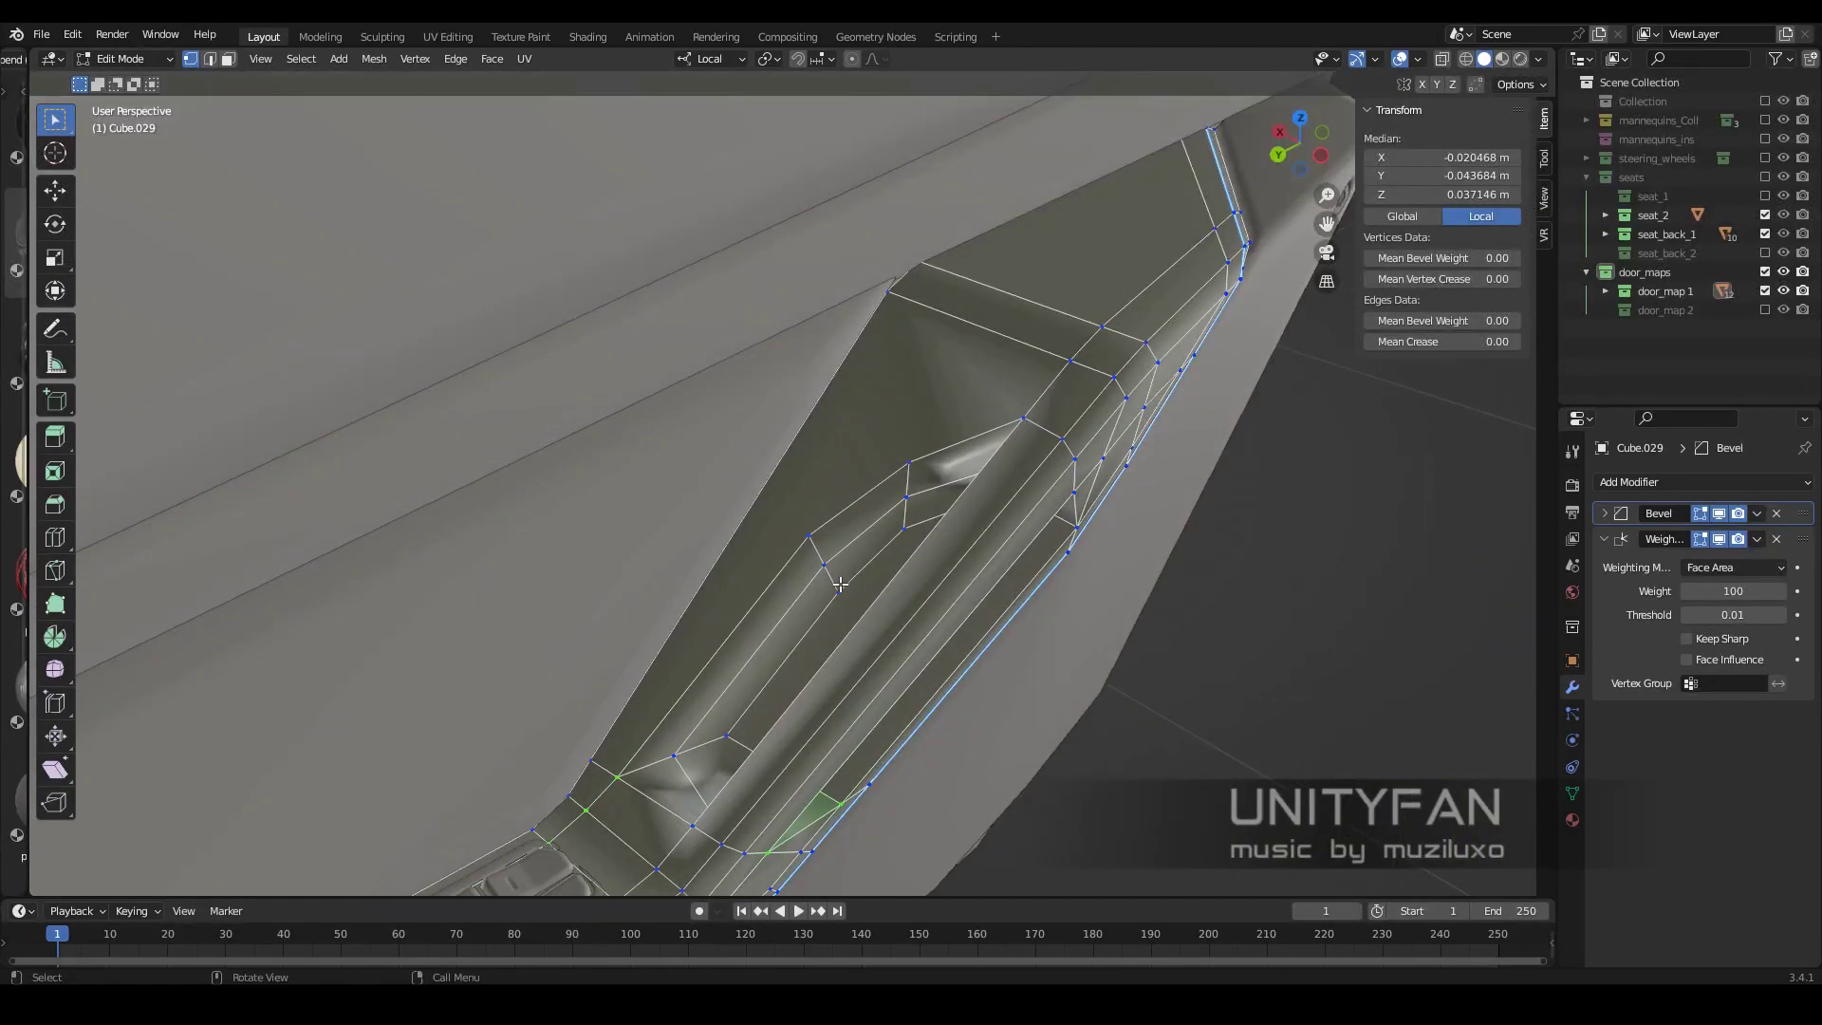
{"action": "mouse_move", "coordinate": [935, 434]}
{"action": "middle_mouse_down"}
{"action": "mouse_move", "coordinate": [1086, 505]}
{"action": "mouse_move", "coordinate": [774, 517]}
{"action": "mouse_move", "coordinate": [866, 507]}
{"action": "middle_mouse_up"}
Move the vertices along the handle recess groove to reshape it
{"action": "left_click", "coordinate": [852, 504], "text": "shift"}
{"action": "mouse_move", "coordinate": [878, 436]}
{"action": "middle_mouse_down"}
{"action": "mouse_move", "coordinate": [852, 504]}
{"action": "mouse_move", "coordinate": [804, 506]}
{"action": "middle_mouse_up"}
{"action": "left_click", "coordinate": [792, 507]}
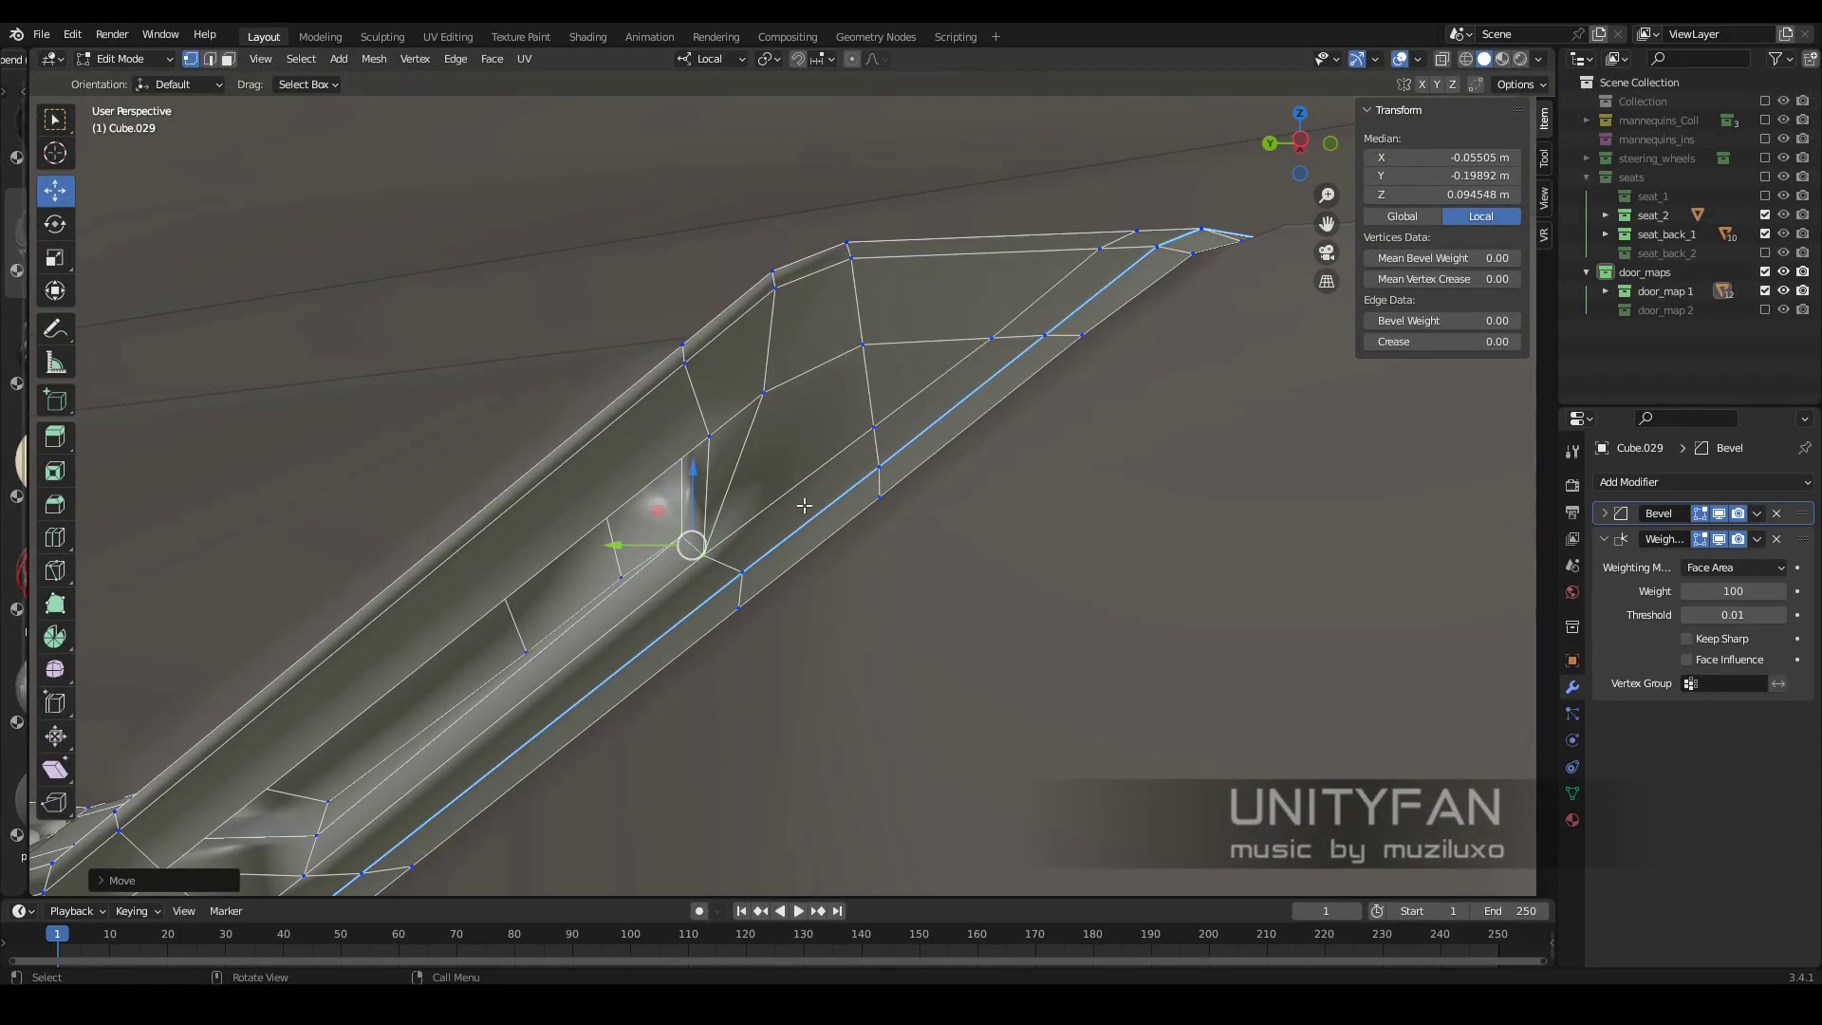
{"action": "left_click", "coordinate": [227, 60]}
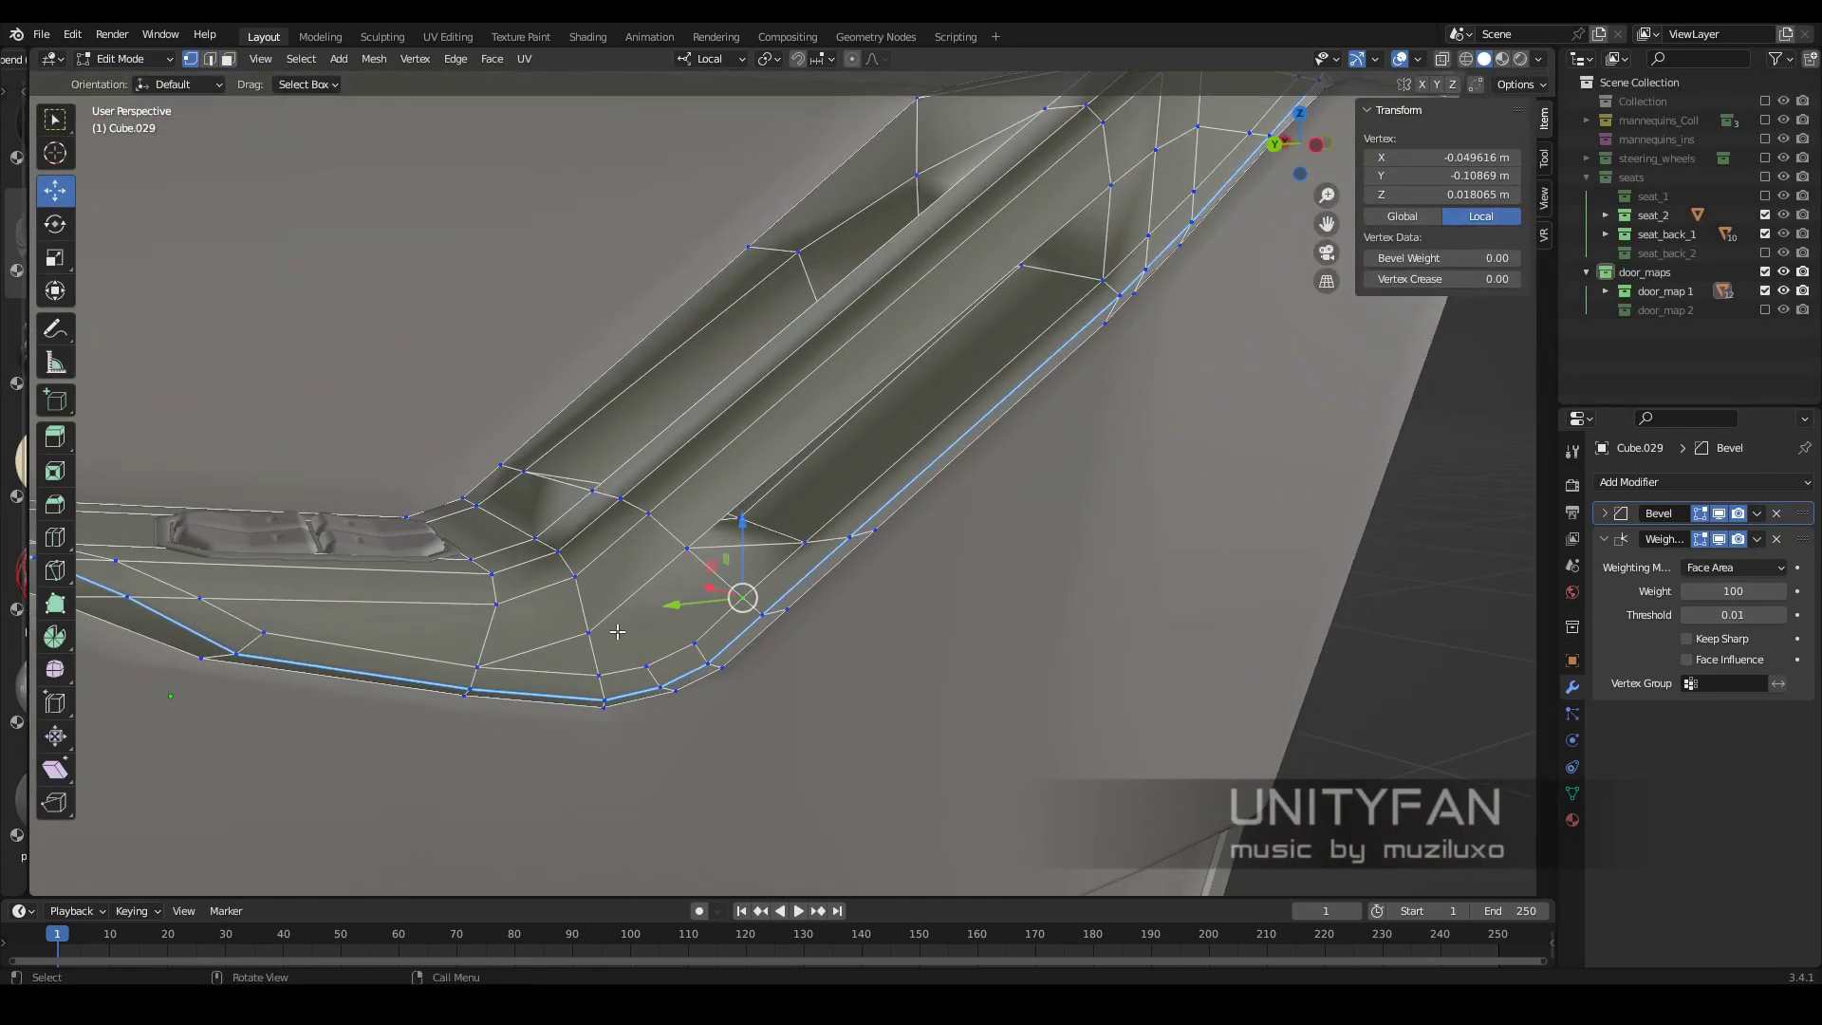
{"action": "key", "text": "3"}
{"action": "mouse_move", "coordinate": [731, 618]}
{"action": "middle_mouse_down"}
{"action": "mouse_move", "coordinate": [833, 529]}
{"action": "mouse_move", "coordinate": [774, 544]}
{"action": "middle_mouse_up"}
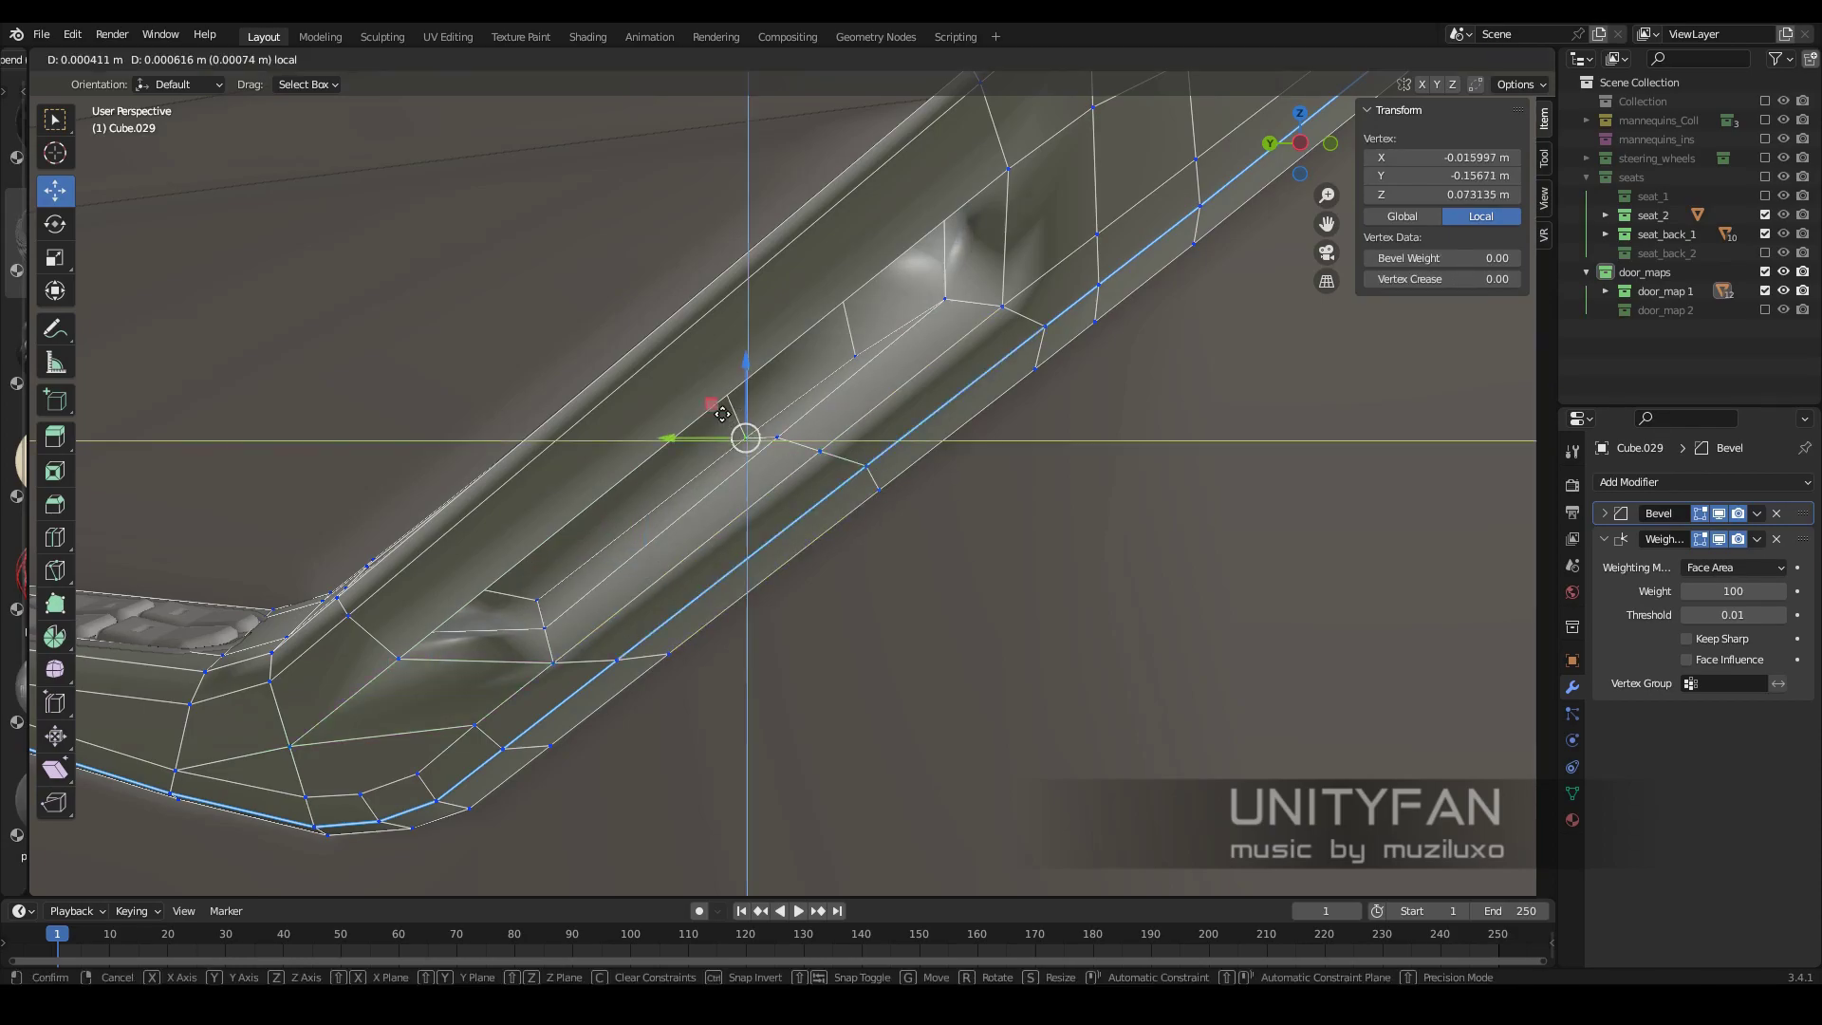
{"action": "left_click", "coordinate": [722, 413]}
Preview the reshaped recess in Object Mode, then return to Edit Mode
{"action": "mouse_move", "coordinate": [722, 414]}
{"action": "middle_mouse_down"}
{"action": "mouse_move", "coordinate": [811, 488]}
{"action": "mouse_move", "coordinate": [763, 469]}
{"action": "mouse_move", "coordinate": [738, 625]}
{"action": "mouse_move", "coordinate": [692, 582]}
{"action": "mouse_move", "coordinate": [772, 651]}
{"action": "mouse_move", "coordinate": [879, 589]}
{"action": "mouse_move", "coordinate": [810, 705]}
{"action": "middle_mouse_up"}
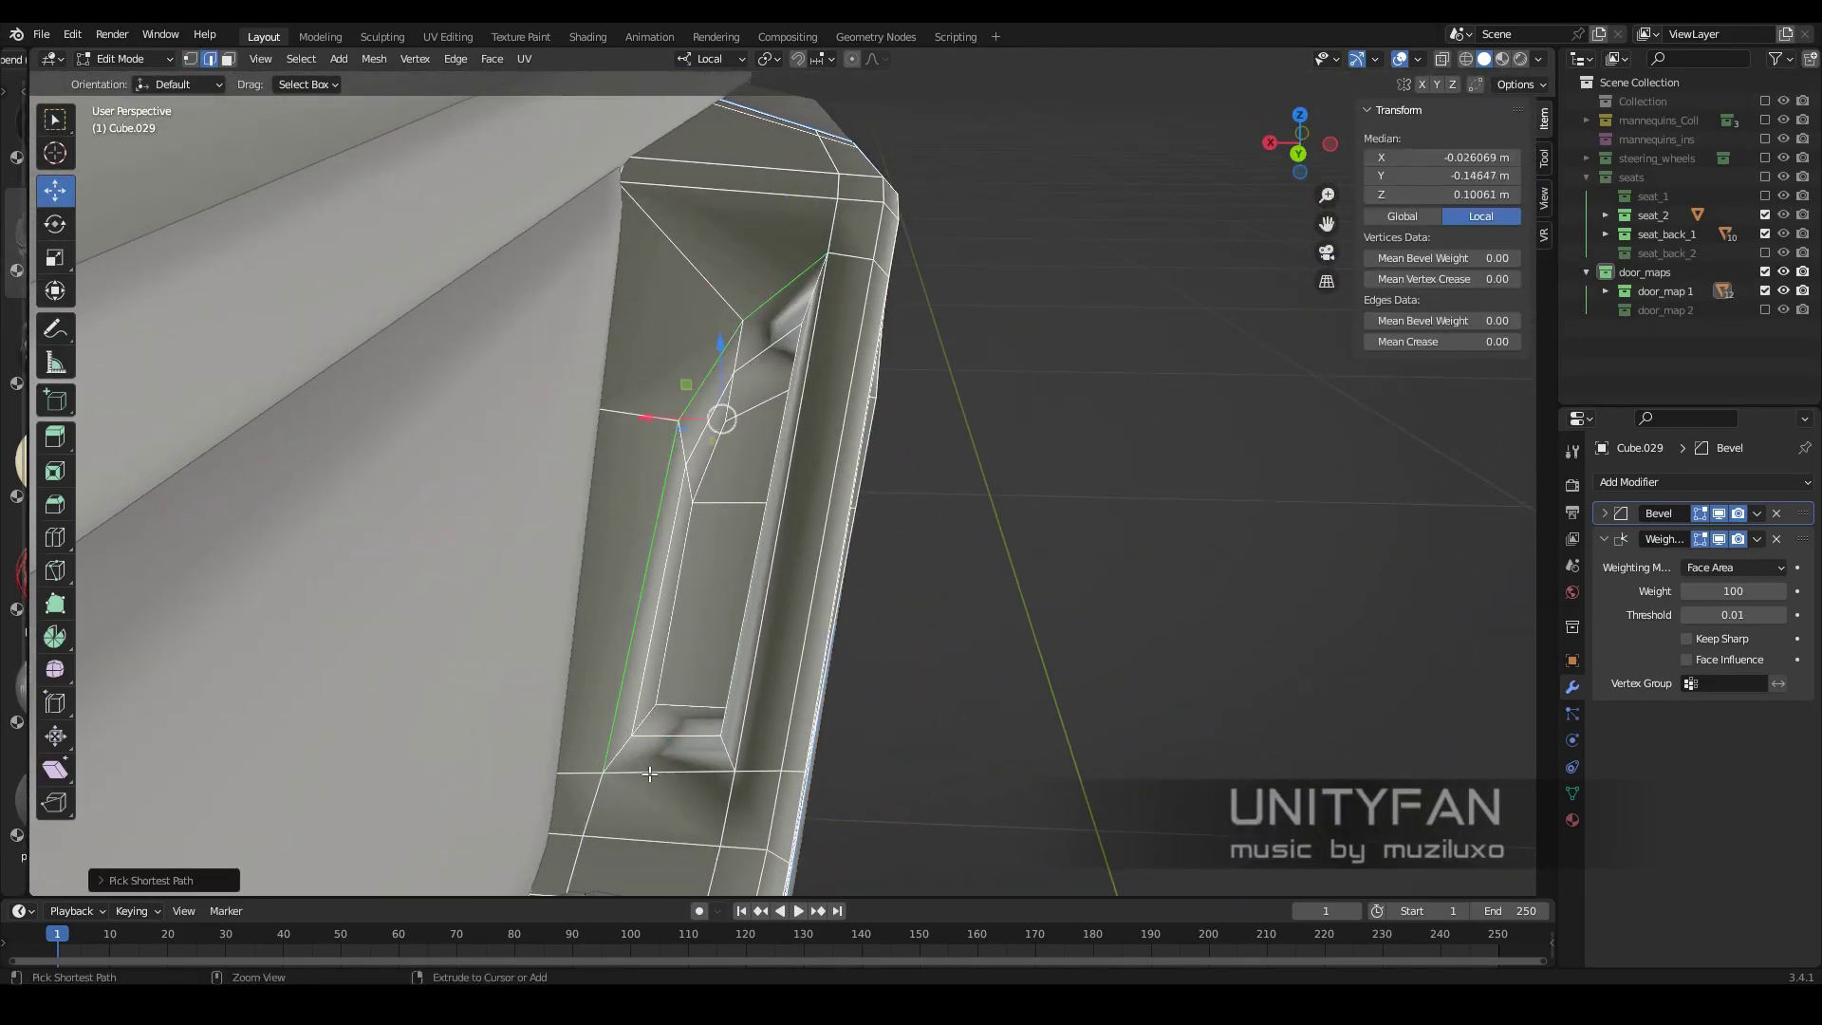
{"action": "mouse_move", "coordinate": [650, 773]}
{"action": "middle_mouse_down"}
{"action": "mouse_move", "coordinate": [970, 527]}
{"action": "mouse_move", "coordinate": [909, 499]}
{"action": "mouse_move", "coordinate": [921, 517]}
{"action": "mouse_move", "coordinate": [848, 610]}
{"action": "middle_mouse_up"}
{"action": "key", "text": "Tab"}
{"action": "key", "text": "Tab"}
{"action": "mouse_move", "coordinate": [915, 522]}
{"action": "middle_mouse_down"}
{"action": "mouse_move", "coordinate": [941, 499]}
{"action": "mouse_move", "coordinate": [880, 592]}
{"action": "mouse_move", "coordinate": [966, 584]}
{"action": "mouse_move", "coordinate": [879, 595]}
{"action": "middle_mouse_up"}
{"action": "key", "text": "Tab"}
Bevel the selected inner edges of the door handle recess
{"action": "scroll", "coordinate": [883, 532], "scroll_direction": "up", "scroll_amount": 3}
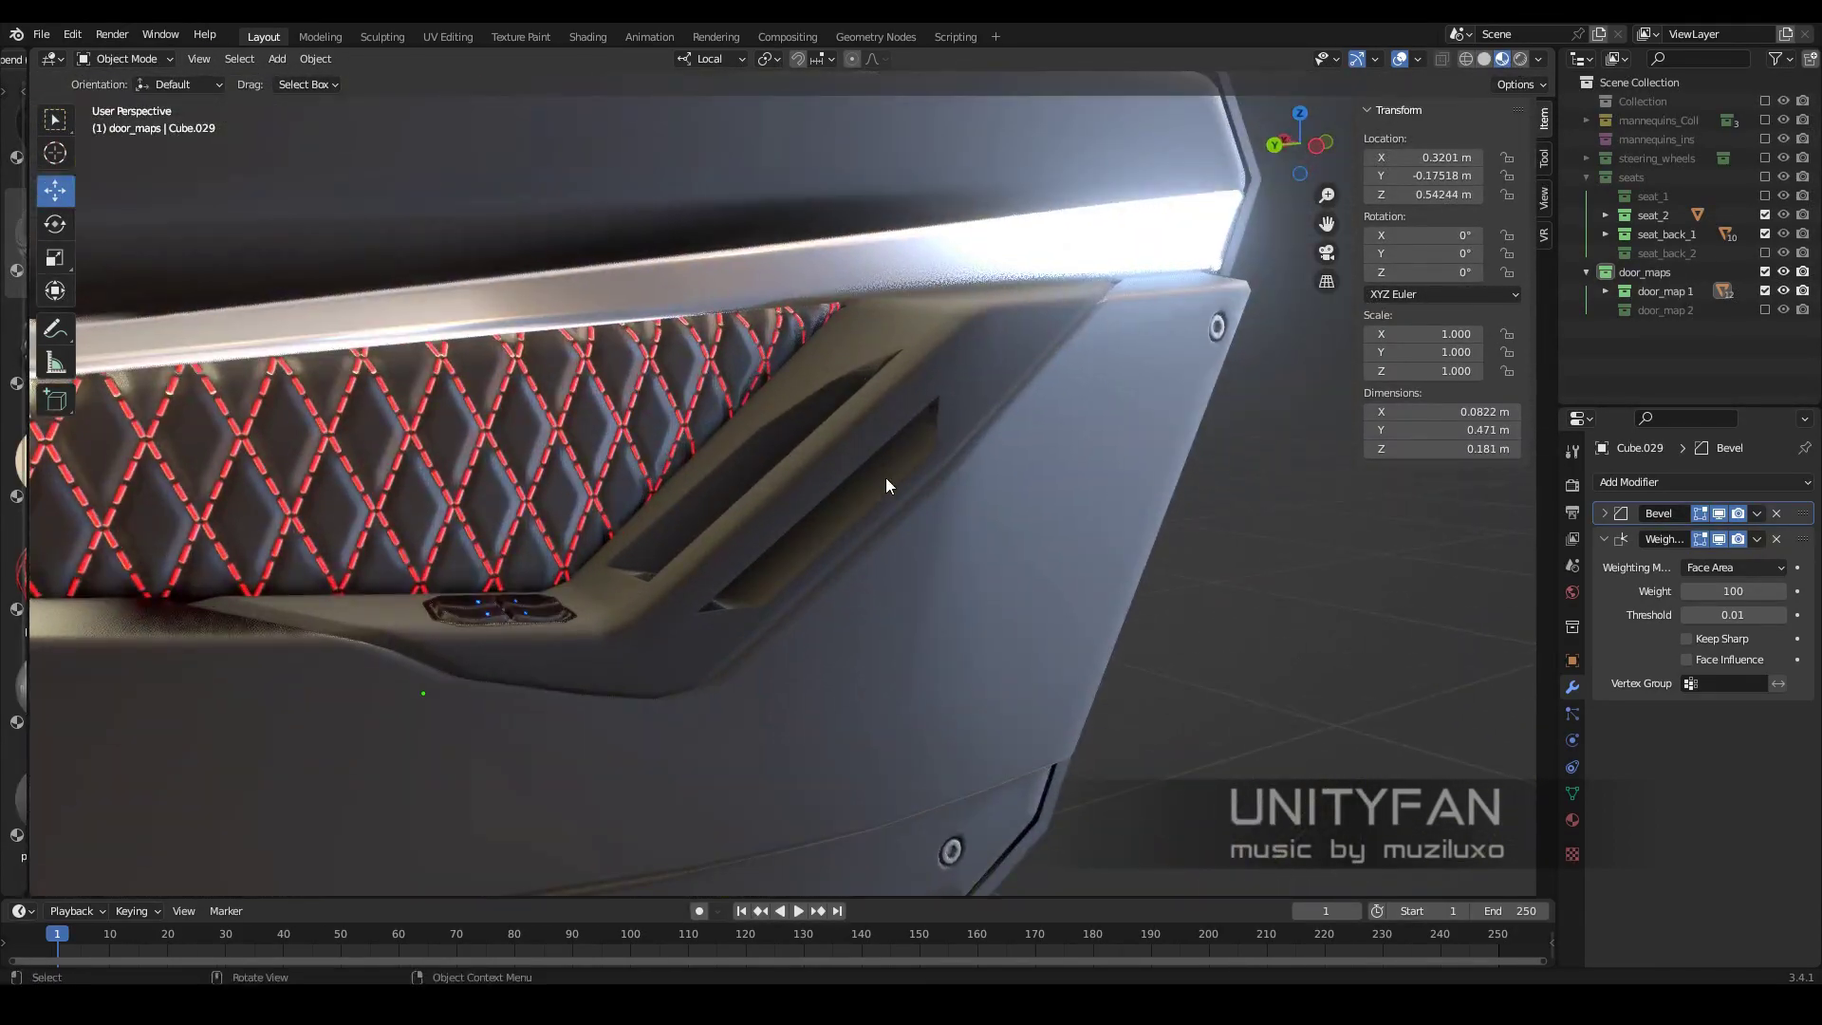
{"action": "scroll", "coordinate": [854, 481], "scroll_direction": "up", "scroll_amount": 2}
{"action": "middle_click_drag", "start_coordinate": [831, 481], "coordinate": [837, 512]}
{"action": "key", "text": "Tab"}
{"action": "scroll", "coordinate": [837, 512], "scroll_direction": "up", "scroll_amount": 2}
{"action": "key", "text": "ctrl+b"}
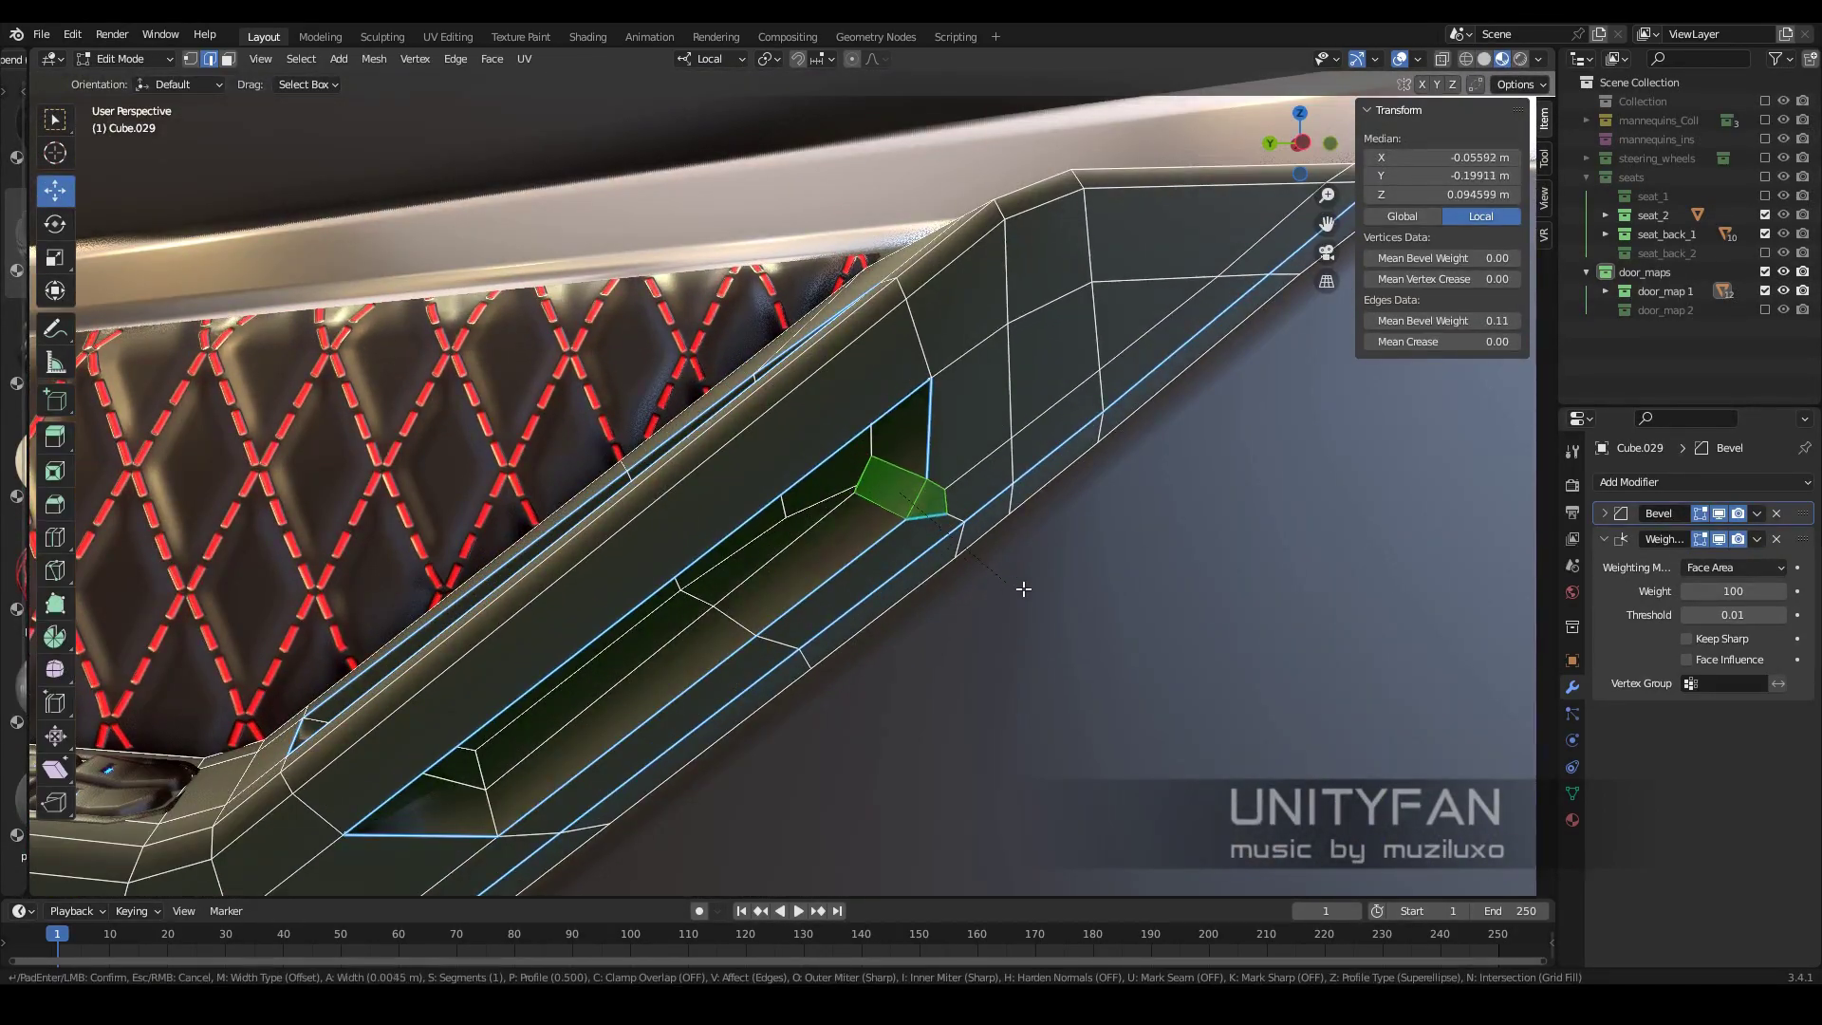
{"action": "mouse_move", "coordinate": [978, 486]}
{"action": "middle_mouse_down"}
{"action": "mouse_move", "coordinate": [886, 480]}
{"action": "mouse_move", "coordinate": [892, 413]}
{"action": "mouse_move", "coordinate": [863, 467]}
{"action": "middle_mouse_up"}
{"action": "key", "text": "ctrl+b"}
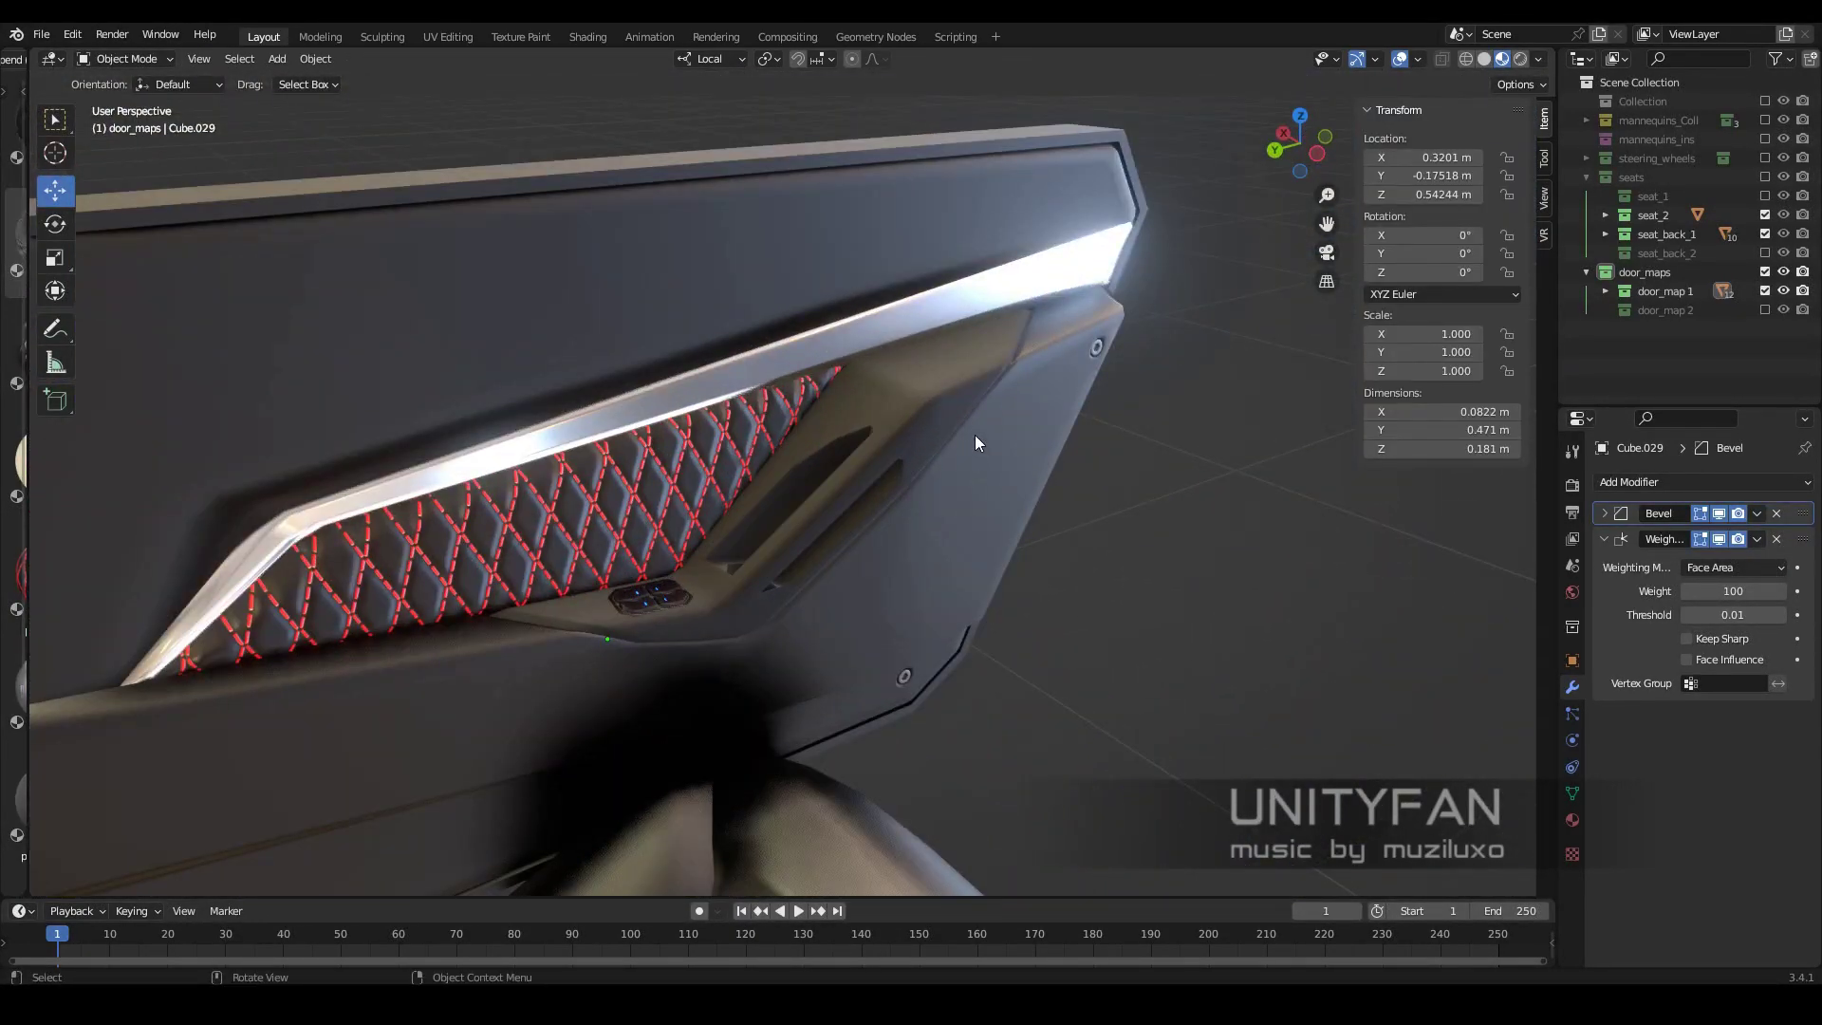
{"action": "scroll", "coordinate": [976, 443], "scroll_direction": "up", "scroll_amount": 5}
{"action": "key", "text": "Tab"}
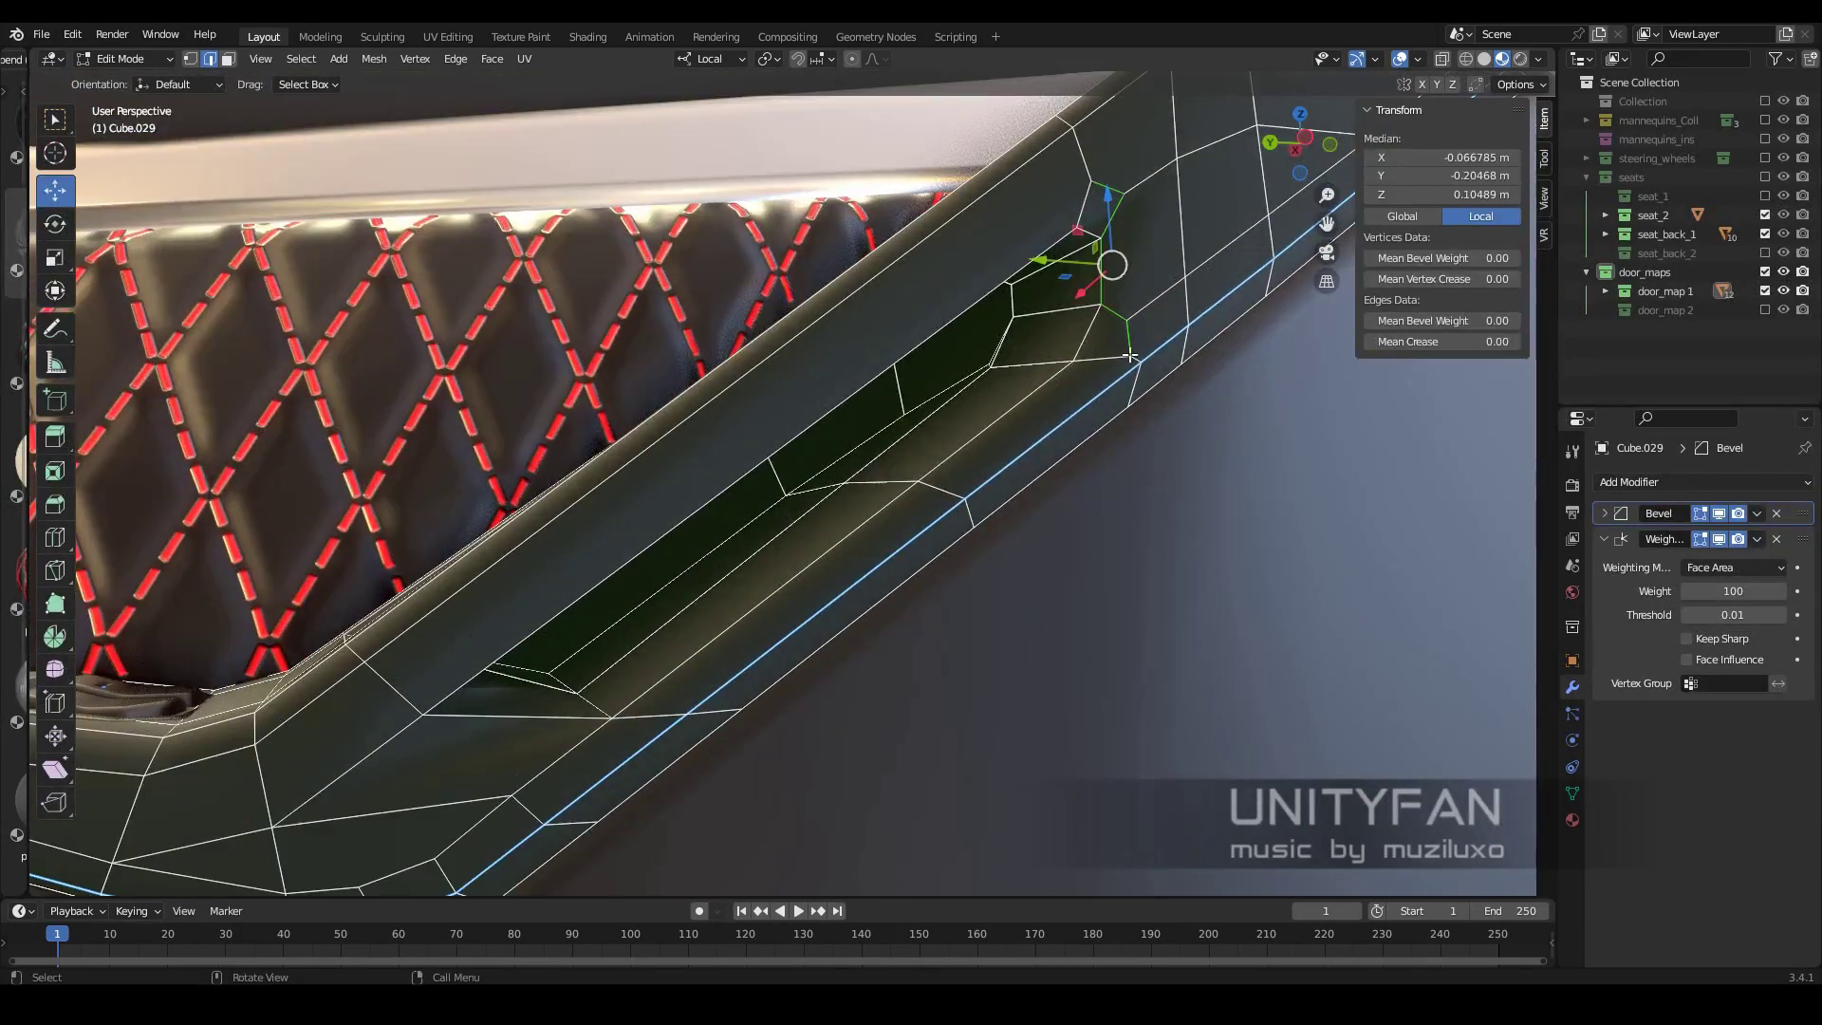
Dissolve the extra edges inside the recess
{"action": "middle_click_drag", "start_coordinate": [1108, 189], "coordinate": [1068, 152], "text": "shift"}
{"action": "left_click", "coordinate": [1028, 217]}
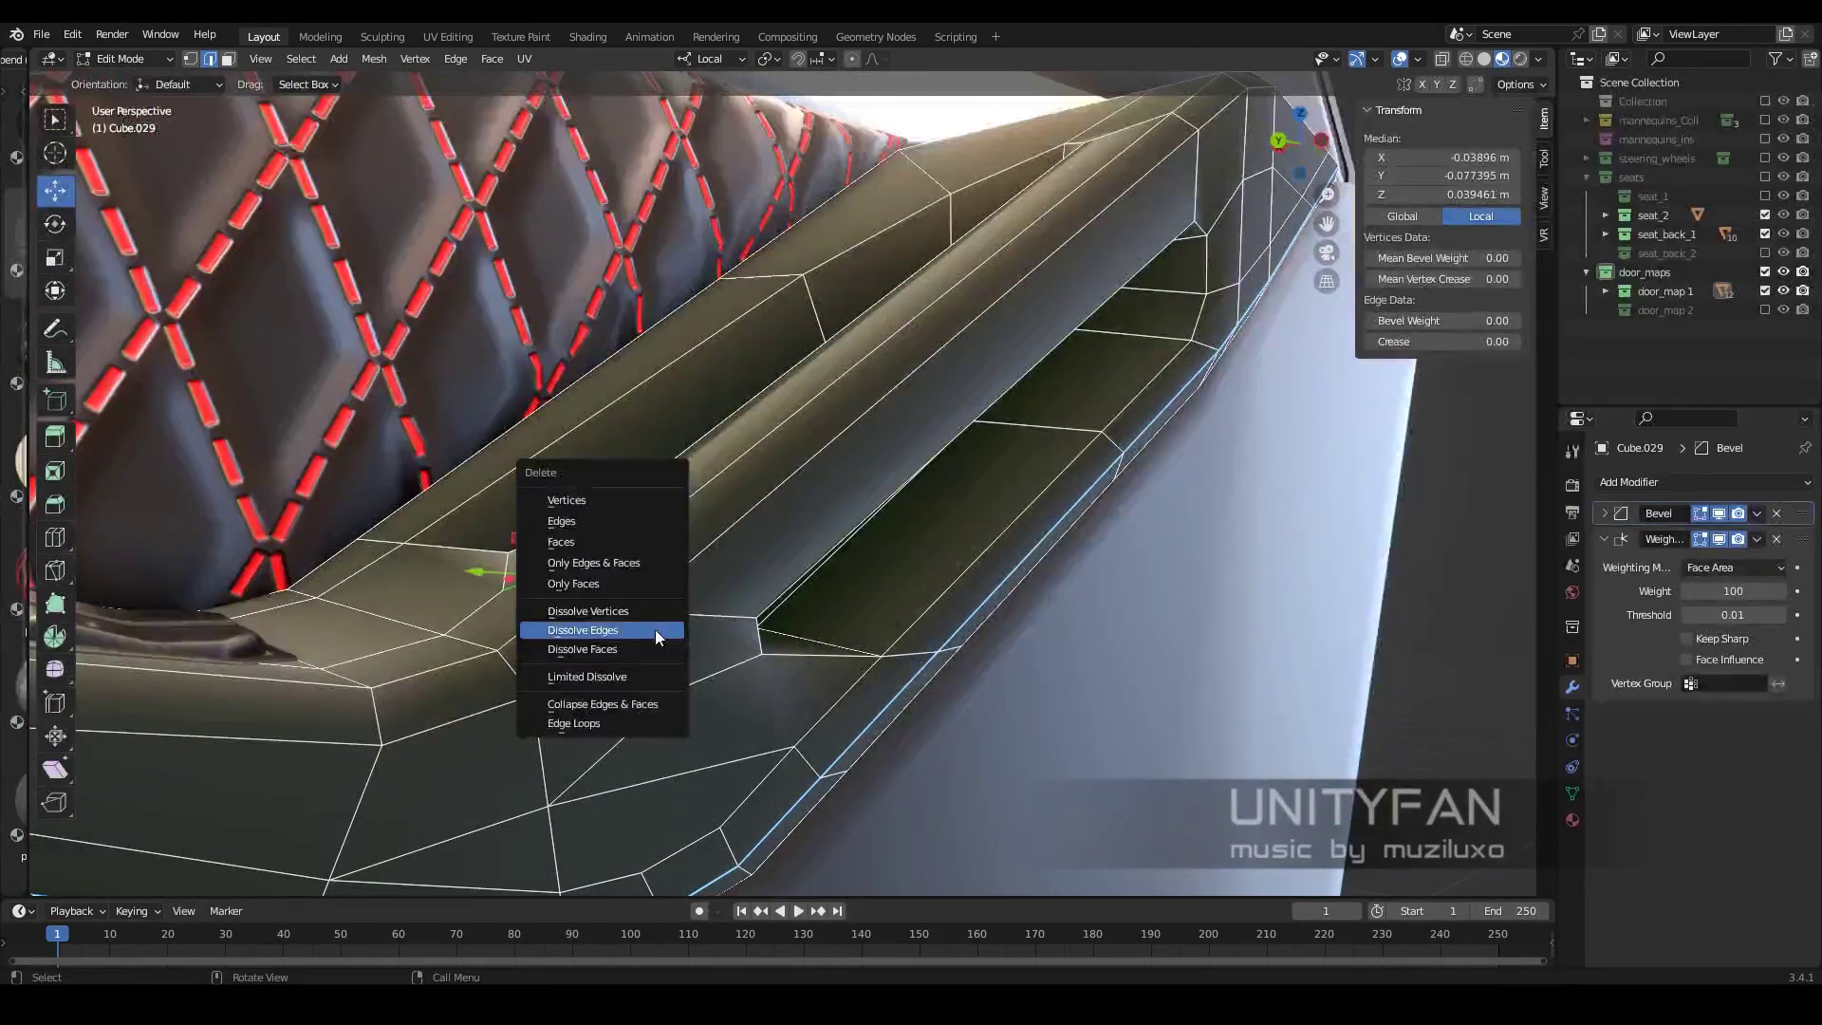
{"action": "left_click", "coordinate": [655, 630]}
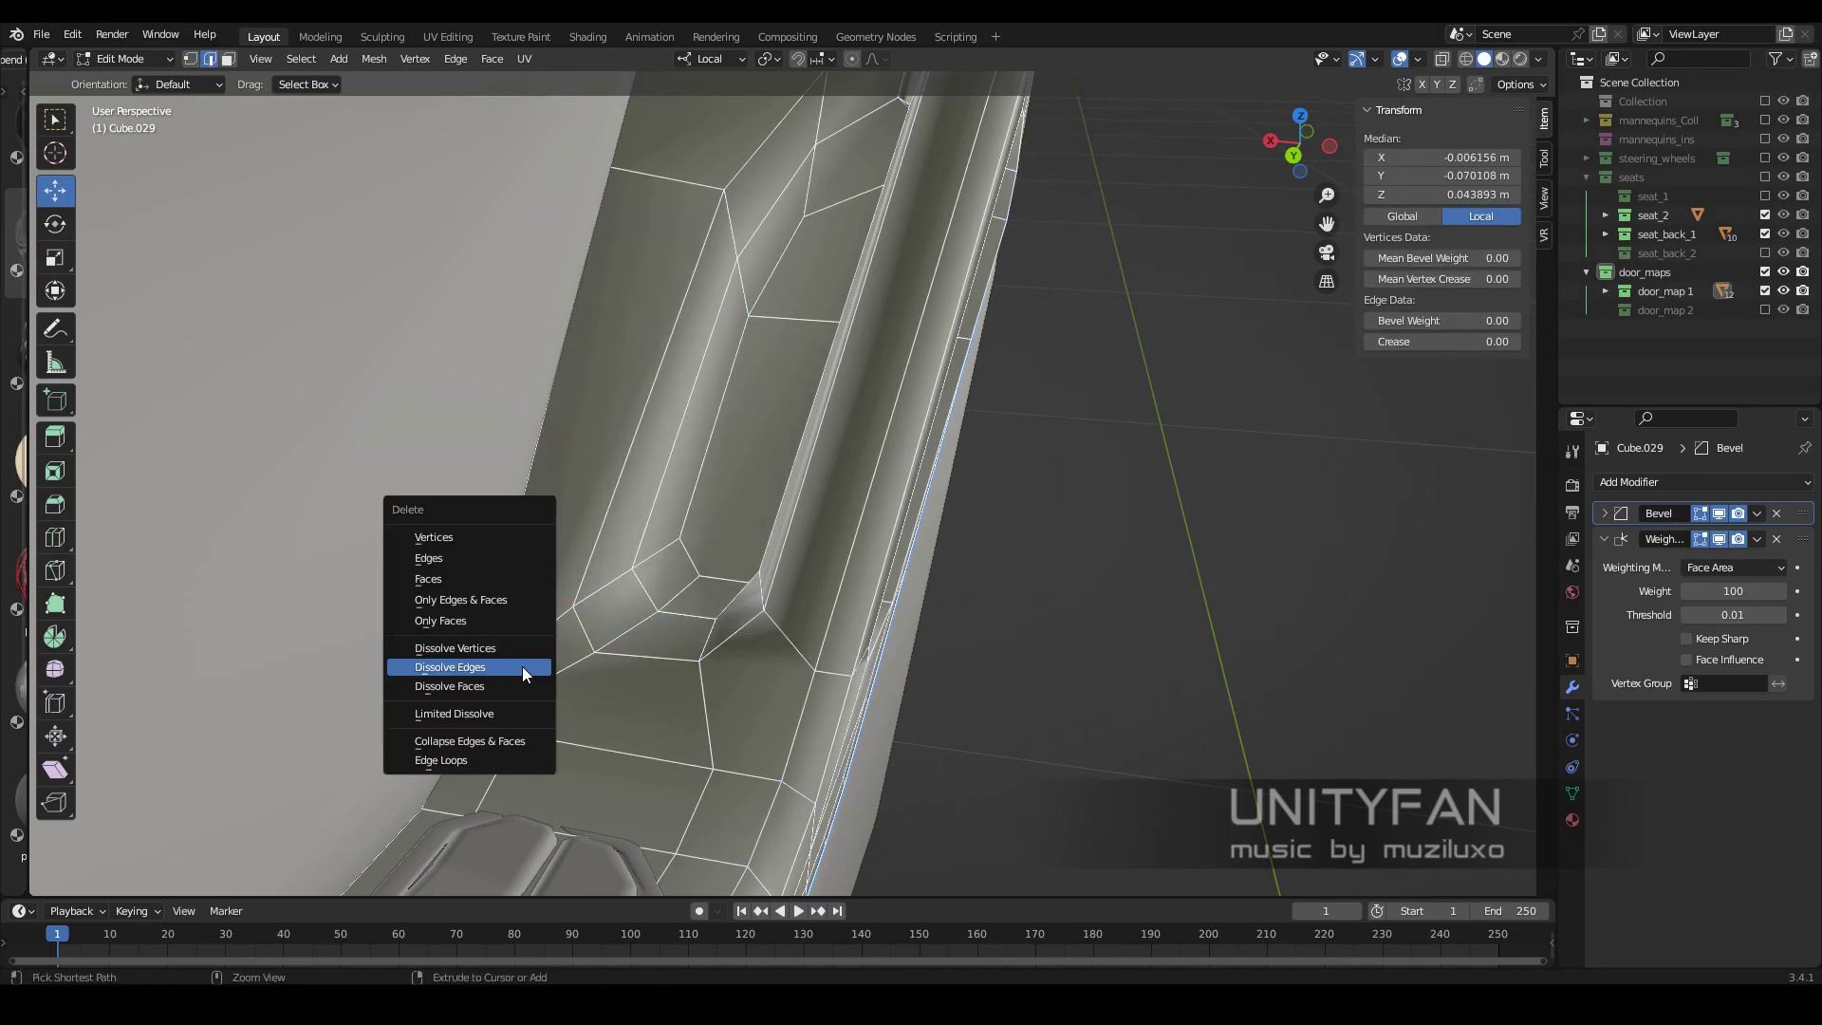
{"action": "left_click", "coordinate": [523, 670]}
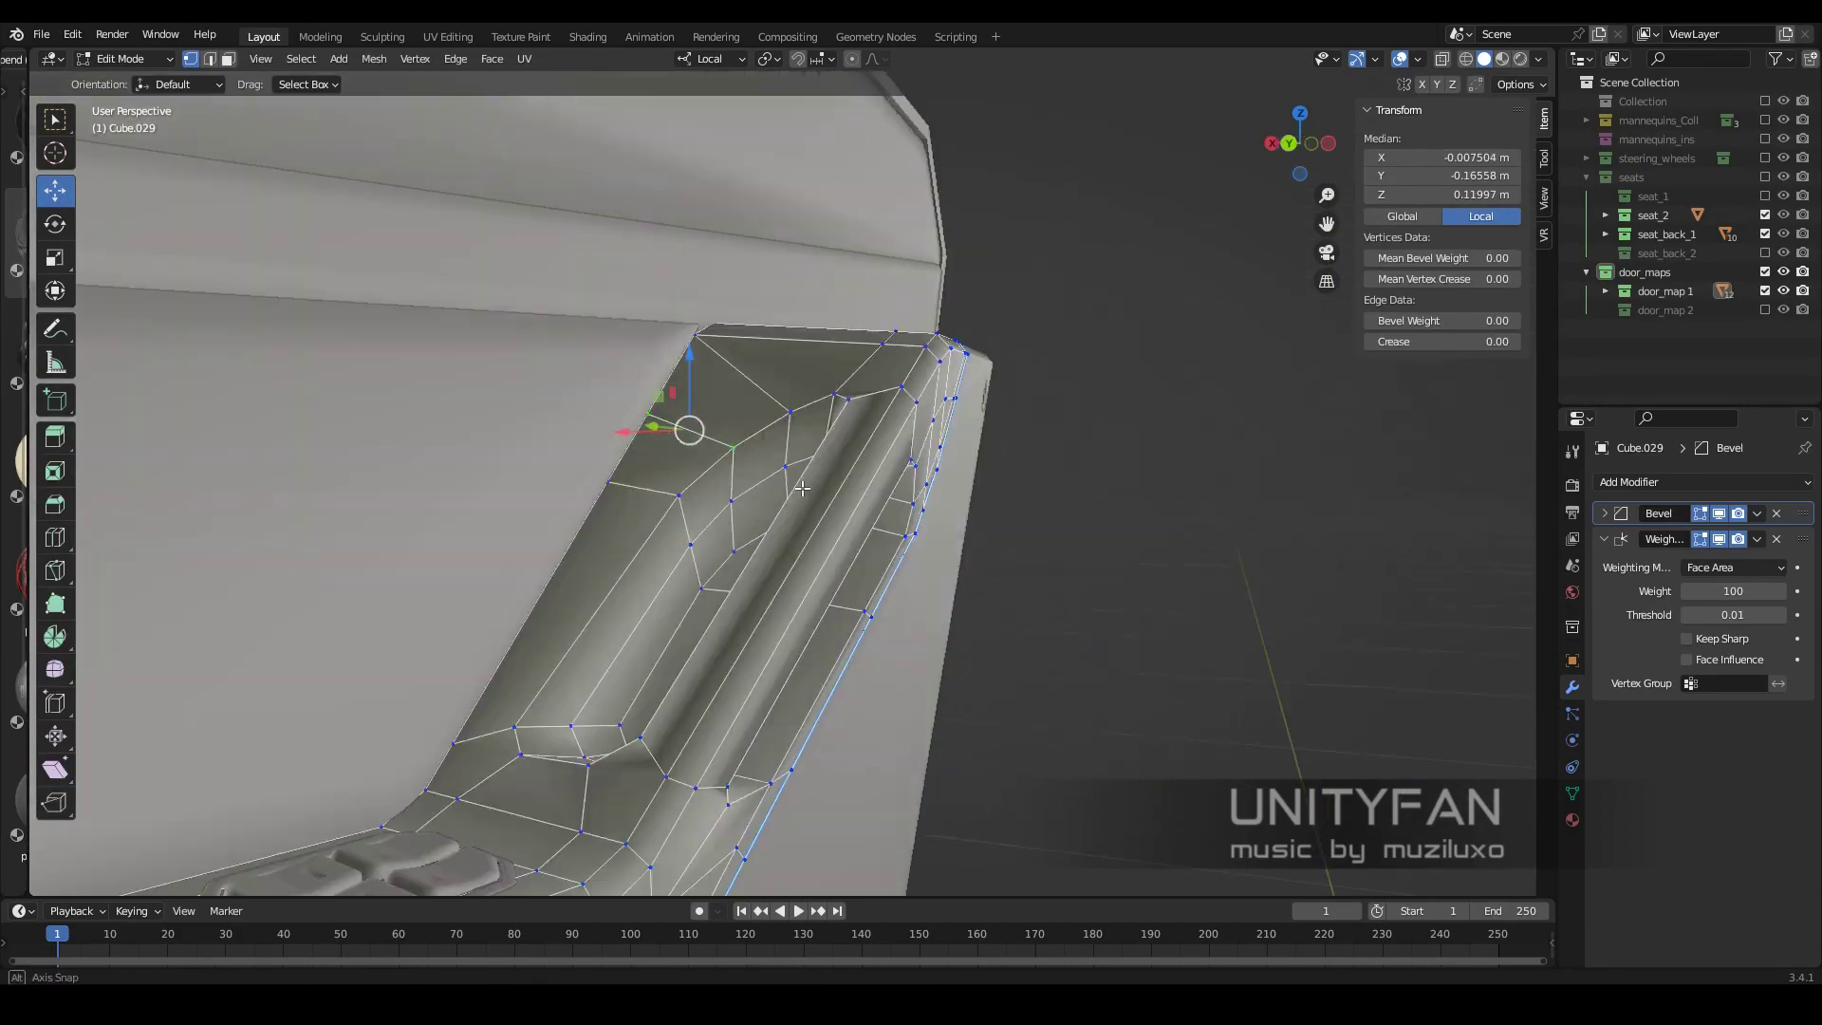
{"action": "middle_click_drag", "start_coordinate": [787, 480], "coordinate": [605, 557]}
Bevel the recess rim edge loop, giving it bevel weight 1.00, and check in Object Mode
{"action": "key", "text": "2"}
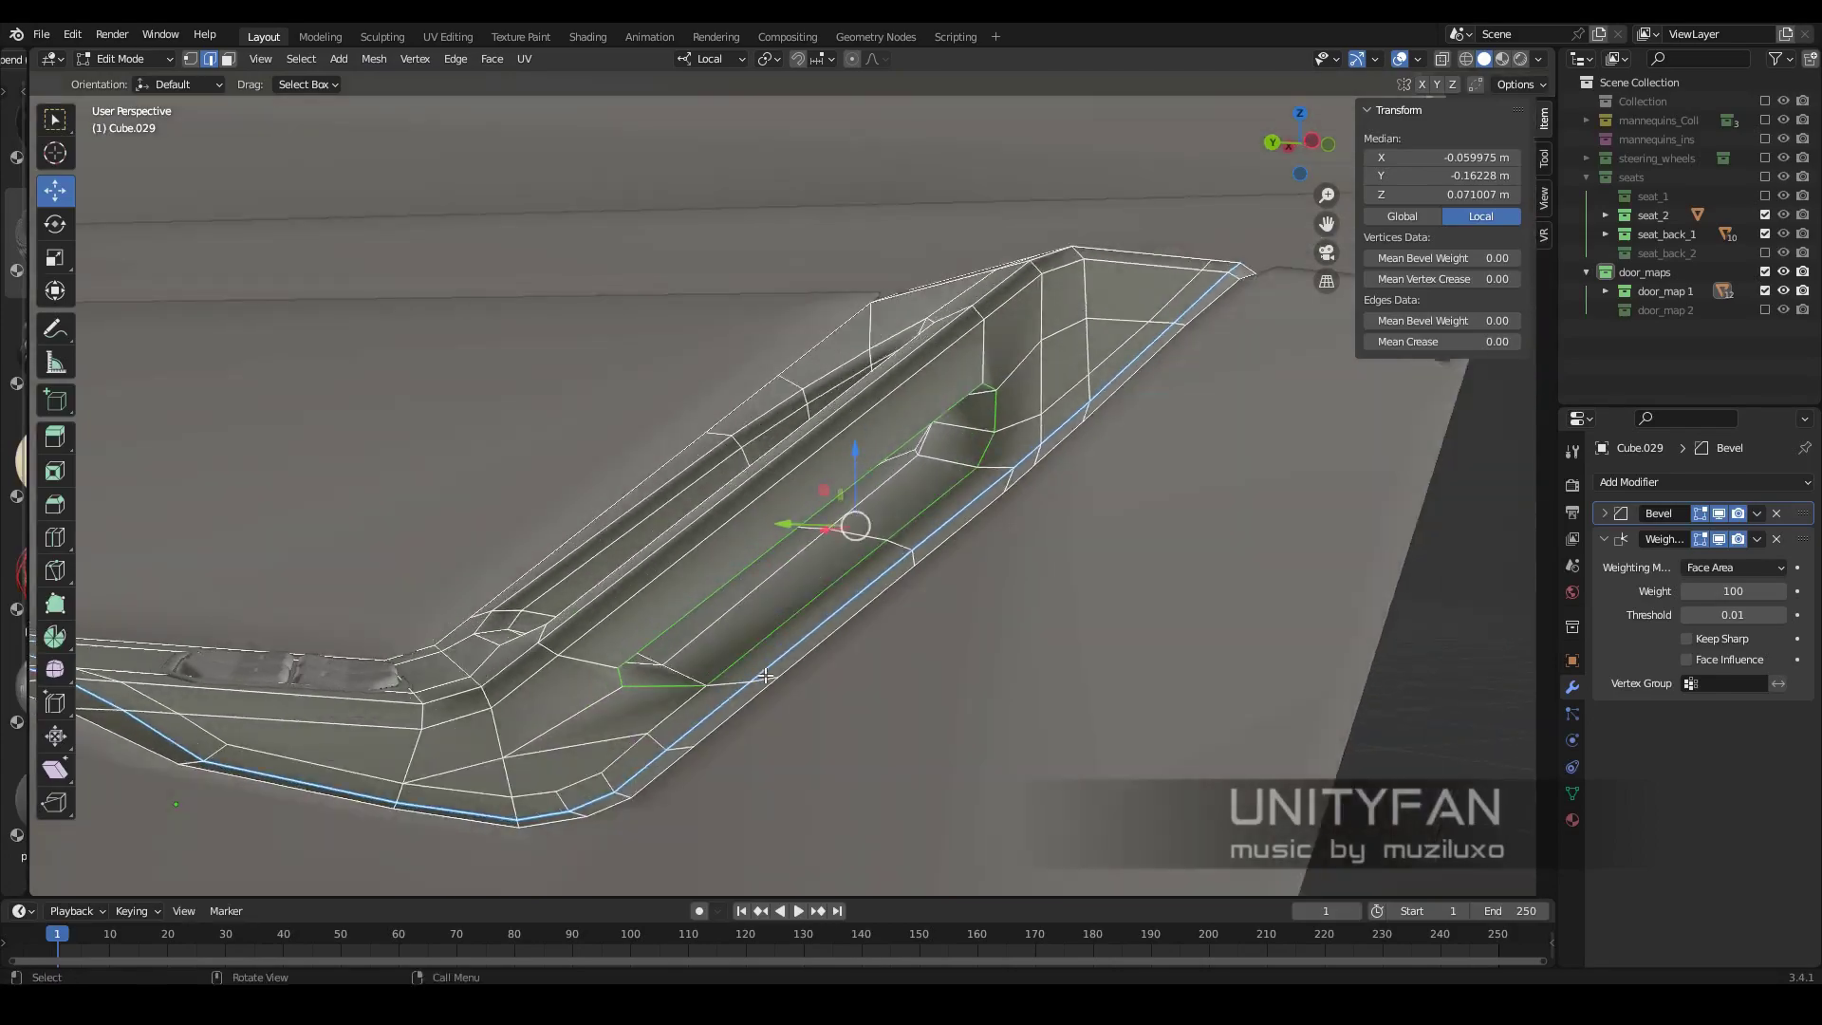
{"action": "key", "text": "ctrl+b"}
{"action": "left_click", "coordinate": [951, 707]}
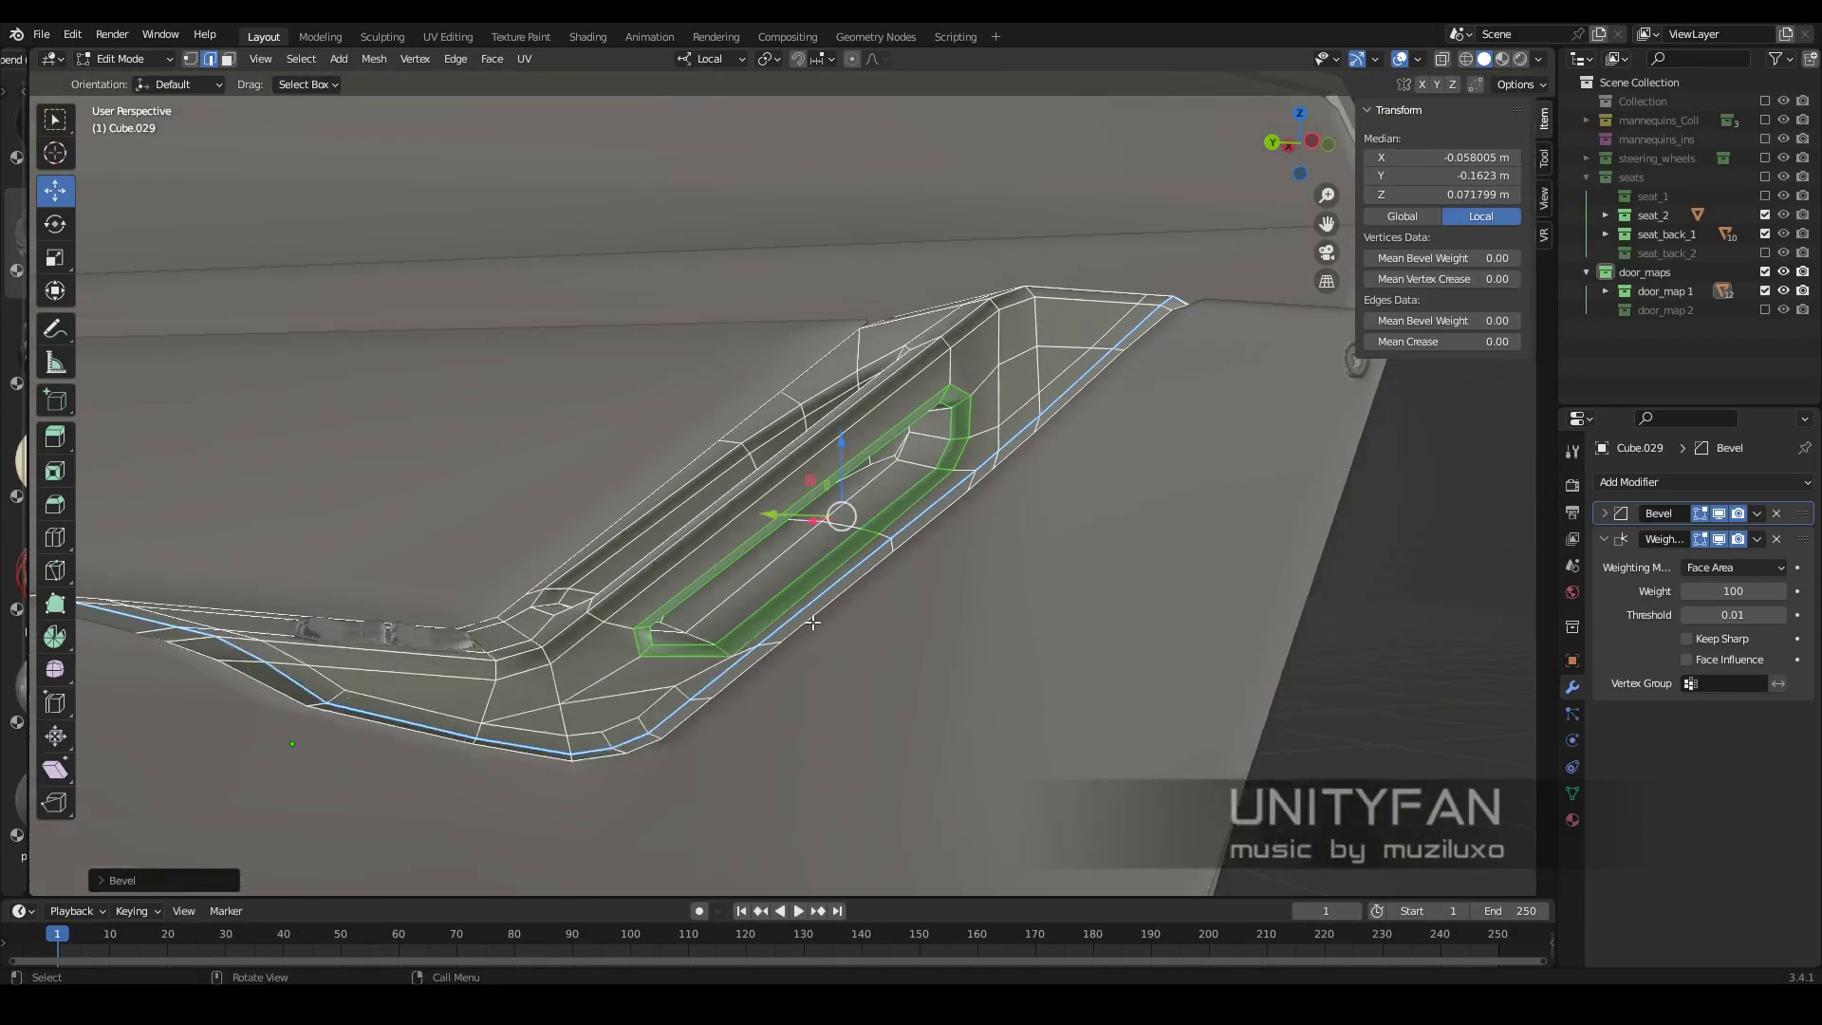
{"action": "middle_click_drag", "start_coordinate": [950, 707], "coordinate": [726, 710]}
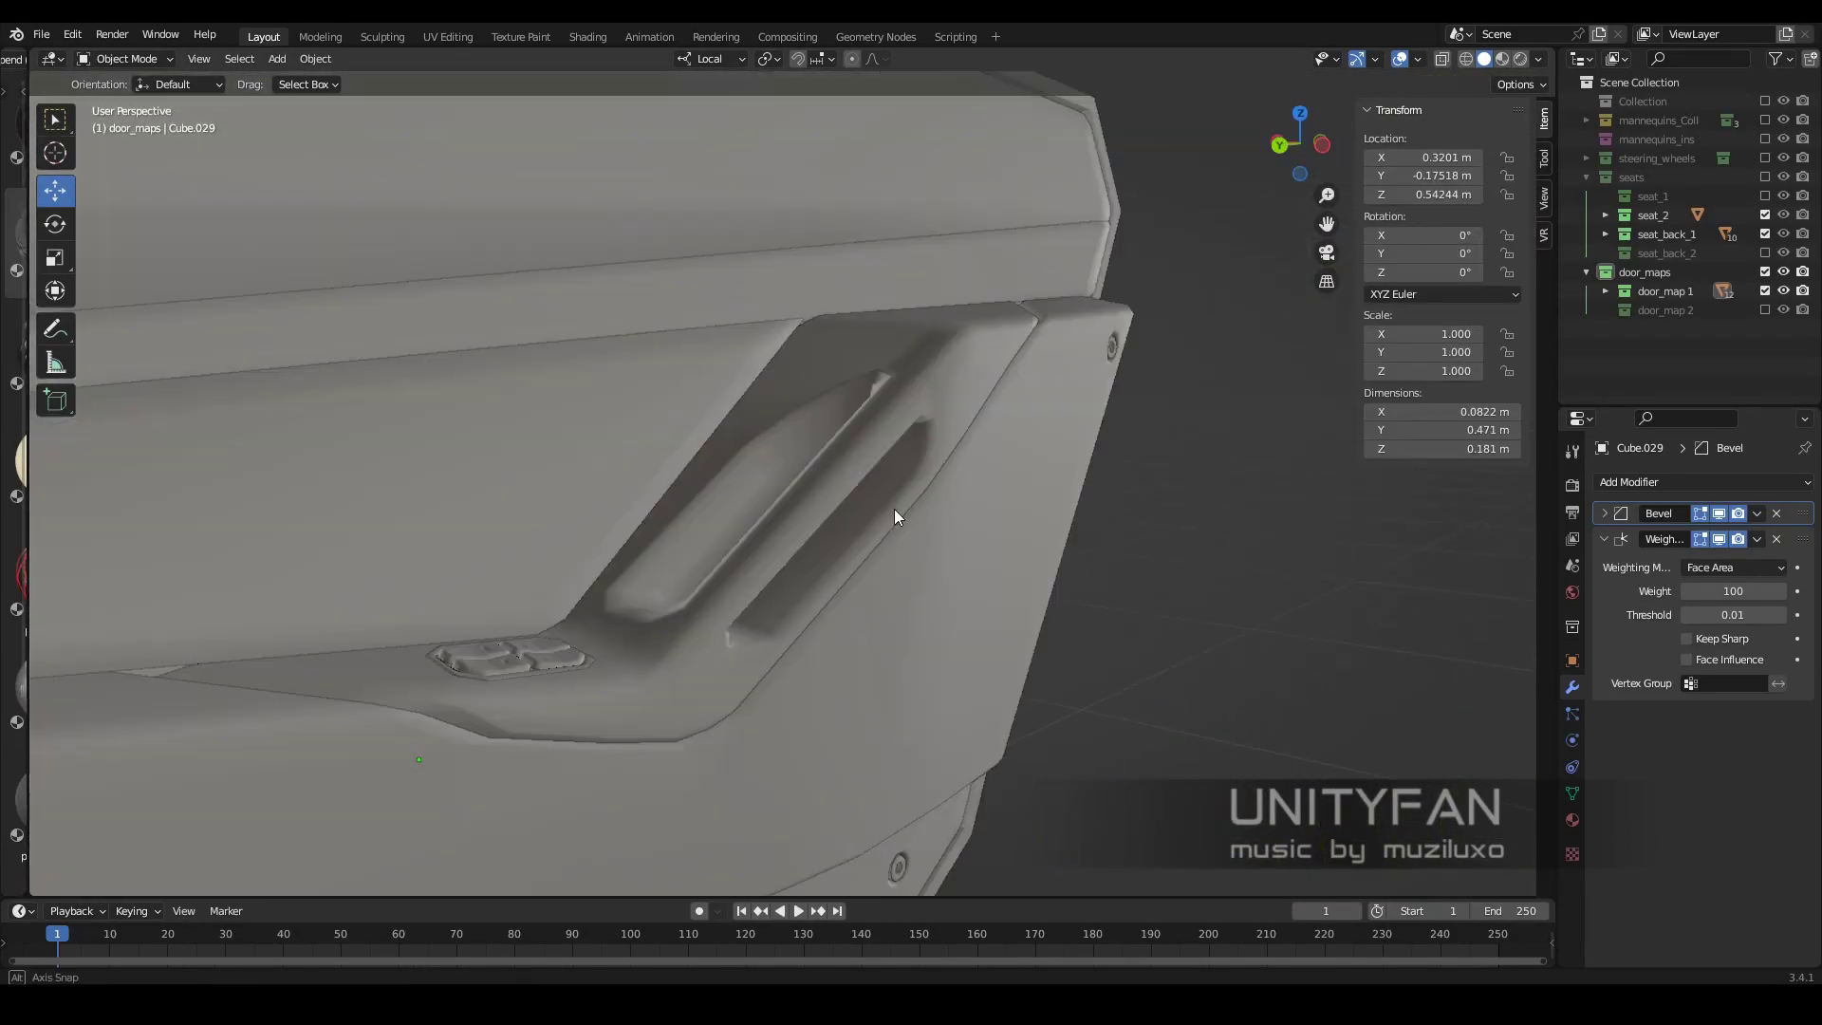
{"action": "middle_click_drag", "start_coordinate": [895, 509], "coordinate": [915, 564]}
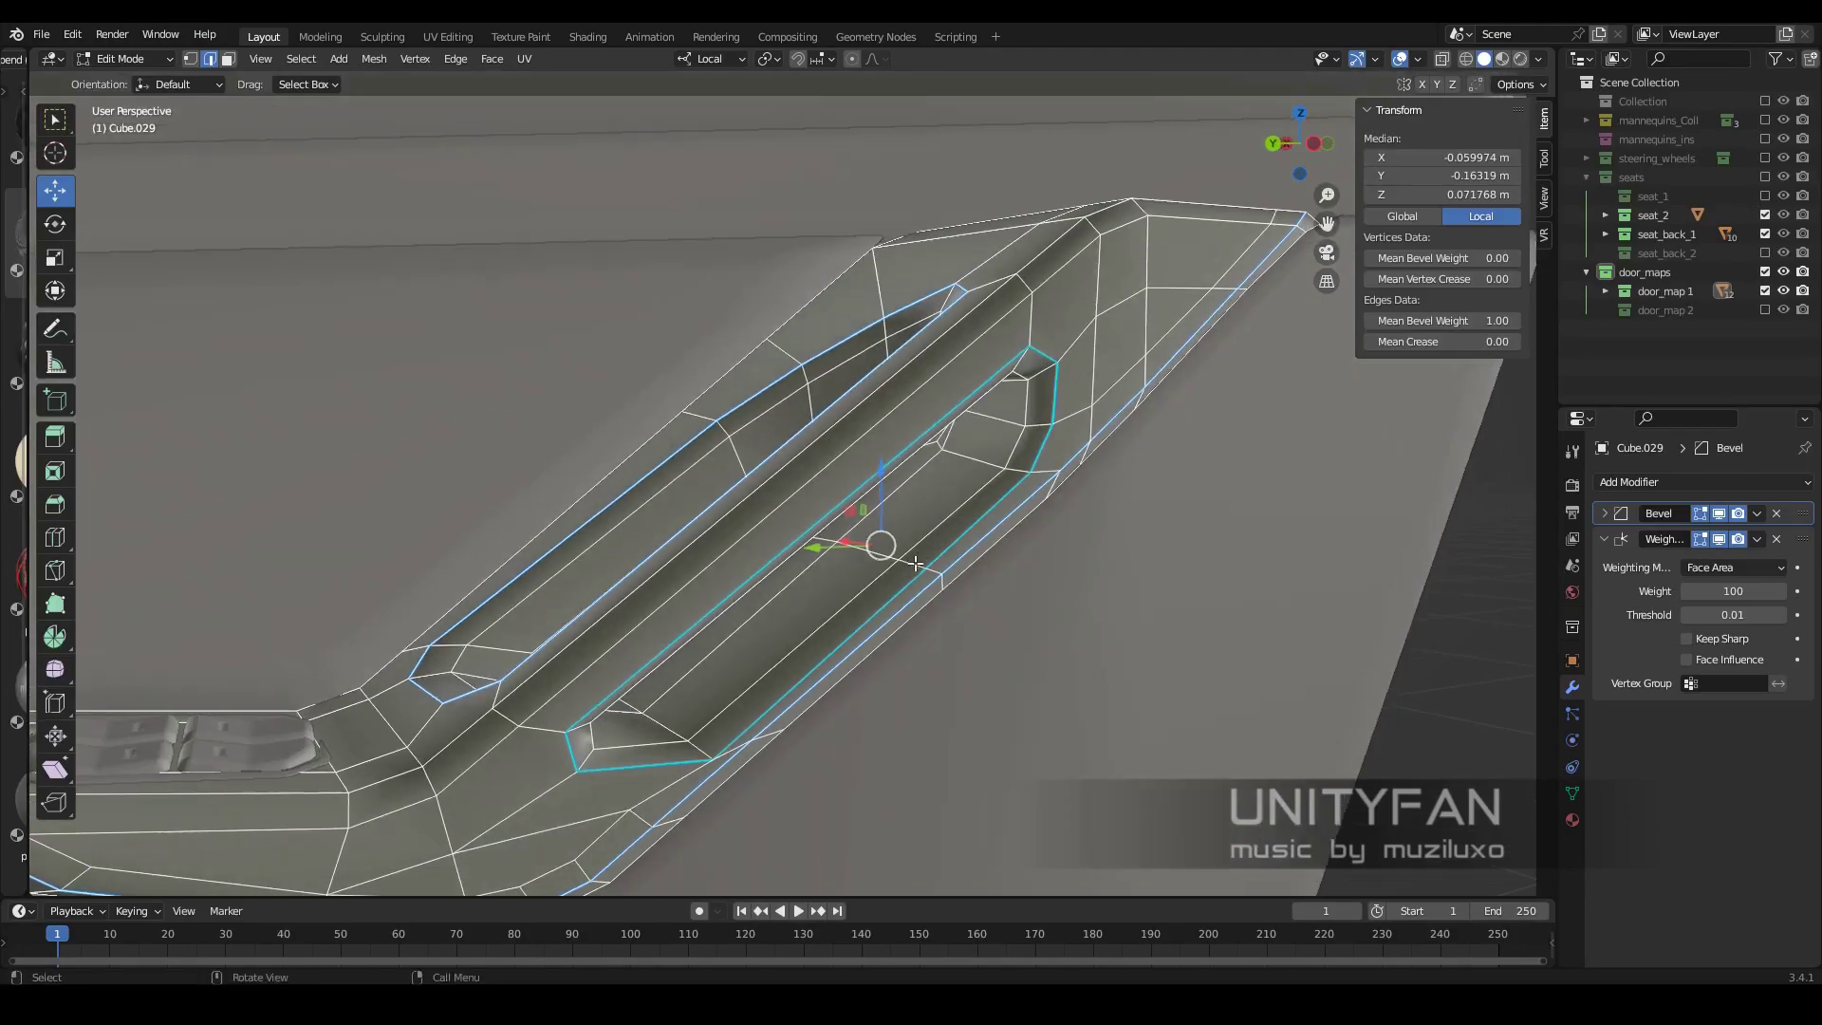
{"action": "key", "text": "Tab"}
{"action": "mouse_move", "coordinate": [991, 617]}
{"action": "middle_mouse_down"}
{"action": "mouse_move", "coordinate": [833, 571]}
{"action": "mouse_move", "coordinate": [902, 704]}
{"action": "middle_mouse_up"}
Inspect the door panel's trim mesh and switch to vertex selection near the handle
{"action": "scroll", "coordinate": [1033, 581], "scroll_direction": "up", "scroll_amount": 5}
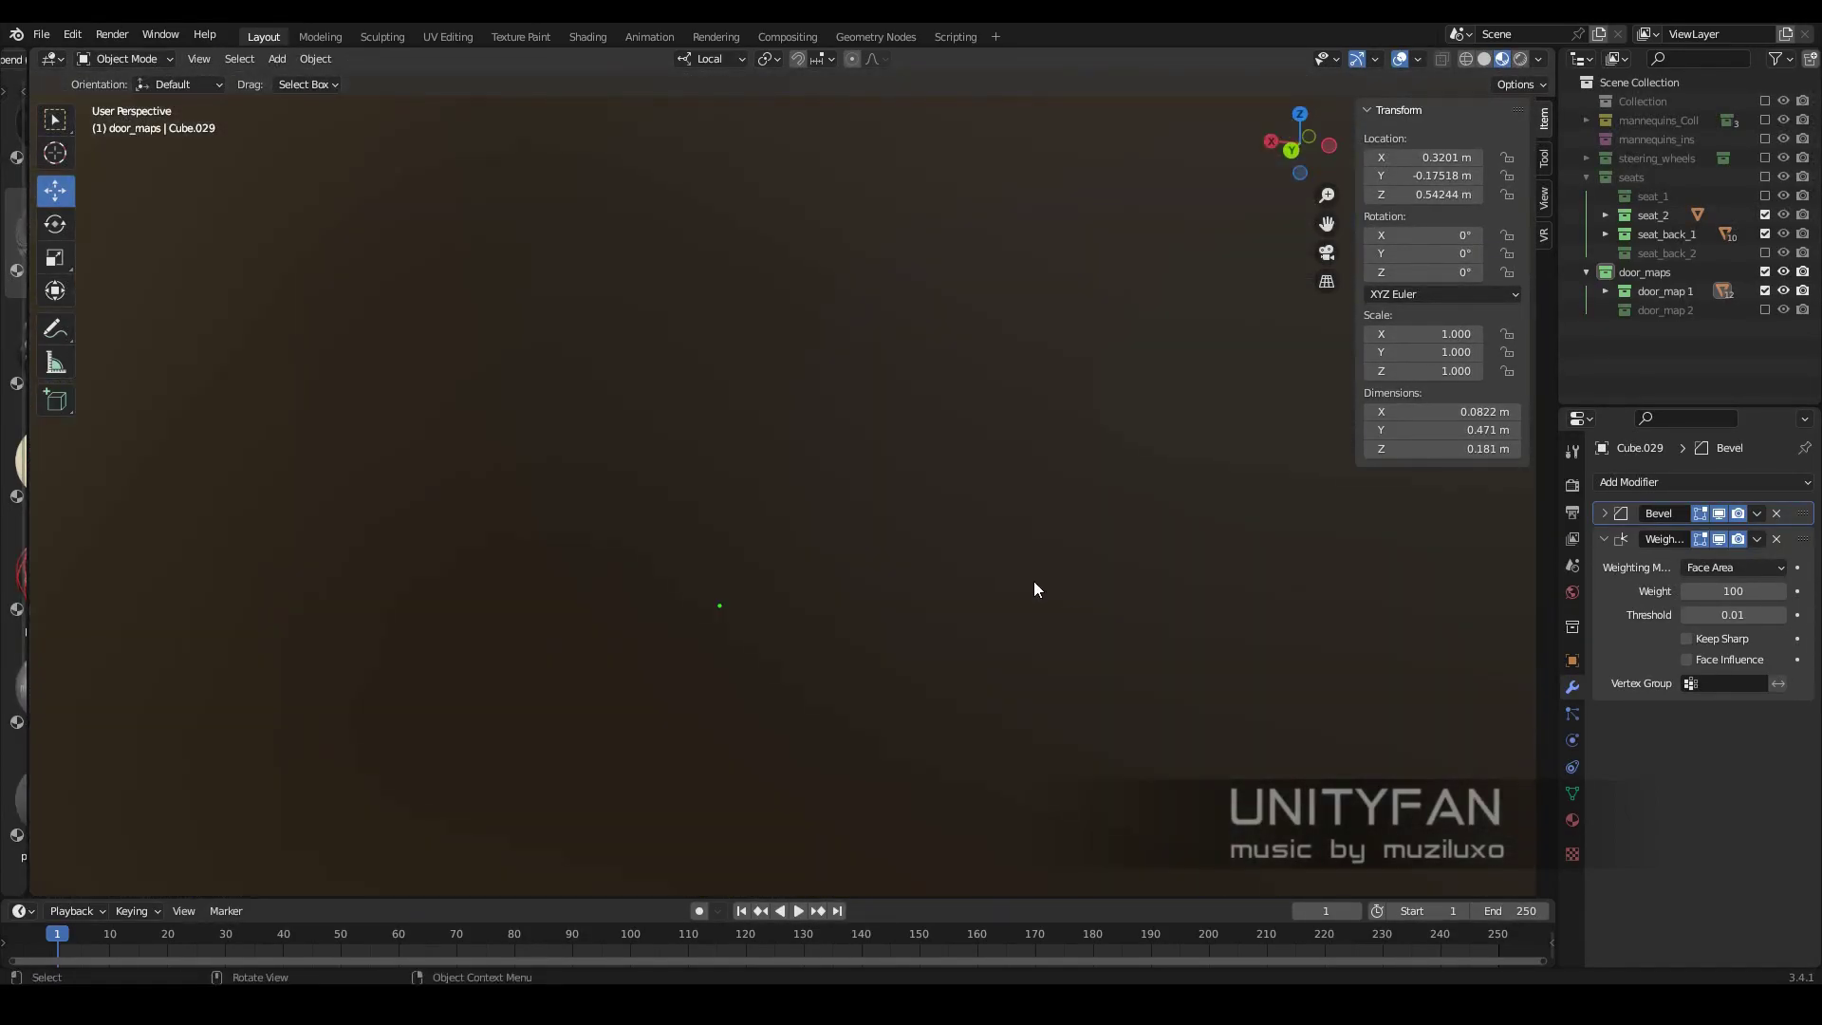
{"action": "scroll", "coordinate": [1033, 589], "scroll_direction": "down", "scroll_amount": 5}
{"action": "mouse_move", "coordinate": [919, 608]}
{"action": "middle_mouse_down"}
{"action": "mouse_move", "coordinate": [708, 480]}
{"action": "mouse_move", "coordinate": [934, 480]}
{"action": "mouse_move", "coordinate": [896, 557]}
{"action": "mouse_move", "coordinate": [937, 511]}
{"action": "mouse_move", "coordinate": [950, 588]}
{"action": "mouse_move", "coordinate": [800, 594]}
{"action": "mouse_move", "coordinate": [884, 639]}
{"action": "mouse_move", "coordinate": [926, 634]}
{"action": "mouse_move", "coordinate": [984, 541]}
{"action": "mouse_move", "coordinate": [1049, 532]}
{"action": "mouse_move", "coordinate": [995, 512]}
{"action": "mouse_move", "coordinate": [977, 468]}
{"action": "mouse_move", "coordinate": [920, 464]}
{"action": "mouse_move", "coordinate": [937, 502]}
{"action": "middle_mouse_up"}
{"action": "key", "text": "Tab"}
{"action": "key", "text": "Tab"}
{"action": "scroll", "coordinate": [970, 631], "scroll_direction": "down", "scroll_amount": 5}
{"action": "scroll", "coordinate": [881, 590], "scroll_direction": "up", "scroll_amount": 5}
{"action": "scroll", "coordinate": [984, 541], "scroll_direction": "up", "scroll_amount": 2}
{"action": "key", "text": "Tab"}
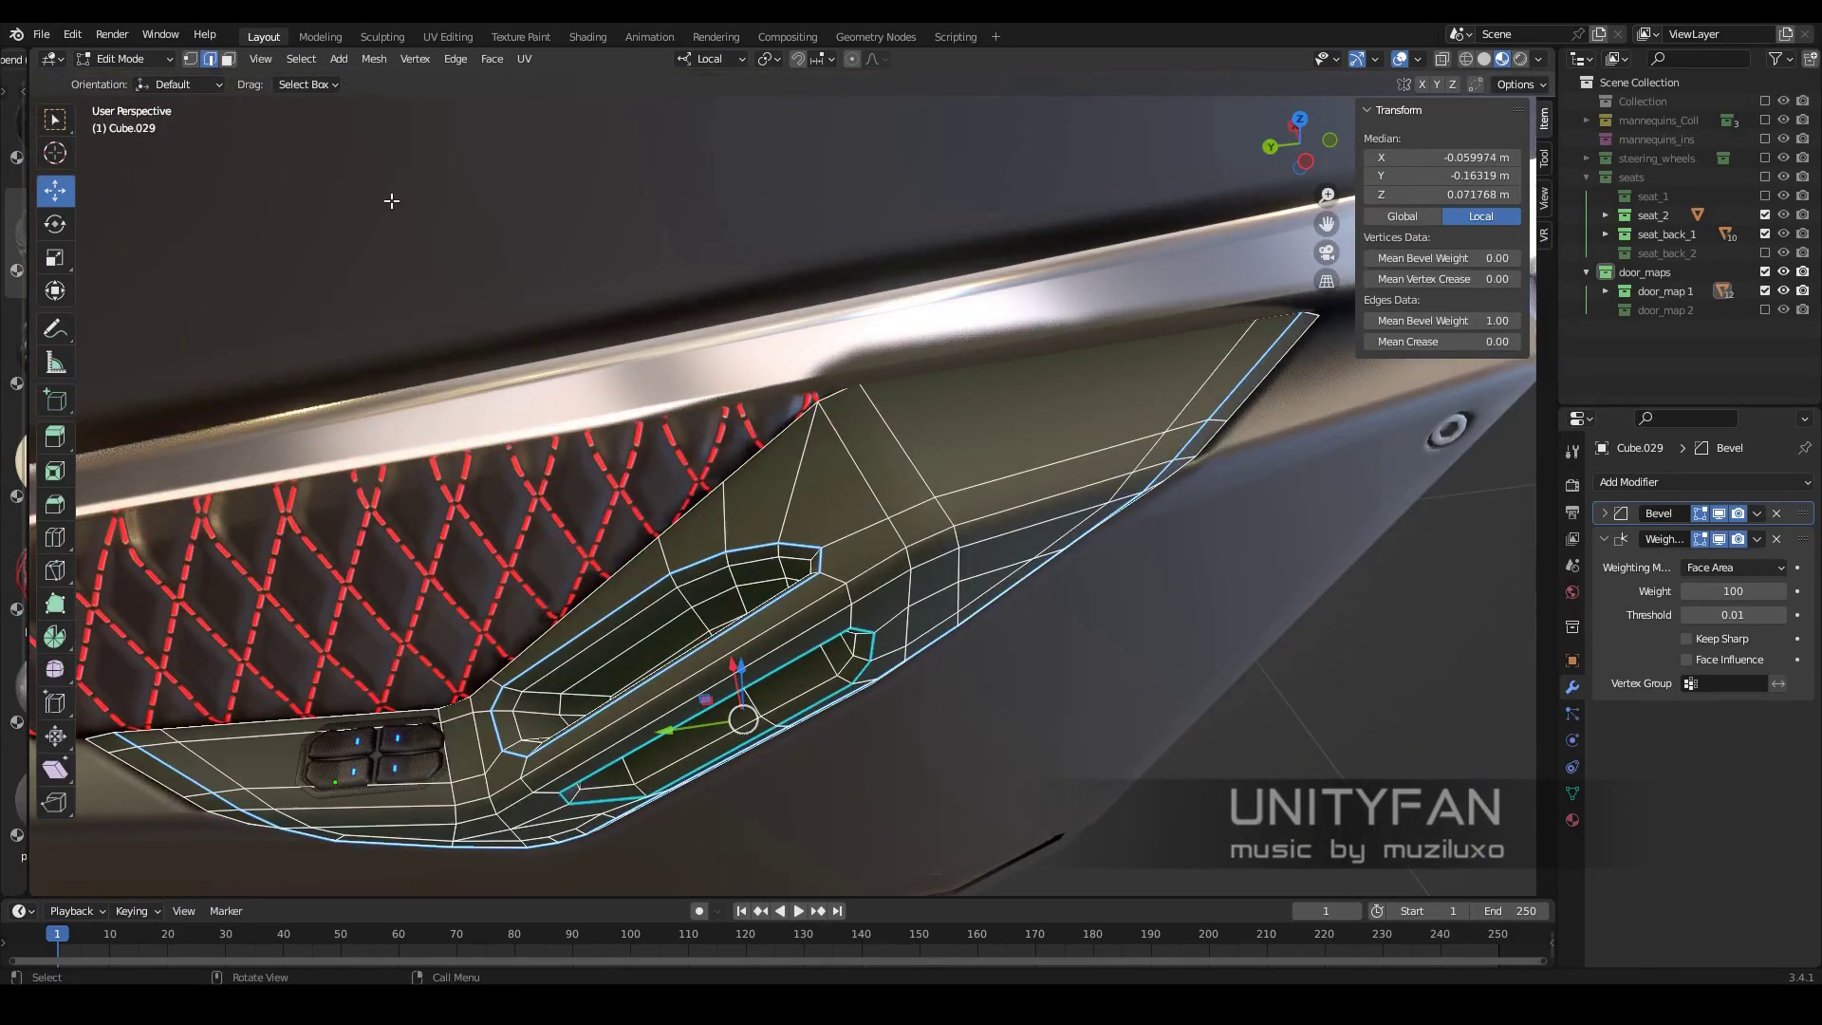
{"action": "key", "text": "1"}
{"action": "middle_click_drag", "start_coordinate": [391, 201], "coordinate": [569, 570]}
{"action": "scroll", "coordinate": [617, 607], "scroll_direction": "up", "scroll_amount": 3}
Knife-cut a new edge path above the recess and bevel it into a band
{"action": "key", "text": "k"}
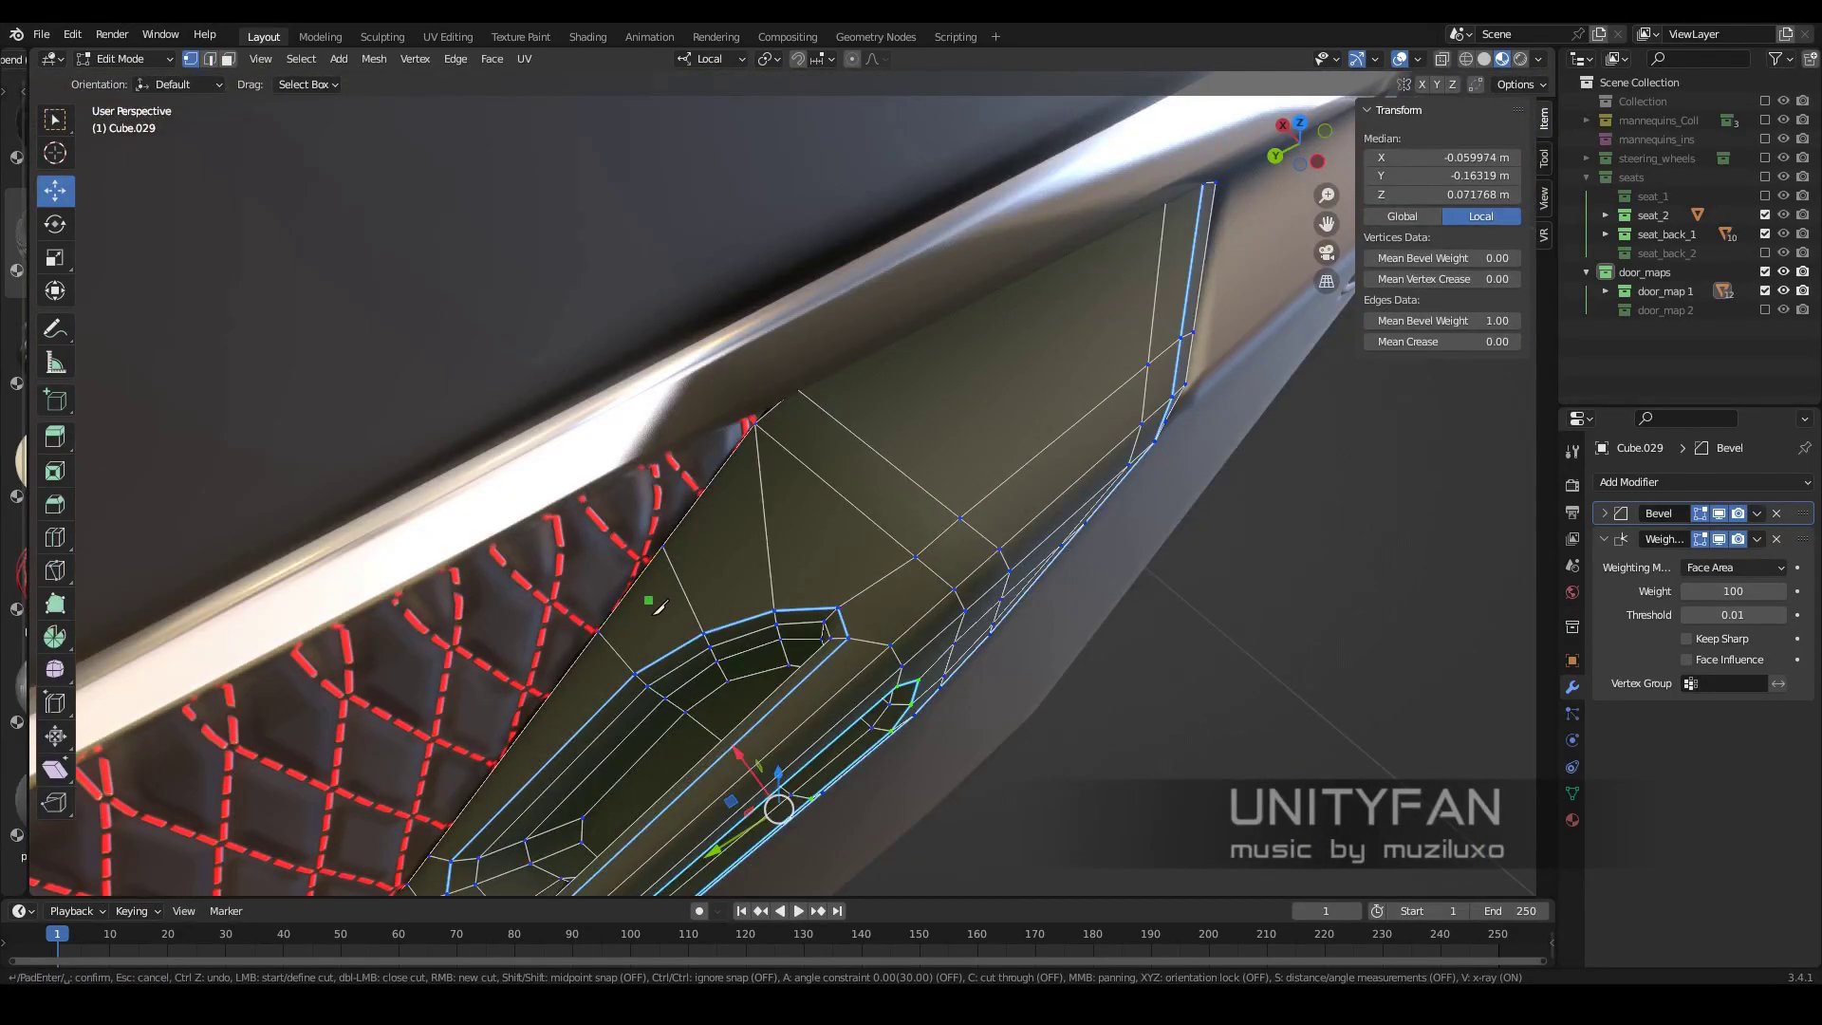
{"action": "left_click", "coordinate": [861, 475]}
{"action": "middle_click_drag", "start_coordinate": [860, 475], "coordinate": [993, 443]}
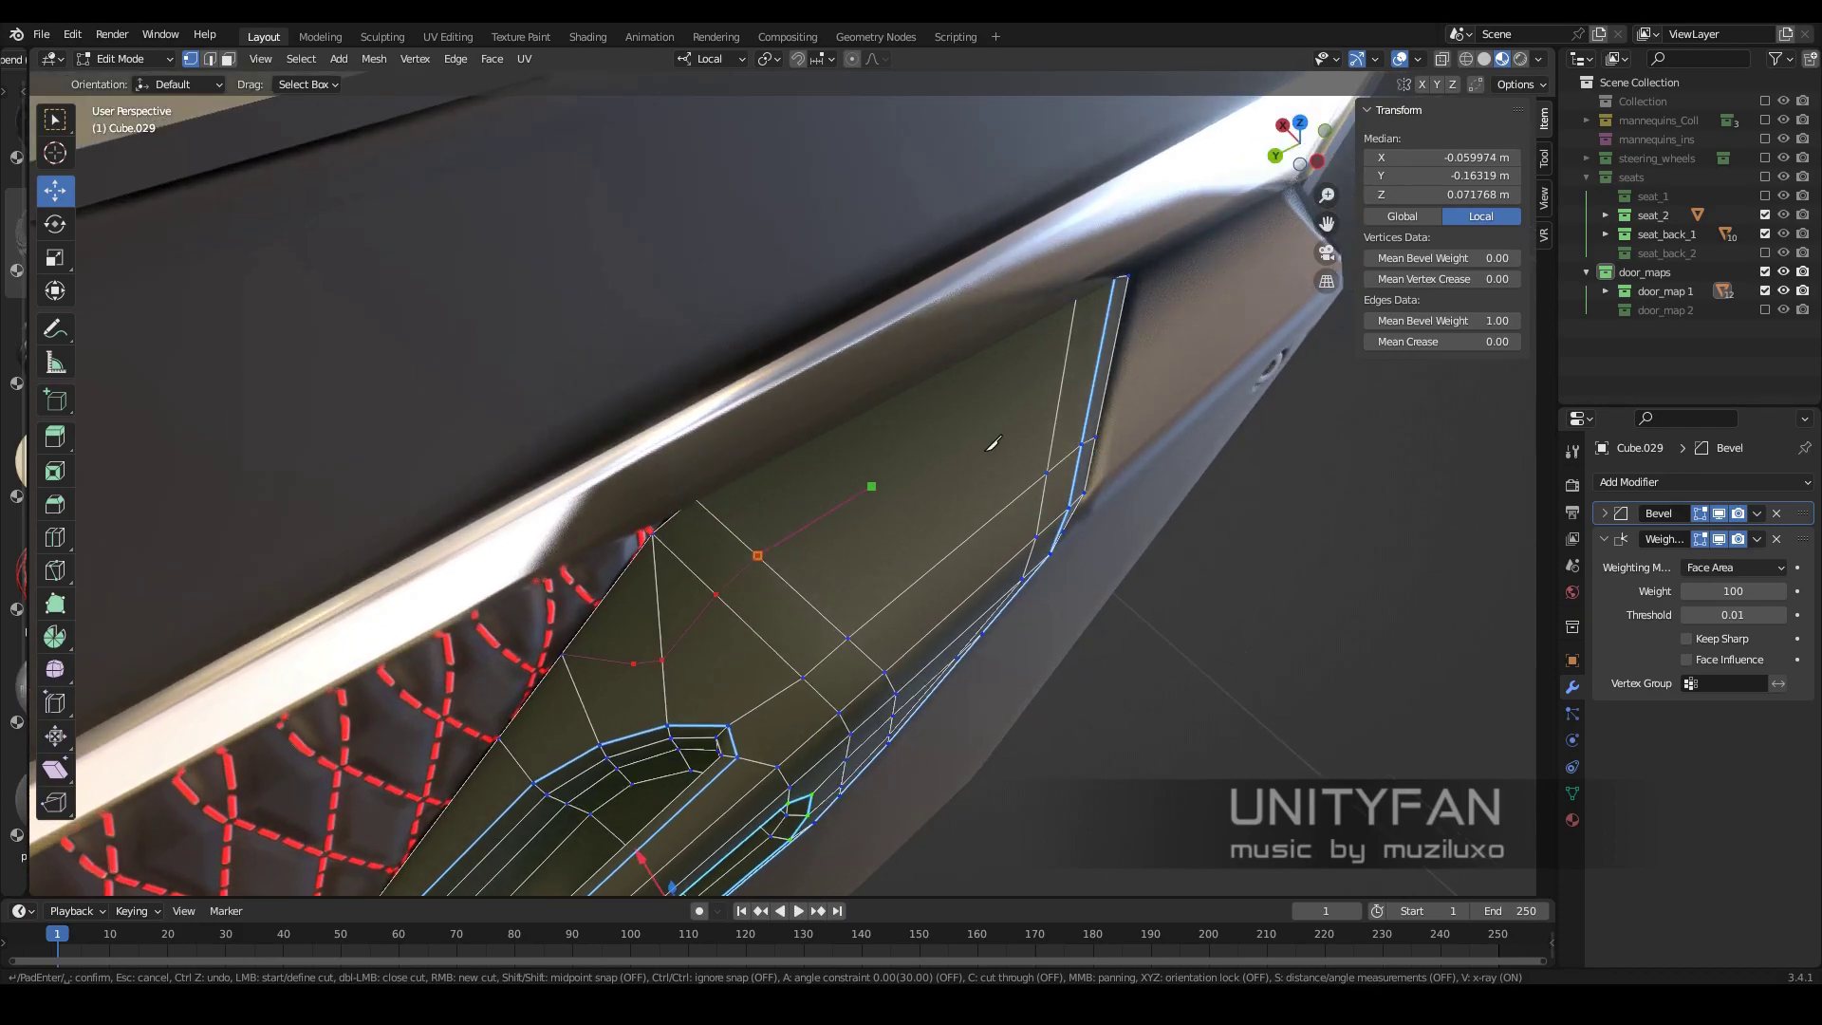
{"action": "middle_click_drag", "start_coordinate": [899, 566], "coordinate": [442, 503]}
{"action": "key", "text": "2"}
{"action": "left_click", "coordinate": [888, 563], "text": "ctrl"}
{"action": "key", "text": "ctrl+b"}
{"action": "left_click", "coordinate": [920, 598]}
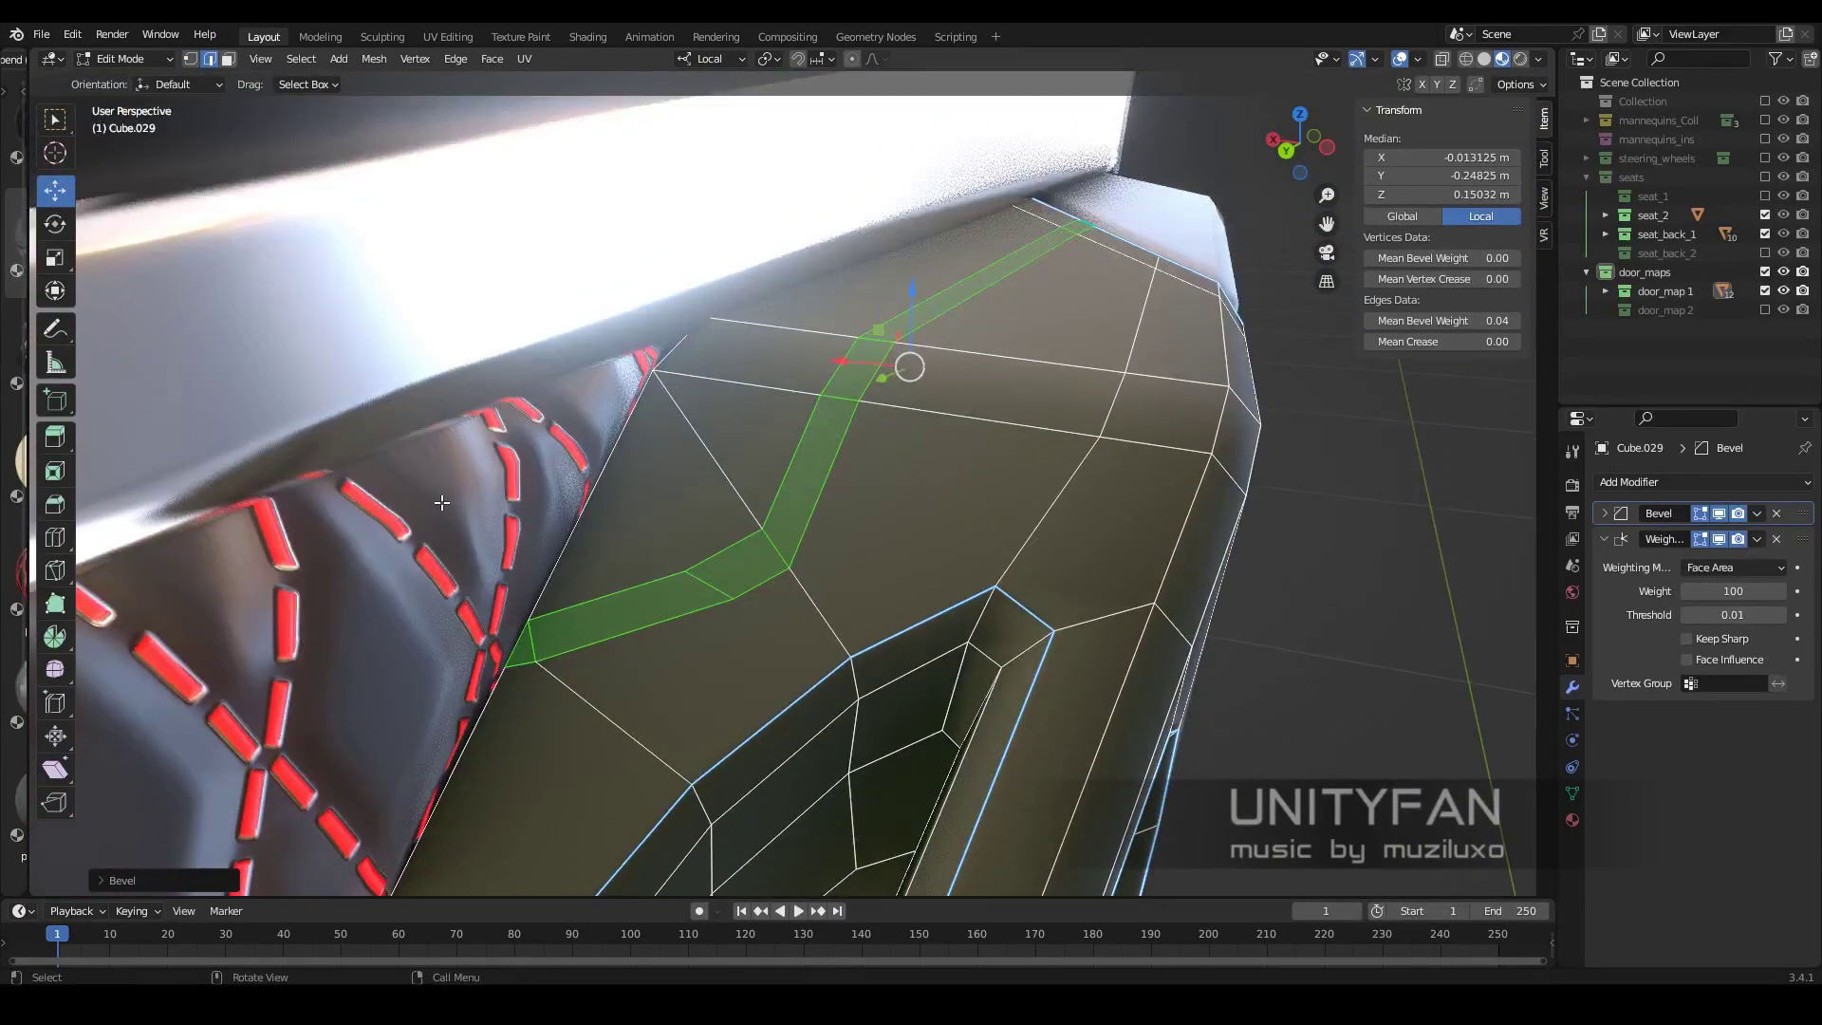
Merge the band's selected vertices and nudge them slightly into place
{"action": "key", "text": "m"}
{"action": "middle_click_drag", "start_coordinate": [513, 676], "coordinate": [101, 531]}
{"action": "left_click", "coordinate": [55, 190]}
{"action": "middle_click_drag", "start_coordinate": [55, 190], "coordinate": [975, 326]}
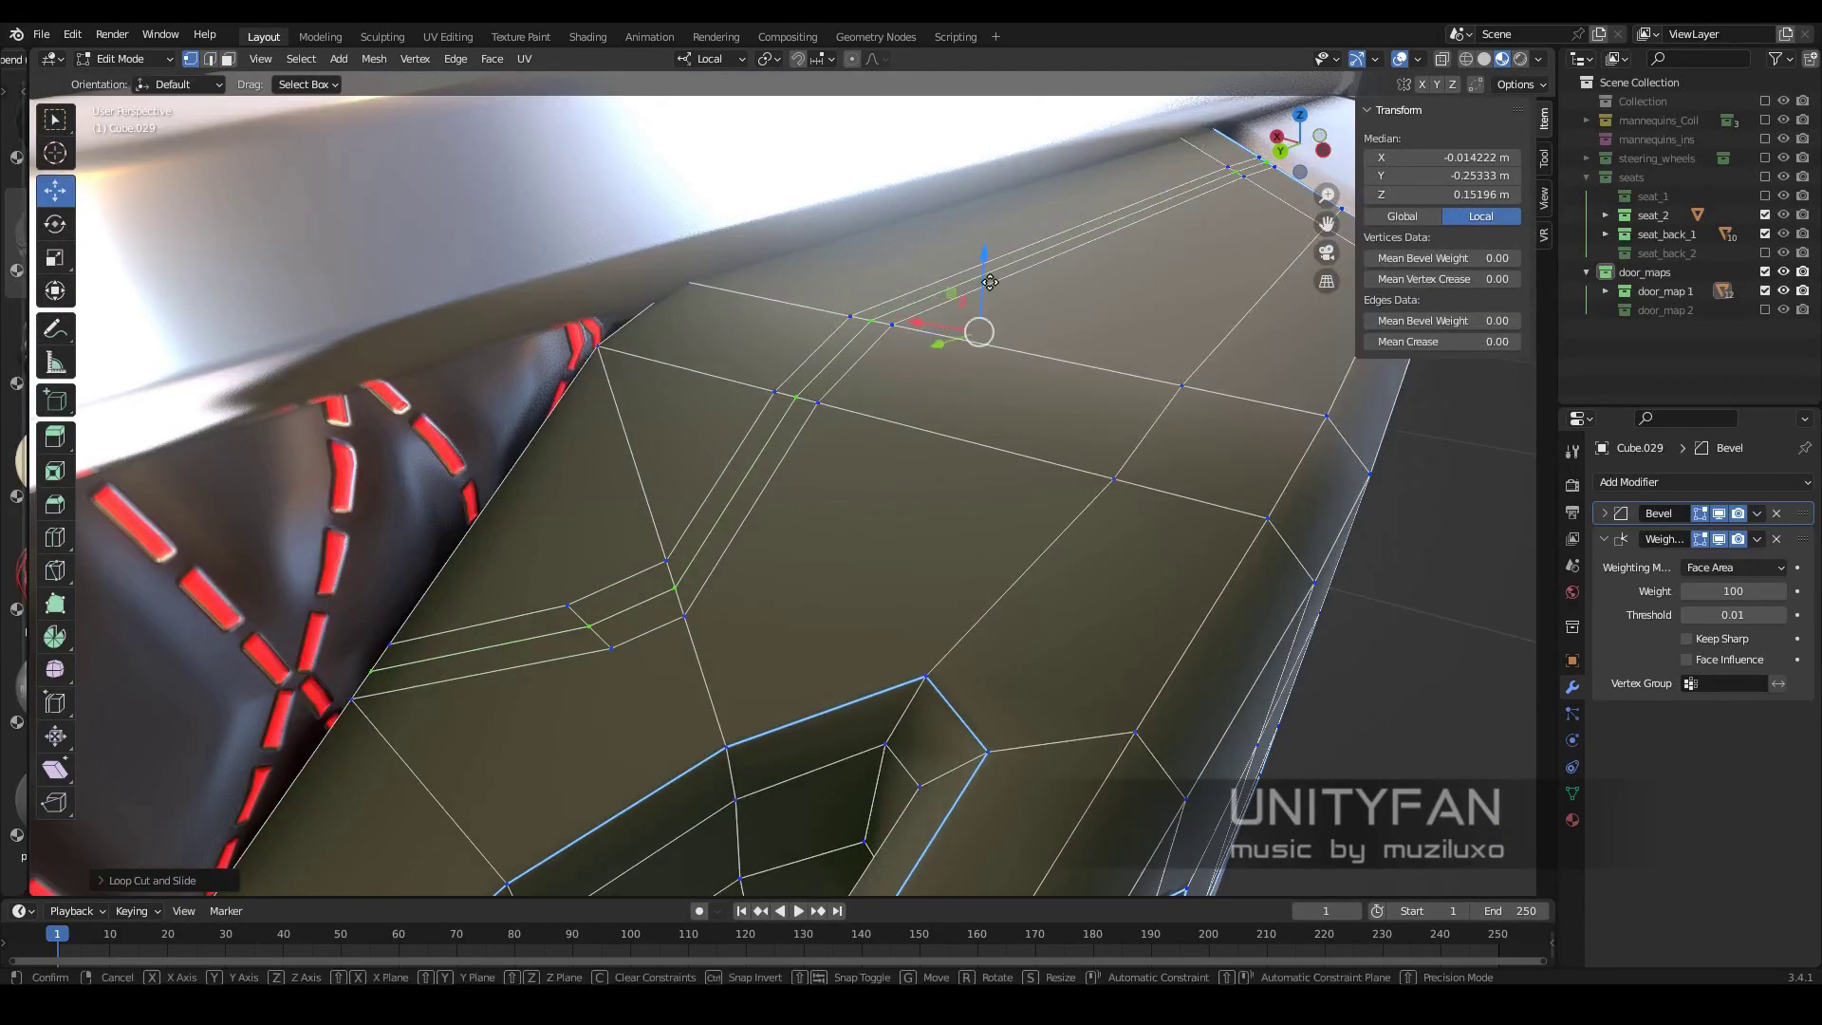
{"action": "left_click_drag", "start_coordinate": [976, 325], "coordinate": [976, 319]}
{"action": "mouse_move", "coordinate": [975, 319]}
{"action": "middle_mouse_down"}
{"action": "mouse_move", "coordinate": [1009, 407]}
{"action": "mouse_move", "coordinate": [931, 386]}
{"action": "mouse_move", "coordinate": [1444, 339]}
{"action": "middle_mouse_up"}
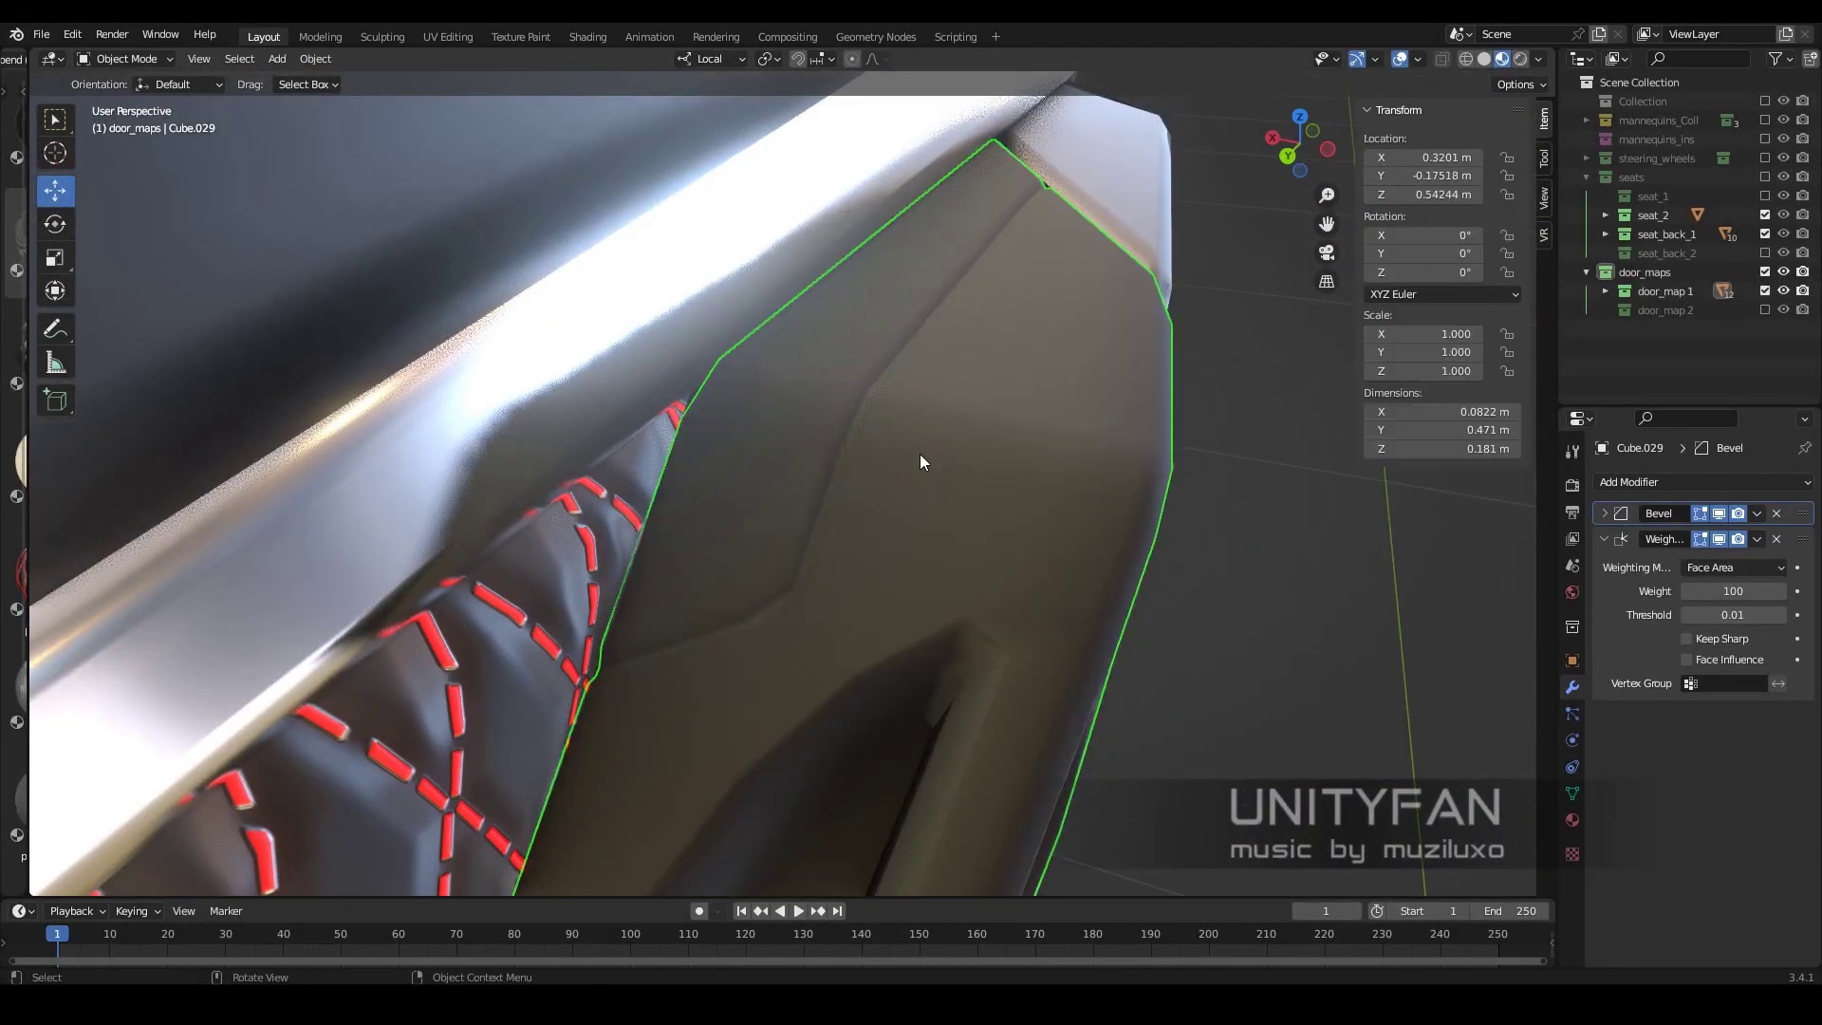
{"action": "mouse_move", "coordinate": [919, 463]}
{"action": "middle_mouse_down"}
{"action": "mouse_move", "coordinate": [833, 594]}
{"action": "mouse_move", "coordinate": [980, 577]}
{"action": "mouse_move", "coordinate": [777, 522]}
{"action": "mouse_move", "coordinate": [767, 551]}
{"action": "middle_mouse_up"}
{"action": "key", "text": "Tab"}
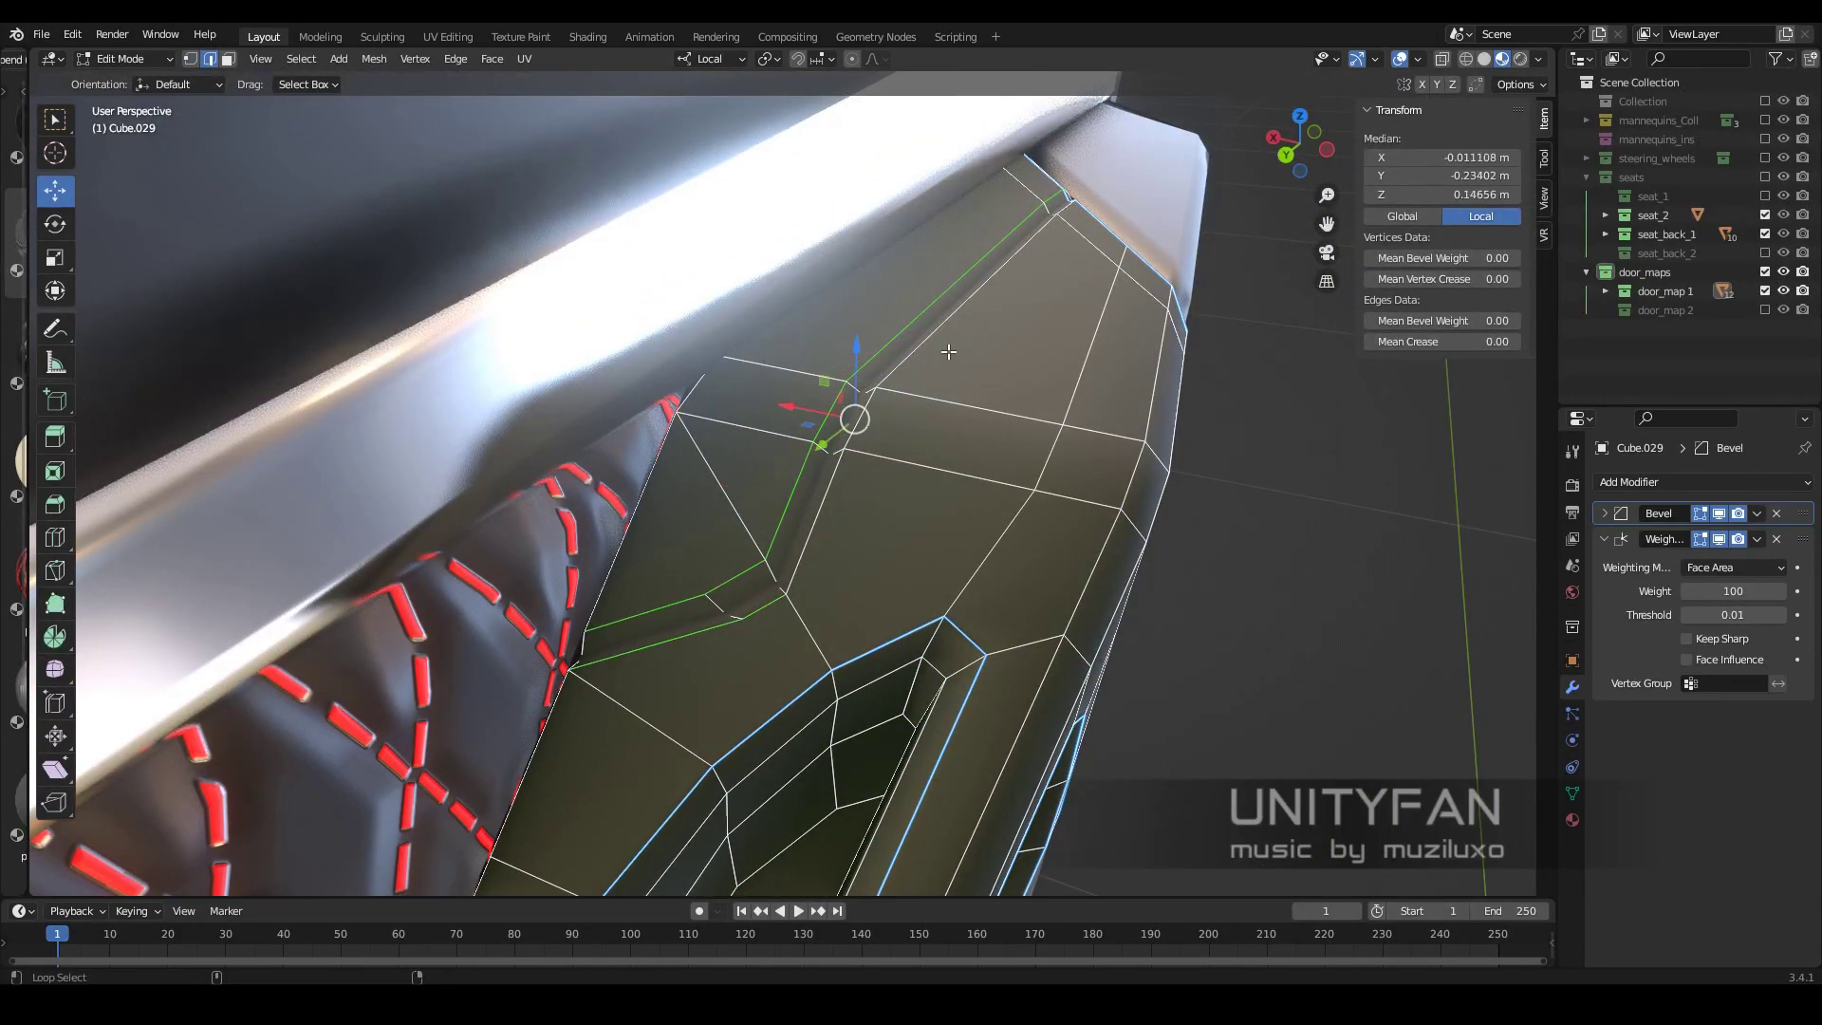
Give the upper groove edge loop full bevel weight and adjust the recess corner
{"action": "left_click", "coordinate": [948, 353], "text": "alt"}
{"action": "mouse_move", "coordinate": [948, 352]}
{"action": "middle_mouse_down"}
{"action": "mouse_move", "coordinate": [1042, 338]}
{"action": "mouse_move", "coordinate": [883, 361]}
{"action": "mouse_move", "coordinate": [818, 474]}
{"action": "mouse_move", "coordinate": [872, 474]}
{"action": "mouse_move", "coordinate": [854, 531]}
{"action": "mouse_move", "coordinate": [750, 484]}
{"action": "mouse_move", "coordinate": [888, 592]}
{"action": "mouse_move", "coordinate": [810, 546]}
{"action": "middle_mouse_up"}
{"action": "key", "text": "1"}
{"action": "left_click", "coordinate": [750, 484], "text": "shift"}
{"action": "left_click", "coordinate": [757, 516]}
{"action": "middle_click_drag", "start_coordinate": [961, 477], "coordinate": [799, 497], "text": "shift"}
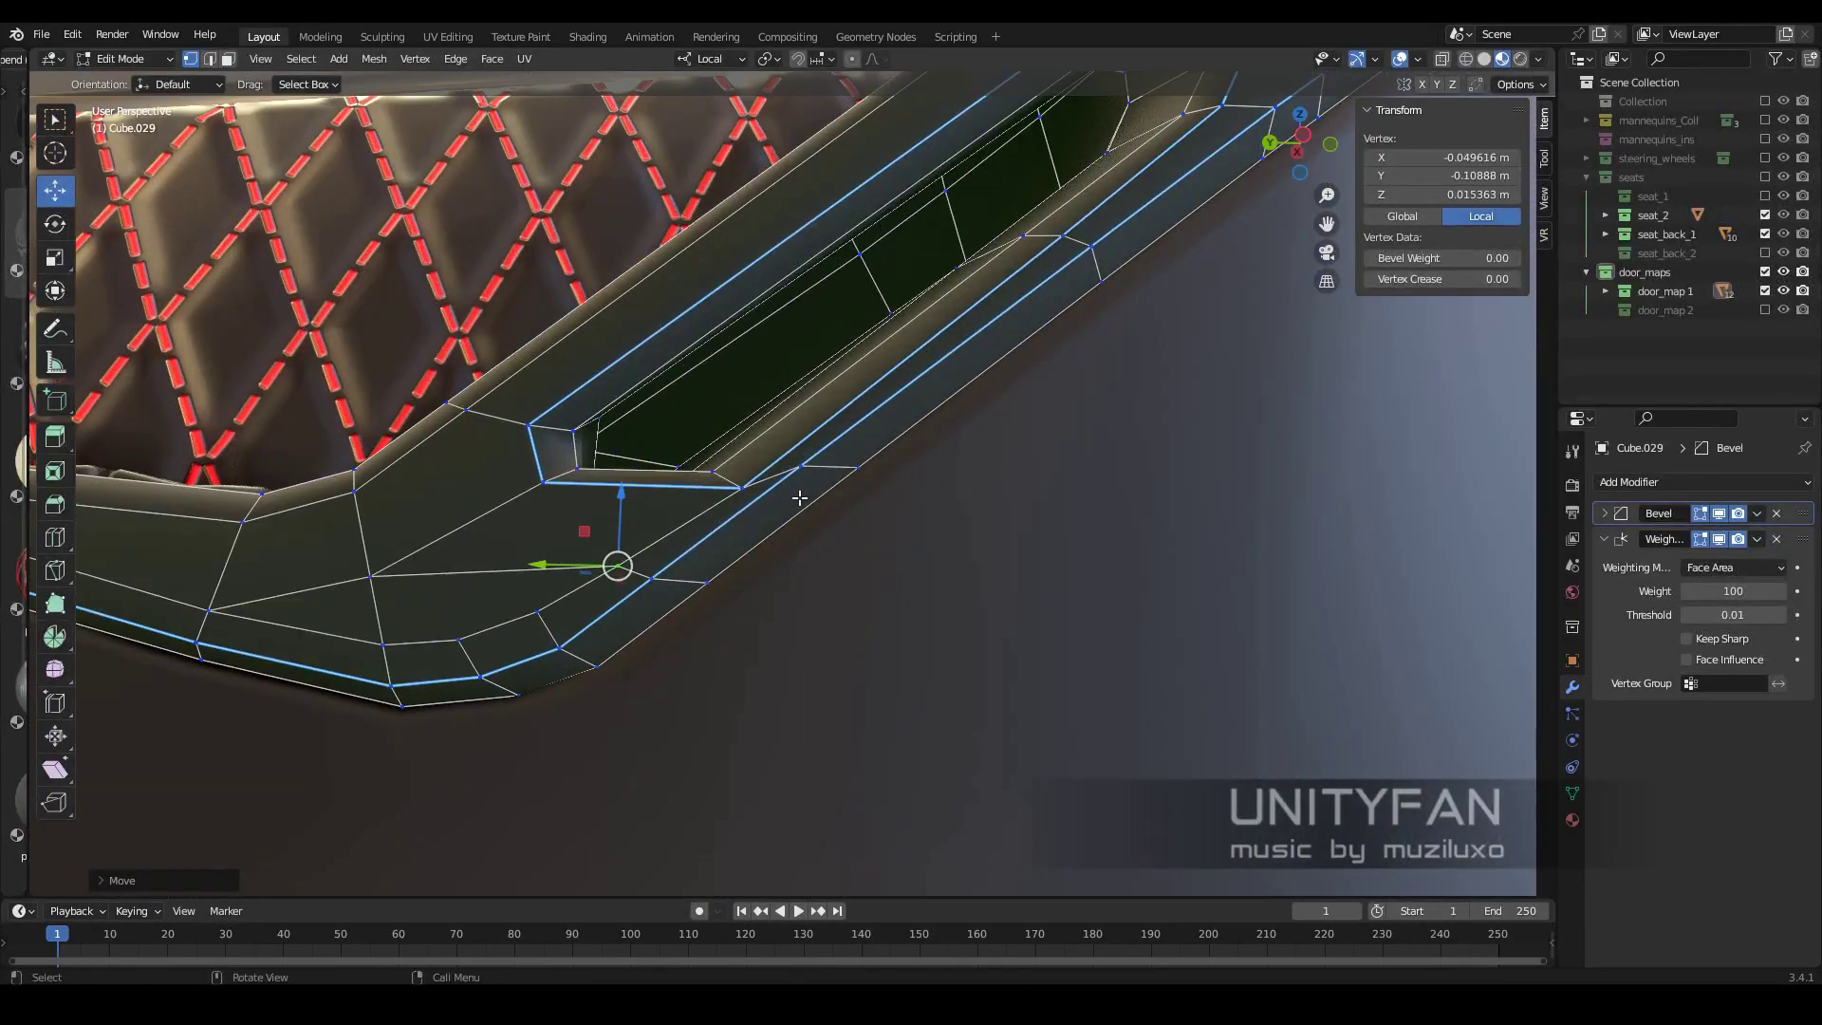
{"action": "left_click", "coordinate": [210, 59]}
{"action": "scroll", "coordinate": [806, 468], "scroll_direction": "up", "scroll_amount": 2}
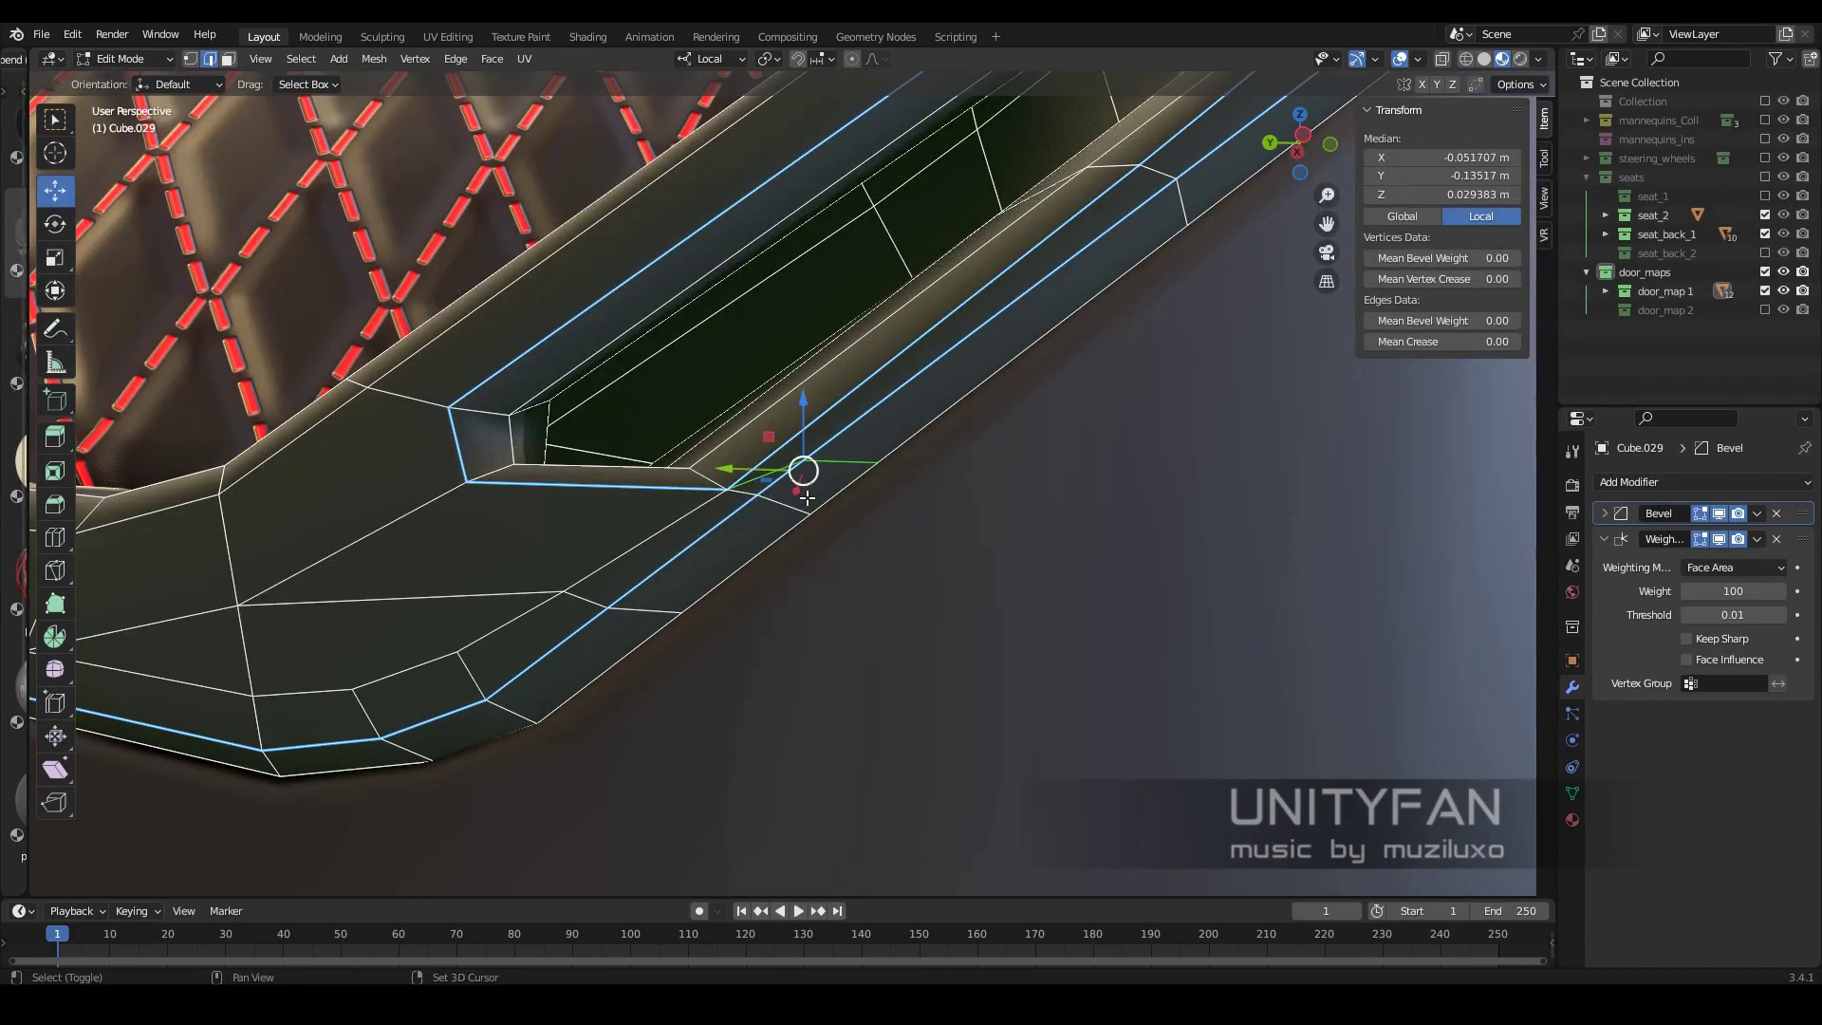
{"action": "scroll", "coordinate": [813, 550], "scroll_direction": "up", "scroll_amount": 2}
{"action": "scroll", "coordinate": [740, 560], "scroll_direction": "up", "scroll_amount": 2}
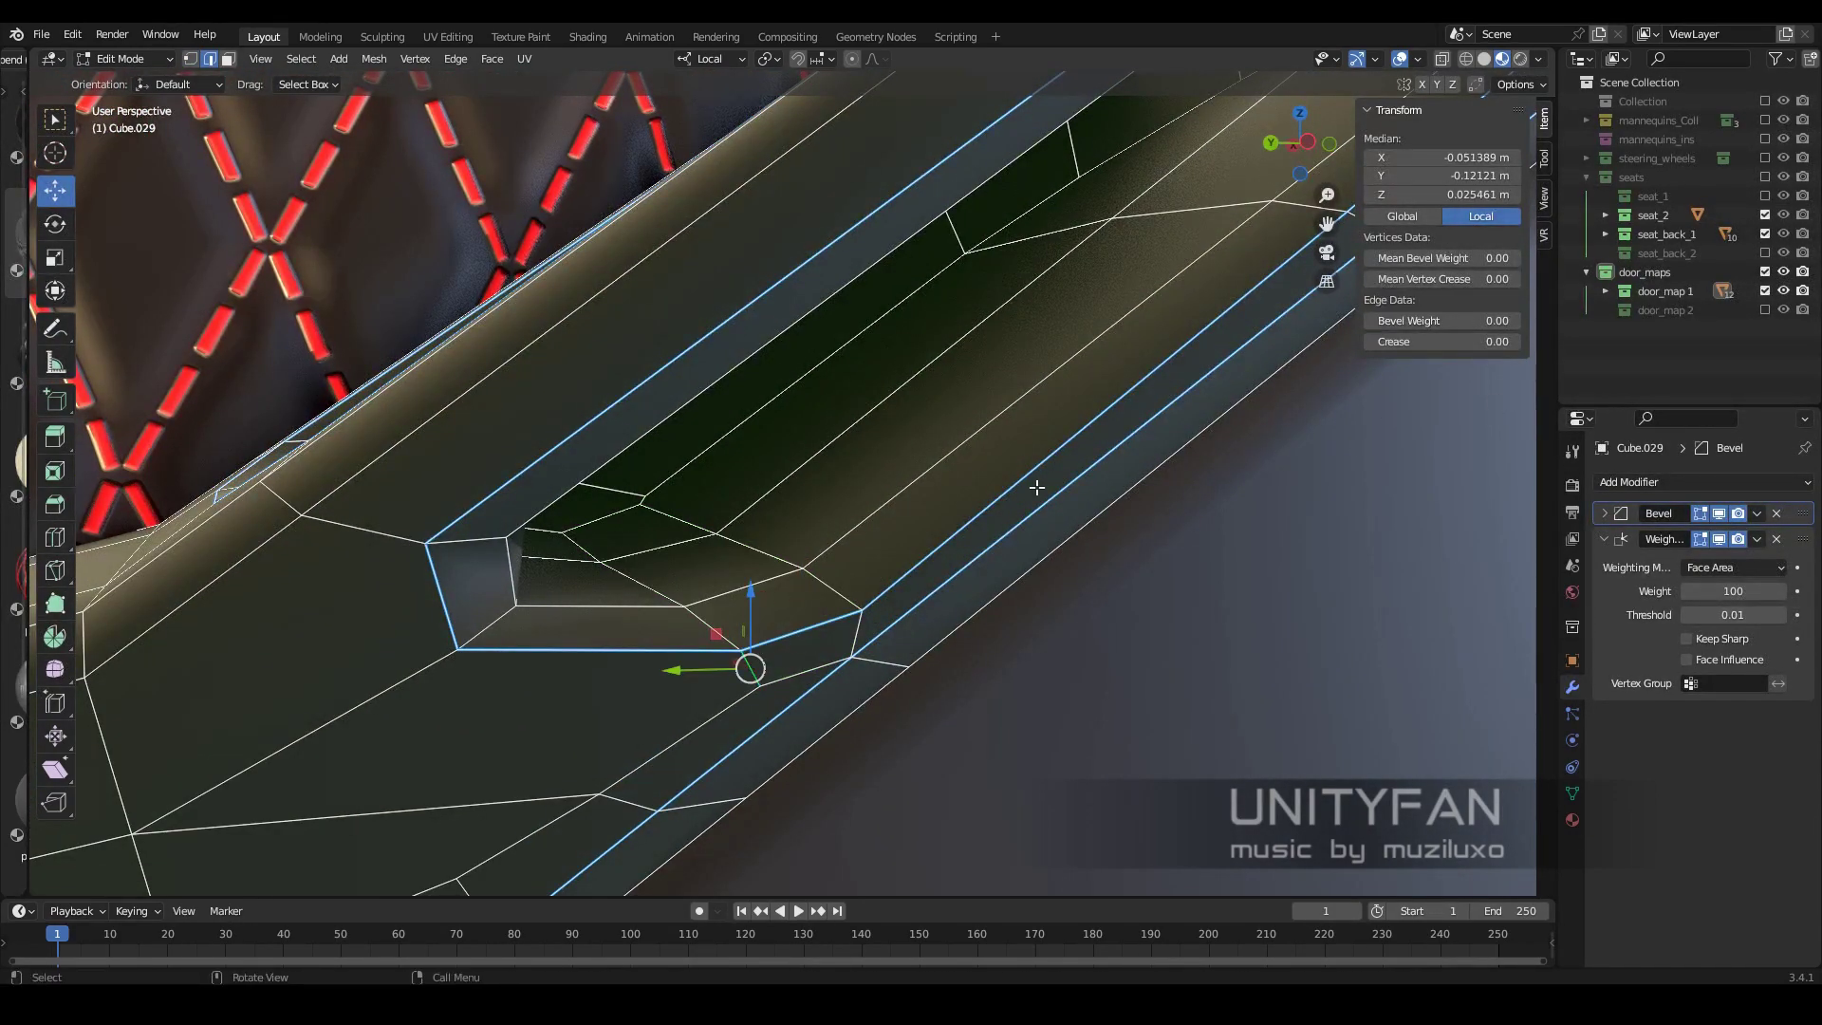
{"action": "scroll", "coordinate": [1037, 487], "scroll_direction": "down", "scroll_amount": 3}
Merge the whole door trim mesh by distance and return to Object Mode
{"action": "key", "text": "a"}
{"action": "key", "text": "m"}
{"action": "left_click", "coordinate": [836, 591]}
{"action": "key", "text": "Tab"}
{"action": "scroll", "coordinate": [949, 589], "scroll_direction": "up", "scroll_amount": 3}
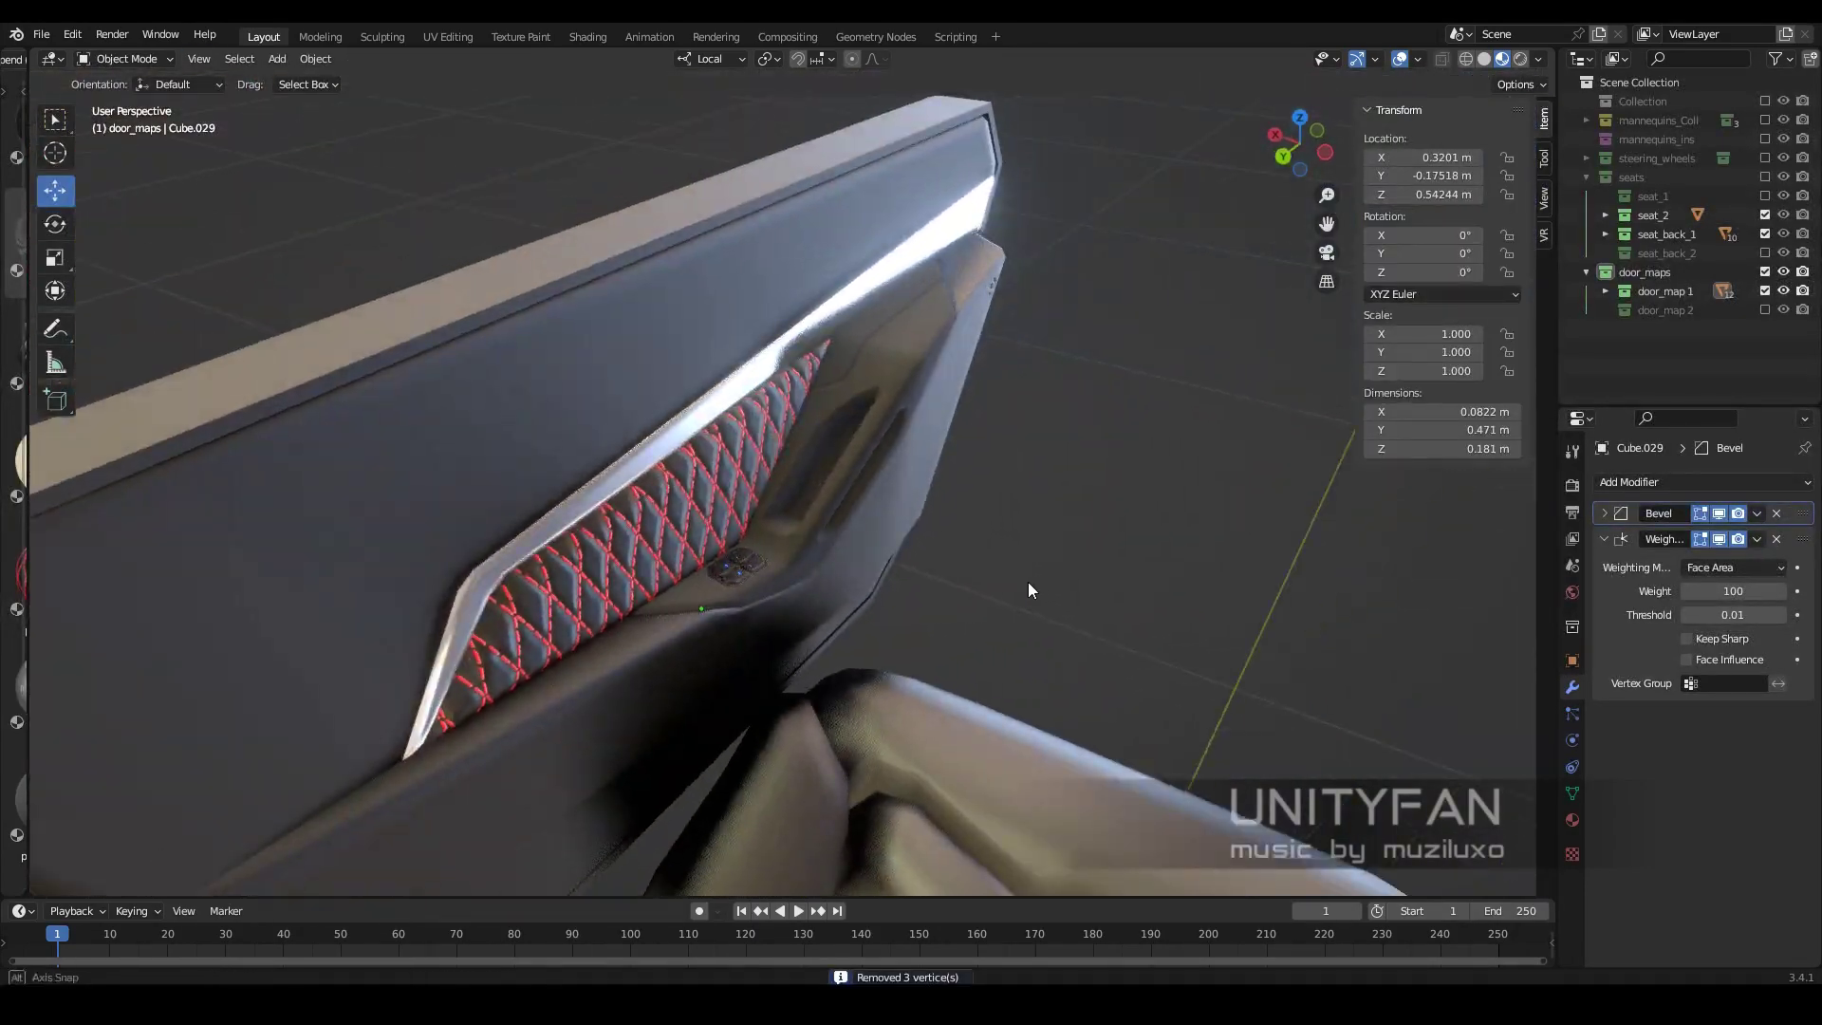
{"action": "scroll", "coordinate": [756, 526], "scroll_direction": "down", "scroll_amount": 3}
{"action": "scroll", "coordinate": [955, 509], "scroll_direction": "up", "scroll_amount": 2}
{"action": "scroll", "coordinate": [915, 555], "scroll_direction": "up", "scroll_amount": 2}
{"action": "scroll", "coordinate": [921, 568], "scroll_direction": "up", "scroll_amount": 2}
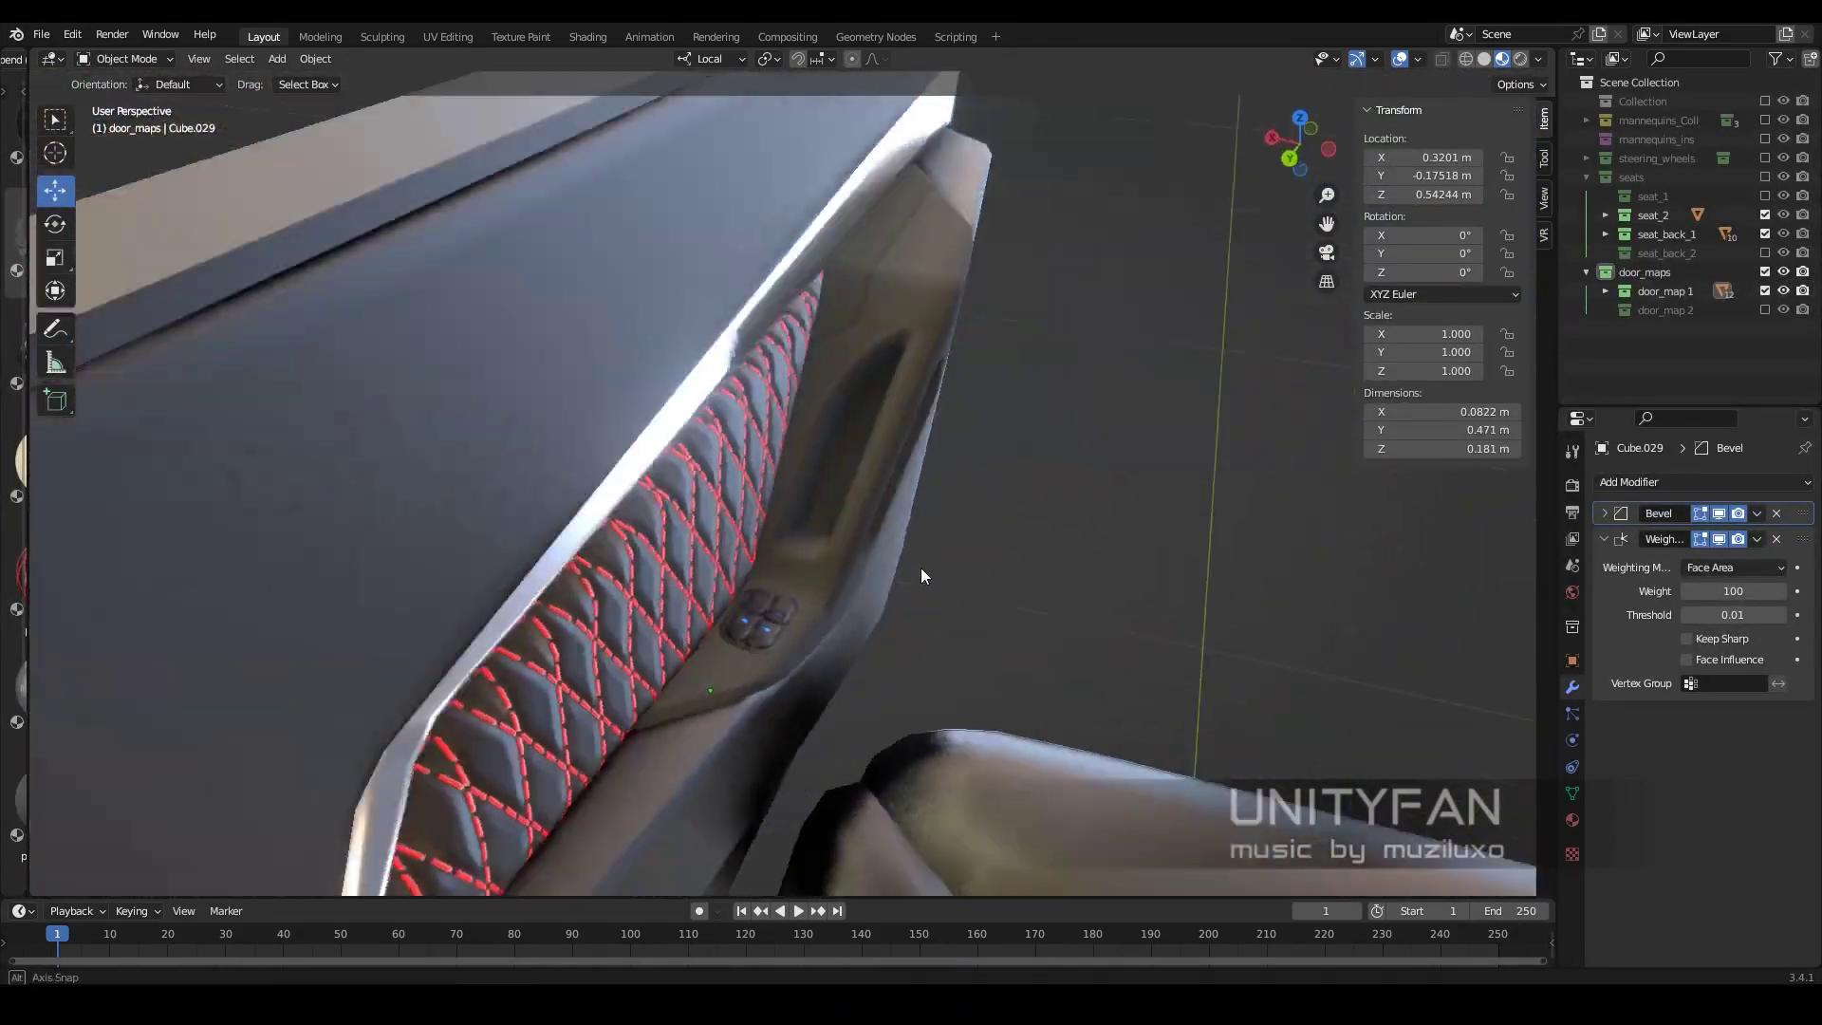
{"action": "middle_click_drag", "start_coordinate": [921, 569], "coordinate": [858, 507]}
Knife-cut new edges along the window-switch pad in Edit Mode
{"action": "key", "text": "Tab"}
{"action": "scroll", "coordinate": [835, 541], "scroll_direction": "up", "scroll_amount": 2}
{"action": "scroll", "coordinate": [806, 572], "scroll_direction": "up", "scroll_amount": 2}
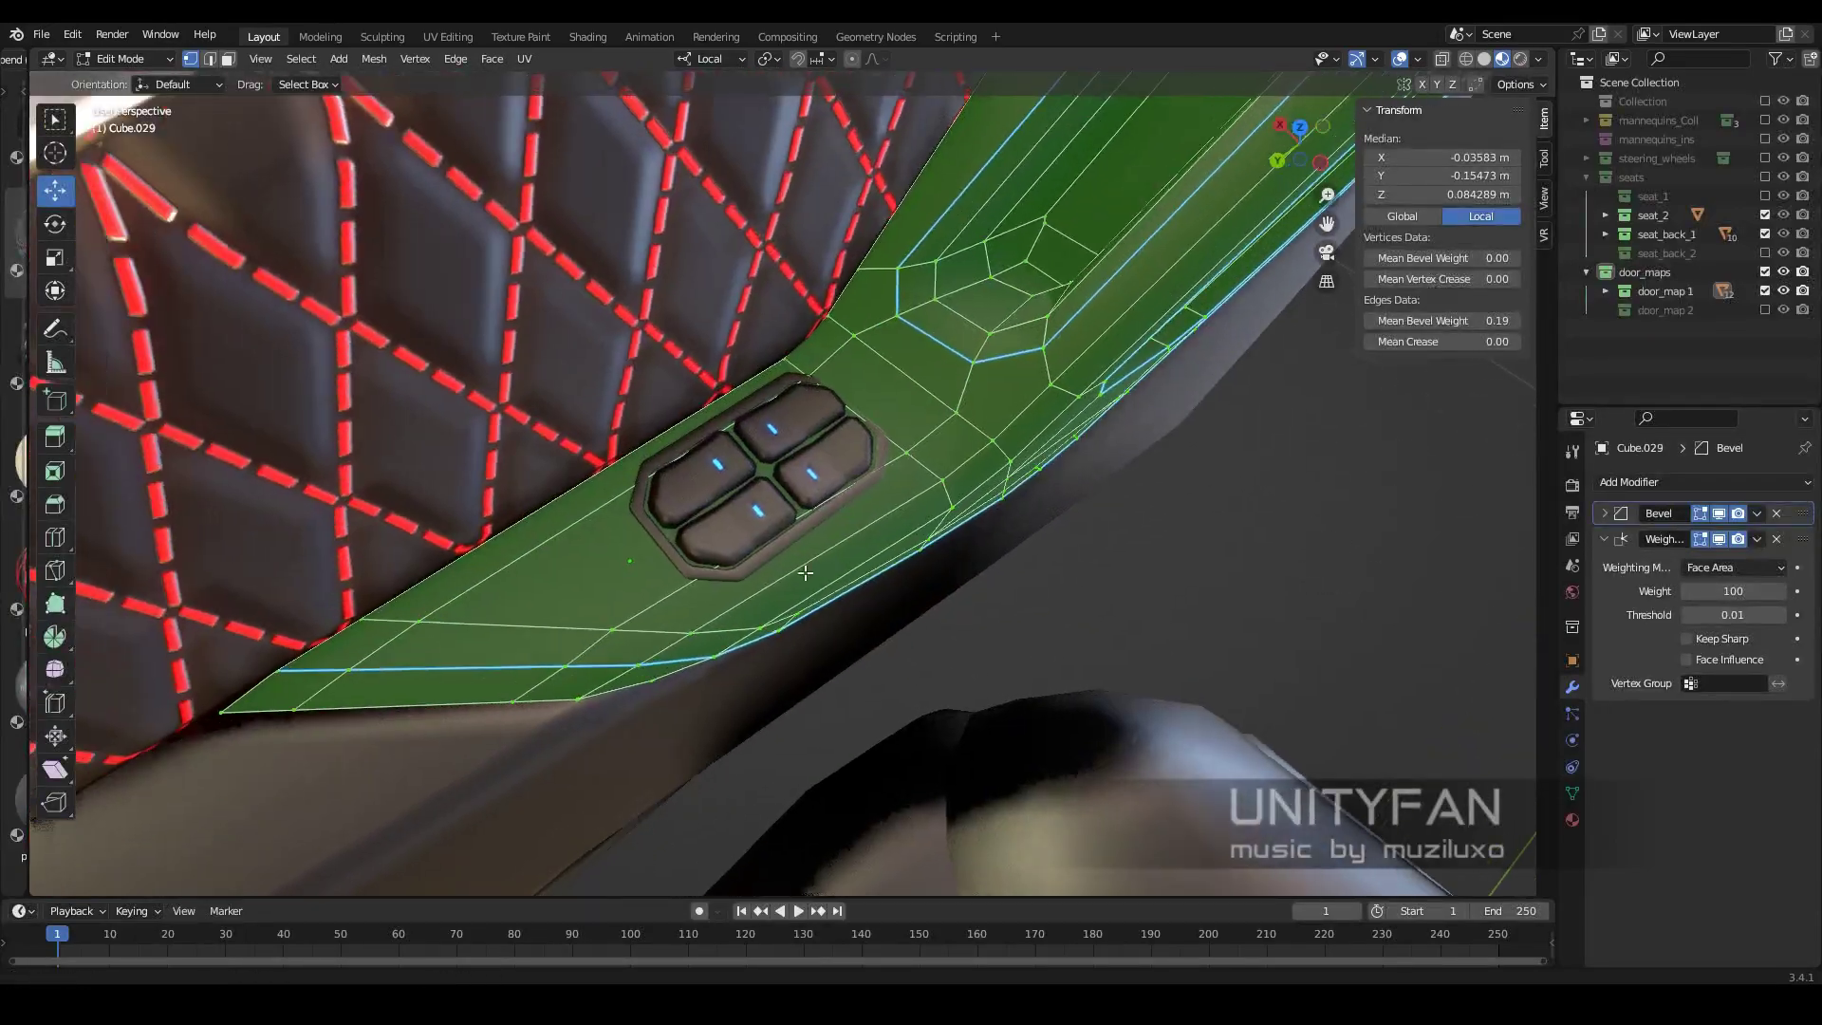
{"action": "scroll", "coordinate": [806, 572], "scroll_direction": "up", "scroll_amount": 2}
{"action": "key", "text": "2"}
{"action": "scroll", "coordinate": [610, 446], "scroll_direction": "up", "scroll_amount": 1}
{"action": "scroll", "coordinate": [854, 398], "scroll_direction": "up", "scroll_amount": 2}
{"action": "key", "text": "k"}
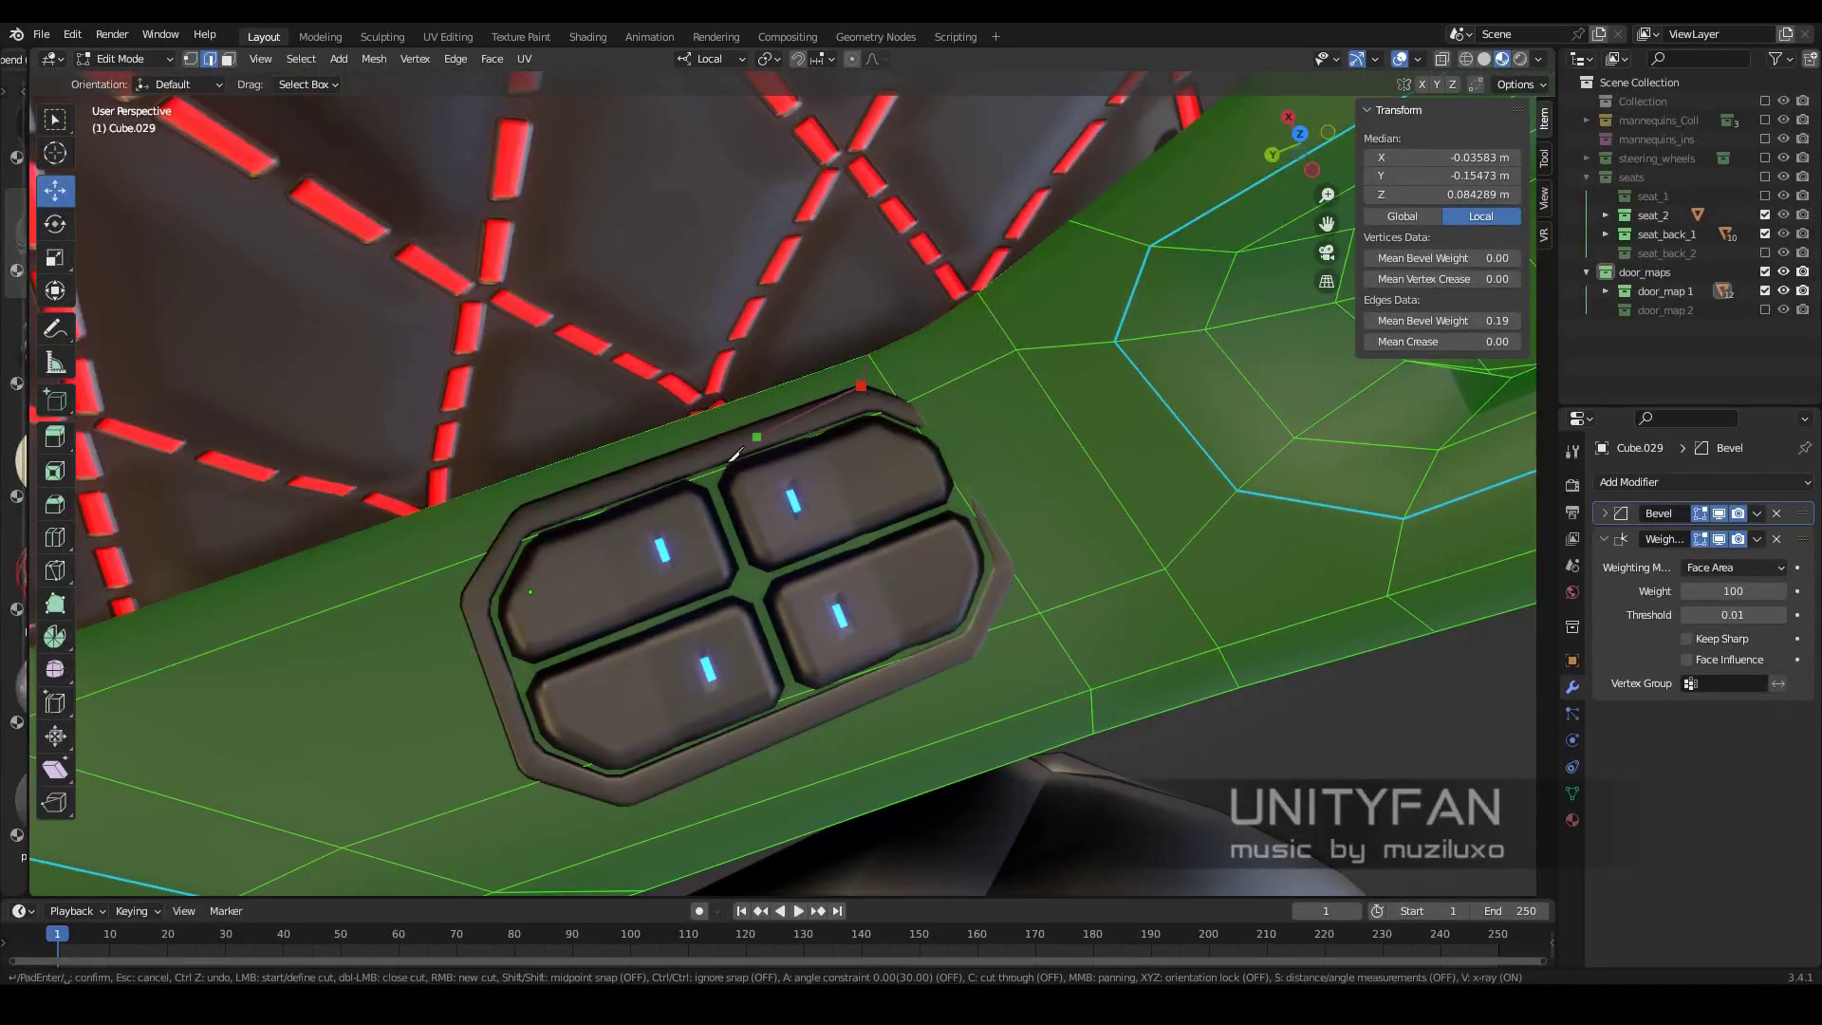
{"action": "middle_click_drag", "start_coordinate": [735, 455], "coordinate": [816, 411]}
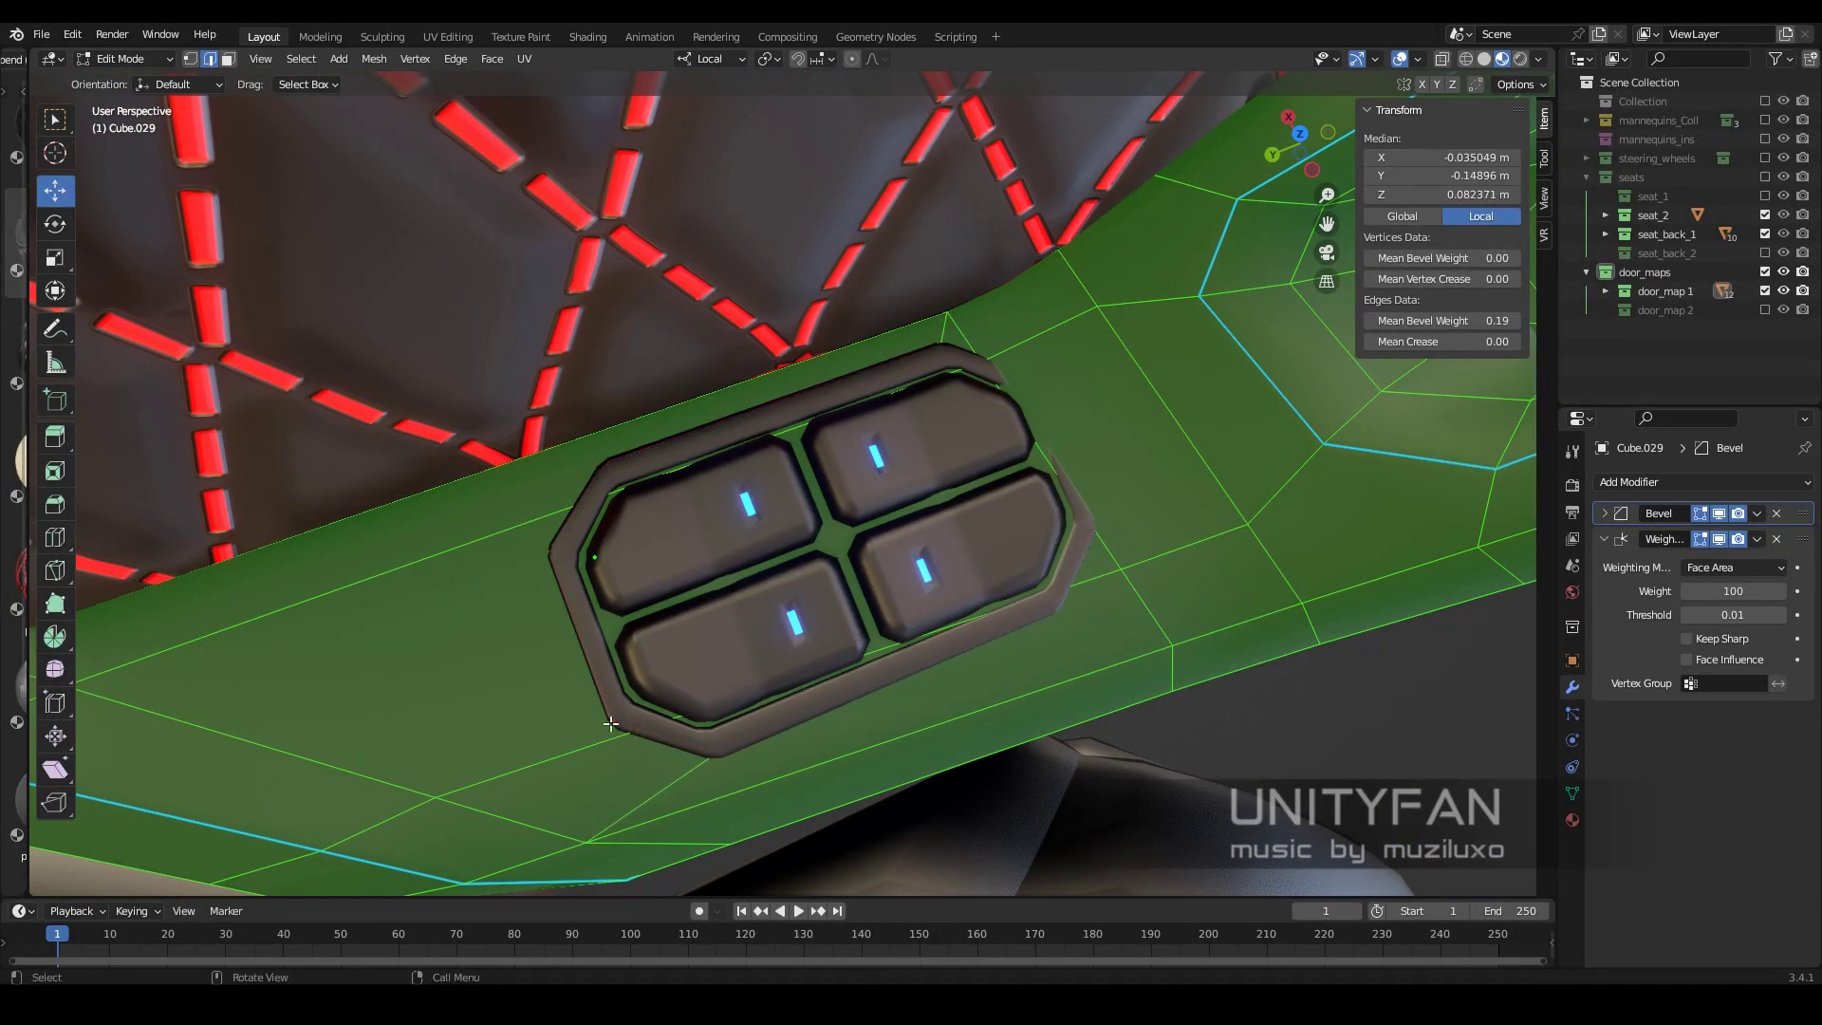
{"action": "key", "text": "1"}
{"action": "middle_click_drag", "start_coordinate": [611, 723], "coordinate": [784, 695]}
{"action": "middle_click_drag", "start_coordinate": [980, 513], "coordinate": [870, 512]}
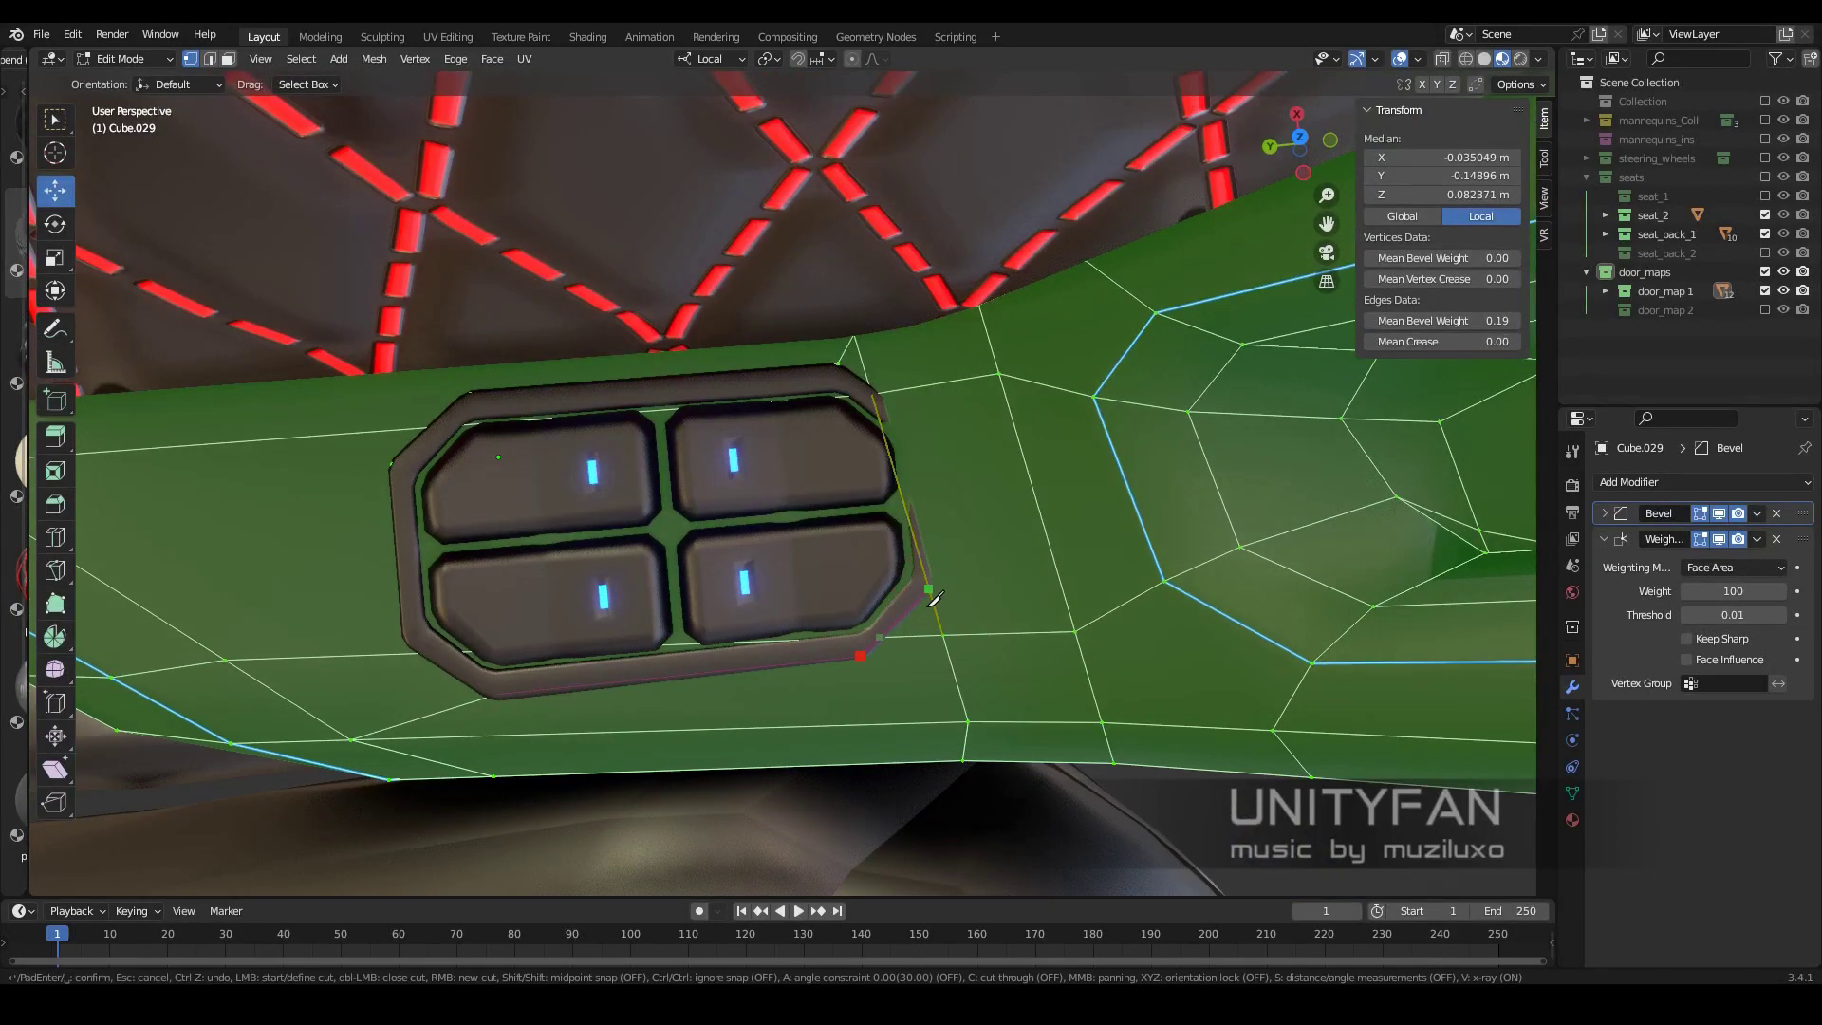
{"action": "key", "text": "Escape"}
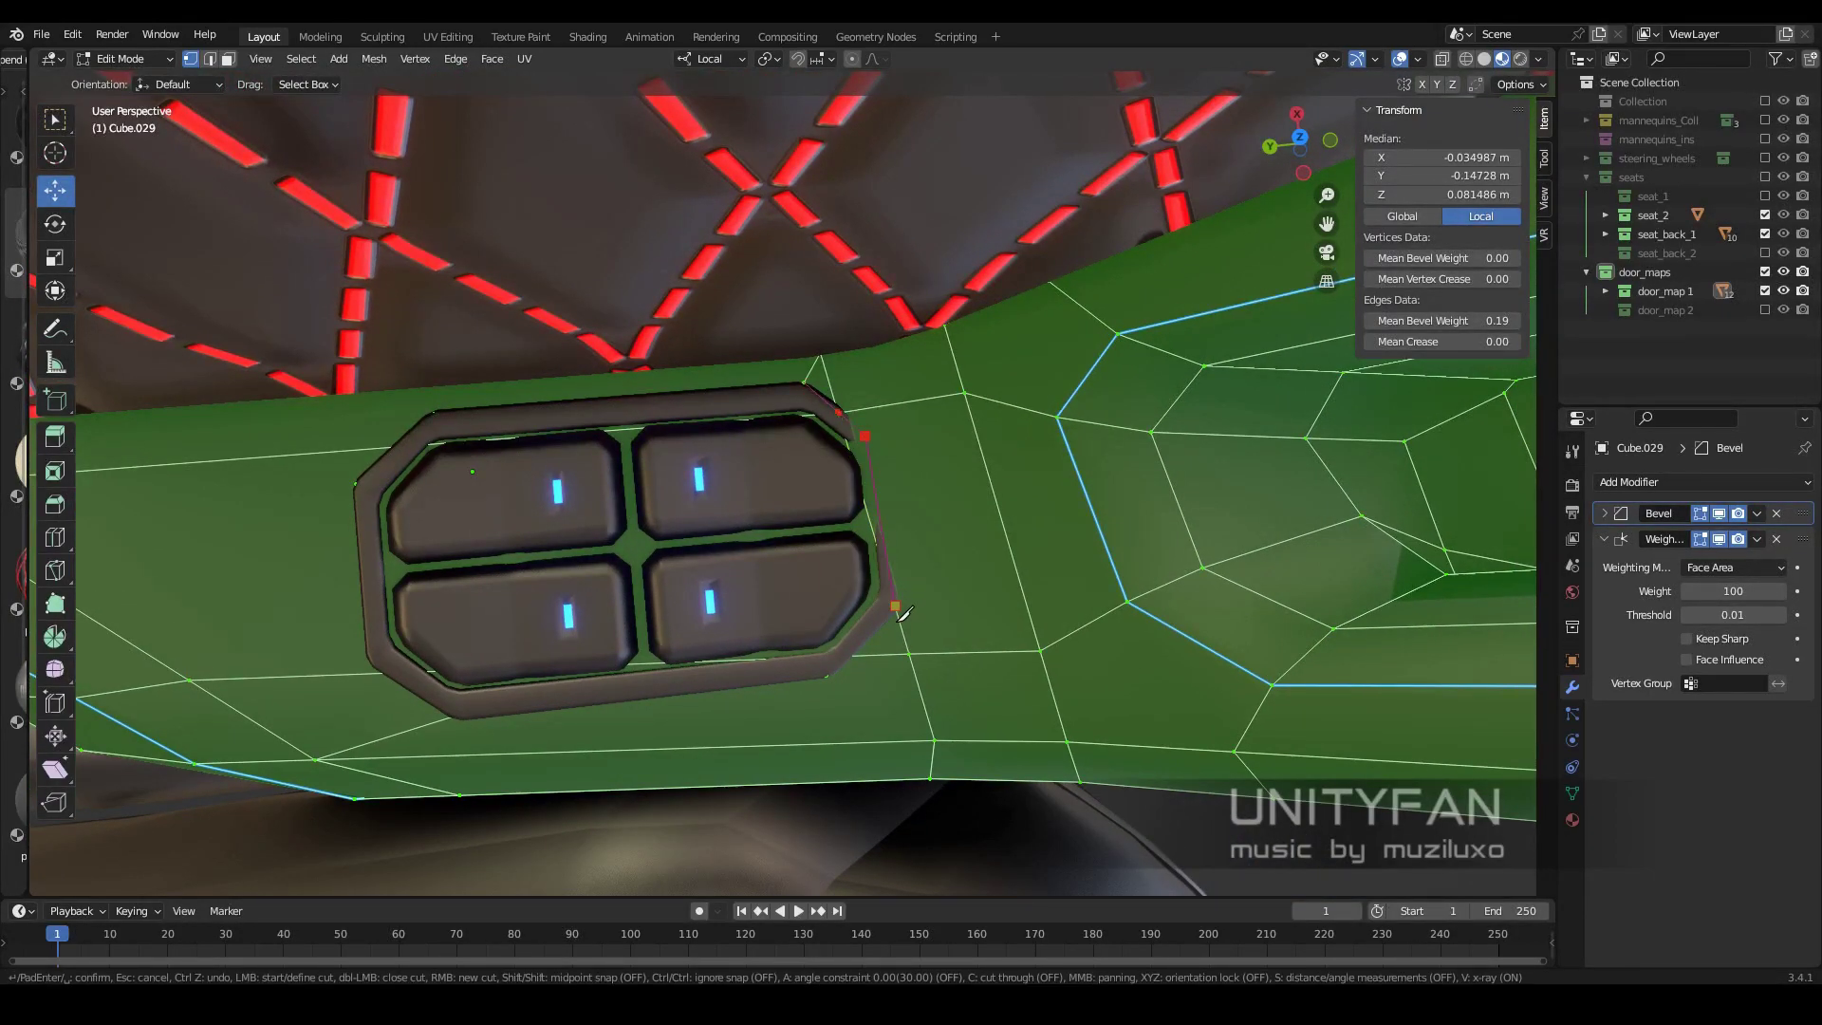
With X-ray toggled, select the linked switch pad faces and a pad corner vertex
{"action": "key", "text": "Return"}
{"action": "mouse_move", "coordinate": [904, 612]}
{"action": "middle_mouse_down"}
{"action": "mouse_move", "coordinate": [860, 584]}
{"action": "mouse_move", "coordinate": [866, 469]}
{"action": "middle_mouse_up"}
{"action": "key", "text": "3"}
{"action": "key", "text": "alt+z"}
{"action": "left_click", "coordinate": [860, 584]}
{"action": "key", "text": "ctrl+l"}
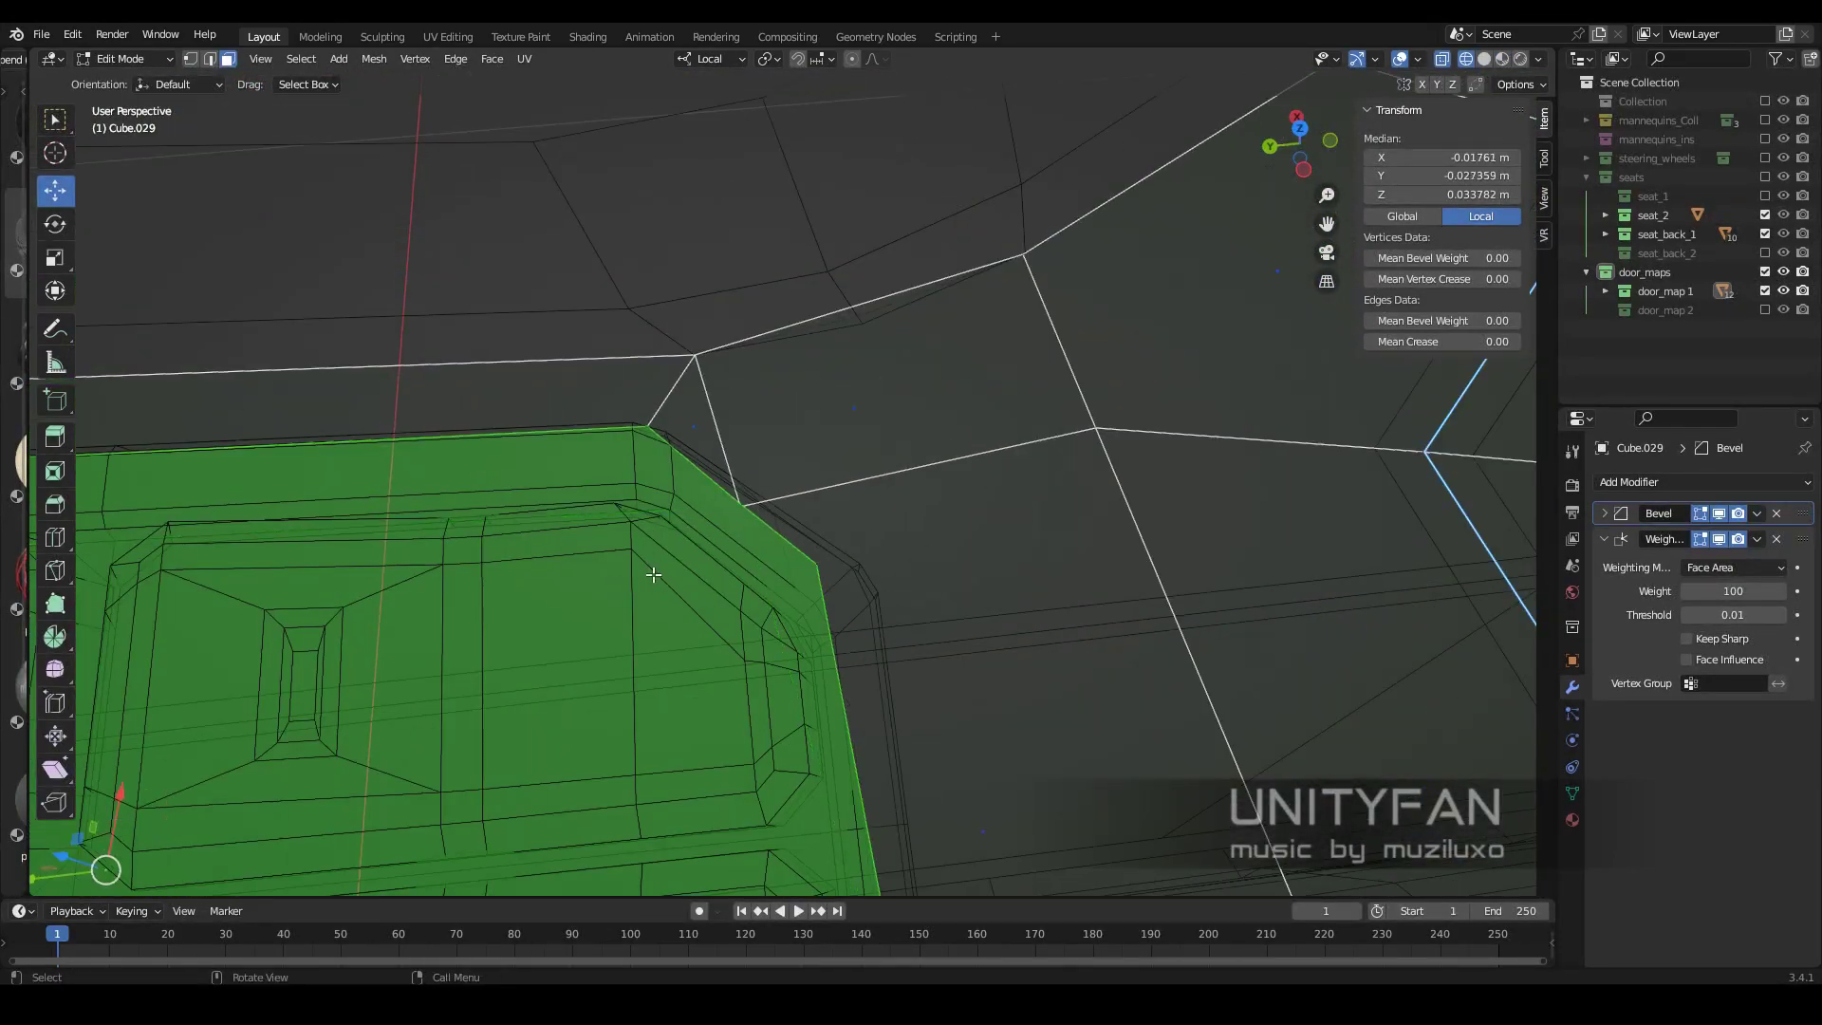
{"action": "key", "text": "1"}
{"action": "left_click", "coordinate": [724, 515]}
{"action": "scroll", "coordinate": [740, 547], "scroll_direction": "down", "scroll_amount": 3}
{"action": "key", "text": "3"}
{"action": "key", "text": "ctrl+l"}
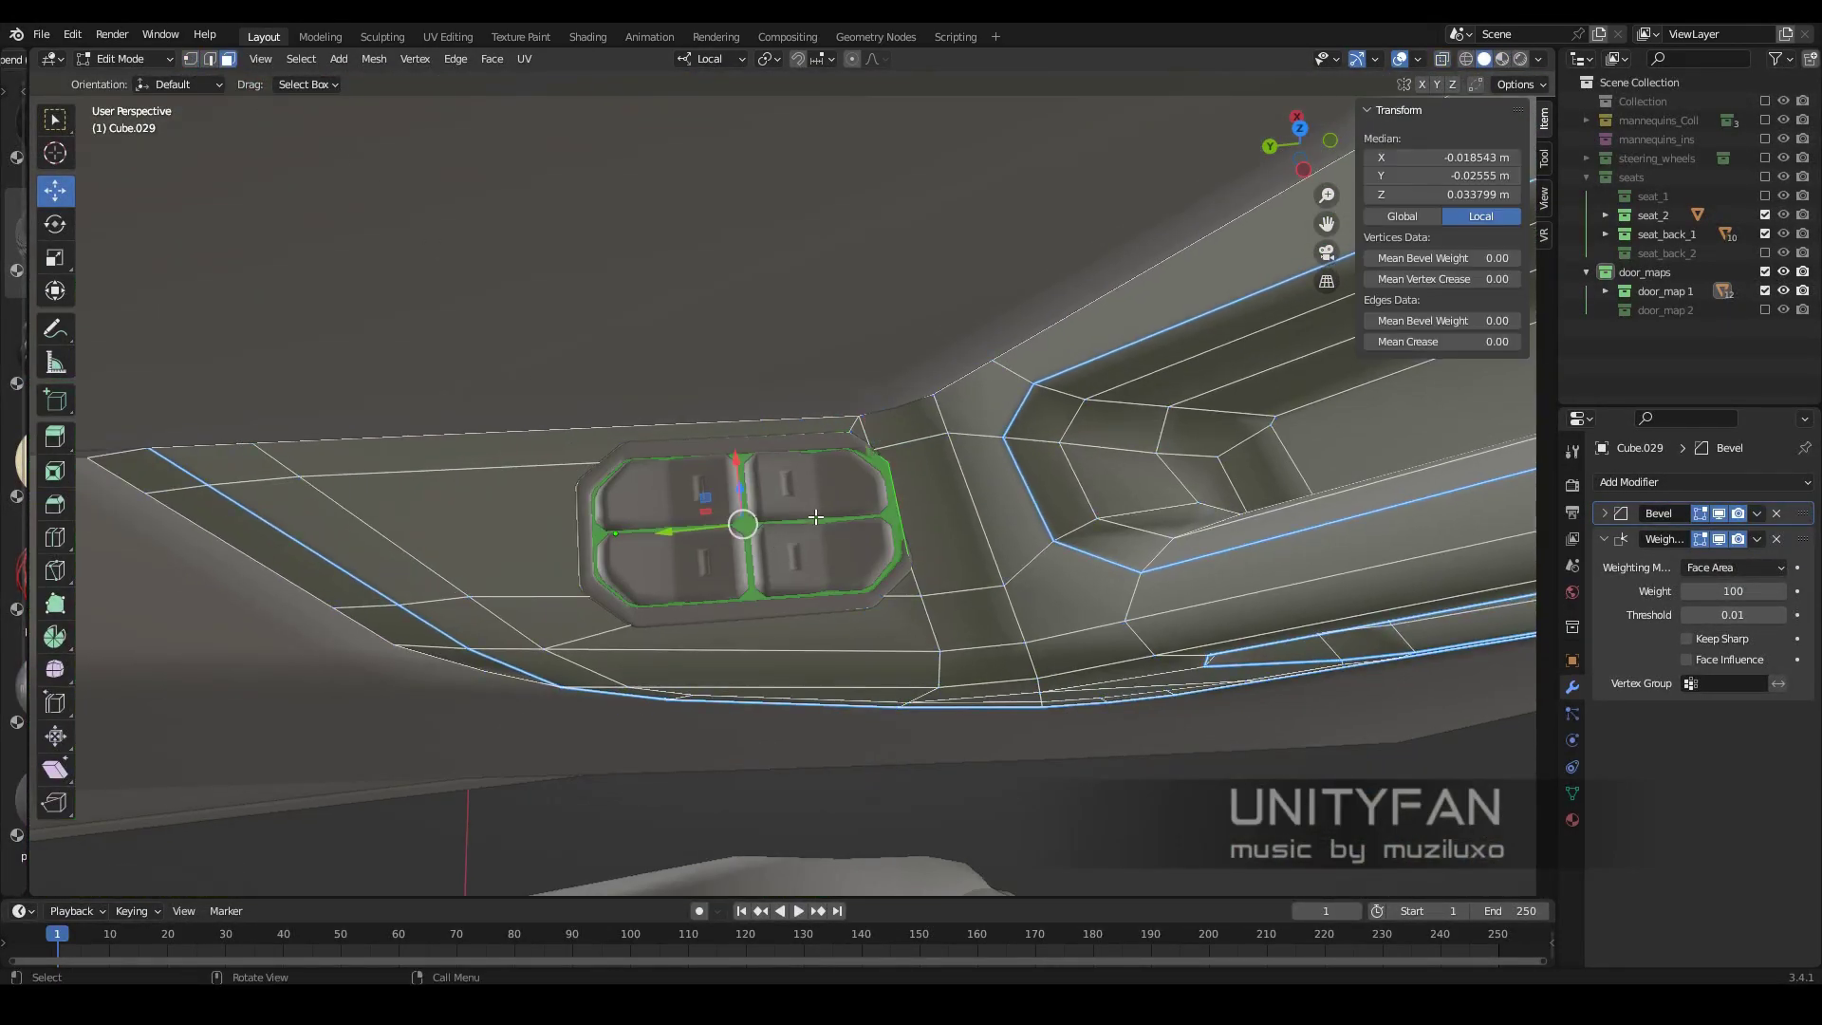
{"action": "scroll", "coordinate": [816, 452], "scroll_direction": "up", "scroll_amount": 3}
{"action": "key", "text": "alt+z"}
Move the pad corner vertex and merge it into its neighbour
{"action": "middle_click_drag", "start_coordinate": [817, 451], "coordinate": [826, 463]}
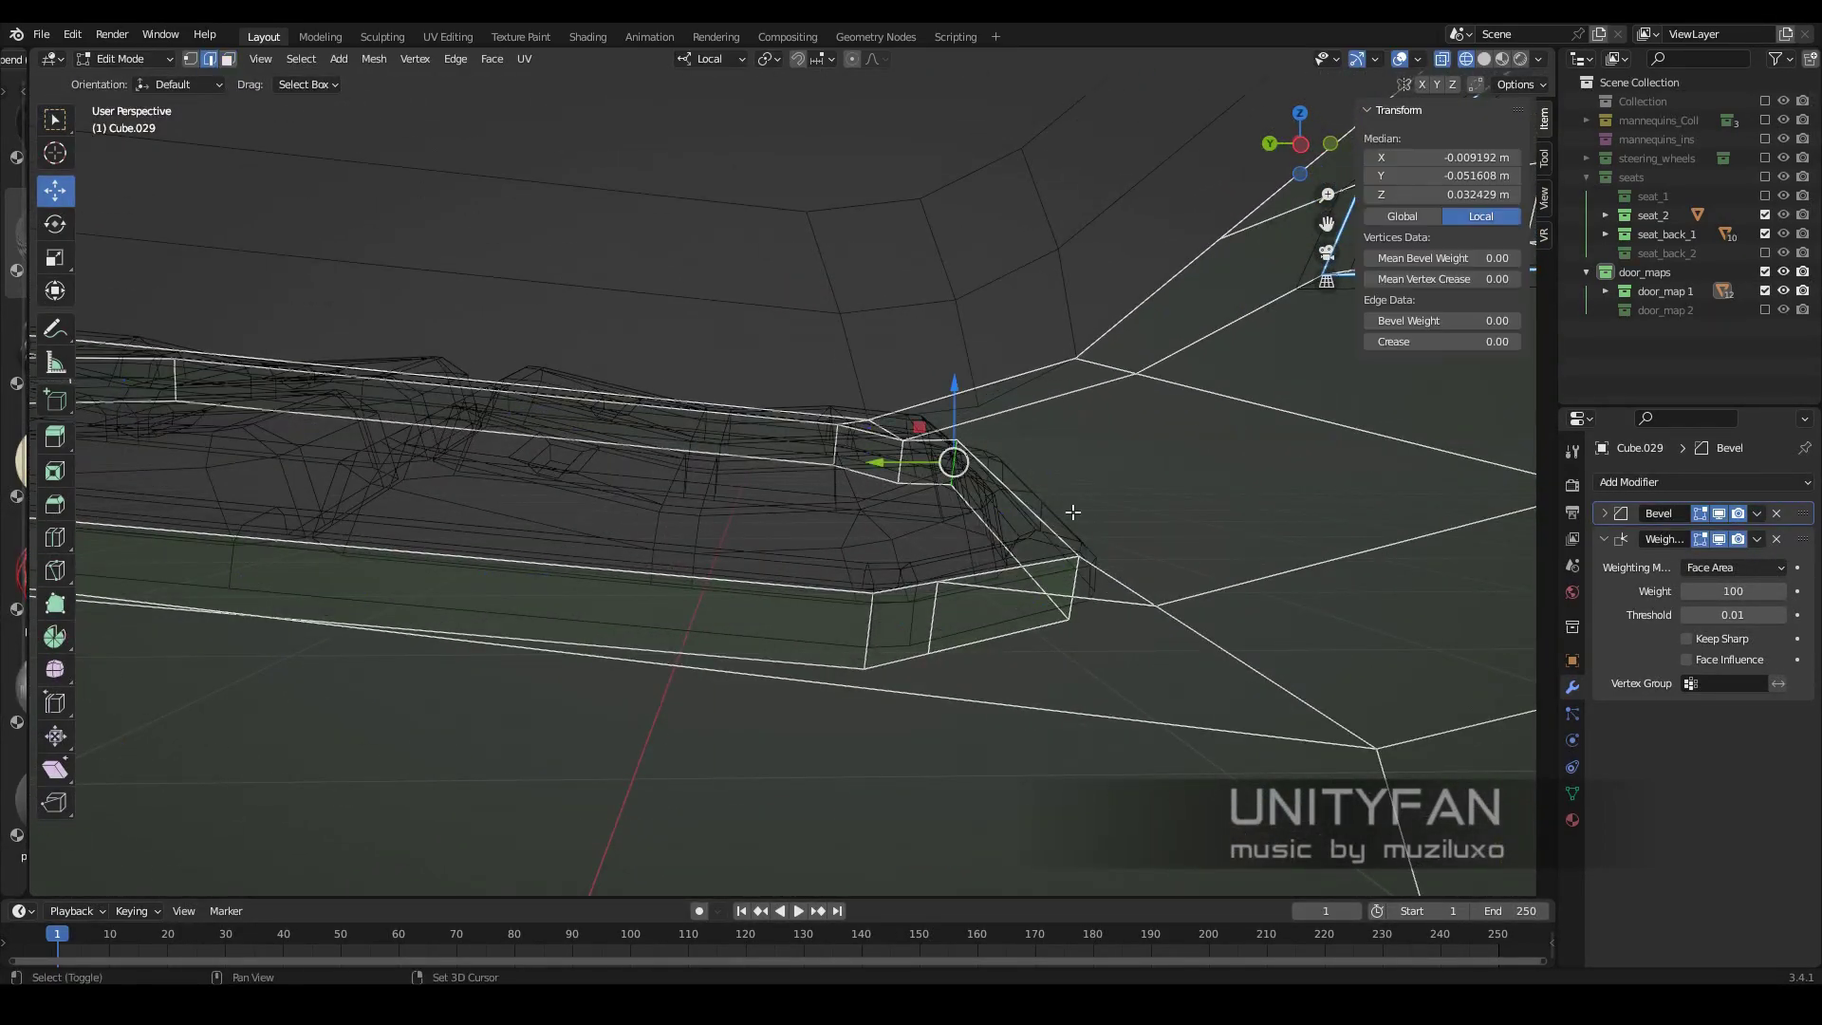
{"action": "left_click", "coordinate": [801, 461]}
{"action": "key", "text": "alt+z"}
{"action": "key", "text": "alt+z"}
{"action": "key", "text": "alt+z"}
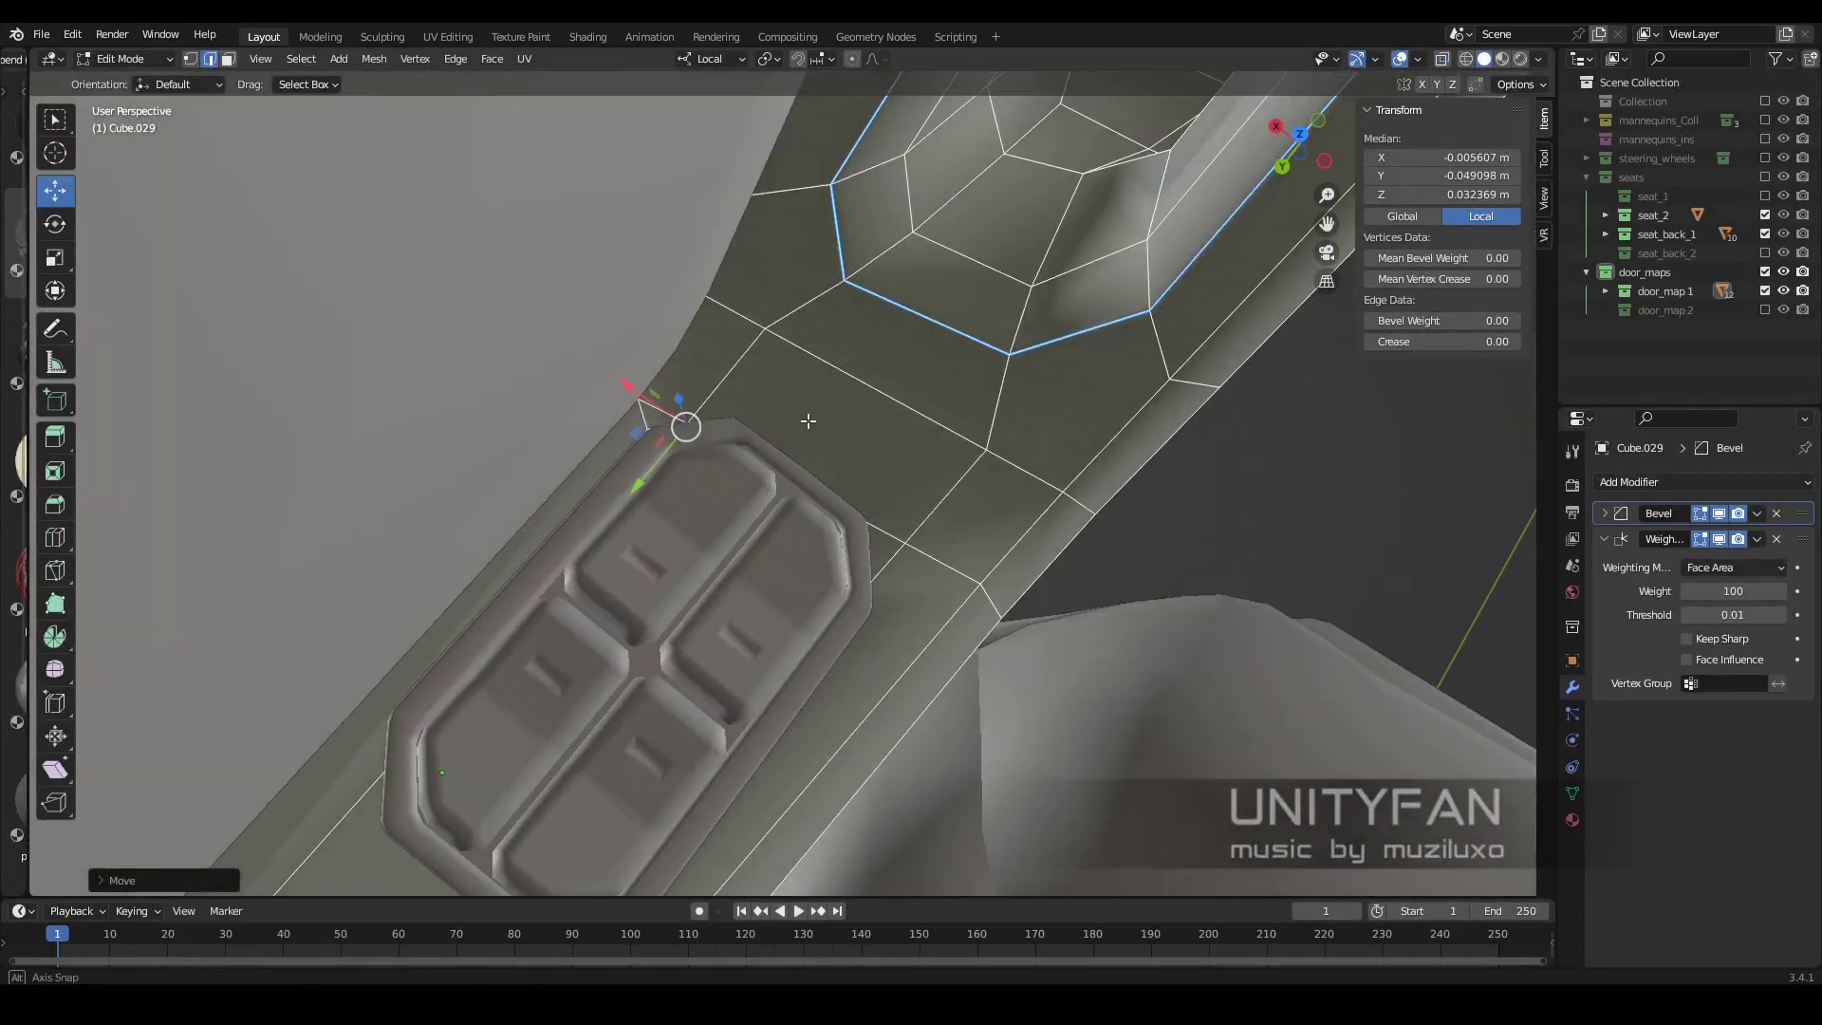
{"action": "key", "text": "alt+z"}
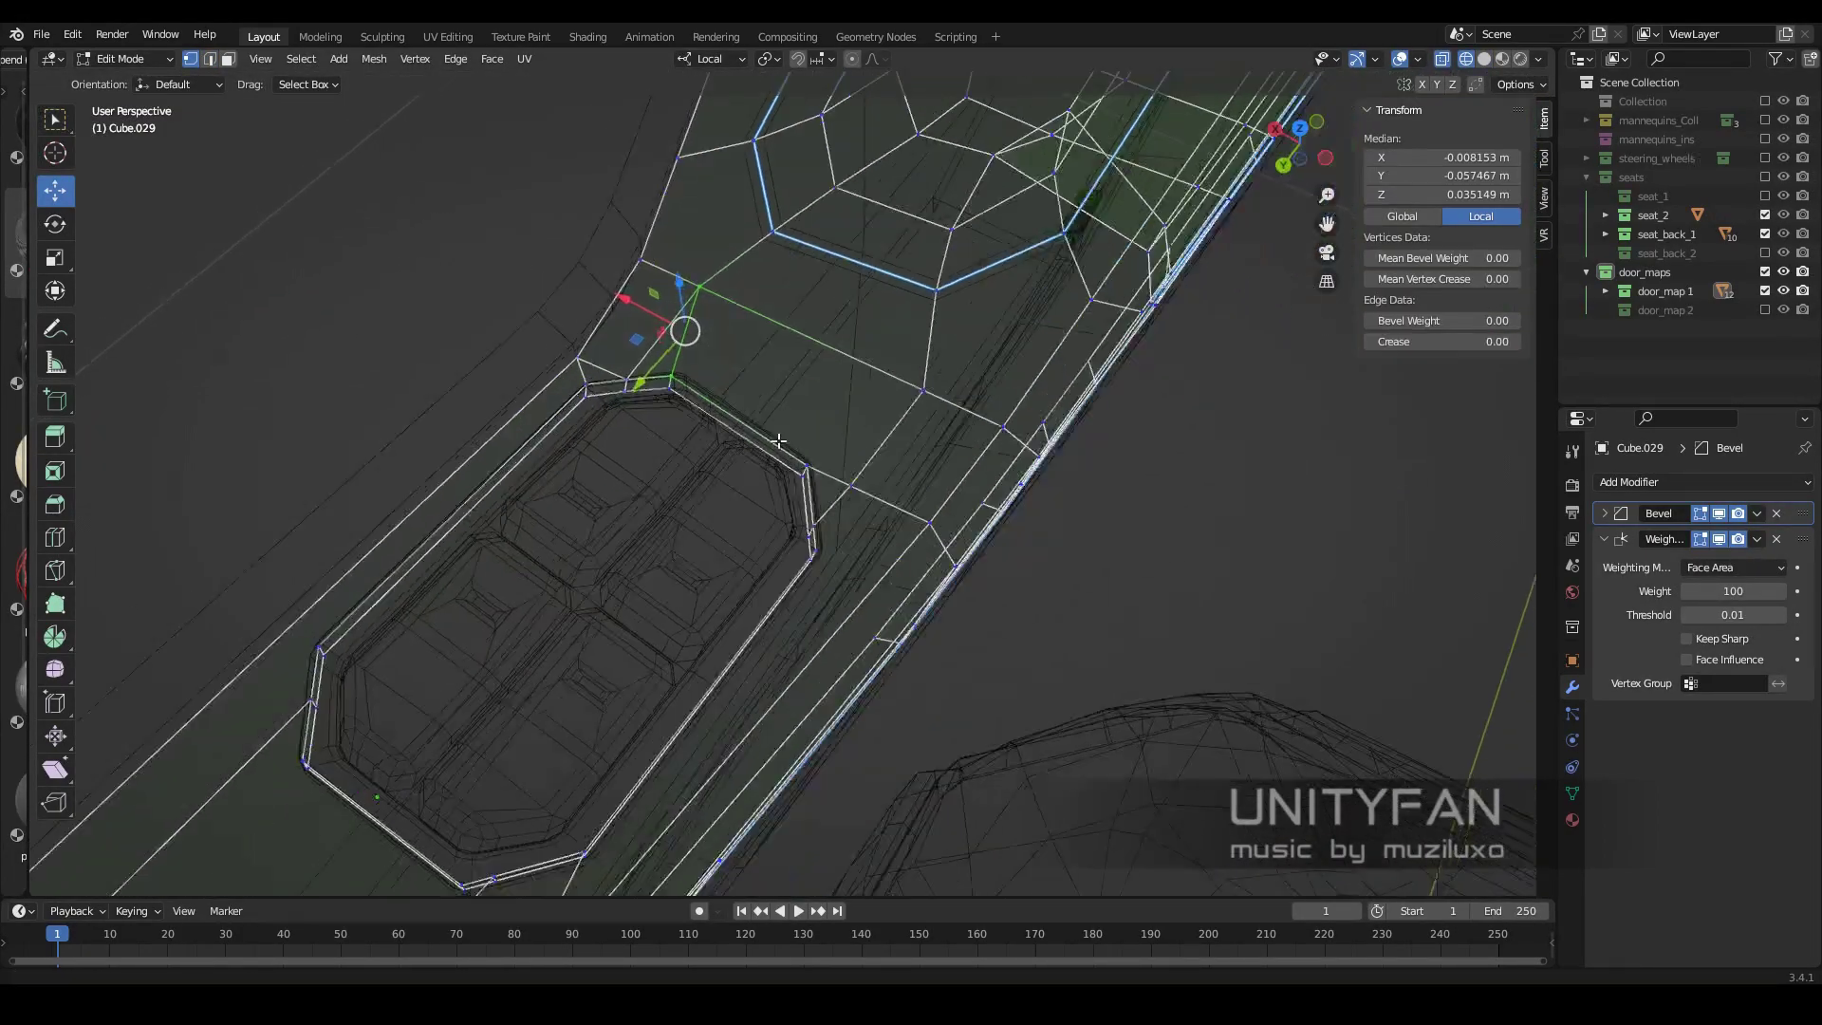
{"action": "mouse_move", "coordinate": [778, 441]}
{"action": "middle_mouse_down"}
{"action": "mouse_move", "coordinate": [940, 593]}
{"action": "mouse_move", "coordinate": [829, 587]}
{"action": "middle_mouse_up"}
{"action": "key", "text": "m"}
{"action": "left_click", "coordinate": [901, 641]}
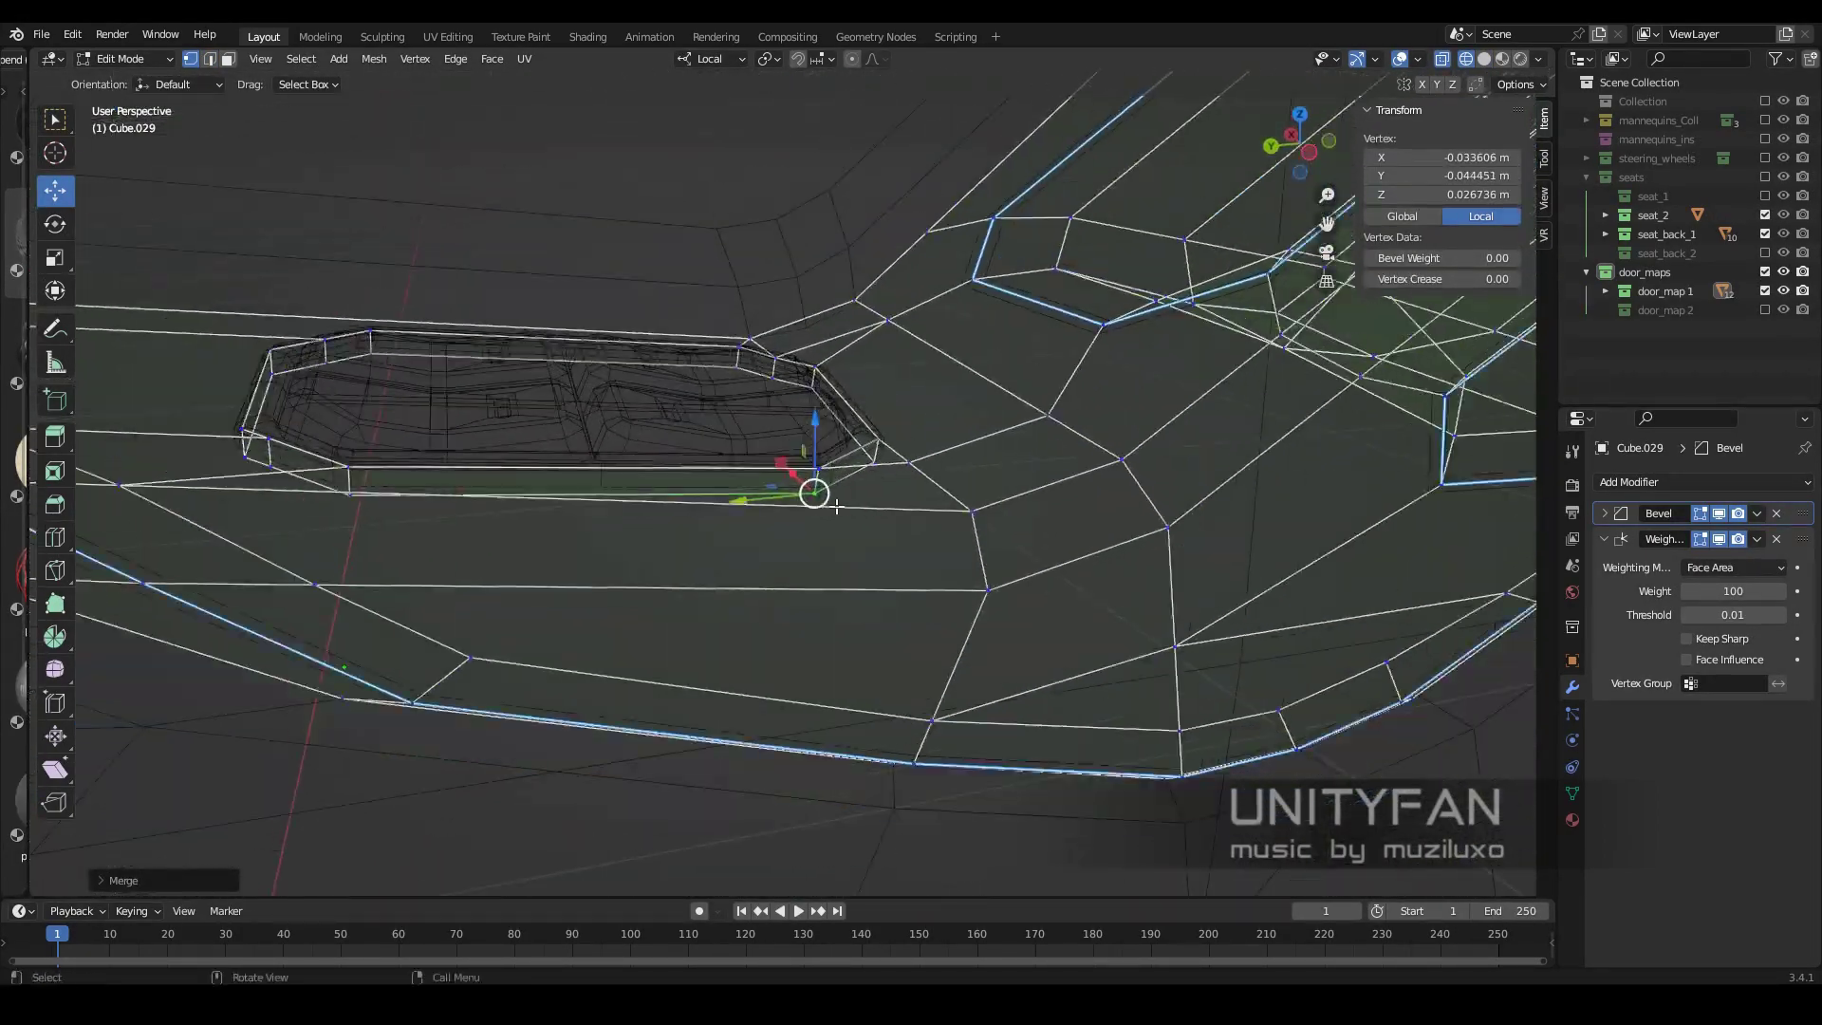
{"action": "key", "text": "Return"}
{"action": "mouse_move", "coordinate": [805, 648]}
{"action": "middle_mouse_down"}
{"action": "mouse_move", "coordinate": [797, 518]}
{"action": "mouse_move", "coordinate": [835, 581]}
{"action": "middle_mouse_up"}
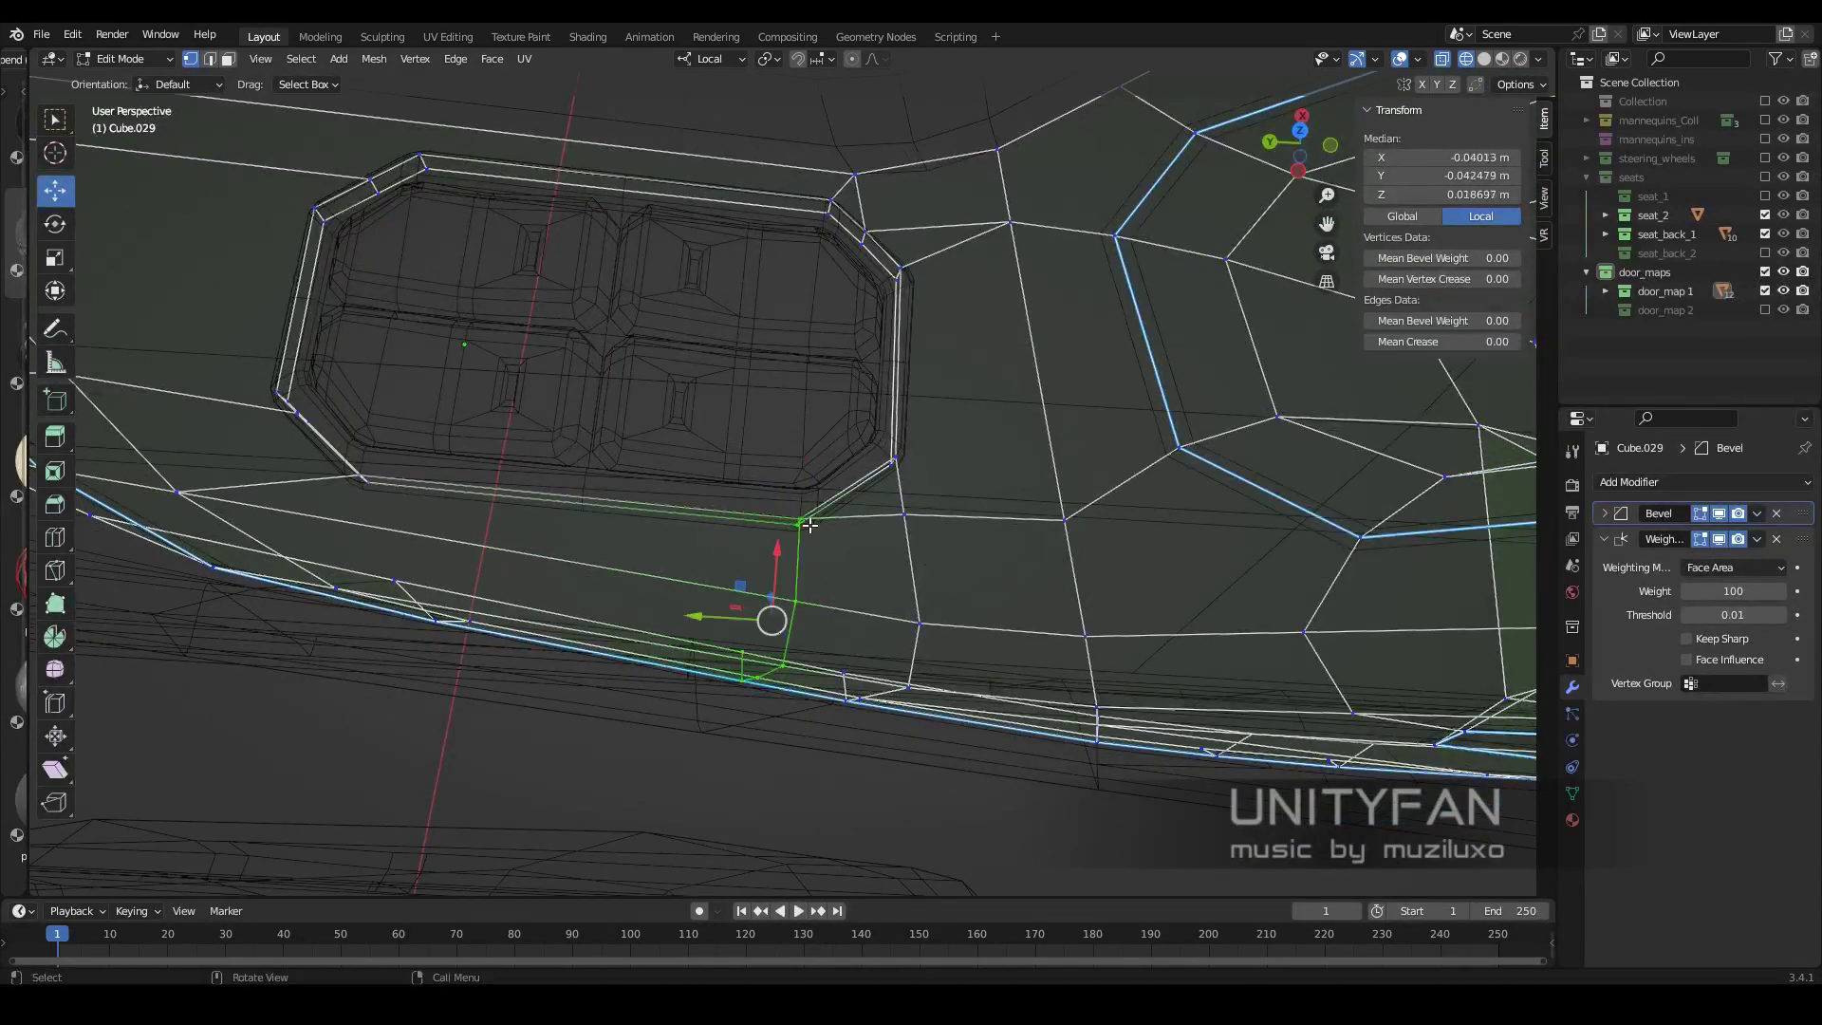
In wireframe, collapse the short pad-corner edge at center and cut a new corner edge
{"action": "key", "text": "z"}
{"action": "left_click", "coordinate": [479, 557]}
{"action": "scroll", "coordinate": [479, 558], "scroll_direction": "up", "scroll_amount": 3}
{"action": "left_click", "coordinate": [717, 572]}
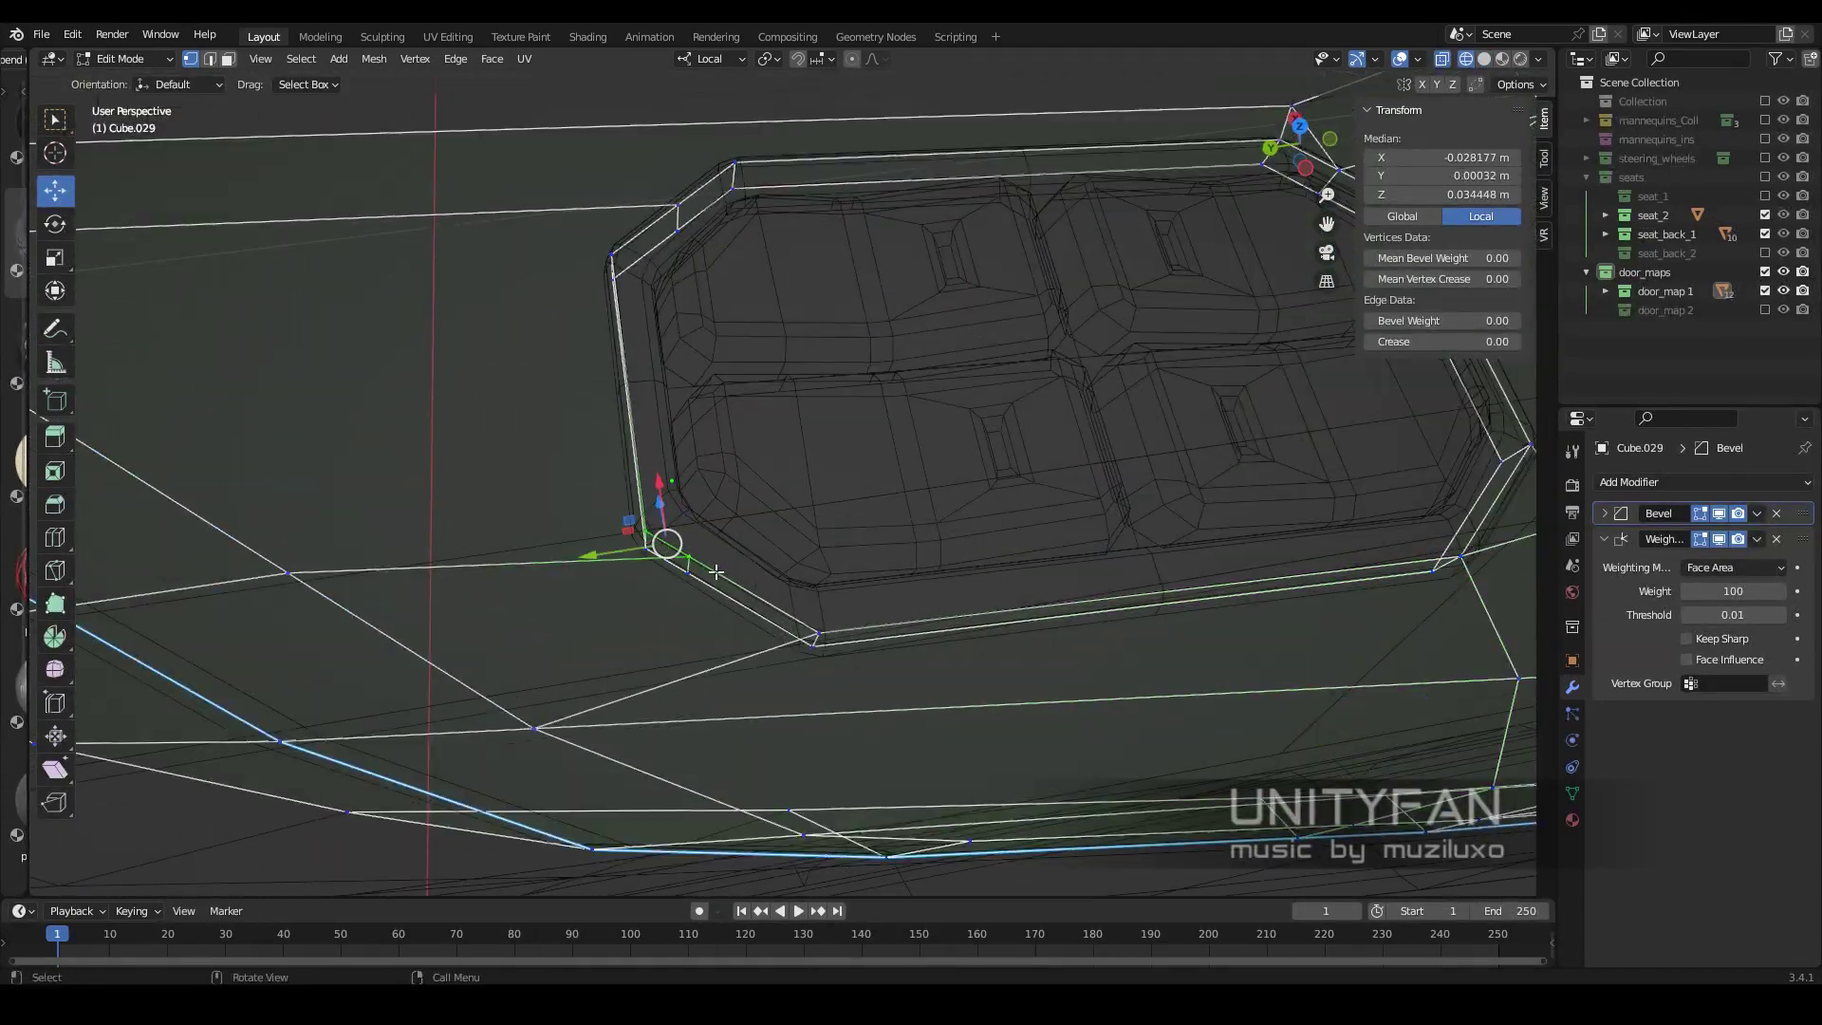
{"action": "key", "text": "m"}
{"action": "left_click", "coordinate": [655, 568]}
{"action": "middle_click_drag", "start_coordinate": [671, 92], "coordinate": [746, 403], "text": "shift"}
{"action": "middle_click_drag", "start_coordinate": [677, 504], "coordinate": [827, 518]}
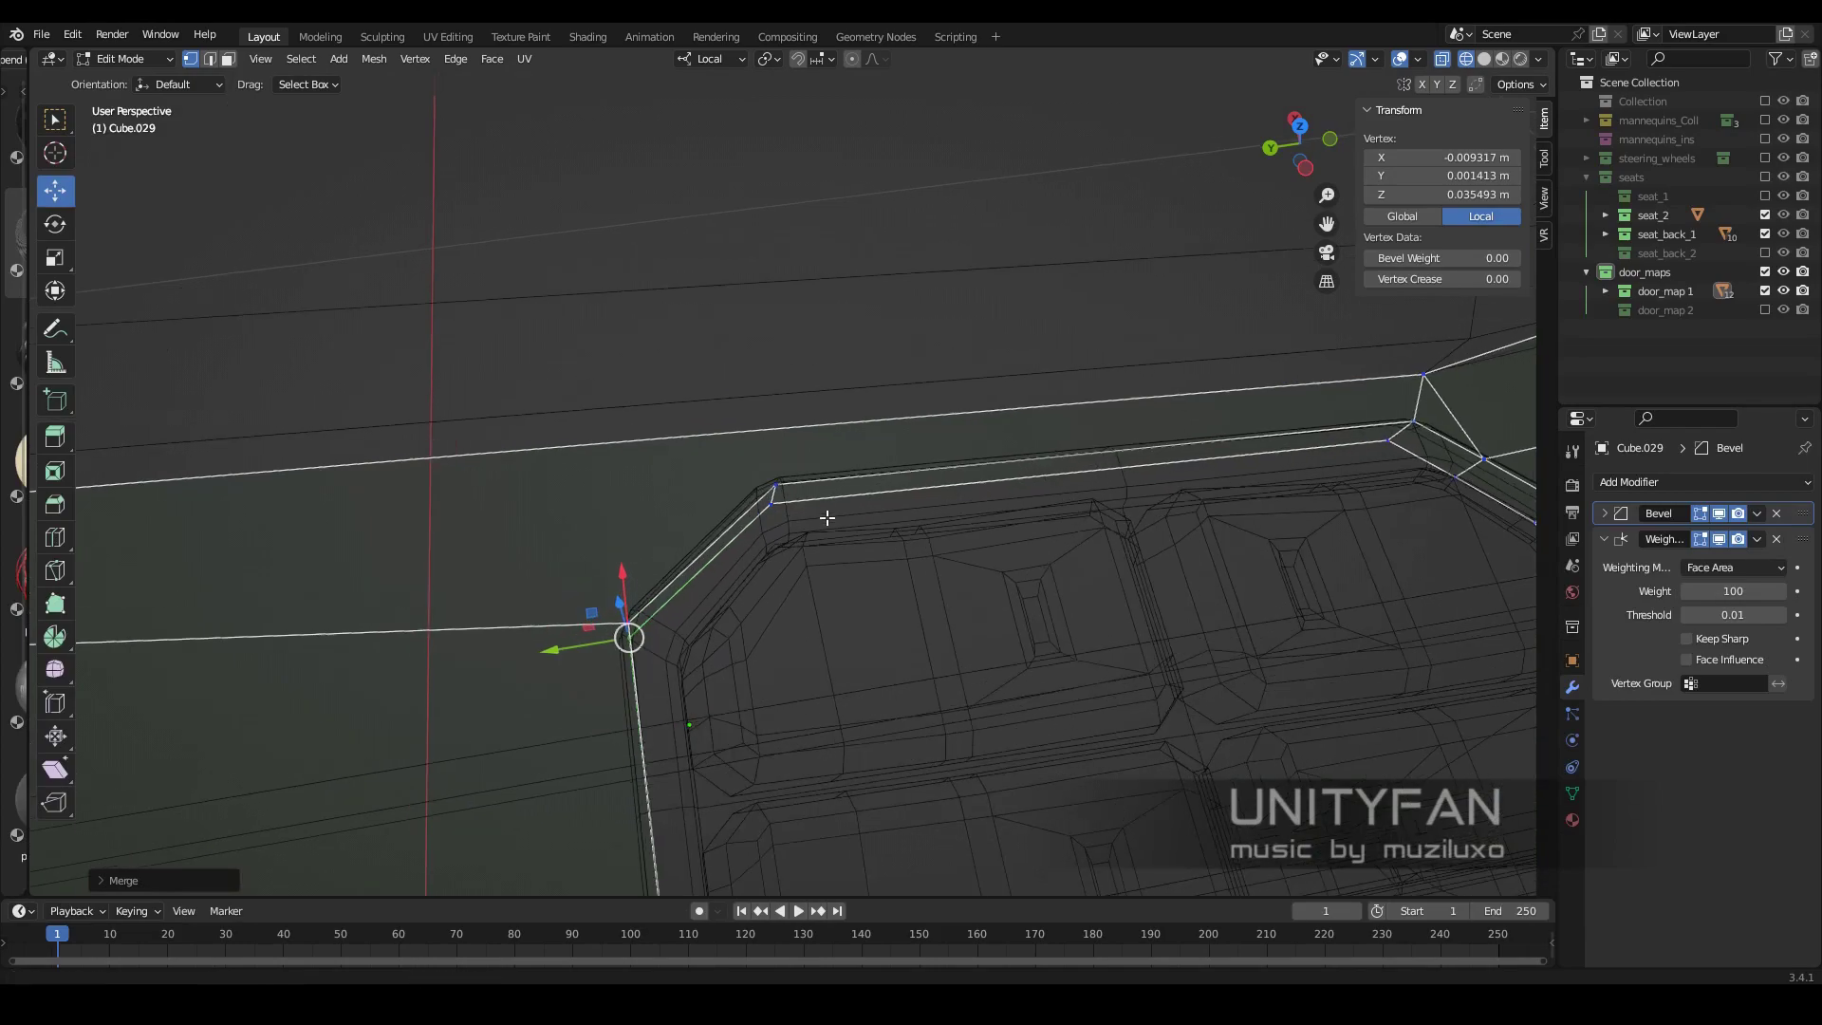
{"action": "key", "text": "Return"}
{"action": "middle_click_drag", "start_coordinate": [756, 457], "coordinate": [948, 530]}
Compare solid and wireframe shading and select the edge loop around the pad
{"action": "middle_click_drag", "start_coordinate": [1016, 634], "coordinate": [965, 686]}
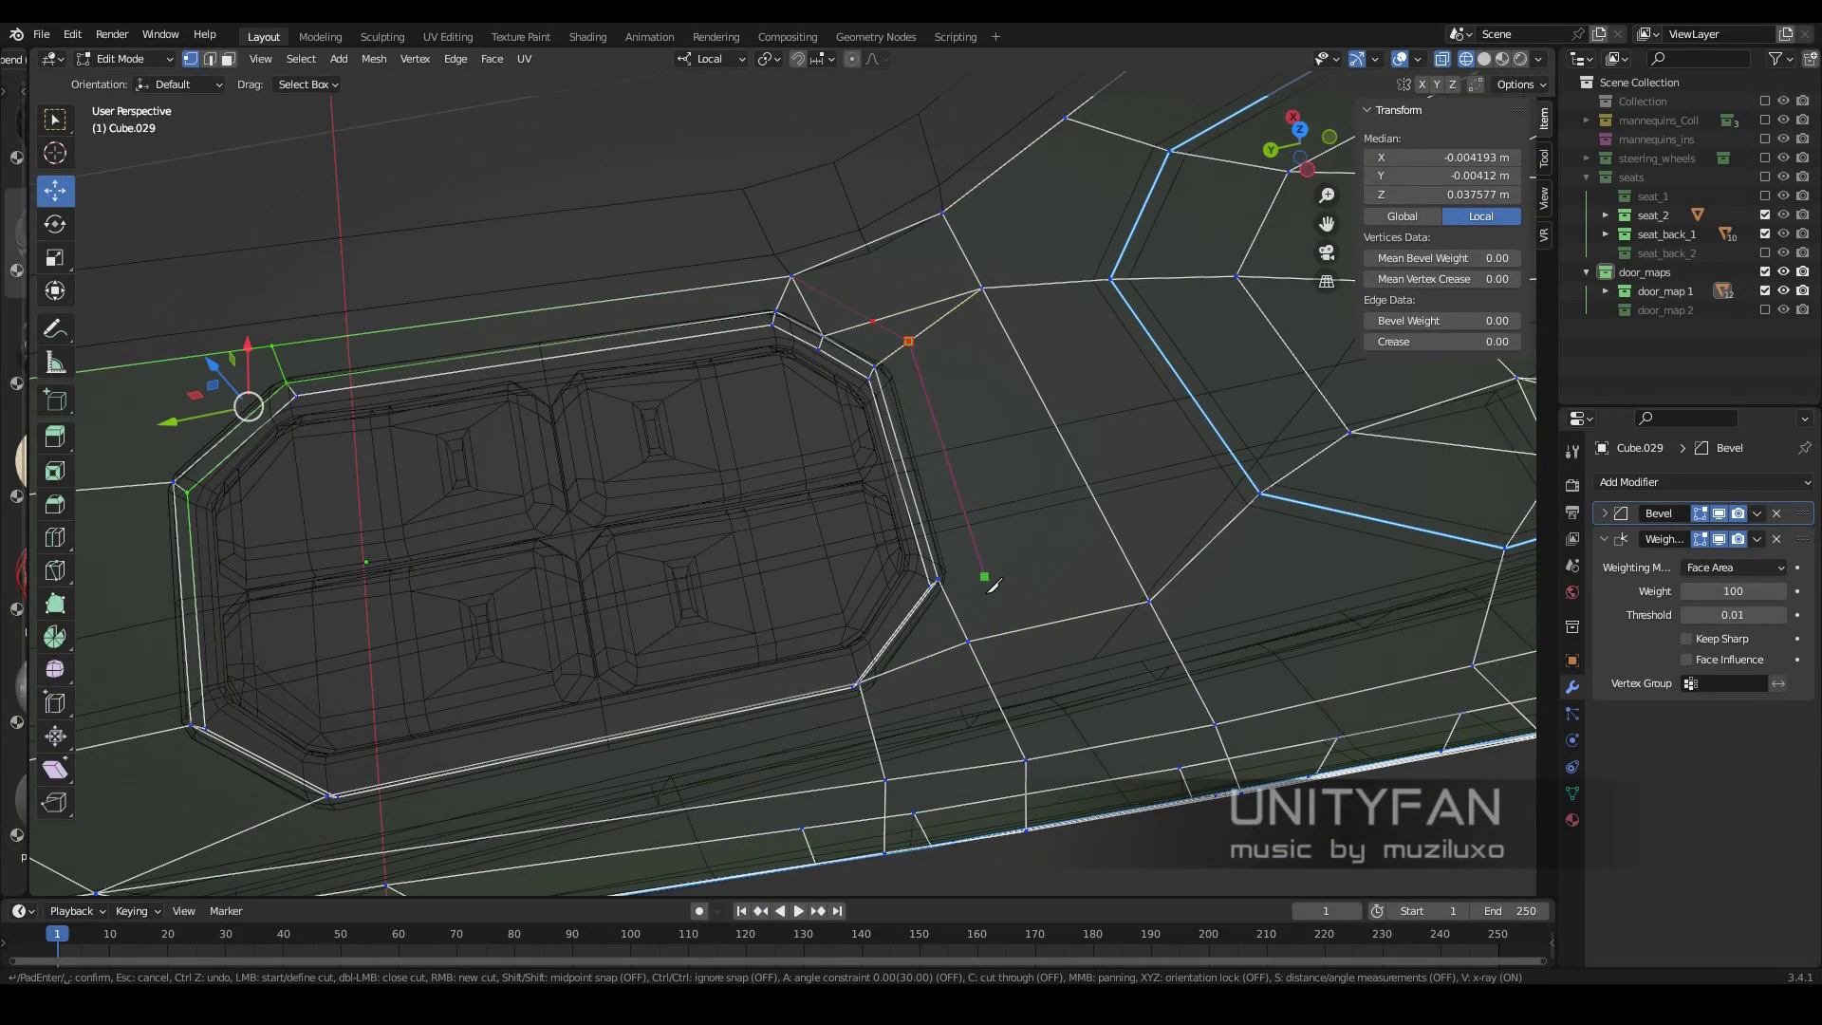
{"action": "middle_click_drag", "start_coordinate": [972, 631], "coordinate": [1035, 630]}
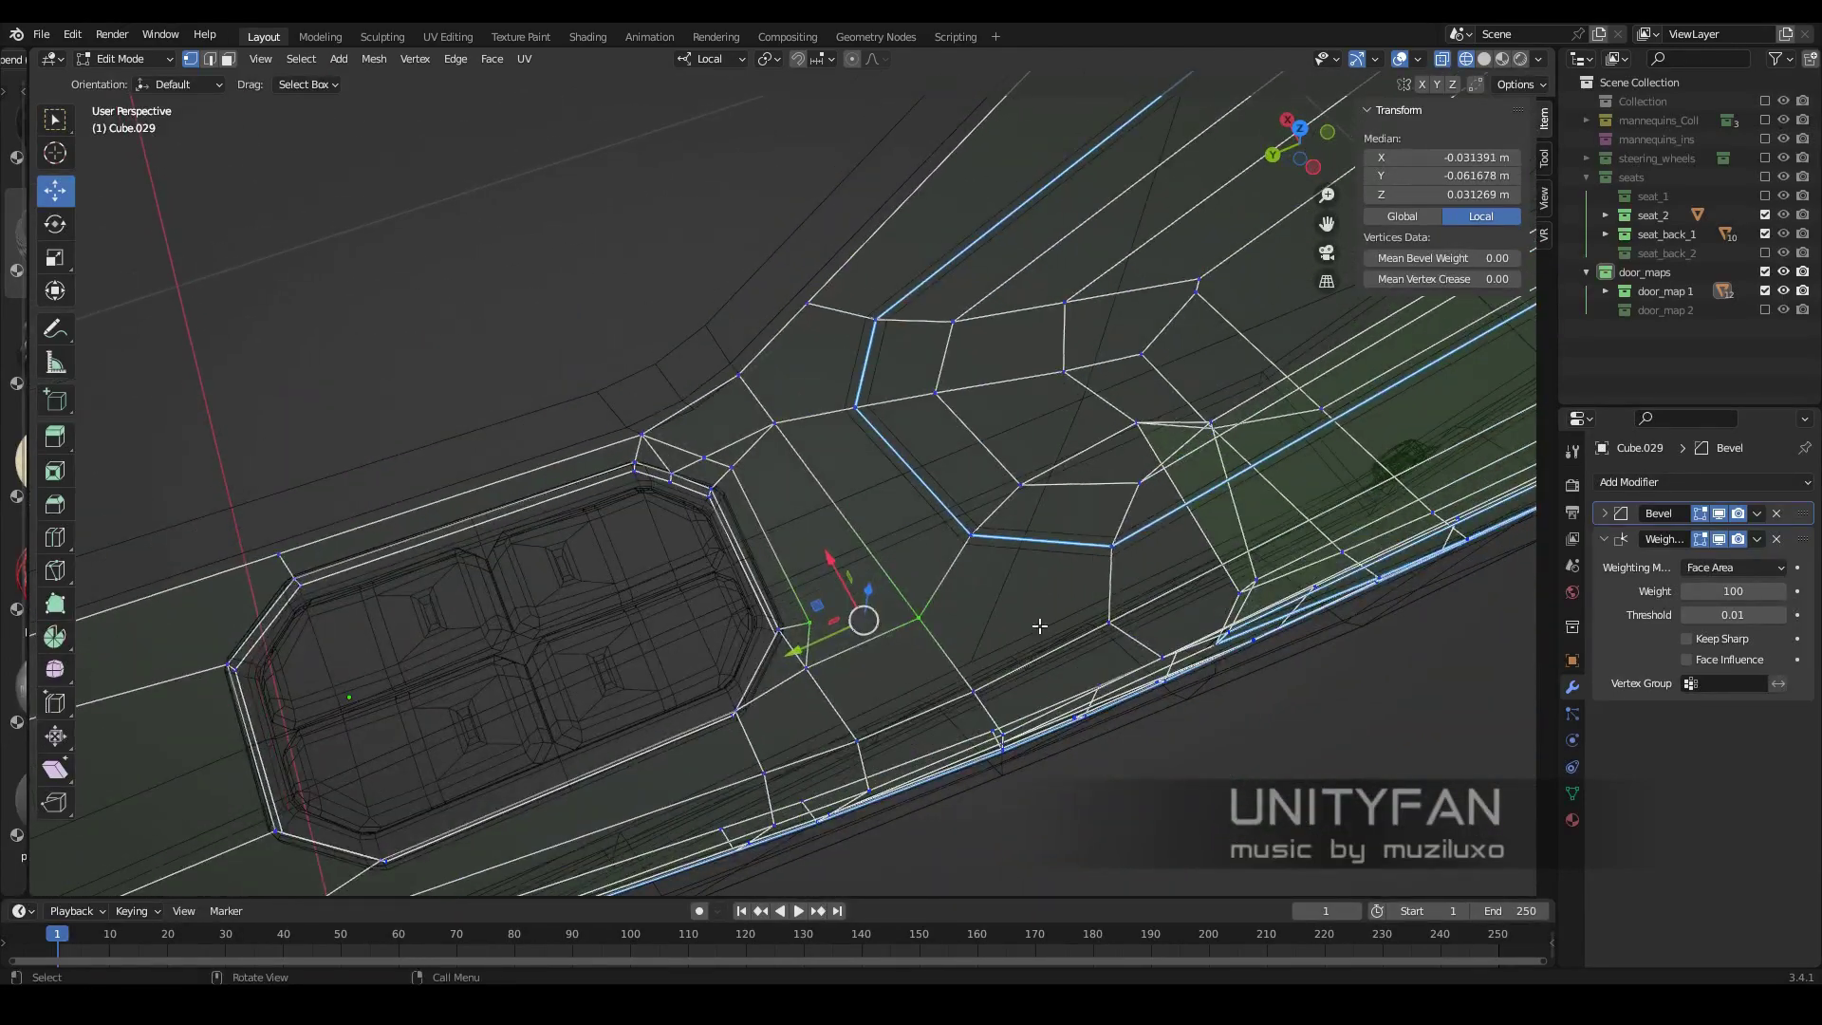
{"action": "key", "text": "z"}
{"action": "left_click", "coordinate": [919, 589]}
{"action": "left_click", "coordinate": [674, 573]}
{"action": "scroll", "coordinate": [746, 461], "scroll_direction": "up", "scroll_amount": 3}
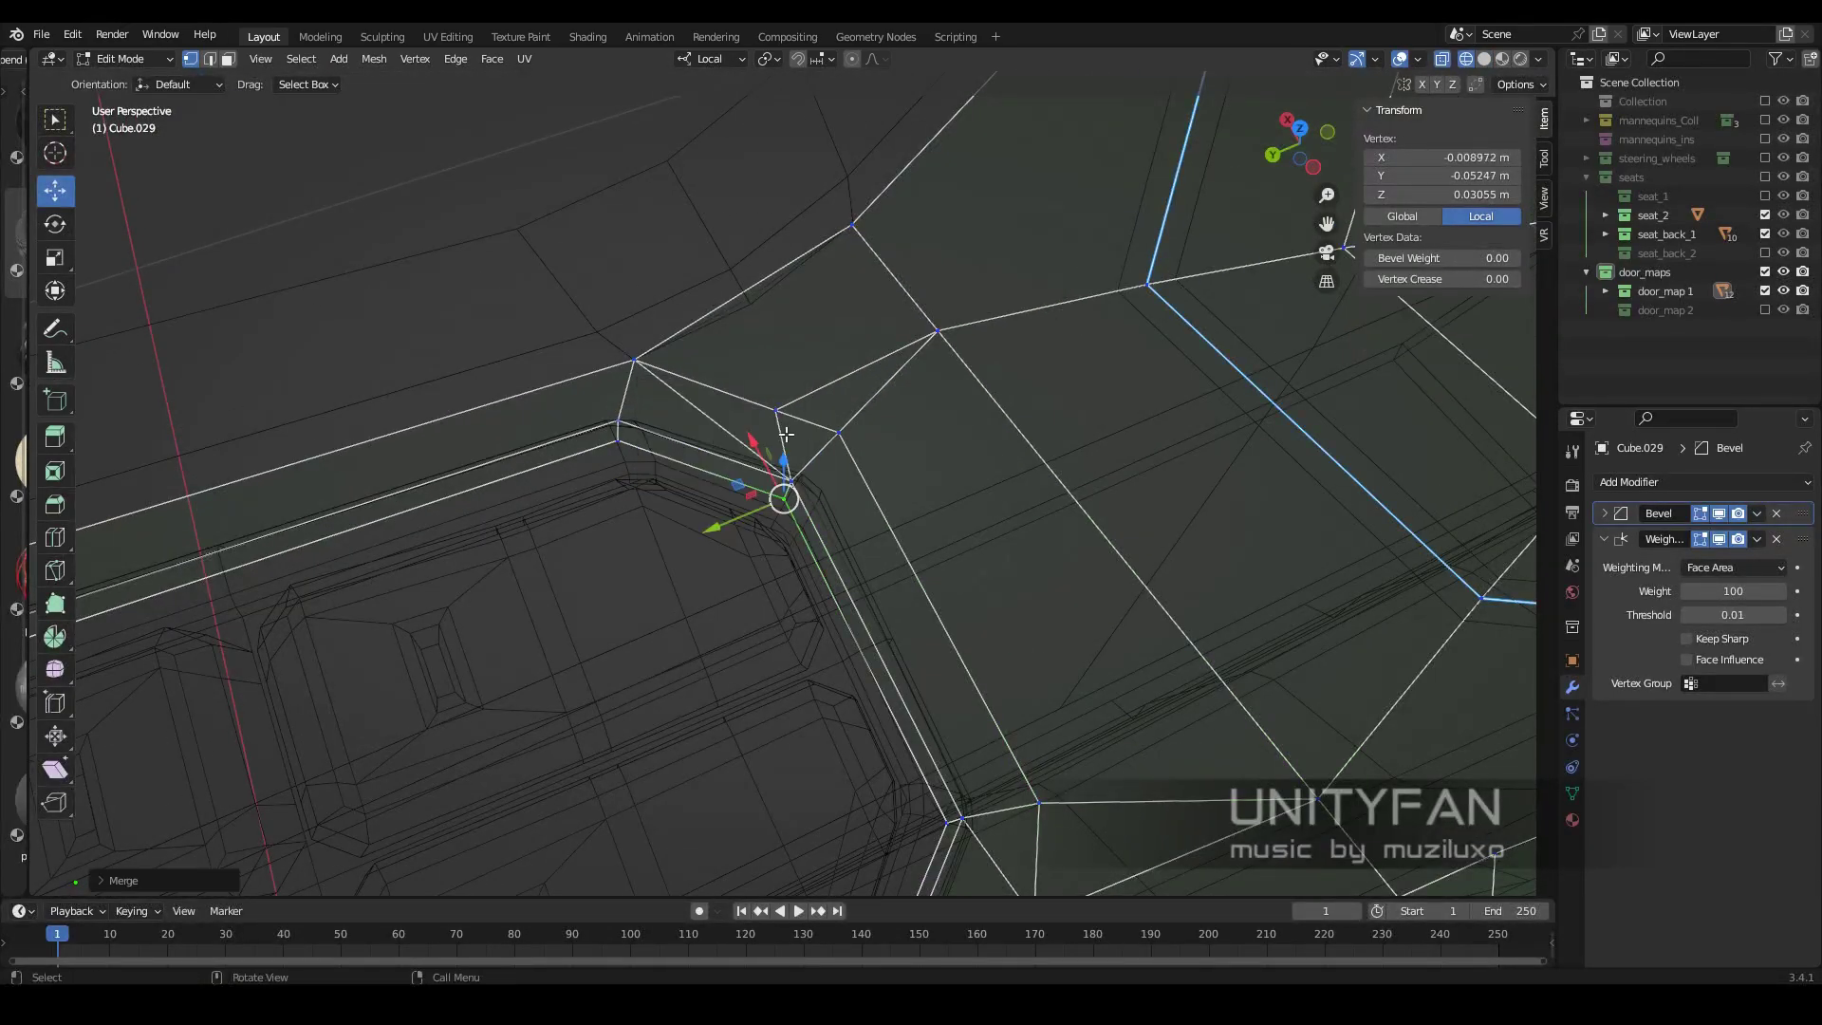
{"action": "scroll", "coordinate": [719, 452], "scroll_direction": "down", "scroll_amount": 3}
{"action": "middle_click_drag", "start_coordinate": [718, 452], "coordinate": [506, 354]}
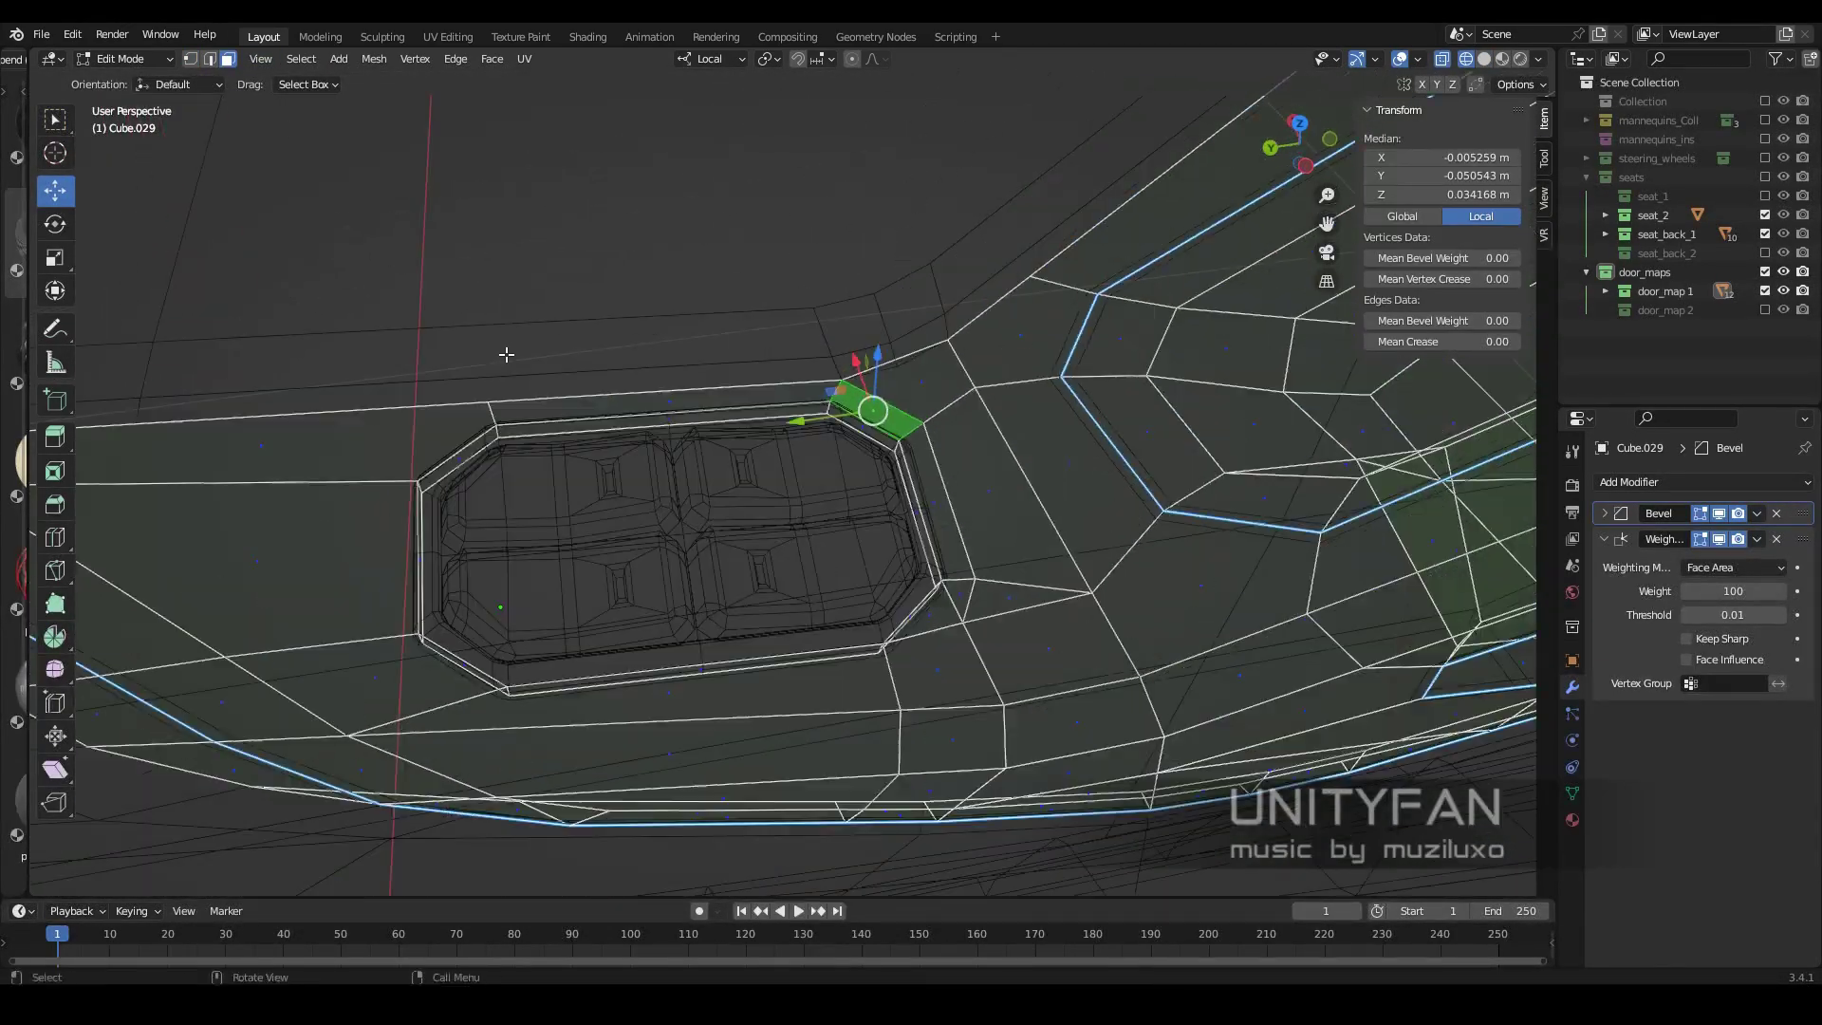
{"action": "left_click", "coordinate": [739, 414], "text": "alt"}
{"action": "middle_click_drag", "start_coordinate": [738, 414], "coordinate": [882, 504]}
{"action": "scroll", "coordinate": [869, 464], "scroll_direction": "down", "scroll_amount": 2}
{"action": "key", "text": "shift+z"}
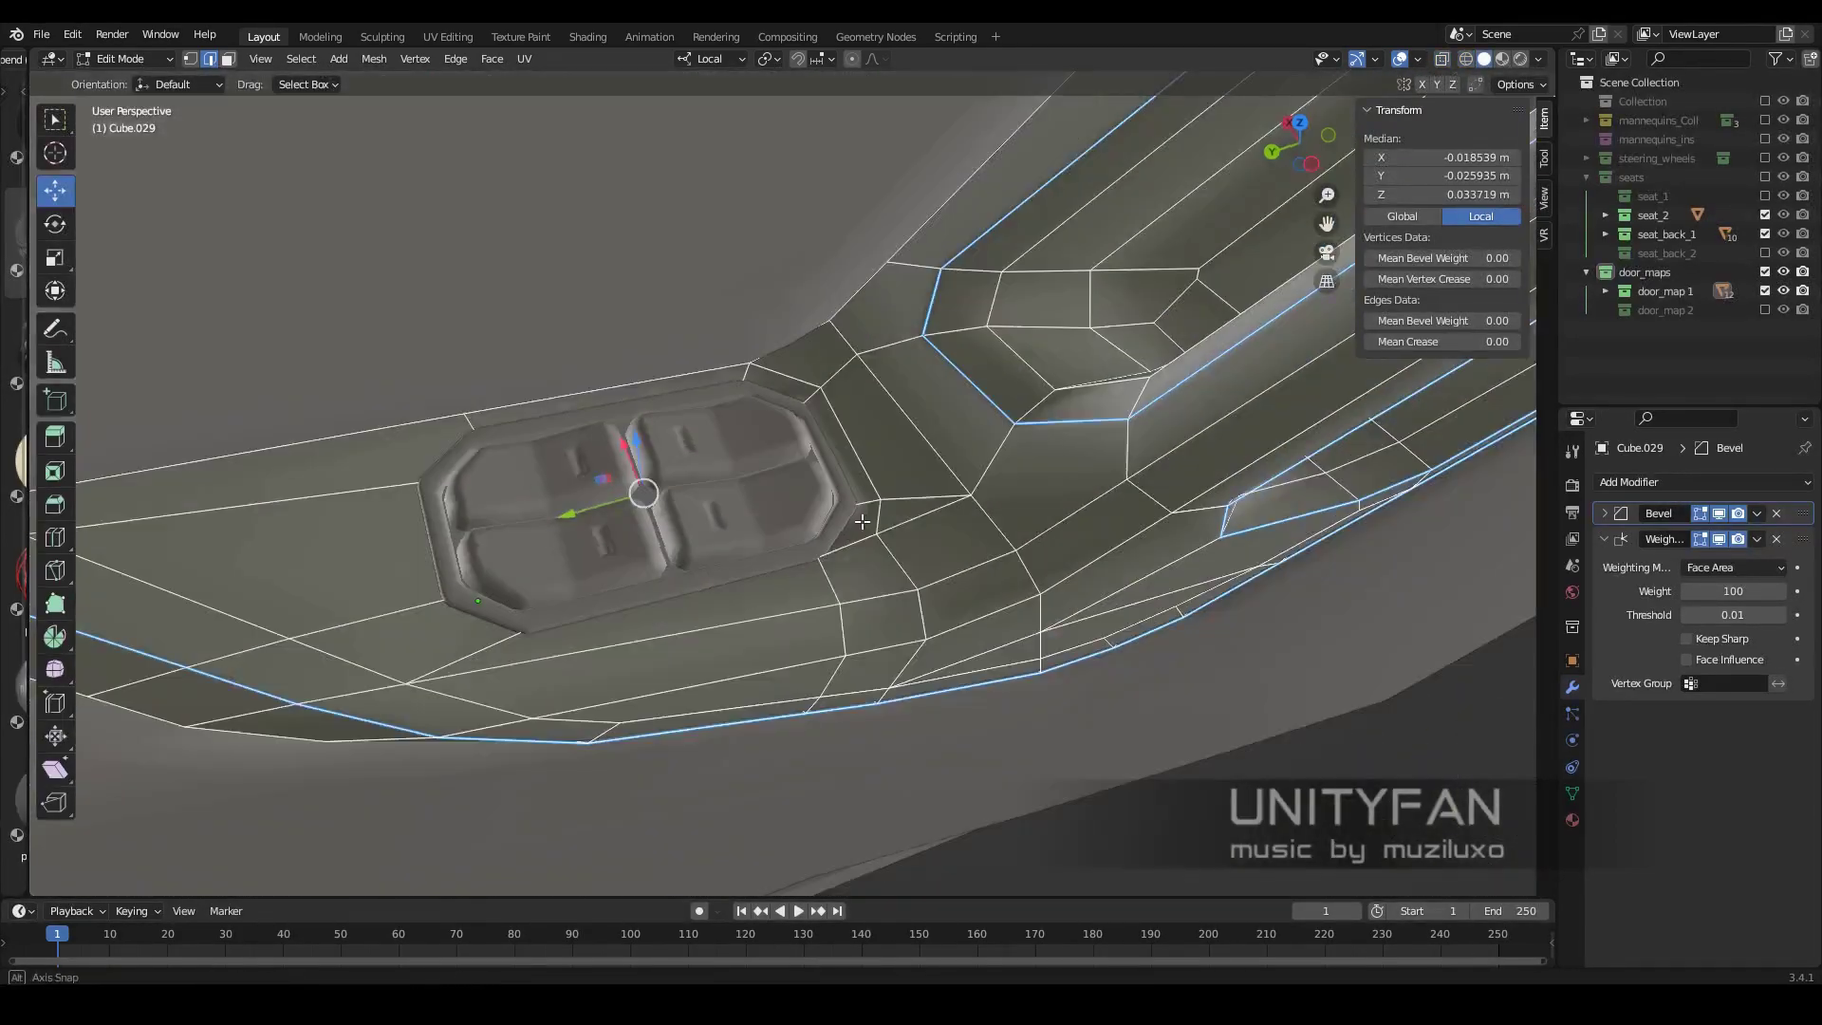
{"action": "key", "text": "shift+z"}
Box-select the vertices around the pad, toggling wireframe, then return to Object Mode
{"action": "key", "text": "shift+z"}
{"action": "key", "text": "Tab"}
{"action": "key", "text": "z"}
{"action": "key", "text": "Tab"}
{"action": "scroll", "coordinate": [840, 703], "scroll_direction": "up", "scroll_amount": 4}
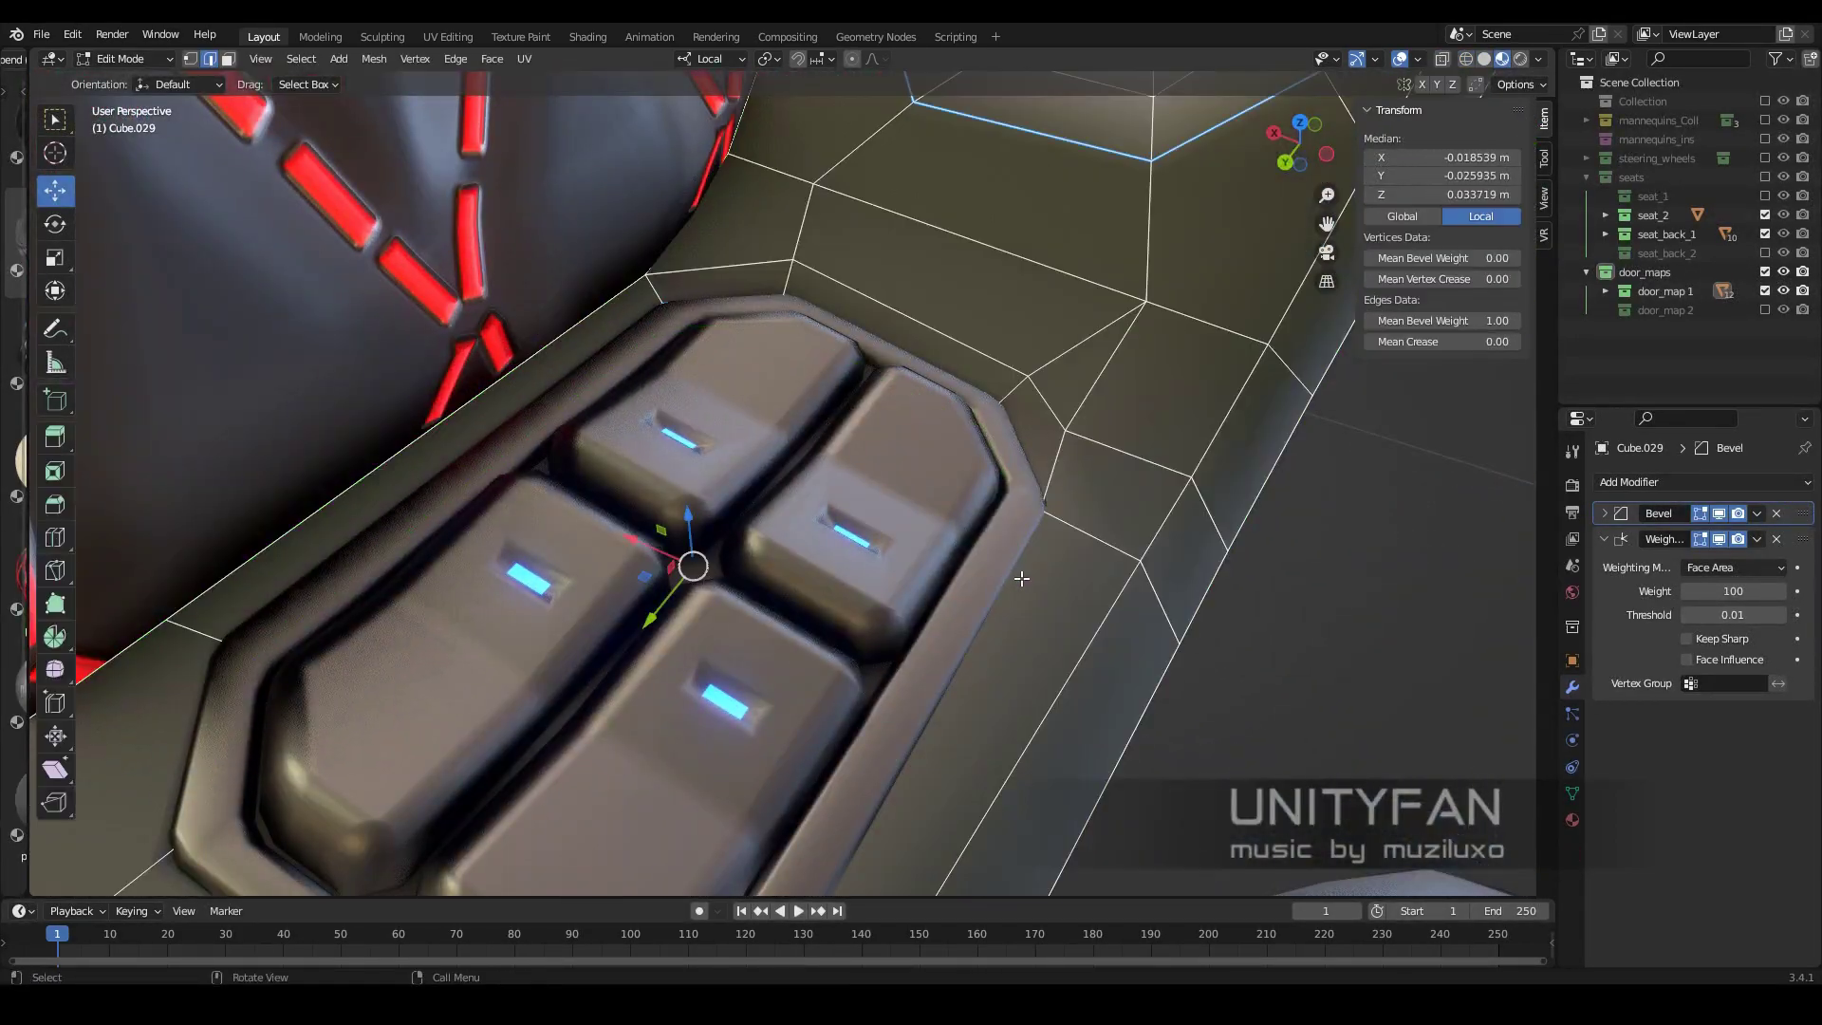
{"action": "middle_click_drag", "start_coordinate": [1016, 569], "coordinate": [854, 494]}
{"action": "key", "text": "shift+z"}
{"action": "left_click_drag", "start_coordinate": [799, 459], "coordinate": [885, 522]}
{"action": "key", "text": "shift+z"}
{"action": "scroll", "coordinate": [885, 521], "scroll_direction": "down", "scroll_amount": 3}
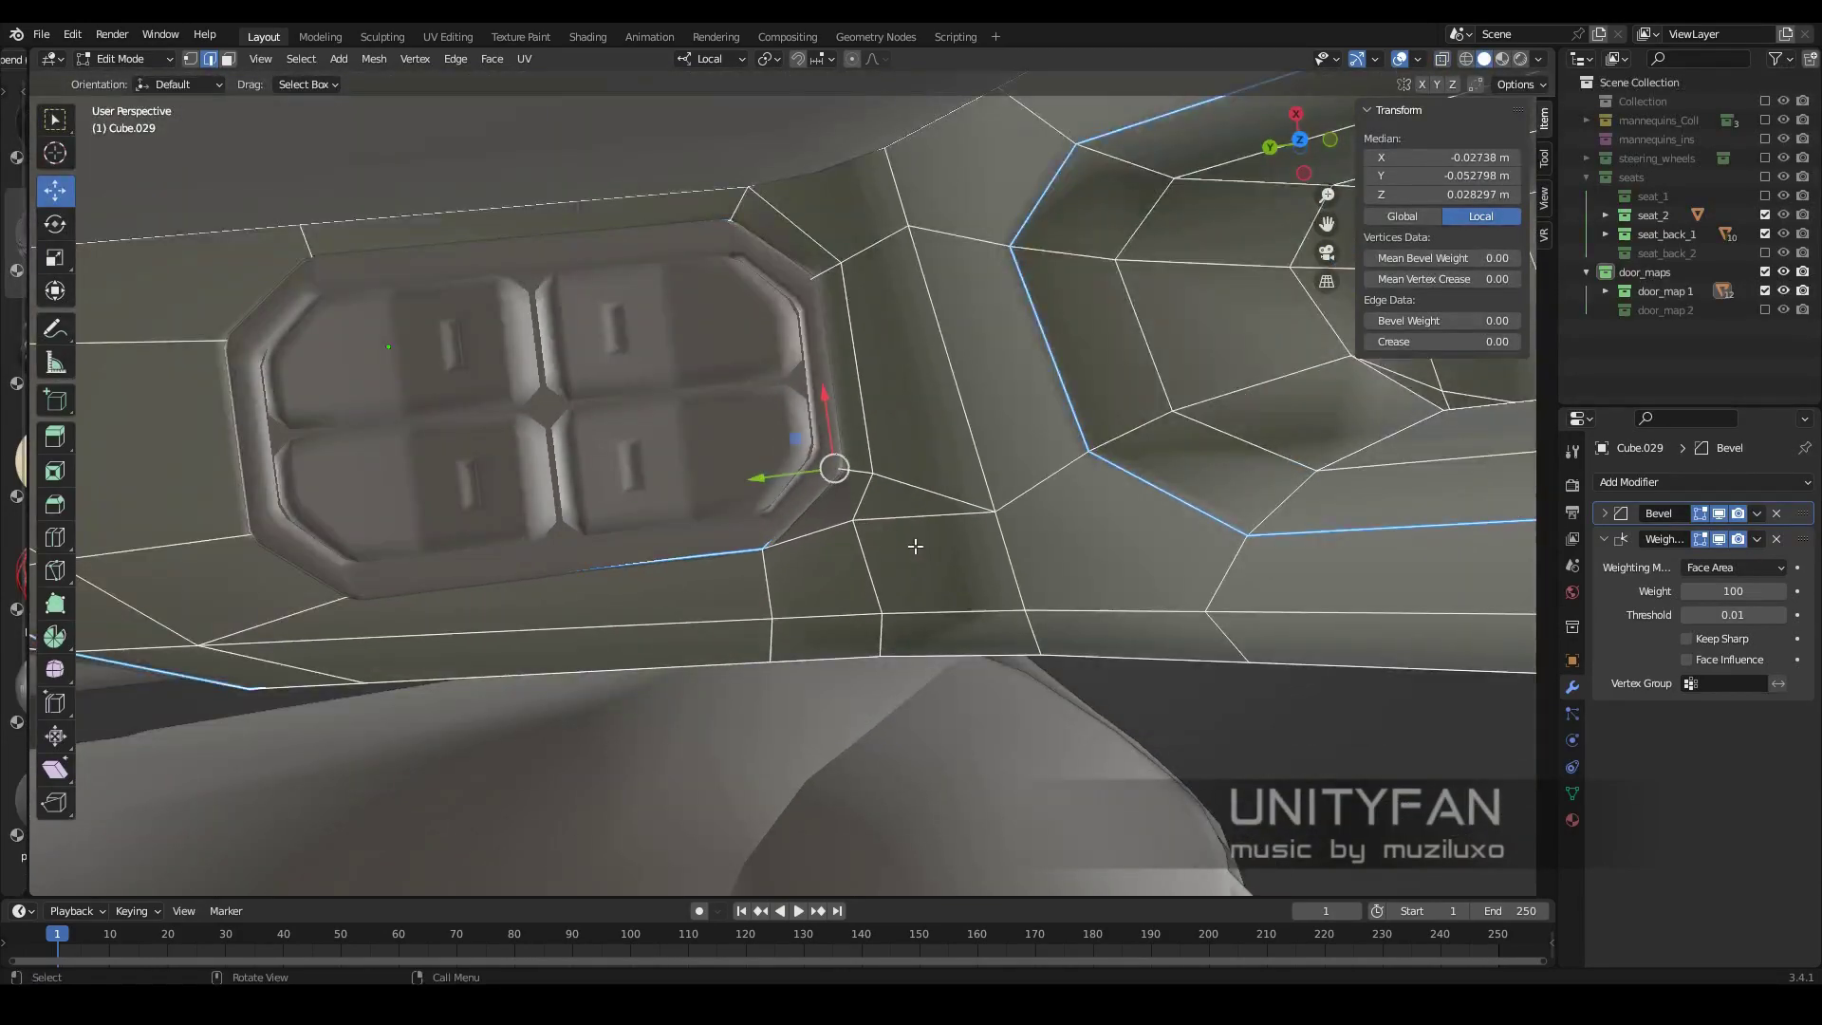
{"action": "key", "text": "Tab"}
{"action": "key", "text": "z"}
{"action": "mouse_move", "coordinate": [839, 646]}
{"action": "middle_mouse_down"}
{"action": "mouse_move", "coordinate": [989, 556]}
{"action": "mouse_move", "coordinate": [938, 556]}
{"action": "mouse_move", "coordinate": [977, 547]}
{"action": "mouse_move", "coordinate": [936, 459]}
{"action": "mouse_move", "coordinate": [1007, 519]}
{"action": "mouse_move", "coordinate": [1048, 493]}
{"action": "mouse_move", "coordinate": [1091, 503]}
{"action": "mouse_move", "coordinate": [961, 460]}
{"action": "mouse_move", "coordinate": [974, 545]}
{"action": "mouse_move", "coordinate": [939, 534]}
{"action": "mouse_move", "coordinate": [880, 300]}
{"action": "mouse_move", "coordinate": [1021, 350]}
{"action": "mouse_move", "coordinate": [759, 636]}
{"action": "mouse_move", "coordinate": [994, 521]}
{"action": "middle_mouse_up"}
Bevel the edge loop around the handle recess
{"action": "scroll", "coordinate": [1048, 492], "scroll_direction": "up", "scroll_amount": 2}
{"action": "key", "text": "Tab"}
{"action": "scroll", "coordinate": [879, 300], "scroll_direction": "up", "scroll_amount": 2}
{"action": "left_click", "coordinate": [756, 642], "text": "alt"}
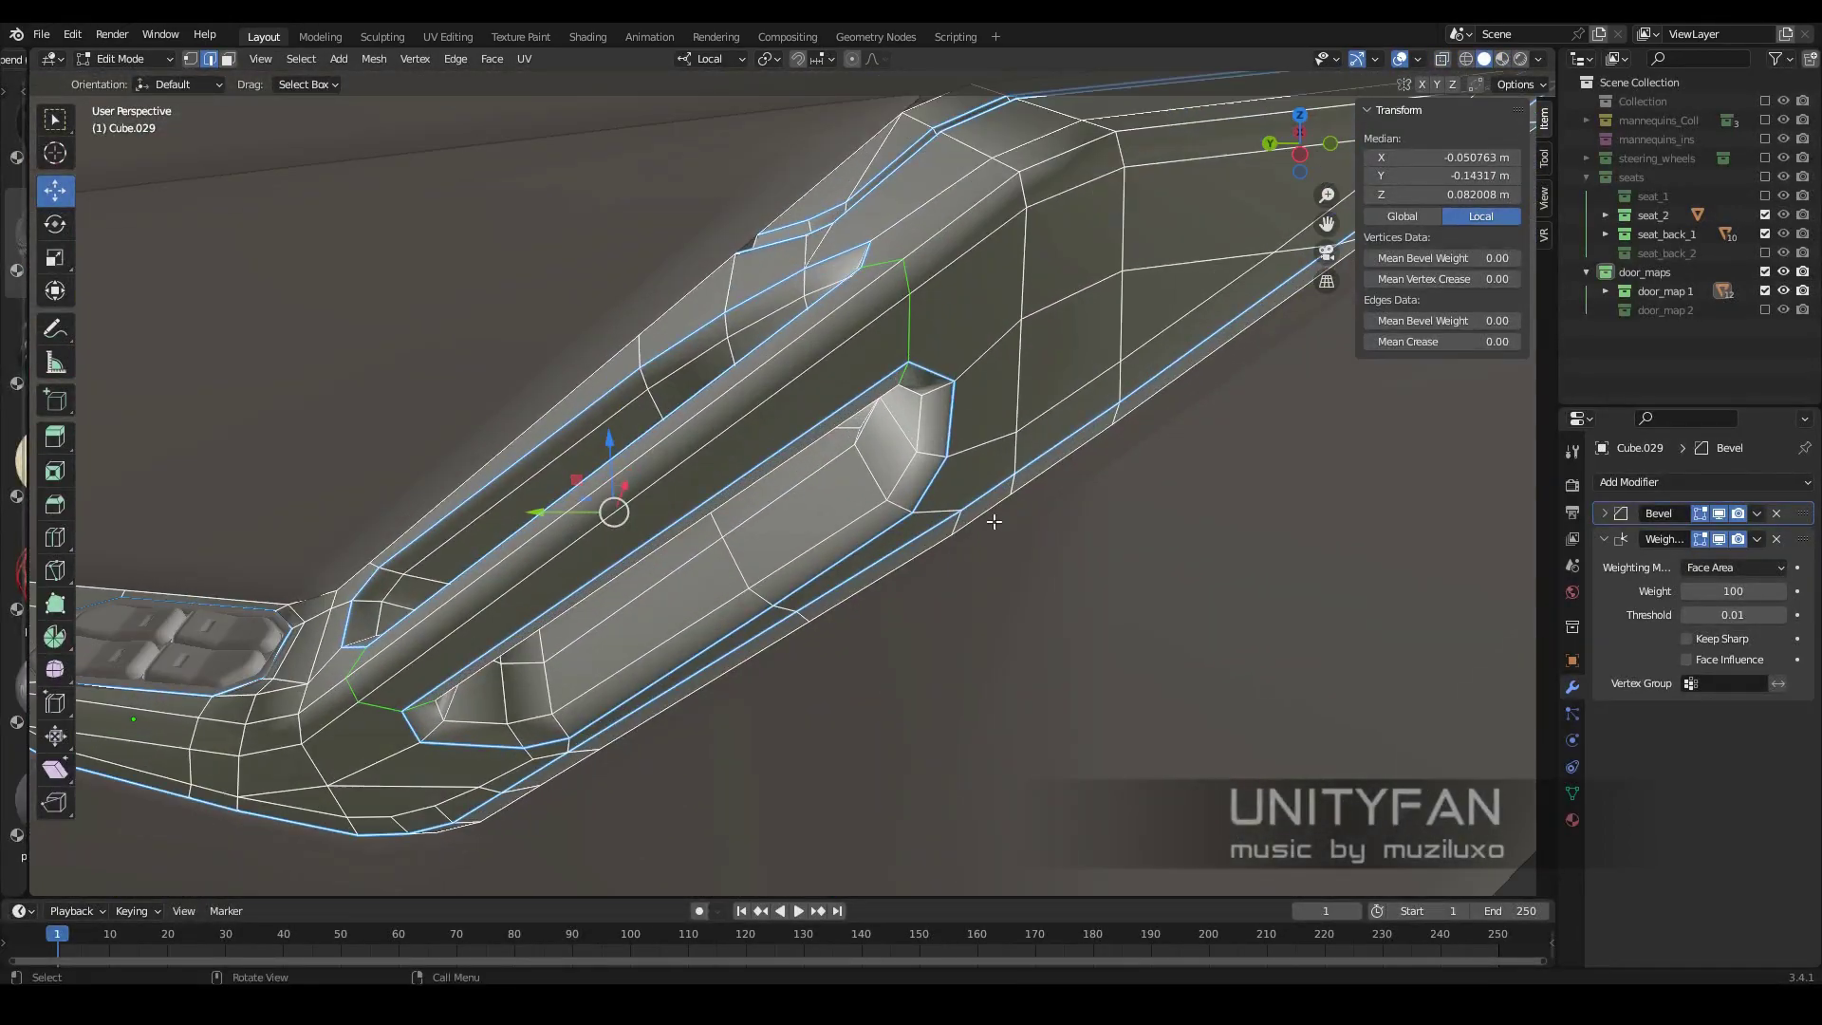
{"action": "left_click", "coordinate": [1082, 544]}
{"action": "scroll", "coordinate": [602, 488], "scroll_direction": "up", "scroll_amount": 3}
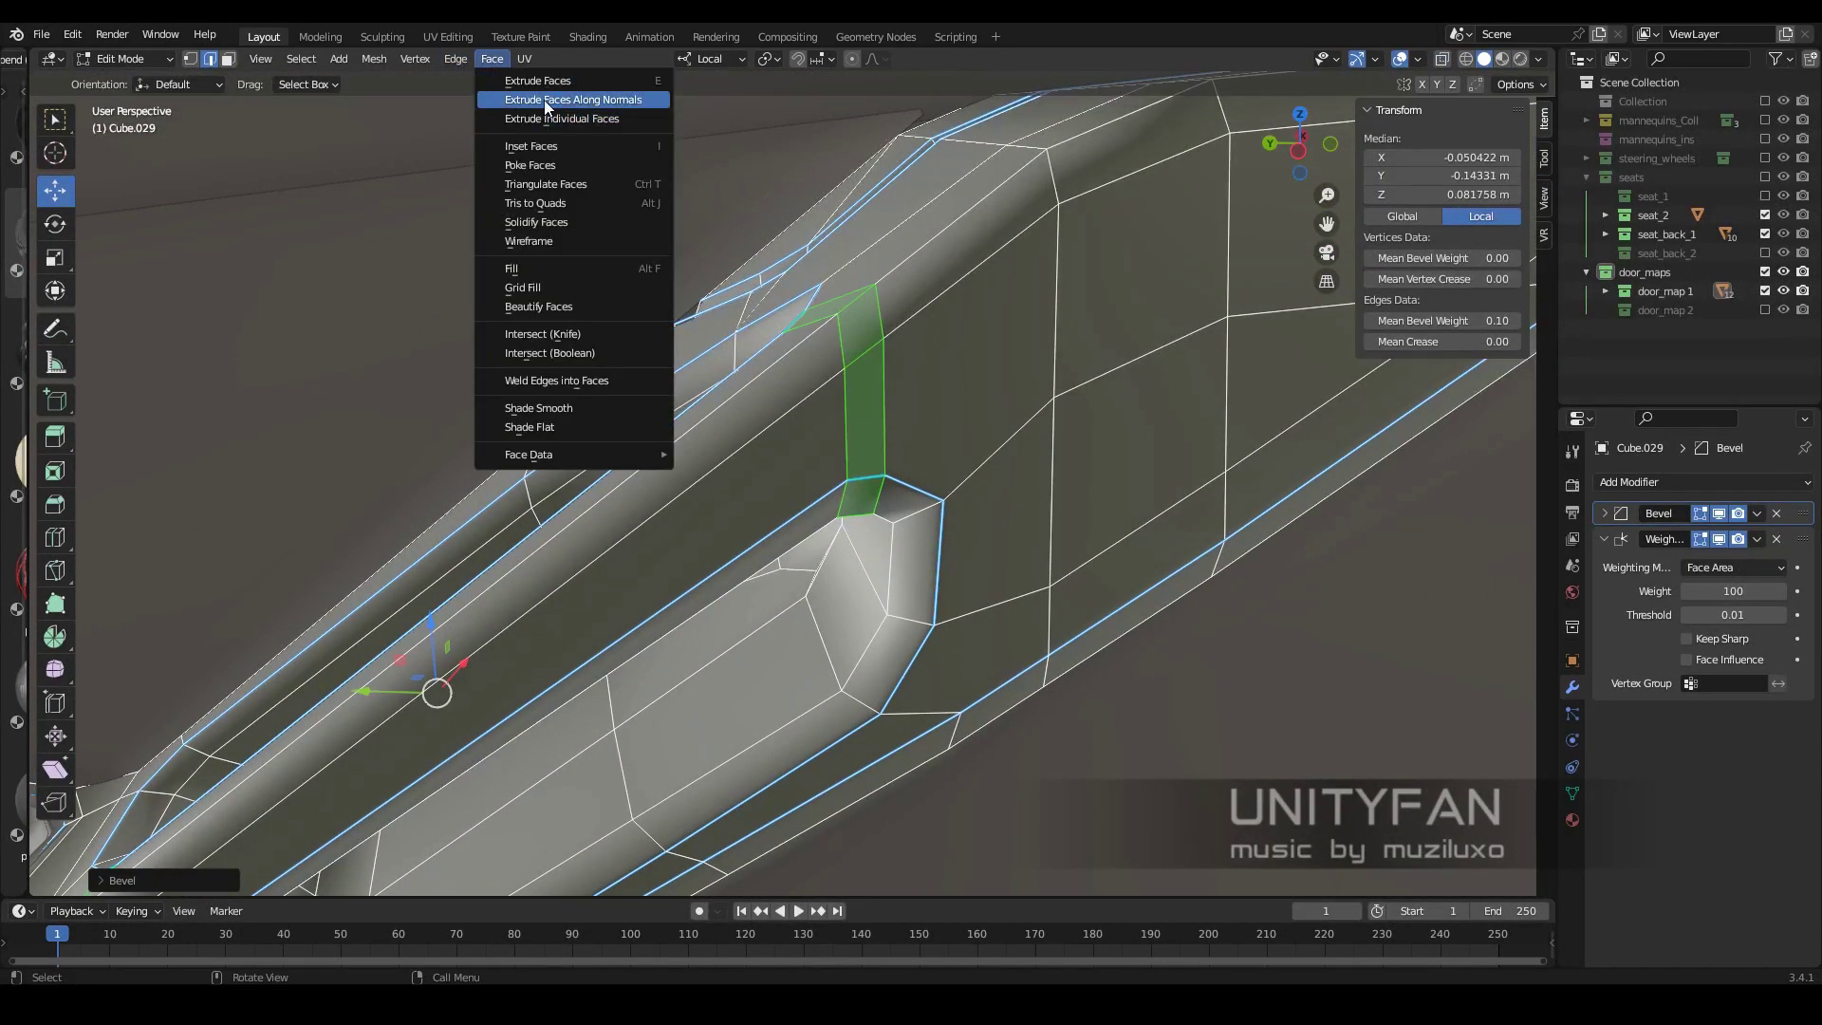
Extrude the handle faces along their normals, add a loop cut, and select an edge beside the recess
{"action": "left_click", "coordinate": [902, 380]}
{"action": "mouse_move", "coordinate": [902, 379]}
{"action": "middle_mouse_down"}
{"action": "mouse_move", "coordinate": [961, 303]}
{"action": "mouse_move", "coordinate": [610, 523]}
{"action": "mouse_move", "coordinate": [888, 463]}
{"action": "mouse_move", "coordinate": [682, 607]}
{"action": "middle_mouse_up"}
{"action": "left_click", "coordinate": [958, 334]}
{"action": "scroll", "coordinate": [682, 607], "scroll_direction": "up", "scroll_amount": 2}
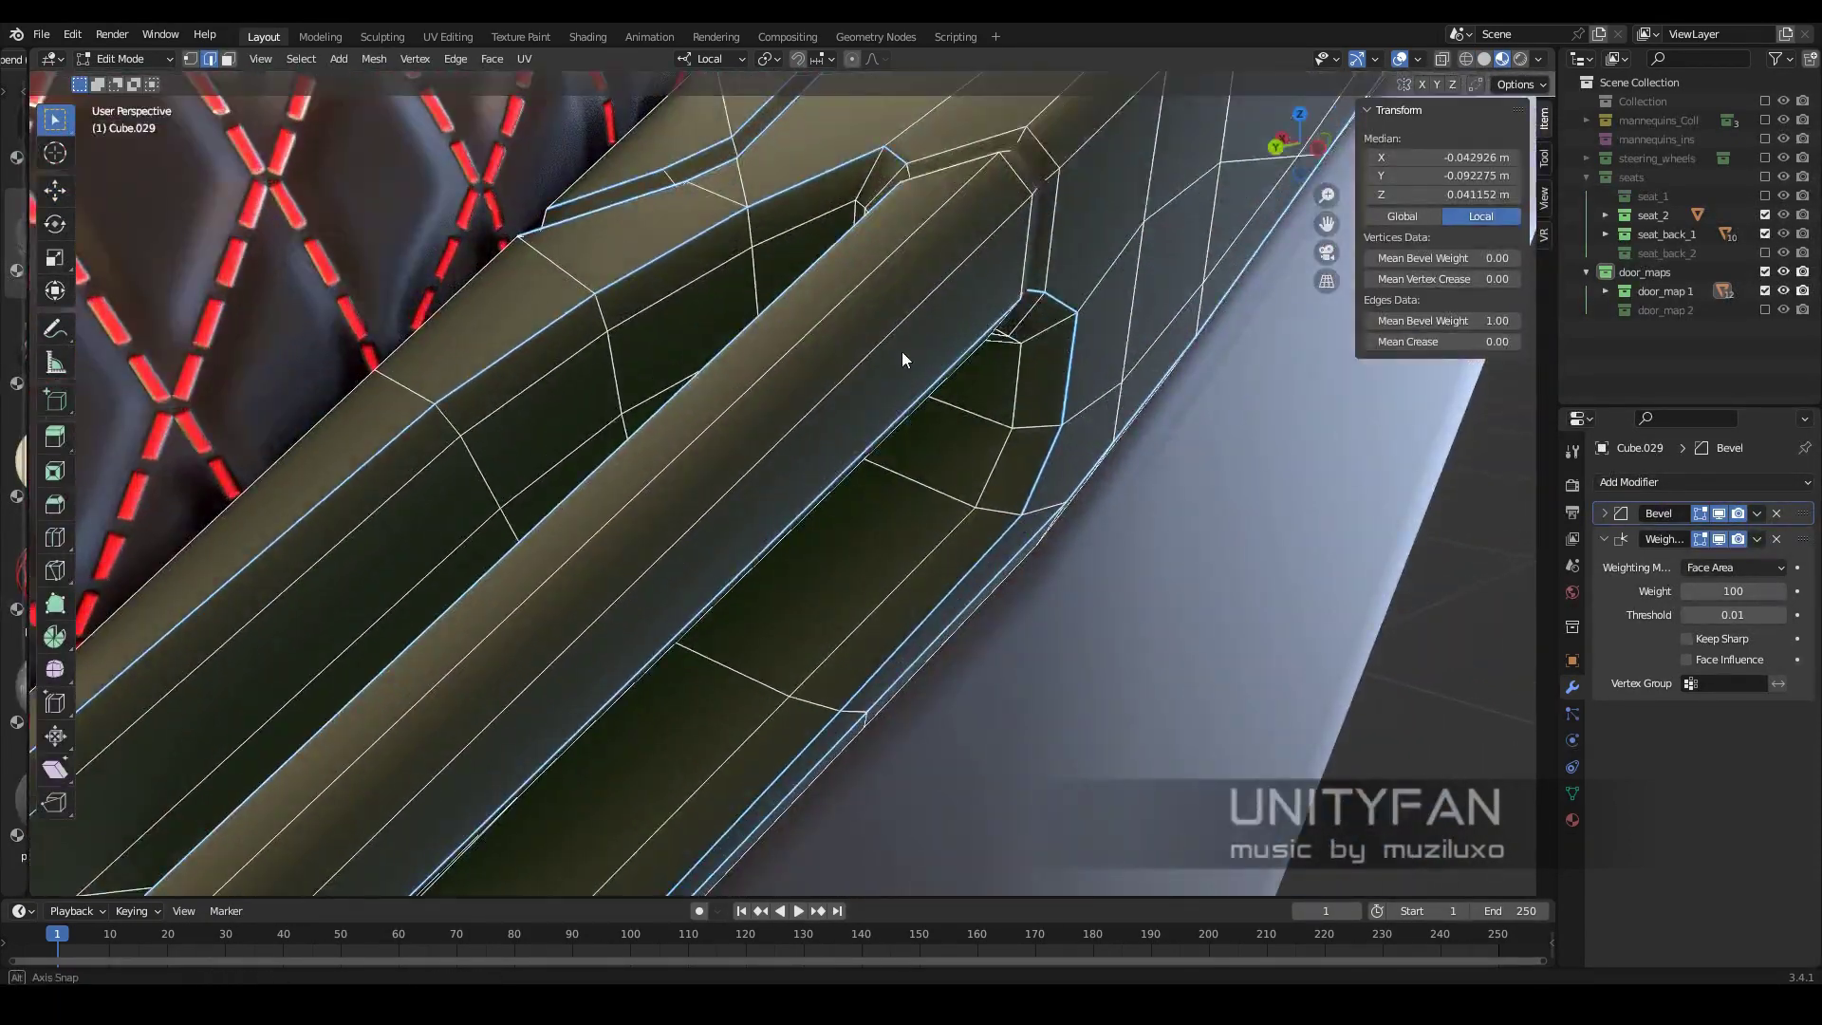
{"action": "scroll", "coordinate": [902, 352], "scroll_direction": "up", "scroll_amount": 2}
{"action": "left_click", "coordinate": [860, 424], "text": "alt"}
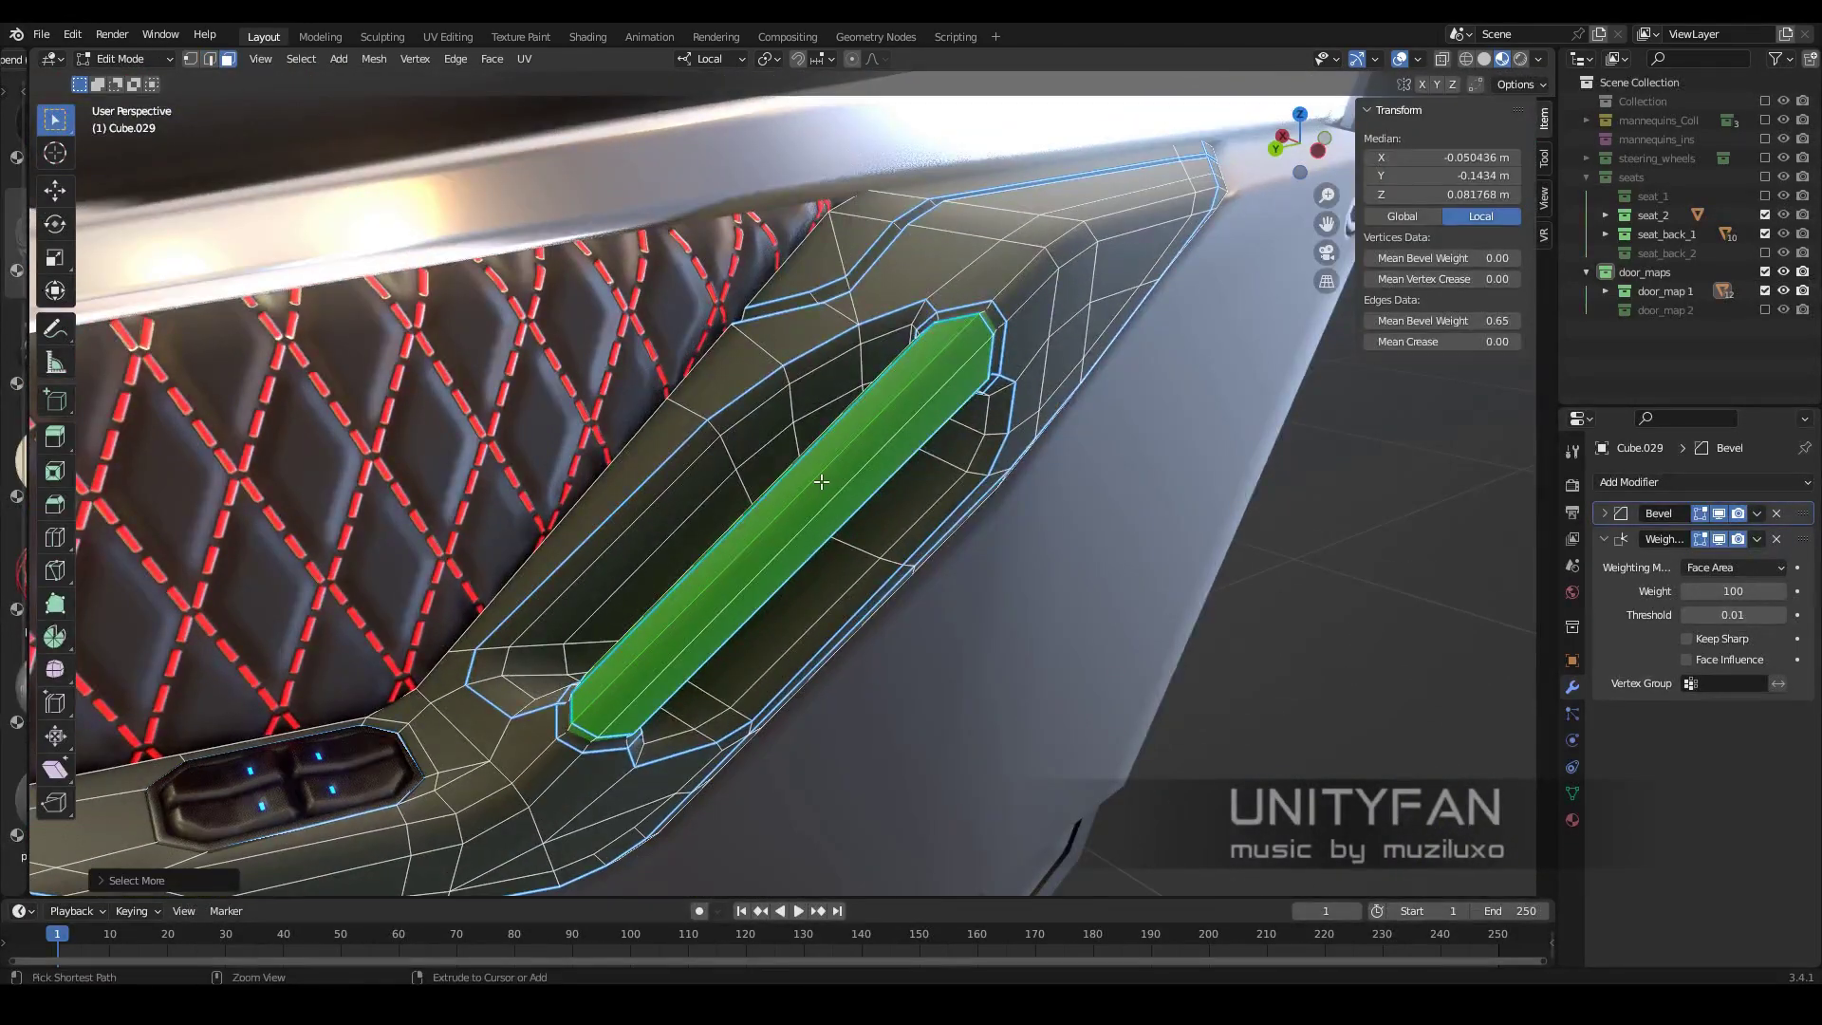
Separate the handle faces into their own object and give the nut the metal_dark material
{"action": "key", "text": "p"}
{"action": "left_click", "coordinate": [864, 487]}
{"action": "key", "text": "Tab"}
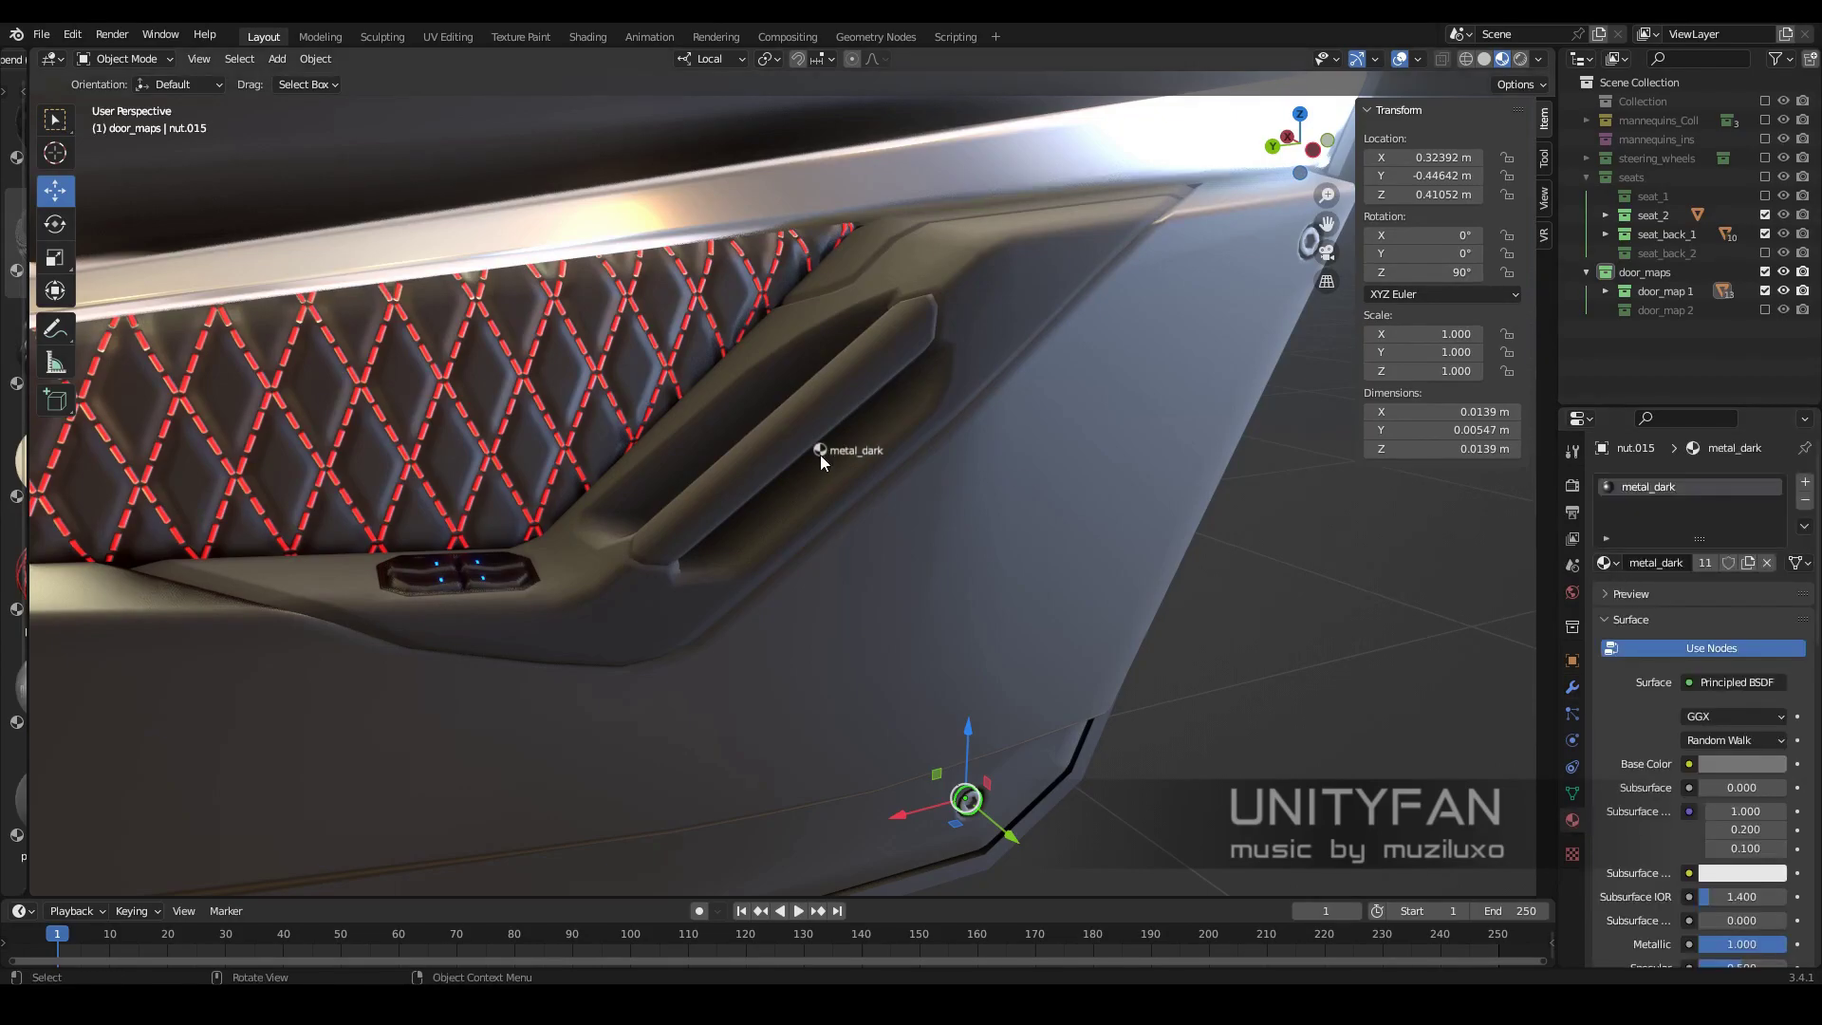
{"action": "left_click_drag", "start_coordinate": [821, 463], "coordinate": [821, 463]}
Bevel the edge loop along the door trim's lower edge
{"action": "mouse_move", "coordinate": [1016, 538]}
{"action": "middle_mouse_down"}
{"action": "mouse_move", "coordinate": [881, 522]}
{"action": "mouse_move", "coordinate": [1033, 584]}
{"action": "mouse_move", "coordinate": [781, 567]}
{"action": "mouse_move", "coordinate": [909, 503]}
{"action": "mouse_move", "coordinate": [1001, 619]}
{"action": "mouse_move", "coordinate": [802, 531]}
{"action": "mouse_move", "coordinate": [812, 515]}
{"action": "mouse_move", "coordinate": [948, 520]}
{"action": "middle_mouse_up"}
{"action": "left_click", "coordinate": [948, 520]}
{"action": "key", "text": "Tab"}
{"action": "left_click", "coordinate": [821, 543], "text": "shift"}
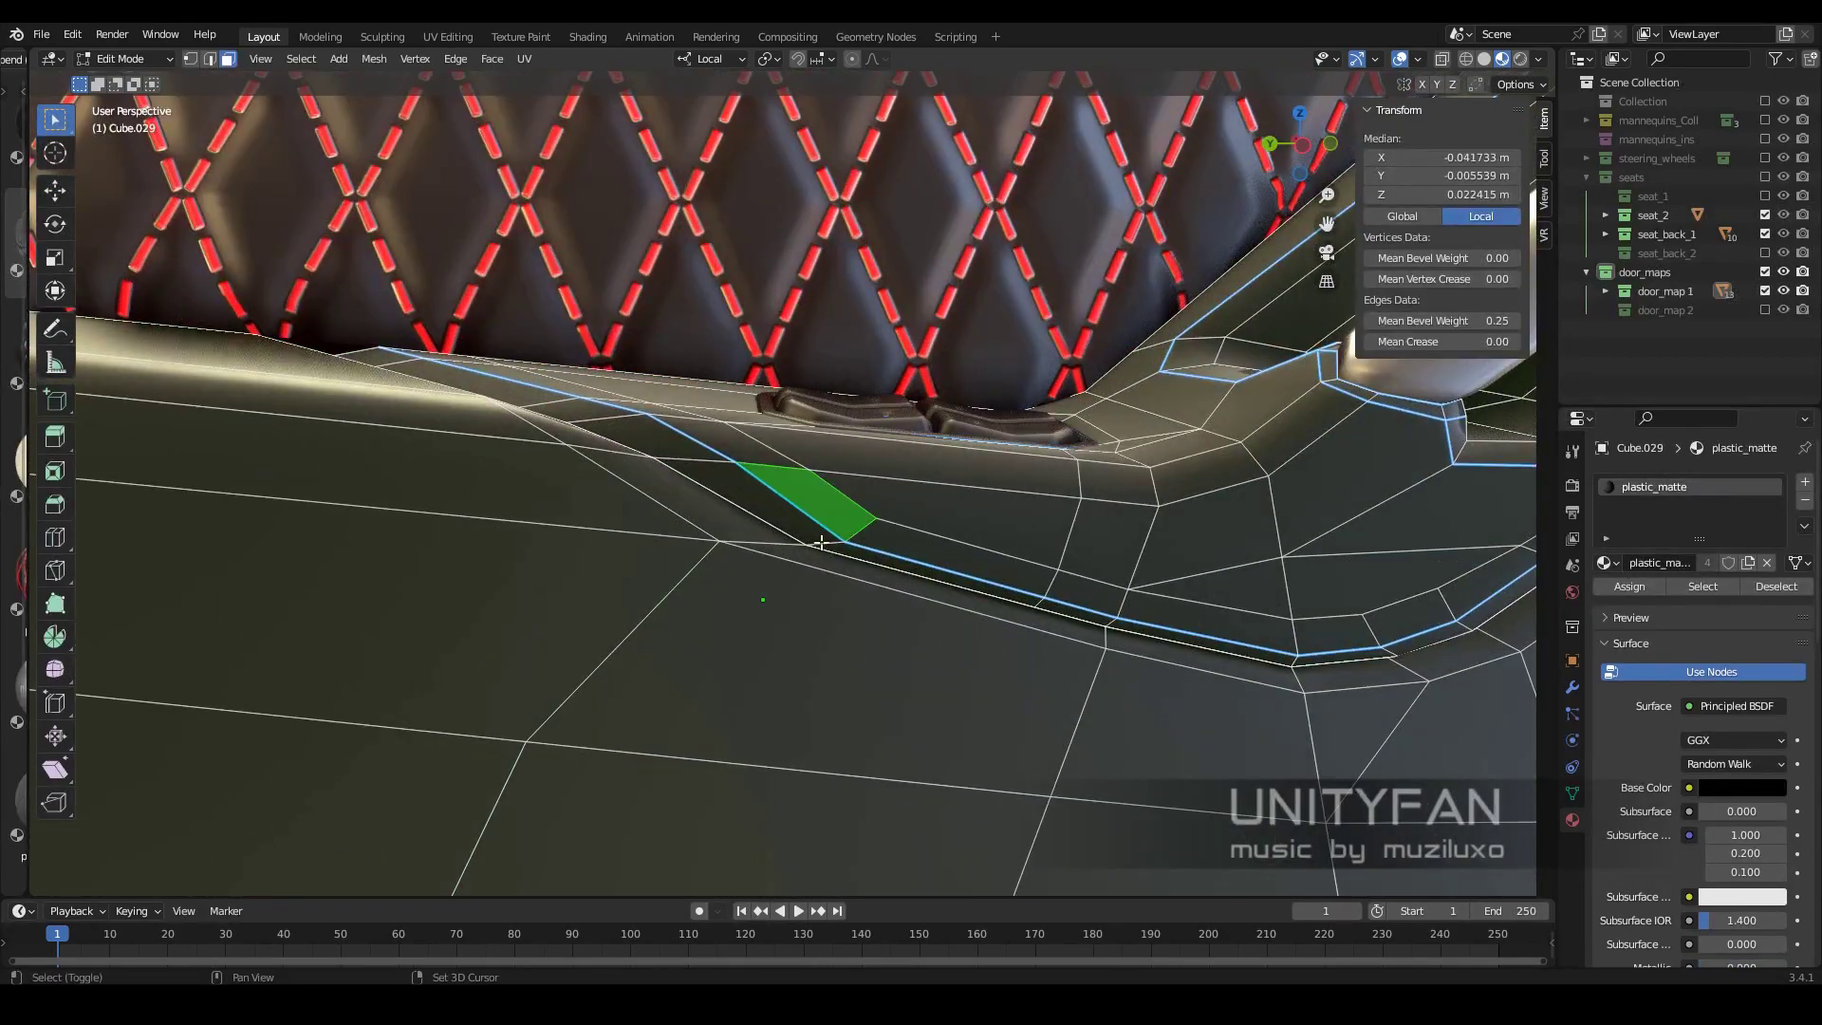
{"action": "key", "text": "2"}
{"action": "middle_click_drag", "start_coordinate": [821, 543], "coordinate": [822, 516]}
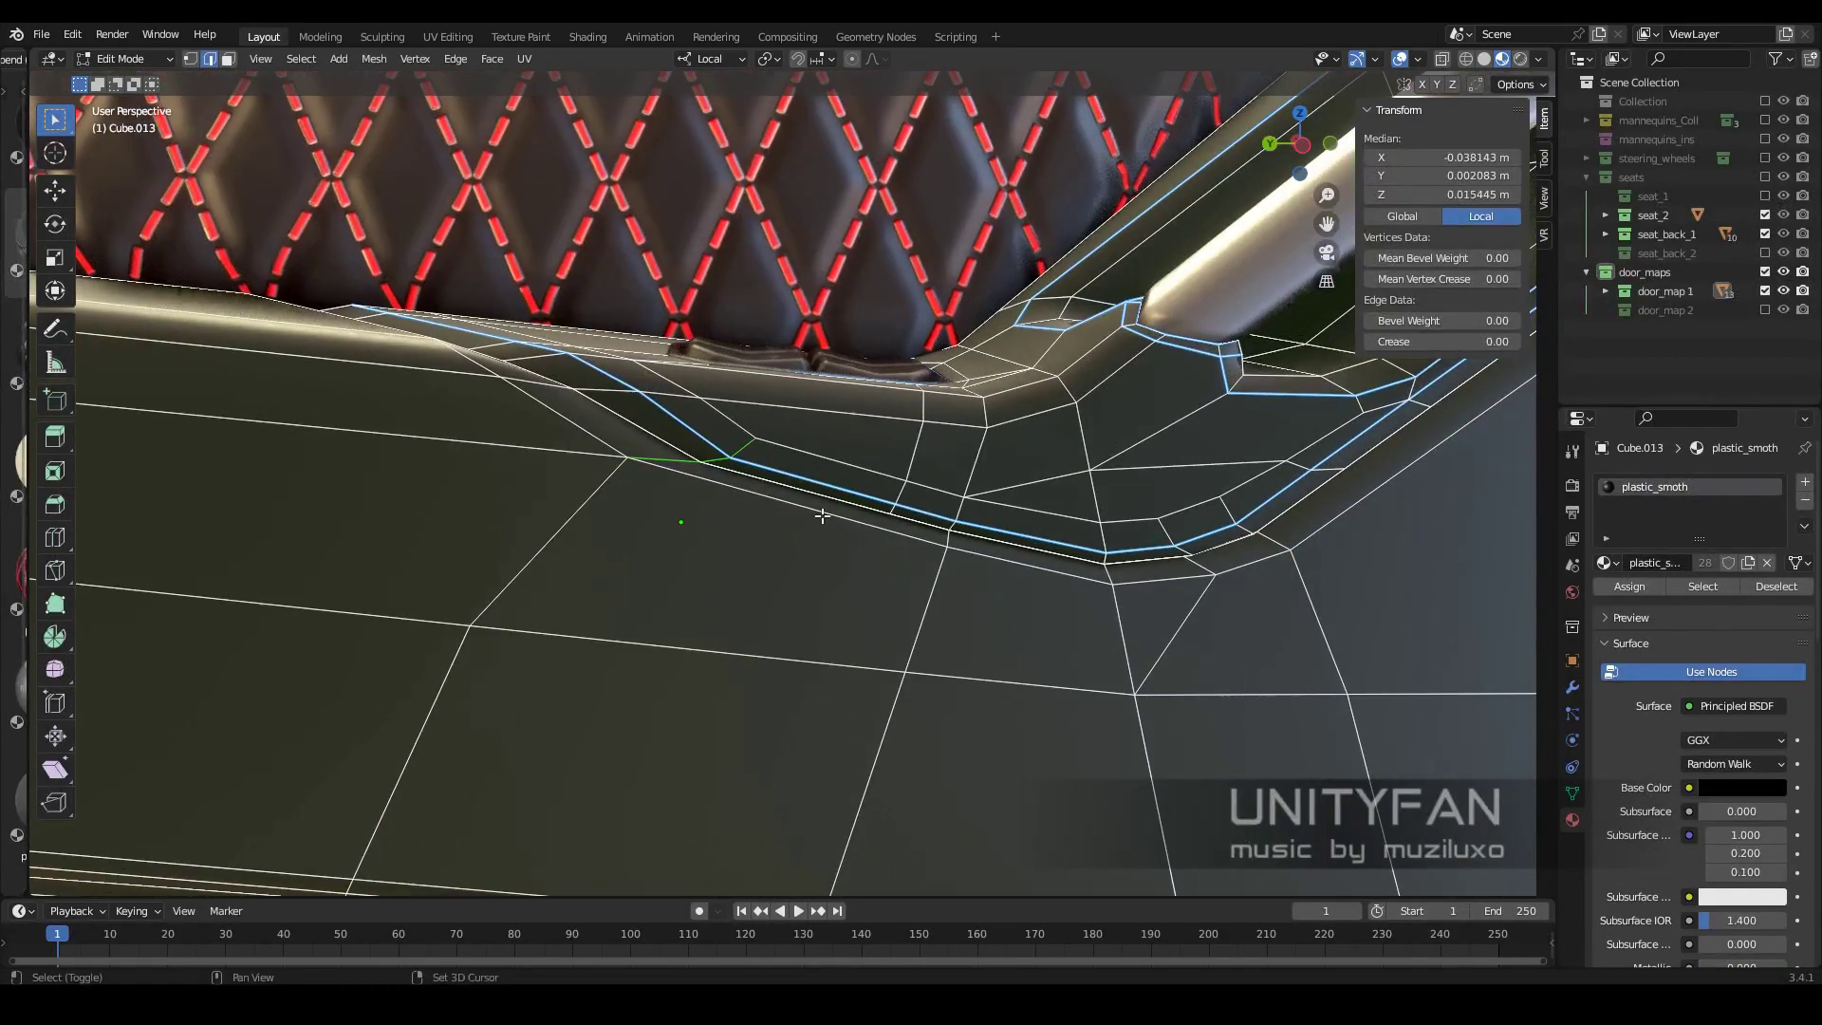
{"action": "left_click", "coordinate": [933, 564]}
{"action": "middle_click_drag", "start_coordinate": [933, 563], "coordinate": [638, 488]}
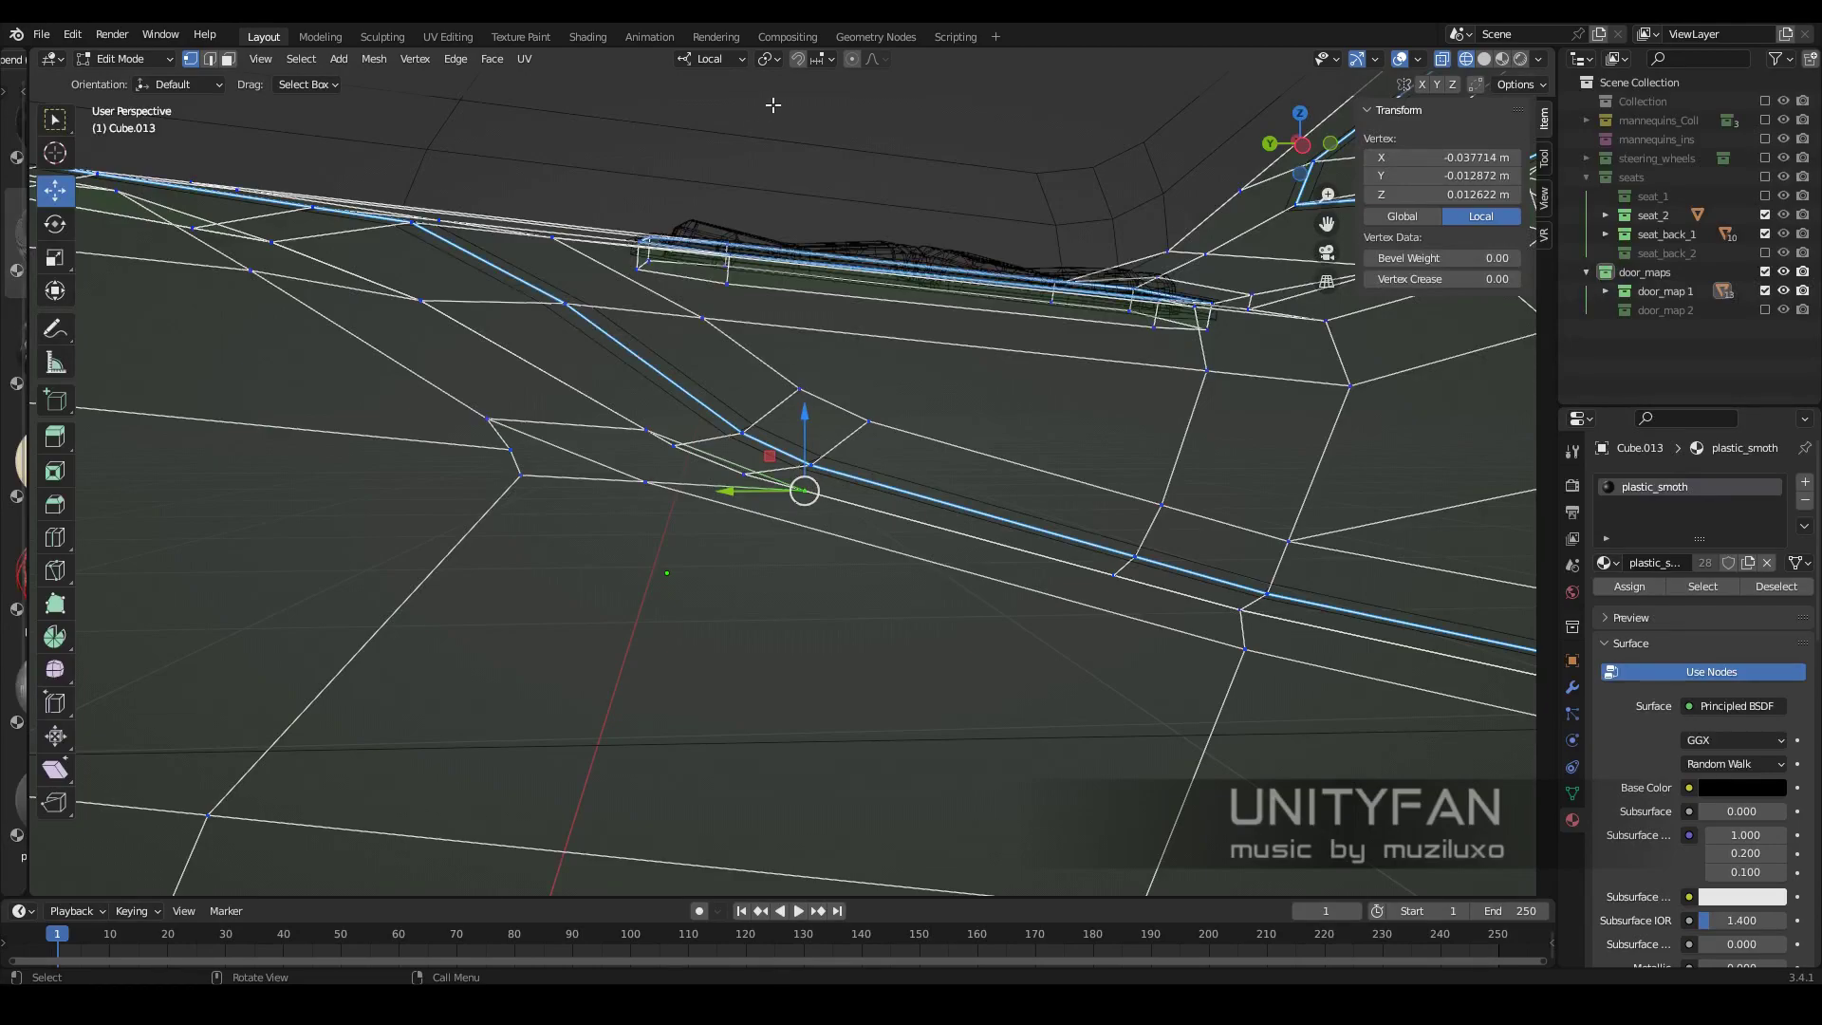
Nudge a single vertex on the door trim into place
{"action": "left_click", "coordinate": [794, 508]}
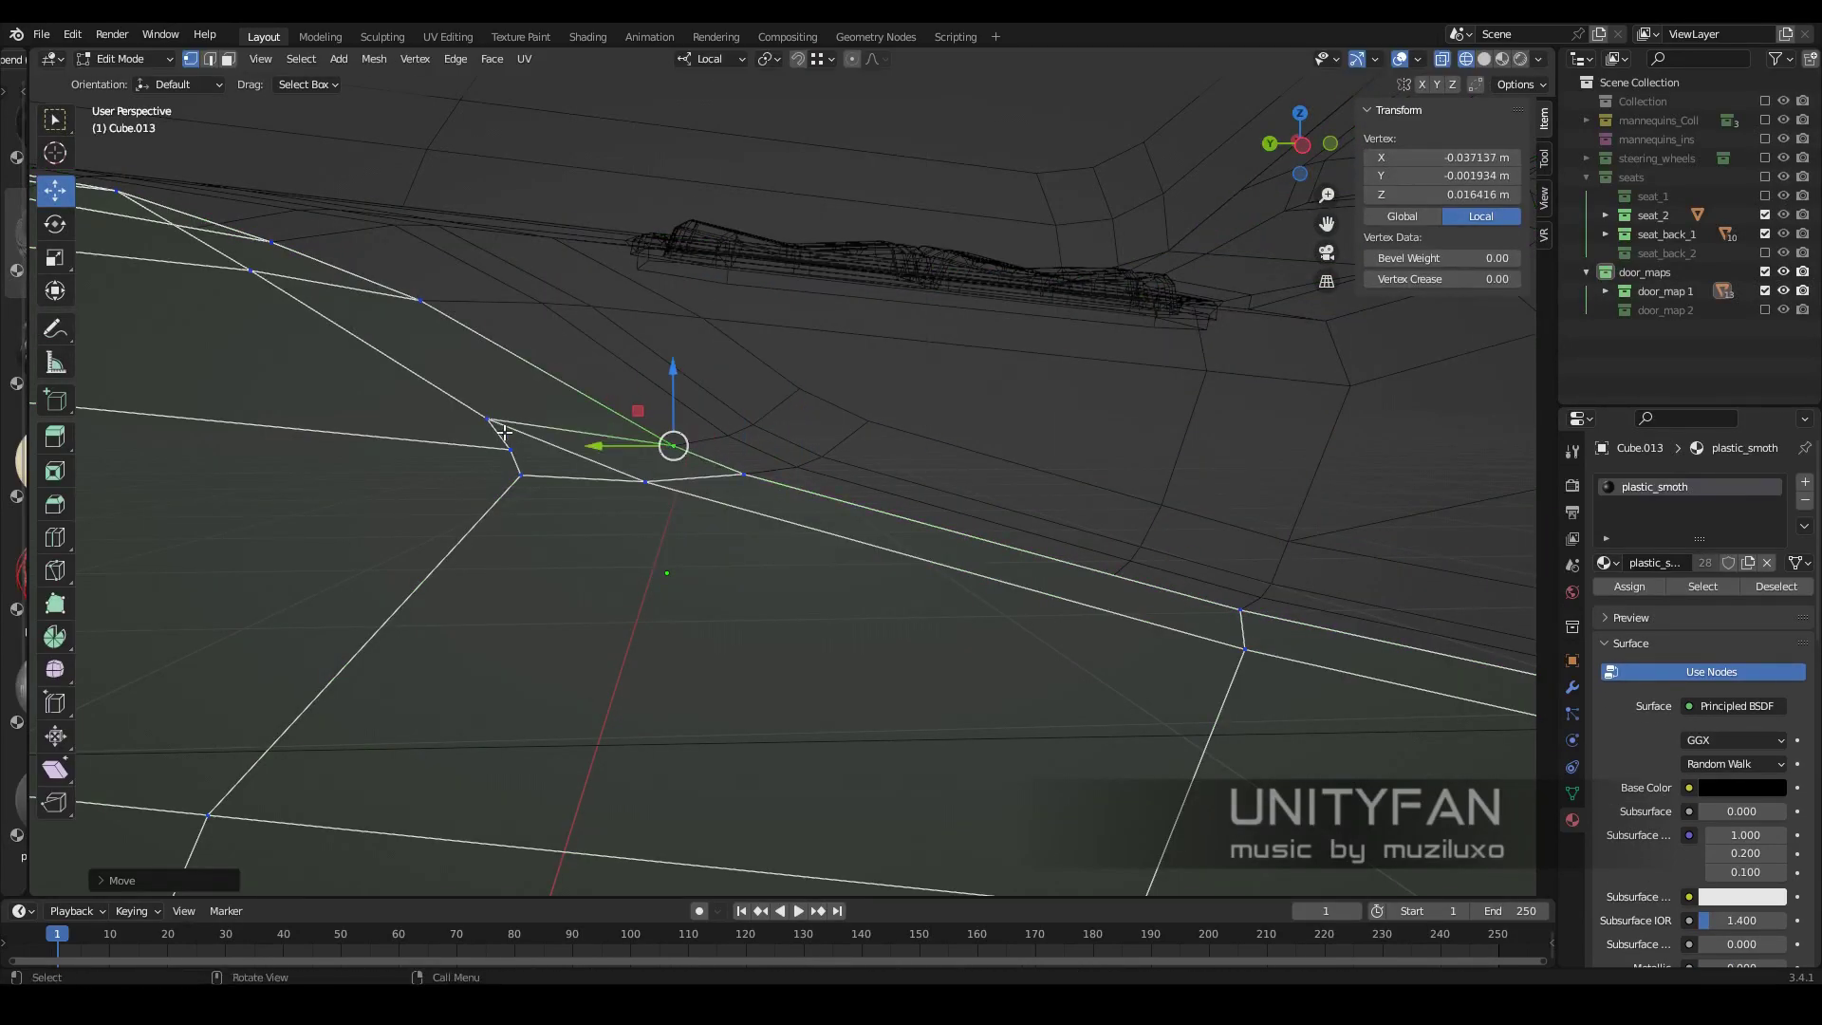
{"action": "middle_click_drag", "start_coordinate": [503, 432], "coordinate": [712, 479]}
{"action": "key", "text": "shift+z"}
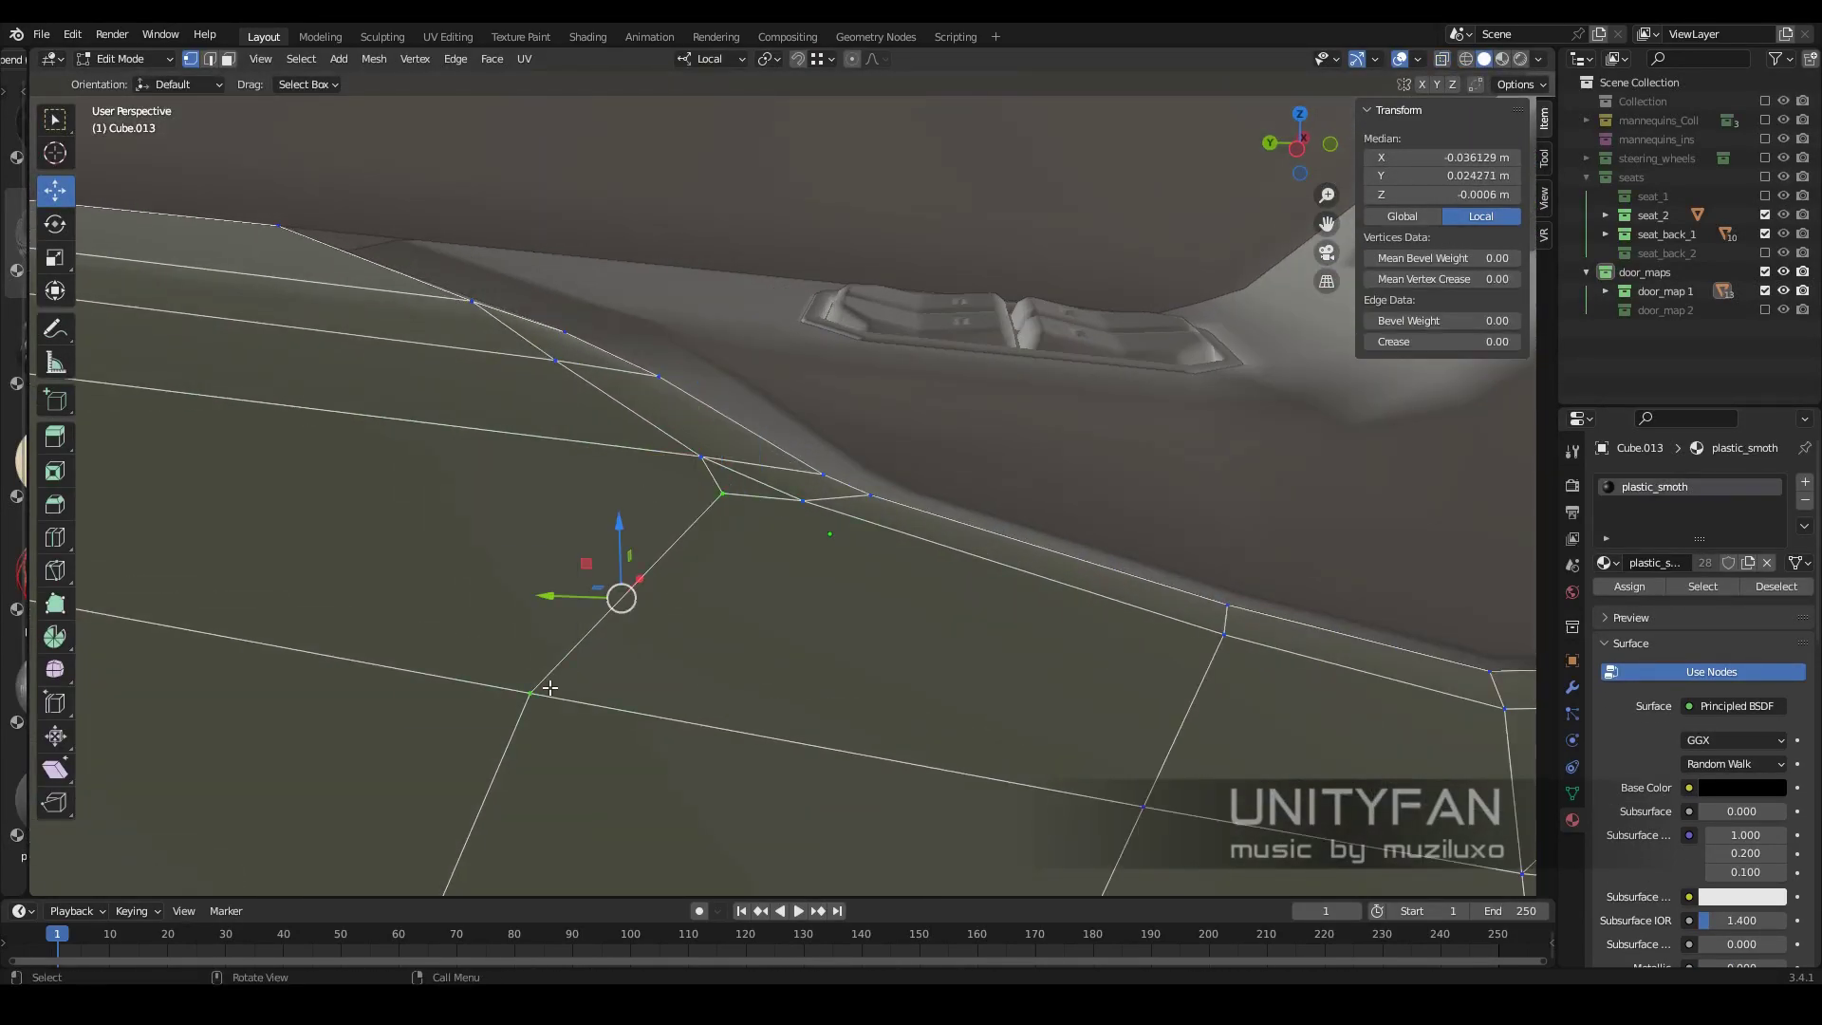
{"action": "mouse_move", "coordinate": [550, 687]}
{"action": "middle_mouse_down"}
{"action": "mouse_move", "coordinate": [1201, 629]}
{"action": "mouse_move", "coordinate": [1139, 549]}
{"action": "middle_mouse_up"}
Return to Object Mode in Material Preview with the door trim panel selected
{"action": "key", "text": "Tab"}
{"action": "key", "text": "z"}
{"action": "left_click", "coordinate": [1129, 304]}
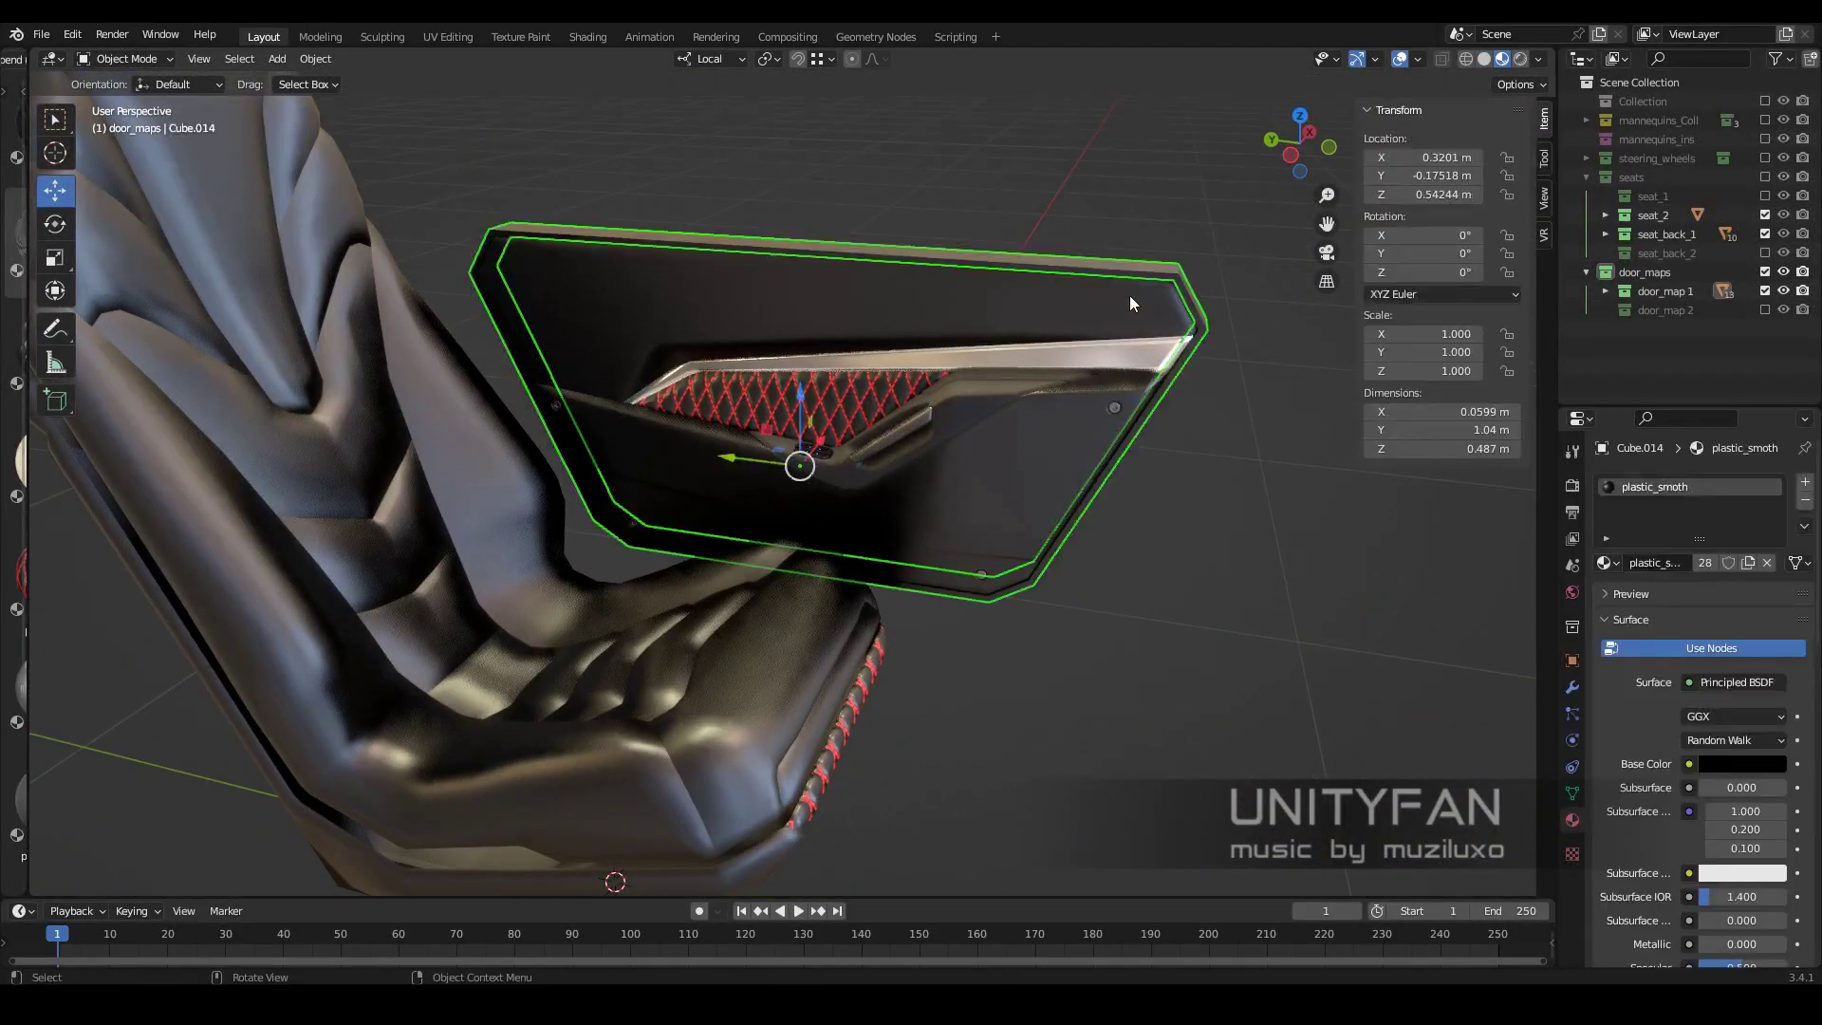
Add a plain axes empty beside the door trim
{"action": "left_click", "coordinate": [959, 279]}
{"action": "mouse_move", "coordinate": [959, 279]}
{"action": "middle_mouse_down"}
{"action": "mouse_move", "coordinate": [995, 512]}
{"action": "mouse_move", "coordinate": [959, 494]}
{"action": "mouse_move", "coordinate": [976, 522]}
{"action": "middle_mouse_up"}
{"action": "left_click", "coordinate": [959, 486], "text": "shift"}
{"action": "key", "text": "shift+a"}
{"action": "left_click", "coordinate": [1054, 703]}
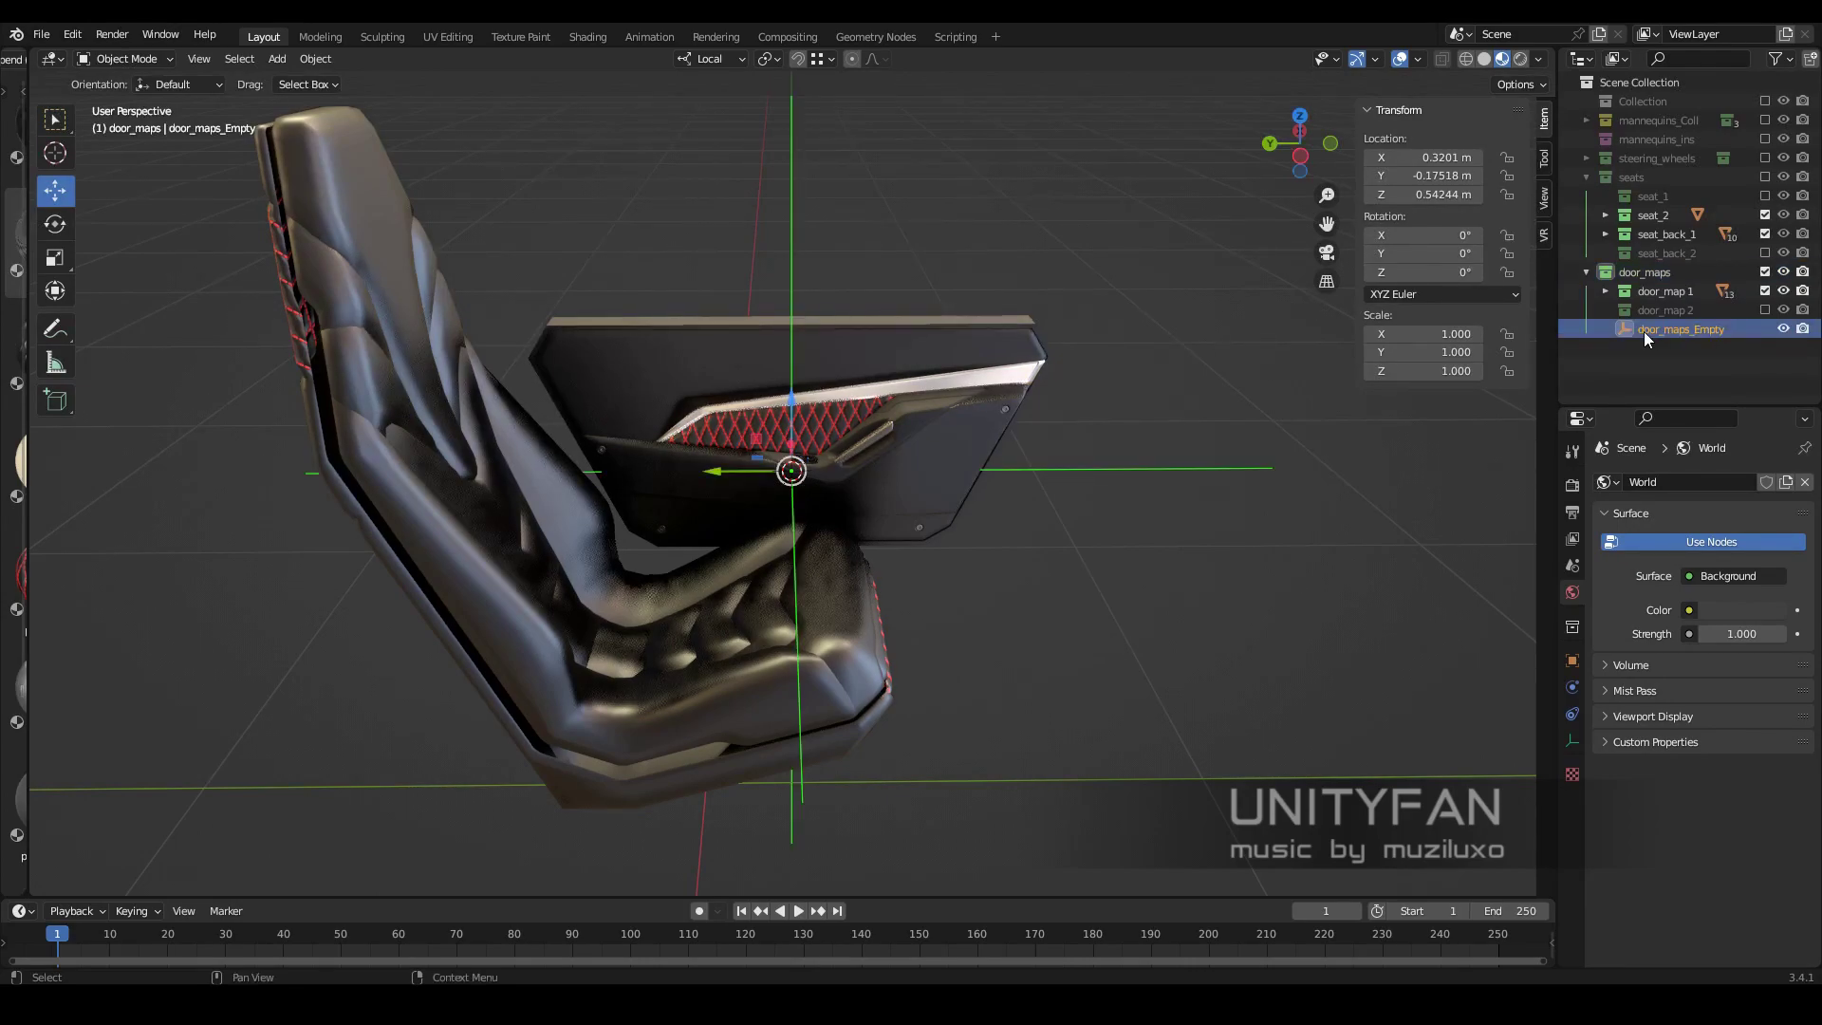
Set the empty's display size to 0.4 m
{"action": "mouse_move", "coordinate": [1310, 456]}
{"action": "middle_mouse_down"}
{"action": "mouse_move", "coordinate": [1155, 537]}
{"action": "mouse_move", "coordinate": [1376, 541]}
{"action": "middle_mouse_up"}
{"action": "left_click", "coordinate": [1573, 740]}
{"action": "left_click", "coordinate": [1712, 533]}
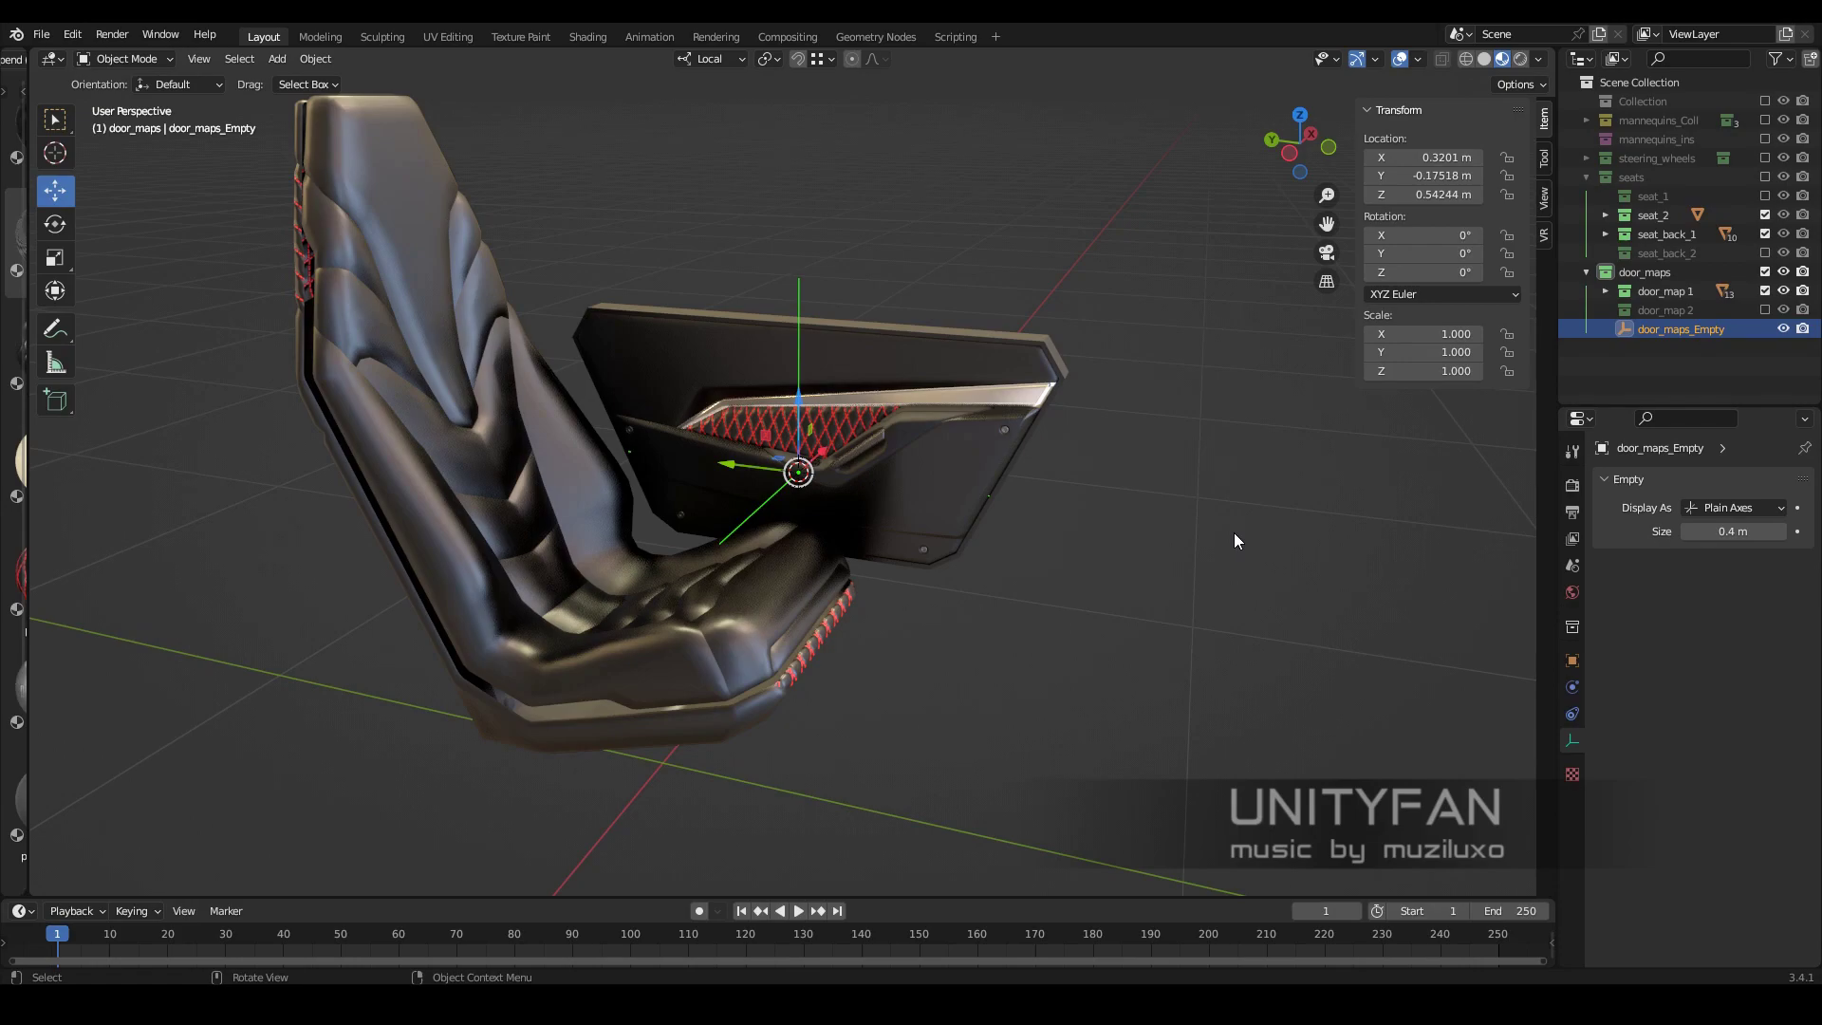
{"action": "scroll", "coordinate": [726, 550], "scroll_direction": "up", "scroll_amount": 1}
{"action": "scroll", "coordinate": [721, 551], "scroll_direction": "up", "scroll_amount": 1}
{"action": "scroll", "coordinate": [885, 549], "scroll_direction": "up", "scroll_amount": 1}
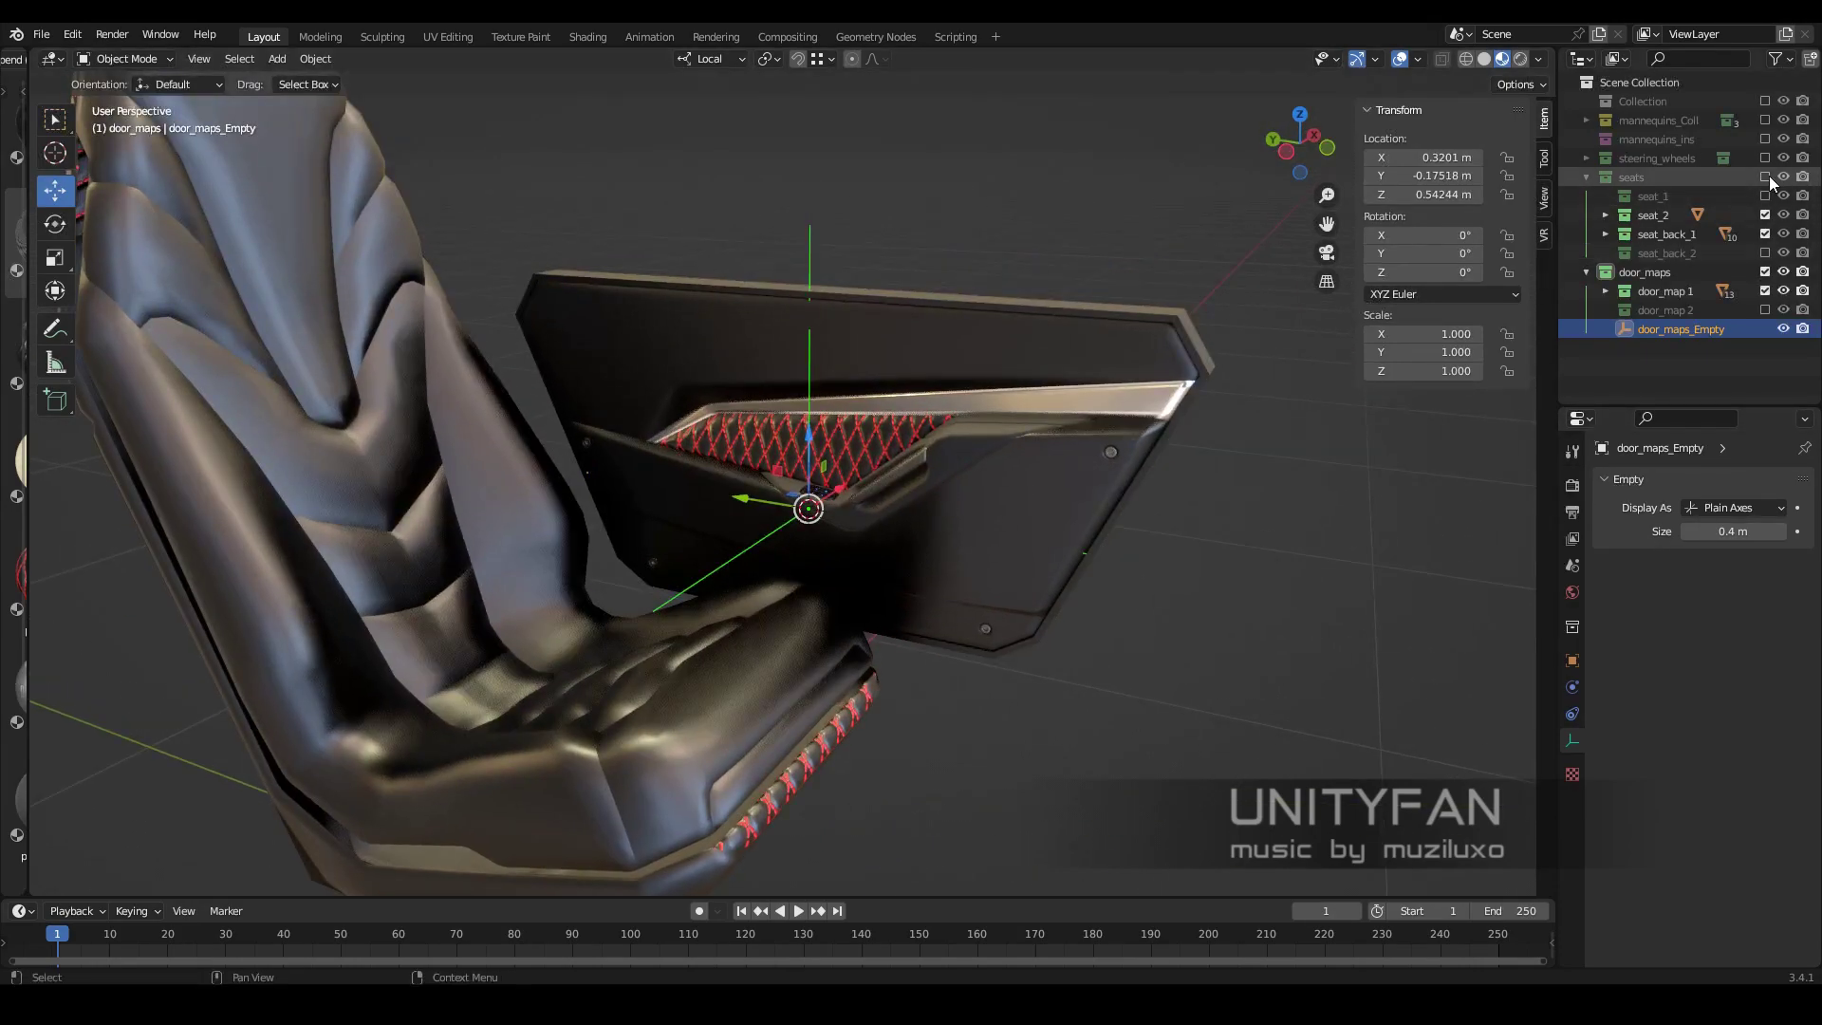
Hide the seats and parent the door_map 1 objects to door_maps_Empty
{"action": "left_click", "coordinate": [1766, 176]}
{"action": "mouse_move", "coordinate": [901, 475]}
{"action": "middle_mouse_down"}
{"action": "mouse_move", "coordinate": [958, 493]}
{"action": "mouse_move", "coordinate": [1049, 574]}
{"action": "mouse_move", "coordinate": [771, 467]}
{"action": "mouse_move", "coordinate": [823, 368]}
{"action": "mouse_move", "coordinate": [1011, 636]}
{"action": "middle_mouse_up"}
{"action": "right_click", "coordinate": [1666, 290]}
{"action": "left_click", "coordinate": [1515, 433]}
{"action": "left_click", "coordinate": [1062, 610]}
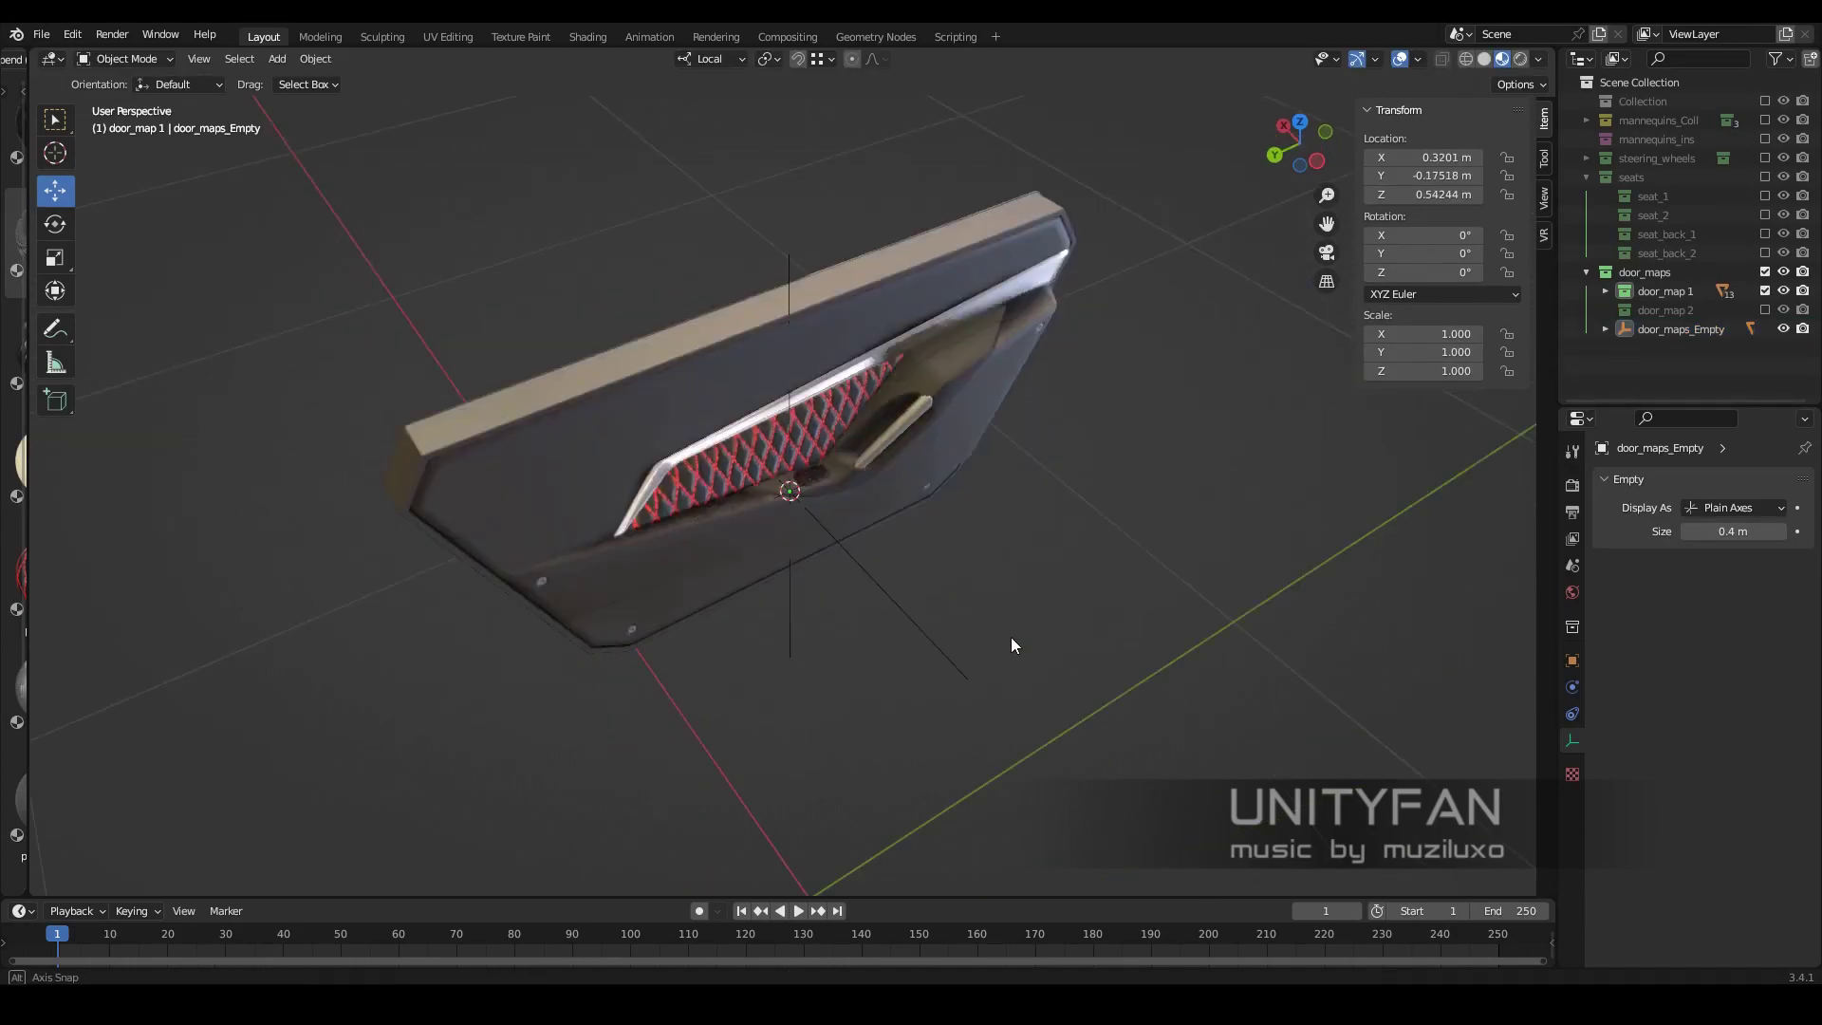
Parent the door_map 2 trim to door_maps_Empty as well
{"action": "scroll", "coordinate": [1044, 575], "scroll_direction": "up", "scroll_amount": 5}
{"action": "scroll", "coordinate": [1044, 575], "scroll_direction": "down", "scroll_amount": 4}
{"action": "scroll", "coordinate": [1028, 613], "scroll_direction": "down", "scroll_amount": 4}
{"action": "left_click", "coordinate": [1766, 290]}
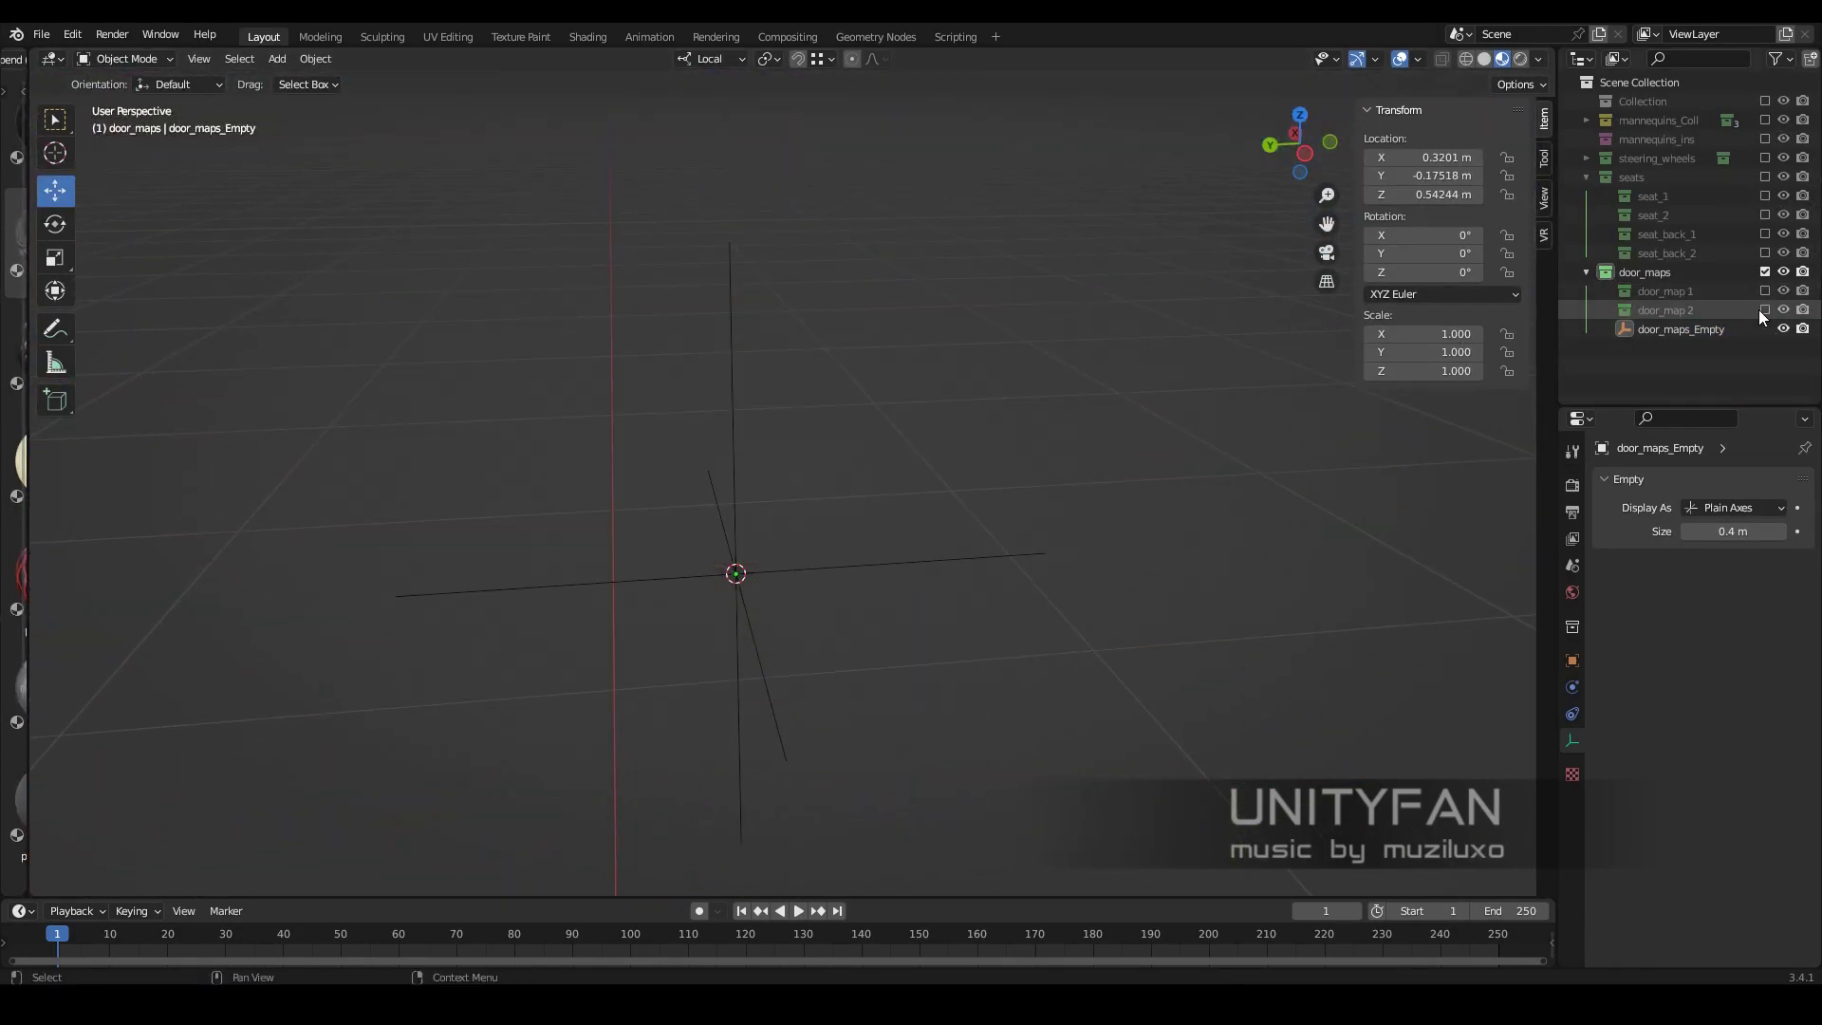
{"action": "mouse_move", "coordinate": [1007, 699]}
{"action": "middle_mouse_down"}
{"action": "mouse_move", "coordinate": [964, 533]}
{"action": "mouse_move", "coordinate": [1119, 595]}
{"action": "mouse_move", "coordinate": [953, 534]}
{"action": "middle_mouse_up"}
{"action": "left_click", "coordinate": [1627, 311]}
{"action": "key", "text": "ctrl+p"}
{"action": "left_click", "coordinate": [1013, 608]}
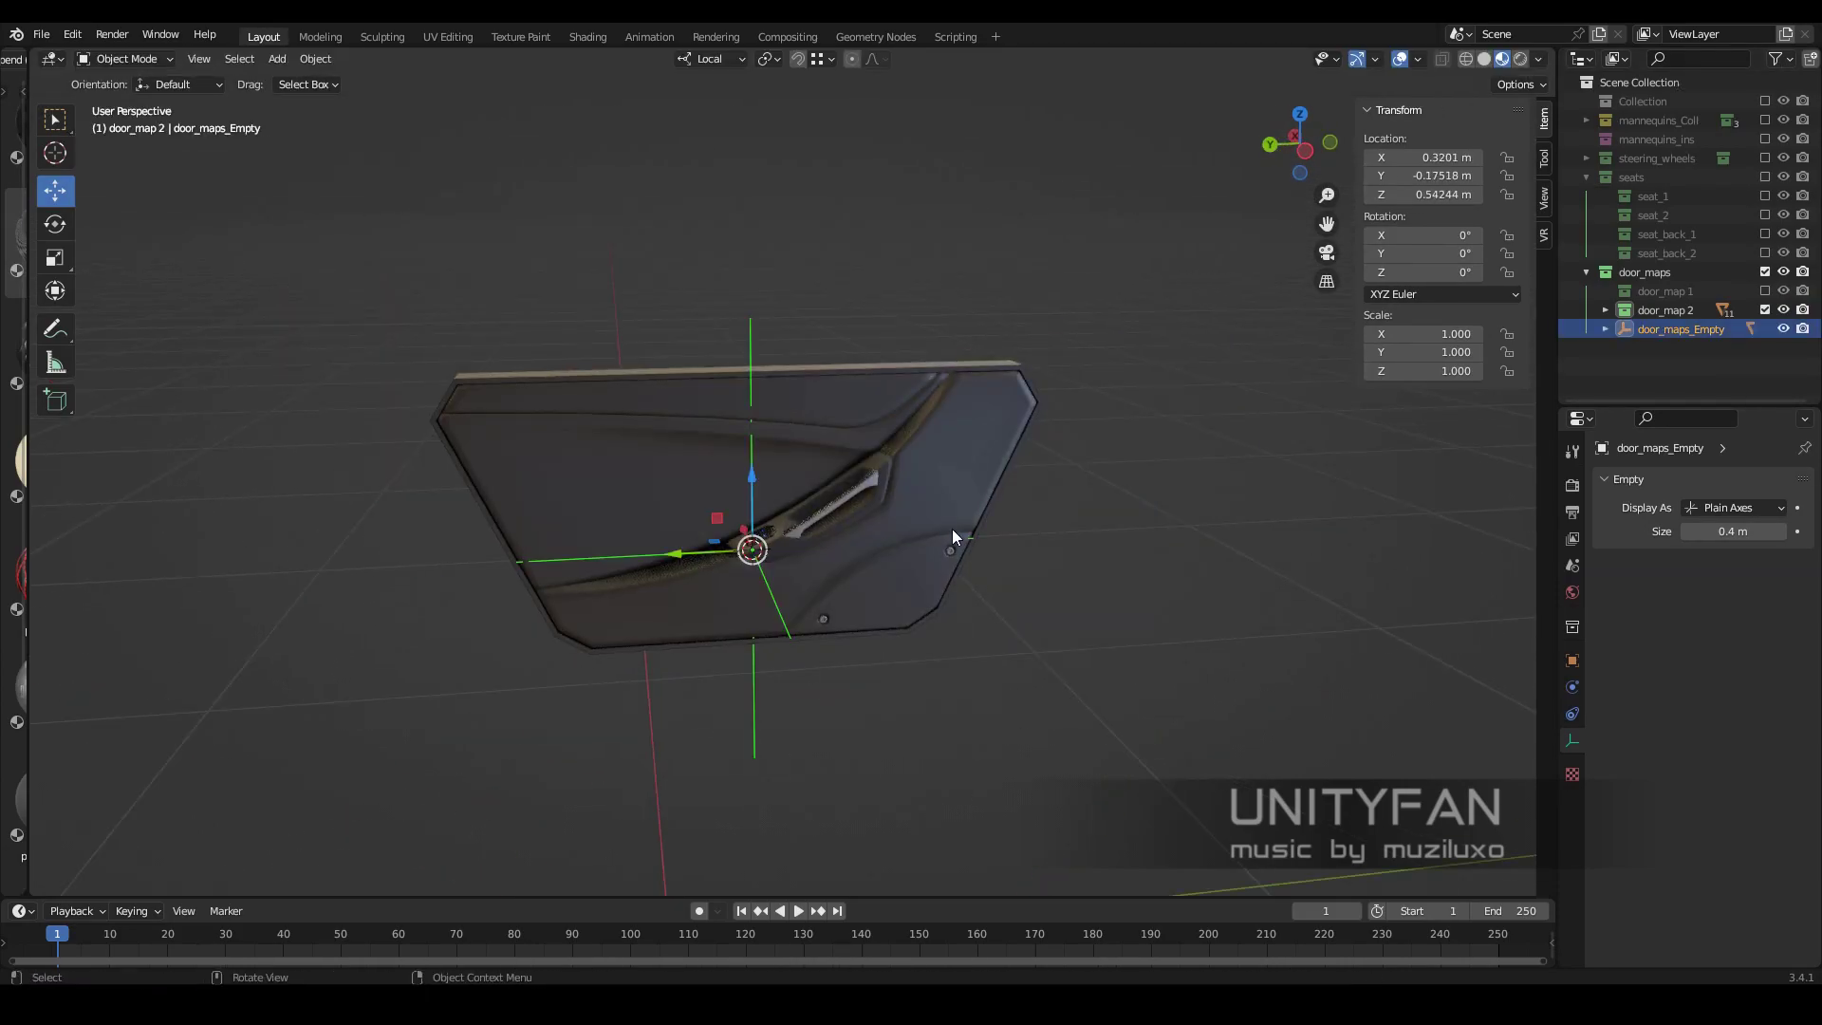
Show door_map 1, the seats, seat_1 and seat_back_1 again, hiding seat_back_2
{"action": "left_click", "coordinate": [1765, 290]}
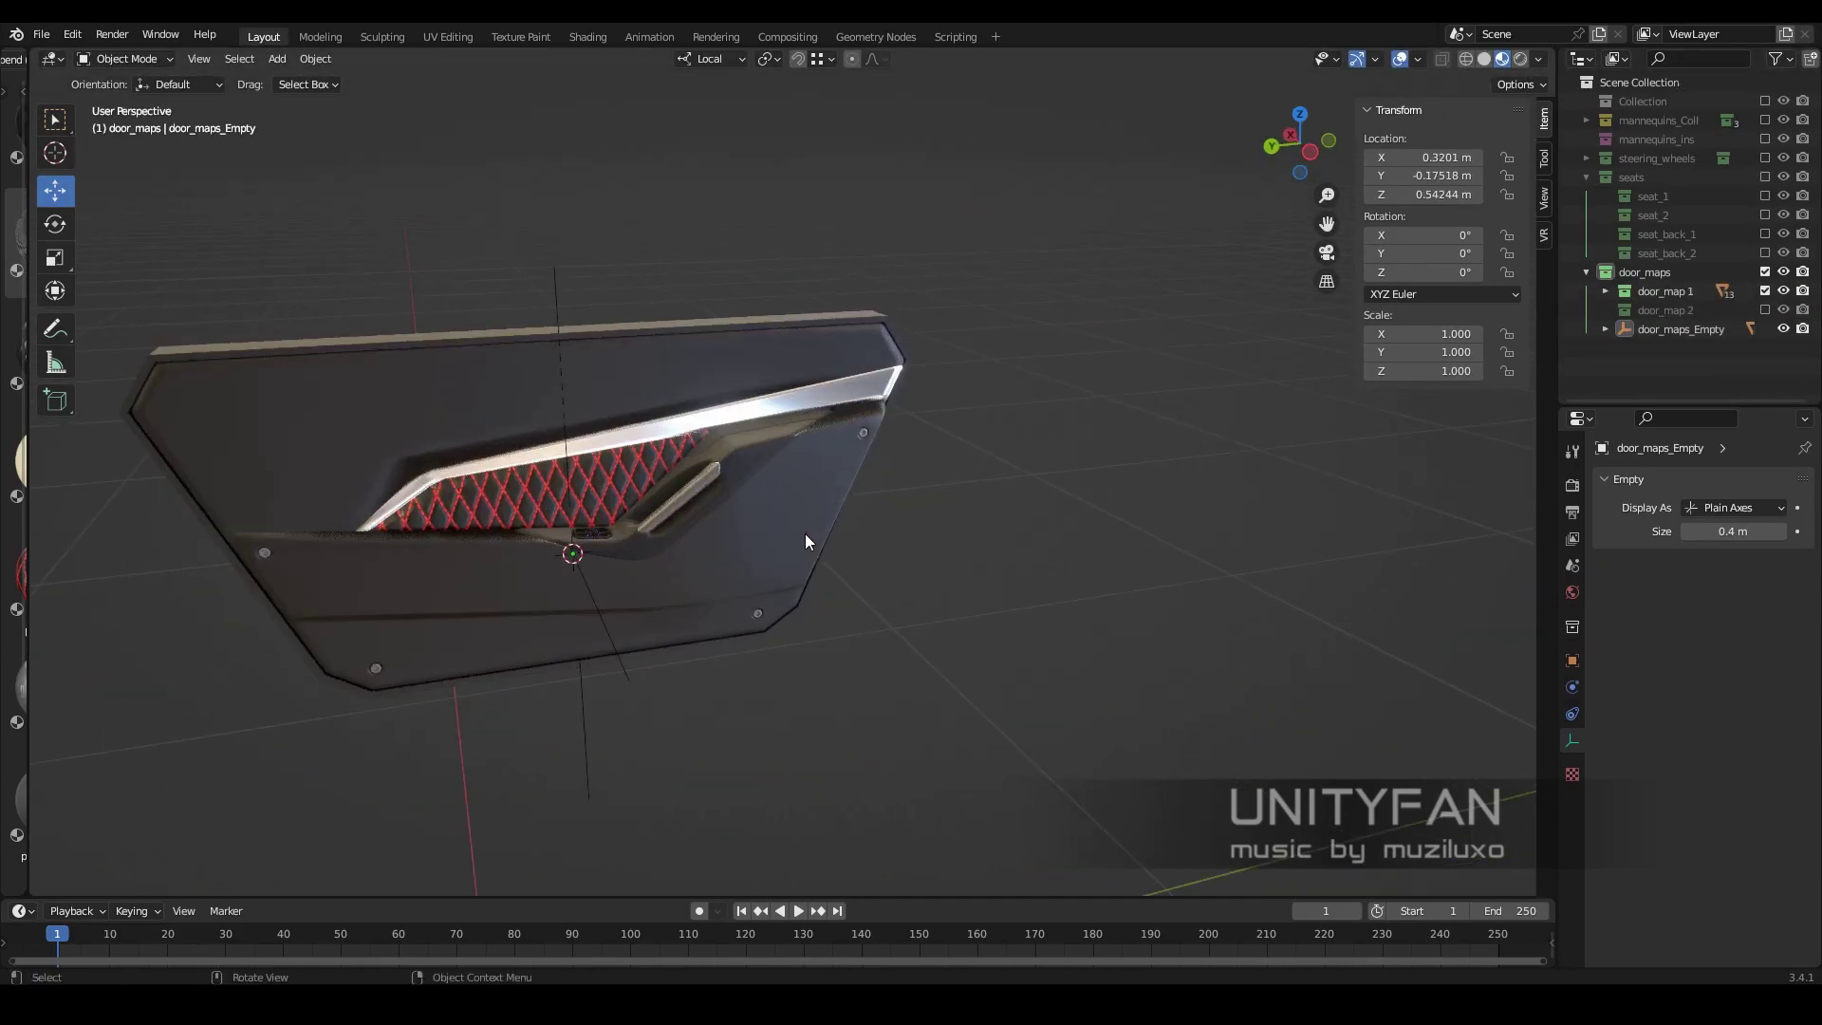
{"action": "middle_click_drag", "start_coordinate": [949, 570], "coordinate": [1082, 602]}
{"action": "left_click", "coordinate": [1765, 196]}
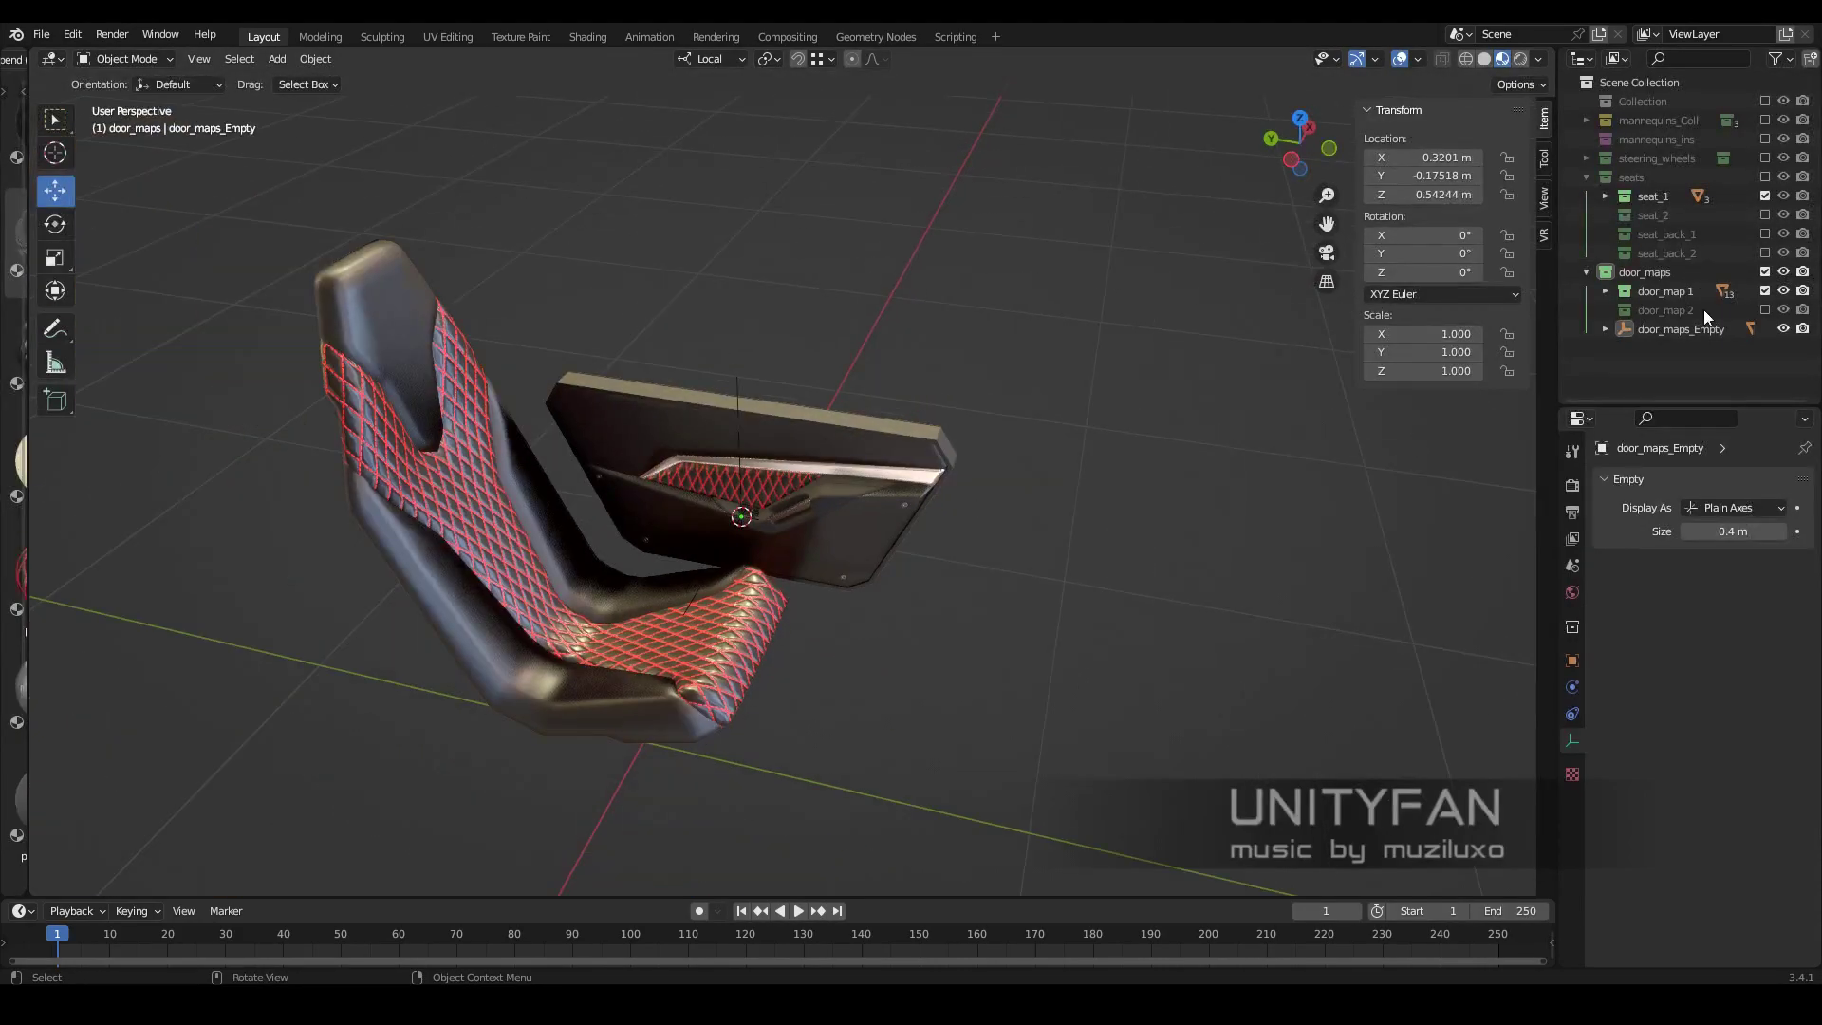
{"action": "left_click", "coordinate": [1766, 176]}
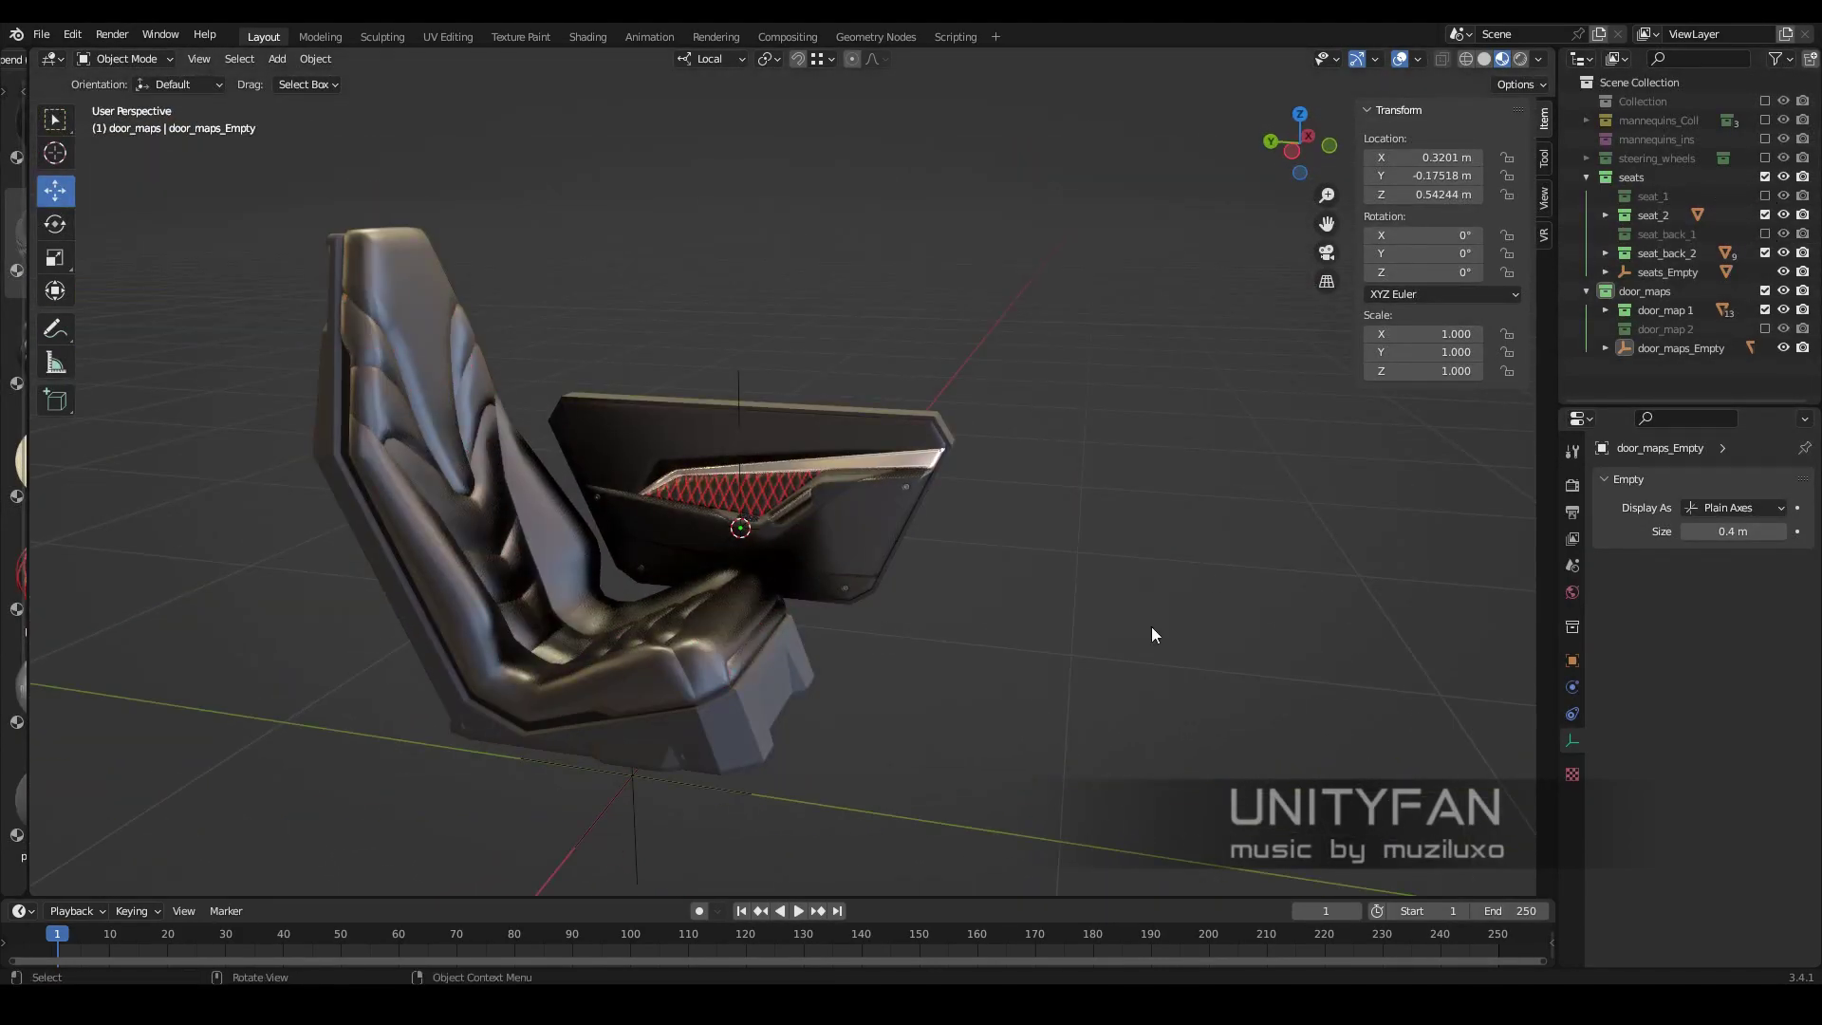
{"action": "mouse_move", "coordinate": [1153, 634]}
{"action": "middle_mouse_down"}
{"action": "mouse_move", "coordinate": [896, 681]}
{"action": "mouse_move", "coordinate": [839, 554]}
{"action": "mouse_move", "coordinate": [509, 555]}
{"action": "mouse_move", "coordinate": [665, 541]}
{"action": "middle_mouse_up"}
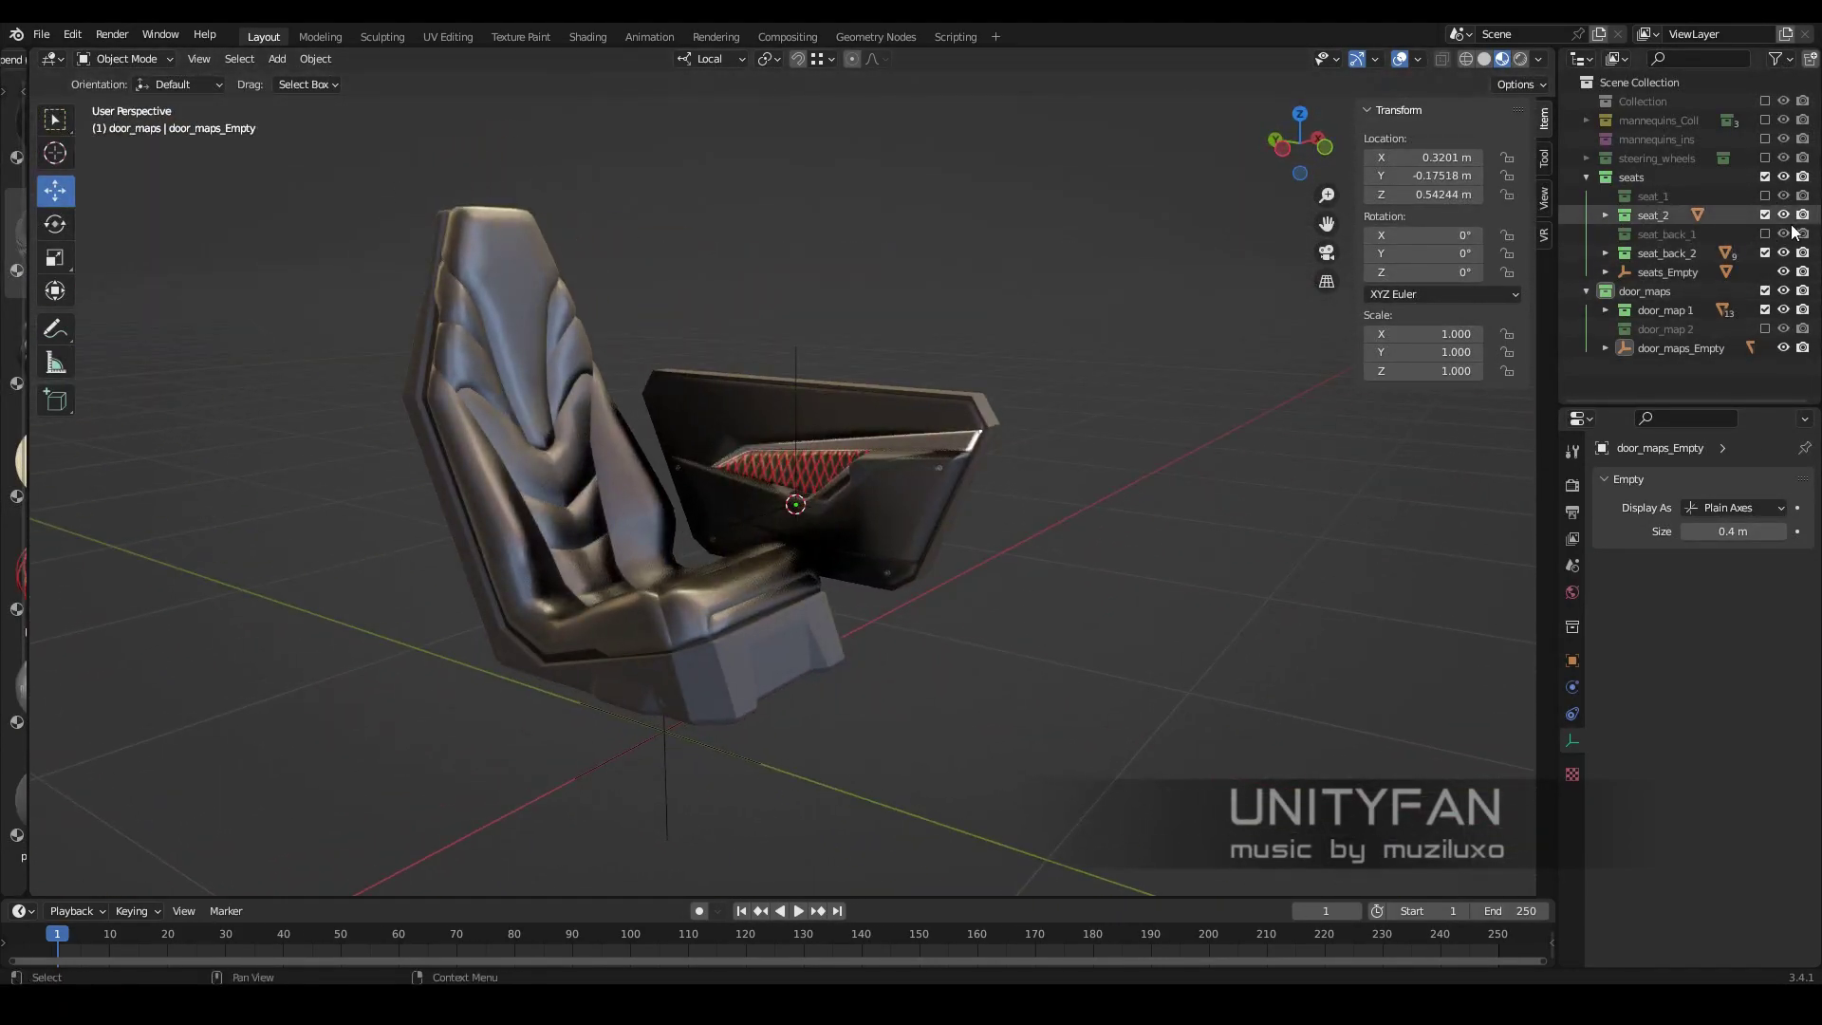
{"action": "left_click", "coordinate": [1765, 234]}
{"action": "left_click", "coordinate": [1766, 252]}
{"action": "mouse_move", "coordinate": [856, 510]}
{"action": "middle_mouse_down"}
{"action": "mouse_move", "coordinate": [736, 572]}
{"action": "mouse_move", "coordinate": [798, 531]}
{"action": "mouse_move", "coordinate": [769, 588]}
{"action": "mouse_move", "coordinate": [925, 588]}
{"action": "mouse_move", "coordinate": [839, 566]}
{"action": "mouse_move", "coordinate": [822, 617]}
{"action": "middle_mouse_up"}
Edit the SW_base handle in see-through wireframe from the right side view
{"action": "left_click", "coordinate": [1765, 157]}
{"action": "left_click", "coordinate": [840, 566]}
{"action": "key", "text": "Tab"}
{"action": "key", "text": "shift+z"}
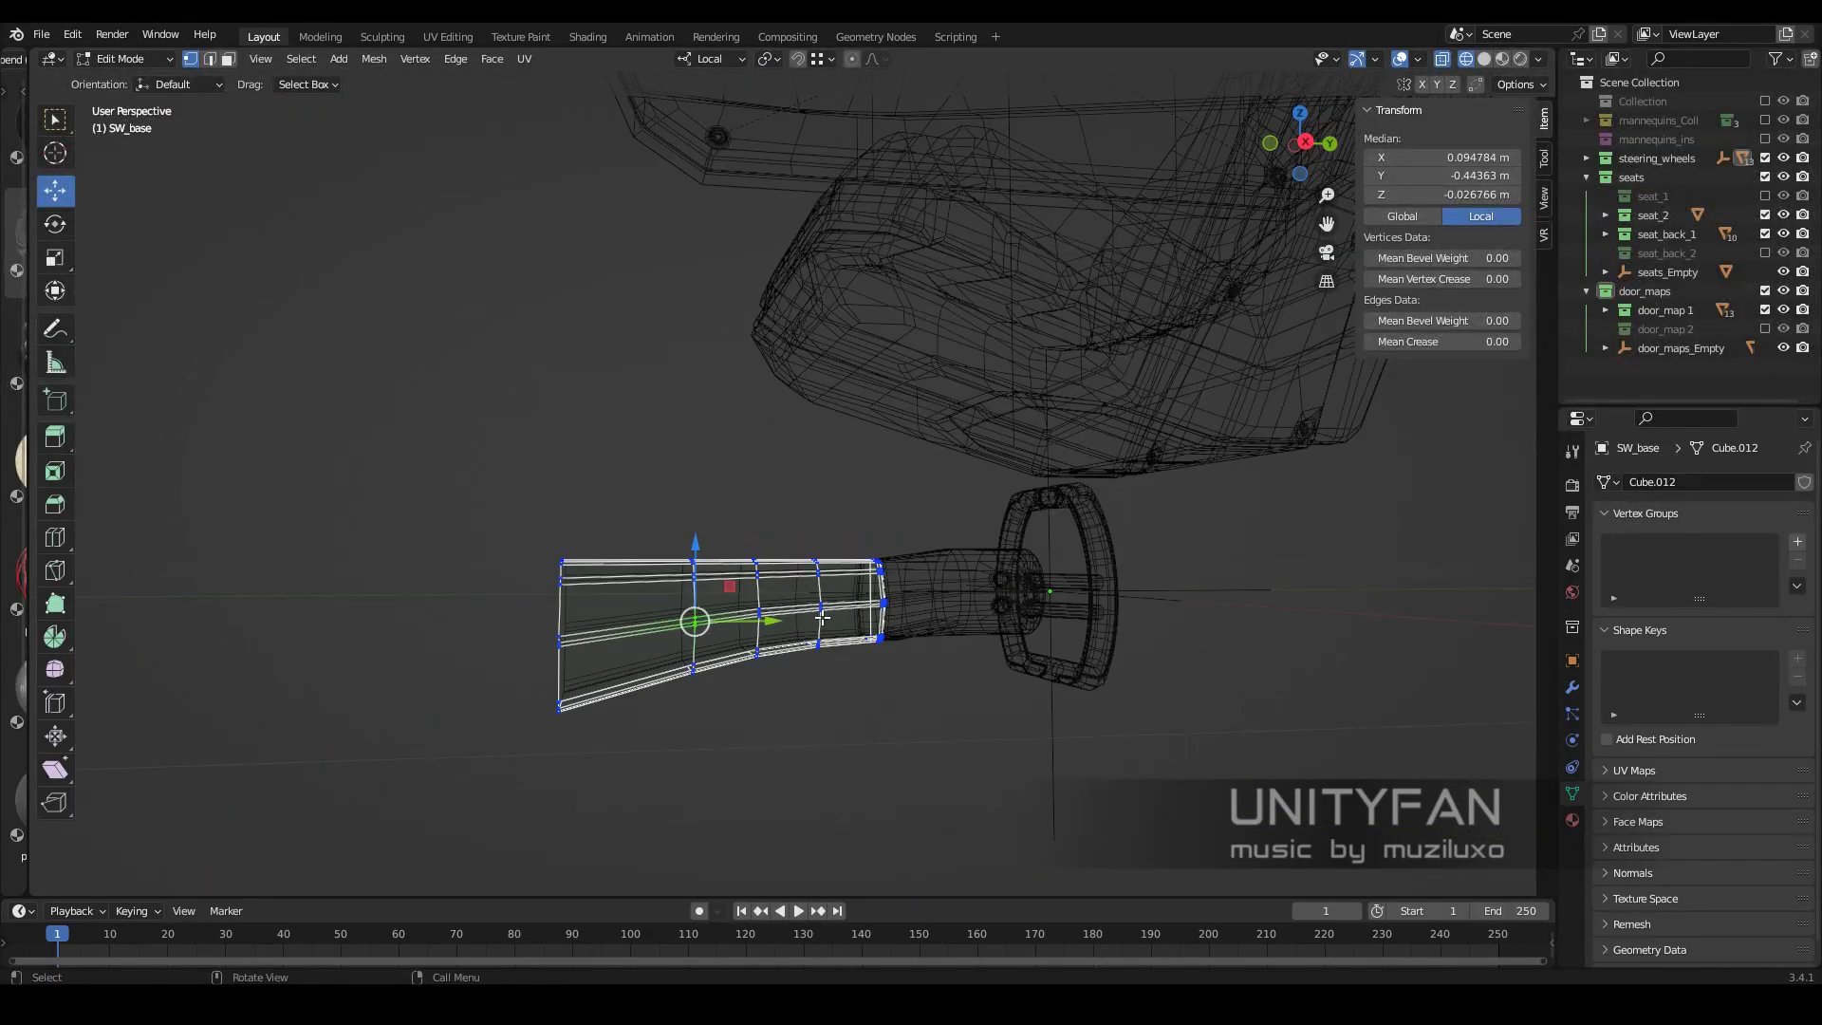
{"action": "key", "text": "KP_3"}
{"action": "scroll", "coordinate": [885, 608], "scroll_direction": "up", "scroll_amount": 3}
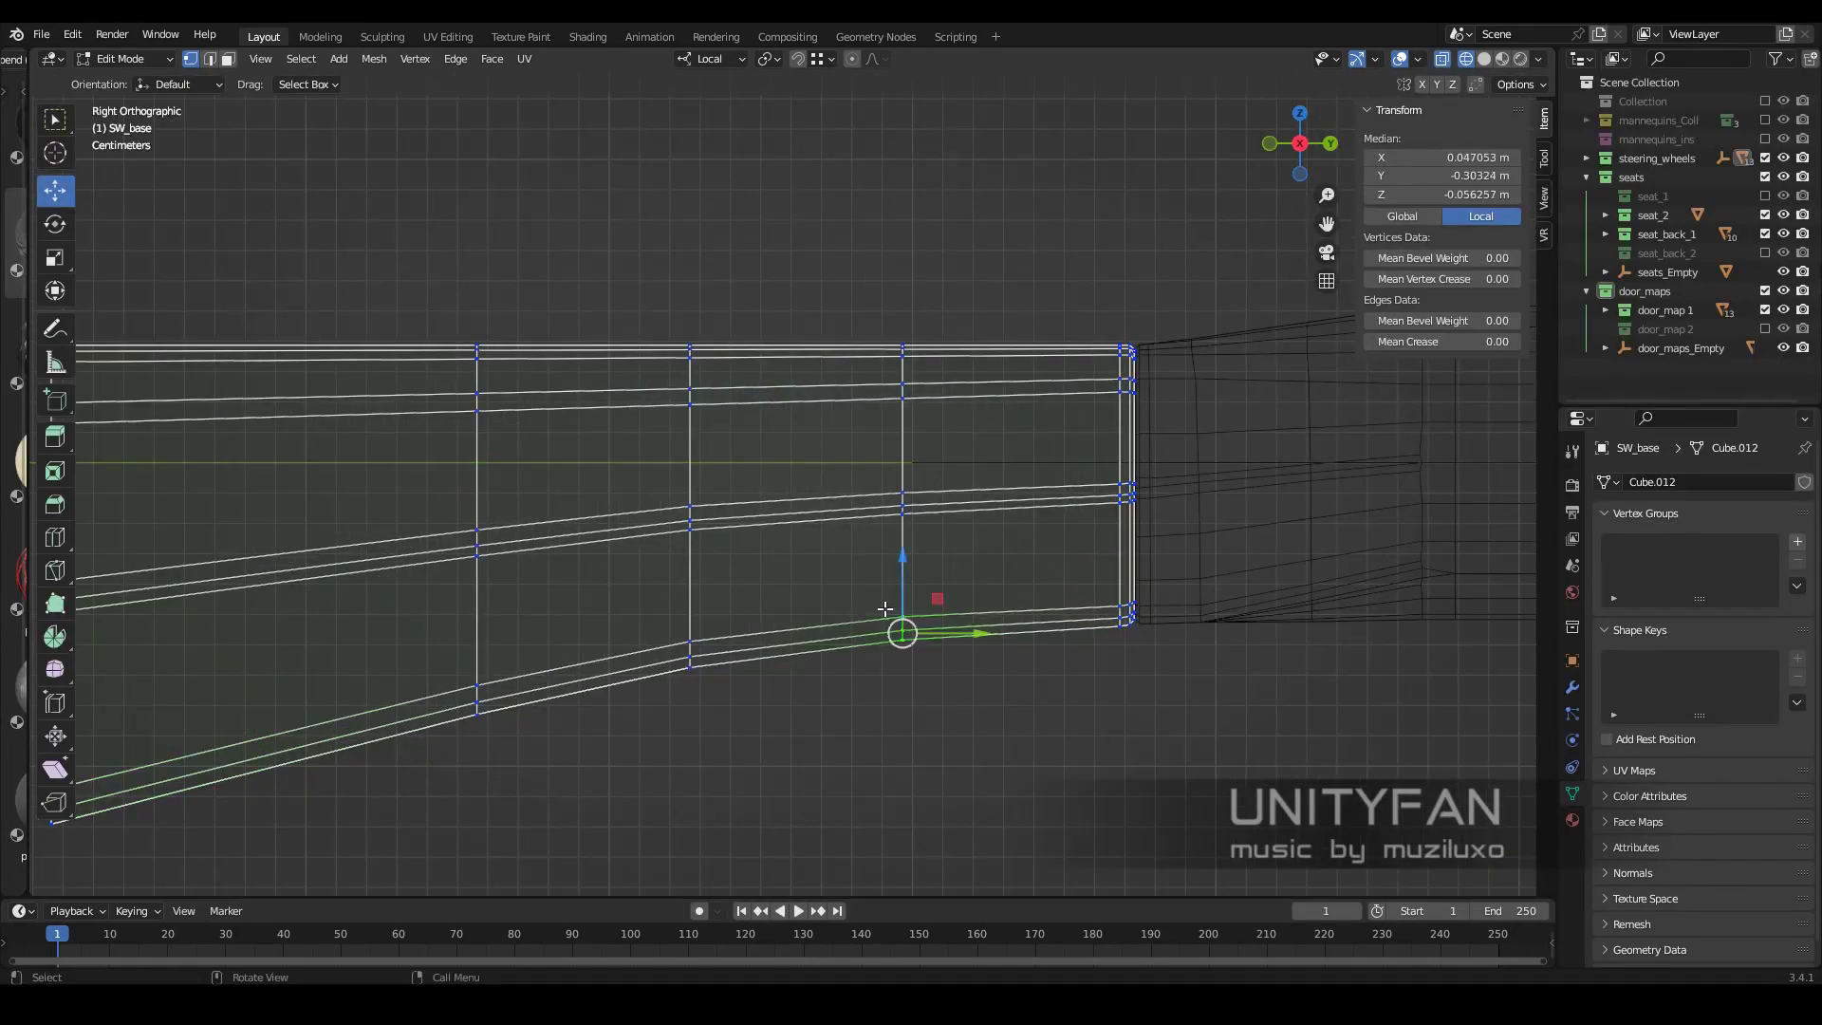
Move the handle's lower vertices and bottom-left corner vertex along Z
{"action": "left_click", "coordinate": [911, 563]}
{"action": "scroll", "coordinate": [911, 564], "scroll_direction": "up", "scroll_amount": 1}
{"action": "key", "text": "g"}
{"action": "left_click", "coordinate": [707, 543]}
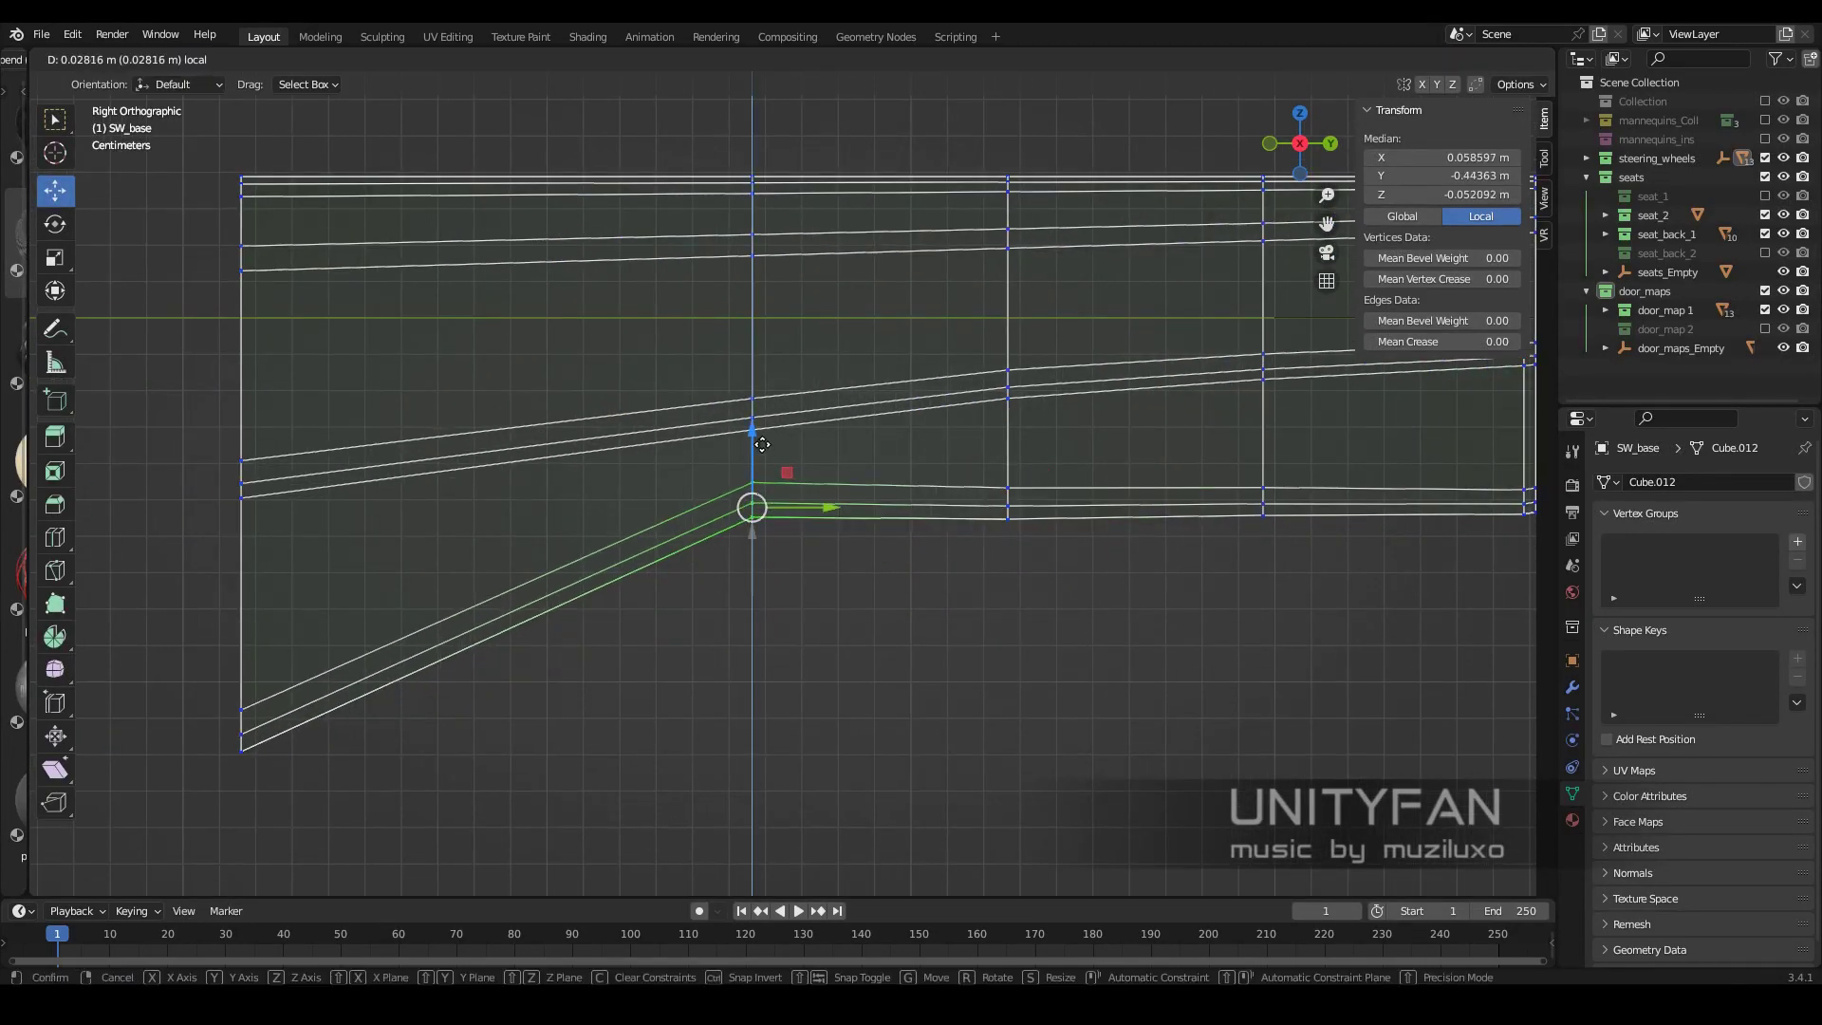
{"action": "left_click", "coordinate": [762, 445]}
{"action": "left_click_drag", "start_coordinate": [367, 652], "coordinate": [542, 818]}
{"action": "scroll", "coordinate": [1045, 397], "scroll_direction": "up", "scroll_amount": 1}
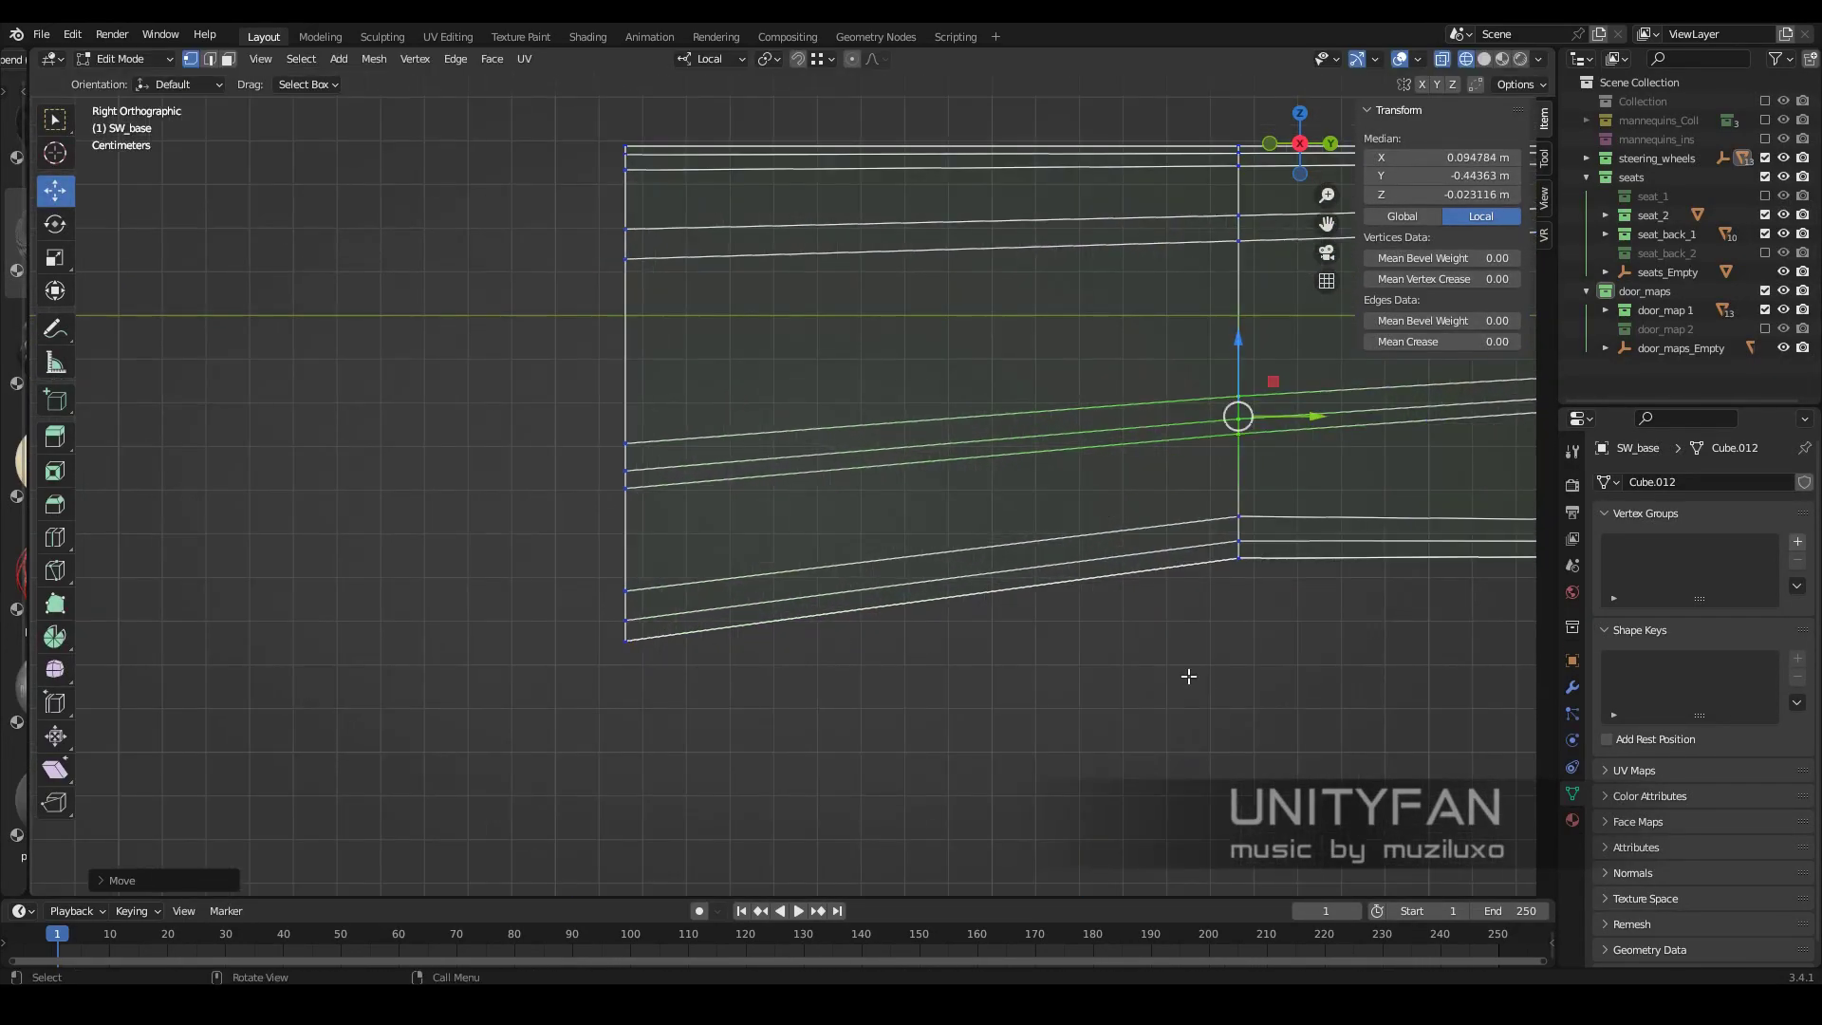
{"action": "mouse_move", "coordinate": [1190, 676]}
{"action": "middle_mouse_down", "text": "shift"}
{"action": "mouse_move", "coordinate": [959, 676]}
{"action": "mouse_move", "coordinate": [1149, 676]}
{"action": "middle_mouse_up", "text": "shift"}
{"action": "left_click", "coordinate": [569, 590]}
{"action": "left_click_drag", "start_coordinate": [583, 527], "coordinate": [592, 506]}
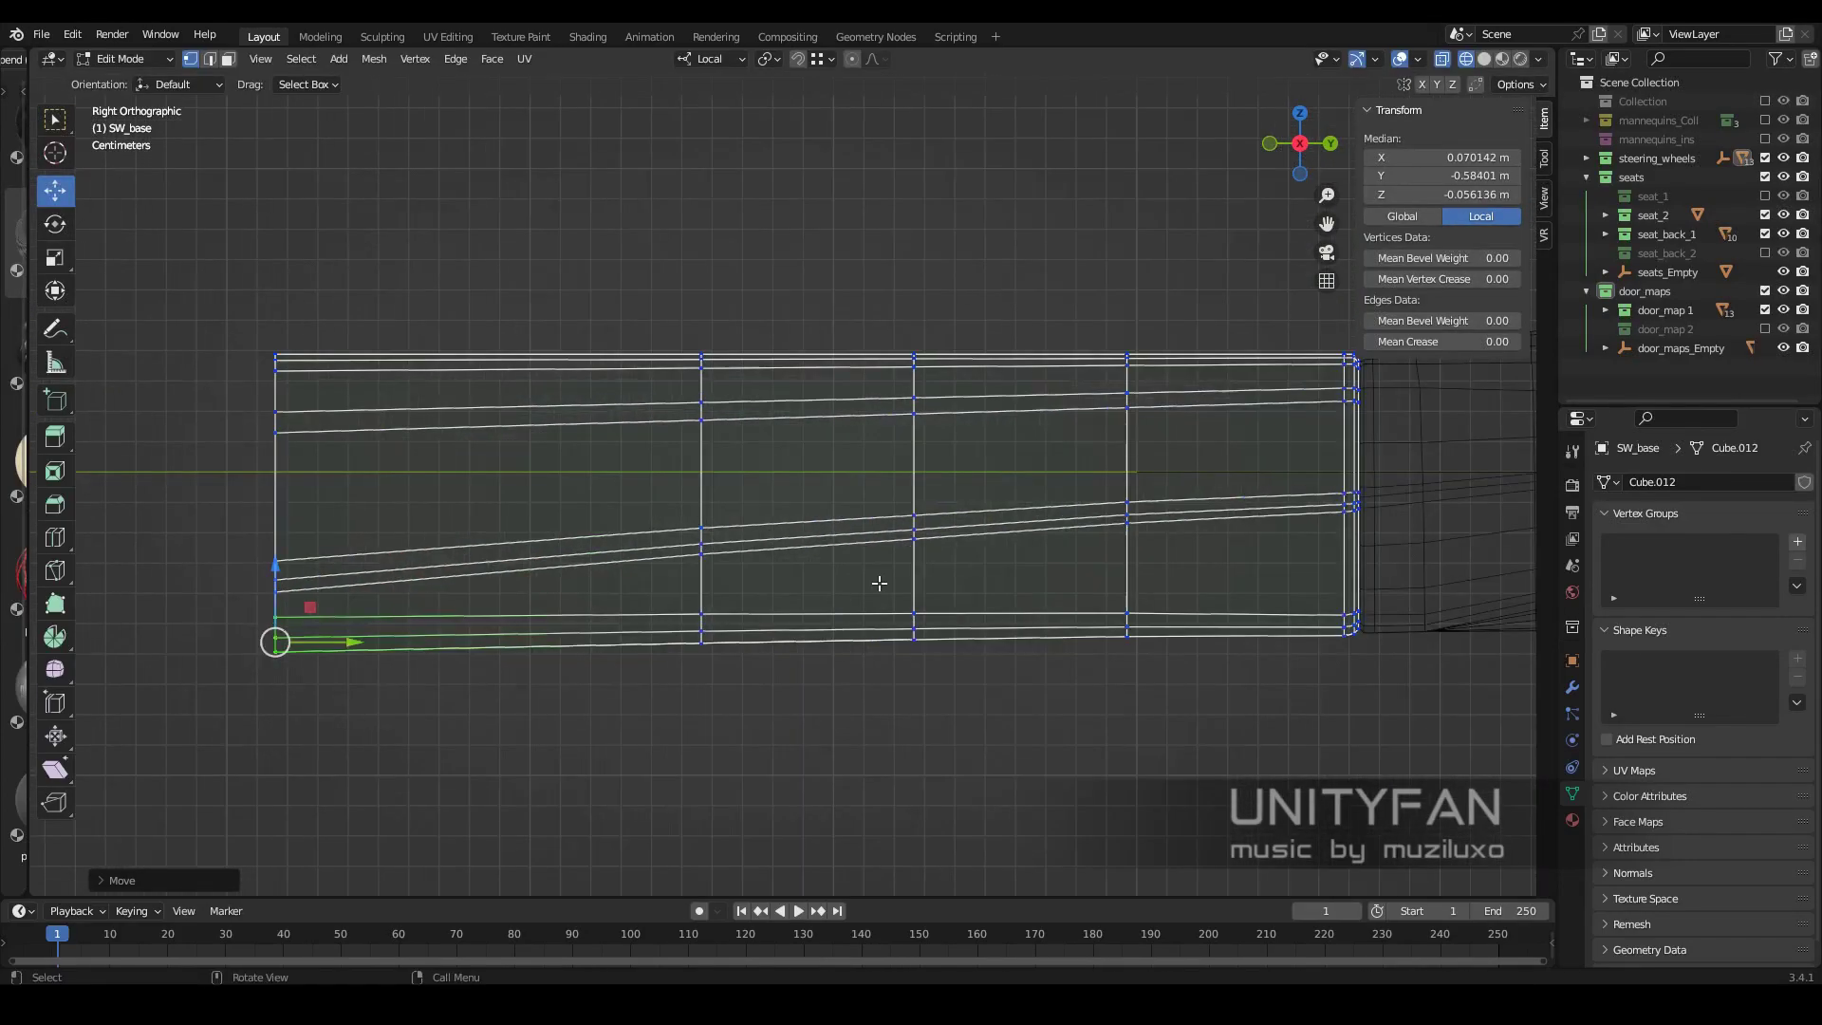
{"action": "scroll", "coordinate": [911, 532], "scroll_direction": "down", "scroll_amount": 3}
Reposition the handle tip vertex and return SW_base to Object Mode
{"action": "middle_click_drag", "start_coordinate": [911, 532], "coordinate": [1006, 531]}
{"action": "key", "text": "KP_3"}
{"action": "scroll", "coordinate": [687, 607], "scroll_direction": "up", "scroll_amount": 3}
{"action": "mouse_move", "coordinate": [687, 607]}
{"action": "middle_mouse_down"}
{"action": "mouse_move", "coordinate": [760, 594]}
{"action": "mouse_move", "coordinate": [785, 566]}
{"action": "middle_mouse_up"}
{"action": "scroll", "coordinate": [761, 593], "scroll_direction": "down", "scroll_amount": 3}
{"action": "scroll", "coordinate": [871, 497], "scroll_direction": "up", "scroll_amount": 4}
{"action": "middle_click_drag", "start_coordinate": [870, 498], "coordinate": [784, 530]}
{"action": "left_click", "coordinate": [784, 529]}
{"action": "key", "text": "g"}
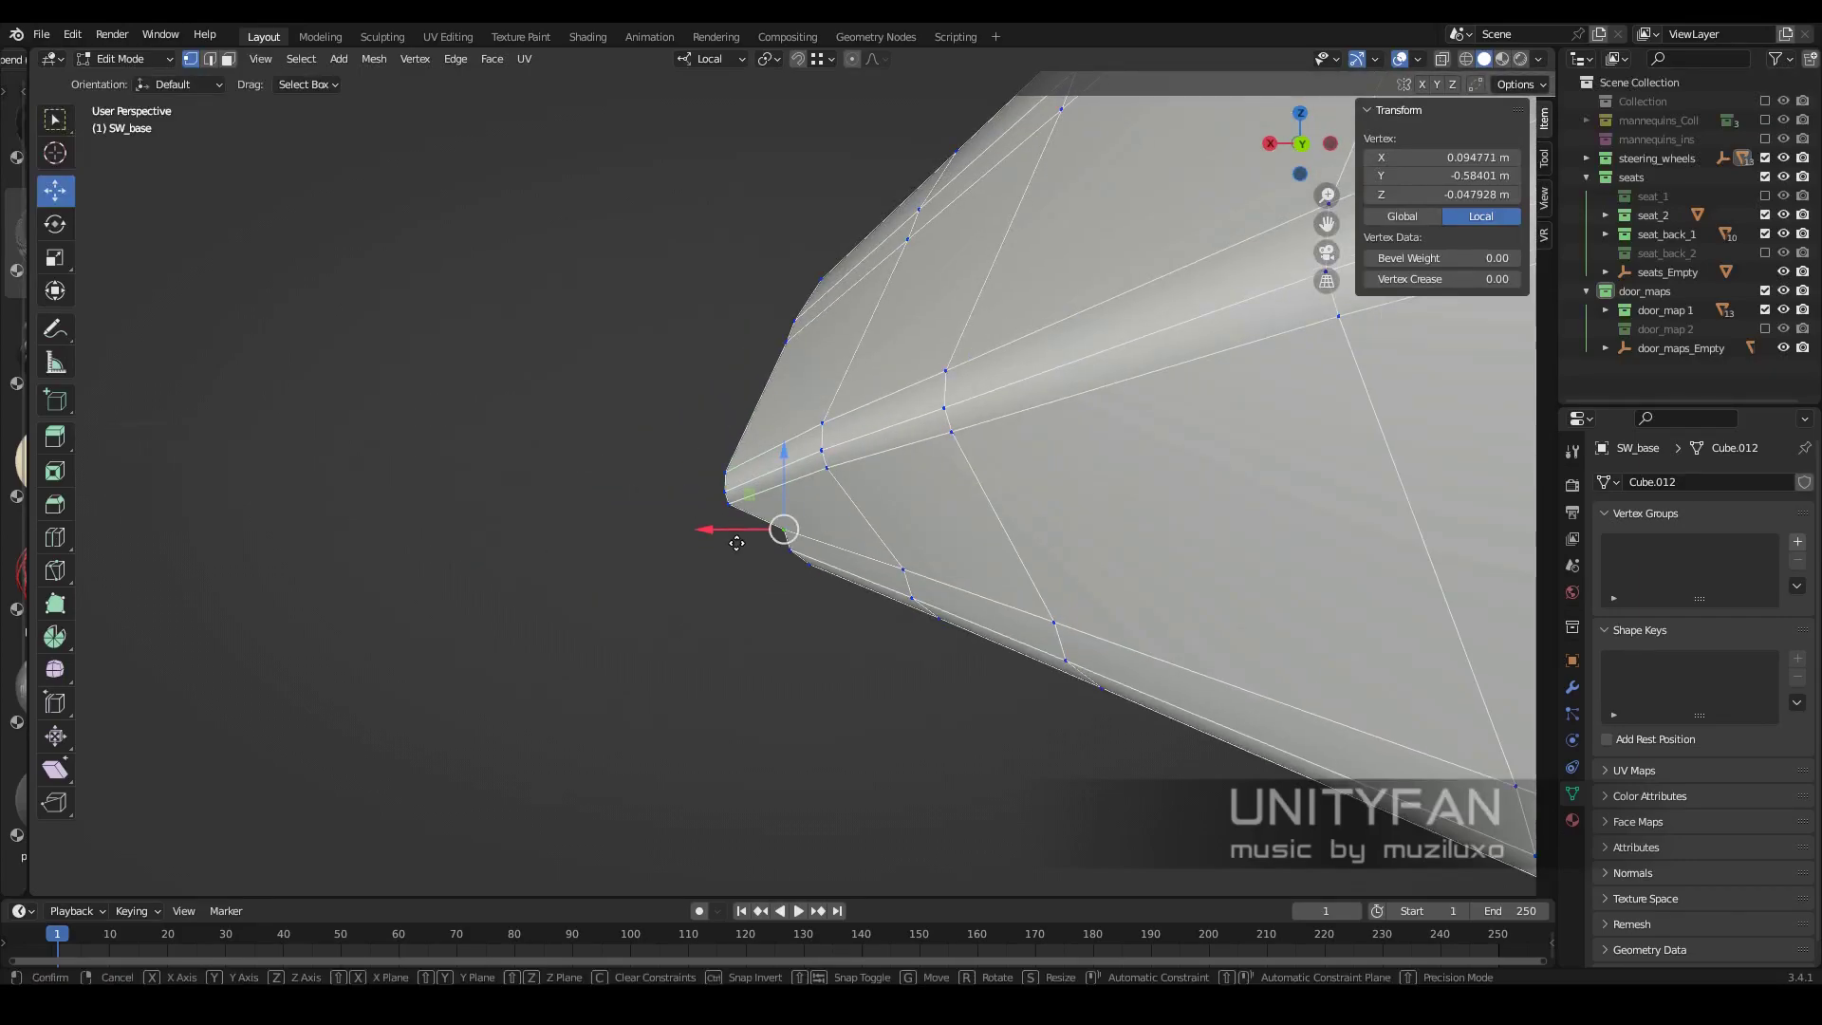
{"action": "key", "text": "Tab"}
{"action": "scroll", "coordinate": [1010, 597], "scroll_direction": "down", "scroll_amount": 4}
{"action": "mouse_move", "coordinate": [1010, 597]}
{"action": "middle_mouse_down"}
{"action": "mouse_move", "coordinate": [917, 630]}
{"action": "mouse_move", "coordinate": [818, 562]}
{"action": "mouse_move", "coordinate": [904, 592]}
{"action": "mouse_move", "coordinate": [710, 534]}
{"action": "middle_mouse_up"}
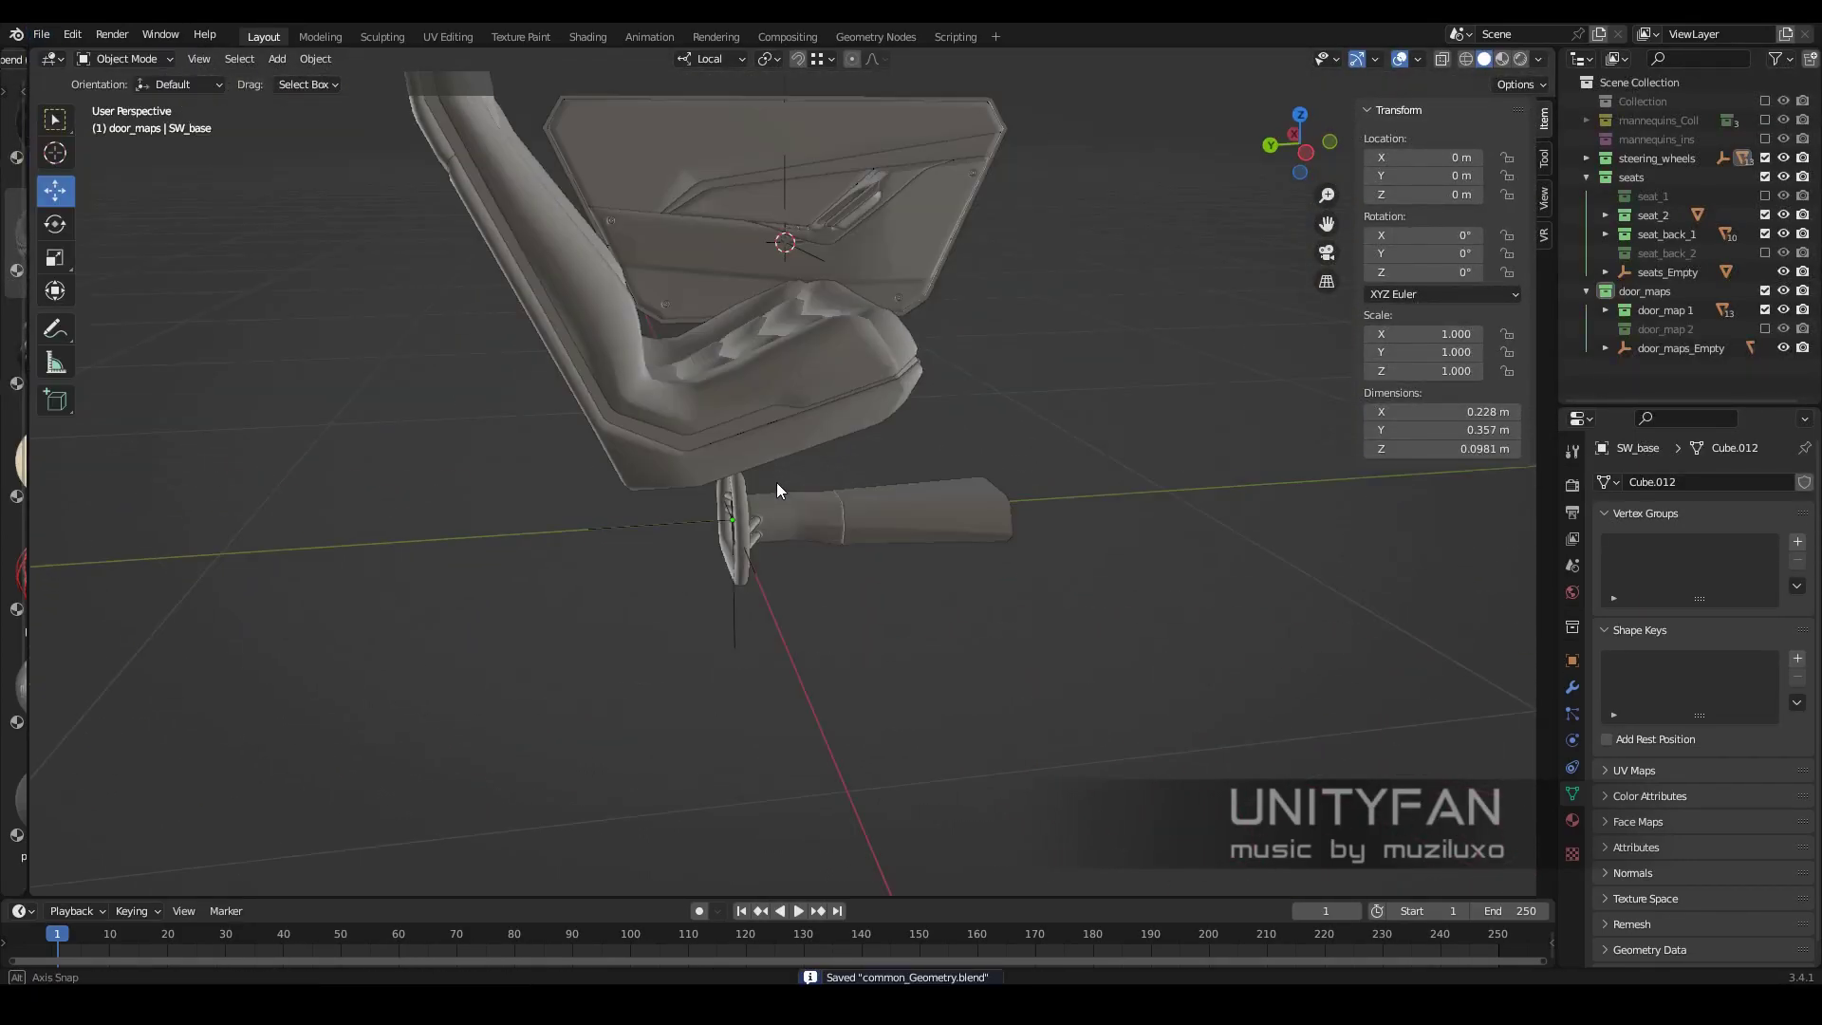
Hide the door_maps and steering_wheels collections and select the seat_2 objects
{"action": "left_click", "coordinate": [710, 534]}
{"action": "key", "text": "g"}
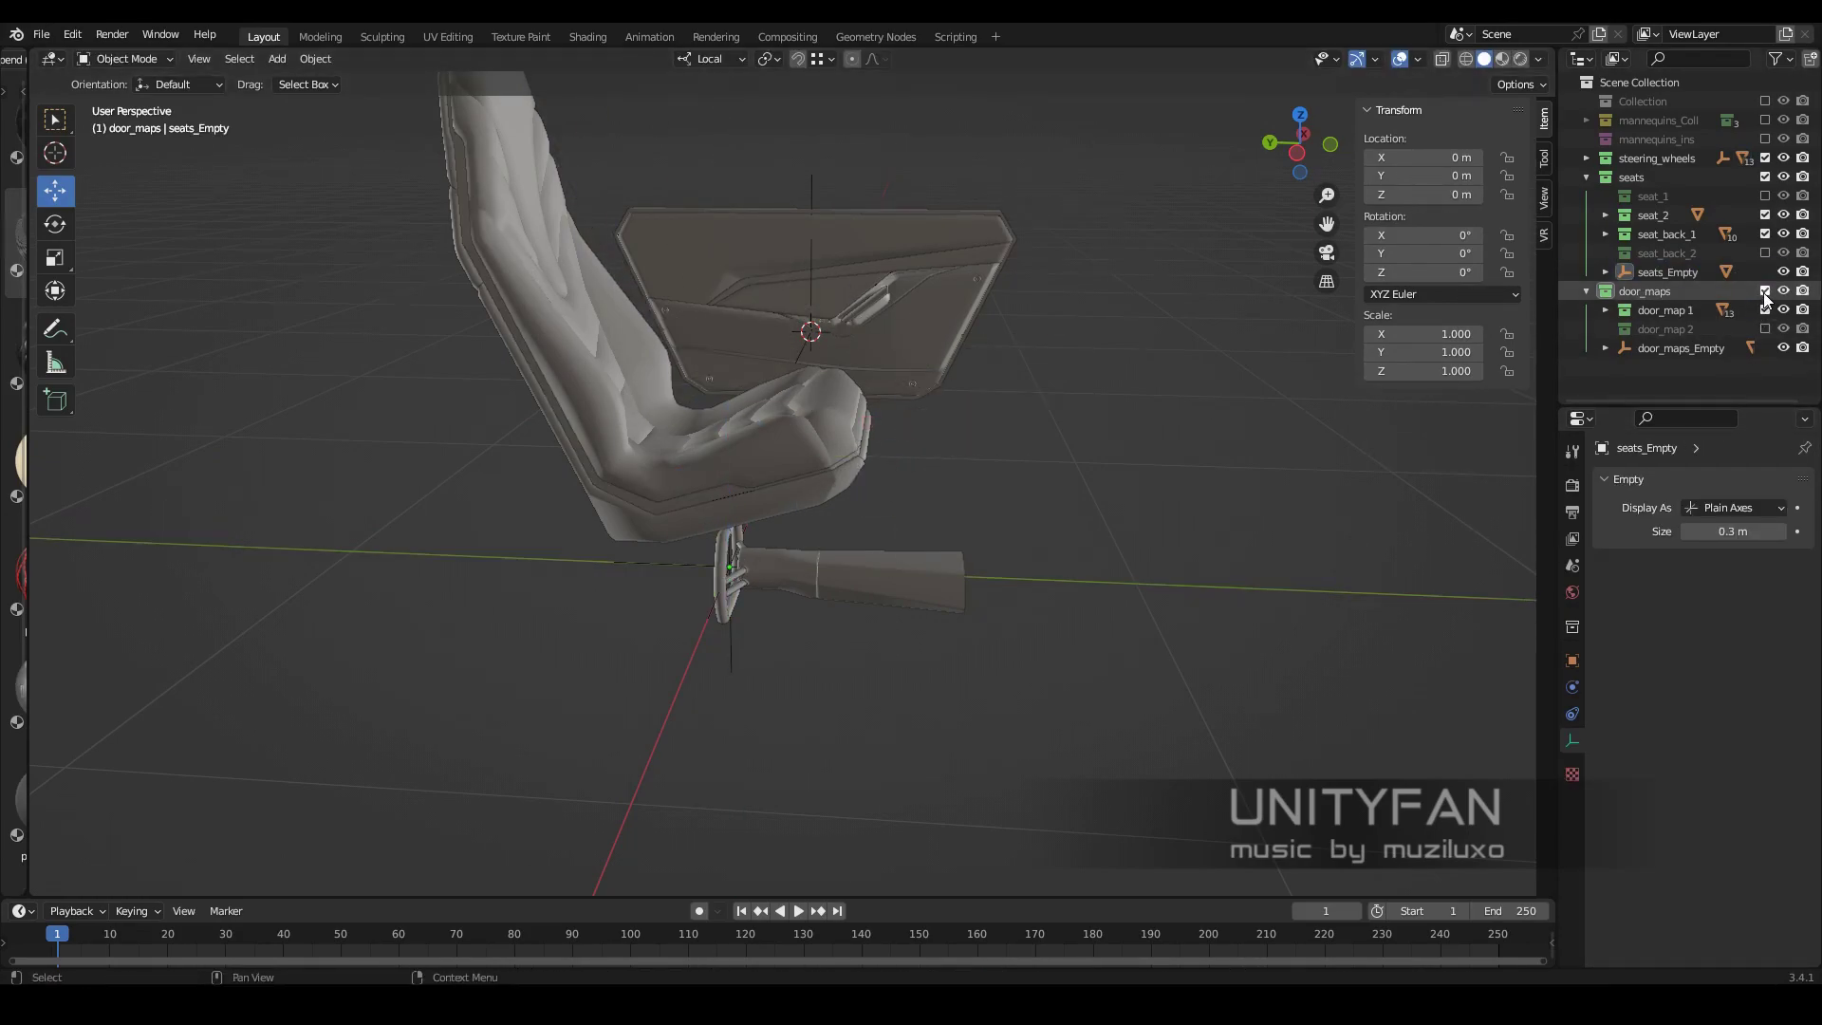
{"action": "left_click", "coordinate": [1765, 290]}
{"action": "left_click", "coordinate": [1766, 158]}
{"action": "middle_click_drag", "start_coordinate": [855, 589], "coordinate": [804, 623]}
{"action": "right_click", "coordinate": [1651, 218]}
{"action": "left_click", "coordinate": [1528, 220]}
{"action": "middle_click_drag", "start_coordinate": [911, 608], "coordinate": [958, 618]}
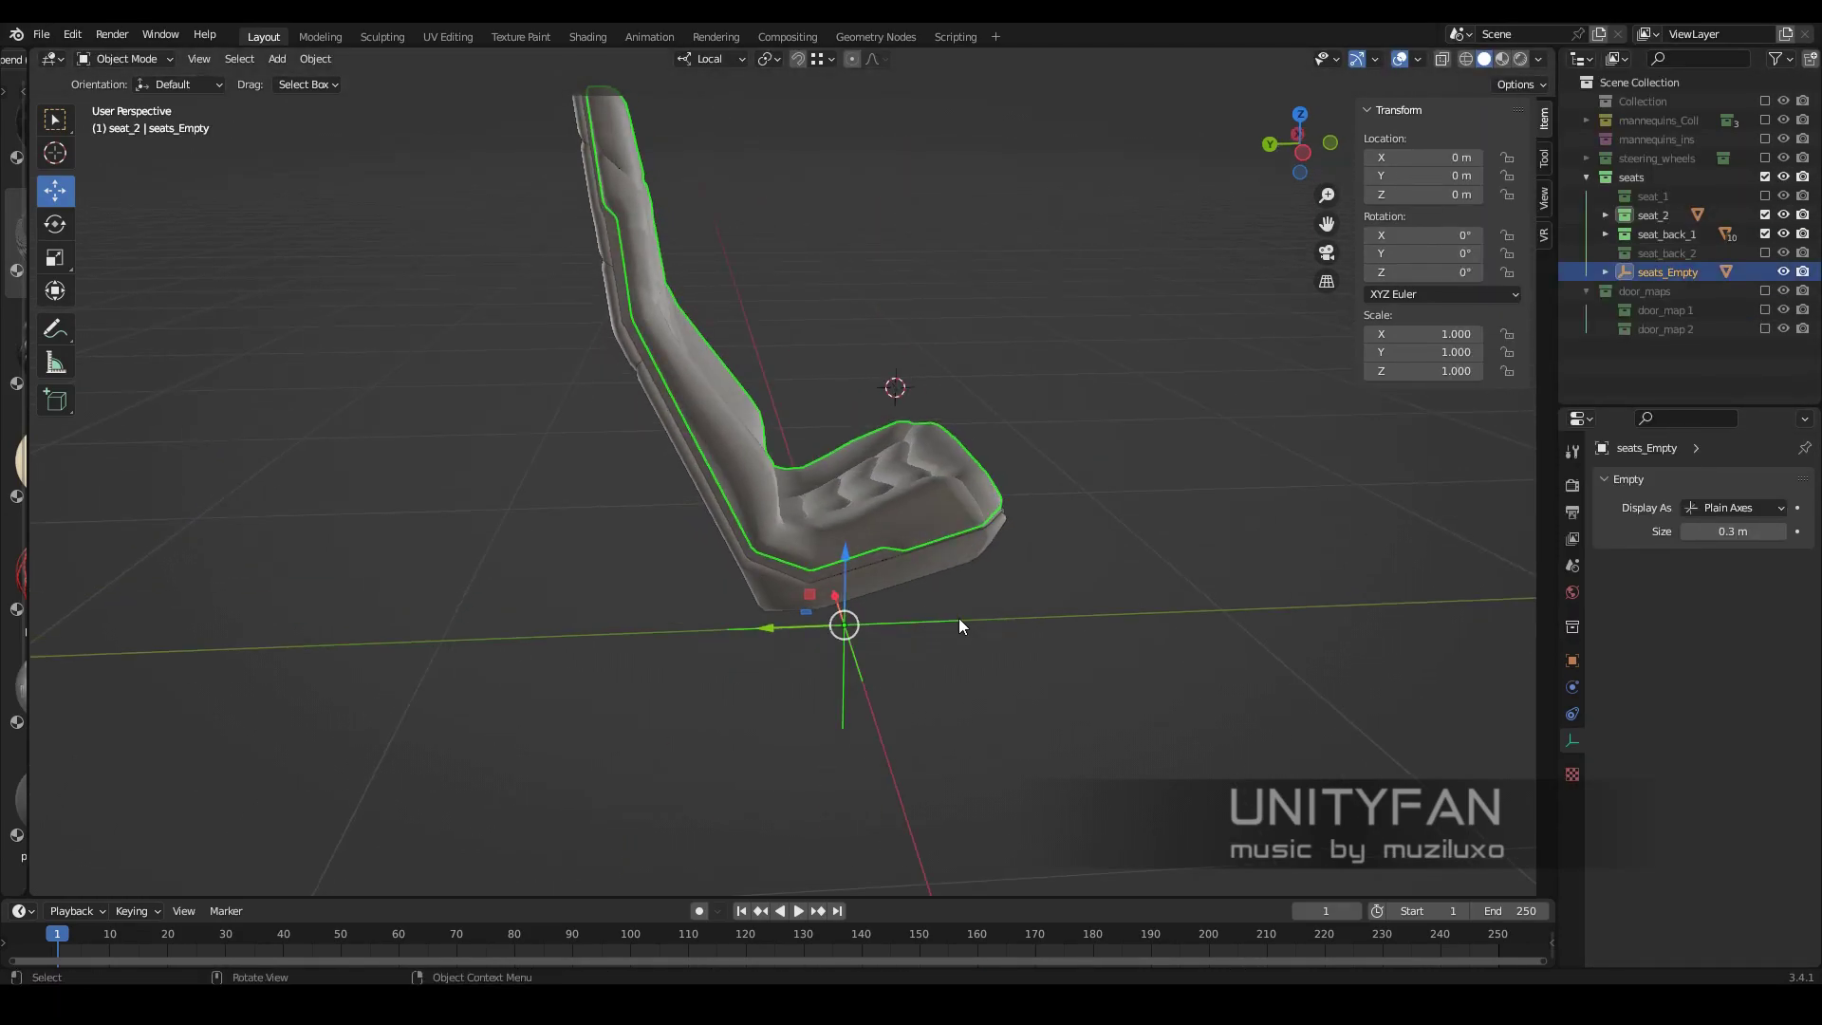
Select the seat_back_1 objects and try moving the seats empty
{"action": "left_click", "coordinate": [947, 629]}
{"action": "right_click", "coordinate": [1657, 235]}
{"action": "left_click", "coordinate": [1657, 237]}
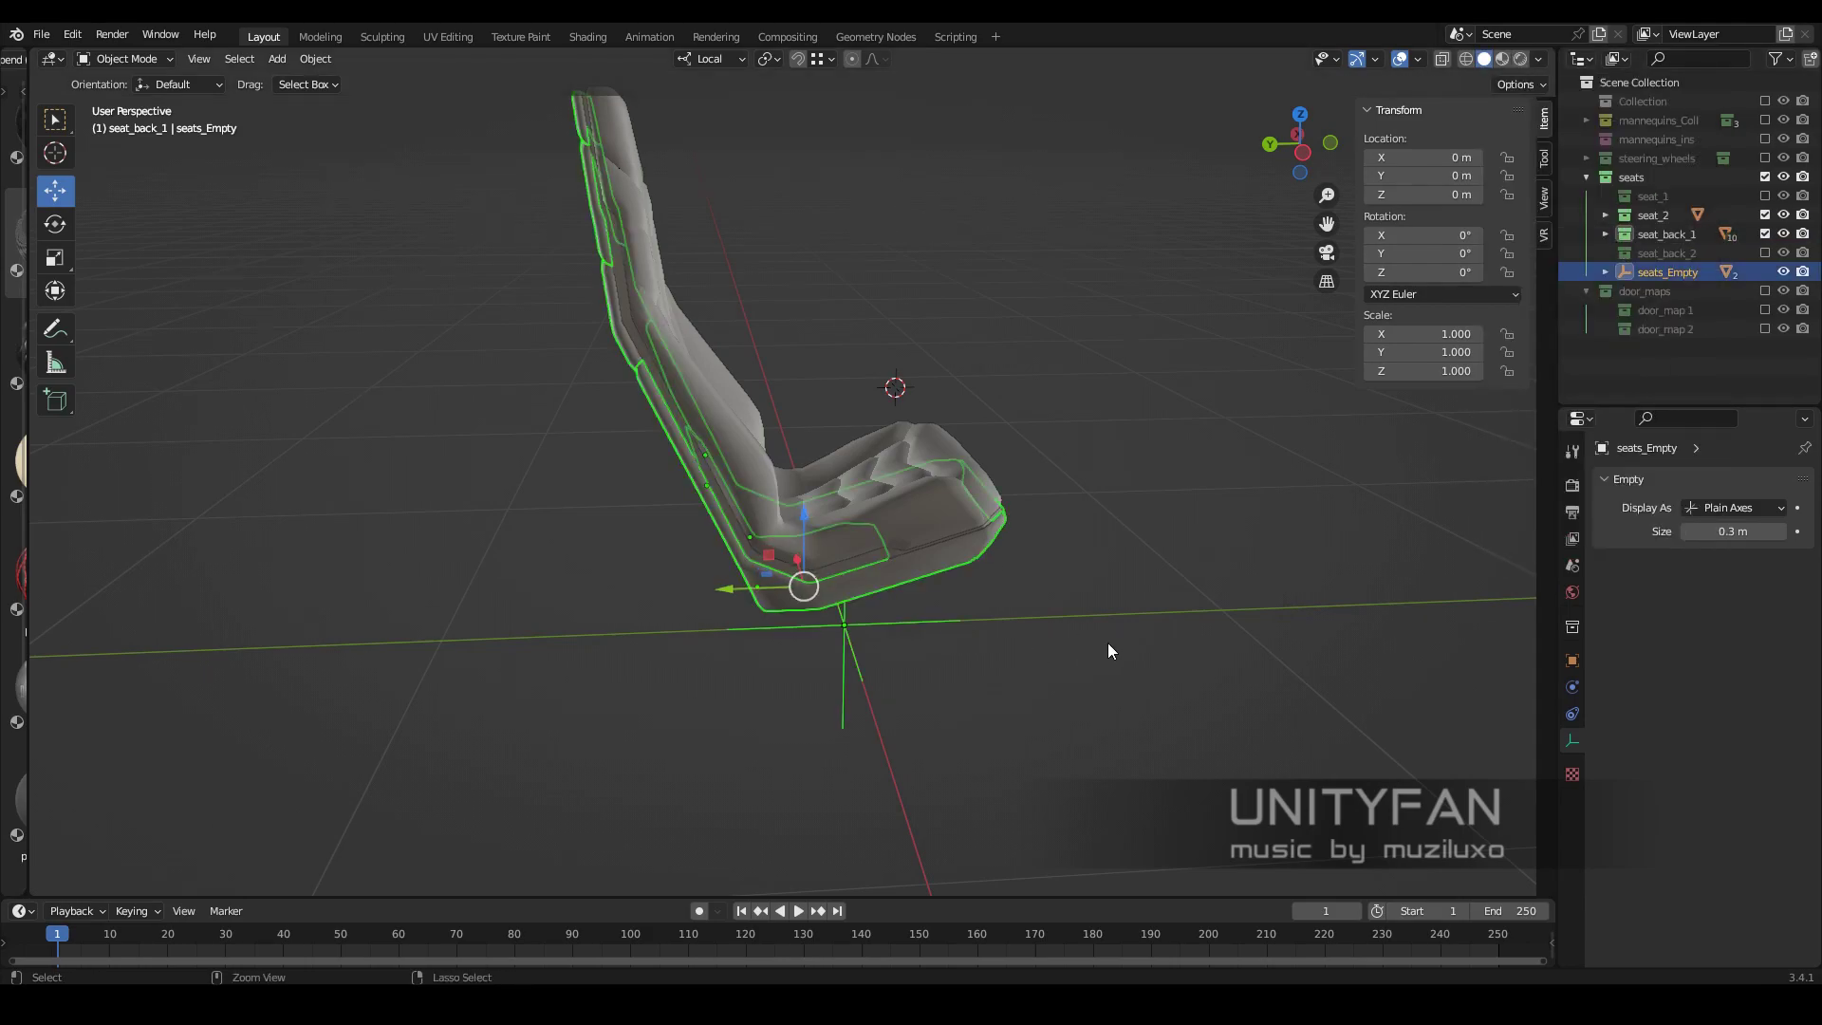
{"action": "left_click", "coordinate": [929, 617]}
{"action": "key", "text": "g"}
{"action": "right_click", "coordinate": [890, 515]}
{"action": "middle_click_drag", "start_coordinate": [890, 514], "coordinate": [1139, 494]}
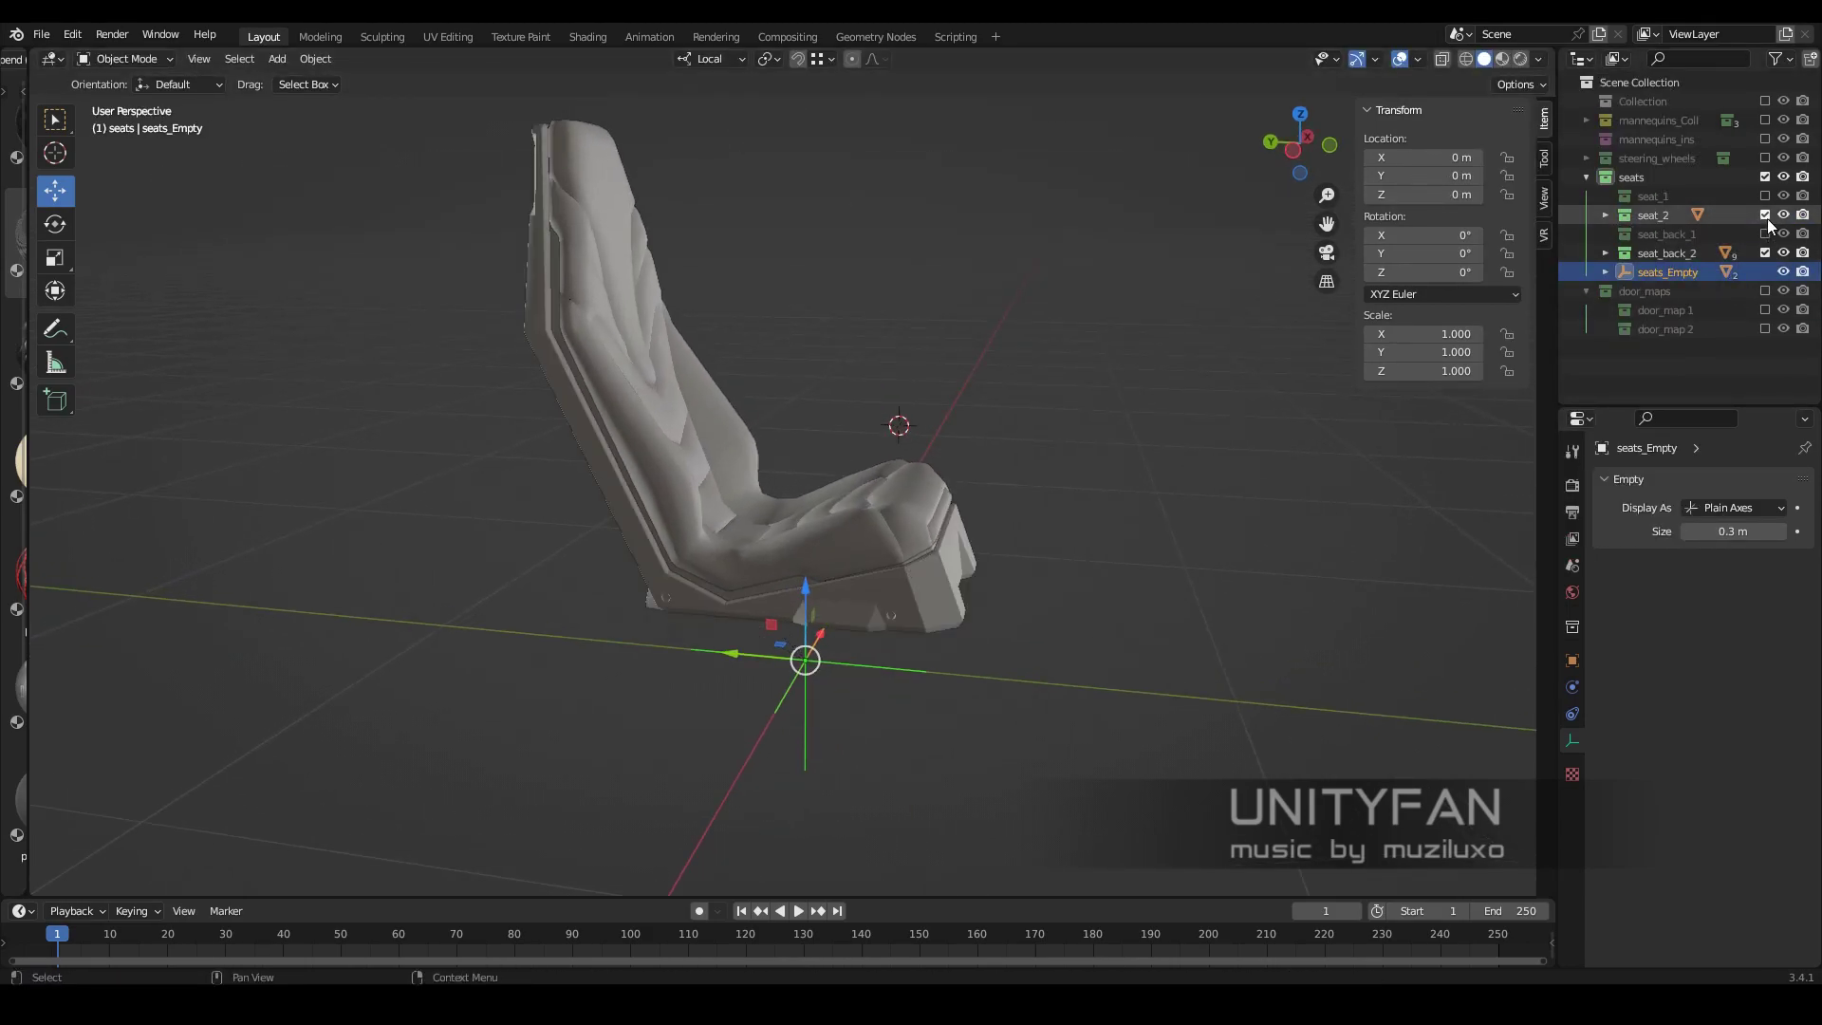
Select the seat_1 objects, then clear the selection
{"action": "left_click", "coordinate": [889, 680], "text": "alt"}
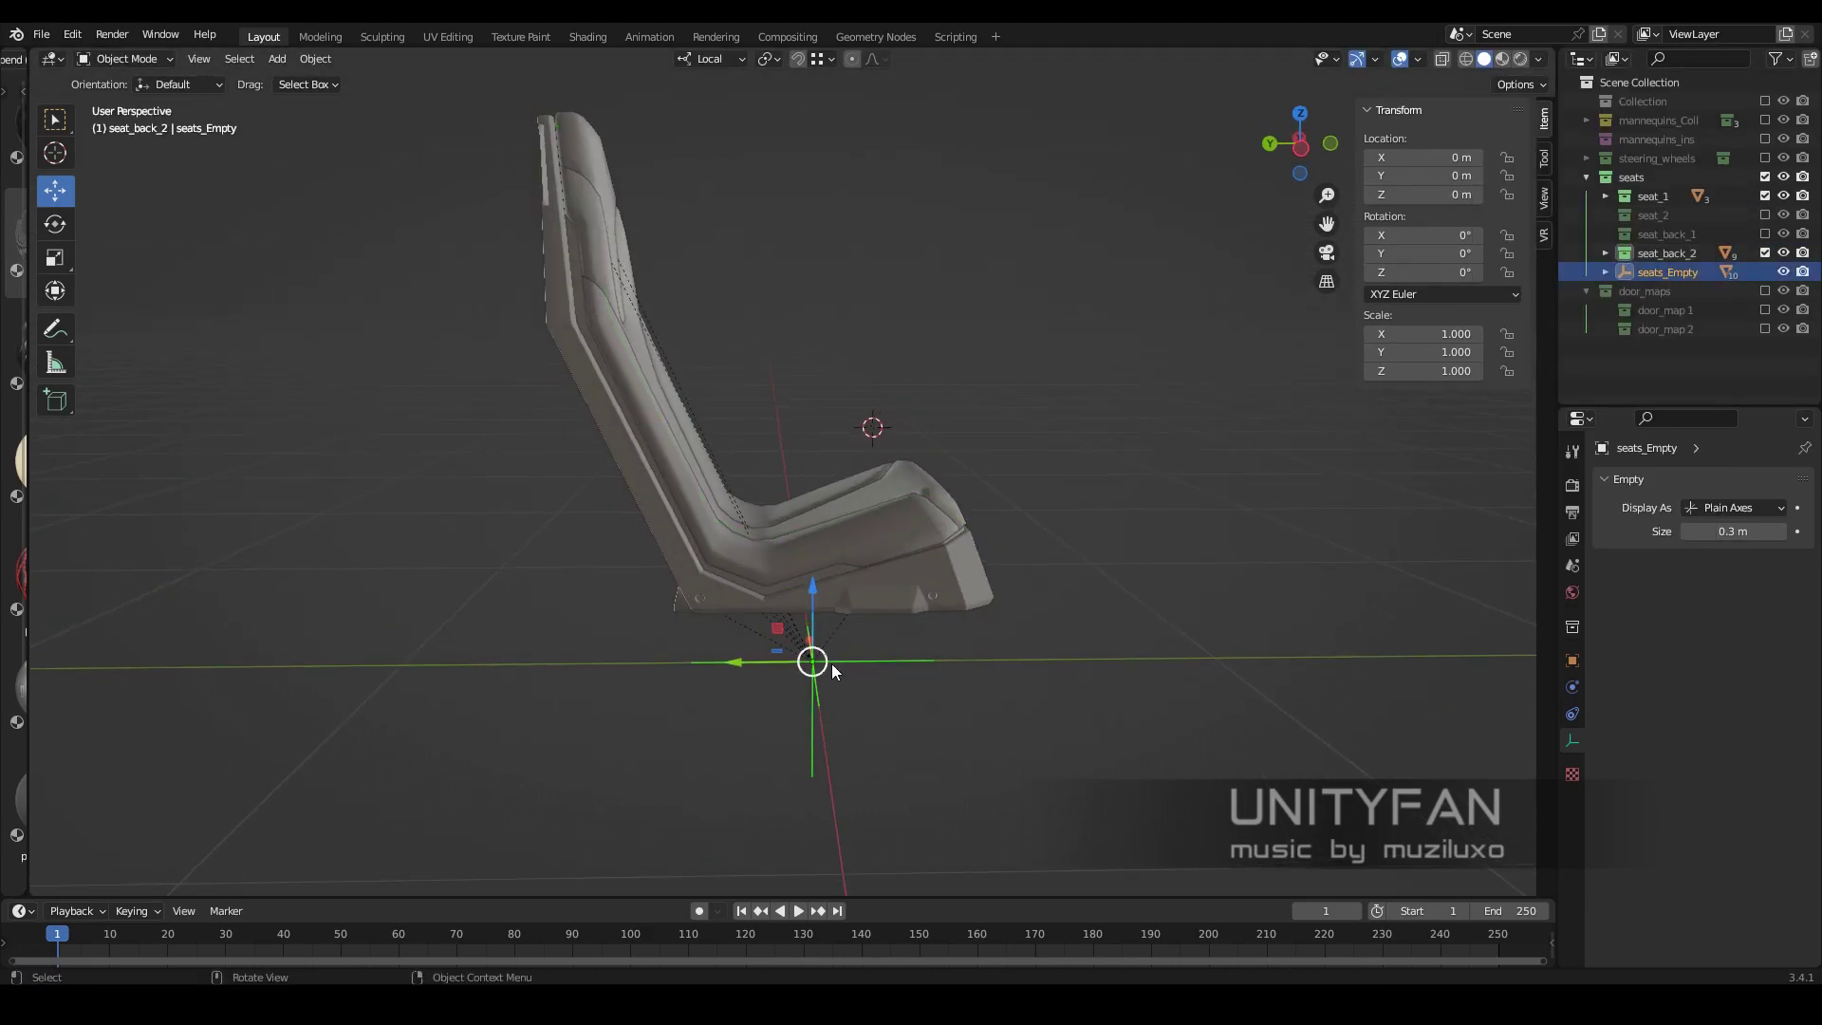
{"action": "right_click", "coordinate": [1597, 195]}
{"action": "left_click", "coordinate": [1595, 229]}
{"action": "left_click", "coordinate": [897, 674]}
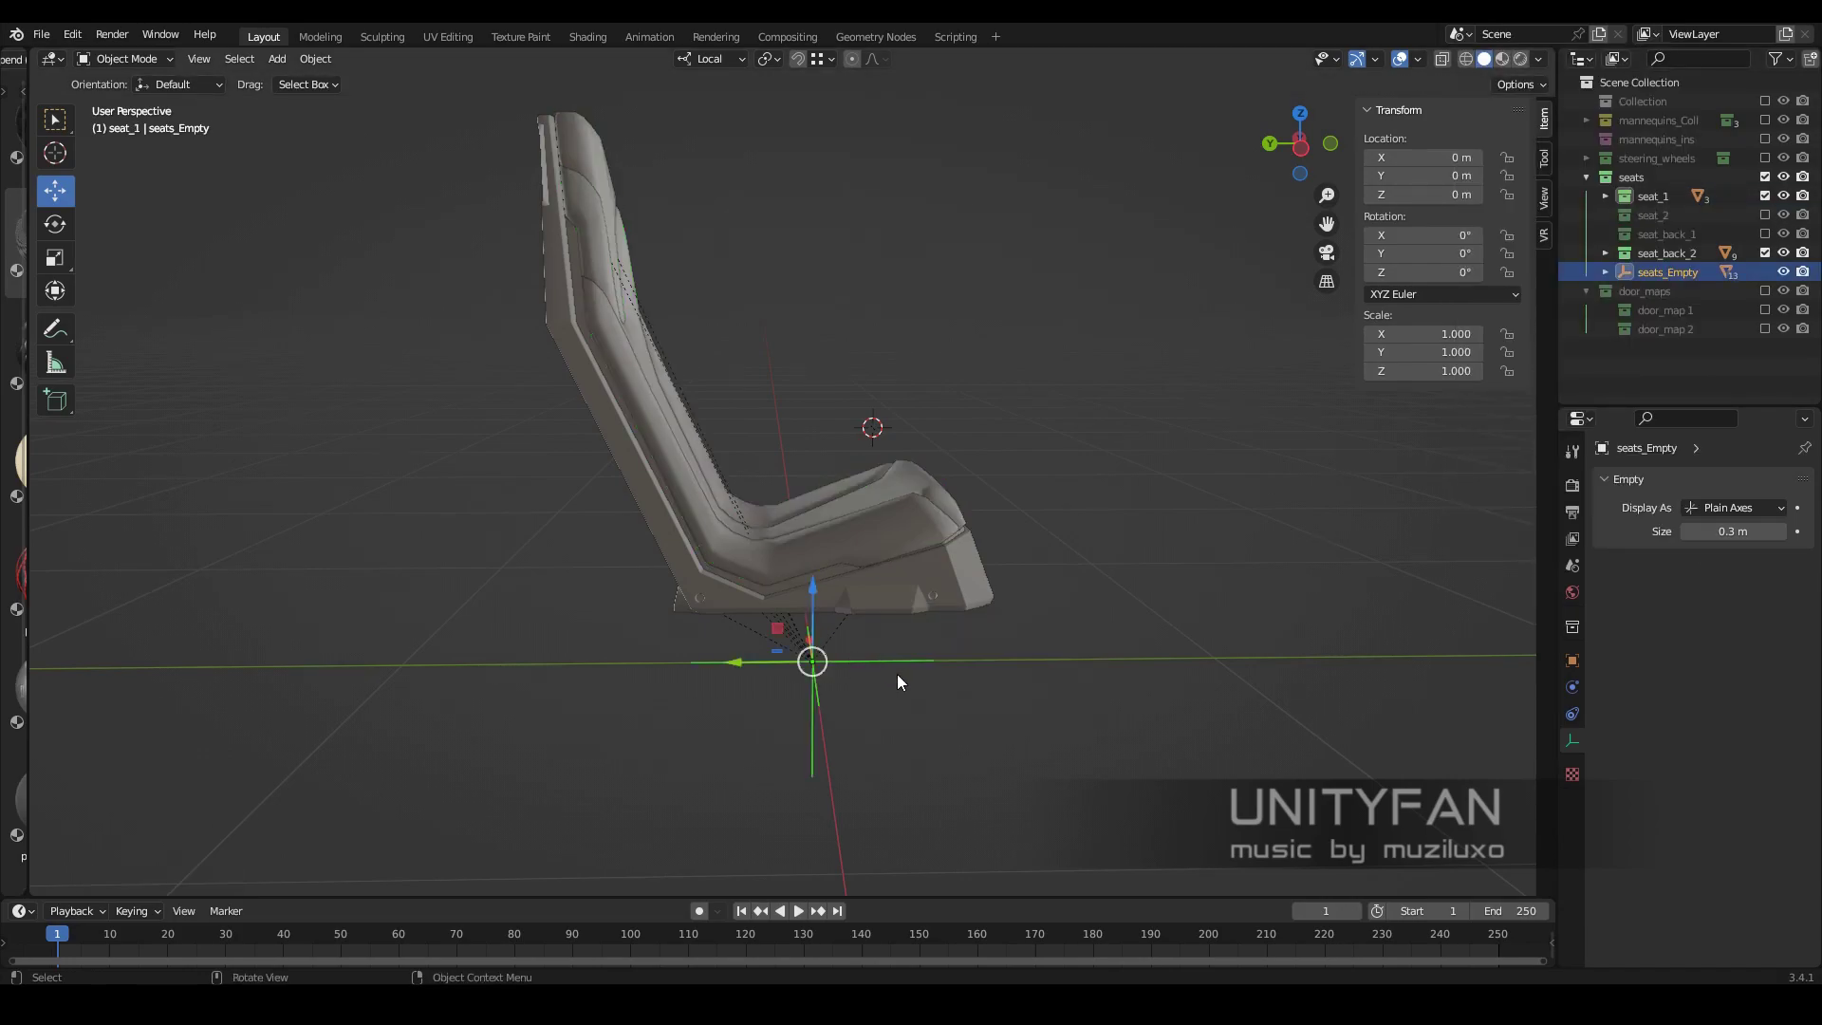
{"action": "mouse_move", "coordinate": [897, 674]}
{"action": "middle_mouse_down"}
{"action": "mouse_move", "coordinate": [1342, 567]}
{"action": "mouse_move", "coordinate": [1027, 572]}
{"action": "mouse_move", "coordinate": [232, 202]}
{"action": "middle_mouse_up"}
Inspect the red diamond-quilted seat in material preview from several angles
{"action": "left_click", "coordinate": [1010, 634]}
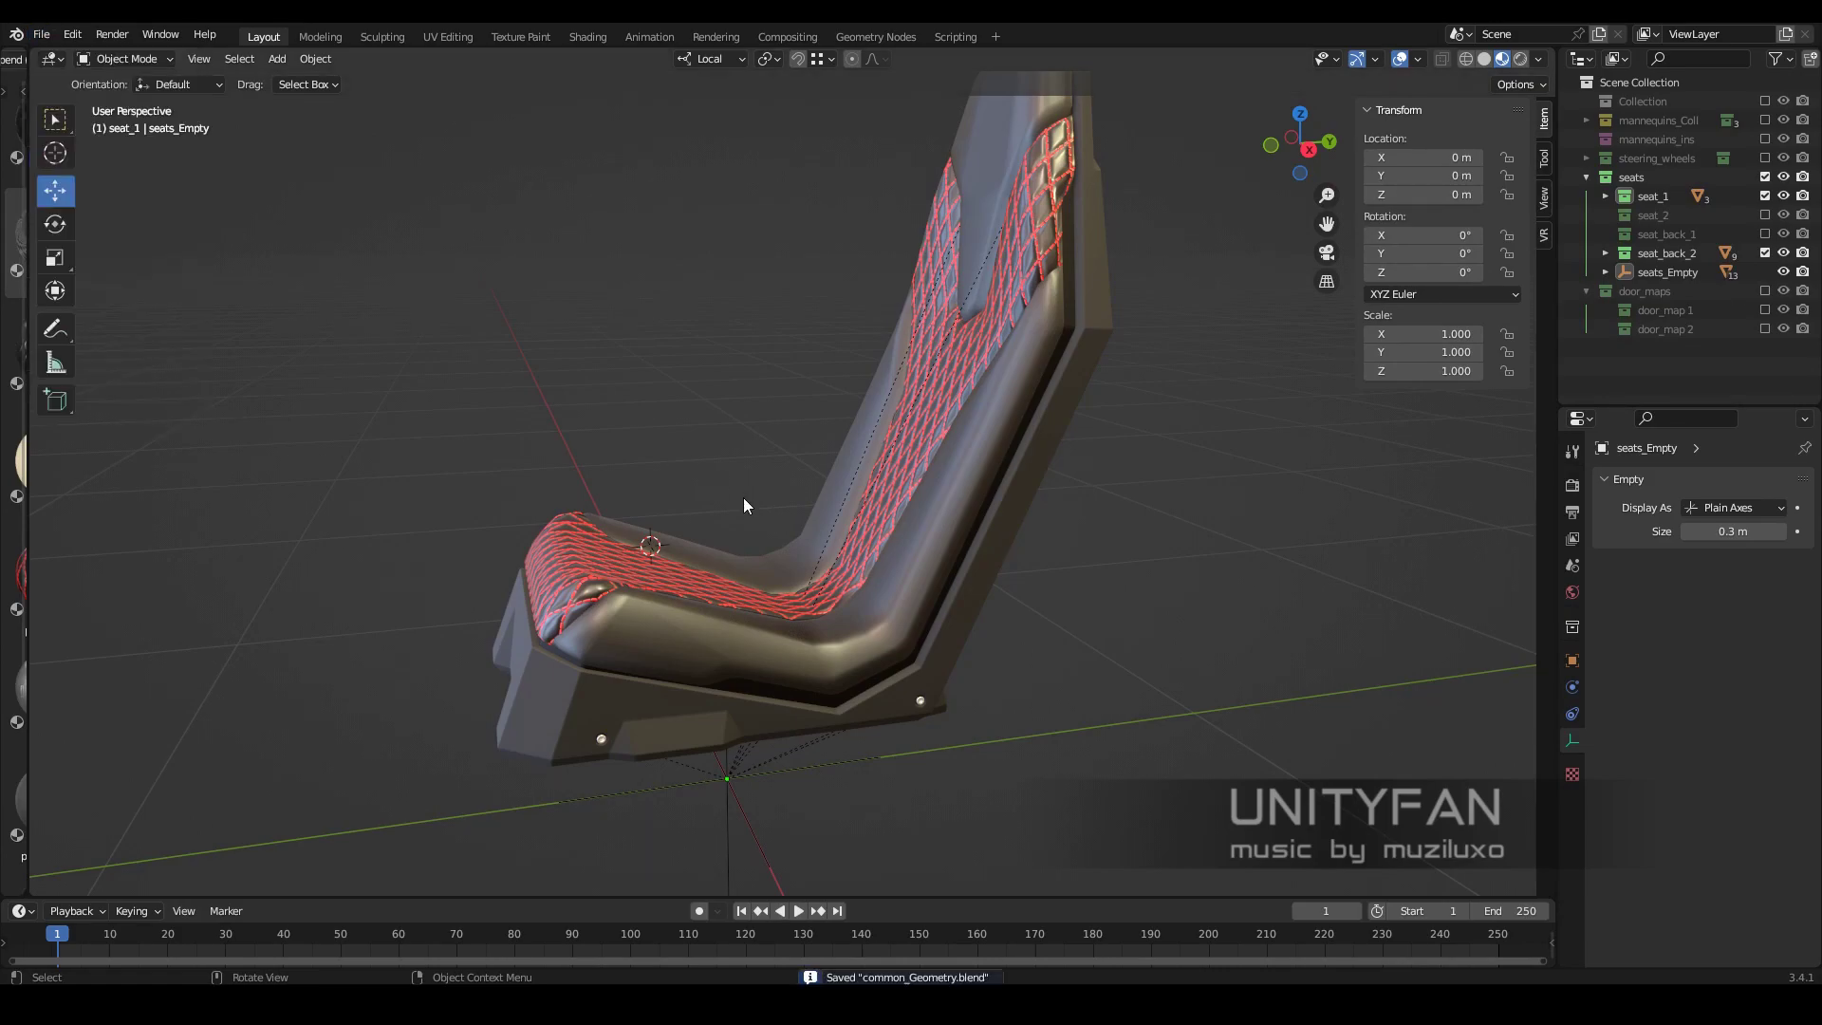
{"action": "mouse_move", "coordinate": [744, 505]}
{"action": "middle_mouse_down"}
{"action": "mouse_move", "coordinate": [1110, 542]}
{"action": "mouse_move", "coordinate": [1677, 333]}
{"action": "mouse_move", "coordinate": [52, 91]}
{"action": "middle_mouse_up"}
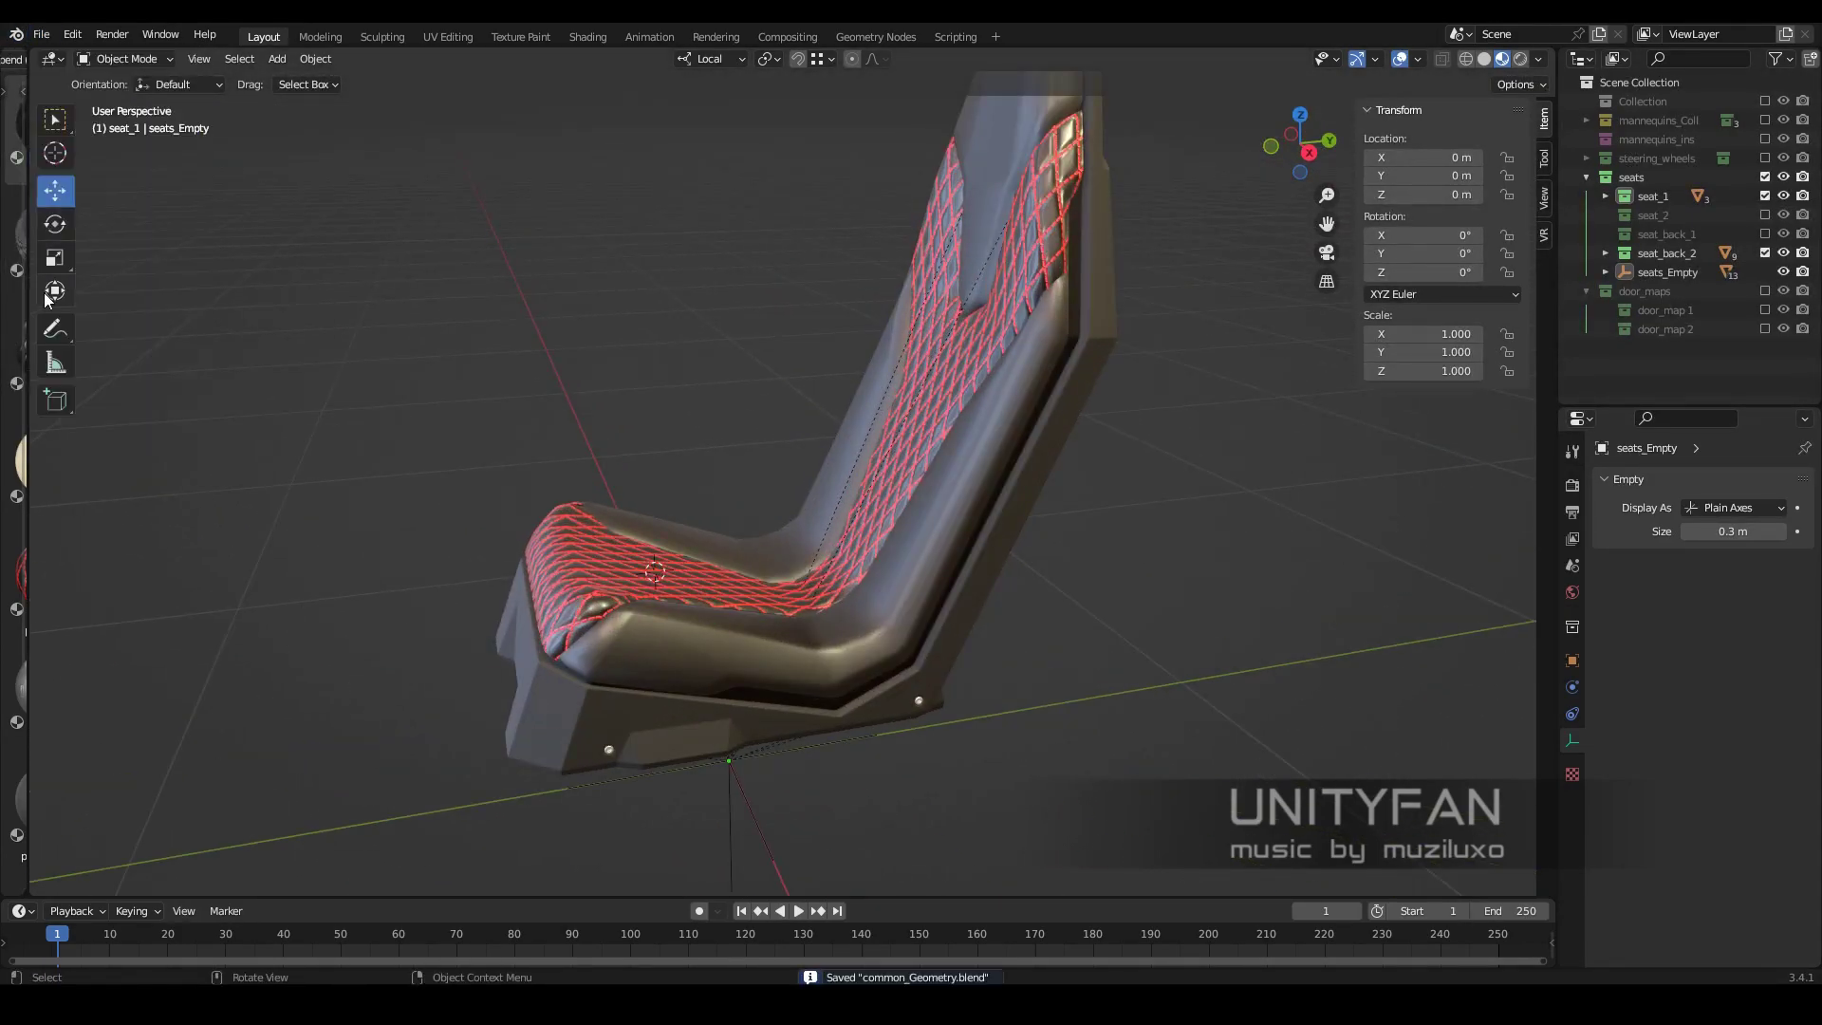
{"action": "left_click_drag", "start_coordinate": [29, 300], "coordinate": [103, 300]}
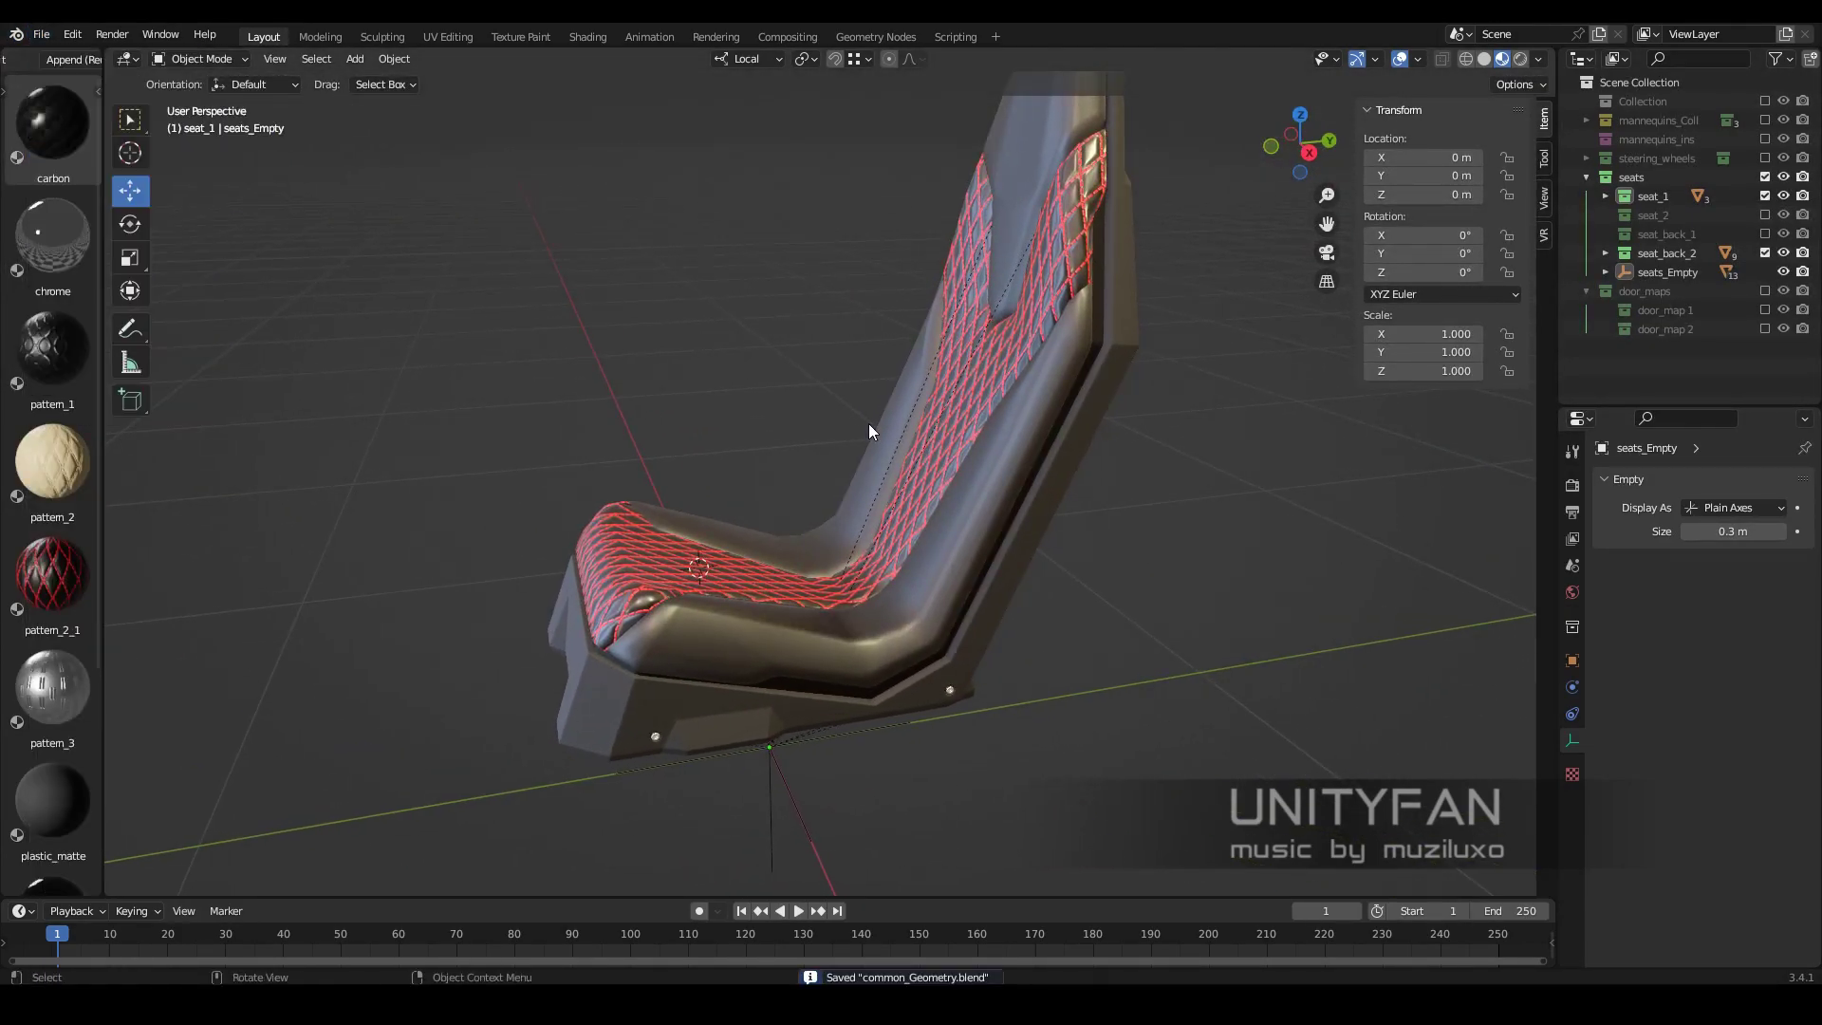
{"action": "middle_click_drag", "start_coordinate": [791, 303], "coordinate": [907, 379]}
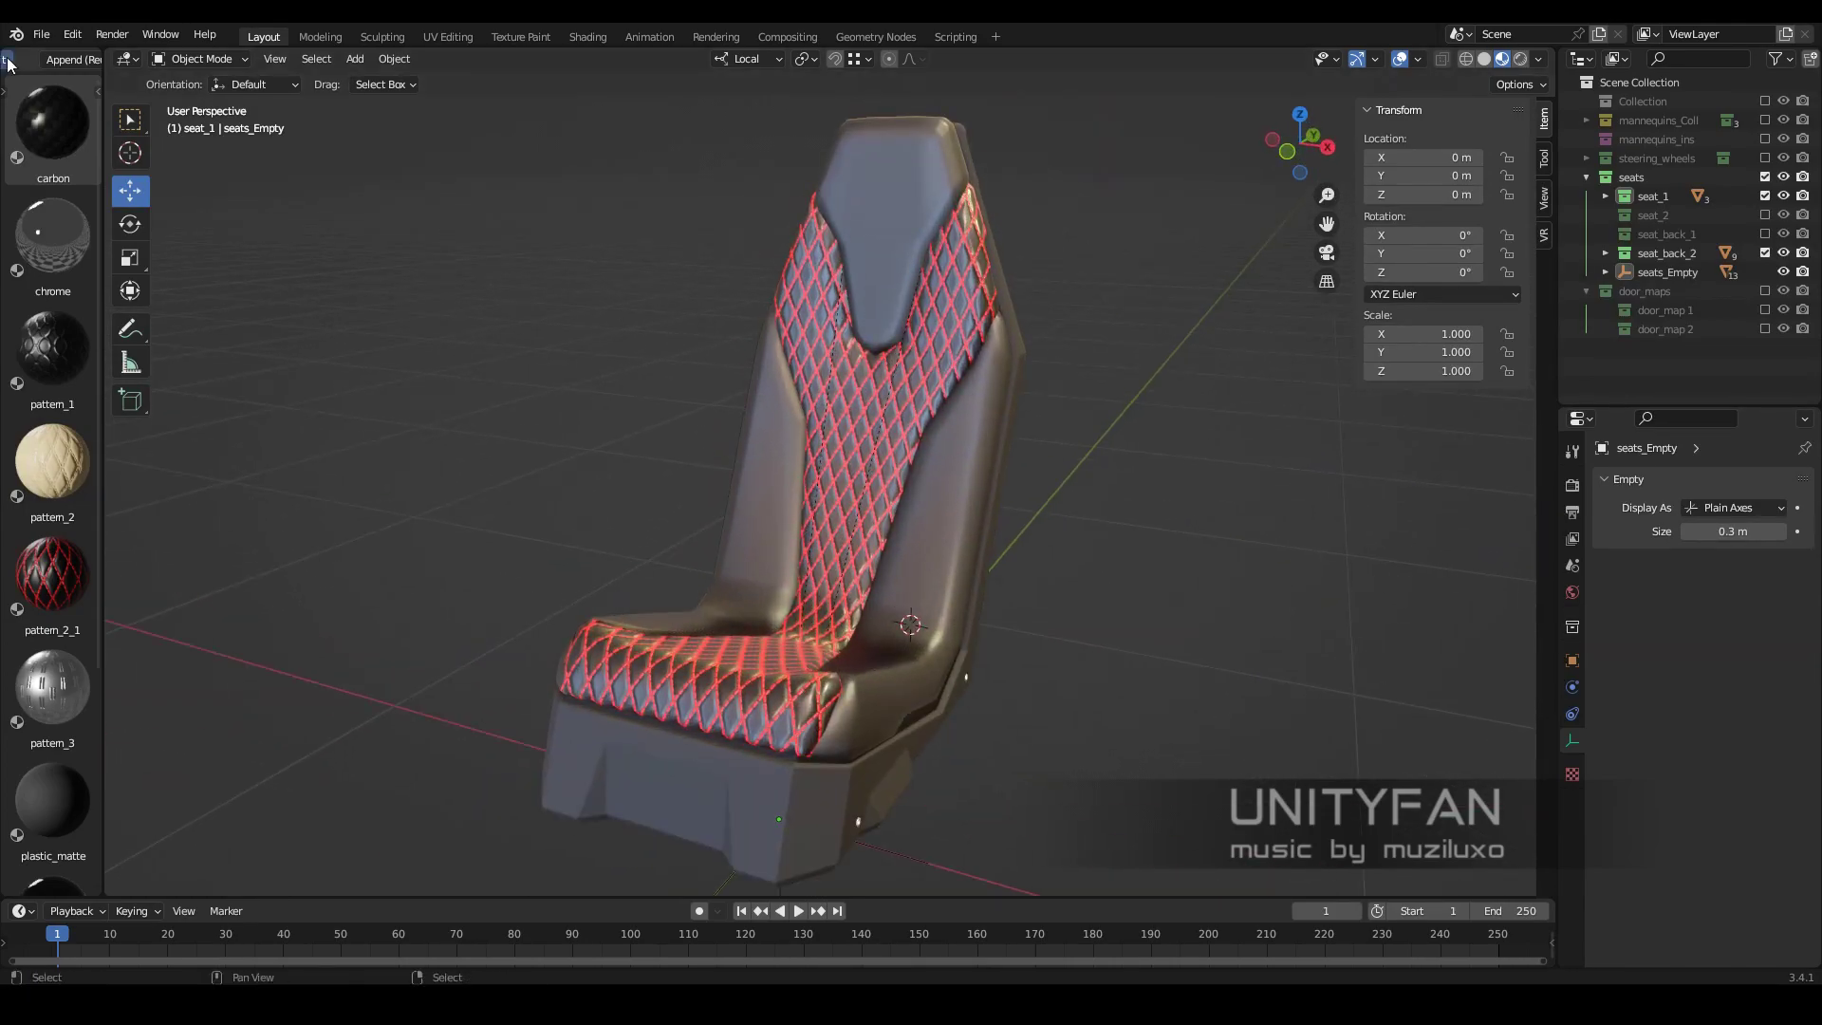
{"action": "left_click", "coordinate": [74, 74]}
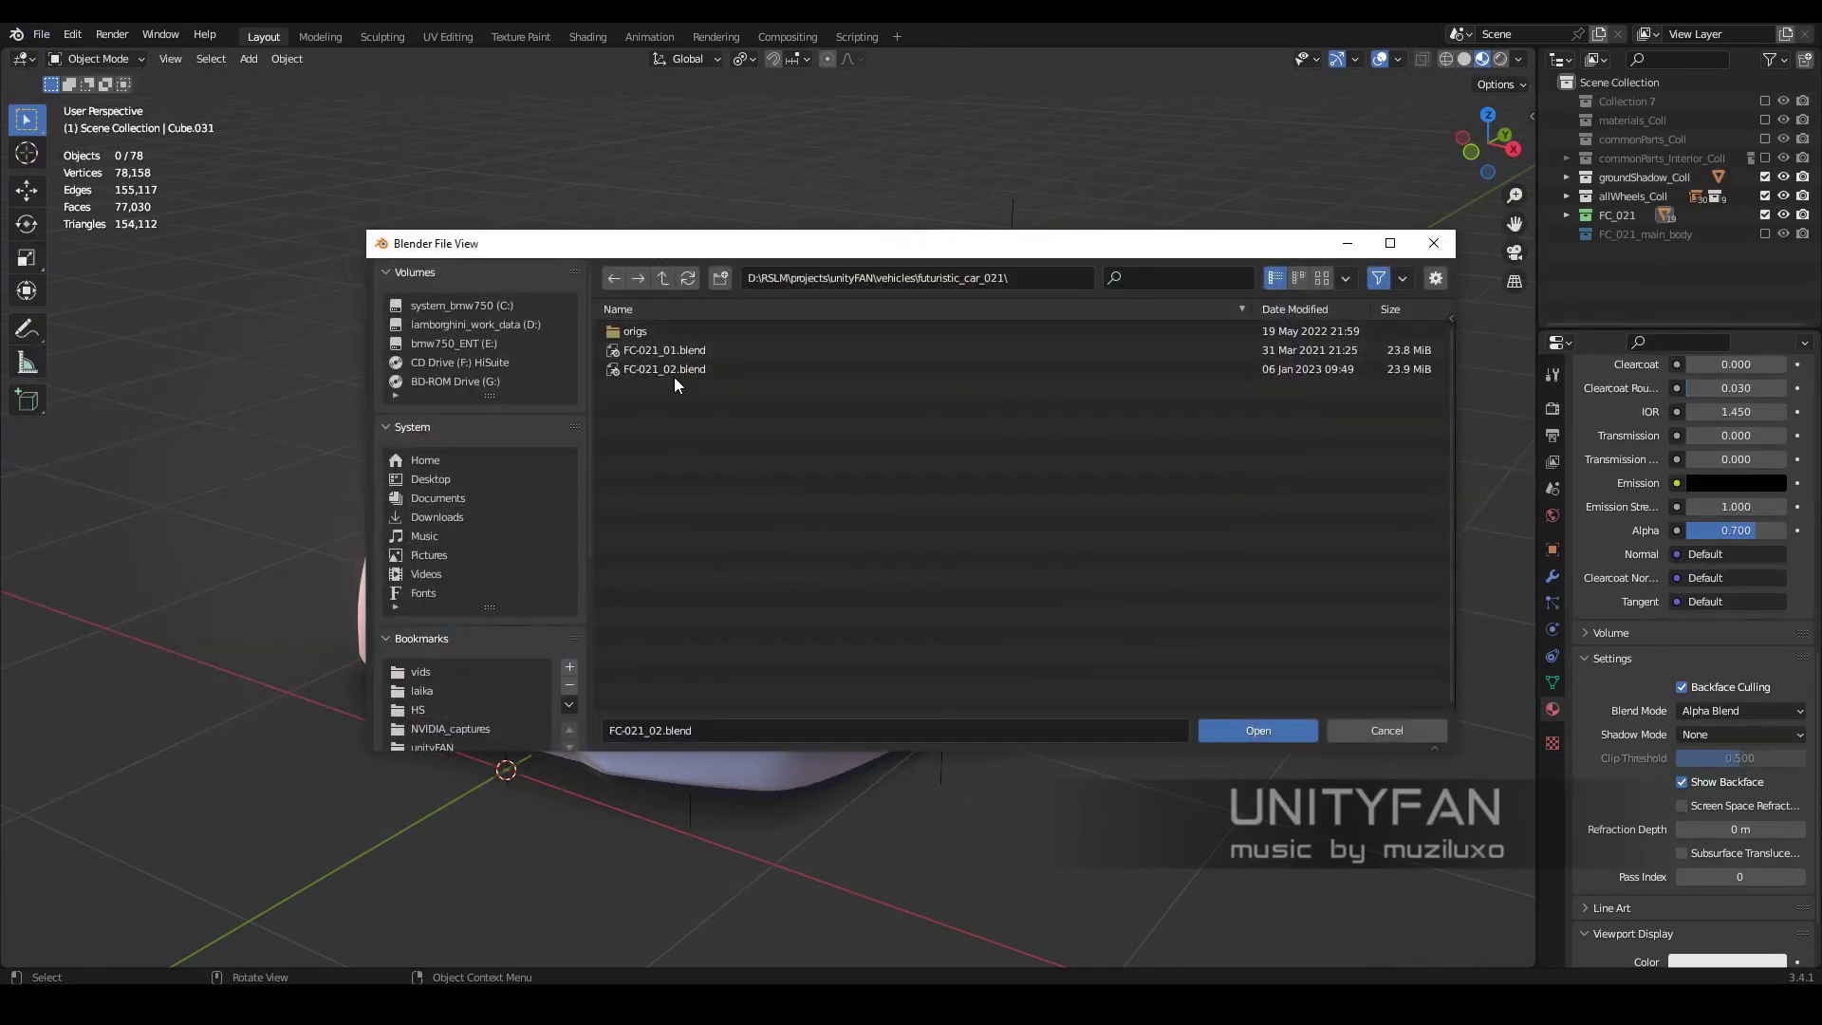
Open the FC011, FC-027_02 and blue FC-24 car files, previewing materials
{"action": "double_click", "coordinate": [664, 368]}
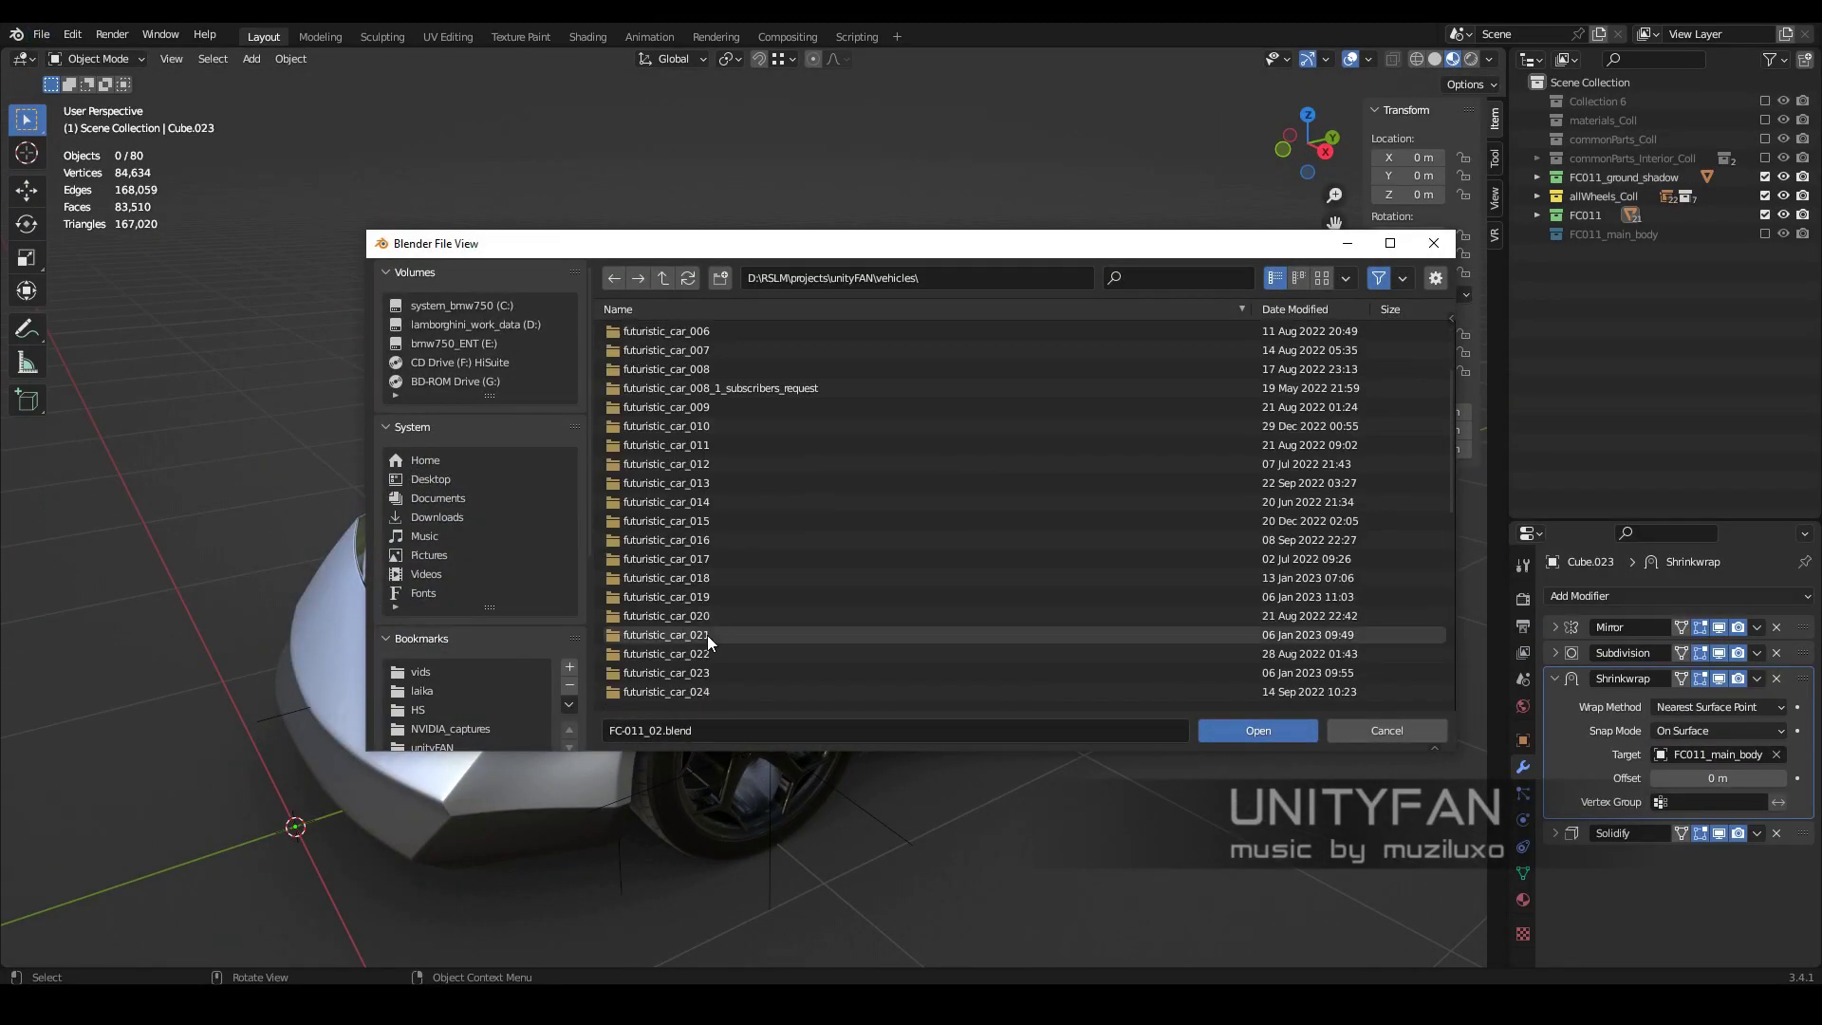
{"action": "double_click", "coordinate": [708, 635]}
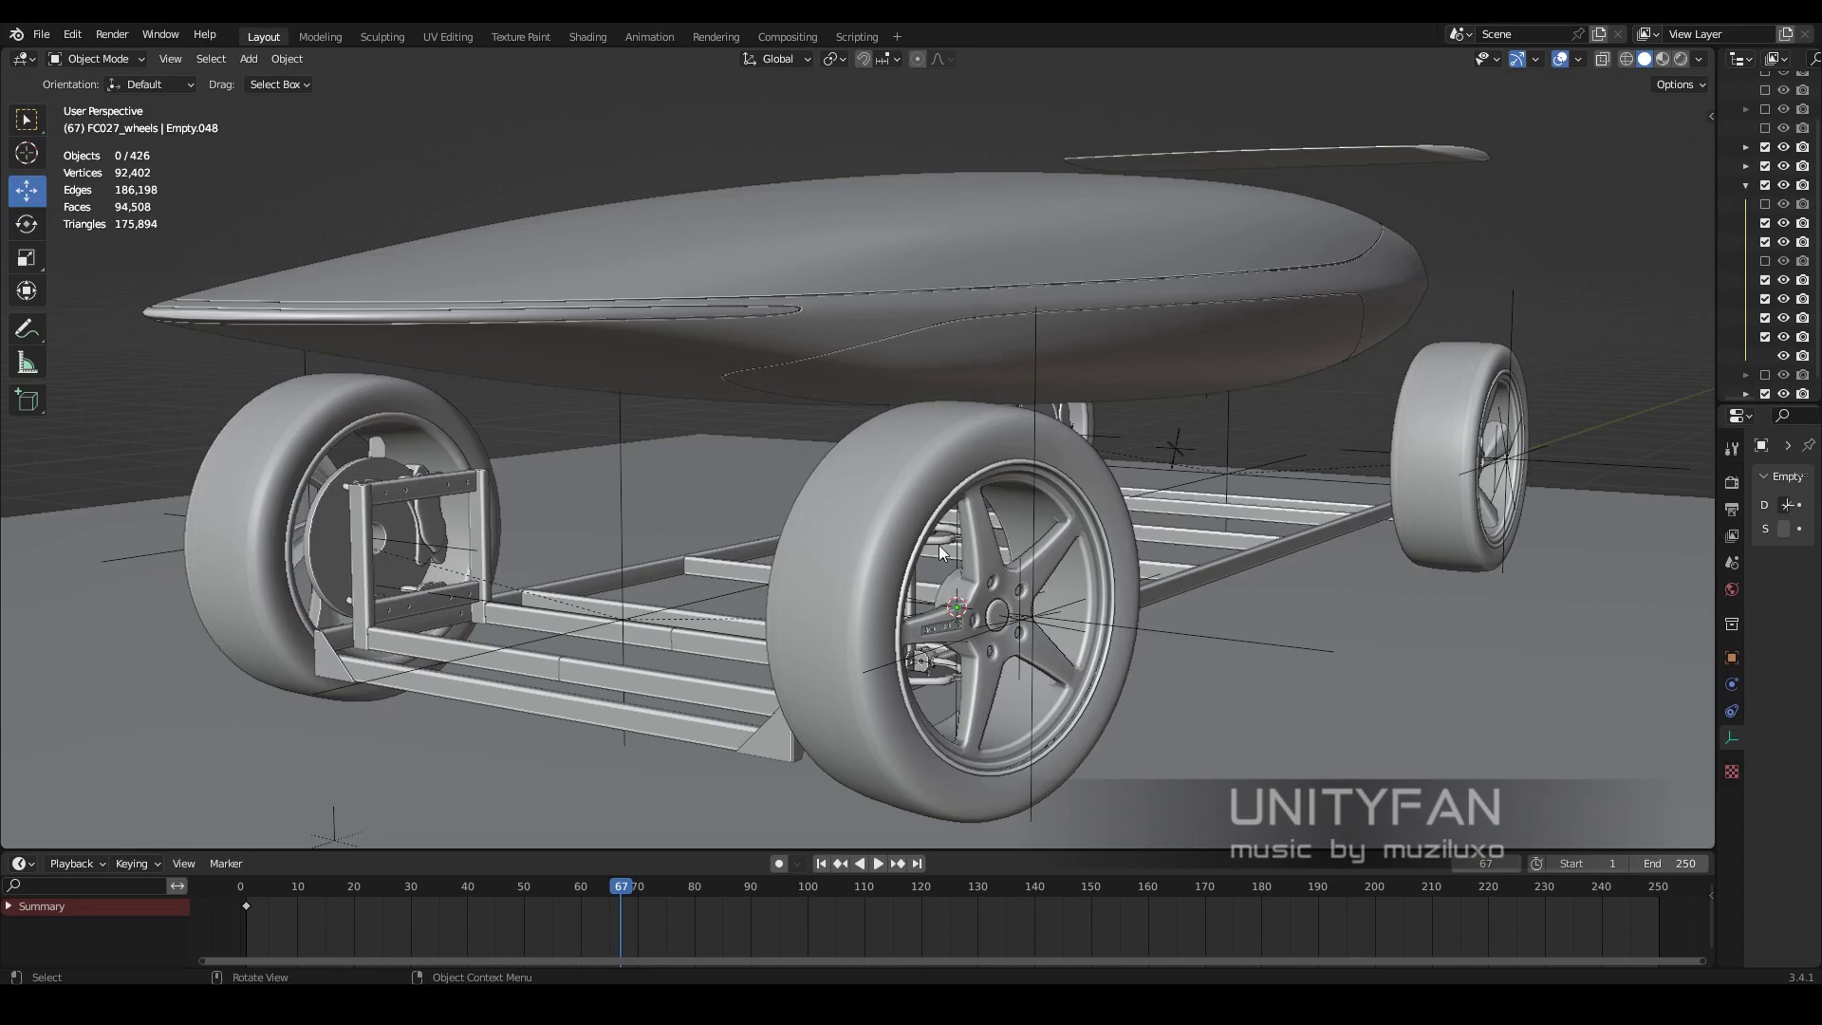
{"action": "key", "text": "z"}
{"action": "left_click", "coordinate": [784, 553]}
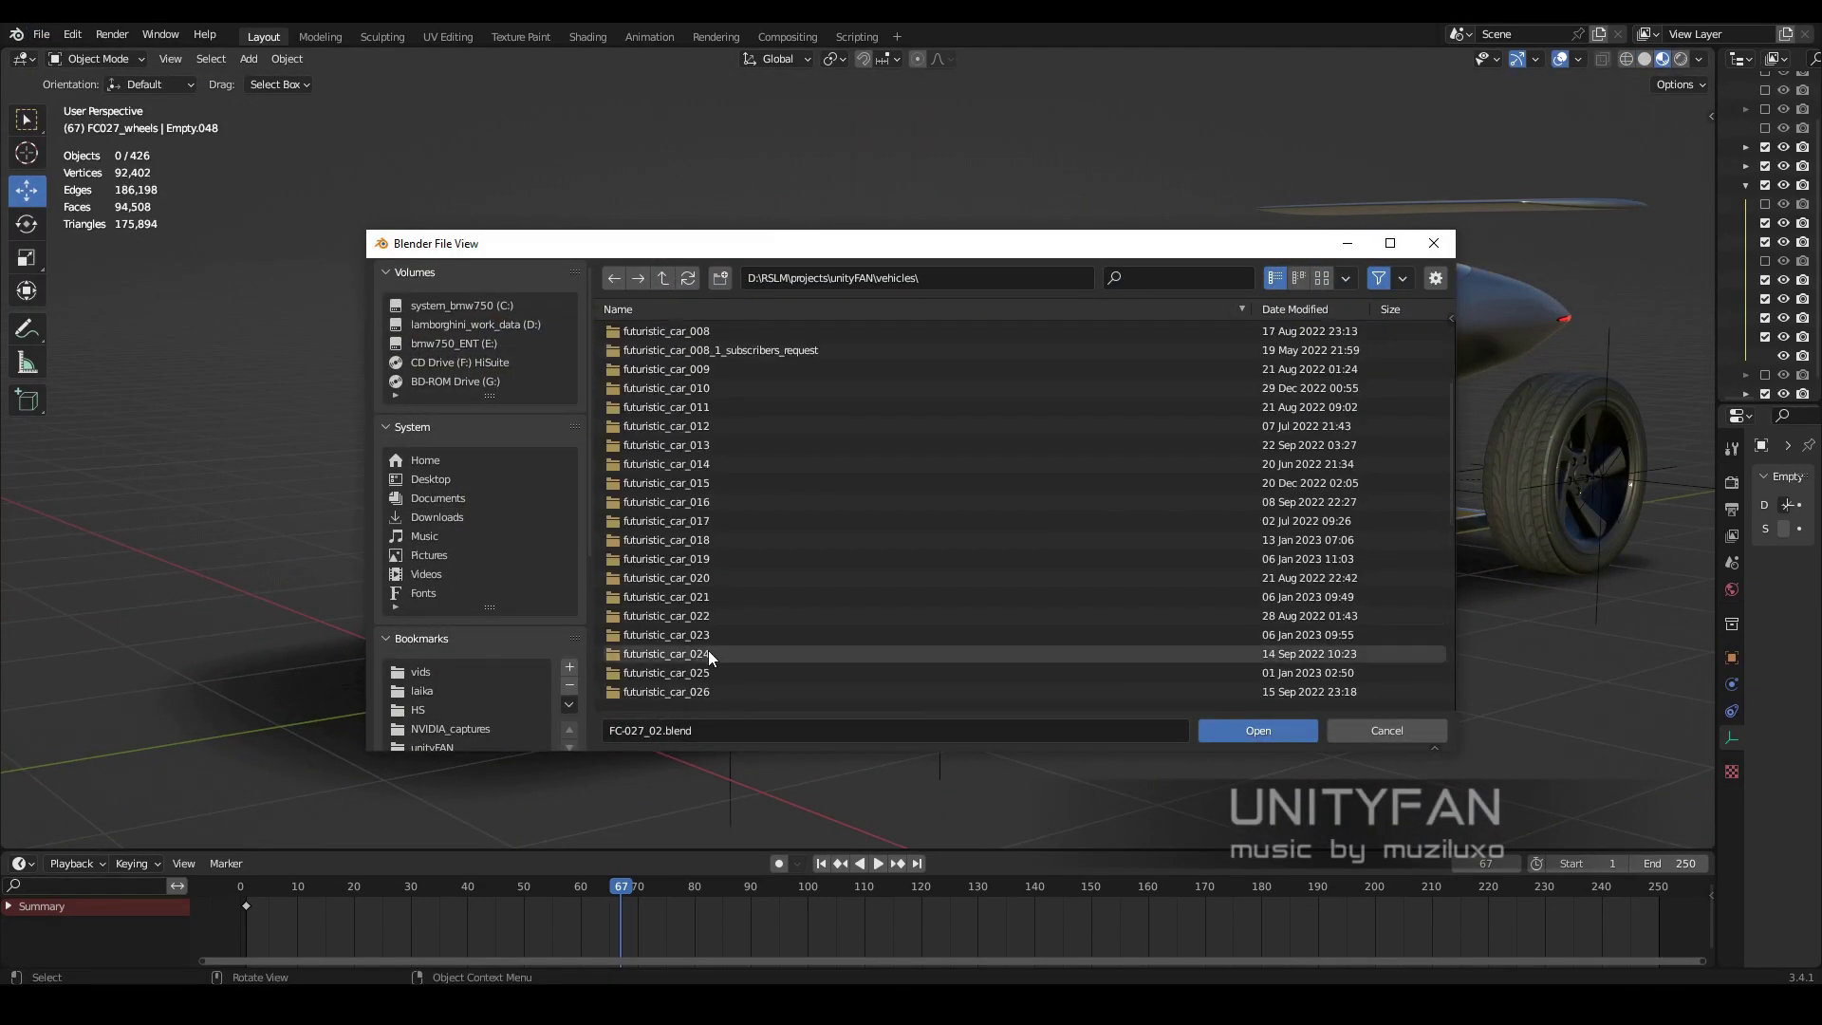
{"action": "double_click", "coordinate": [672, 368]}
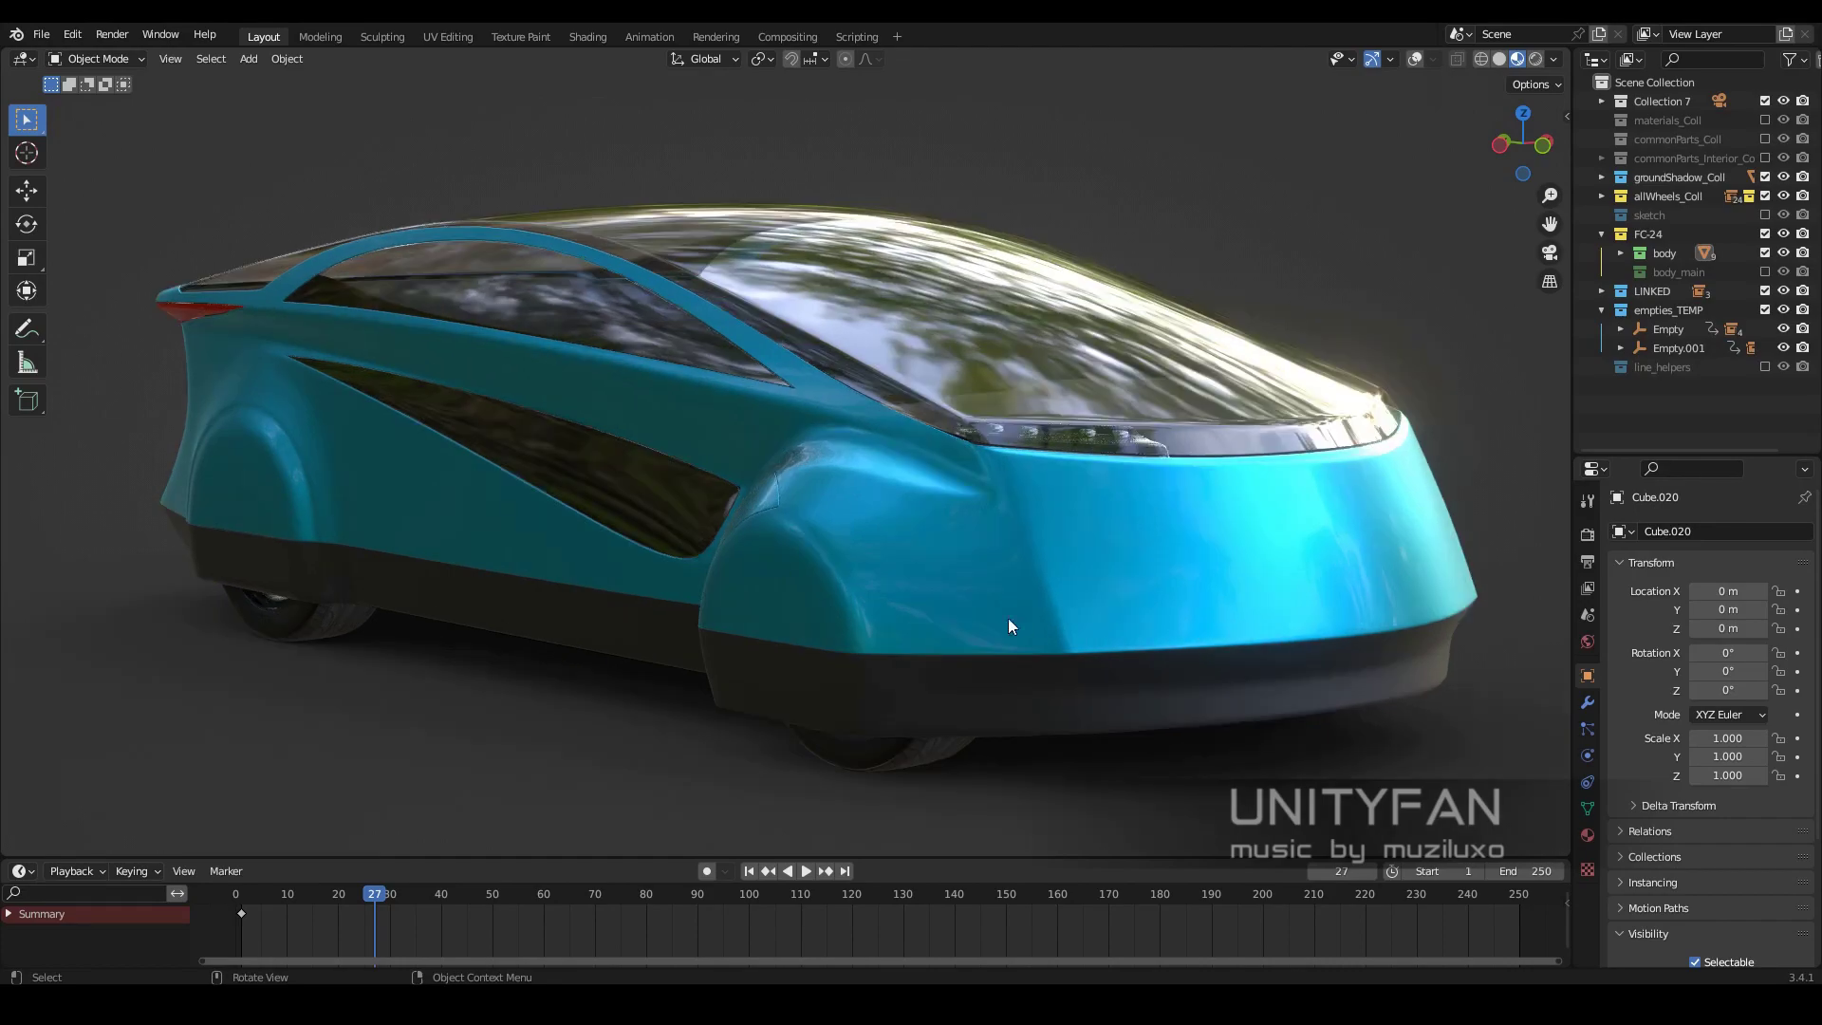
{"action": "middle_click_drag", "start_coordinate": [1008, 618], "coordinate": [1193, 600]}
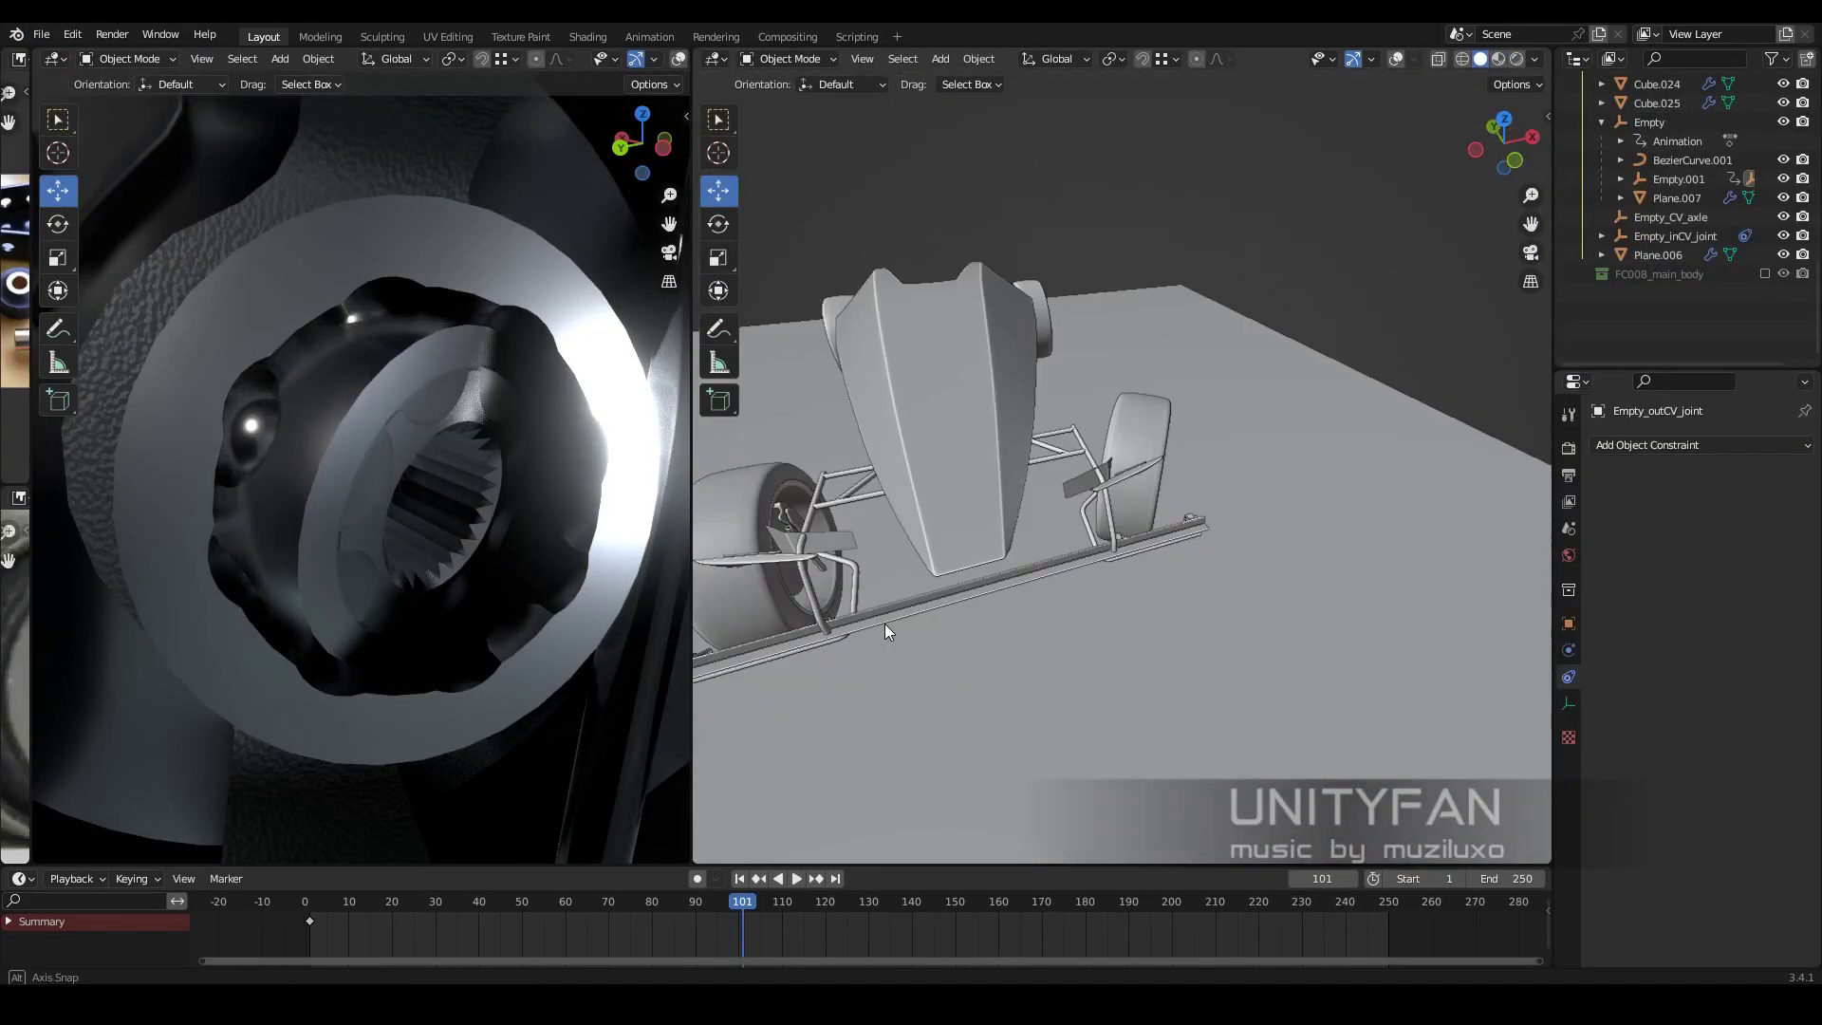
Open the FC-022_02 car file from the futuristic_car_022 folder
{"action": "left_click", "coordinate": [41, 34]}
{"action": "left_click", "coordinate": [77, 74]}
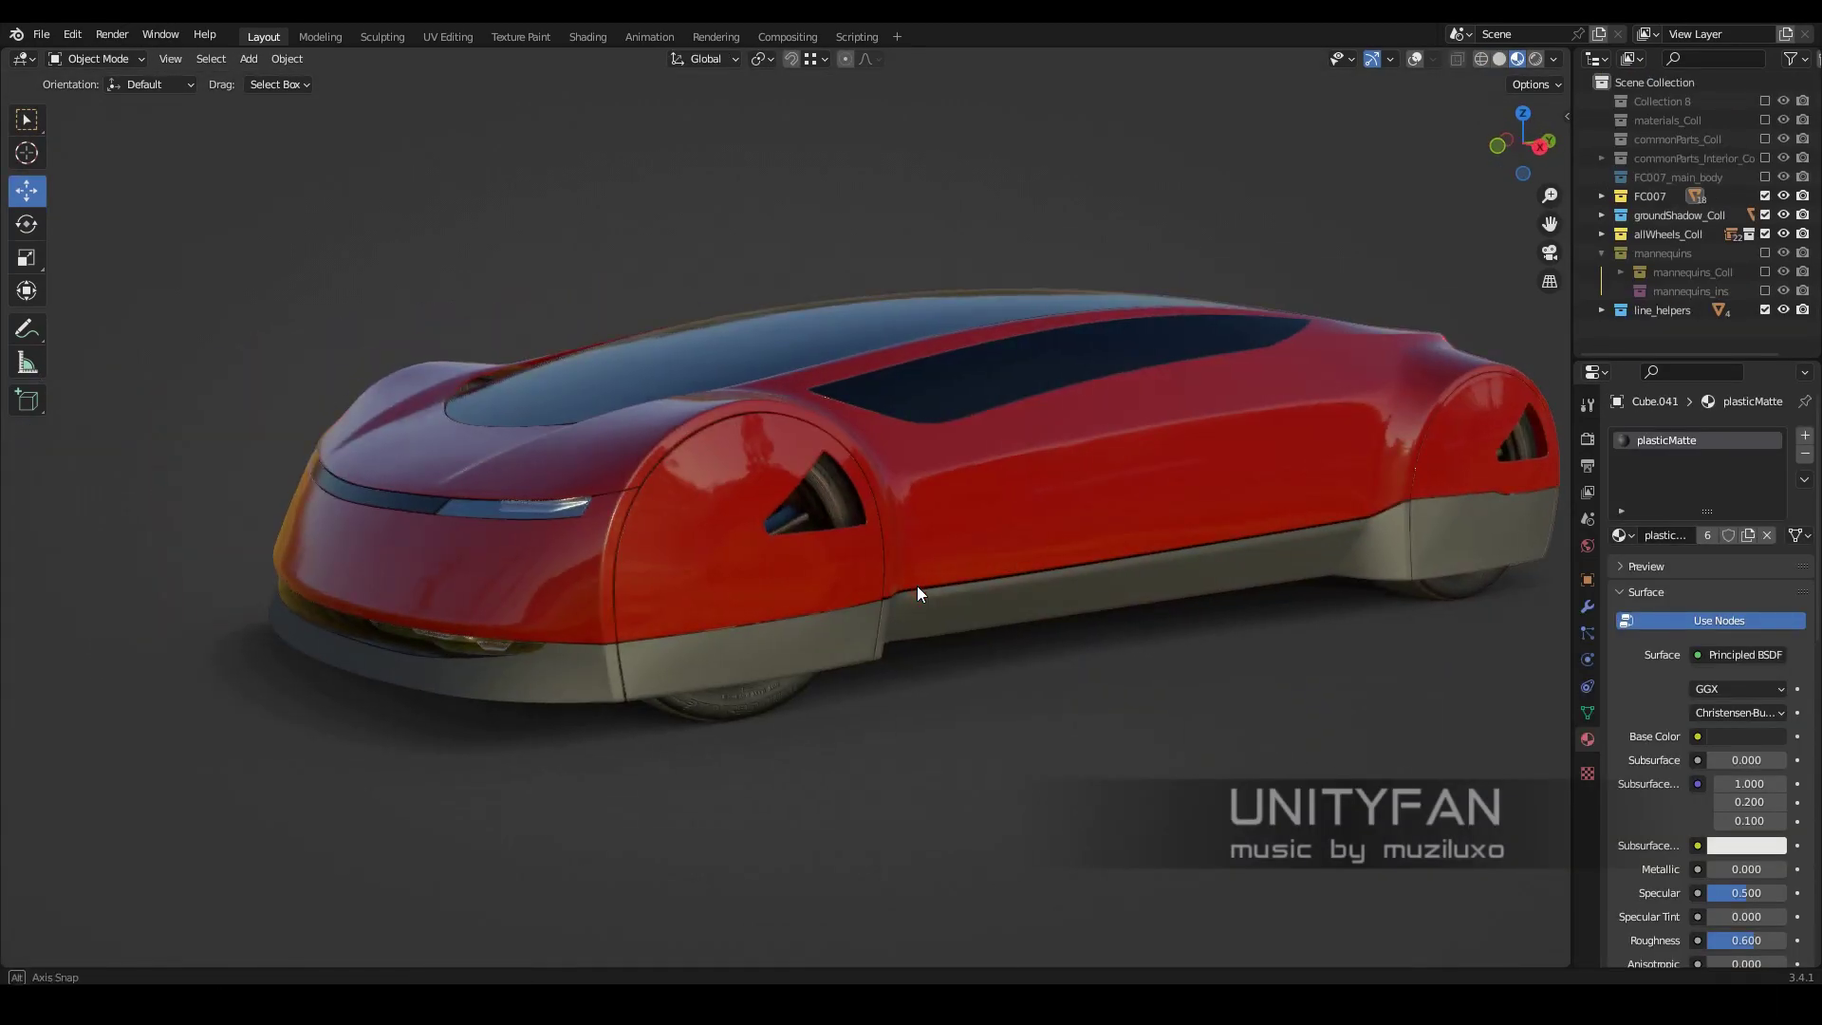
{"action": "left_click", "coordinate": [40, 34]}
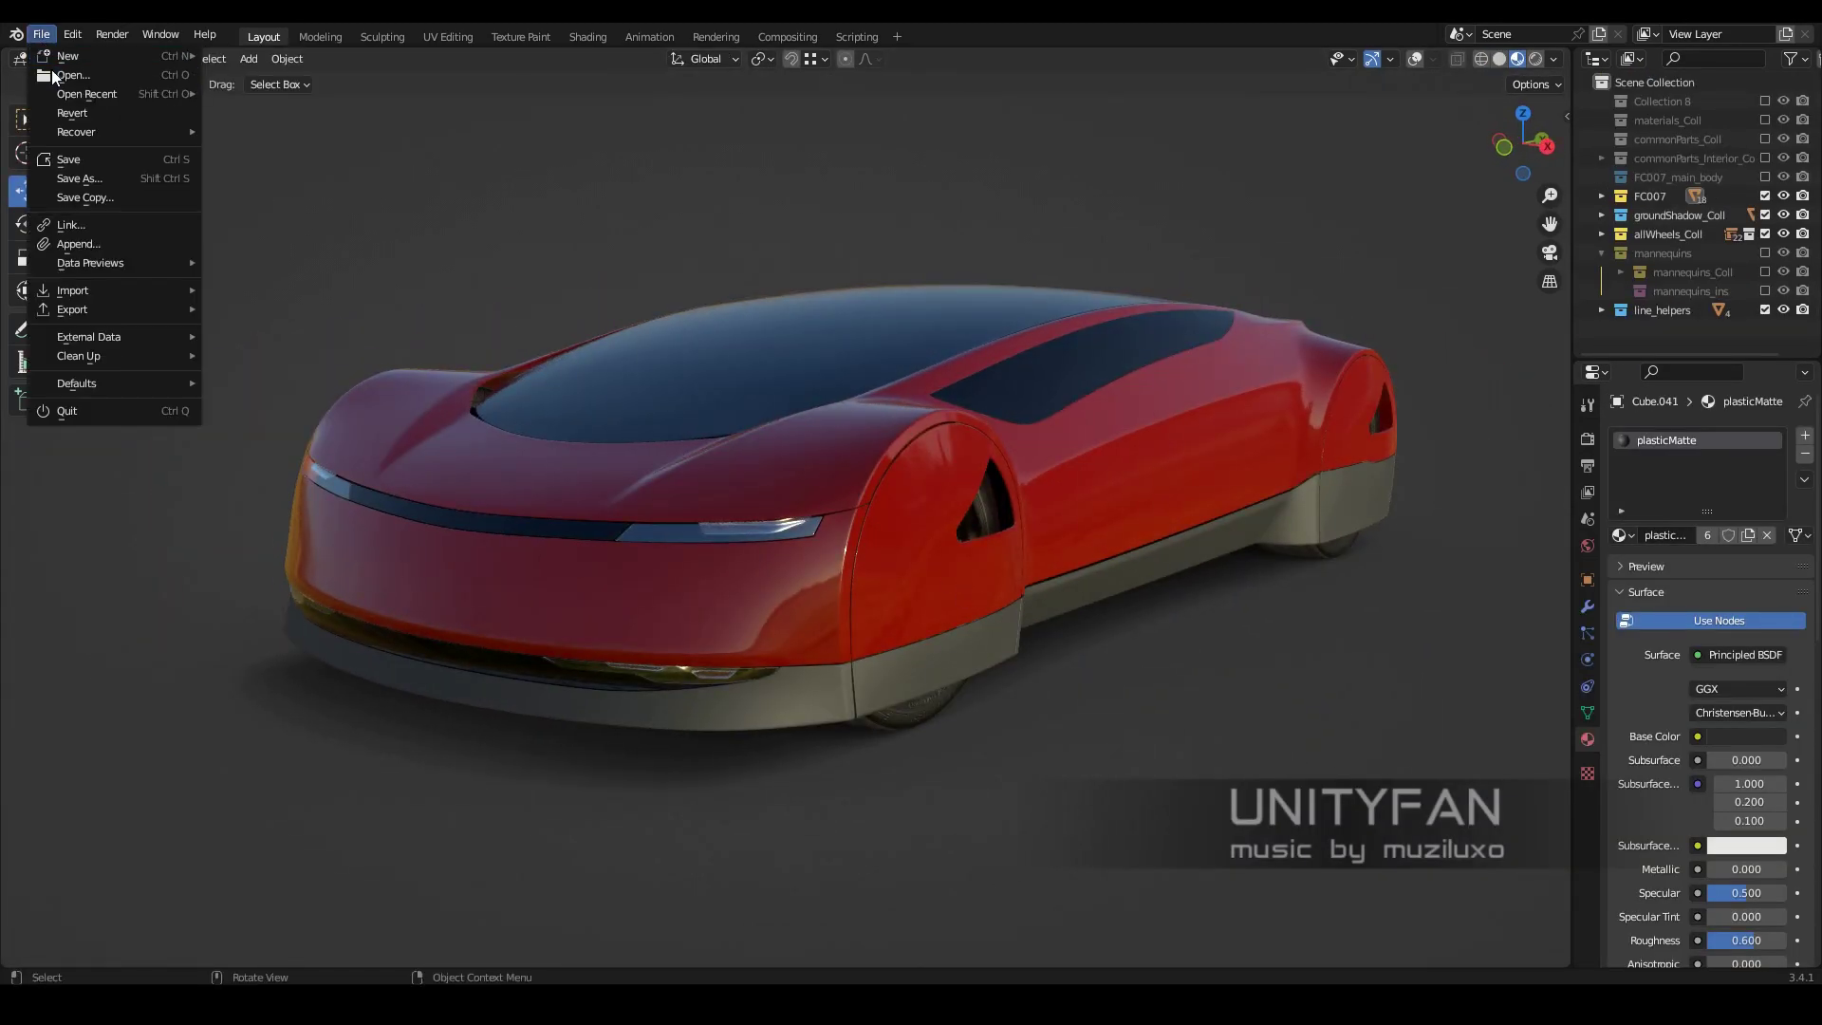
{"action": "left_click", "coordinate": [78, 74]}
{"action": "double_click", "coordinate": [719, 578]}
{"action": "double_click", "coordinate": [655, 378]}
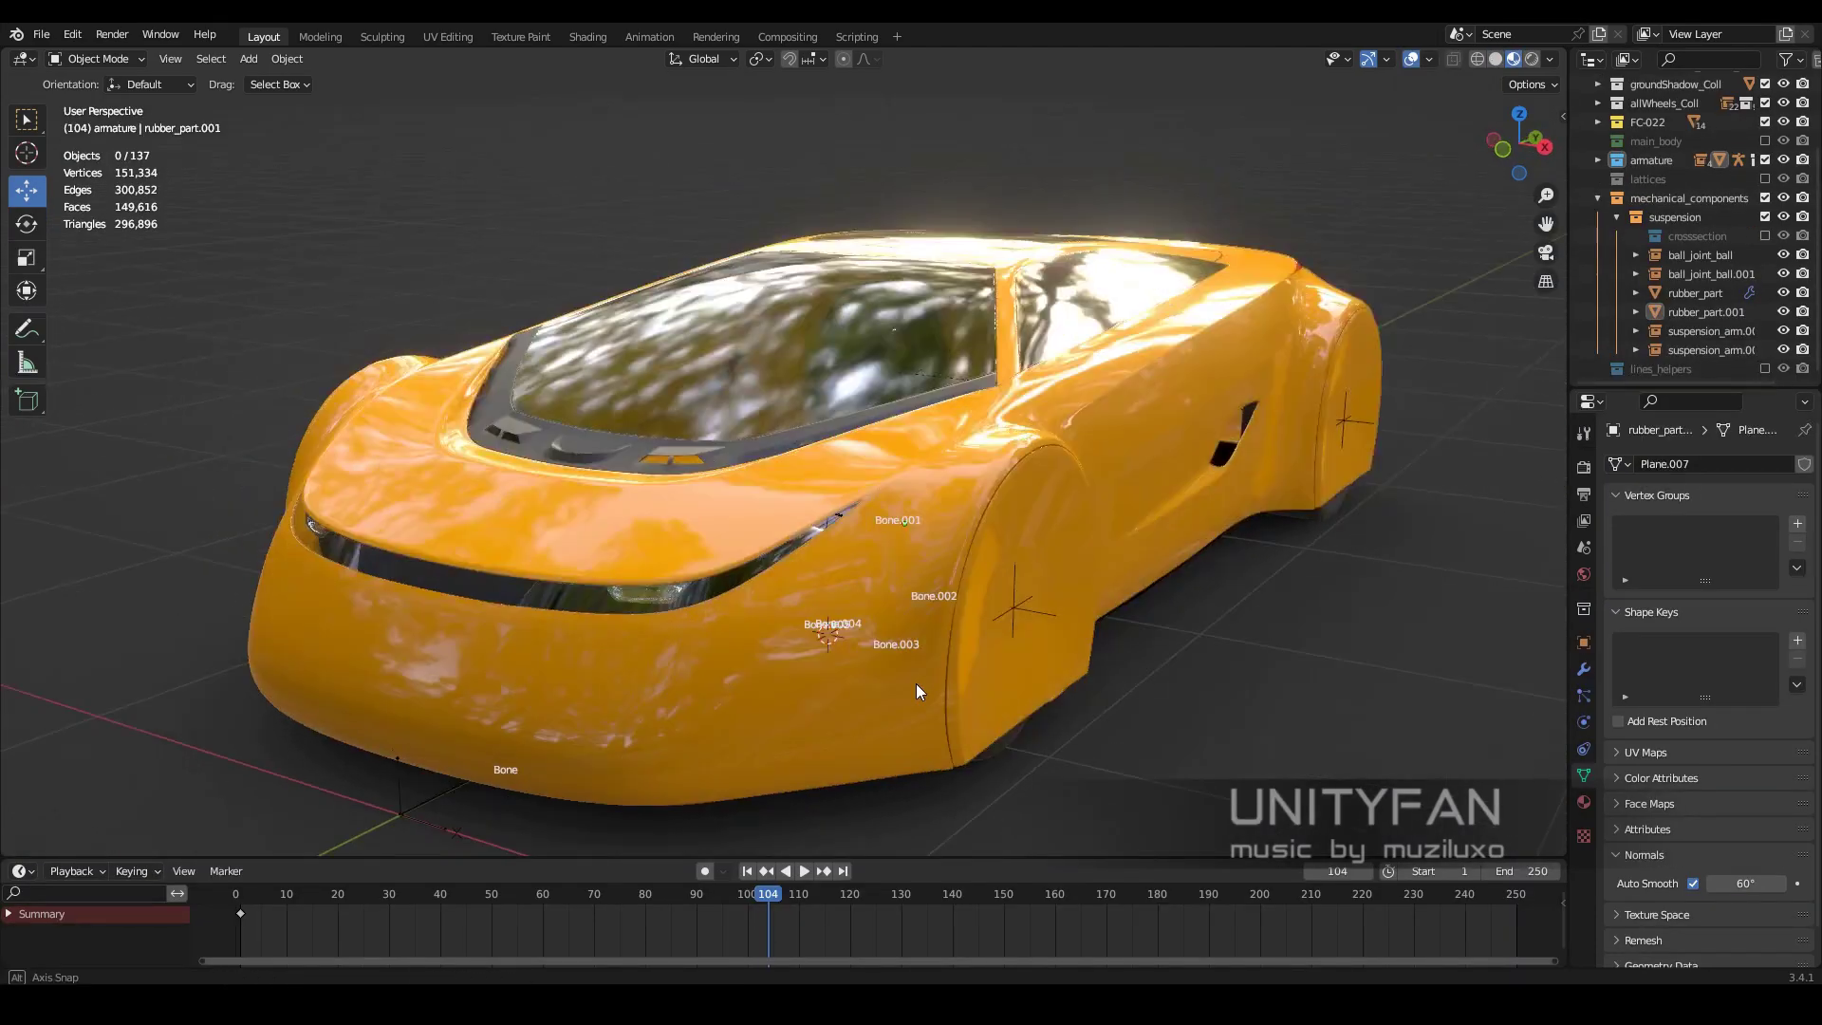
{"action": "mouse_move", "coordinate": [915, 683]}
{"action": "middle_mouse_down"}
{"action": "mouse_move", "coordinate": [813, 379]}
{"action": "mouse_move", "coordinate": [887, 439]}
{"action": "mouse_move", "coordinate": [855, 418]}
{"action": "middle_mouse_up"}
Open the grey FC-017_02 car file and another car, orbiting each
{"action": "left_click", "coordinate": [41, 34]}
{"action": "left_click", "coordinate": [74, 76]}
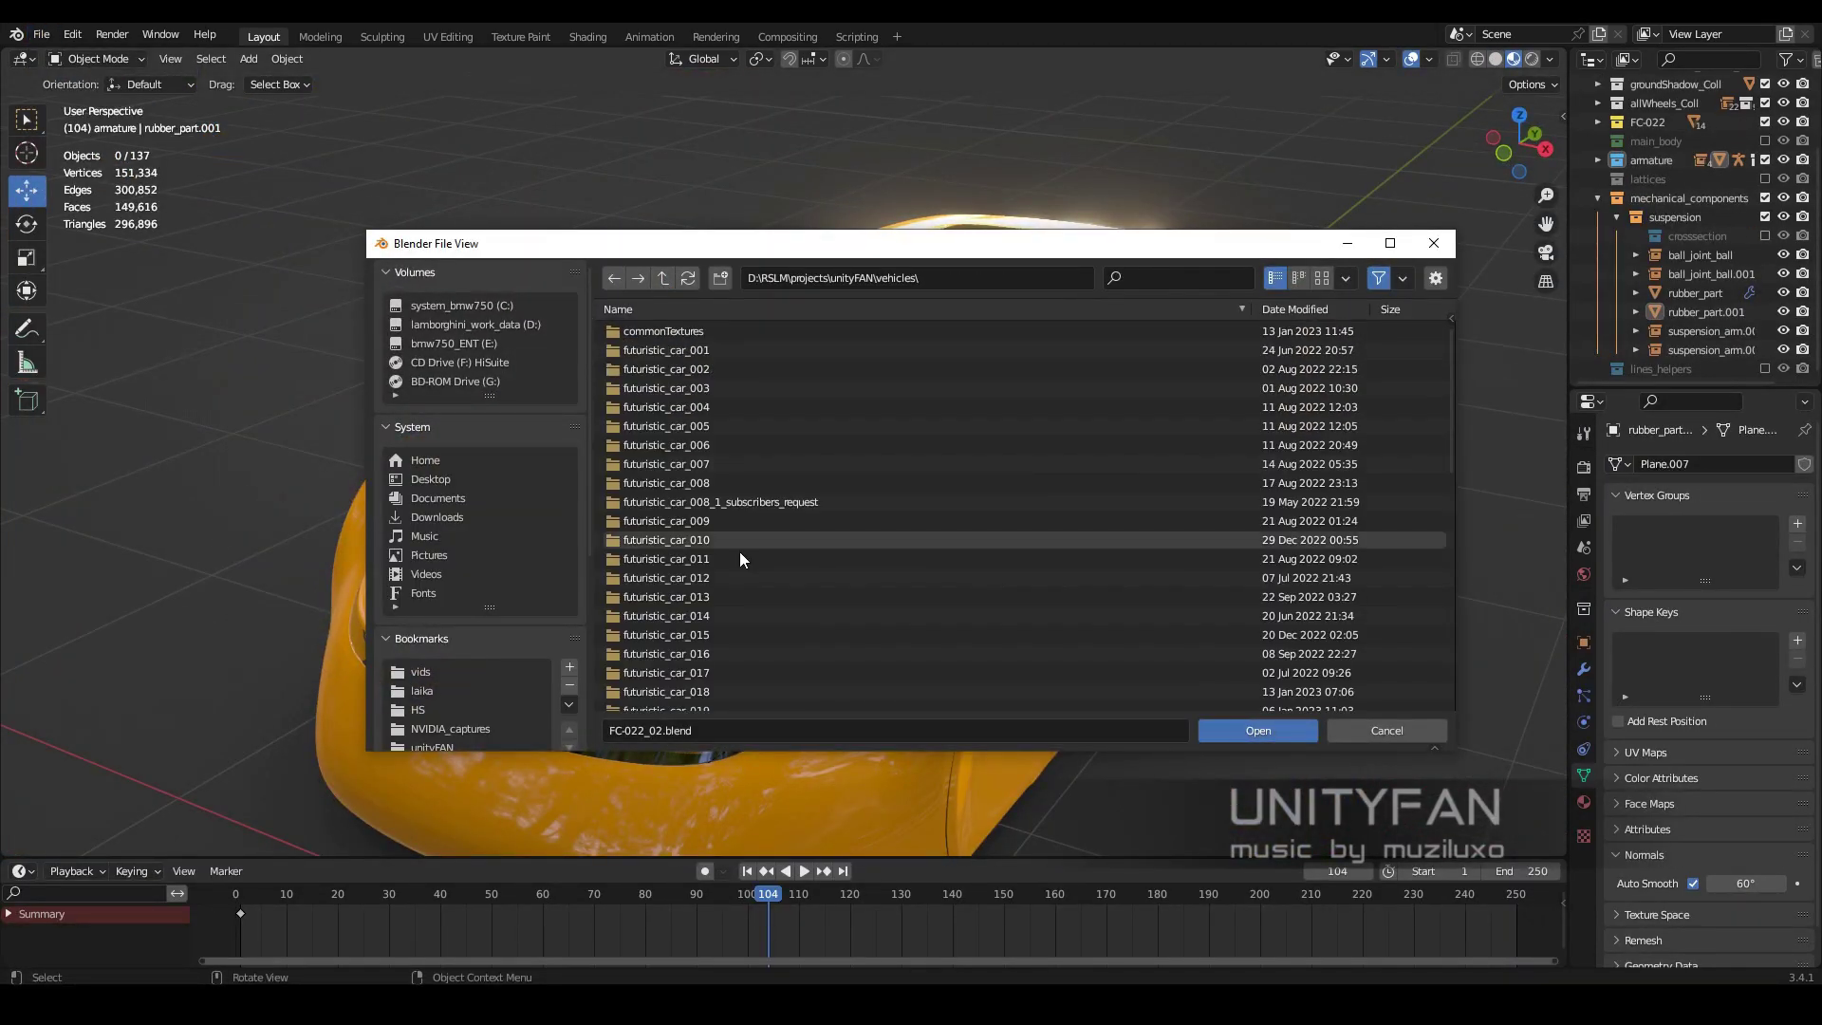
{"action": "double_click", "coordinate": [664, 369]}
{"action": "middle_click_drag", "start_coordinate": [854, 590], "coordinate": [903, 594]}
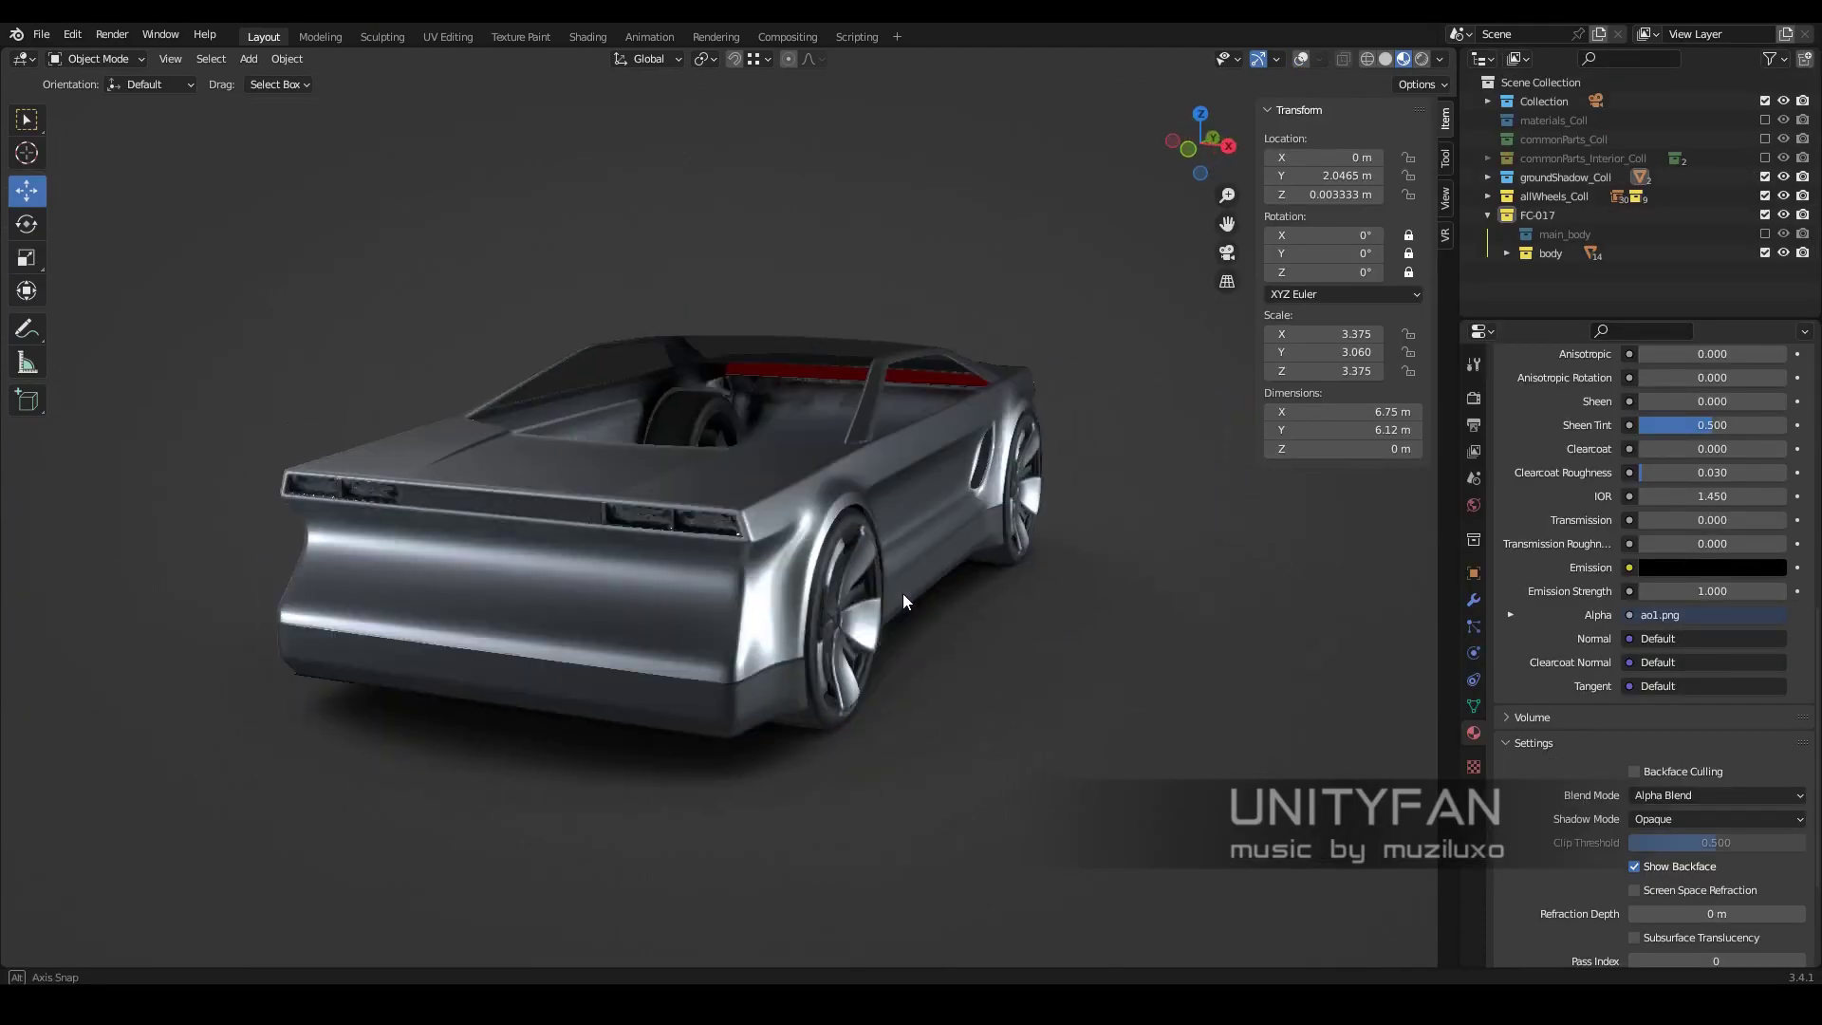
{"action": "left_click", "coordinate": [41, 34]}
{"action": "left_click", "coordinate": [49, 75]}
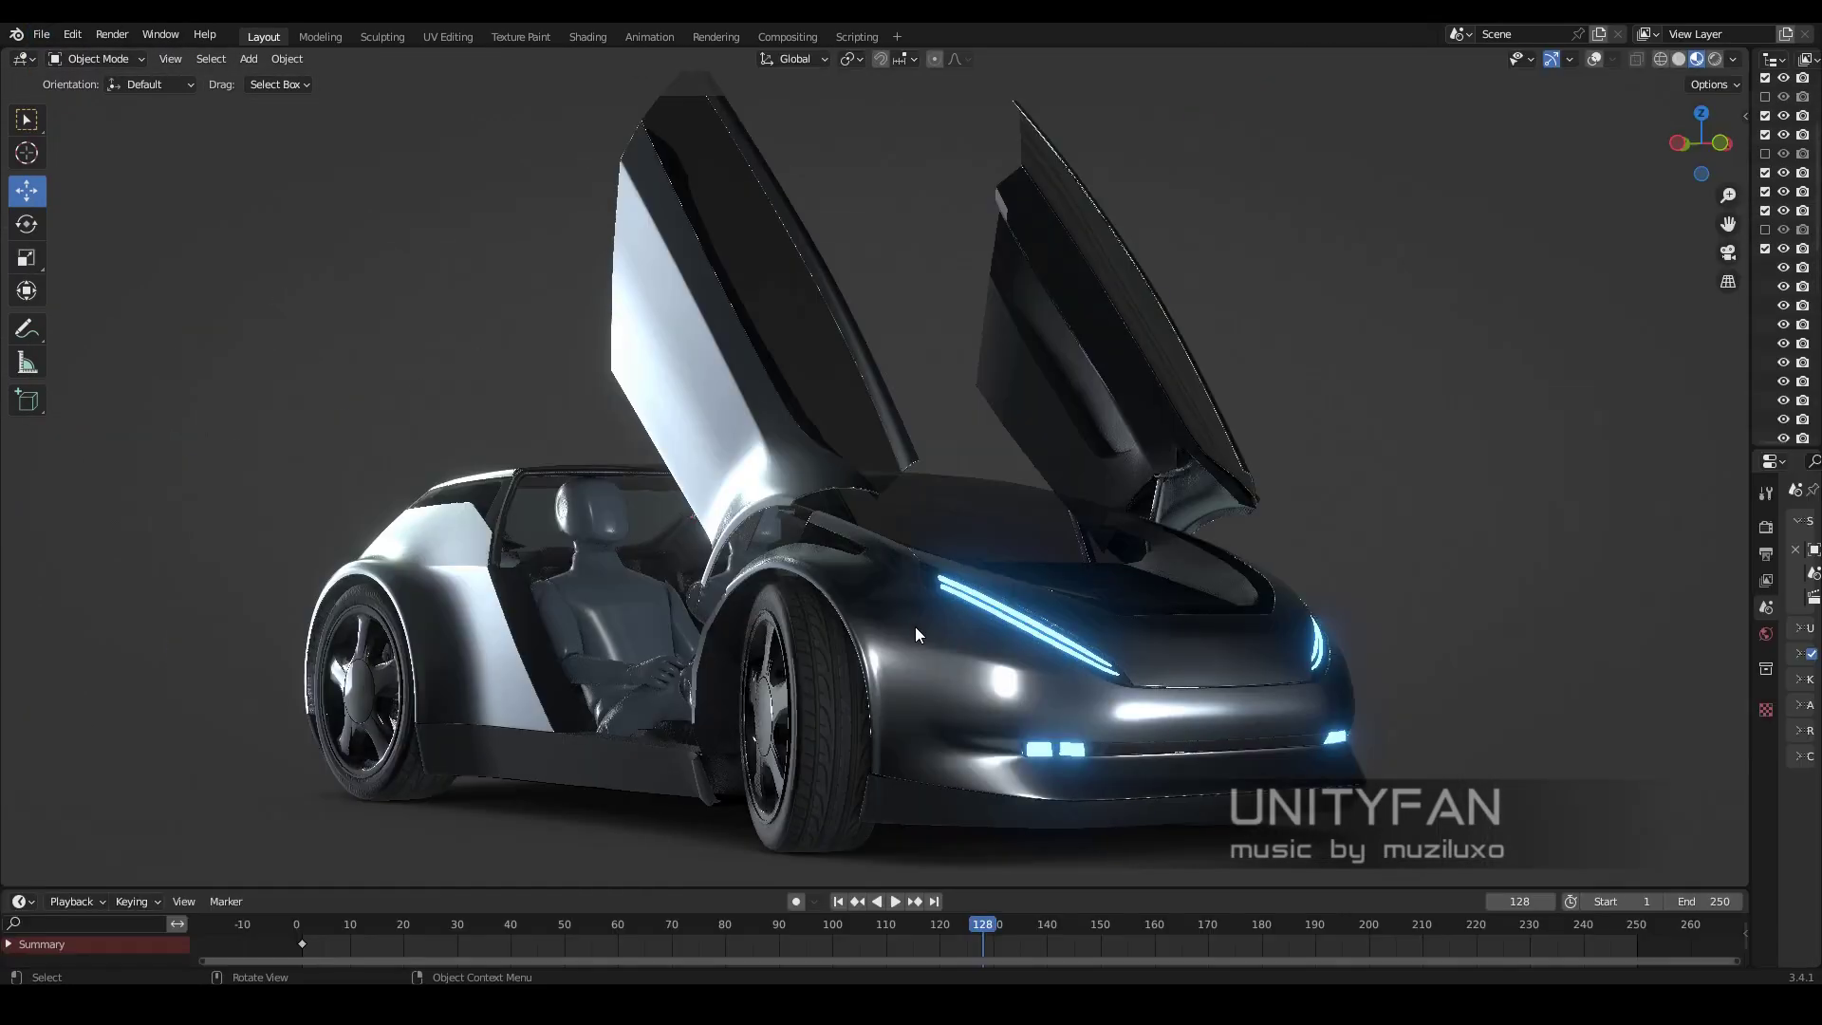
{"action": "mouse_move", "coordinate": [915, 626]}
{"action": "middle_mouse_down"}
{"action": "mouse_move", "coordinate": [1086, 632]}
{"action": "mouse_move", "coordinate": [783, 621]}
{"action": "mouse_move", "coordinate": [664, 475]}
{"action": "middle_mouse_up"}
Load an open-door car file, then open the FC020 car file
{"action": "left_click", "coordinate": [41, 34]}
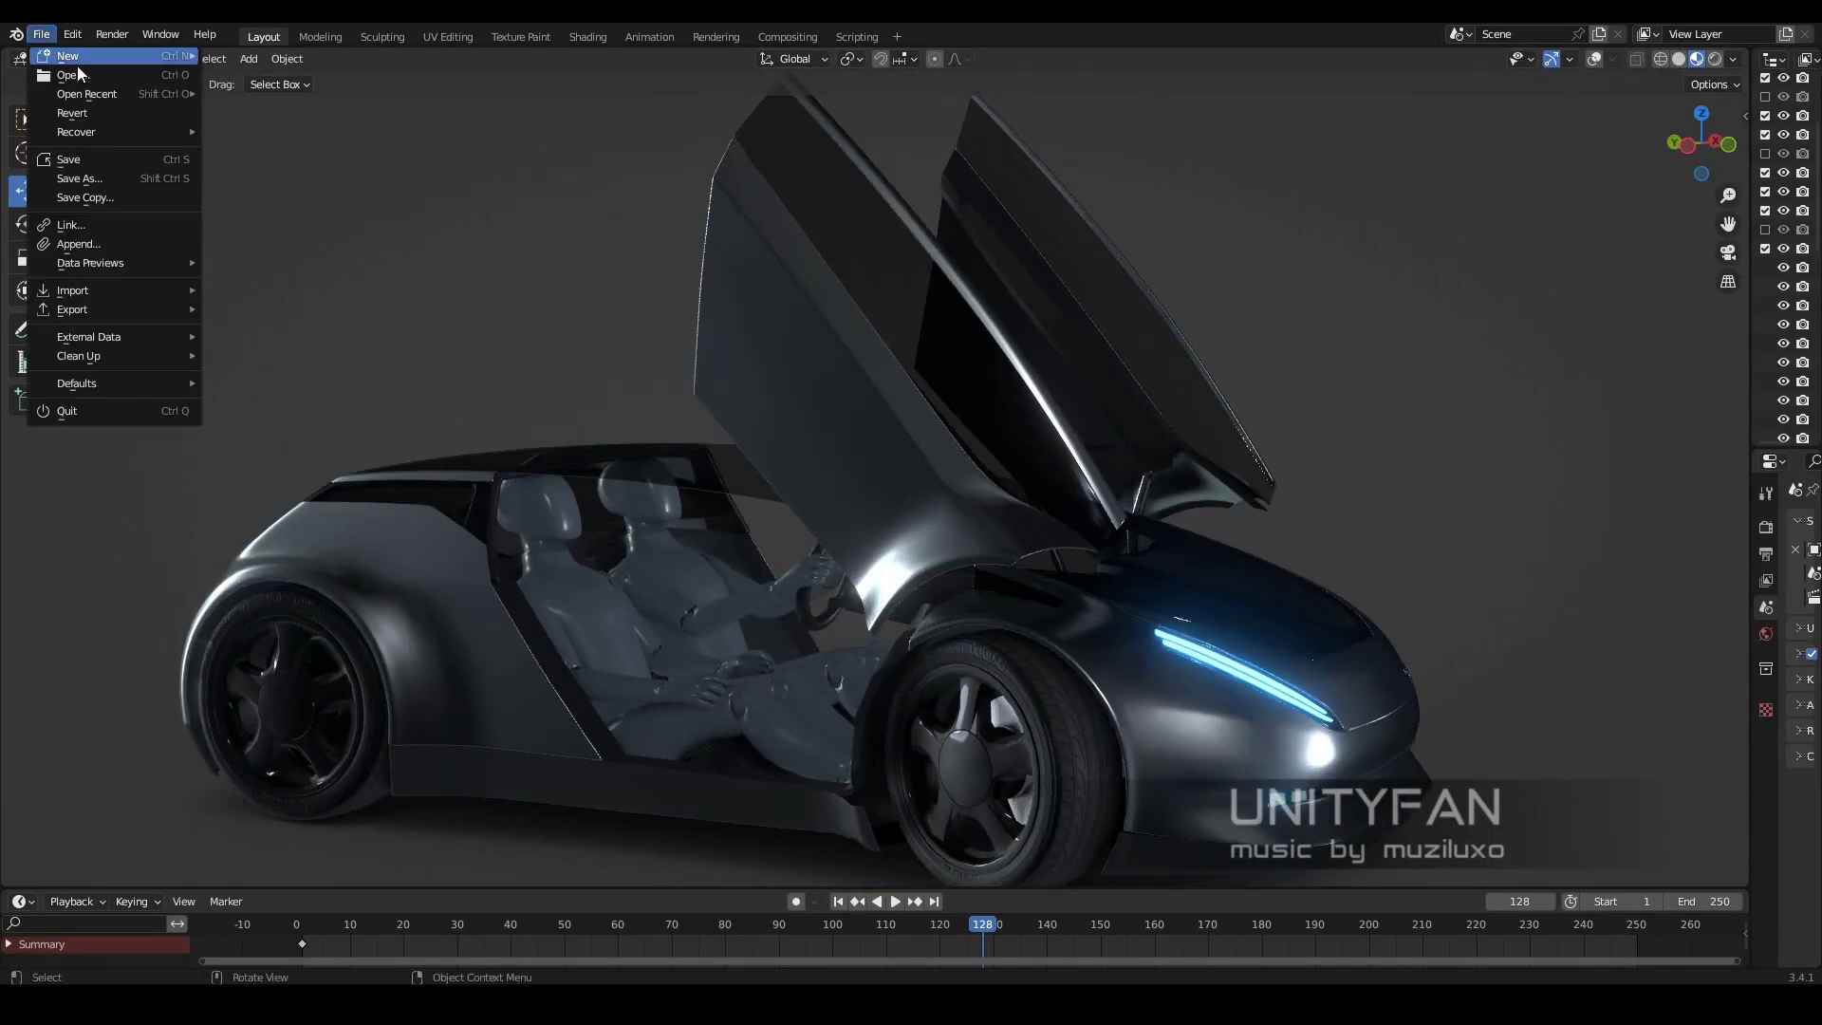
{"action": "left_click", "coordinate": [49, 75]}
{"action": "double_click", "coordinate": [704, 522]}
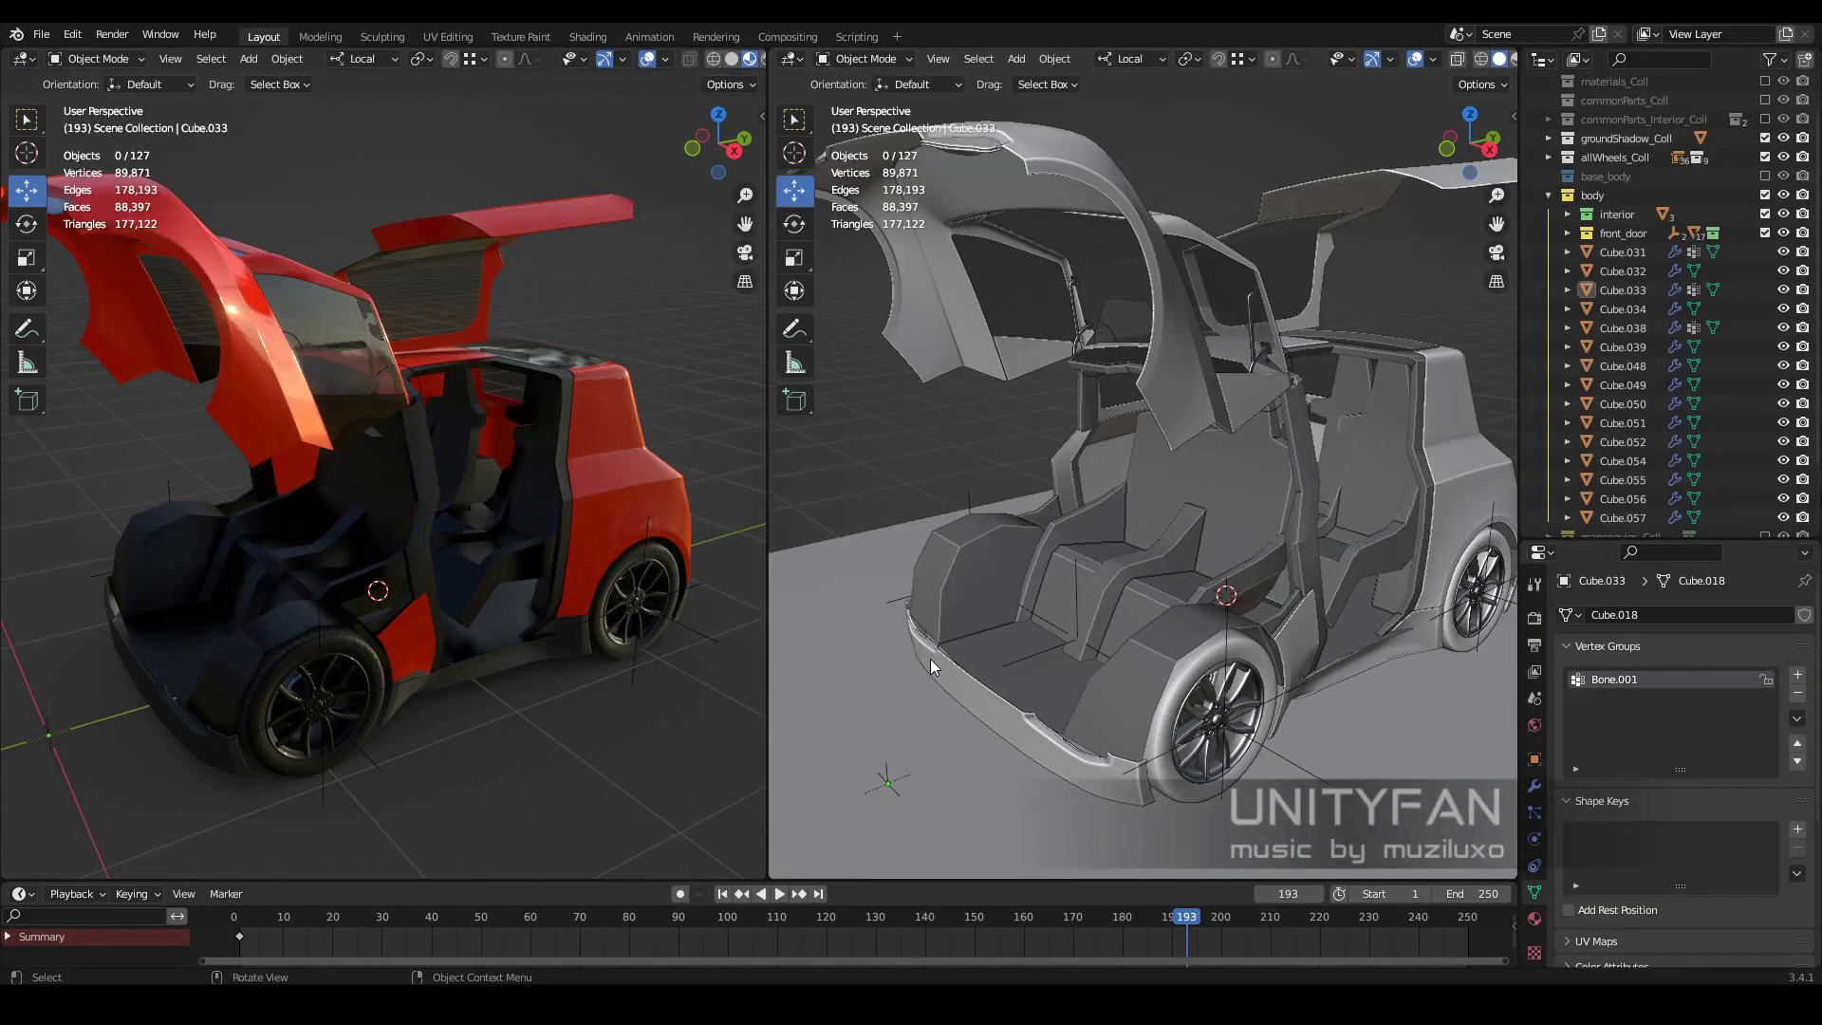
{"action": "mouse_move", "coordinate": [930, 659]}
{"action": "middle_mouse_down"}
{"action": "mouse_move", "coordinate": [296, 660]}
{"action": "mouse_move", "coordinate": [190, 569]}
{"action": "middle_mouse_up"}
{"action": "left_click", "coordinate": [41, 34]}
{"action": "left_click", "coordinate": [49, 75]}
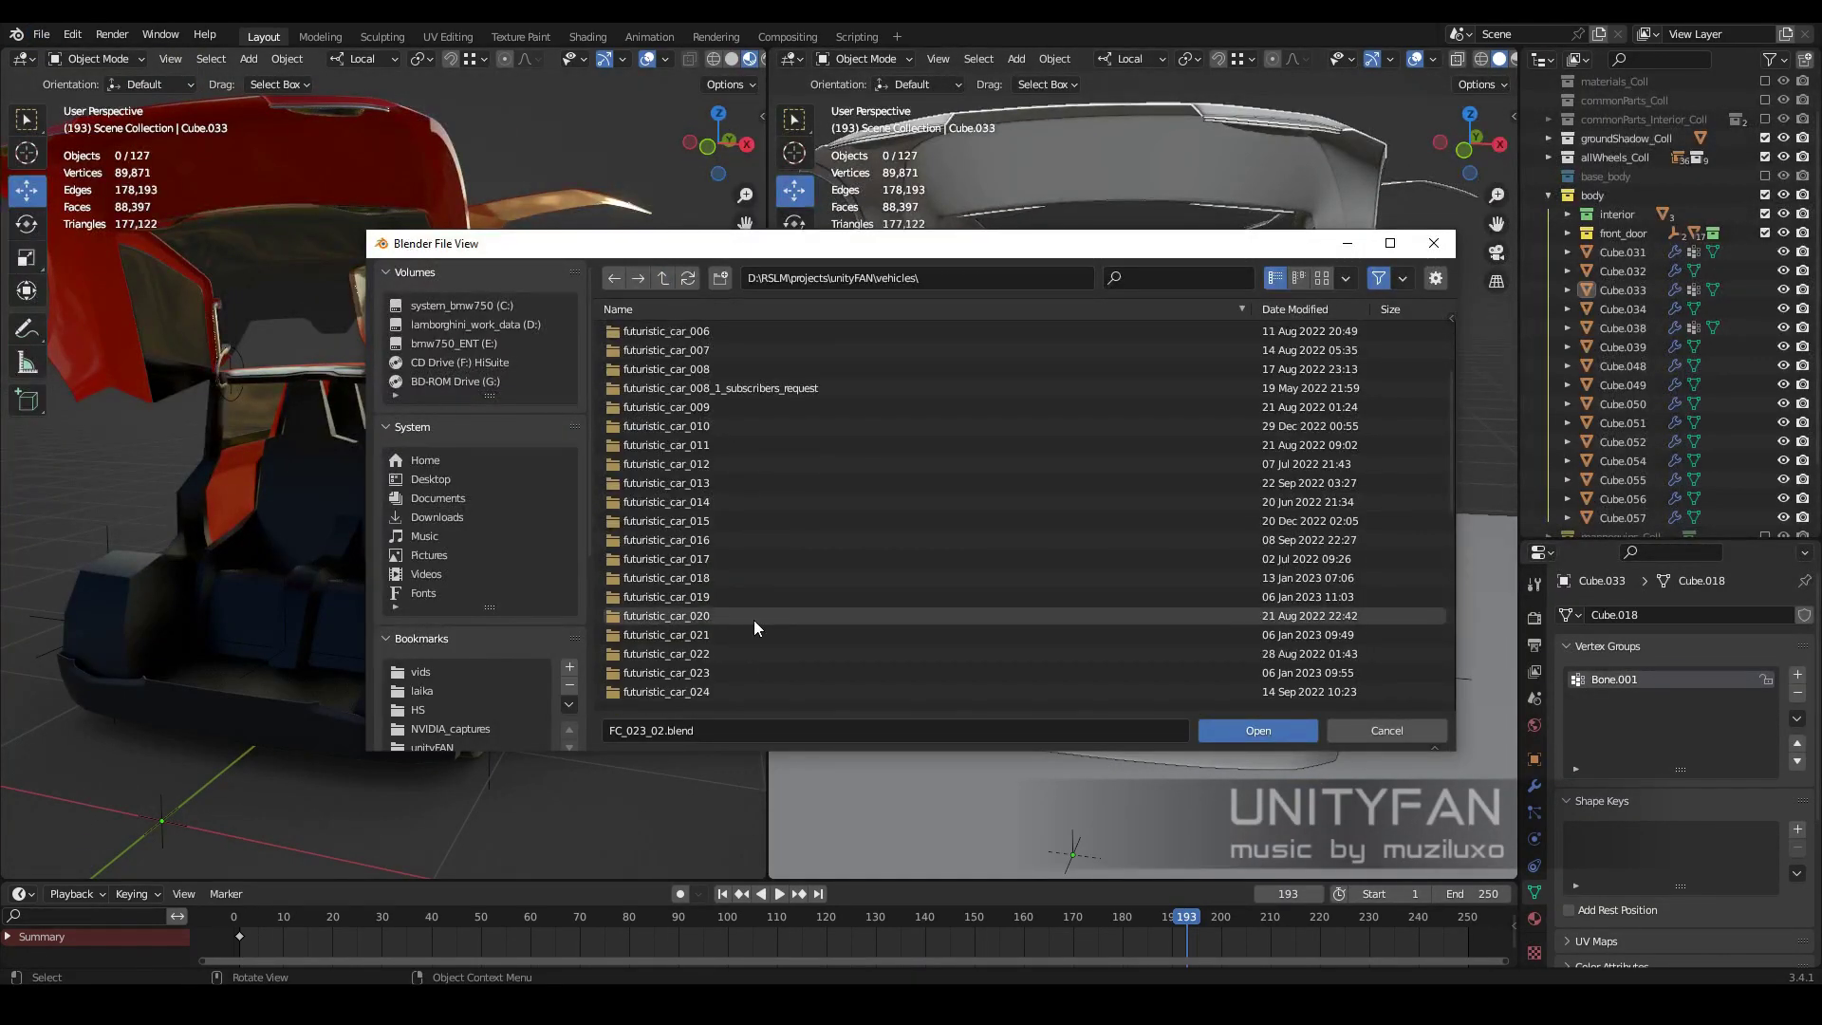
{"action": "left_click", "coordinate": [1230, 725]}
Orbit into the FC020 cabin and add a new collection in the Outliner
{"action": "scroll", "coordinate": [801, 647], "scroll_direction": "up", "scroll_amount": 3}
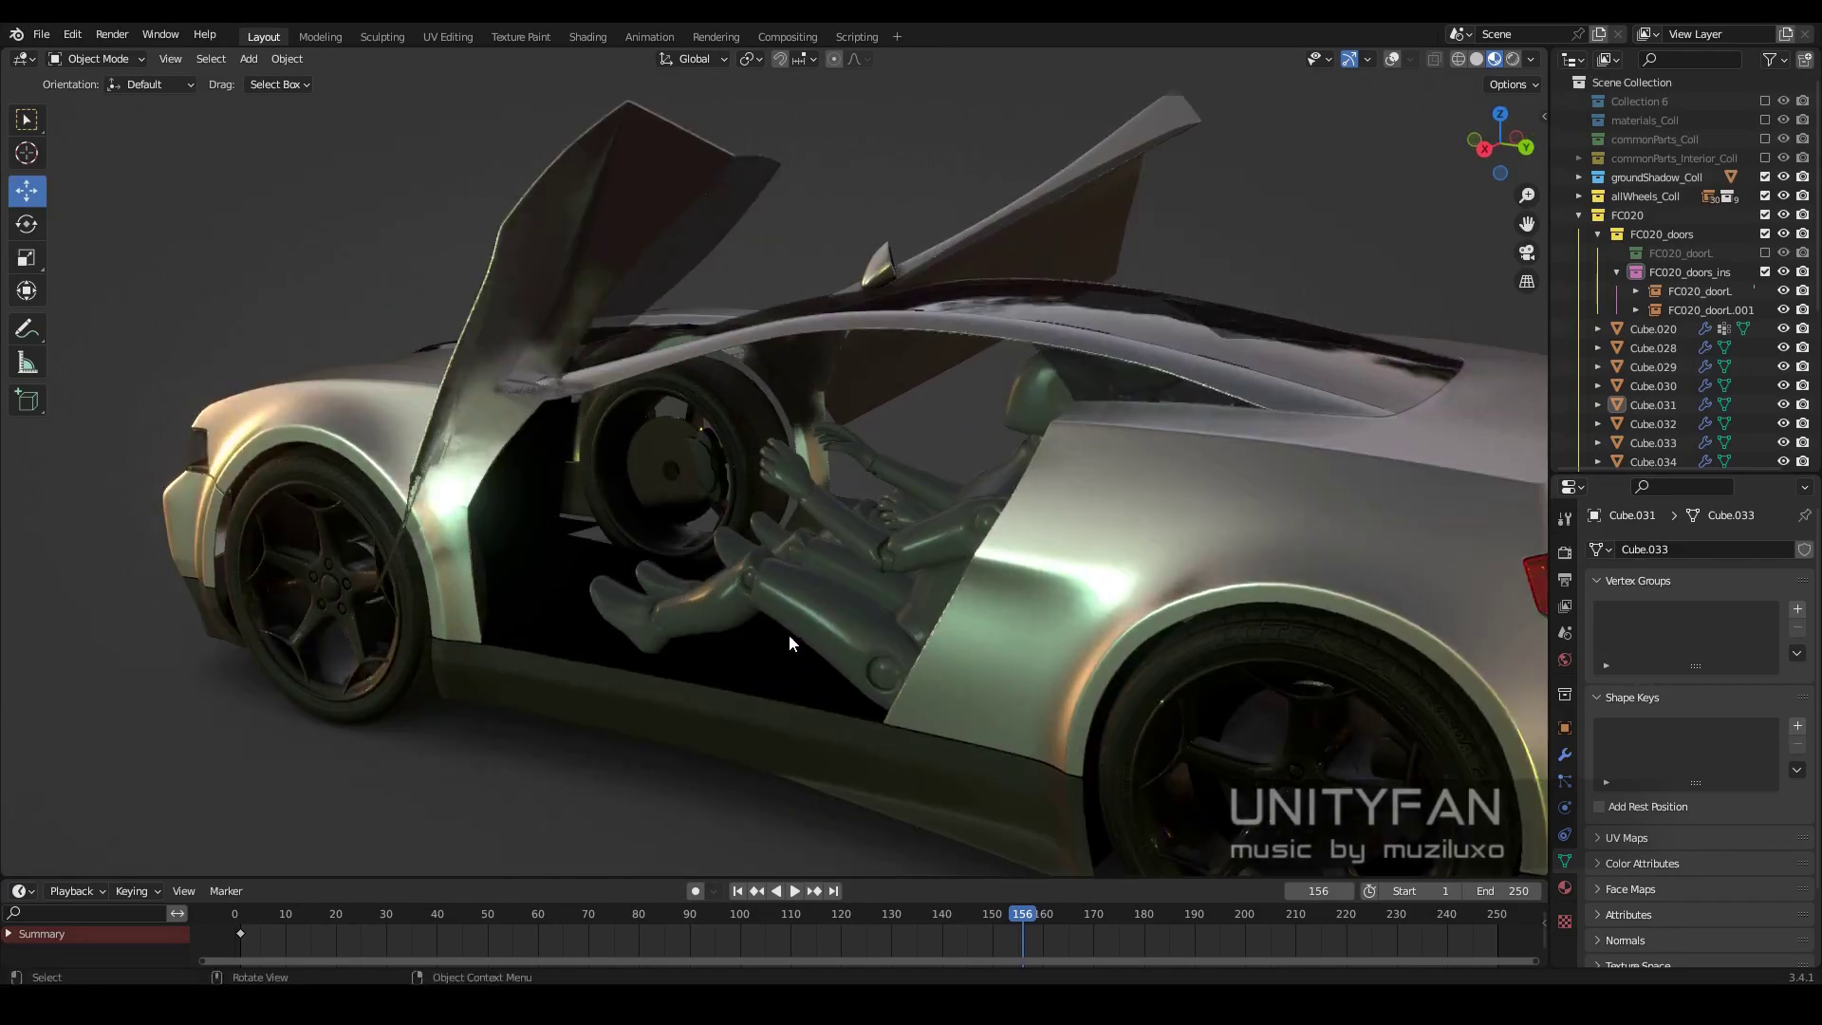
{"action": "middle_click_drag", "start_coordinate": [789, 634], "coordinate": [868, 648]}
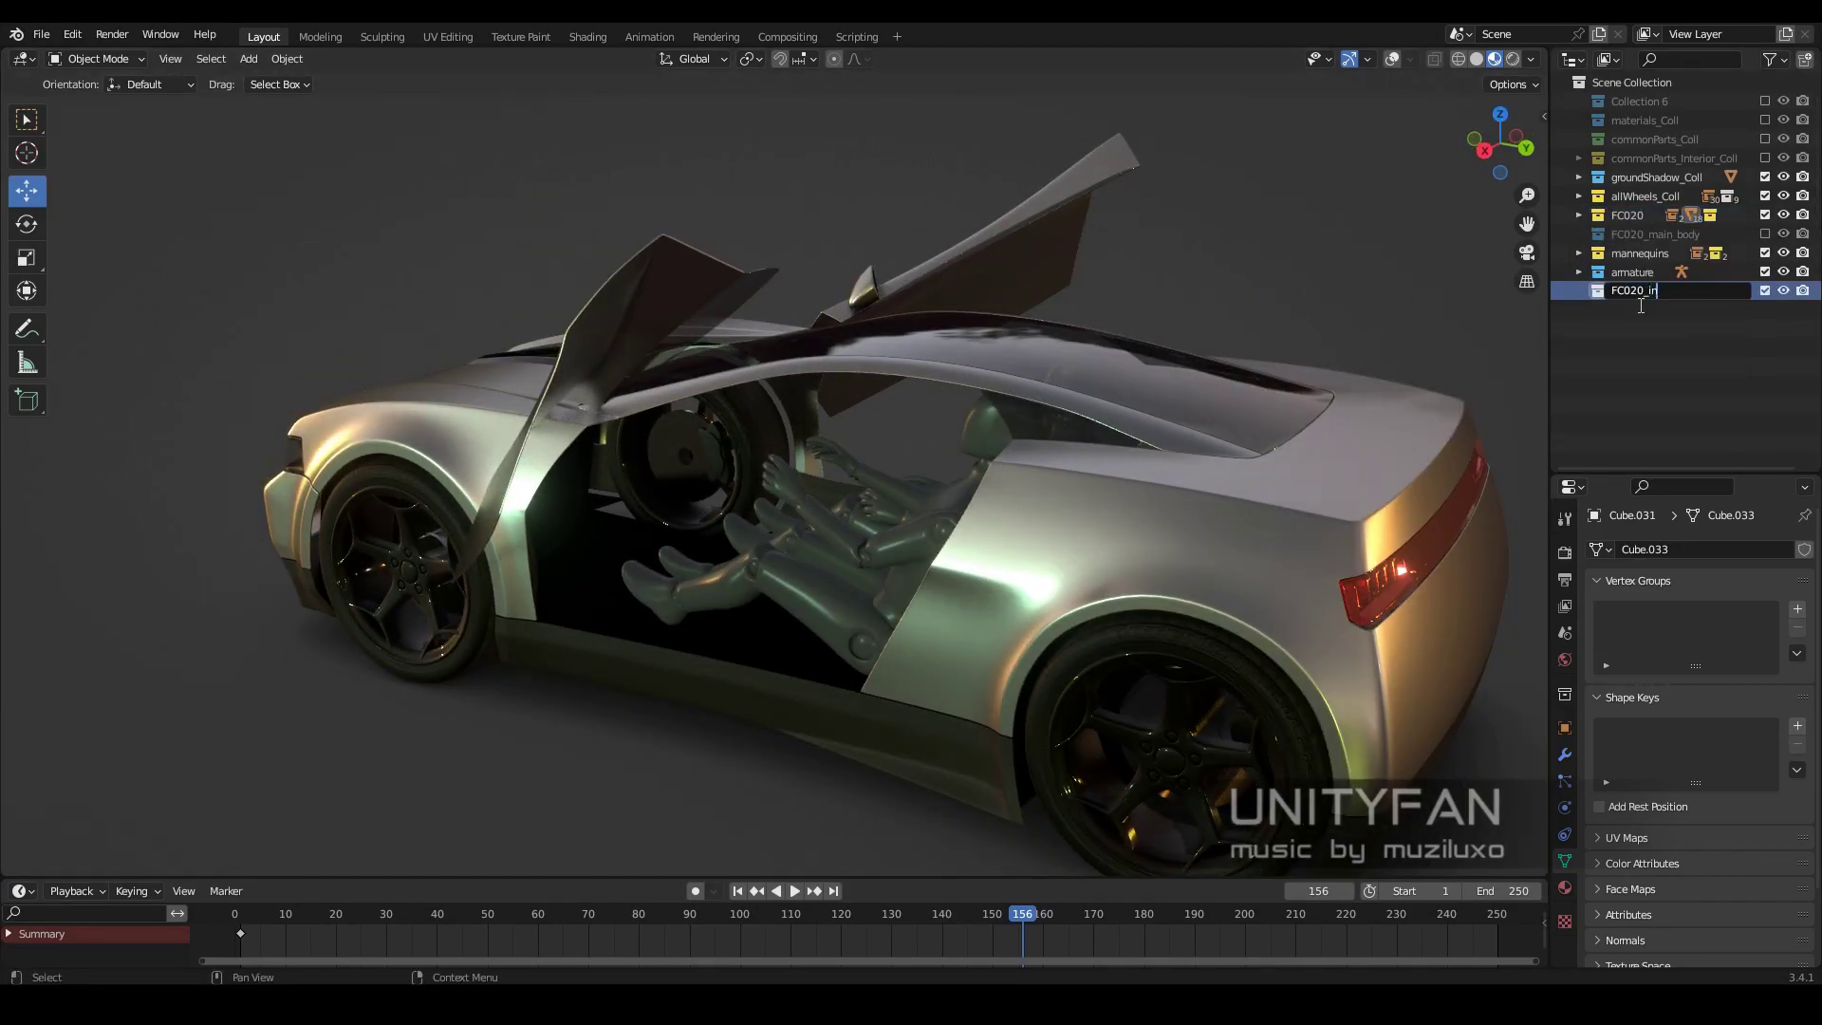
{"action": "right_click", "coordinate": [1611, 296]}
{"action": "middle_click_drag", "start_coordinate": [1480, 446], "coordinate": [665, 284]}
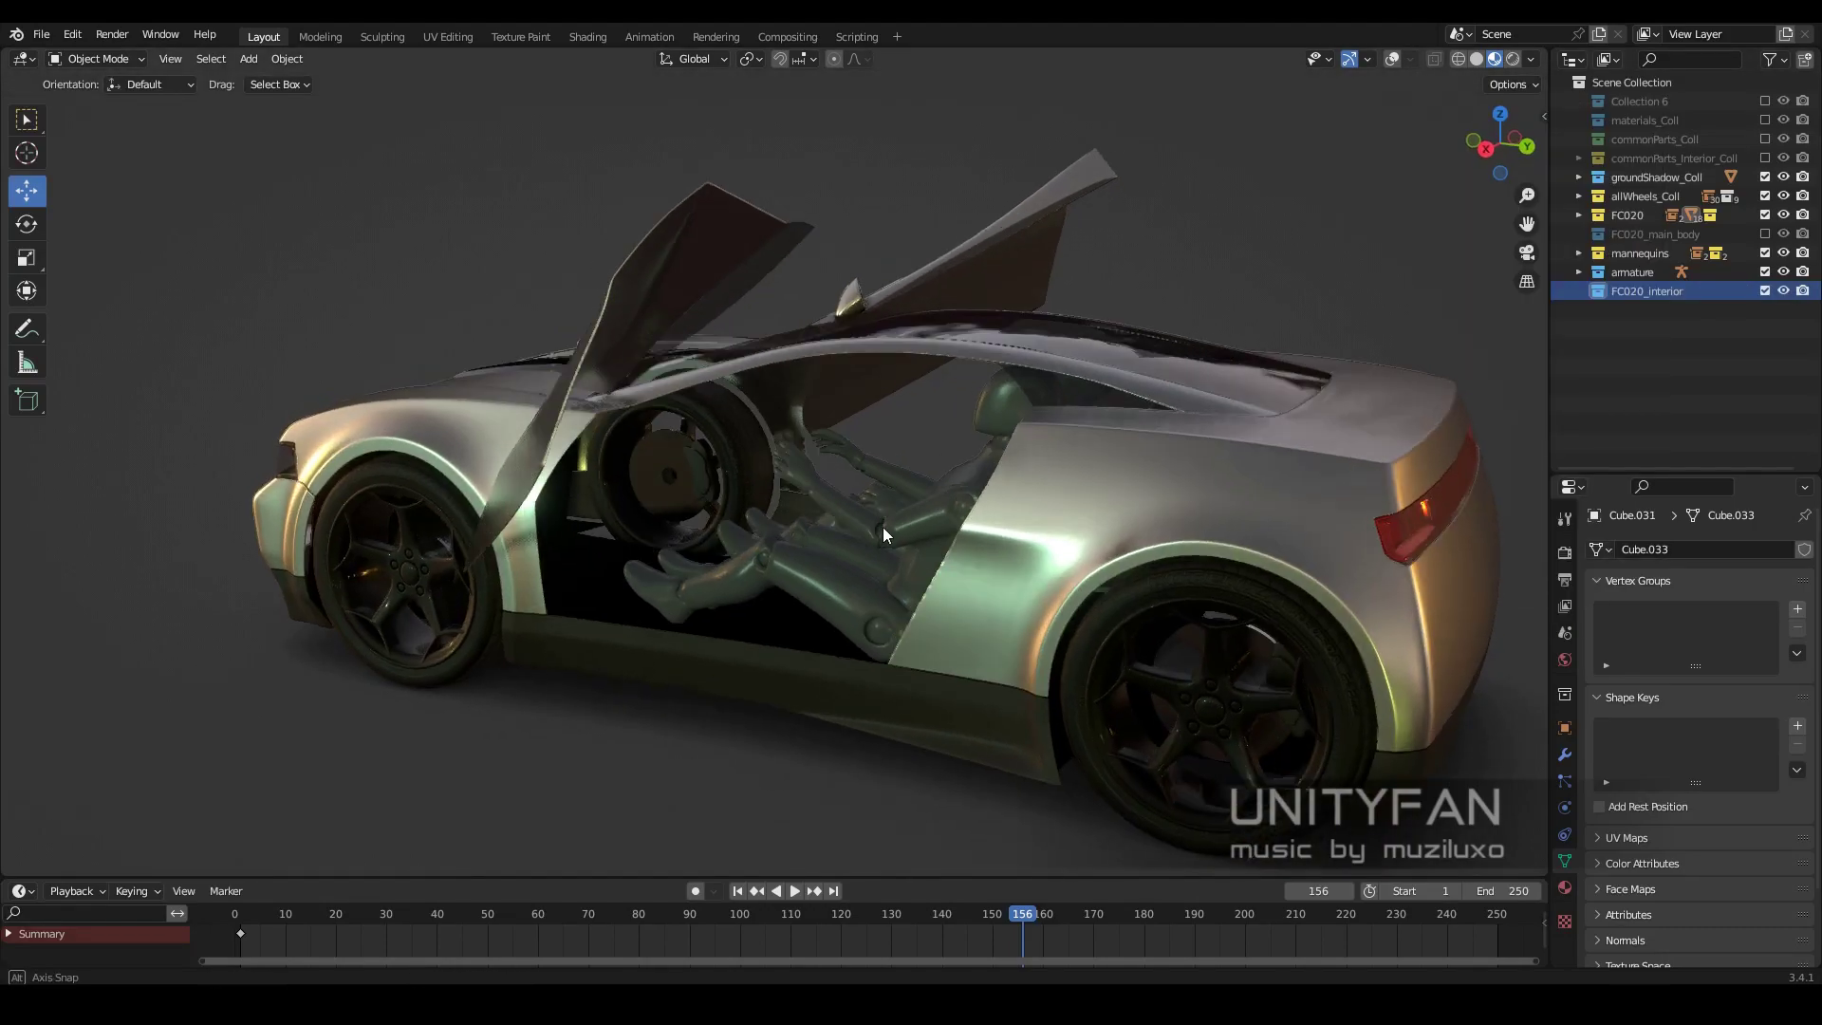
Append the seats and steering_wheels collections from common_Geometry.blend
{"action": "left_click", "coordinate": [42, 35]}
{"action": "left_click", "coordinate": [91, 247]}
{"action": "scroll", "coordinate": [789, 665], "scroll_direction": "down", "scroll_amount": 5}
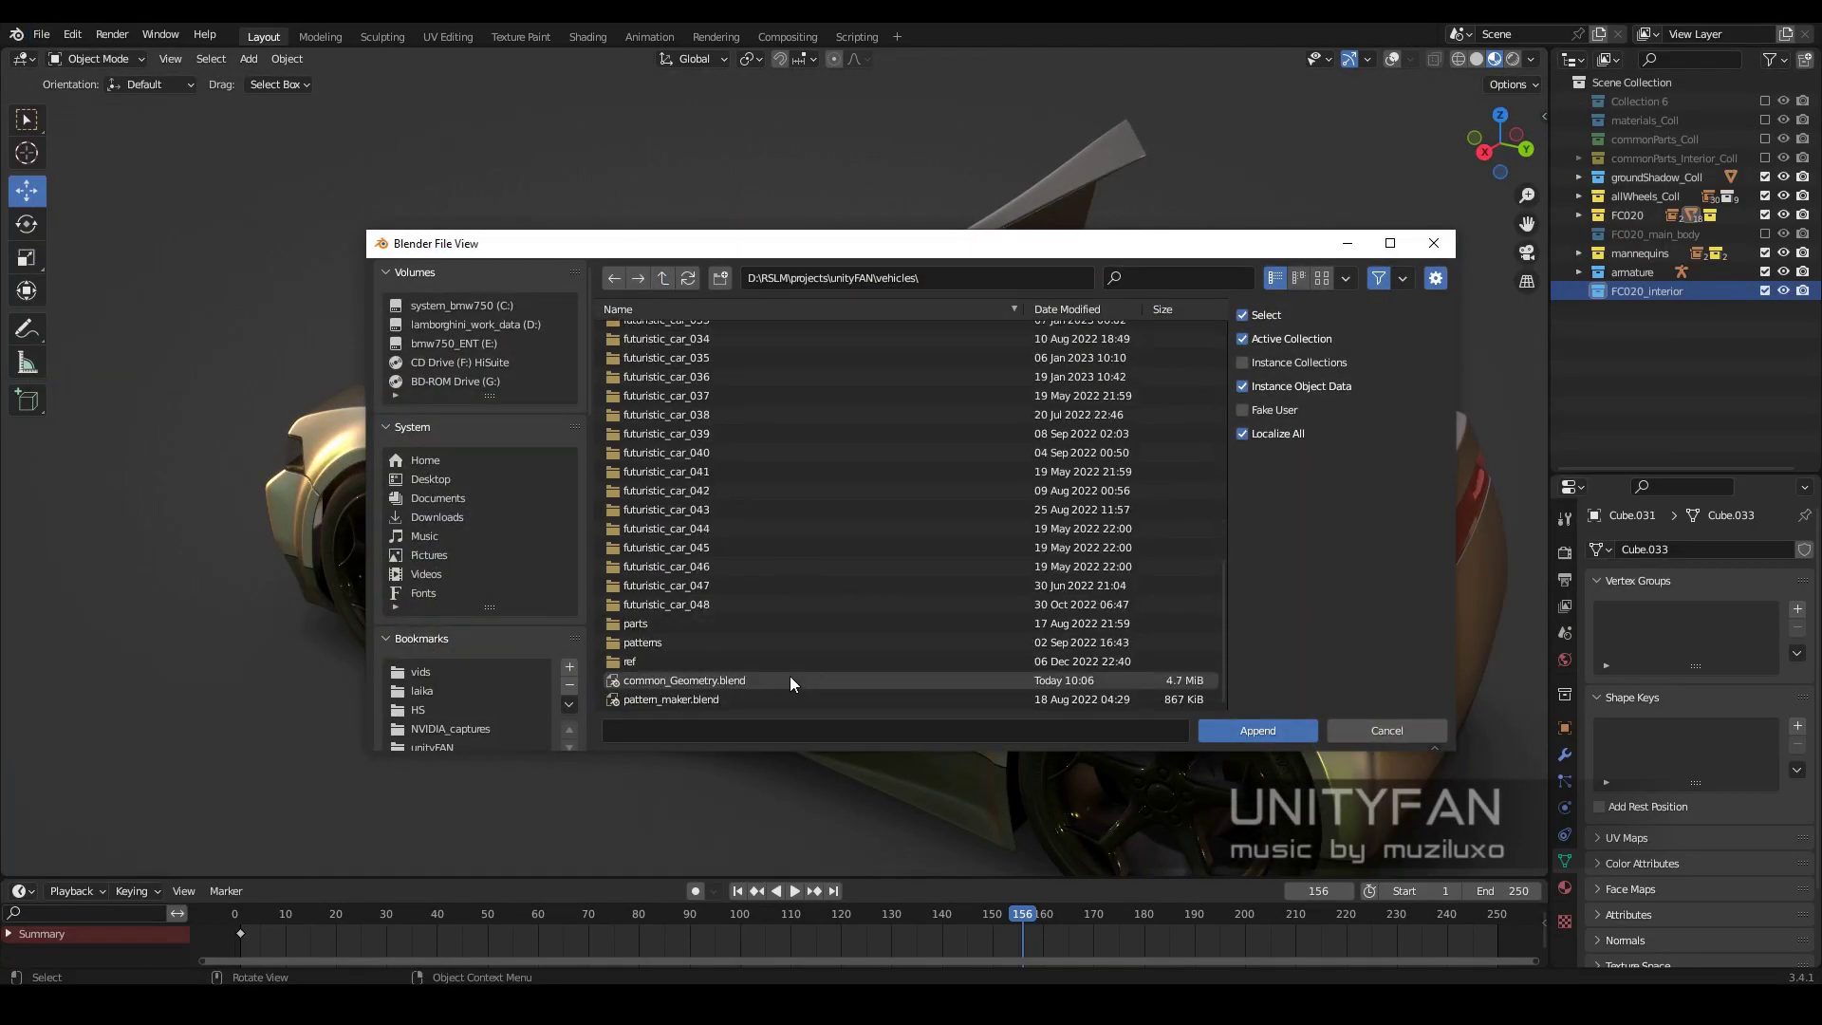
{"action": "double_click", "coordinate": [790, 676]}
{"action": "double_click", "coordinate": [635, 368]}
{"action": "scroll", "coordinate": [650, 537], "scroll_direction": "down", "scroll_amount": 5}
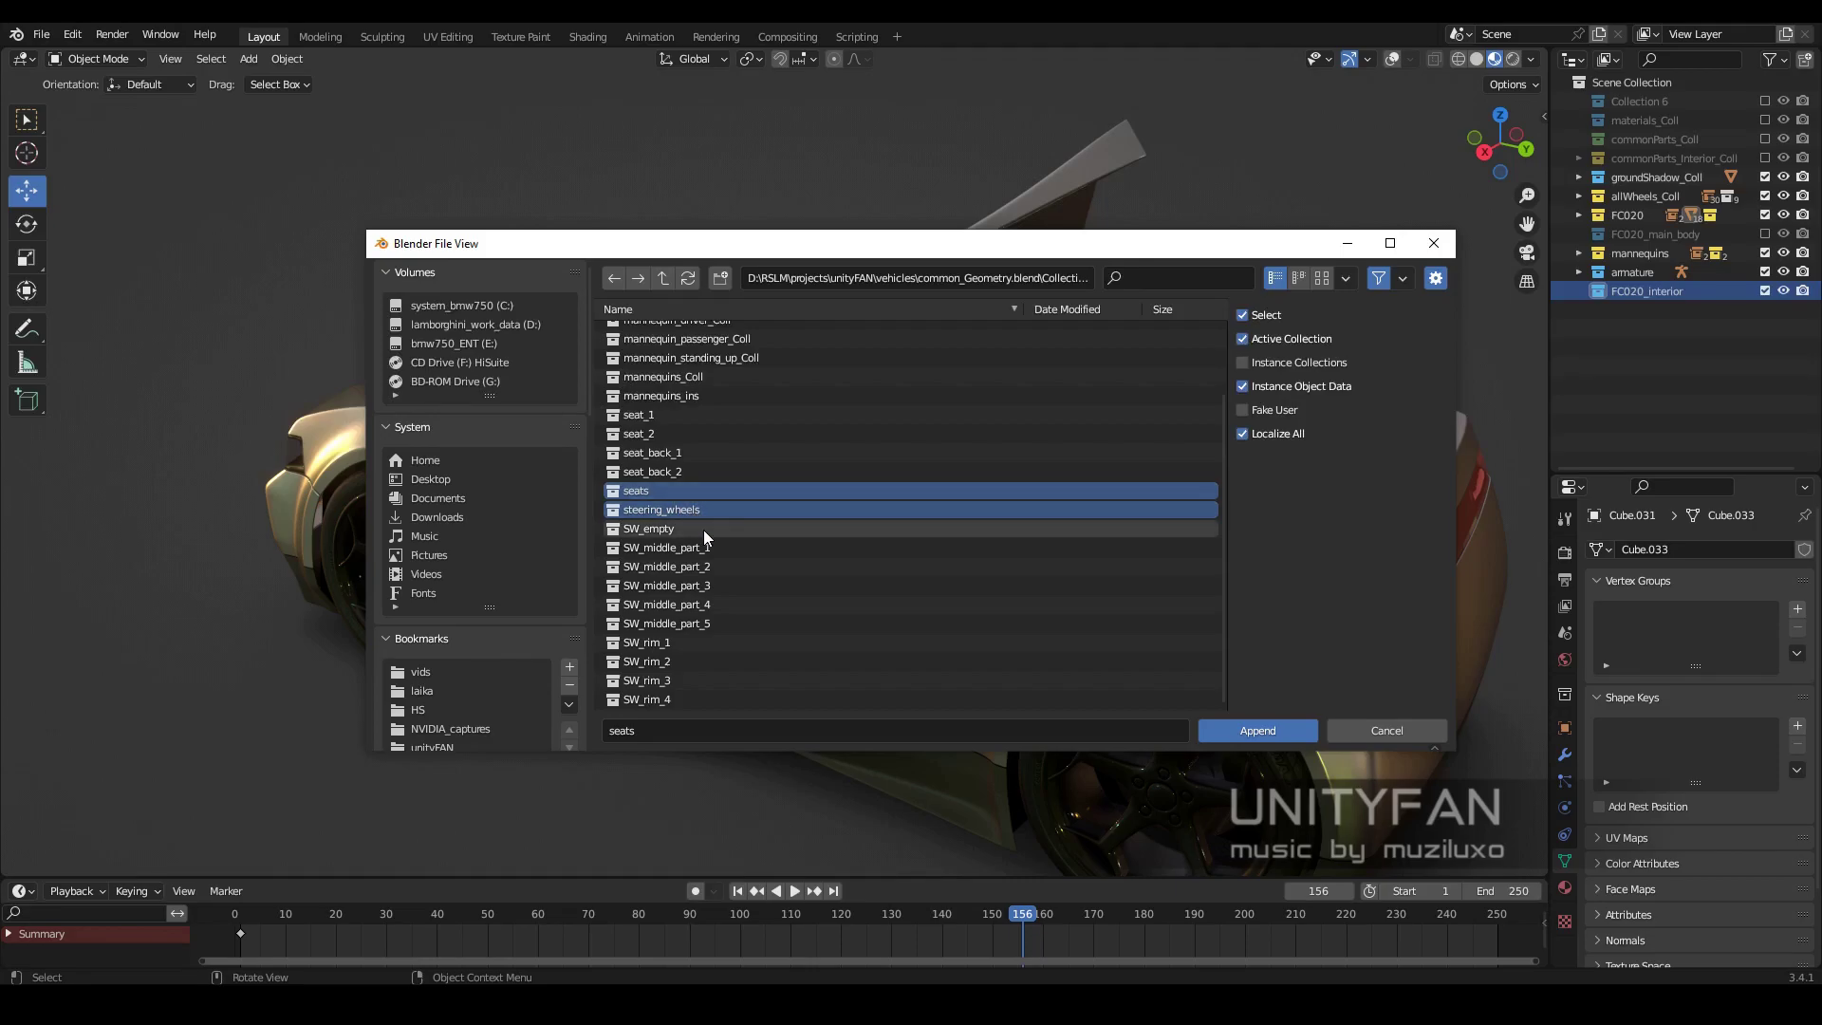
{"action": "scroll", "coordinate": [704, 529], "scroll_direction": "up", "scroll_amount": 3}
{"action": "left_click", "coordinate": [664, 373], "text": "ctrl"}
{"action": "left_click", "coordinate": [1257, 730]}
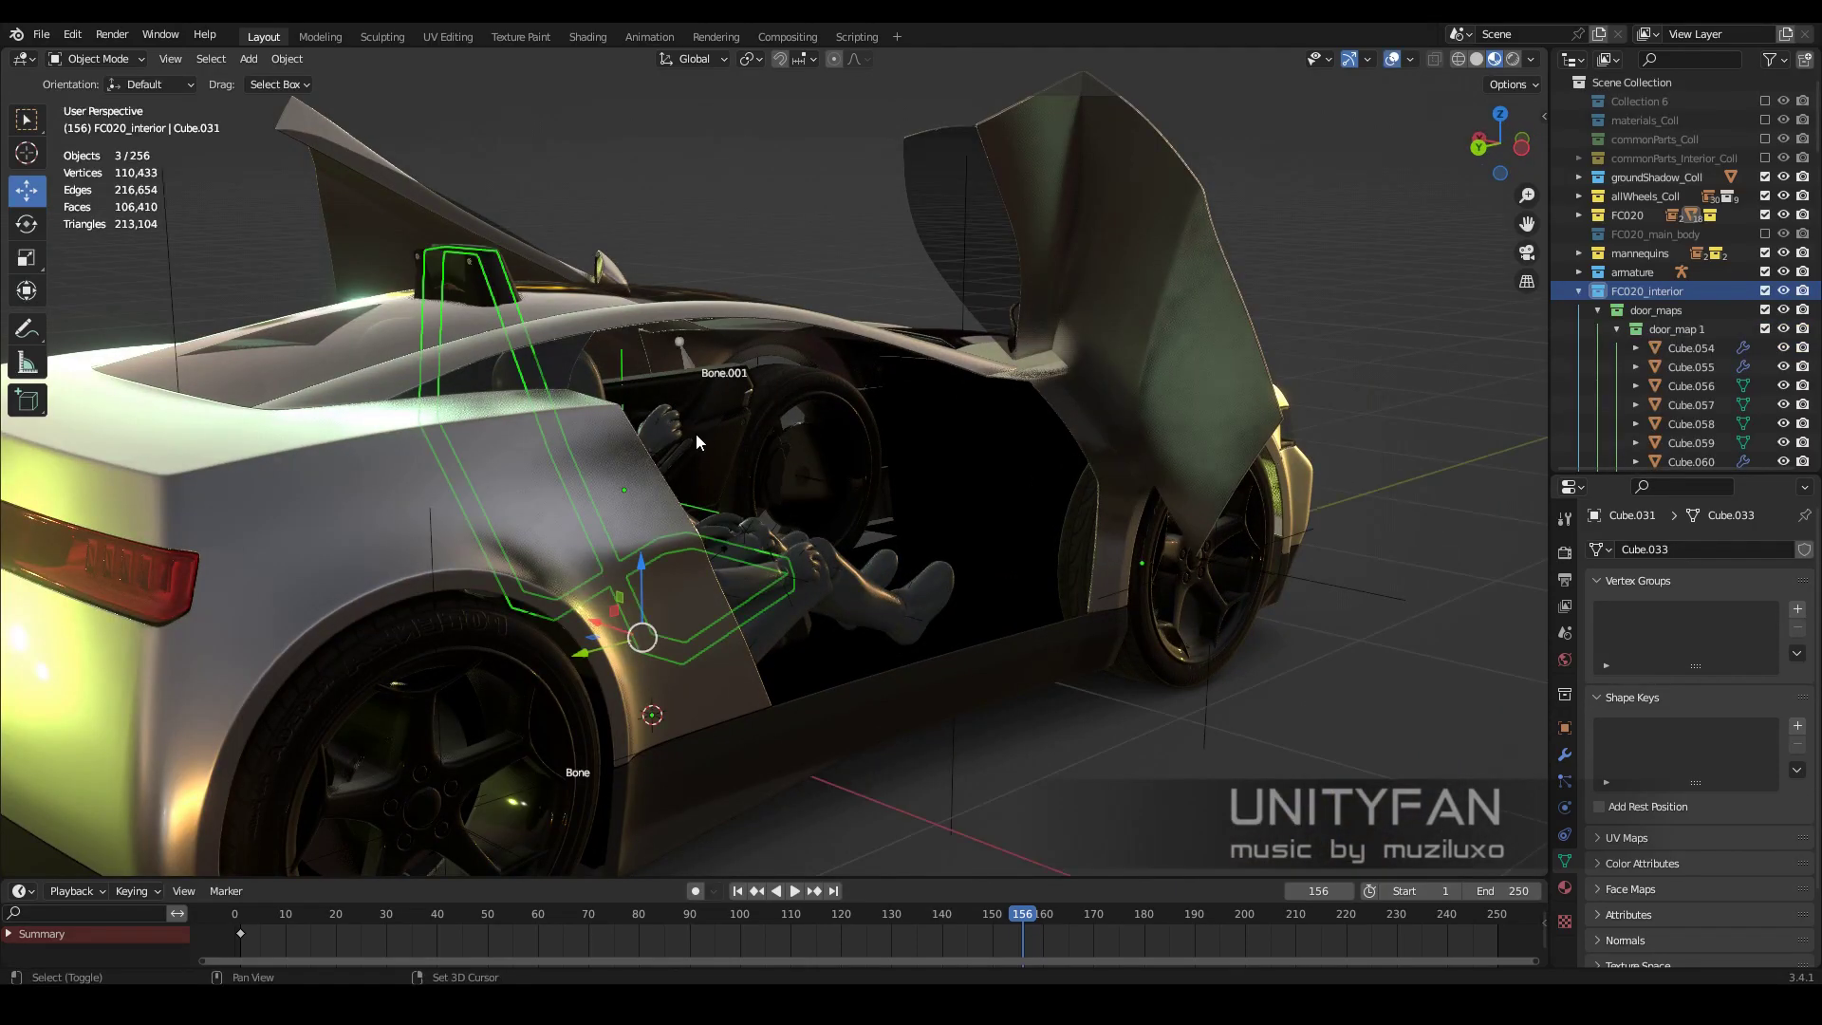
Select seats_Empty and move all the seats toward the cabin
{"action": "mouse_move", "coordinate": [697, 435]}
{"action": "middle_mouse_down"}
{"action": "mouse_move", "coordinate": [850, 465]}
{"action": "mouse_move", "coordinate": [964, 458]}
{"action": "mouse_move", "coordinate": [892, 447]}
{"action": "middle_mouse_up"}
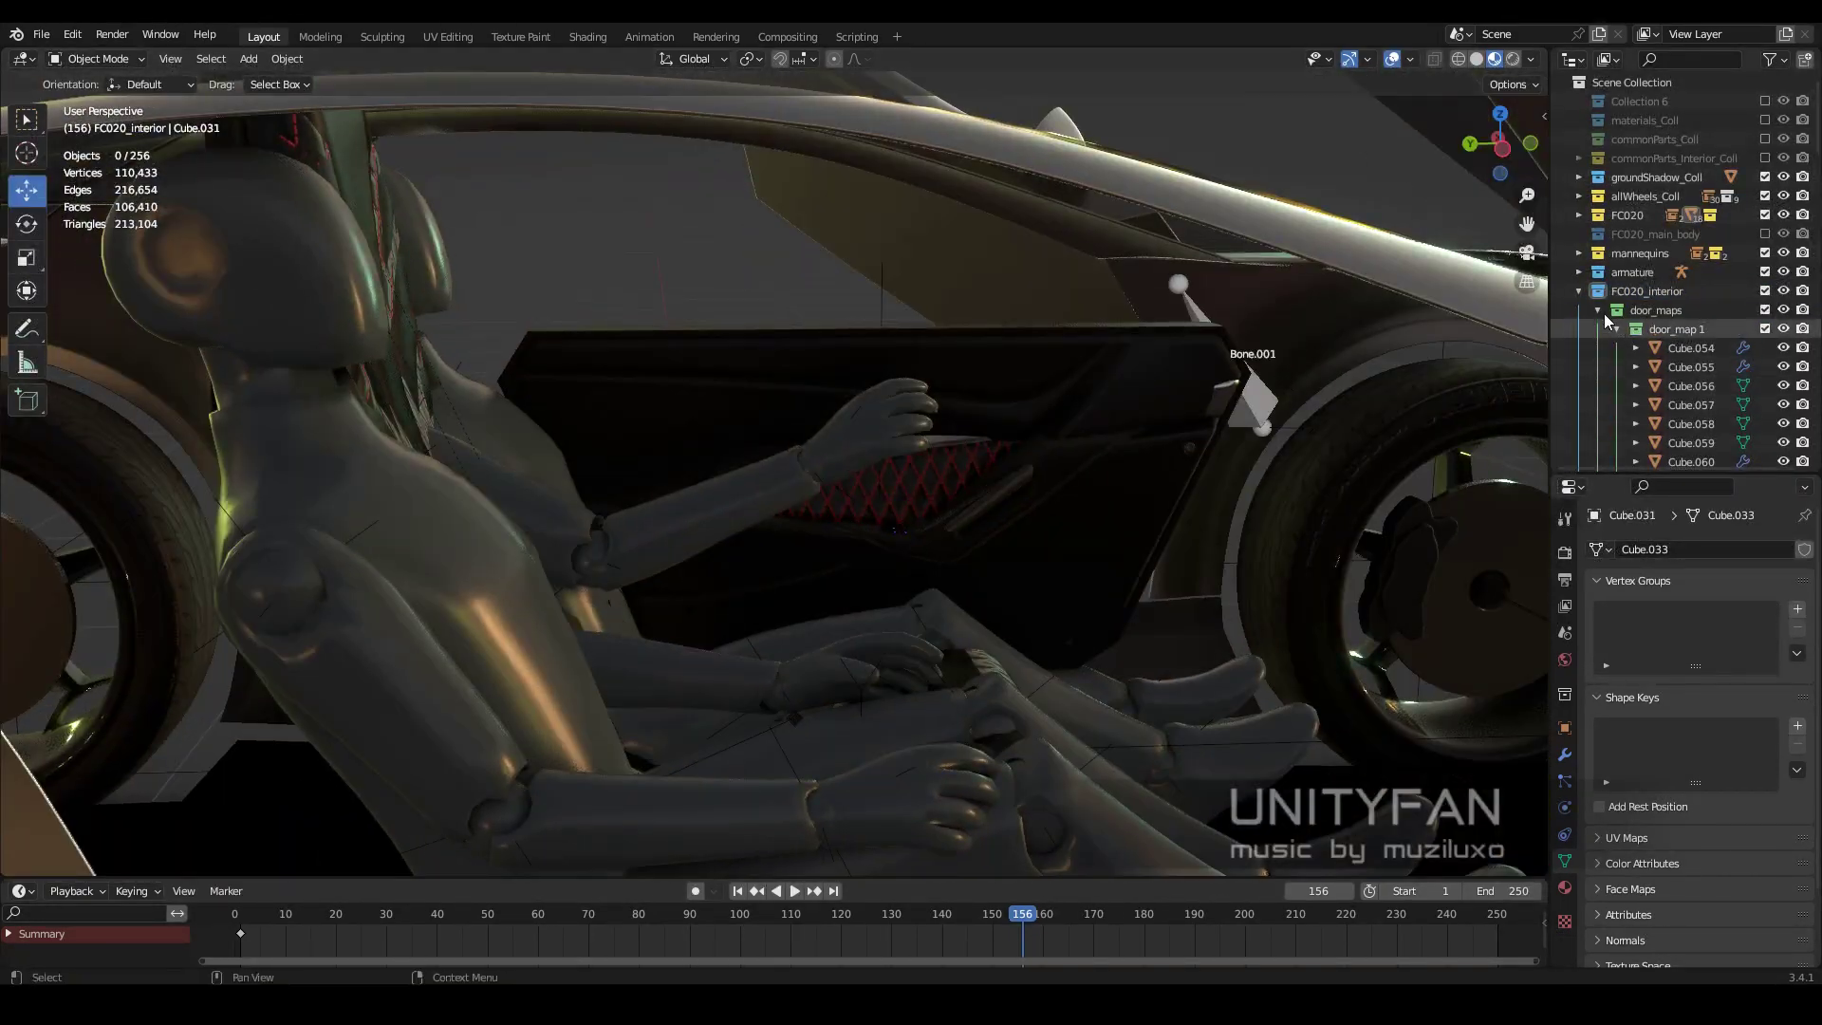
{"action": "left_click", "coordinate": [1615, 389]}
{"action": "left_click", "coordinate": [1678, 423]}
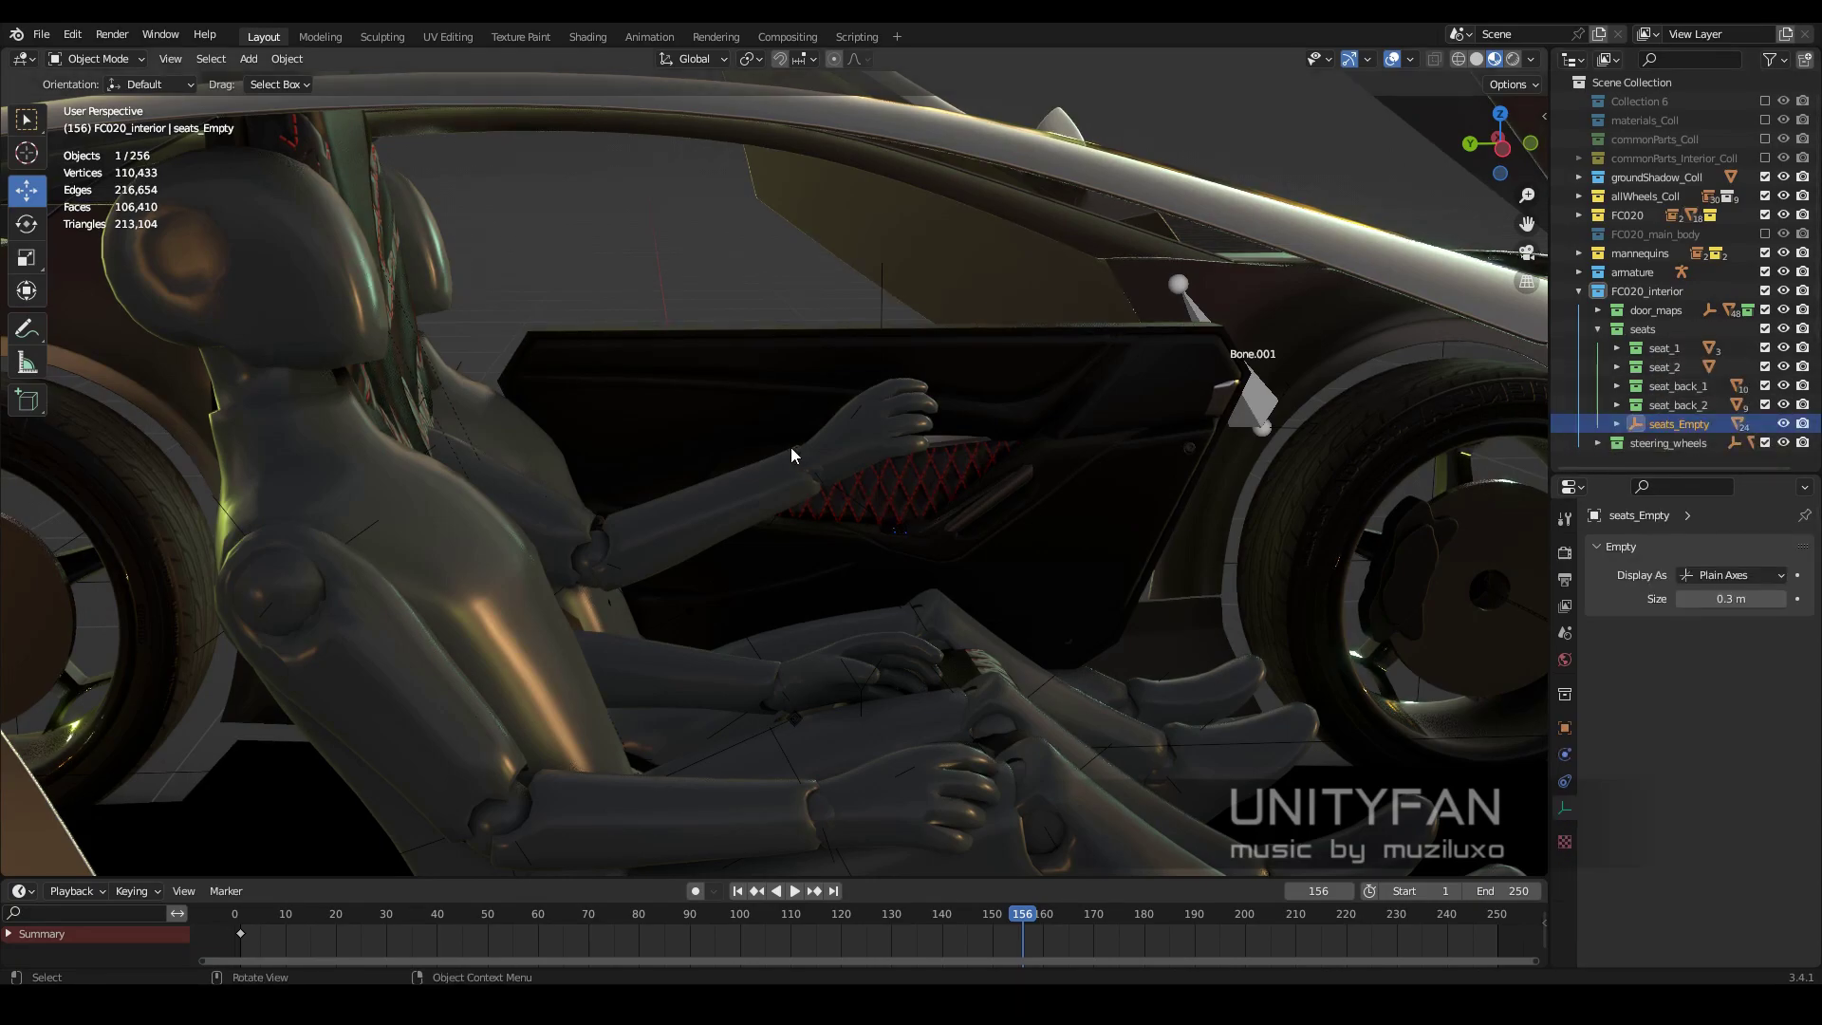
{"action": "scroll", "coordinate": [790, 447], "scroll_direction": "down", "scroll_amount": 5}
{"action": "middle_click_drag", "start_coordinate": [611, 431], "coordinate": [782, 673]}
{"action": "left_click_drag", "start_coordinate": [783, 674], "coordinate": [727, 710]}
{"action": "mouse_move", "coordinate": [727, 710]}
{"action": "middle_mouse_down"}
{"action": "mouse_move", "coordinate": [712, 379]}
{"action": "mouse_move", "coordinate": [741, 475]}
{"action": "middle_mouse_up"}
{"action": "scroll", "coordinate": [711, 379], "scroll_direction": "up", "scroll_amount": 2}
Fit the door trims inside the left door, hiding the door panels and excluding door_map 2
{"action": "left_click", "coordinate": [692, 429]}
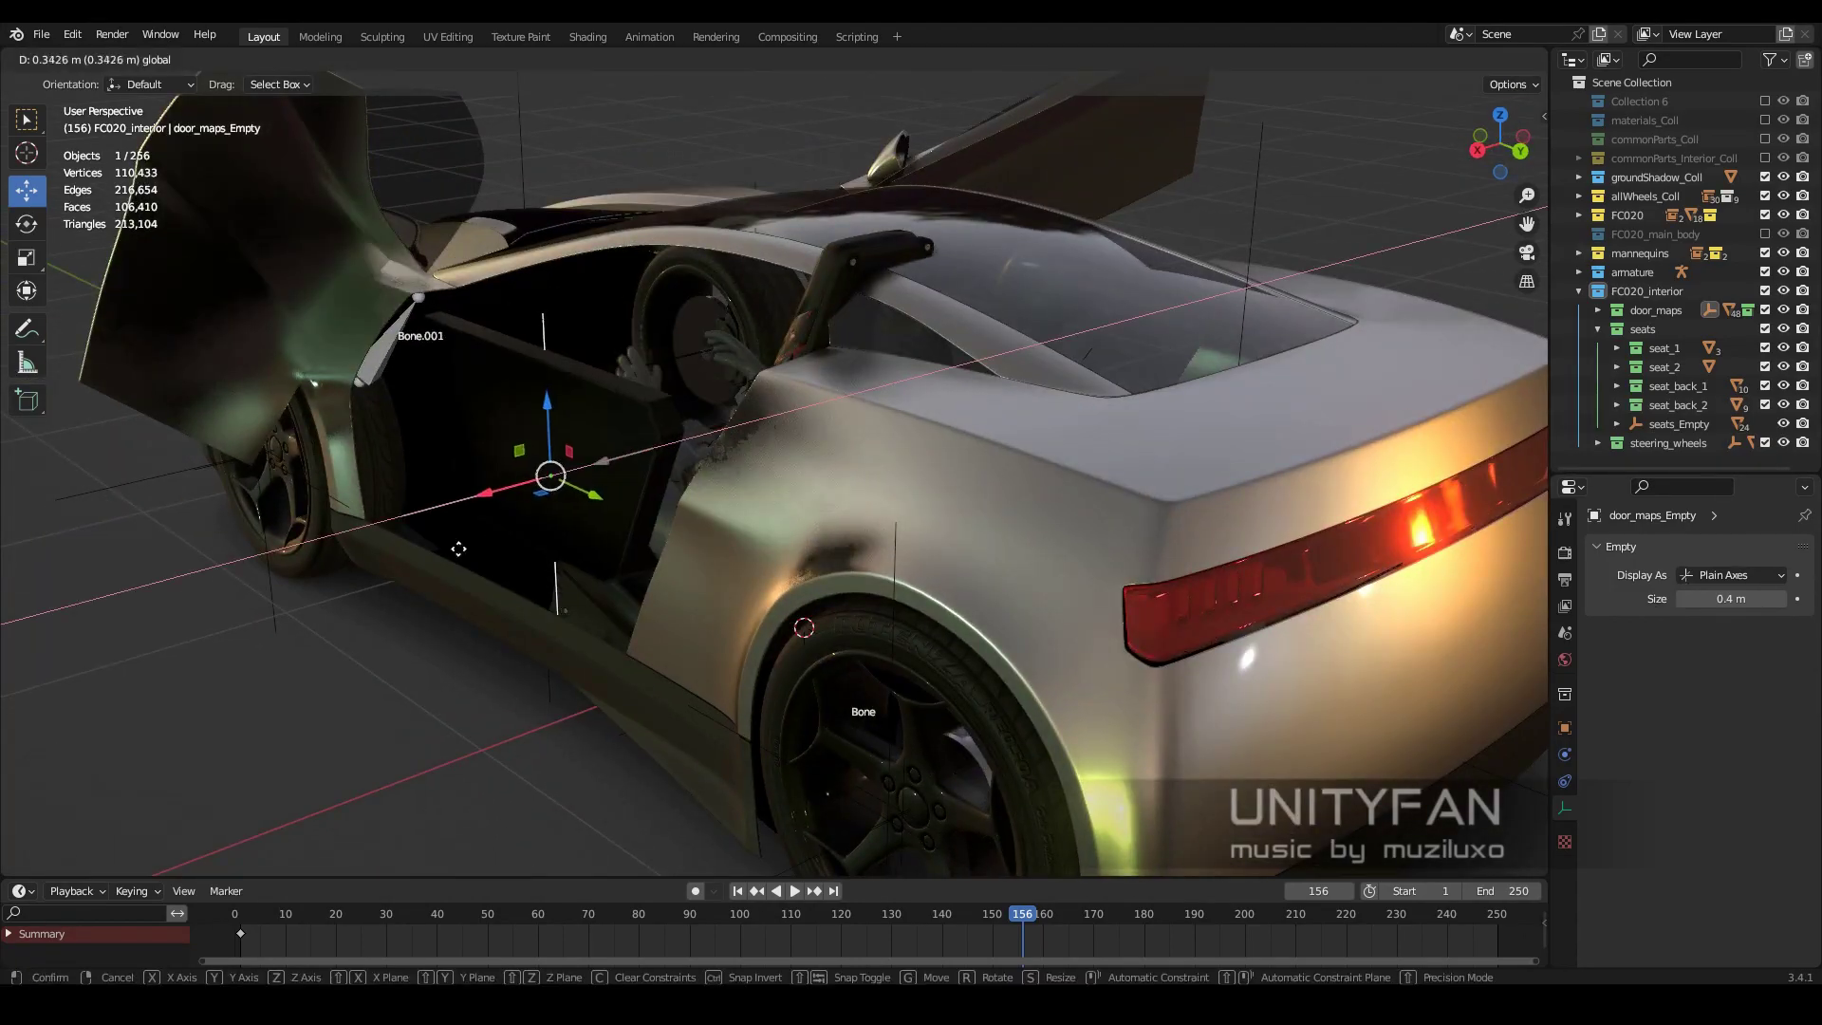
{"action": "left_click_drag", "start_coordinate": [1022, 913], "coordinate": [483, 913]}
{"action": "scroll", "coordinate": [959, 442], "scroll_direction": "up", "scroll_amount": 5}
{"action": "scroll", "coordinate": [959, 442], "scroll_direction": "down", "scroll_amount": 3}
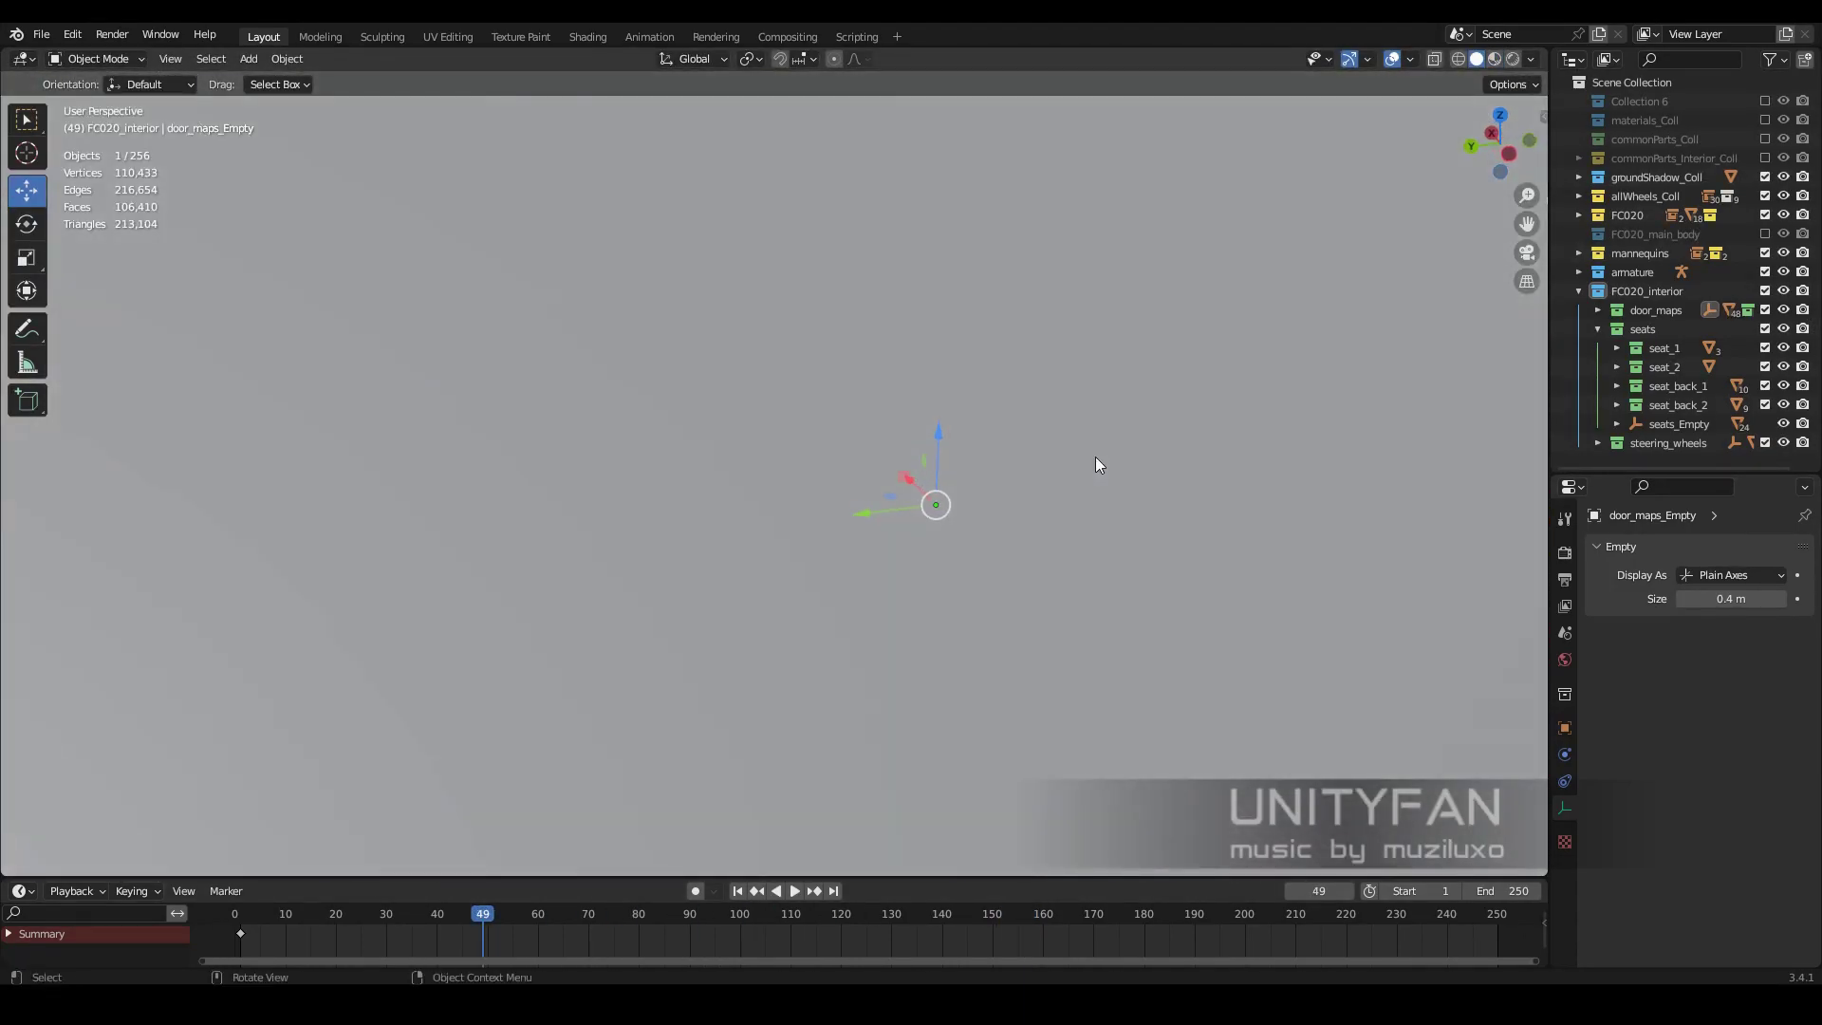
{"action": "scroll", "coordinate": [1095, 458], "scroll_direction": "down", "scroll_amount": 5}
{"action": "left_click", "coordinate": [938, 520]}
{"action": "mouse_move", "coordinate": [938, 520]}
{"action": "middle_mouse_down", "text": "shift"}
{"action": "mouse_move", "coordinate": [784, 543]}
{"action": "mouse_move", "coordinate": [822, 350]}
{"action": "middle_mouse_up", "text": "shift"}
{"action": "key", "text": "h"}
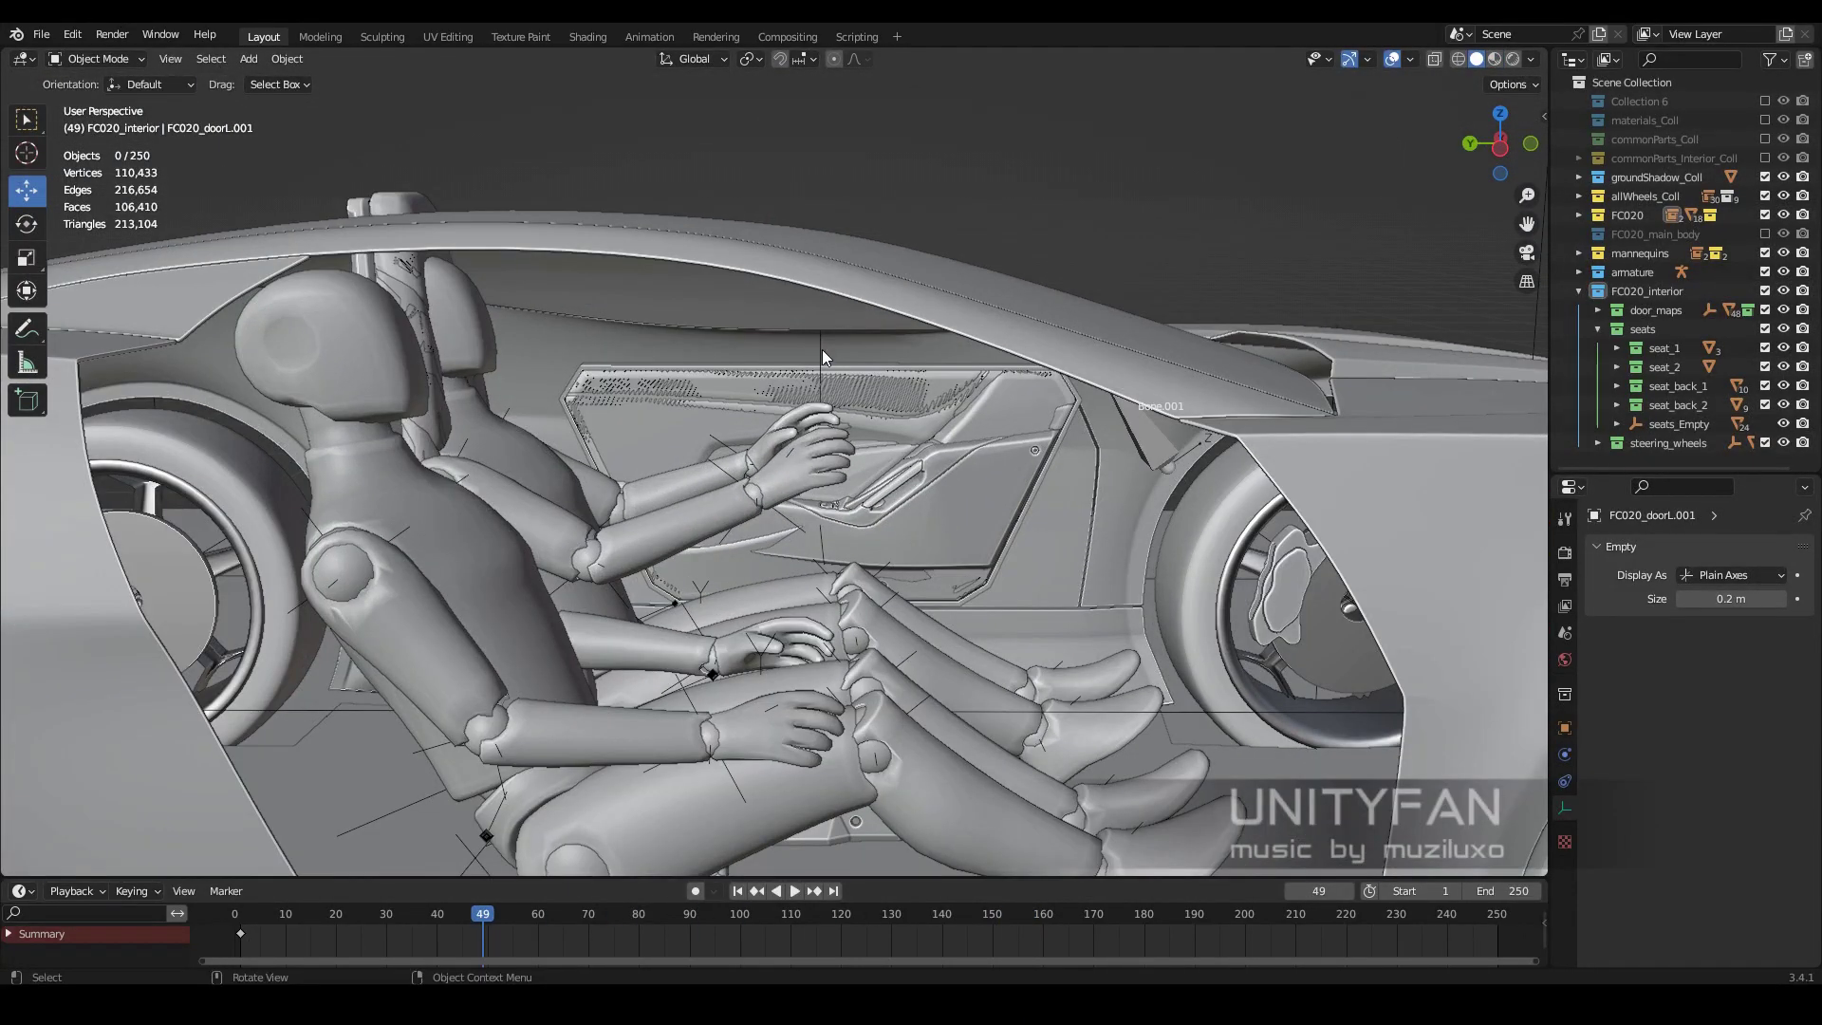
{"action": "left_click", "coordinate": [1766, 348]}
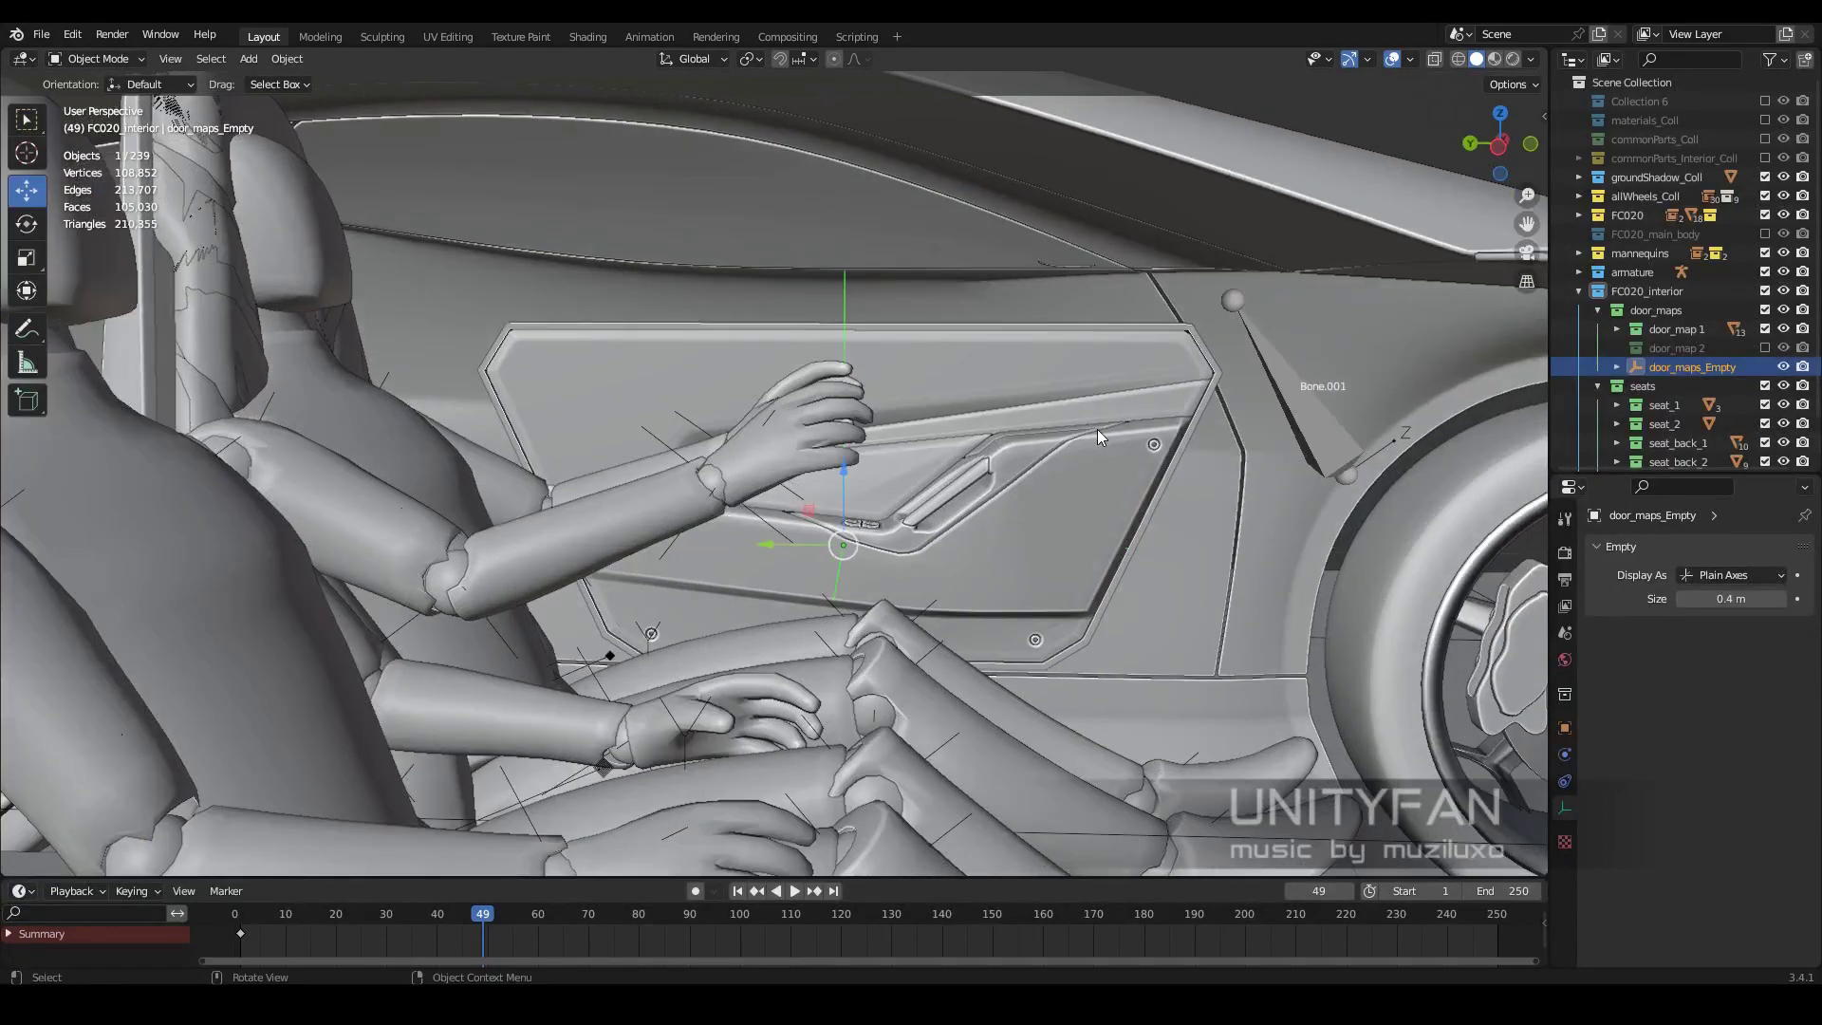
{"action": "middle_click_drag", "start_coordinate": [1097, 429], "coordinate": [850, 469]}
Lower the seats down onto the cabin floor
{"action": "scroll", "coordinate": [851, 470], "scroll_direction": "down", "scroll_amount": 3}
{"action": "scroll", "coordinate": [1662, 407], "scroll_direction": "down", "scroll_amount": 2}
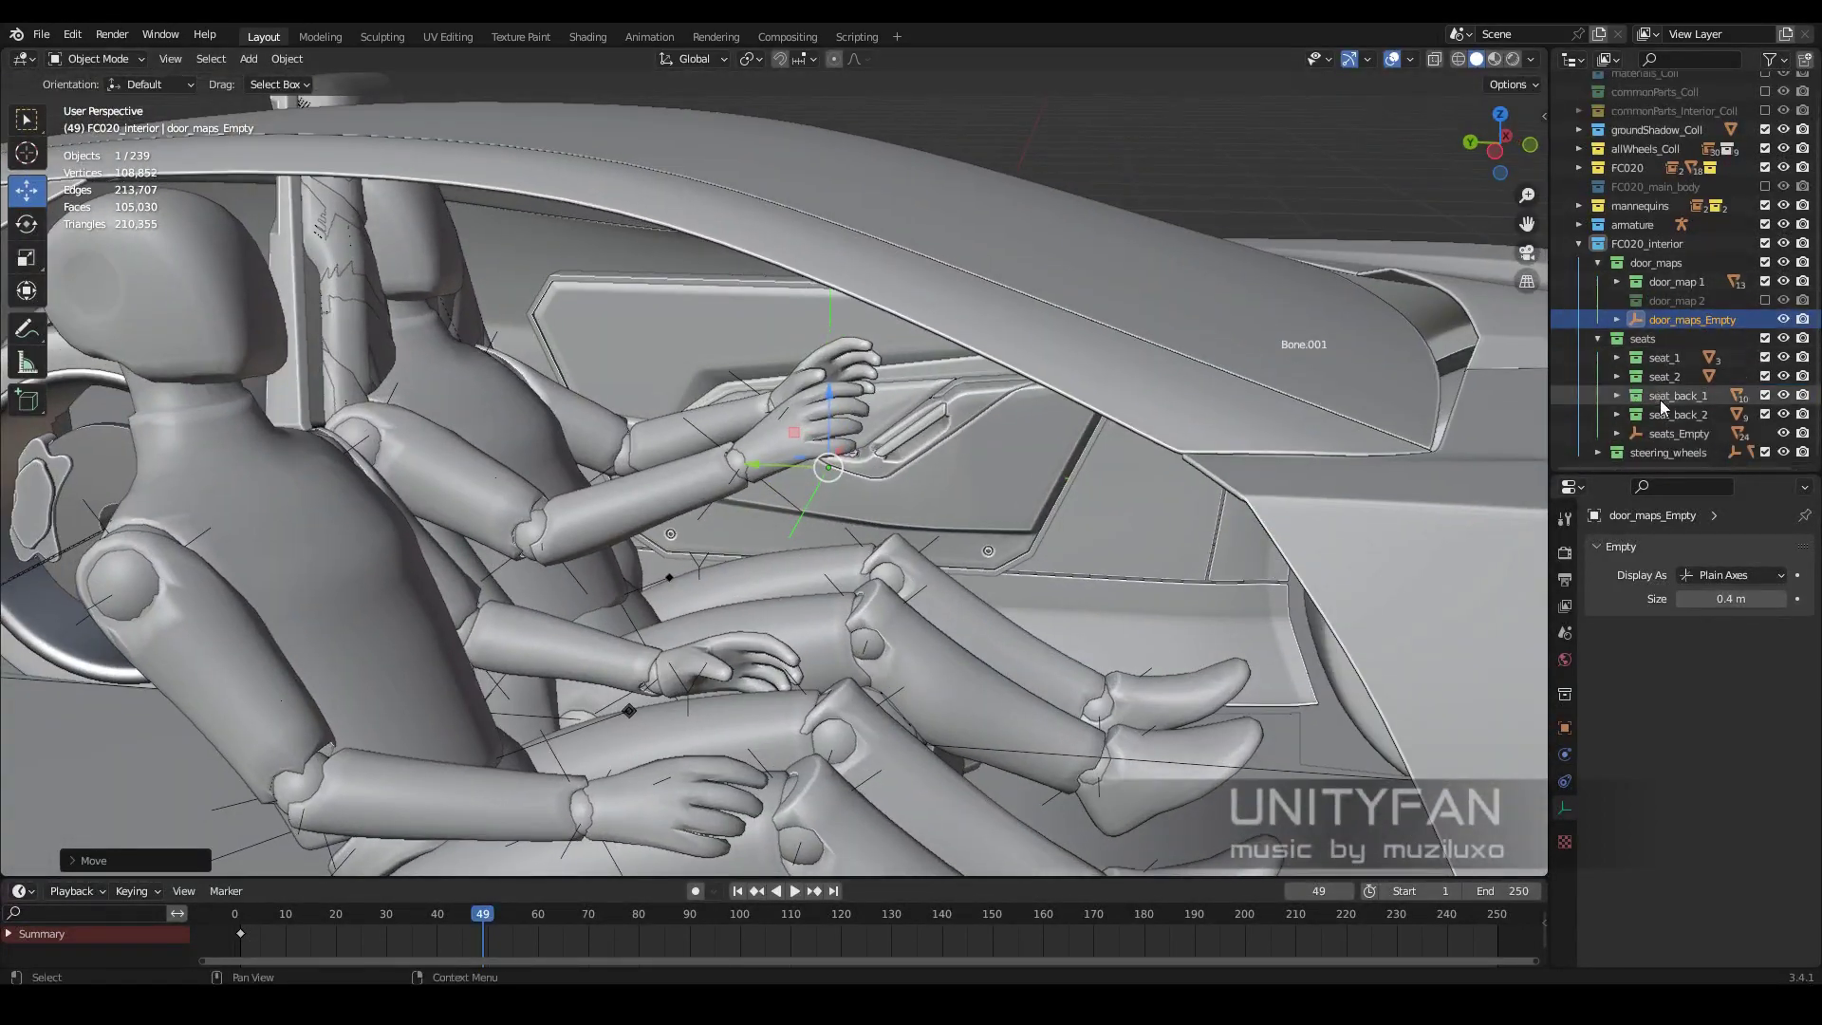
{"action": "scroll", "coordinate": [759, 569], "scroll_direction": "down", "scroll_amount": 3}
{"action": "middle_click_drag", "start_coordinate": [779, 588], "coordinate": [722, 662]}
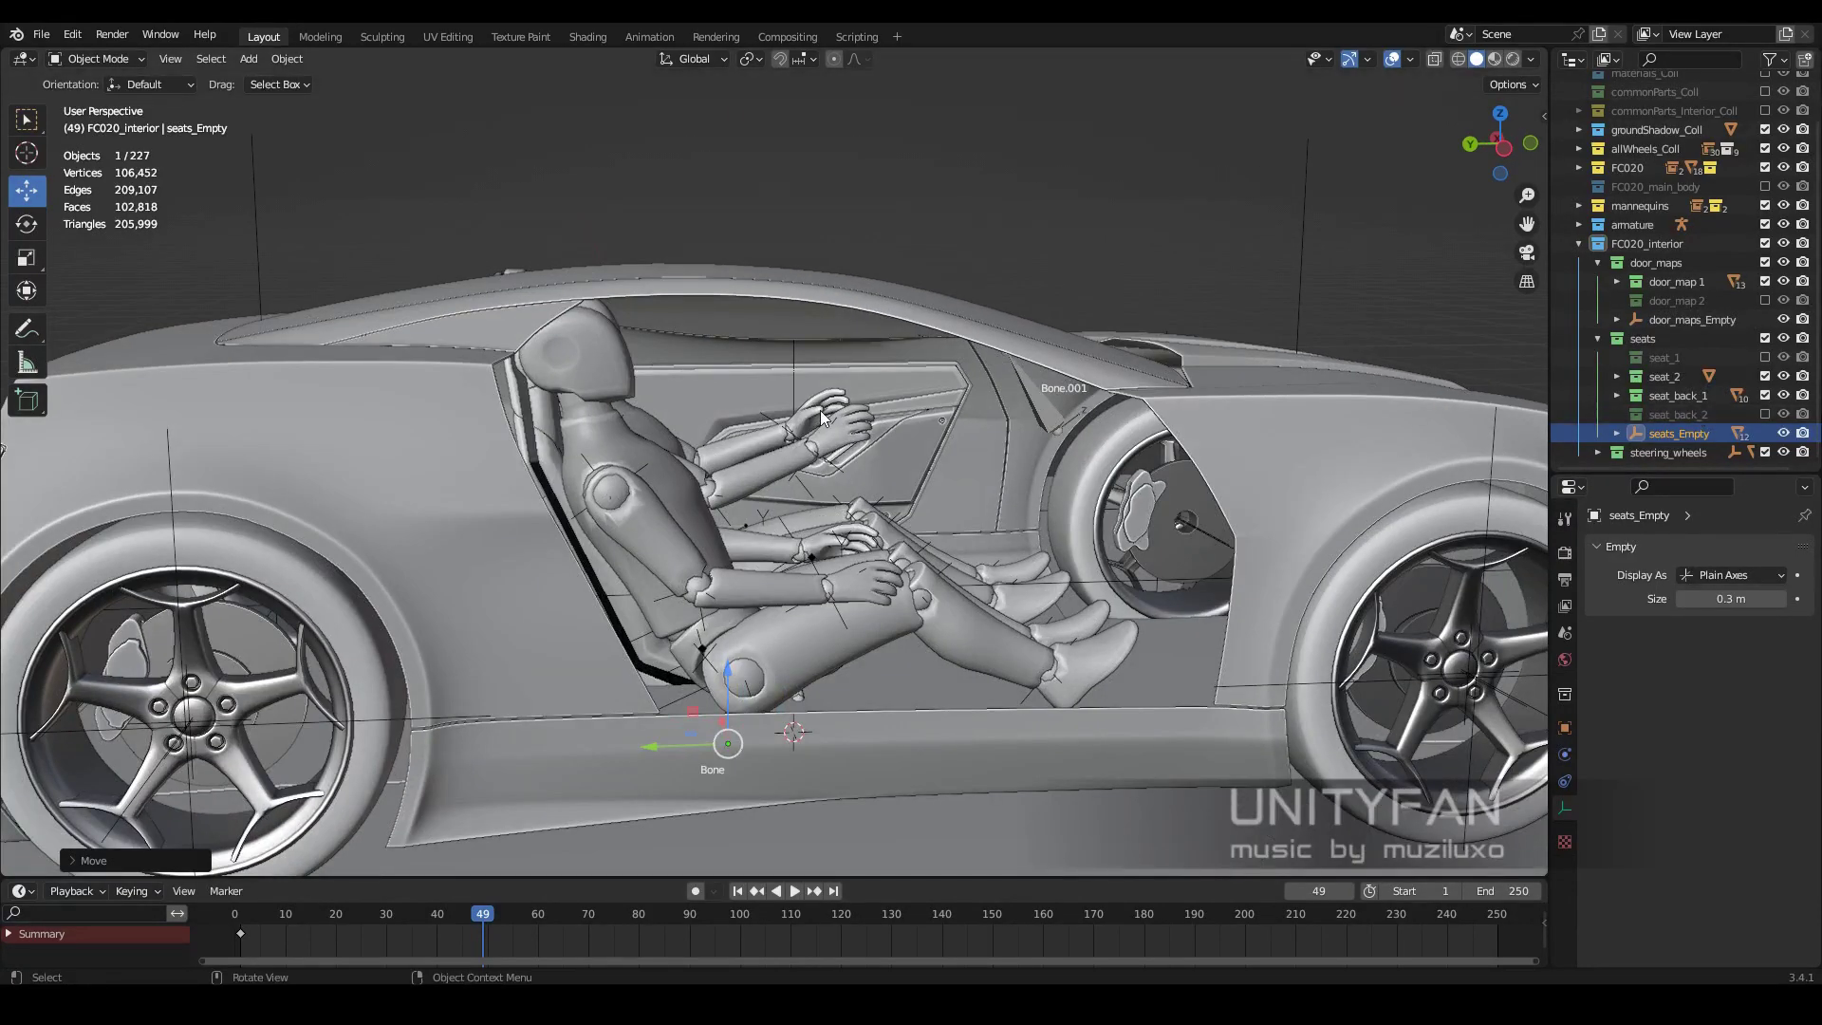
{"action": "middle_click_drag", "start_coordinate": [821, 410], "coordinate": [628, 463]}
Check the seat placement in wireframe from the Right Orthographic view, then return to solid
{"action": "key", "text": "shift+z"}
{"action": "key", "text": "KP_3"}
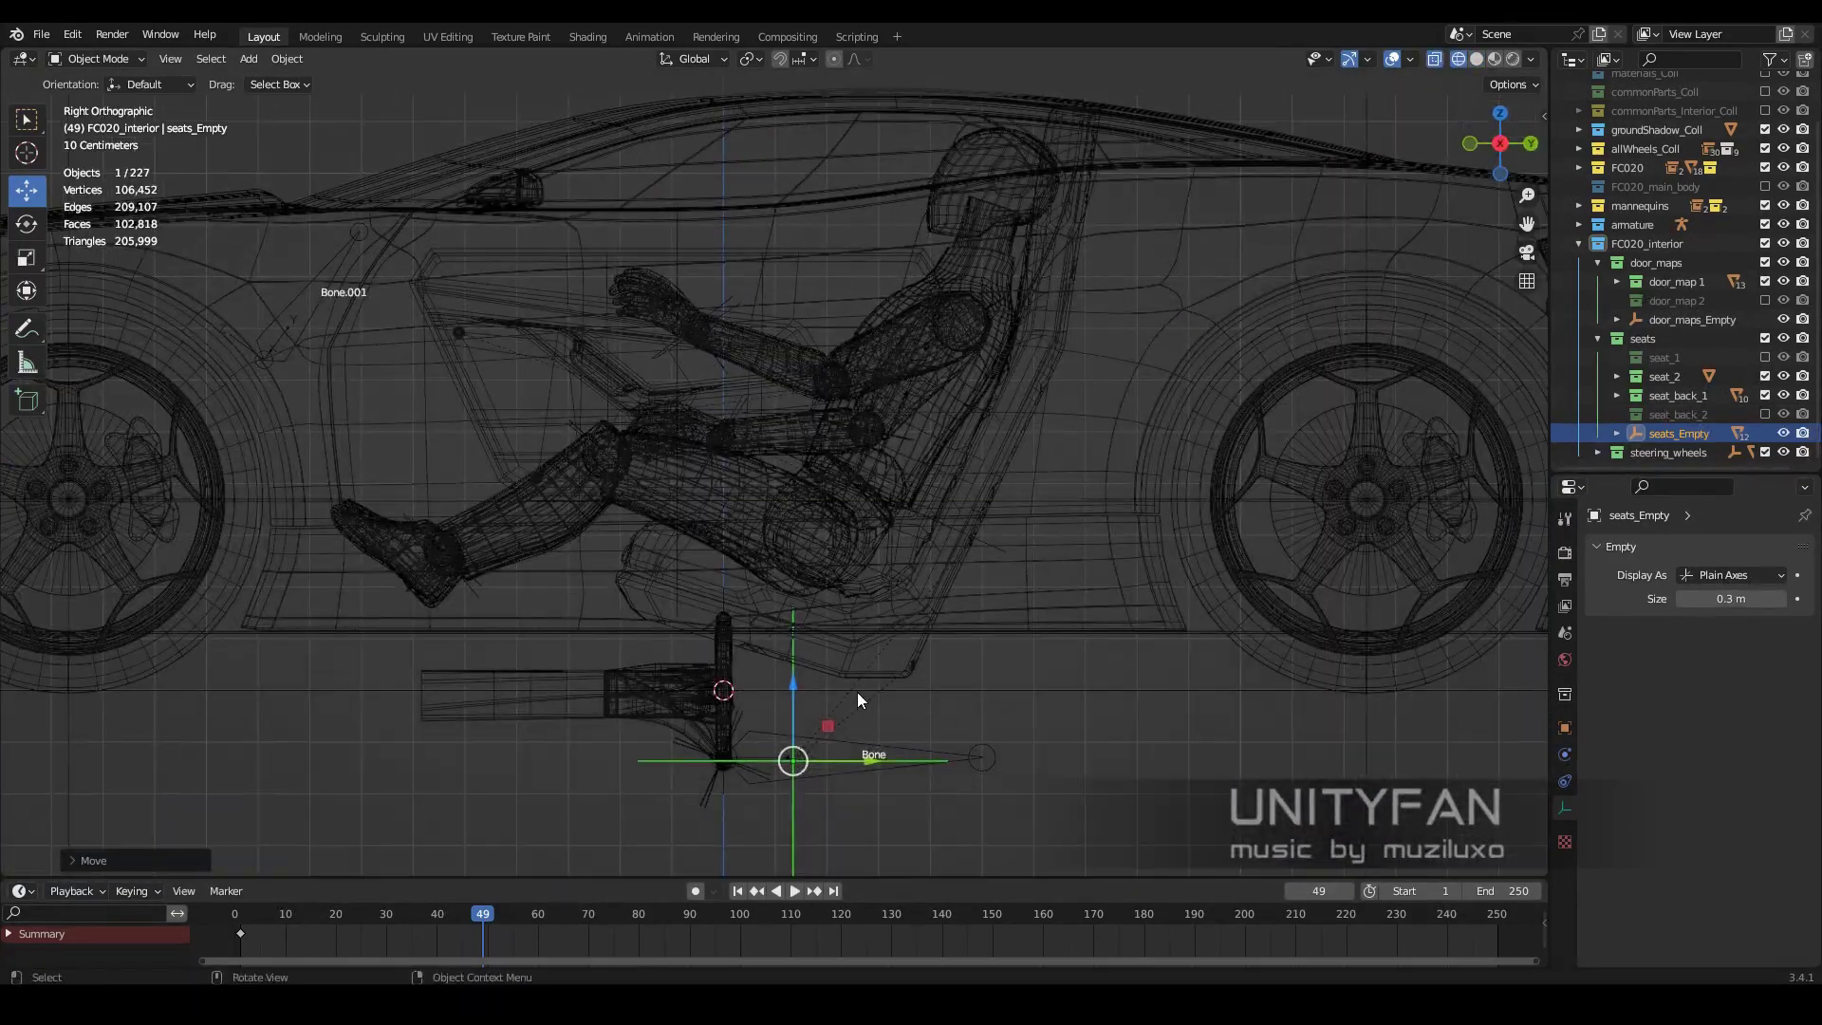
{"action": "middle_click_drag", "start_coordinate": [860, 679], "coordinate": [839, 597]}
{"action": "key", "text": "shift+z"}
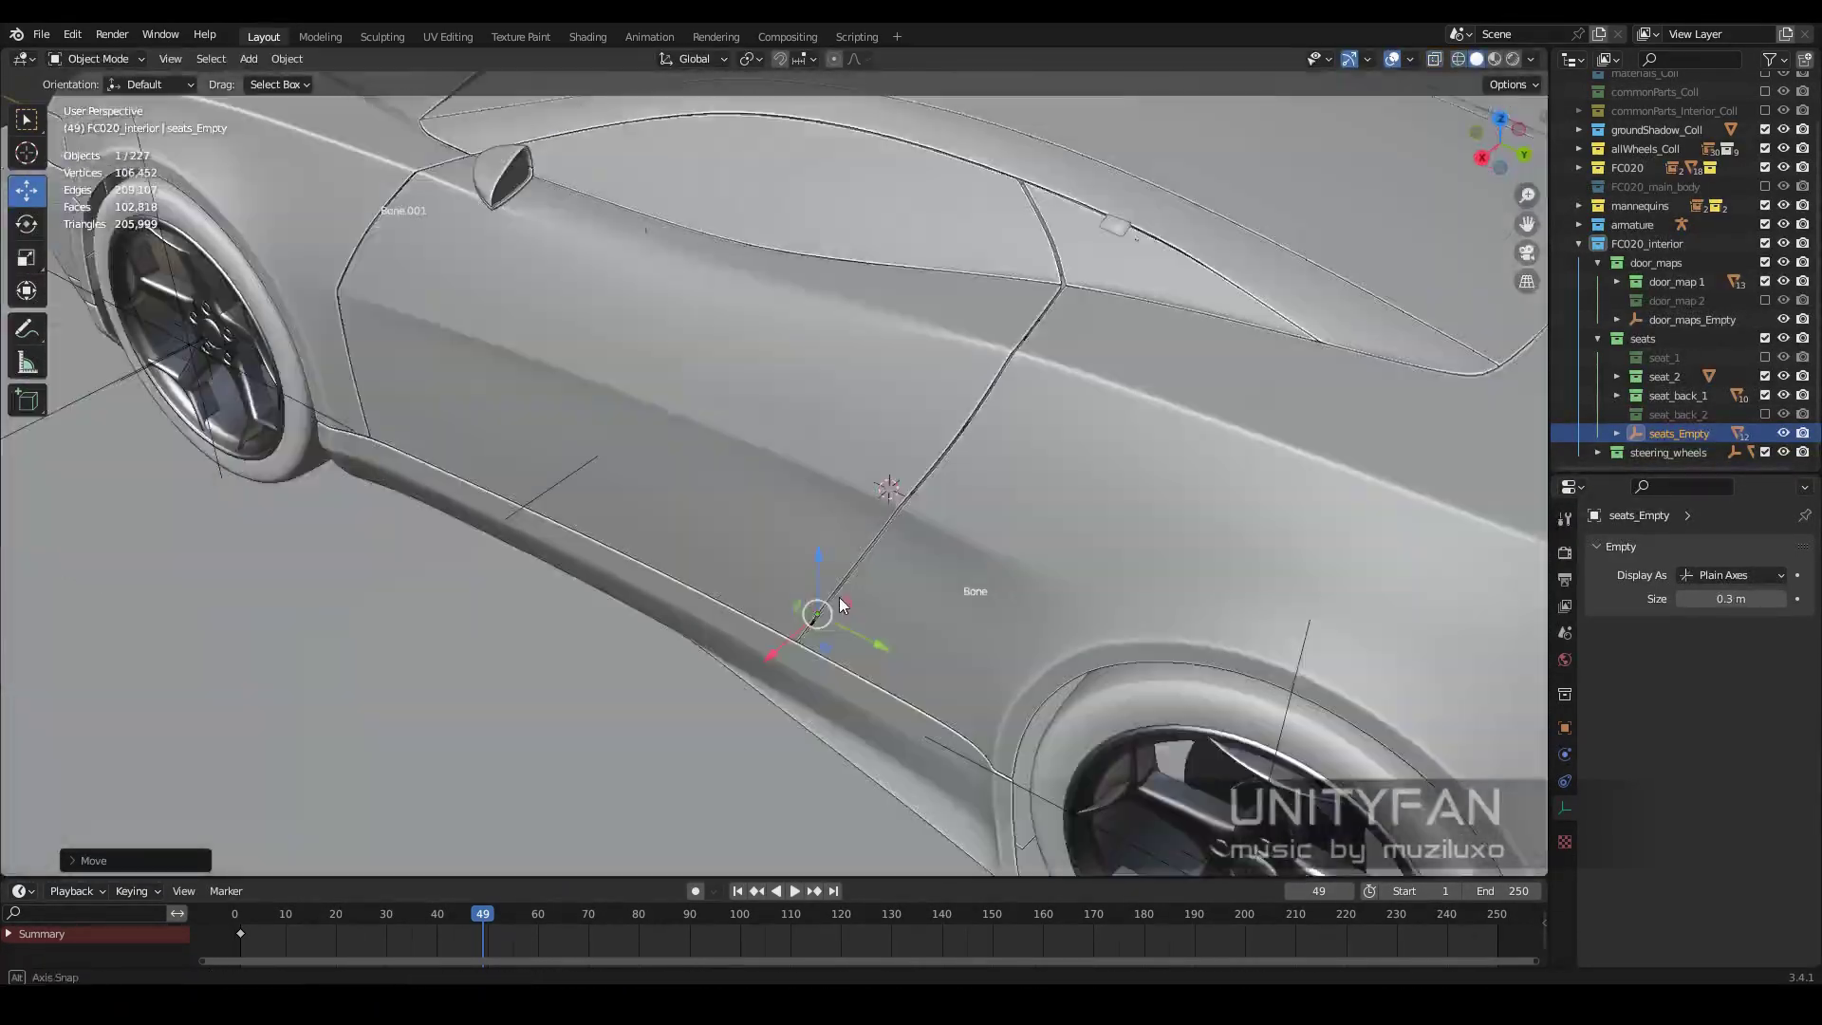
{"action": "scroll", "coordinate": [759, 560], "scroll_direction": "up", "scroll_amount": 6}
{"action": "scroll", "coordinate": [677, 515], "scroll_direction": "down", "scroll_amount": 4}
{"action": "middle_click_drag", "start_coordinate": [617, 533], "coordinate": [721, 493]}
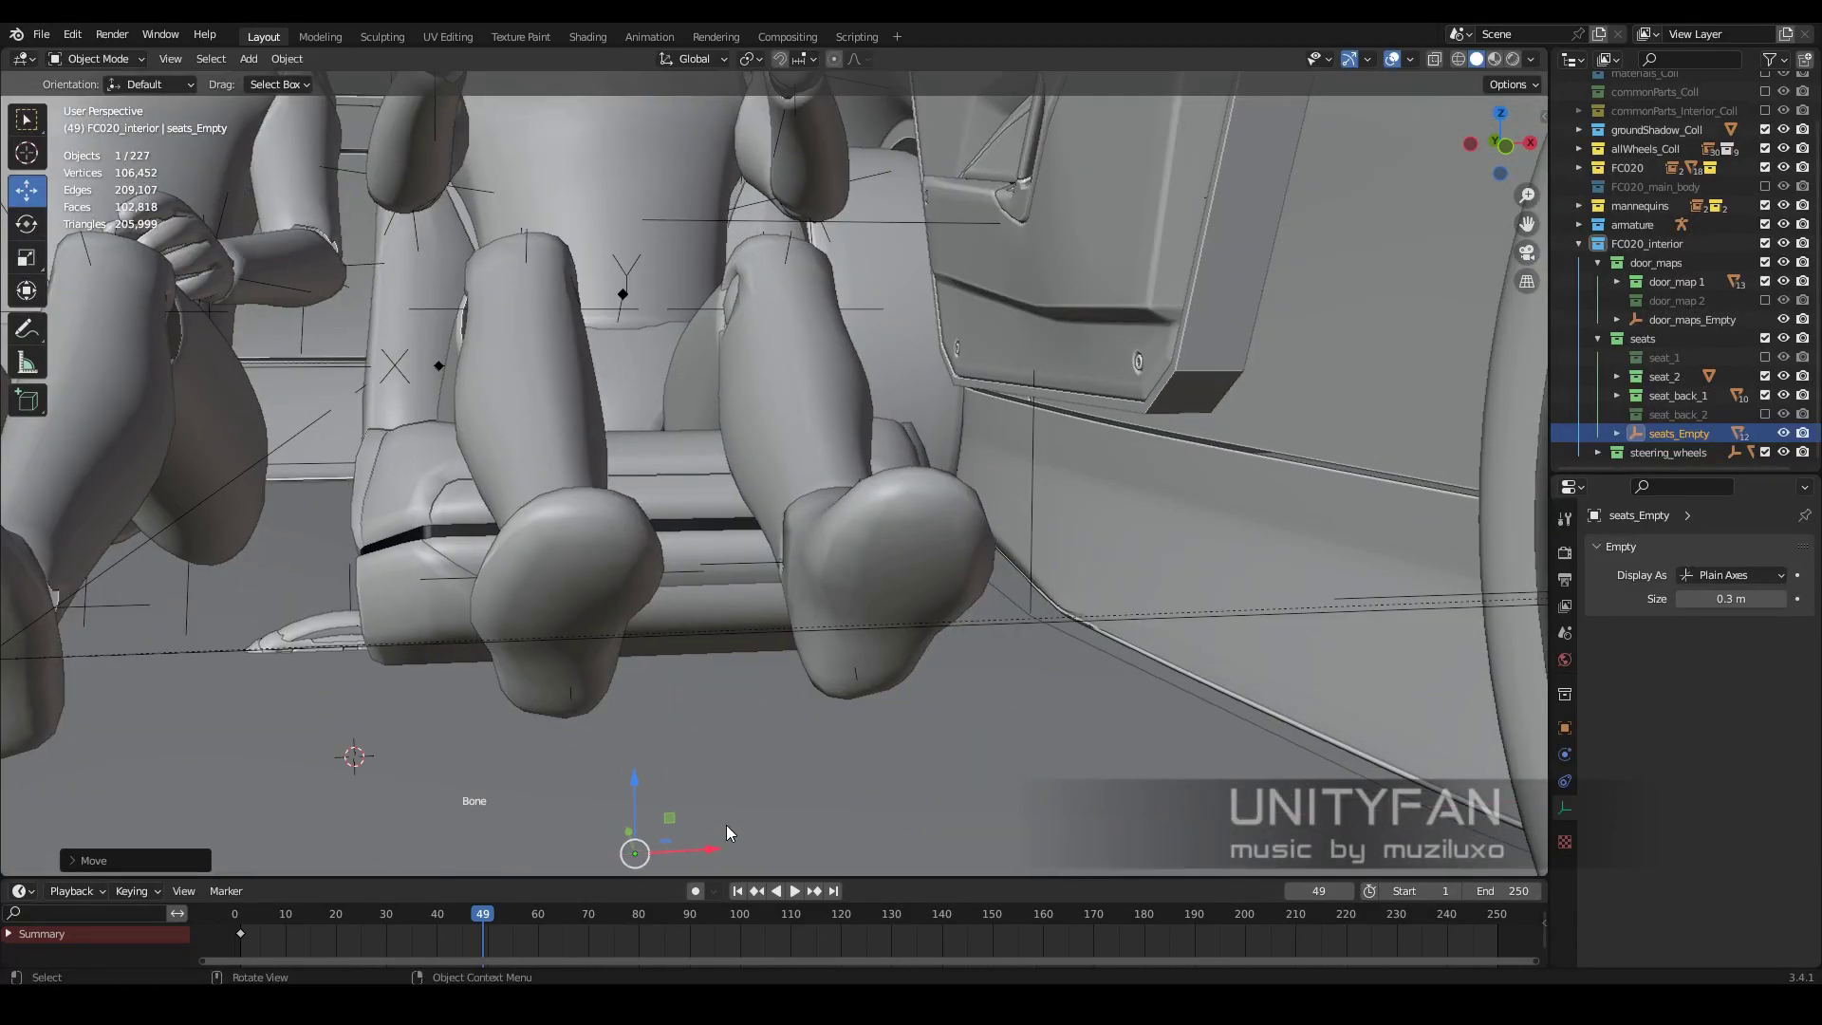
Return to the right-side wireframe view to inspect the interior again
{"action": "scroll", "coordinate": [811, 465], "scroll_direction": "down", "scroll_amount": 5}
{"action": "key", "text": "shift+z"}
{"action": "key", "text": "KP_3"}
{"action": "scroll", "coordinate": [807, 385], "scroll_direction": "down", "scroll_amount": 2}
{"action": "key", "text": "shift+z"}
{"action": "scroll", "coordinate": [989, 487], "scroll_direction": "up", "scroll_amount": 3}
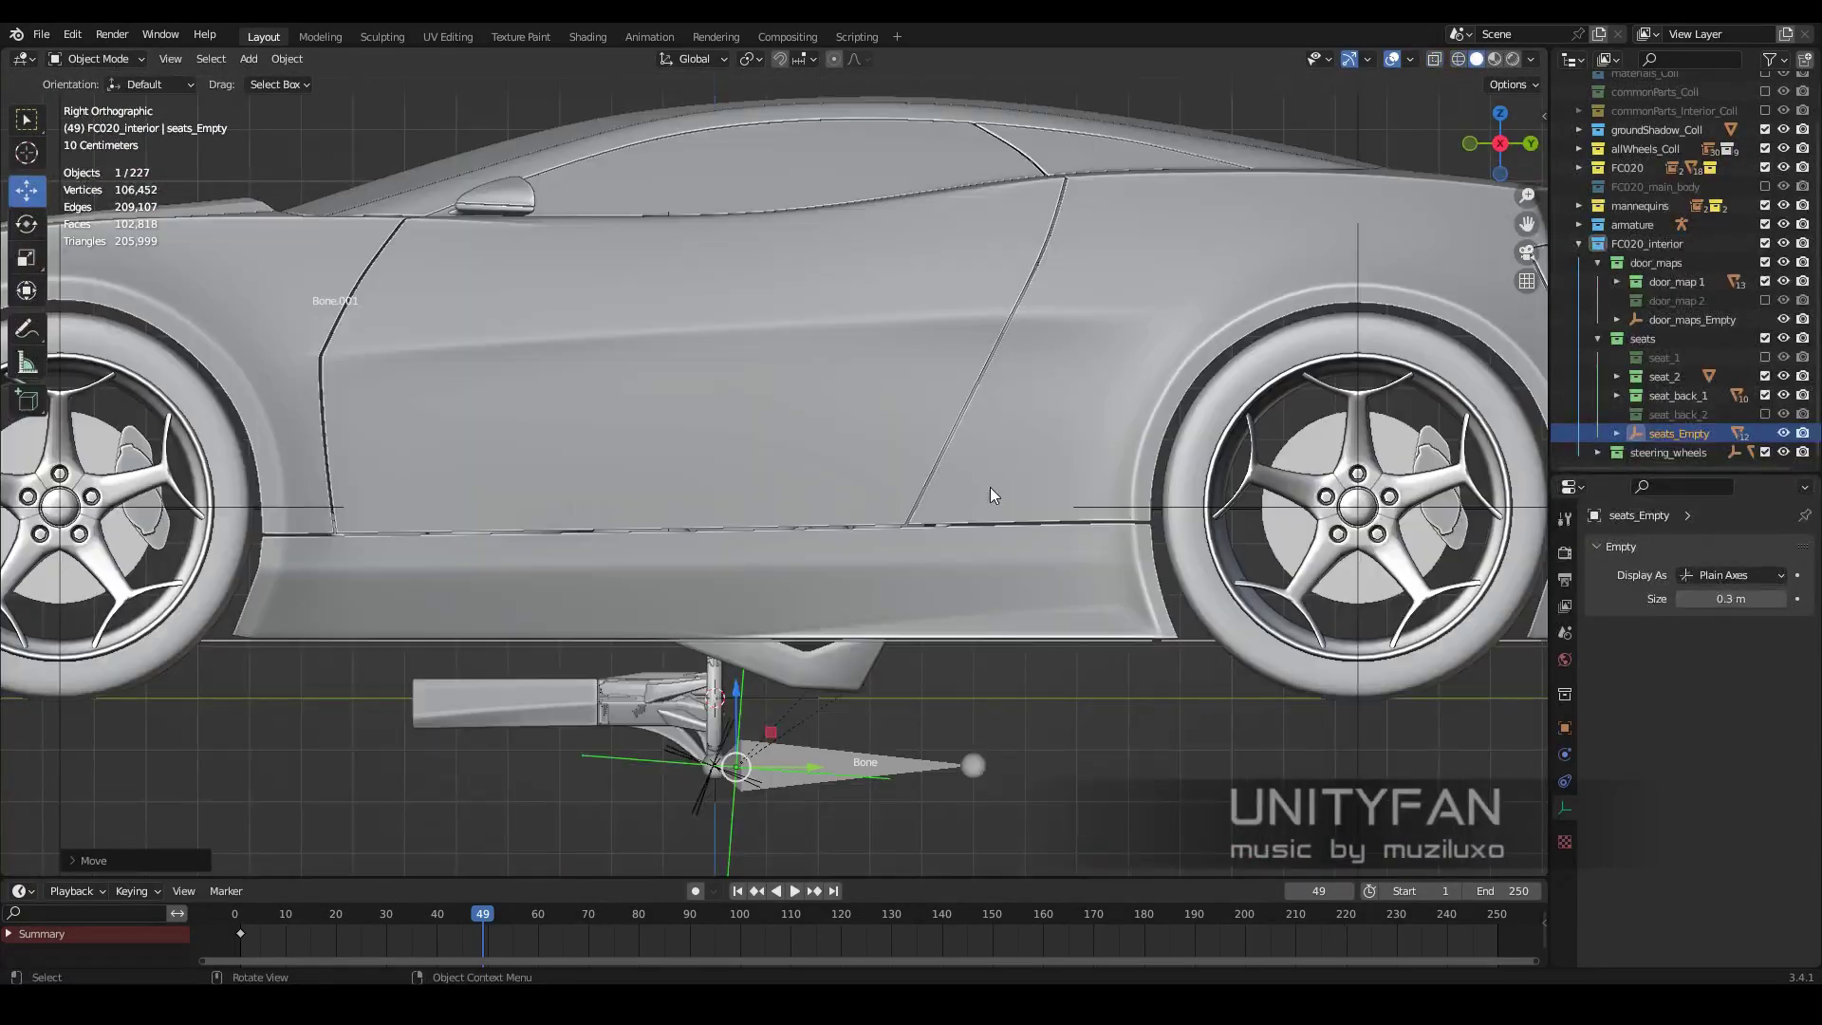
{"action": "key", "text": "shift+z"}
{"action": "middle_click_drag", "start_coordinate": [688, 476], "coordinate": [853, 520]}
{"action": "scroll", "coordinate": [1671, 380], "scroll_direction": "down", "scroll_amount": 4}
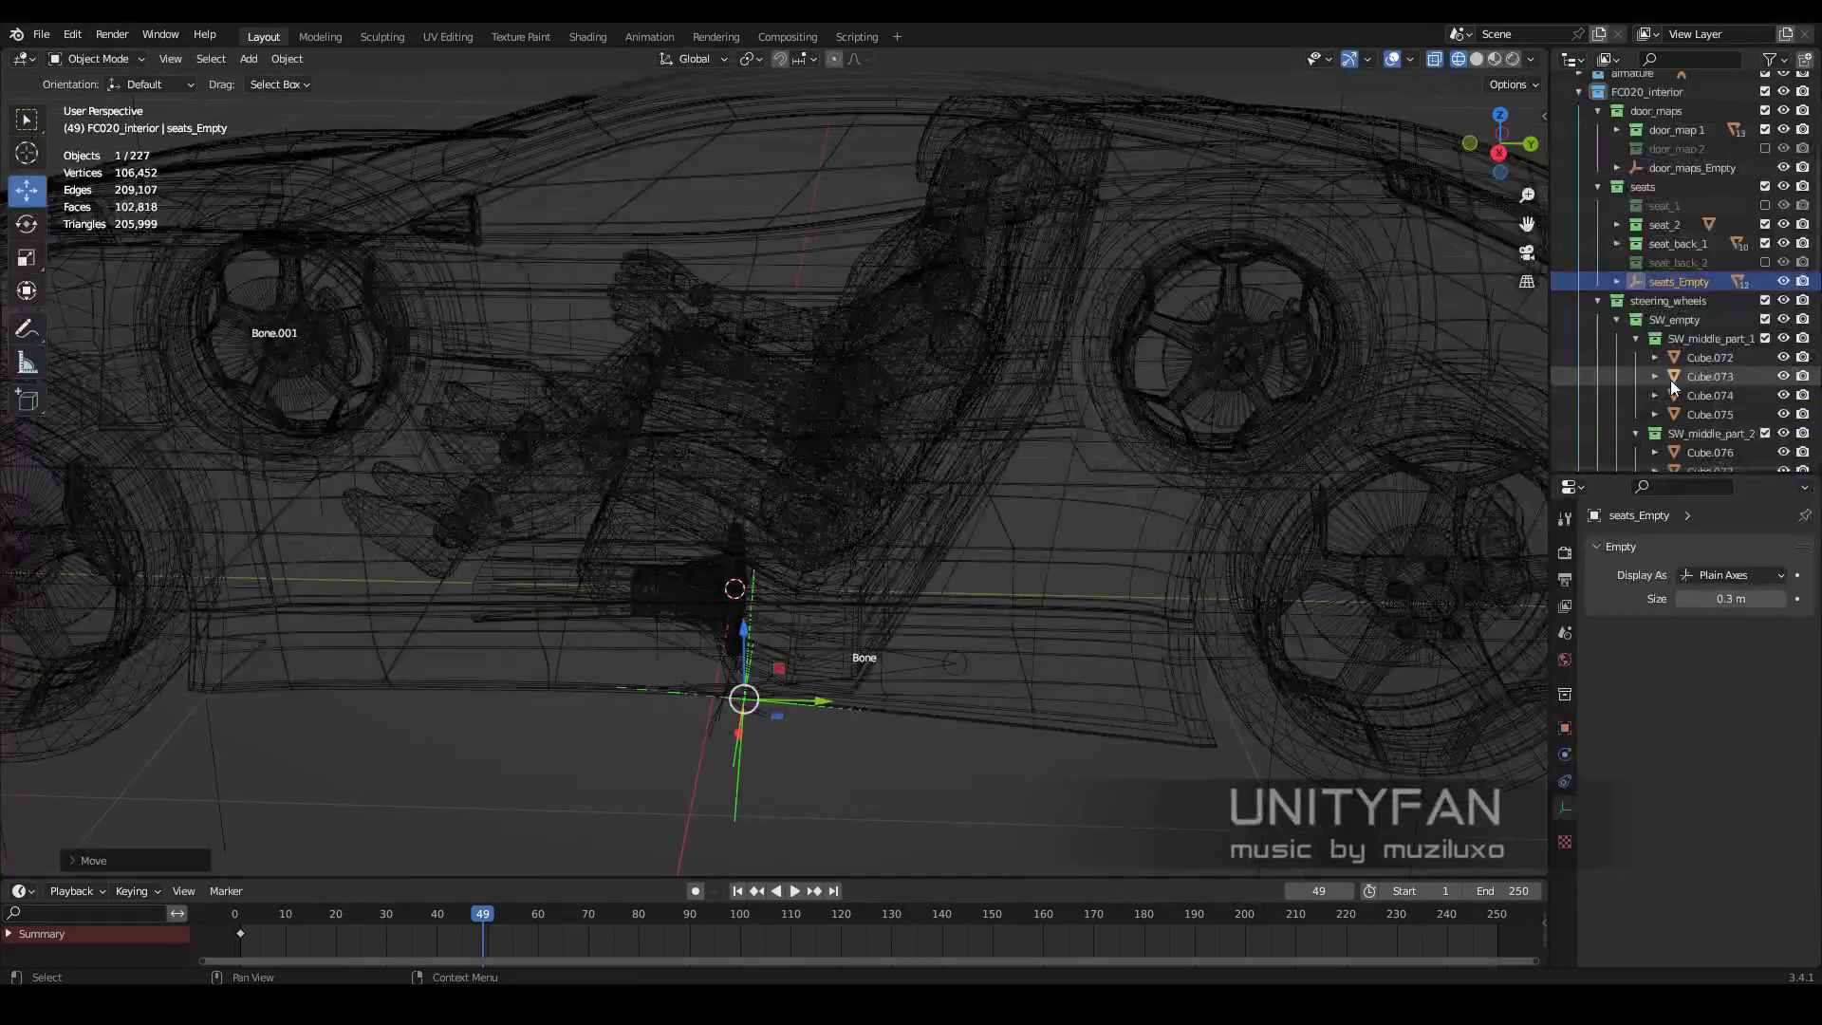
Select SW_Empty, hide the extra rim and hub variants, and scale the wheel to 1.117
{"action": "left_click_drag", "start_coordinate": [1635, 358], "coordinate": [1636, 435]}
{"action": "left_click", "coordinate": [1695, 453]}
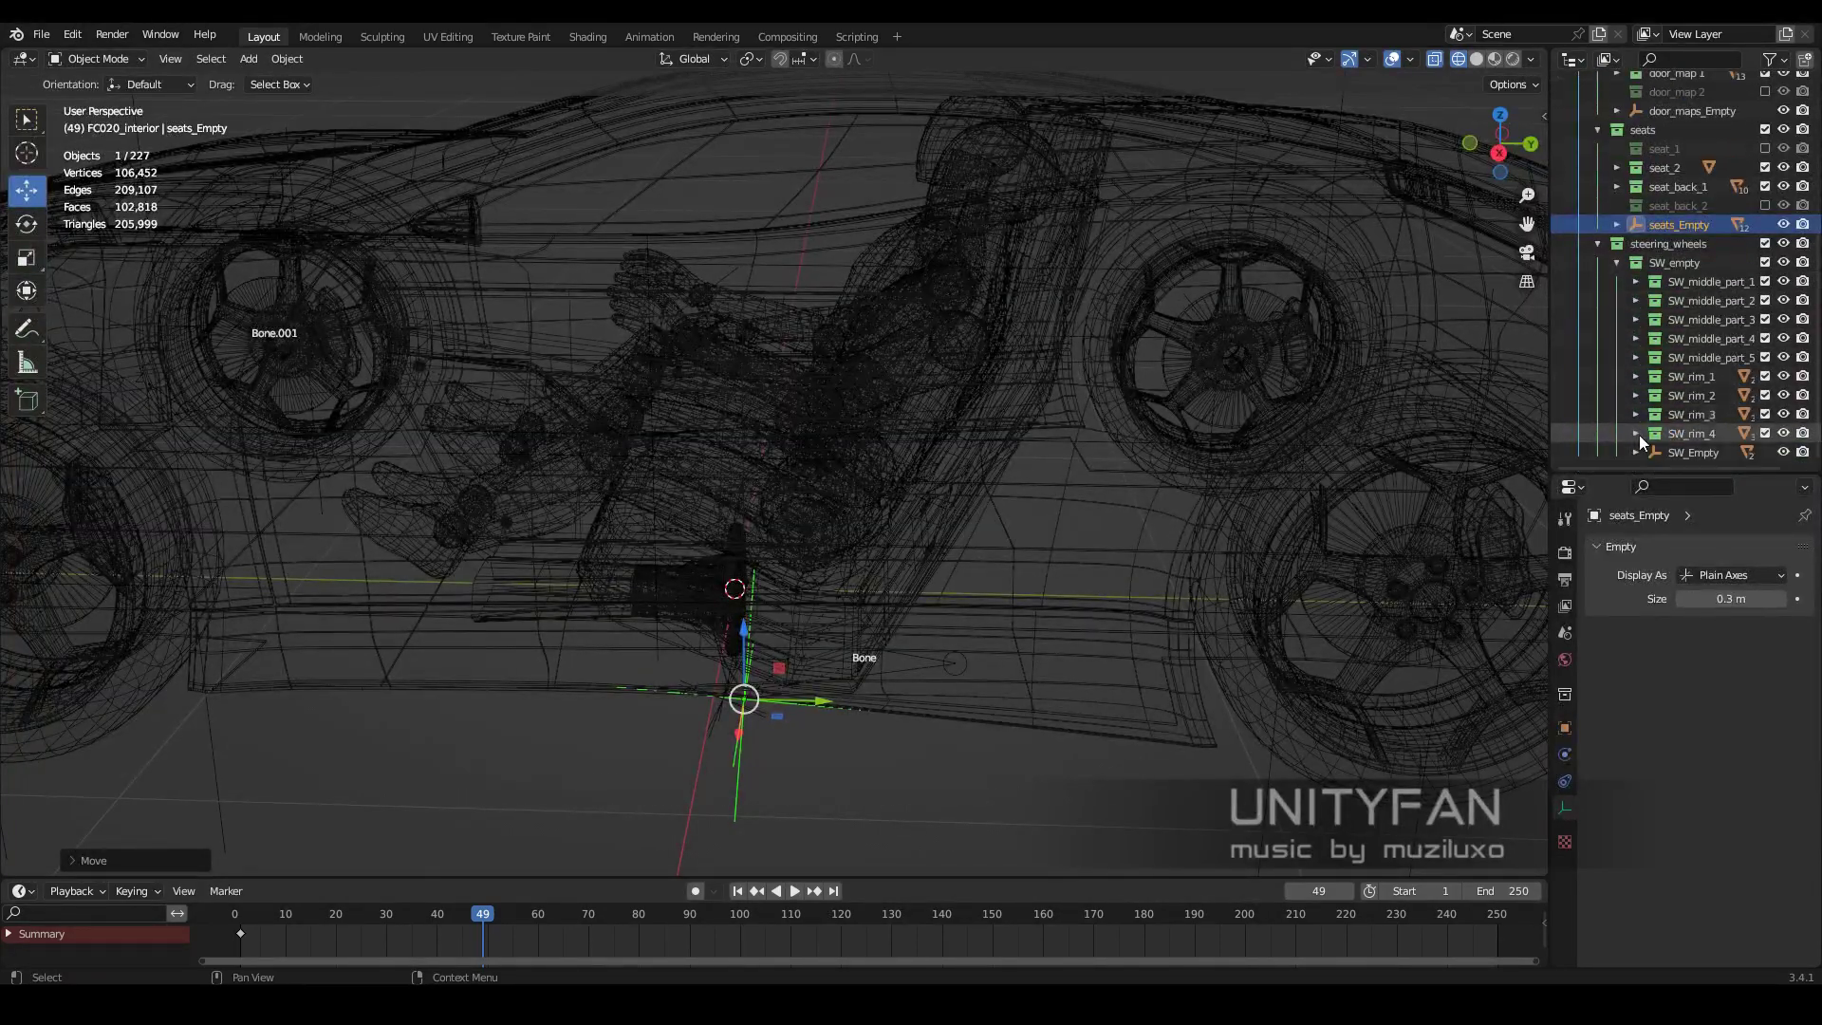
{"action": "mouse_move", "coordinate": [968, 531]}
{"action": "middle_mouse_down"}
{"action": "mouse_move", "coordinate": [902, 588]}
{"action": "mouse_move", "coordinate": [835, 390]}
{"action": "middle_mouse_up"}
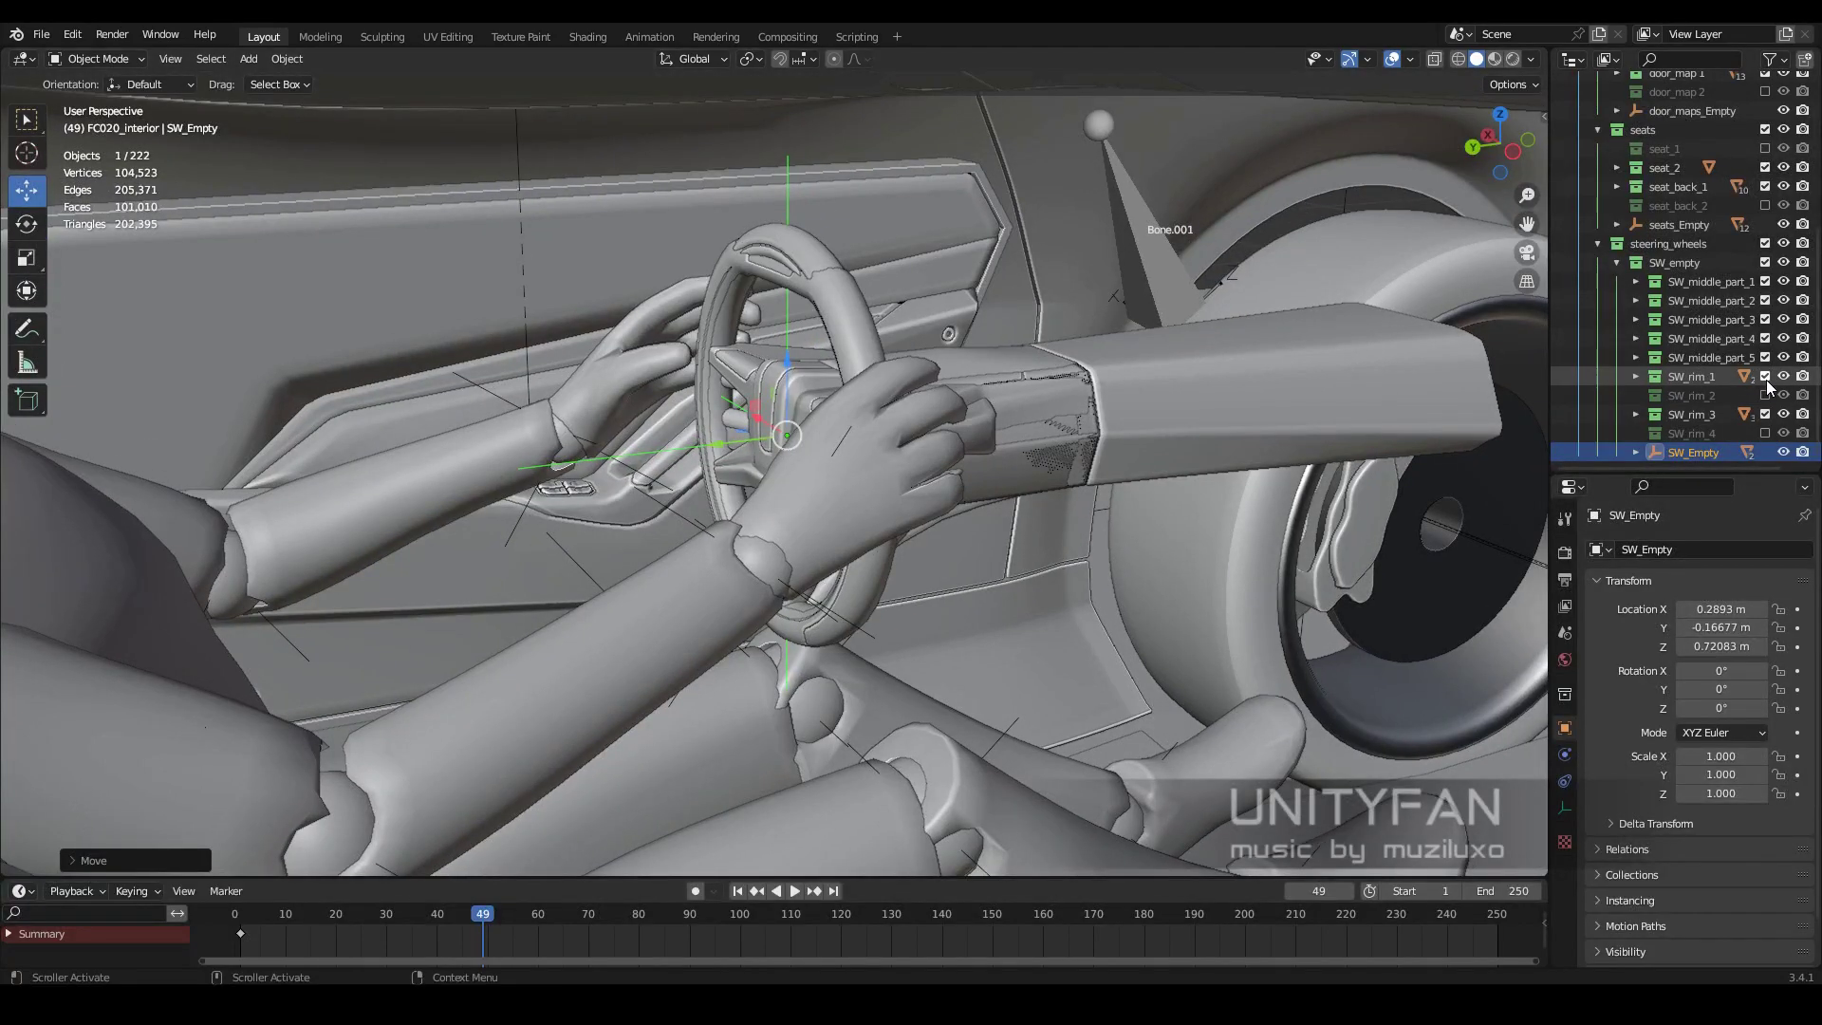
{"action": "left_click_drag", "start_coordinate": [1766, 377], "coordinate": [1766, 301]}
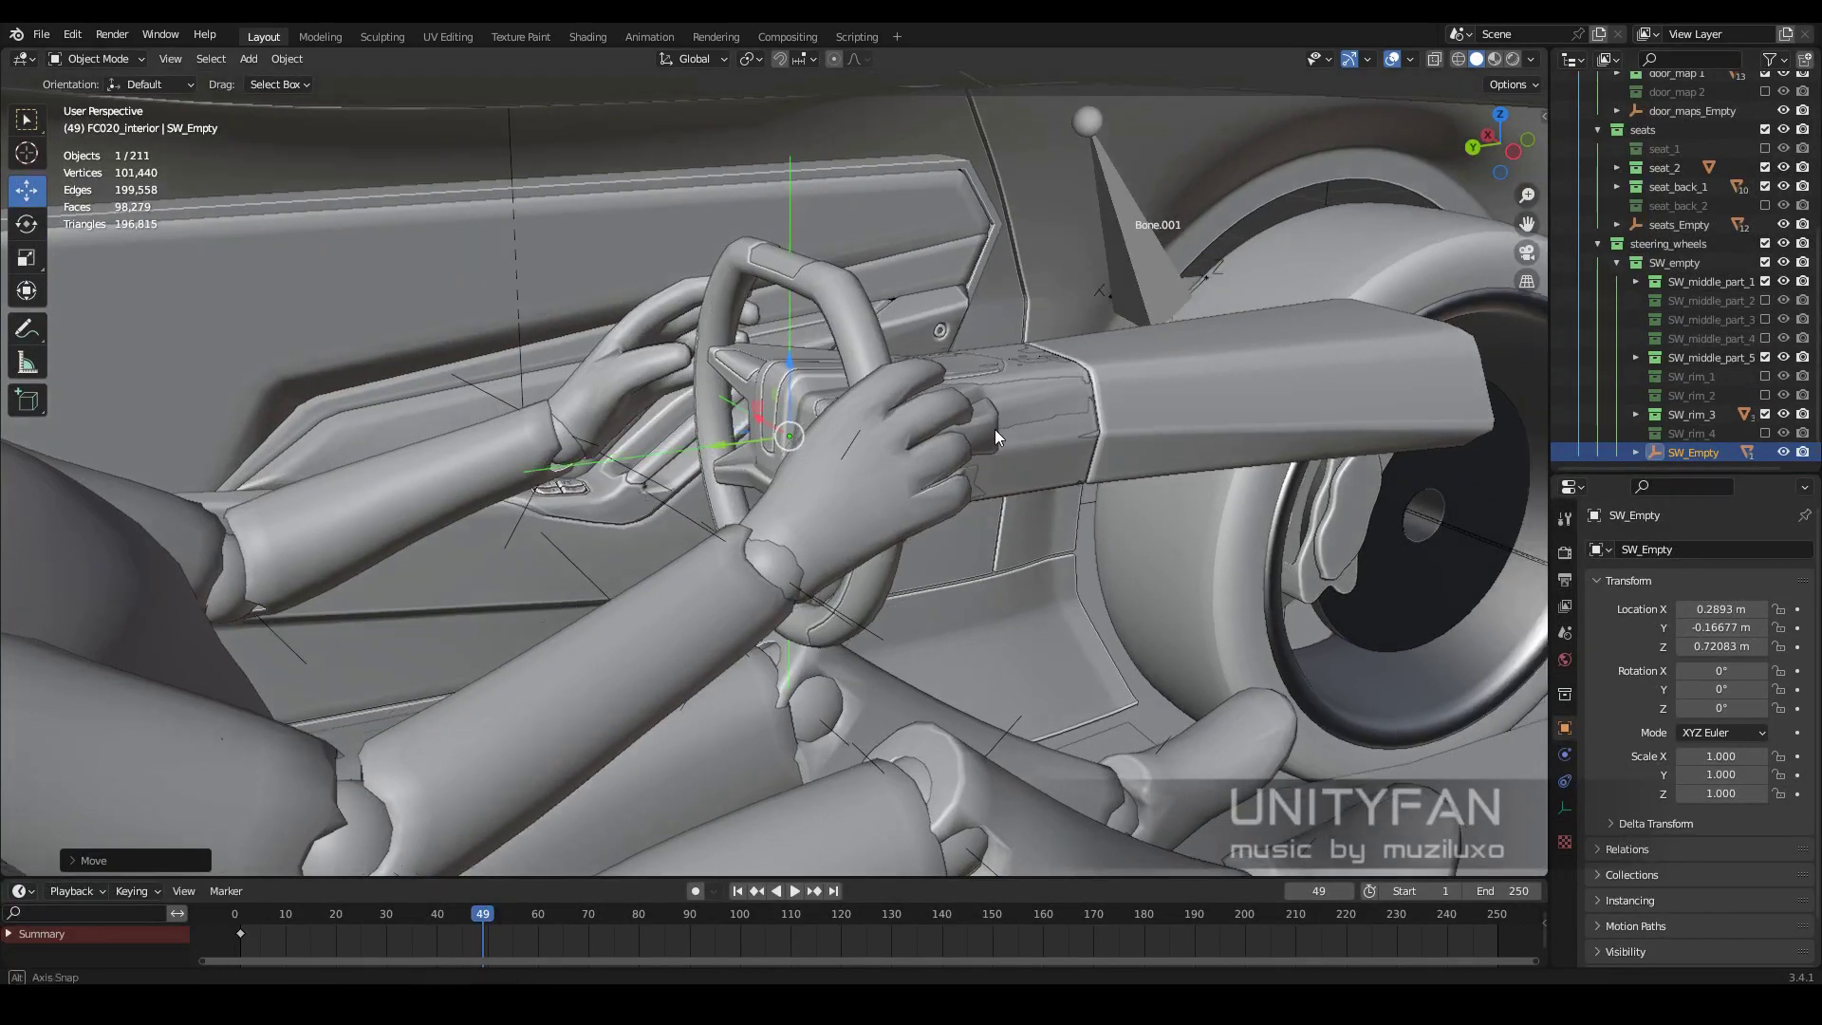
{"action": "key", "text": "s"}
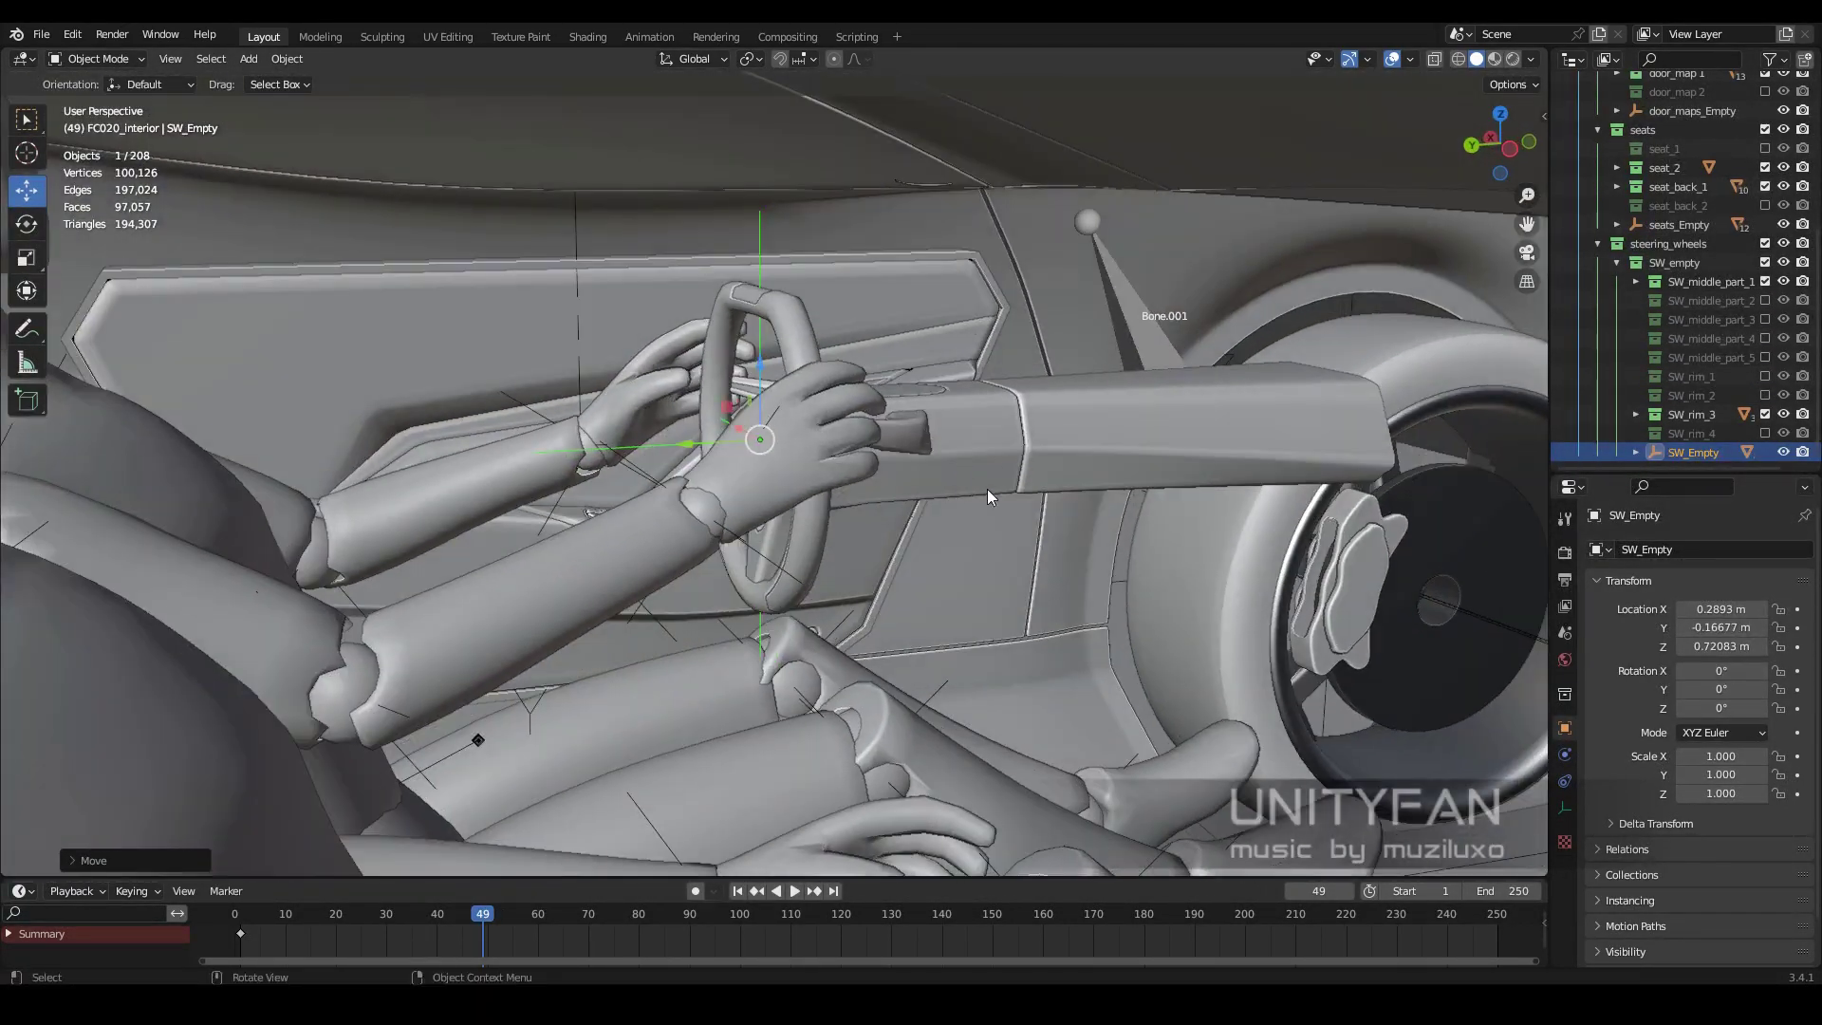
{"action": "left_click", "coordinate": [943, 469]}
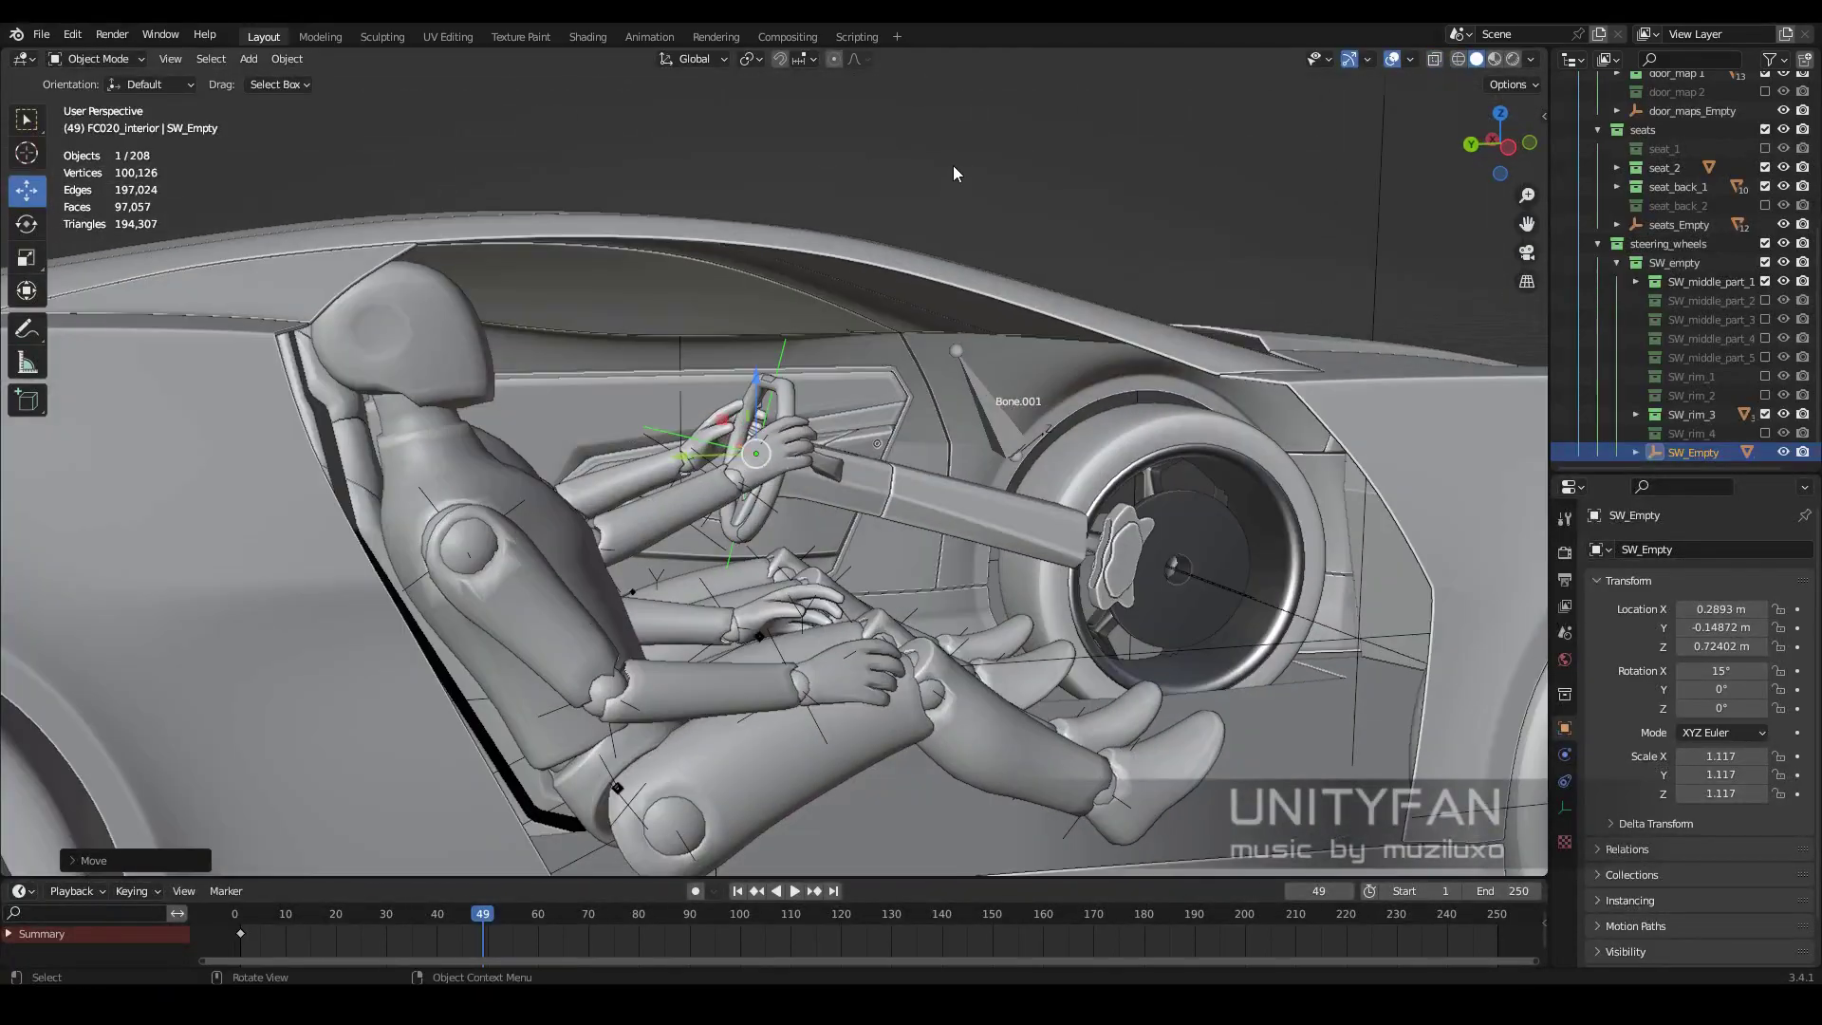
Hide the mannequins and check the door_maps and seats empties in the cabin
{"action": "mouse_move", "coordinate": [953, 165]}
{"action": "middle_mouse_down"}
{"action": "mouse_move", "coordinate": [931, 373]}
{"action": "mouse_move", "coordinate": [831, 609]}
{"action": "middle_mouse_up"}
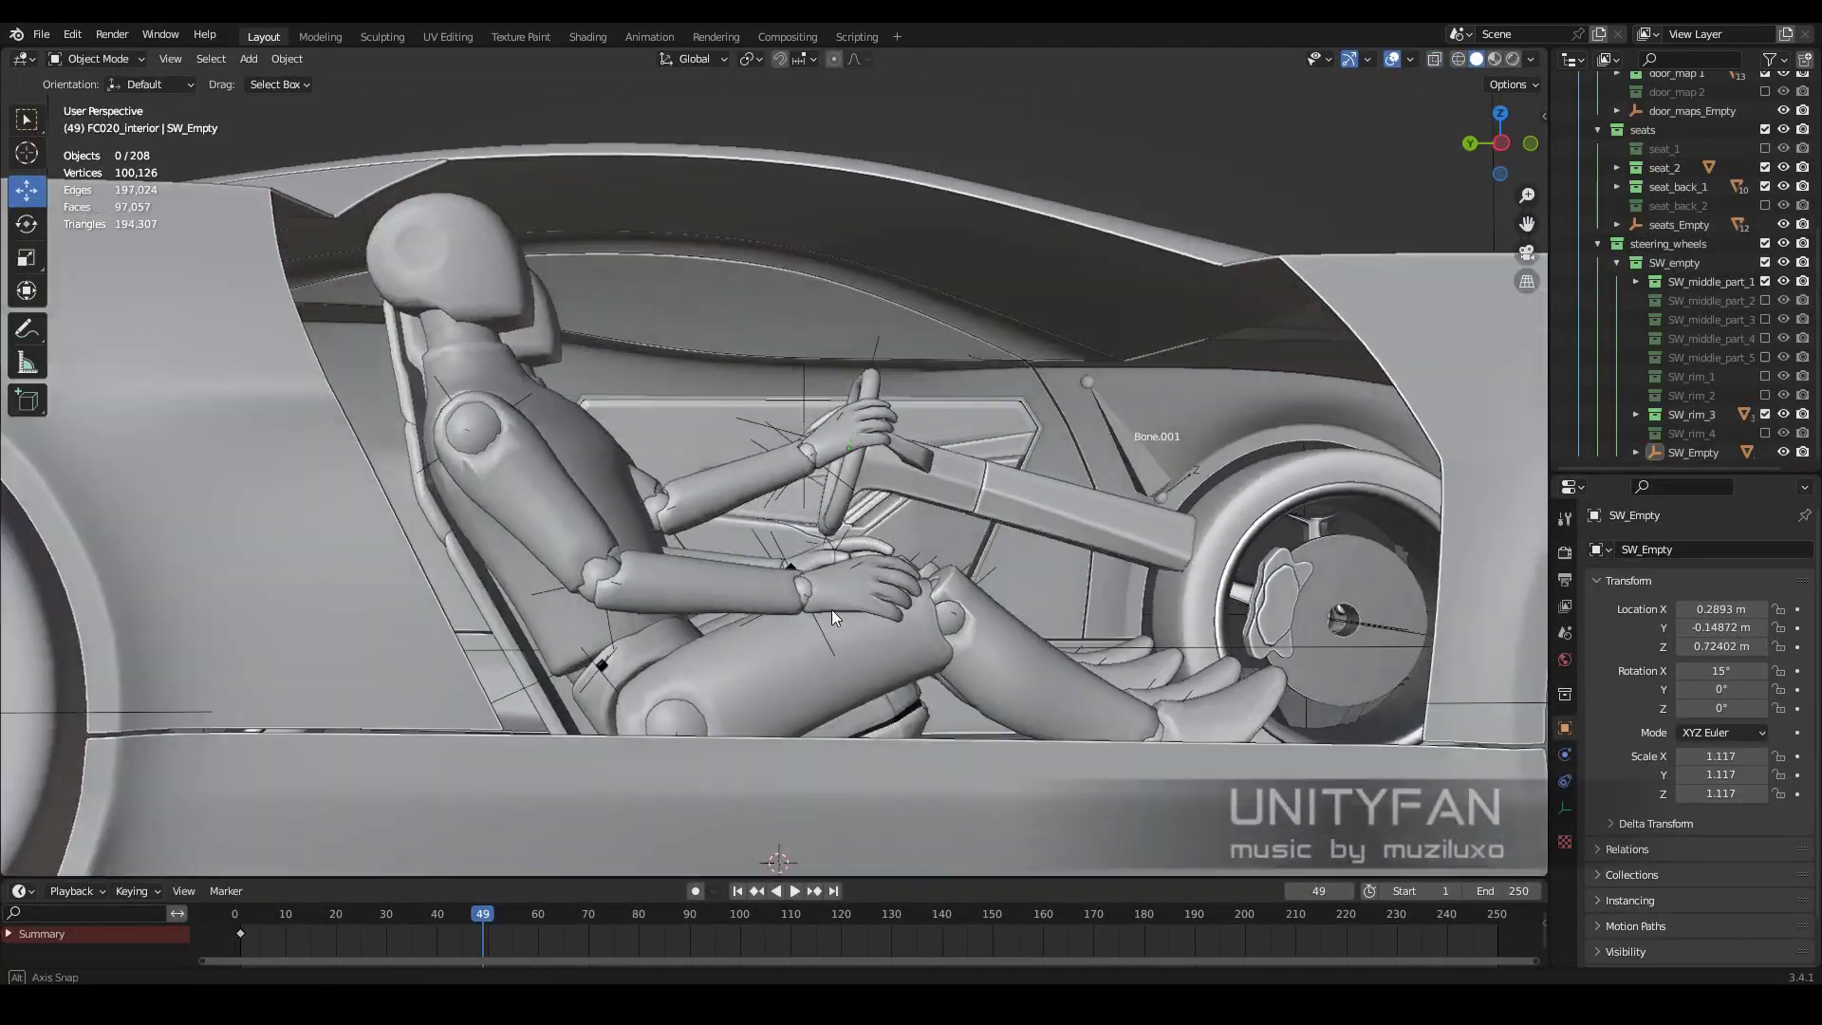
{"action": "scroll", "coordinate": [1583, 285], "scroll_direction": "up", "scroll_amount": 5}
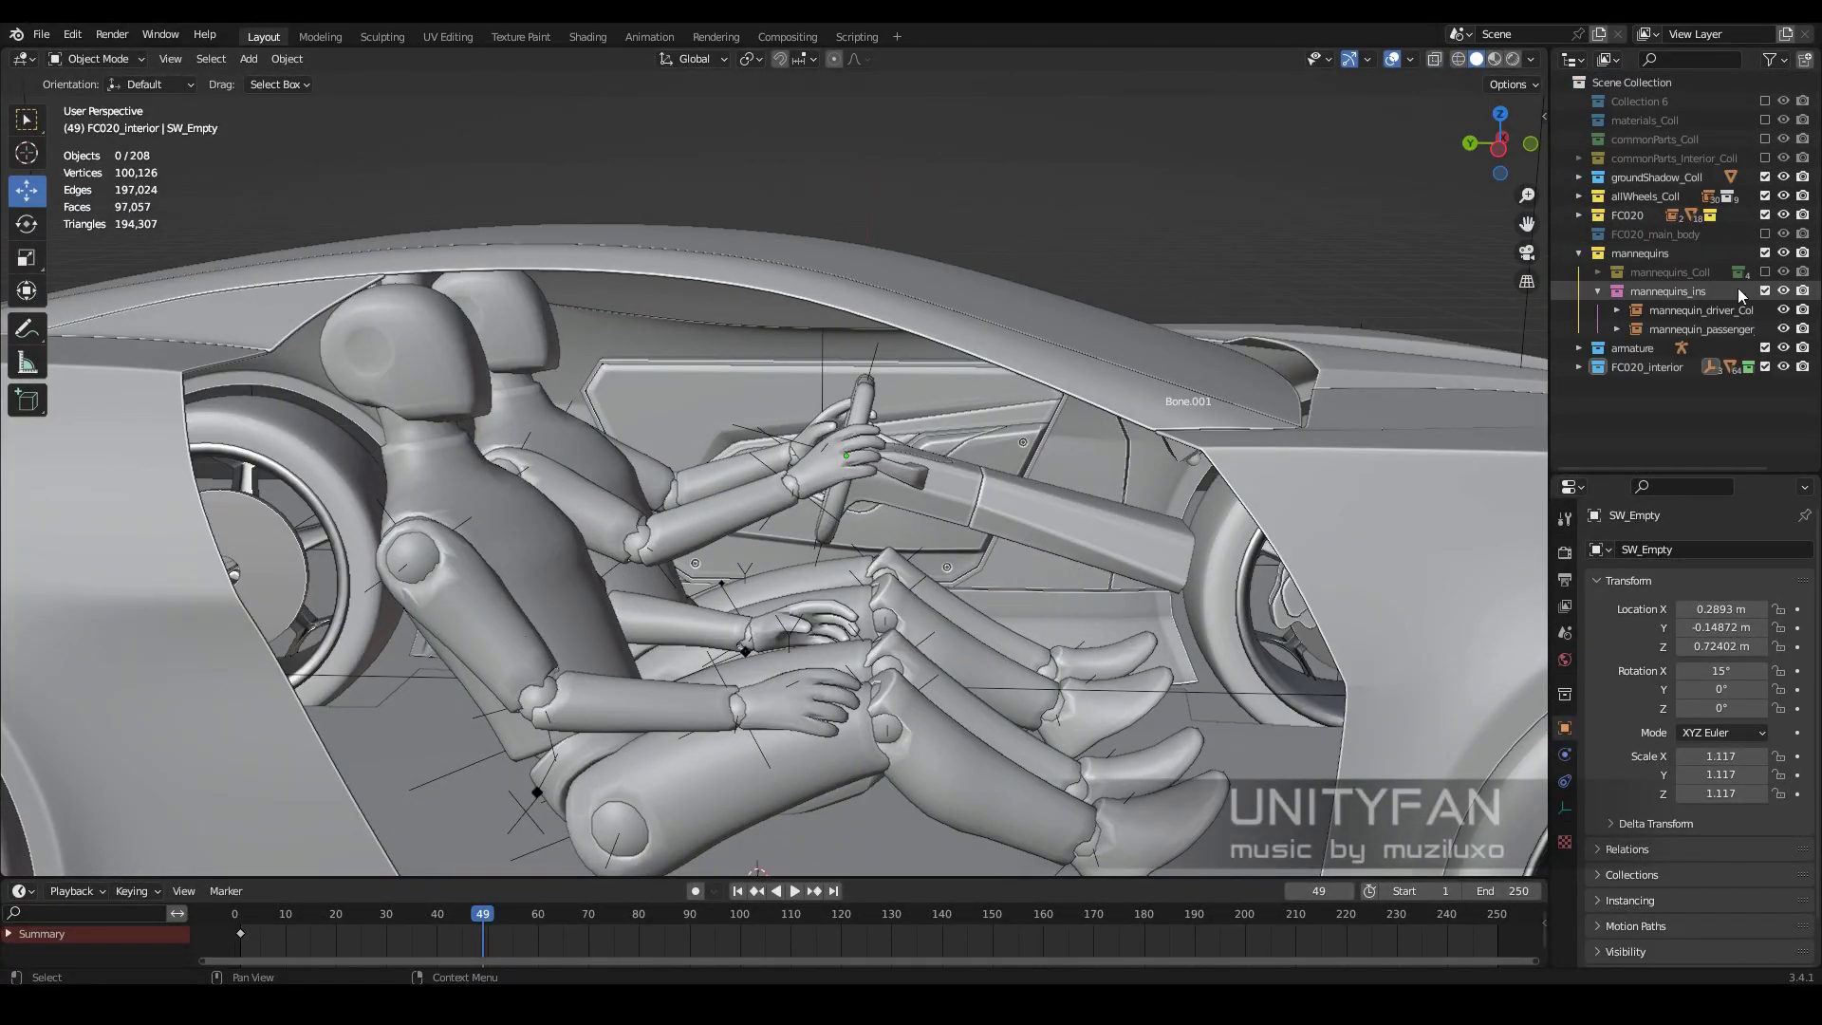
{"action": "left_click", "coordinate": [1764, 290]}
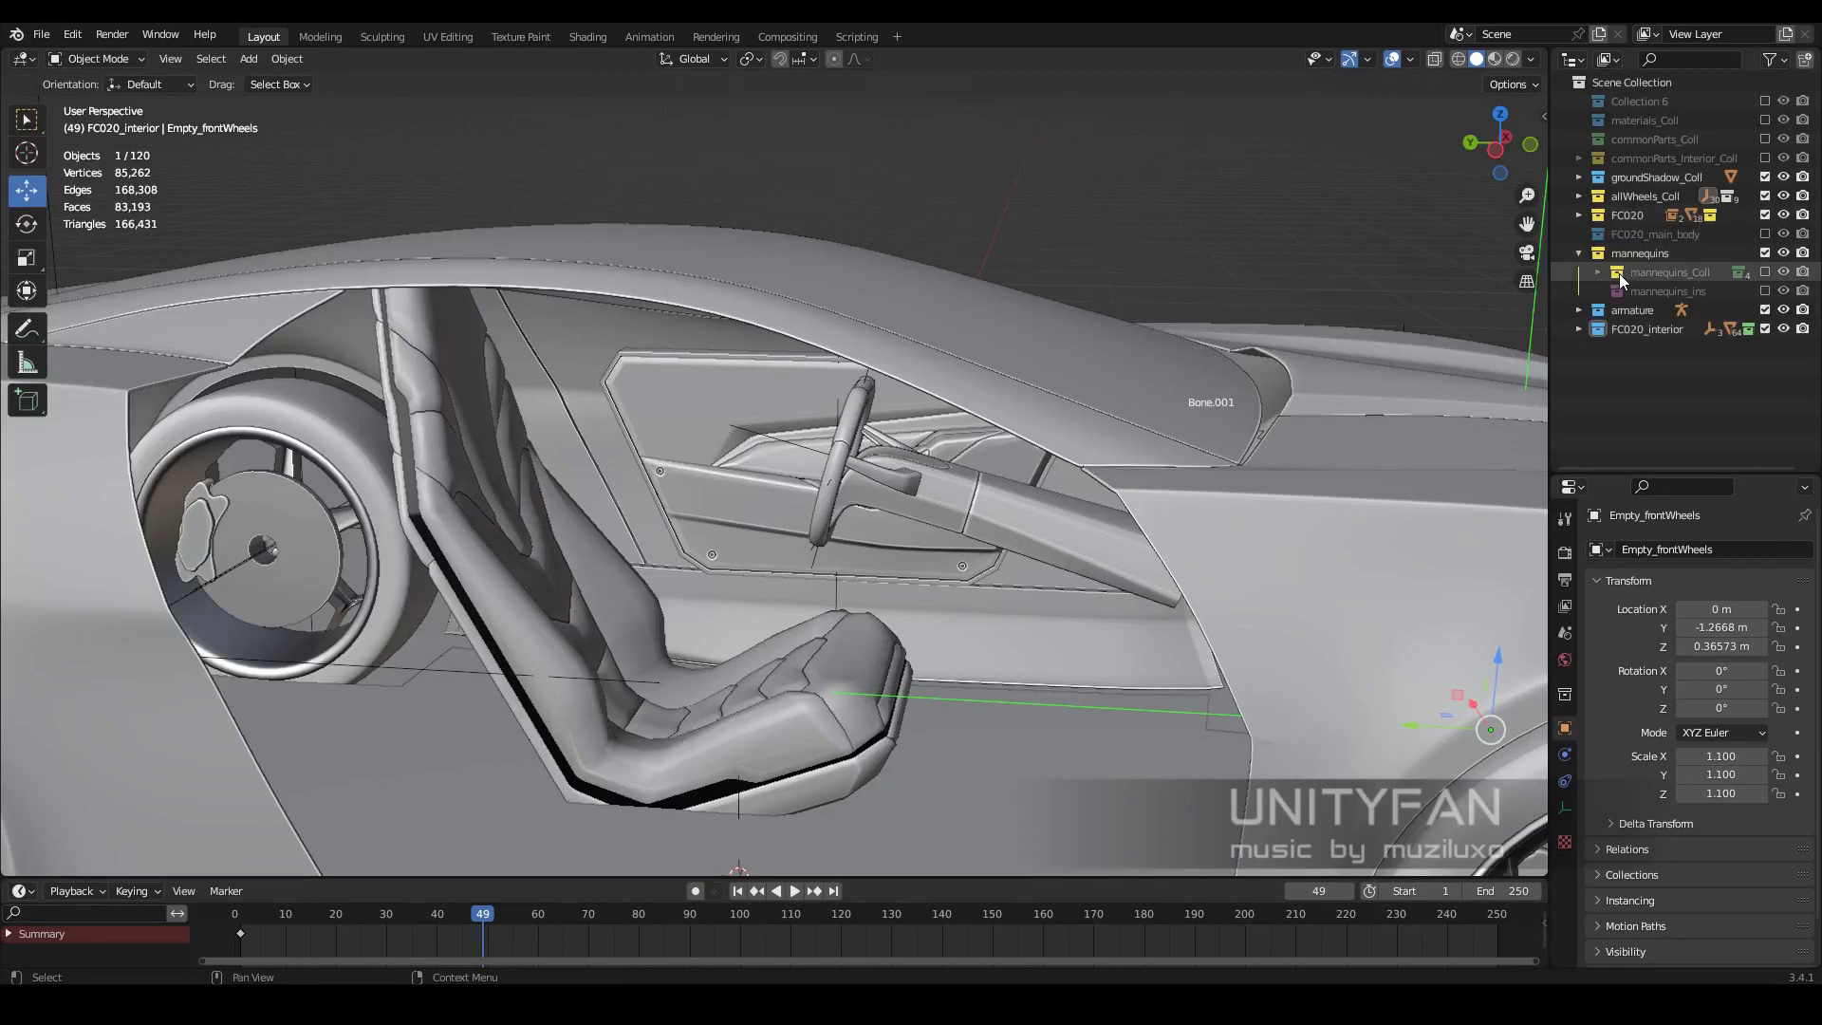
{"action": "left_click", "coordinate": [1580, 329]}
{"action": "scroll", "coordinate": [1618, 281], "scroll_direction": "down", "scroll_amount": 3}
{"action": "left_click", "coordinate": [1671, 290]}
{"action": "left_click", "coordinate": [1703, 406]}
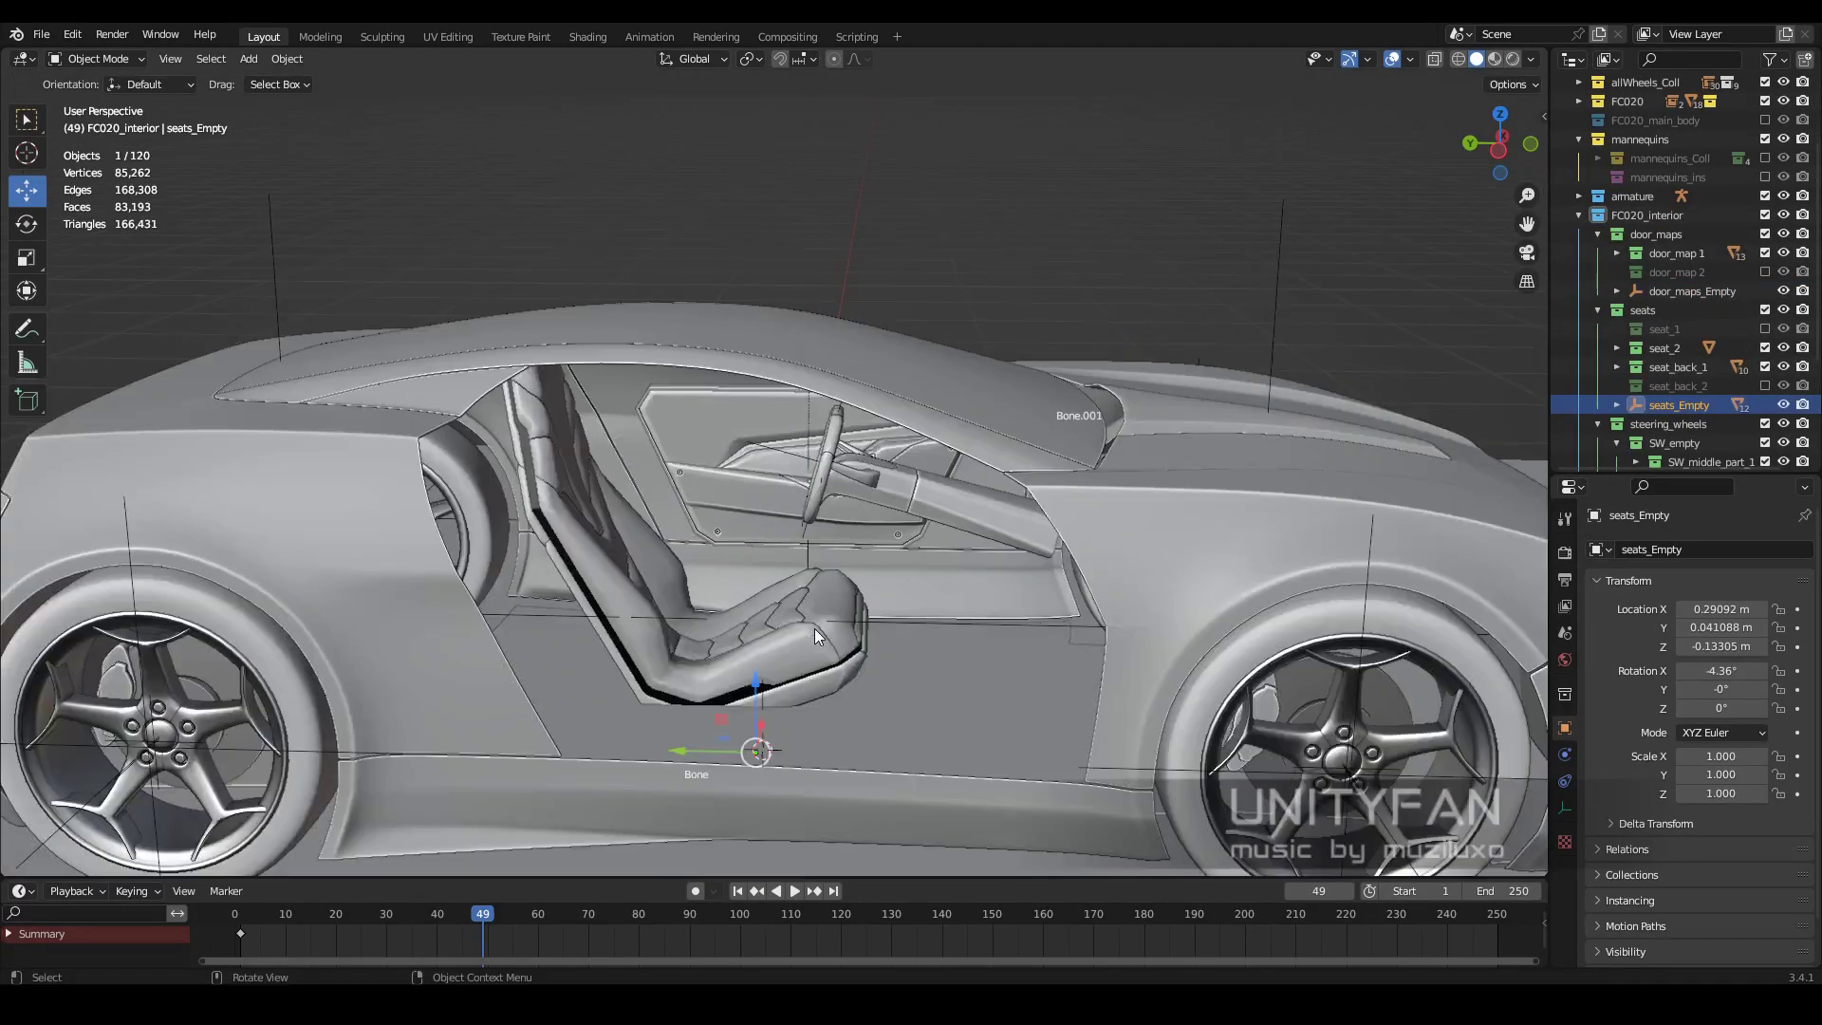
{"action": "middle_click_drag", "start_coordinate": [814, 628], "coordinate": [808, 607]}
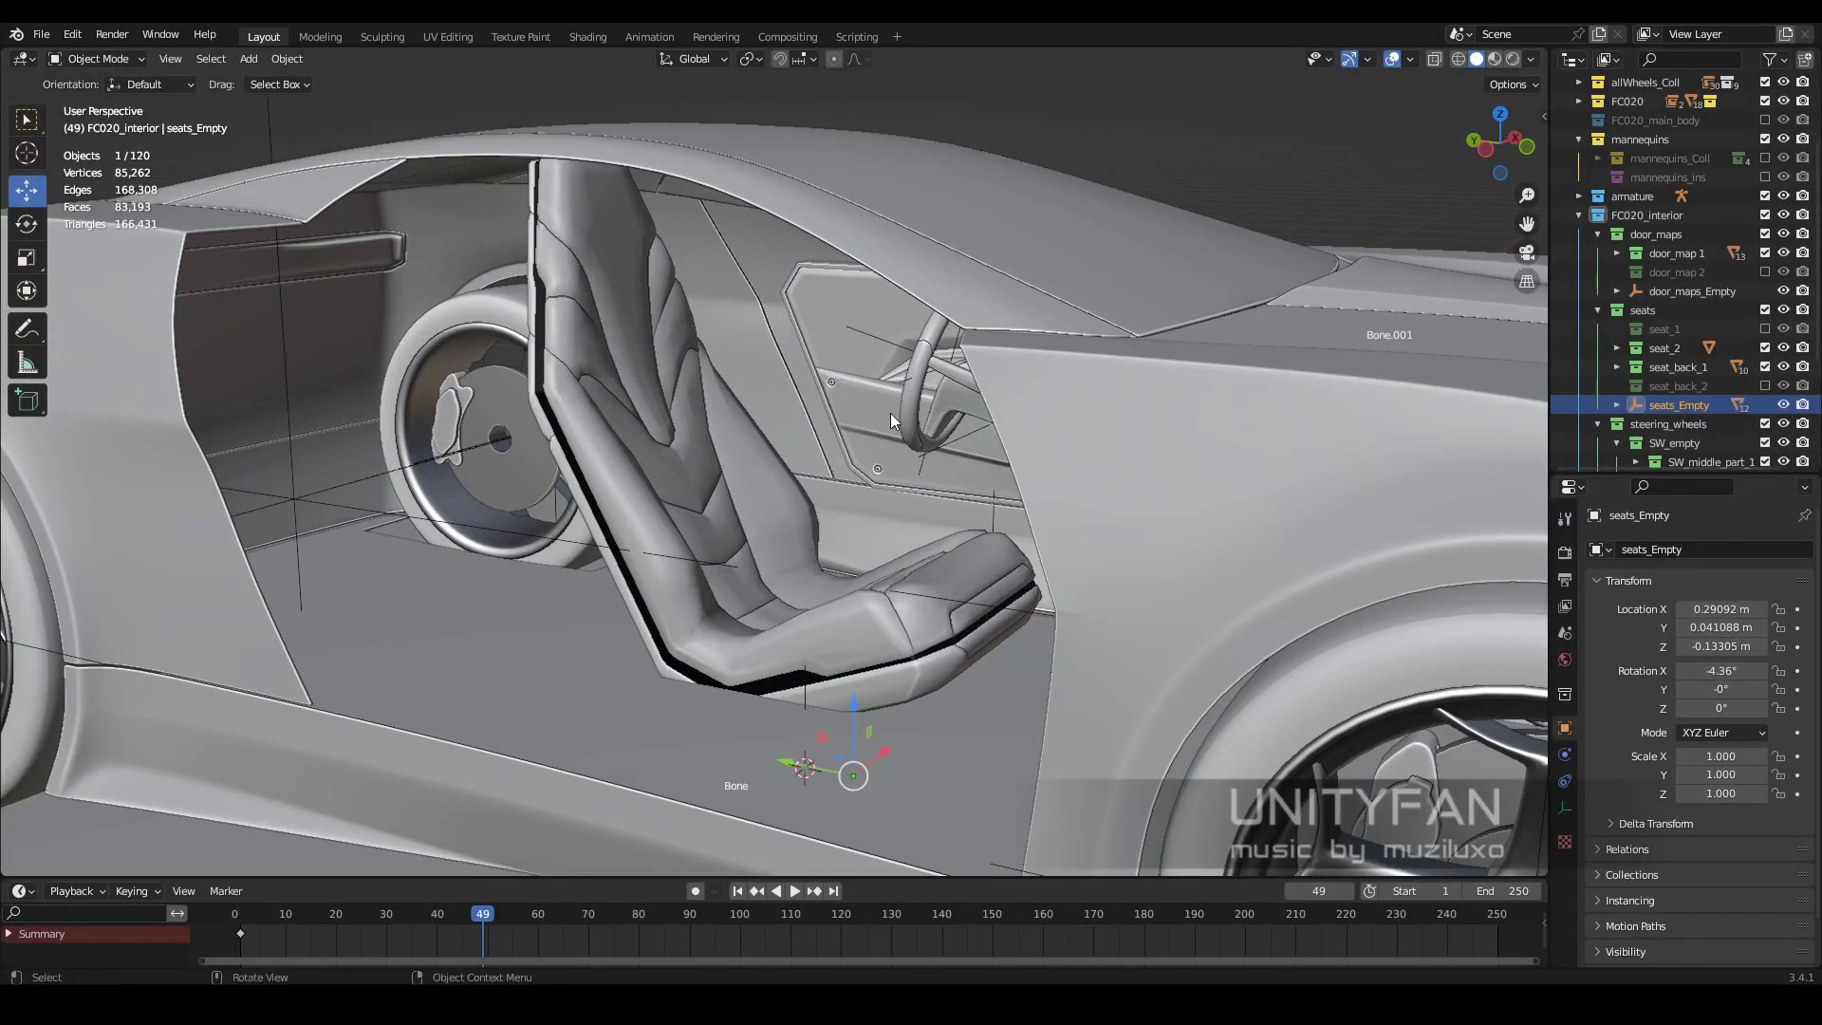
{"action": "mouse_move", "coordinate": [892, 420]}
{"action": "middle_mouse_down"}
{"action": "mouse_move", "coordinate": [919, 529]}
{"action": "mouse_move", "coordinate": [978, 492]}
{"action": "mouse_move", "coordinate": [840, 530]}
{"action": "mouse_move", "coordinate": [870, 491]}
{"action": "mouse_move", "coordinate": [923, 496]}
{"action": "mouse_move", "coordinate": [919, 517]}
{"action": "mouse_move", "coordinate": [839, 516]}
{"action": "mouse_move", "coordinate": [875, 533]}
{"action": "mouse_move", "coordinate": [824, 514]}
{"action": "mouse_move", "coordinate": [1164, 462]}
{"action": "mouse_move", "coordinate": [1230, 528]}
{"action": "middle_mouse_up"}
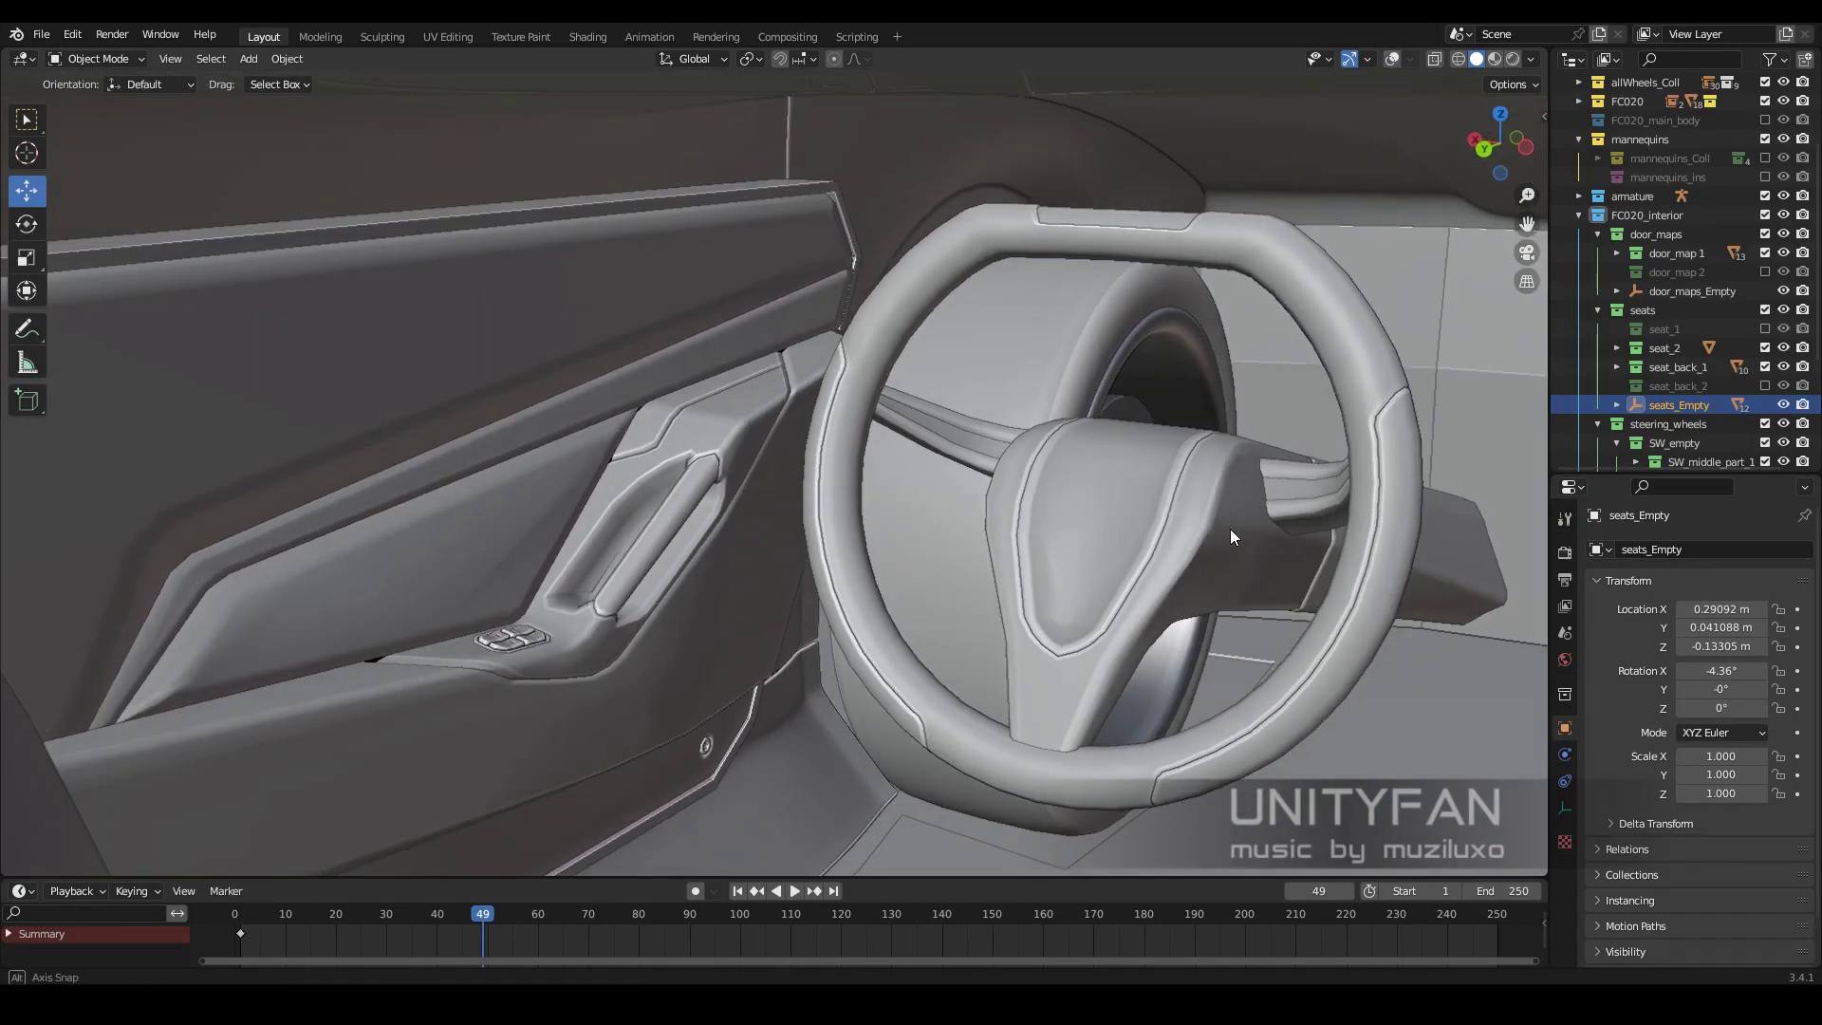
Preview materials, rotating and swapping the HDRI lighting until settling on a neutral one
{"action": "left_click", "coordinate": [1531, 59]}
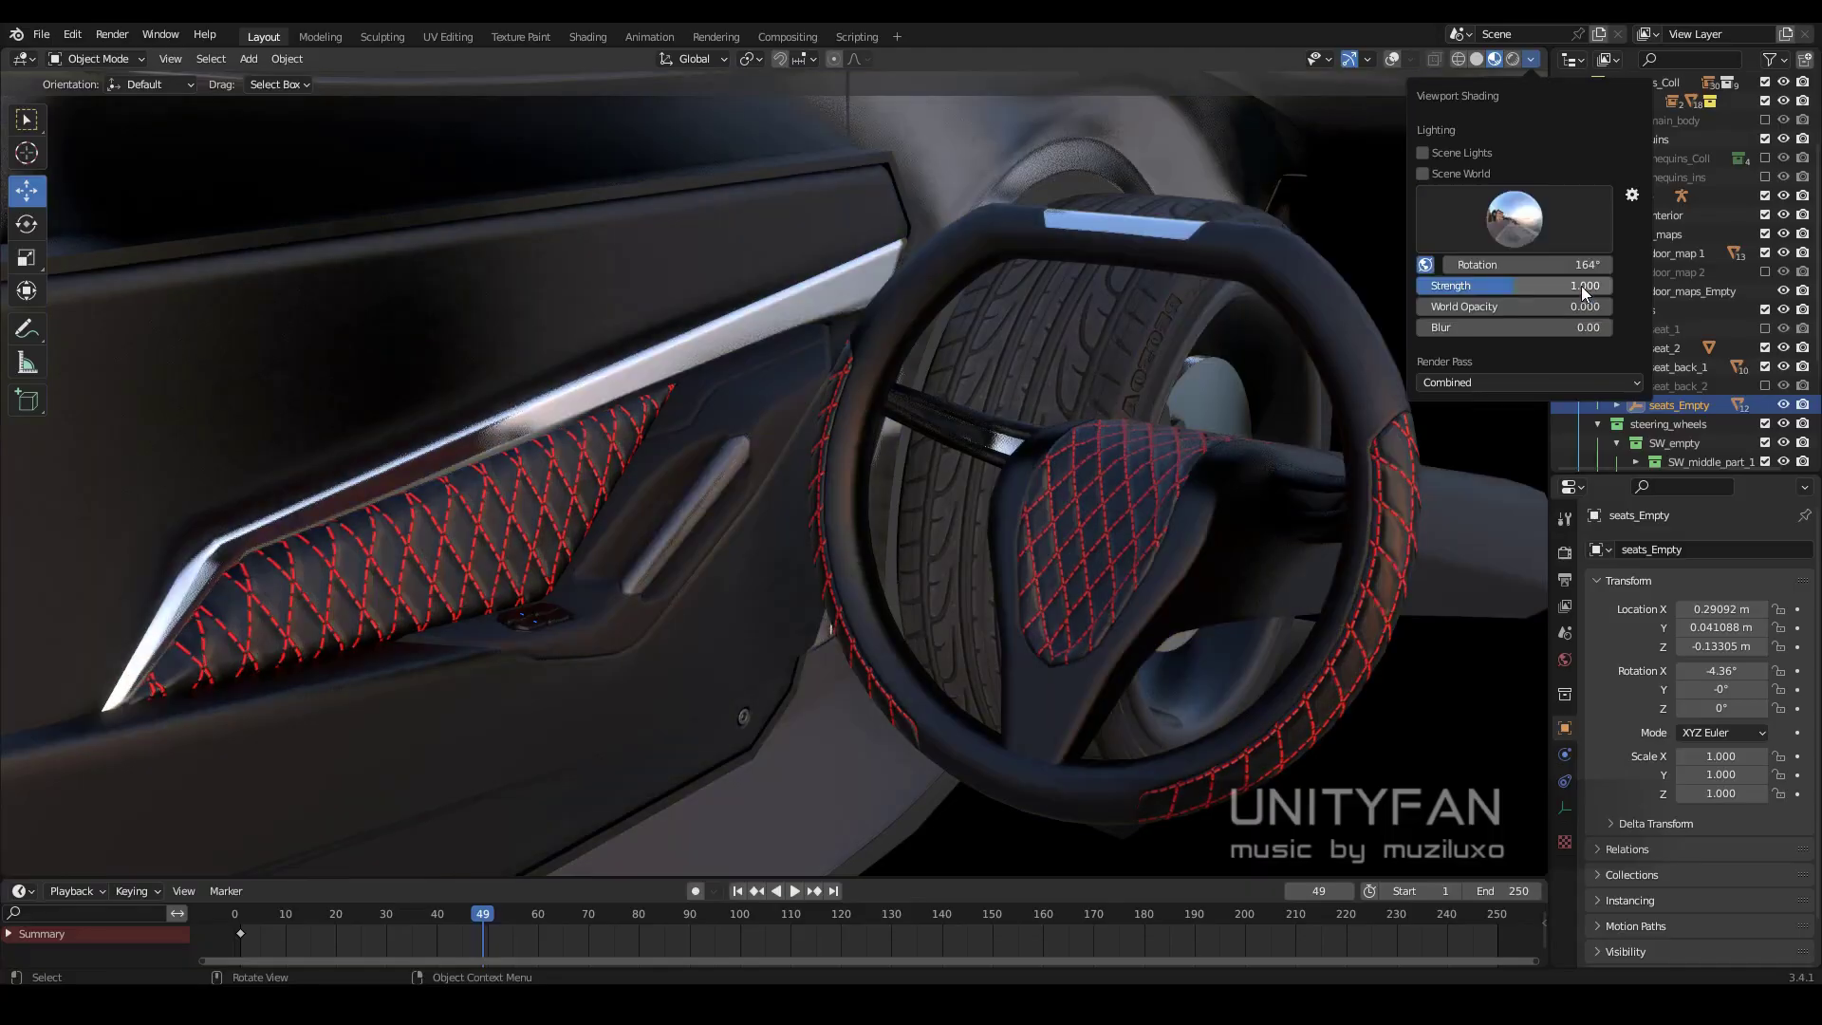
{"action": "left_click_drag", "start_coordinate": [1519, 265], "coordinate": [1434, 264]}
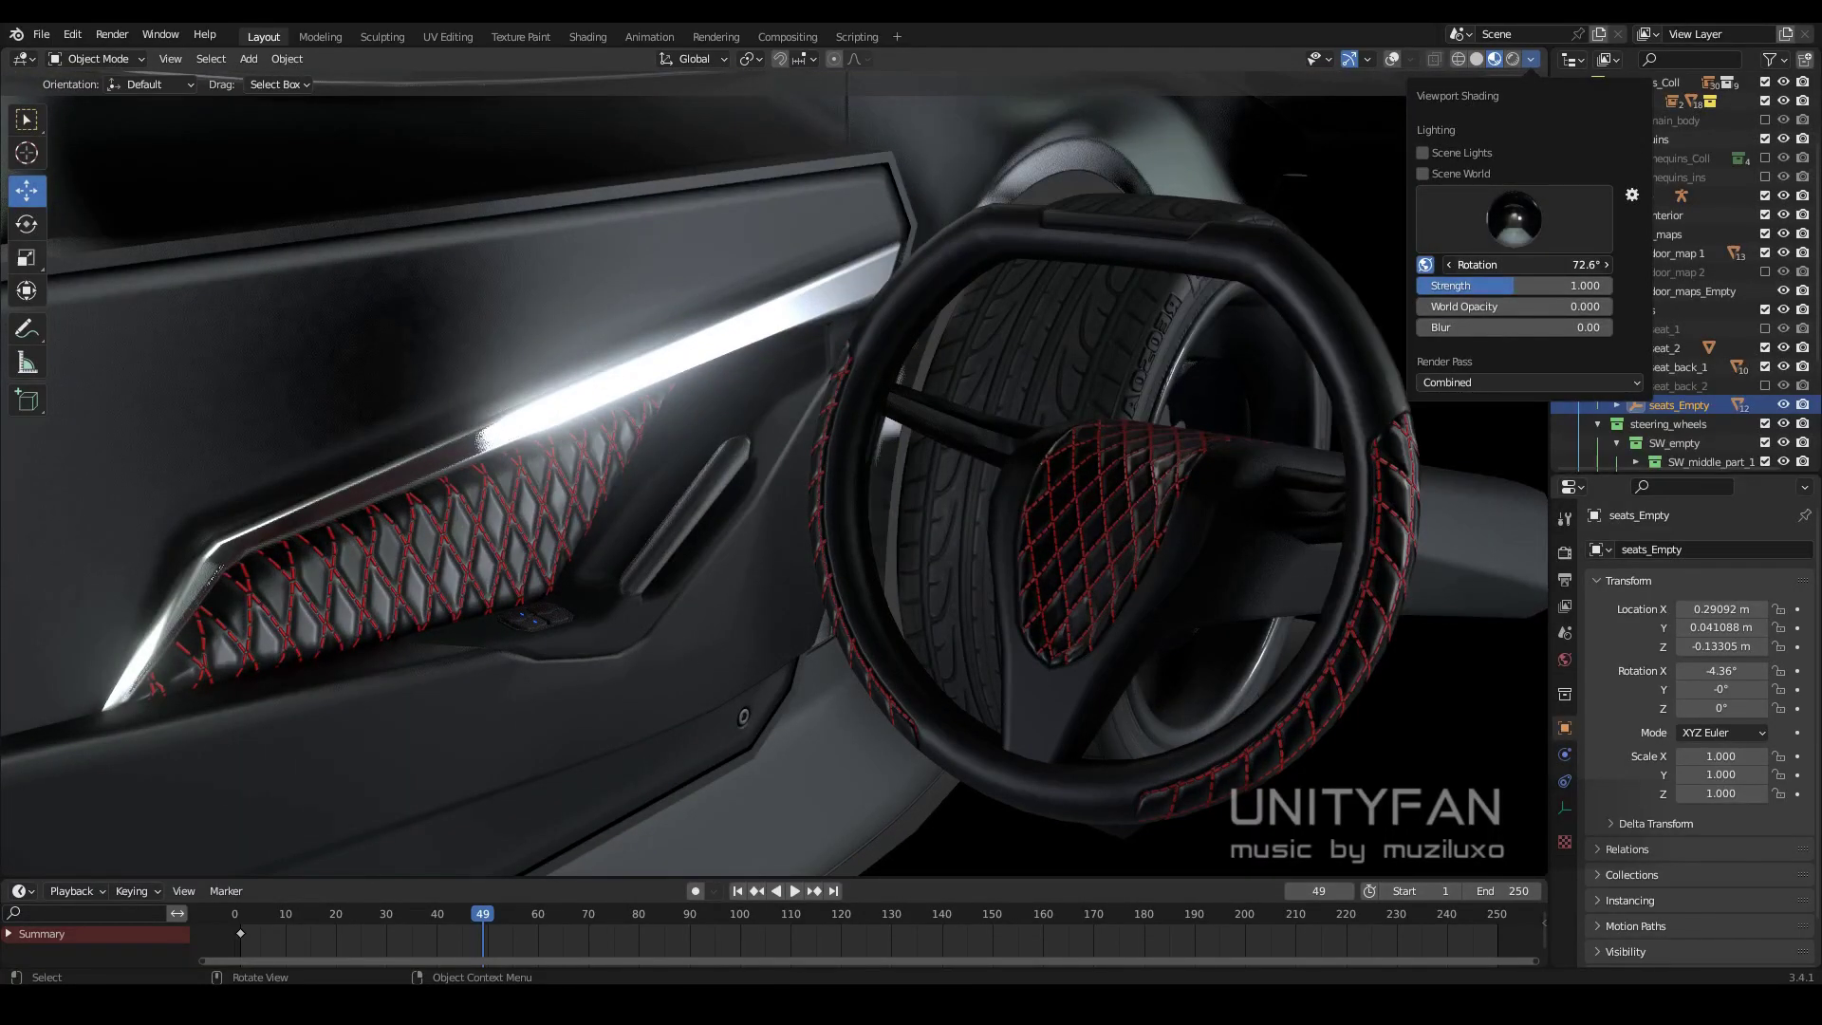
{"action": "left_click", "coordinate": [1514, 218]}
{"action": "left_click", "coordinate": [1233, 276]}
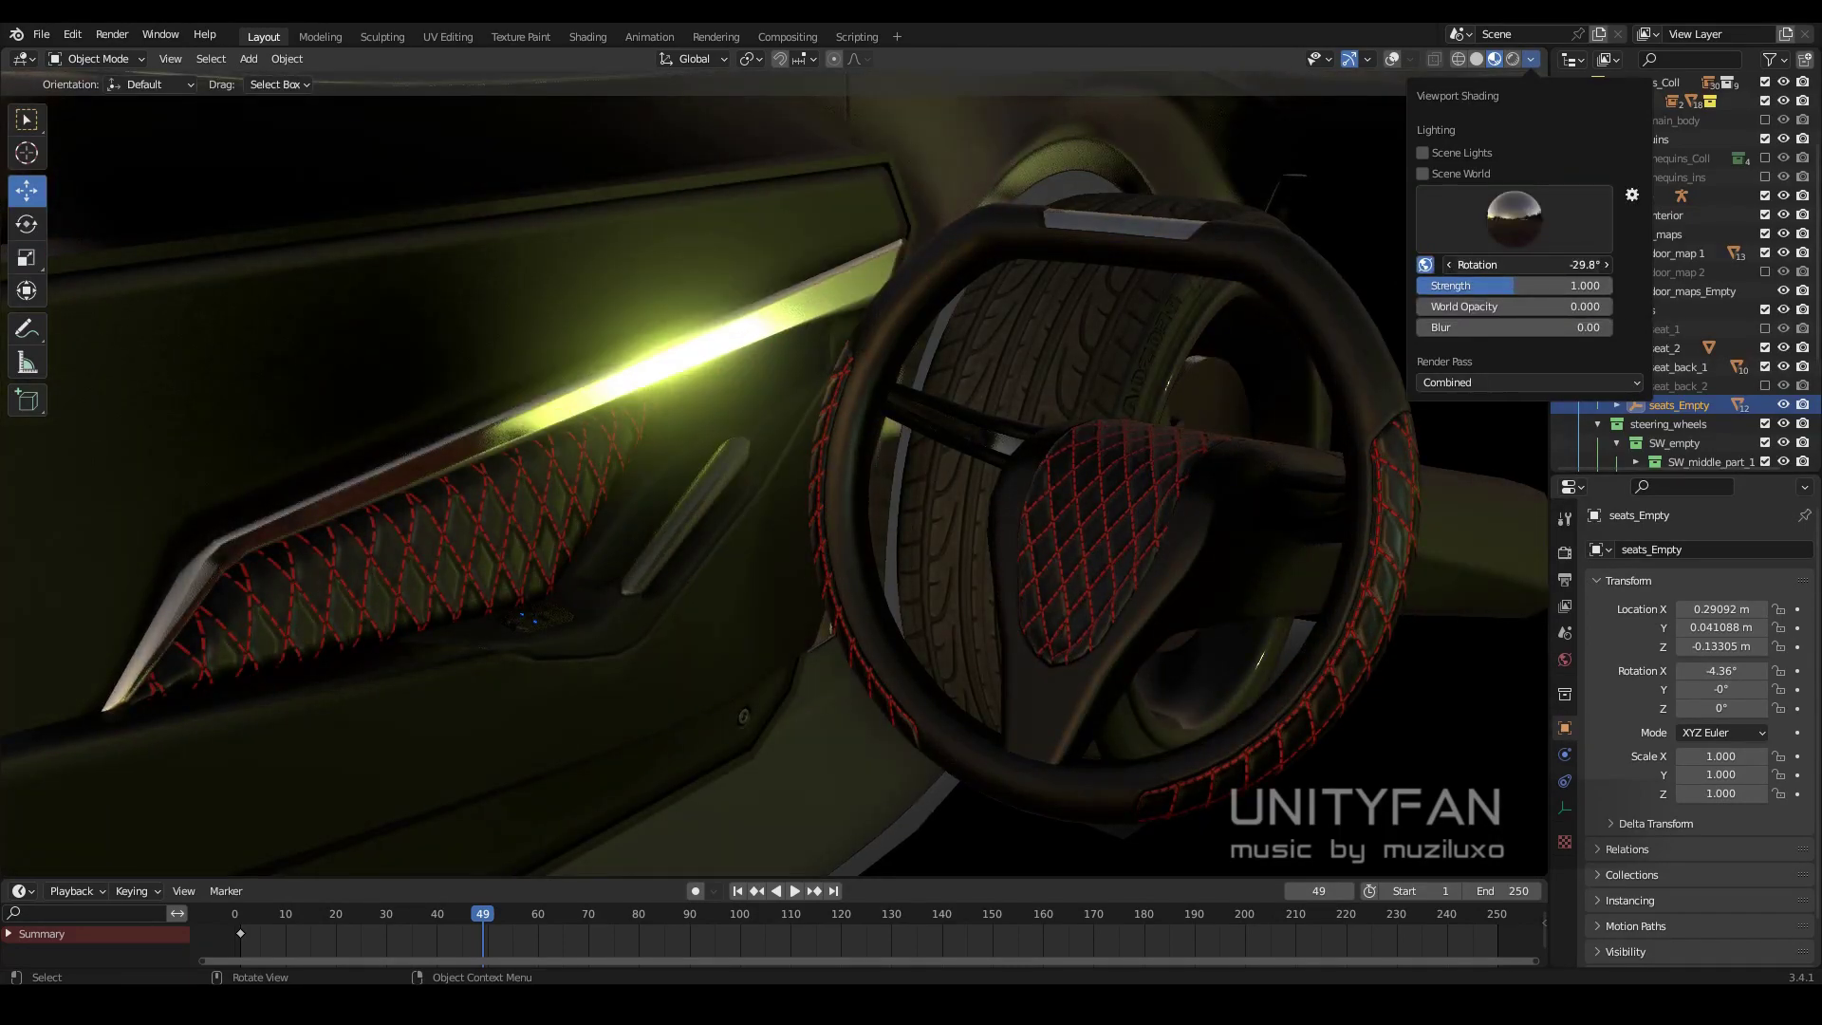
{"action": "left_click", "coordinate": [1514, 218]}
{"action": "left_click", "coordinate": [1233, 277]}
{"action": "left_click", "coordinate": [1514, 218]}
{"action": "left_click", "coordinate": [1266, 285]}
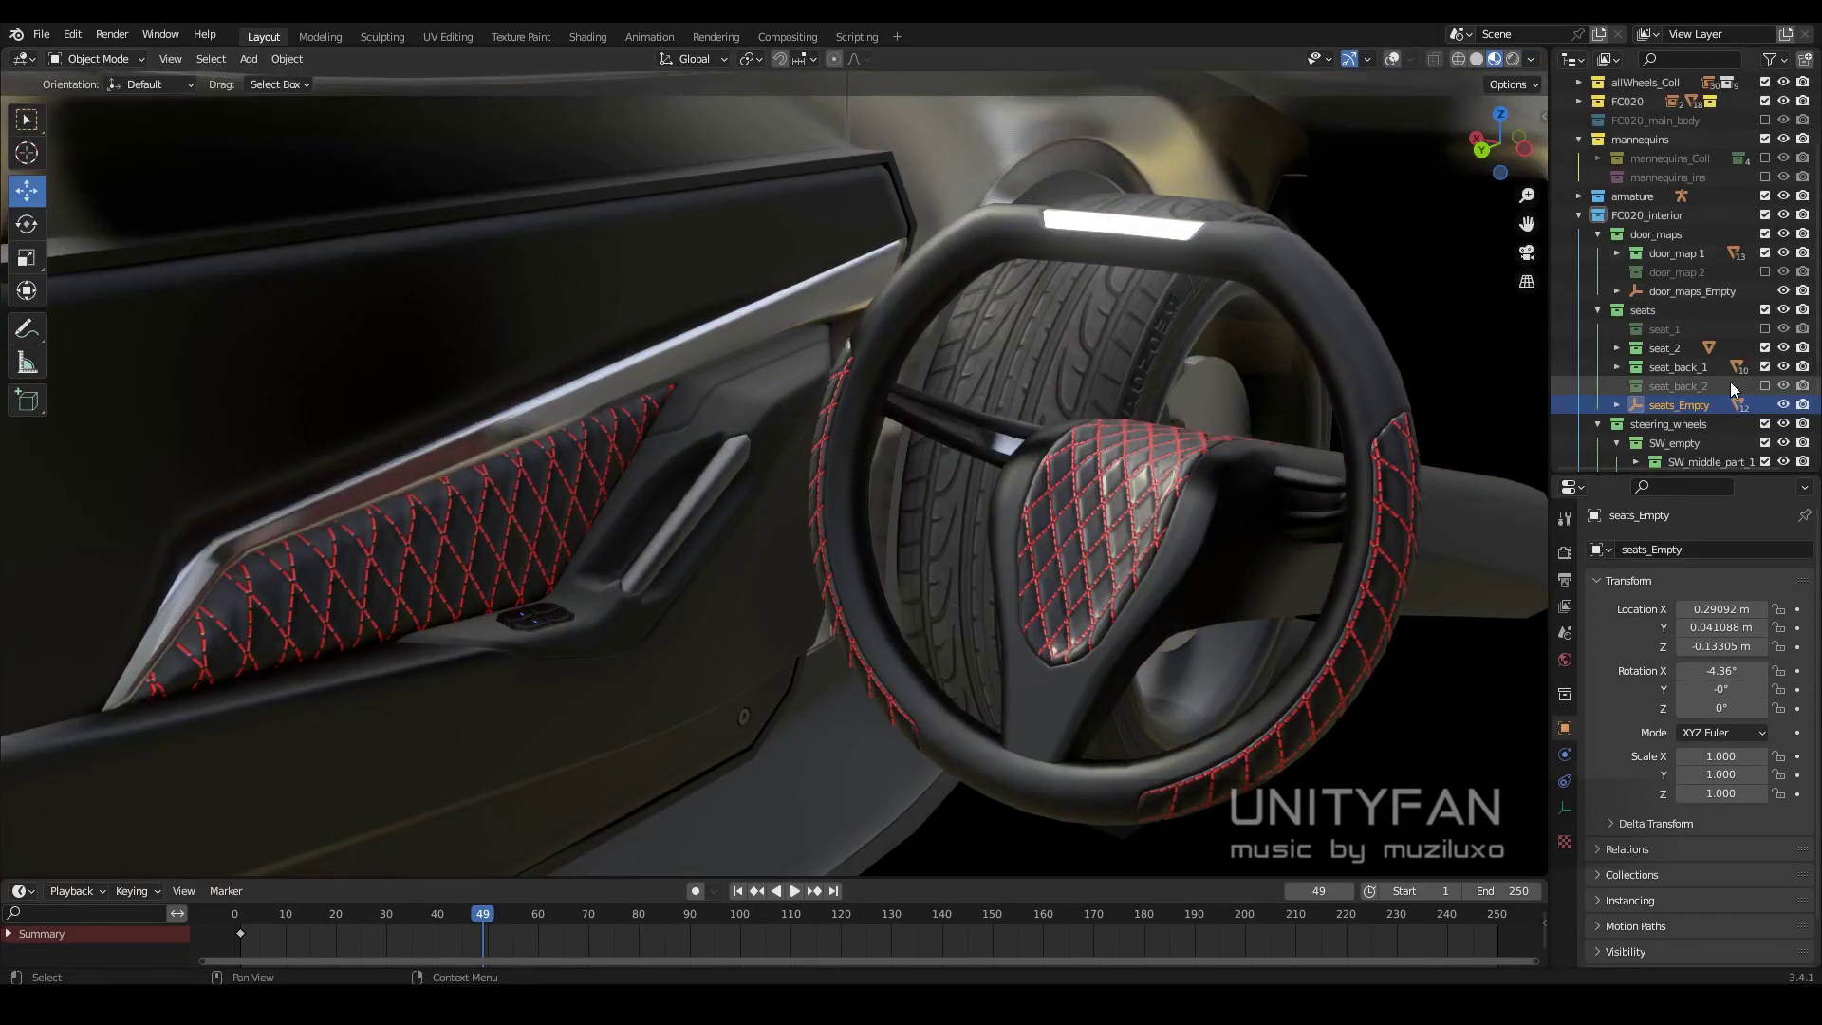
{"action": "scroll", "coordinate": [1729, 382], "scroll_direction": "down", "scroll_amount": 3}
{"action": "scroll", "coordinate": [1729, 372], "scroll_direction": "down", "scroll_amount": 2}
Show the quilted SW_rim_4 rim and the logo hub variant on the steering wheel
{"action": "left_click", "coordinate": [1766, 433], "text": "ctrl"}
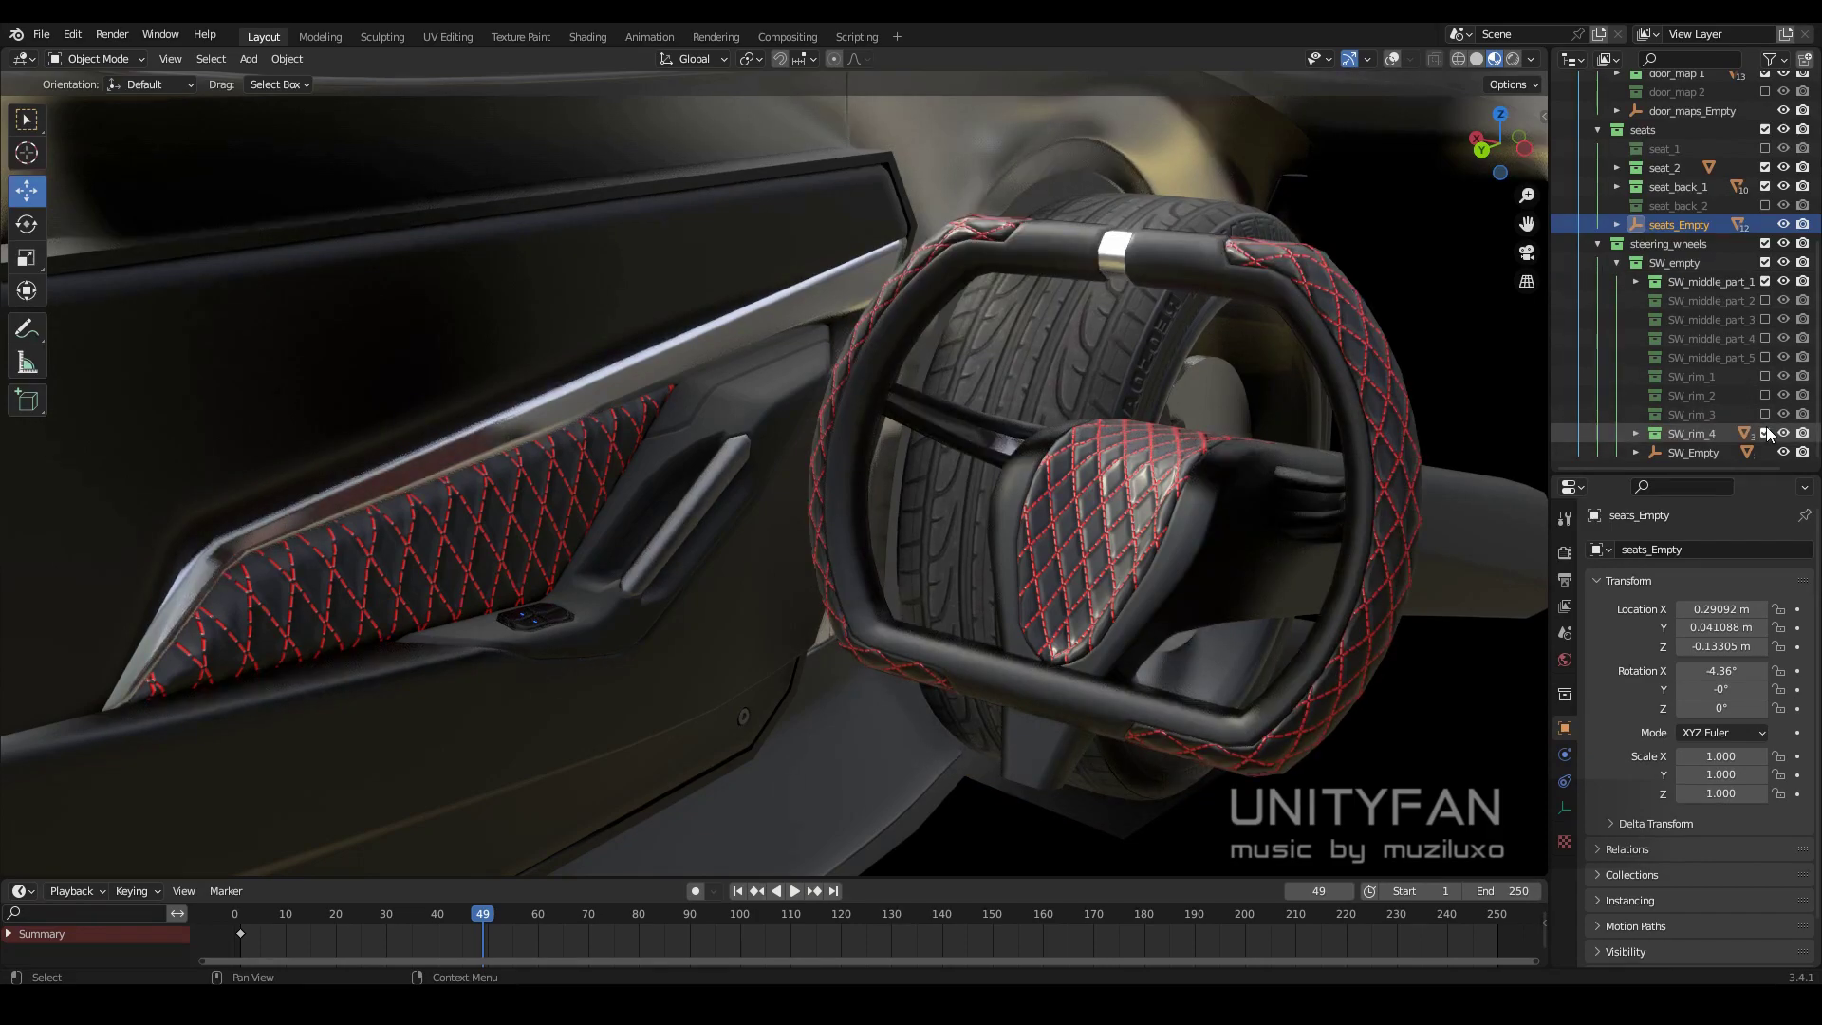
{"action": "left_click", "coordinate": [1765, 395], "text": "ctrl"}
{"action": "left_click_drag", "start_coordinate": [1765, 376], "coordinate": [1768, 435]}
{"action": "left_click", "coordinate": [1765, 432], "text": "ctrl"}
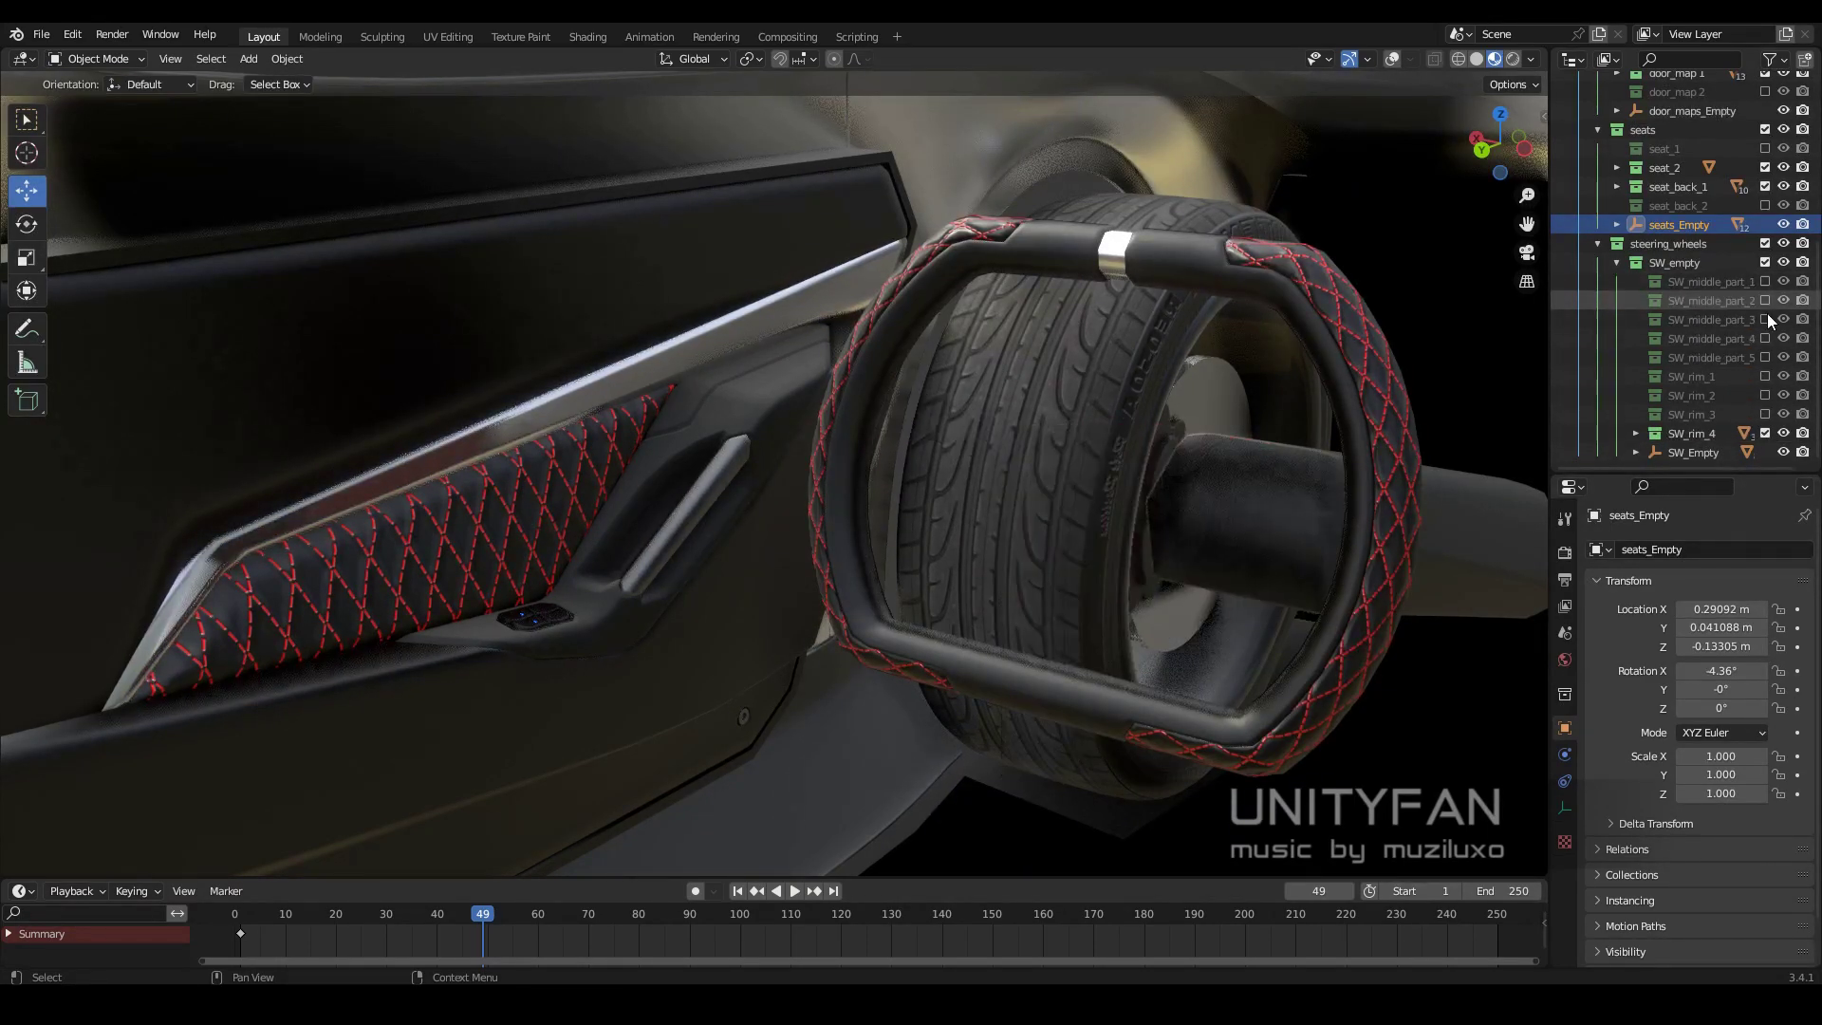
{"action": "left_click", "coordinate": [1765, 319], "text": "ctrl"}
{"action": "left_click", "coordinate": [1767, 336]}
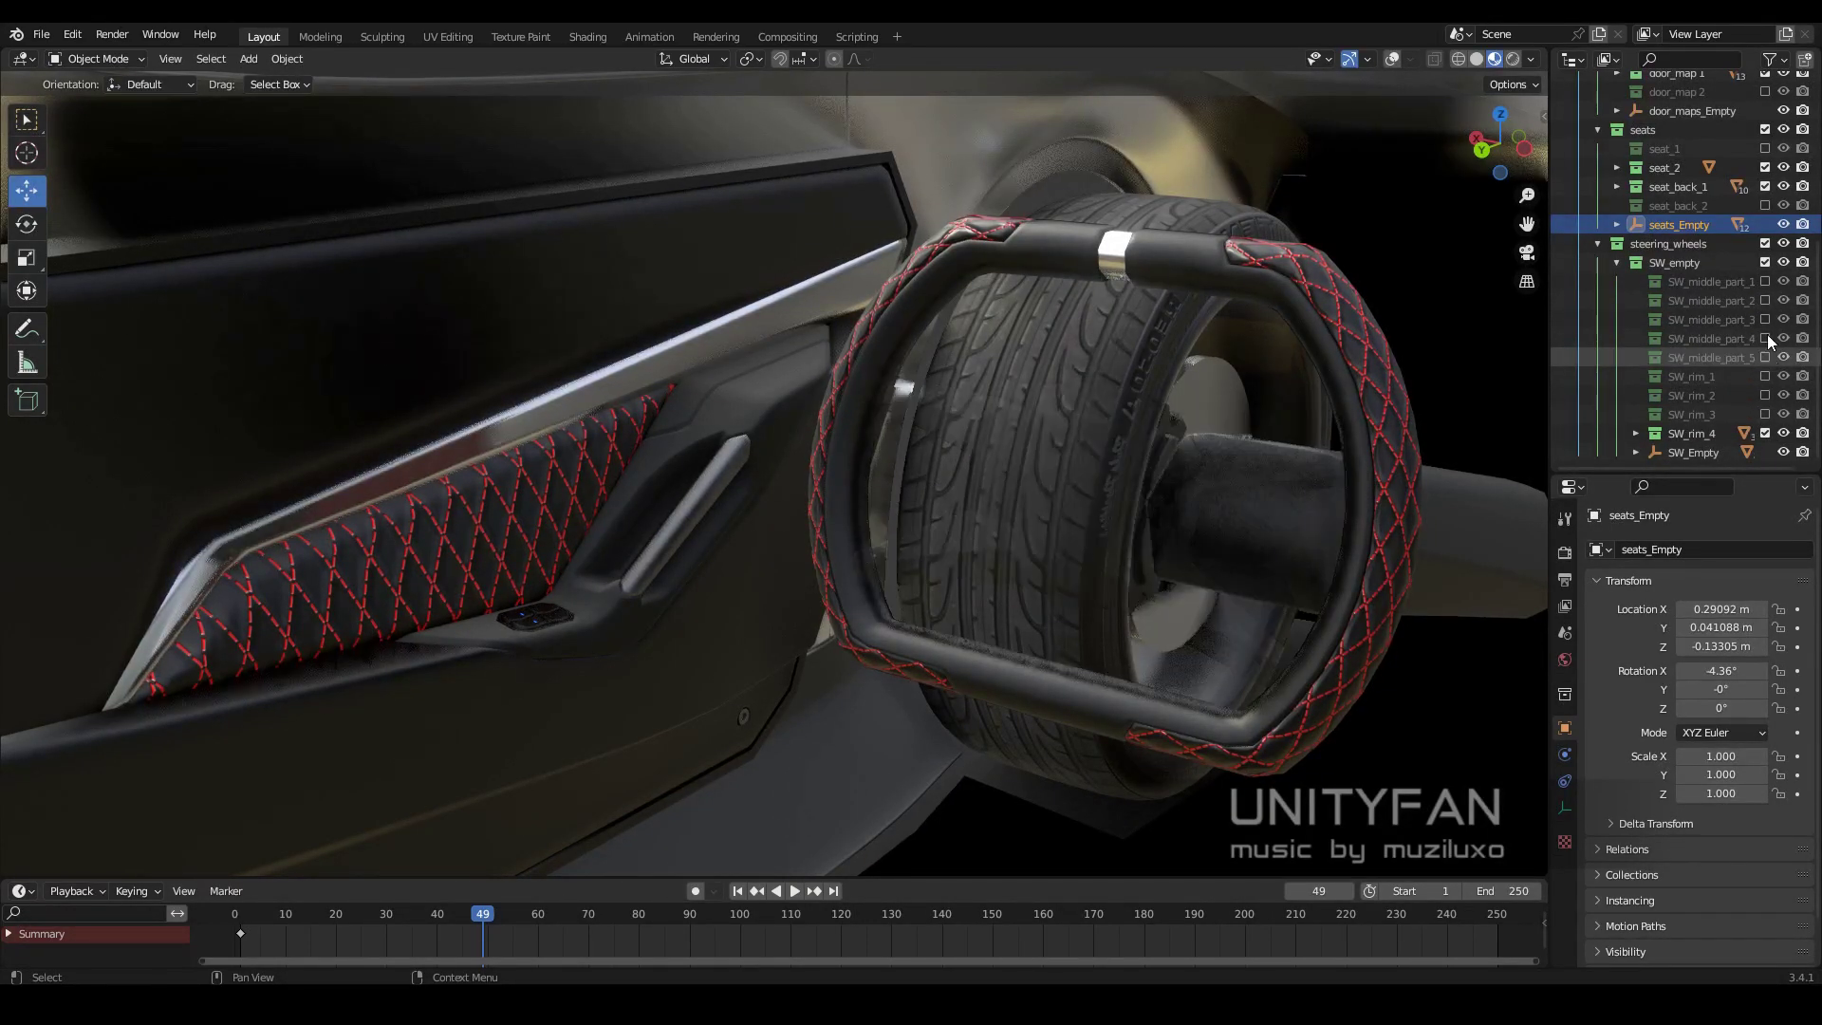
{"action": "left_click", "coordinate": [1768, 281], "text": "ctrl"}
{"action": "left_click", "coordinate": [1768, 319], "text": "ctrl"}
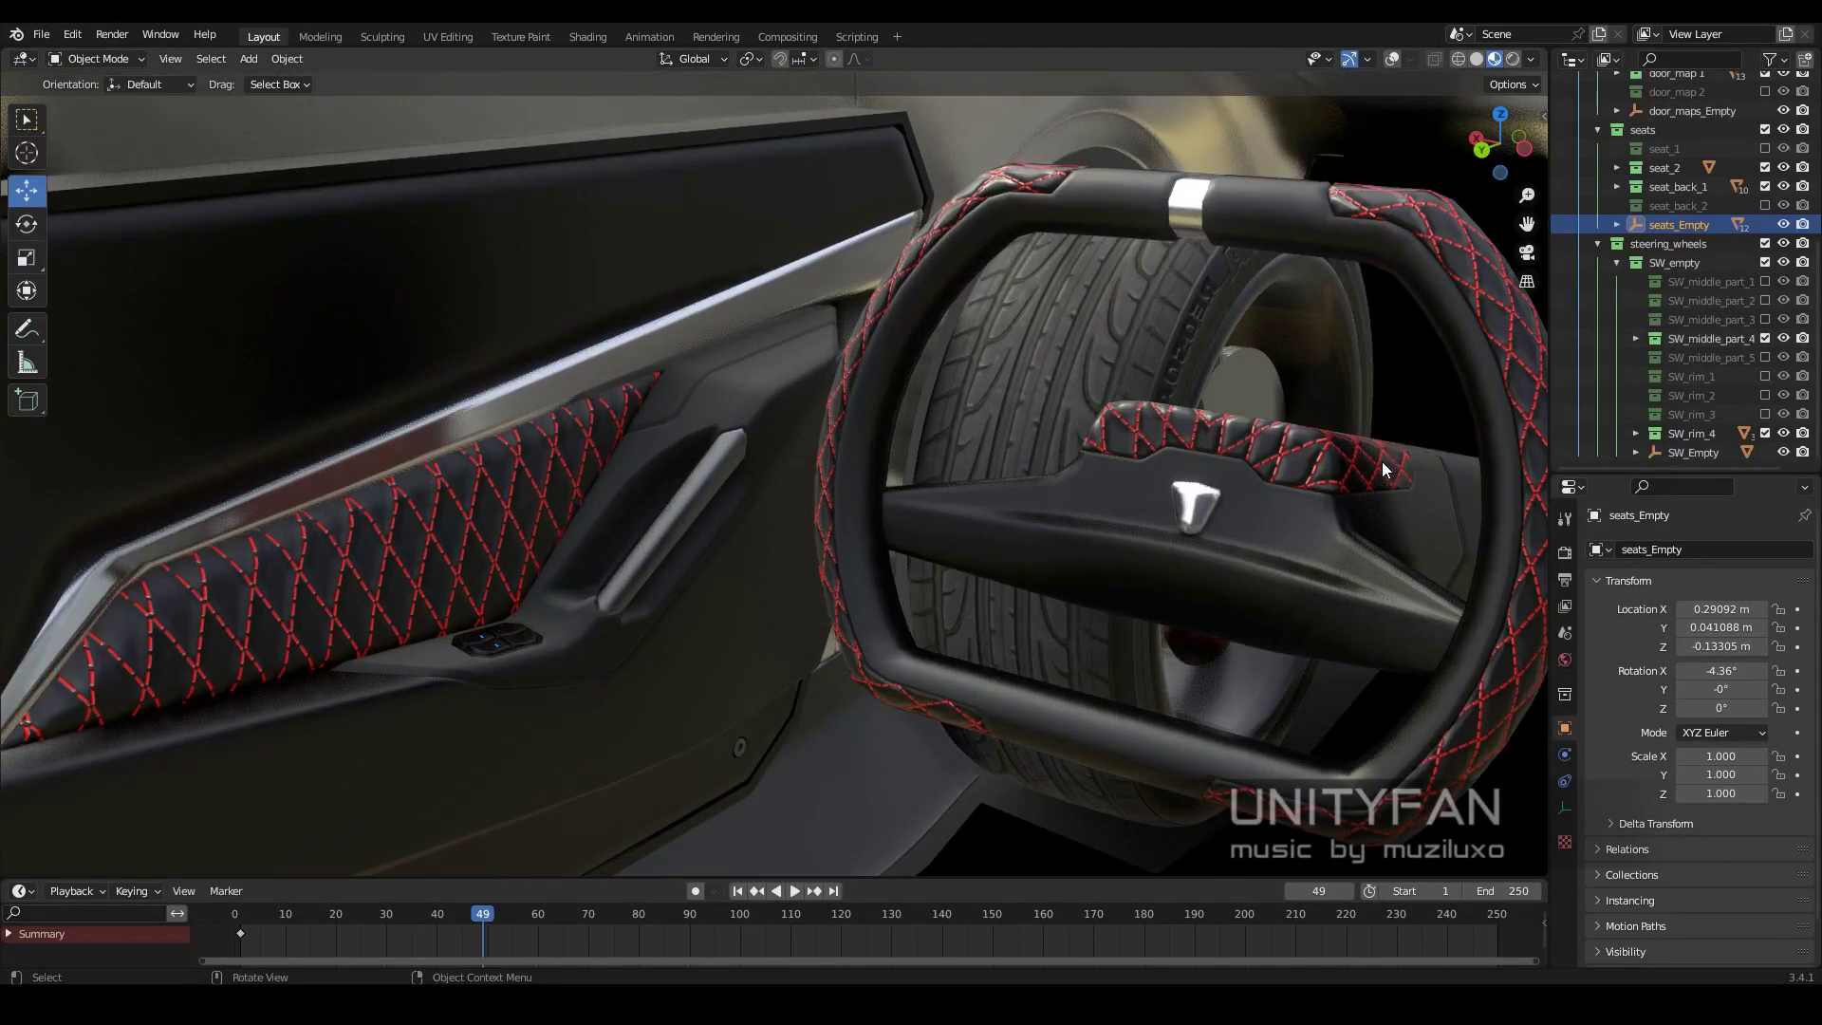
{"action": "left_click", "coordinate": [1477, 59]}
Switch to Solid shading with a glossy red MatCap
{"action": "left_click", "coordinate": [1532, 59]}
{"action": "left_click", "coordinate": [1513, 195]}
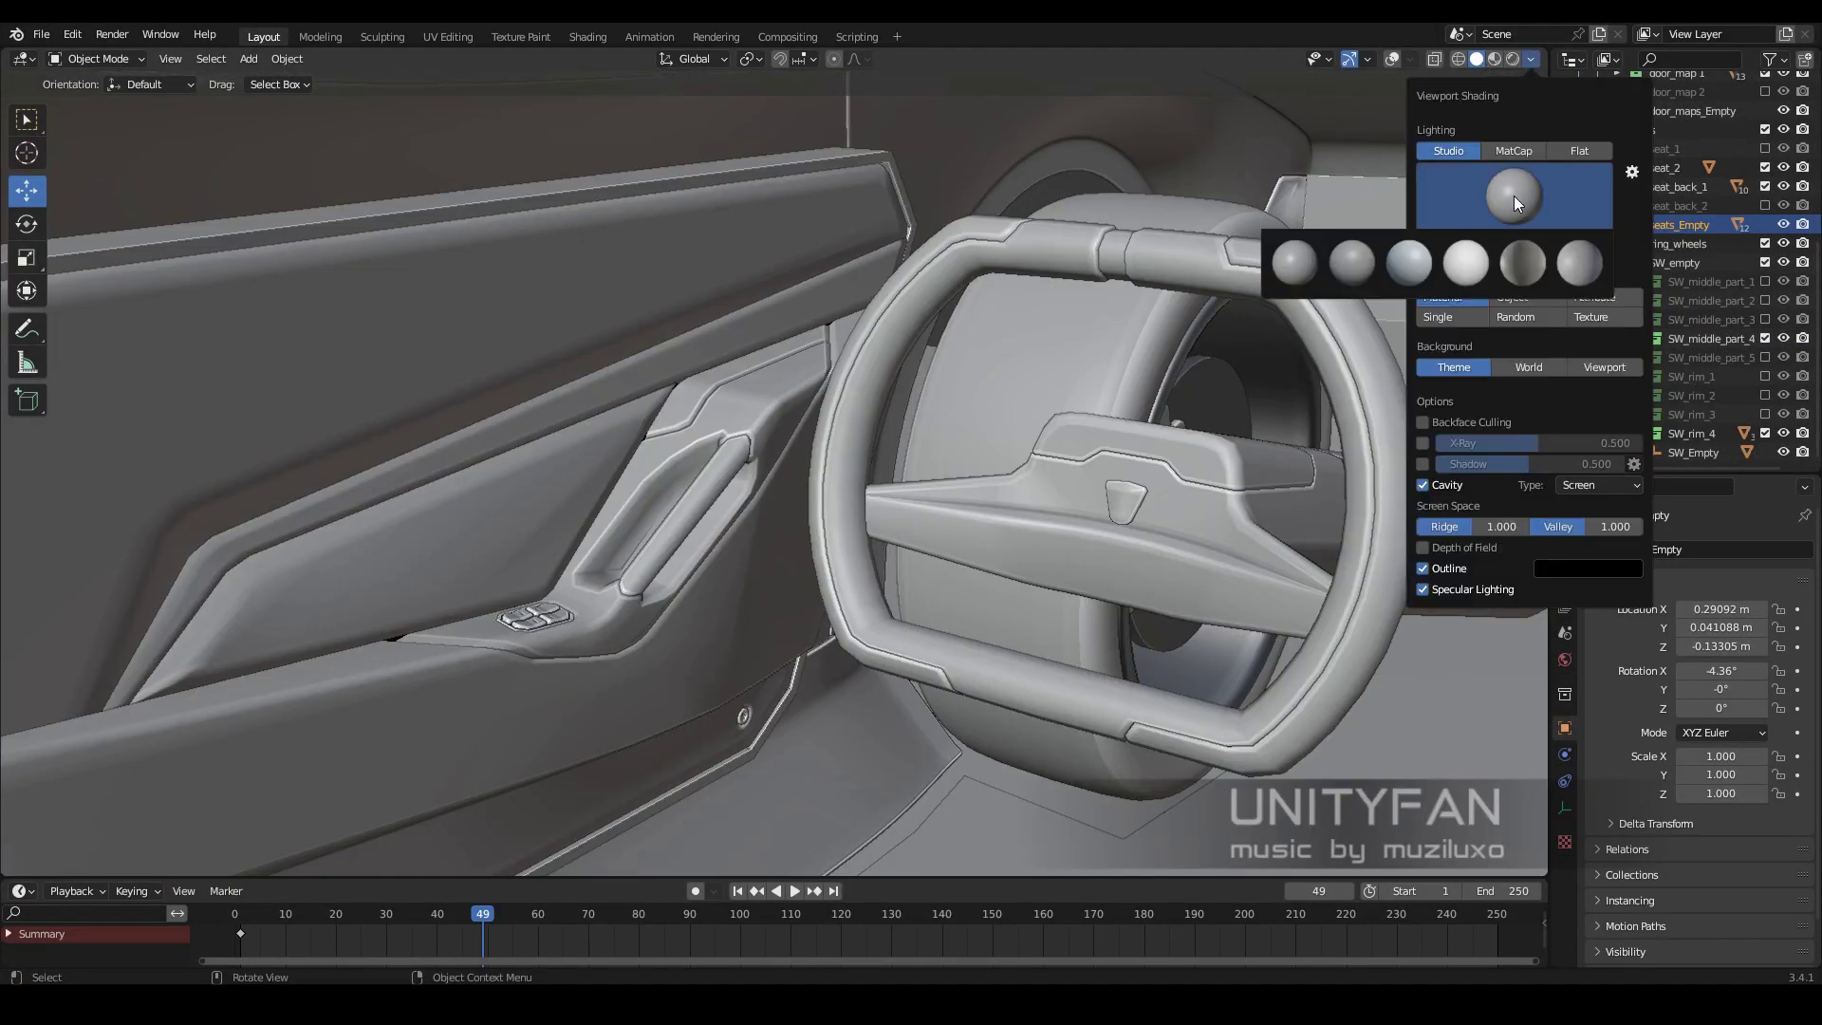
{"action": "left_click", "coordinate": [1352, 261]}
{"action": "left_click", "coordinate": [1532, 59]}
{"action": "left_click", "coordinate": [1514, 195]}
{"action": "left_click", "coordinate": [1522, 319]}
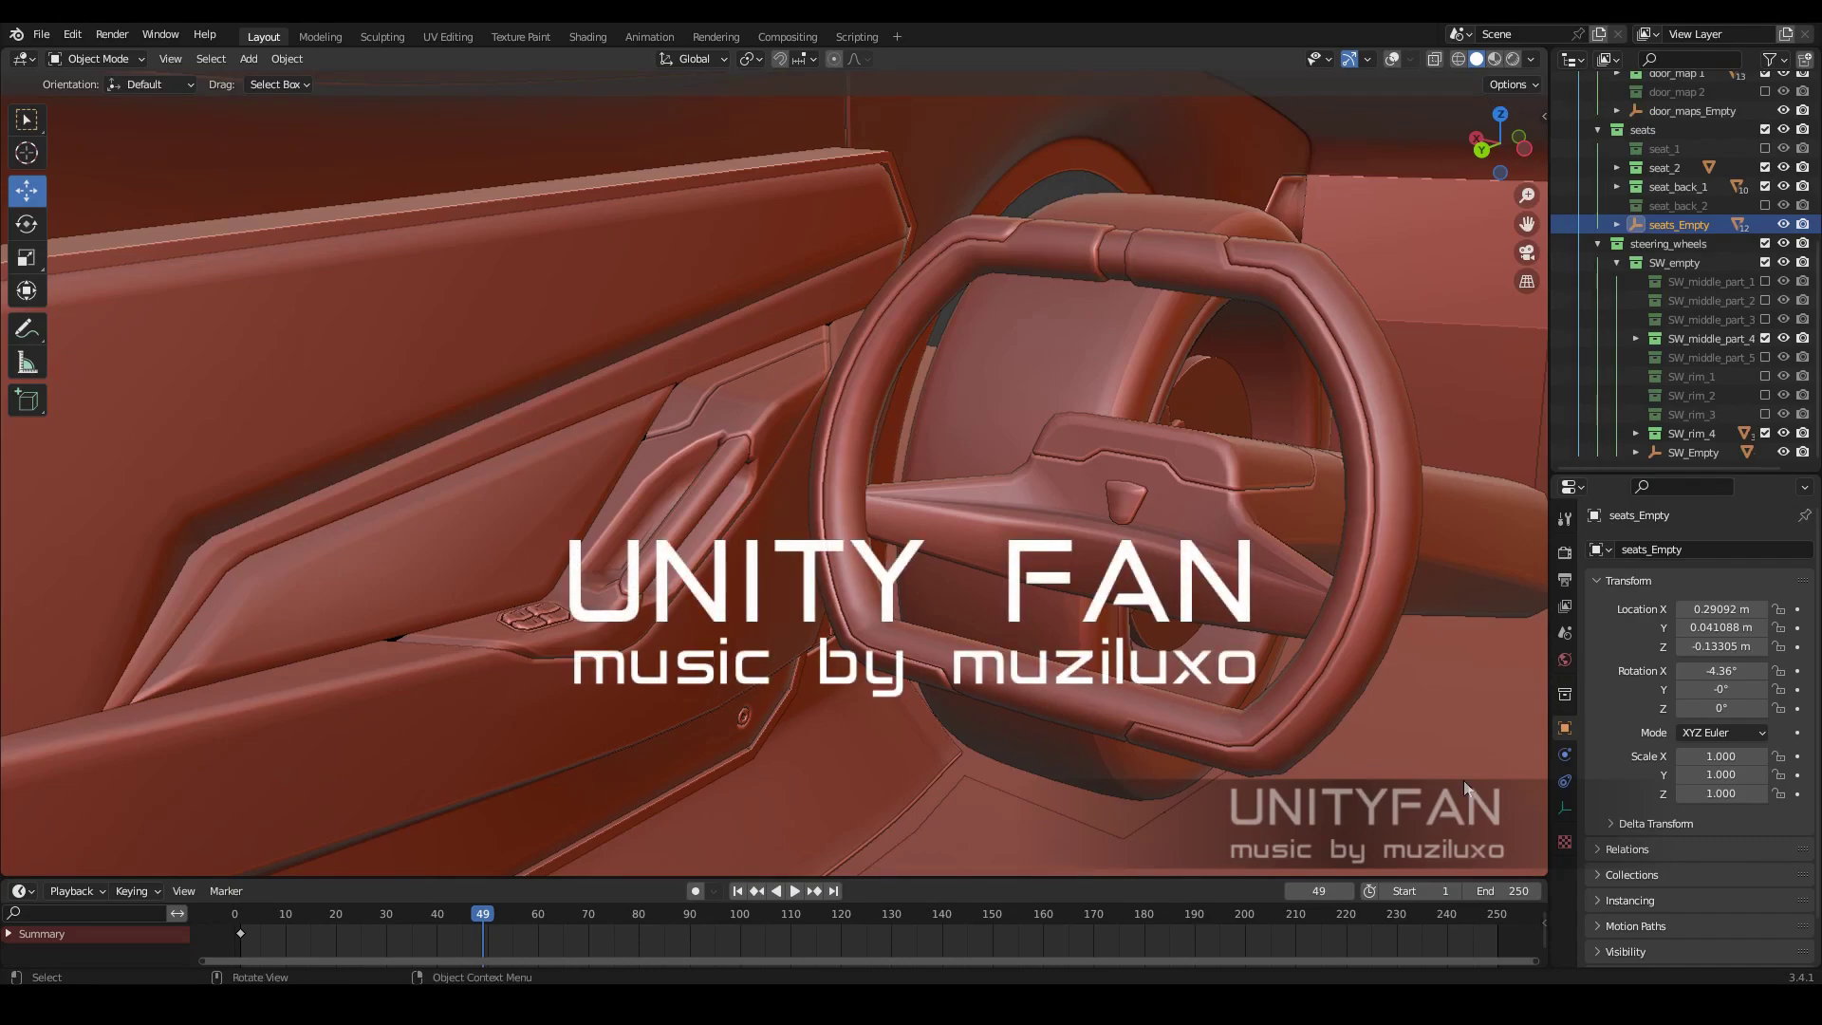
{"action": "key", "text": "alt+z"}
{"action": "left_click", "coordinate": [903, 401]}
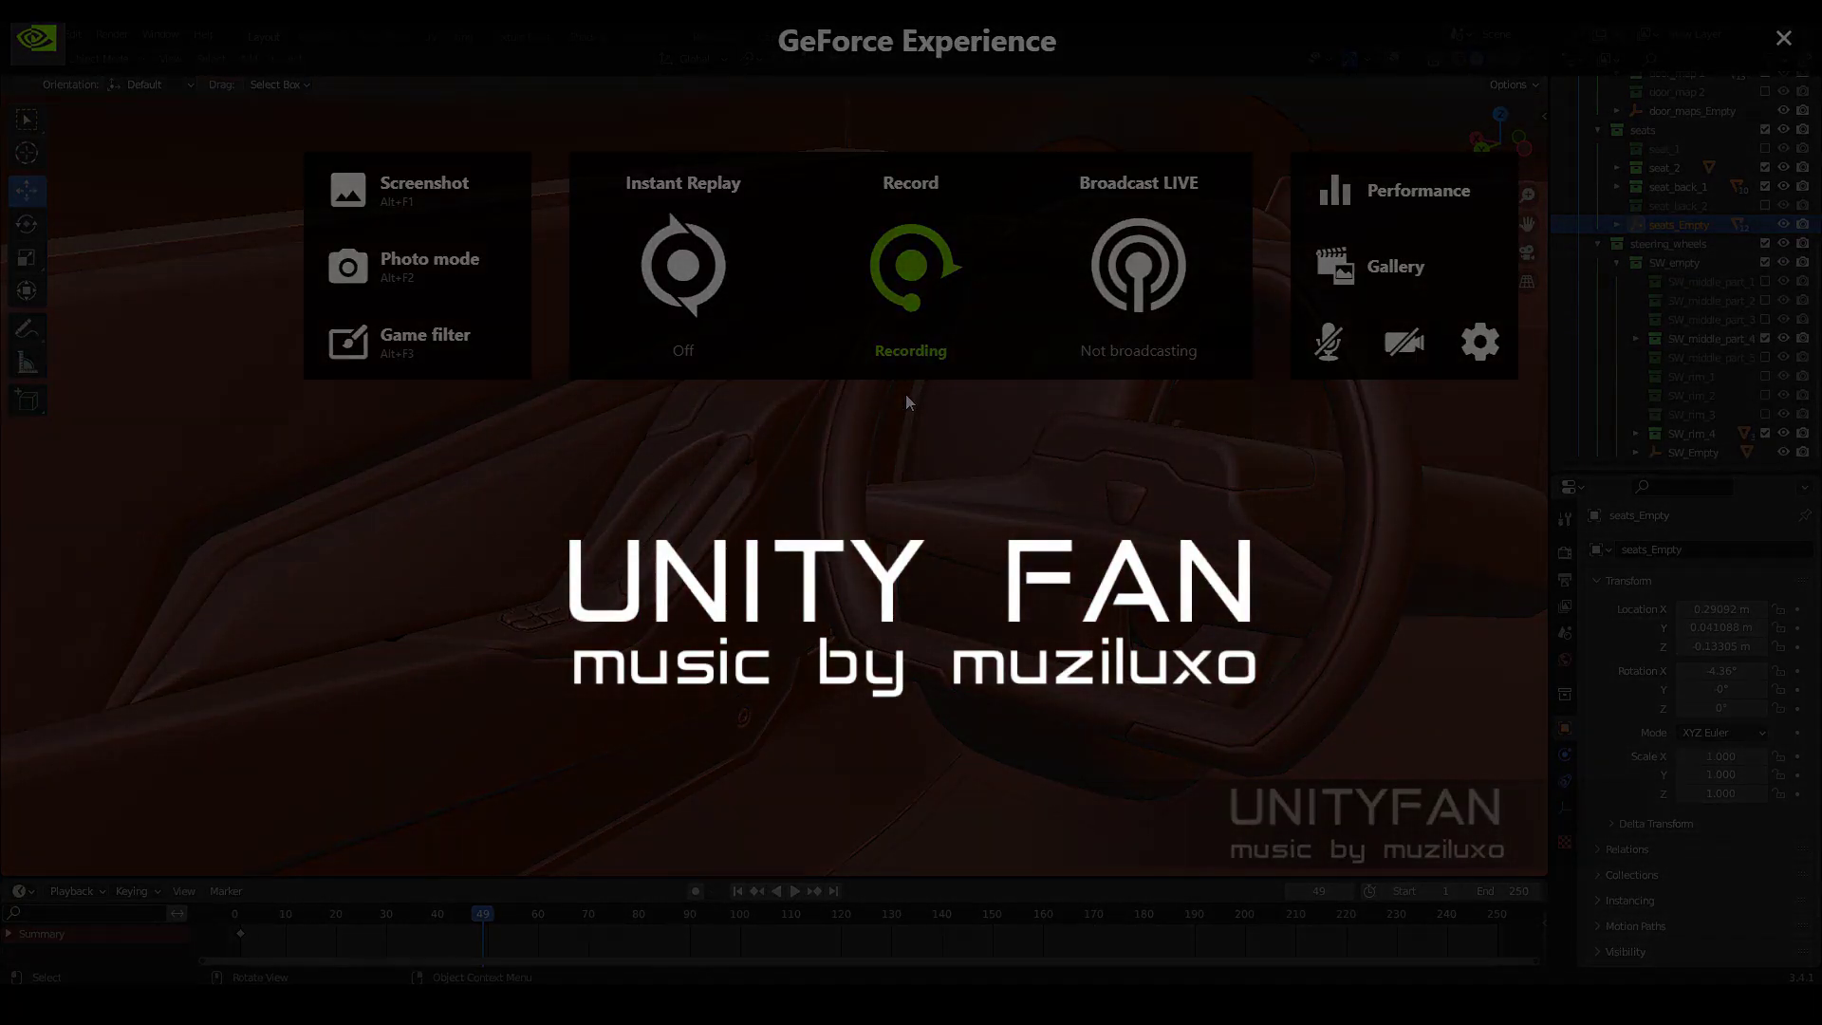